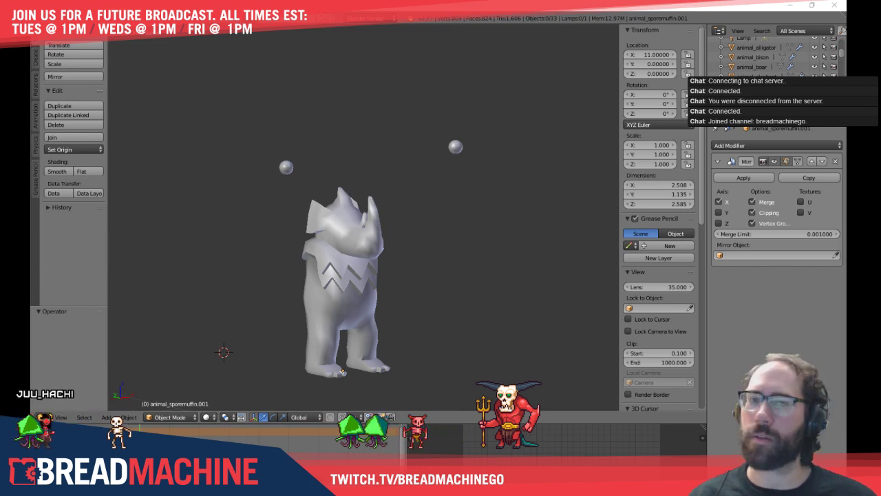
# View the pixel-art skeleton image in the browser window, then close that window
pyautogui.moveTo(60, 157); pyautogui.dragTo(259, 50)
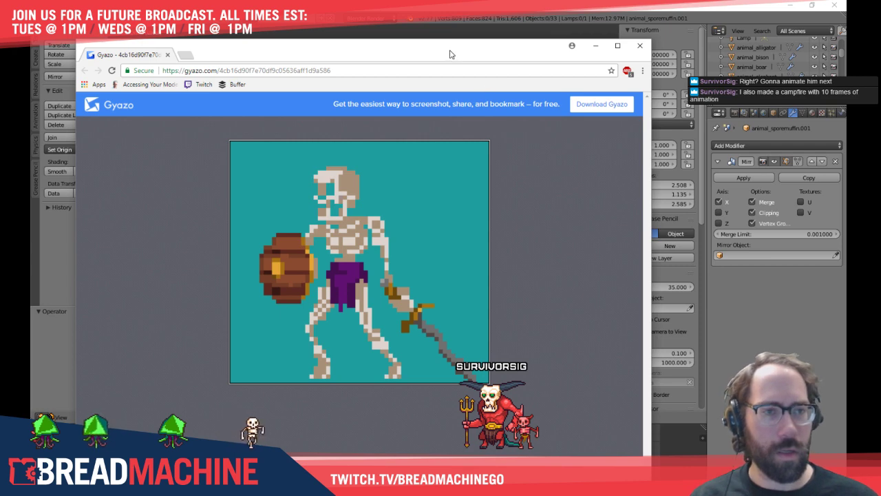
pyautogui.moveTo(450, 54); pyautogui.dragTo(474, 57)
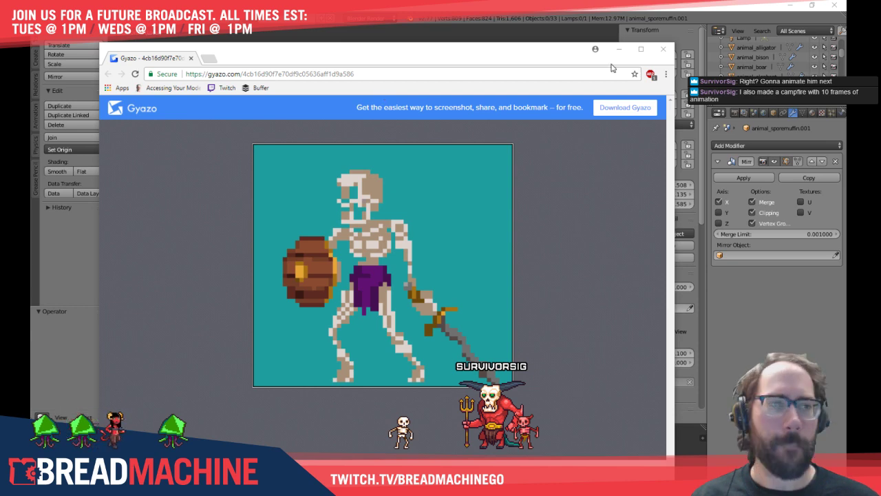
pyautogui.click(664, 50)
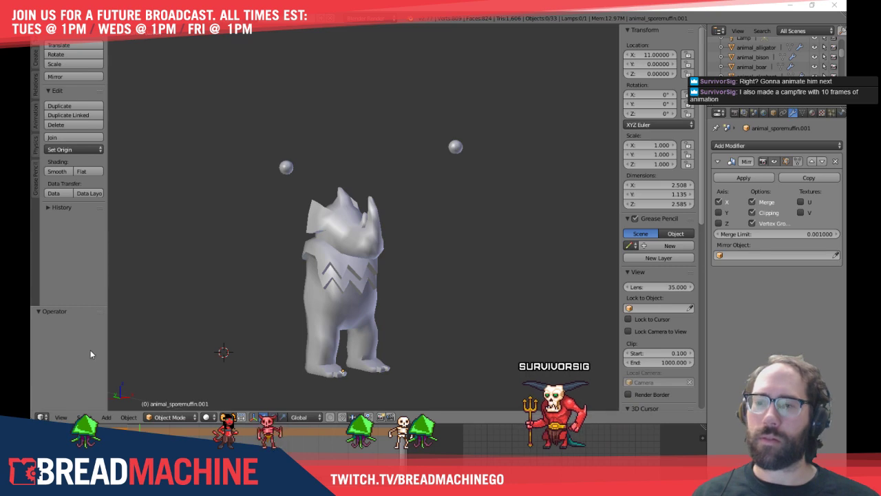
# Examine the horned creature model's proportions from the front and in side profile, selecting the model
pyautogui.moveTo(420, 262); pyautogui.dragTo(308, 217, button='middle')
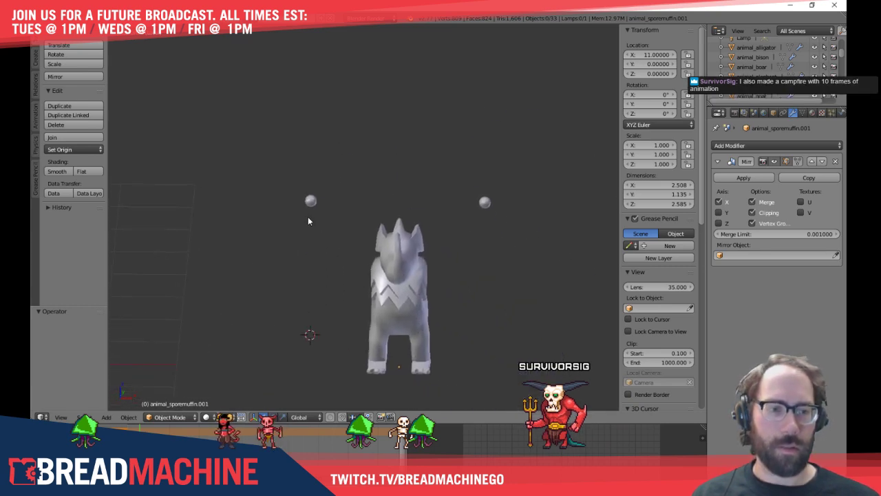
pyautogui.rightClick(396, 304)
pyautogui.moveTo(397, 307); pyautogui.dragTo(376, 251, button='middle')
pyautogui.scroll(2, 376, 252)
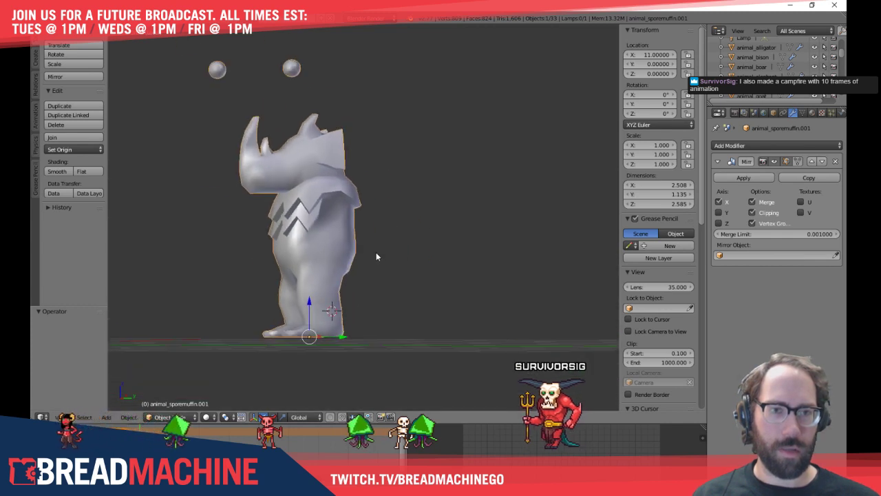
pyautogui.press('KP_3')
pyautogui.press('a')
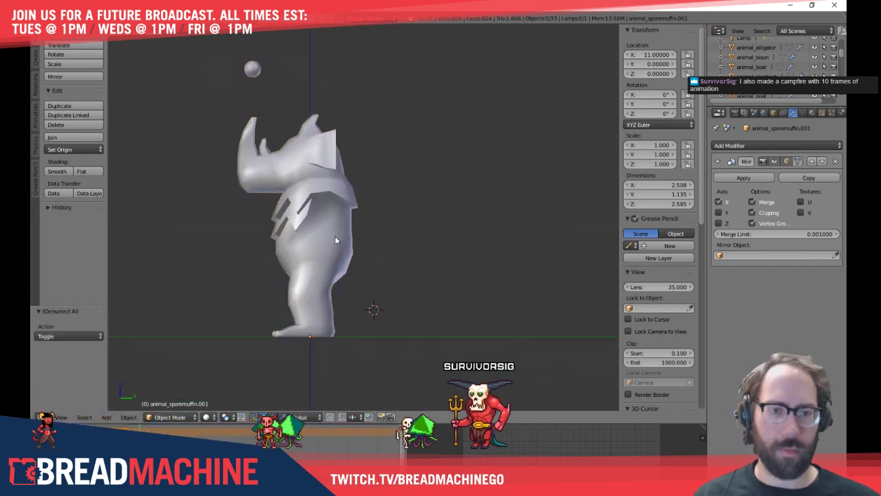
pyautogui.keyDown('shift'); pyautogui.moveTo(335, 235); pyautogui.dragTo(412, 191, button='middle'); pyautogui.keyUp('shift')
pyautogui.scroll(3, 396, 238)
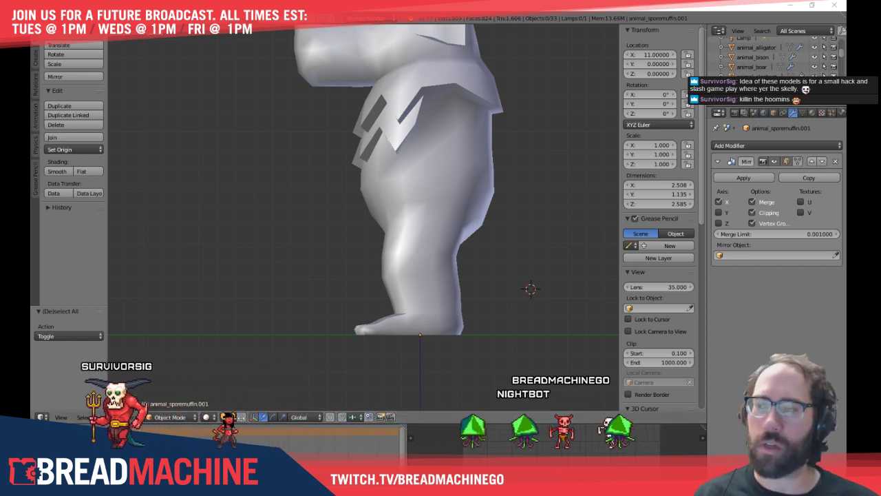
pyautogui.click(297, 200)
pyautogui.keyDown('shift'); pyautogui.moveTo(297, 201); pyautogui.dragTo(255, 298, button='middle'); pyautogui.keyUp('shift')
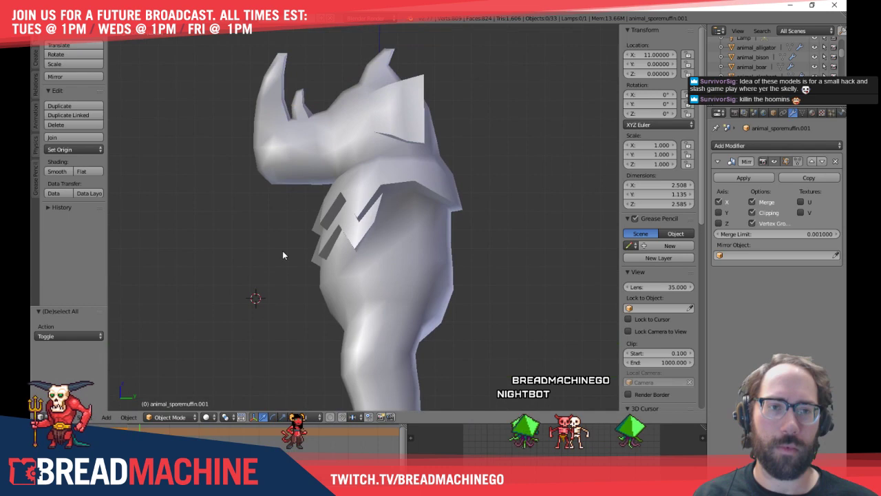
pyautogui.rightClick(382, 222)
pyautogui.moveTo(371, 251); pyautogui.dragTo(334, 274, button='middle')
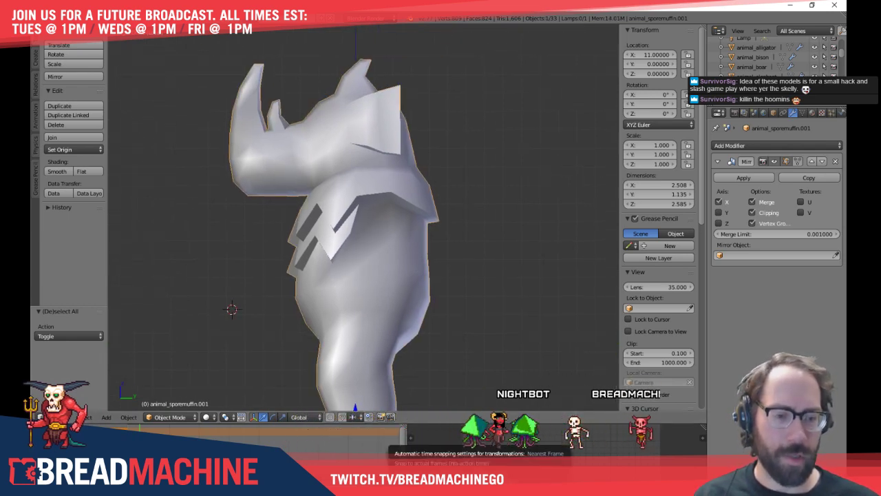
# Switch to Photoshop and examine the horned rhino creature drawing in secret_sketch_everything_01.psd up close
pyautogui.hotkey('alt', 'Tab')
pyautogui.moveTo(433, 261); pyautogui.dragTo(290, 155)
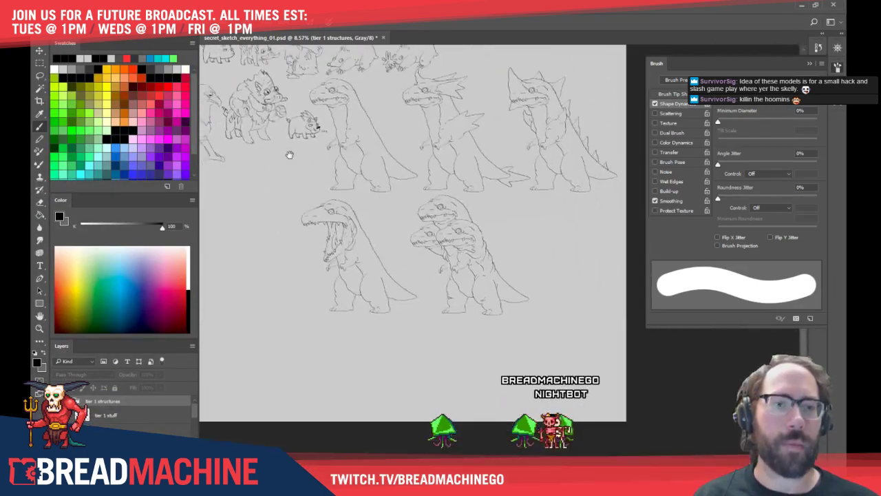
pyautogui.moveTo(365, 62); pyautogui.dragTo(356, 199)
pyautogui.moveTo(356, 134)
pyautogui.mouseDown()
pyautogui.moveTo(360, 240)
pyautogui.moveTo(305, 158)
pyautogui.moveTo(347, 201)
pyautogui.moveTo(450, 259)
pyautogui.mouseUp()
pyautogui.moveTo(367, 208); pyautogui.dragTo(472, 260)
pyautogui.press('z')
pyautogui.moveTo(313, 286); pyautogui.dragTo(436, 226)
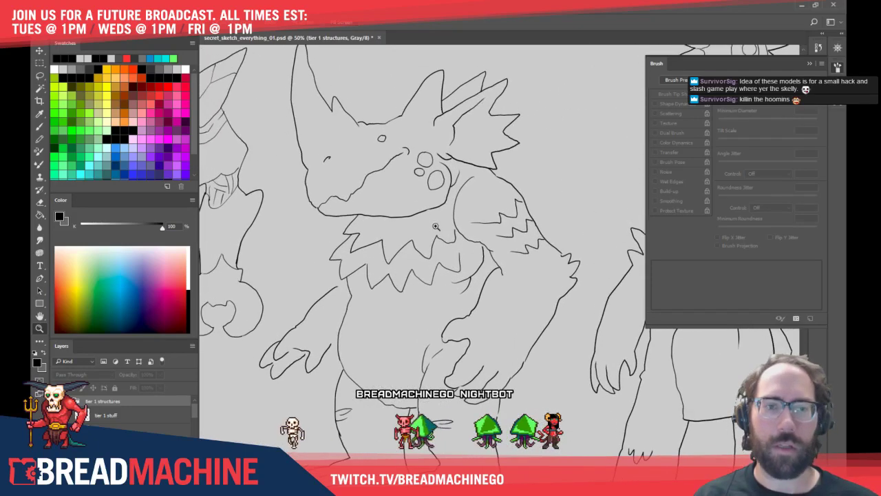
pyautogui.keyDown('alt'); pyautogui.scroll(-2, 435, 226); pyautogui.keyUp('alt')
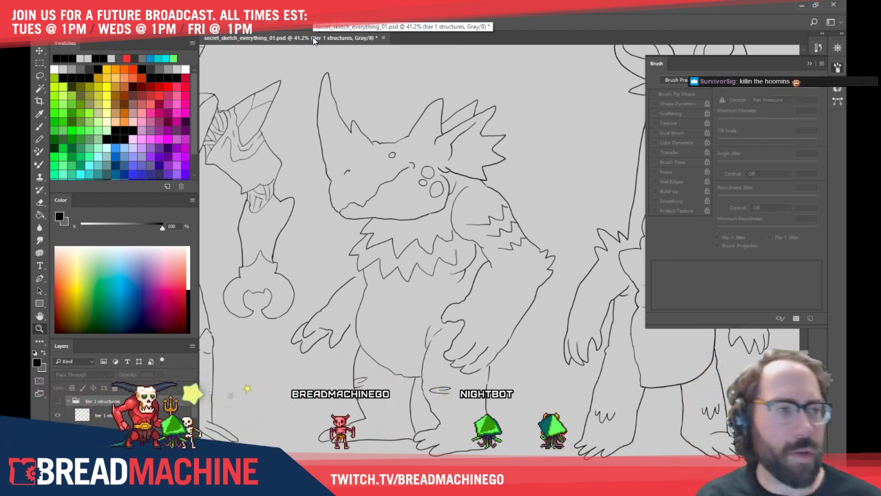
# Collapse the brush settings and move the sketch document out of the Photoshop workspace
pyautogui.click(660, 65)
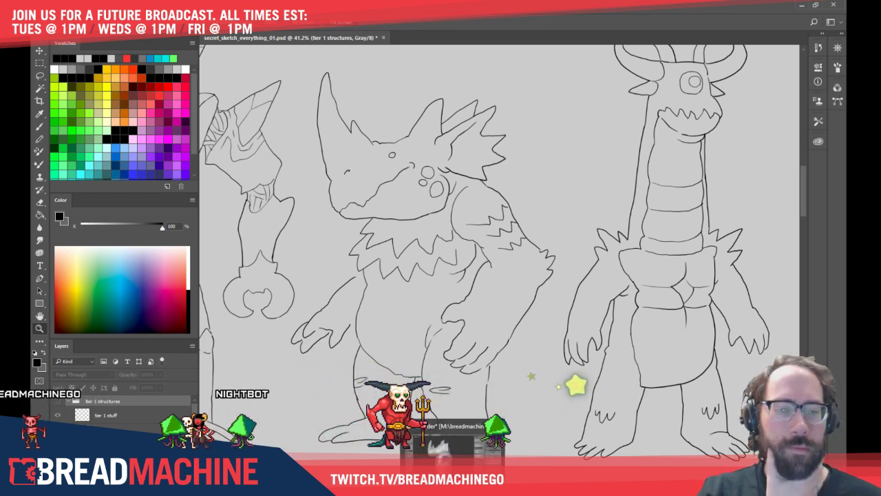
pyautogui.hotkey('alt', 'Tab')
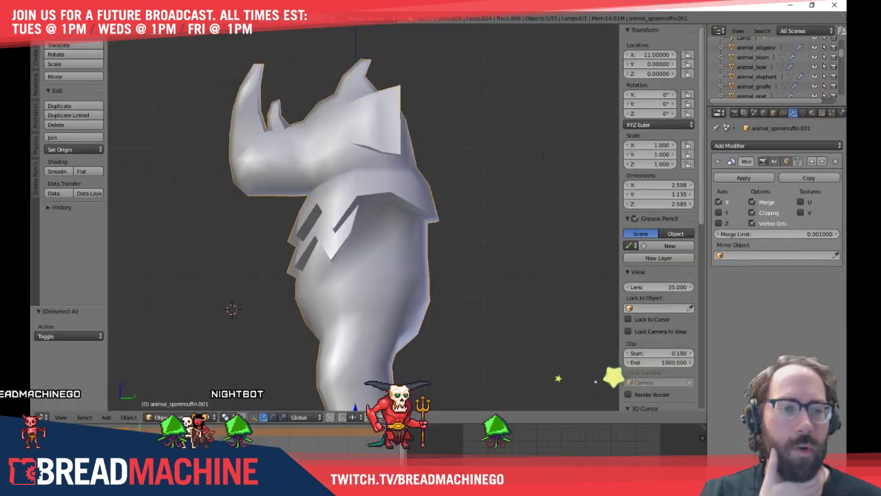
pyautogui.hotkey('alt', 'Tab')
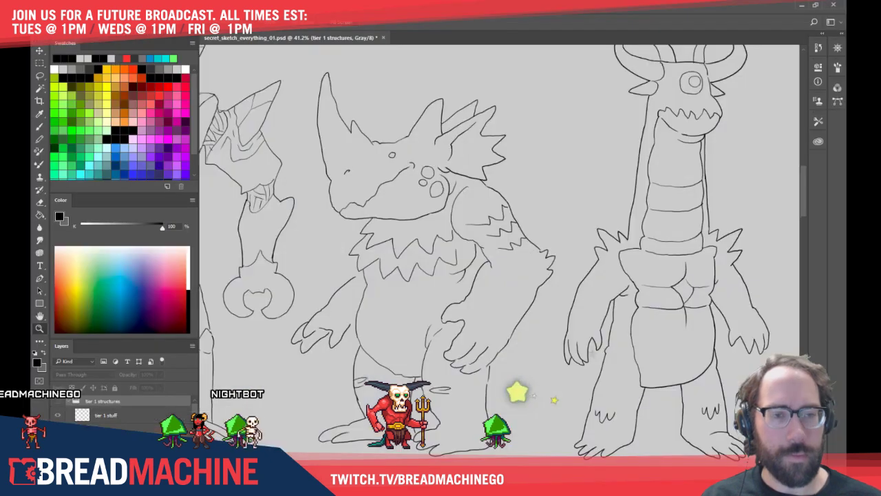
pyautogui.moveTo(337, 41); pyautogui.dragTo(0, 41)
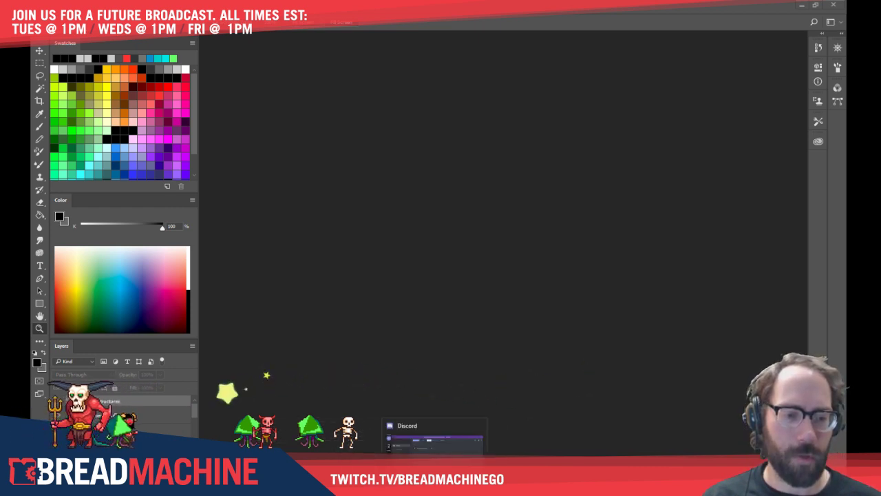
# Switch back to Blender, enter Edit Mode on the creature and slide the vertical belly edge just below the chest fur
pyautogui.click(451, 490)
pyautogui.keyDown('shift'); pyautogui.moveTo(382, 224); pyautogui.dragTo(397, 168, button='middle'); pyautogui.keyUp('shift')
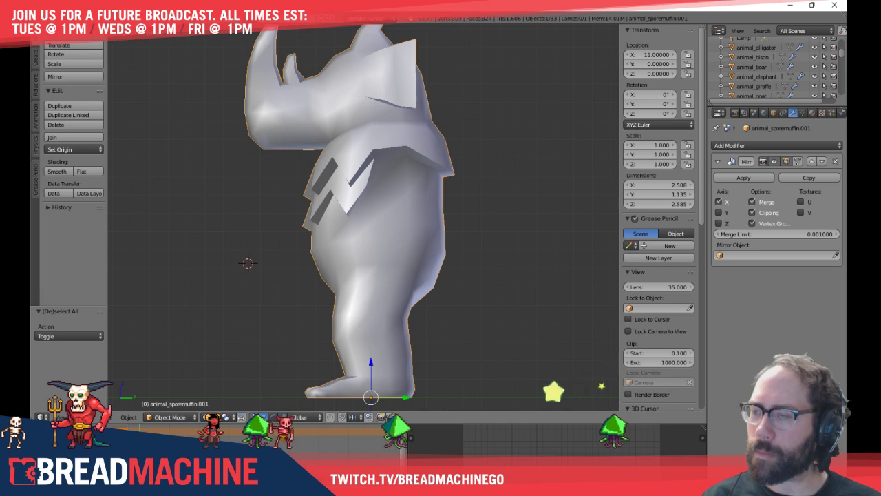
pyautogui.hotkey('alt', 'Tab')
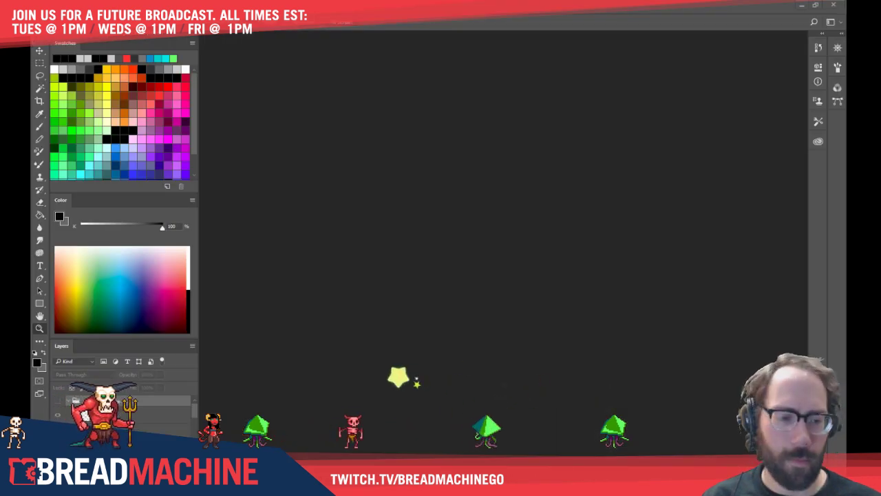
pyautogui.hotkey('alt', 'Tab')
pyautogui.moveTo(425, 166); pyautogui.dragTo(344, 235, button='middle')
pyautogui.press('Tab')
pyautogui.rightClick(349, 219)
pyautogui.scroll(6, 335, 234)
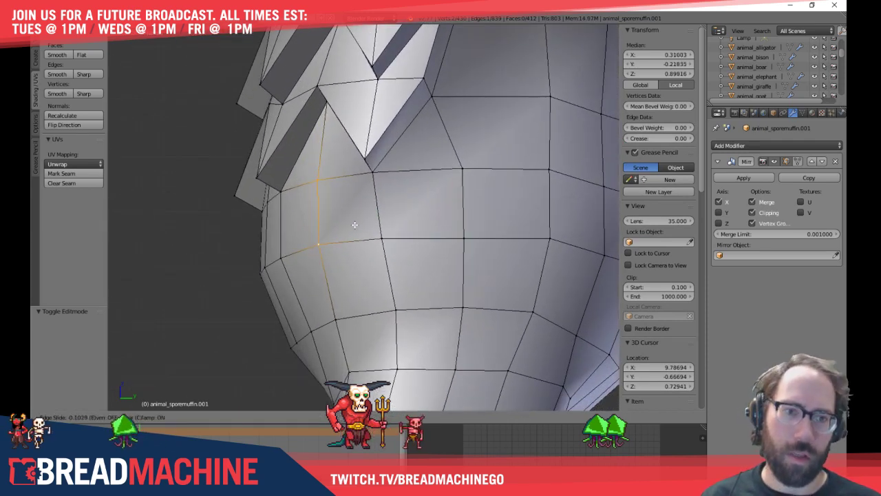
pyautogui.click(354, 225)
pyautogui.press('a')
# Examine the torso, collar and back silhouette of the creature mesh in side view
pyautogui.moveTo(302, 208); pyautogui.dragTo(306, 279, button='middle')
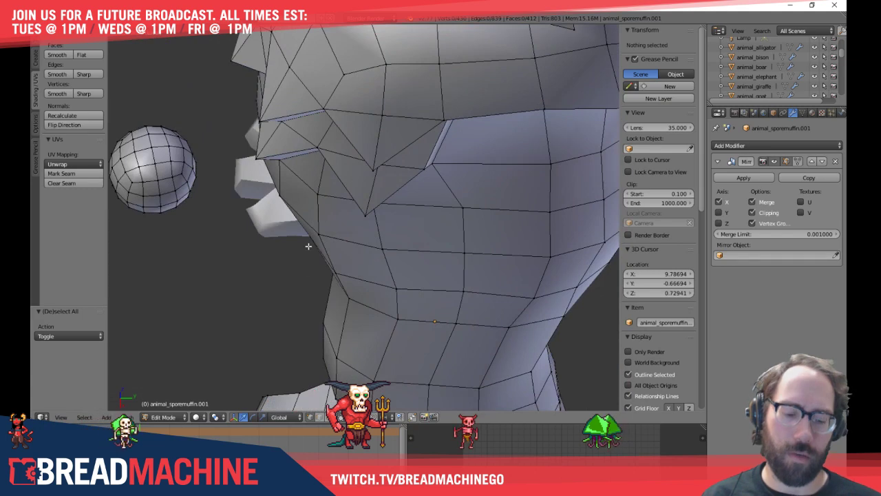
pyautogui.press('KP_3')
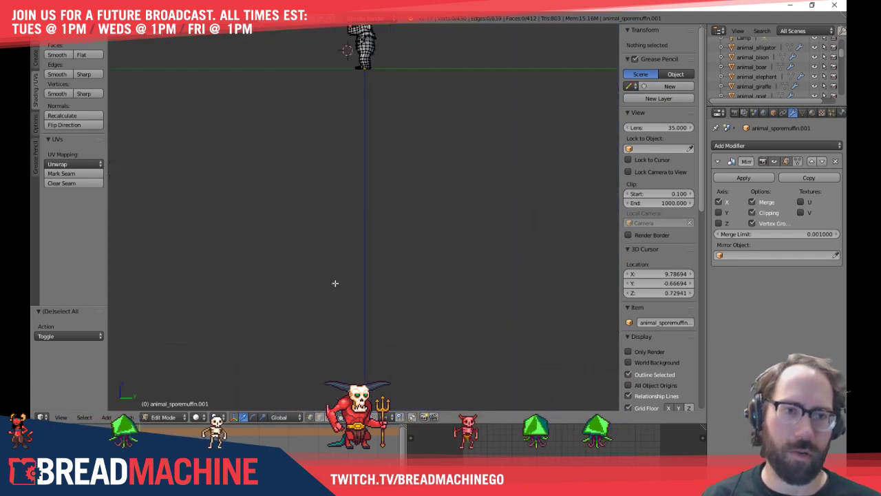
pyautogui.scroll(7, 374, 194)
pyautogui.keyDown('shift'); pyautogui.moveTo(348, 150); pyautogui.dragTo(356, 236, button='middle'); pyautogui.keyUp('shift')
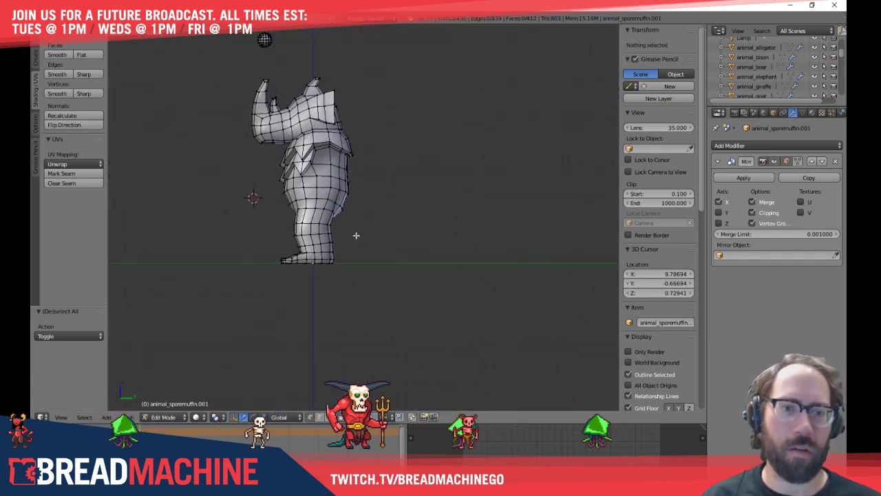
pyautogui.scroll(3, 355, 227)
pyautogui.keyDown('shift'); pyautogui.moveTo(345, 188); pyautogui.dragTo(397, 228, button='middle'); pyautogui.keyUp('shift')
pyautogui.keyDown('shift'); pyautogui.moveTo(376, 148); pyautogui.dragTo(388, 171, button='middle'); pyautogui.keyUp('shift')
pyautogui.scroll(3, 400, 189)
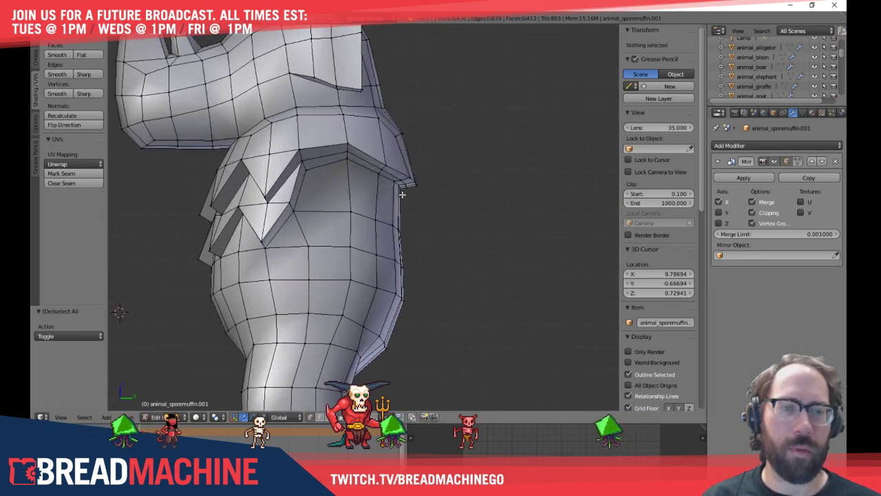
pyautogui.keyDown('shift'); pyautogui.moveTo(428, 144); pyautogui.dragTo(416, 184, button='middle'); pyautogui.keyUp('shift')
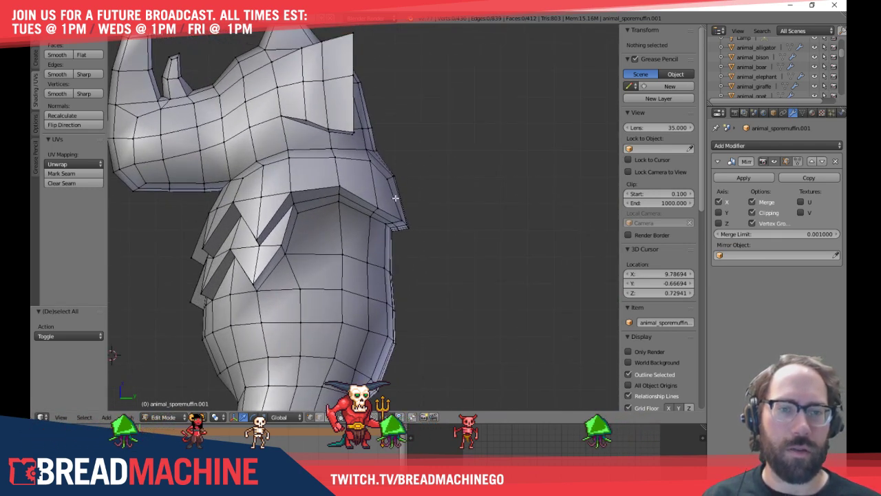
# Merge the inner vertex at the peak of the fur collar's underside into the outer rim vertex above it, using At Last
pyautogui.moveTo(406, 247); pyautogui.dragTo(351, 209, button='middle')
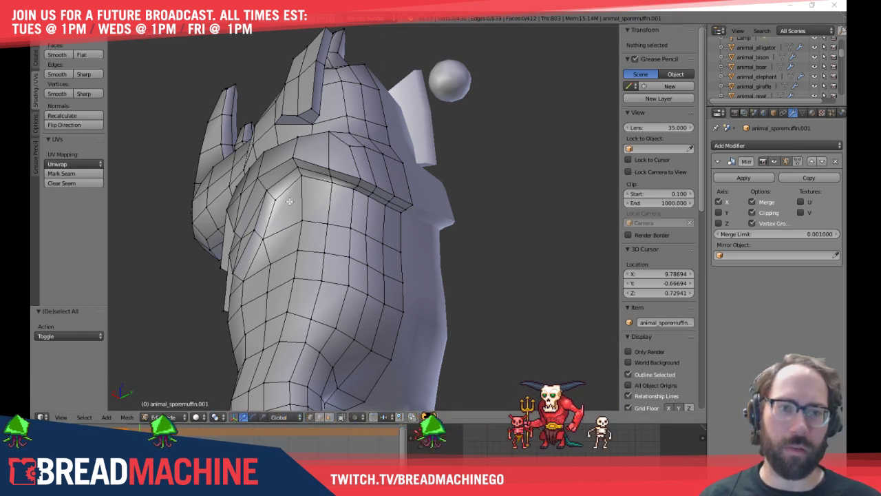
pyautogui.moveTo(306, 171); pyautogui.dragTo(342, 208, button='middle')
pyautogui.scroll(1, 337, 202)
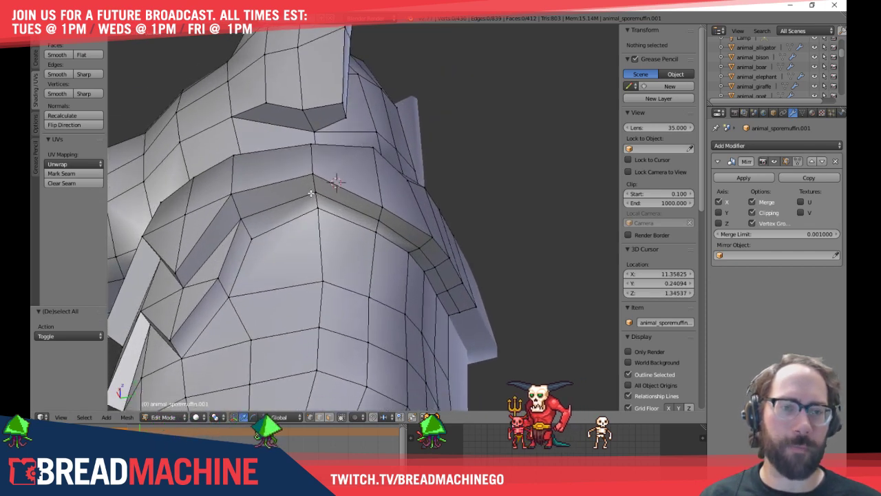
pyautogui.rightClick(312, 193)
pyautogui.keyDown('shift'); pyautogui.rightClick(313, 178); pyautogui.keyUp('shift')
pyautogui.hotkey('alt', 'm')
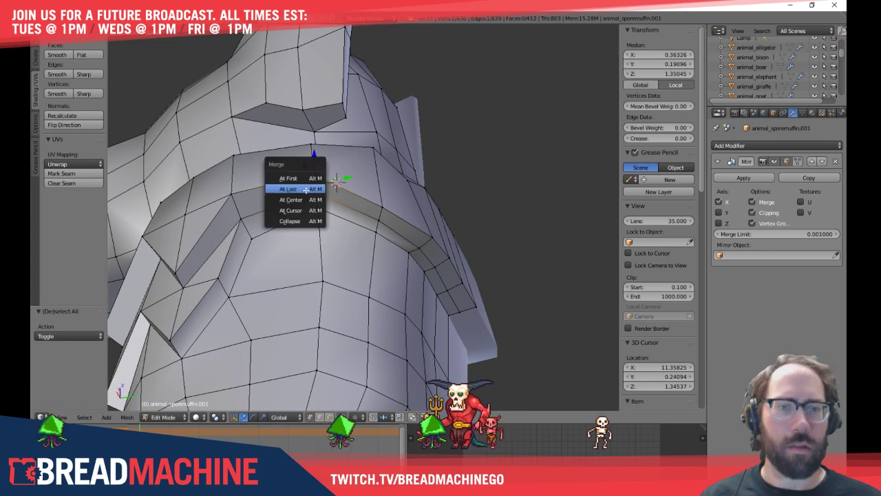
pyautogui.click(305, 189)
# Merge the next two inner vertices along the collar's underside toward the back into their outer rim vertices, using At Last
pyautogui.moveTo(306, 189); pyautogui.dragTo(321, 189, button='middle')
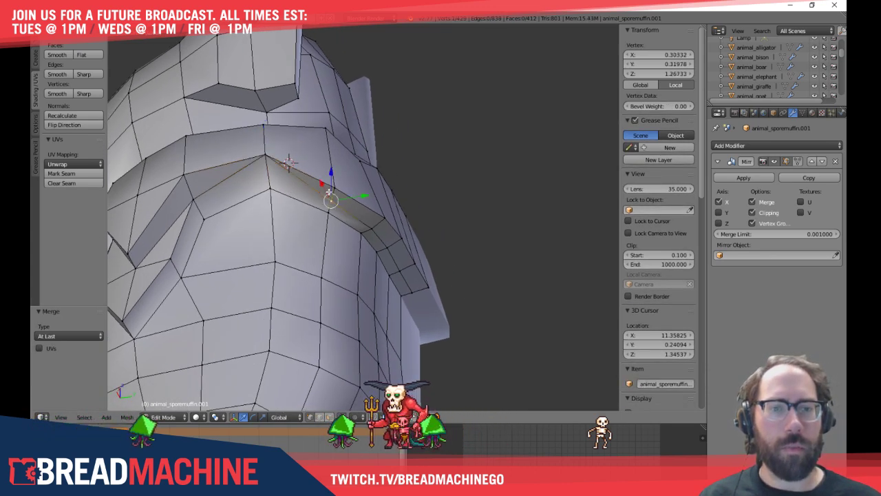
pyautogui.keyDown('shift'); pyautogui.rightClick(333, 184); pyautogui.keyUp('shift')
pyautogui.hotkey('alt', 'm')
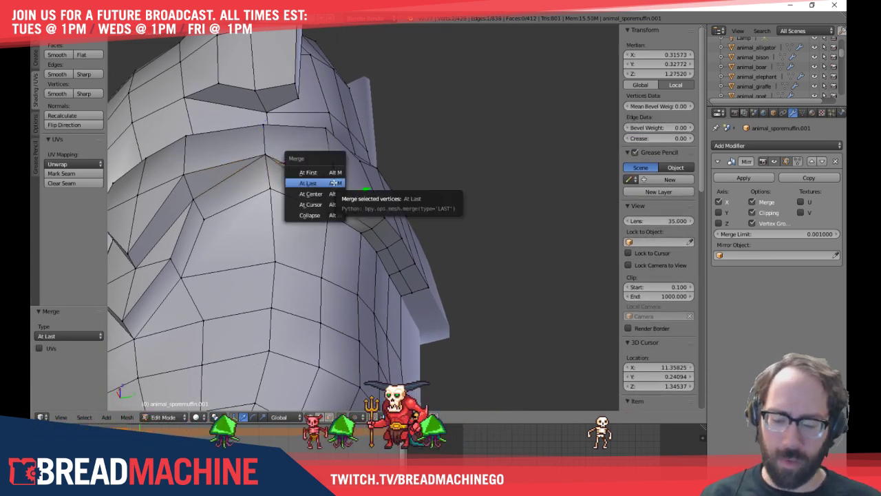
pyautogui.click(334, 183)
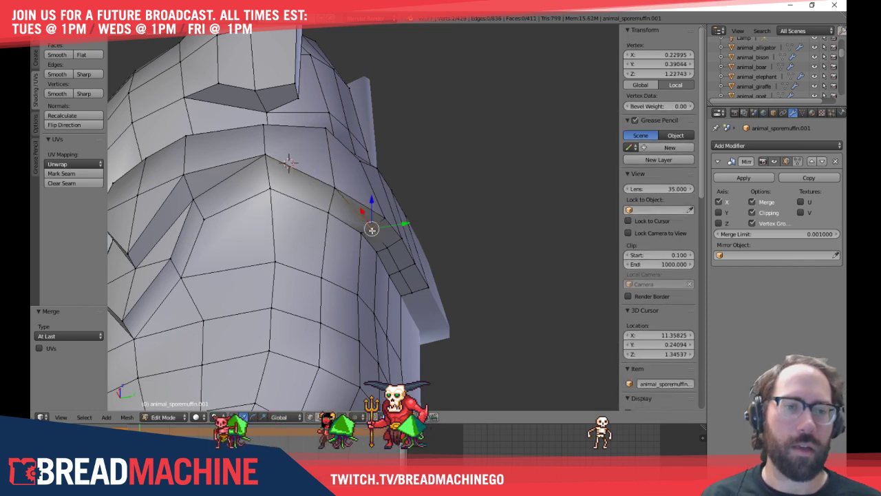
pyautogui.keyDown('shift'); pyautogui.rightClick(377, 221); pyautogui.keyUp('shift')
pyautogui.hotkey('alt', 'm')
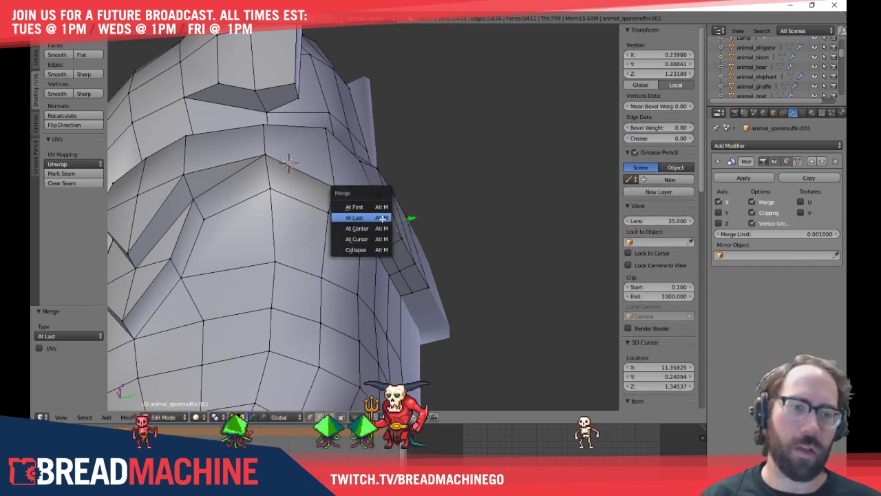
pyautogui.click(380, 217)
# Merge the remaining three inner collar vertices up to the back centreline into their outer rim vertices with At Last, and clear the selection
pyautogui.moveTo(380, 217); pyautogui.dragTo(331, 214, button='middle')
pyautogui.keyDown('shift'); pyautogui.rightClick(341, 210); pyautogui.keyUp('shift')
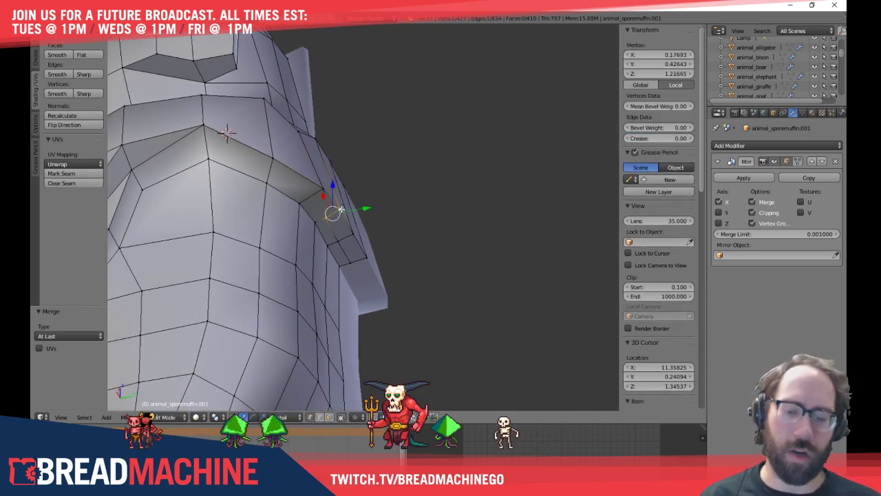
pyautogui.hotkey('alt', 'm')
pyautogui.click(342, 215)
pyautogui.moveTo(342, 215); pyautogui.dragTo(307, 230, button='middle')
pyautogui.keyDown('shift'); pyautogui.rightClick(320, 222); pyautogui.keyUp('shift')
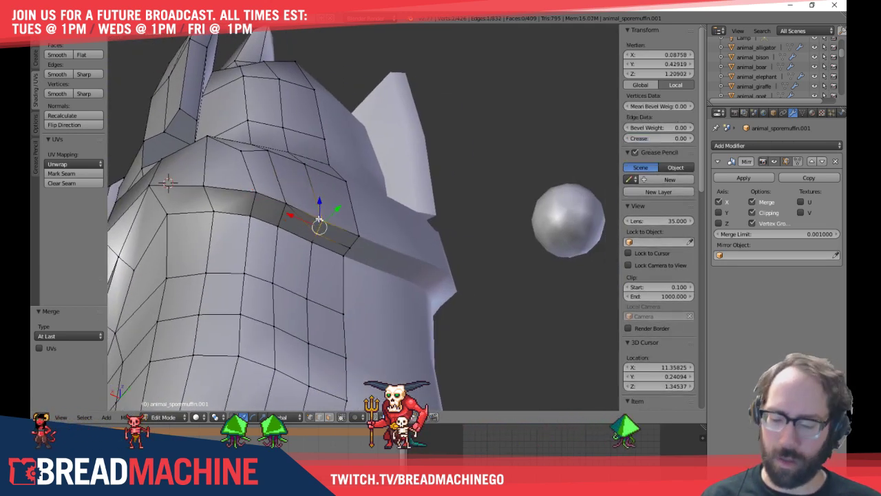
pyautogui.hotkey('alt', 'm')
pyautogui.click(319, 218)
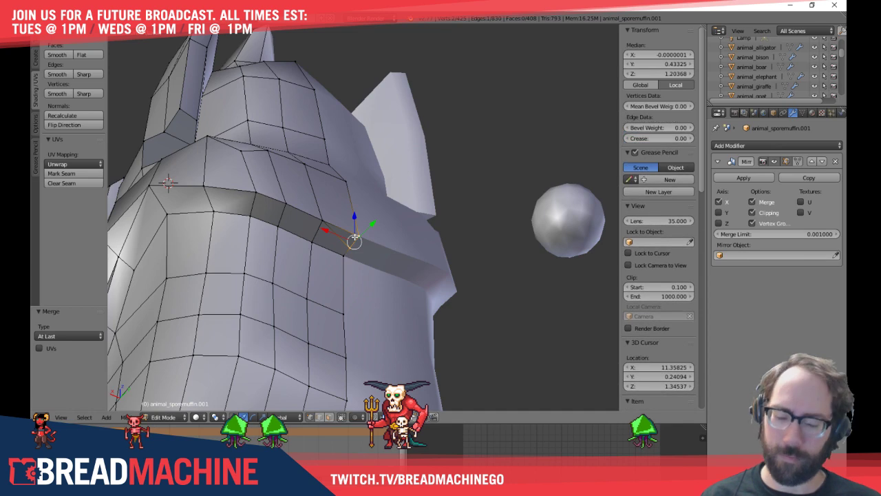
pyautogui.click(345, 232)
pyautogui.press('a')
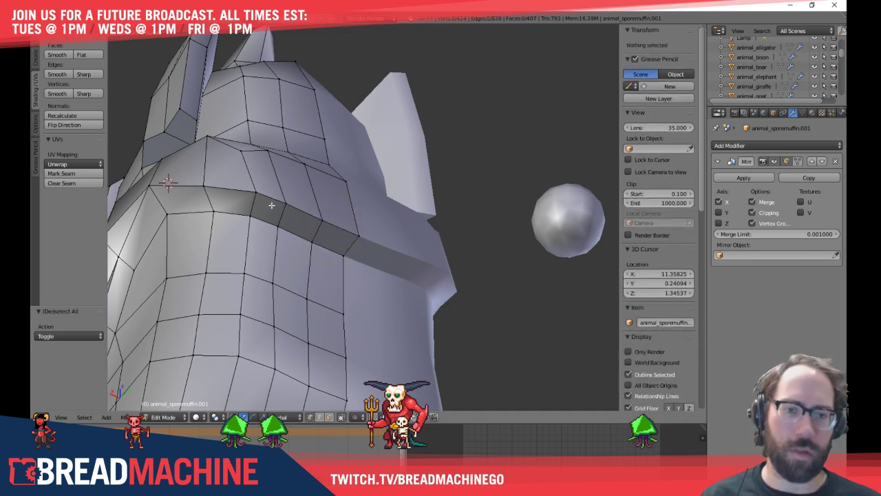
# Slide the outer collar rim vertex at the back away from the centreline along the rim with a factor of 0.400
pyautogui.moveTo(272, 204); pyautogui.dragTo(259, 230, button='middle')
pyautogui.press('KP_3')
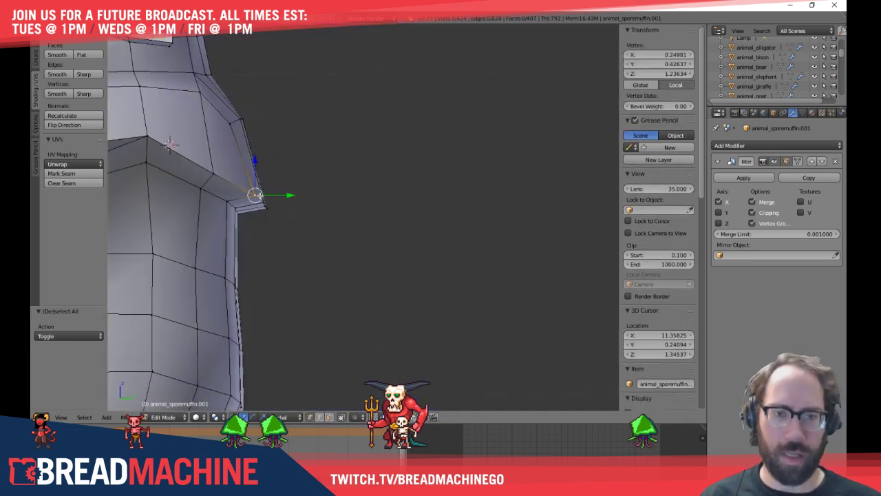
pyautogui.press('KP_6')
pyautogui.press('KP_6')
pyautogui.press('KP_6')
pyautogui.press('KP_6')
pyautogui.press('KP_6')
pyautogui.press('KP_6')
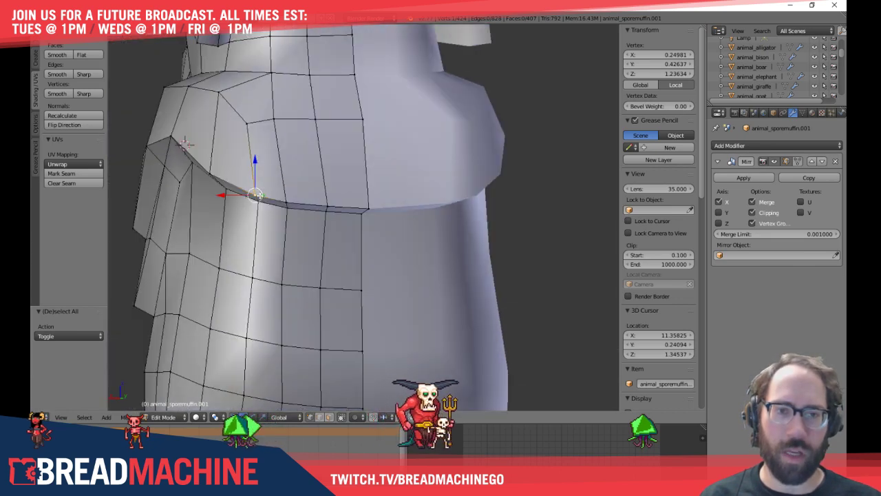
pyautogui.press('g')
pyautogui.press('g')
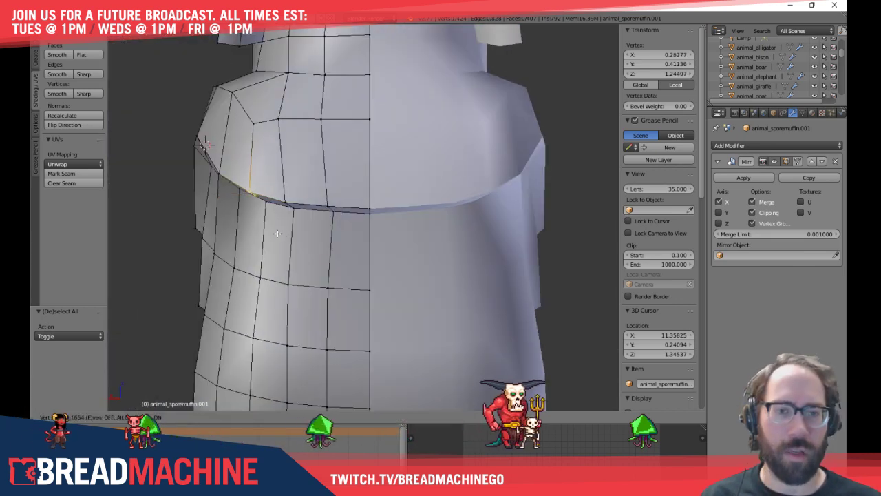
pyautogui.click(273, 200)
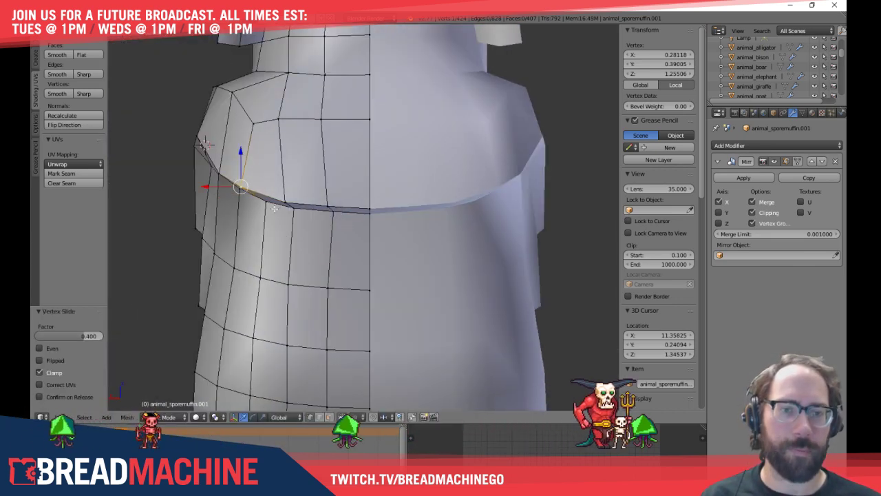
pyautogui.press('a')
# Slide the torso vertex just under the collar, next to the back centreline, slightly outward along its horizontal edge
pyautogui.moveTo(273, 205); pyautogui.dragTo(280, 168, button='middle')
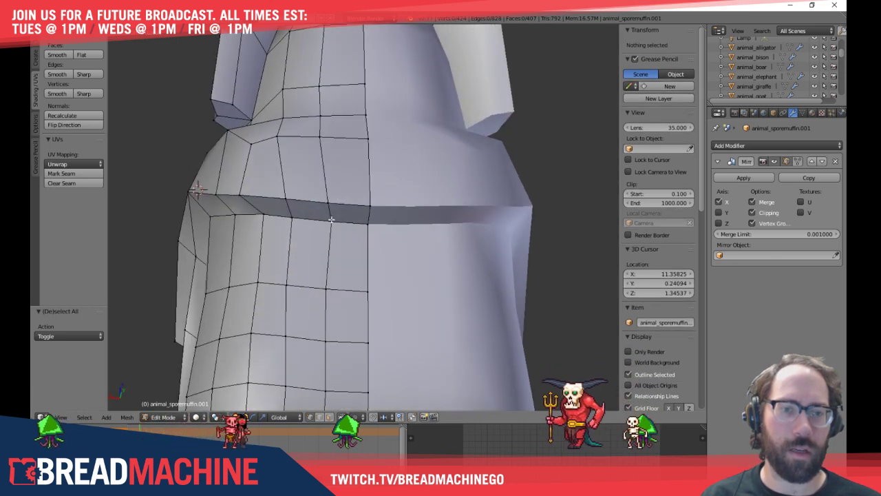
pyautogui.rightClick(331, 218)
pyautogui.keyDown('shift'); pyautogui.moveTo(332, 248); pyautogui.dragTo(327, 229, button='middle'); pyautogui.keyUp('shift')
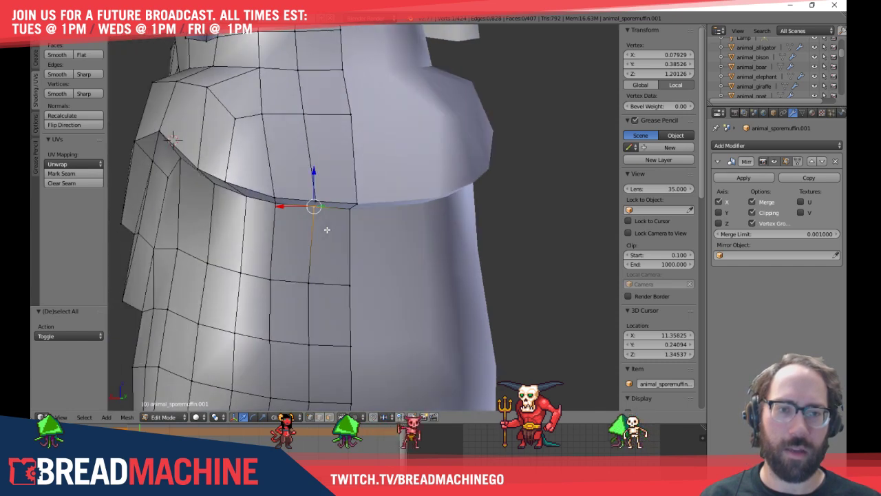
pyautogui.press('ctrl+KP_1')
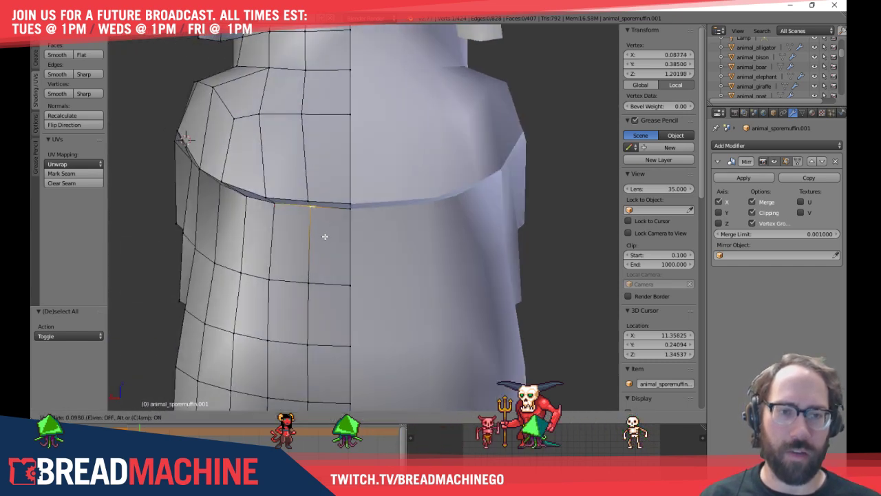
pyautogui.press('a')
# Edge-slide the vertical edge on the back of the collar slightly toward the centreline with a factor of 0.090
pyautogui.keyDown('shift'); pyautogui.moveTo(324, 236); pyautogui.dragTo(341, 188, button='middle'); pyautogui.keyUp('shift')
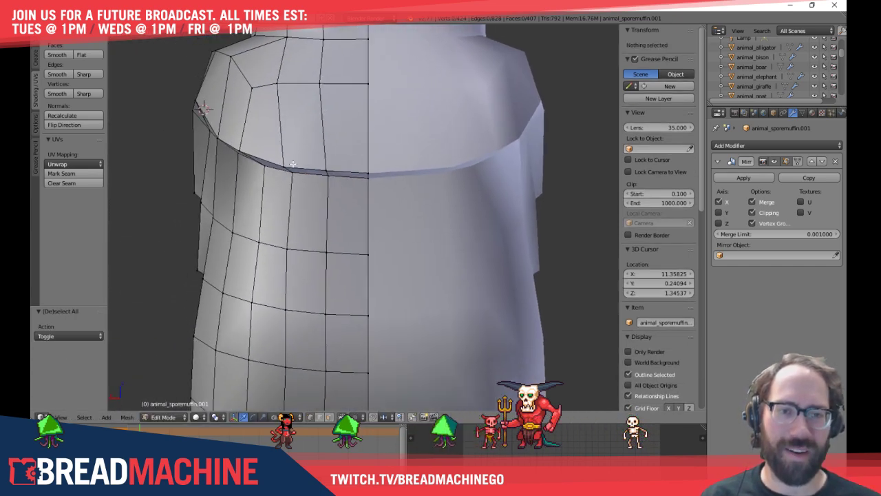
pyautogui.keyDown('shift'); pyautogui.moveTo(292, 96); pyautogui.dragTo(292, 126, button='middle'); pyautogui.keyUp('shift')
pyautogui.scroll(1, 290, 123)
pyautogui.rightClick(260, 98)
pyautogui.keyDown('shift'); pyautogui.rightClick(266, 184); pyautogui.keyUp('shift')
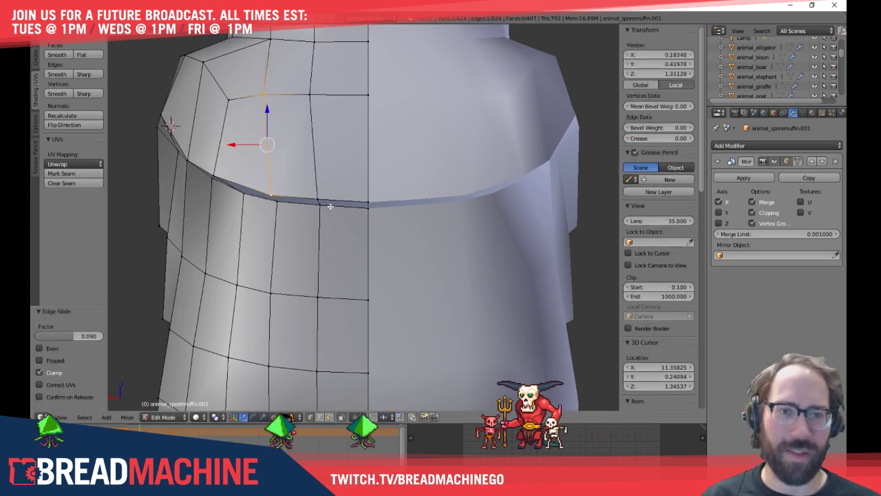
pyautogui.press('a')
# Examine the side of the fur collar and the junction between the jaw's underside and the neck
pyautogui.scroll(-3, 317, 181)
pyautogui.moveTo(315, 177); pyautogui.dragTo(395, 120, button='middle')
pyautogui.press('a')
pyautogui.moveTo(390, 153); pyautogui.dragTo(323, 155, button='middle')
pyautogui.press('a')
pyautogui.rightClick(323, 153)
pyautogui.keyDown('shift'); pyautogui.rightClick(324, 153); pyautogui.keyUp('shift')
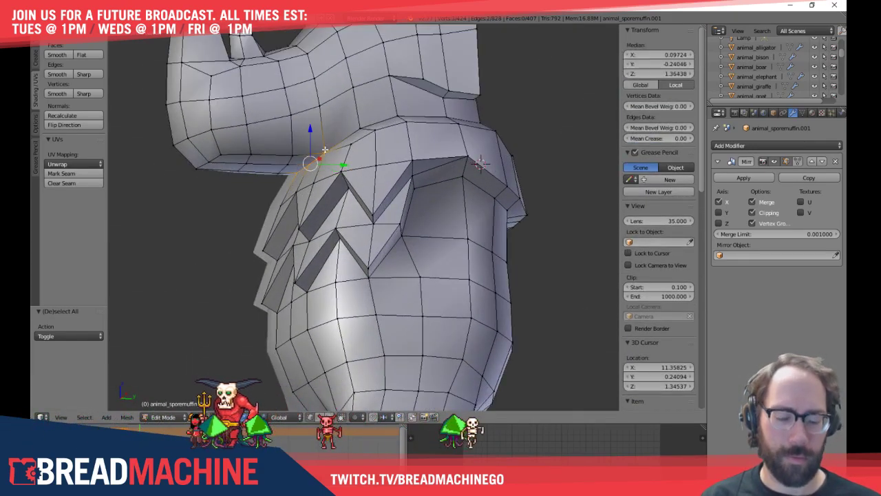
pyautogui.moveTo(342, 195); pyautogui.dragTo(537, 345, button='middle')
pyautogui.scroll(5, 324, 204)
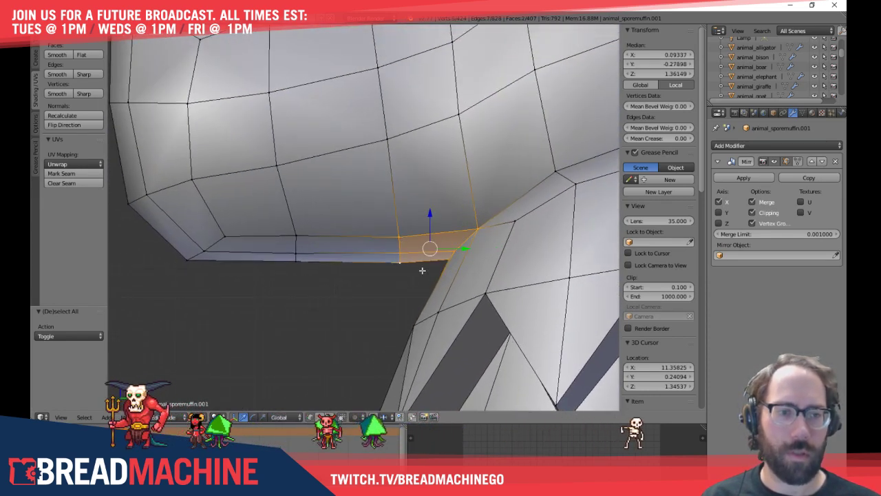
pyautogui.press('a')
pyautogui.scroll(-8, 421, 274)
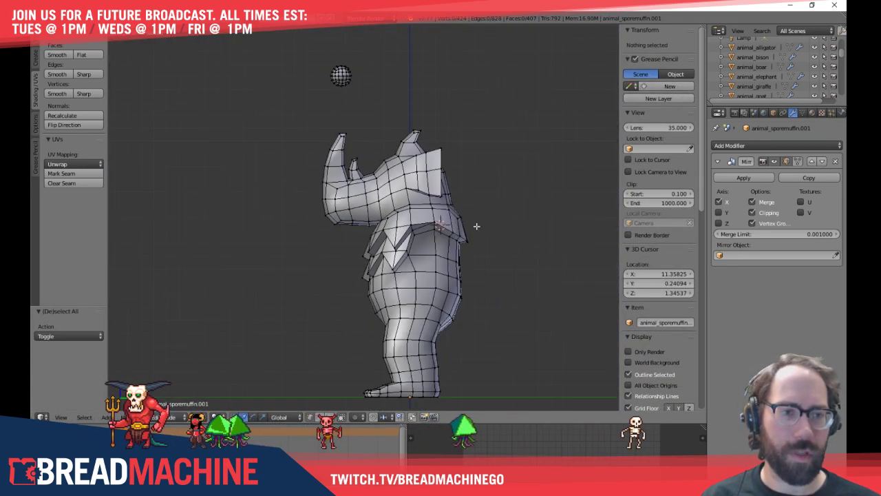
# Slide three stacked vertices on the torso's side below the fur tips slightly forward, using factor 0.231 for the top one and 0.095 for the lowest
pyautogui.moveTo(401, 198); pyautogui.dragTo(365, 190, button='middle')
pyautogui.scroll(5, 352, 180)
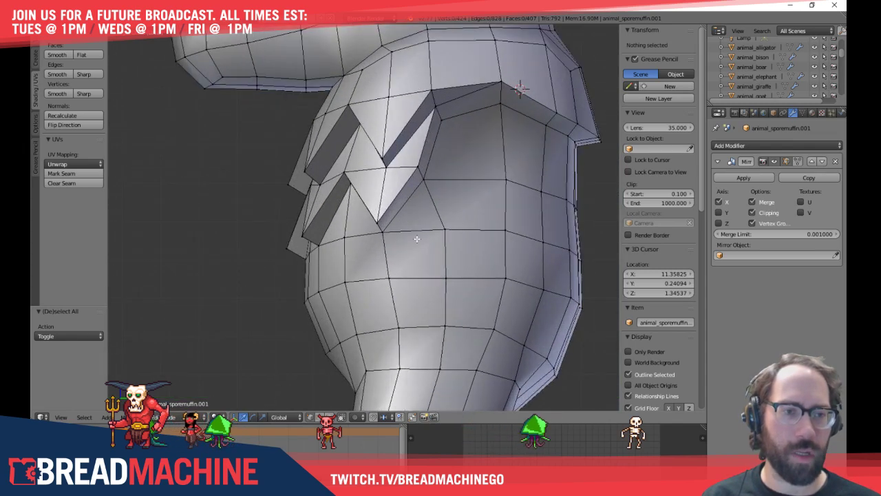
pyautogui.rightClick(376, 180)
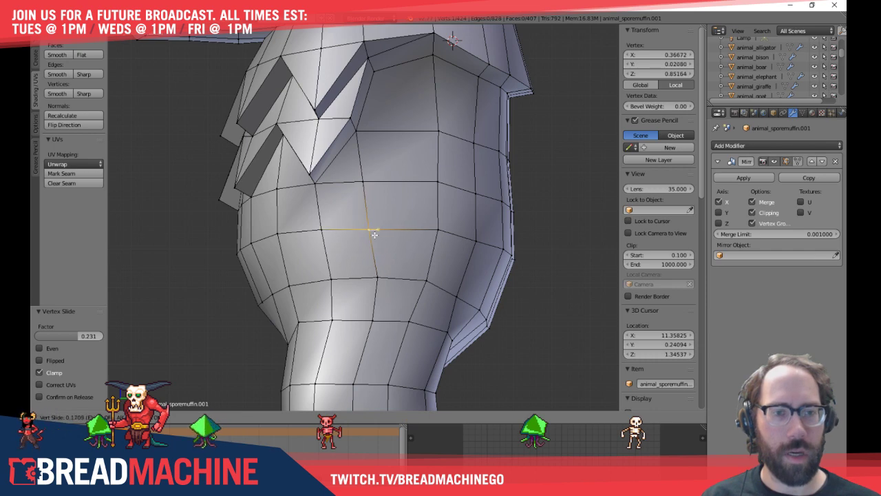
pyautogui.keyDown('shift'); pyautogui.moveTo(372, 300); pyautogui.dragTo(353, 224, button='middle'); pyautogui.keyUp('shift')
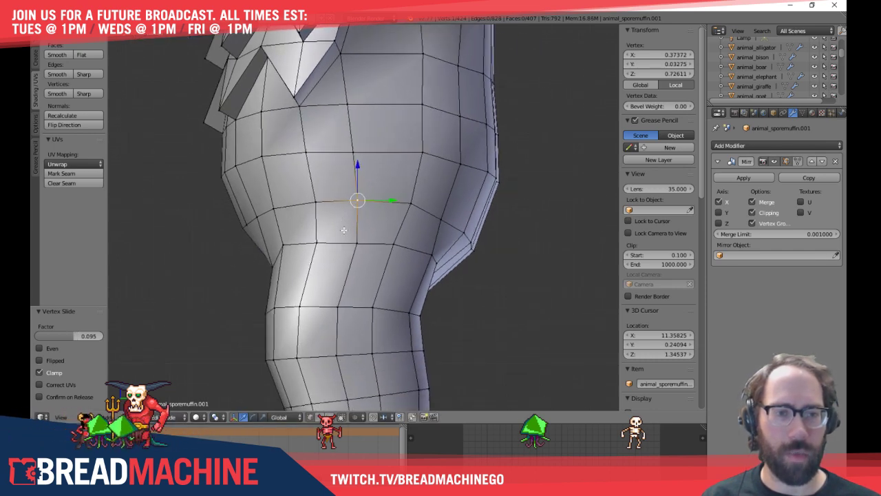
pyautogui.press('a')
# Move the torso-side vertex nearer the back, at fur-tip height, 0.006 along Y and clear the selection
pyautogui.scroll(-4, 345, 226)
pyautogui.keyDown('shift'); pyautogui.moveTo(377, 157); pyautogui.dragTo(360, 230, button='middle'); pyautogui.keyUp('shift')
pyautogui.scroll(5, 365, 196)
pyautogui.rightClick(356, 222)
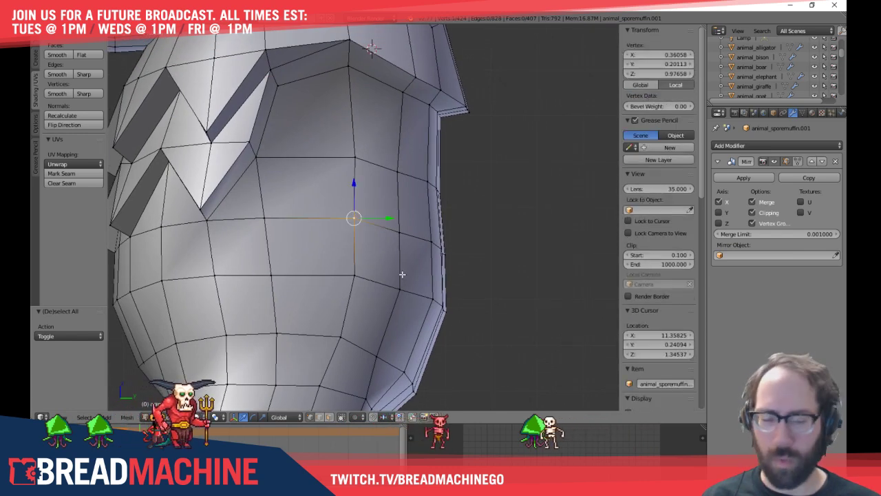
pyautogui.moveTo(390, 219); pyautogui.dragTo(393, 220)
pyautogui.scroll(-3, 434, 251)
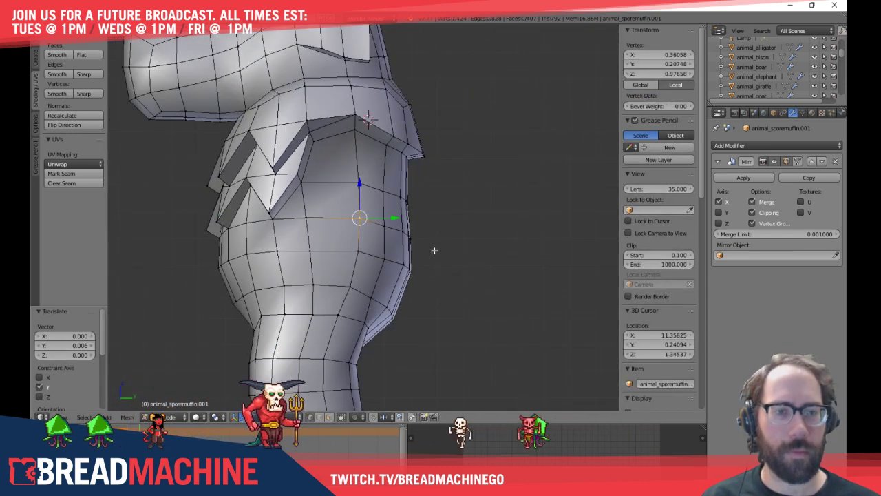
pyautogui.press('a')
# Slide the short middle edge on the ear's rear face slightly downward with a factor of -0.096, and clear the selection
pyautogui.scroll(-6, 434, 250)
pyautogui.moveTo(434, 250); pyautogui.dragTo(617, 264, button='middle')
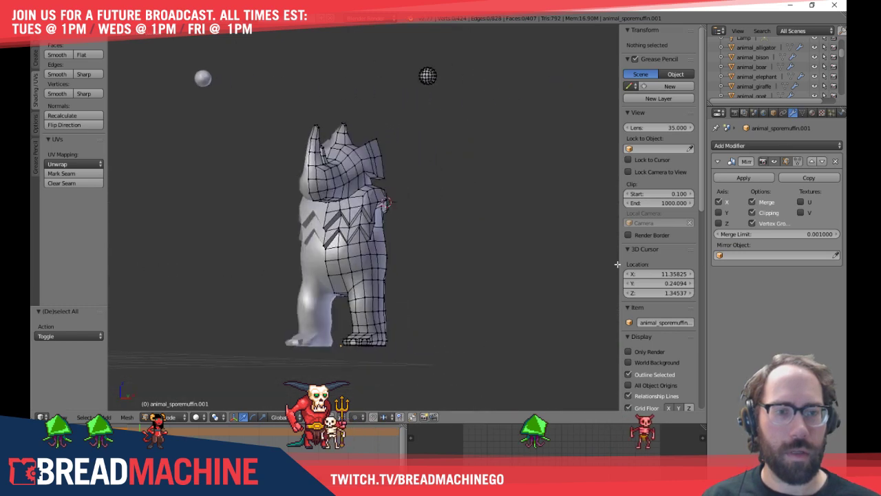
pyautogui.moveTo(342, 165); pyautogui.dragTo(428, 238, button='middle')
pyautogui.press('KP_3')
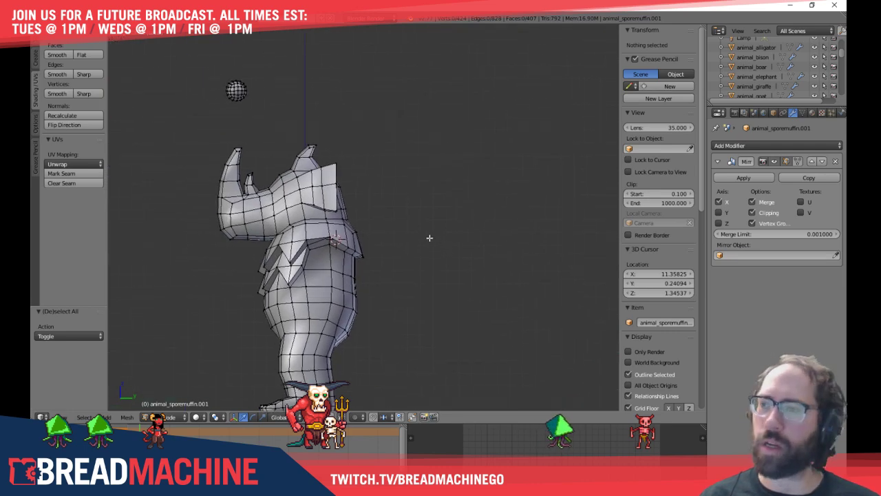
pyautogui.scroll(5, 375, 209)
pyautogui.moveTo(375, 210); pyautogui.dragTo(321, 164, button='middle')
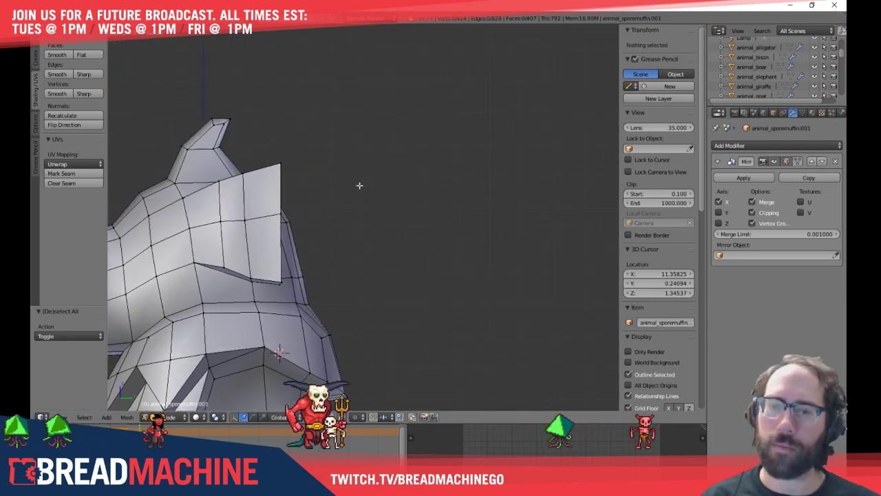
pyautogui.moveTo(359, 185); pyautogui.dragTo(296, 224, button='middle')
pyautogui.rightClick(292, 223)
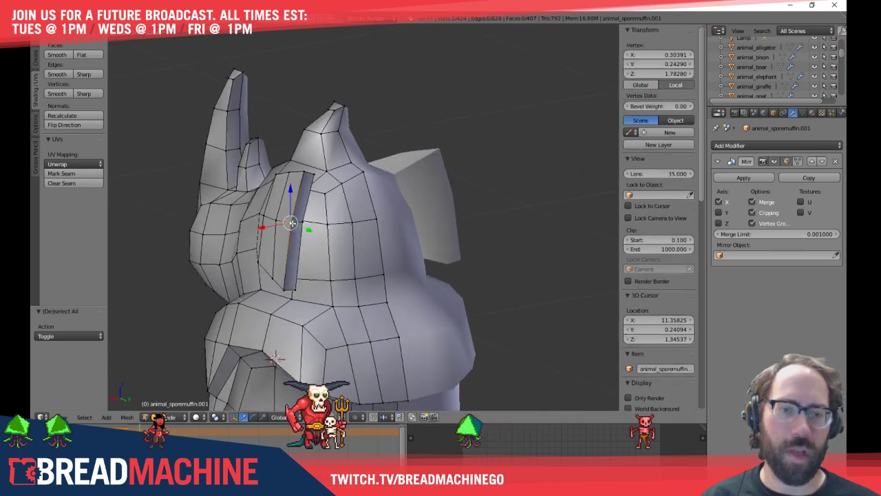
pyautogui.keyDown('alt'); pyautogui.rightClick(292, 222); pyautogui.keyUp('alt')
pyautogui.press('KP_3')
pyautogui.scroll(2, 306, 218)
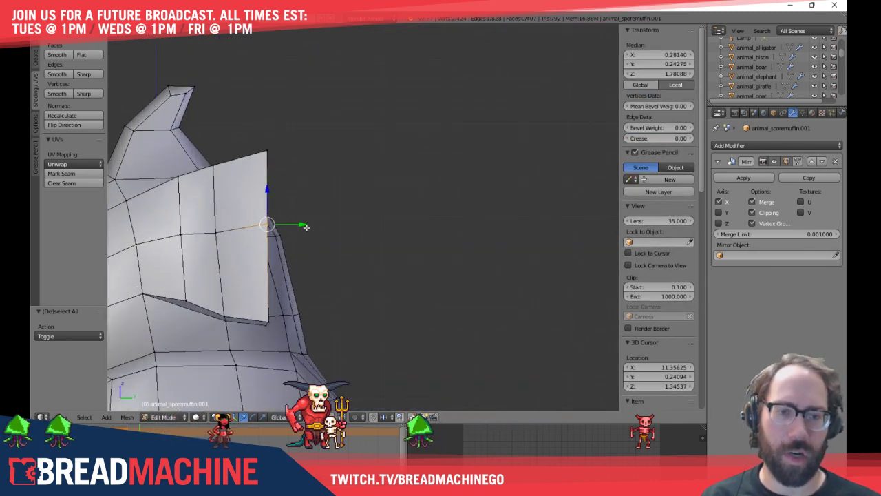
pyautogui.keyDown('shift'); pyautogui.moveTo(302, 271); pyautogui.dragTo(337, 258, button='middle'); pyautogui.keyUp('shift')
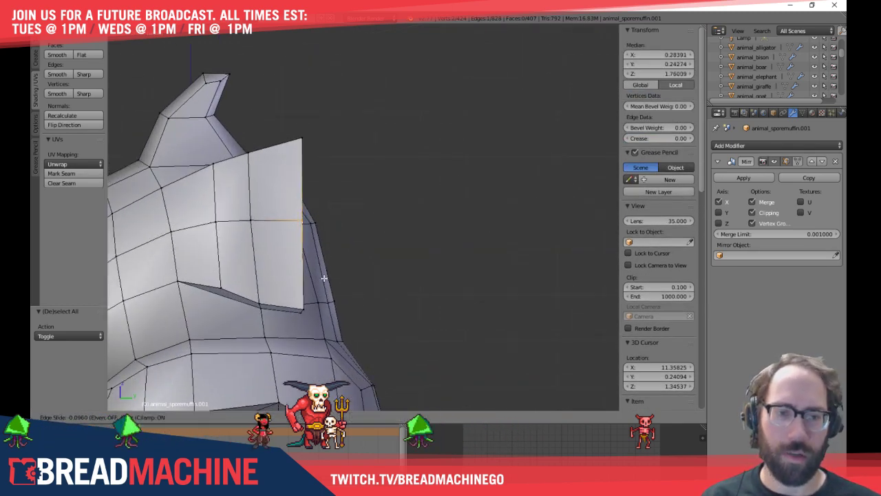
pyautogui.press('Escape')
pyautogui.press('a')
# Flatten the ear's lower rear edge by scaling it to 0 along global Y
pyautogui.moveTo(426, 280)
pyautogui.mouseDown(button='middle')
pyautogui.moveTo(340, 255)
pyautogui.moveTo(261, 250)
pyautogui.moveTo(404, 280)
pyautogui.moveTo(389, 283)
pyautogui.mouseUp(button='middle')
pyautogui.press('KP_3')
pyautogui.press('z')
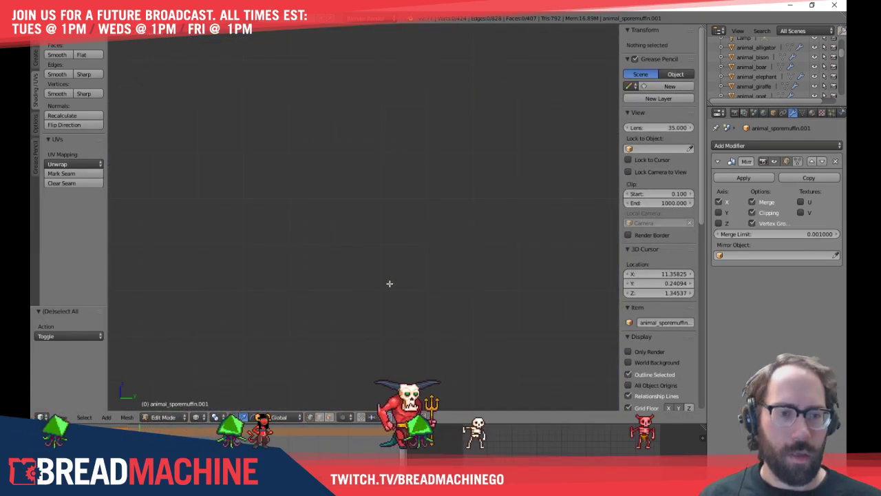
pyautogui.scroll(-7, 390, 283)
pyautogui.keyDown('shift'); pyautogui.moveTo(489, 237); pyautogui.dragTo(329, 333, button='middle'); pyautogui.keyUp('shift')
pyautogui.scroll(5, 451, 193)
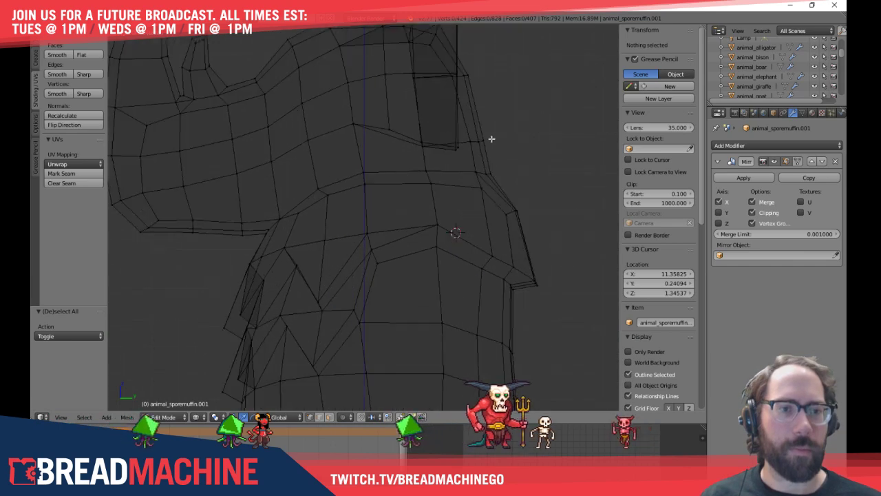
pyautogui.moveTo(491, 138); pyautogui.dragTo(337, 301, button='middle')
pyautogui.press('z')
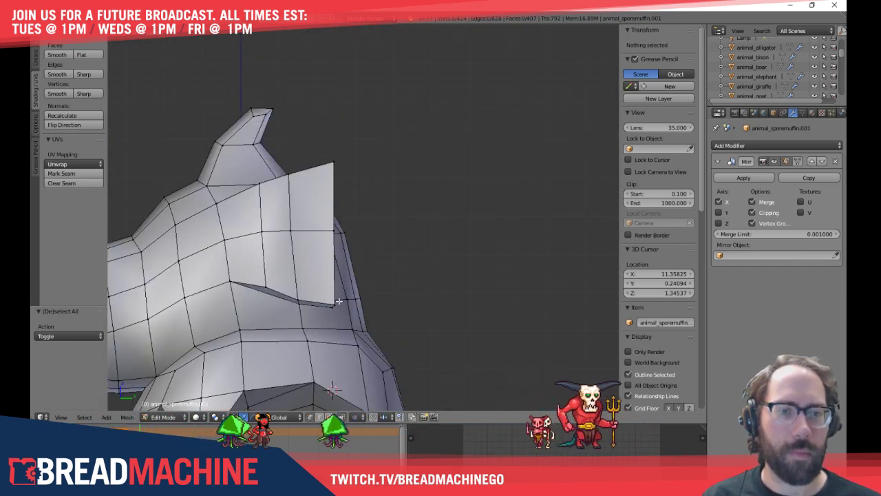
pyautogui.rightClick(337, 301)
pyautogui.press('s')
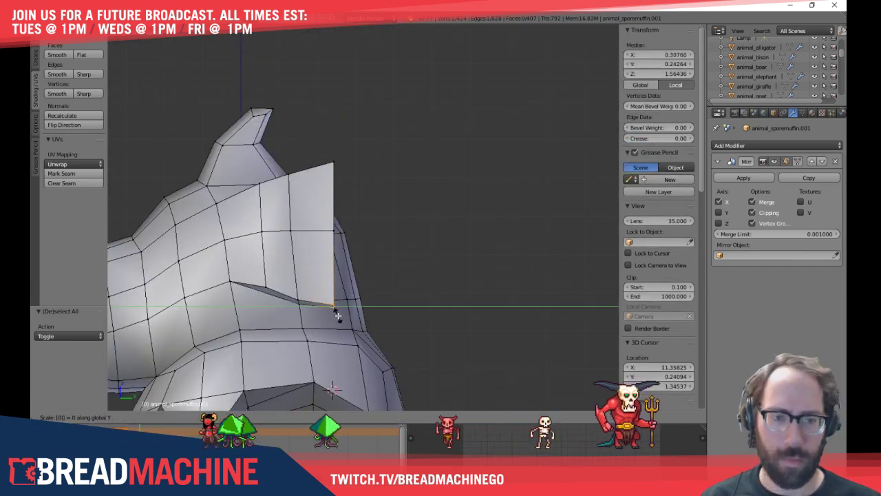
pyautogui.press('Return')
# Align the ear's top and middle rear edges along Y in wireframe side view, and clear the selection
pyautogui.press('z')
pyautogui.keyDown('ctrl'); pyautogui.moveTo(335, 309); pyautogui.dragTo(344, 275, button='middle'); pyautogui.keyUp('ctrl')
pyautogui.rightClick(302, 105)
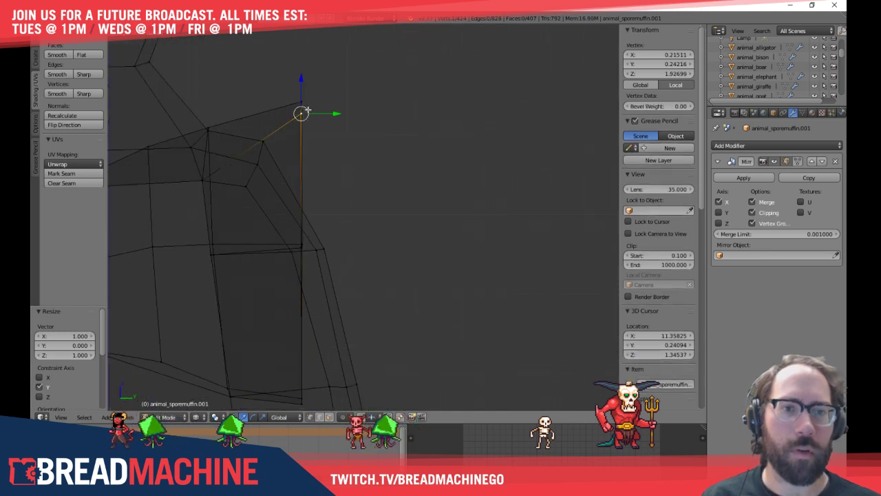
pyautogui.press('g')
pyautogui.press('y')
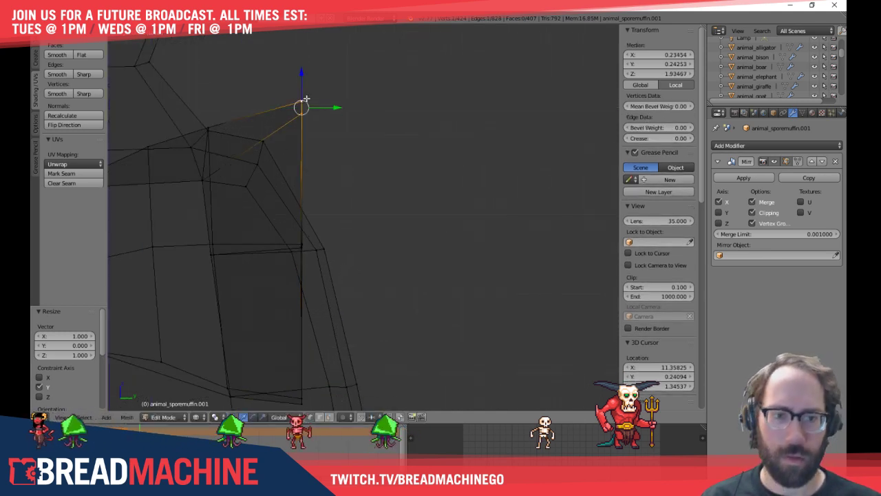
pyautogui.moveTo(334, 141); pyautogui.dragTo(329, 178, button='middle')
pyautogui.rightClick(328, 221)
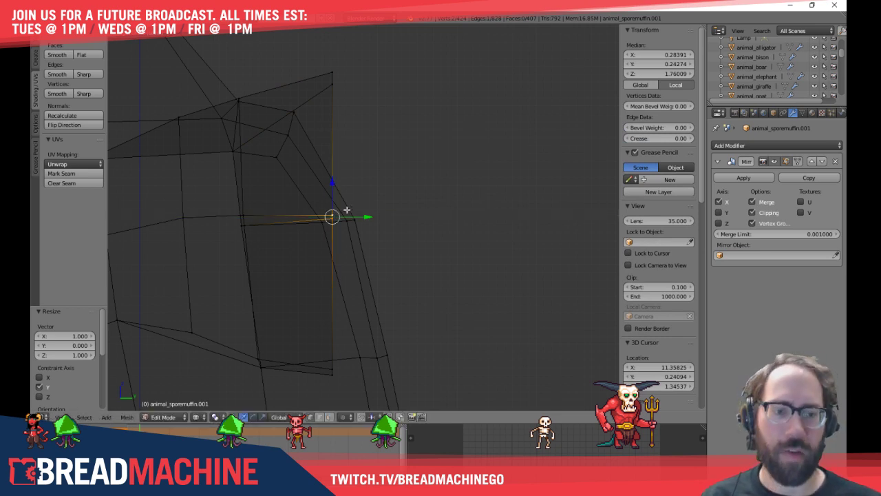
pyautogui.press('a')
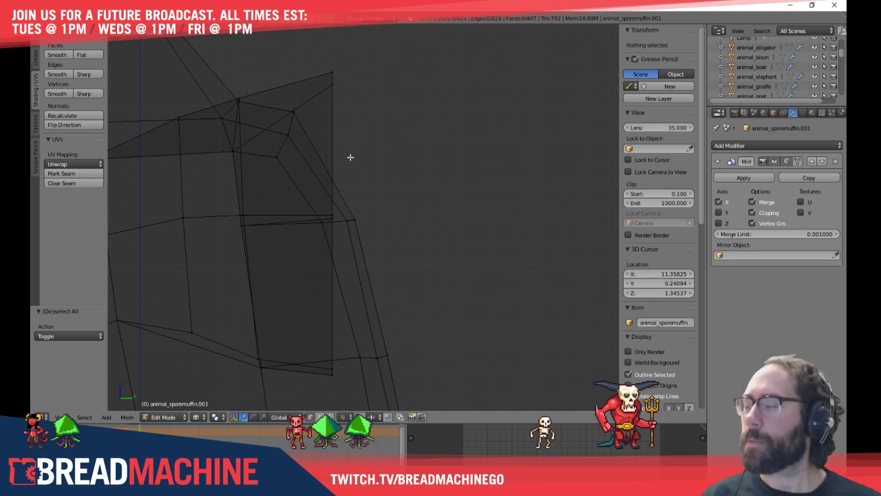
# Slide the middle vertex on the ear's outer face slightly toward the ear's rear edge in solid view
pyautogui.scroll(-2, 353, 164)
pyautogui.keyDown('shift'); pyautogui.moveTo(356, 173); pyautogui.dragTo(344, 162, button='middle'); pyautogui.keyUp('shift')
pyautogui.press('z')
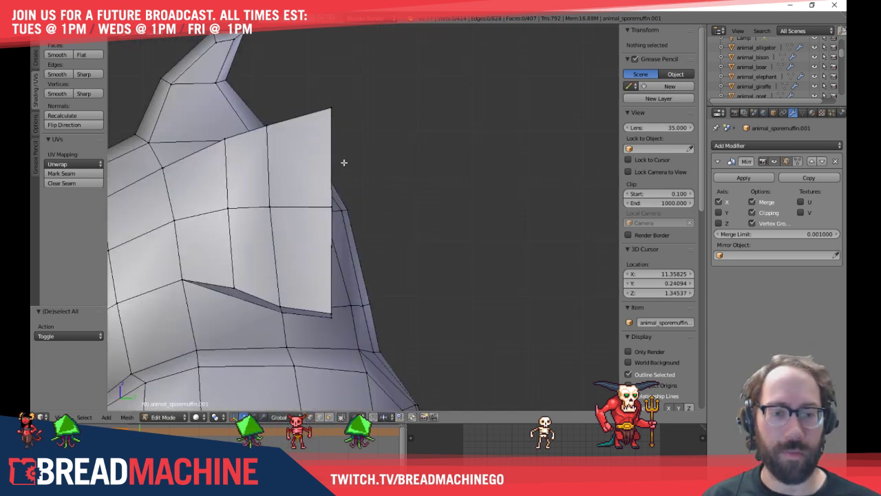
pyautogui.rightClick(275, 209)
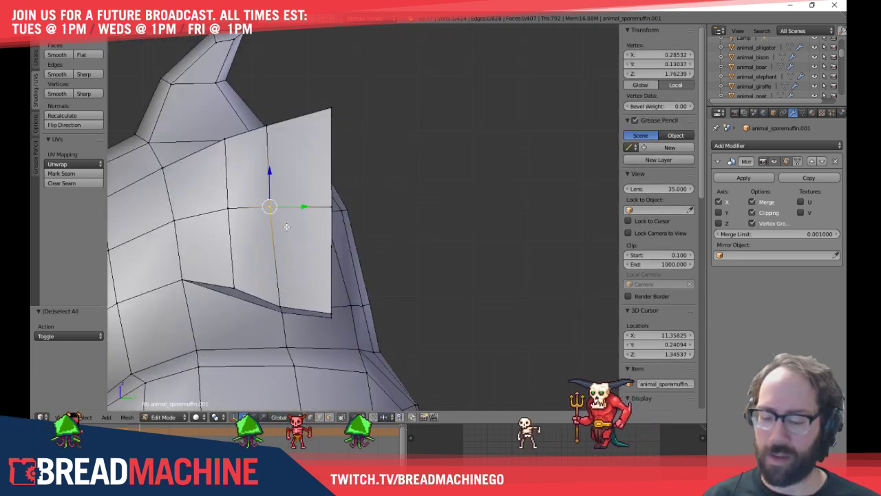
pyautogui.hotkey('shift', 'v')
pyautogui.click(292, 228)
pyautogui.press('a')
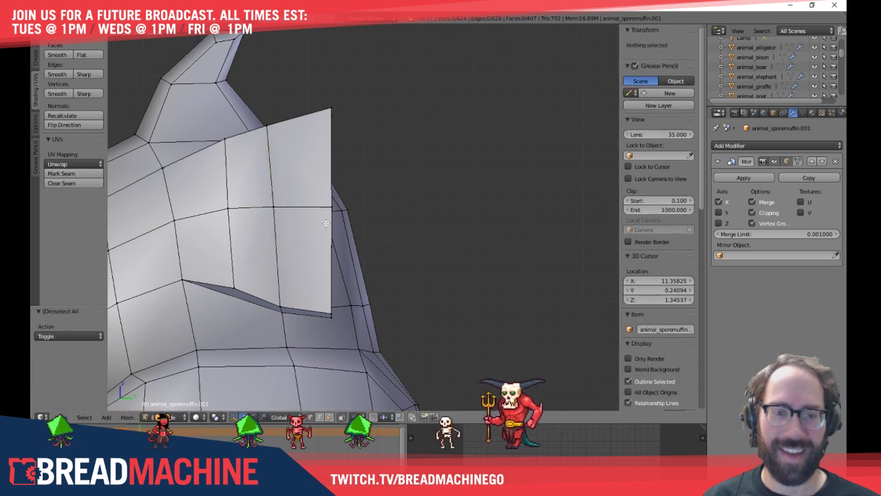
pyautogui.keyDown('shift'); pyautogui.moveTo(365, 212); pyautogui.dragTo(331, 232, button='middle'); pyautogui.keyUp('shift')
pyautogui.moveTo(365, 181); pyautogui.dragTo(314, 135, button='middle')
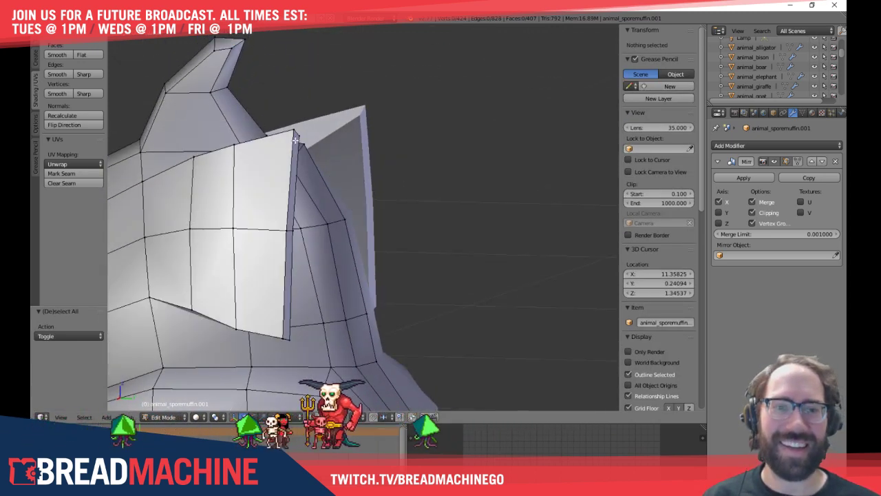
# Delete the two narrow faces along the ear's rear rim in face select mode
pyautogui.hotkey('ctrl', 'Tab')
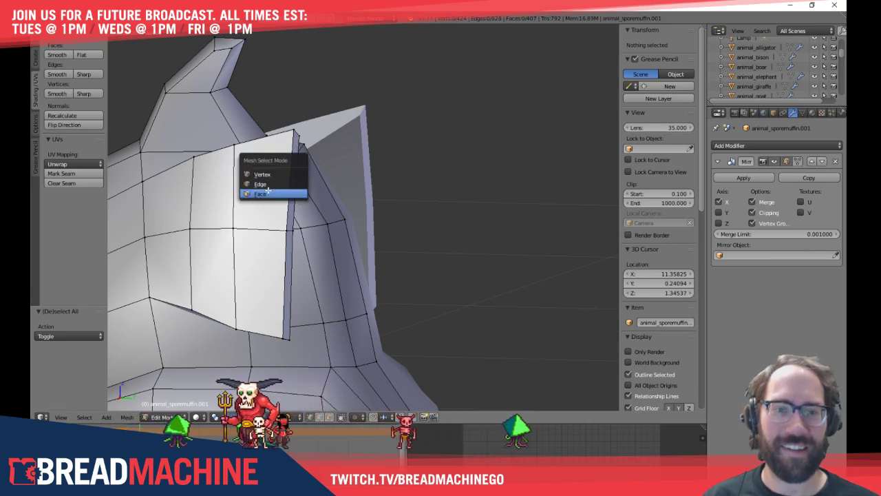
pyautogui.click(260, 194)
pyautogui.rightClick(292, 180)
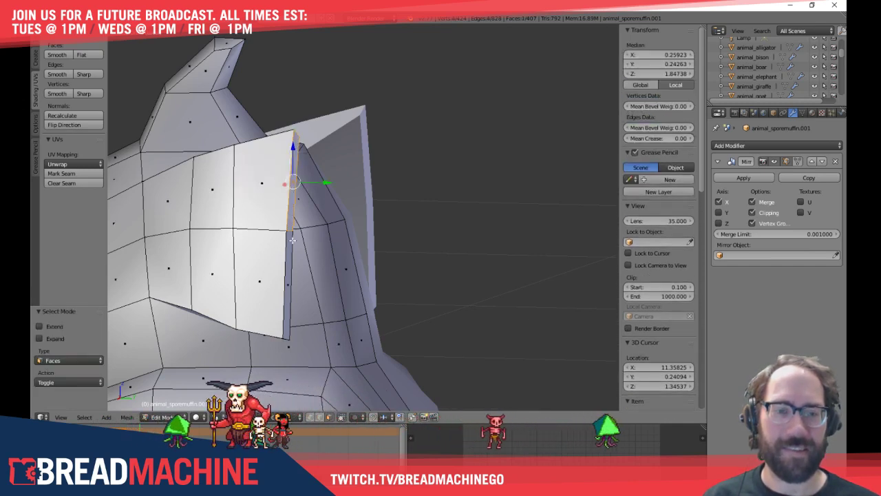
pyautogui.press('x')
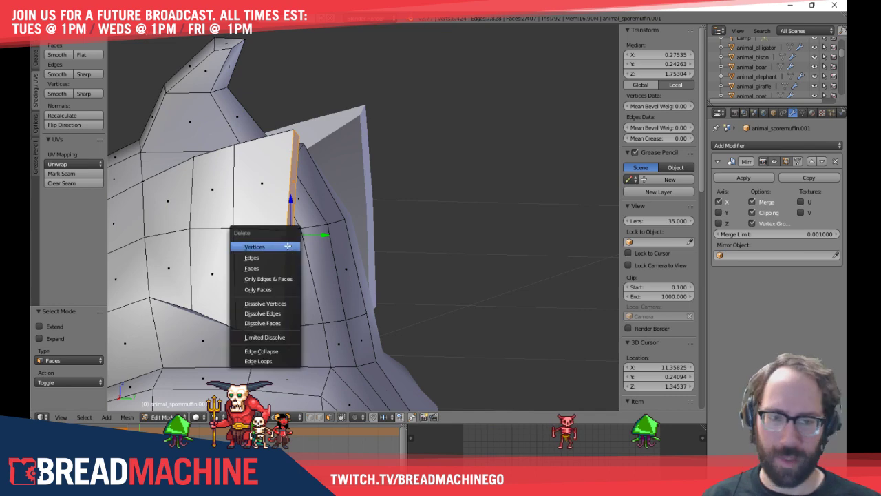
pyautogui.click(251, 268)
pyautogui.moveTo(251, 268); pyautogui.dragTo(184, 247, button='middle')
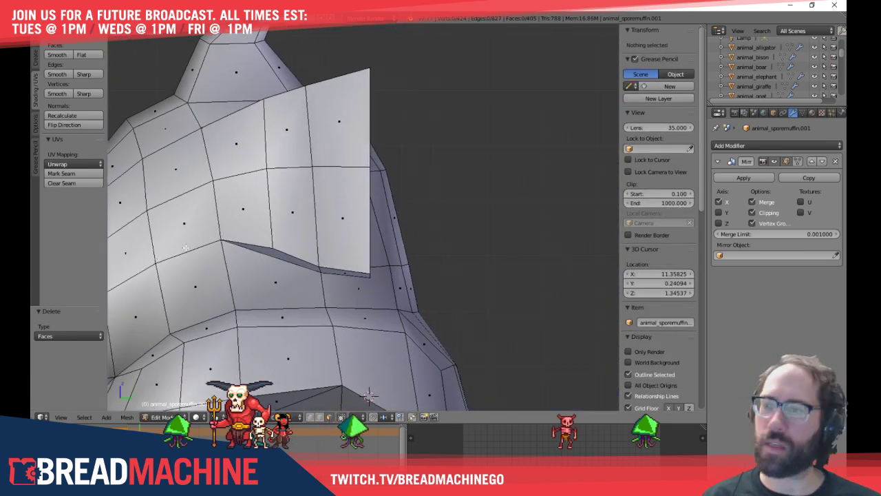
# Switch to the concept sketch in Photoshop, move its window out of the workspace, and return to Blender
pyautogui.hotkey('alt', 'Tab')
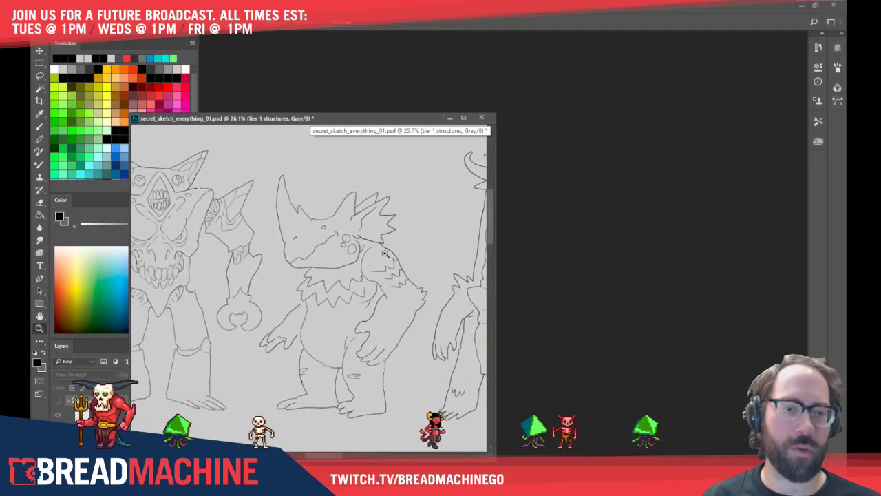
pyautogui.moveTo(397, 118); pyautogui.dragTo(1, 104)
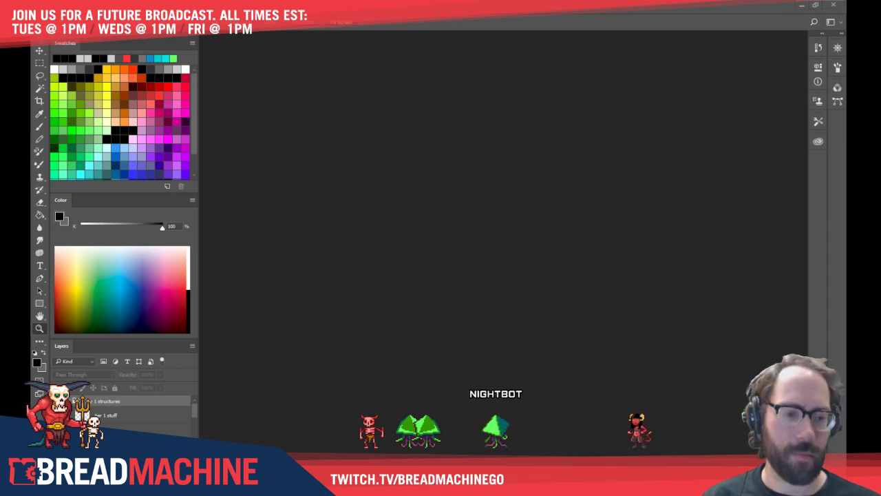
pyautogui.hotkey('alt', 'Tab')
# In vertex mode, extrude the ear's upper rear corner in side view to form the first spike tip and the notch below it
pyautogui.keyDown('shift'); pyautogui.moveTo(426, 155); pyautogui.dragTo(381, 248, button='middle'); pyautogui.keyUp('shift')
pyautogui.hotkey('ctrl', 'Tab')
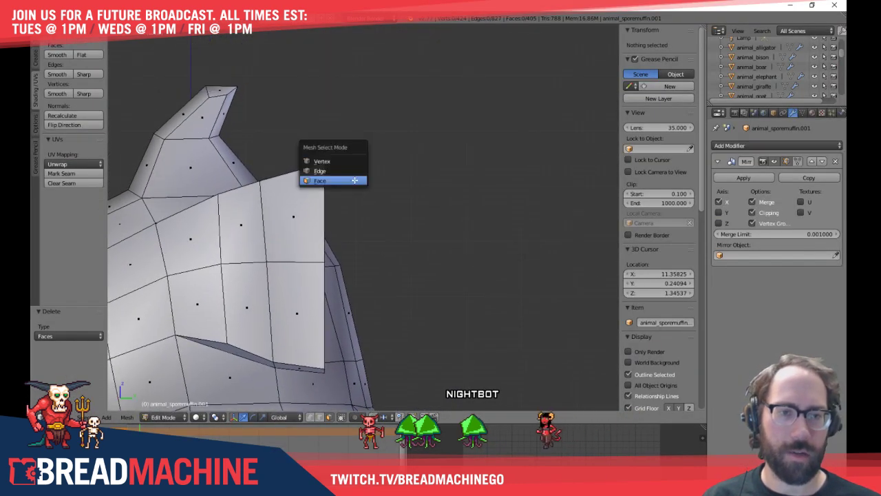
pyautogui.click(343, 167)
pyautogui.click(330, 157)
pyautogui.moveTo(330, 157)
pyautogui.mouseDown(button='middle')
pyautogui.moveTo(378, 230)
pyautogui.moveTo(323, 165)
pyautogui.mouseUp(button='middle')
pyautogui.rightClick(319, 163)
pyautogui.press('KP_3')
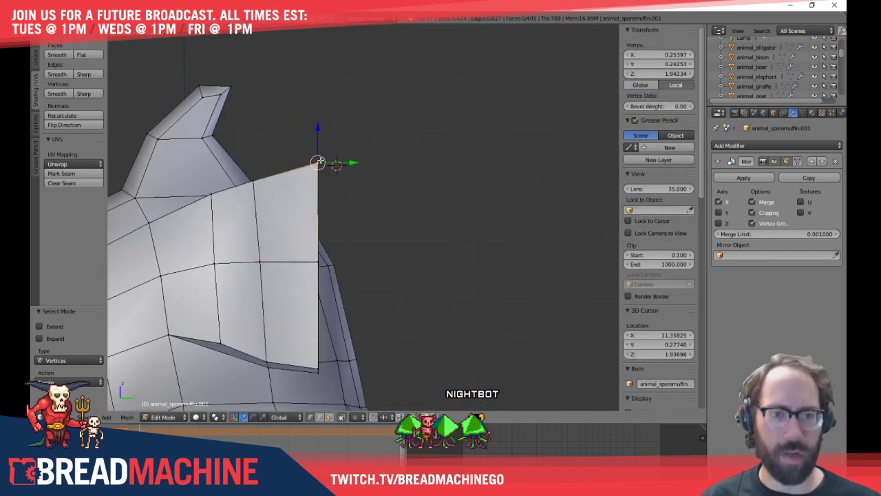
pyautogui.moveTo(347, 192); pyautogui.dragTo(360, 199, button='middle')
pyautogui.press('e')
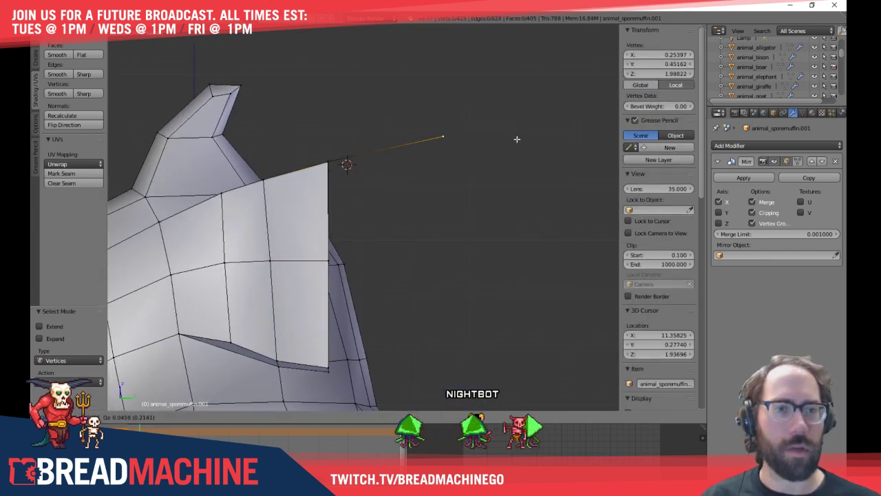
pyautogui.click(517, 140)
pyautogui.press('e')
pyautogui.click(451, 216)
# Extrude the remaining spike tips and notches down the zigzag outline, and join the last tip to the ear's lower rear corner
pyautogui.press('e')
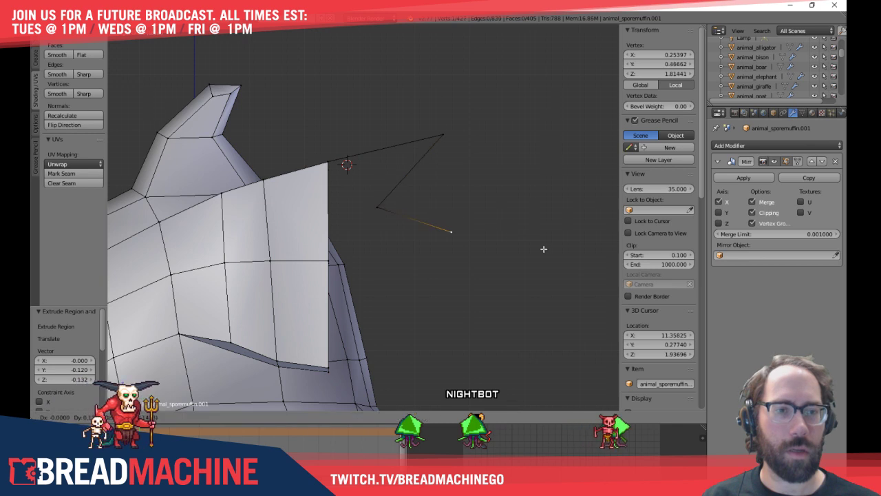
pyautogui.click(575, 258)
pyautogui.press('e')
pyautogui.click(399, 289)
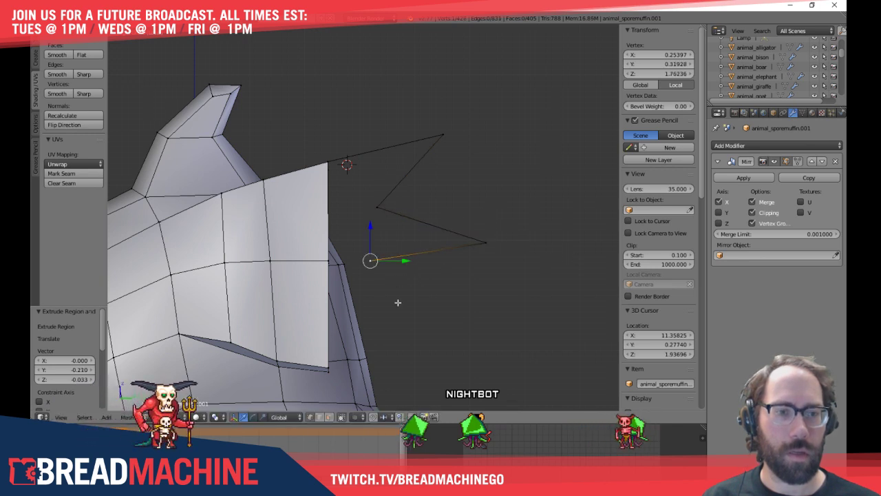
pyautogui.keyDown('shift'); pyautogui.moveTo(399, 301); pyautogui.dragTo(410, 225, button='middle'); pyautogui.keyUp('shift')
pyautogui.press('e')
pyautogui.click(493, 280)
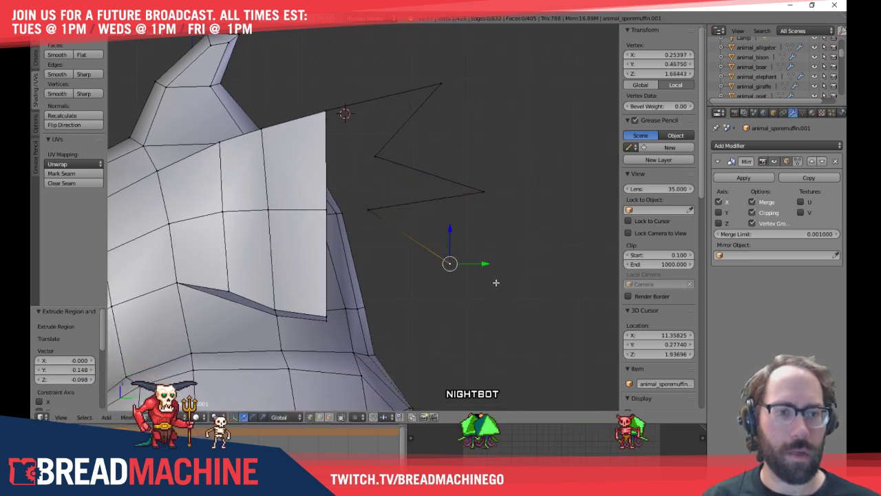
pyautogui.press('e')
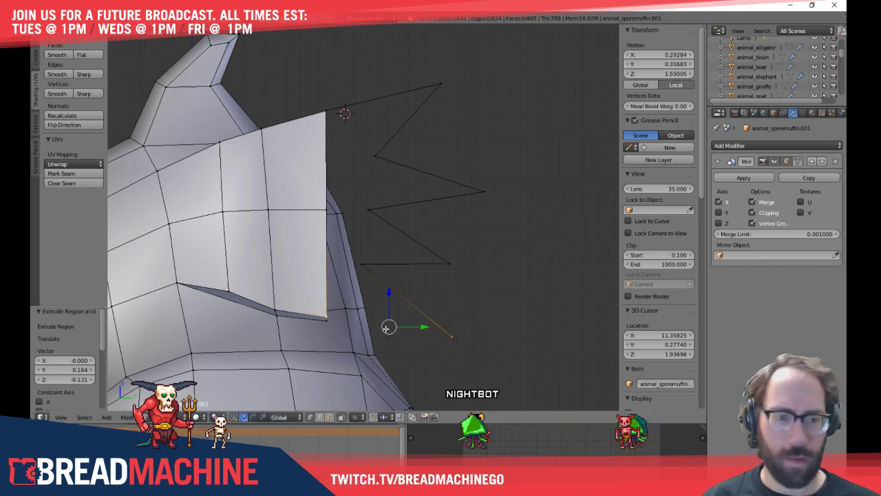
pyautogui.press('a')
pyautogui.keyDown('shift'); pyautogui.moveTo(463, 218); pyautogui.dragTo(452, 255, button='middle'); pyautogui.keyUp('shift')
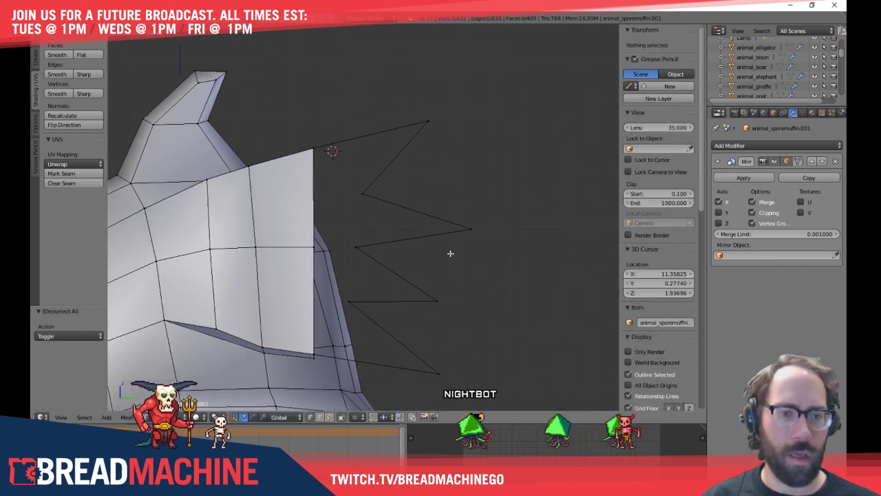
# Fill two triangular faces joining the ear's rear edge to the zigzag's upper and lower notch vertices
pyautogui.rightClick(307, 148)
pyautogui.moveTo(307, 148); pyautogui.dragTo(367, 195, button='middle')
pyautogui.keyDown('shift'); pyautogui.rightClick(325, 249); pyautogui.keyUp('shift')
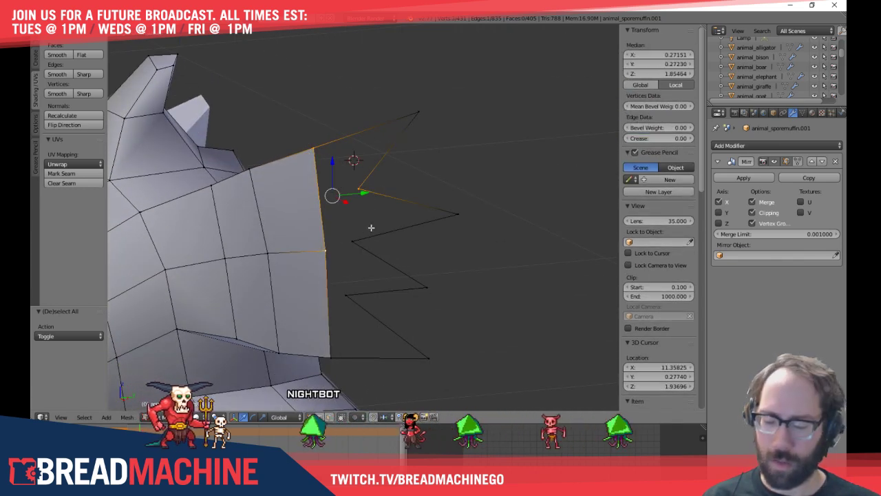
pyautogui.press('f')
pyautogui.press('a')
pyautogui.moveTo(419, 236); pyautogui.dragTo(276, 200, button='middle')
pyautogui.rightClick(276, 200)
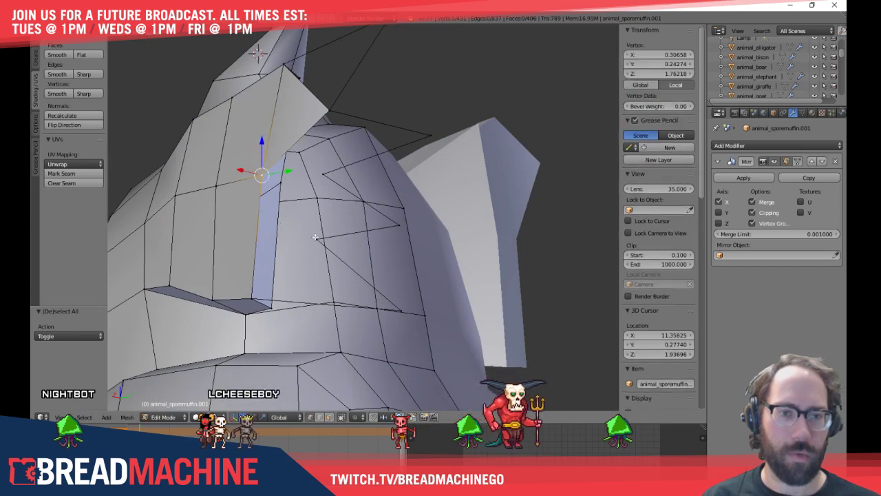
pyautogui.press('a')
# Select the zigzag's vertices without the ear's corners and move them outward in top view by about 0.079 in X
pyautogui.moveTo(283, 279); pyautogui.dragTo(358, 181, button='middle')
pyautogui.rightClick(347, 152)
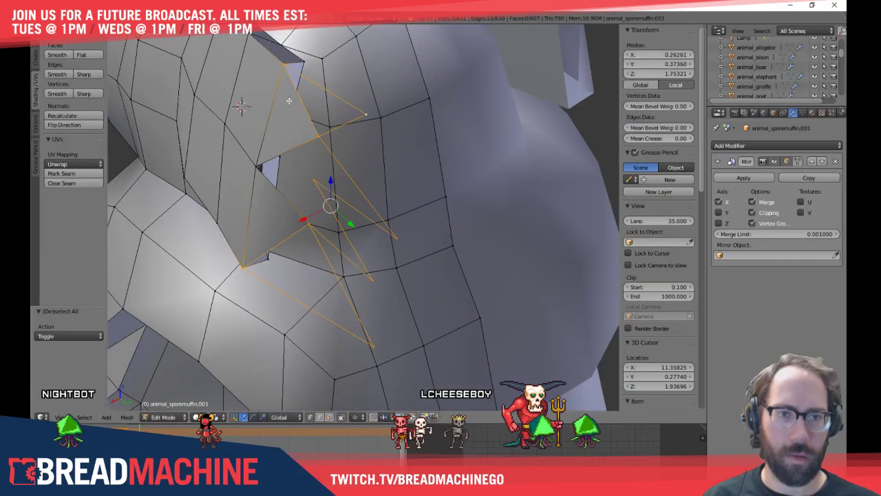
pyautogui.keyDown('shift'); pyautogui.rightClick(282, 71); pyautogui.keyUp('shift')
pyautogui.keyDown('shift'); pyautogui.rightClick(248, 258); pyautogui.keyUp('shift')
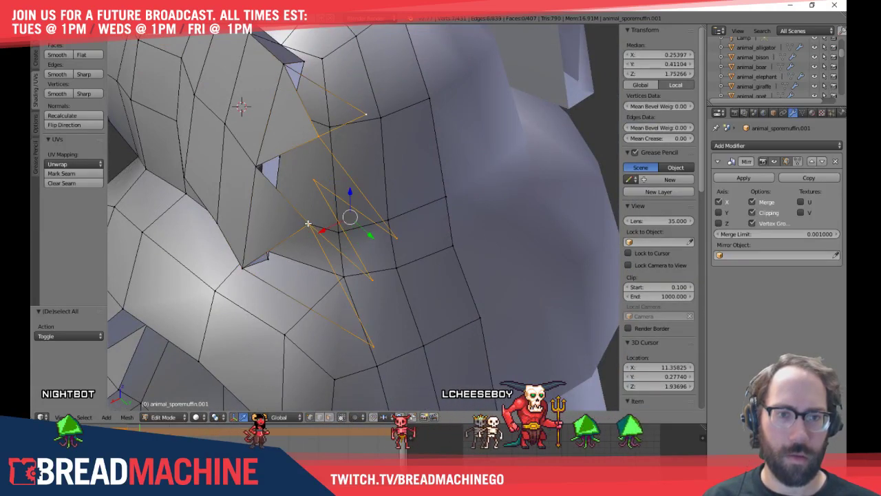
pyautogui.moveTo(311, 232); pyautogui.dragTo(292, 270, button='middle')
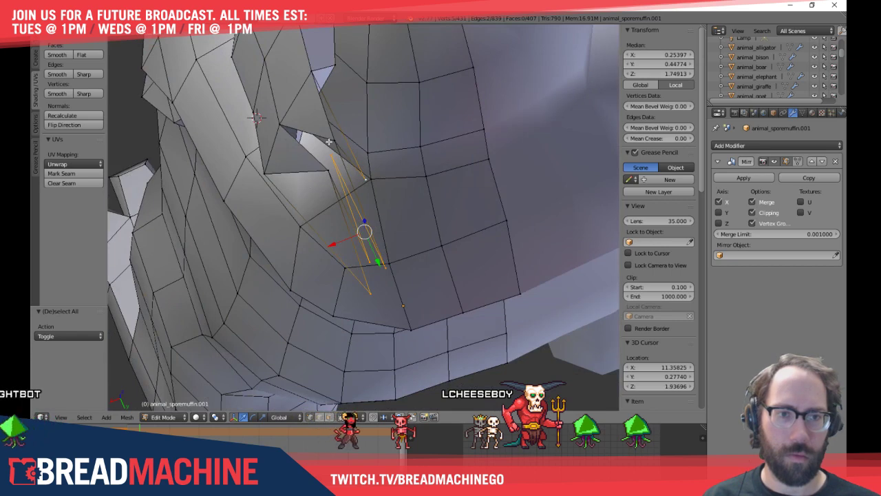
pyautogui.keyDown('shift'); pyautogui.rightClick(333, 147); pyautogui.keyUp('shift')
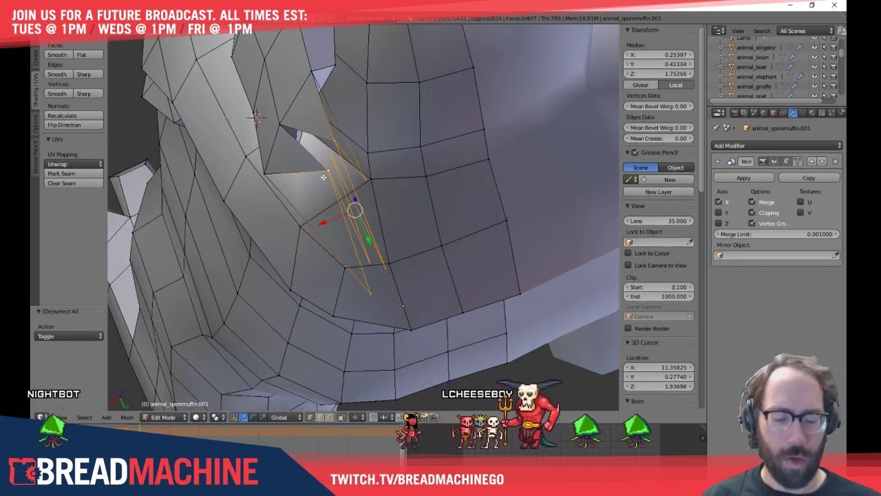
pyautogui.moveTo(323, 177); pyautogui.dragTo(423, 230, button='middle')
pyautogui.press('g')
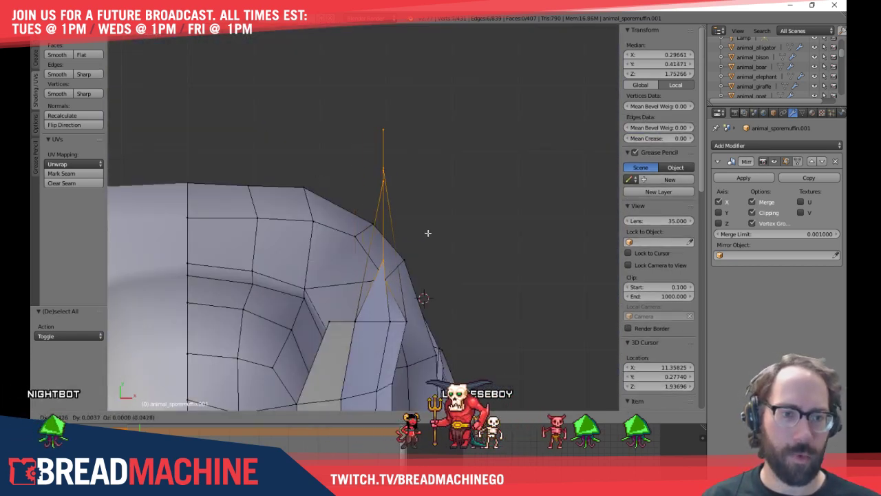
pyautogui.click(448, 234)
pyautogui.moveTo(448, 234); pyautogui.dragTo(369, 161, button='middle')
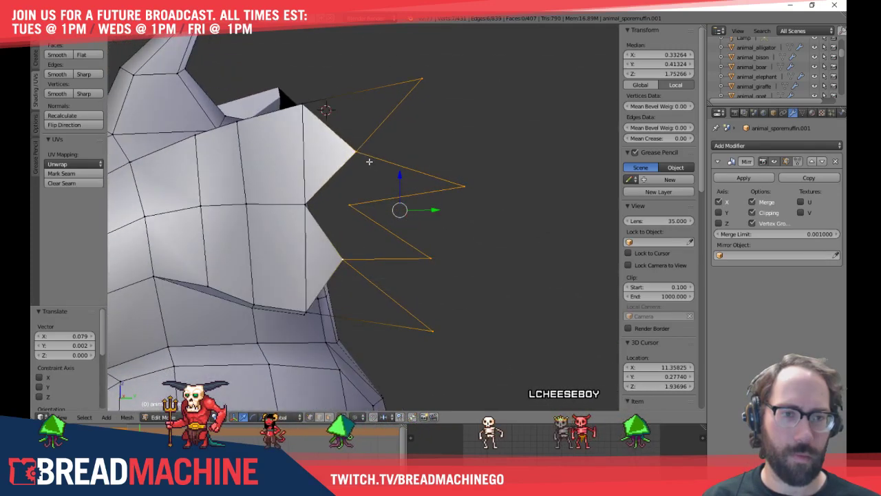
pyautogui.press('a')
# Connect the middle vertex of the ear's rear edge to the zigzag's middle notch with an edge, and clear the selection
pyautogui.scroll(3, 357, 207)
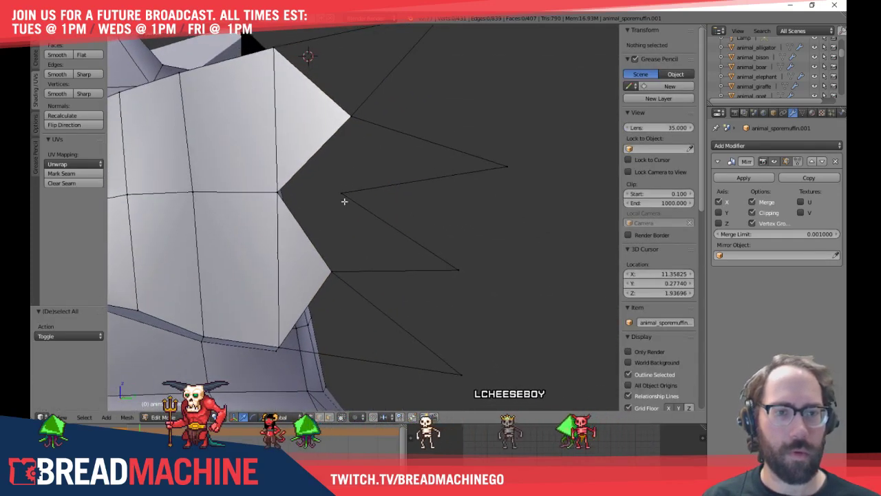
pyautogui.keyDown('shift'); pyautogui.moveTo(344, 201); pyautogui.dragTo(337, 246, button='middle'); pyautogui.keyUp('shift')
pyautogui.rightClick(329, 239)
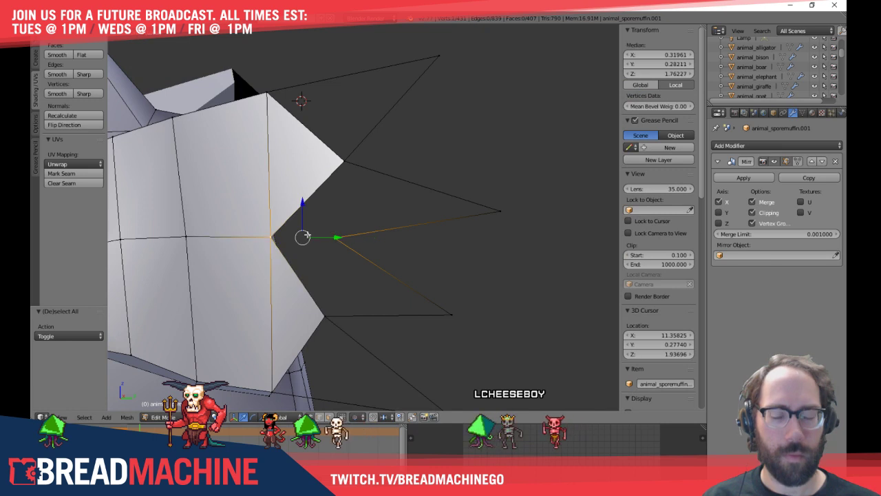
pyautogui.press('f')
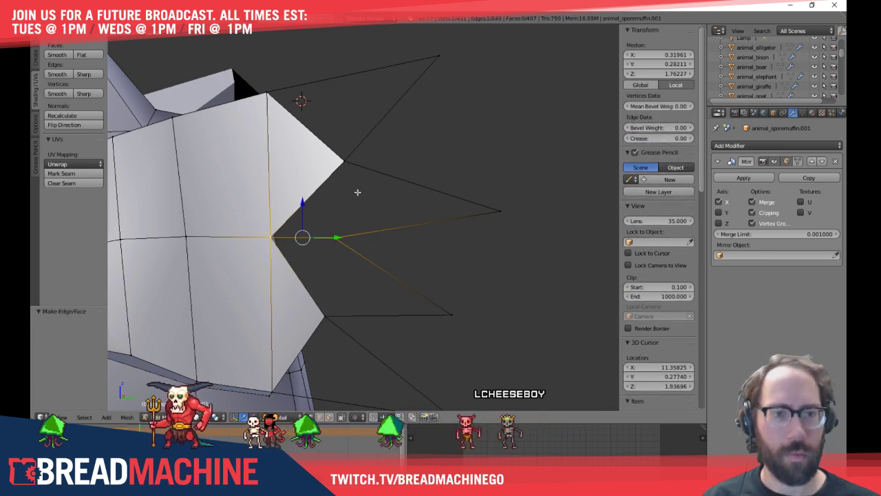
pyautogui.keyDown('alt'); pyautogui.rightClick(373, 172); pyautogui.keyUp('alt')
pyautogui.press('a')
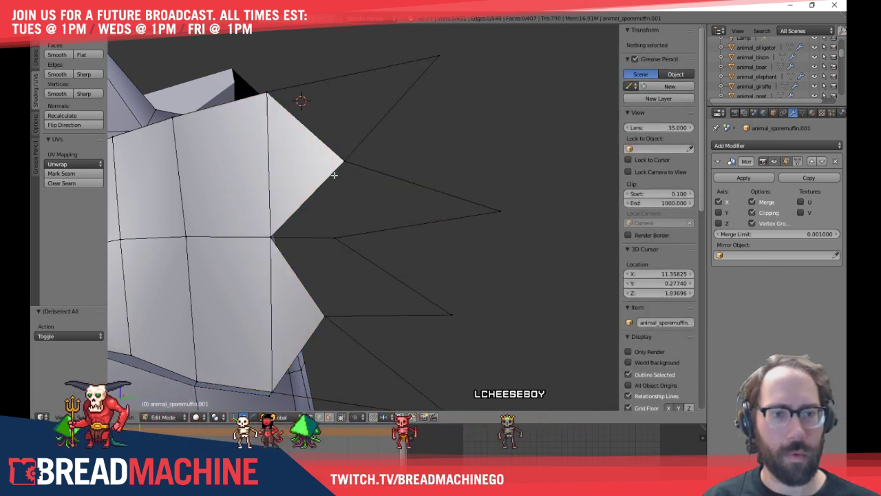
# Fill the second spike with a four-sided face reaching from its tip to the ear's middle rear vertex
pyautogui.rightClick(338, 165)
pyautogui.keyDown('shift'); pyautogui.rightClick(503, 213); pyautogui.keyUp('shift')
pyautogui.keyDown('shift'); pyautogui.rightClick(337, 235); pyautogui.keyUp('shift')
pyautogui.keyDown('shift'); pyautogui.rightClick(282, 237); pyautogui.keyUp('shift')
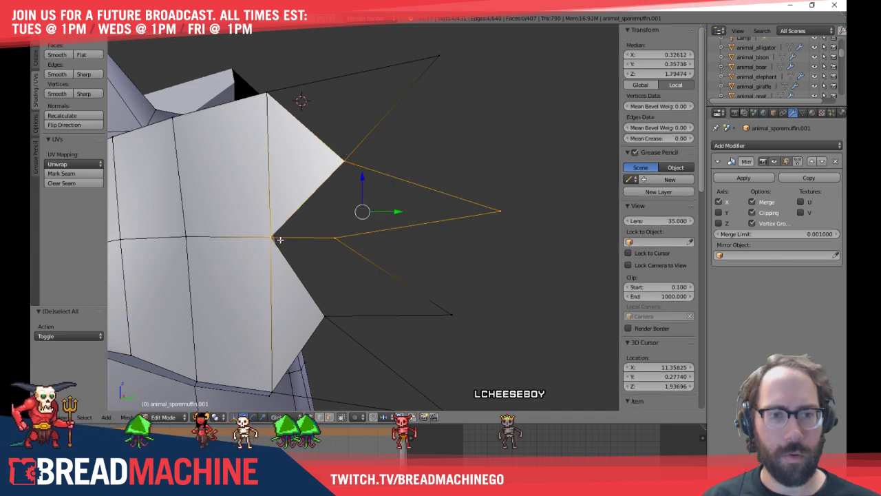
pyautogui.press('f')
pyautogui.press('a')
# Try filling the top spike with a triangular face from its upper edge and diagonal base edge in edge mode
pyautogui.moveTo(329, 267)
pyautogui.mouseDown(button='middle')
pyautogui.moveTo(344, 256)
pyautogui.moveTo(317, 303)
pyautogui.moveTo(362, 205)
pyautogui.moveTo(380, 254)
pyautogui.mouseUp(button='middle')
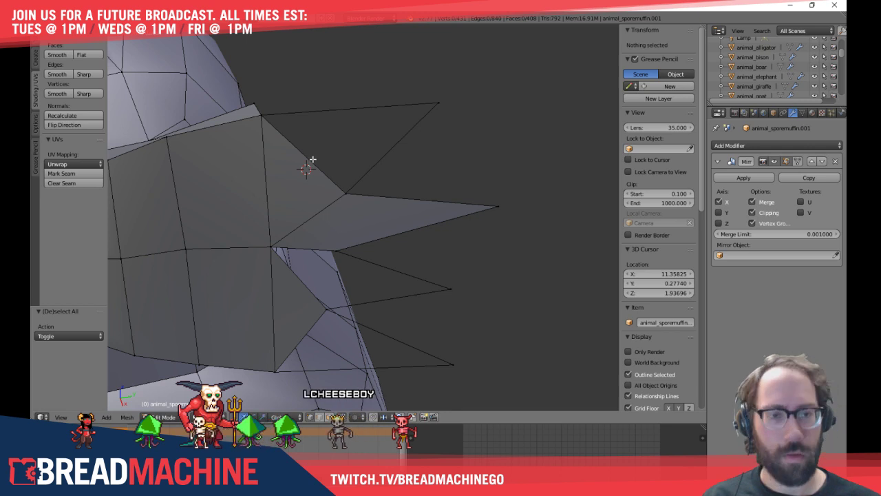
pyautogui.press('v')
pyautogui.hotkey('ctrl', 'Tab')
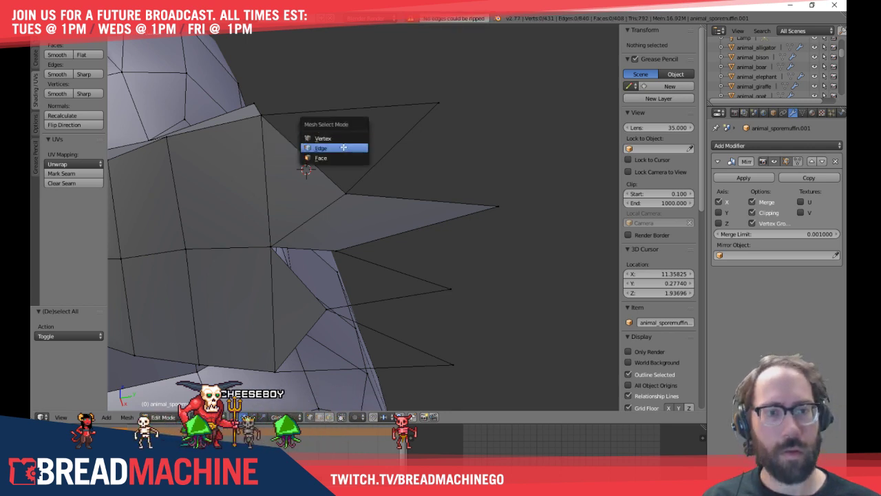
pyautogui.click(343, 147)
pyautogui.rightClick(340, 116)
pyautogui.keyDown('shift'); pyautogui.rightClick(322, 159); pyautogui.keyUp('shift')
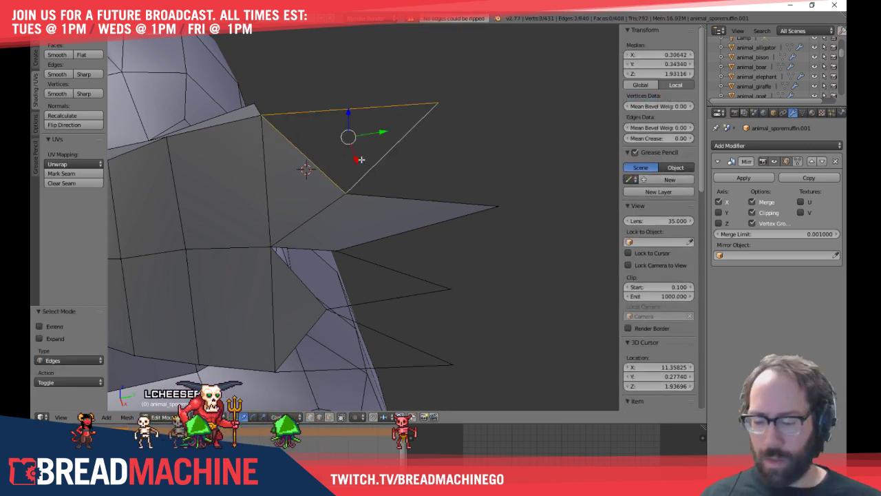
pyautogui.press('f')
pyautogui.moveTo(393, 201); pyautogui.dragTo(378, 150, button='middle')
pyautogui.press('a')
# Delete the diagonal edge between the ear's upper rear corner and the first notch
pyautogui.rightClick(332, 138)
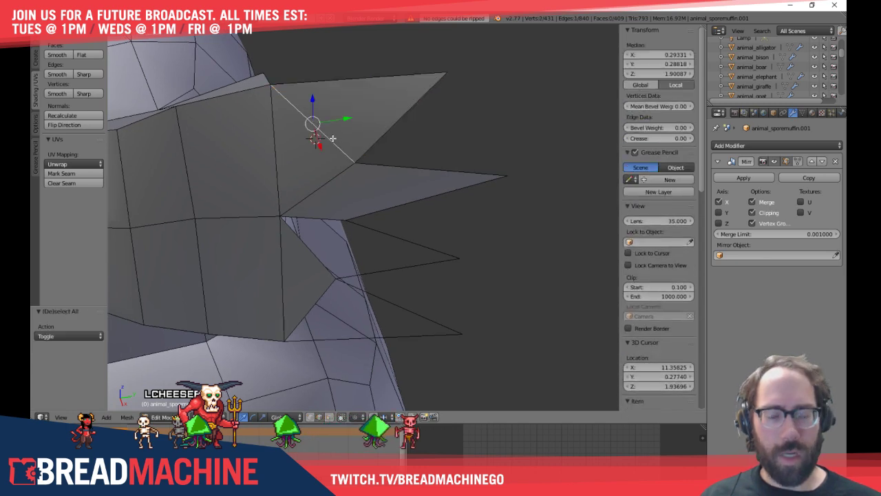
pyautogui.press('x')
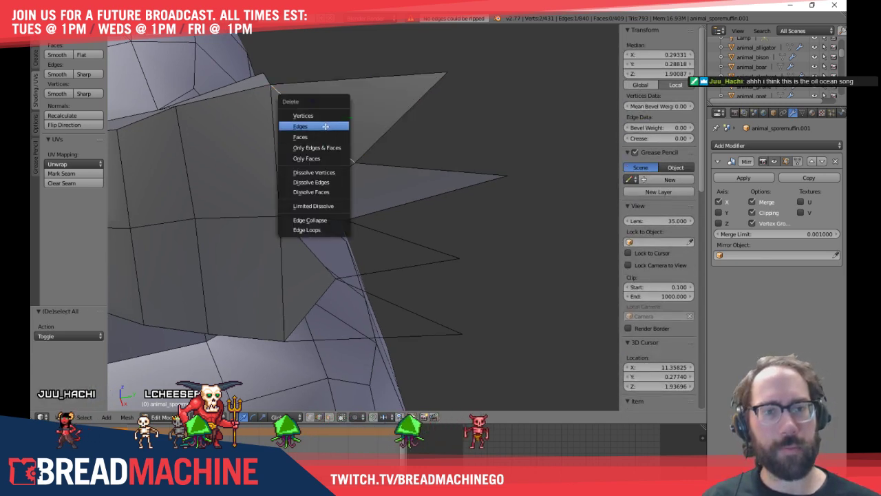
pyautogui.click(325, 127)
# Fill the top spike and its open base with a single face, and clear the selection
pyautogui.moveTo(354, 164)
pyautogui.mouseDown(button='middle')
pyautogui.moveTo(344, 144)
pyautogui.moveTo(347, 165)
pyautogui.mouseUp(button='middle')
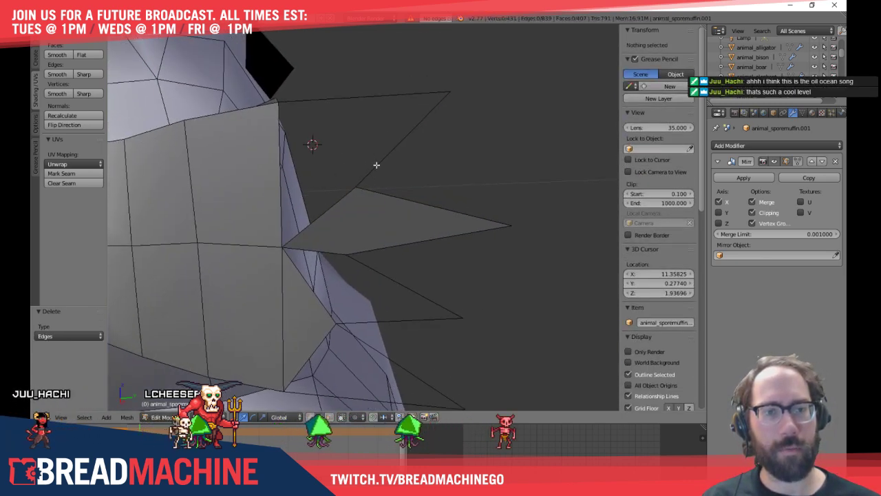
pyautogui.rightClick(367, 114)
pyautogui.keyDown('shift'); pyautogui.rightClick(354, 158); pyautogui.keyUp('shift')
pyautogui.moveTo(281, 147); pyautogui.dragTo(333, 201, button='middle')
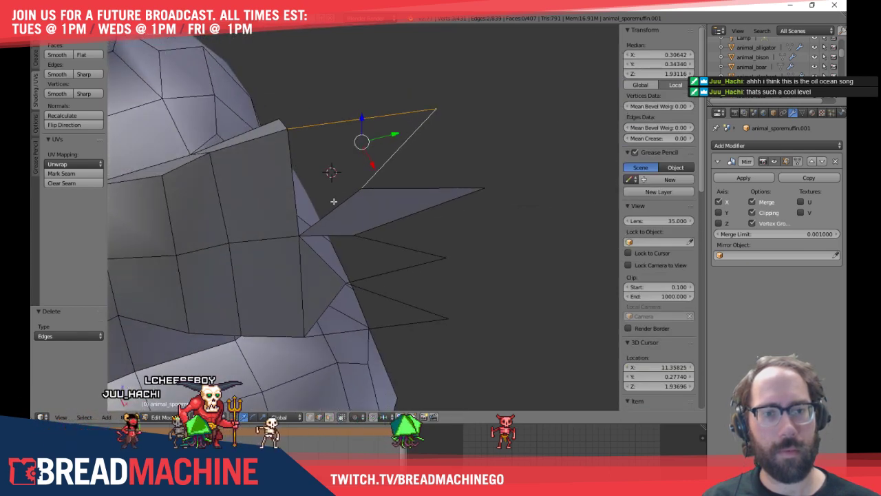
pyautogui.press('f')
pyautogui.press('a')
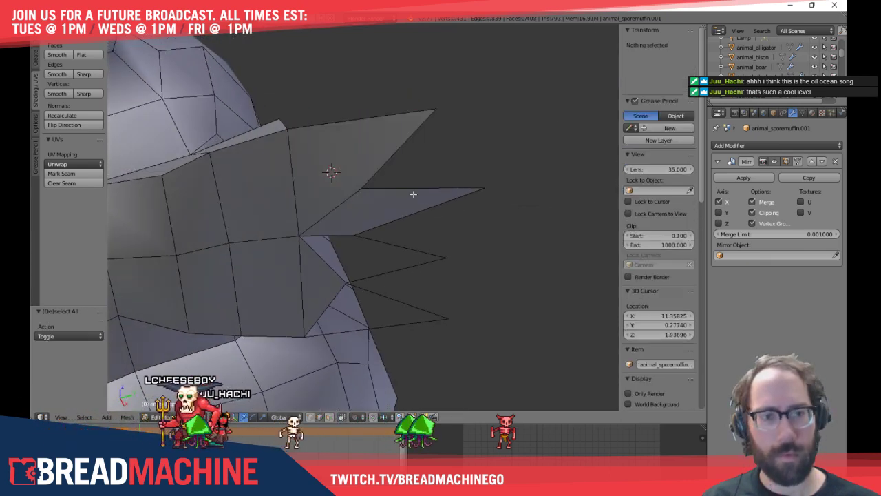
# Fill the third spike with a face from its outline edges and the ear's rear edge, and clear the selection
pyautogui.moveTo(413, 193); pyautogui.dragTo(411, 156, button='middle')
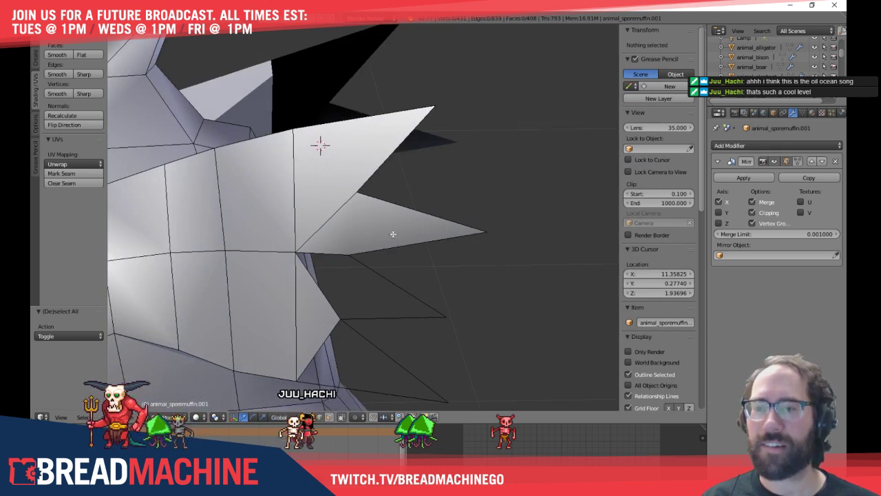
pyautogui.keyDown('shift'); pyautogui.moveTo(393, 234); pyautogui.dragTo(366, 193, button='middle'); pyautogui.keyUp('shift')
pyautogui.keyDown('shift'); pyautogui.moveTo(360, 224); pyautogui.dragTo(337, 182, button='middle'); pyautogui.keyUp('shift')
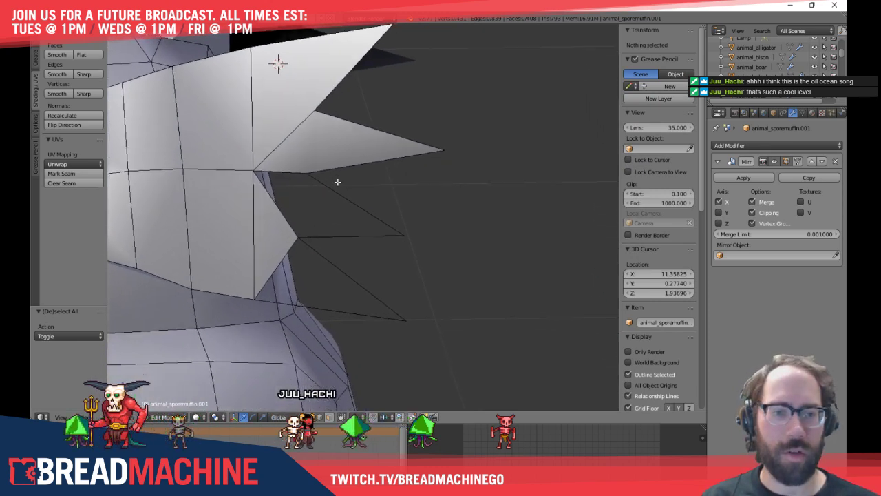
pyautogui.moveTo(349, 214); pyautogui.dragTo(357, 211, button='middle')
pyautogui.rightClick(297, 217)
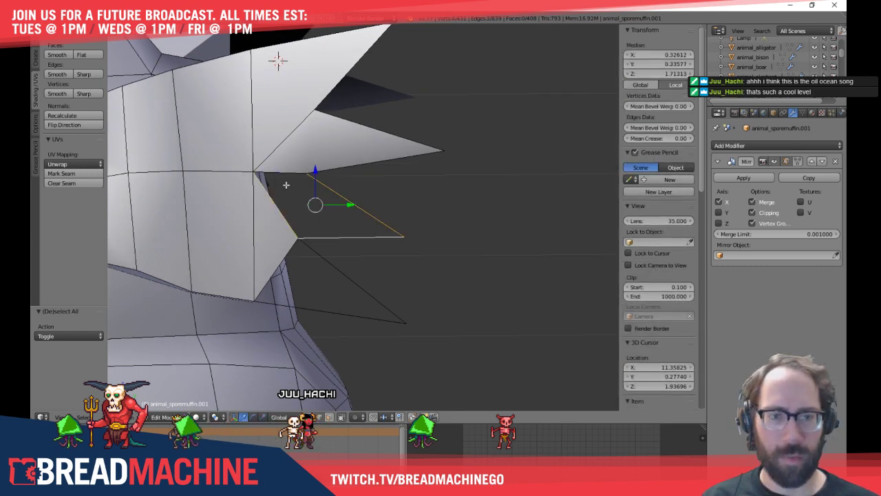
pyautogui.press('f')
pyautogui.press('a')
# Fill the lowest spike with a face from its two long edges, and clear the selection
pyautogui.moveTo(354, 255)
pyautogui.mouseDown(button='middle')
pyautogui.moveTo(369, 244)
pyautogui.moveTo(347, 249)
pyautogui.mouseUp(button='middle')
pyautogui.rightClick(344, 274)
pyautogui.keyDown('shift'); pyautogui.rightClick(309, 305); pyautogui.keyUp('shift')
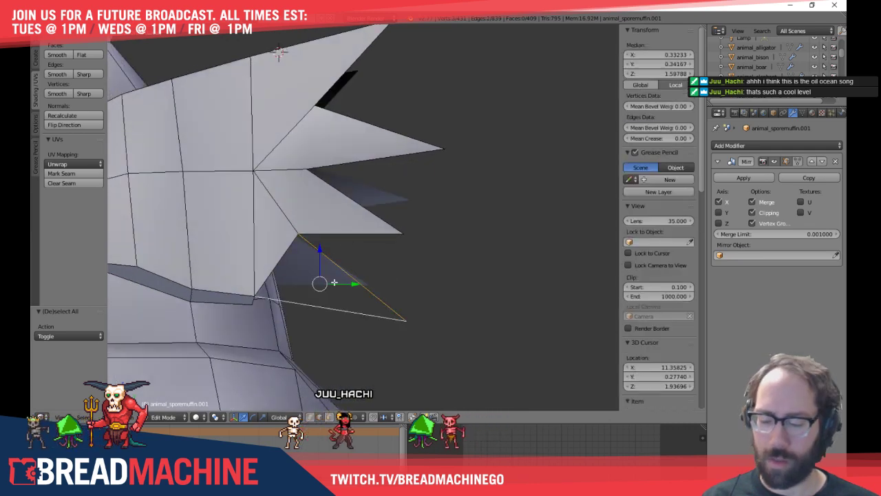
pyautogui.press('f')
pyautogui.press('a')
# In vertex mode, knife-cut an edge from the ear's upper rear corner to the first notch, and clear the selection
pyautogui.moveTo(379, 248)
pyautogui.mouseDown(button='middle')
pyautogui.moveTo(351, 262)
pyautogui.moveTo(404, 240)
pyautogui.moveTo(431, 255)
pyautogui.moveTo(393, 260)
pyautogui.moveTo(325, 220)
pyautogui.moveTo(289, 232)
pyautogui.moveTo(297, 252)
pyautogui.moveTo(291, 236)
pyautogui.moveTo(358, 252)
pyautogui.moveTo(367, 211)
pyautogui.moveTo(395, 303)
pyautogui.moveTo(381, 255)
pyautogui.mouseUp(button='middle')
pyautogui.hotkey('ctrl', 'Tab')
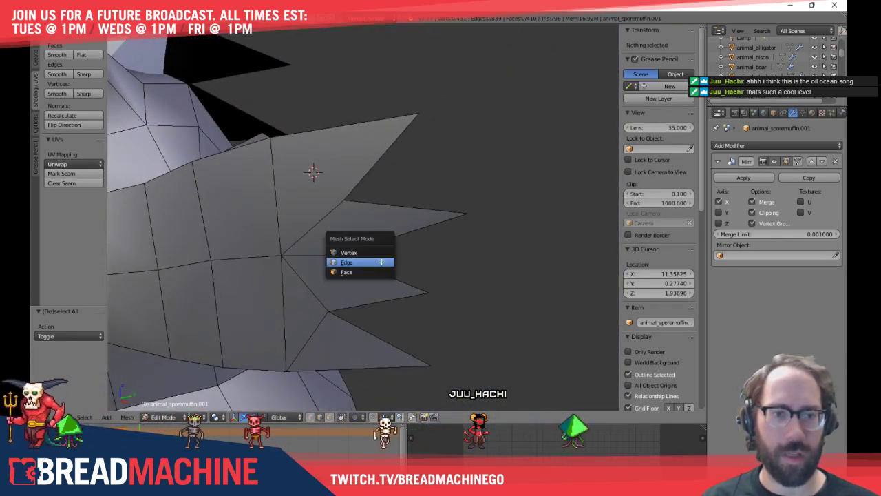
pyautogui.click(349, 252)
pyautogui.rightClick(270, 137)
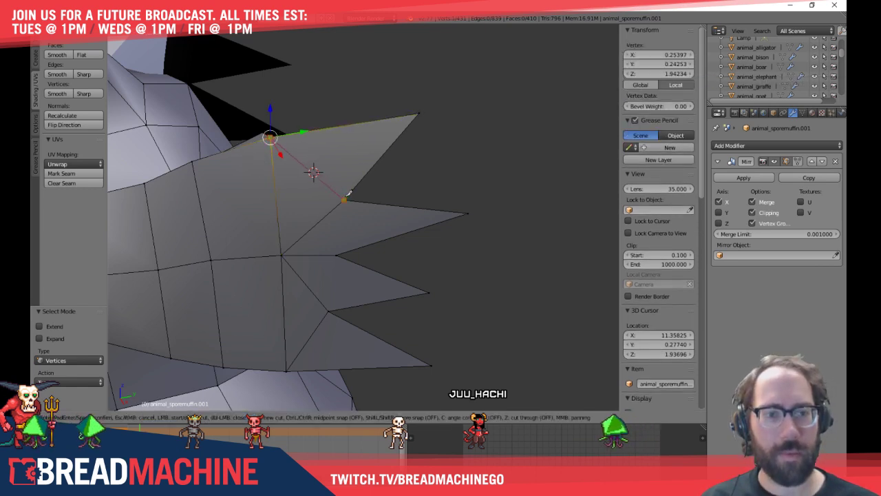
pyautogui.click(345, 198)
pyautogui.press('space')
pyautogui.press('a')
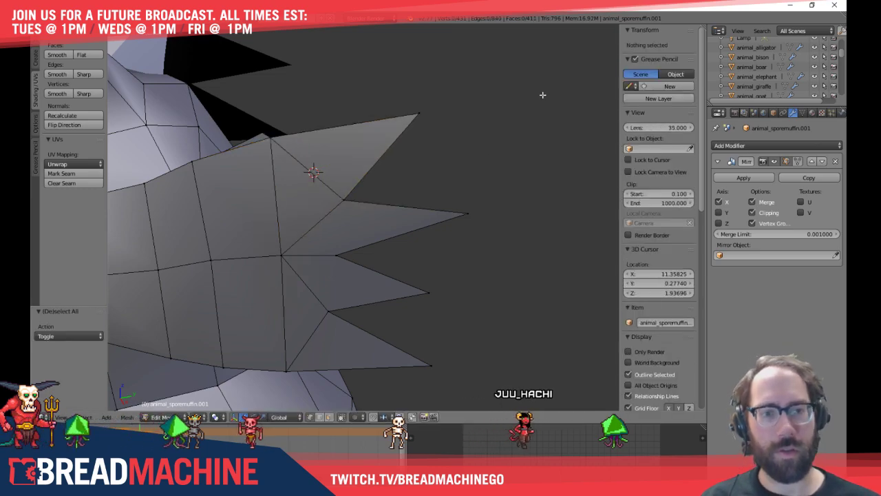
# Select the edge loop where the head meets the neck and hide it to separate the head from the body
pyautogui.moveTo(502, 124); pyautogui.dragTo(420, 154, button='middle')
pyautogui.scroll(-1, 419, 154)
pyautogui.hotkey('ctrl', 'Tab')
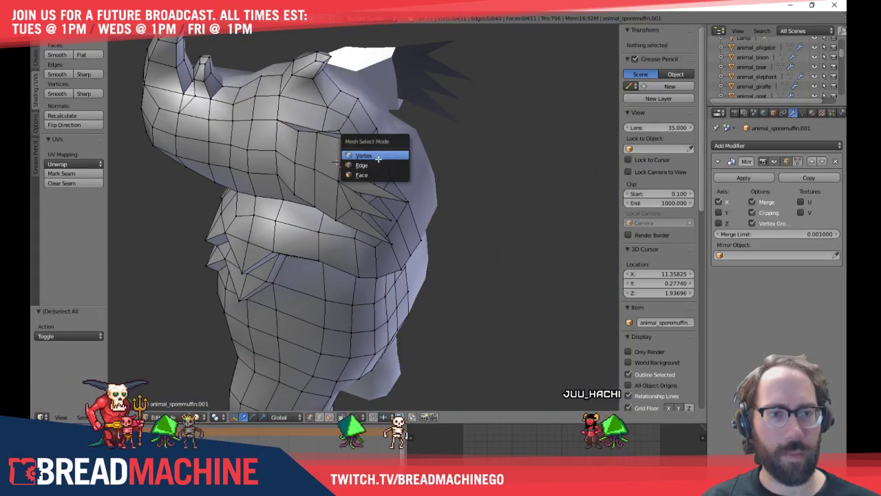
pyautogui.click(378, 156)
pyautogui.moveTo(403, 193); pyautogui.dragTo(382, 223, button='middle')
pyautogui.keyDown('alt'); pyautogui.rightClick(399, 253); pyautogui.keyUp('alt')
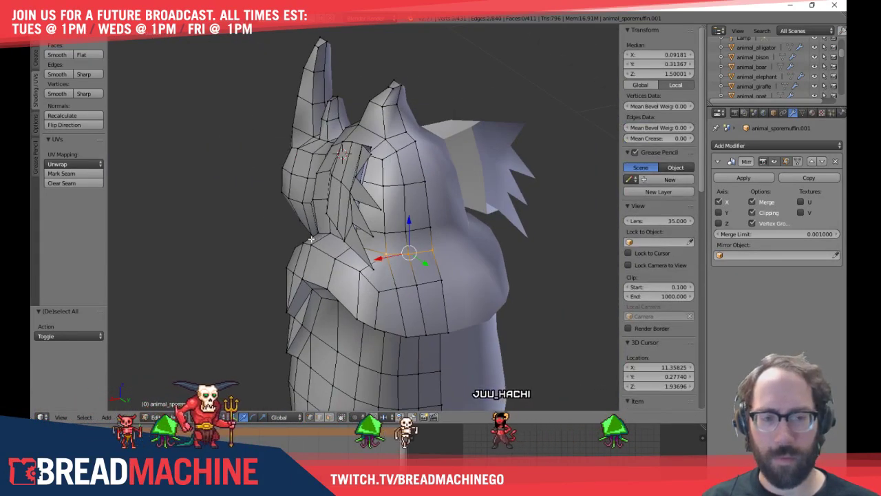
pyautogui.moveTo(400, 253); pyautogui.dragTo(331, 247, button='middle')
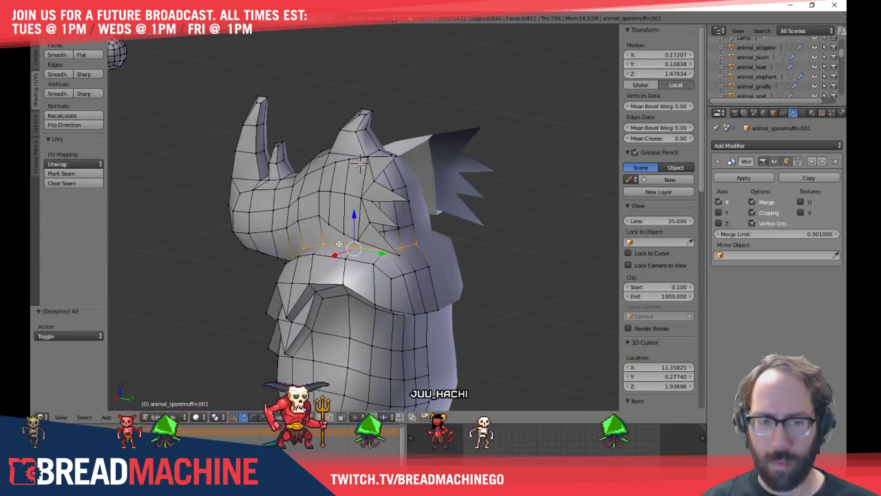
pyautogui.press('h')
# Hide the remaining connecting edge under the jaw and the whole linked body, leaving the head isolated
pyautogui.press('l')
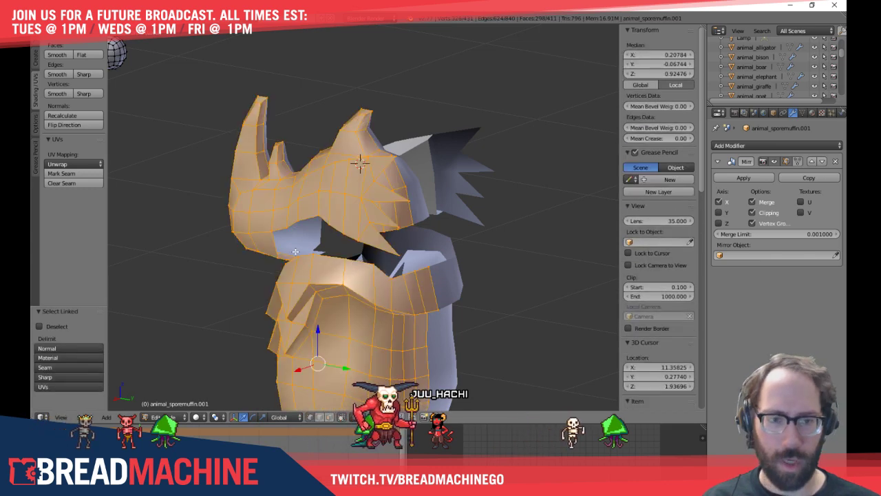
pyautogui.press('a')
pyautogui.moveTo(360, 277); pyautogui.dragTo(356, 229, button='middle')
pyautogui.rightClick(297, 261)
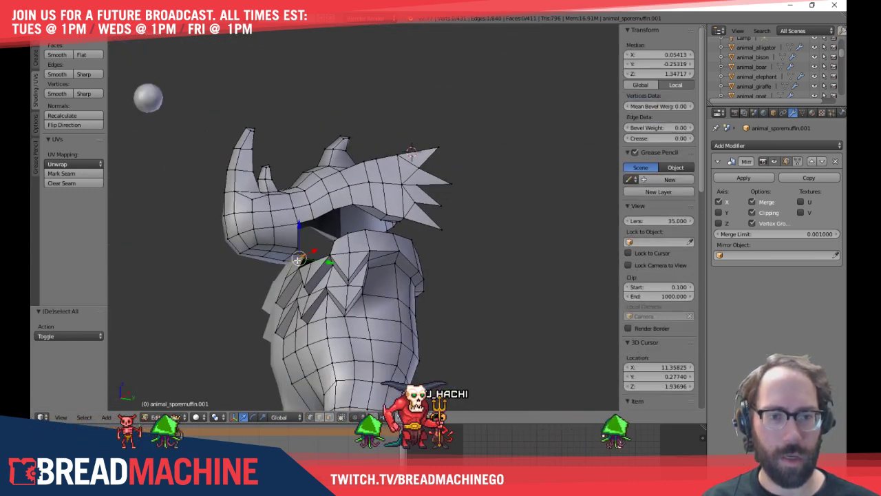
pyautogui.press('a')
pyautogui.press('l')
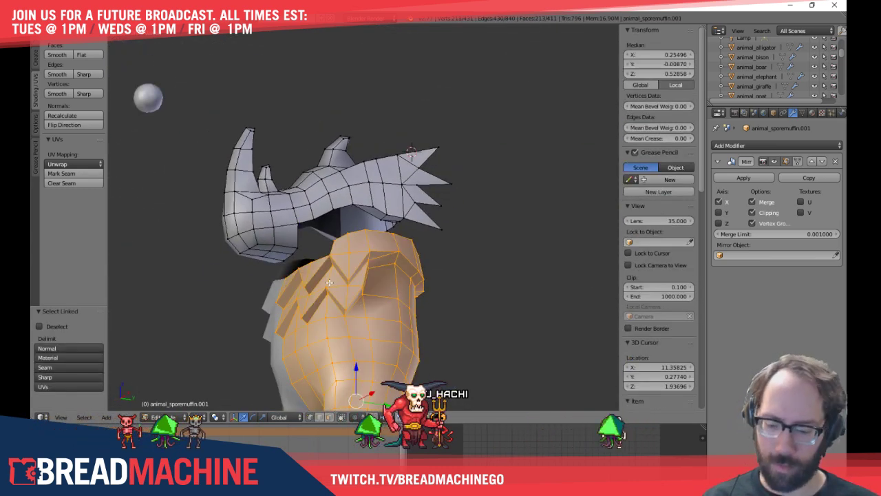
pyautogui.press('h')
pyautogui.moveTo(348, 275); pyautogui.dragTo(413, 307, button='middle')
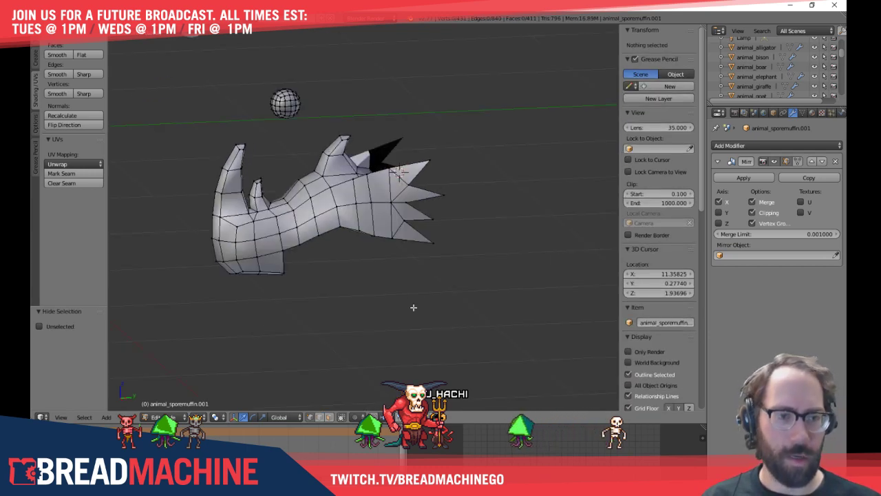
pyautogui.press('KP_7')
pyautogui.keyDown('shift'); pyautogui.moveTo(502, 313); pyautogui.dragTo(280, 291, button='middle'); pyautogui.keyUp('shift')
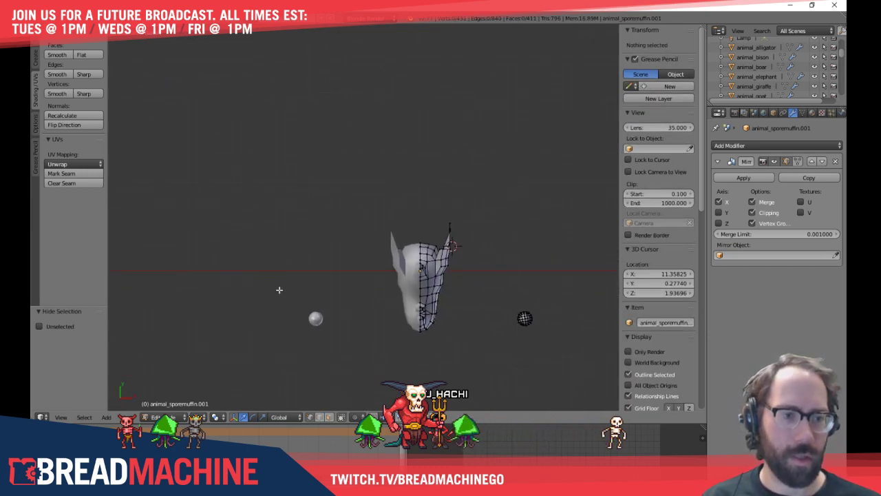
pyautogui.scroll(4, 490, 286)
pyautogui.keyDown('shift'); pyautogui.moveTo(585, 290); pyautogui.dragTo(355, 225, button='middle'); pyautogui.keyUp('shift')
pyautogui.scroll(1, 355, 226)
pyautogui.scroll(4, 354, 225)
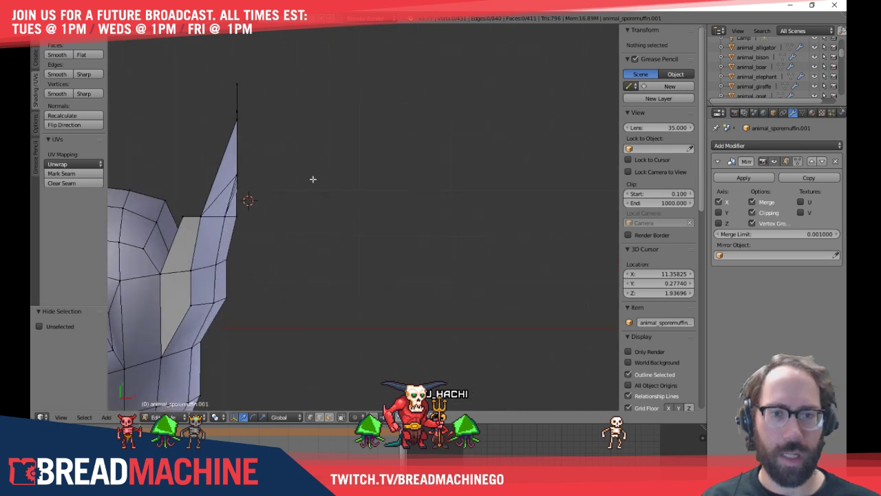
pyautogui.moveTo(310, 179); pyautogui.dragTo(324, 227, button='middle')
pyautogui.rightClick(307, 217)
pyautogui.press('KP_7')
pyautogui.press('g')
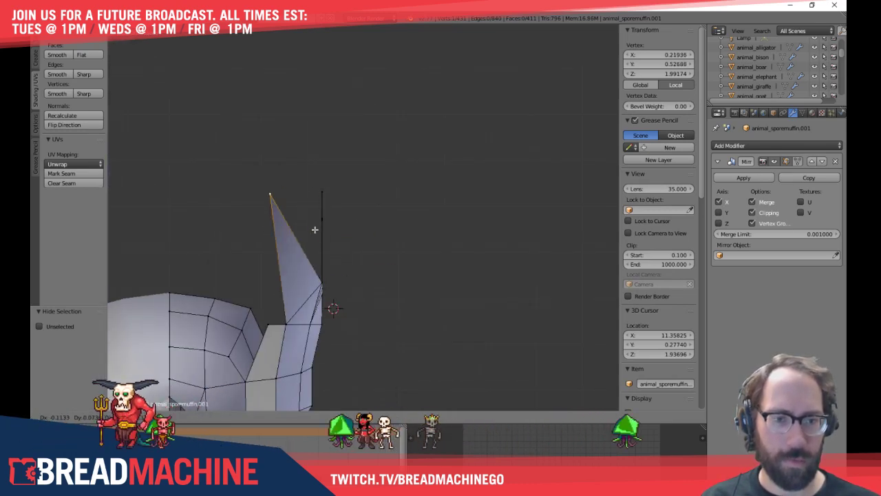
pyautogui.rightClick(317, 232)
# From above, move the three lower spike tips outward by about 0.061 in X and -0.029 in Y, and shift the top spike's tip outward too
pyautogui.moveTo(386, 285); pyautogui.dragTo(356, 273, button='middle')
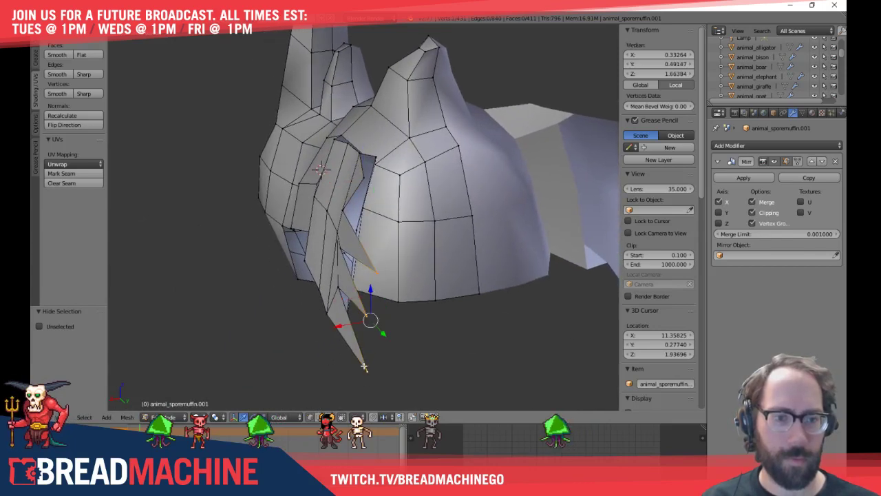
pyautogui.press('KP_7')
pyautogui.moveTo(337, 382); pyautogui.dragTo(354, 232, button='middle')
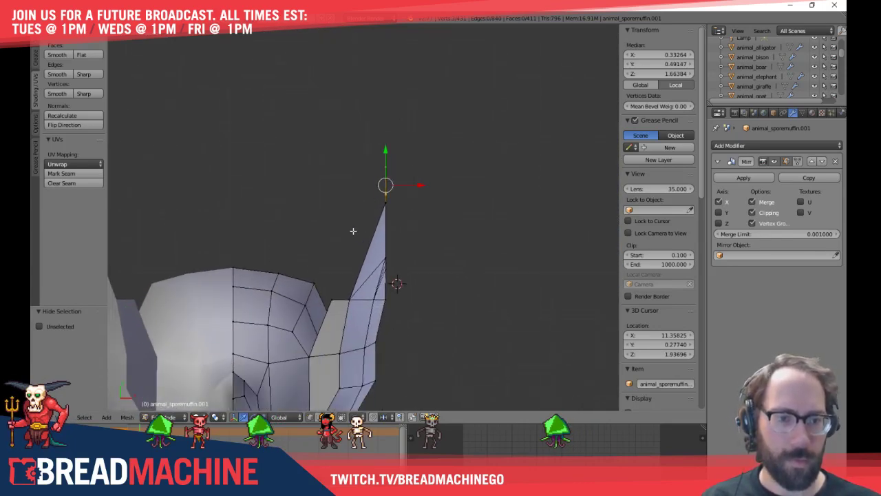
pyautogui.press('g')
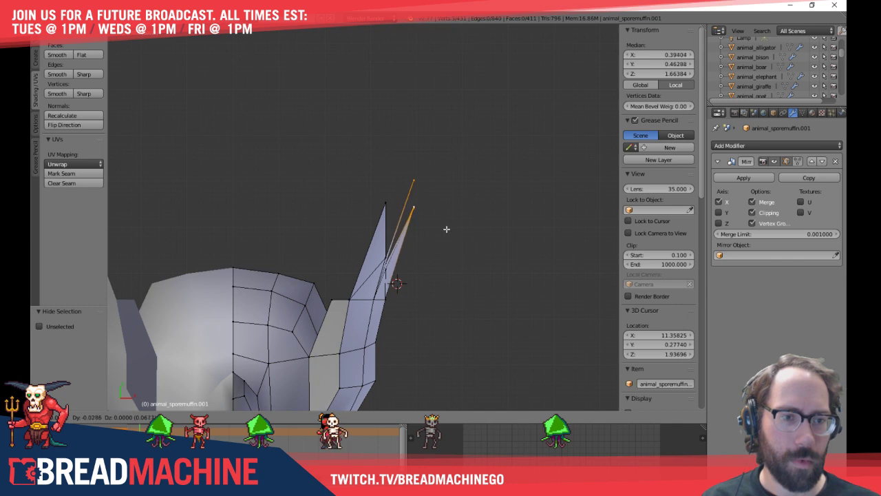
pyautogui.click(446, 229)
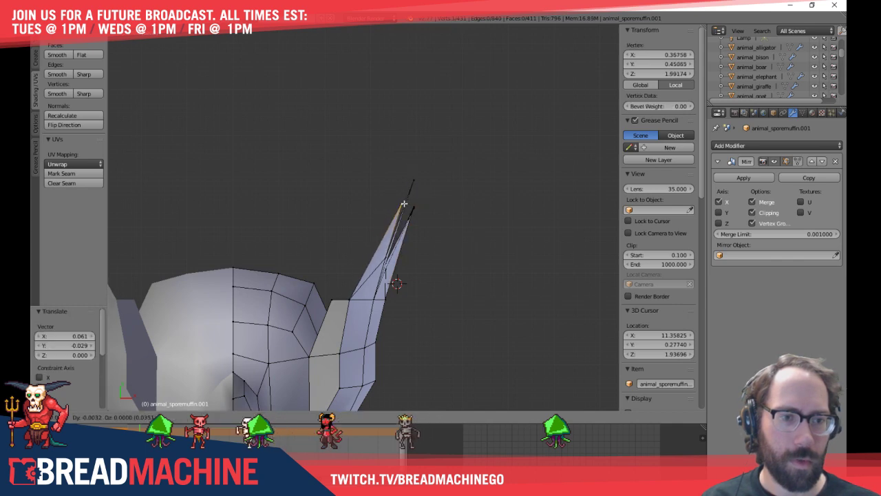
pyautogui.press('a')
# Slide the notch vertex between the two lowest spikes rearward along its edge by a factor of about 0.213
pyautogui.moveTo(454, 300); pyautogui.dragTo(334, 240, button='middle')
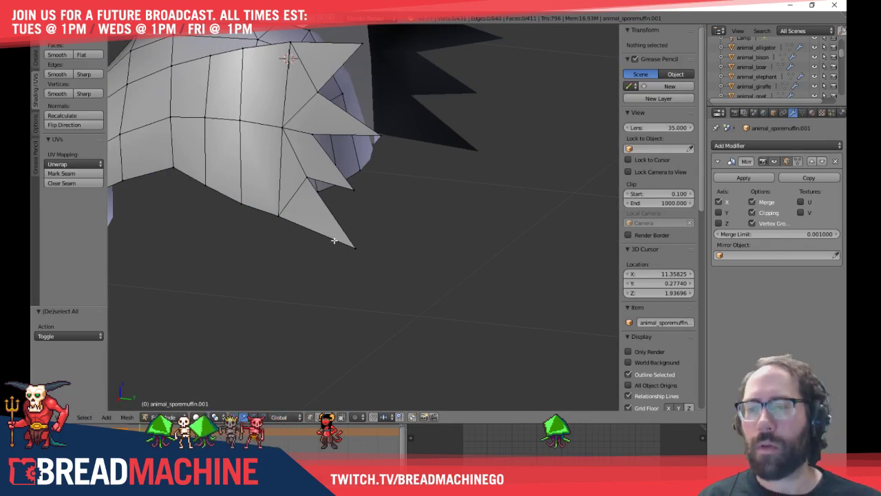
pyautogui.press('KP_3')
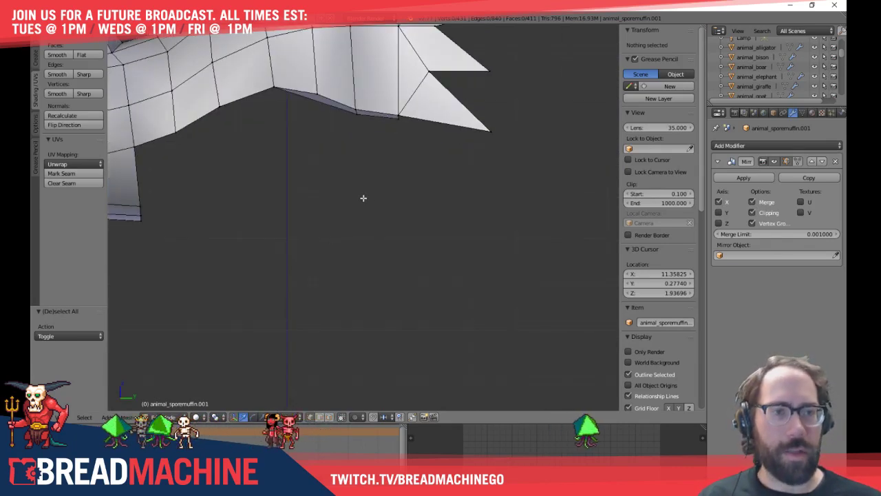
pyautogui.moveTo(363, 197); pyautogui.dragTo(350, 304, button='middle')
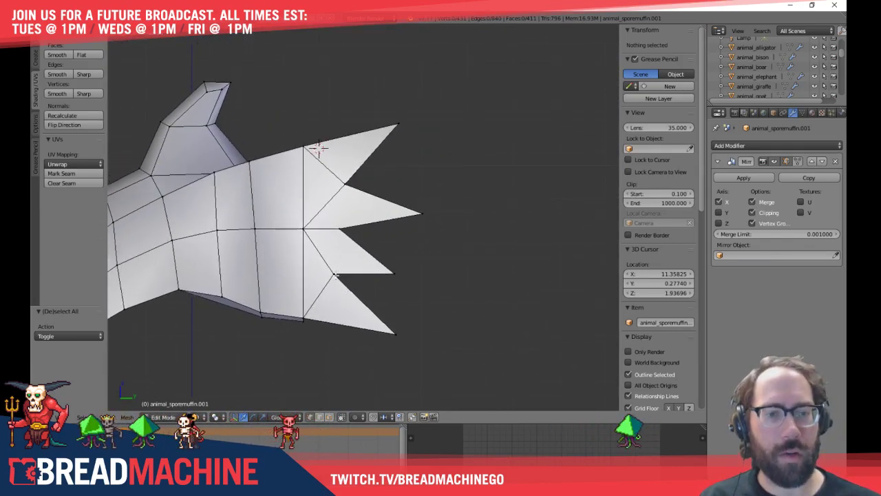
pyautogui.rightClick(335, 275)
pyautogui.scroll(4, 383, 300)
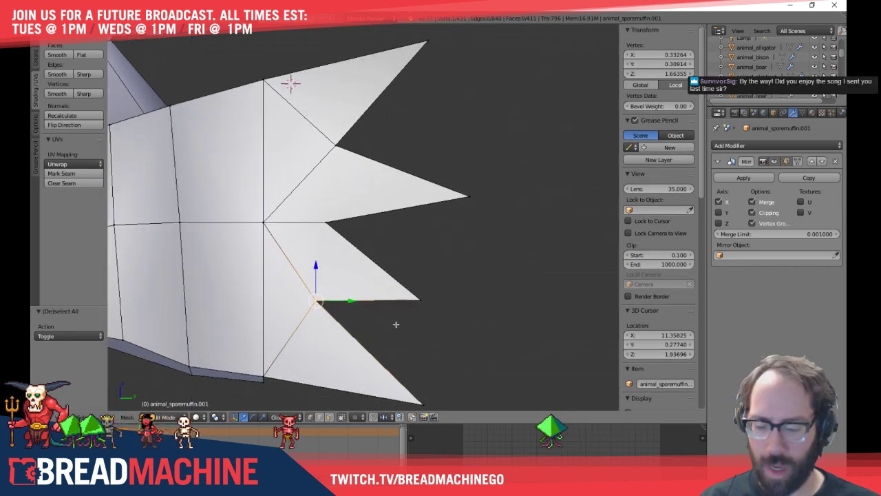
pyautogui.press('g')
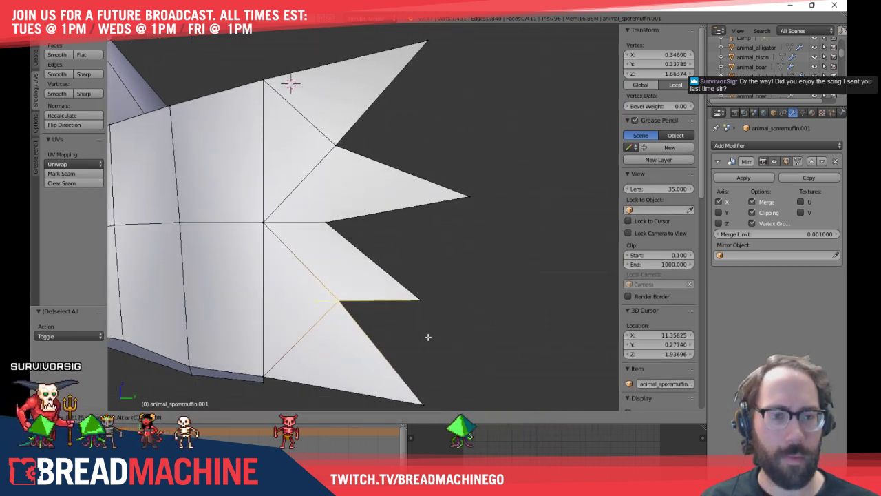
pyautogui.click(427, 338)
# Move the third spike's tip rearward and up by about 0.047 in Y and 0.023 in Z
pyautogui.rightClick(420, 300)
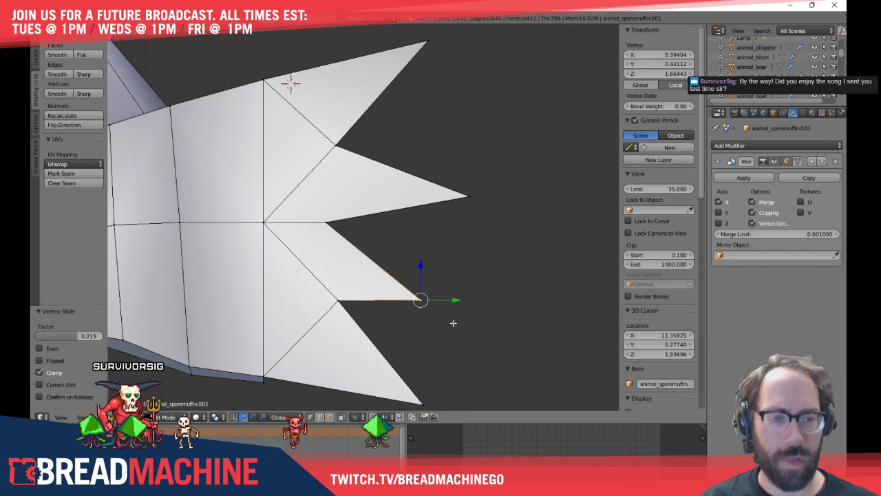
pyautogui.press('g')
pyautogui.click(496, 303)
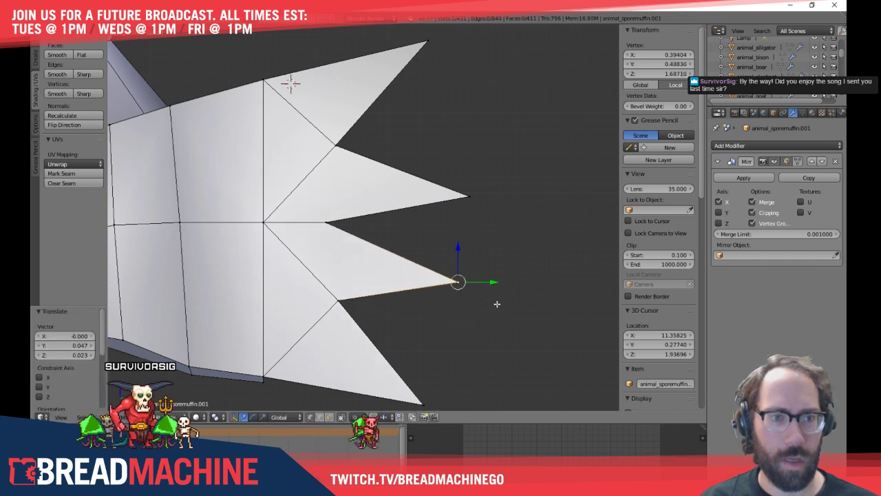
# Shift the middle notch vertex rearward by about 0.025 in Y and raise the second spike's tip
pyautogui.press('g')
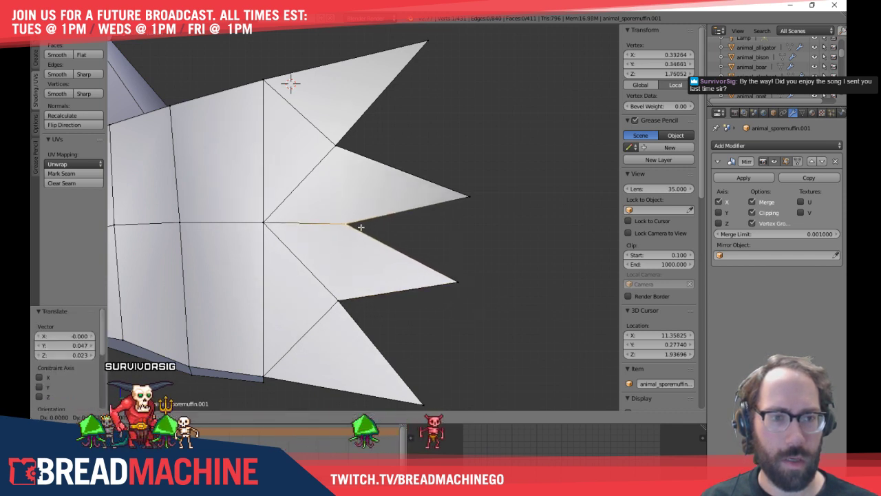
pyautogui.keyDown('shift'); pyautogui.moveTo(481, 190); pyautogui.dragTo(476, 238, button='middle'); pyautogui.keyUp('shift')
pyautogui.press('a')
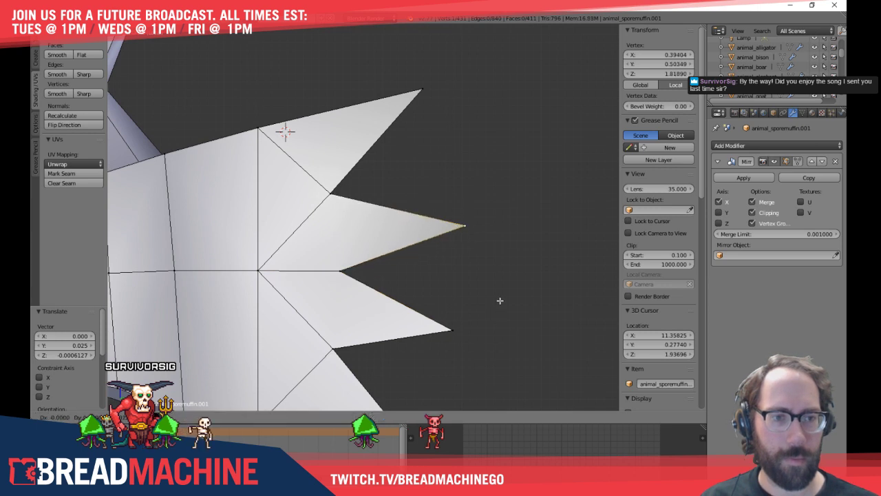
# Pull the lowest spike's tip slightly forward by about 0.007 in Y, and clear the selection
pyautogui.keyDown('shift'); pyautogui.moveTo(488, 314); pyautogui.dragTo(492, 273, button='middle'); pyautogui.keyUp('shift')
pyautogui.keyDown('shift'); pyautogui.moveTo(445, 346); pyautogui.dragTo(436, 310, button='middle'); pyautogui.keyUp('shift')
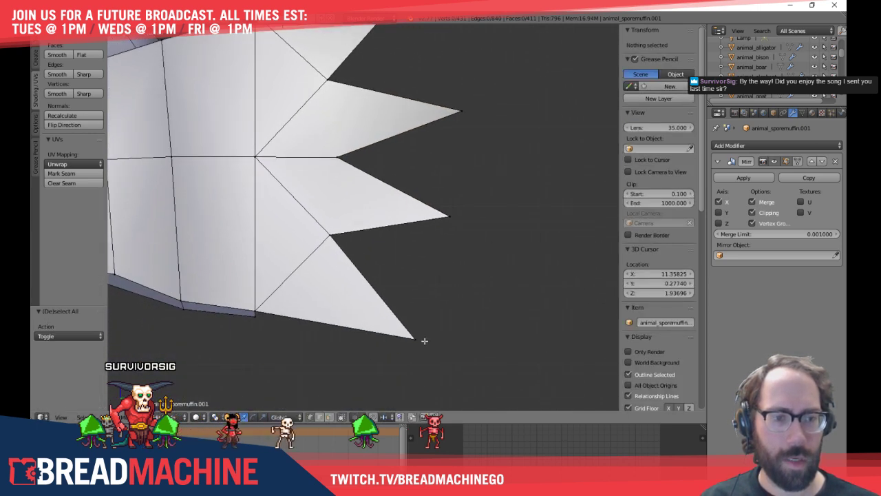
pyautogui.rightClick(423, 341)
pyautogui.press('g')
pyautogui.click(421, 345)
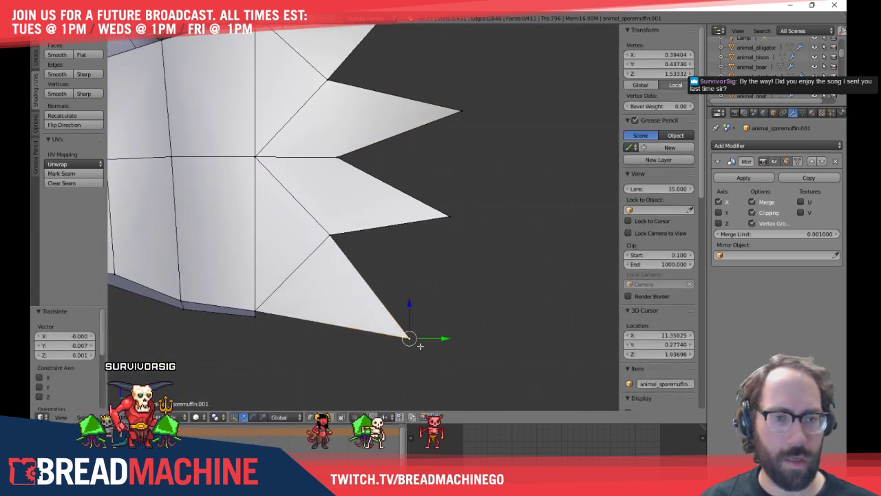
pyautogui.press('a')
# Shift the notch vertex between the two highest ear spikes by about -0.004 in X and 0.005 in Y, and clear the selection
pyautogui.moveTo(418, 303); pyautogui.dragTo(365, 254, button='middle')
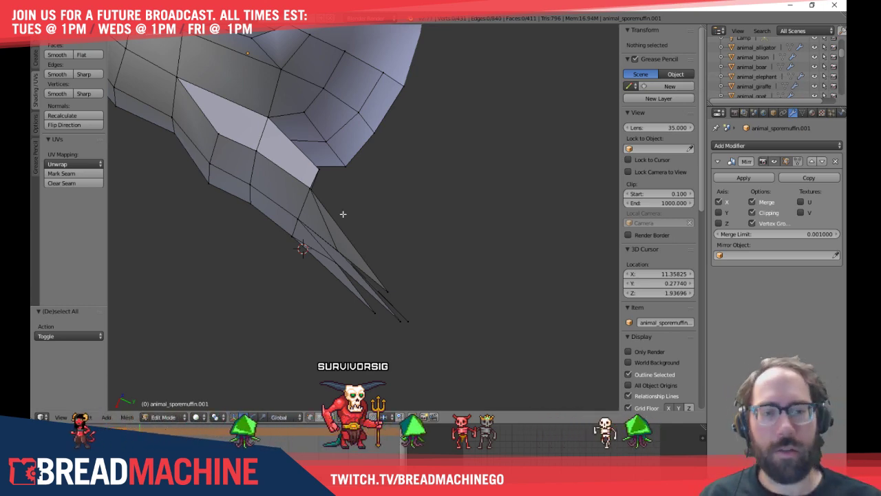
pyautogui.moveTo(348, 211); pyautogui.dragTo(374, 191, button='middle')
pyautogui.rightClick(348, 236)
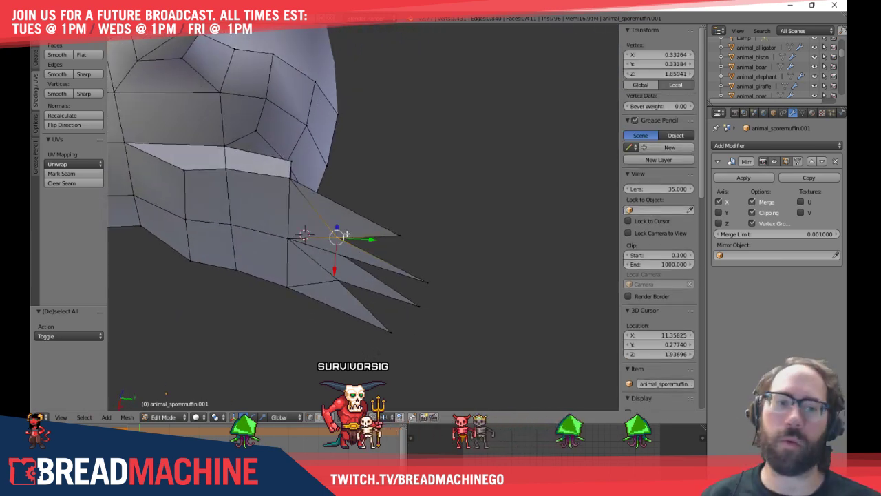
pyautogui.press('KP_5')
pyautogui.press('KP_7')
pyautogui.press('z')
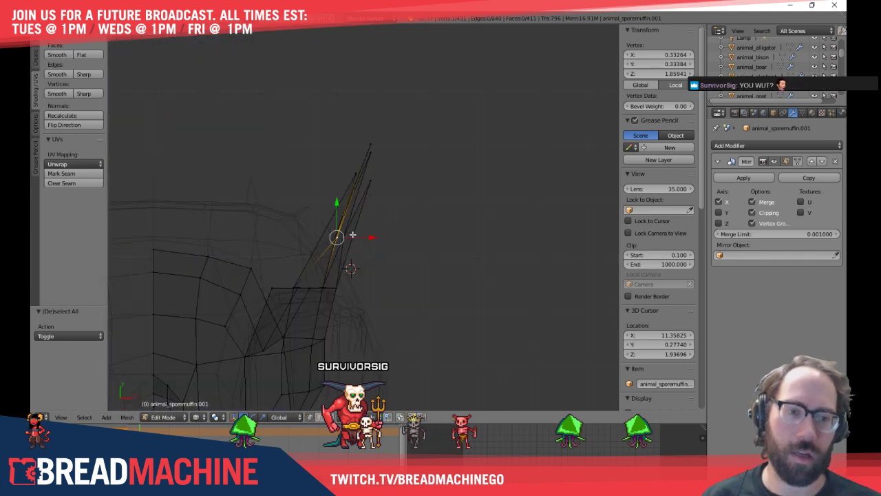
pyautogui.scroll(3, 376, 264)
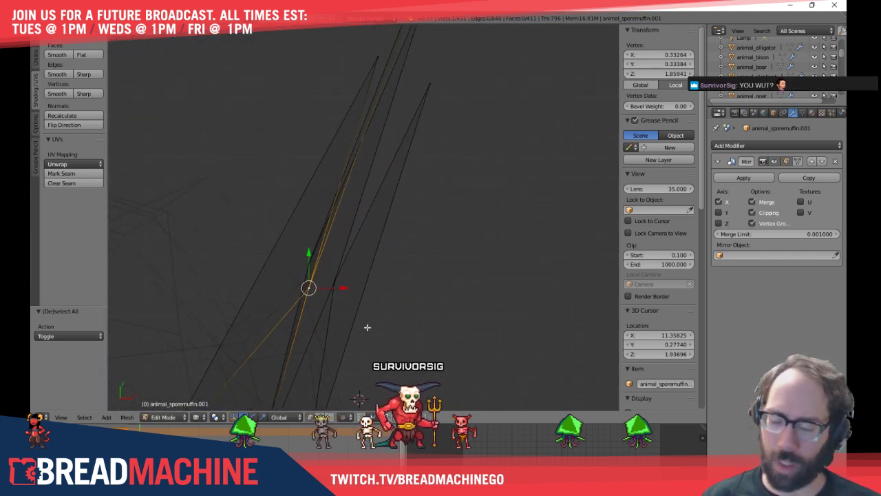
pyautogui.press('g')
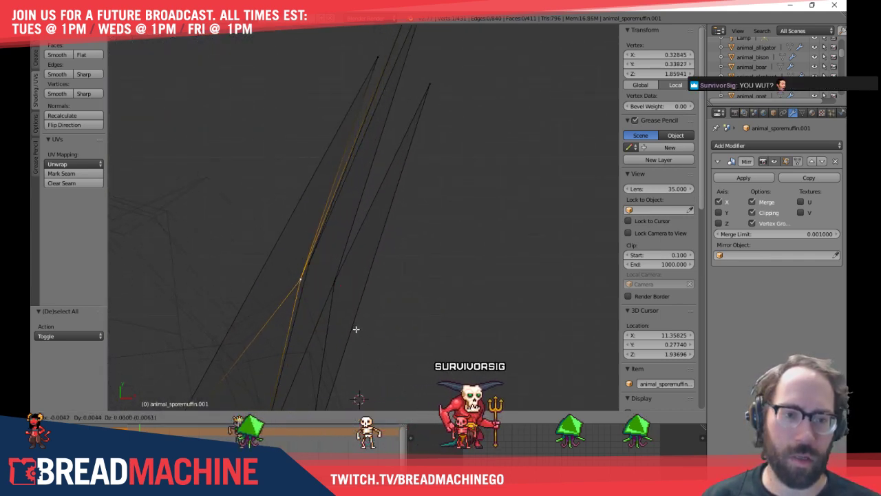
pyautogui.click(357, 329)
pyautogui.press('z')
pyautogui.scroll(-6, 376, 274)
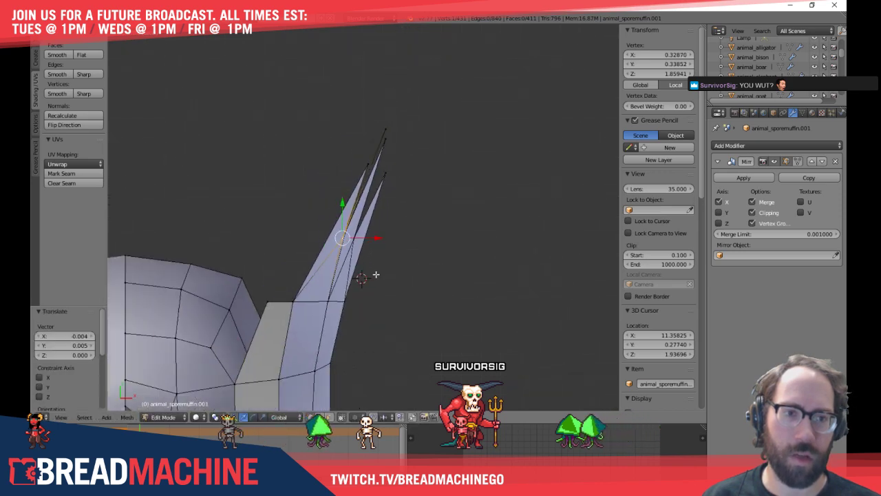
pyautogui.press('a')
# Duplicate the six faces forming the ear's spikes, offset the copy about 0.038 inward in X, and clear the selection
pyautogui.moveTo(411, 296); pyautogui.dragTo(266, 254, button='middle')
pyautogui.moveTo(266, 209); pyautogui.dragTo(297, 273, button='middle')
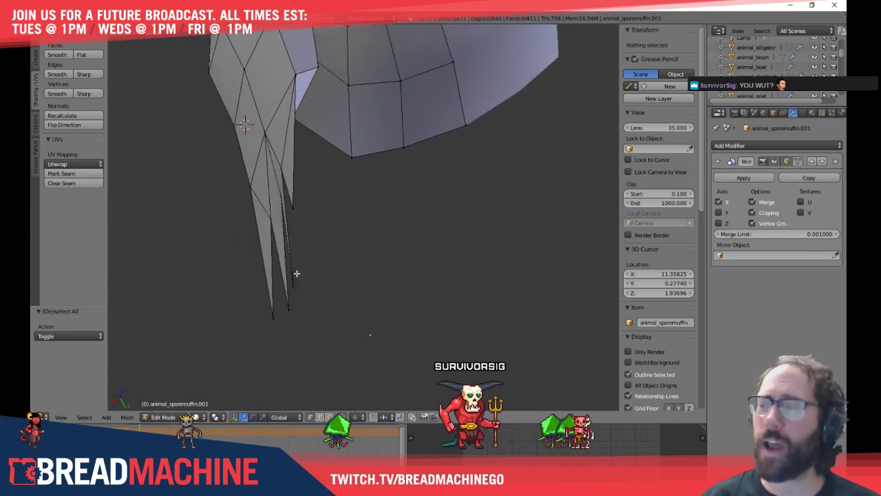
pyautogui.moveTo(268, 205); pyautogui.dragTo(320, 197, button='middle')
pyautogui.hotkey('ctrl', 'Tab')
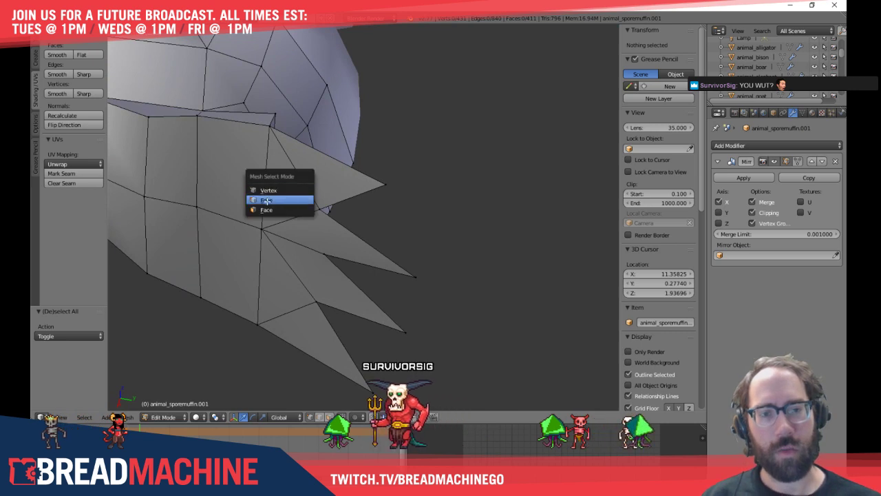
pyautogui.click(267, 210)
pyautogui.rightClick(276, 197)
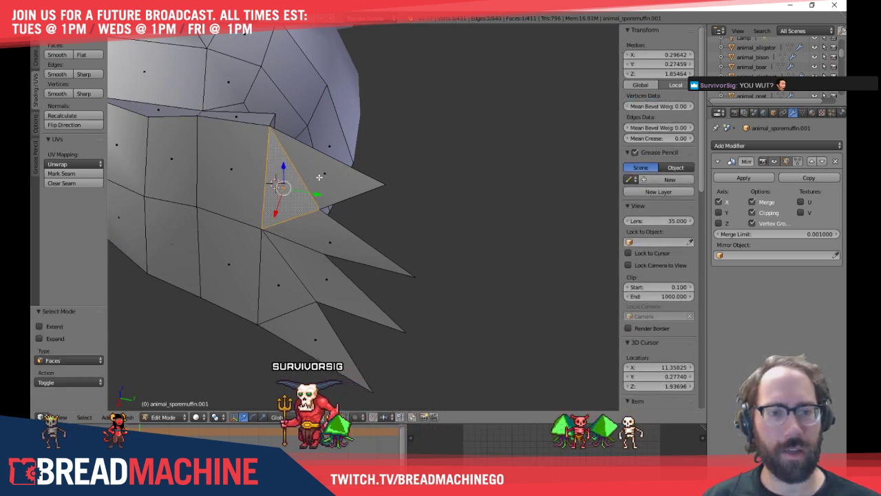
pyautogui.keyDown('shift'); pyautogui.rightClick(320, 177); pyautogui.keyUp('shift')
pyautogui.keyDown('shift'); pyautogui.rightClick(326, 232); pyautogui.keyUp('shift')
pyautogui.keyDown('shift'); pyautogui.rightClick(324, 277); pyautogui.keyUp('shift')
pyautogui.keyDown('shift'); pyautogui.rightClick(320, 321); pyautogui.keyUp('shift')
pyautogui.keyDown('shift'); pyautogui.click(295, 290); pyautogui.keyUp('shift')
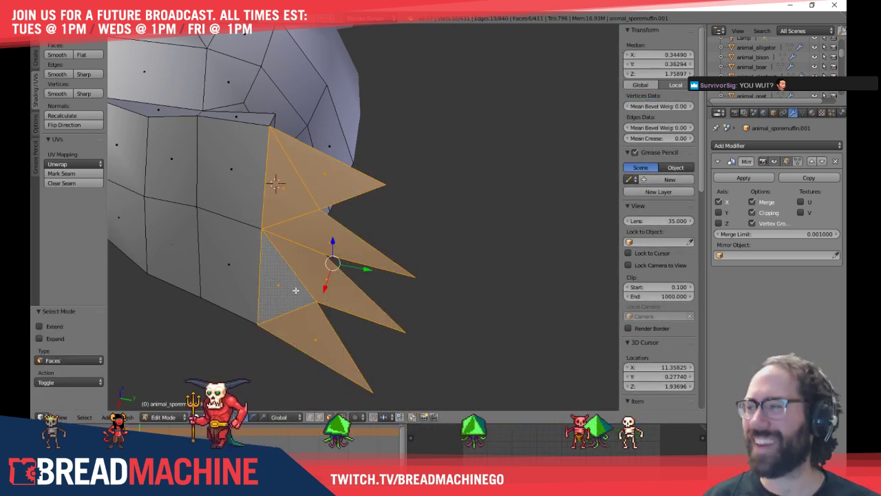
pyautogui.press('KP_7')
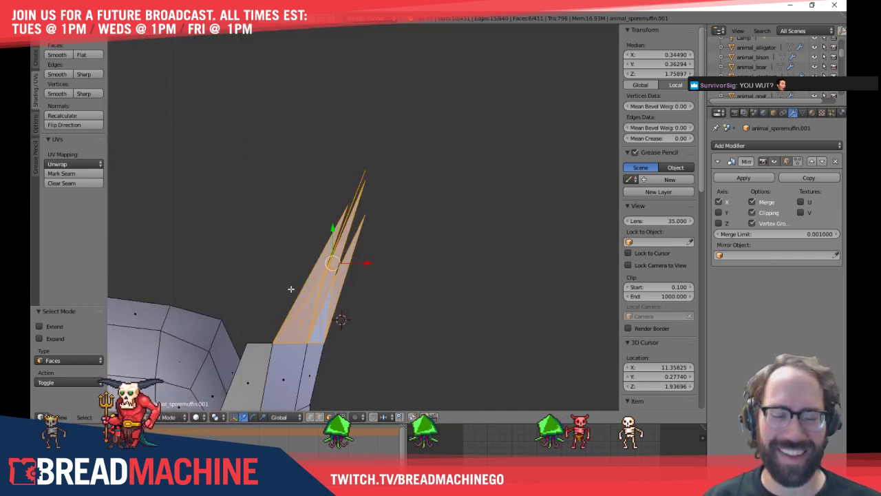
pyautogui.keyDown('shift'); pyautogui.moveTo(290, 289); pyautogui.dragTo(399, 230, button='middle'); pyautogui.keyUp('shift')
pyautogui.press('e')
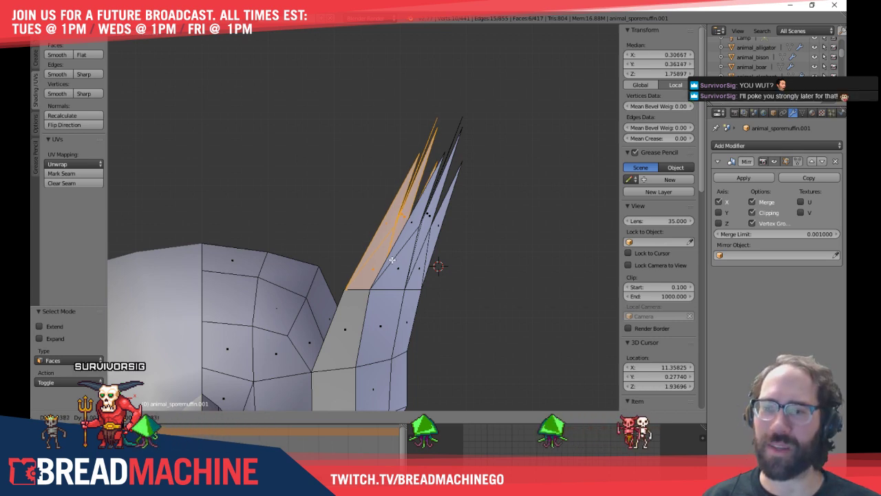
pyautogui.press('a')
# Select the whole duplicated spike piece and move it about -0.0009 in Y
pyautogui.moveTo(391, 260); pyautogui.dragTo(423, 212, button='middle')
pyautogui.press('l')
pyautogui.press('KP_7')
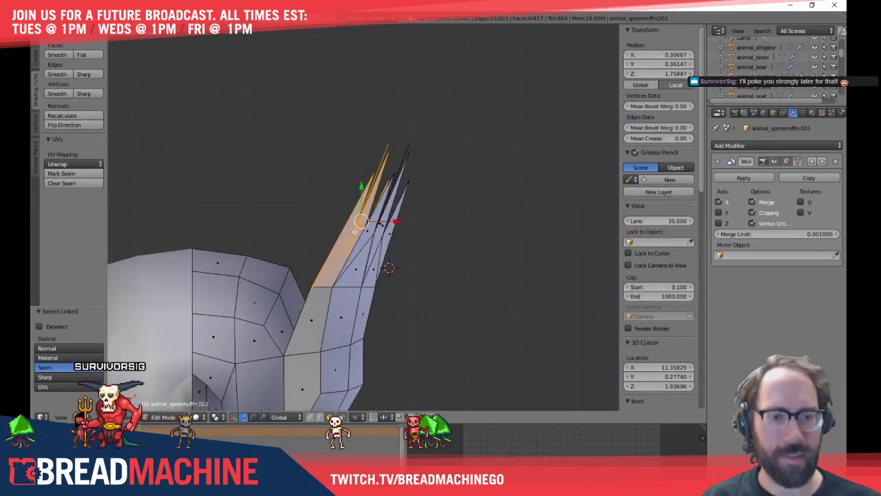
pyautogui.press('g')
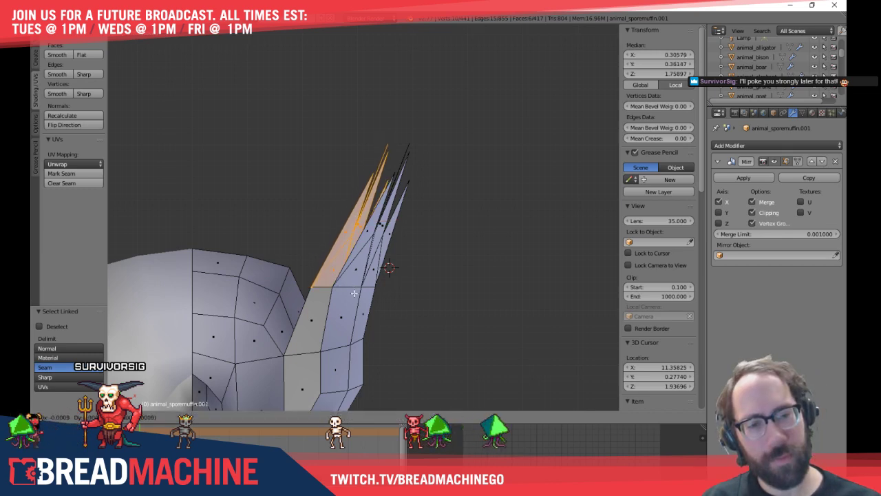
pyautogui.click(353, 293)
# Flip the normals of the duplicated spike faces so they face the inner side of the ear, and clear the selection
pyautogui.moveTo(353, 293); pyautogui.dragTo(378, 250, button='middle')
pyautogui.scroll(3, 476, 260)
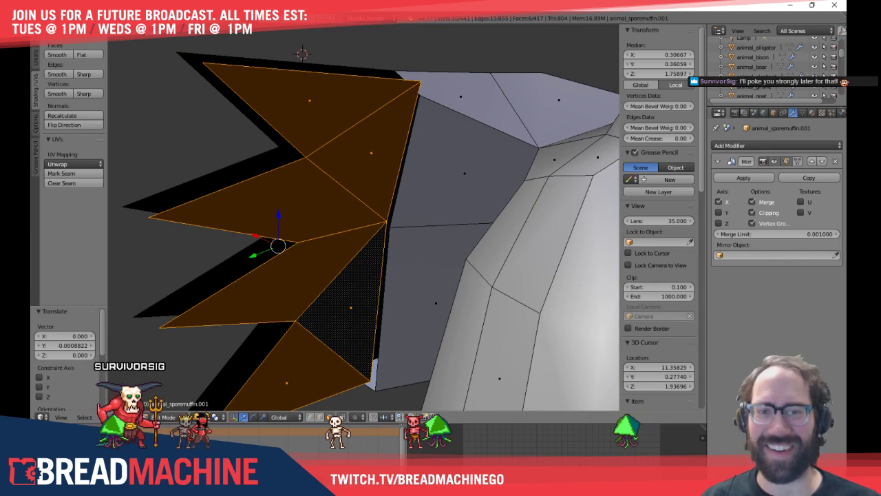
pyautogui.click(66, 125)
pyautogui.press('a')
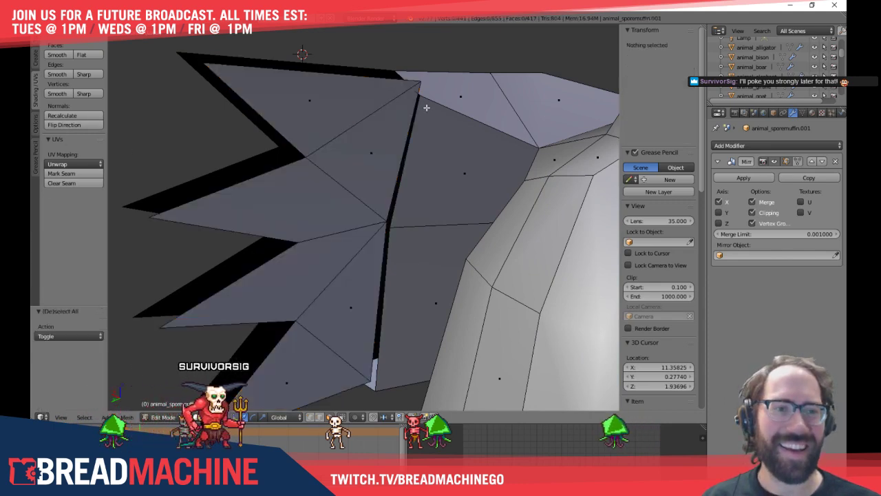
# Merge the duplicated piece's top base vertex into the adjoining inner-ear corner vertex, using At Last
pyautogui.hotkey('ctrl', 'Tab')
pyautogui.click(404, 67)
pyautogui.rightClick(414, 85)
pyautogui.keyDown('shift'); pyautogui.rightClick(421, 99); pyautogui.keyUp('shift')
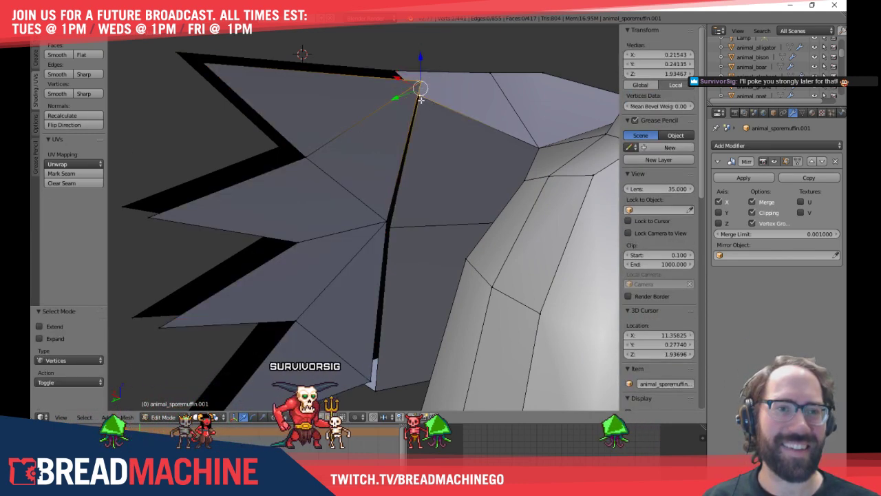
pyautogui.hotkey('alt', 'm')
pyautogui.click(419, 101)
# Merge the duplicated piece's middle base vertex into the neighbouring inner-ear vertex, using At Last
pyautogui.keyDown('shift'); pyautogui.moveTo(383, 190); pyautogui.dragTo(378, 179, button='middle'); pyautogui.keyUp('shift')
pyautogui.rightClick(378, 208)
pyautogui.keyDown('shift'); pyautogui.rightClick(384, 218); pyautogui.keyUp('shift')
pyautogui.hotkey('alt', 'm')
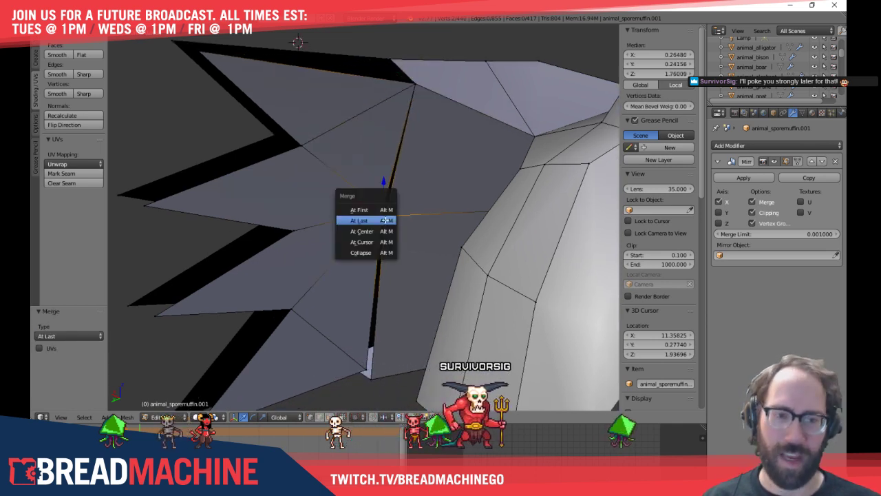
pyautogui.click(383, 220)
# Merge the duplicated piece's bottom base vertex into the inner ear's lower corner vertex, using At Last
pyautogui.moveTo(383, 220); pyautogui.dragTo(375, 308, button='middle')
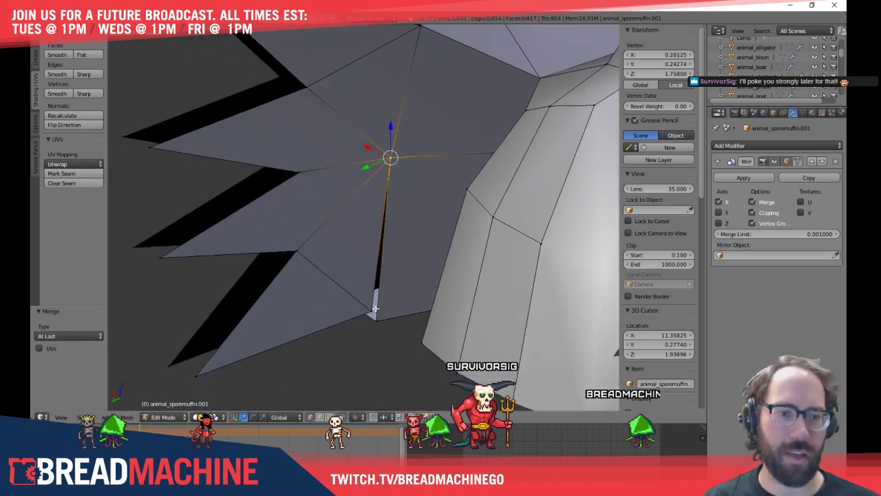
pyautogui.keyDown('shift'); pyautogui.rightClick(373, 316); pyautogui.keyUp('shift')
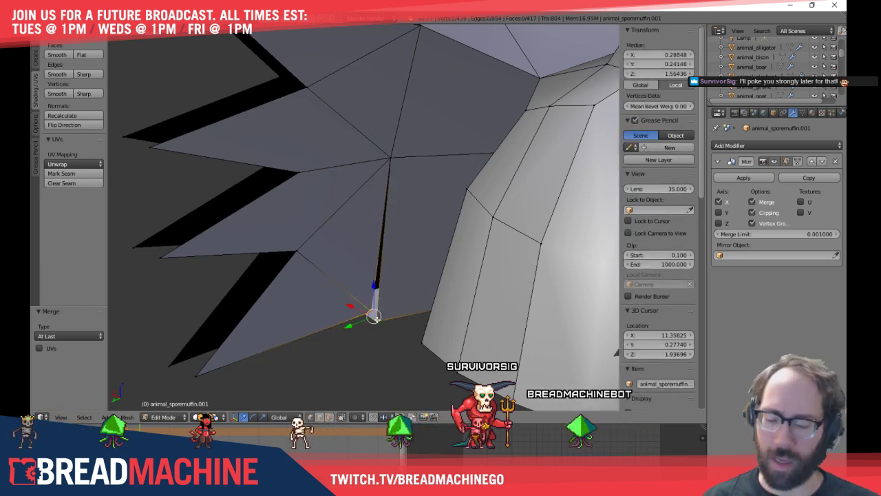
pyautogui.hotkey('alt', 'm')
pyautogui.click(376, 320)
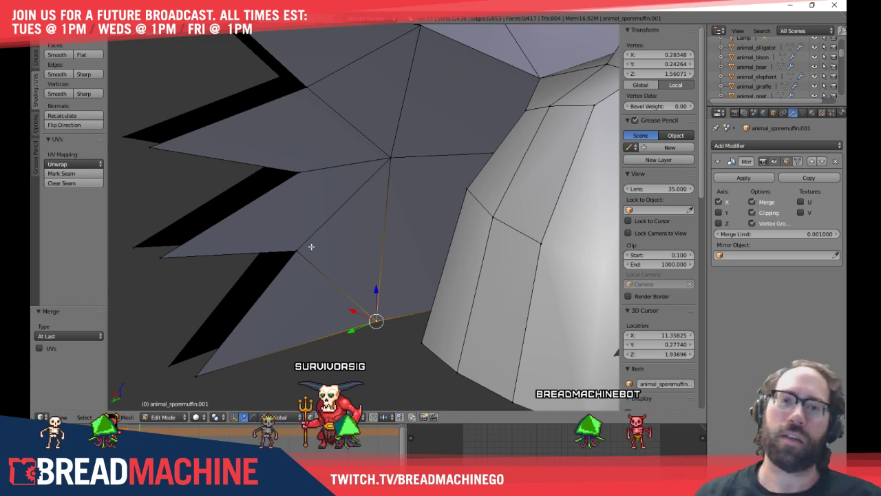
# Fill a face between the inner and outer upper edges of the ear's highest spike
pyautogui.moveTo(325, 129); pyautogui.dragTo(316, 264, button='middle')
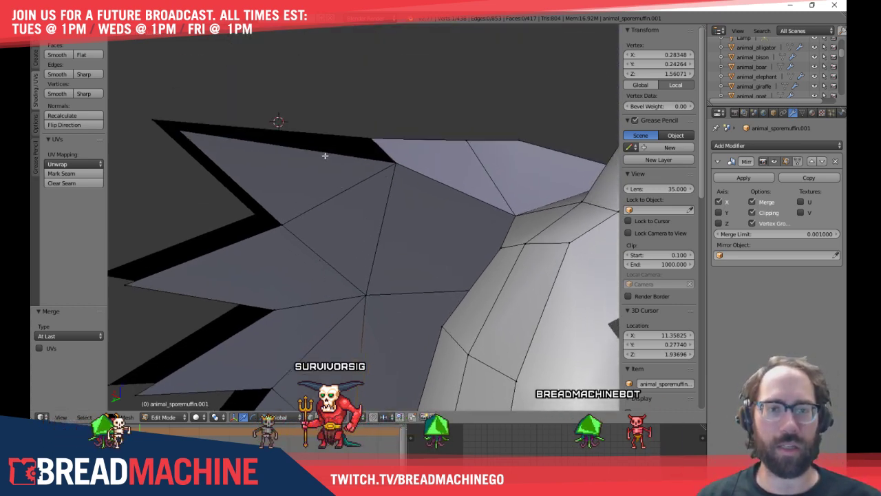
pyautogui.moveTo(324, 155); pyautogui.dragTo(291, 214, button='middle')
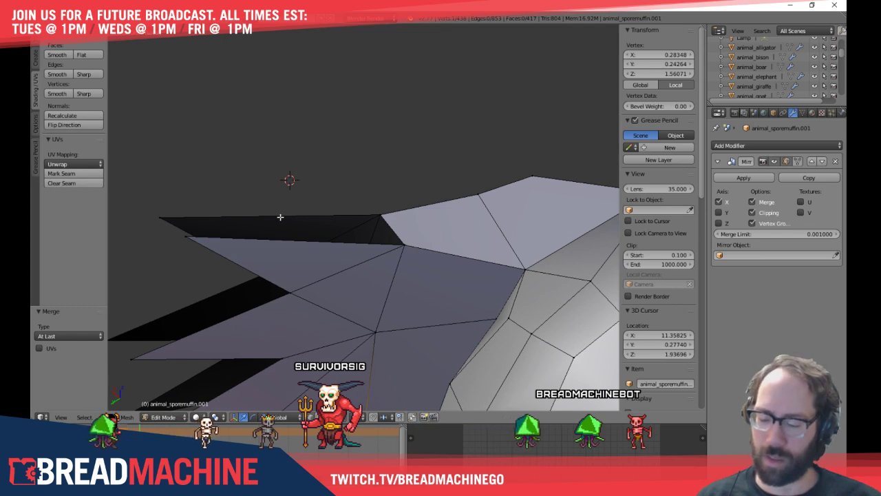
pyautogui.hotkey('ctrl', 'Tab')
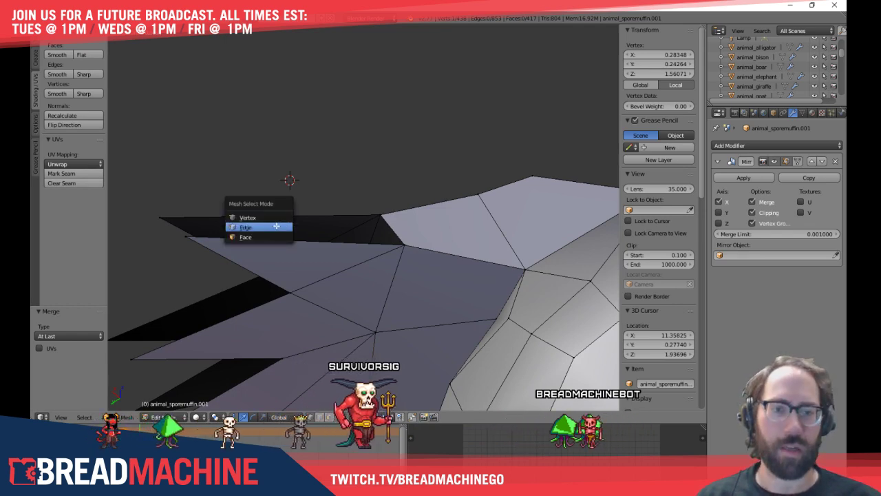
pyautogui.click(277, 226)
pyautogui.rightClick(277, 218)
pyautogui.keyDown('shift'); pyautogui.rightClick(249, 253); pyautogui.keyUp('shift')
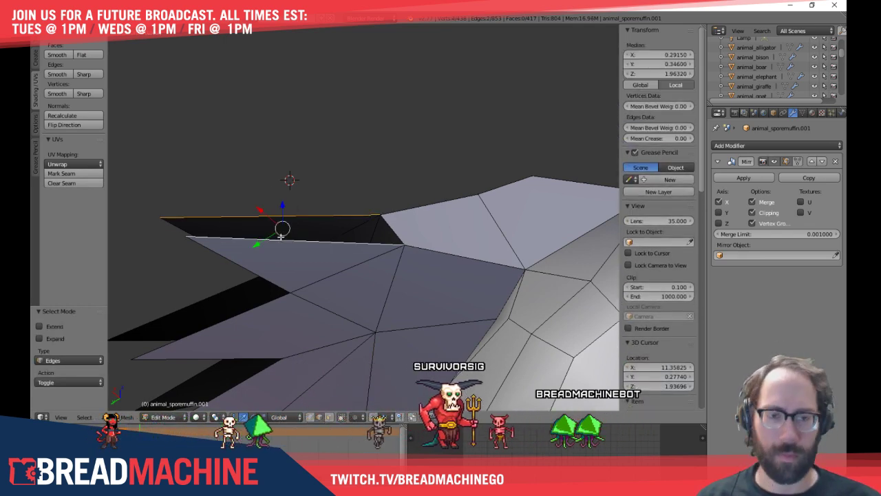
pyautogui.press('f')
# Fill the gaps between inner and outer edges along the highest spike's underside and the second spike's upper side
pyautogui.moveTo(250, 253); pyautogui.dragTo(296, 209, button='middle')
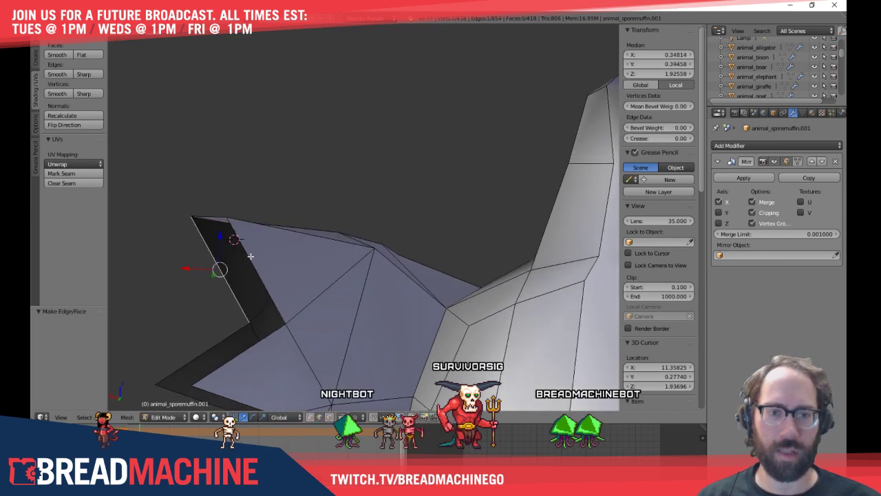
pyautogui.moveTo(251, 256); pyautogui.dragTo(318, 243, button='middle')
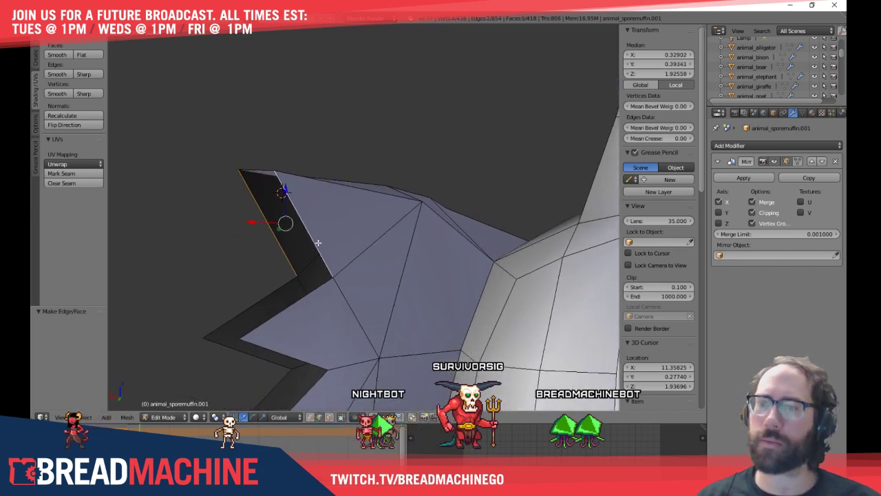
pyautogui.press('f')
pyautogui.keyDown('shift'); pyautogui.moveTo(268, 291); pyautogui.dragTo(285, 255, button='middle'); pyautogui.keyUp('shift')
pyautogui.rightClick(284, 257)
pyautogui.keyDown('shift'); pyautogui.rightClick(296, 269); pyautogui.keyUp('shift')
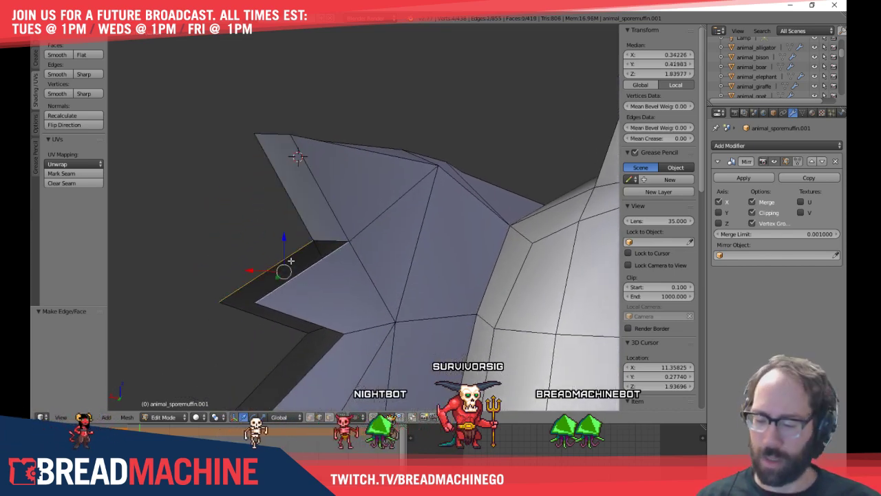
# Fill the gaps between inner and outer edges along the second spike's underside and the third spike's upper side
pyautogui.keyDown('shift'); pyautogui.moveTo(268, 301); pyautogui.dragTo(307, 224, button='middle'); pyautogui.keyUp('shift')
pyautogui.rightClick(303, 238)
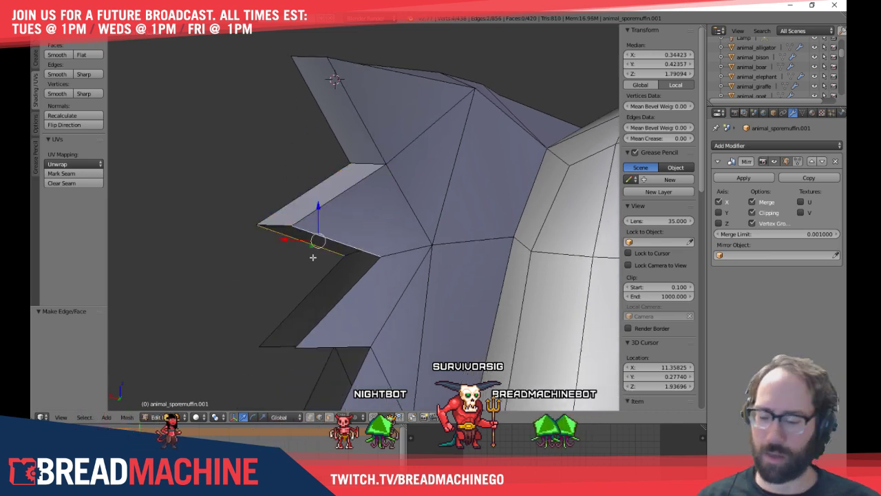
pyautogui.rightClick(310, 295)
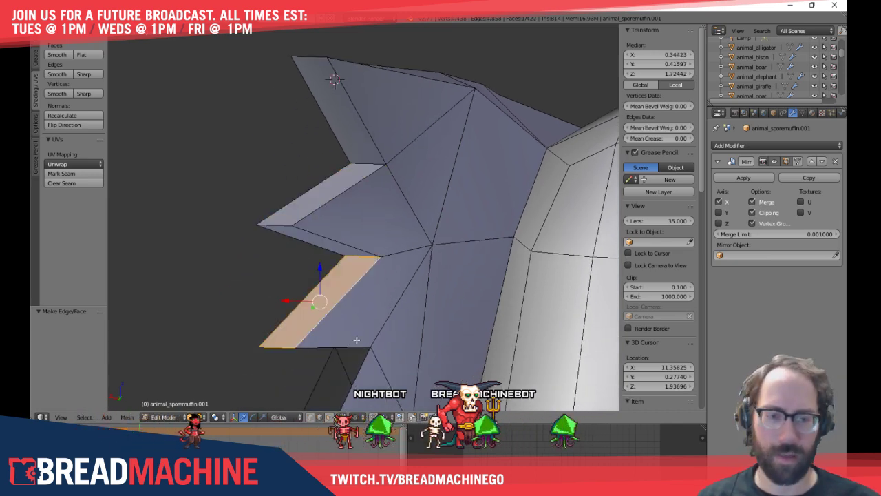
# Fill the gaps along the third spike's underside and the lowest spike's upper side, and clear the selection
pyautogui.moveTo(356, 339); pyautogui.dragTo(326, 255, button='middle')
pyautogui.rightClick(333, 249)
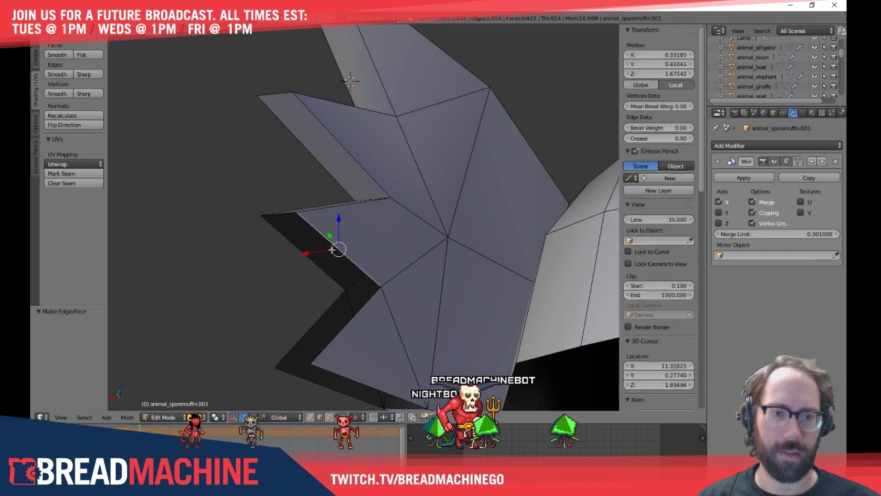
pyautogui.keyDown('shift'); pyautogui.rightClick(319, 261); pyautogui.keyUp('shift')
pyautogui.moveTo(336, 310); pyautogui.dragTo(328, 242, button='middle')
pyautogui.rightClick(345, 263)
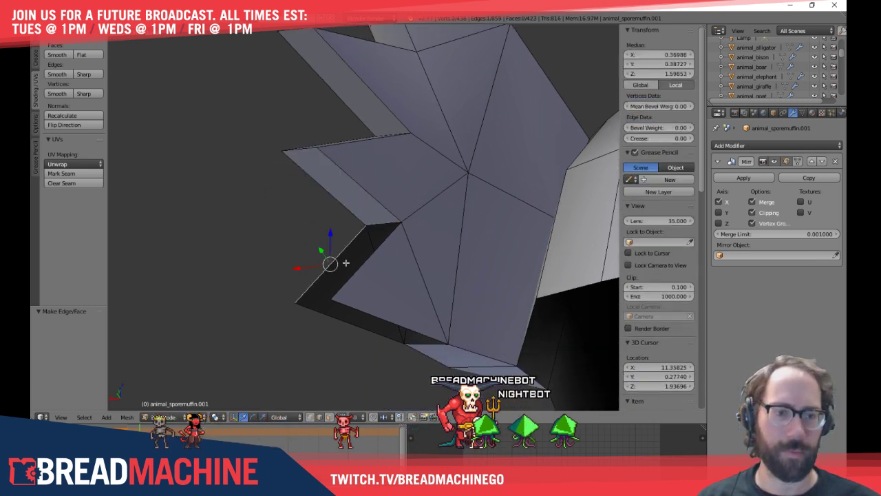
pyautogui.press('a')
# Fill a face across the lowest spike's underside and leave Edit Mode to review the creature's head
pyautogui.rightClick(349, 314)
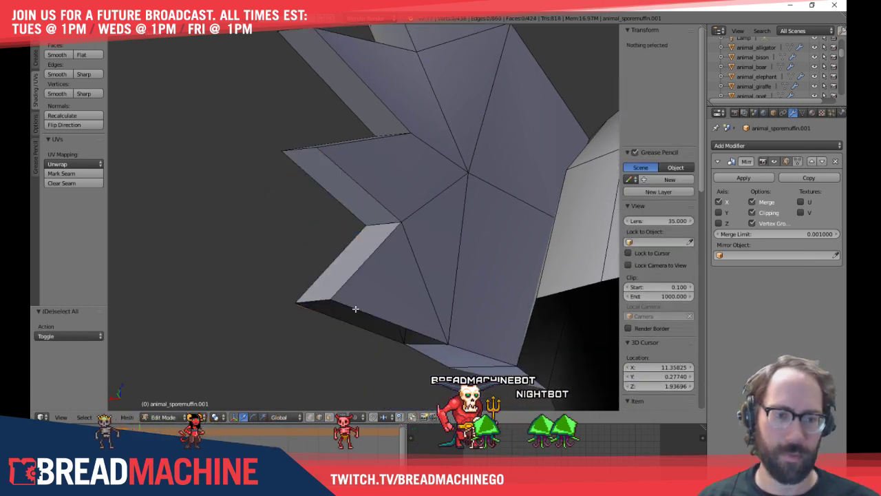
pyautogui.keyDown('shift'); pyautogui.rightClick(352, 324); pyautogui.keyUp('shift')
pyautogui.press('f')
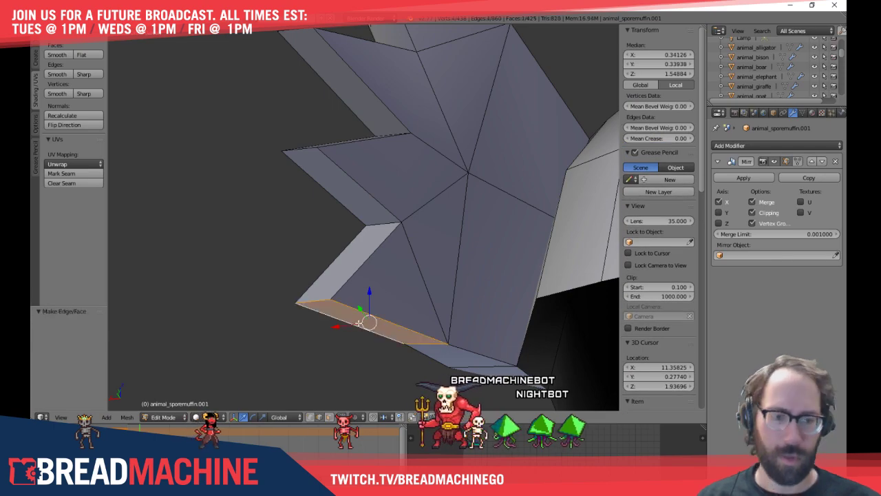
pyautogui.press('a')
pyautogui.moveTo(437, 336); pyautogui.dragTo(471, 265, button='middle')
pyautogui.press('Tab')
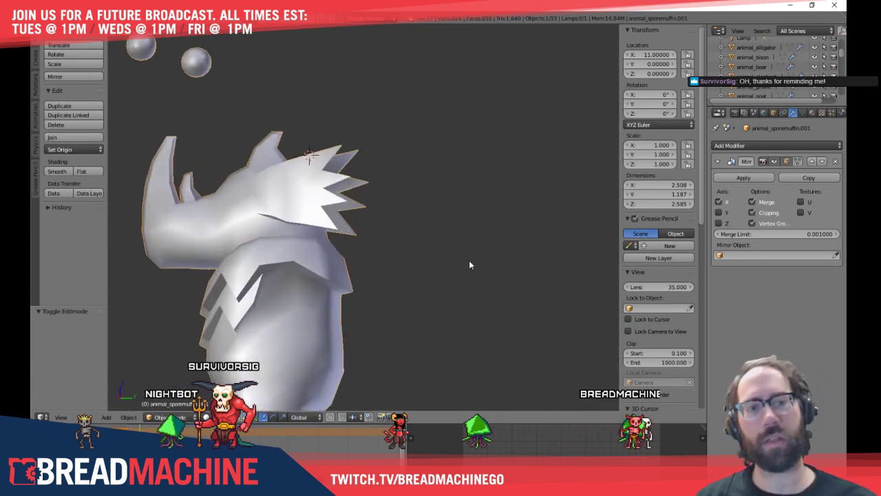
# Review the whole creature, return to Edit Mode, reveal the hidden body geometry and clear the selection
pyautogui.moveTo(443, 227); pyautogui.dragTo(112, 245, button='middle')
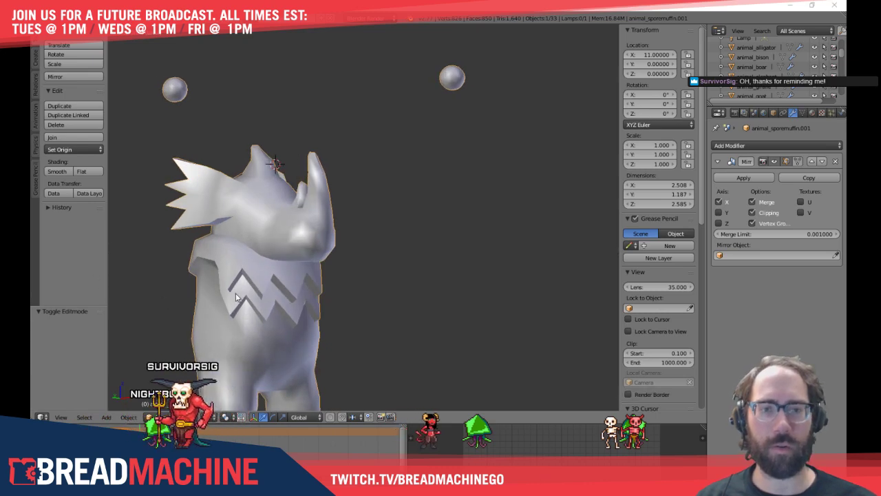
pyautogui.moveTo(236, 298); pyautogui.dragTo(268, 255, button='middle')
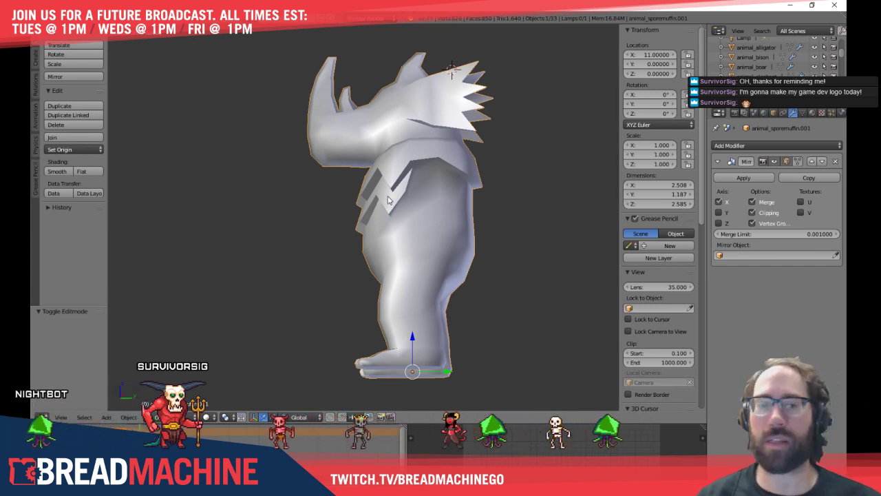
pyautogui.press('KP_3')
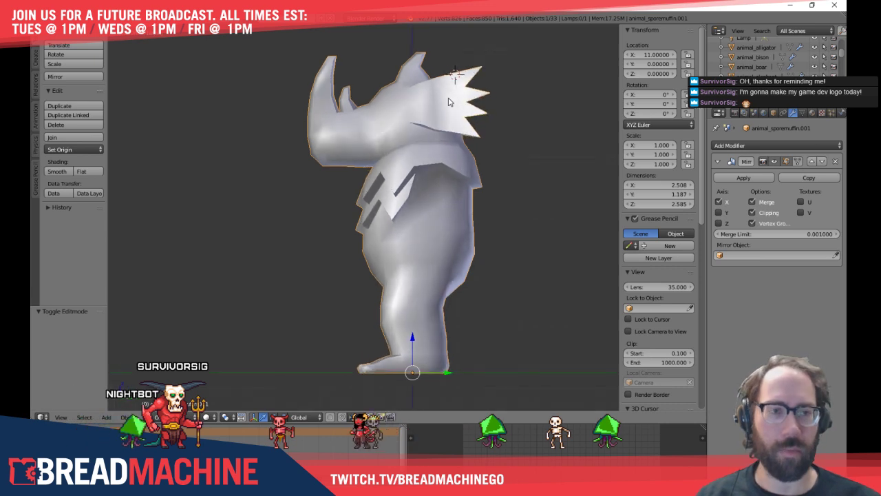
pyautogui.keyDown('shift'); pyautogui.moveTo(448, 98); pyautogui.dragTo(384, 184, button='middle'); pyautogui.keyUp('shift')
pyautogui.press('Tab')
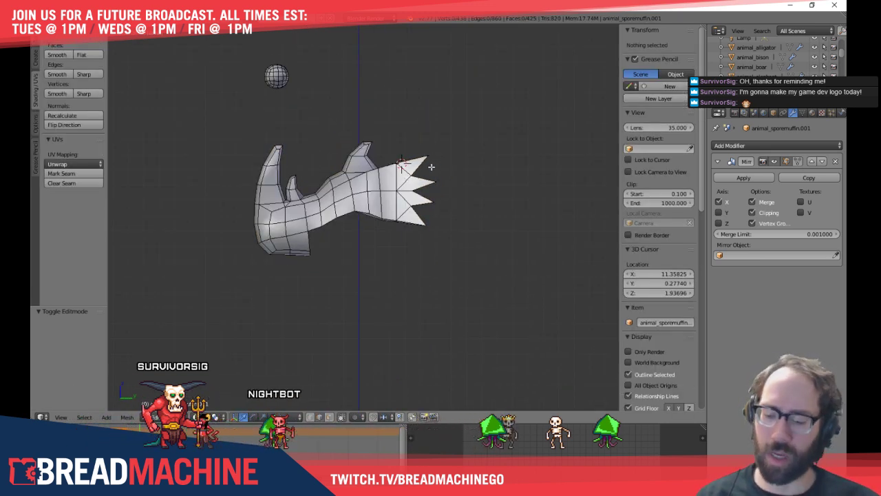
pyautogui.hotkey('alt', 'm')
pyautogui.press('Escape')
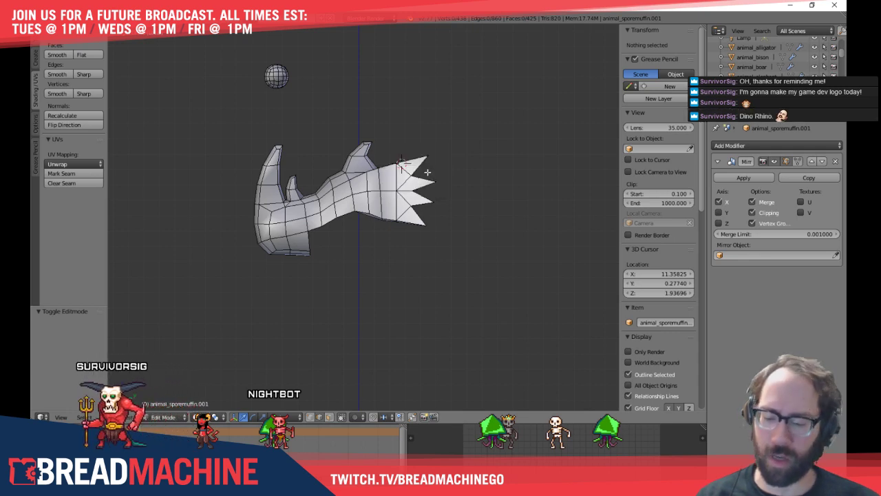
pyautogui.hotkey('alt', 'h')
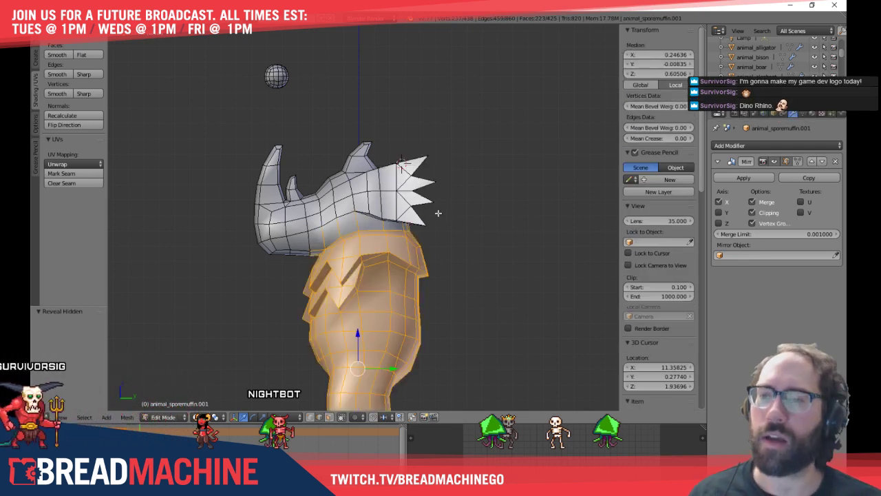
pyautogui.press('a')
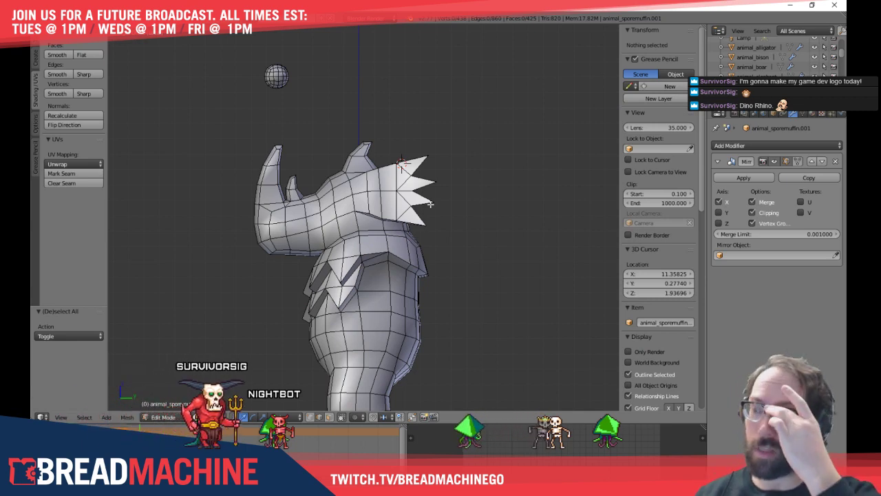
# Delete the strip of narrow faces joining the inner and outer edges of the ear's rear spikes
pyautogui.keyDown('shift'); pyautogui.moveTo(456, 168); pyautogui.dragTo(368, 260, button='middle'); pyautogui.keyUp('shift')
pyautogui.scroll(6, 369, 153)
pyautogui.scroll(5, 367, 260)
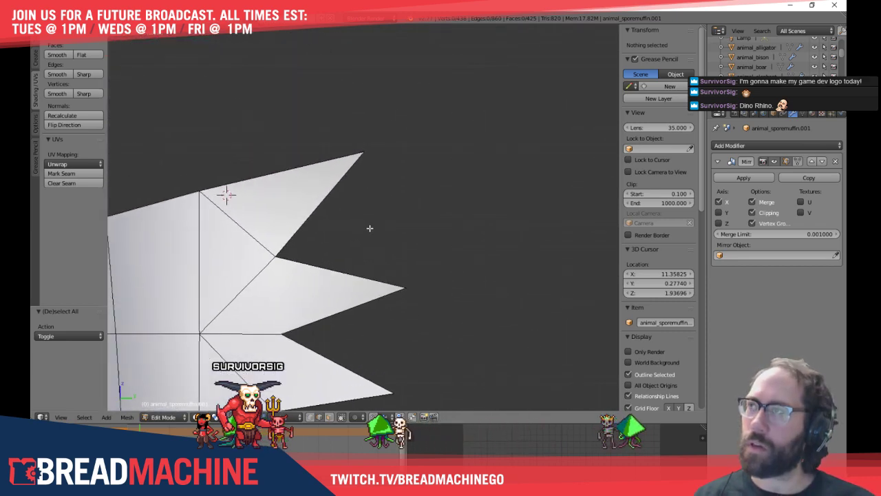
pyautogui.moveTo(410, 204); pyautogui.dragTo(347, 248, button='middle')
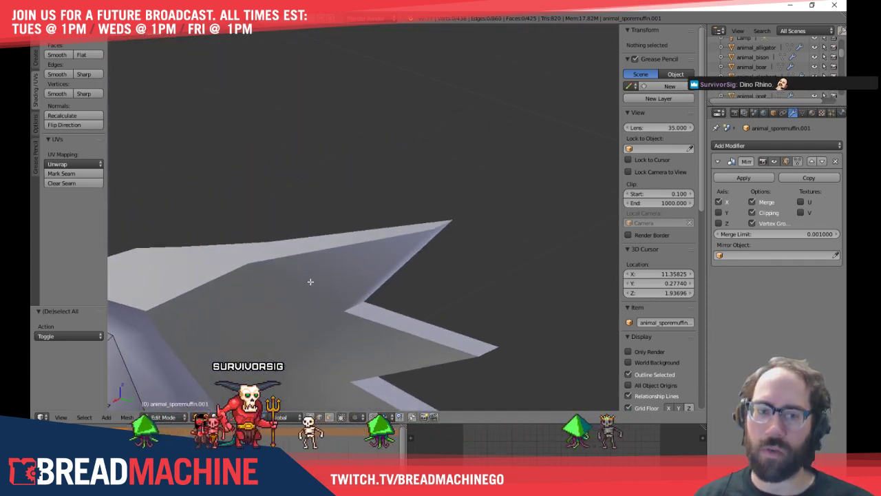
pyautogui.moveTo(309, 282)
pyautogui.keyDown('shift'); pyautogui.mouseDown(button='middle')
pyautogui.moveTo(421, 138)
pyautogui.moveTo(403, 167)
pyautogui.moveTo(423, 167)
pyautogui.mouseUp(button='middle'); pyautogui.keyUp('shift')
pyautogui.keyDown('shift'); pyautogui.moveTo(378, 222); pyautogui.dragTo(435, 179, button='middle'); pyautogui.keyUp('shift')
pyautogui.hotkey('ctrl', 'Tab')
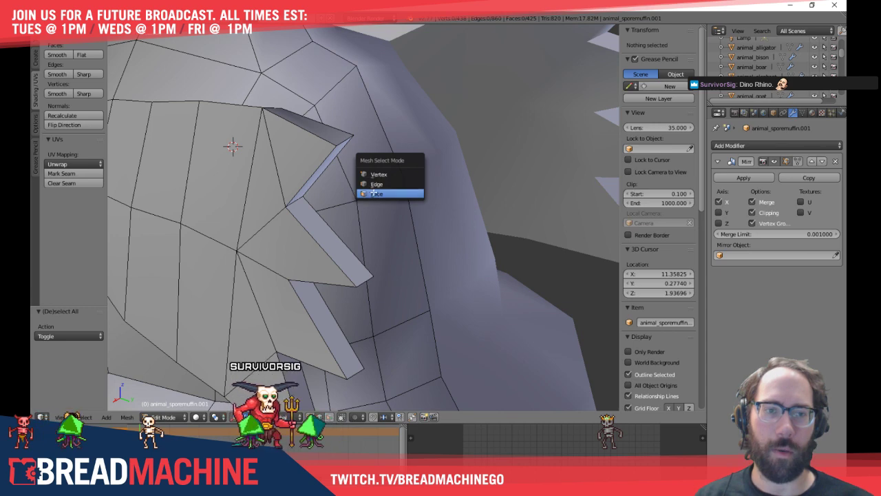
pyautogui.click(375, 193)
pyautogui.rightClick(313, 141)
pyautogui.moveTo(313, 144); pyautogui.dragTo(302, 163, button='middle')
pyautogui.keyDown('shift'); pyautogui.rightClick(302, 164); pyautogui.keyUp('shift')
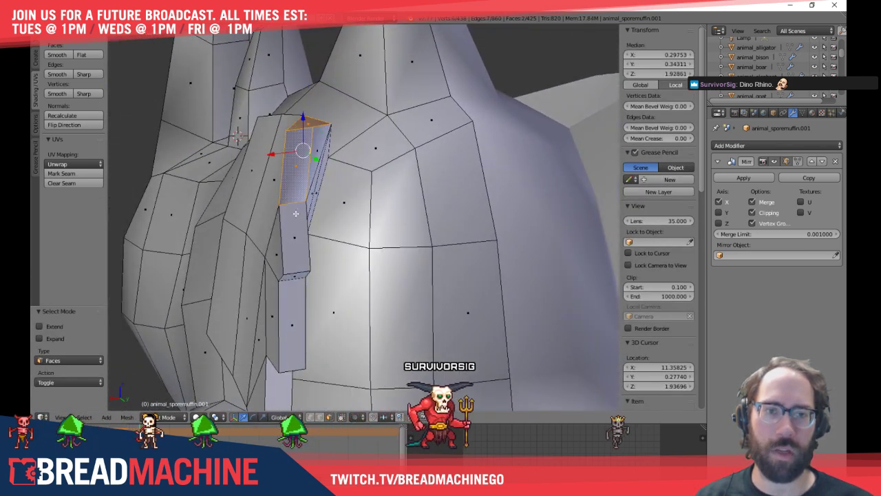
pyautogui.keyDown('shift'); pyautogui.rightClick(295, 214); pyautogui.keyUp('shift')
pyautogui.moveTo(296, 215); pyautogui.dragTo(302, 184, button='middle')
pyautogui.keyDown('shift'); pyautogui.rightClick(298, 254); pyautogui.keyUp('shift')
pyautogui.keyDown('shift'); pyautogui.moveTo(299, 252); pyautogui.dragTo(309, 203, button='middle'); pyautogui.keyUp('shift')
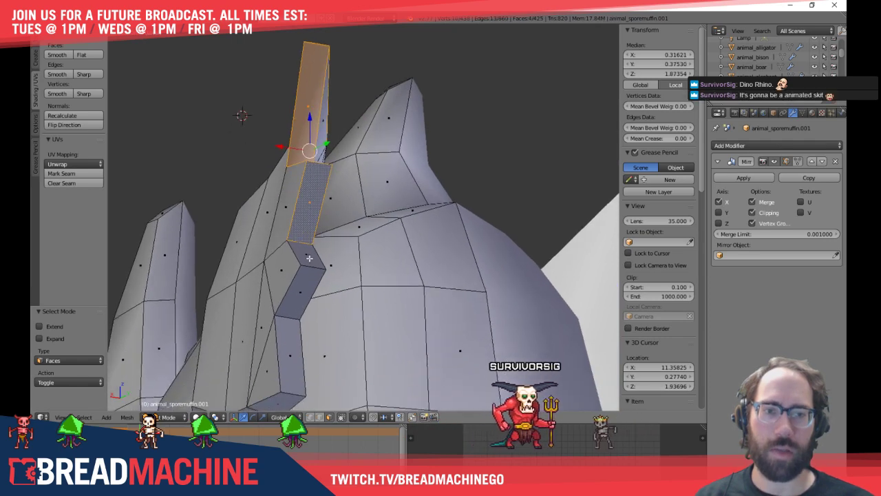
pyautogui.keyDown('shift'); pyautogui.rightClick(309, 259); pyautogui.keyUp('shift')
pyautogui.keyDown('shift'); pyautogui.rightClick(299, 293); pyautogui.keyUp('shift')
pyautogui.keyDown('shift'); pyautogui.moveTo(287, 342); pyautogui.dragTo(299, 296, button='middle'); pyautogui.keyUp('shift')
pyautogui.keyDown('shift'); pyautogui.rightClick(300, 297); pyautogui.keyUp('shift')
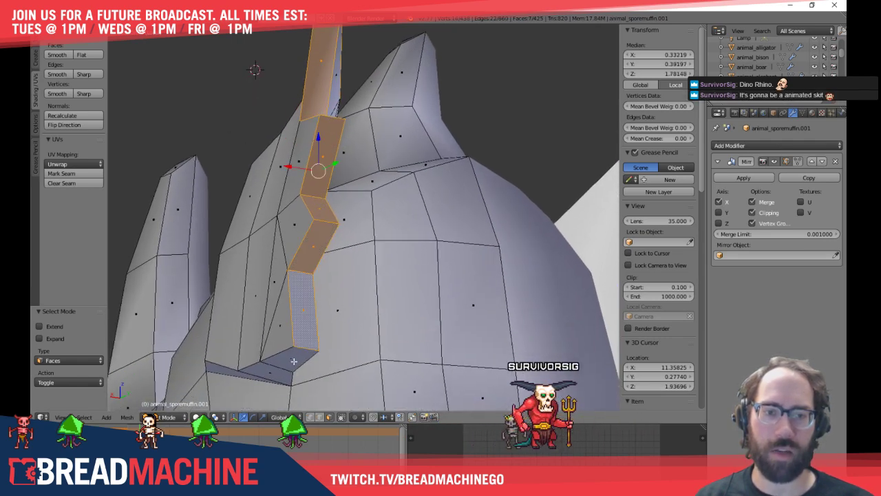
pyautogui.press('x')
pyautogui.click(317, 265)
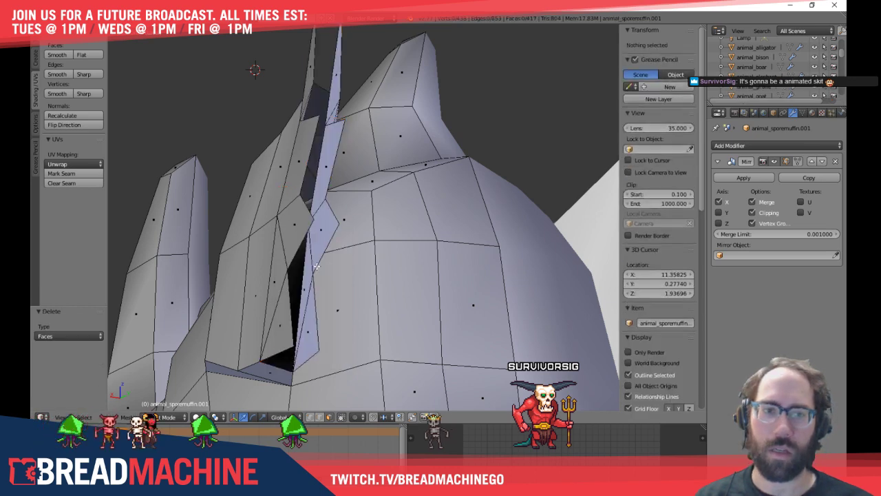
pyautogui.moveTo(317, 265); pyautogui.dragTo(379, 181, button='middle')
pyautogui.scroll(2, 419, 203)
pyautogui.press('KP_3')
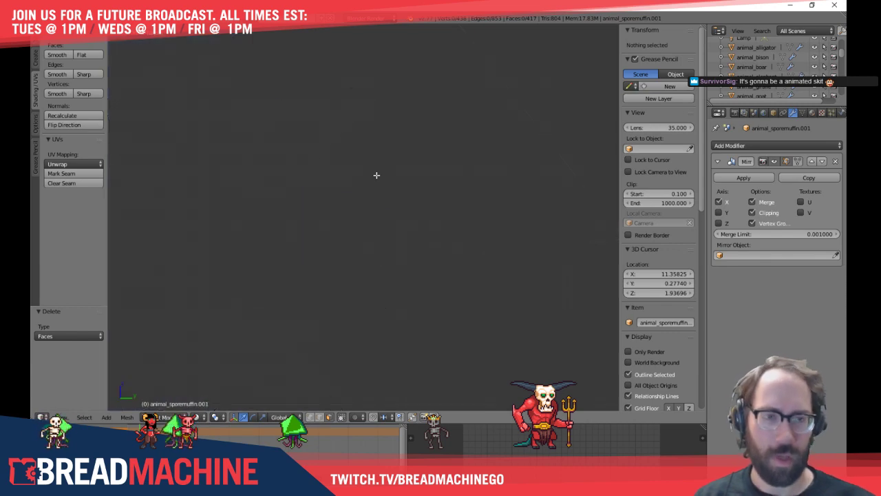
pyautogui.scroll(-5, 365, 172)
pyautogui.keyDown('shift'); pyautogui.moveTo(325, 159); pyautogui.dragTo(481, 289, button='middle'); pyautogui.keyUp('shift')
pyautogui.scroll(5, 454, 241)
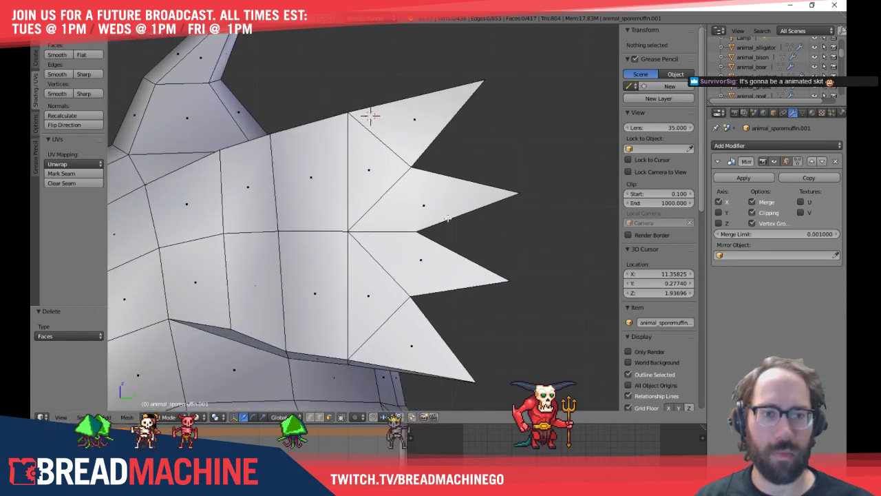
pyautogui.keyDown('shift'); pyautogui.moveTo(435, 199); pyautogui.dragTo(382, 253, button='middle'); pyautogui.keyUp('shift')
pyautogui.hotkey('ctrl', 'Tab')
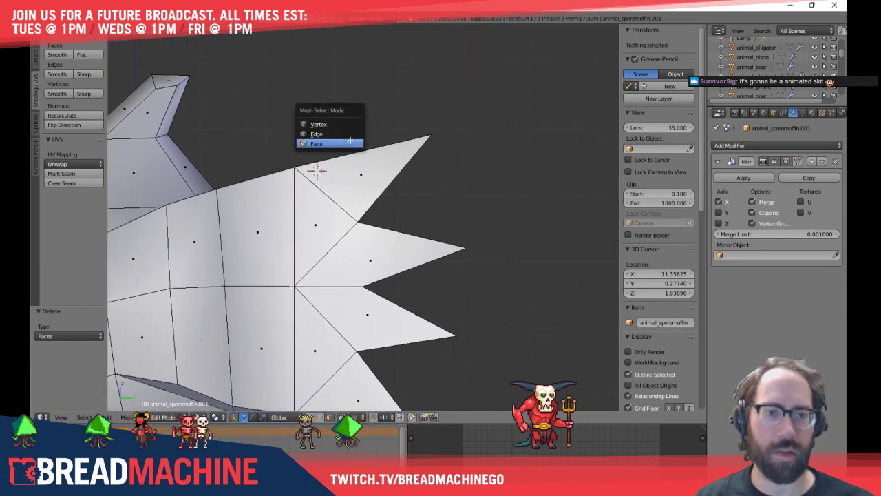
pyautogui.press('Escape')
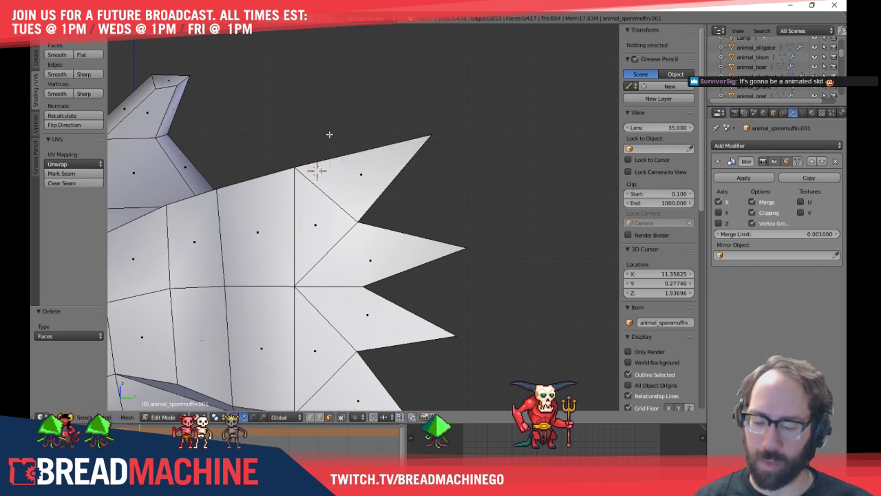
pyautogui.press('Escape')
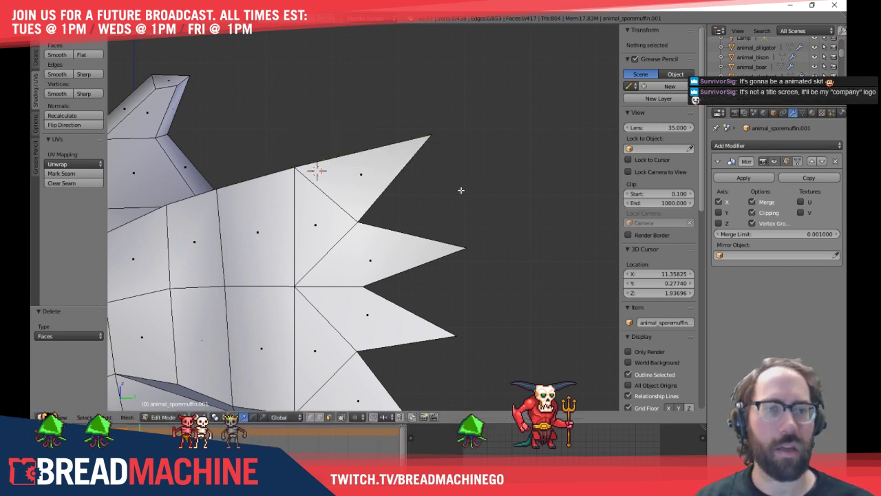
# Delete the six inner-side faces forming the ear's rear spikes, keeping the outer spike faces
pyautogui.moveTo(460, 191); pyautogui.dragTo(410, 213, button='middle')
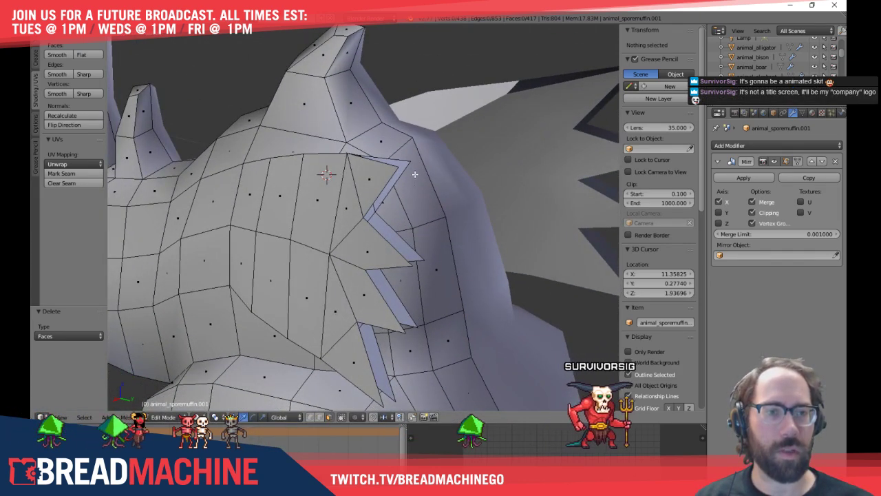
pyautogui.hotkey('ctrl', 'Tab')
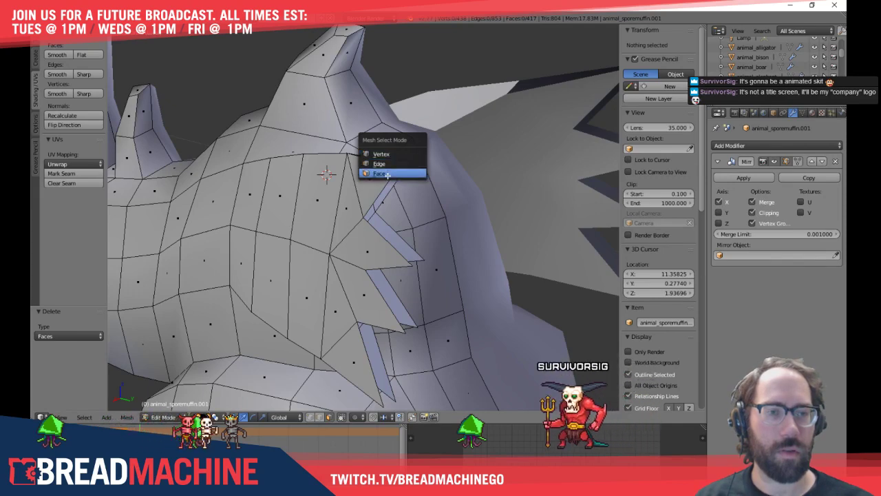
pyautogui.click(377, 173)
pyautogui.moveTo(377, 172)
pyautogui.mouseDown(button='middle')
pyautogui.moveTo(330, 189)
pyautogui.moveTo(387, 183)
pyautogui.mouseUp(button='middle')
pyautogui.rightClick(405, 196)
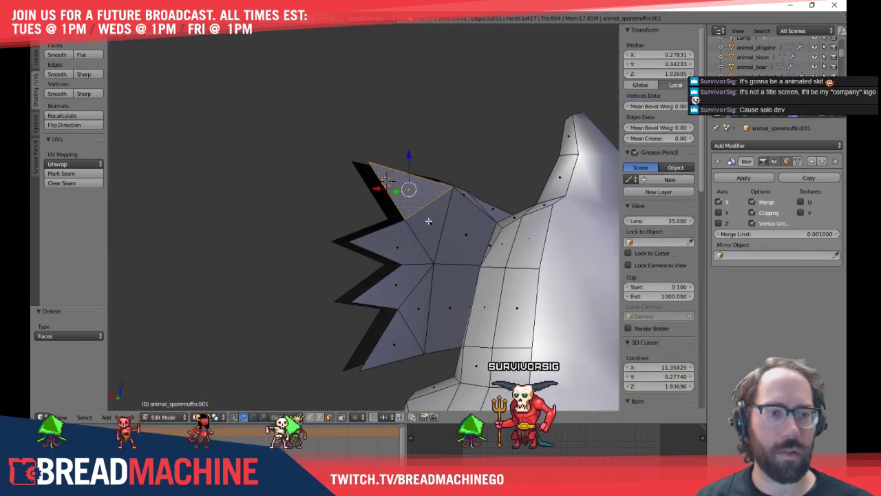
pyautogui.keyDown('shift'); pyautogui.rightClick(428, 221); pyautogui.keyUp('shift')
pyautogui.keyDown('shift'); pyautogui.rightClick(407, 239); pyautogui.keyUp('shift')
pyautogui.keyDown('shift'); pyautogui.rightClick(401, 283); pyautogui.keyUp('shift')
pyautogui.keyDown('shift'); pyautogui.rightClick(414, 307); pyautogui.keyUp('shift')
pyautogui.keyDown('shift'); pyautogui.rightClick(401, 332); pyautogui.keyUp('shift')
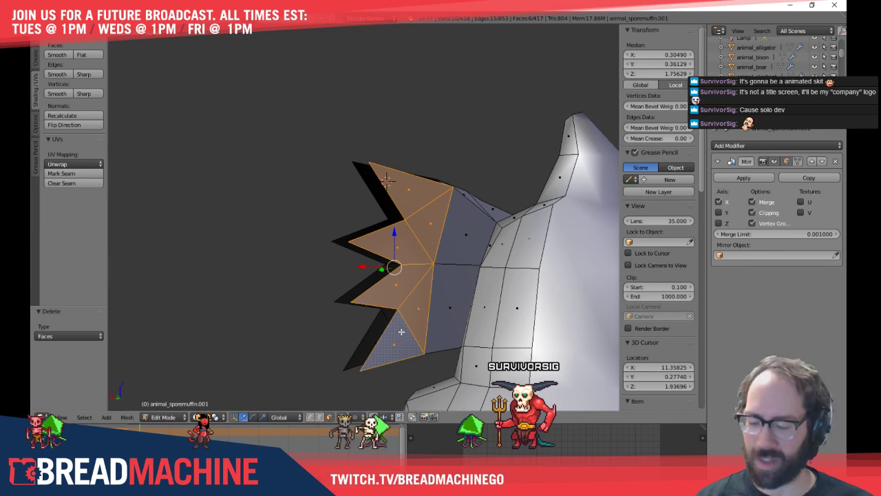
pyautogui.press('x')
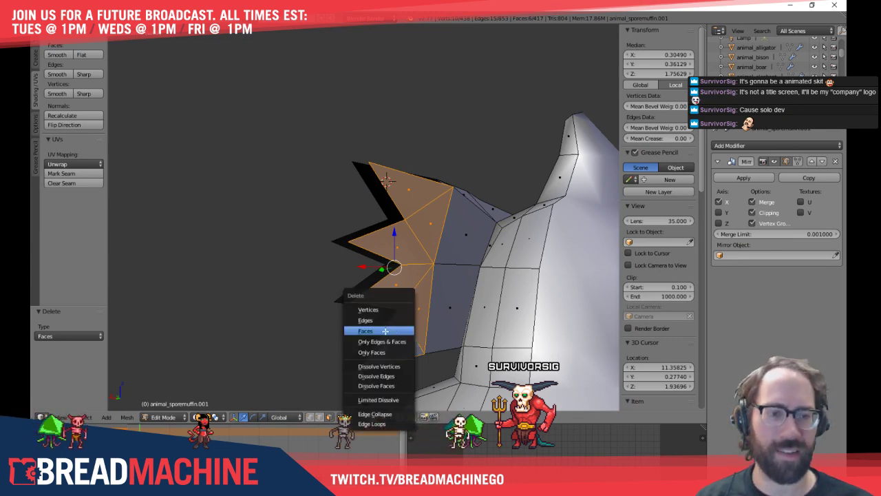
pyautogui.click(386, 332)
pyautogui.moveTo(385, 331); pyautogui.dragTo(452, 295, button='middle')
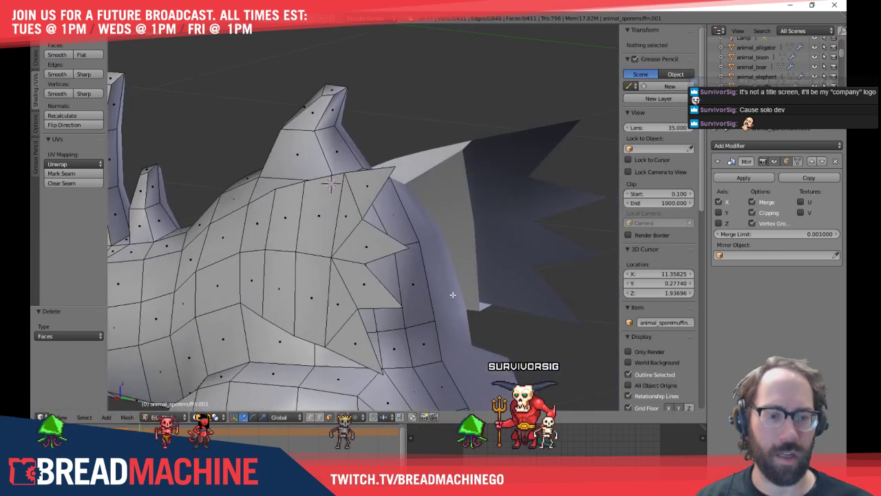
# In side view with vertex selection, knife-cut an edge across the highest spike near its tip
pyautogui.press('KP_3')
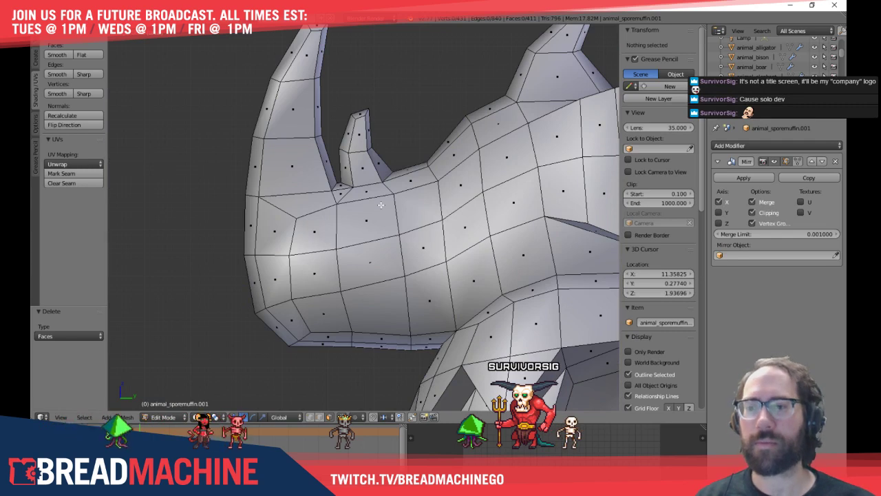
pyautogui.moveTo(381, 205); pyautogui.dragTo(238, 187, button='middle')
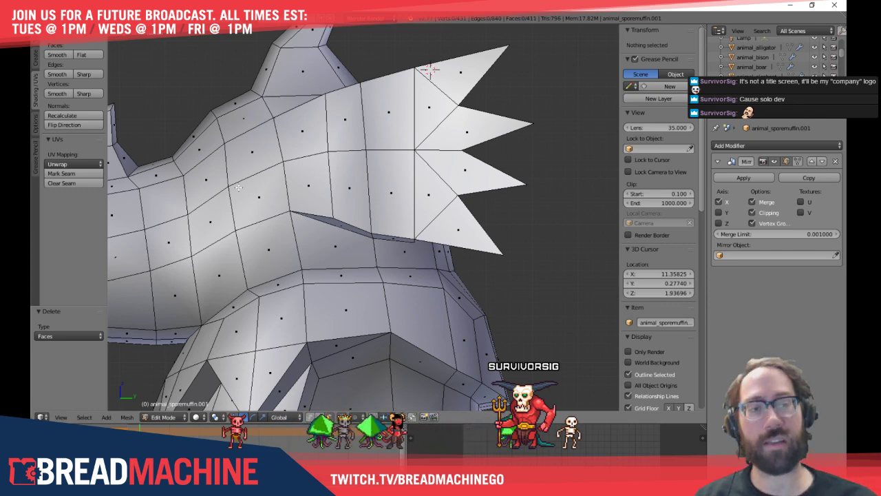
pyautogui.keyDown('shift'); pyautogui.moveTo(445, 55); pyautogui.dragTo(338, 178, button='middle'); pyautogui.keyUp('shift')
pyautogui.scroll(3, 363, 93)
pyautogui.hotkey('ctrl', 'Tab')
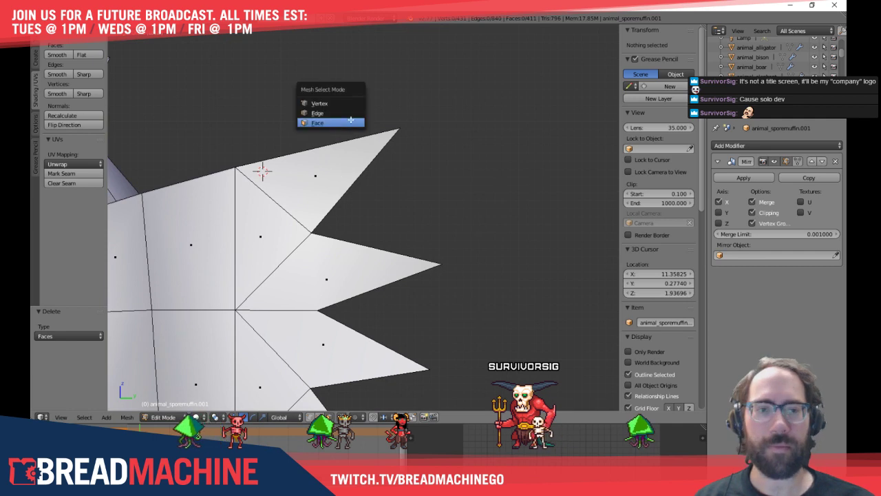
pyautogui.click(321, 104)
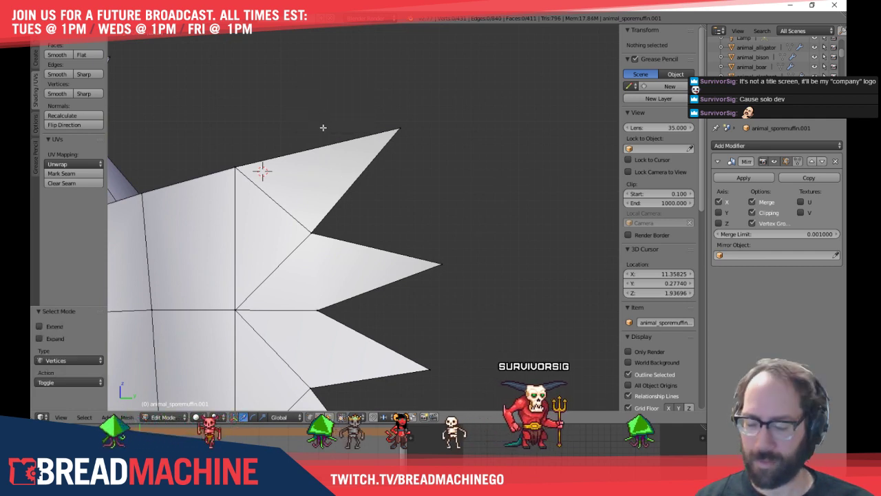
pyautogui.press('k')
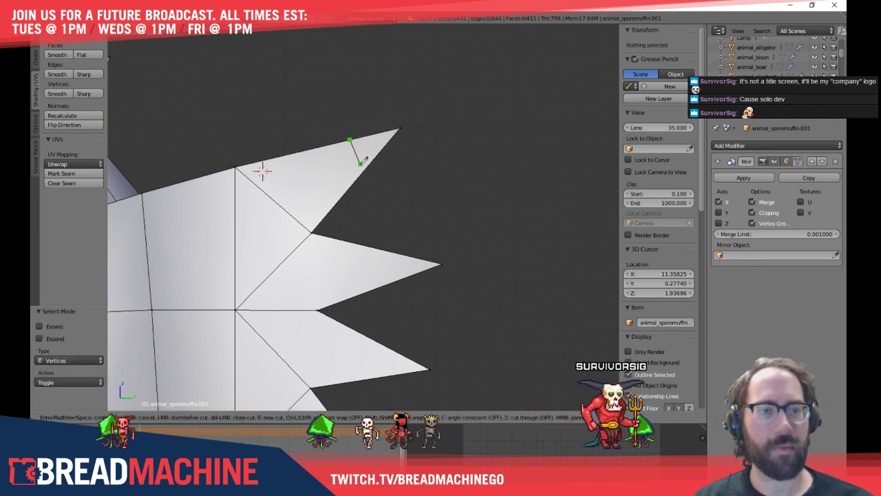
pyautogui.click(350, 140)
pyautogui.click(411, 235)
pyautogui.press('Return')
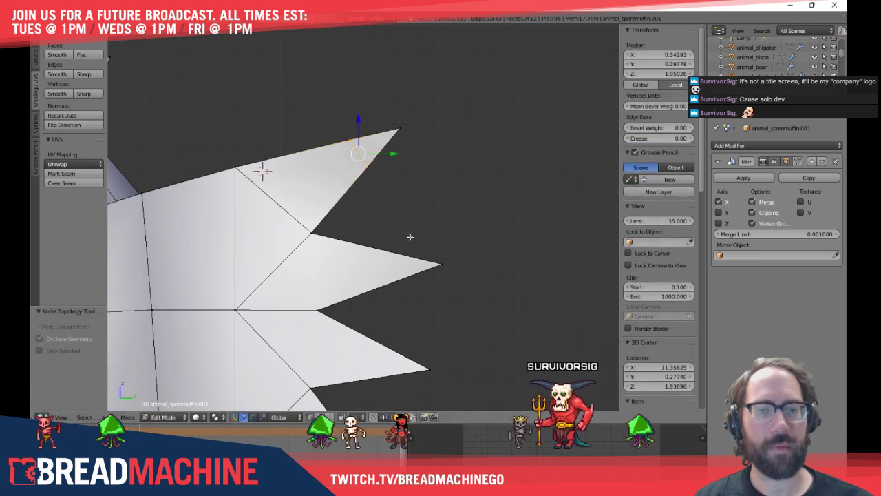
# Knife-cut an edge across the second and third spikes near their tips
pyautogui.keyDown('shift'); pyautogui.scroll(1, 411, 225); pyautogui.keyUp('shift')
pyautogui.keyDown('shift'); pyautogui.scroll(-5, 388, 203); pyautogui.keyUp('shift')
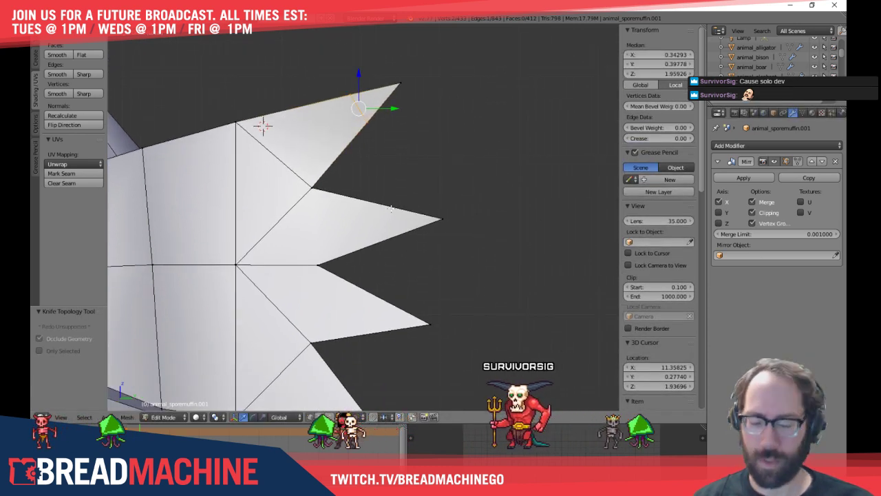
pyautogui.press('k')
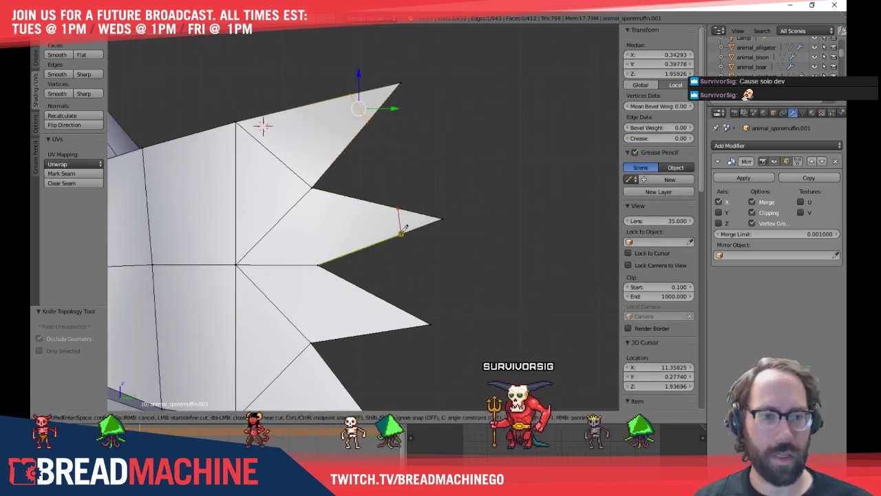
pyautogui.click(402, 234)
pyautogui.press('Return')
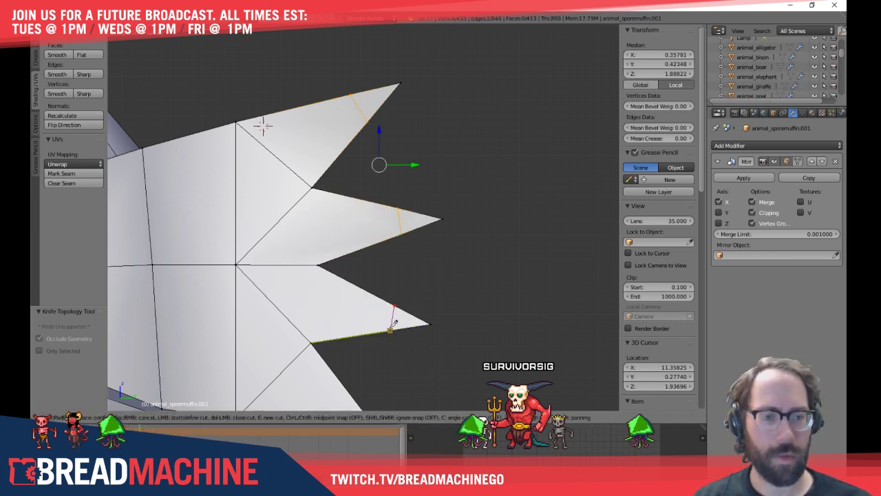
pyautogui.press('Return')
# Knife-cut an edge across the lowest ear spike near its tip
pyautogui.moveTo(359, 317); pyautogui.dragTo(386, 262, button='middle')
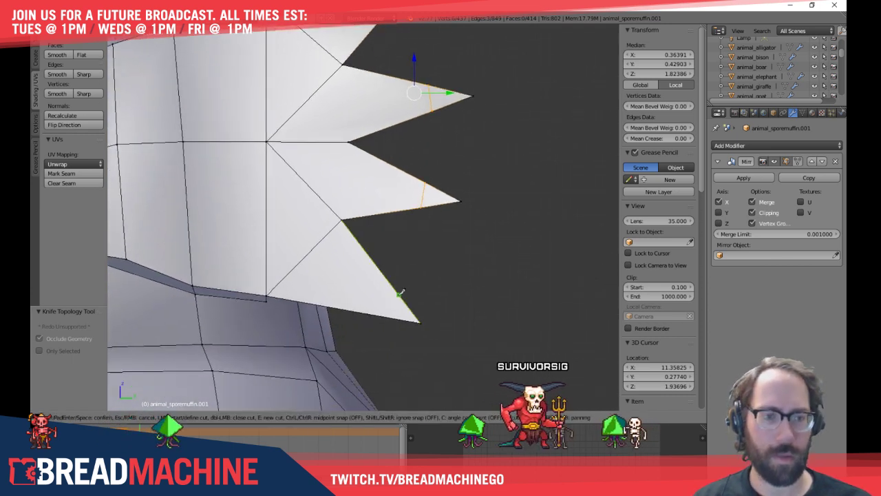
pyautogui.press('k')
pyautogui.click(398, 294)
pyautogui.click(391, 312)
pyautogui.press('Return')
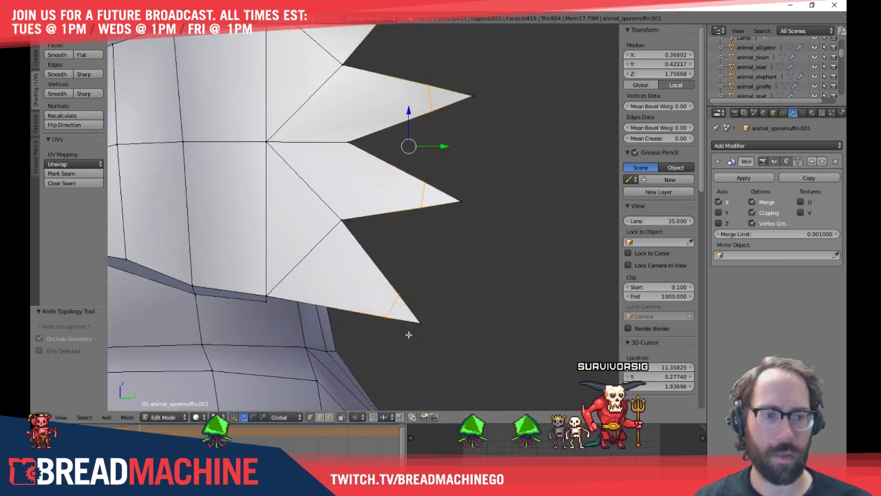
# With vertex selection, scale the lowest spike's cut edge by about 1.4 to widen the spike near its tip
pyautogui.hotkey('ctrl', 'Tab')
pyautogui.click(415, 287)
pyautogui.press('a')
pyautogui.rightClick(404, 296)
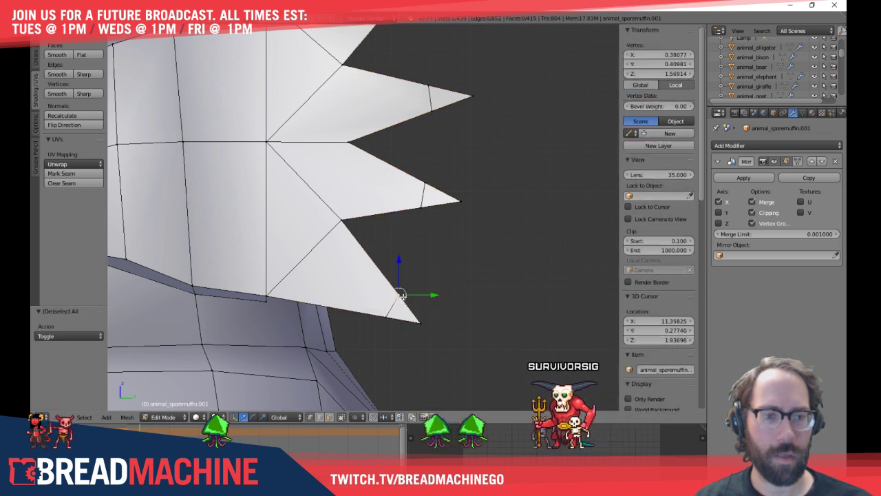
pyautogui.keyDown('shift'); pyautogui.rightClick(385, 322); pyautogui.keyUp('shift')
pyautogui.press('s')
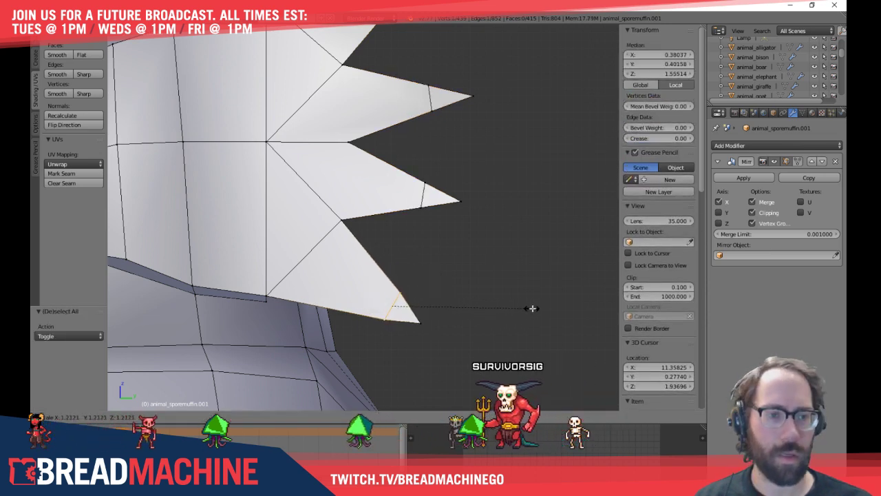
pyautogui.click(551, 297)
# Widen the cut edges of the other three spikes, scaling the third by about 1.59, the second 1.68 and the highest 1.62
pyautogui.rightClick(454, 246)
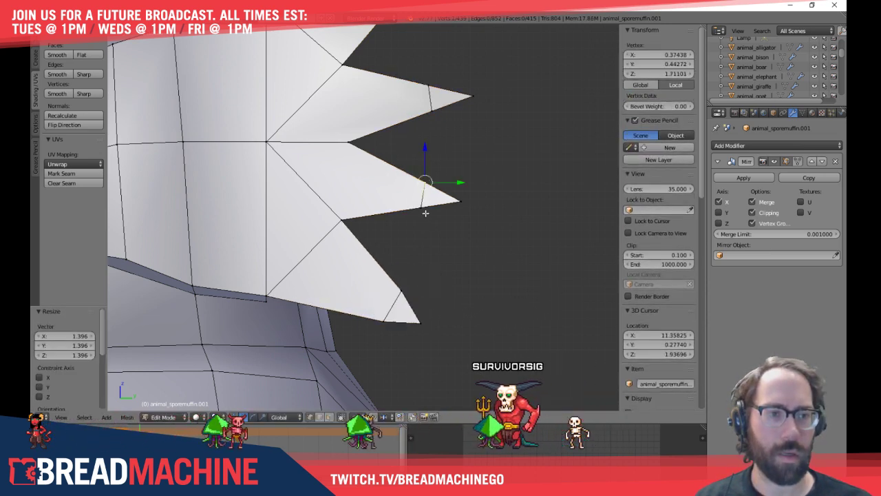
pyautogui.press('s')
pyautogui.keyDown('shift'); pyautogui.moveTo(454, 182); pyautogui.dragTo(442, 262, button='middle'); pyautogui.keyUp('shift')
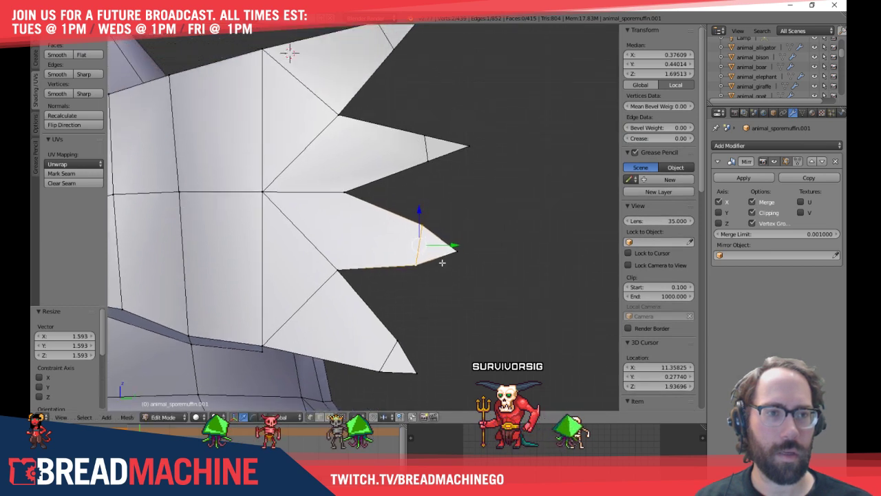
pyautogui.rightClick(427, 138)
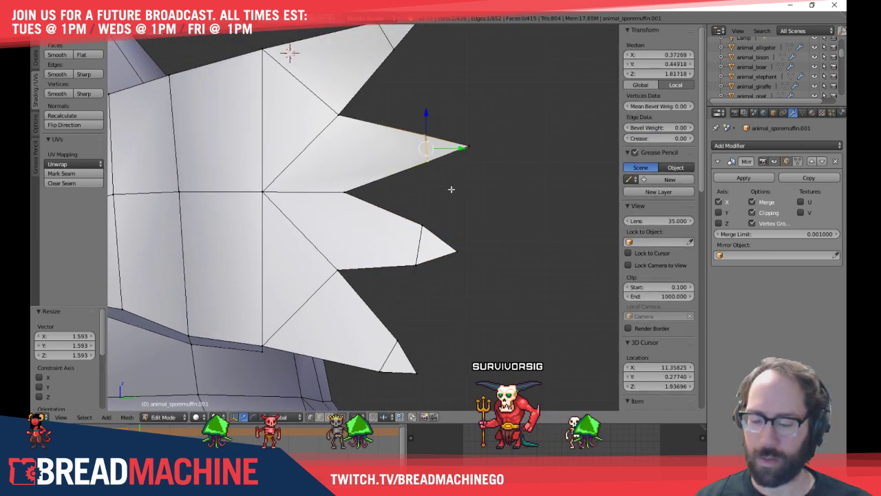
pyautogui.keyDown('shift'); pyautogui.moveTo(474, 217); pyautogui.dragTo(464, 325, button='middle'); pyautogui.keyUp('shift')
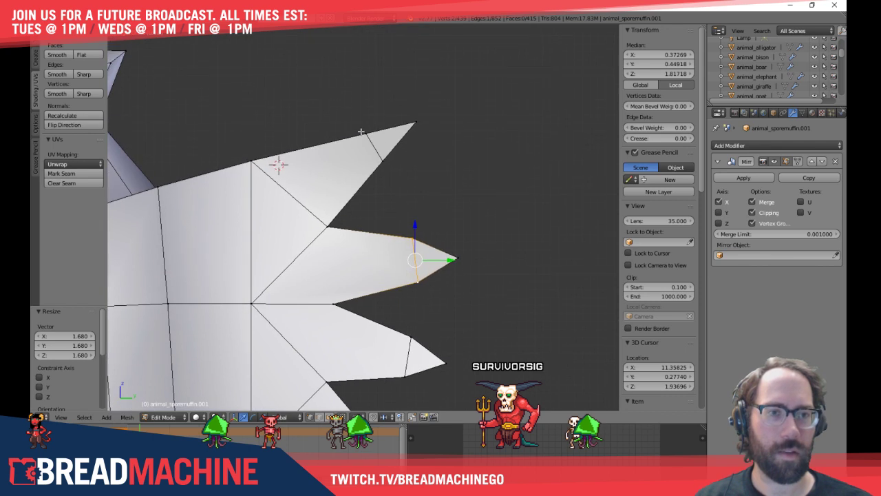
pyautogui.rightClick(393, 172)
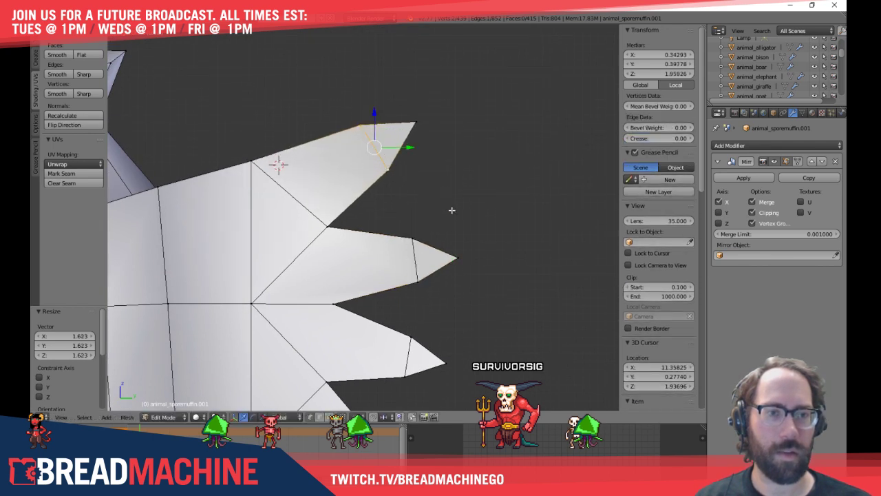
# Shorten the highest spike by sliding its tip vertex back in two vertex slides, by factors of about 0.28 and 0.21
pyautogui.press('a')
pyautogui.rightClick(417, 125)
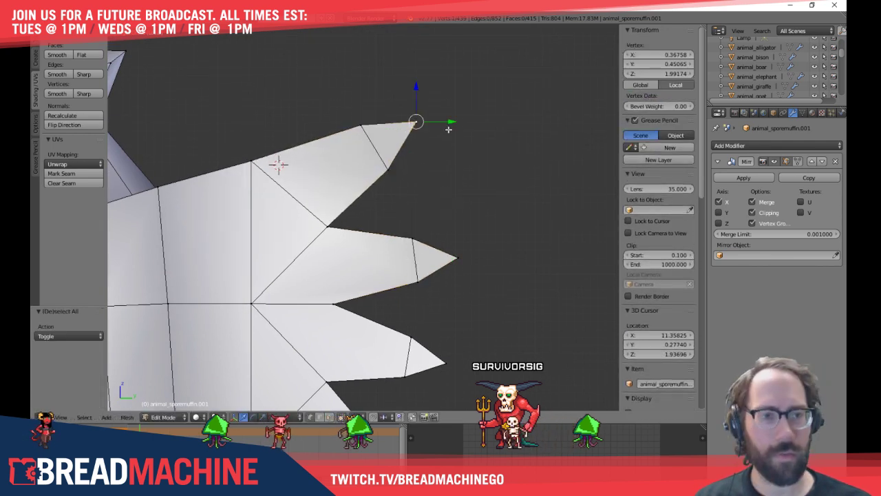
pyautogui.press('g')
pyautogui.press('g')
pyautogui.click(435, 130)
pyautogui.press('g')
pyautogui.press('g')
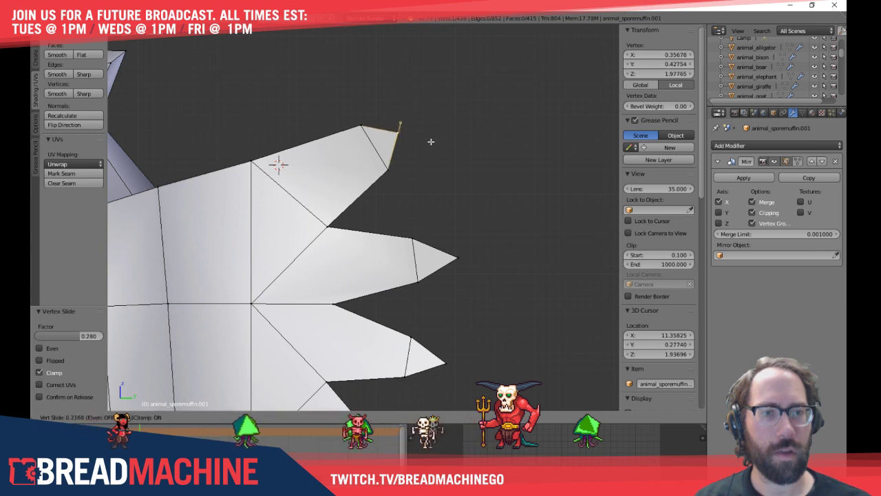
pyautogui.click(431, 141)
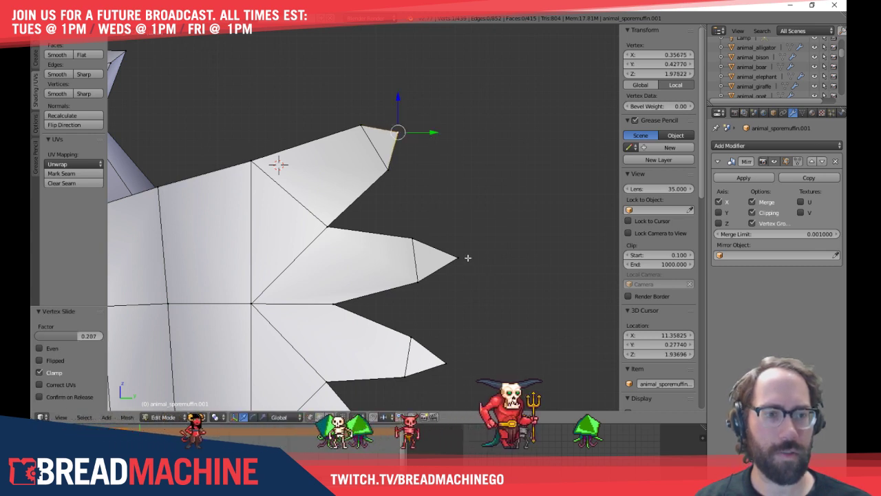
# Slide the tip vertices of the second and third spikes back toward their cut edges to blunt the points
pyautogui.rightClick(458, 255)
pyautogui.hotkey('shift', 'v')
pyautogui.click(454, 234)
pyautogui.press('g')
pyautogui.press('g')
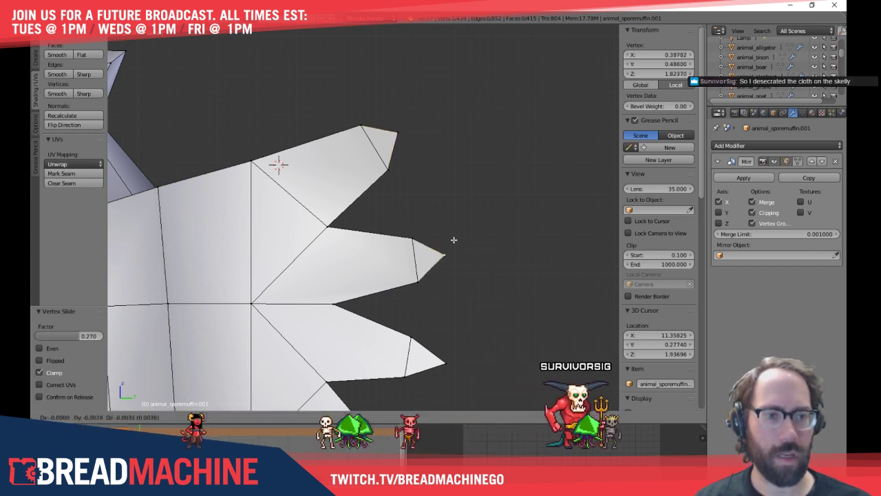
pyautogui.click(448, 244)
pyautogui.rightClick(451, 350)
pyautogui.hotkey('shift', 'v')
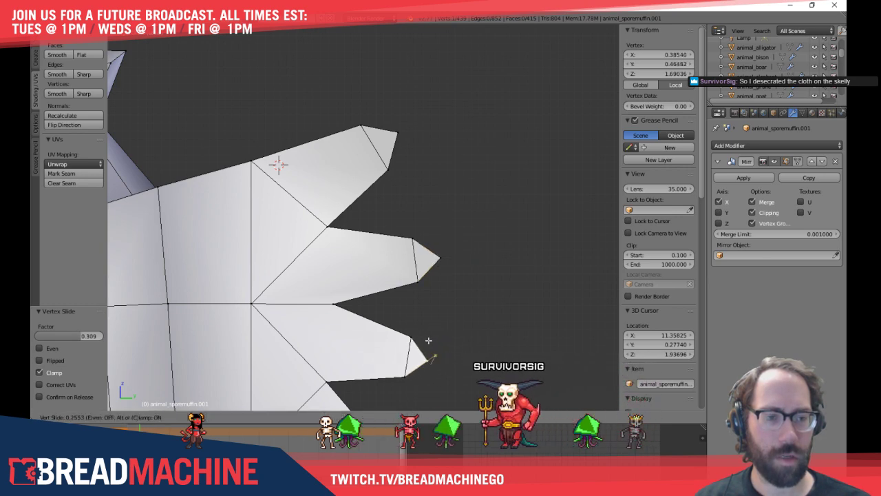
pyautogui.click(420, 352)
# Slide the lowest spike's tip vertex back toward its cut edge to shorten the point
pyautogui.press('KP_Decimal')
pyautogui.rightClick(388, 342)
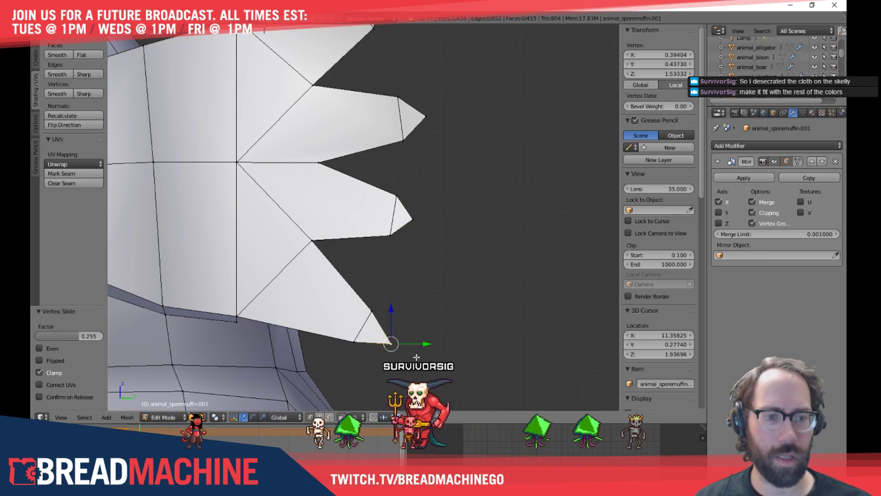
pyautogui.hotkey('shift', 'v')
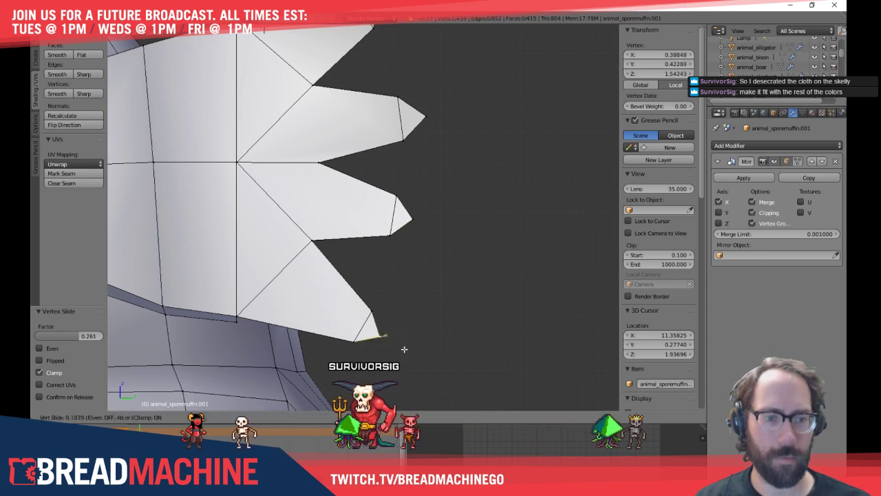
pyautogui.click(406, 348)
pyautogui.press('a')
pyautogui.moveTo(406, 349); pyautogui.dragTo(427, 245, button='middle')
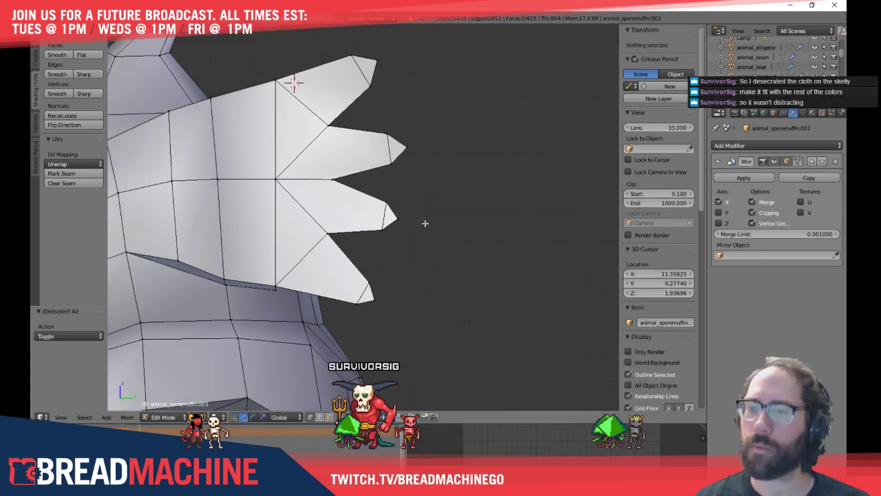
pyautogui.moveTo(359, 236)
pyautogui.keyDown('shift'); pyautogui.mouseDown(button='middle')
pyautogui.moveTo(403, 241)
pyautogui.moveTo(363, 224)
pyautogui.mouseUp(button='middle'); pyautogui.keyUp('shift')
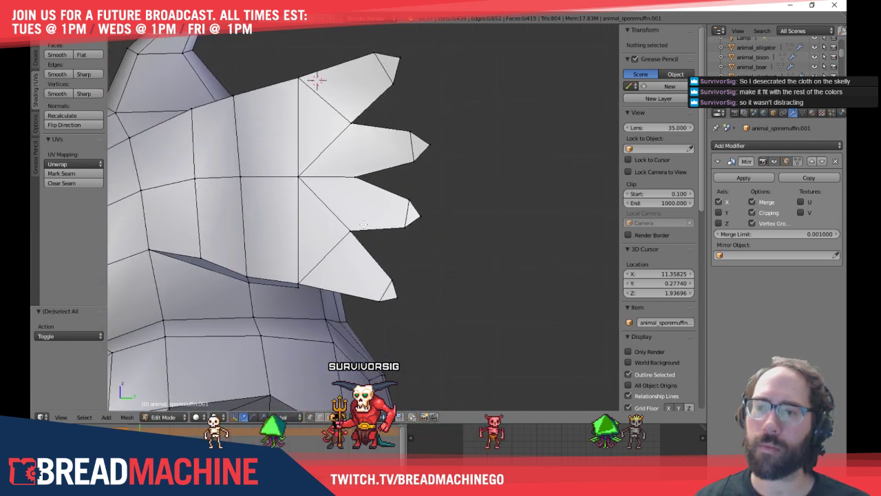
# Scale the lowest spike's cut edge by a further 1.067
pyautogui.rightClick(392, 282)
pyautogui.keyDown('shift'); pyautogui.rightClick(381, 301); pyautogui.keyUp('shift')
pyautogui.keyDown('shift'); pyautogui.moveTo(403, 310); pyautogui.dragTo(405, 299, button='middle'); pyautogui.keyUp('shift')
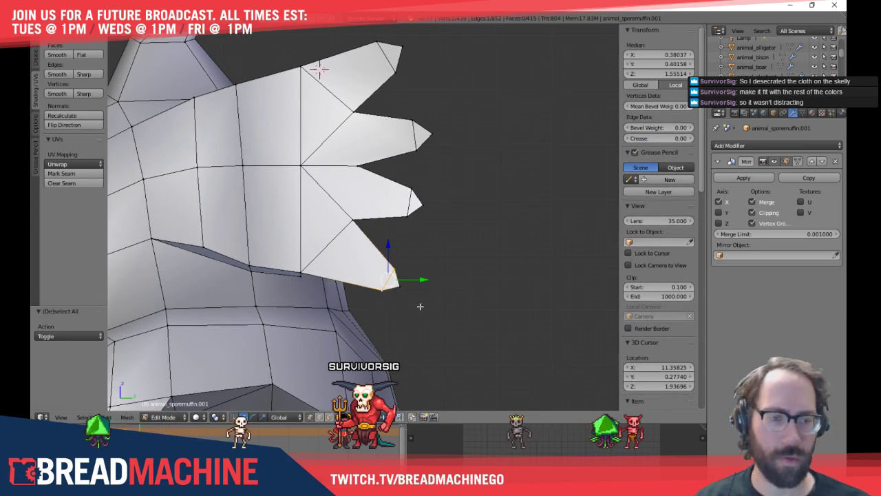
pyautogui.press('s')
pyautogui.click(424, 304)
pyautogui.rightClick(402, 288)
pyautogui.scroll(5, 407, 296)
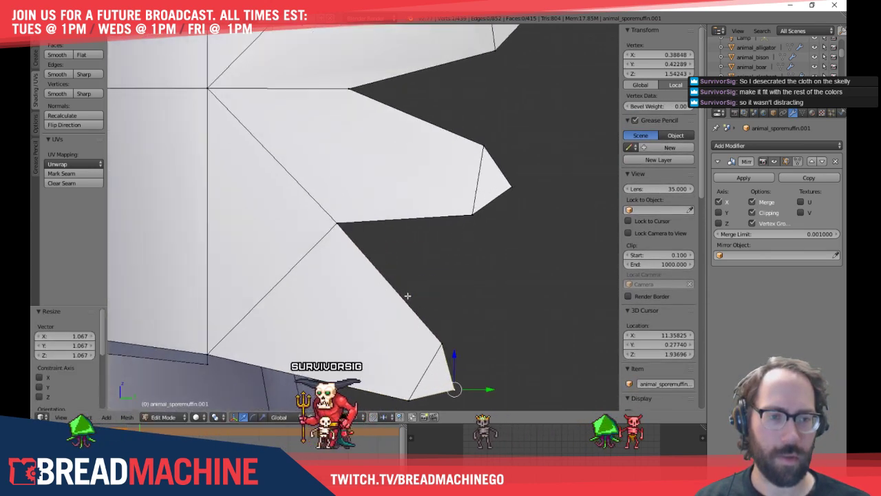
pyautogui.scroll(-3, 407, 296)
pyautogui.hotkey('shift', 'v')
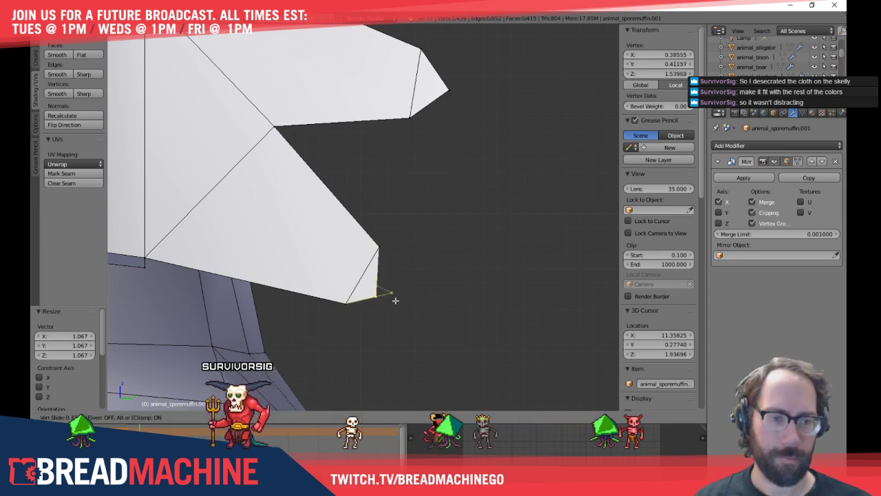
pyautogui.click(460, 291)
pyautogui.press('a')
# Examine the reshaped ear spikes against the whole creature in Object Mode, from behind and from the side
pyautogui.moveTo(472, 319); pyautogui.dragTo(413, 274, button='middle')
pyautogui.scroll(-4, 432, 217)
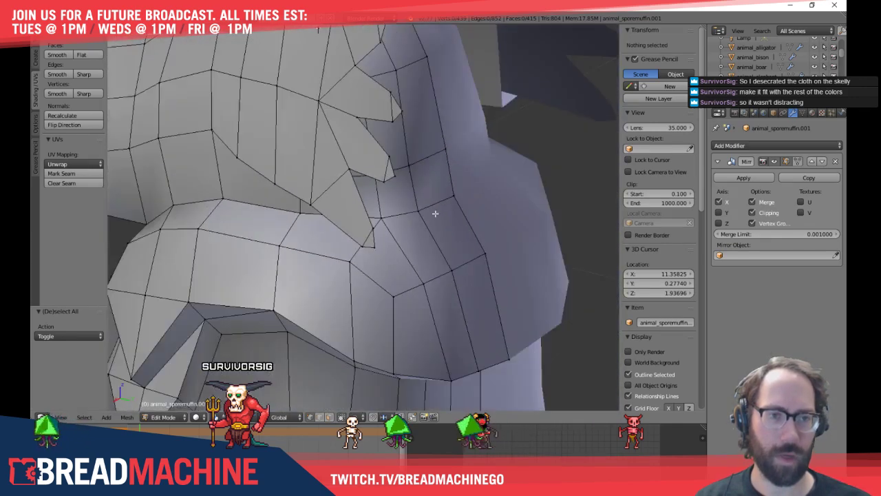
pyautogui.moveTo(435, 213); pyautogui.dragTo(407, 216, button='middle')
pyautogui.press('Tab')
pyautogui.scroll(-5, 444, 208)
pyautogui.moveTo(332, 249); pyautogui.dragTo(343, 217, button='middle')
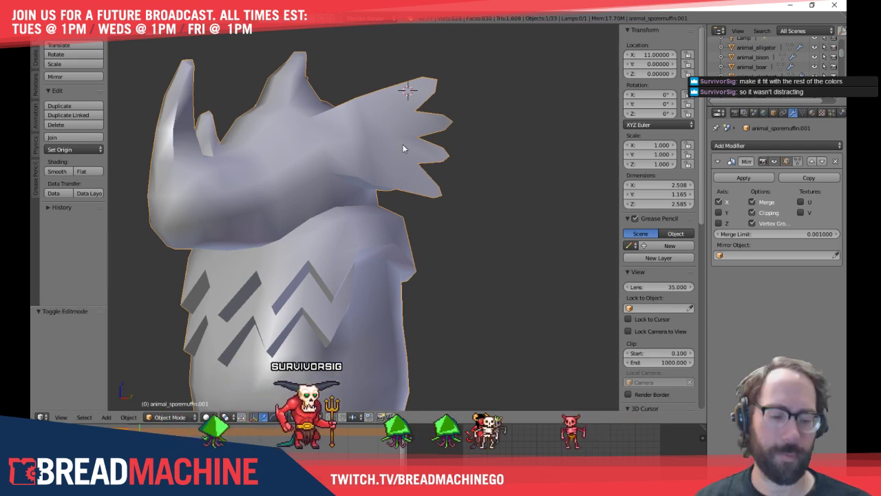
pyautogui.press('Tab')
pyautogui.scroll(8, 422, 136)
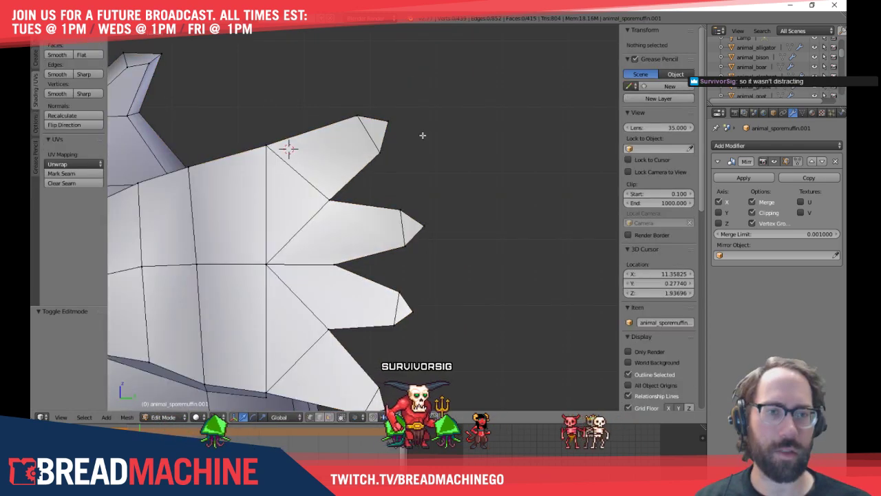
# In top view, move the tip vertices of the highest and second spikes slightly outward to extend the points
pyautogui.press('KP_1')
pyautogui.scroll(-5, 401, 205)
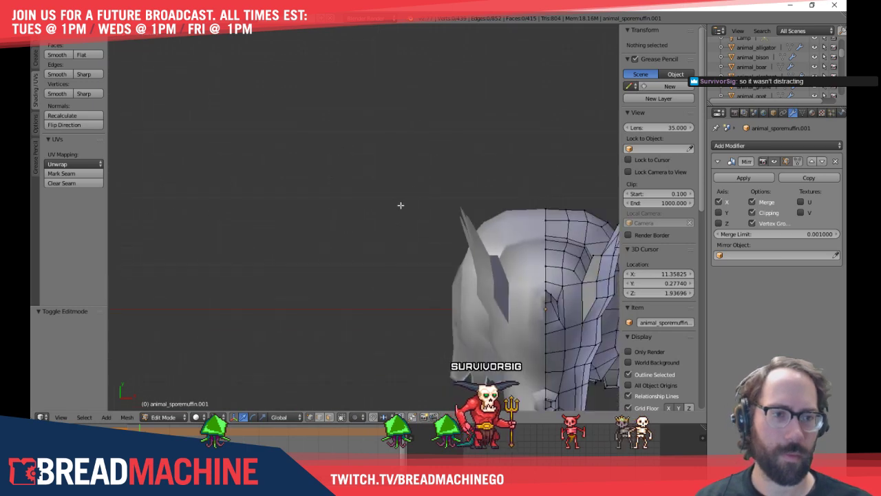
pyautogui.keyDown('shift'); pyautogui.moveTo(613, 228); pyautogui.dragTo(275, 254, button='middle'); pyautogui.keyUp('shift')
pyautogui.press('KP_7')
pyautogui.rightClick(247, 234)
pyautogui.press('g')
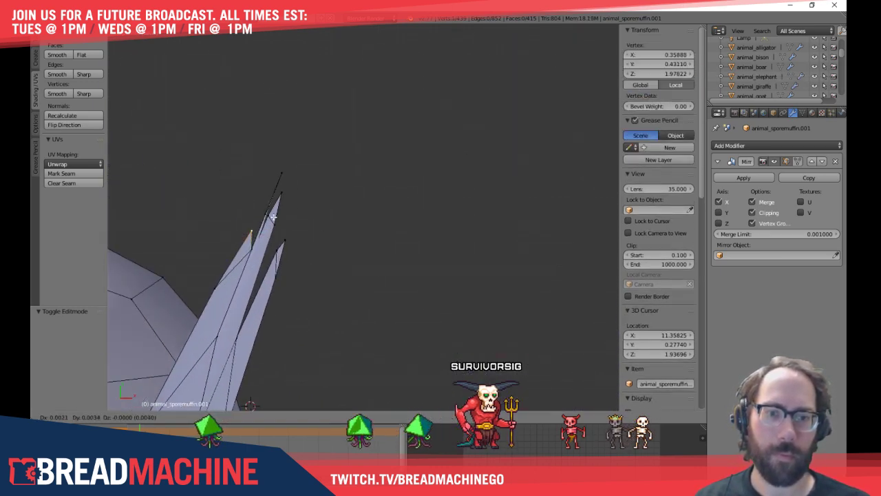
pyautogui.click(253, 219)
pyautogui.rightClick(283, 170)
pyautogui.press('g')
pyautogui.click(291, 144)
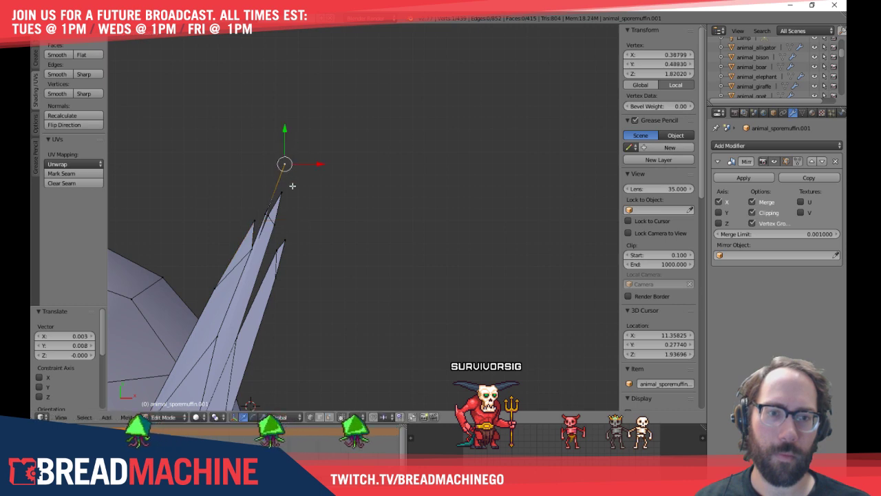
# Move the tip vertices of the third and lowest spikes slightly outward in top view and check the silhouette from the side
pyautogui.rightClick(289, 188)
pyautogui.press('g')
pyautogui.click(295, 179)
pyautogui.press('g')
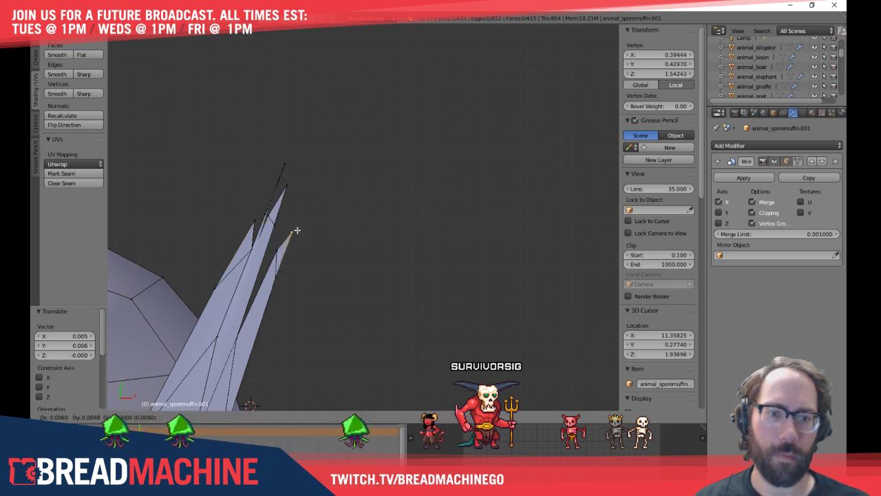
pyautogui.click(296, 232)
pyautogui.press('KP_3')
pyautogui.scroll(-4, 287, 221)
pyautogui.press('Tab')
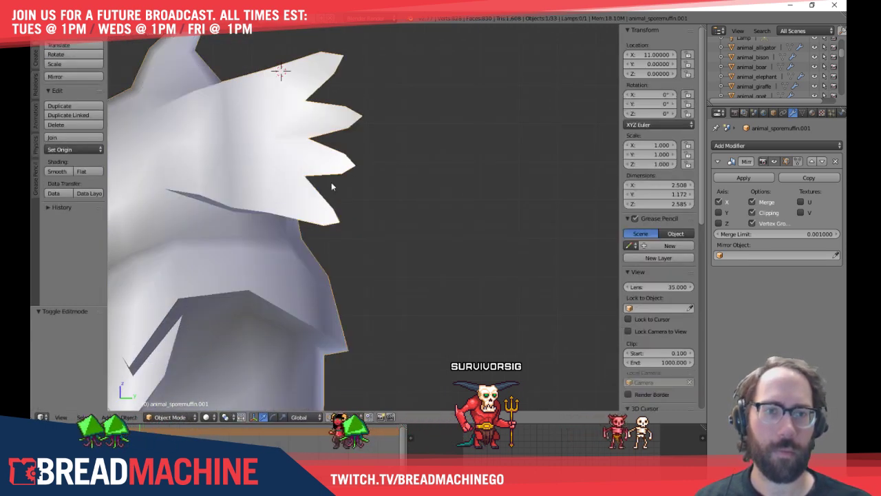
# Duplicate all the faces of the ear's four rear spikes and offset the copy about 0.036 inward along X
pyautogui.moveTo(331, 181); pyautogui.dragTo(284, 222, button='middle')
pyautogui.press('Tab')
pyautogui.hotkey('ctrl', 'Tab')
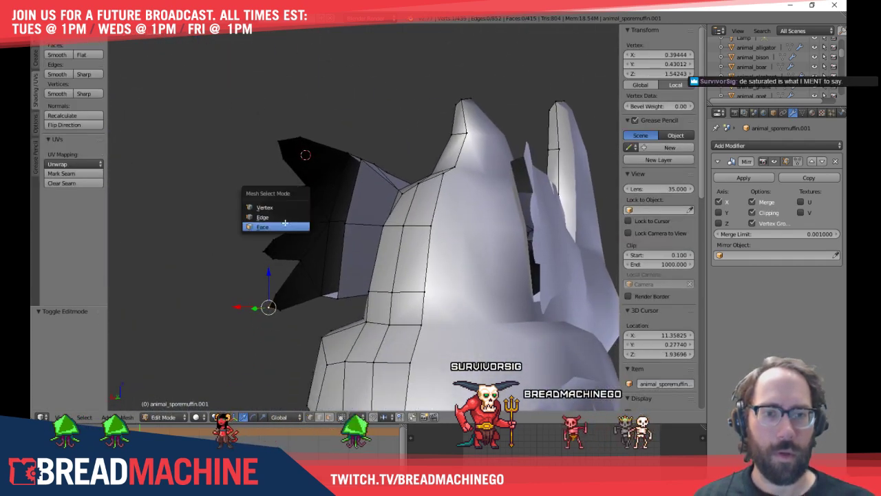
pyautogui.click(282, 223)
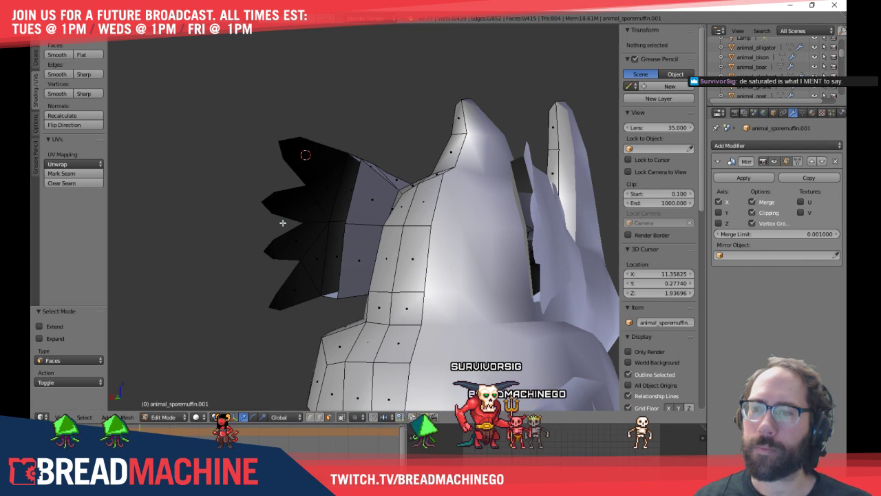
pyautogui.moveTo(282, 222); pyautogui.dragTo(332, 194, button='middle')
pyautogui.rightClick(334, 192)
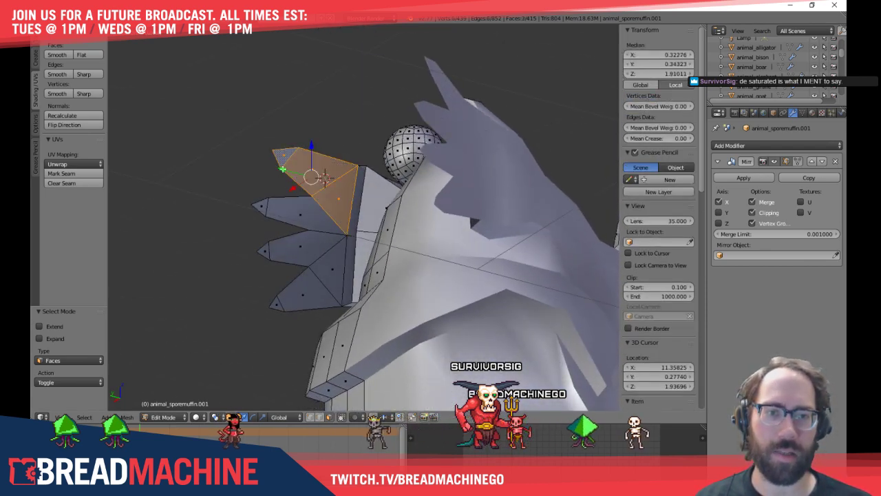
pyautogui.keyDown('shift'); pyautogui.rightClick(263, 205); pyautogui.keyUp('shift')
pyautogui.keyDown('shift'); pyautogui.rightClick(300, 214); pyautogui.keyUp('shift')
pyautogui.keyDown('shift'); pyautogui.rightClick(266, 251); pyautogui.keyUp('shift')
pyautogui.keyDown('shift'); pyautogui.rightClick(300, 248); pyautogui.keyUp('shift')
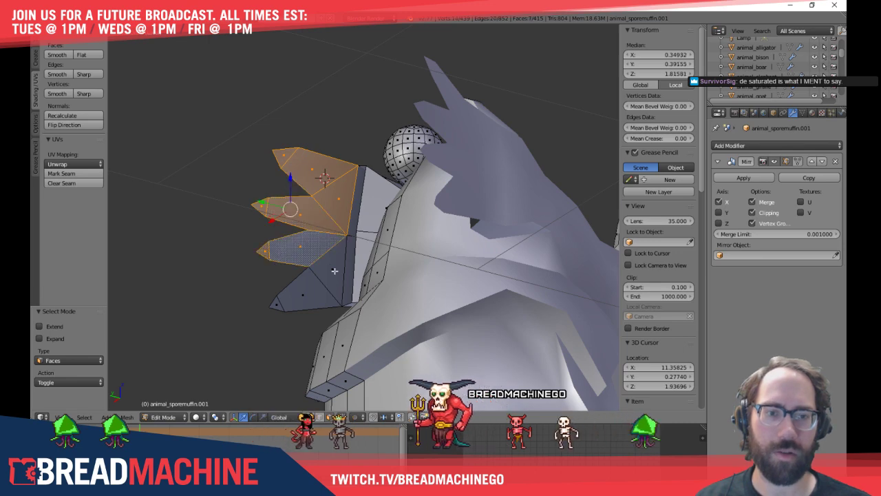
pyautogui.keyDown('shift'); pyautogui.rightClick(333, 270); pyautogui.keyUp('shift')
pyautogui.keyDown('shift'); pyautogui.rightClick(296, 302); pyautogui.keyUp('shift')
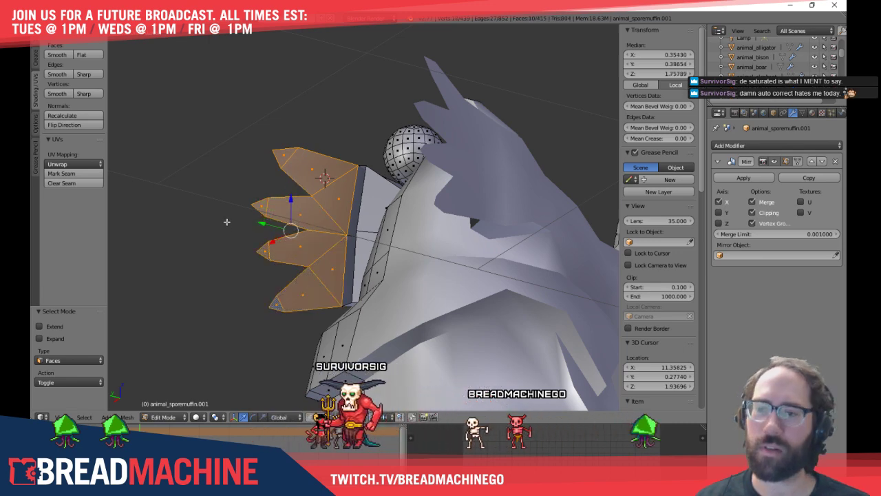
pyautogui.moveTo(226, 221); pyautogui.dragTo(326, 273, button='middle')
pyautogui.press('KP_7')
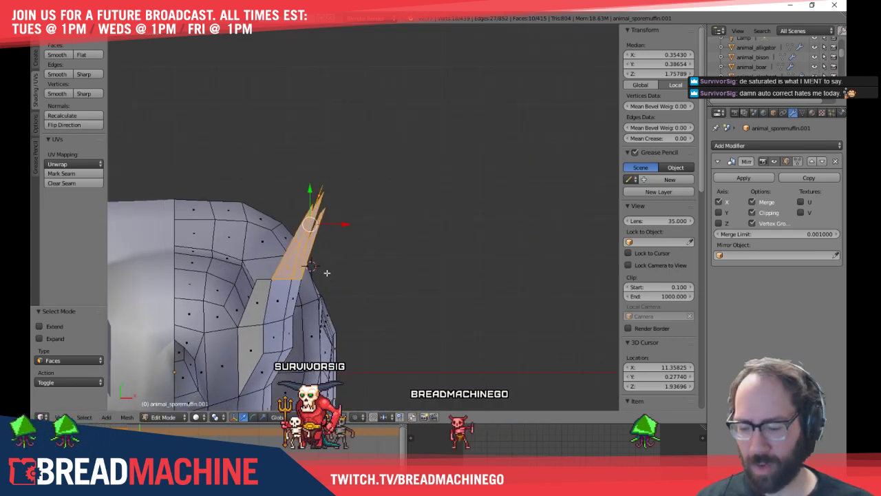
pyautogui.press('e')
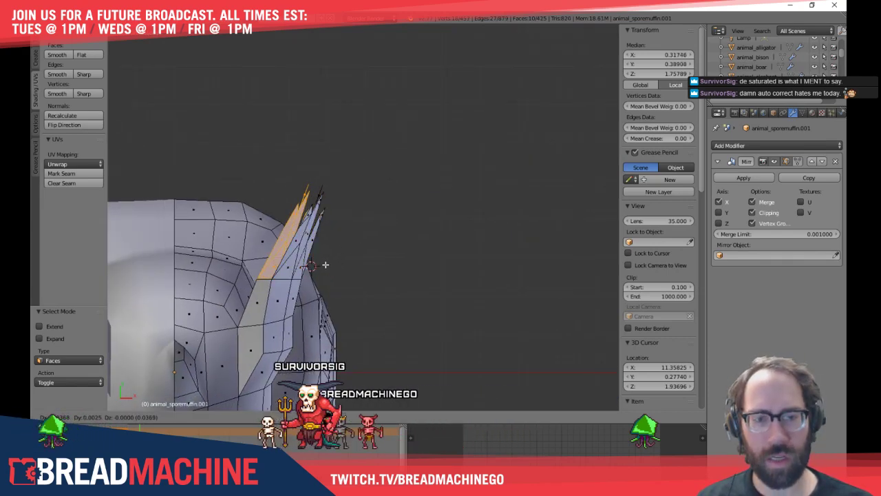
pyautogui.click(325, 265)
# Scale the duplicated spike faces to 0.984 and shift them in side view by about -0.001 in Y and -0.004 in Z
pyautogui.moveTo(346, 246); pyautogui.dragTo(322, 142, button='middle')
pyautogui.hotkey('ctrl', 'Tab')
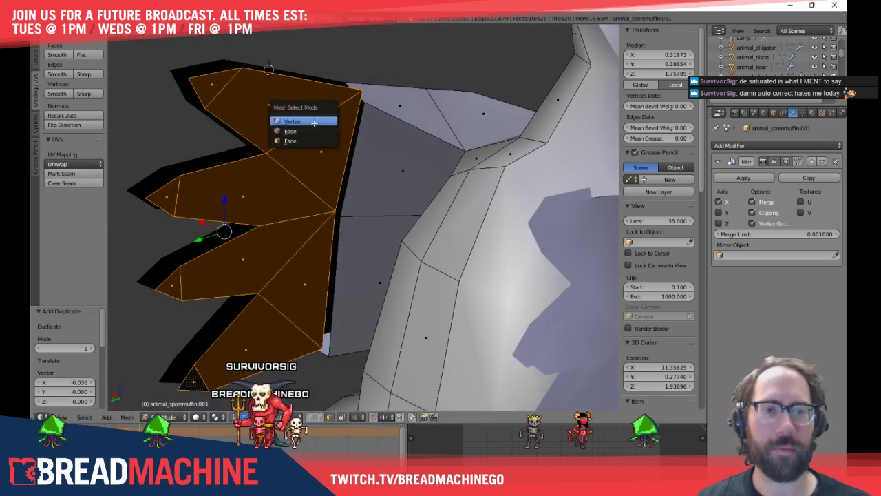
pyautogui.press('s')
pyautogui.click(389, 262)
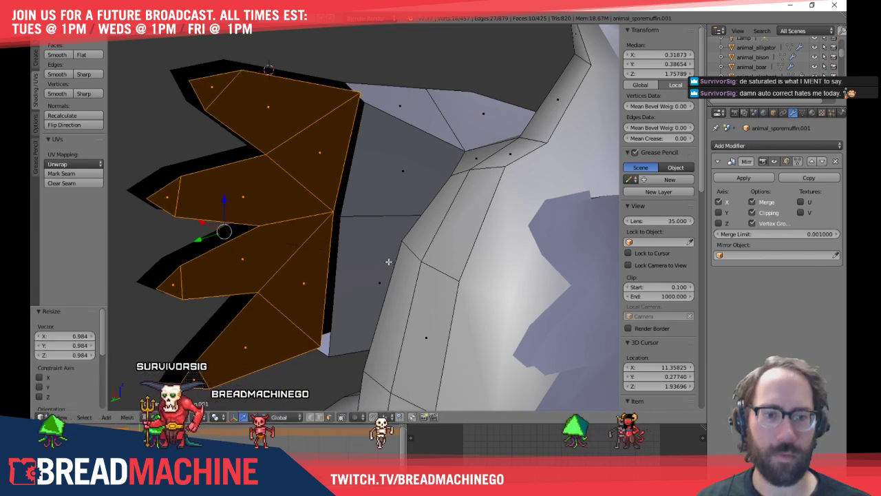
pyautogui.press('KP_3')
pyautogui.press('z')
pyautogui.keyDown('shift'); pyautogui.moveTo(313, 267); pyautogui.dragTo(413, 260, button='middle'); pyautogui.keyUp('shift')
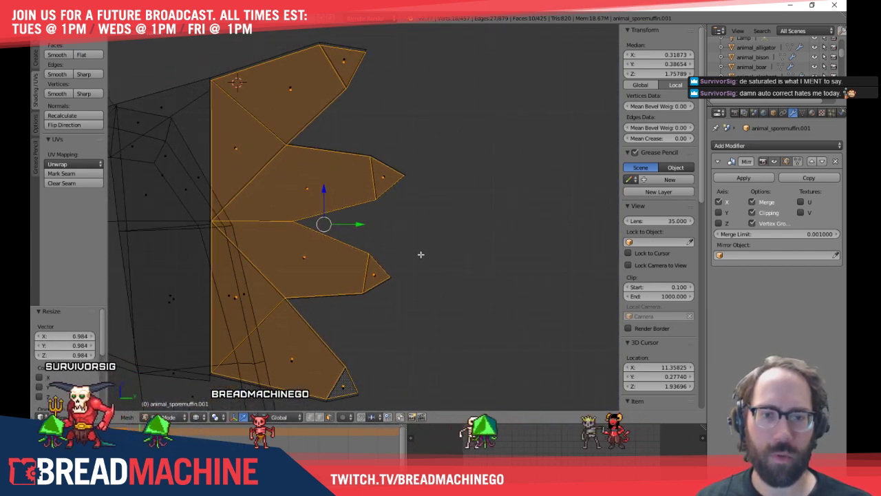
pyautogui.press('g')
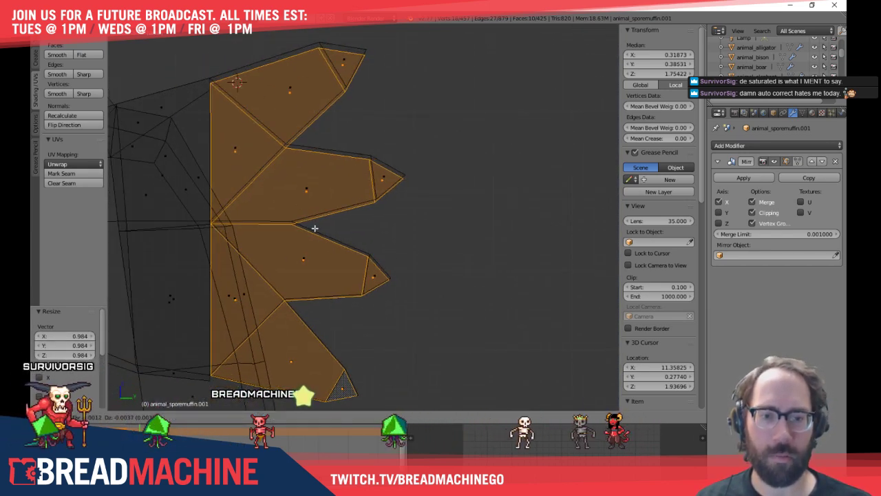
pyautogui.click(315, 227)
pyautogui.press('z')
# Merge the copy's upper inner corner vertex with the ear's matching corner vertex, using At Last
pyautogui.moveTo(422, 202); pyautogui.dragTo(367, 125, button='middle')
pyautogui.hotkey('ctrl', 'Tab')
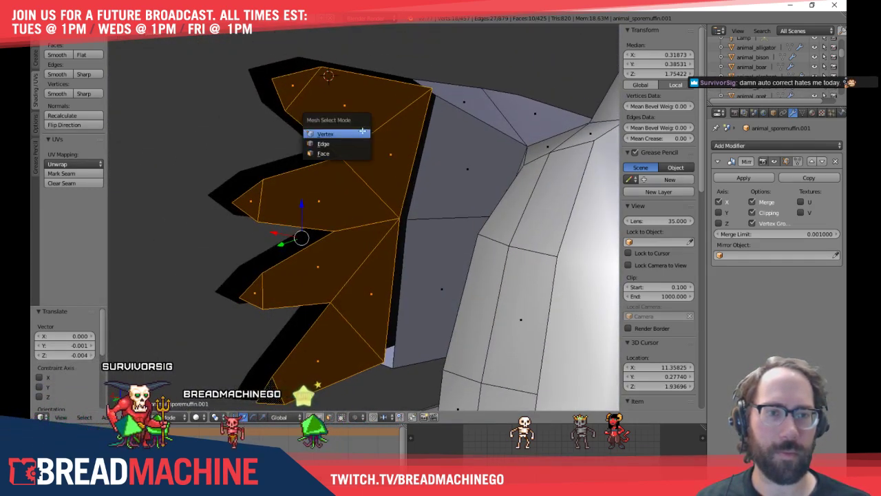
pyautogui.click(362, 133)
pyautogui.rightClick(435, 93)
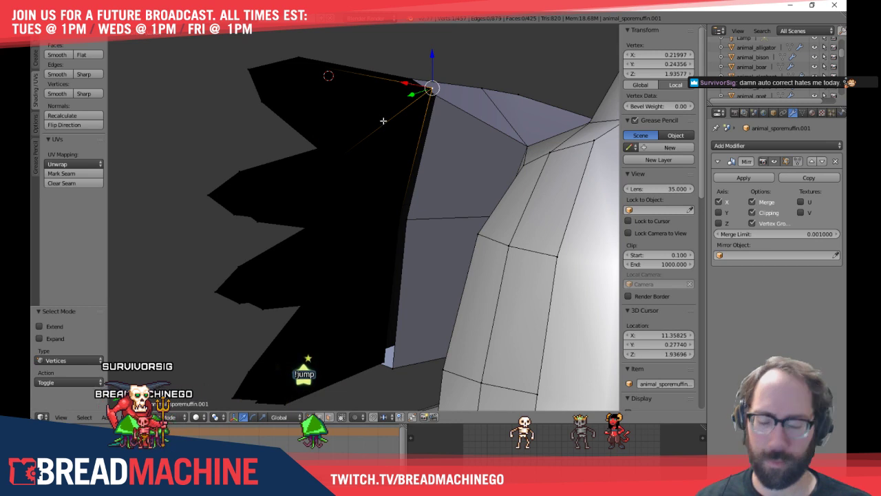
pyautogui.press('l')
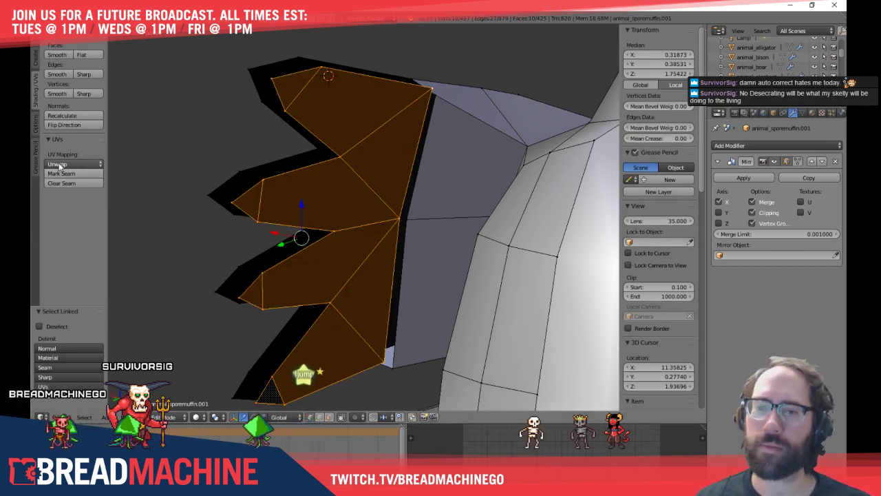
pyautogui.press('a')
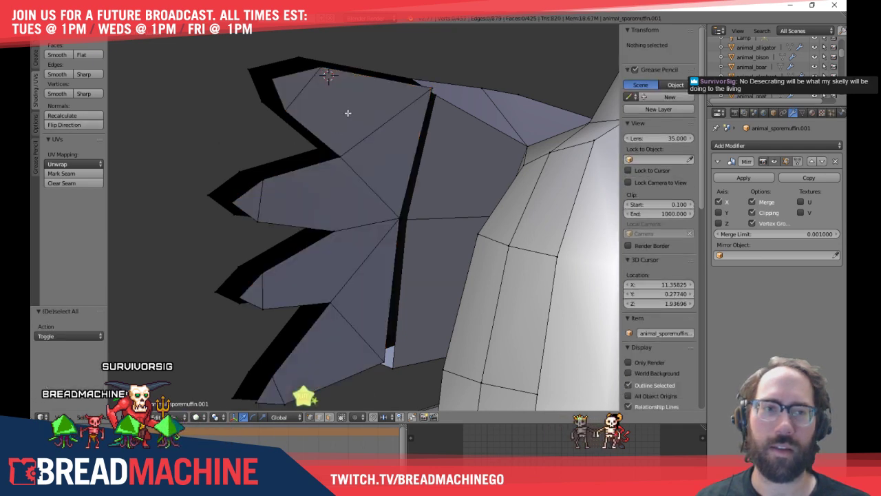
pyautogui.rightClick(432, 92)
pyautogui.hotkey('alt', 'm')
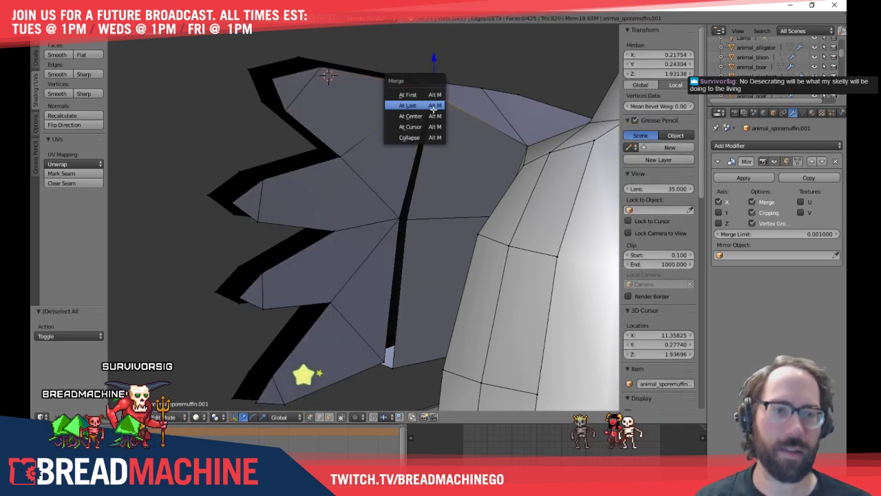
pyautogui.click(431, 105)
# Merge the middle and lower inner-edge vertices of the copy with the ear's matching vertices, using At Last
pyautogui.keyDown('shift'); pyautogui.rightClick(399, 219); pyautogui.keyUp('shift')
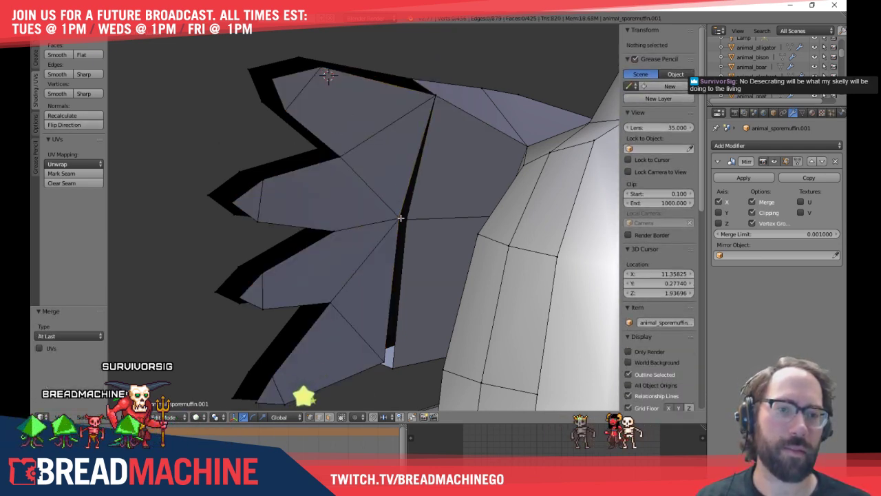
pyautogui.keyDown('shift'); pyautogui.rightClick(401, 219); pyautogui.keyUp('shift')
pyautogui.keyDown('shift'); pyautogui.rightClick(409, 218); pyautogui.keyUp('shift')
pyautogui.hotkey('alt', 'm')
pyautogui.click(406, 216)
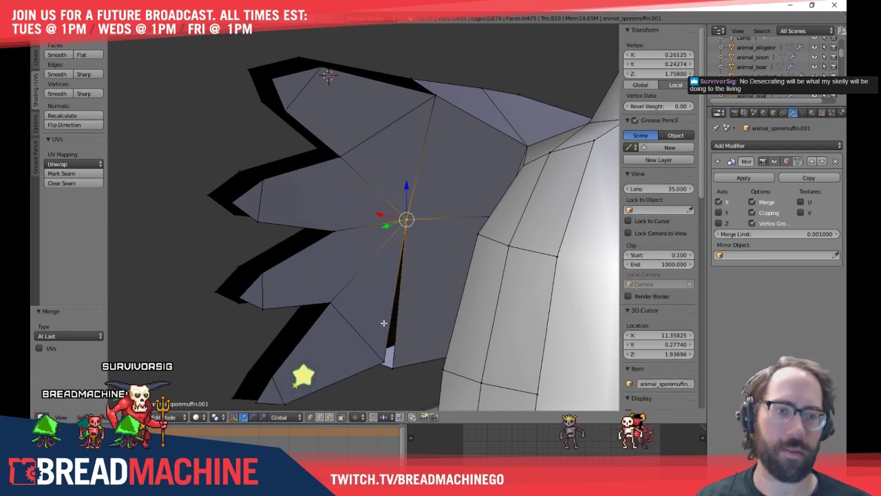
pyautogui.moveTo(405, 218); pyautogui.dragTo(346, 264, button='middle')
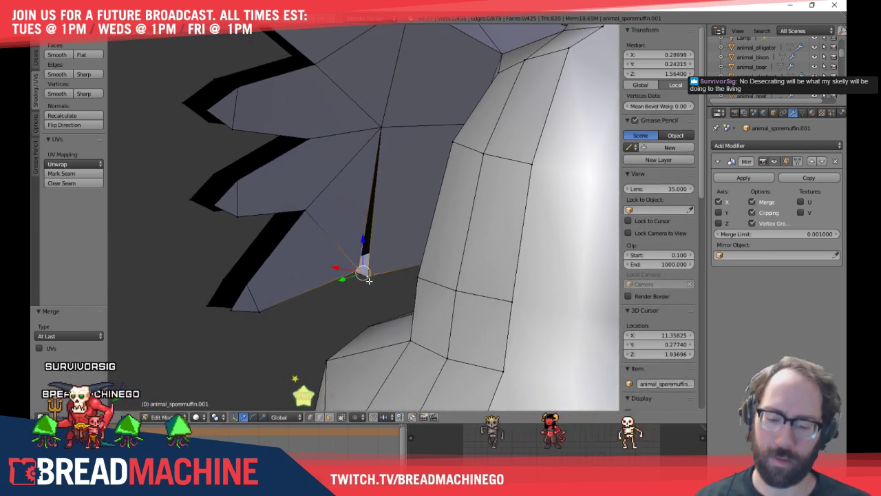
pyautogui.hotkey('alt', 'm')
pyautogui.click(341, 277)
# In edge select mode, fill the gap between the two layers around the lowest spike's underside, tip and upper side with faces
pyautogui.hotkey('ctrl', 'Tab')
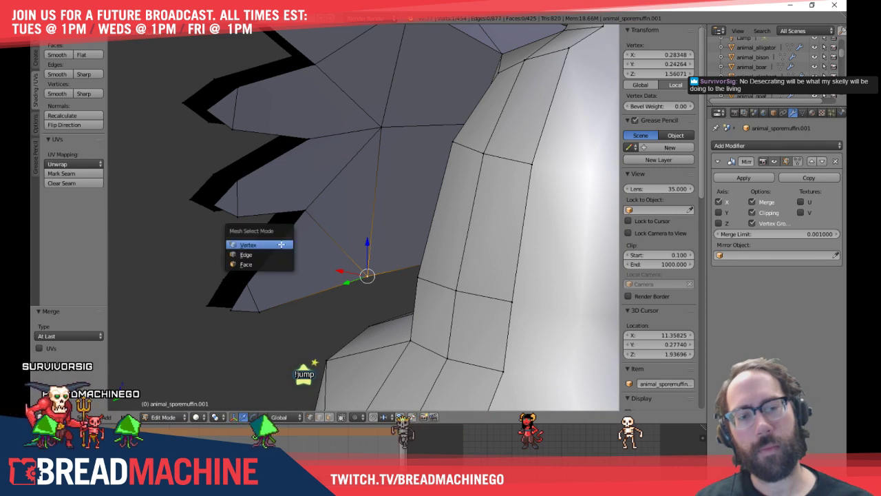
pyautogui.click(260, 254)
pyautogui.moveTo(260, 254); pyautogui.dragTo(291, 222, button='middle')
pyautogui.rightClick(283, 252)
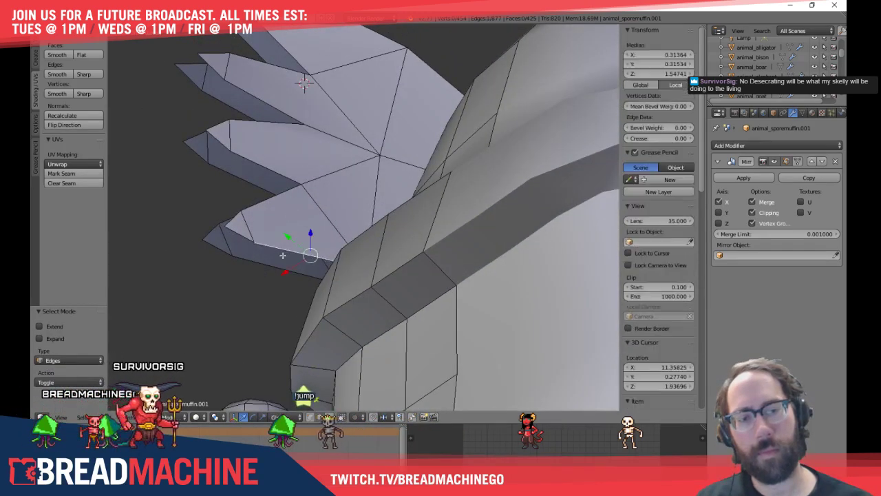
pyautogui.keyDown('shift'); pyautogui.rightClick(250, 259); pyautogui.keyUp('shift')
pyautogui.press('f')
pyautogui.rightClick(216, 245)
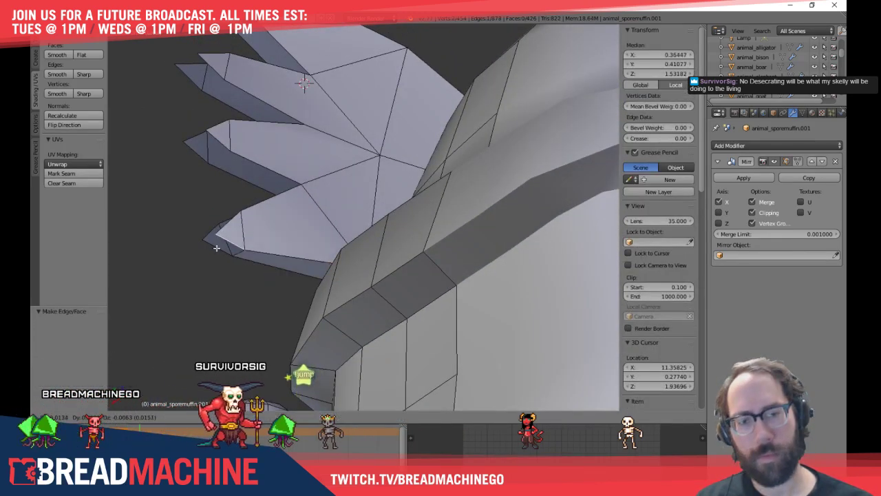
pyautogui.moveTo(228, 224); pyautogui.dragTo(244, 225, button='middle')
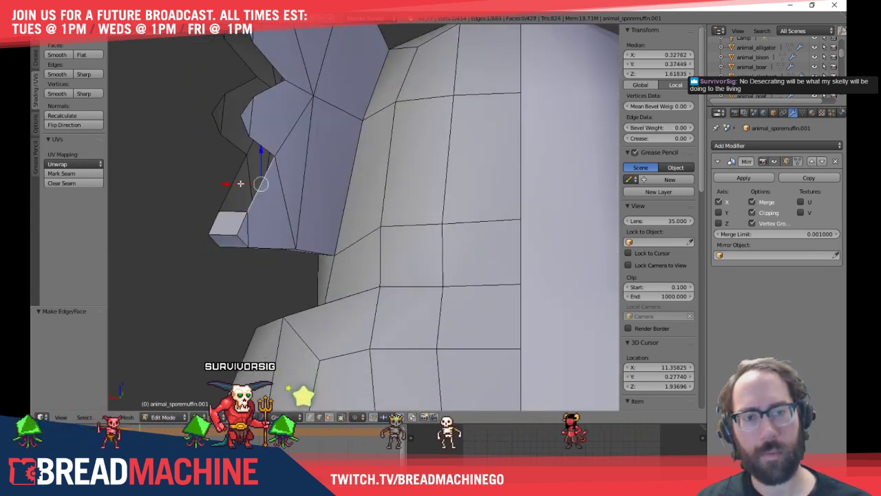
pyautogui.press('f')
pyautogui.press('a')
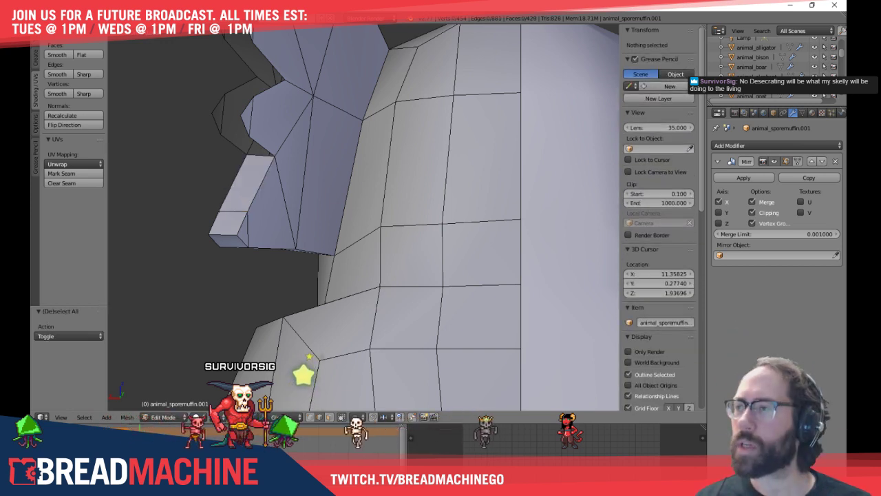
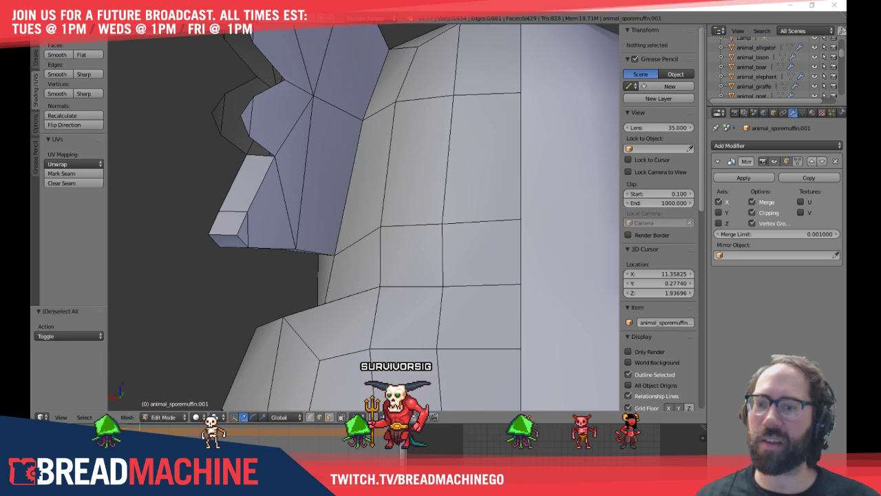
# Fill the gap along the third spike's underside and the lower edge of its tip with faces
pyautogui.click(209, 277)
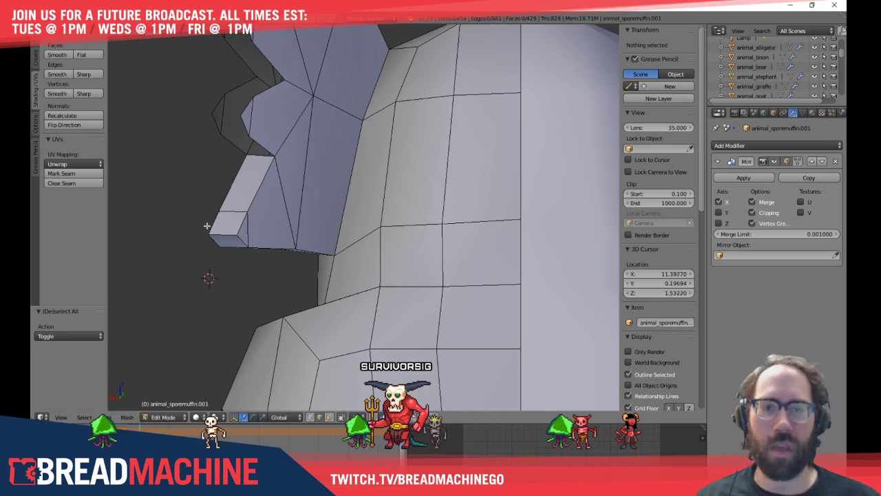
pyautogui.moveTo(206, 226); pyautogui.dragTo(237, 278, button='middle')
pyautogui.rightClick(237, 243)
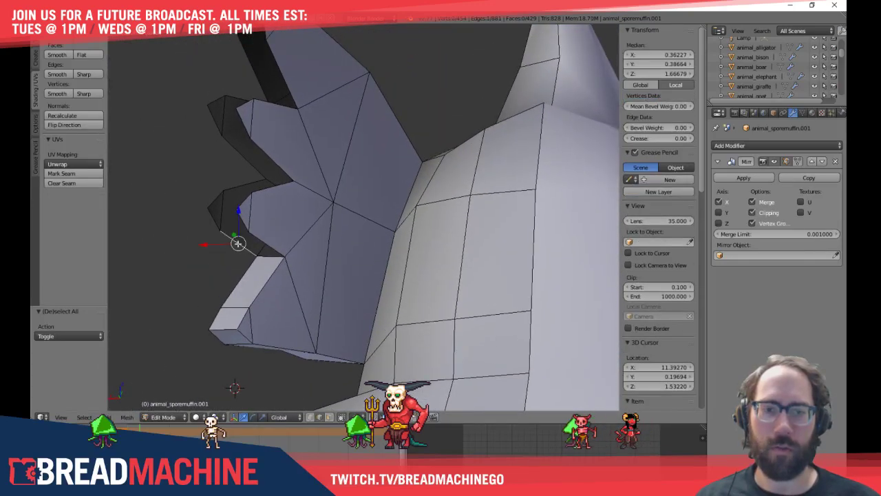
pyautogui.press('f')
pyautogui.rightClick(243, 221)
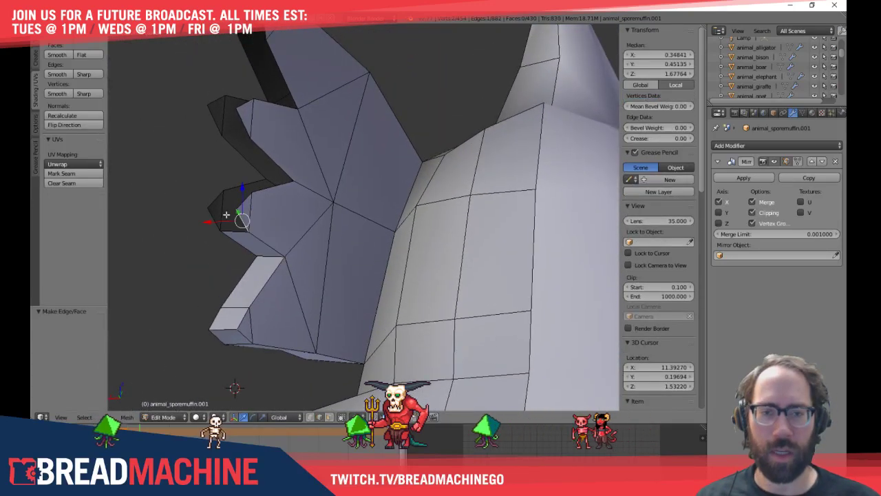
pyautogui.keyDown('shift'); pyautogui.rightClick(215, 219); pyautogui.keyUp('shift')
pyautogui.press('f')
# Close the upper edge of the third spike's tip and its upper side with faces
pyautogui.rightClick(217, 197)
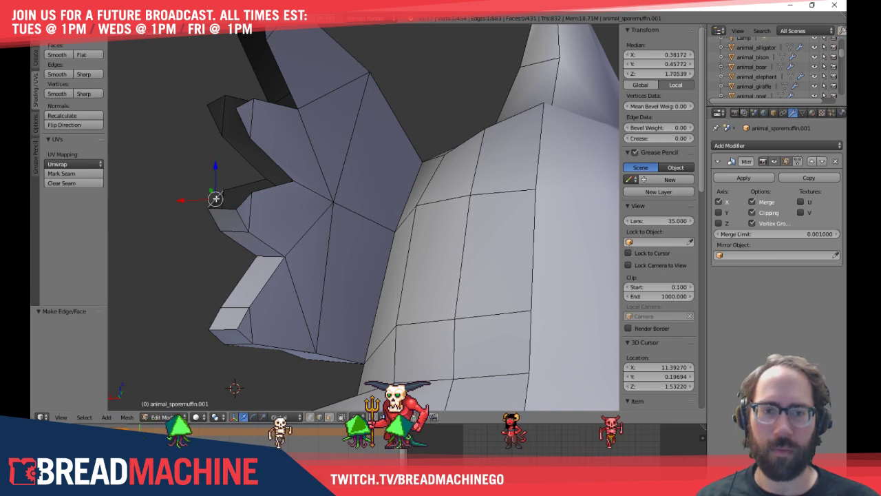
pyautogui.keyDown('shift'); pyautogui.rightClick(242, 201); pyautogui.keyUp('shift')
pyautogui.press('f')
pyautogui.moveTo(256, 198); pyautogui.dragTo(247, 191, button='middle')
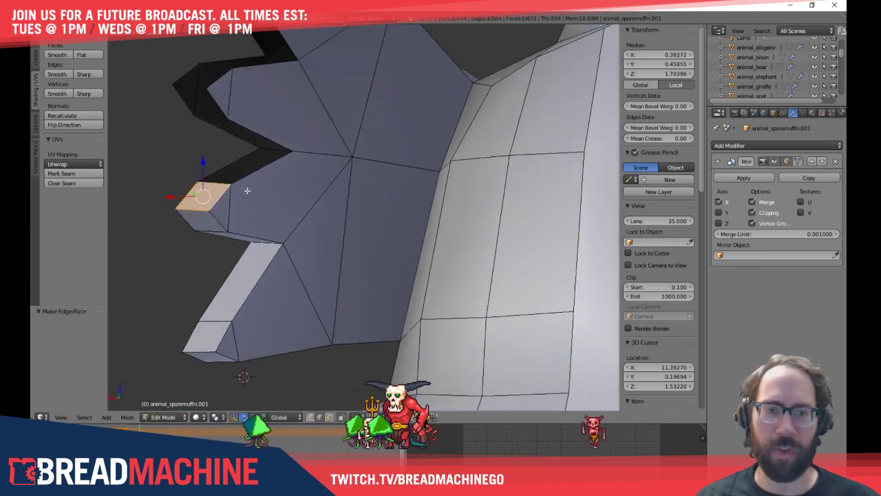
pyautogui.rightClick(240, 162)
pyautogui.press('f')
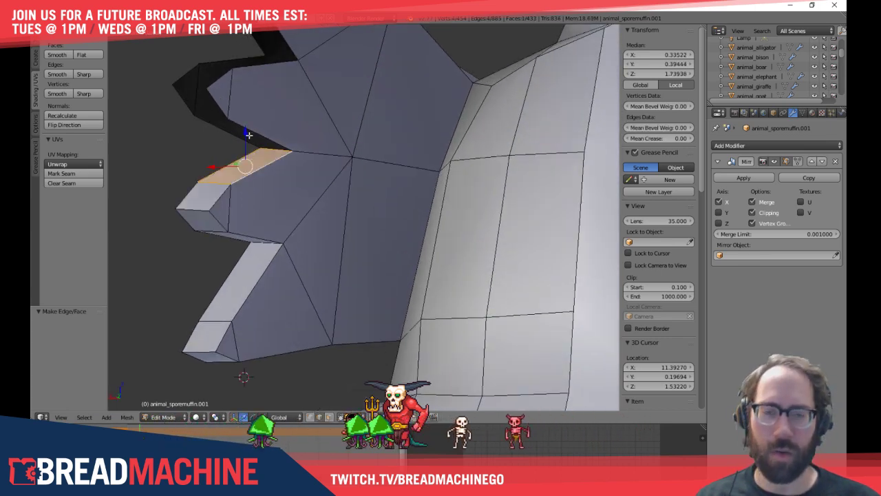
# Bridge the second spike's underside and the lower edge of its tip with faces
pyautogui.keyDown('shift'); pyautogui.moveTo(248, 134); pyautogui.dragTo(248, 177, button='middle'); pyautogui.keyUp('shift')
pyautogui.rightClick(232, 181)
pyautogui.keyDown('shift'); pyautogui.rightClick(248, 171); pyautogui.keyUp('shift')
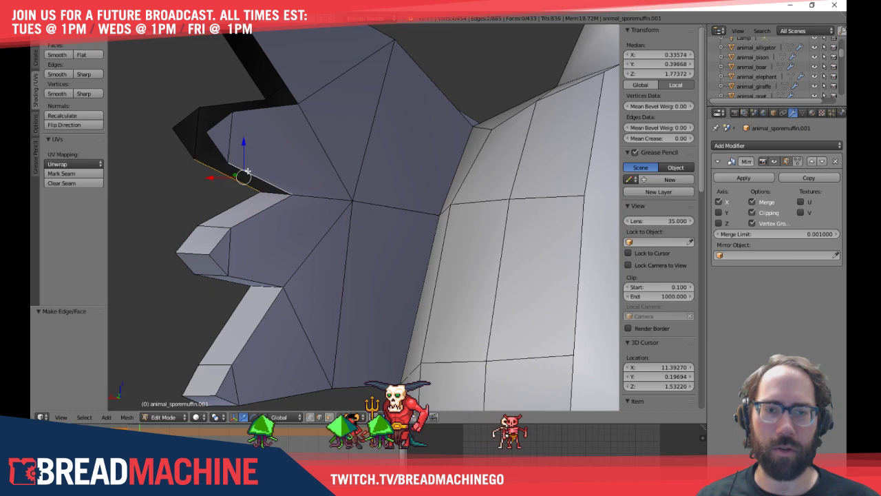
pyautogui.rightClick(214, 143)
# Fill the gap at the upper edge of the second spike's tip and along its upper side with faces
pyautogui.rightClick(183, 122)
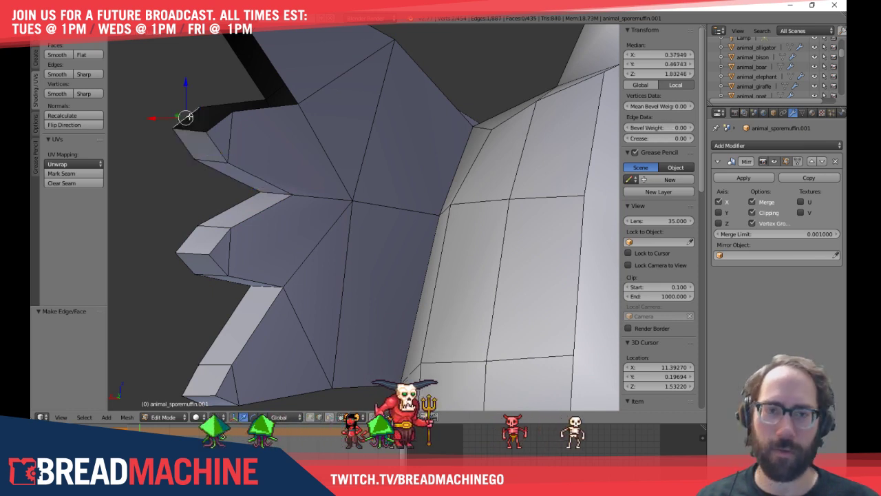
pyautogui.keyDown('shift'); pyautogui.rightClick(220, 119); pyautogui.keyUp('shift')
pyautogui.press('f')
pyautogui.moveTo(246, 104); pyautogui.dragTo(247, 128, button='middle')
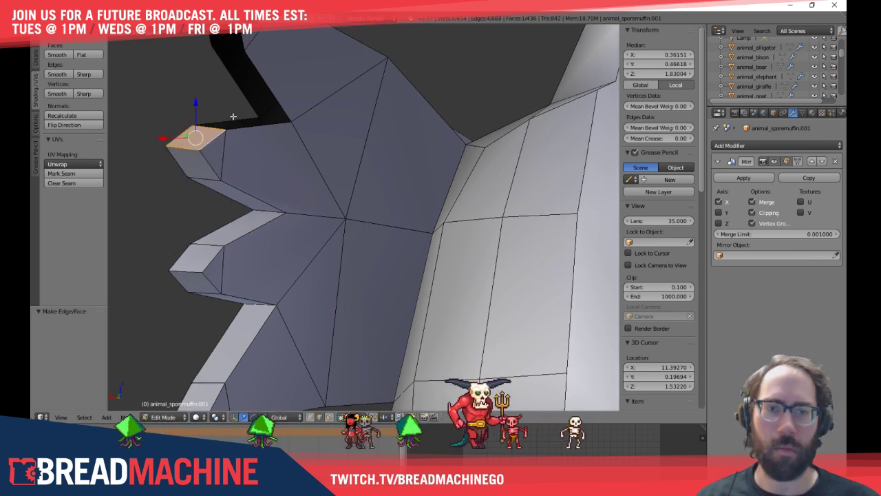
pyautogui.rightClick(248, 130)
pyautogui.press('f')
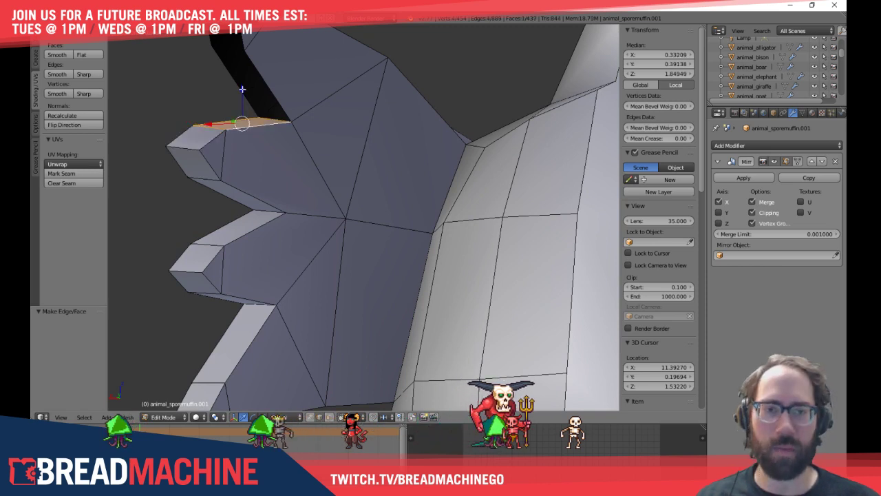
# Close the topmost ear spike's underside and the lower and upper edges of its tip with faces
pyautogui.rightClick(257, 81)
pyautogui.press('f')
pyautogui.moveTo(256, 81); pyautogui.dragTo(244, 147, button='middle')
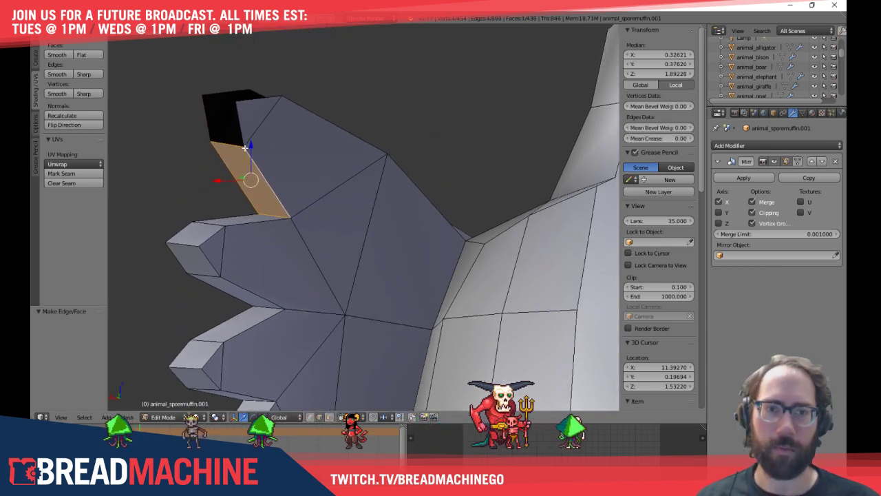
pyautogui.rightClick(210, 119)
pyautogui.keyDown('shift'); pyautogui.rightClick(237, 123); pyautogui.keyUp('shift')
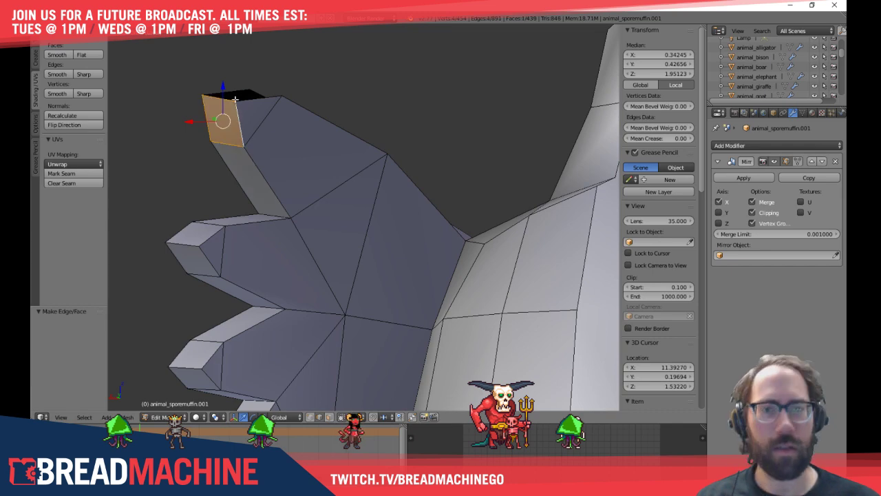
pyautogui.rightClick(240, 96)
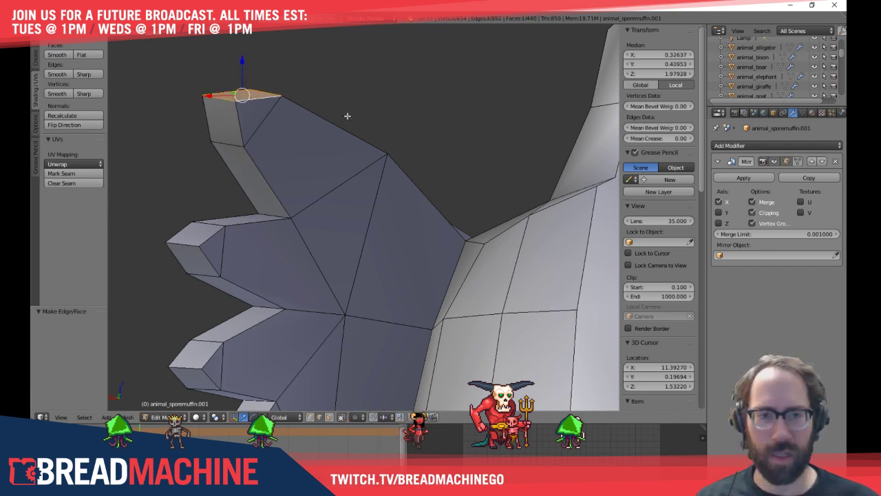
# Fill the gap along the topmost spike's upper side with a face and return to Object Mode
pyautogui.moveTo(347, 116); pyautogui.dragTo(310, 93, button='middle')
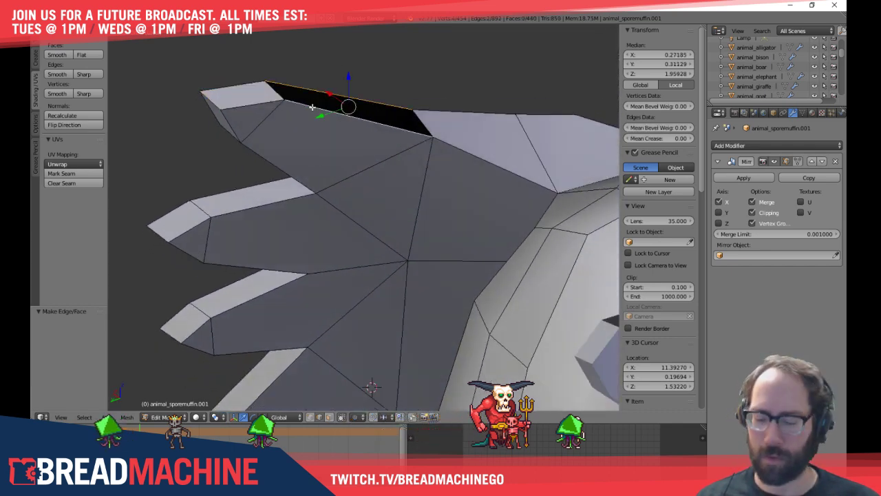
pyautogui.press('f')
pyautogui.moveTo(305, 134)
pyautogui.mouseDown(button='middle')
pyautogui.moveTo(189, 178)
pyautogui.moveTo(322, 187)
pyautogui.moveTo(287, 174)
pyautogui.moveTo(306, 135)
pyautogui.mouseUp(button='middle')
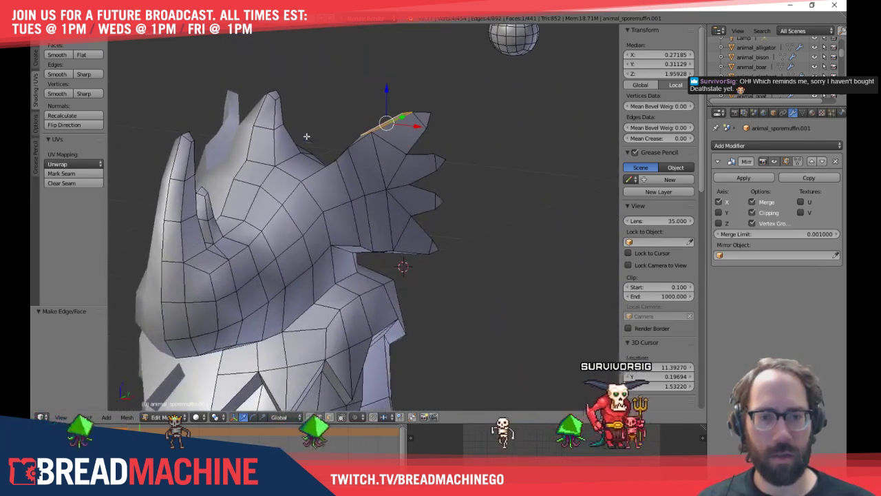
pyautogui.press('Tab')
pyautogui.scroll(-6, 348, 163)
pyautogui.keyDown('shift'); pyautogui.moveTo(420, 229); pyautogui.dragTo(394, 214, button='middle'); pyautogui.keyUp('shift')
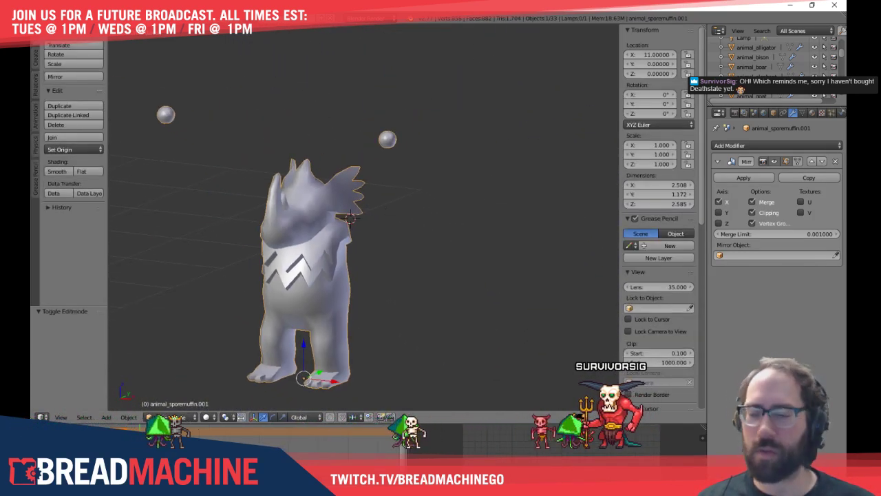
# Switch to Photoshop and examine the horned rhino creature's head, ears and body in the secret_sketch_everything_01.psd concept sketch
pyautogui.hotkey('alt', 'Tab')
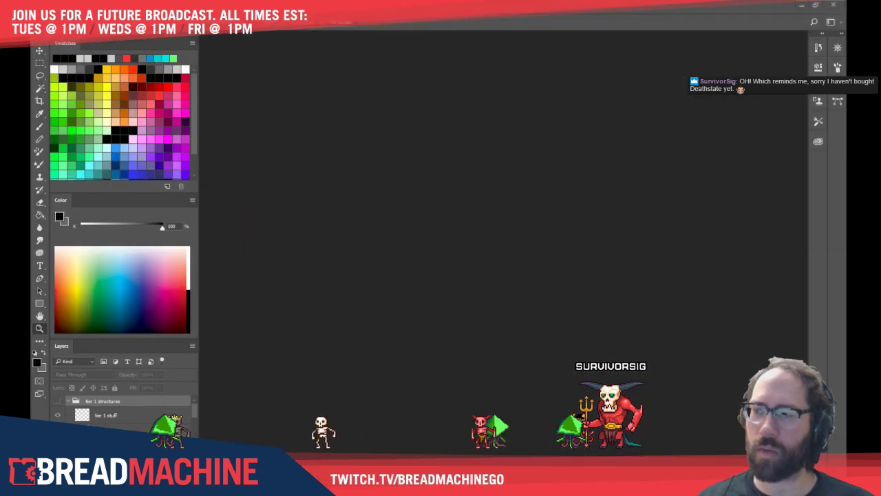
pyautogui.moveTo(41, 241)
pyautogui.mouseDown()
pyautogui.moveTo(499, 81)
pyautogui.moveTo(534, 51)
pyautogui.mouseUp()
pyautogui.moveTo(402, 181)
pyautogui.mouseDown()
pyautogui.moveTo(450, 183)
pyautogui.moveTo(491, 170)
pyautogui.moveTo(523, 182)
pyautogui.mouseUp()
pyautogui.moveTo(561, 206)
pyautogui.mouseDown()
pyautogui.moveTo(390, 198)
pyautogui.moveTo(499, 211)
pyautogui.mouseUp()
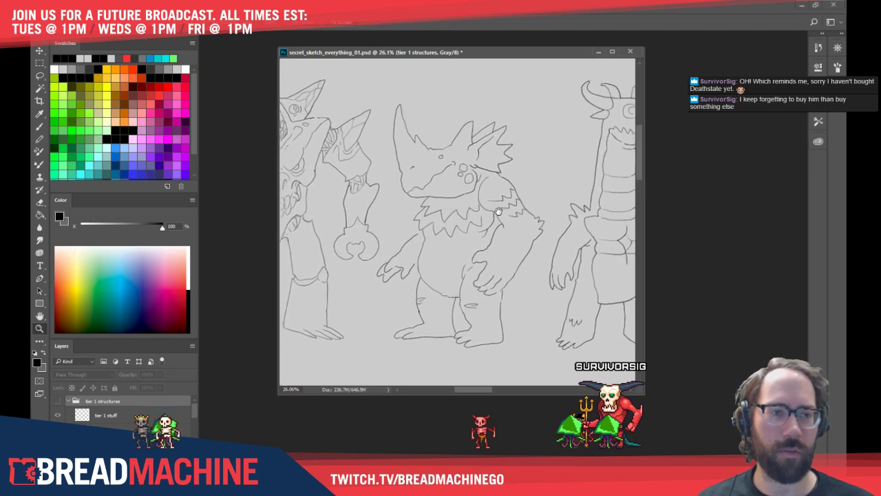
pyautogui.keyDown('ctrl'); pyautogui.hscroll(6, 498, 211); pyautogui.keyUp('ctrl')
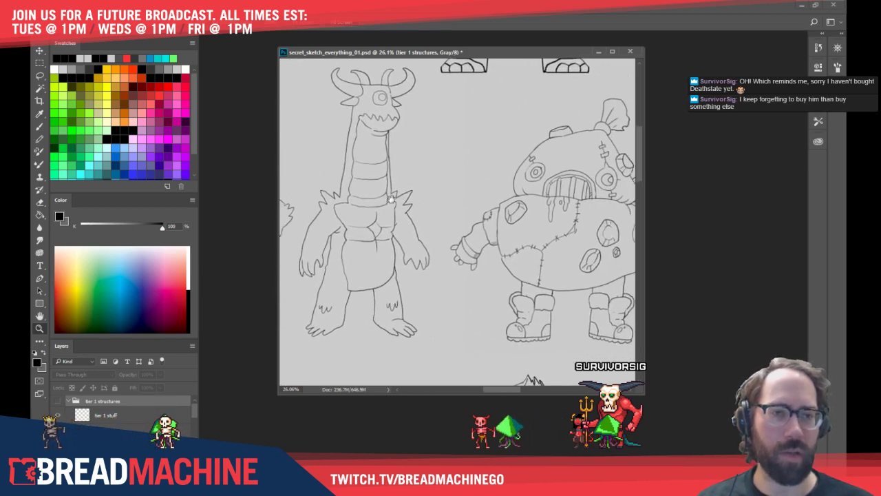
pyautogui.keyDown('ctrl'); pyautogui.hscroll(-4, 390, 199); pyautogui.keyUp('ctrl')
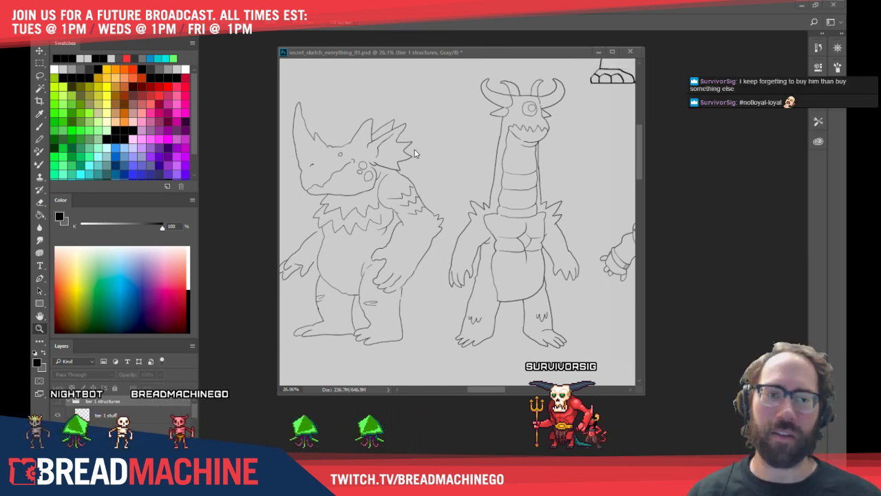
pyautogui.moveTo(397, 158); pyautogui.dragTo(406, 158)
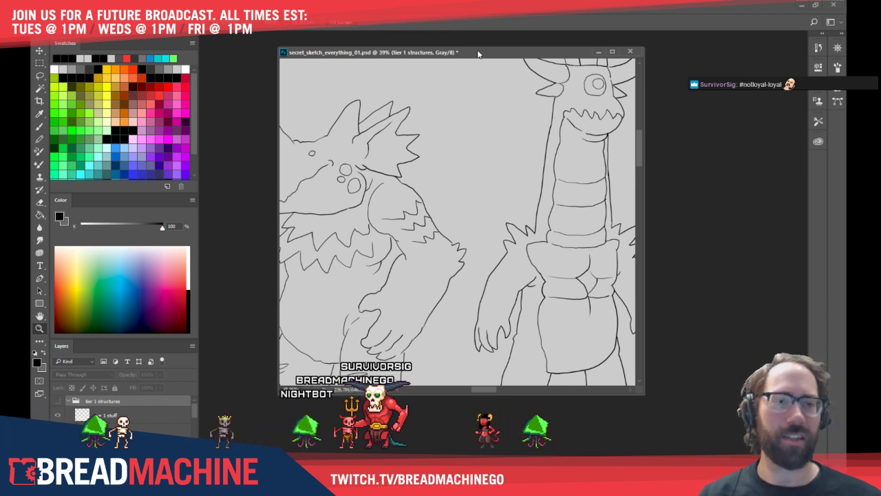
pyautogui.moveTo(346, 166); pyautogui.dragTo(479, 168)
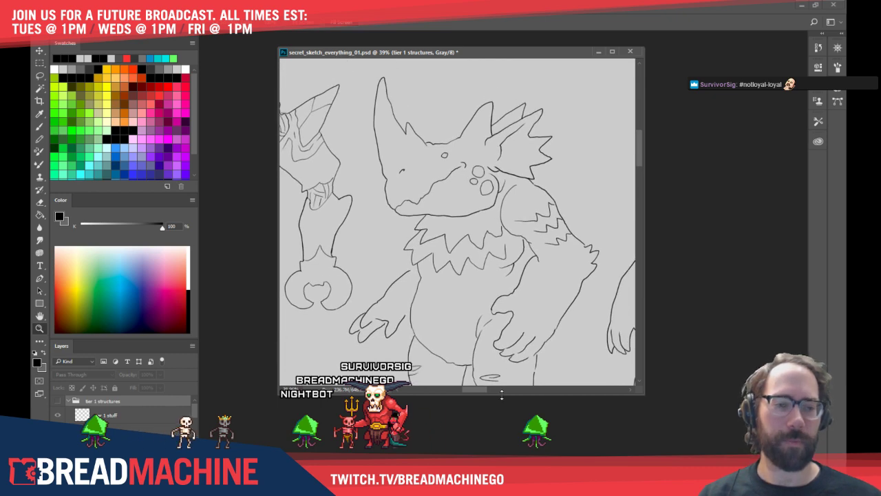
pyautogui.moveTo(501, 394); pyautogui.dragTo(501, 455)
pyautogui.moveTo(523, 56); pyautogui.dragTo(1, 82)
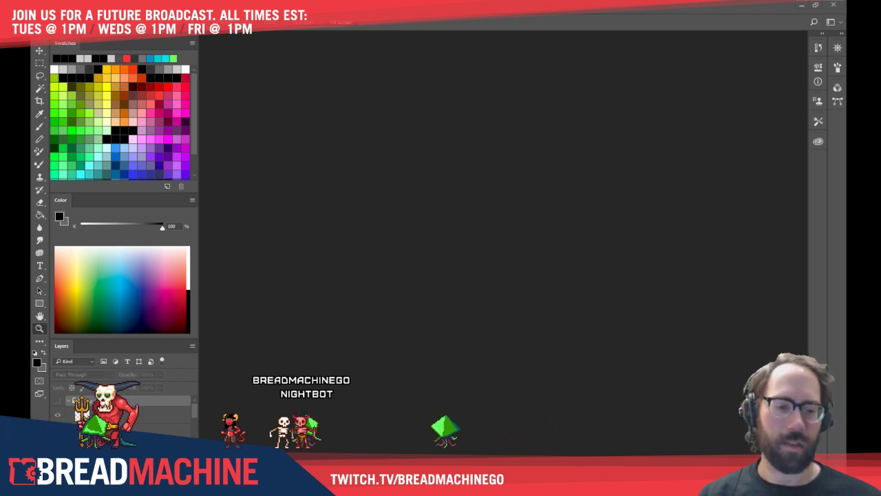
# Switch back to Blender and reopen the creature's mesh in Edit Mode with nothing selected
pyautogui.hotkey('alt', 'Tab')
pyautogui.moveTo(392, 343); pyautogui.dragTo(328, 306, button='middle')
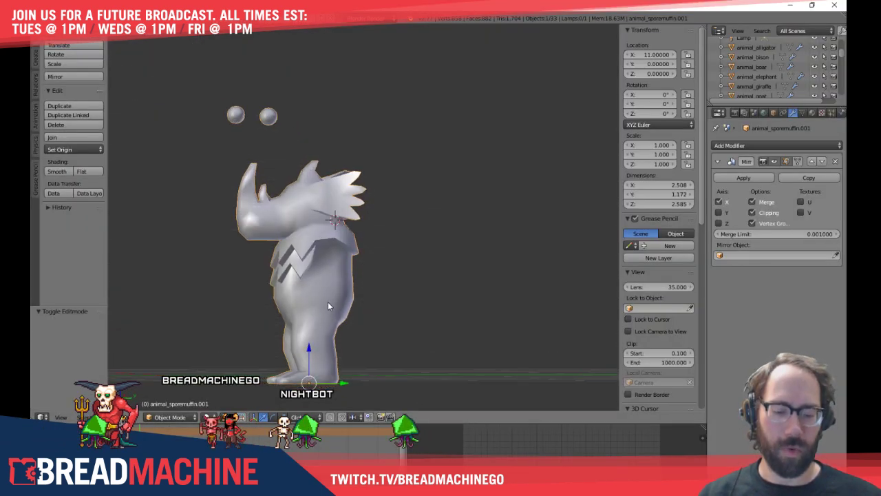
pyautogui.press('KP_3')
pyautogui.keyDown('shift'); pyautogui.moveTo(380, 286); pyautogui.dragTo(348, 270, button='middle'); pyautogui.keyUp('shift')
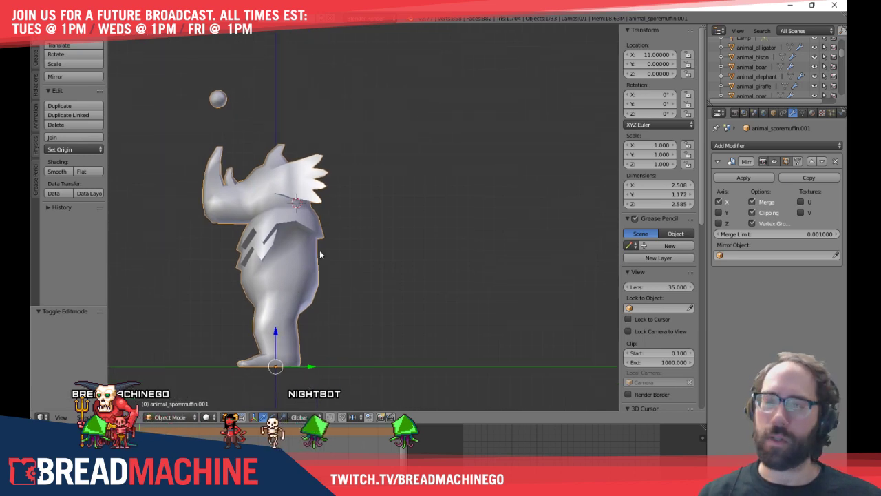
pyautogui.moveTo(219, 146); pyautogui.dragTo(294, 165, button='middle')
pyautogui.press('Tab')
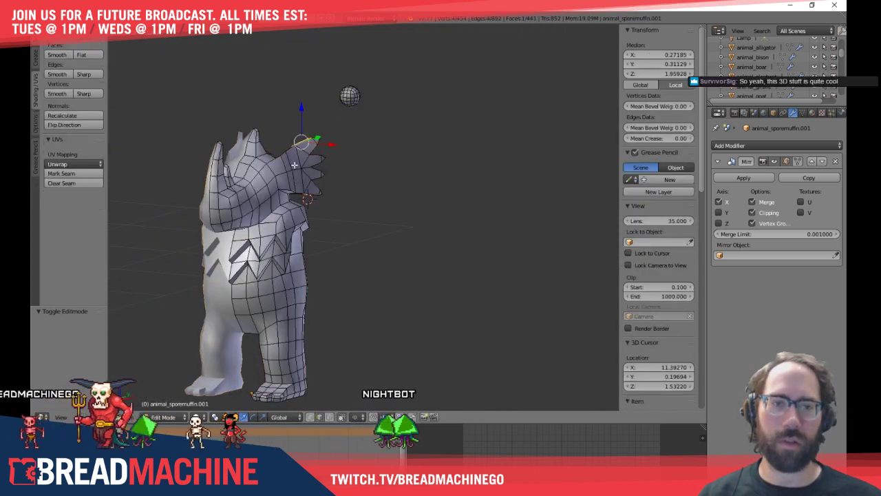
pyautogui.press('l')
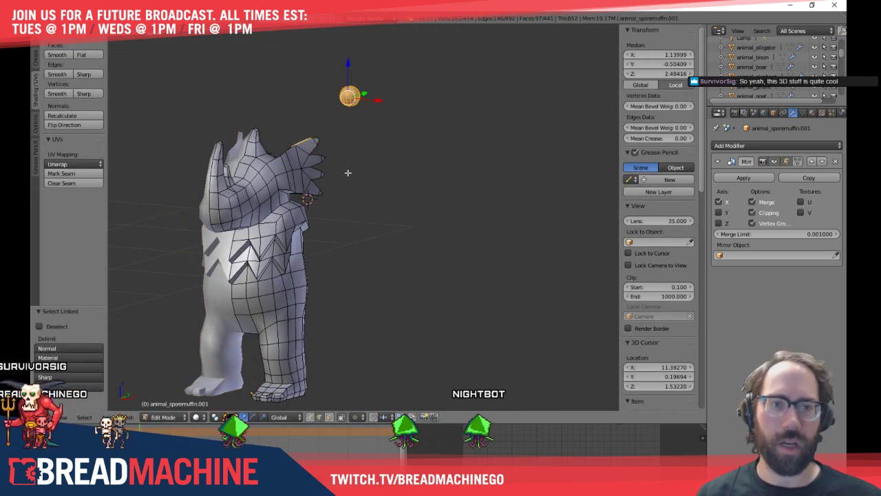
pyautogui.moveTo(350, 171); pyautogui.dragTo(379, 232, button='middle')
pyautogui.press('a')
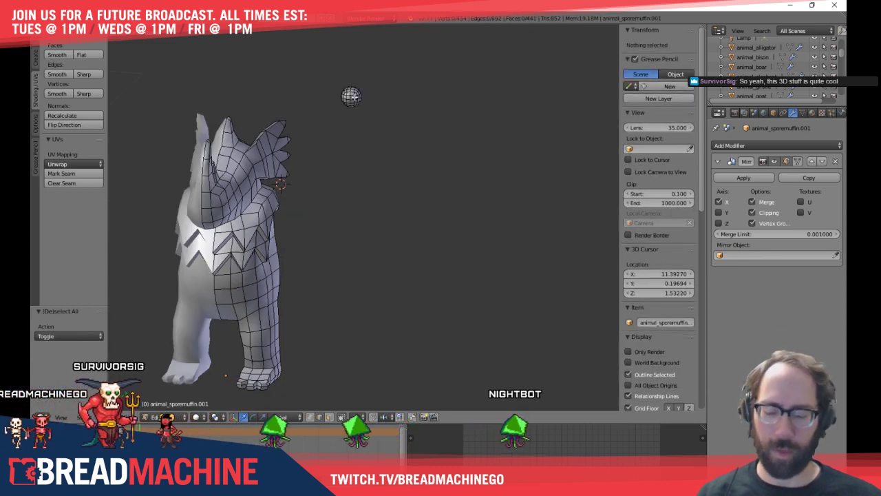
# Select the whole floating eye sphere and move it in front view onto the face, about -1.032 in X and -0.804 in Z
pyautogui.press('l')
pyautogui.press('KP_1')
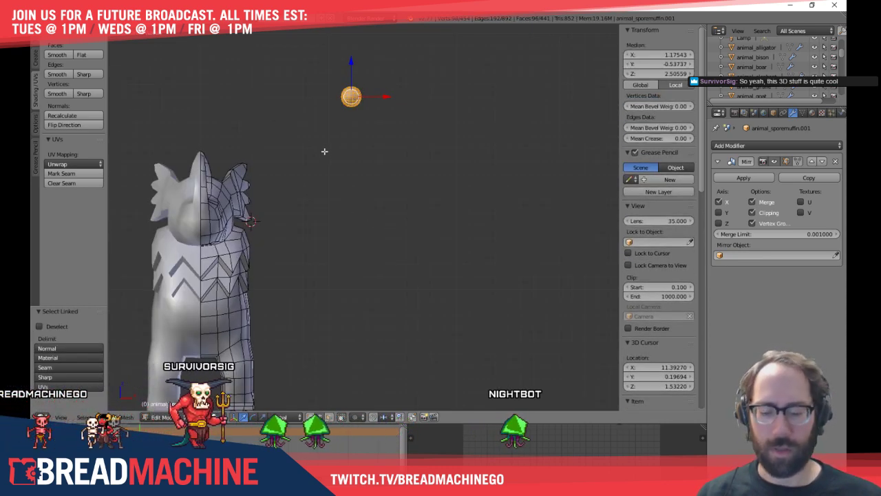
pyautogui.press('f')
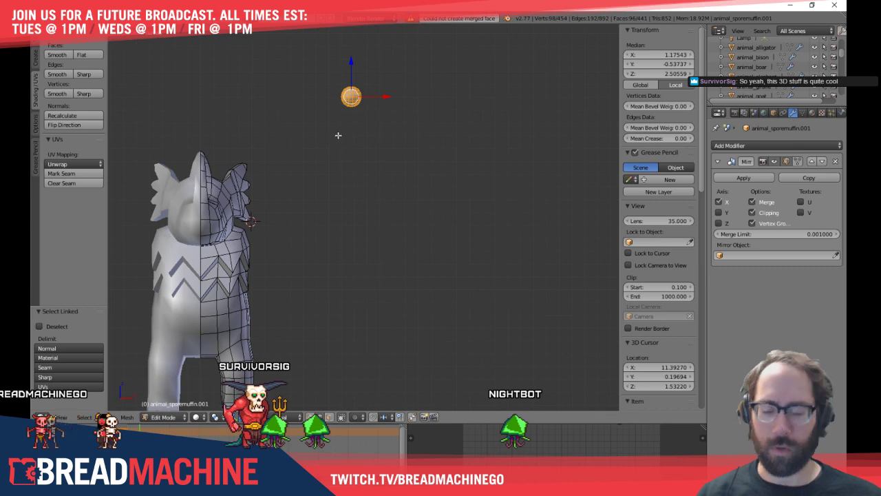
pyautogui.press('g')
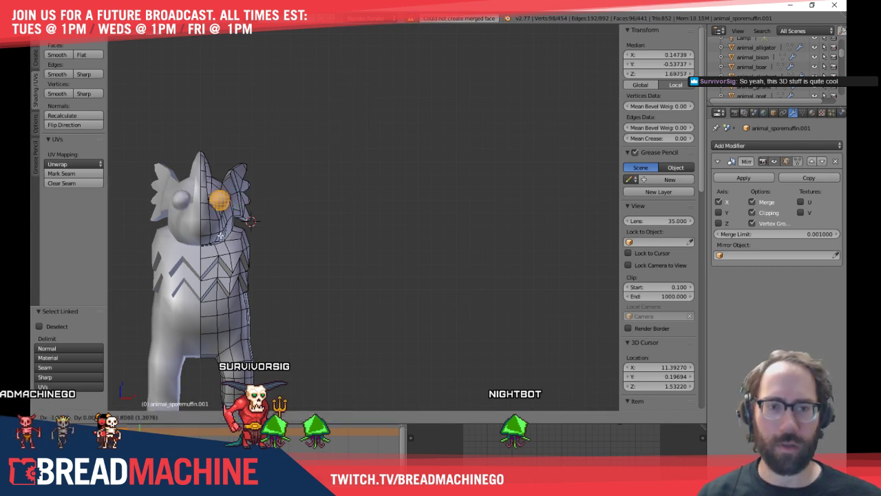
pyautogui.click(221, 235)
# Move the eye sphere in side view about 0.302 along Y, onto the head behind the small horn
pyautogui.press('KP_3')
pyautogui.scroll(5, 220, 210)
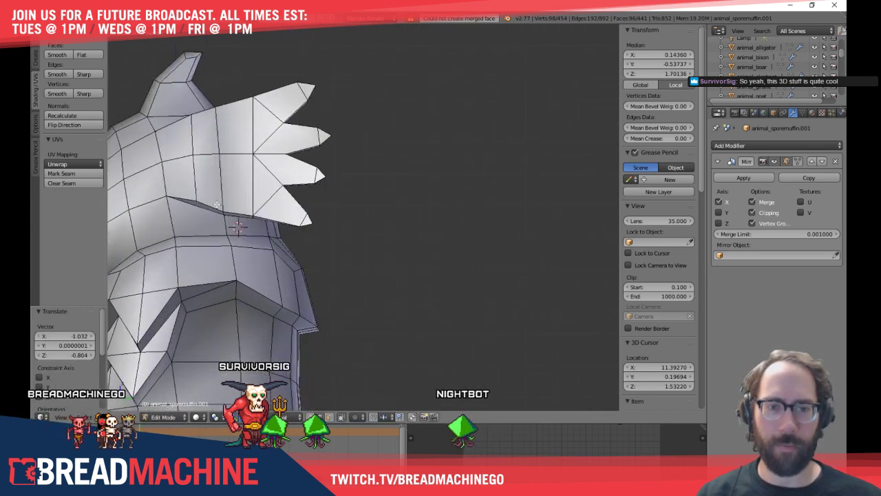
pyautogui.keyDown('shift'); pyautogui.moveTo(200, 224); pyautogui.dragTo(419, 252, button='middle'); pyautogui.keyUp('shift')
pyautogui.press('g')
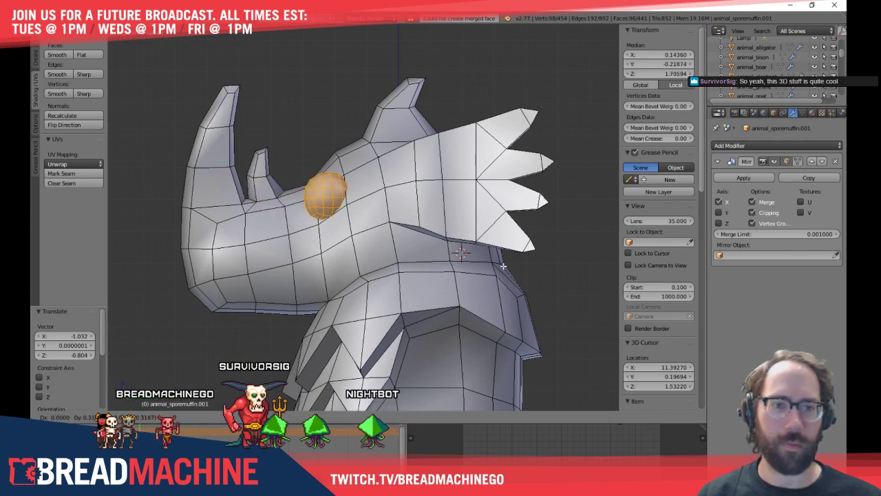
pyautogui.click(283, 278)
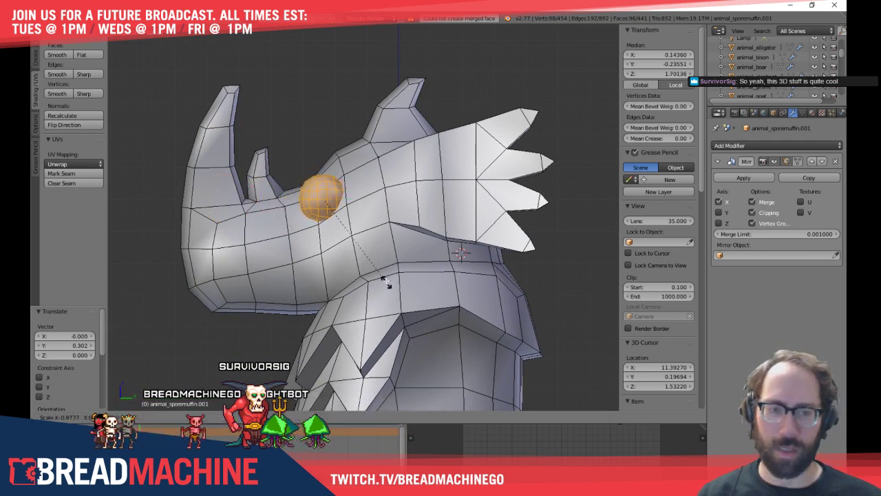
# Scale the eye sphere by about 0.486, nudge it into place on the head in side and front views, and leave Edit Mode
pyautogui.press('s')
pyautogui.click(352, 252)
pyautogui.press('g')
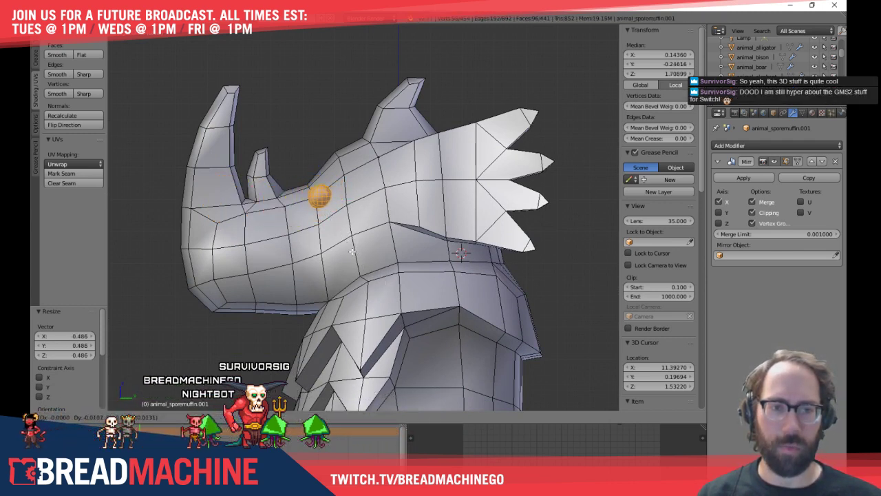
pyautogui.click(349, 249)
pyautogui.press('KP_1')
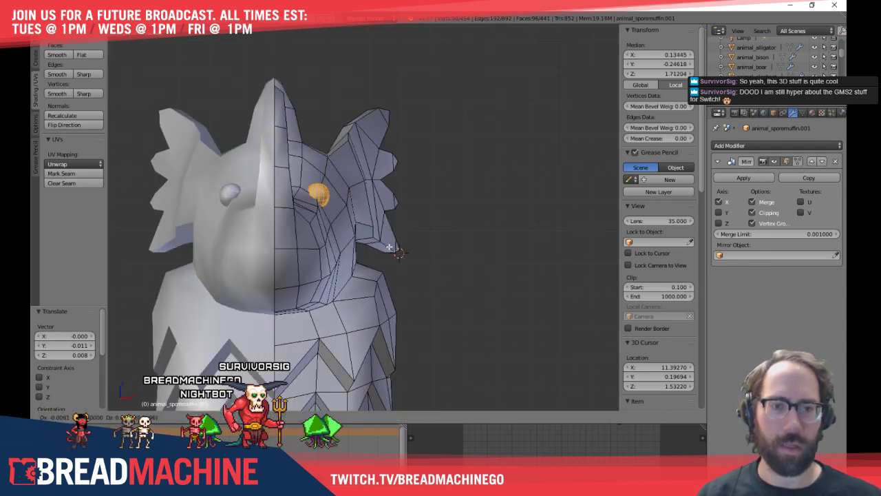
pyautogui.press('Tab')
# Add one centred loop cut across the upper section of the horn on top of the head in Edit Mode
pyautogui.moveTo(444, 248); pyautogui.dragTo(377, 257, button='middle')
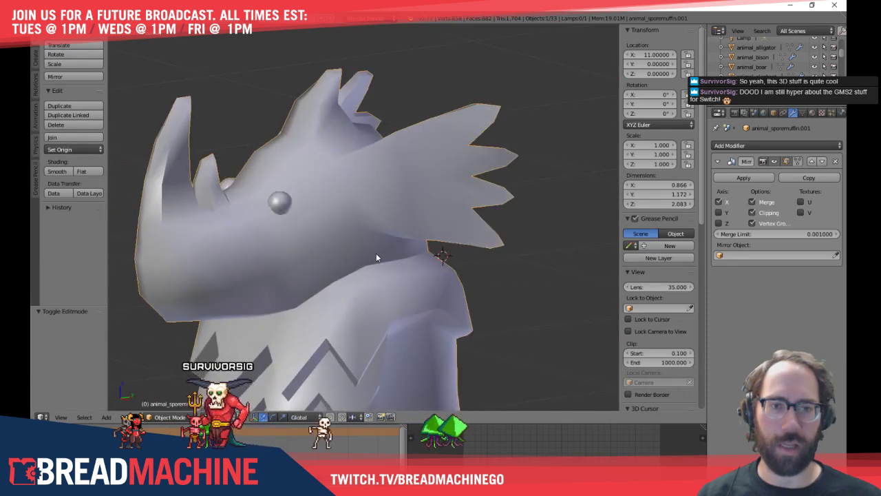
pyautogui.scroll(-4, 363, 288)
pyautogui.moveTo(363, 288); pyautogui.dragTo(486, 311, button='middle')
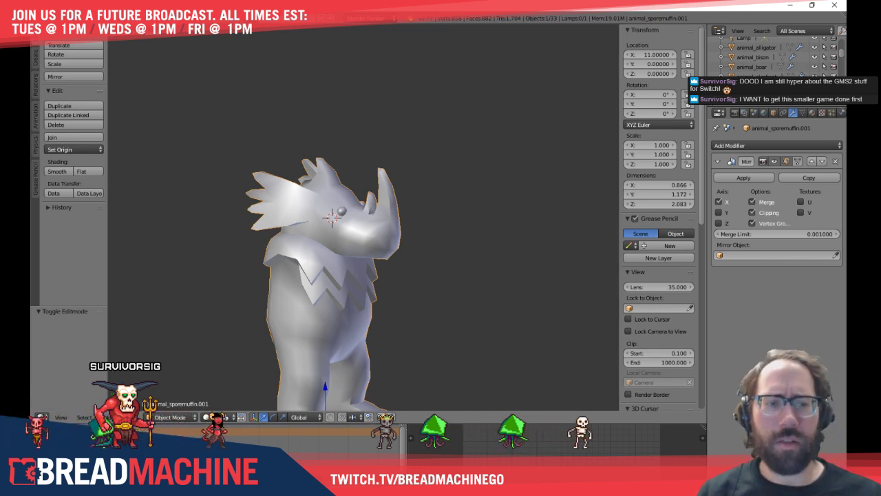
pyautogui.moveTo(442, 230); pyautogui.dragTo(277, 245, button='middle')
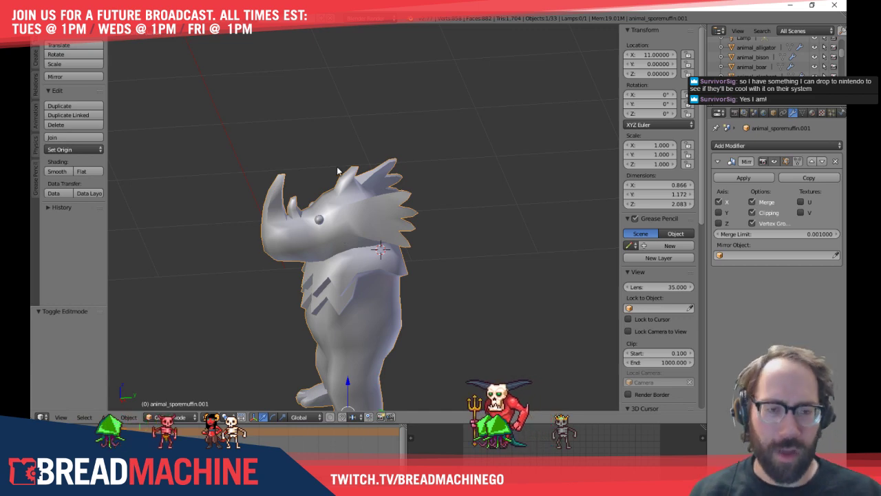
pyautogui.moveTo(337, 170); pyautogui.dragTo(326, 146, button='middle')
pyautogui.scroll(4, 327, 146)
pyautogui.keyDown('shift'); pyautogui.moveTo(324, 95); pyautogui.dragTo(351, 188, button='middle'); pyautogui.keyUp('shift')
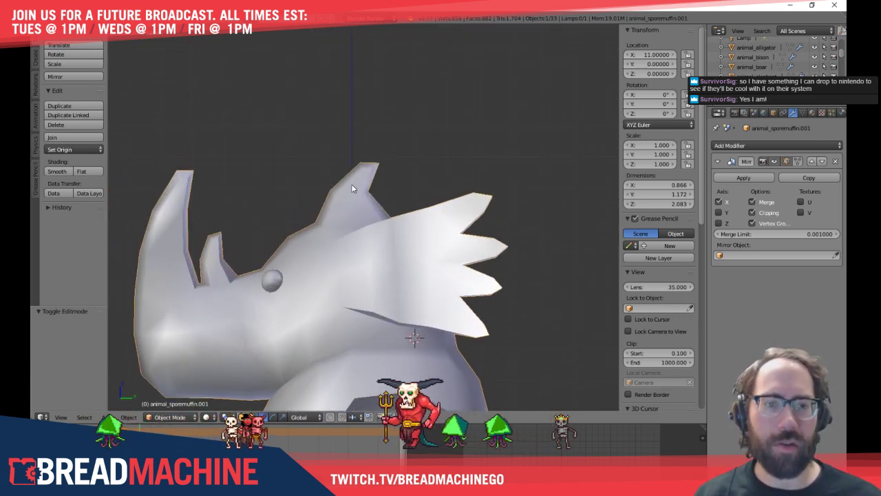
pyautogui.press('Tab')
pyautogui.scroll(4, 354, 196)
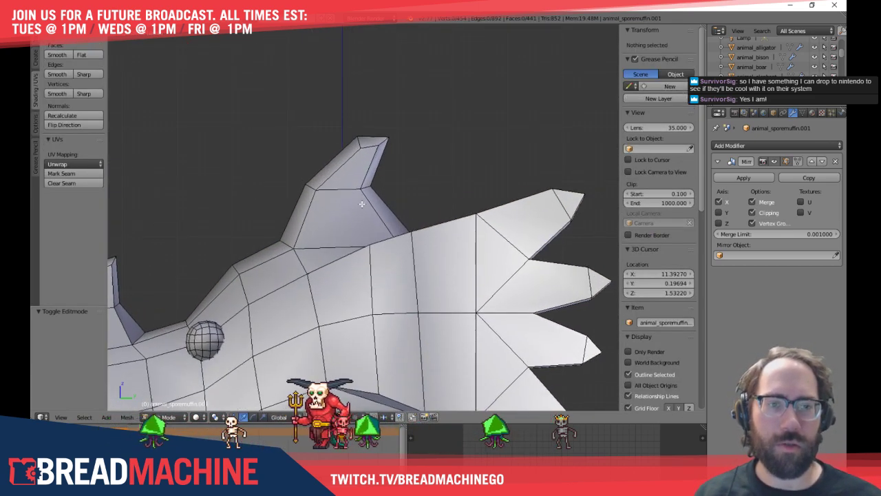
pyautogui.hotkey('ctrl', 'r')
pyautogui.click(357, 171)
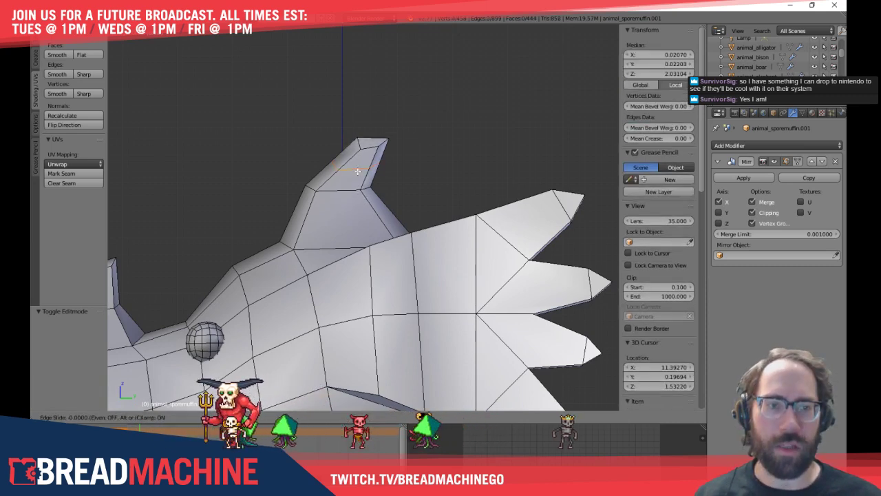
pyautogui.click(357, 171)
# Switch to vertex selection, reposition the head-top horn's new upper loop and edge-slide the loop below it down toward the head
pyautogui.scroll(2, 371, 165)
pyautogui.hotkey('ctrl', 'Tab')
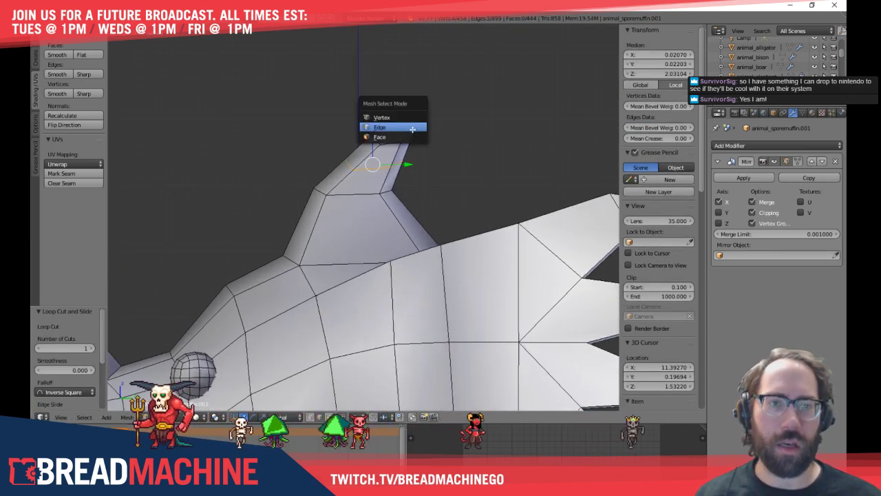
pyautogui.click(401, 116)
pyautogui.press('a')
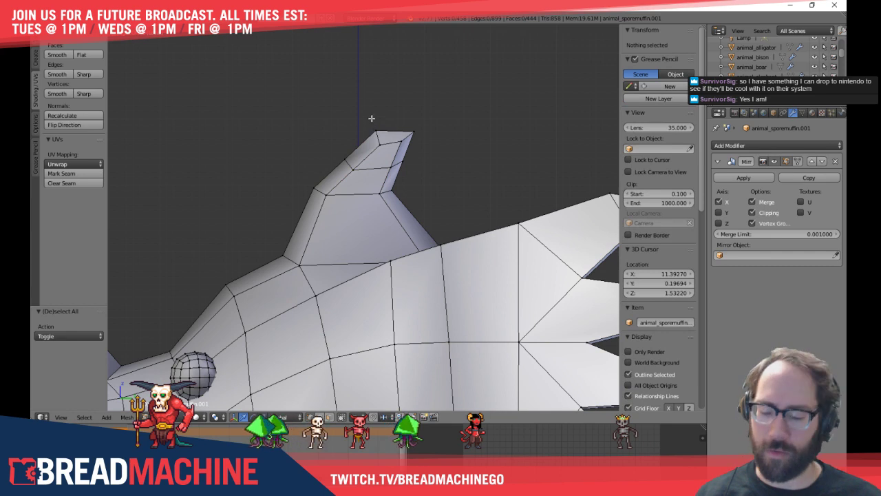
pyautogui.moveTo(426, 153); pyautogui.dragTo(425, 153)
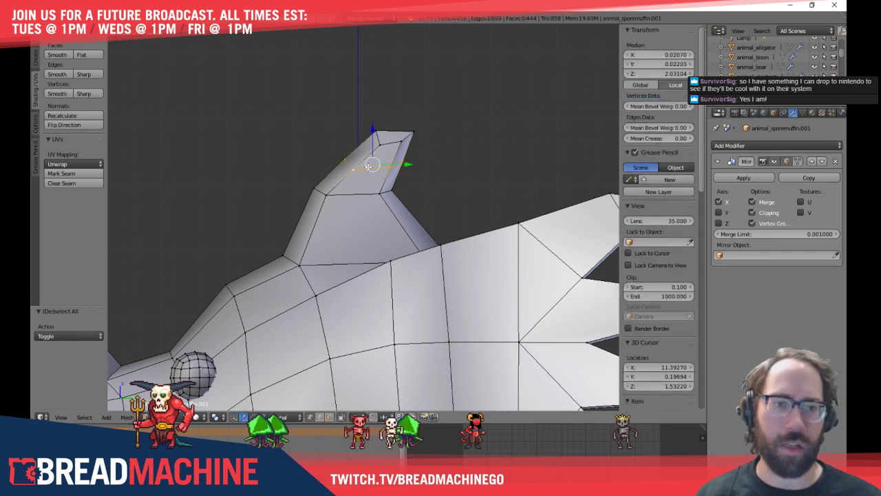
pyautogui.click(373, 199)
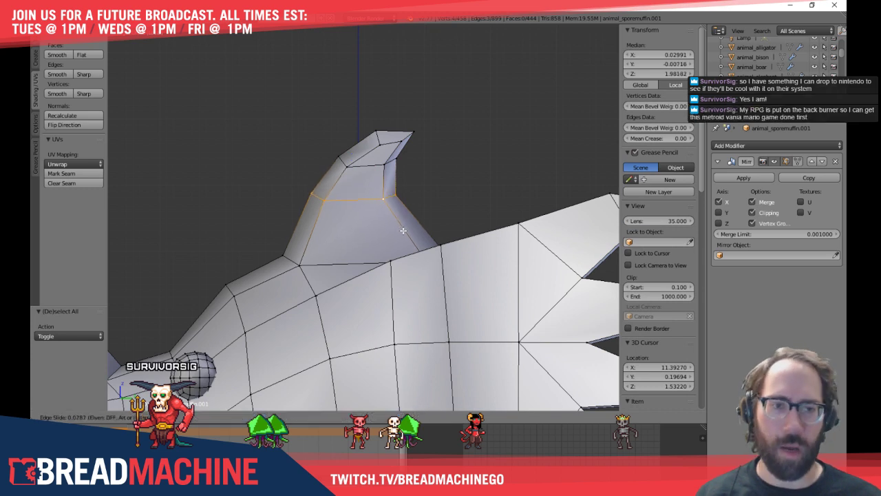
# Edge-slide the horn's upper loop by a factor of about 0.114
pyautogui.press('a')
pyautogui.keyDown('alt'); pyautogui.rightClick(377, 165); pyautogui.keyUp('alt')
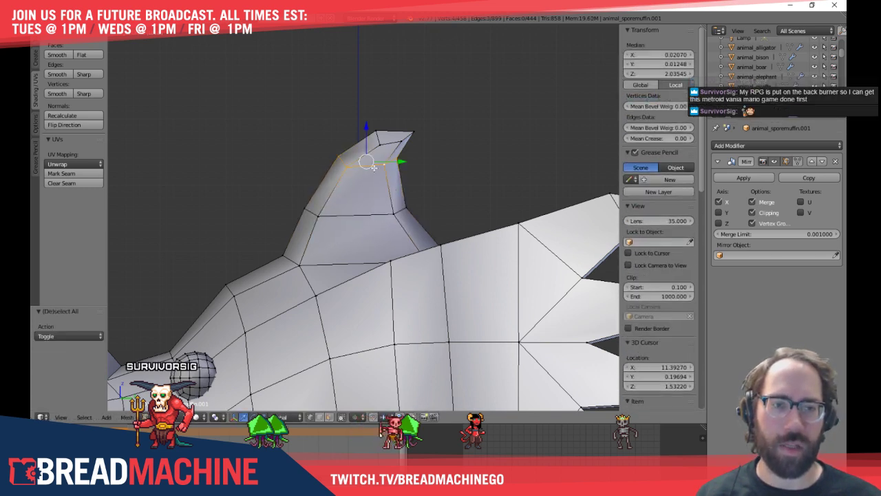
pyautogui.press('g')
pyautogui.press('g')
pyautogui.click(413, 200)
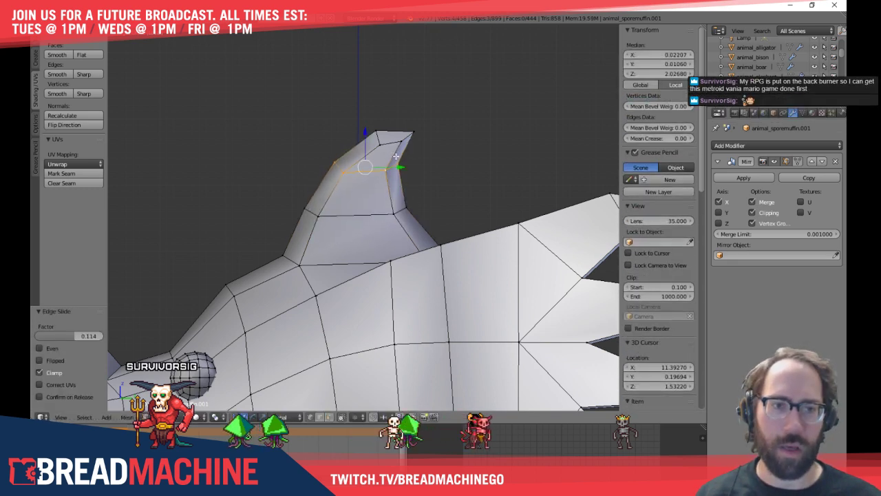
# Lower the upper loop's rear centre vertex slightly and move its front centre vertex about -0.005 in Y and -0.008 in Z
pyautogui.rightClick(399, 163)
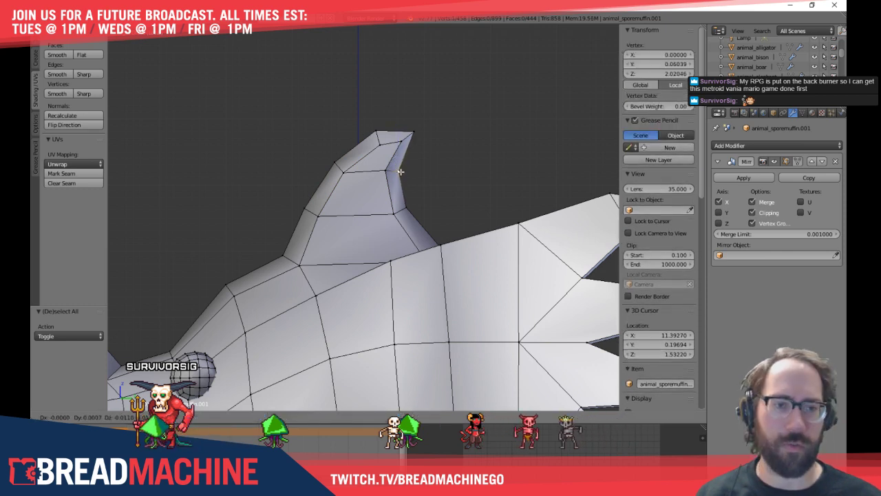
pyautogui.click(400, 171)
pyautogui.rightClick(338, 158)
pyautogui.press('g')
pyautogui.click(334, 163)
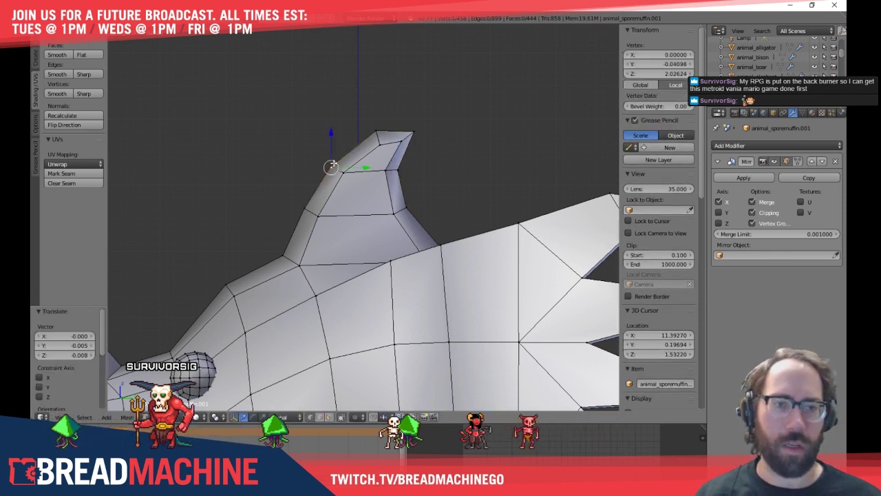
# Move the horn's rear tip edge about 0.007 in Y and 0.008 in Z, and pull its side vertex slightly forward and down
pyautogui.press('a')
pyautogui.rightClick(415, 130)
pyautogui.keyDown('shift'); pyautogui.rightClick(404, 140); pyautogui.keyUp('shift')
pyautogui.press('g')
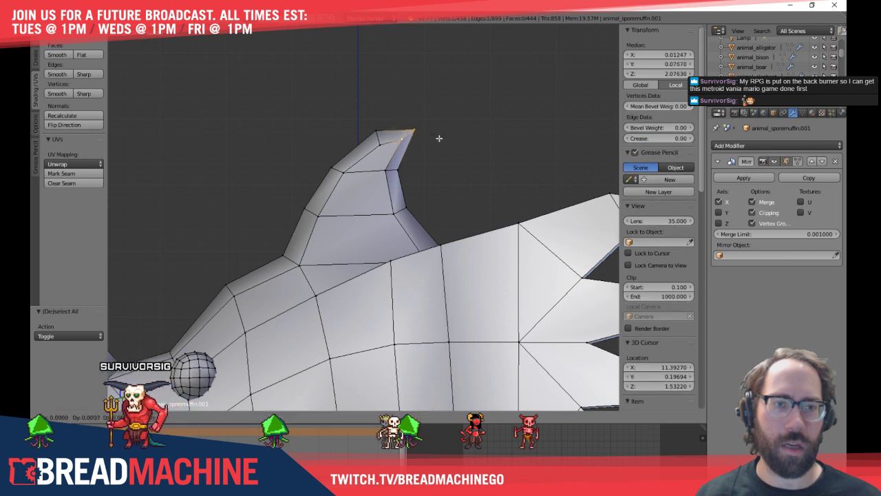
pyautogui.click(442, 135)
pyautogui.rightClick(408, 140)
pyautogui.press('g')
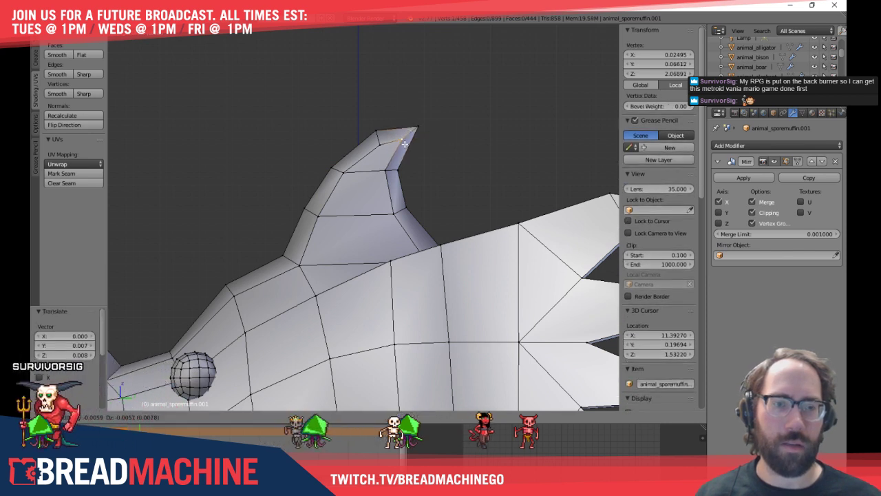
pyautogui.click(405, 144)
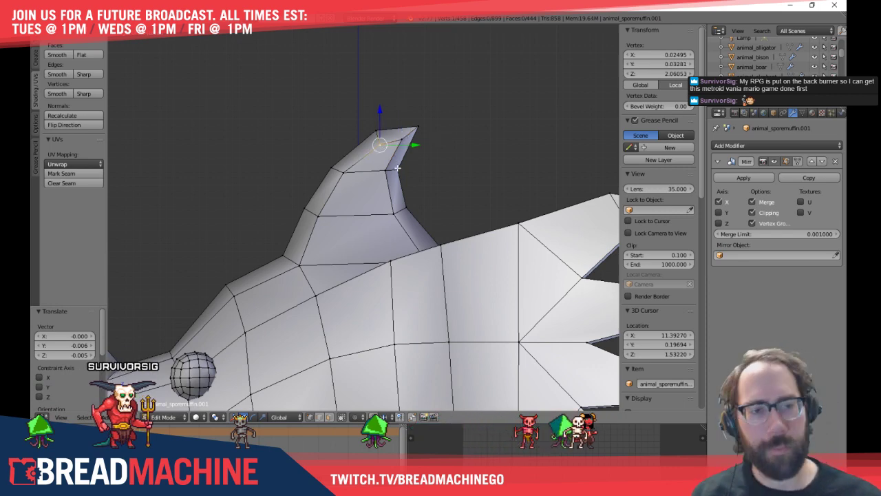
# Select the two vertices at the front base of the head-top horn and move them slightly to smooth its join with the head
pyautogui.press('a')
pyautogui.scroll(-4, 402, 165)
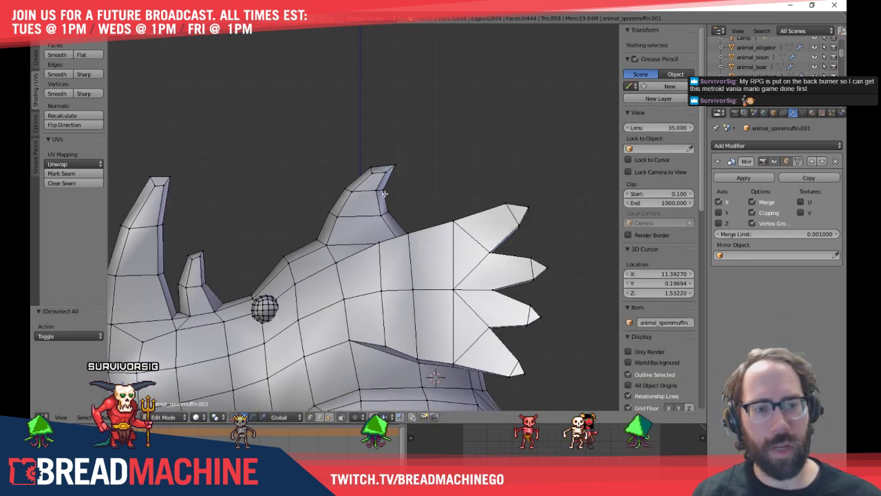
pyautogui.keyDown('shift'); pyautogui.moveTo(384, 194); pyautogui.dragTo(434, 181, button='middle'); pyautogui.keyUp('shift')
pyautogui.keyDown('shift'); pyautogui.moveTo(444, 222); pyautogui.dragTo(472, 203, button='middle'); pyautogui.keyUp('shift')
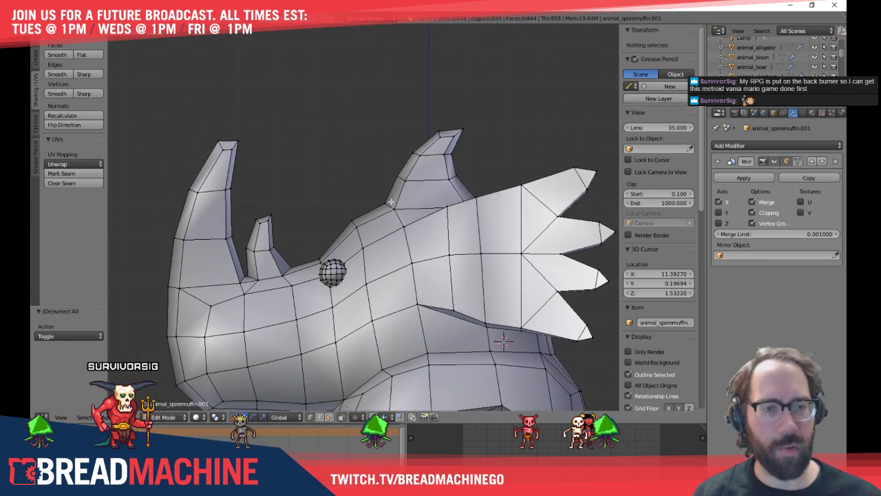
pyautogui.rightClick(386, 203)
pyautogui.keyDown('shift'); pyautogui.rightClick(395, 210); pyautogui.keyUp('shift')
pyautogui.scroll(4, 424, 229)
pyautogui.keyDown('shift'); pyautogui.moveTo(427, 233); pyautogui.dragTo(412, 228, button='middle'); pyautogui.keyUp('shift')
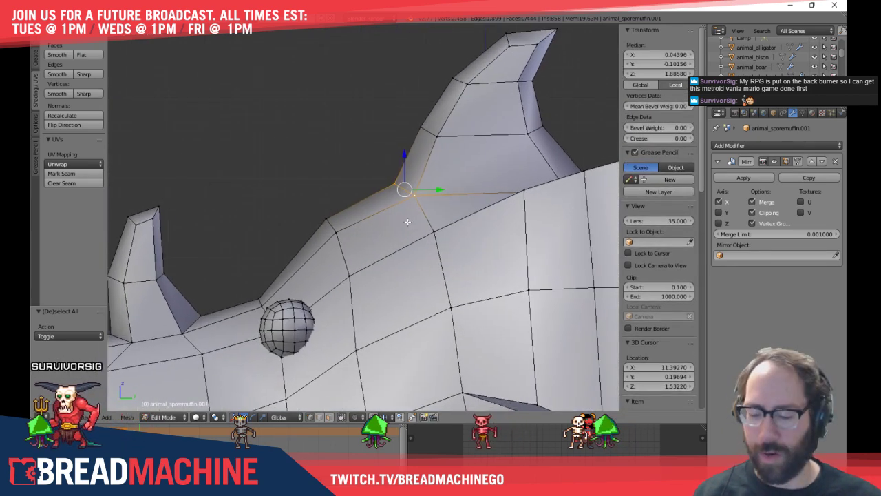
pyautogui.press('g')
pyautogui.click(425, 240)
pyautogui.press('a')
pyautogui.scroll(-5, 423, 233)
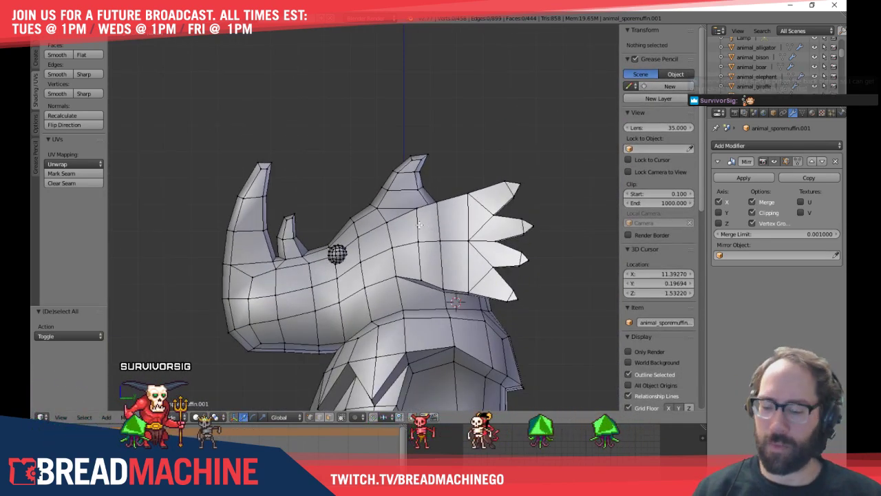
# Leave Edit Mode and examine the creature's head, horns and body from the side and from several angles
pyautogui.press('Tab')
pyautogui.keyDown('shift'); pyautogui.moveTo(277, 191); pyautogui.dragTo(284, 147, button='middle'); pyautogui.keyUp('shift')
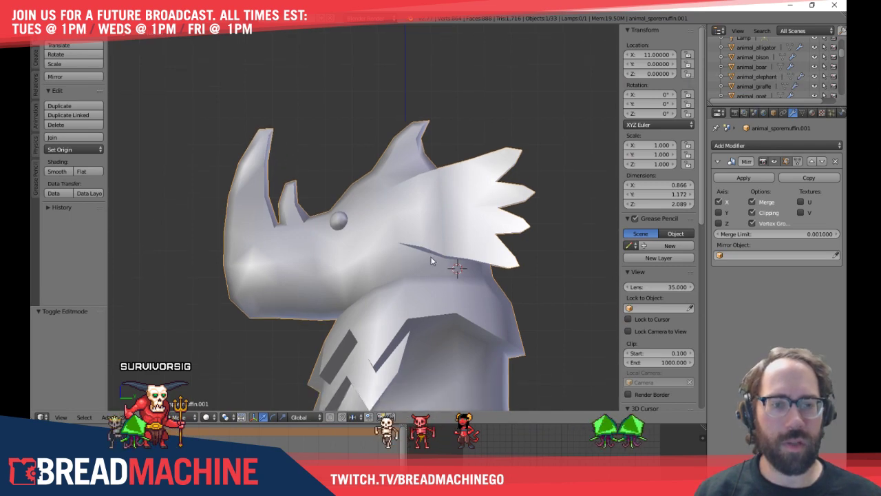
pyautogui.keyDown('shift'); pyautogui.moveTo(431, 260); pyautogui.dragTo(364, 243, button='middle'); pyautogui.keyUp('shift')
pyautogui.keyDown('shift'); pyautogui.moveTo(217, 330); pyautogui.dragTo(214, 256, button='middle'); pyautogui.keyUp('shift')
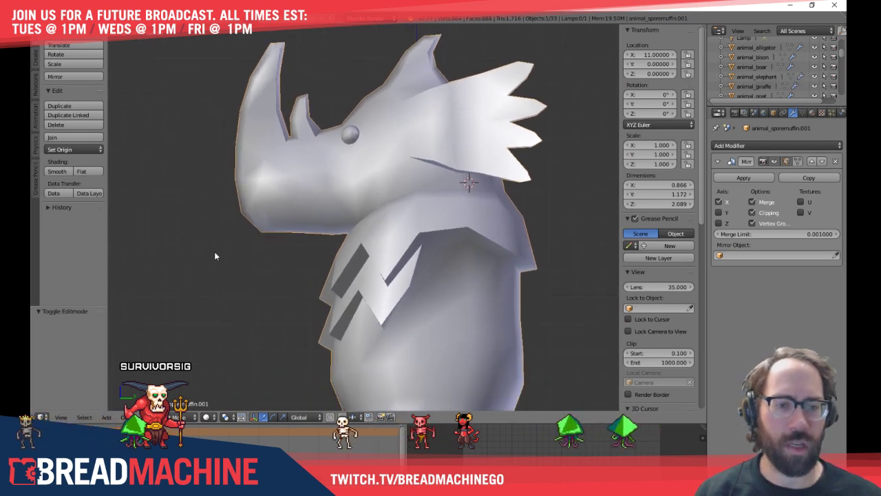
pyautogui.moveTo(397, 319); pyautogui.dragTo(318, 302, button='middle')
pyautogui.scroll(-2, 387, 288)
pyautogui.moveTo(395, 283); pyautogui.dragTo(482, 270, button='middle')
pyautogui.hotkey('alt', 'Tab')
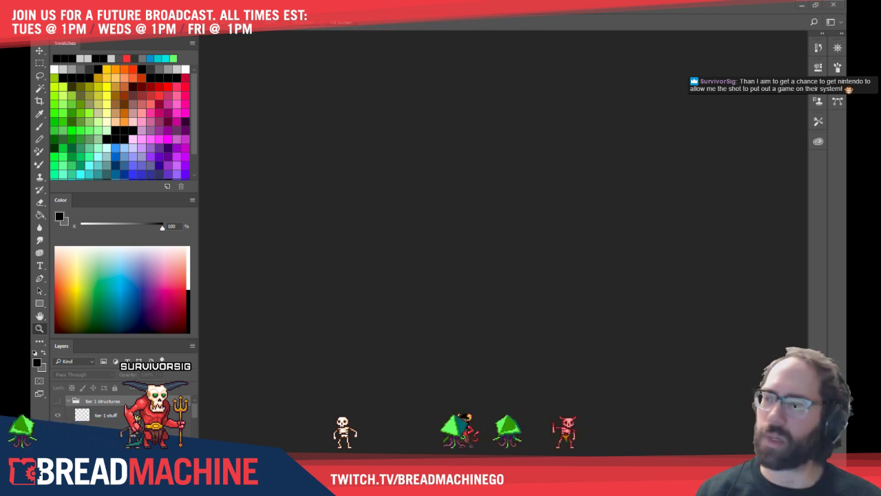
pyautogui.hotkey('alt', 'Tab')
pyautogui.scroll(-2, 305, 184)
pyautogui.moveTo(307, 183); pyautogui.dragTo(401, 225, button='middle')
# Exit local view to bring back the other animals and select the animal_hogtaur model
pyautogui.press('KP_Divide')
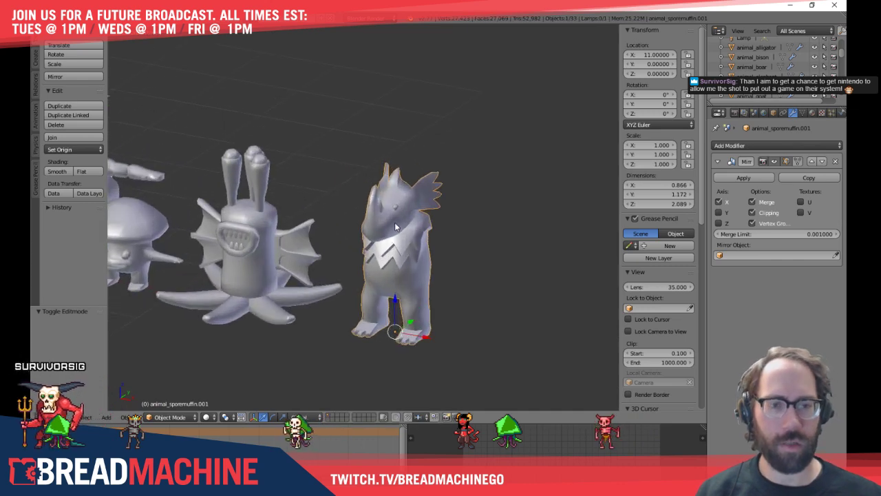
pyautogui.keyDown('shift'); pyautogui.moveTo(229, 209); pyautogui.dragTo(331, 269, button='middle'); pyautogui.keyUp('shift')
pyautogui.rightClick(220, 220)
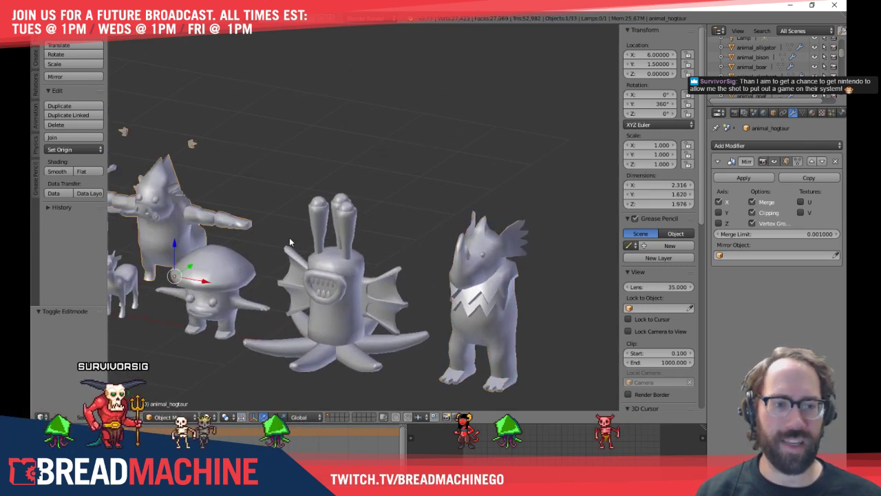
pyautogui.scroll(5, 310, 244)
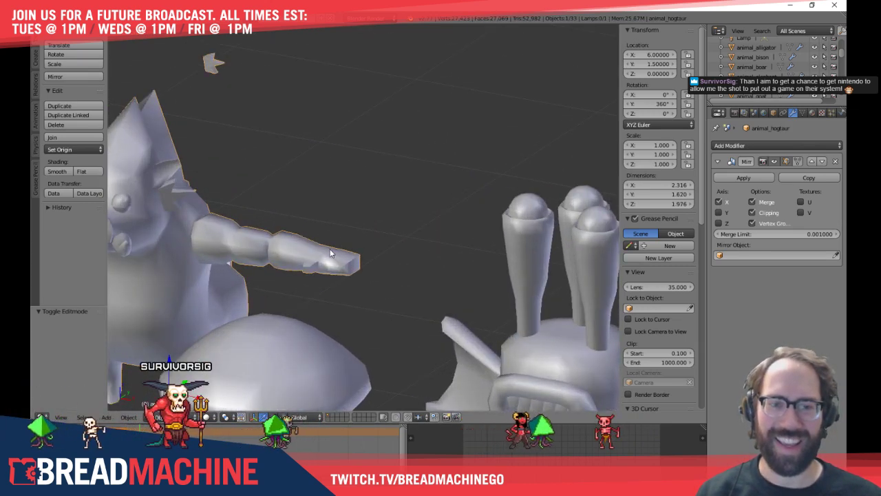
pyautogui.keyDown('shift'); pyautogui.moveTo(289, 252); pyautogui.dragTo(512, 228, button='middle'); pyautogui.keyUp('shift')
# Isolate the hogtaur to examine its arms, return to the full scene and compare them with the mushroom creature's arm
pyautogui.press('KP_Divide')
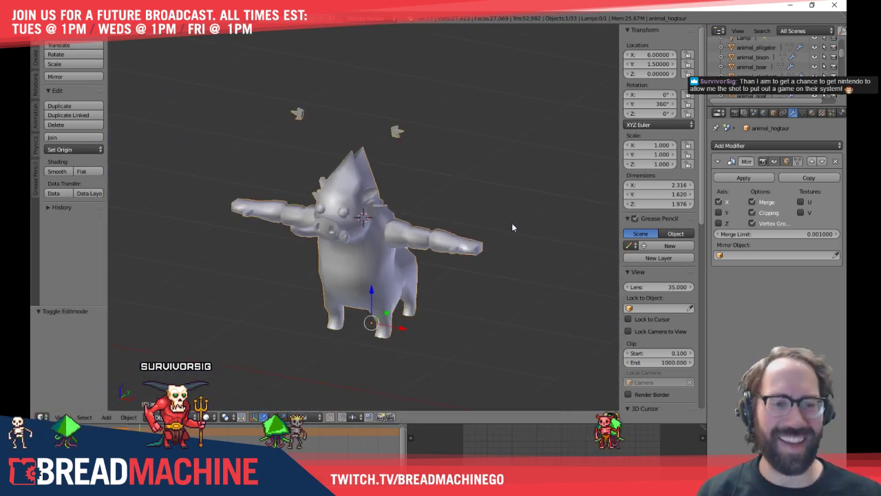
pyautogui.press('a')
pyautogui.moveTo(512, 297); pyautogui.dragTo(379, 253, button='middle')
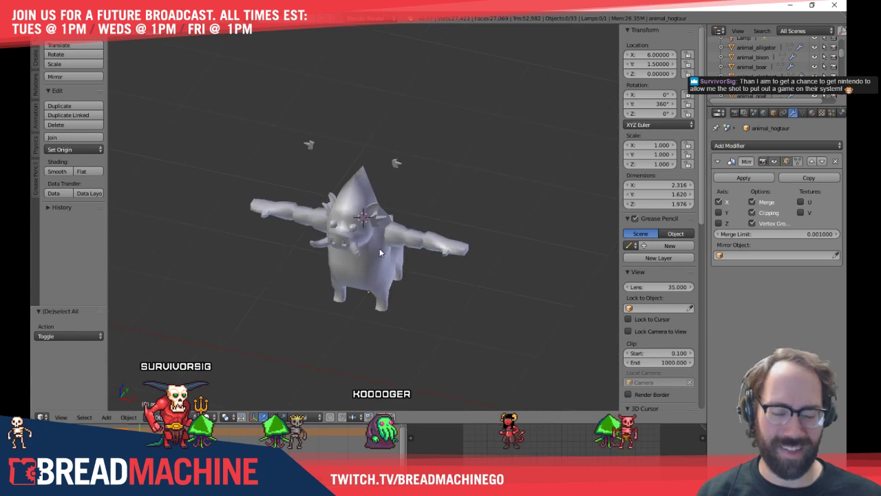
pyautogui.press('KP_Divide')
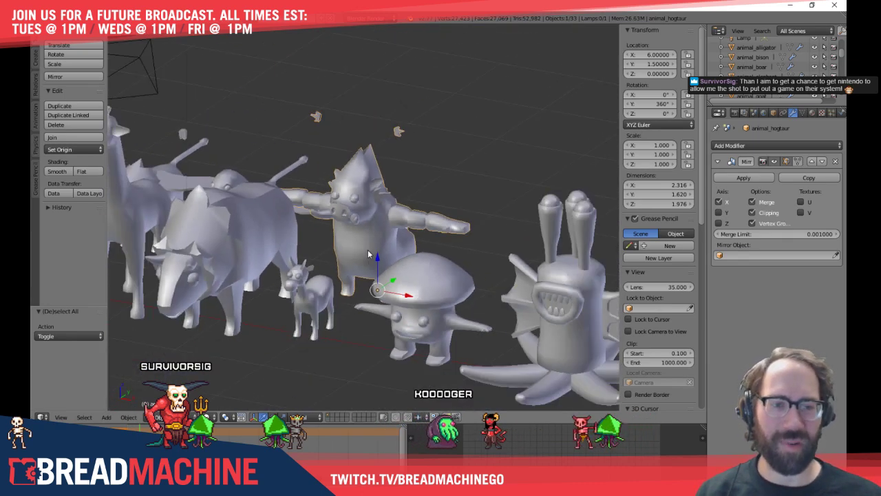
pyautogui.scroll(10, 398, 254)
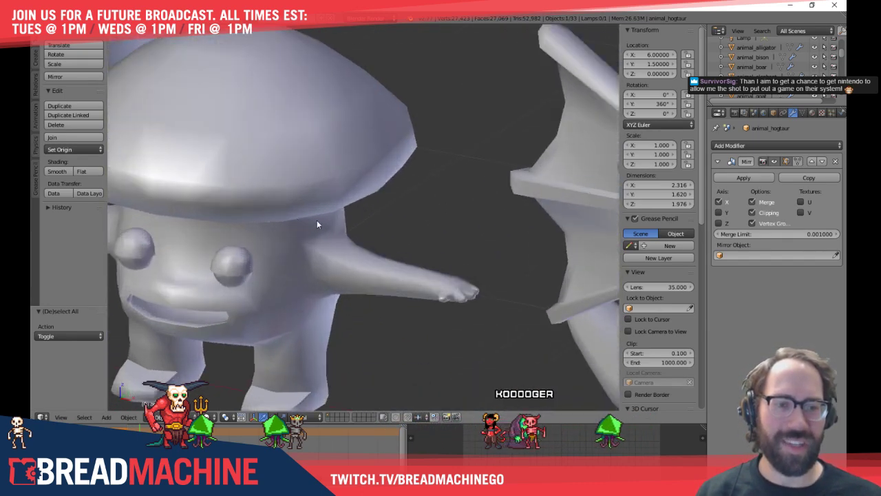
pyautogui.scroll(-10, 344, 269)
pyautogui.moveTo(334, 237)
pyautogui.mouseDown(button='middle')
pyautogui.moveTo(329, 181)
pyautogui.moveTo(336, 245)
pyautogui.mouseUp(button='middle')
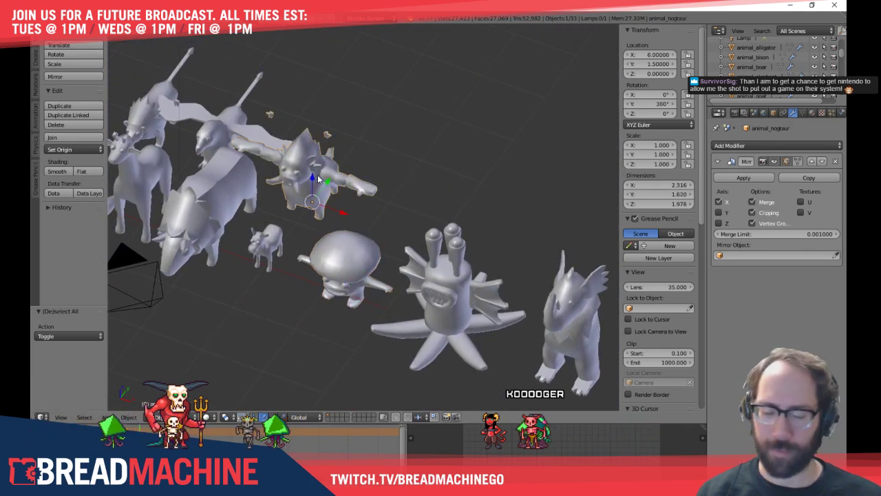
# Duplicate the hogtaur in top view and place the copy directly behind the rhino creature
pyautogui.press('KP_7')
pyautogui.keyDown('shift'); pyautogui.moveTo(318, 170); pyautogui.dragTo(216, 182, button='middle'); pyautogui.keyUp('shift')
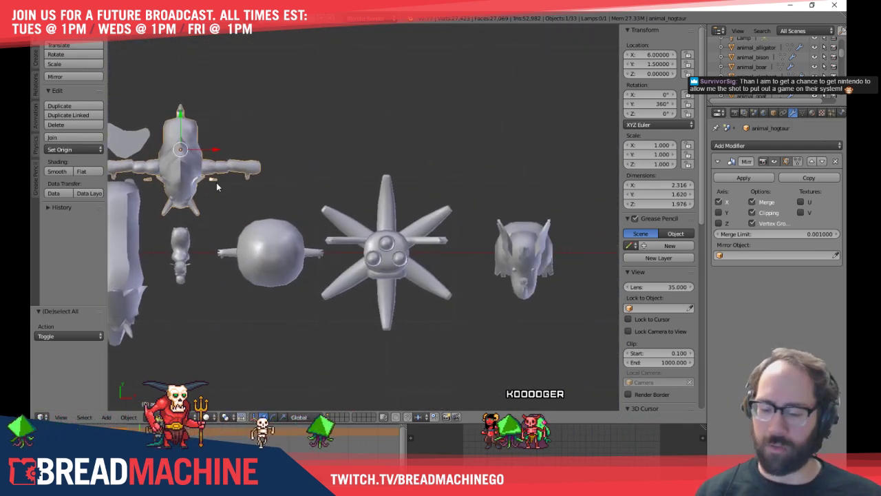
pyautogui.hotkey('shift', 'd')
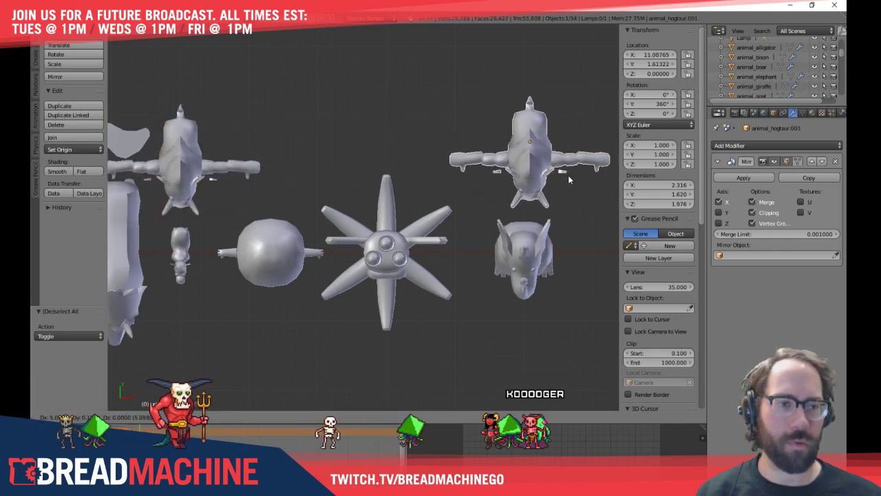
pyautogui.click(559, 174)
# Enter Edit Mode on the hogtaur copy and delete the vertices of its linked main body
pyautogui.press('Tab')
pyautogui.press('a')
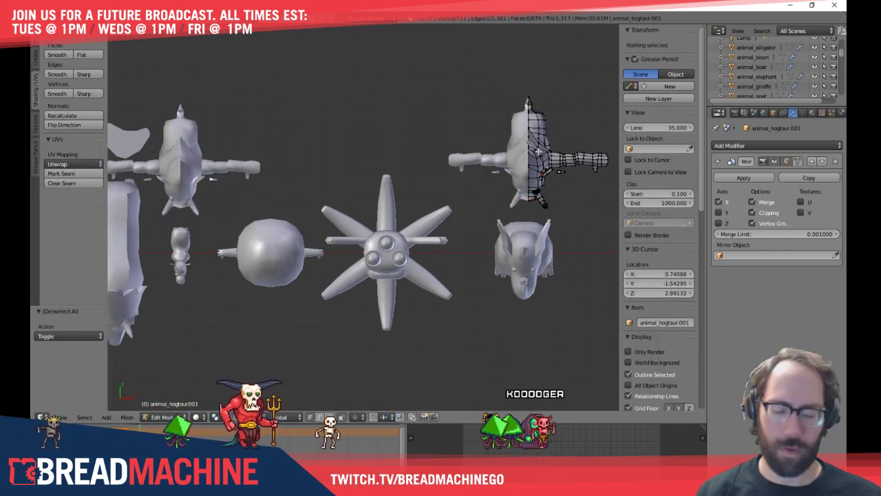
pyautogui.press('l')
pyautogui.press('x')
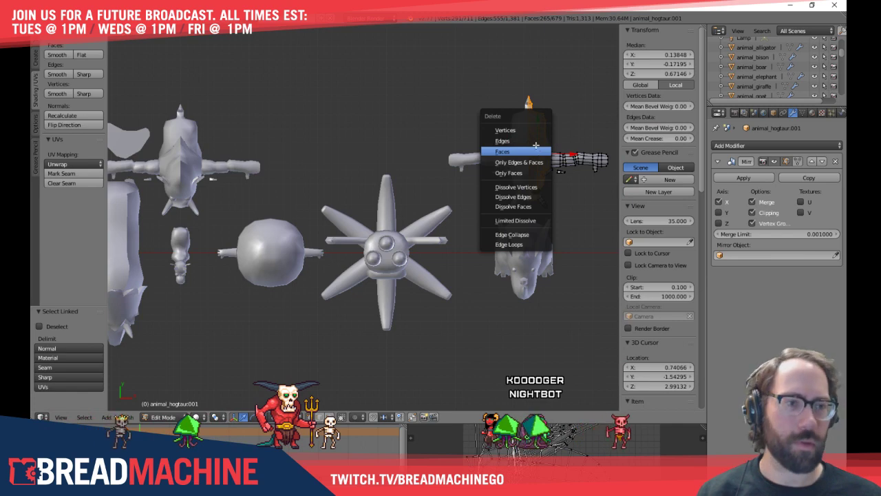
pyautogui.click(525, 131)
# Select the copy's linked tusk and small detached spiky pieces near the arm and delete their vertices
pyautogui.scroll(5, 257, 182)
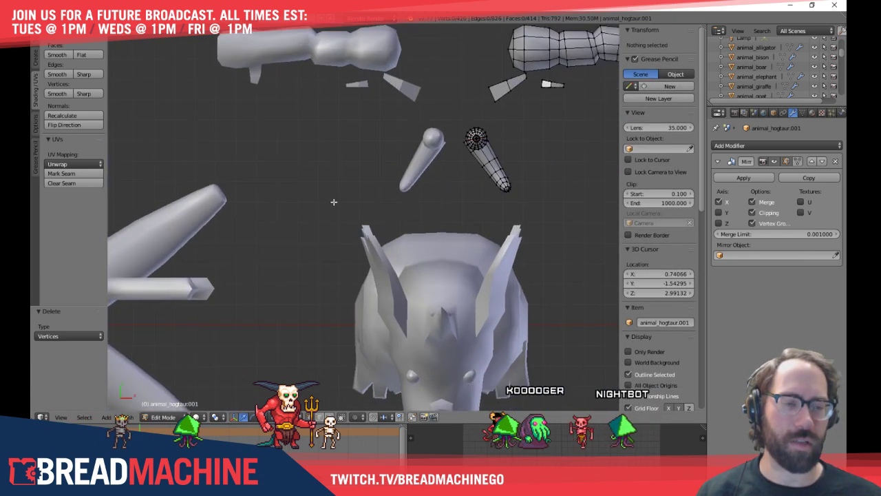
pyautogui.keyDown('shift'); pyautogui.moveTo(257, 181); pyautogui.dragTo(208, 214, button='middle'); pyautogui.keyUp('shift')
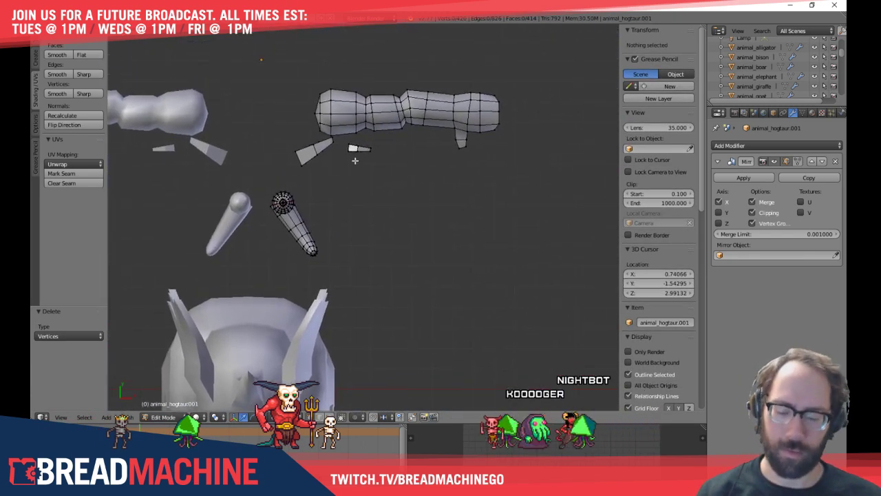
pyautogui.press('l')
pyautogui.press('l')
pyautogui.press('l')
pyautogui.press('l')
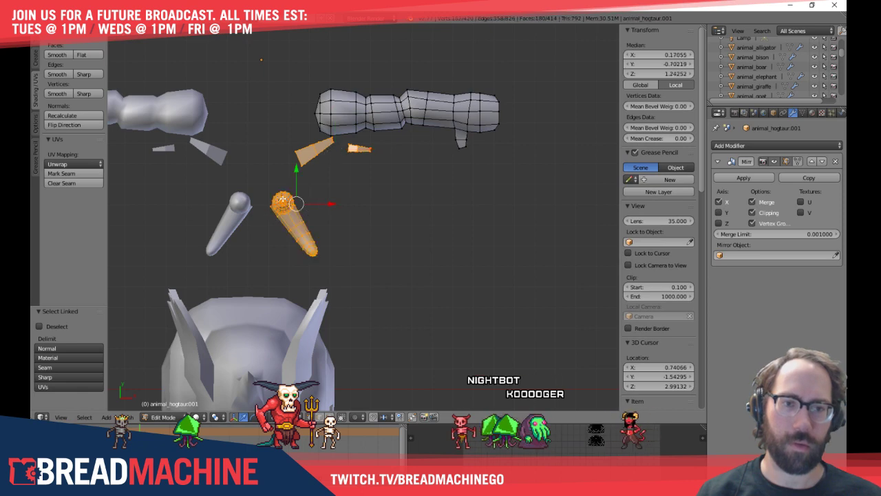
pyautogui.moveTo(372, 239); pyautogui.dragTo(320, 188, button='middle')
pyautogui.press('x')
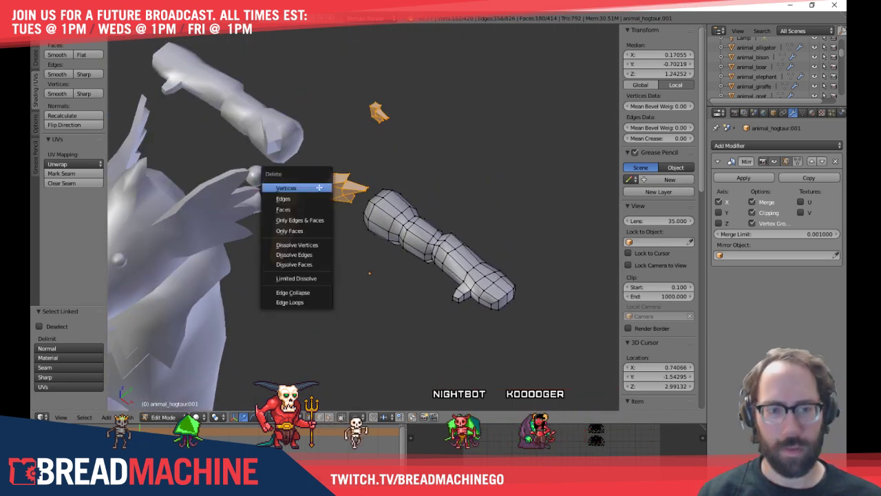
pyautogui.click(319, 187)
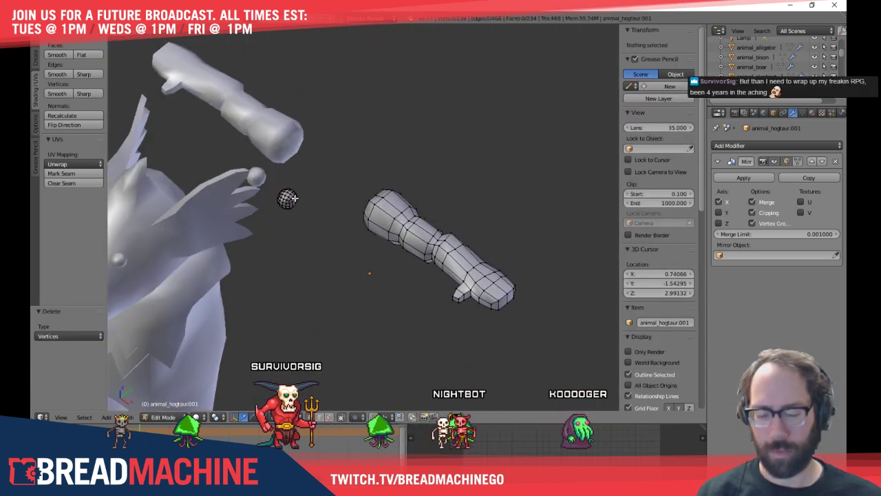
# Select the linked small sphere beside the arm on the hogtaur copy and delete its vertices
pyautogui.press('l')
pyautogui.press('x')
pyautogui.click(295, 199)
pyautogui.scroll(-3, 295, 198)
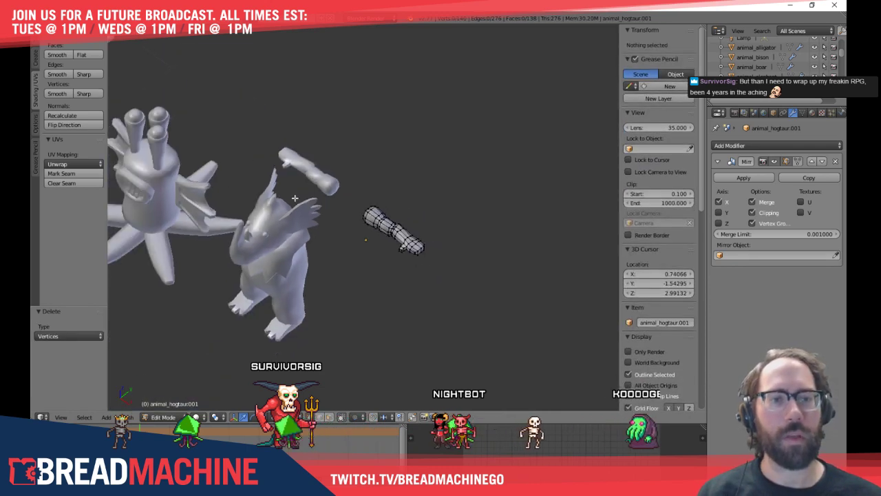
# Leave Edit Mode and move the separated arms in top view about 1.34 units forward onto the rhino's body
pyautogui.press('Tab')
pyautogui.press('KP_1')
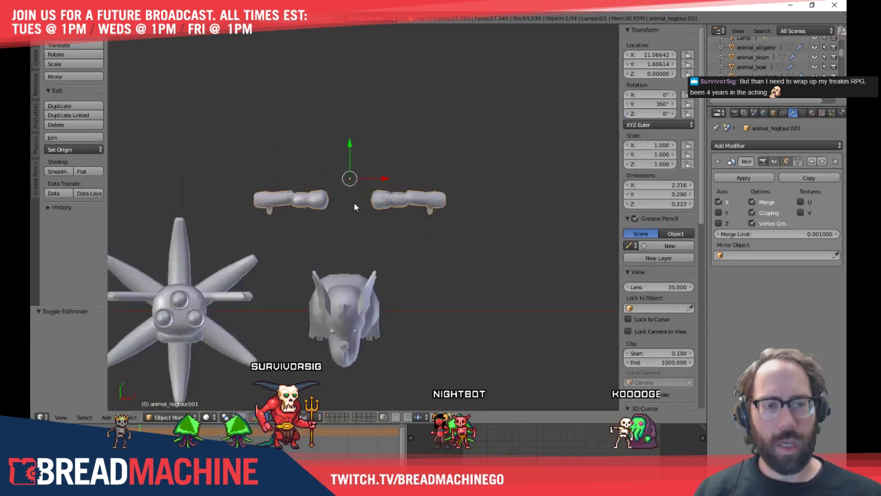
pyautogui.keyDown('shift'); pyautogui.moveTo(353, 204); pyautogui.dragTo(349, 176, button='middle'); pyautogui.keyUp('shift')
pyautogui.press('g')
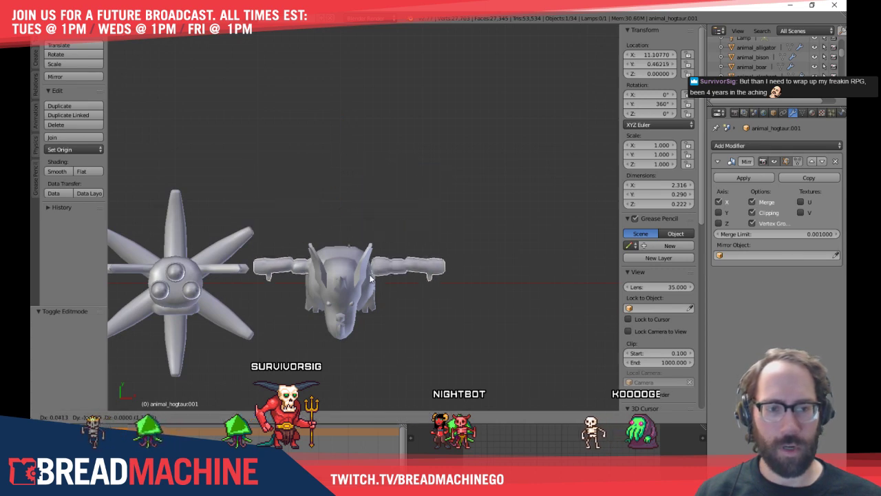
pyautogui.click(365, 292)
pyautogui.press('KP_1')
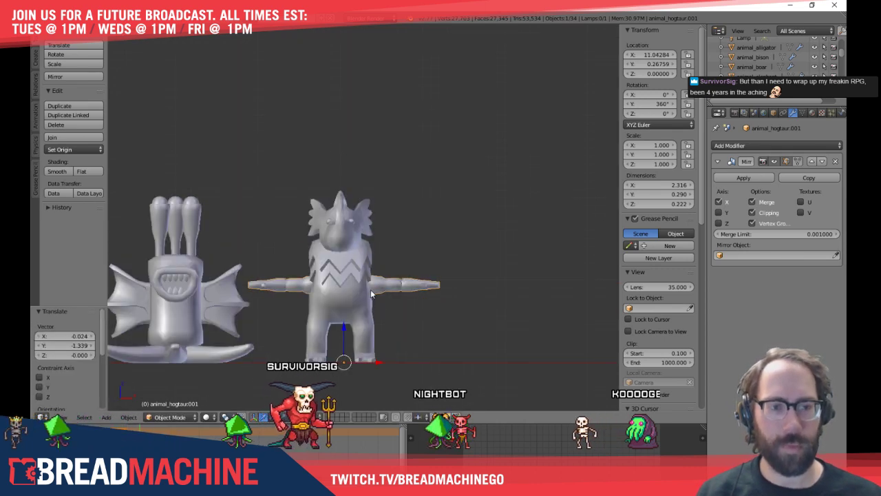
# Raise the arms about 0.4 units along Z to the rhino's shoulder height
pyautogui.scroll(5, 421, 308)
pyautogui.scroll(-2, 420, 308)
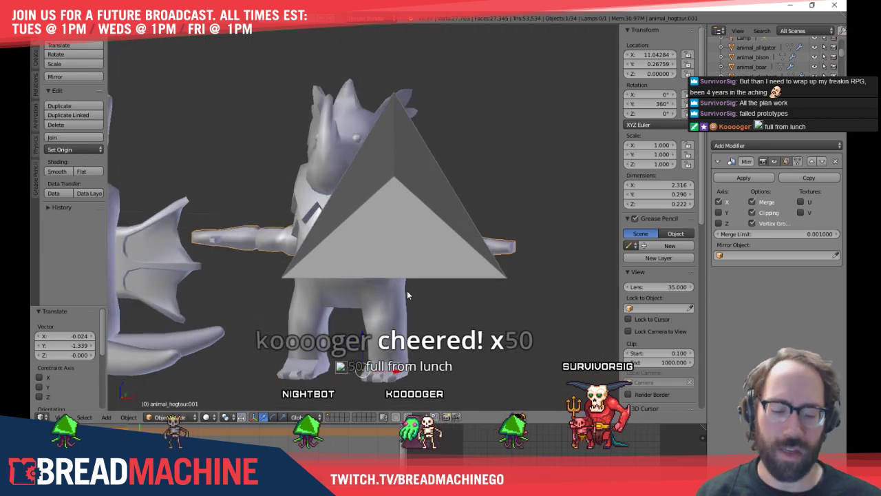
pyautogui.keyDown('shift'); pyautogui.moveTo(406, 275); pyautogui.dragTo(399, 277, button='middle'); pyautogui.keyUp('shift')
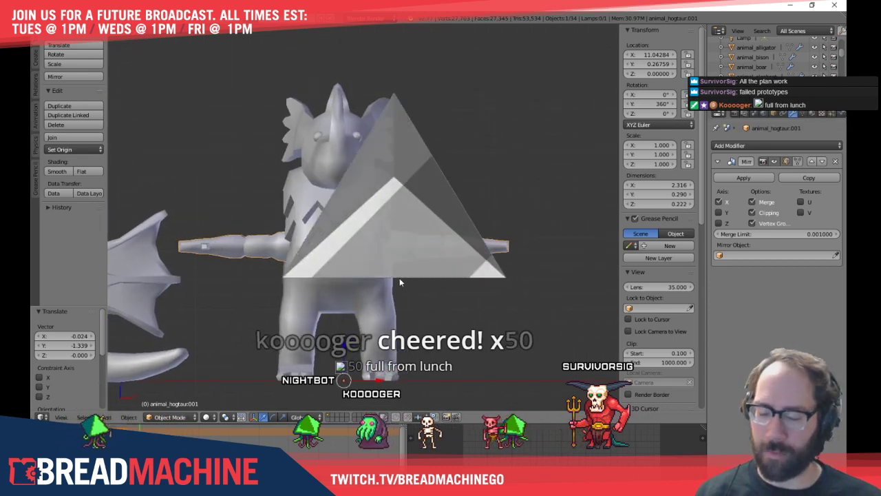
pyautogui.scroll(1, 399, 275)
pyautogui.press('g')
pyautogui.rightClick(406, 230)
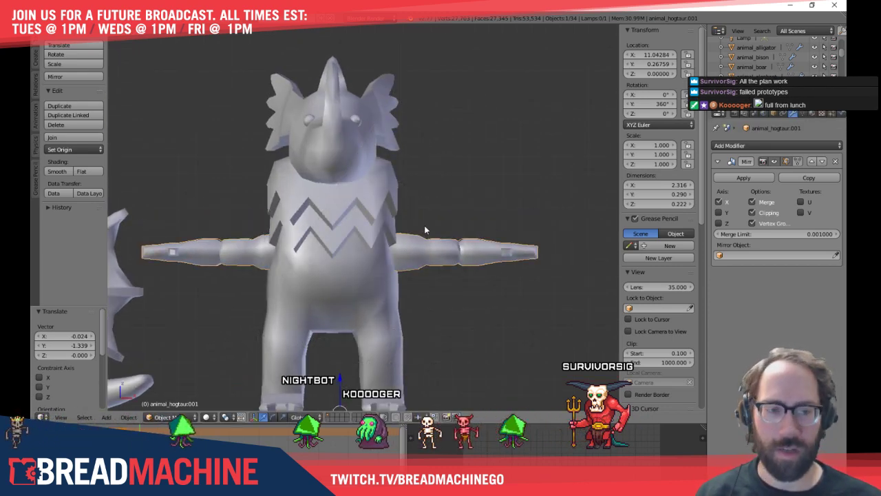
pyautogui.press('a')
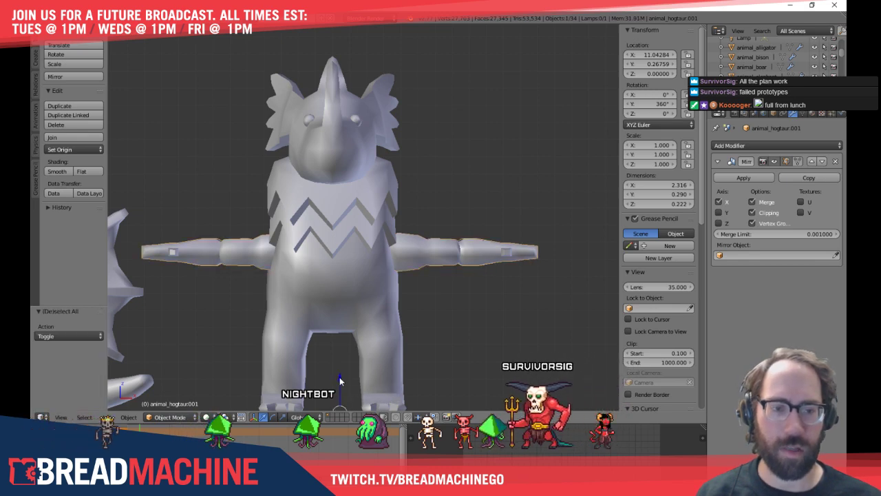
pyautogui.moveTo(340, 380); pyautogui.dragTo(334, 306)
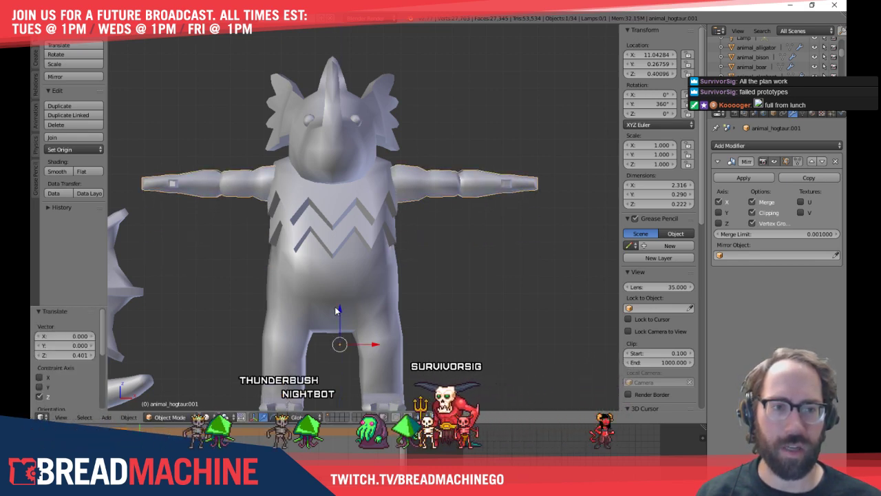
# In side view, shift the arms about 0.095 units back along Y and 0.036 units down into the shoulder
pyautogui.moveTo(564, 305); pyautogui.dragTo(419, 315, button='middle')
pyautogui.press('KP_3')
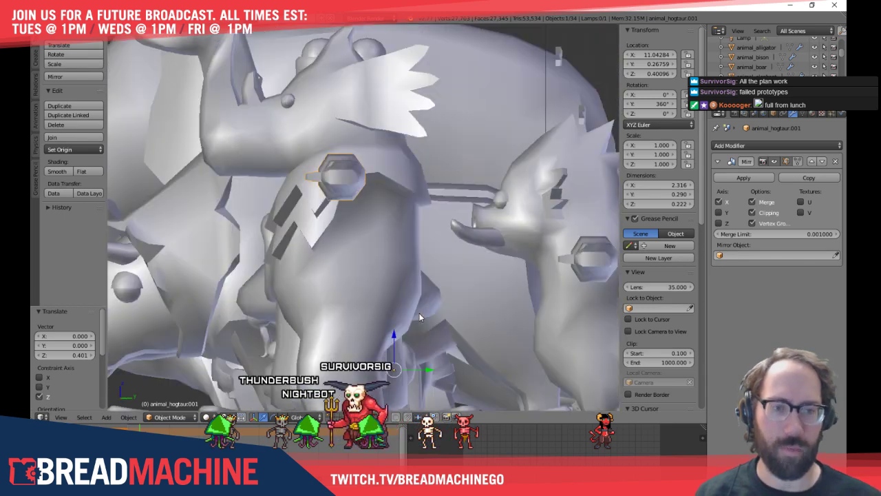
pyautogui.press('g')
pyautogui.click(370, 225)
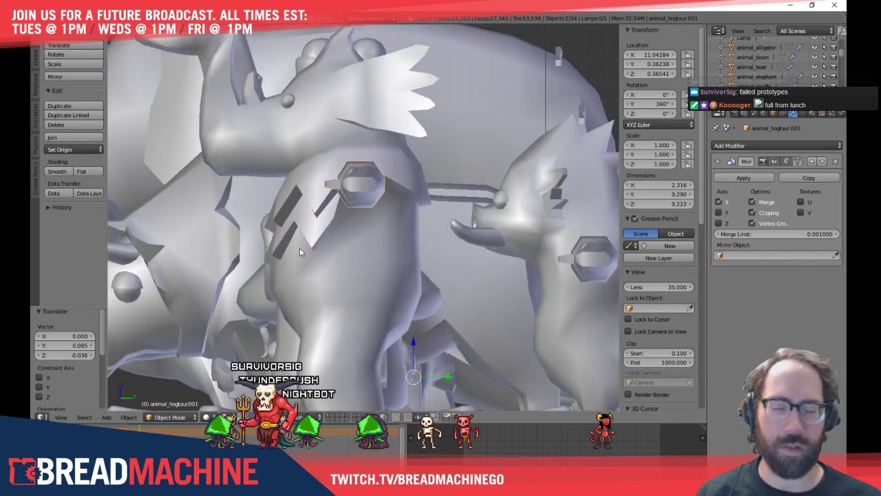
pyautogui.scroll(-8, 249, 211)
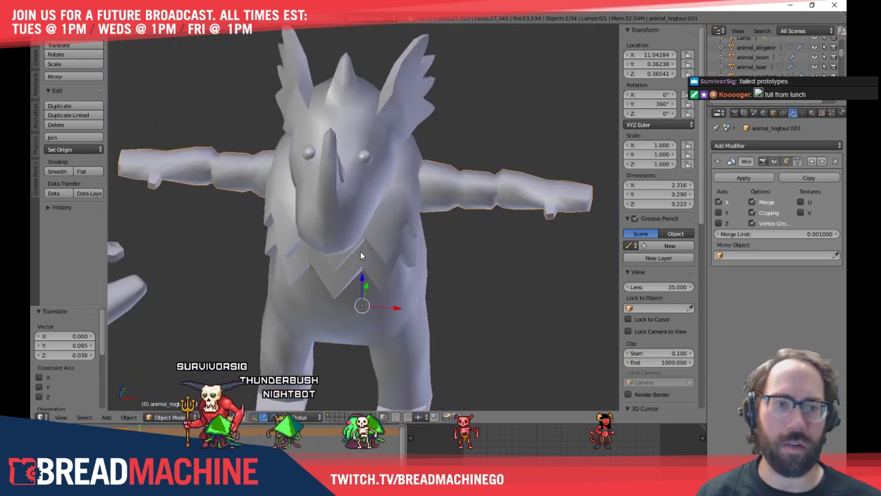
# Select the arms together with the rhino body, join them into one object and deselect everything
pyautogui.moveTo(415, 279); pyautogui.dragTo(370, 241, button='middle')
pyautogui.press('a')
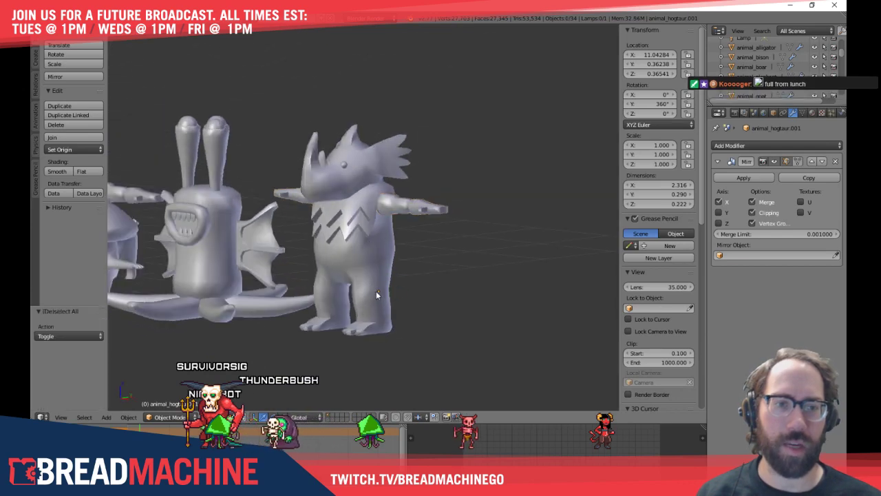
pyautogui.moveTo(376, 291); pyautogui.dragTo(409, 214, button='middle')
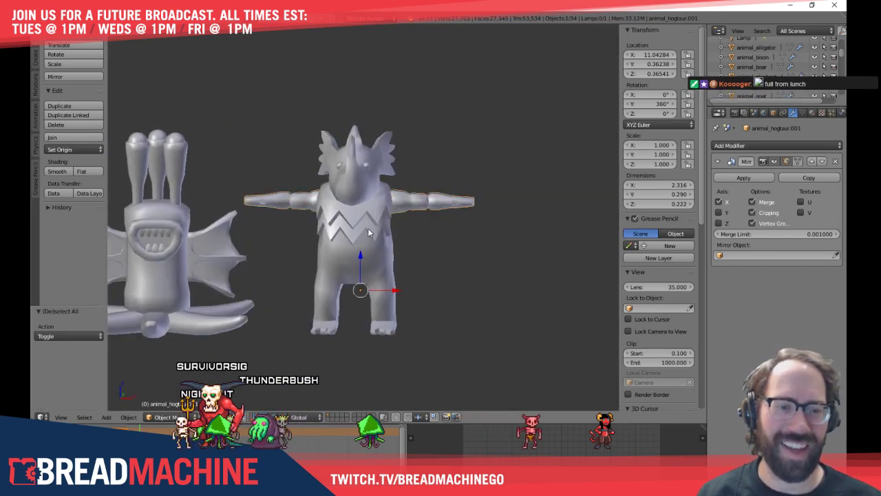
pyautogui.hotkey('ctrl', 'j')
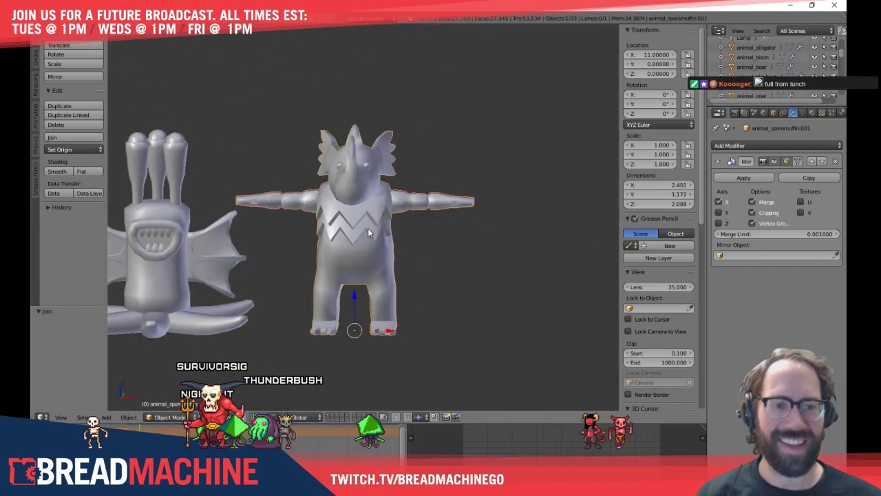
pyautogui.moveTo(416, 225); pyautogui.dragTo(491, 288, button='middle')
pyautogui.press('a')
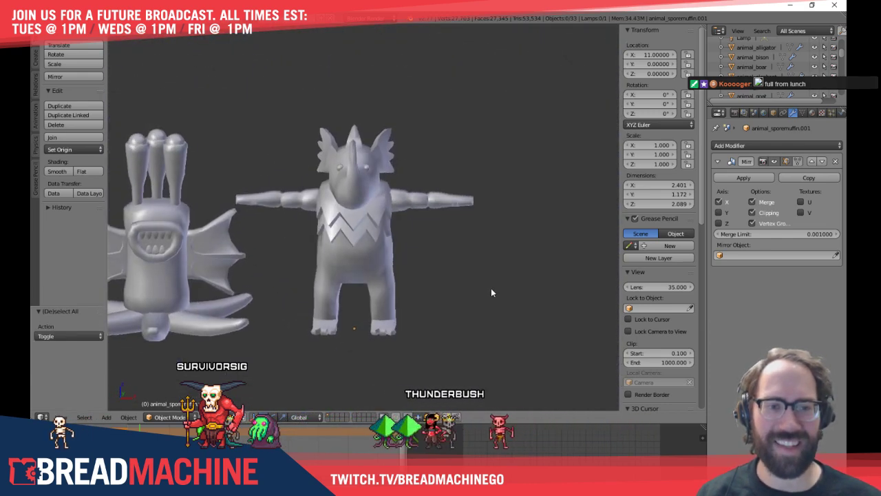
# In Edit Mode and top view, select the linked arm mesh and move it about 0.186 units outward along X
pyautogui.keyDown('shift'); pyautogui.moveTo(415, 234); pyautogui.dragTo(340, 233, button='middle'); pyautogui.keyUp('shift')
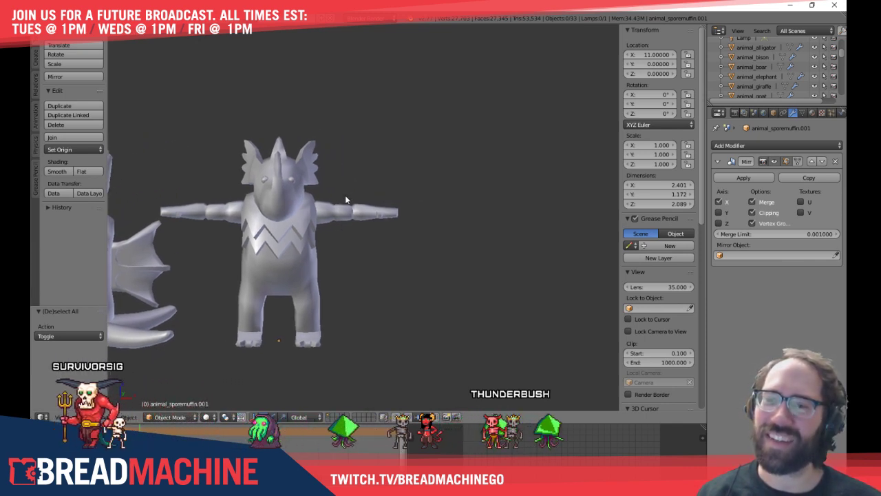
pyautogui.press('Tab')
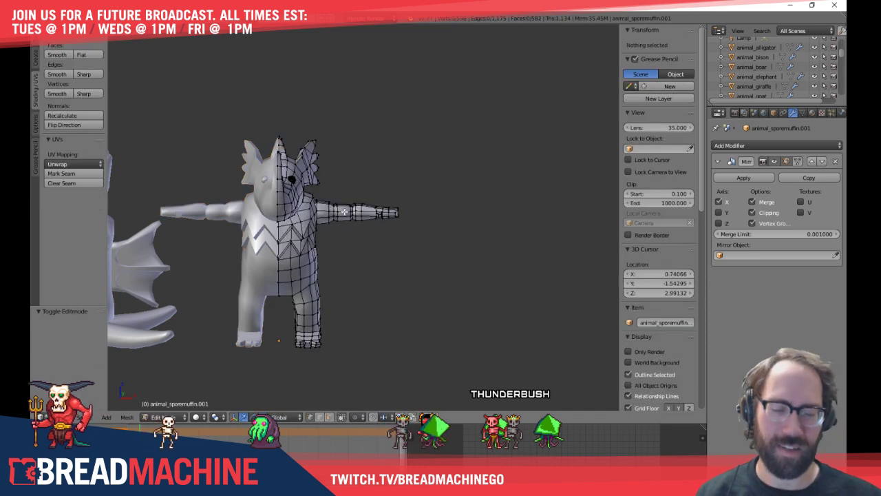
pyautogui.press('KP_7')
pyautogui.scroll(-3, 341, 216)
pyautogui.keyDown('shift'); pyautogui.moveTo(382, 297); pyautogui.dragTo(344, 285, button='middle'); pyautogui.keyUp('shift')
pyautogui.scroll(2, 283, 237)
pyautogui.keyDown('shift'); pyautogui.moveTo(253, 191); pyautogui.dragTo(356, 235, button='middle'); pyautogui.keyUp('shift')
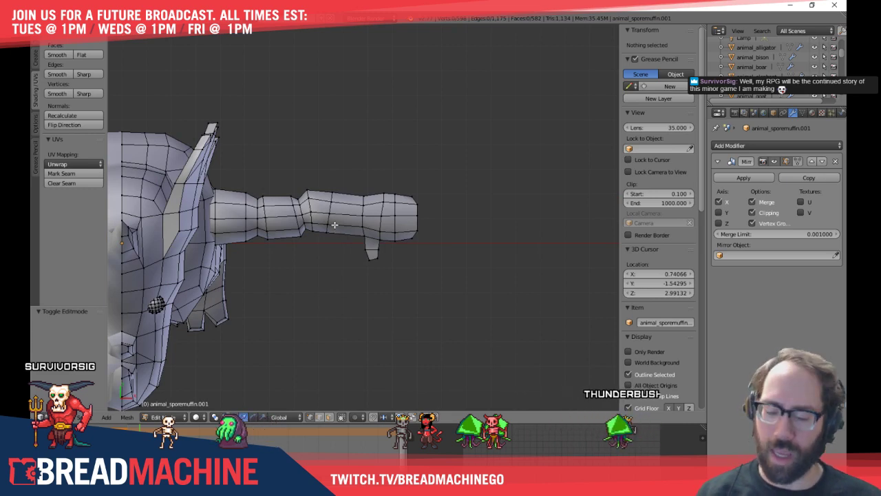
pyautogui.press('l')
pyautogui.keyDown('shift'); pyautogui.moveTo(325, 243); pyautogui.dragTo(388, 254, button='middle'); pyautogui.keyUp('shift')
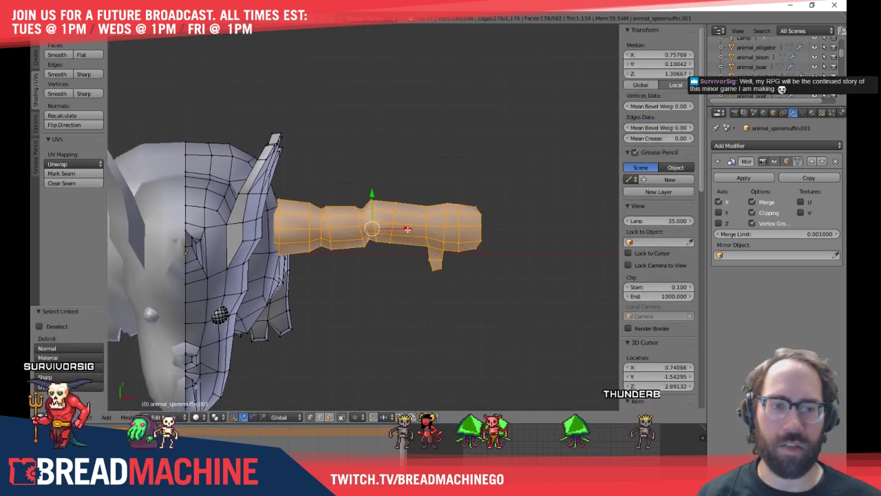
pyautogui.press('g')
pyautogui.press('x')
pyautogui.click(416, 271)
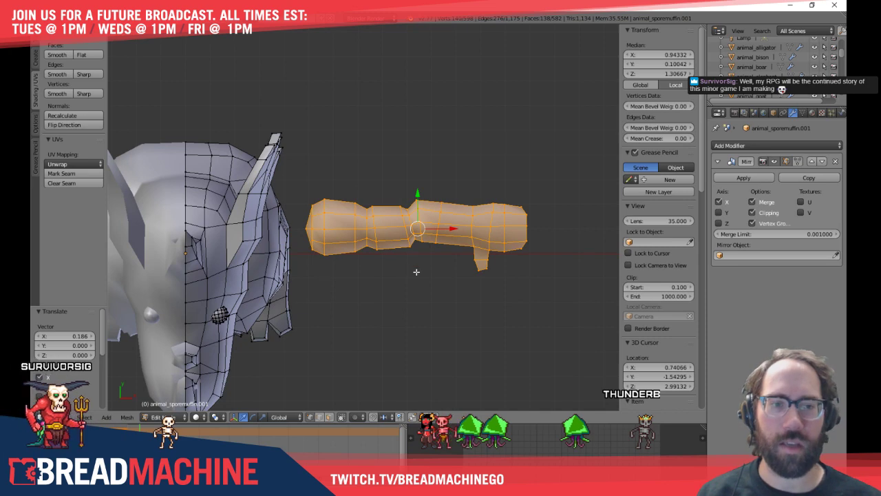
# In wireframe, select the forearm and hand beyond the elbow and shift them about 0.02 units forward along Y
pyautogui.scroll(4, 416, 272)
pyautogui.press('a')
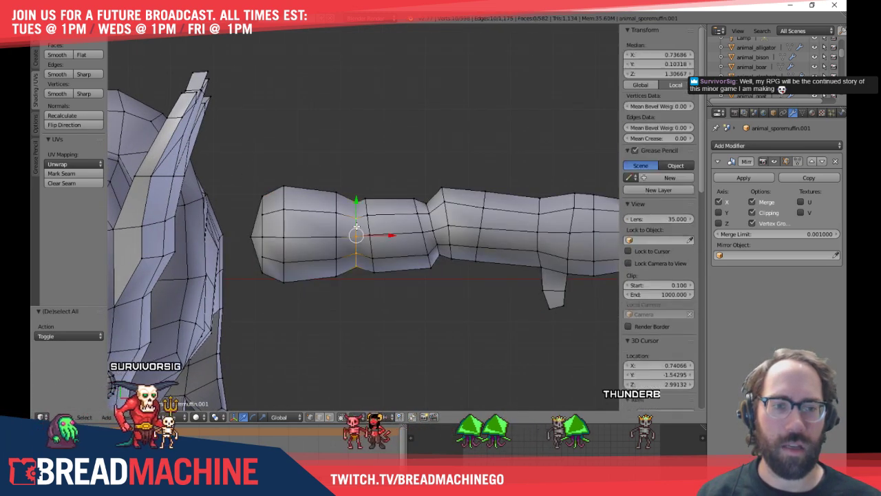
pyautogui.press('a')
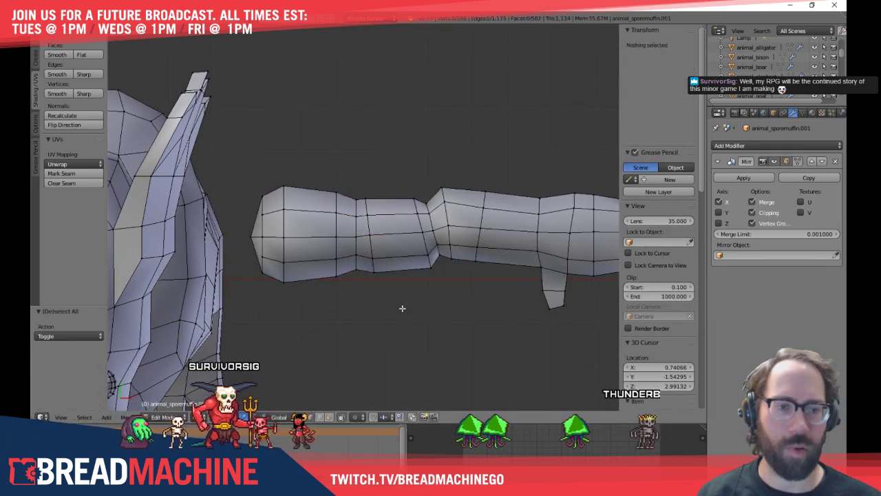
pyautogui.moveTo(402, 307); pyautogui.dragTo(373, 241, button='middle')
pyautogui.scroll(2, 368, 236)
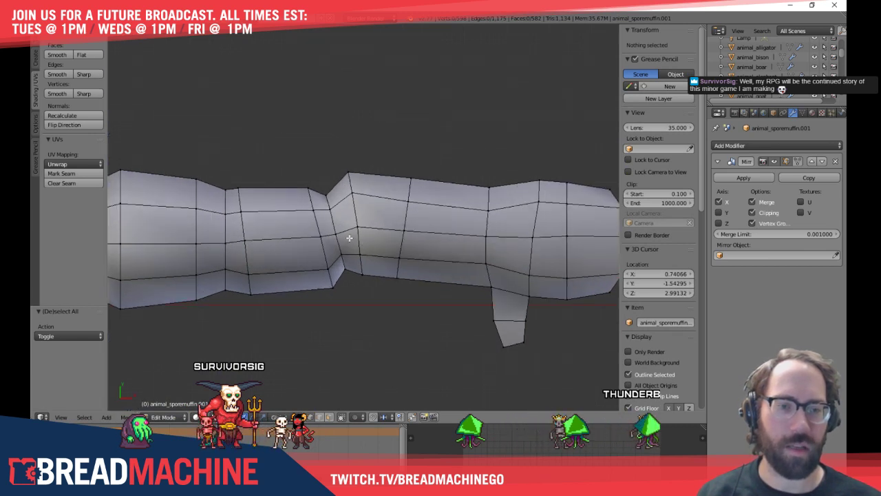
pyautogui.keyDown('alt'); pyautogui.rightClick(347, 239); pyautogui.keyUp('alt')
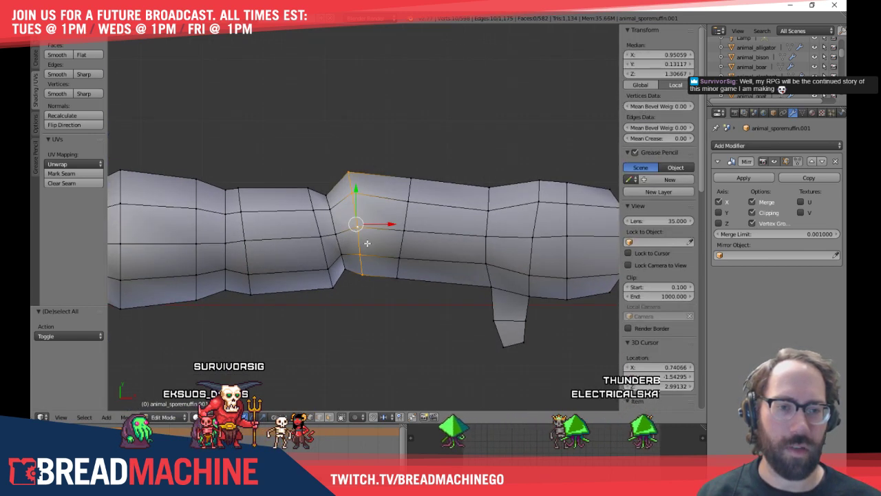
pyautogui.keyDown('shift'); pyautogui.moveTo(437, 228); pyautogui.dragTo(342, 234, button='middle'); pyautogui.keyUp('shift')
pyautogui.keyDown('alt'); pyautogui.keyDown('shift'); pyautogui.rightClick(309, 252); pyautogui.keyUp('shift'); pyautogui.keyUp('alt')
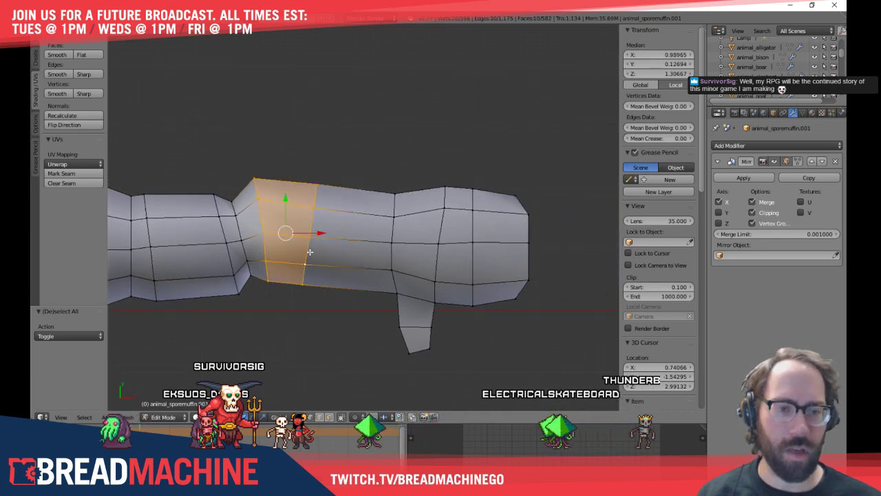
pyautogui.press('z')
pyautogui.press('b')
pyautogui.moveTo(360, 152); pyautogui.dragTo(609, 368)
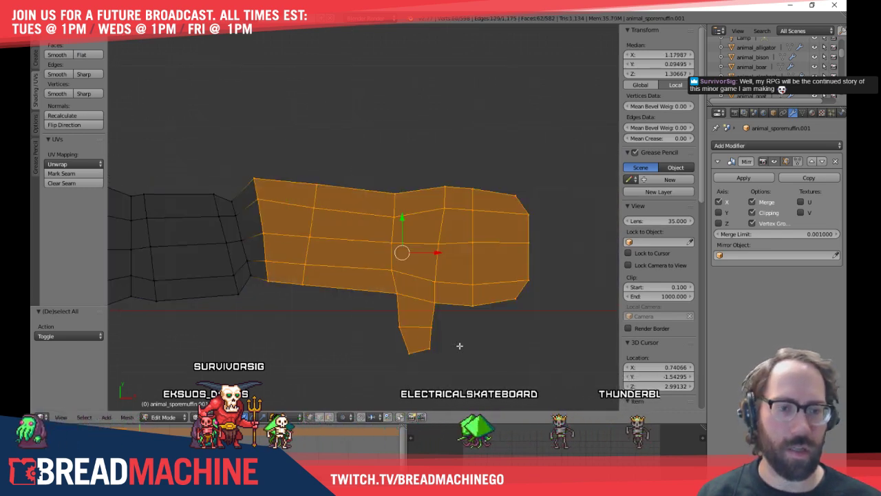
pyautogui.keyDown('shift'); pyautogui.moveTo(415, 325); pyautogui.dragTo(450, 304, button='middle'); pyautogui.keyUp('shift')
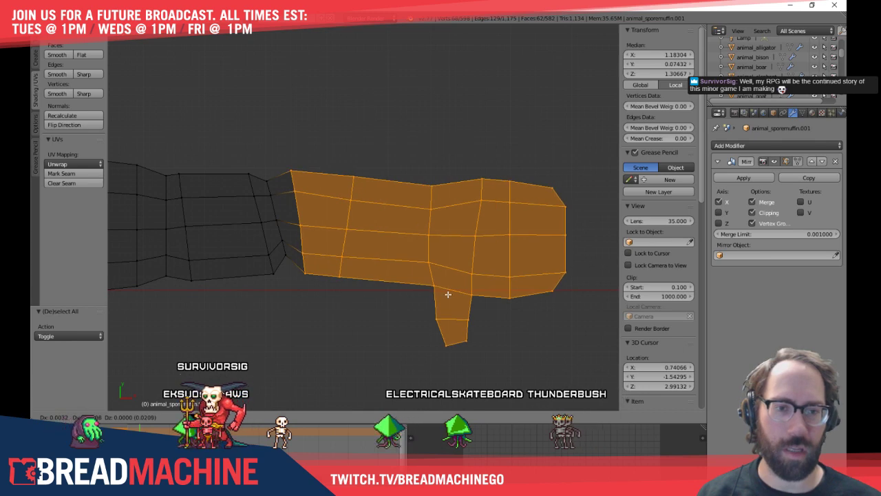
# Scale the elbow's edge loop up by 1.1 and shift it about 0.006 units forward along Y
pyautogui.press('a')
pyautogui.keyDown('alt'); pyautogui.rightClick(282, 230); pyautogui.keyUp('alt')
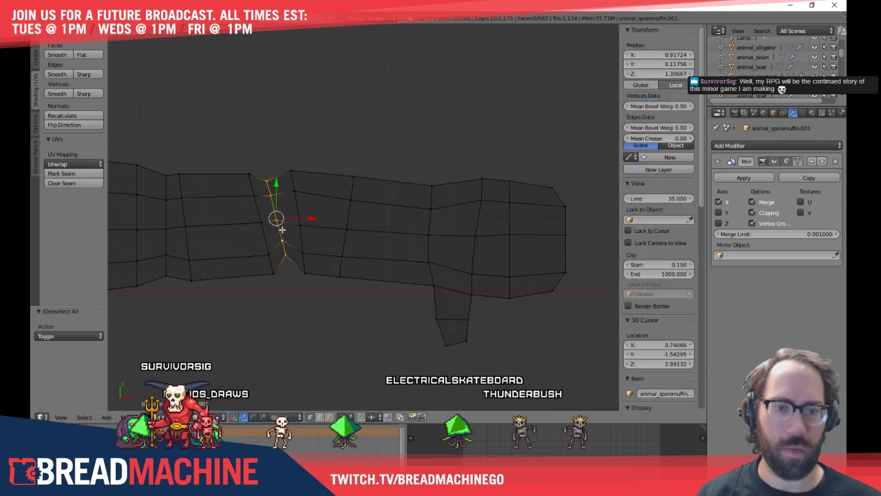
pyautogui.press('s')
pyautogui.click(359, 307)
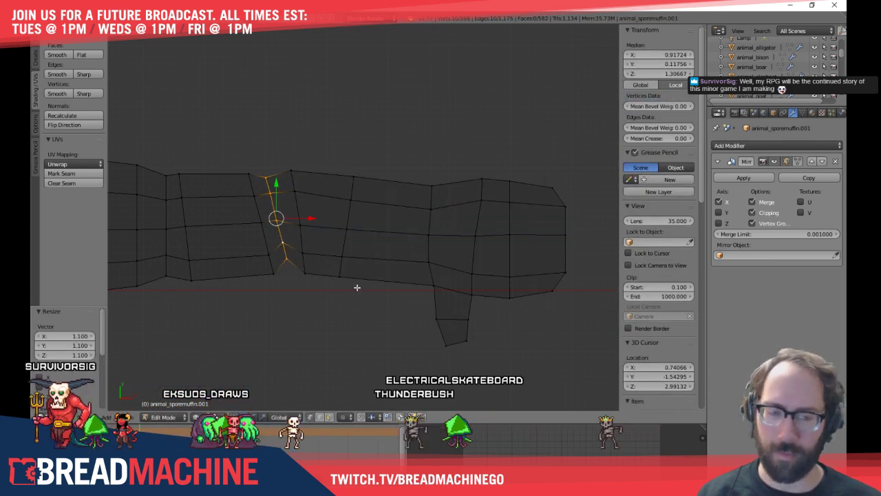
pyautogui.press('g')
pyautogui.click(357, 291)
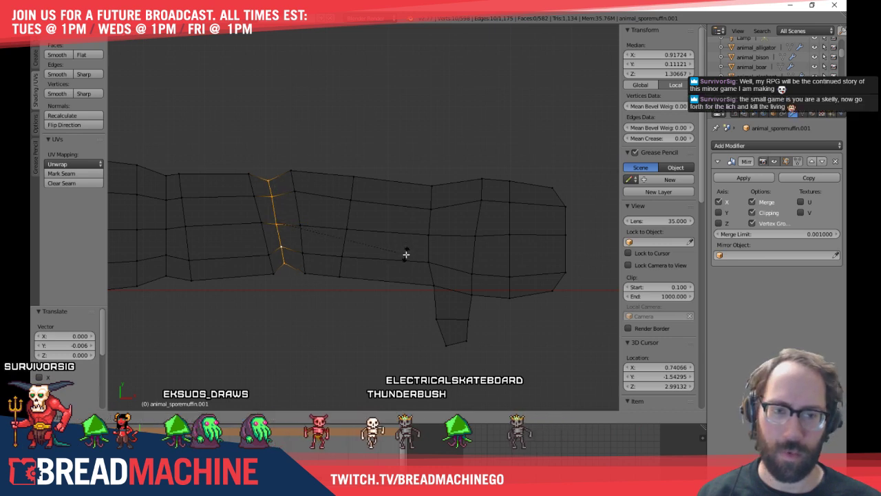
pyautogui.press('a')
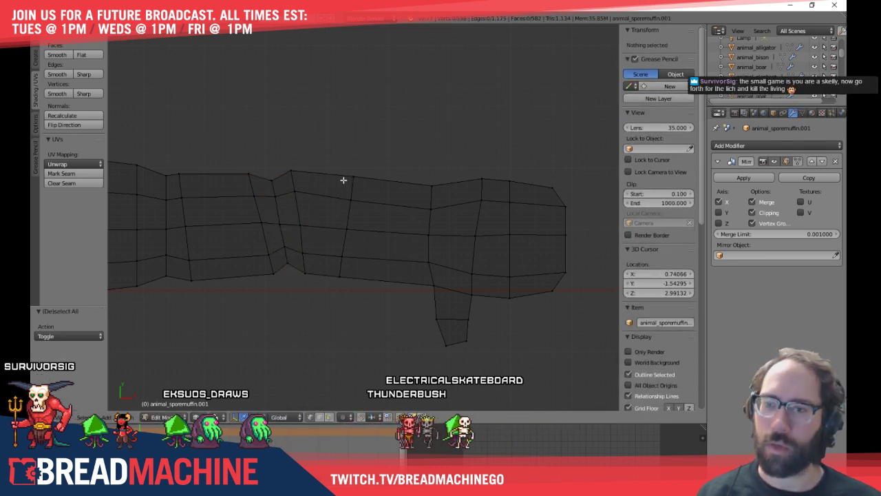
# Reselect the forearm and hand beyond the elbow loop and move them about 0.007 units back along Y
pyautogui.moveTo(344, 181); pyautogui.dragTo(311, 196, button='middle')
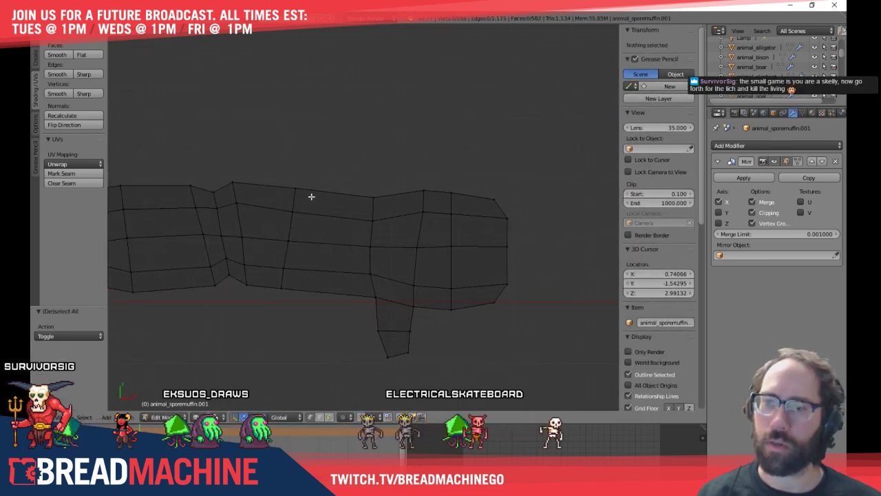
pyautogui.keyDown('alt'); pyautogui.rightClick(241, 222); pyautogui.keyUp('alt')
pyautogui.press('a')
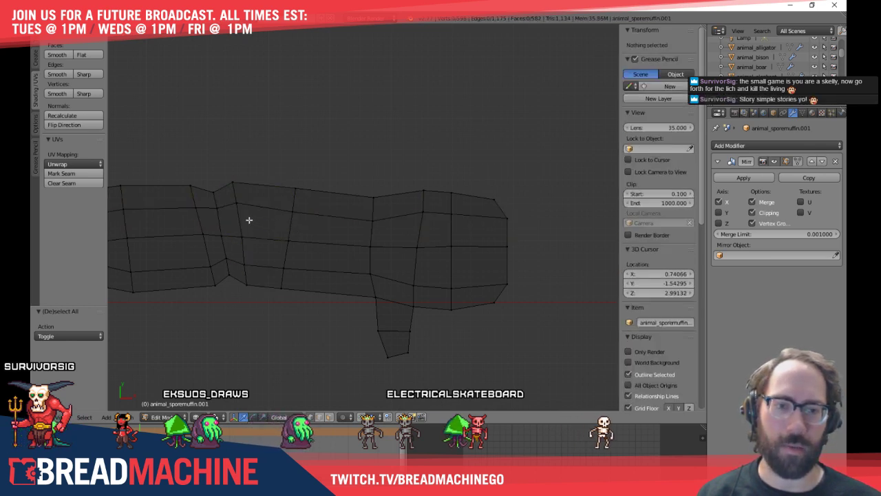
pyautogui.keyDown('alt'); pyautogui.rightClick(248, 218); pyautogui.keyUp('alt')
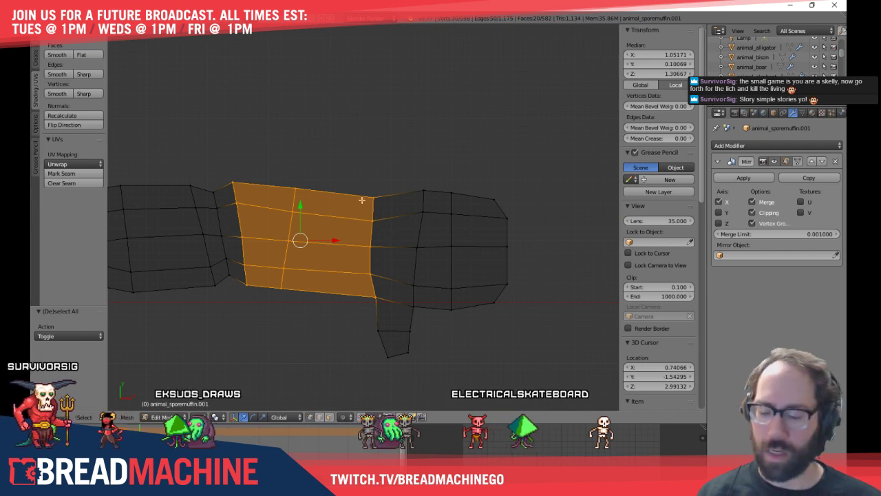
pyautogui.press('b')
pyautogui.moveTo(340, 148); pyautogui.dragTo(585, 388)
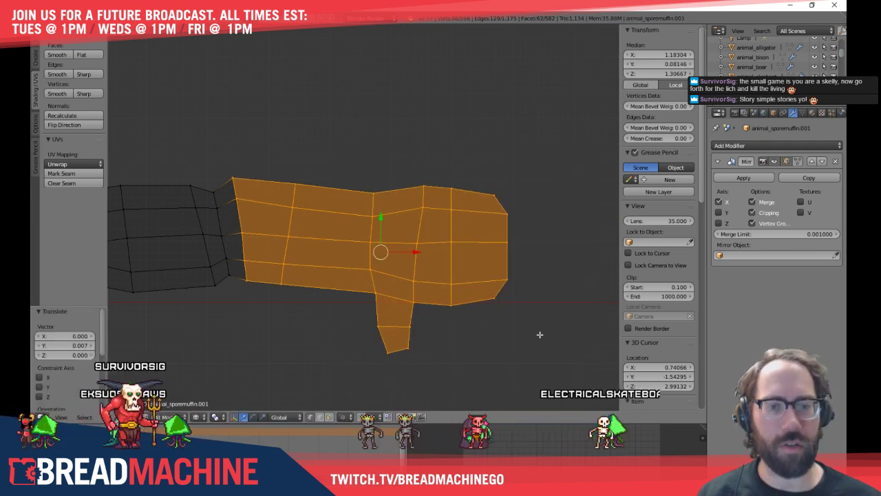
# Return the viewport to solid shading and select the whole linked arm mesh
pyautogui.press('a')
pyautogui.scroll(-4, 472, 319)
pyautogui.scroll(8, 364, 271)
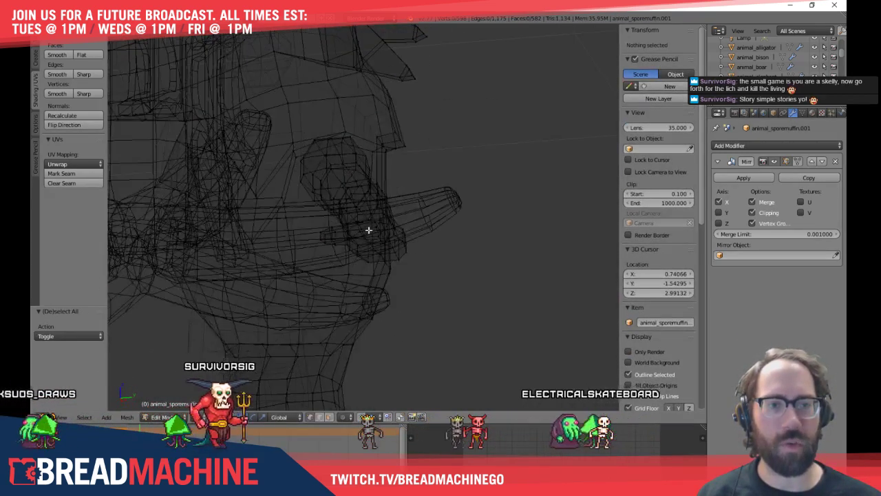
pyautogui.press('Tab')
pyautogui.press('z')
pyautogui.moveTo(369, 229); pyautogui.dragTo(412, 239, button='middle')
pyautogui.press('l')
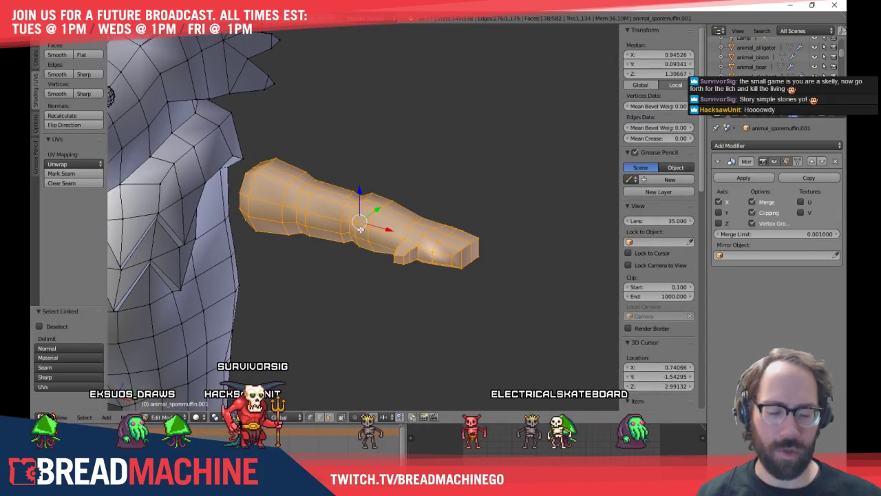
# Scale the arm up by a factor of about 1.209 and move it in against the shoulder
pyautogui.press('KP_1')
pyautogui.keyDown('shift'); pyautogui.moveTo(333, 246); pyautogui.dragTo(410, 248, button='middle'); pyautogui.keyUp('shift')
pyautogui.scroll(-3, 422, 243)
pyautogui.press('s')
pyautogui.click(434, 279)
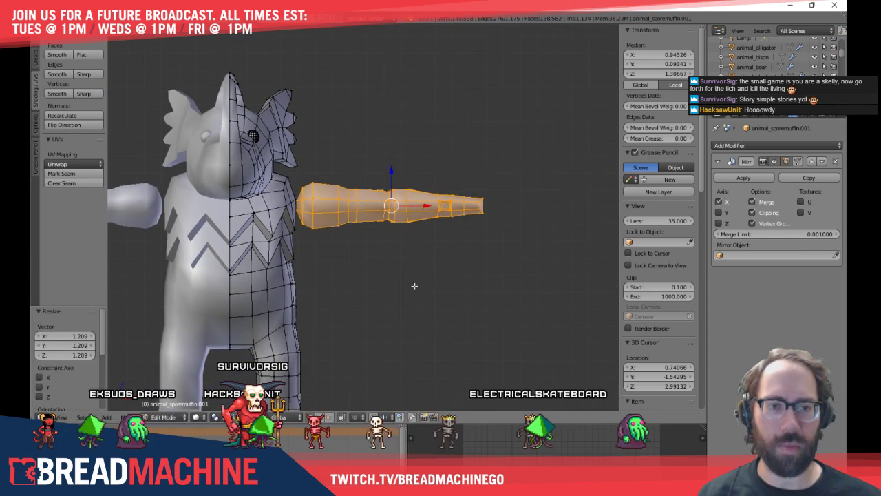
pyautogui.scroll(2, 423, 244)
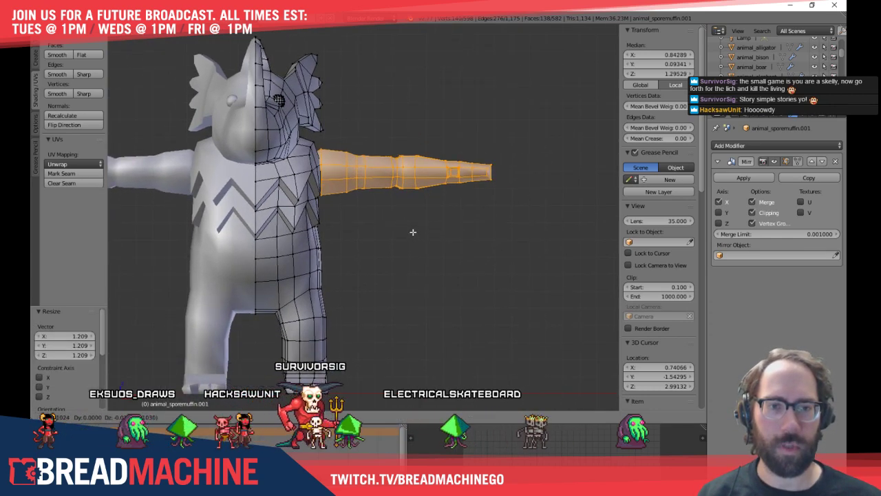
pyautogui.press('a')
pyautogui.press('Tab')
pyautogui.moveTo(440, 251)
pyautogui.mouseDown(button='middle')
pyautogui.moveTo(375, 264)
pyautogui.moveTo(384, 283)
pyautogui.moveTo(429, 254)
pyautogui.mouseUp(button='middle')
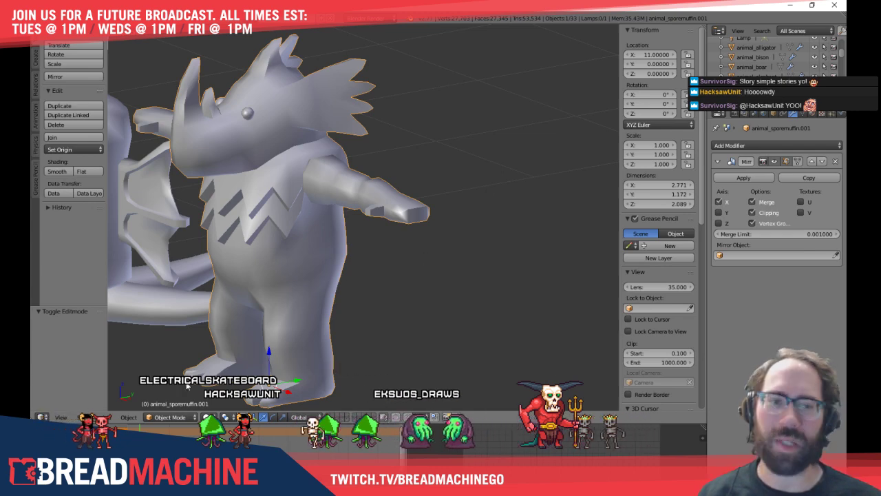
# Select the linked arm and examine its shape and placement against the body from the side, above and in perspective
pyautogui.press('KP_3')
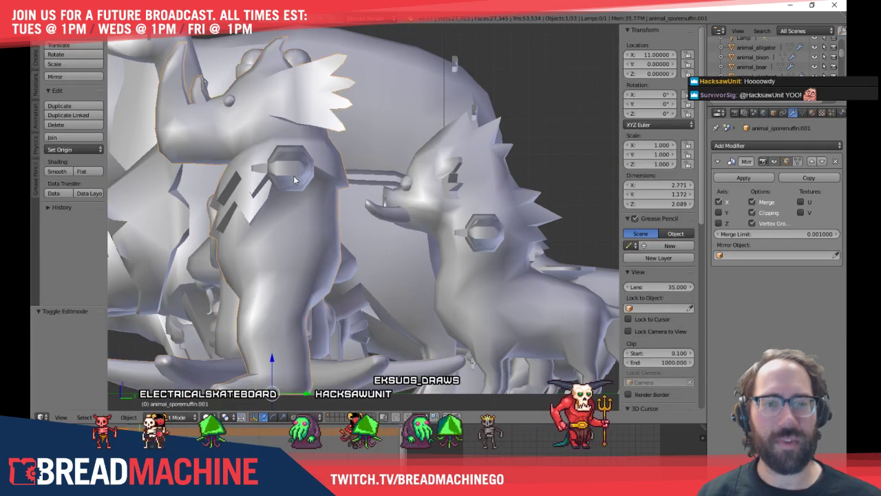
pyautogui.press('Tab')
pyautogui.press('l')
pyautogui.scroll(4, 296, 173)
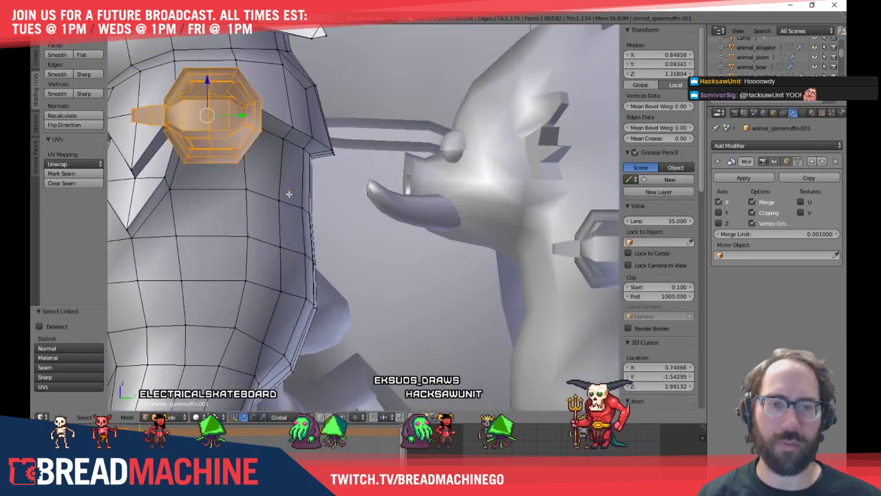
pyautogui.moveTo(338, 232); pyautogui.dragTo(326, 270, button='middle')
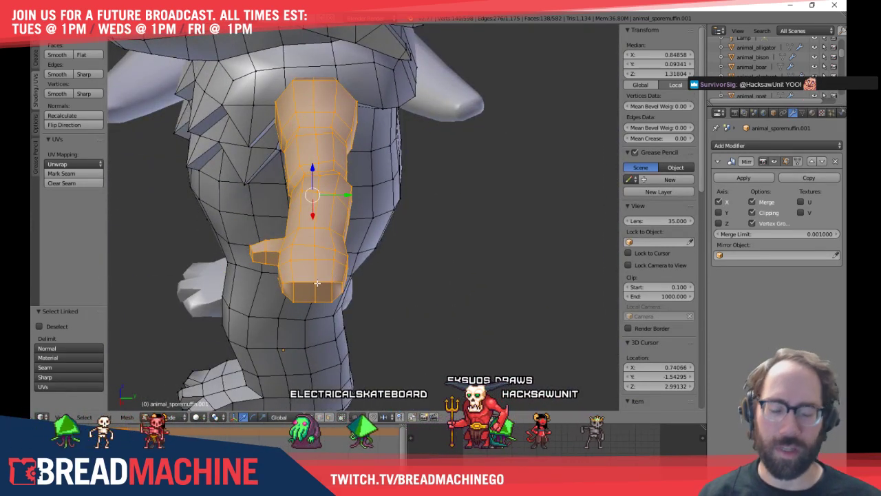
pyautogui.press('KP_7')
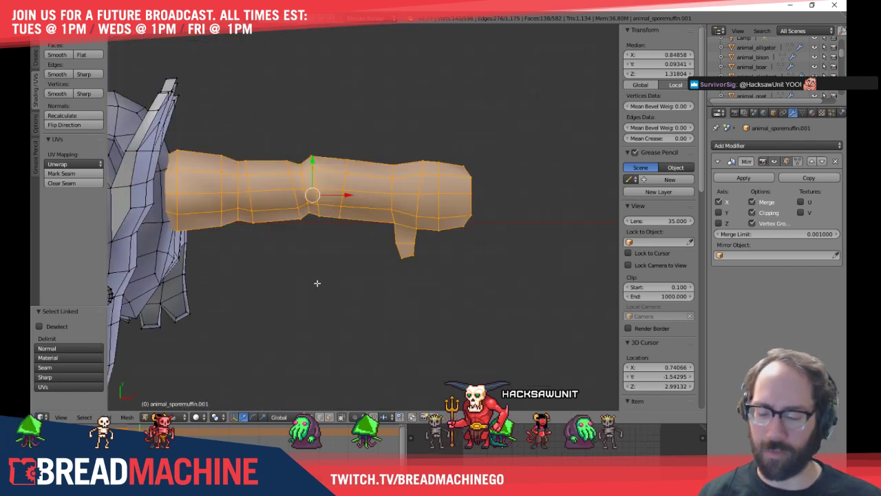
pyautogui.scroll(10, 475, 233)
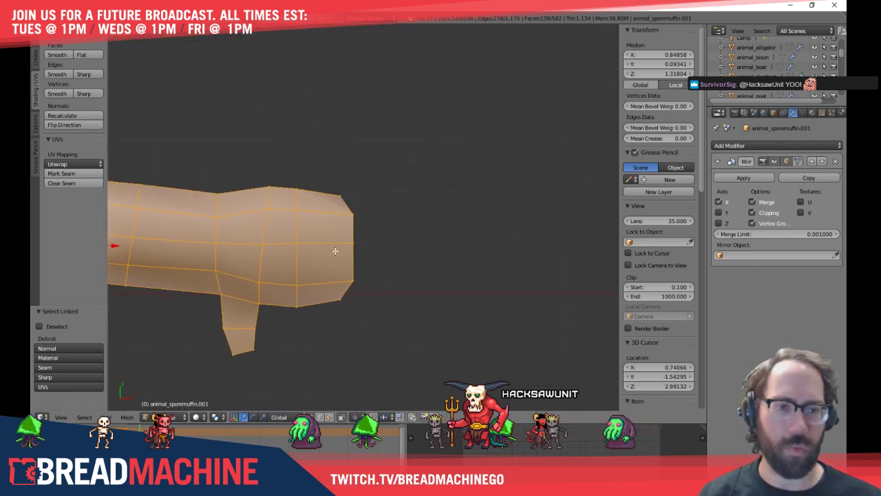
pyautogui.scroll(1, 328, 228)
pyautogui.scroll(-6, 318, 277)
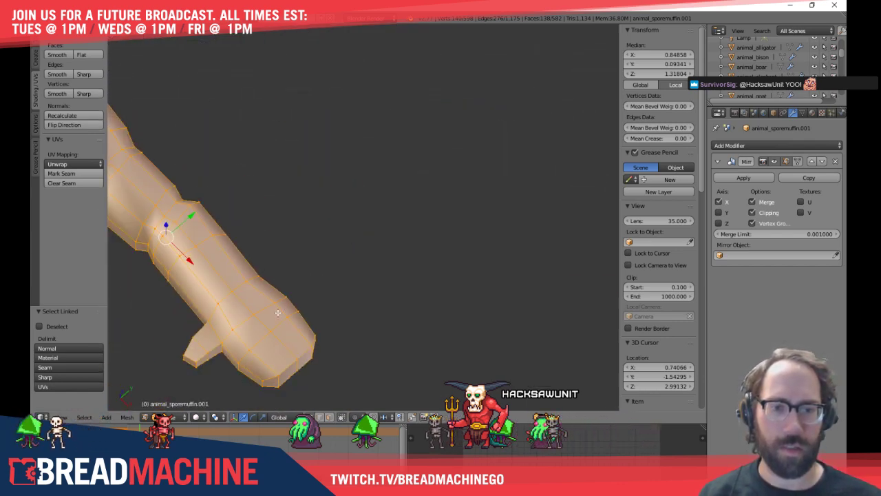
pyautogui.keyDown('shift'); pyautogui.moveTo(280, 311); pyautogui.dragTo(364, 211, button='middle'); pyautogui.keyUp('shift')
pyautogui.keyDown('shift'); pyautogui.moveTo(371, 295); pyautogui.dragTo(385, 185, button='middle'); pyautogui.keyUp('shift')
pyautogui.scroll(-6, 333, 243)
pyautogui.press('Tab')
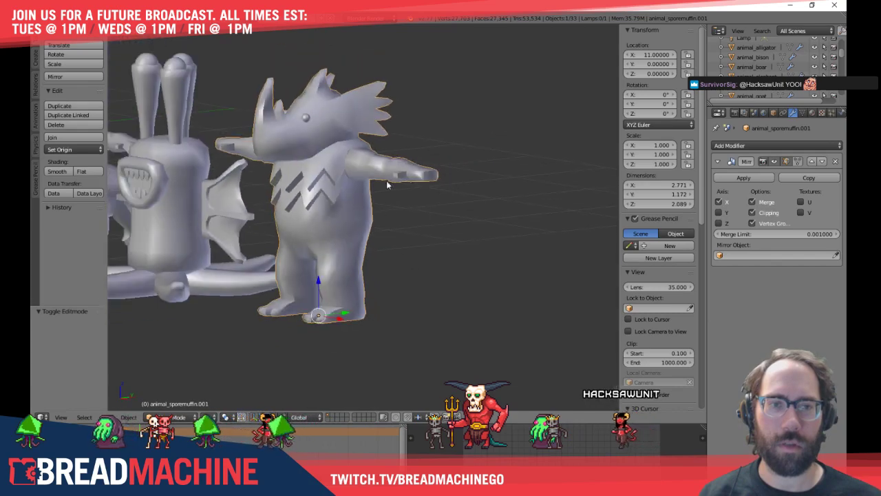
# Move the selected arm about 0.504 along X, away from the body
pyautogui.press('Tab')
pyautogui.press('KP_Decimal')
pyautogui.moveTo(300, 220); pyautogui.dragTo(413, 119, button='middle')
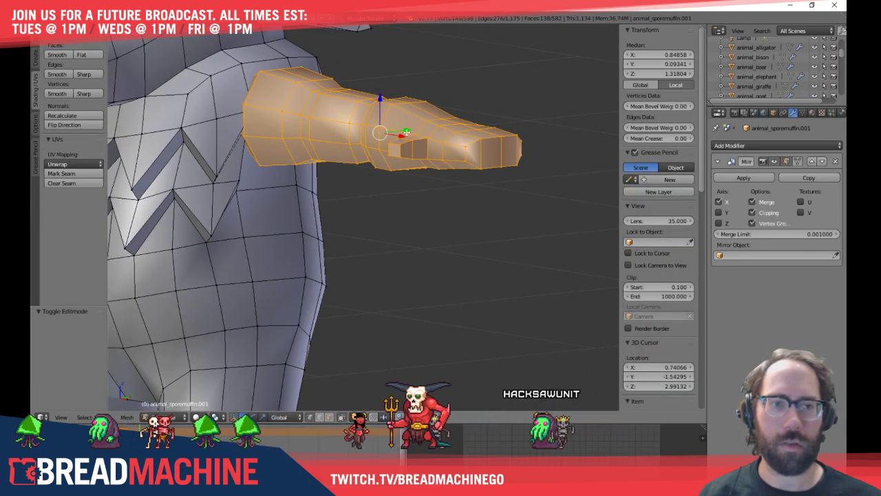
pyautogui.moveTo(404, 136); pyautogui.dragTo(510, 152)
pyautogui.moveTo(509, 152); pyautogui.dragTo(434, 241, button='middle')
pyautogui.keyDown('shift'); pyautogui.moveTo(460, 313); pyautogui.dragTo(450, 202, button='middle'); pyautogui.keyUp('shift')
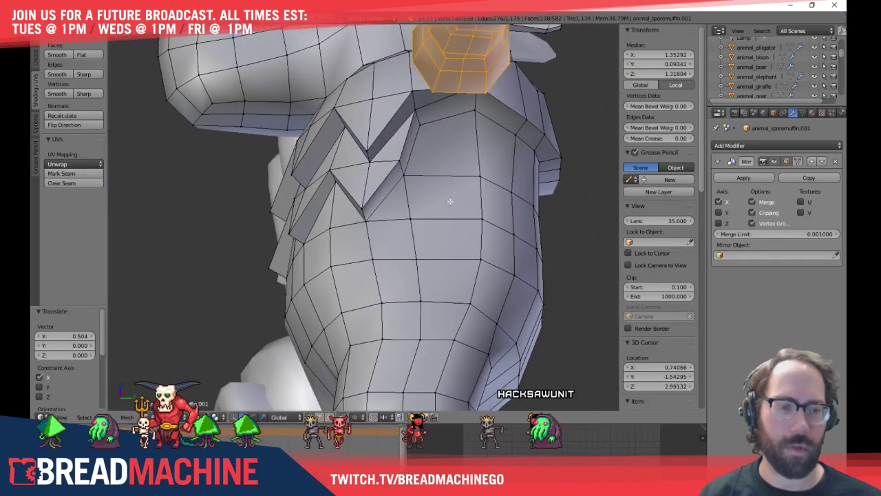
pyautogui.moveTo(429, 159); pyautogui.dragTo(343, 132, button='middle')
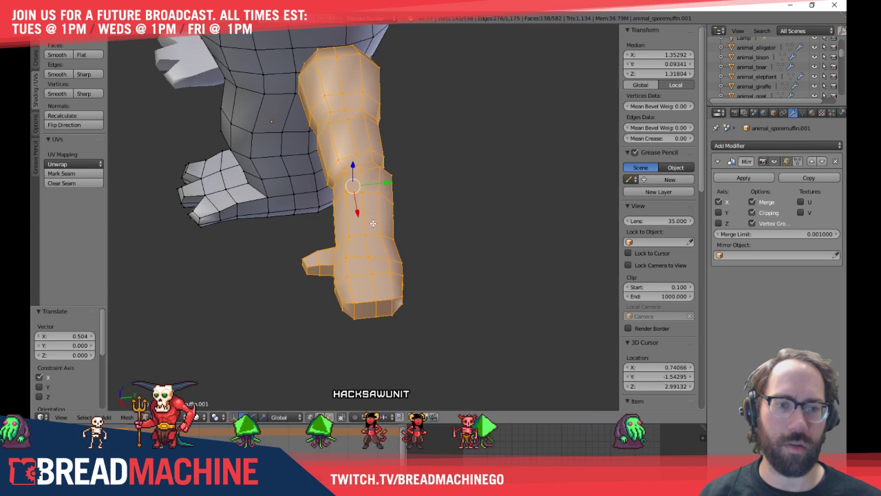
pyautogui.moveTo(373, 222); pyautogui.dragTo(385, 269, button='middle')
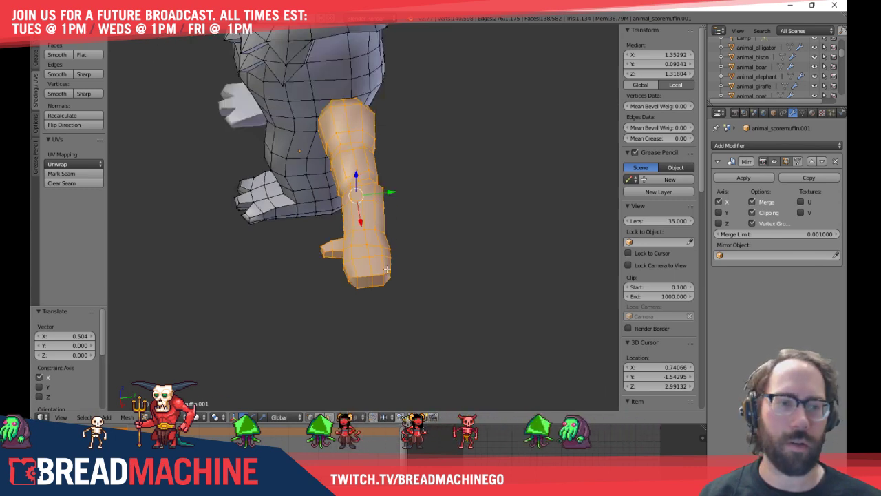
# Rip the hand's end edge nearest the thumb and shift it along Y to open the first finger gap
pyautogui.press('Tab')
pyautogui.press('Tab')
pyautogui.press('a')
pyautogui.scroll(5, 373, 284)
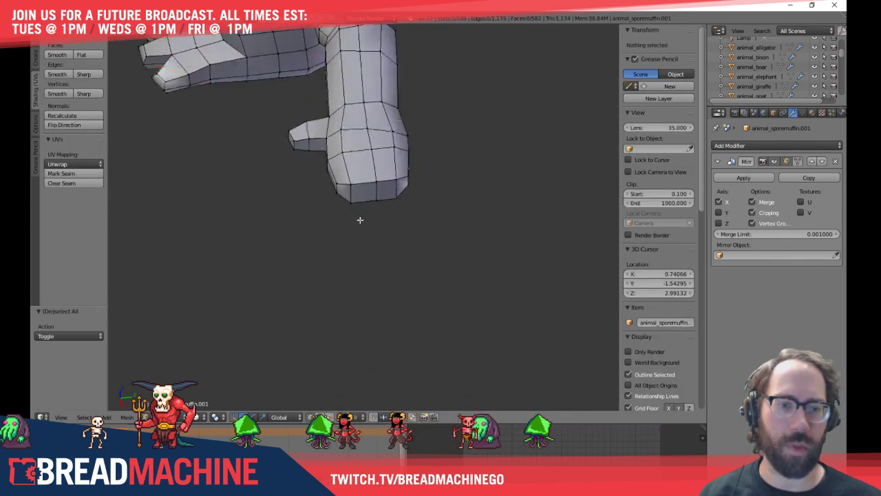
pyautogui.rightClick(318, 233)
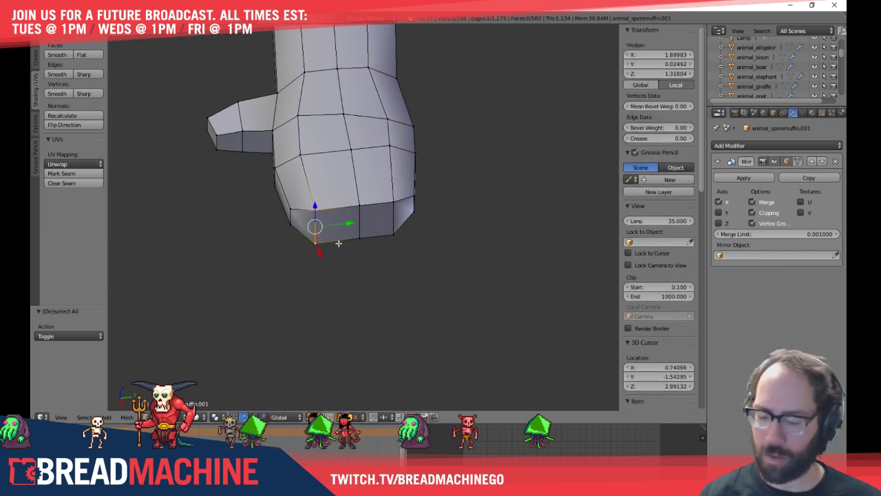
pyautogui.press('g')
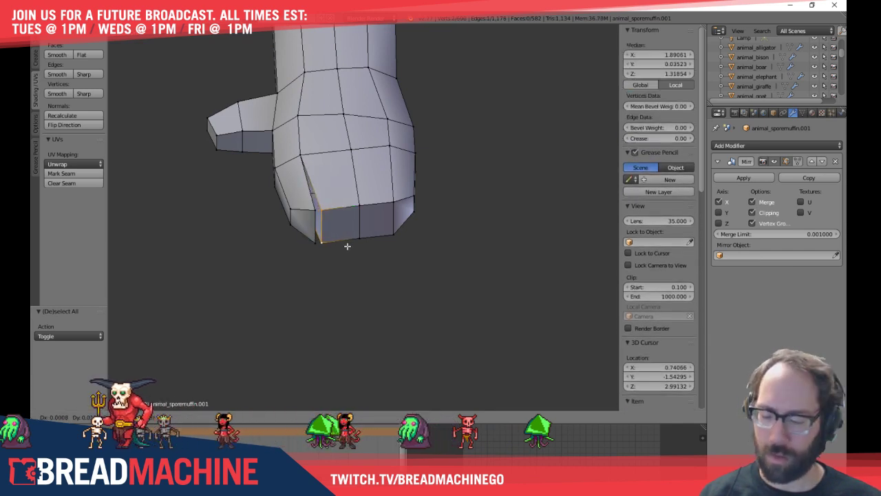
pyautogui.press('y')
pyautogui.click(351, 243)
# Rip the middle edge at the end of the hand and shift it along Y to open the second finger gap
pyautogui.rightClick(358, 226)
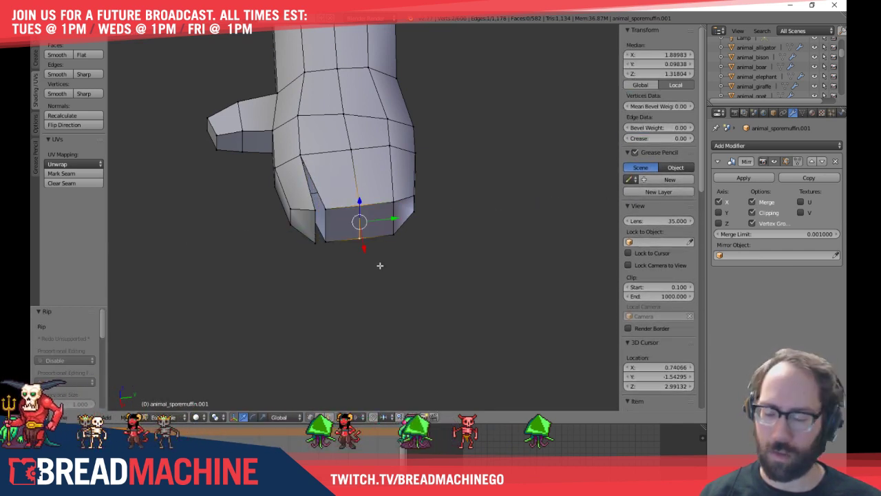
pyautogui.press('g')
pyautogui.press('y')
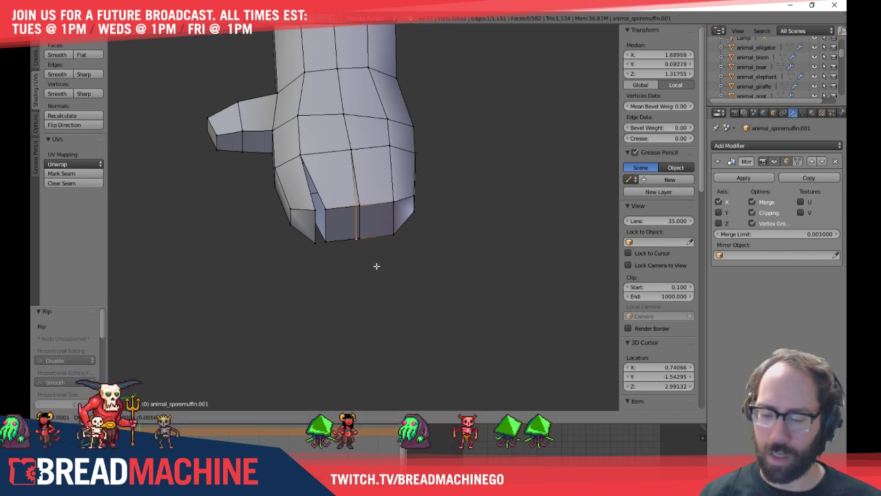
pyautogui.click(388, 262)
# Rip the end edge farthest from the thumb and shift it along Y to open the third finger gap
pyautogui.rightClick(392, 220)
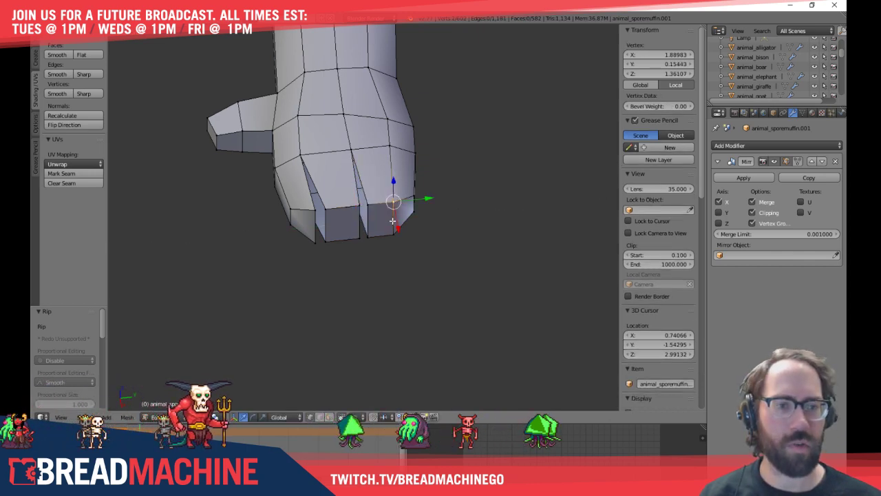
pyautogui.keyDown('shift'); pyautogui.rightClick(391, 232); pyautogui.keyUp('shift')
pyautogui.press('KP_7')
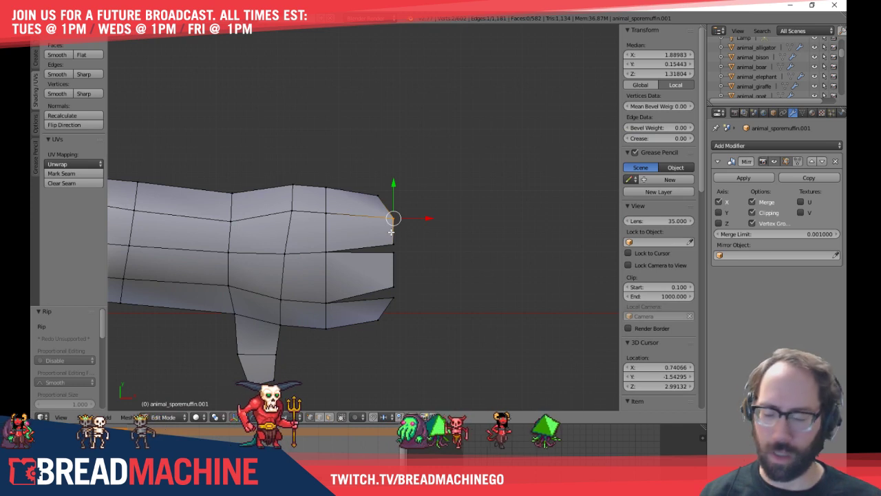
pyautogui.press('v')
pyautogui.press('y')
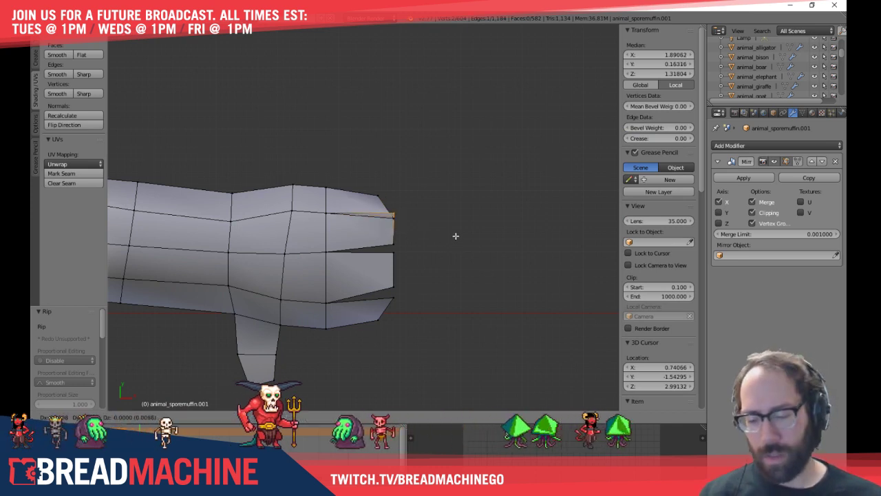
pyautogui.click(455, 251)
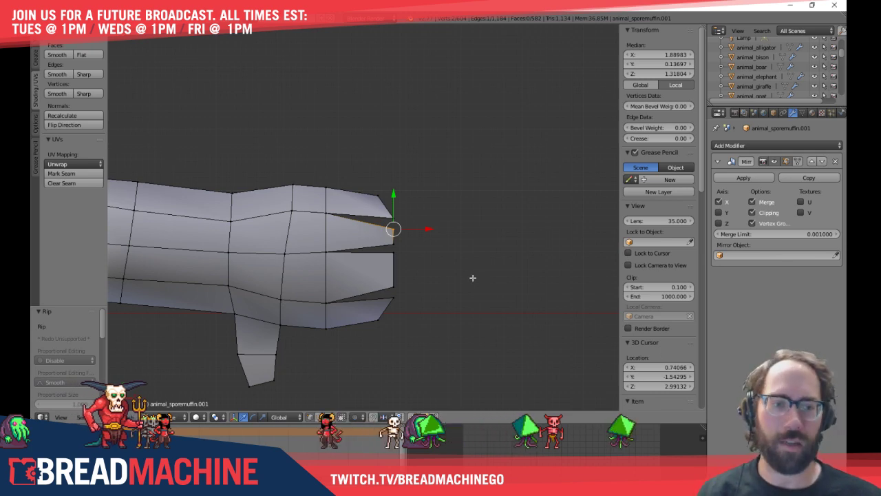
# Move the wide middle finger's inner tip edge about -0.016 along Y to widen the central gap
pyautogui.press('KP_3')
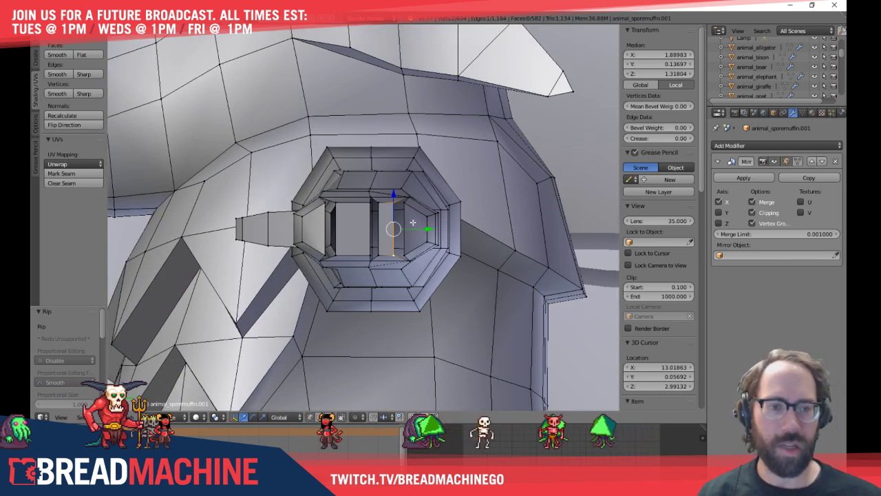
pyautogui.moveTo(413, 223); pyautogui.dragTo(409, 291, button='middle')
pyautogui.scroll(4, 360, 228)
pyautogui.rightClick(370, 211)
pyautogui.keyDown('shift'); pyautogui.rightClick(360, 249); pyautogui.keyUp('shift')
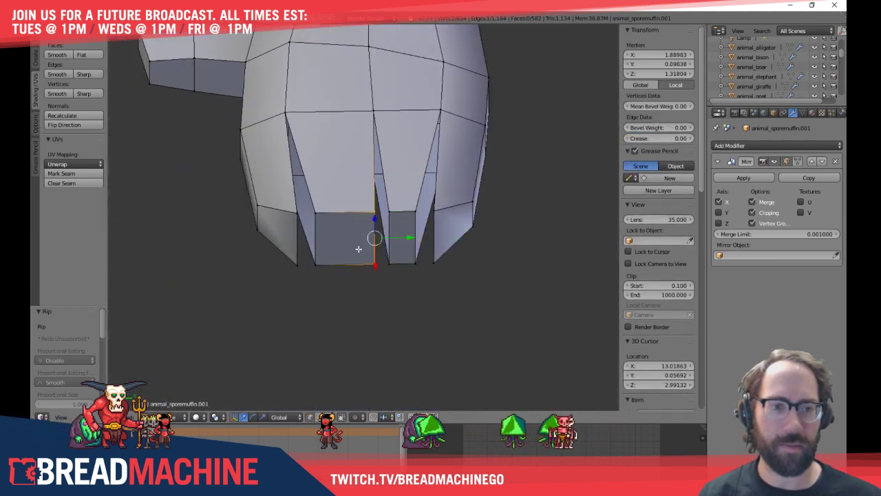
pyautogui.press('g')
pyautogui.press('y')
pyautogui.click(398, 240)
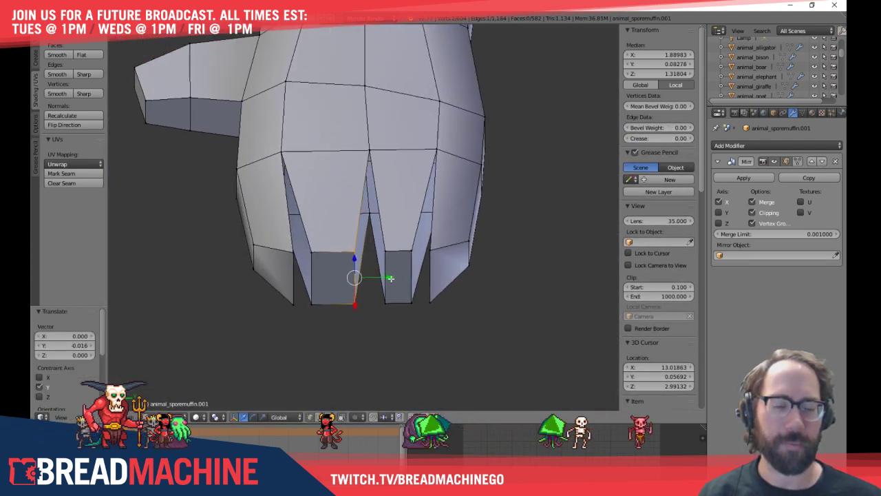
# Select the inner fingertip vertices and move them about -0.028 along X, level with the outer corners of the hand
pyautogui.moveTo(398, 240); pyautogui.dragTo(346, 289, button='middle')
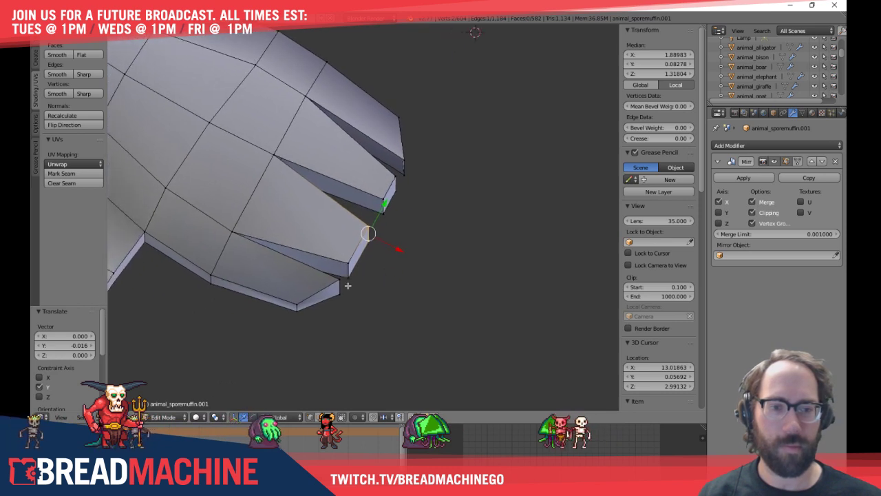
pyautogui.keyDown('shift'); pyautogui.rightClick(347, 289); pyautogui.keyUp('shift')
pyautogui.keyDown('shift'); pyautogui.rightClick(368, 241); pyautogui.keyUp('shift')
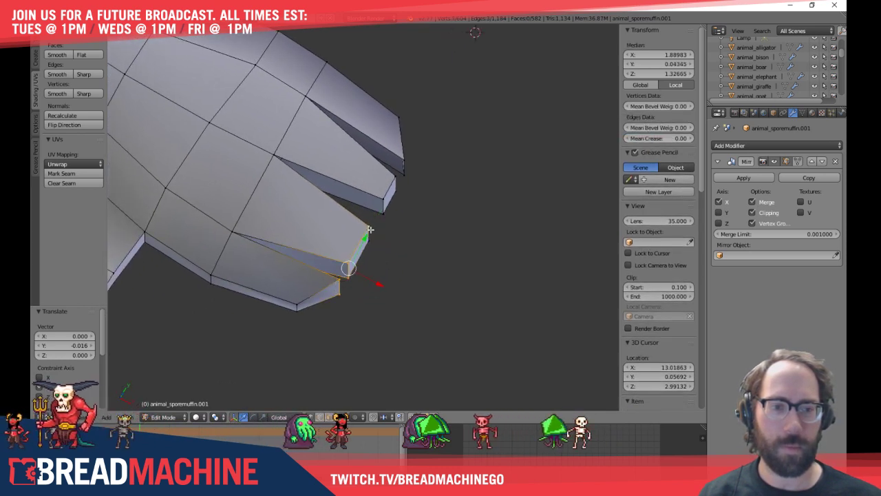
pyautogui.keyDown('shift'); pyautogui.rightClick(368, 228); pyautogui.keyUp('shift')
pyautogui.keyDown('shift'); pyautogui.rightClick(384, 213); pyautogui.keyUp('shift')
pyautogui.keyDown('shift'); pyautogui.rightClick(385, 201); pyautogui.keyUp('shift')
pyautogui.keyDown('shift'); pyautogui.rightClick(396, 190); pyautogui.keyUp('shift')
pyautogui.keyDown('shift'); pyautogui.rightClick(401, 174); pyautogui.keyUp('shift')
pyautogui.keyDown('shift'); pyautogui.rightClick(397, 178); pyautogui.keyUp('shift')
pyautogui.keyDown('shift'); pyautogui.rightClick(396, 190); pyautogui.keyUp('shift')
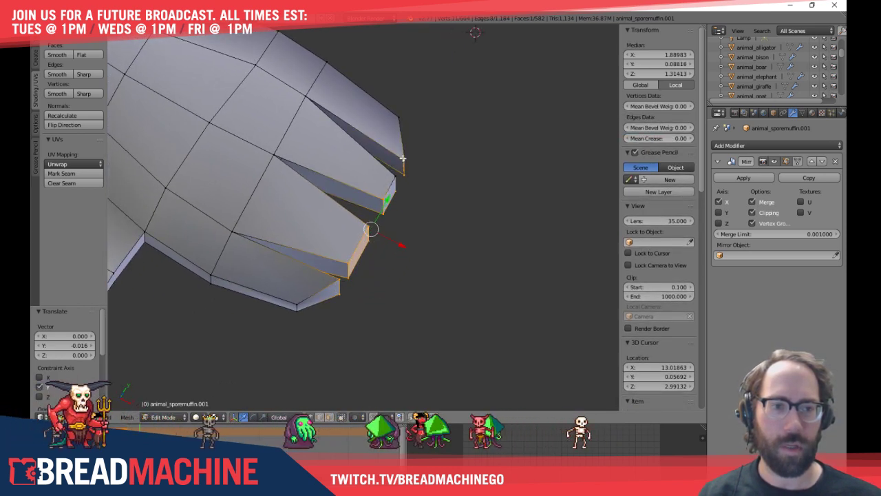
pyautogui.press('KP_7')
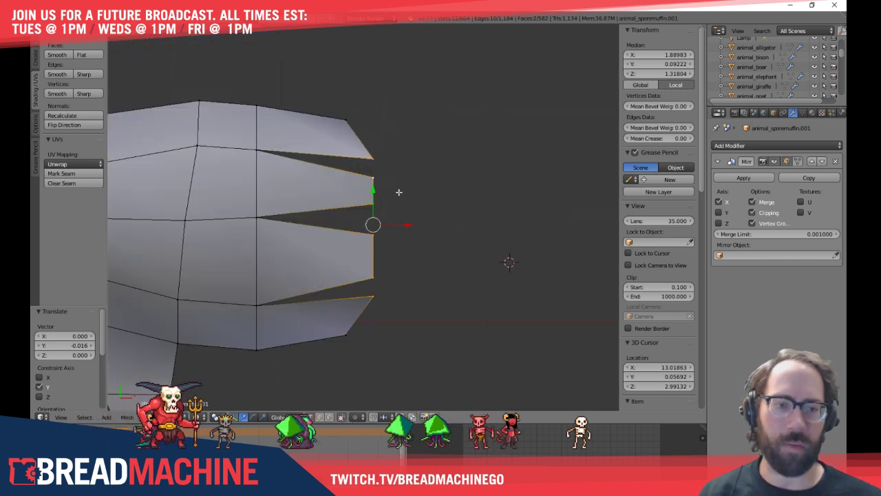
pyautogui.press('g')
pyautogui.press('x')
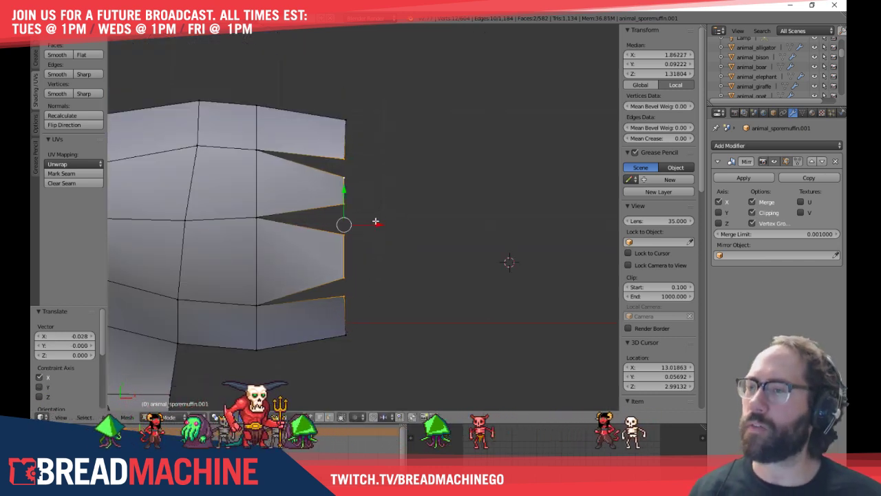
# Box-select all fingertip vertices in wireframe and move them about -0.058 along X to shorten the finger stubs
pyautogui.press('z')
pyautogui.moveTo(319, 97); pyautogui.dragTo(410, 353)
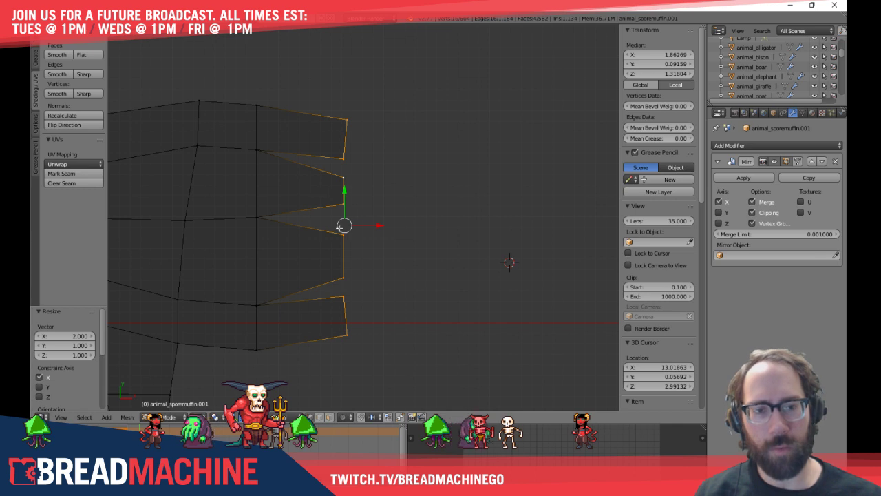
pyautogui.keyDown('shift'); pyautogui.moveTo(344, 206); pyautogui.dragTo(401, 208, button='middle'); pyautogui.keyUp('shift')
pyautogui.moveTo(438, 227); pyautogui.dragTo(378, 220)
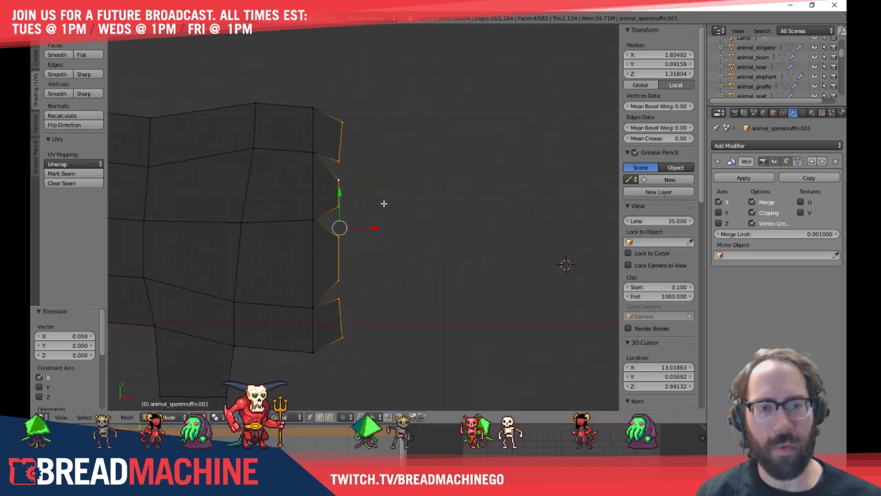
# Move the fingertip edge farthest from the thumb about 0.013 along Y and rotate it slightly
pyautogui.keyDown('shift'); pyautogui.moveTo(375, 174); pyautogui.dragTo(393, 206, button='middle'); pyautogui.keyUp('shift')
pyautogui.press('z')
pyautogui.press('z')
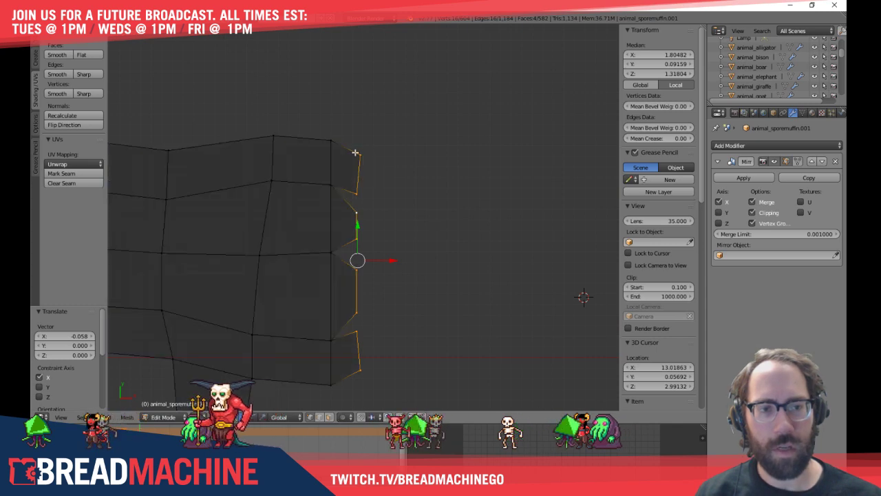
pyautogui.press('a')
pyautogui.press('b')
pyautogui.moveTo(358, 146); pyautogui.dragTo(380, 183)
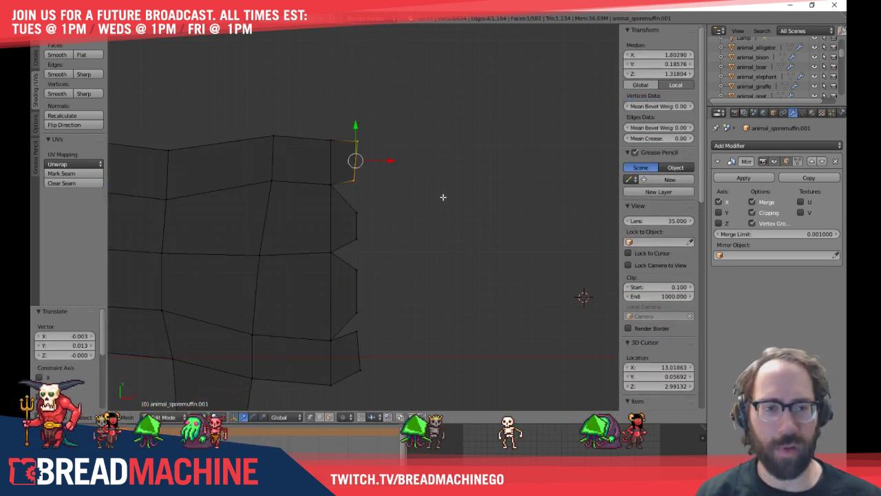
pyautogui.press('a')
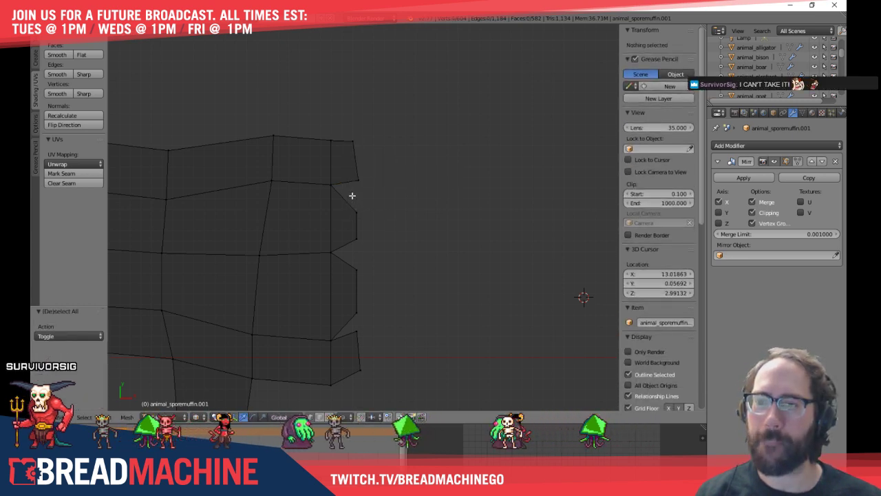
# Move the neighbouring fingertip about 0.005 along Y and widen it along Y, then nudge the outermost fingertip slightly outward
pyautogui.moveTo(381, 248); pyautogui.dragTo(378, 254)
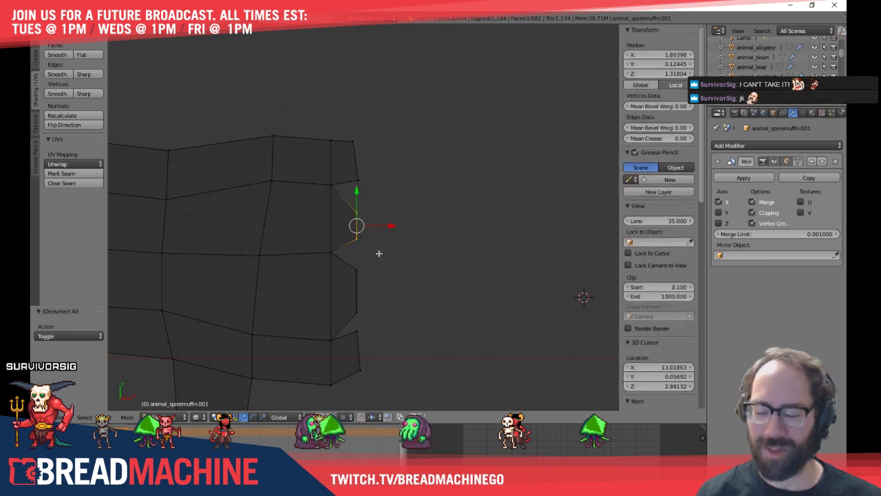
pyautogui.click(379, 243)
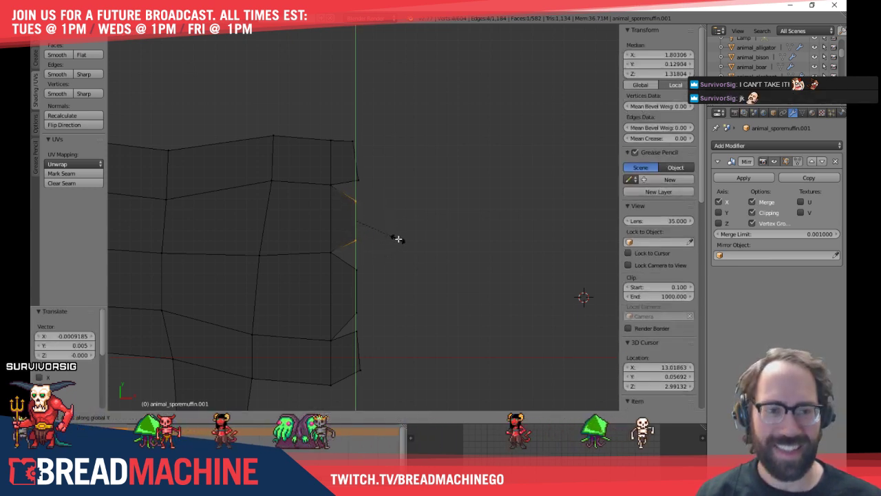
pyautogui.press('a')
pyautogui.keyDown('shift'); pyautogui.moveTo(420, 213); pyautogui.dragTo(433, 238, button='middle'); pyautogui.keyUp('shift')
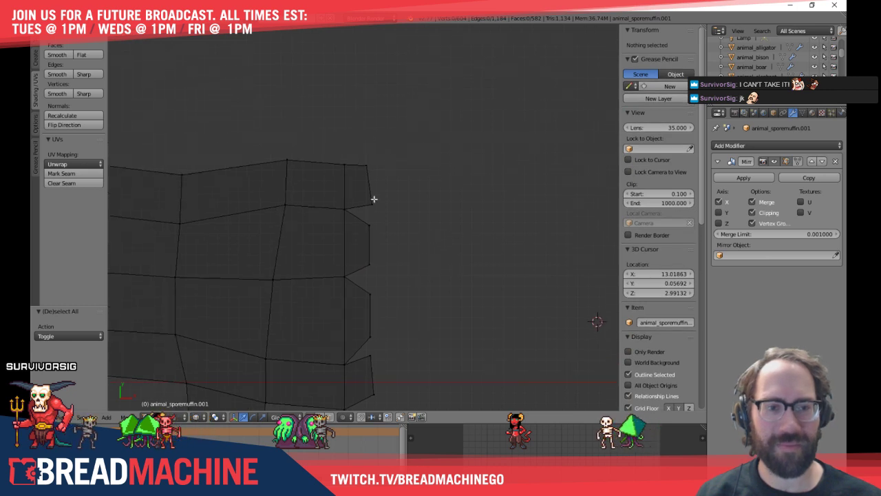
pyautogui.moveTo(398, 213); pyautogui.dragTo(399, 212)
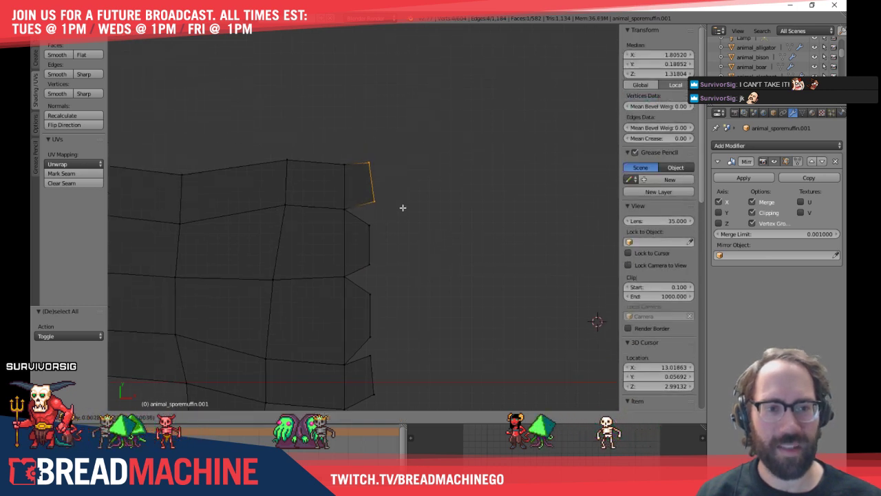
pyautogui.click(403, 208)
# Select the fingertip vertices of the thumb-side finger and move them about -0.002 along X and -0.016 along Y
pyautogui.keyDown('shift'); pyautogui.moveTo(416, 316); pyautogui.dragTo(414, 230, button='middle'); pyautogui.keyUp('shift')
pyautogui.press('a')
pyautogui.press('b')
pyautogui.moveTo(364, 261); pyautogui.dragTo(390, 323)
pyautogui.press('g')
pyautogui.click(409, 319)
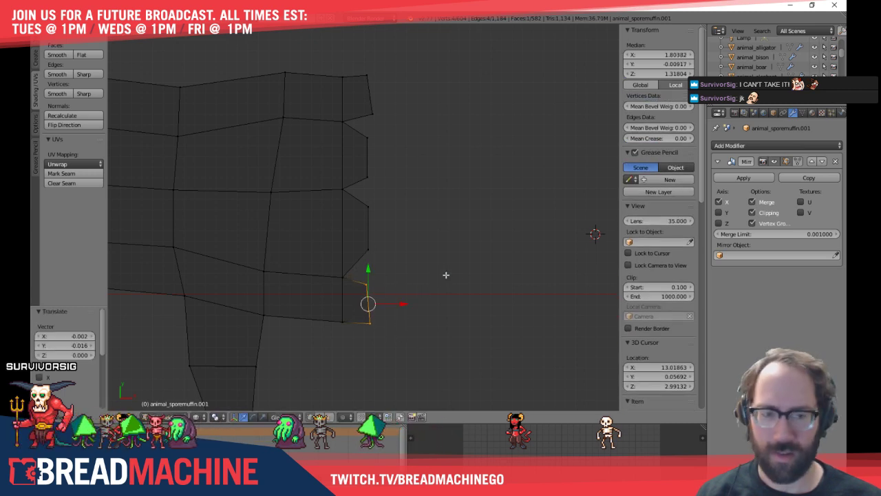
# Rotate the thumb-side fingertip about 10.3° and scale it along Y
pyautogui.press('r')
pyautogui.click(434, 309)
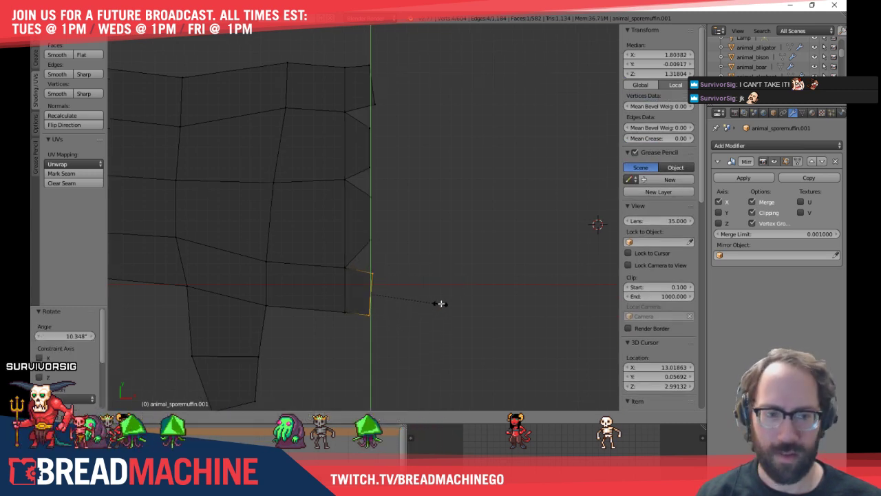
pyautogui.click(448, 300)
pyautogui.press('a')
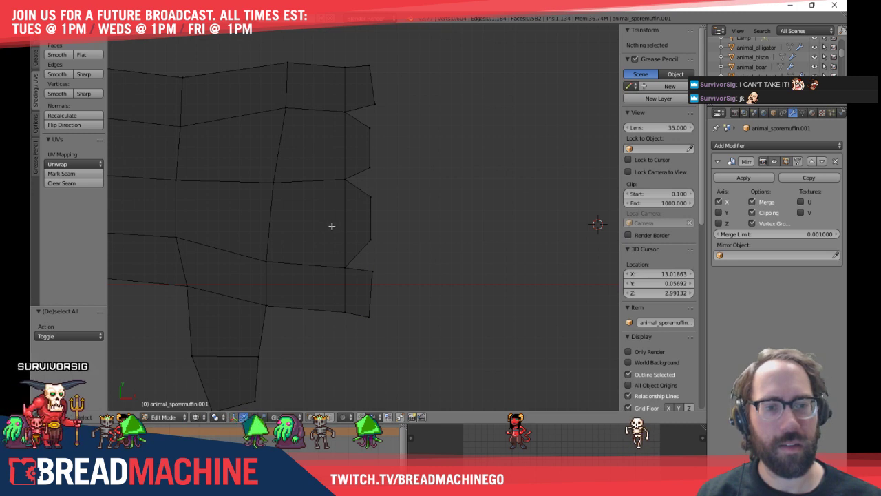
# Move the inner side vertices of the thumb-side finger about 0.002 along X and 0.010 along Y
pyautogui.moveTo(326, 245); pyautogui.dragTo(386, 287)
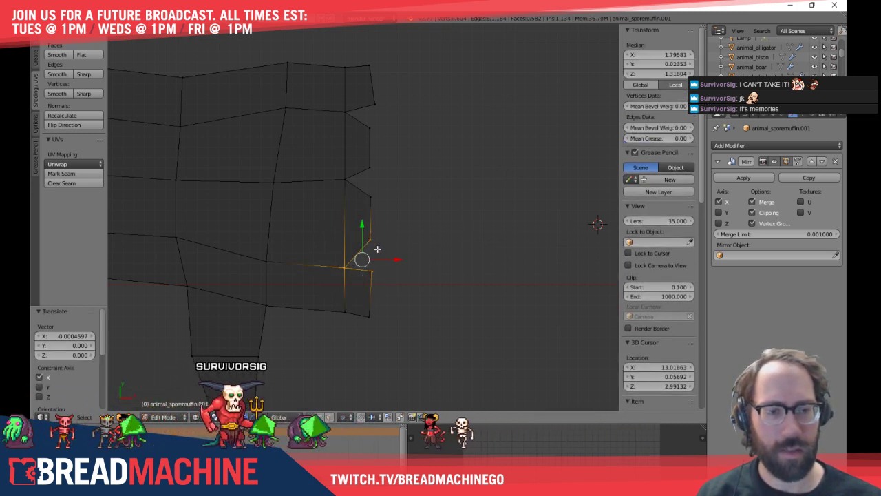
pyautogui.hotkey('ctrl', 'z')
pyautogui.press('g')
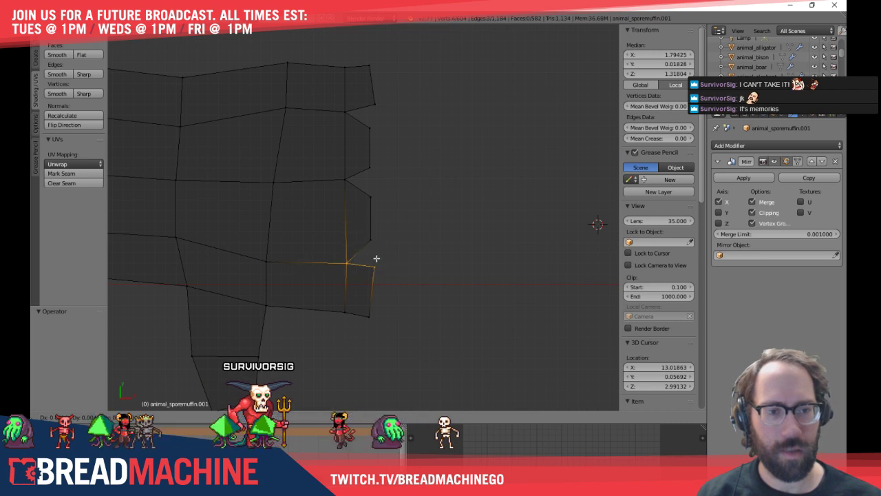
pyautogui.moveTo(377, 252); pyautogui.dragTo(376, 253)
pyautogui.keyDown('shift'); pyautogui.moveTo(380, 247); pyautogui.dragTo(384, 259, button='middle'); pyautogui.keyUp('shift')
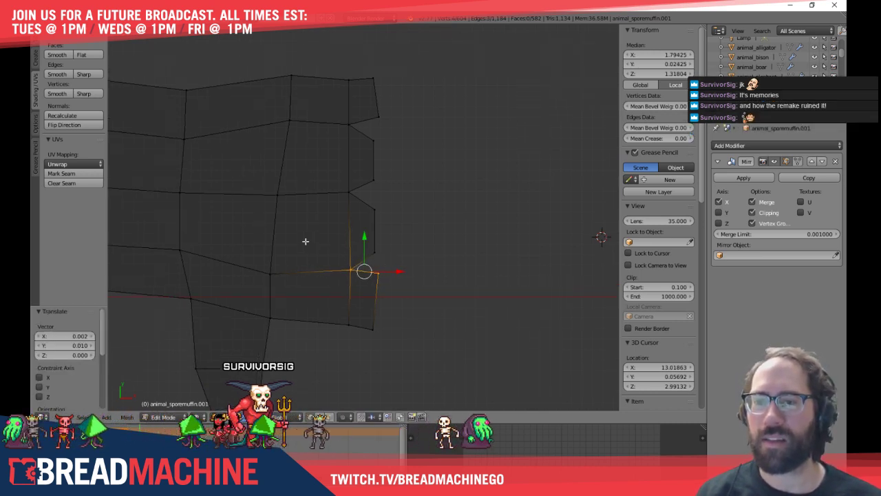
# Vertex-slide the knuckle vertices behind the thumb-side finger gap toward the middle of the hand by about 0.181
pyautogui.press('a')
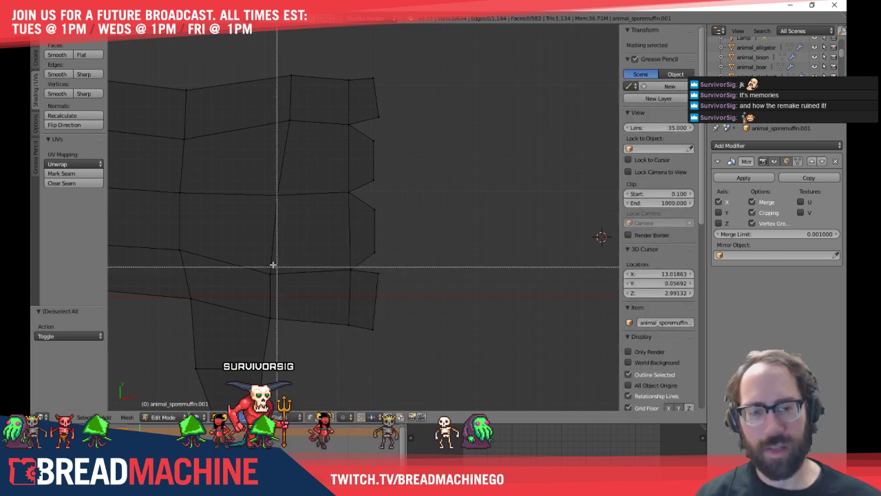
pyautogui.moveTo(280, 283); pyautogui.dragTo(281, 282)
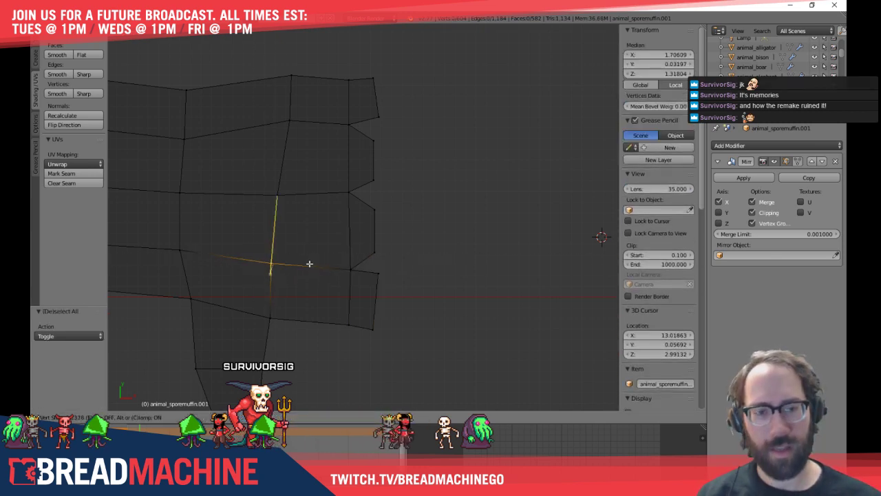
pyautogui.moveTo(262, 228); pyautogui.dragTo(272, 286, button='middle')
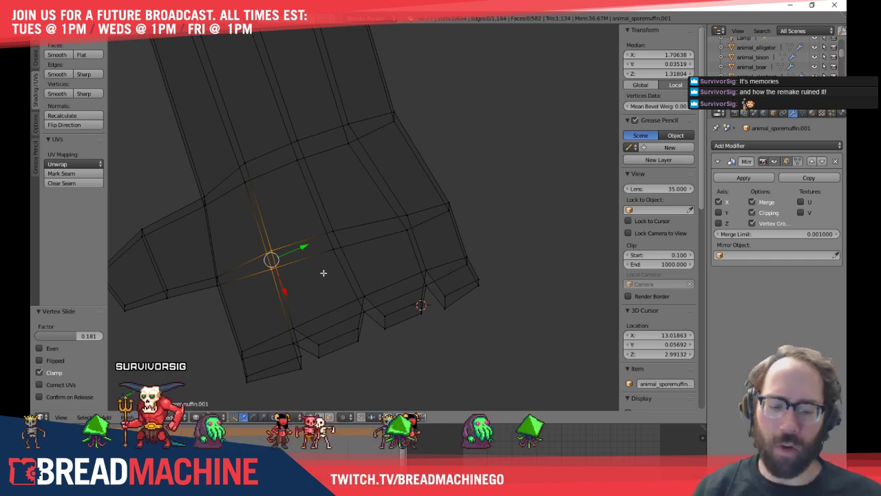
# In top view, slide the knuckle vertices behind the gap farthest from the thumb slightly toward the wrist
pyautogui.press('KP_7')
pyautogui.keyDown('shift'); pyautogui.moveTo(264, 162); pyautogui.dragTo(338, 161, button='middle'); pyautogui.keyUp('shift')
pyautogui.press('a')
pyautogui.moveTo(356, 138); pyautogui.dragTo(390, 187)
pyautogui.hotkey('shift', 'v')
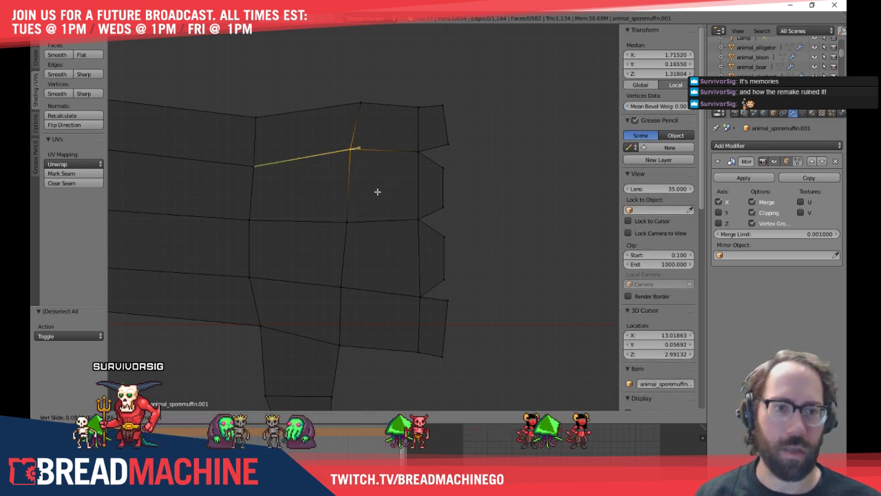
pyautogui.press('Escape')
# Slide the outer corner knuckle vertices opposite the thumb toward the wrist, in line with the adjacent knuckle vertices
pyautogui.press('a')
pyautogui.press('b')
pyautogui.moveTo(369, 114); pyautogui.dragTo(377, 125)
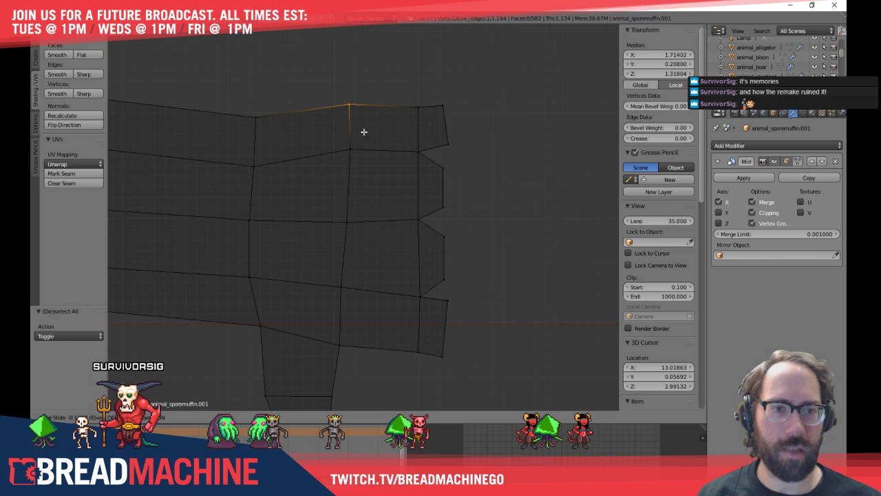
pyautogui.click(364, 132)
pyautogui.press('a')
# Move the outer side vertices of the finger farthest from the thumb about 0.006 along Y to widen it
pyautogui.keyDown('shift'); pyautogui.moveTo(386, 199); pyautogui.dragTo(372, 214, button='middle'); pyautogui.keyUp('shift')
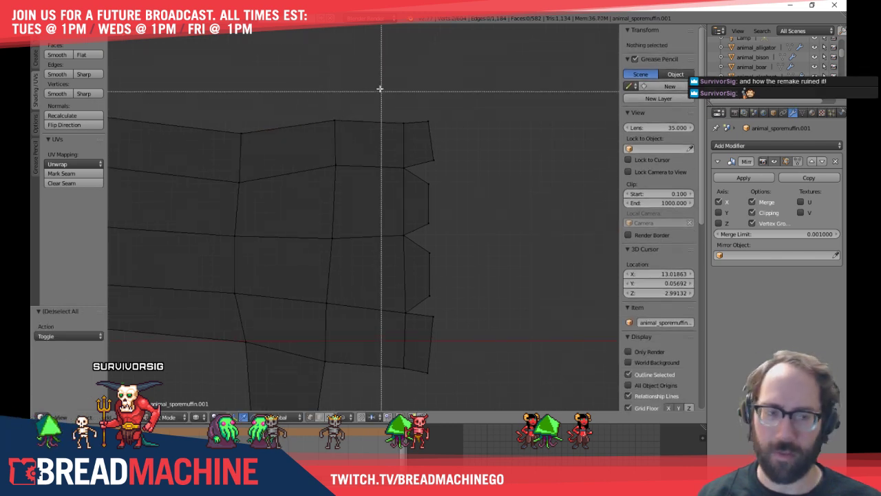
pyautogui.moveTo(380, 87); pyautogui.dragTo(465, 139)
pyautogui.press('g')
pyautogui.click(464, 132)
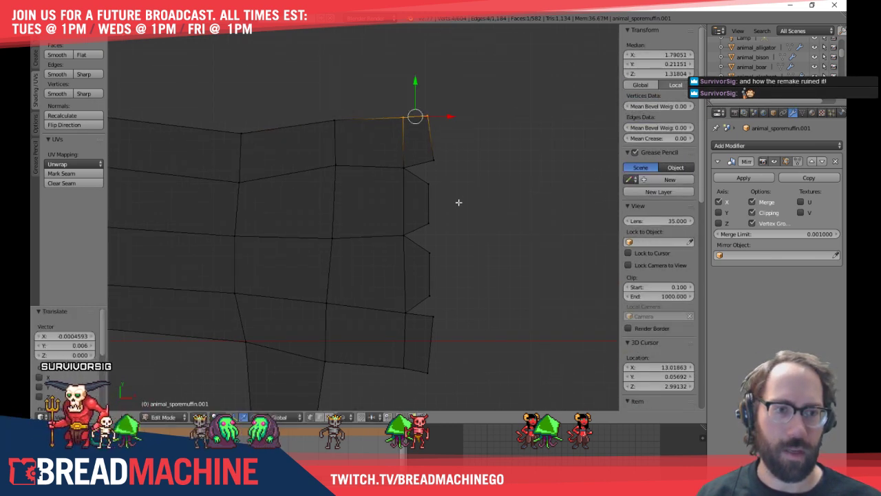
# Box-select the two middle fingers' vertices without the thumb-side gap base and move them slightly outward along X
pyautogui.keyDown('shift'); pyautogui.moveTo(459, 202); pyautogui.dragTo(413, 188, button='middle'); pyautogui.keyUp('shift')
pyautogui.press('a')
pyautogui.press('b')
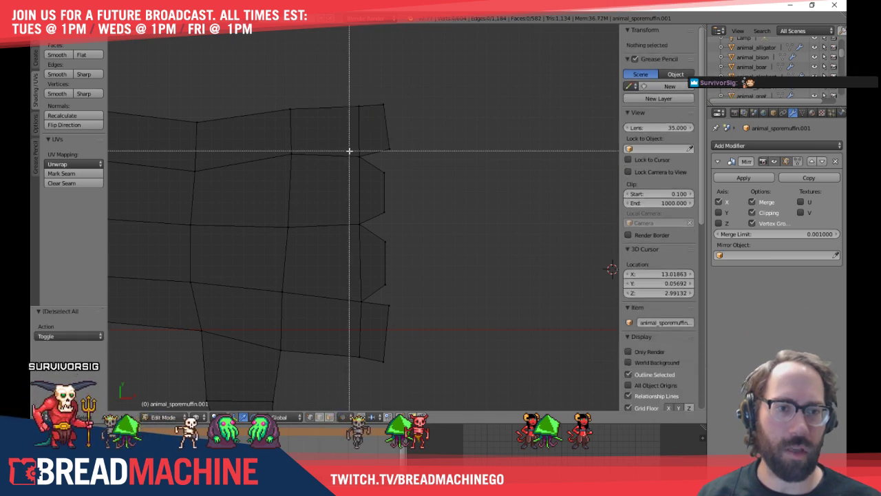
pyautogui.moveTo(349, 150); pyautogui.dragTo(395, 295)
pyautogui.press('b')
pyautogui.press('g')
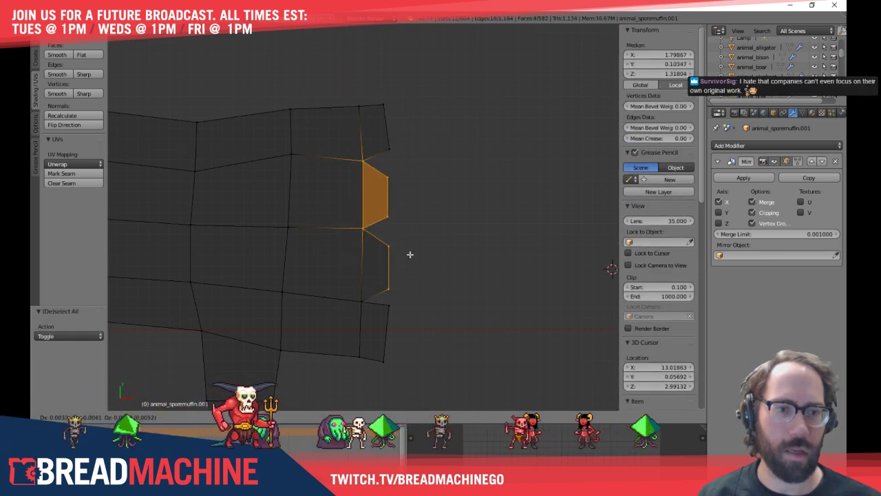
pyautogui.click(411, 252)
# Move the central gap's base vertices and the wide middle finger's adjoining tip vertices about -0.005 along Y
pyautogui.press('a')
pyautogui.rightClick(365, 226)
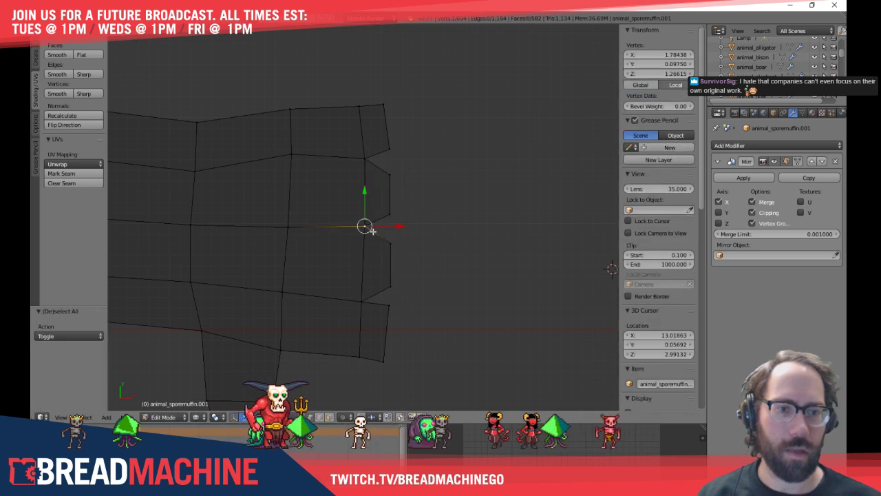
pyautogui.press('b')
pyautogui.moveTo(347, 218); pyautogui.dragTo(404, 257)
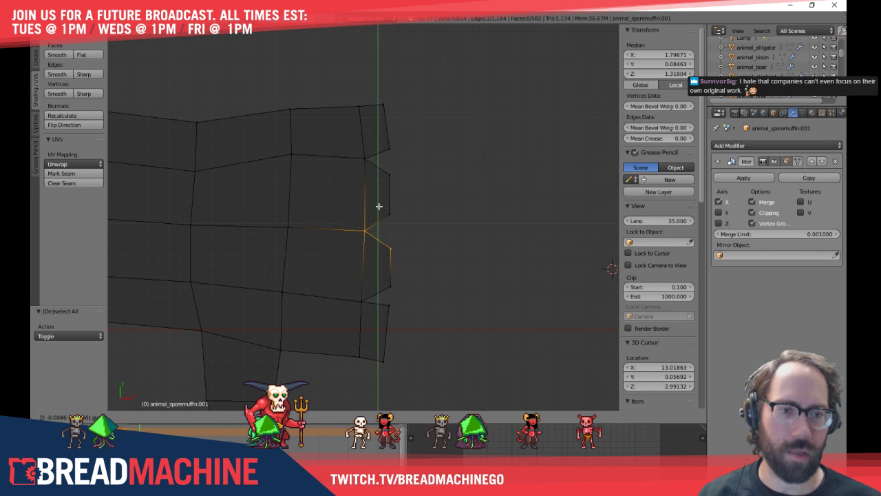
pyautogui.press('a')
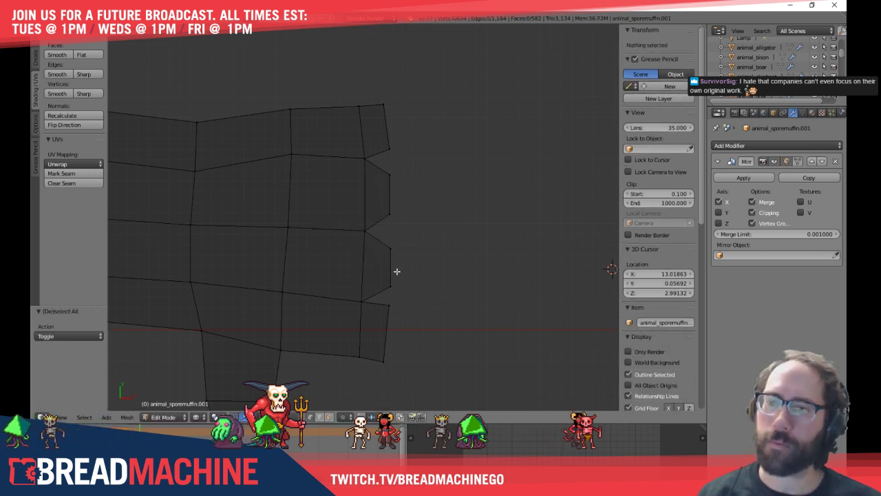
# In front wireframe view, select the lower vertices of all finger stubs and move them about 0.018 along Z
pyautogui.keyDown('shift'); pyautogui.moveTo(399, 268); pyautogui.dragTo(334, 241, button='middle'); pyautogui.keyUp('shift')
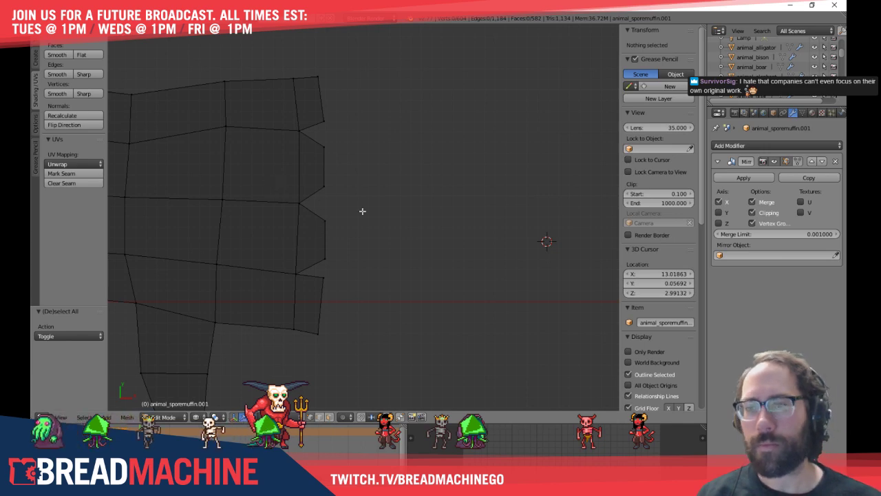
pyautogui.moveTo(378, 258); pyautogui.dragTo(348, 224, button='middle')
pyautogui.press('z')
pyautogui.moveTo(314, 166)
pyautogui.mouseDown(button='middle')
pyautogui.moveTo(295, 197)
pyautogui.moveTo(304, 231)
pyautogui.moveTo(340, 179)
pyautogui.mouseUp(button='middle')
pyautogui.press('KP_1')
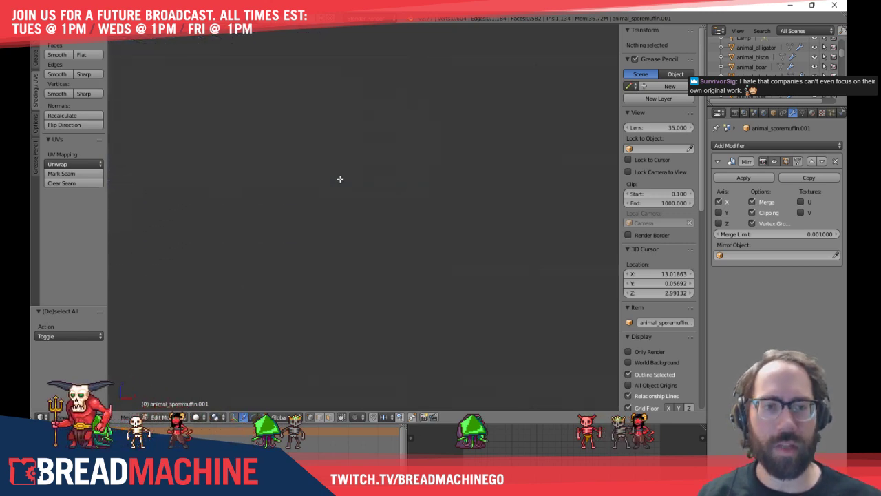
pyautogui.scroll(-4, 344, 191)
pyautogui.keyDown('shift'); pyautogui.moveTo(544, 147); pyautogui.dragTo(143, 159, button='middle'); pyautogui.keyUp('shift')
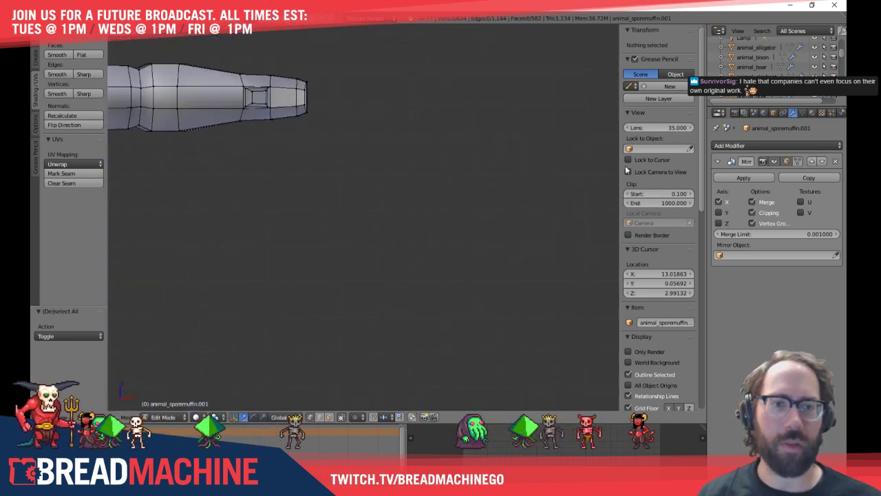
pyautogui.keyDown('shift'); pyautogui.moveTo(309, 153); pyautogui.dragTo(325, 195, button='middle'); pyautogui.keyUp('shift')
pyautogui.press('z')
pyautogui.scroll(6, 311, 151)
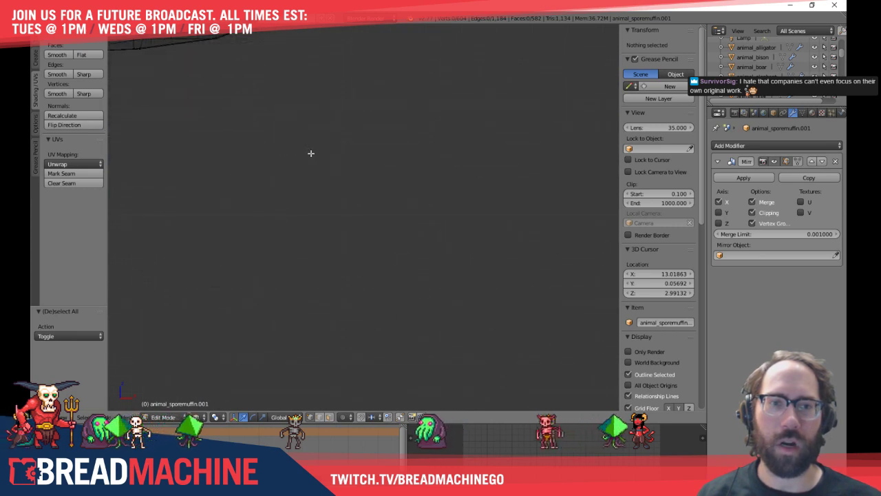
pyautogui.moveTo(310, 151)
pyautogui.keyDown('shift'); pyautogui.mouseDown(button='middle')
pyautogui.moveTo(436, 331)
pyautogui.moveTo(380, 238)
pyautogui.moveTo(287, 204)
pyautogui.mouseUp(button='middle'); pyautogui.keyUp('shift')
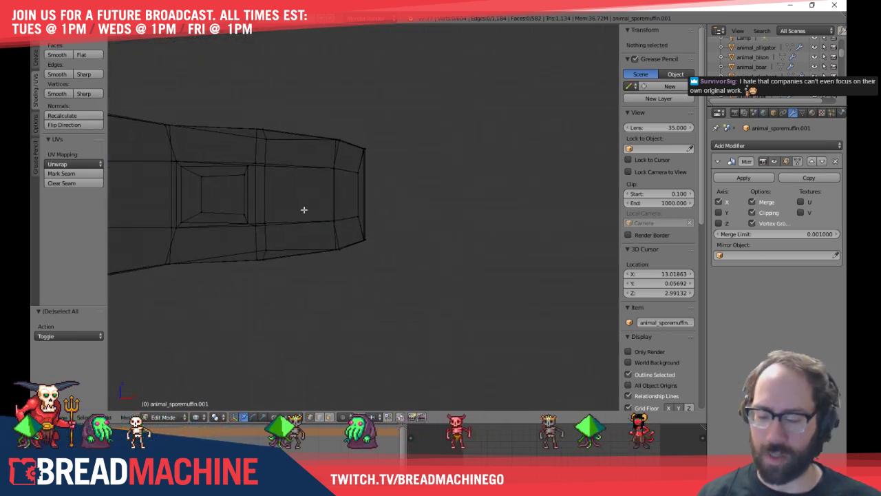
pyautogui.press('b')
pyautogui.moveTo(306, 207); pyautogui.dragTo(452, 304)
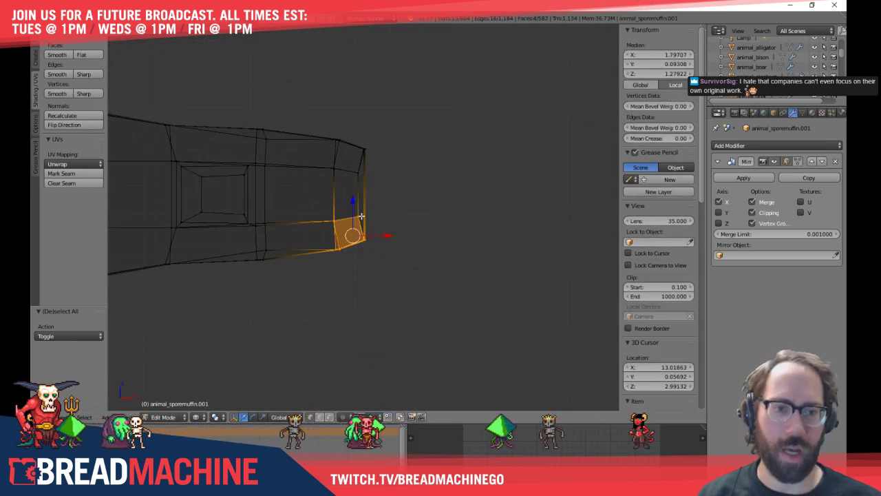
pyautogui.press('g')
pyautogui.press('z')
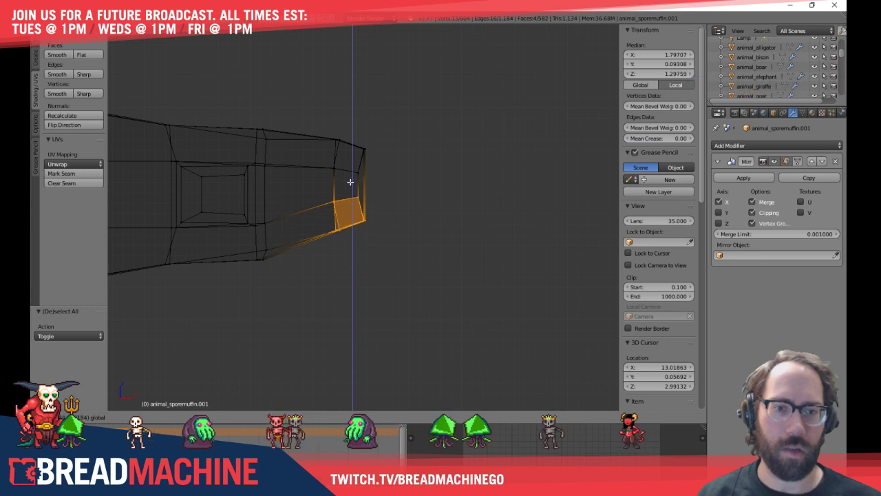
pyautogui.click(351, 182)
# Raise the bottom knuckle vertices along Z to smooth the taper from palm to fingers
pyautogui.press('a')
pyautogui.press('b')
pyautogui.moveTo(244, 241); pyautogui.dragTo(277, 281)
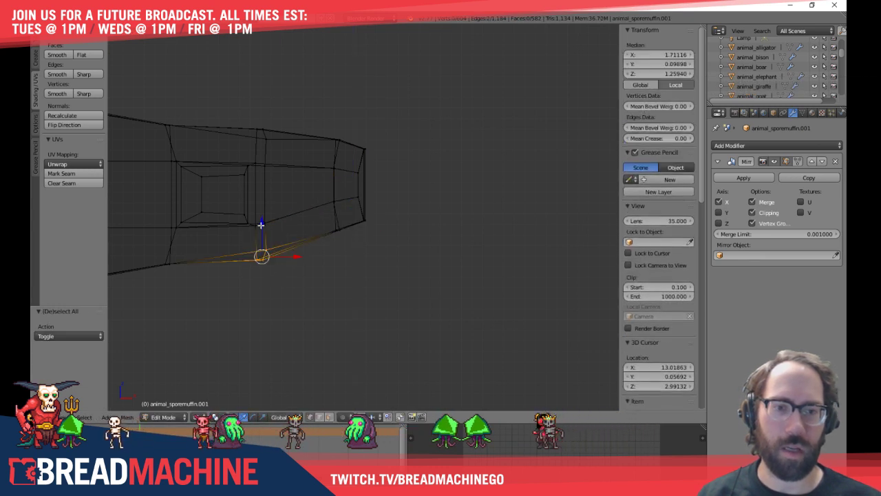
pyautogui.press('g')
pyautogui.press('z')
pyautogui.click(259, 210)
pyautogui.press('a')
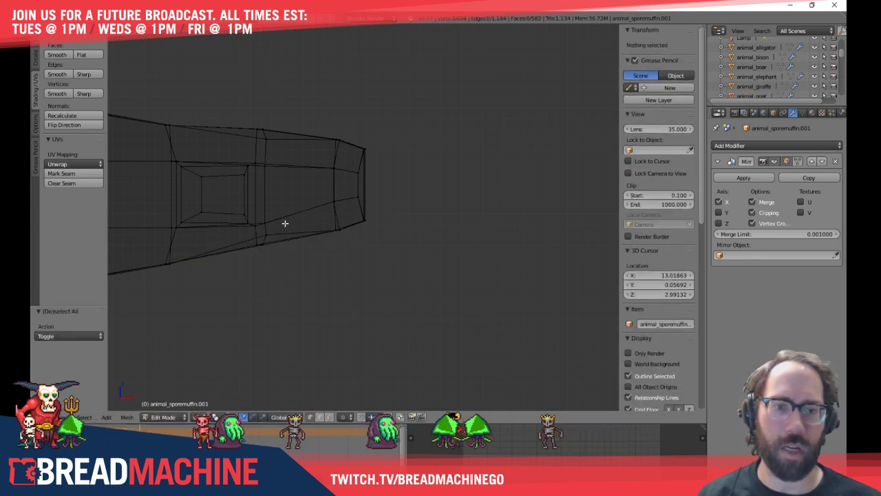
# Select the lower edges along the bases of the finger stubs on the hand's underside and raise them along Z
pyautogui.moveTo(220, 257); pyautogui.dragTo(298, 250, button='middle')
pyautogui.moveTo(360, 234)
pyautogui.mouseDown(button='middle')
pyautogui.moveTo(390, 244)
pyautogui.moveTo(292, 245)
pyautogui.moveTo(310, 248)
pyautogui.moveTo(303, 237)
pyautogui.moveTo(335, 202)
pyautogui.moveTo(348, 211)
pyautogui.moveTo(321, 198)
pyautogui.moveTo(278, 215)
pyautogui.moveTo(281, 240)
pyautogui.moveTo(304, 232)
pyautogui.mouseUp(button='middle')
pyautogui.press('z')
pyautogui.rightClick(281, 241)
pyautogui.keyDown('alt'); pyautogui.rightClick(304, 232); pyautogui.keyUp('alt')
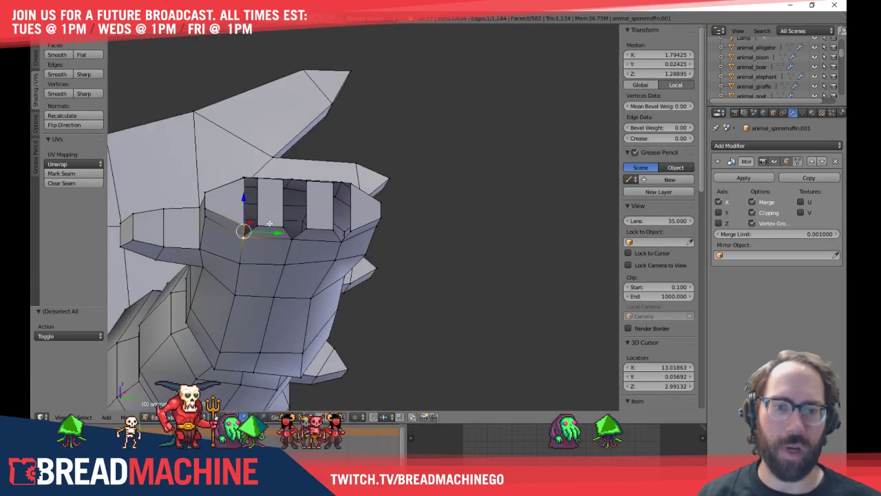
pyautogui.keyDown('shift'); pyautogui.rightClick(304, 233); pyautogui.keyUp('shift')
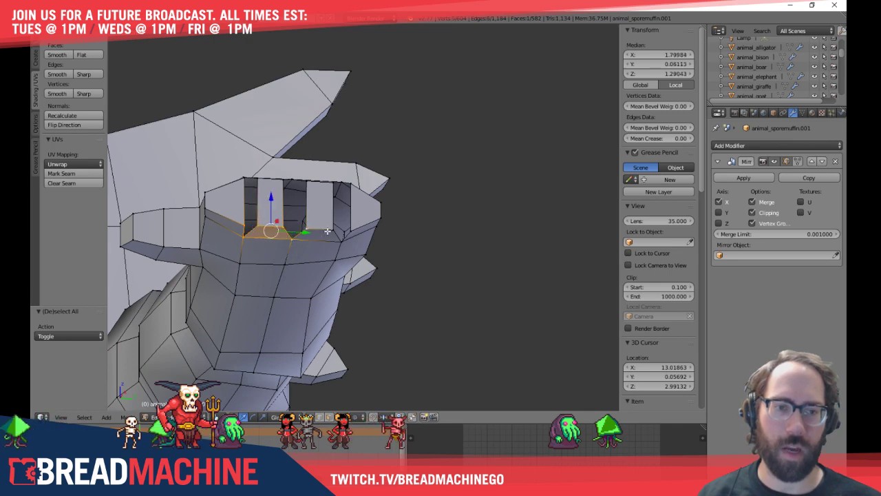
pyautogui.keyDown('shift'); pyautogui.rightClick(331, 231); pyautogui.keyUp('shift')
pyautogui.keyDown('shift'); pyautogui.rightClick(340, 239); pyautogui.keyUp('shift')
pyautogui.moveTo(340, 240); pyautogui.dragTo(393, 242, button='middle')
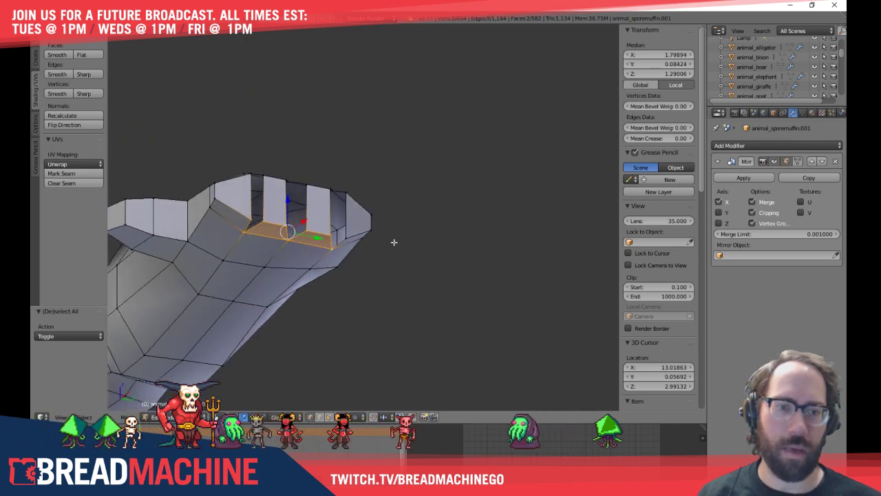
pyautogui.keyDown('shift'); pyautogui.rightClick(356, 236); pyautogui.keyUp('shift')
pyautogui.hotkey('ctrl', 'z')
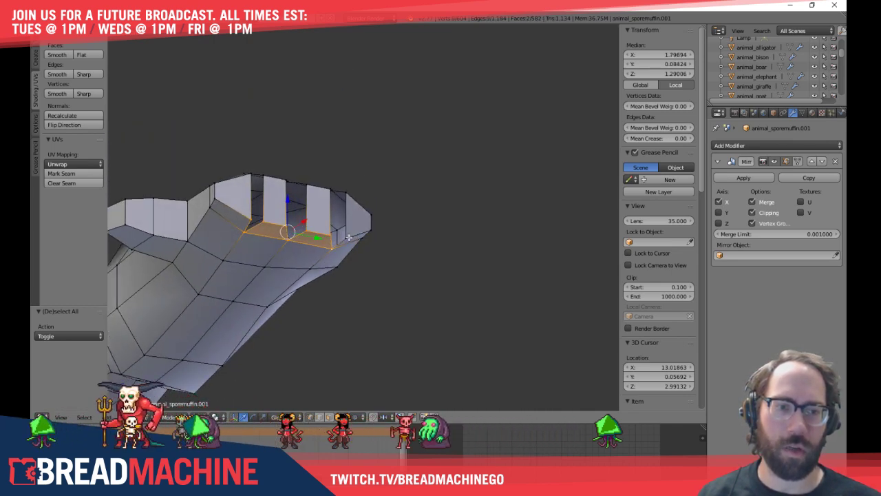
pyautogui.keyDown('shift'); pyautogui.rightClick(344, 237); pyautogui.keyUp('shift')
pyautogui.moveTo(378, 254); pyautogui.dragTo(344, 282, button='middle')
pyautogui.moveTo(300, 204); pyautogui.dragTo(293, 183, button='middle')
pyautogui.press('g')
pyautogui.press('z')
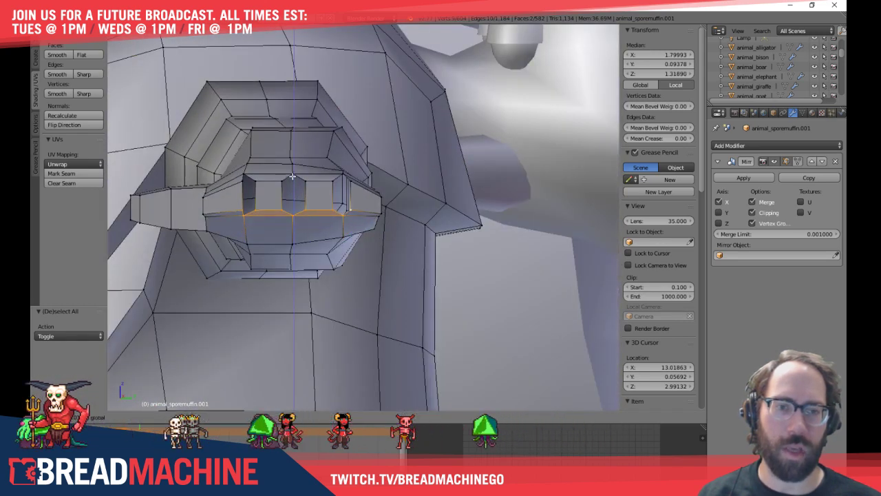
pyautogui.click(291, 176)
# In top wireframe view, box-select the thumb-side finger stub's inner tip vertices and shift them toward the thumb to widen the gap
pyautogui.scroll(-2, 292, 176)
pyautogui.moveTo(291, 176); pyautogui.dragTo(315, 242, button='middle')
pyautogui.press('KP_7')
pyautogui.scroll(4, 300, 272)
pyautogui.press('a')
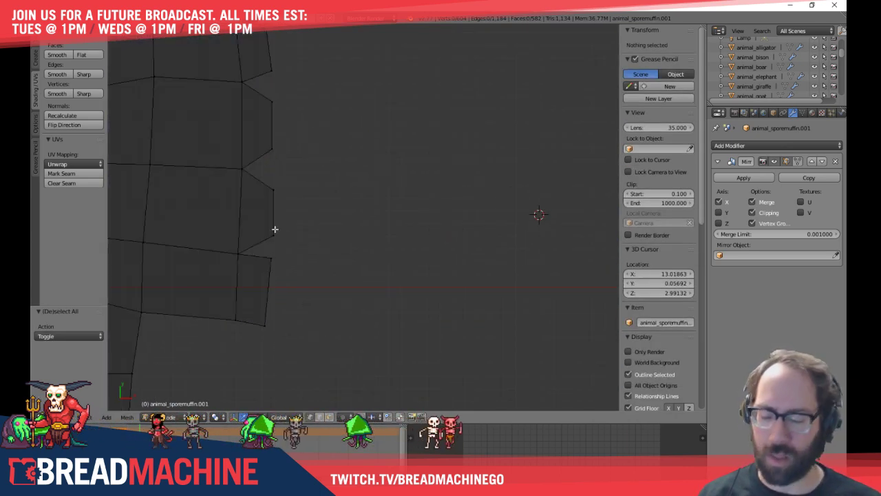
pyautogui.moveTo(271, 246); pyautogui.dragTo(293, 295)
pyautogui.scroll(2, 338, 281)
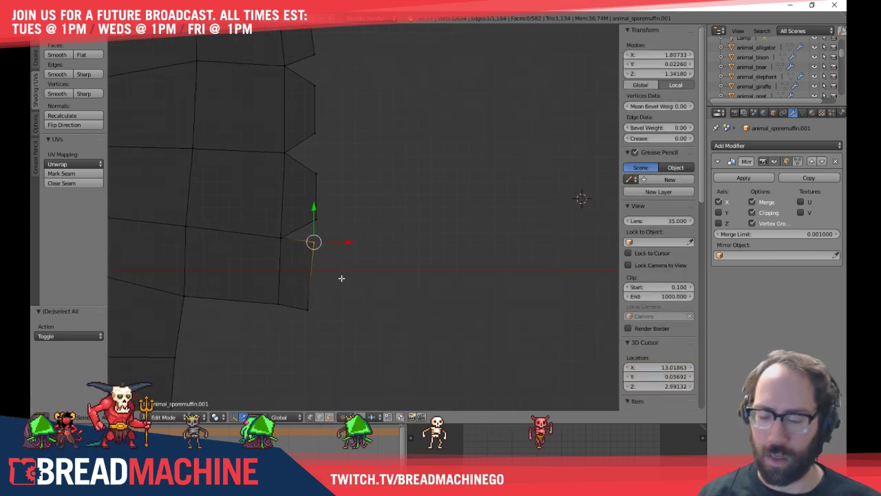
pyautogui.click(343, 292)
# Box-select the thumb-side finger stub's outer tip vertices and move them about 0.004 in X and 0.002 in Y
pyautogui.press('a')
pyautogui.press('b')
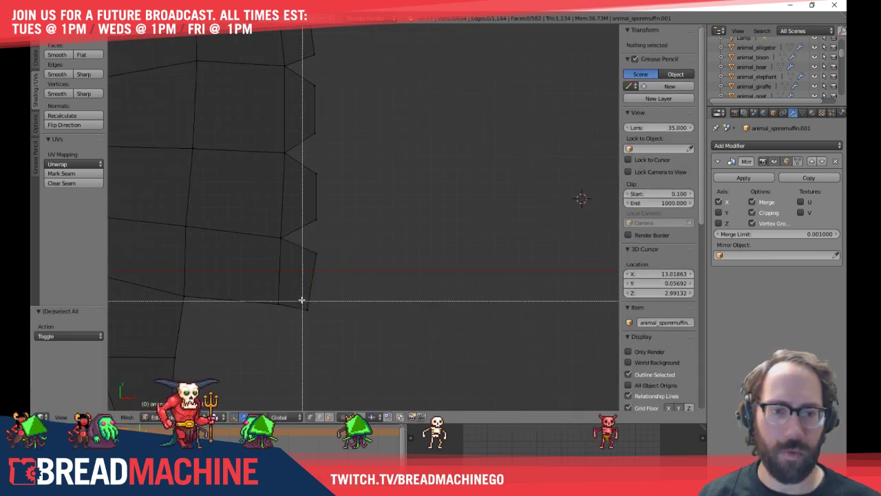
pyautogui.moveTo(301, 301); pyautogui.dragTo(319, 322)
pyautogui.press('g')
pyautogui.click(325, 318)
pyautogui.keyDown('shift'); pyautogui.moveTo(367, 238); pyautogui.dragTo(355, 348, button='middle'); pyautogui.keyUp('shift')
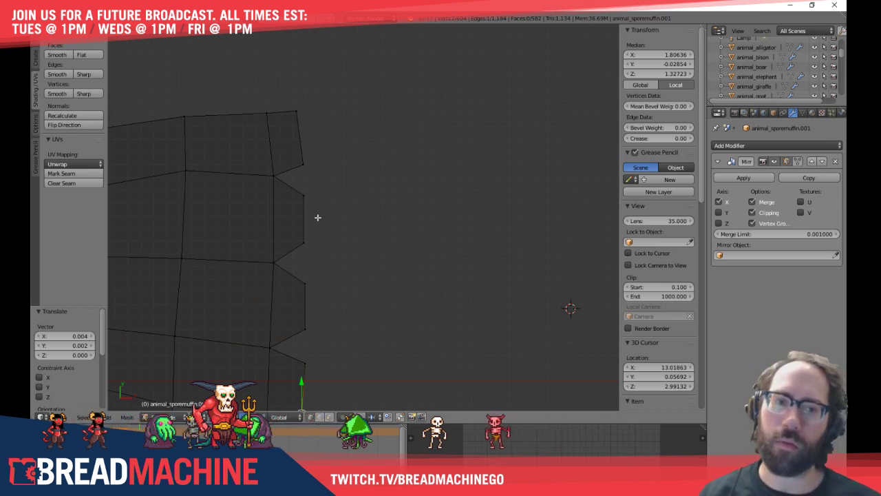
pyautogui.keyDown('shift'); pyautogui.scroll(-3, 310, 185); pyautogui.keyUp('shift')
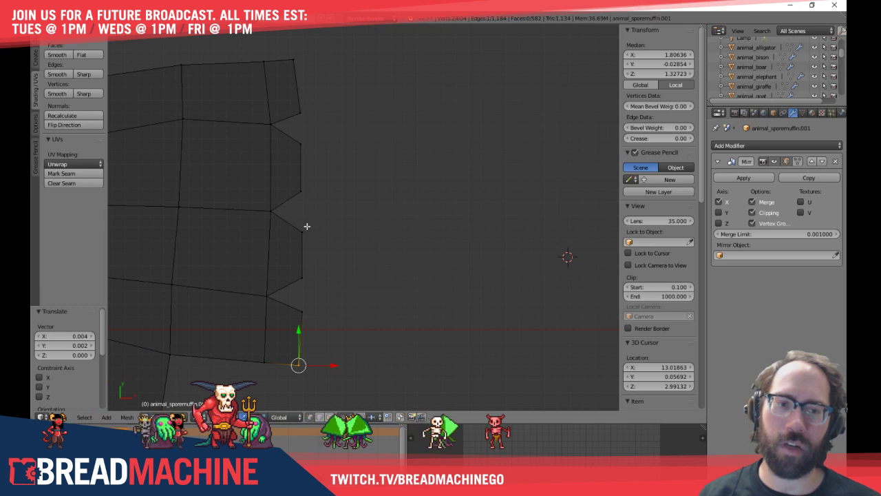
pyautogui.scroll(-3, 336, 251)
pyautogui.scroll(3, 336, 249)
pyautogui.scroll(-1, 336, 249)
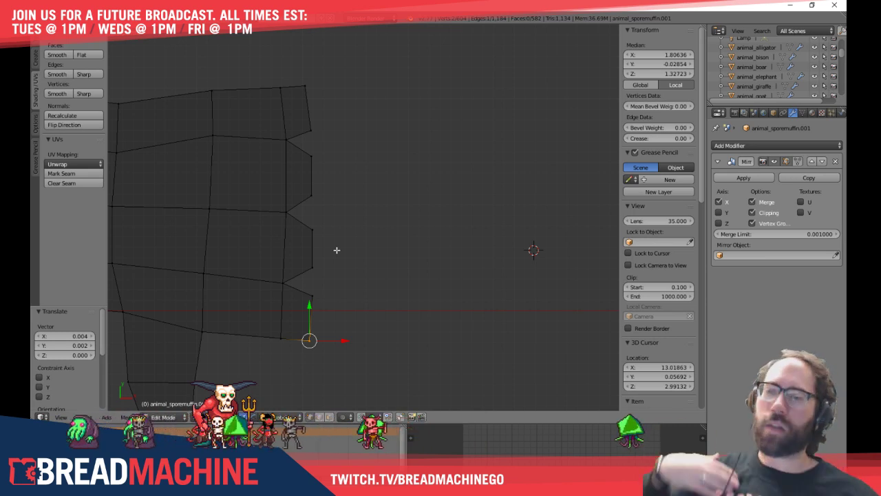
pyautogui.keyDown('shift'); pyautogui.moveTo(342, 256); pyautogui.dragTo(375, 203, button='middle'); pyautogui.keyUp('shift')
pyautogui.moveTo(354, 232)
pyautogui.keyDown('shift'); pyautogui.mouseDown(button='middle')
pyautogui.moveTo(354, 239)
pyautogui.moveTo(356, 220)
pyautogui.mouseUp(button='middle'); pyautogui.keyUp('shift')
# Extrude the thumb-side finger's end face about 0.077 outward, angling the new end with a -0.007 Y shift and 2.706° rotation
pyautogui.press('a')
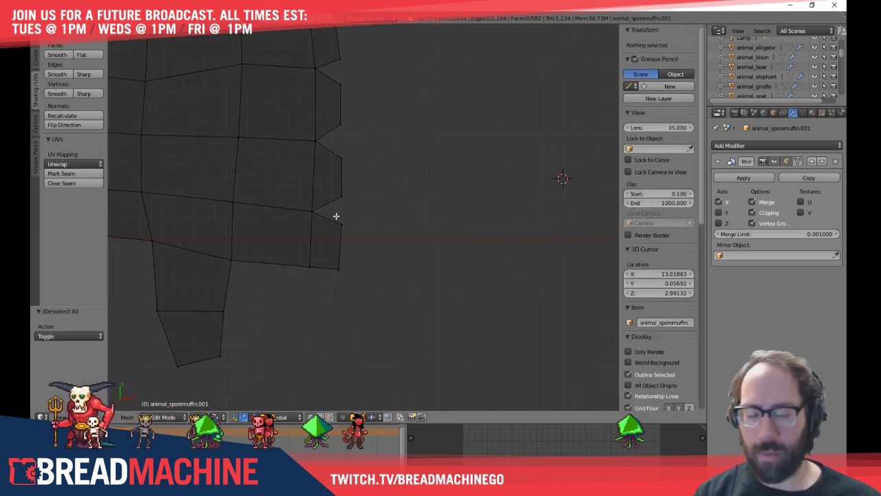
pyautogui.rightClick(339, 219)
pyautogui.press('e')
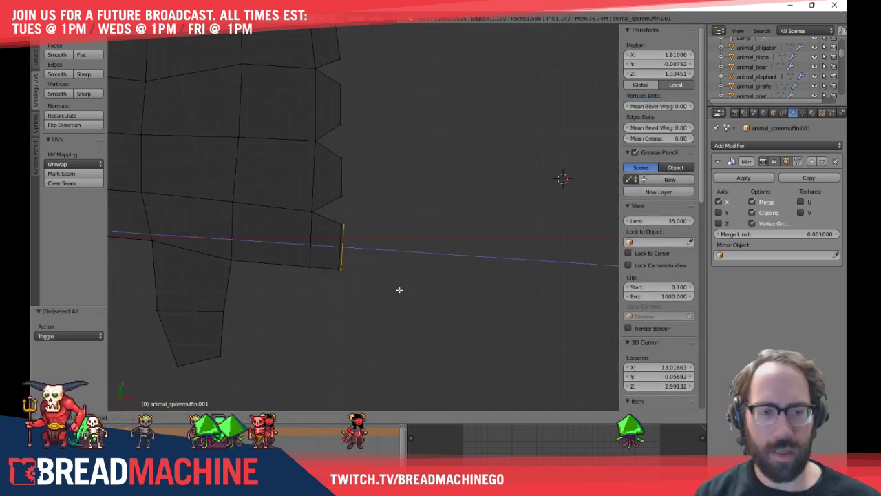
pyautogui.click(472, 324)
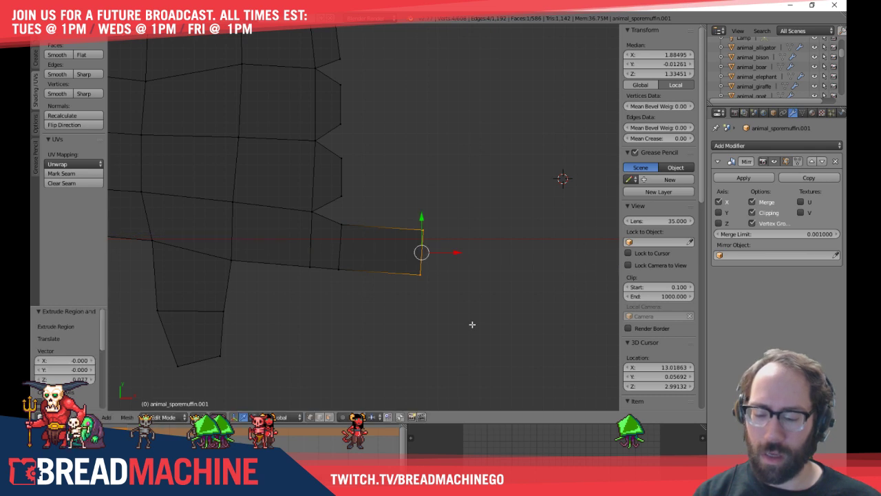
pyautogui.press('g')
pyautogui.click(472, 335)
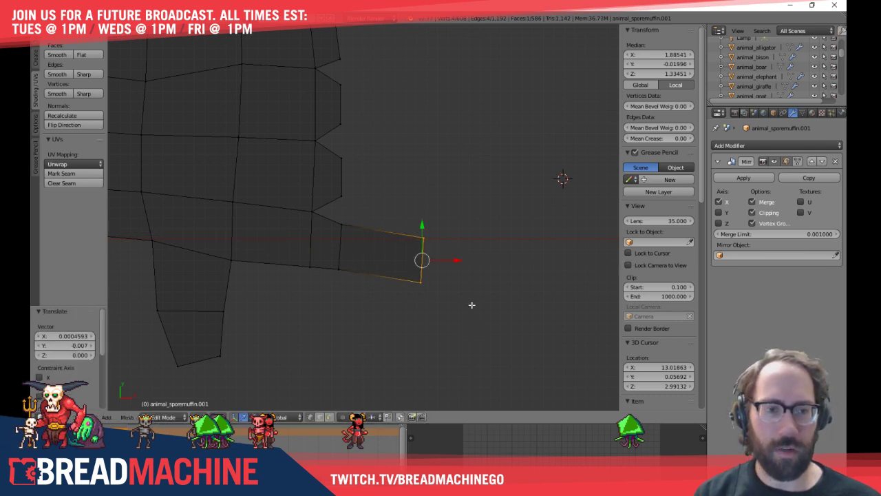
pyautogui.moveTo(472, 334); pyautogui.dragTo(469, 324, button='middle')
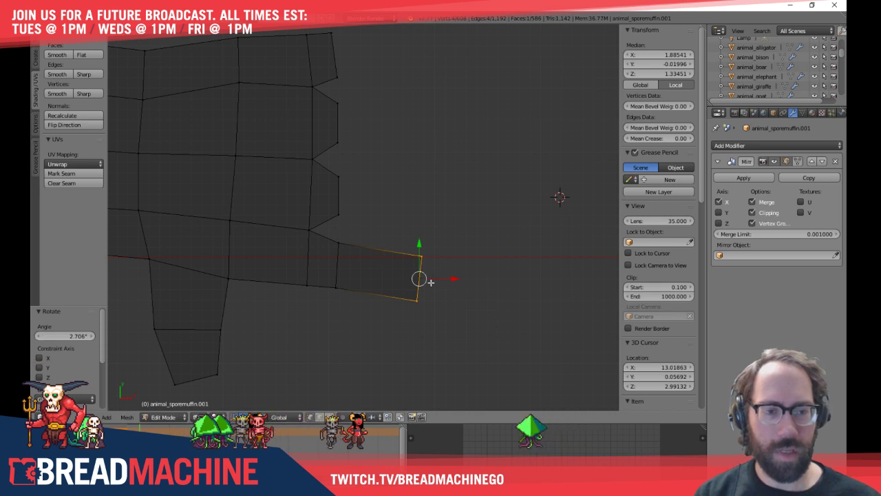
# Extrude a short fingertip about 0.017 from the end of the finger and scale its end face to 0.622
pyautogui.press('e')
pyautogui.click(469, 296)
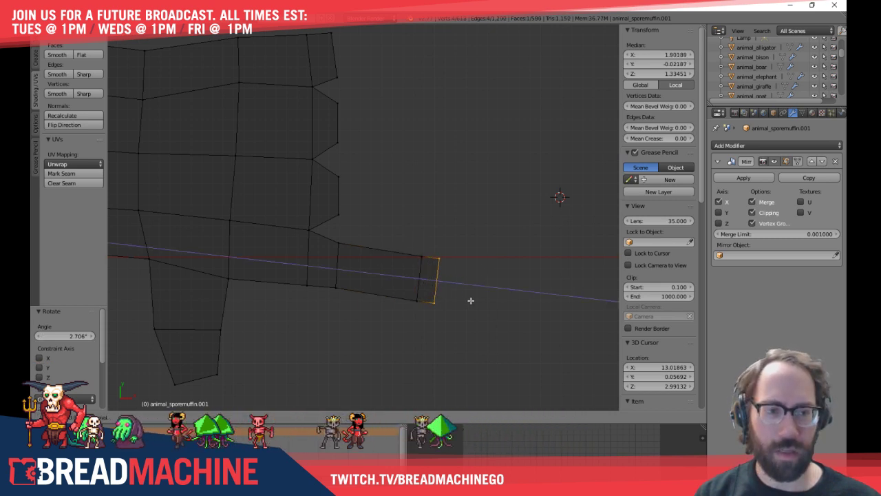
pyautogui.press('s')
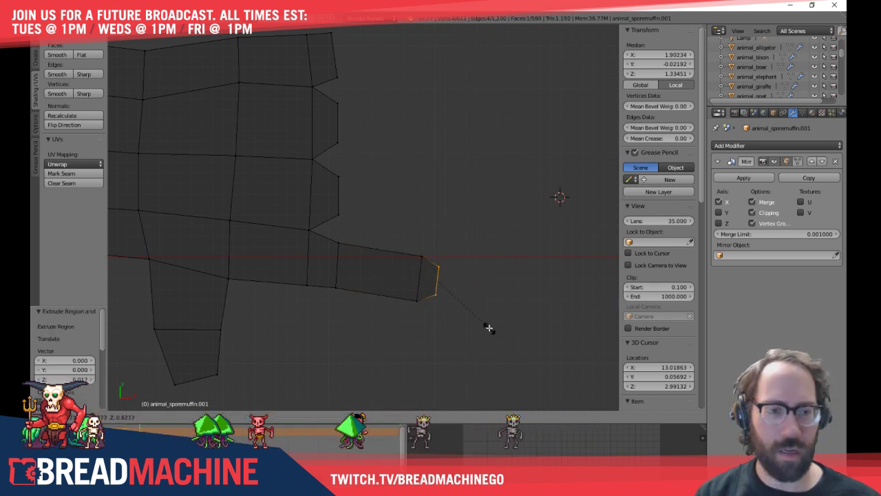
pyautogui.click(488, 328)
# Examine the extruded finger's shape and proportions against the rest of the hand from the side, below and top
pyautogui.press('KP_3')
pyautogui.press('z')
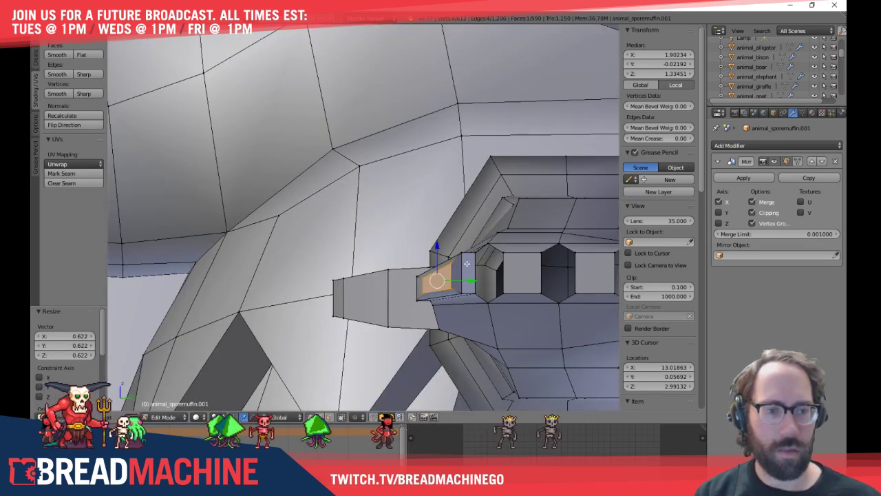
pyautogui.keyDown('shift'); pyautogui.moveTo(467, 264); pyautogui.dragTo(334, 188, button='middle'); pyautogui.keyUp('shift')
pyautogui.moveTo(335, 188); pyautogui.dragTo(291, 220, button='middle')
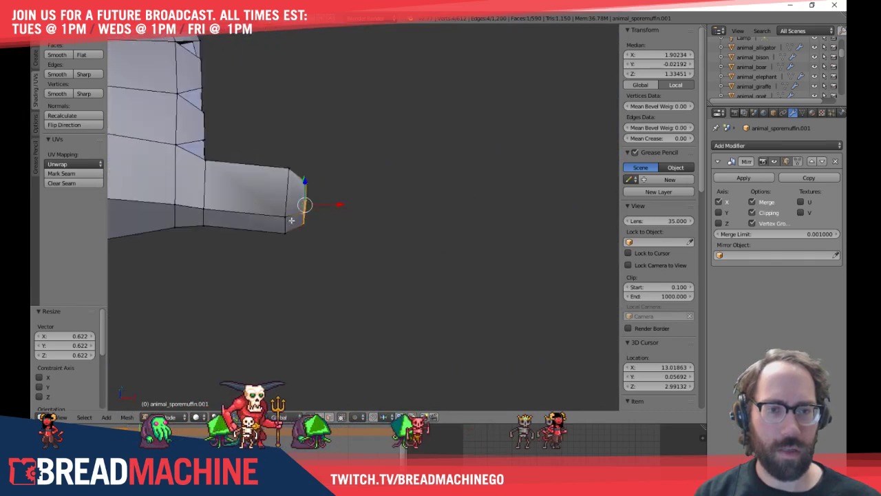
pyautogui.press('a')
pyautogui.moveTo(366, 330); pyautogui.dragTo(313, 300, button='middle')
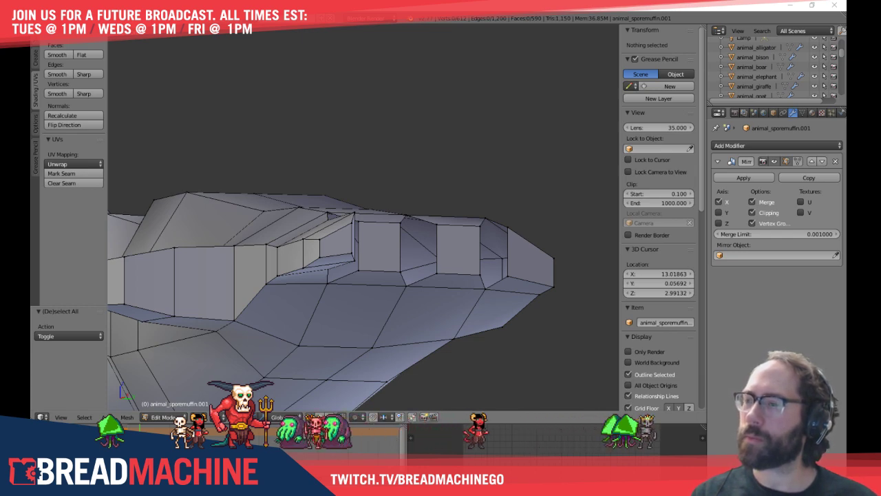
pyautogui.click(431, 204)
pyautogui.moveTo(431, 204); pyautogui.dragTo(409, 256, button='middle')
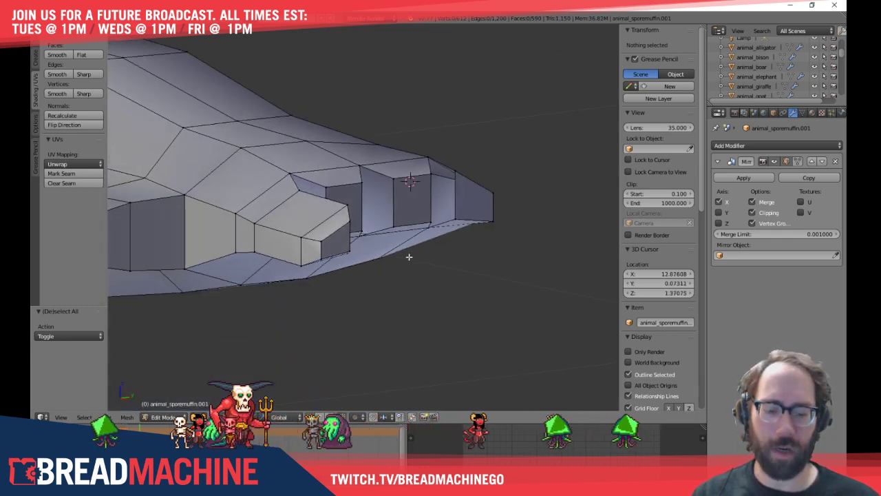
pyautogui.press('KP_7')
pyautogui.scroll(-5, 409, 257)
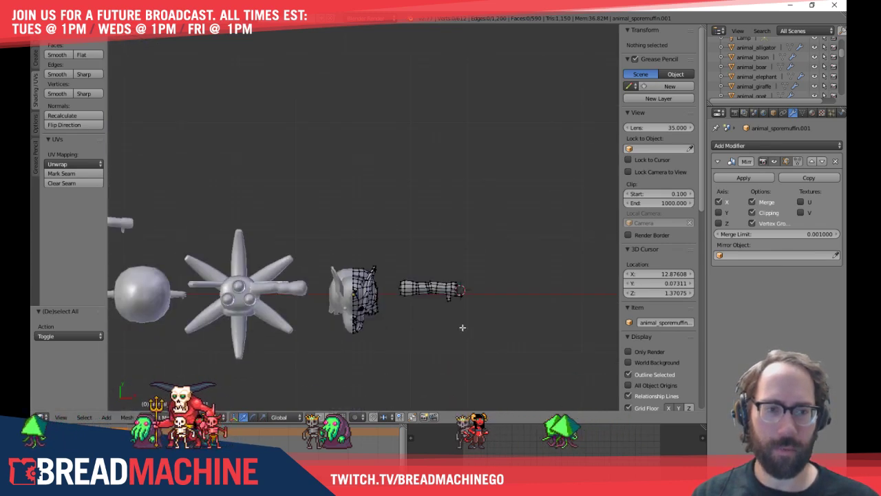
pyautogui.scroll(8, 394, 258)
pyautogui.keyDown('shift'); pyautogui.moveTo(452, 344); pyautogui.dragTo(255, 181, button='middle'); pyautogui.keyUp('shift')
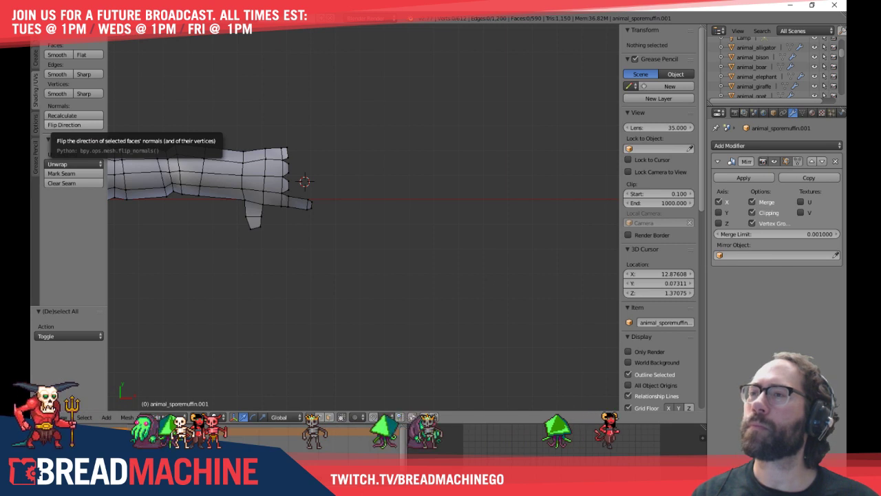
pyautogui.moveTo(225, 357); pyautogui.dragTo(339, 220, button='middle')
pyautogui.press('KP_1')
pyautogui.scroll(5, 340, 213)
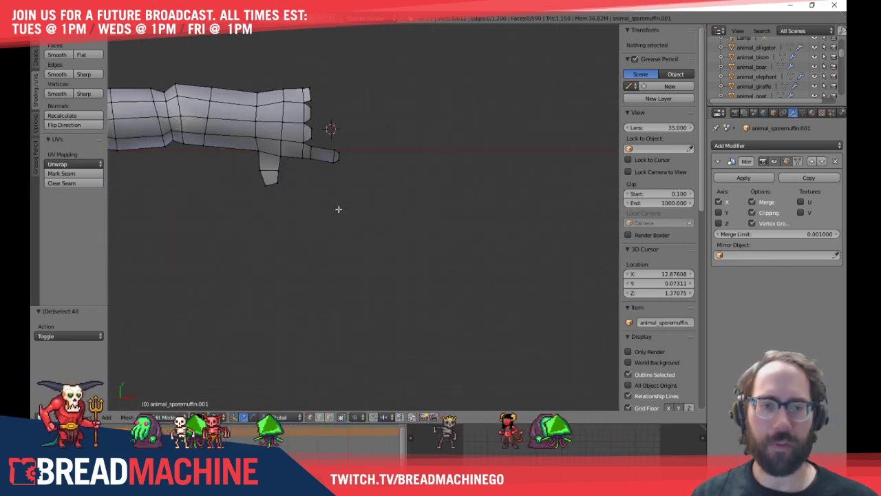
# Select the whole extruded finger in wireframe and place a duplicate of it in empty space away from the hand
pyautogui.keyDown('shift'); pyautogui.moveTo(314, 141); pyautogui.dragTo(321, 223, button='middle'); pyautogui.keyUp('shift')
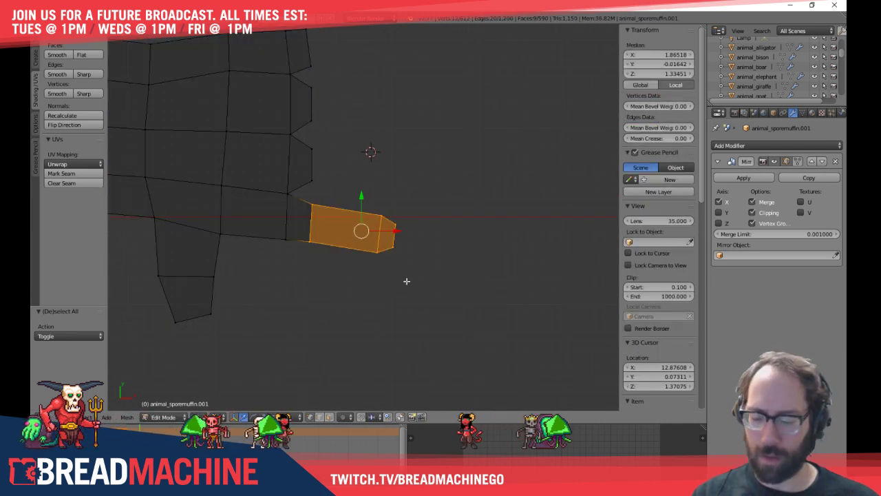
pyautogui.keyDown('shift'); pyautogui.moveTo(406, 281); pyautogui.dragTo(441, 332, button='middle'); pyautogui.keyUp('shift')
pyautogui.hotkey('shift', 'd')
pyautogui.click(511, 366)
pyautogui.press('a')
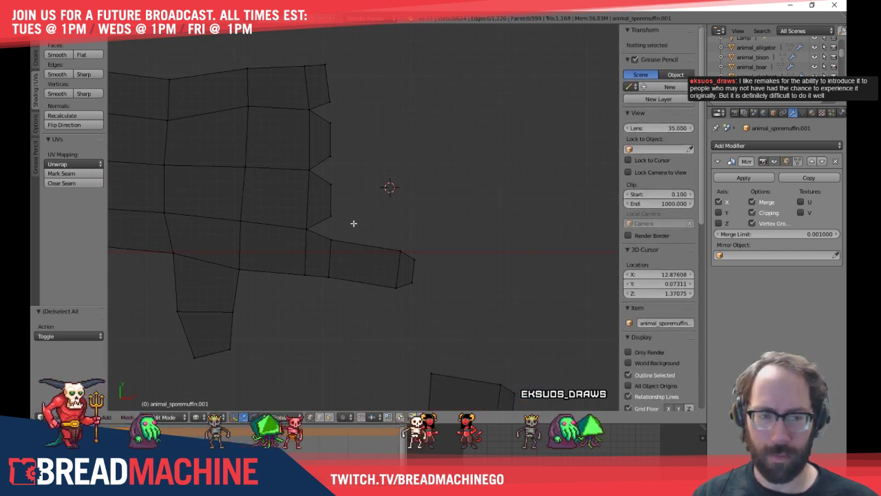
# Box-select the original finger's outer segment and tip and delete its vertices, leaving the open stub on the hand
pyautogui.press('b')
pyautogui.moveTo(305, 222); pyautogui.dragTo(452, 295)
pyautogui.press('x')
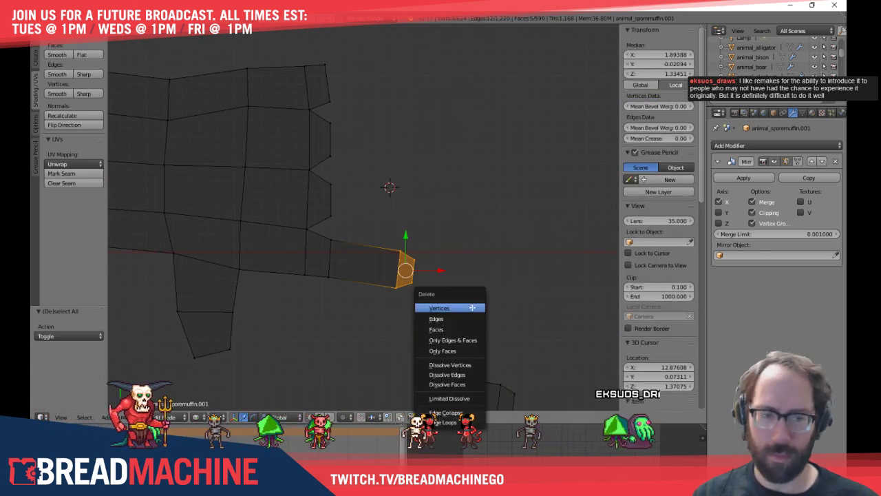
pyautogui.click(468, 309)
# In shaded side view, lower the upper inner vertex of the thumb-side finger stub by 0.016 along Z
pyautogui.moveTo(294, 266); pyautogui.dragTo(337, 211, button='middle')
pyautogui.moveTo(448, 227)
pyautogui.mouseDown(button='middle')
pyautogui.moveTo(425, 229)
pyautogui.moveTo(277, 348)
pyautogui.mouseUp(button='middle')
pyautogui.press('KP_3')
pyautogui.press('z')
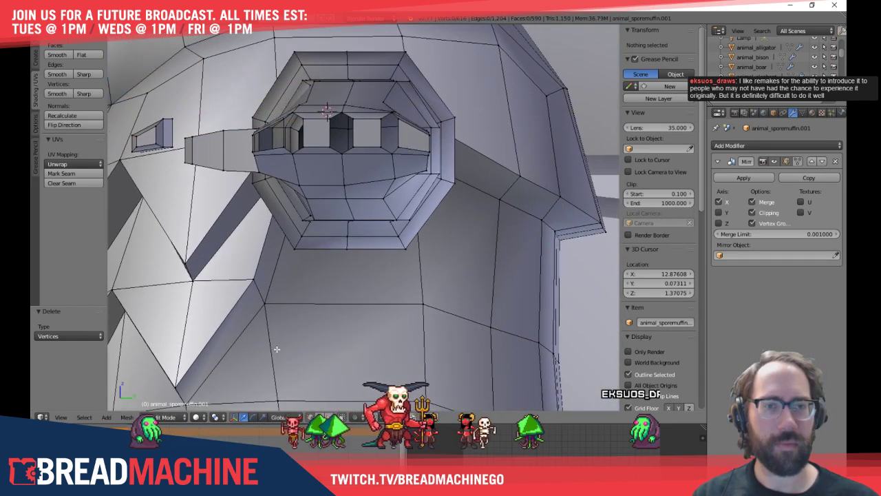
pyautogui.scroll(3, 317, 200)
pyautogui.keyDown('shift'); pyautogui.moveTo(317, 201); pyautogui.dragTo(450, 353, button='middle'); pyautogui.keyUp('shift')
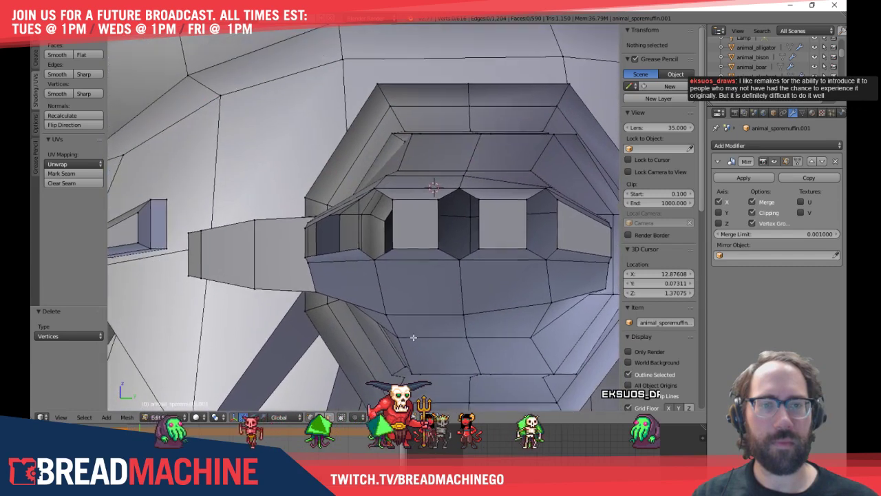
pyautogui.rightClick(359, 203)
pyautogui.press('g')
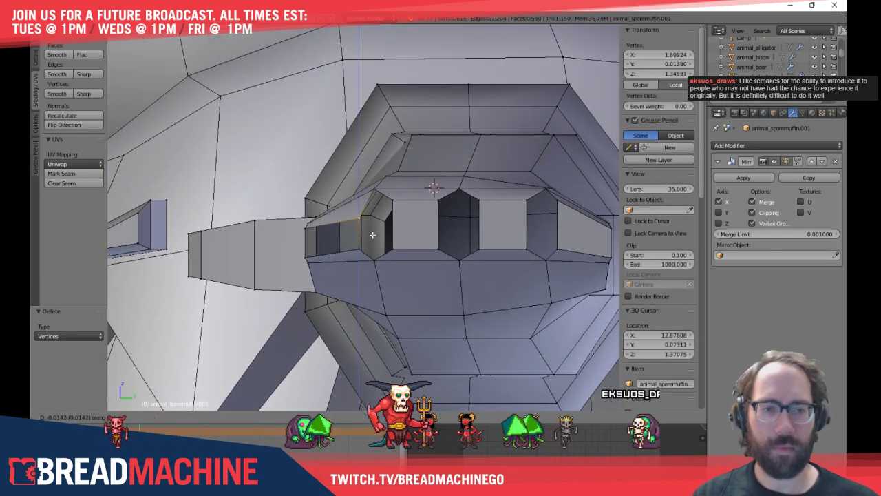
pyautogui.click(369, 238)
# Select the two upper tip vertices of the finger stub next to the thumb-side one and lower them along Z
pyautogui.keyDown('shift'); pyautogui.rightClick(435, 203); pyautogui.keyUp('shift')
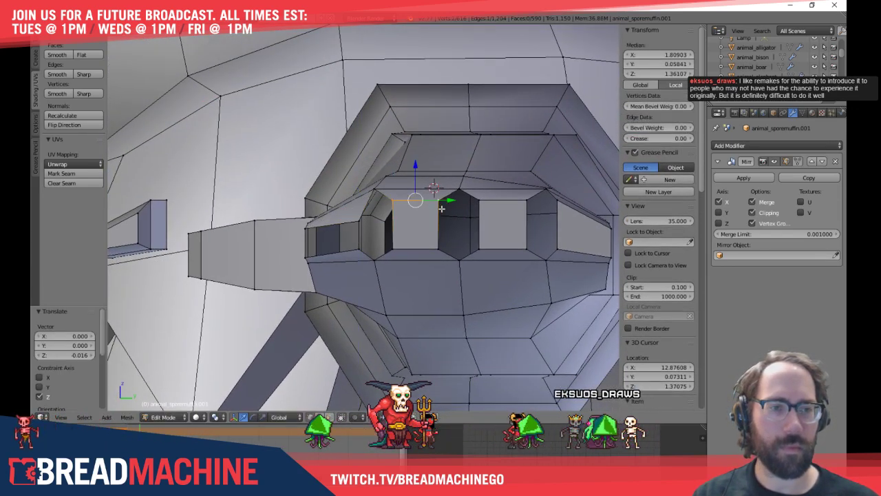
pyautogui.press('g')
pyautogui.press('z')
pyautogui.click(442, 218)
pyautogui.press('a')
# Select the third finger stub's two upper tip vertices and lower them about 0.009 along Z
pyautogui.rightClick(485, 203)
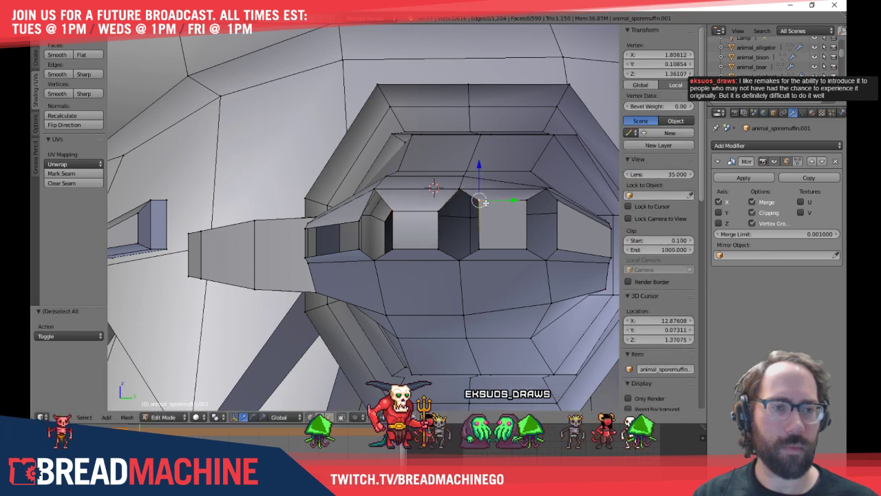
pyautogui.keyDown('shift'); pyautogui.rightClick(530, 205); pyautogui.keyUp('shift')
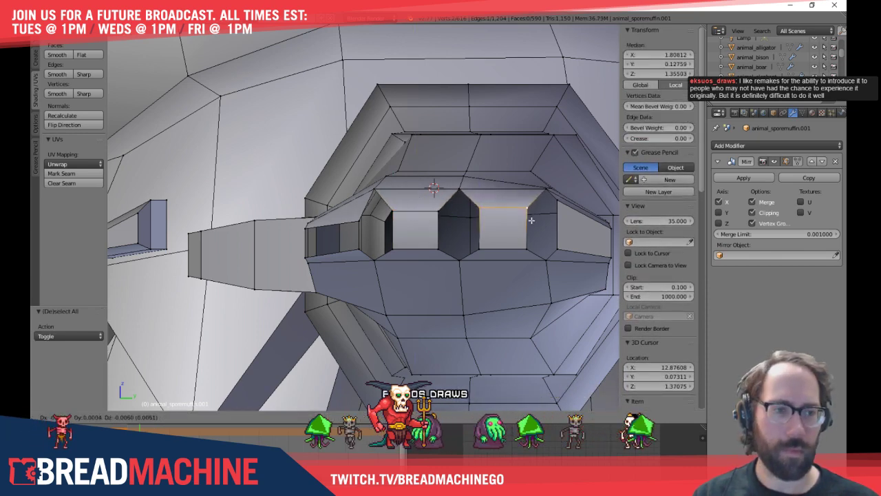
pyautogui.click(532, 223)
# Level the two upper tip vertices of the finger stub farthest from the thumb by scaling them to 0 along Z
pyautogui.keyDown('shift'); pyautogui.moveTo(548, 226); pyautogui.dragTo(416, 248, button='middle'); pyautogui.keyUp('shift')
pyautogui.rightClick(457, 210)
pyautogui.scroll(3, 416, 248)
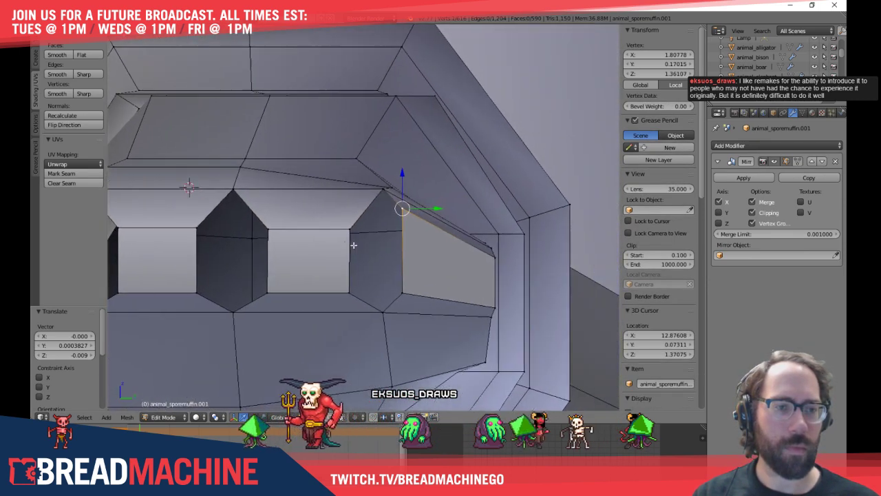
pyautogui.keyDown('shift'); pyautogui.rightClick(496, 258); pyautogui.keyUp('shift')
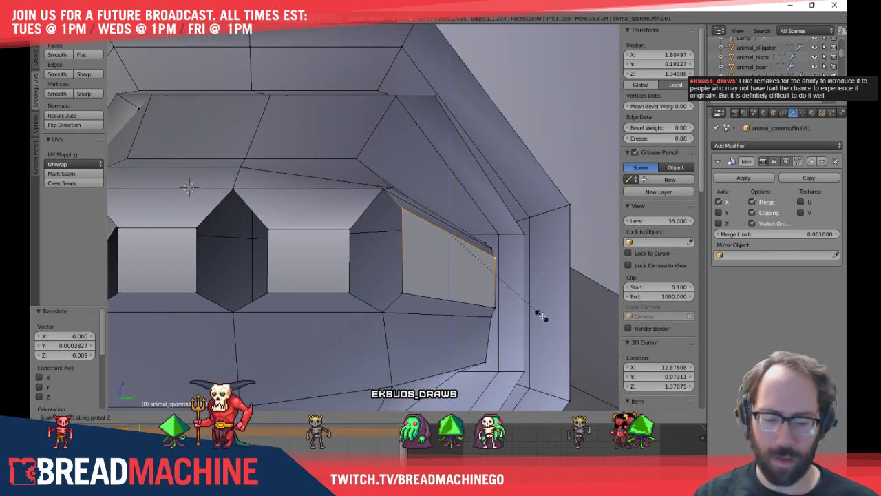
pyautogui.press('s')
pyautogui.press('z')
pyautogui.press('0')
pyautogui.press('Return')
# Scale the two lower tip vertices of the stub farthest from the thumb to 0 along Z and raise them 0.002
pyautogui.rightClick(492, 306)
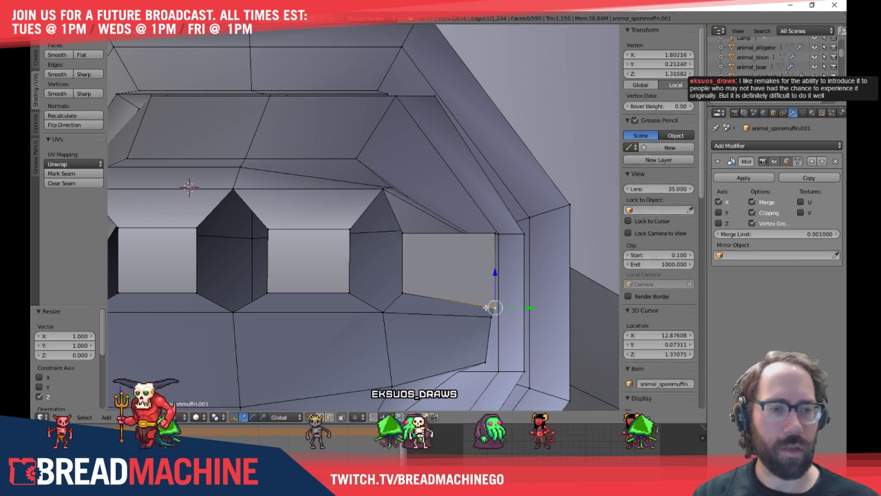
pyautogui.keyDown('shift'); pyautogui.rightClick(405, 292); pyautogui.keyUp('shift')
pyautogui.press('s')
pyautogui.press('z')
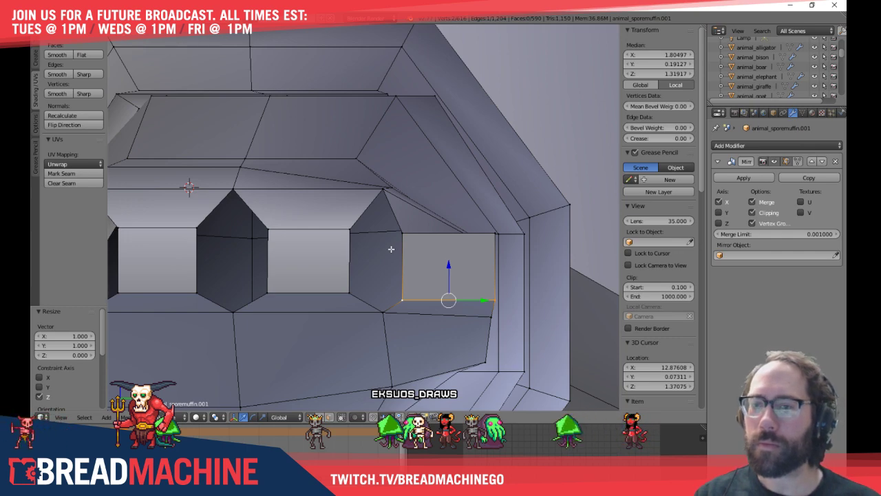
pyautogui.keyDown('shift'); pyautogui.moveTo(402, 255); pyautogui.dragTo(370, 241, button='middle'); pyautogui.keyUp('shift')
pyautogui.press('g')
pyautogui.press('z')
pyautogui.click(420, 250)
# In front wireframe view, raise the outer knuckle vertex behind the stub farthest from the thumb by 0.016 along Z
pyautogui.rightClick(481, 236)
pyautogui.moveTo(480, 236); pyautogui.dragTo(485, 215, button='middle')
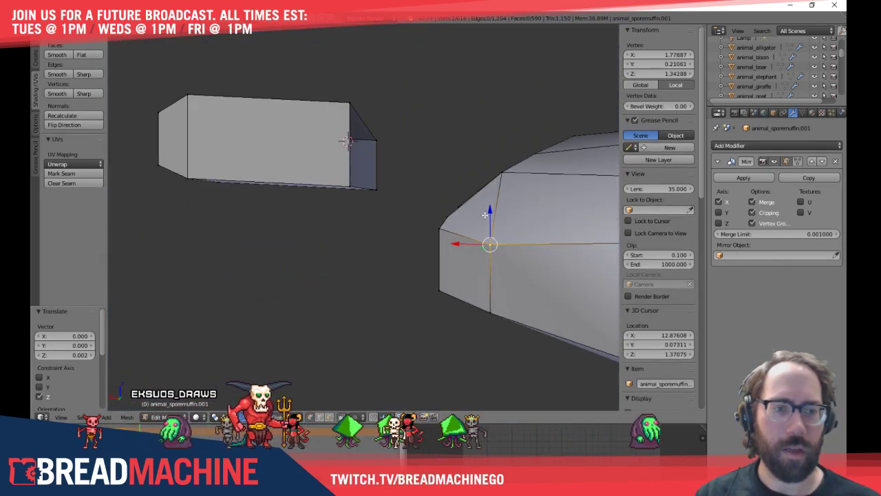
pyautogui.press('KP_1')
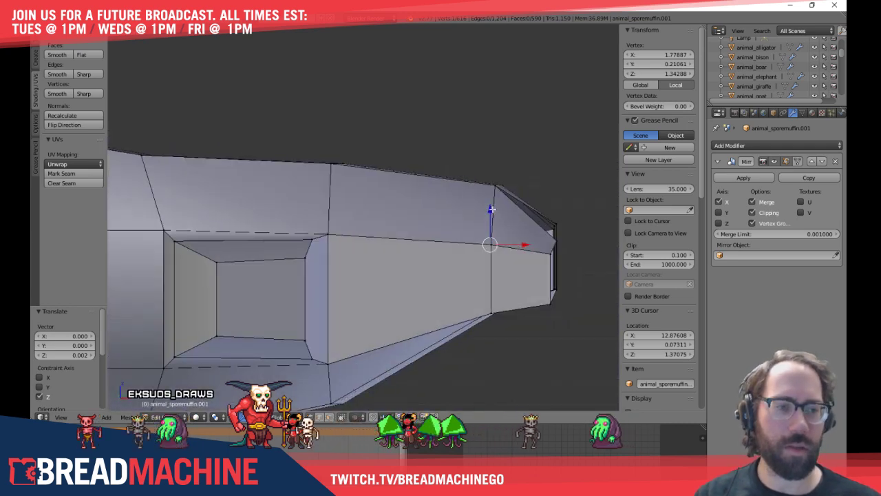
pyautogui.press('z')
pyautogui.moveTo(491, 209); pyautogui.dragTo(408, 215, button='middle')
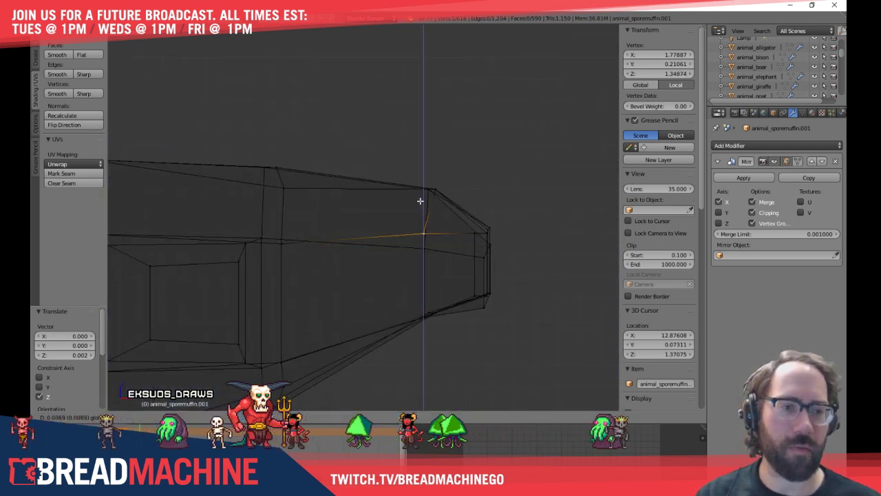
pyautogui.click(421, 182)
# Select the whole row of upper knuckle vertices behind the finger stubs and flatten it with a scale of 0 along Z
pyautogui.press('z')
pyautogui.moveTo(489, 187)
pyautogui.mouseDown(button='middle')
pyautogui.moveTo(427, 265)
pyautogui.moveTo(404, 279)
pyautogui.mouseUp(button='middle')
pyautogui.moveTo(408, 203); pyautogui.dragTo(396, 236, button='middle')
pyautogui.keyDown('shift'); pyautogui.rightClick(349, 248); pyautogui.keyUp('shift')
pyautogui.keyDown('shift'); pyautogui.moveTo(319, 265); pyautogui.dragTo(386, 222, button='middle'); pyautogui.keyUp('shift')
pyautogui.keyDown('shift'); pyautogui.rightClick(309, 262); pyautogui.keyUp('shift')
pyautogui.keyDown('shift'); pyautogui.rightClick(195, 310); pyautogui.keyUp('shift')
pyautogui.keyDown('shift'); pyautogui.moveTo(218, 296); pyautogui.dragTo(352, 177, button='middle'); pyautogui.keyUp('shift')
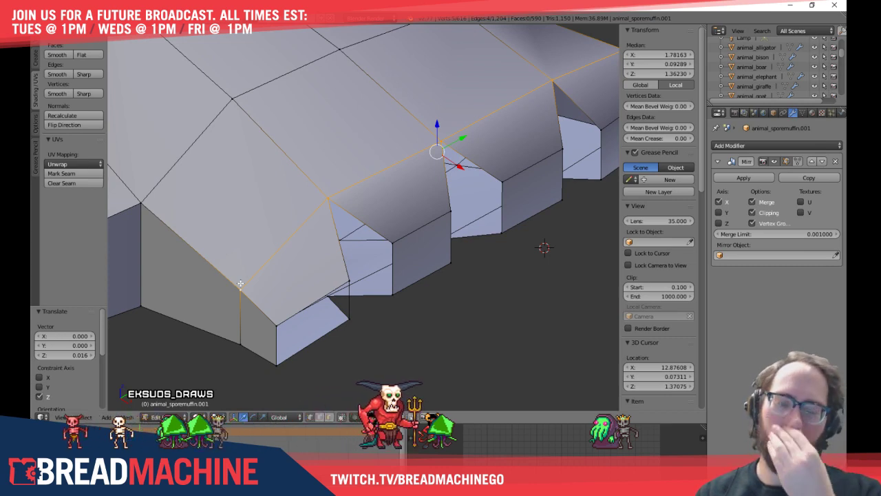
pyautogui.press('KP_1')
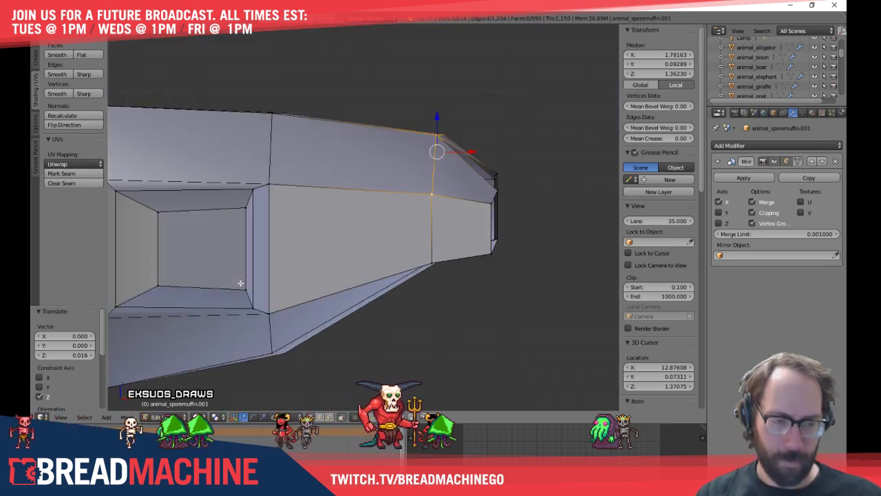
pyautogui.keyDown('shift'); pyautogui.moveTo(419, 184); pyautogui.dragTo(391, 201, button='middle'); pyautogui.keyUp('shift')
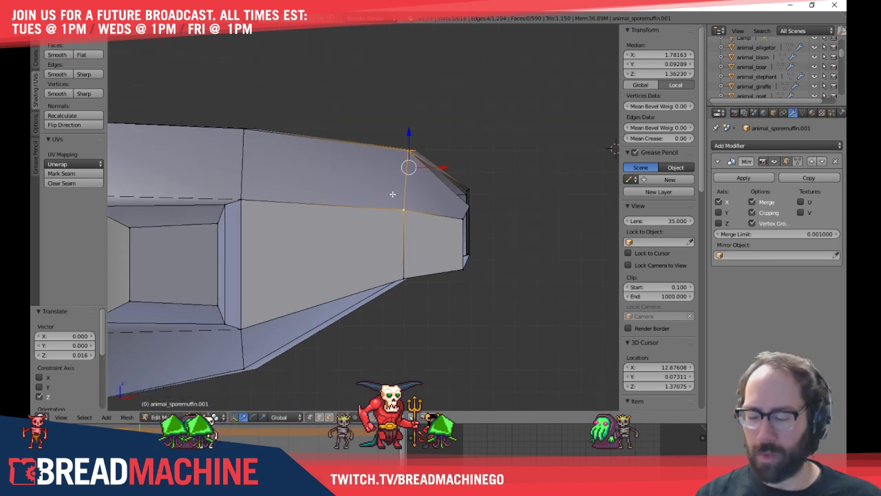
pyautogui.press('0')
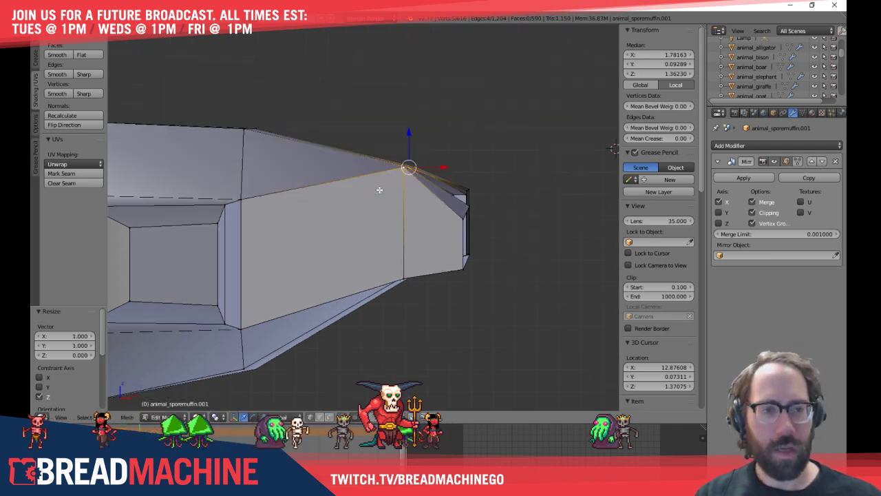
# Select the two end vertices of the upper knuckle row and lower them by 0.014 along Z
pyautogui.moveTo(390, 153); pyautogui.dragTo(368, 148, button='middle')
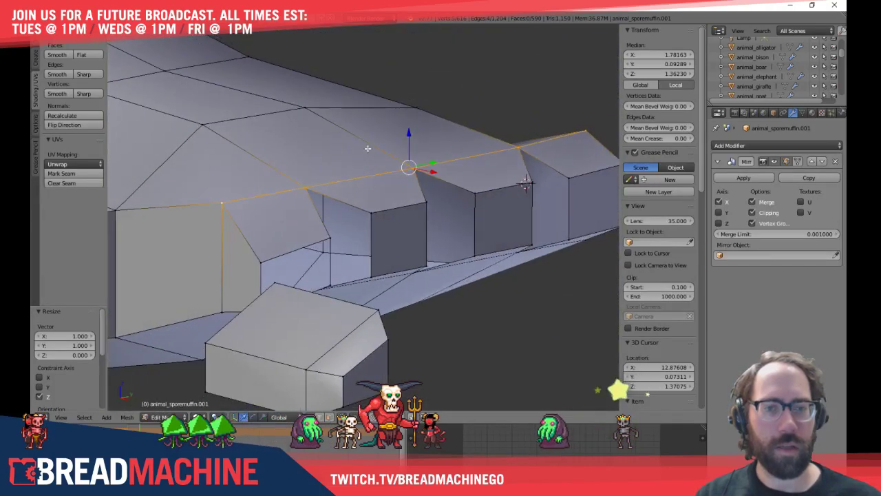
pyautogui.rightClick(223, 202)
pyautogui.keyDown('shift'); pyautogui.moveTo(460, 129); pyautogui.dragTo(474, 141, button='middle'); pyautogui.keyUp('shift')
pyautogui.keyDown('shift'); pyautogui.rightClick(405, 158); pyautogui.keyUp('shift')
pyautogui.moveTo(362, 138); pyautogui.dragTo(362, 161)
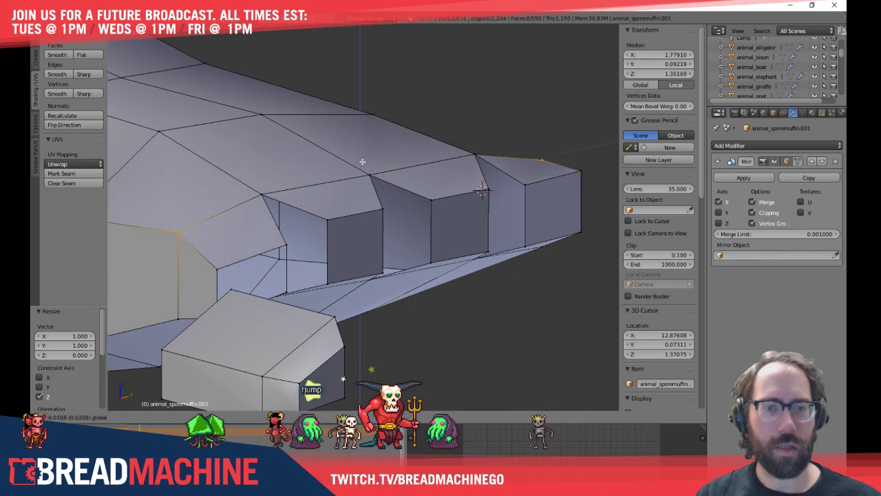
pyautogui.moveTo(365, 161); pyautogui.dragTo(505, 197, button='middle')
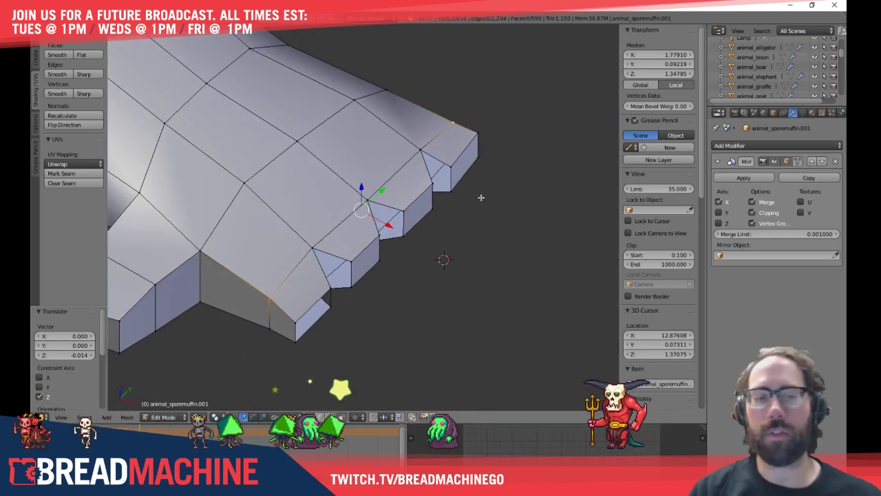
# In top wireframe view, box-select the tip vertices of all four finger stubs and extend them 0.016 along X
pyautogui.press('KP_7')
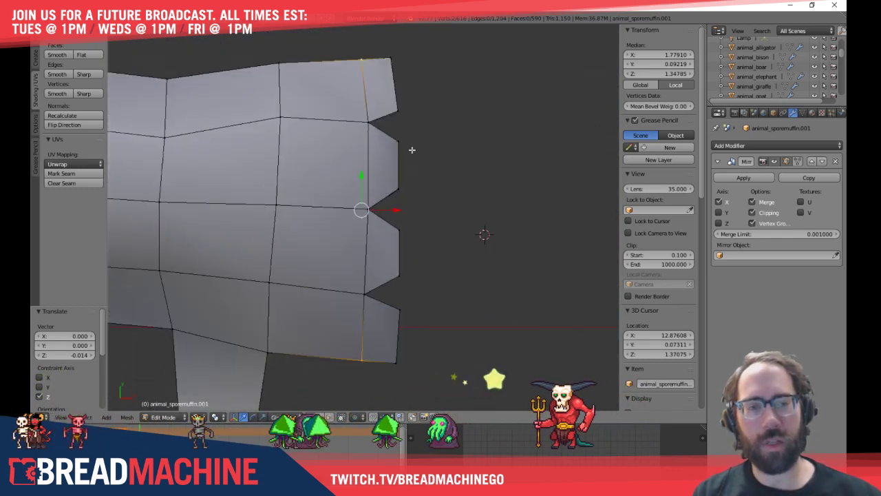
pyautogui.keyDown('shift'); pyautogui.moveTo(419, 127); pyautogui.dragTo(412, 166, button='middle'); pyautogui.keyUp('shift')
pyautogui.press('a')
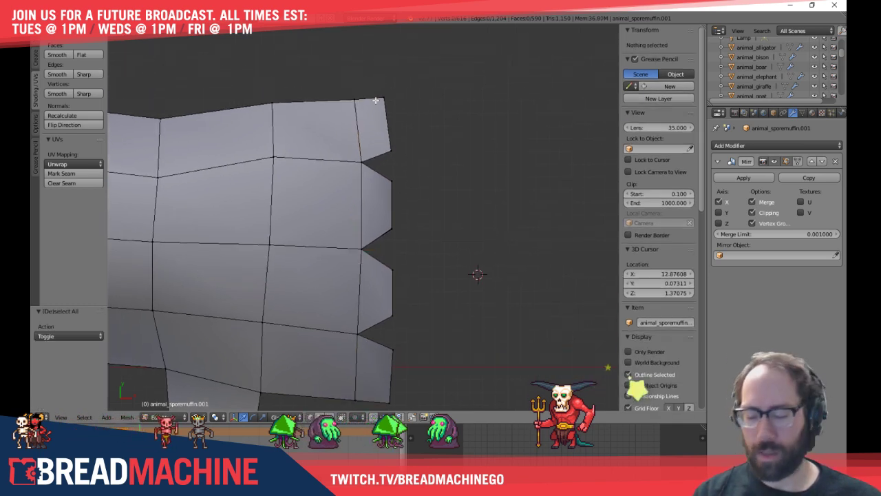
pyautogui.press('z')
pyautogui.press('b')
pyautogui.moveTo(379, 81); pyautogui.dragTo(484, 338)
pyautogui.keyDown('shift'); pyautogui.scroll(-3, 477, 277); pyautogui.keyUp('shift')
pyautogui.press('b')
pyautogui.moveTo(379, 252); pyautogui.dragTo(423, 312)
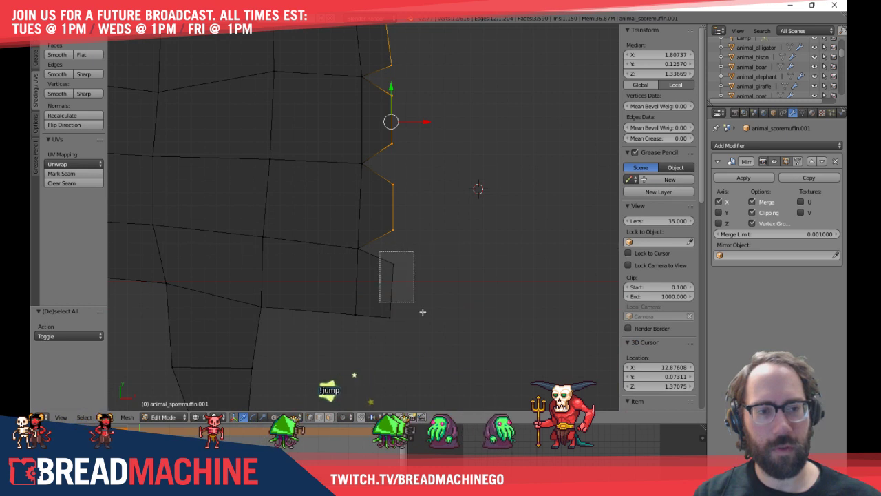
pyautogui.keyDown('shift'); pyautogui.scroll(2, 448, 243); pyautogui.keyUp('shift')
pyautogui.moveTo(437, 206); pyautogui.dragTo(456, 211)
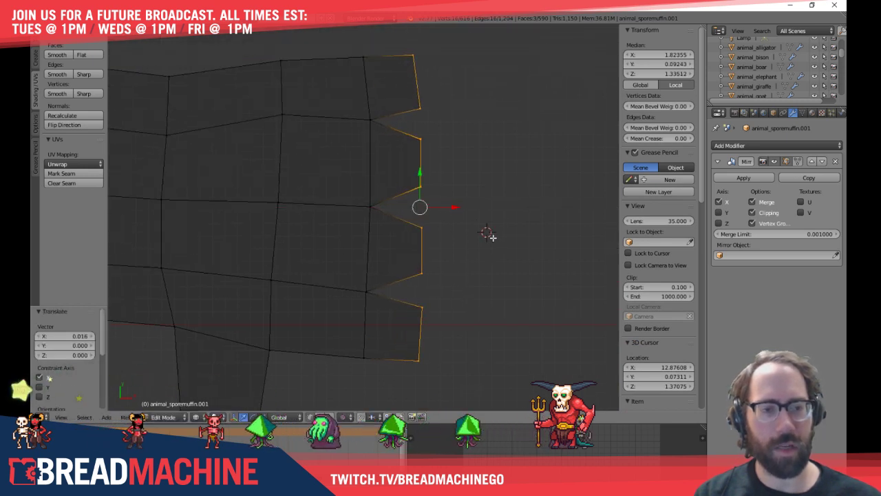
pyautogui.press('a')
pyautogui.press('z')
# In side view, flatten the upper tip edge of the thumb-side finger stub with a scale of 0 along Z
pyautogui.moveTo(512, 239)
pyautogui.mouseDown(button='middle')
pyautogui.moveTo(529, 294)
pyautogui.moveTo(446, 215)
pyautogui.mouseUp(button='middle')
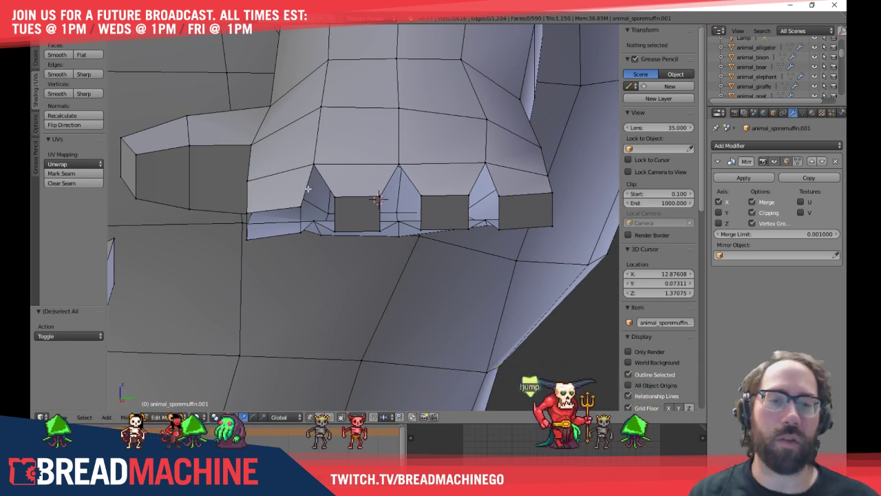
pyautogui.moveTo(308, 189)
pyautogui.mouseDown(button='middle')
pyautogui.moveTo(356, 181)
pyautogui.moveTo(354, 189)
pyautogui.moveTo(302, 180)
pyautogui.mouseUp(button='middle')
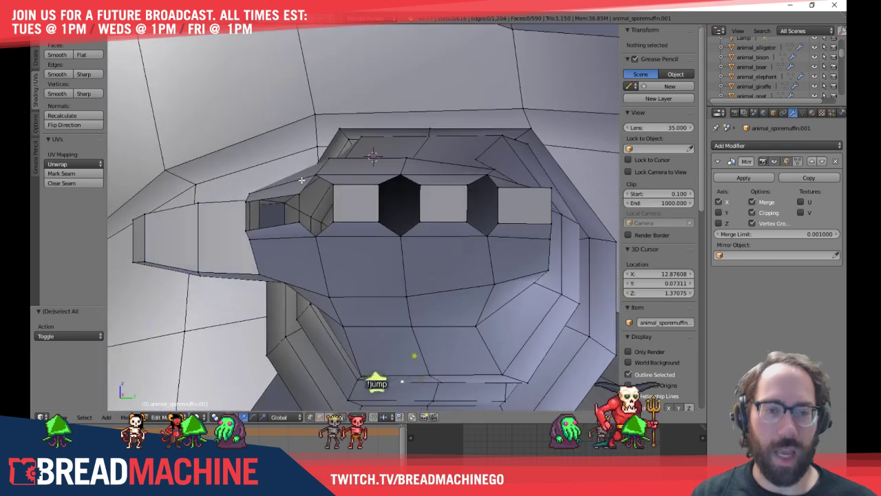
pyautogui.press('KP_3')
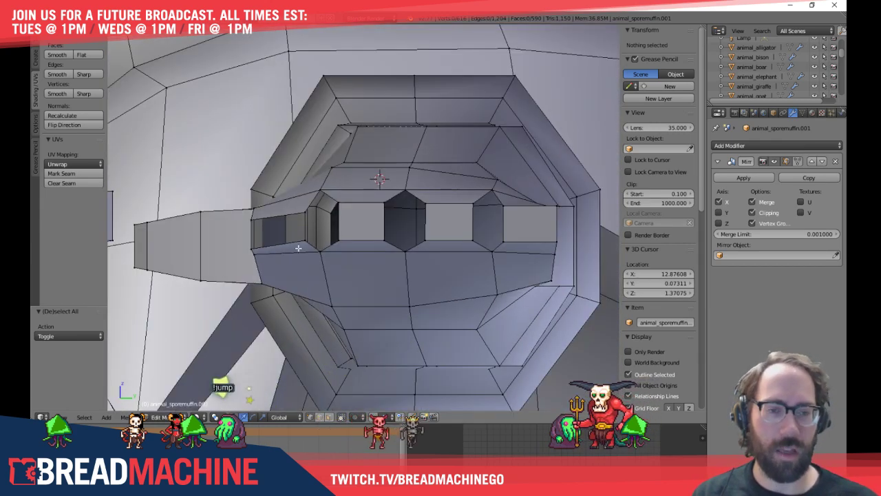
pyautogui.scroll(2, 298, 248)
pyautogui.keyDown('shift'); pyautogui.moveTo(301, 242); pyautogui.dragTo(259, 245, button='middle'); pyautogui.keyUp('shift')
pyautogui.rightClick(318, 211)
pyautogui.keyDown('shift'); pyautogui.rightClick(318, 240); pyautogui.keyUp('shift')
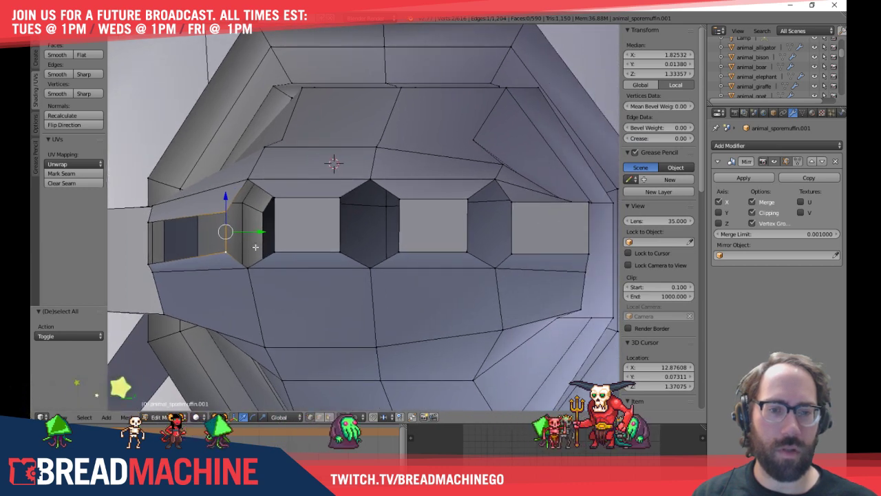
pyautogui.keyDown('shift'); pyautogui.rightClick(152, 226); pyautogui.keyUp('shift')
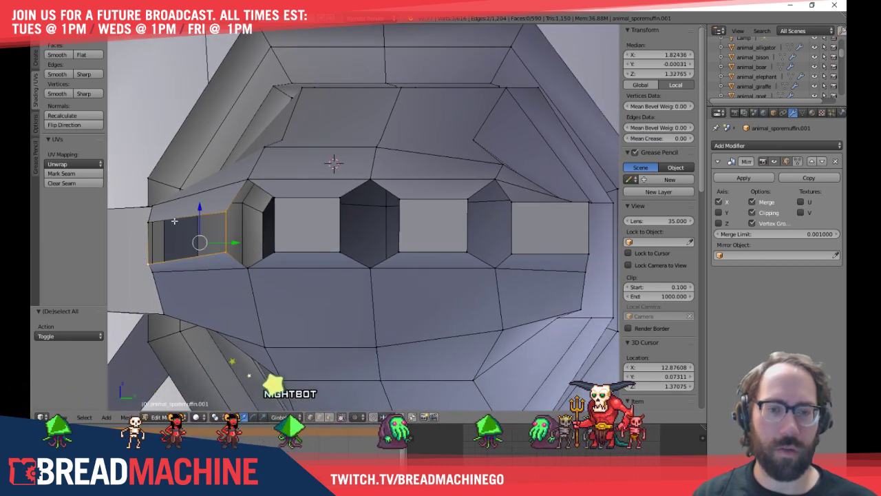
pyautogui.rightClick(221, 215)
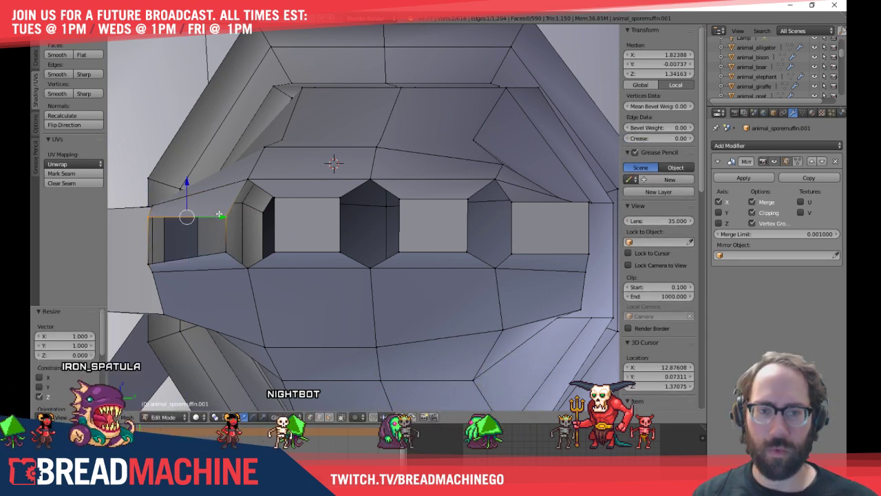
# Select the lower tip edge of the thumb-side finger stub and flatten it with a scale of 0 along Z
pyautogui.press('a')
pyautogui.rightClick(207, 256)
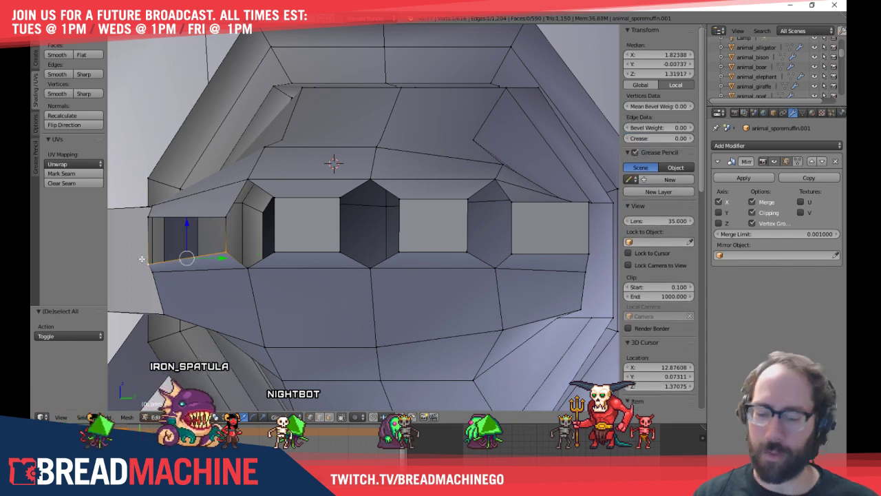
pyautogui.press('s')
pyautogui.press('z')
pyautogui.press('0')
pyautogui.press('Return')
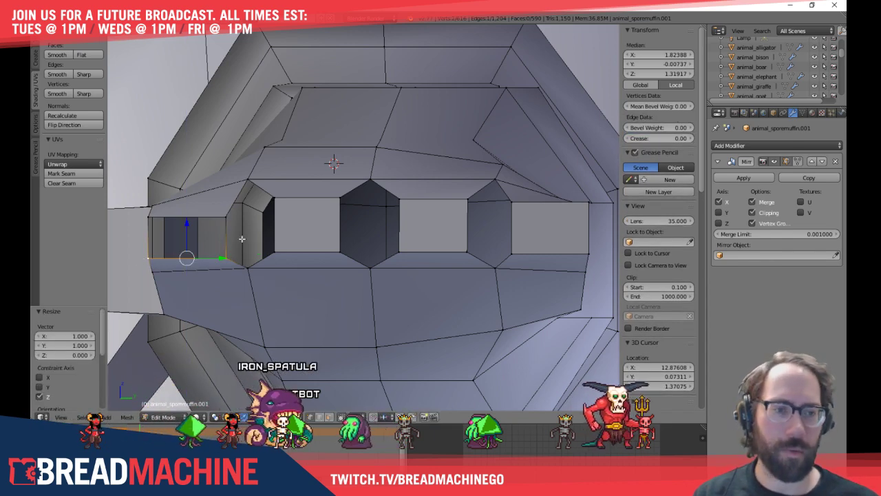
# Select the upper tip vertices of all four finger stubs and align them to one height along Z
pyautogui.rightClick(200, 217)
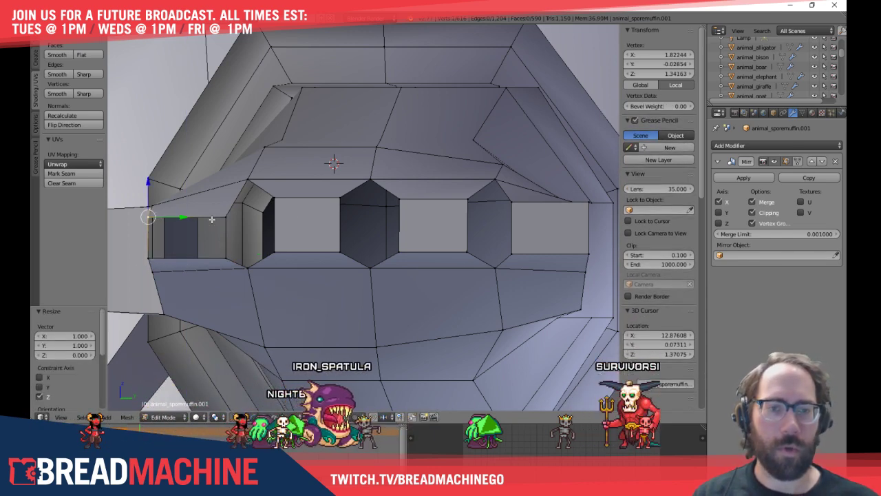
pyautogui.keyDown('shift'); pyautogui.rightClick(284, 201); pyautogui.keyUp('shift')
pyautogui.keyDown('shift'); pyautogui.rightClick(337, 200); pyautogui.keyUp('shift')
pyautogui.keyDown('shift'); pyautogui.rightClick(397, 200); pyautogui.keyUp('shift')
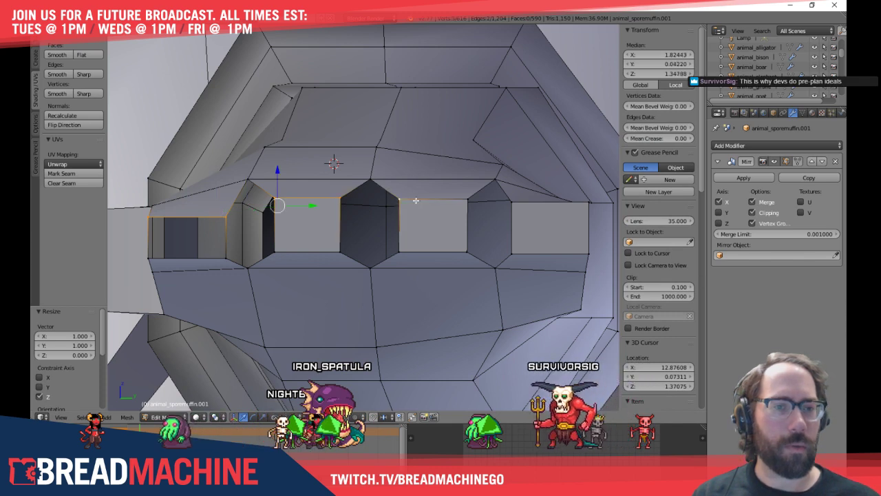
pyautogui.keyDown('shift'); pyautogui.rightClick(473, 201); pyautogui.keyUp('shift')
pyautogui.keyDown('shift'); pyautogui.rightClick(585, 202); pyautogui.keyUp('shift')
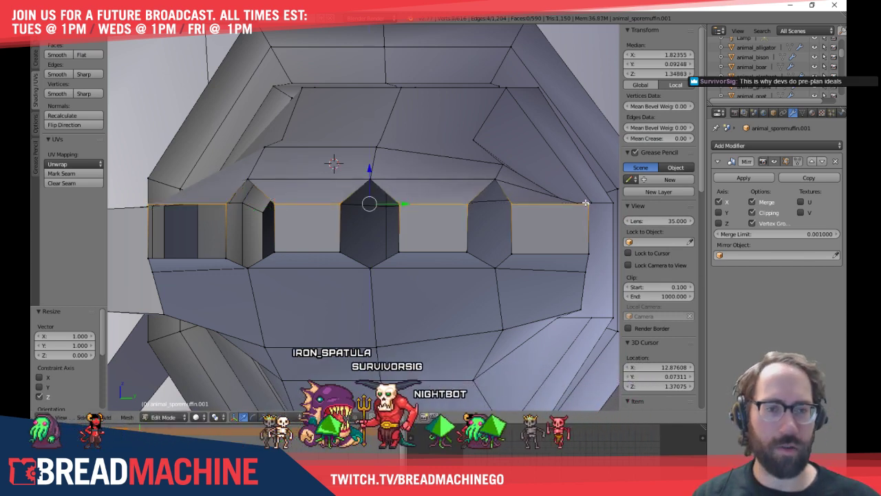
# Select the lower tip vertices of all four finger stubs and align them to one height along Z
pyautogui.press('a')
pyautogui.rightClick(150, 258)
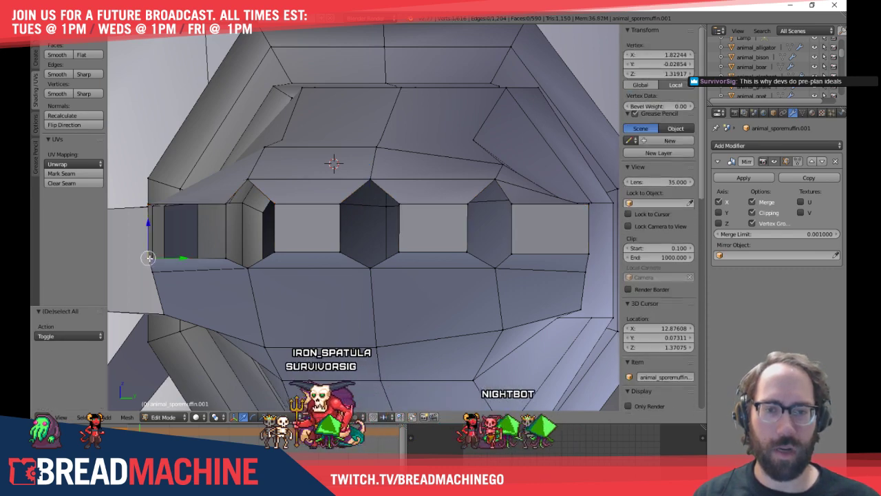
pyautogui.keyDown('shift'); pyautogui.rightClick(225, 258); pyautogui.keyUp('shift')
pyautogui.keyDown('shift'); pyautogui.rightClick(285, 250); pyautogui.keyUp('shift')
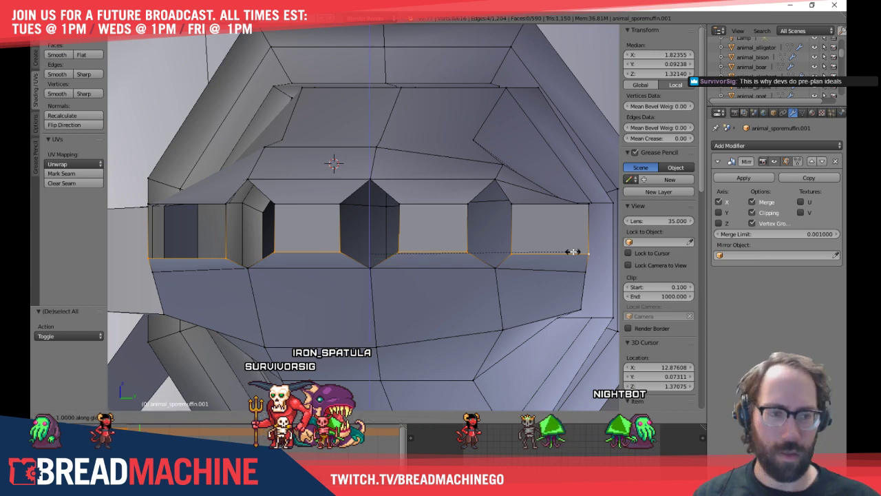
pyautogui.press('Escape')
# In edge select mode, fill the two open side faces in the gap between the thumb-side stub and its neighbour
pyautogui.press('a')
pyautogui.moveTo(304, 253); pyautogui.dragTo(277, 273, button='middle')
pyautogui.hotkey('ctrl', 'Tab')
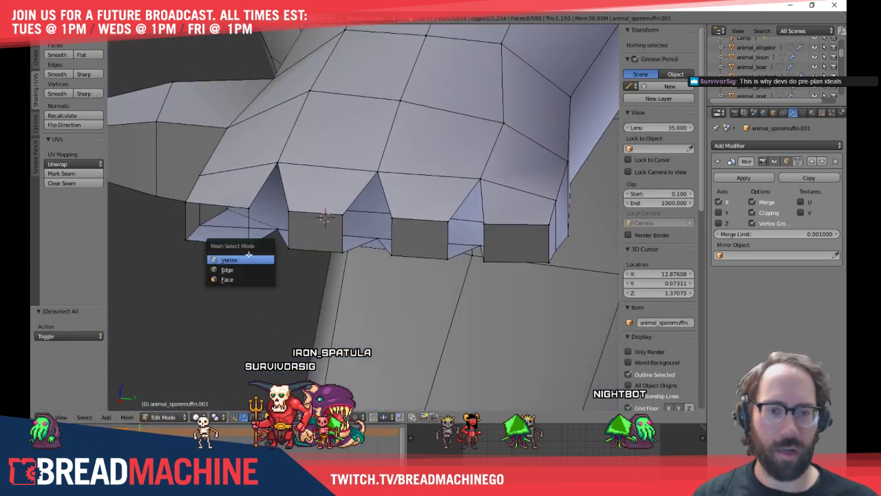
pyautogui.click(239, 268)
pyautogui.rightClick(258, 196)
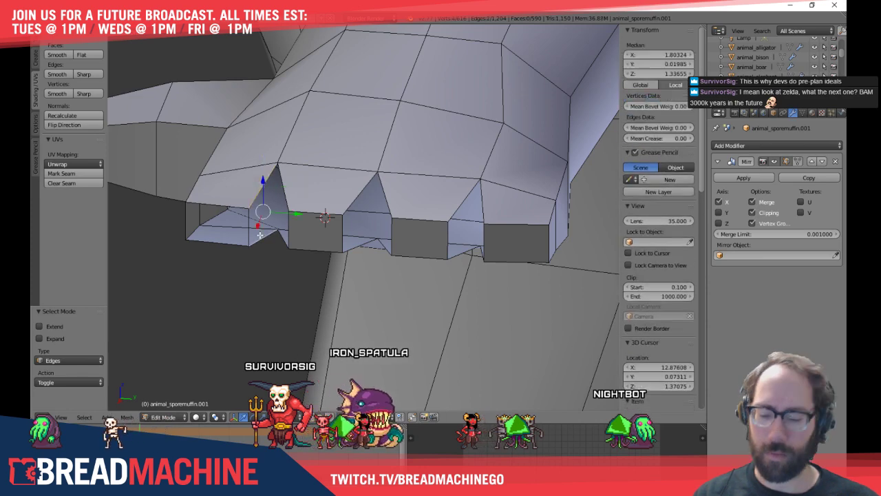
pyautogui.keyDown('shift'); pyautogui.rightClick(279, 232); pyautogui.keyUp('shift')
pyautogui.press('f')
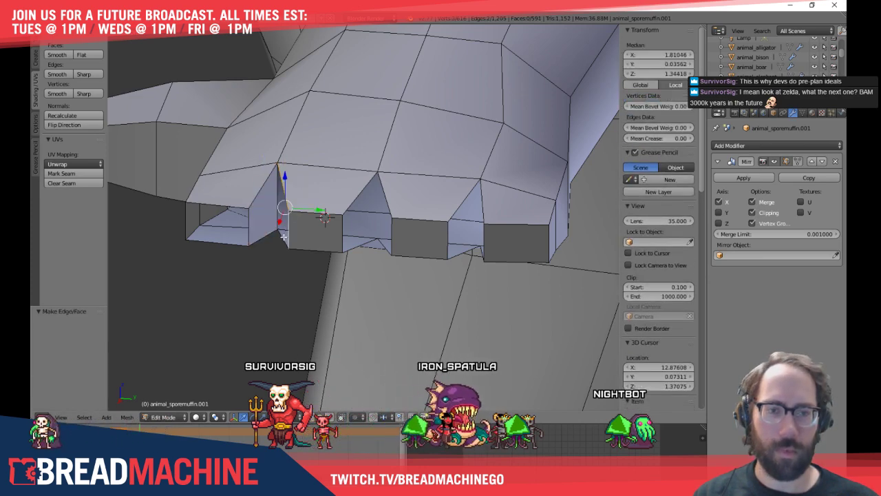
pyautogui.keyDown('shift'); pyautogui.rightClick(283, 237); pyautogui.keyUp('shift')
pyautogui.press('f')
# Fill the two open side faces in the gap between the second and third finger stubs, counted from the thumb side
pyautogui.rightClick(357, 195)
pyautogui.keyDown('shift'); pyautogui.rightClick(356, 236); pyautogui.keyUp('shift')
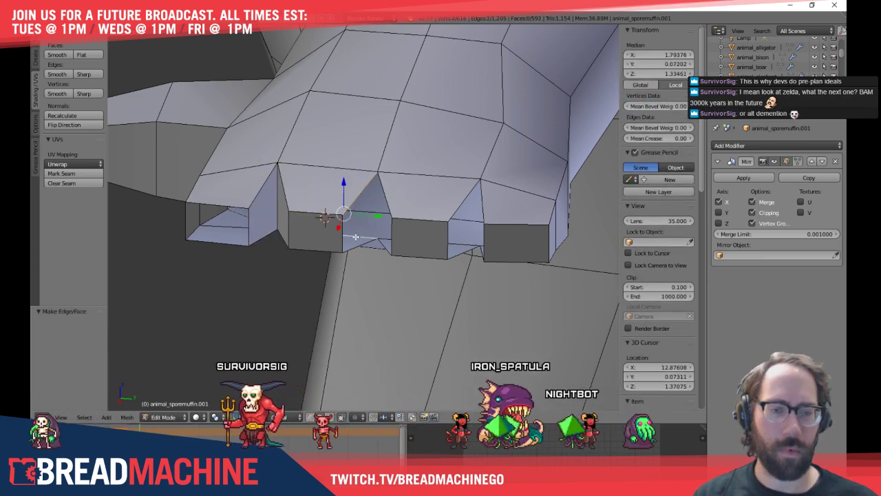
pyautogui.keyDown('shift'); pyautogui.rightClick(355, 237); pyautogui.keyUp('shift')
pyautogui.keyDown('shift'); pyautogui.rightClick(359, 245); pyautogui.keyUp('shift')
pyautogui.press('f')
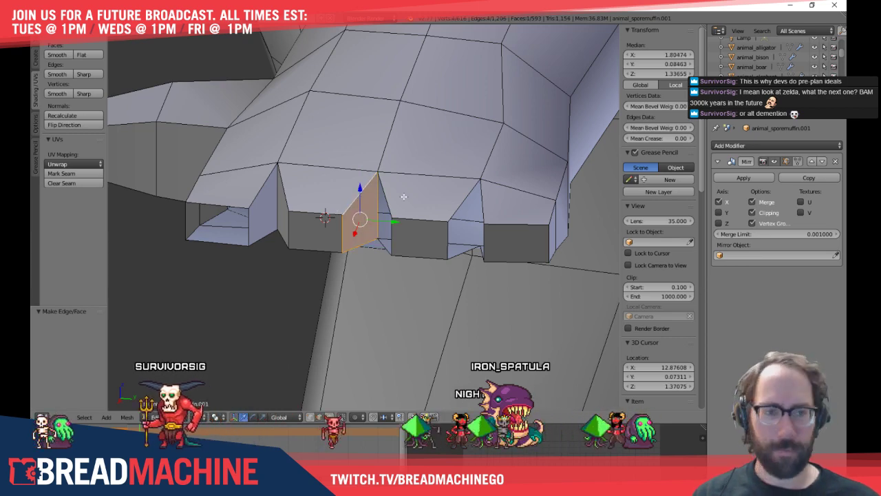
pyautogui.rightClick(384, 252)
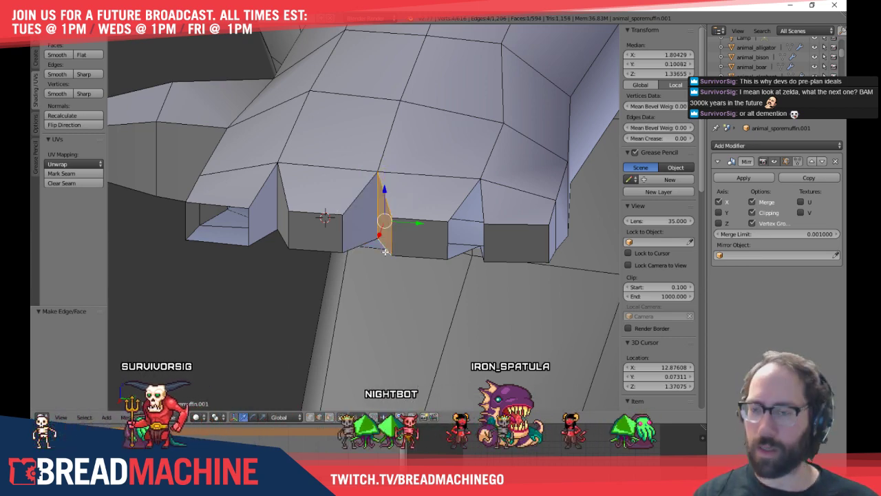
pyautogui.keyDown('shift'); pyautogui.moveTo(416, 249); pyautogui.dragTo(357, 262, button='middle'); pyautogui.keyUp('shift')
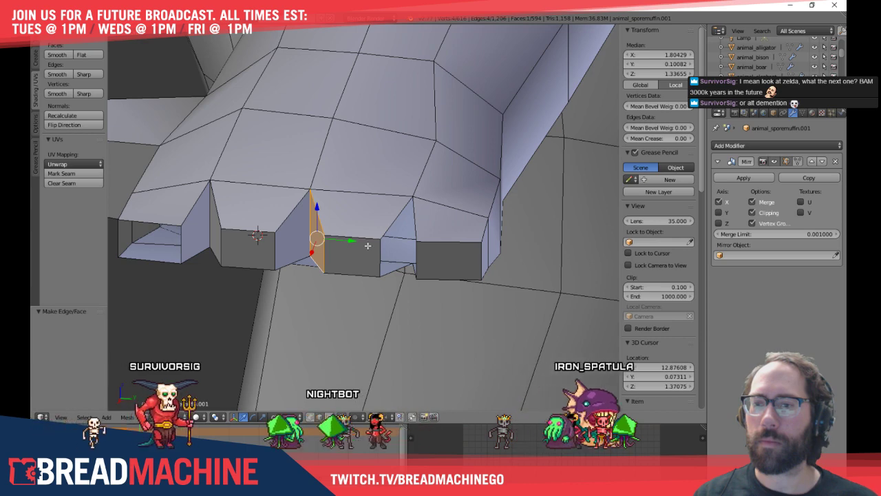
# Fill the two open side faces in the gap between the third and fourth finger stubs from the thumb
pyautogui.press('a')
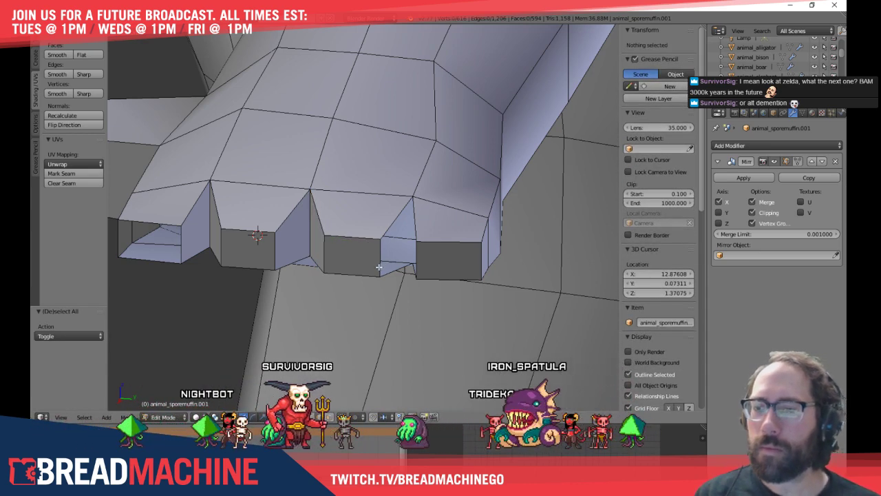
pyautogui.moveTo(379, 267); pyautogui.dragTo(444, 271, button='middle')
pyautogui.rightClick(365, 240)
pyautogui.keyDown('shift'); pyautogui.rightClick(367, 277); pyautogui.keyUp('shift')
pyautogui.press('f')
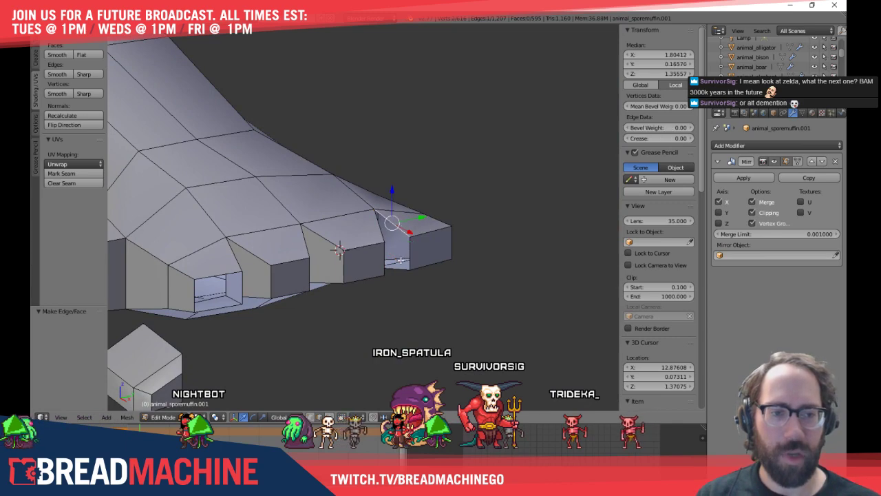
pyautogui.moveTo(370, 267); pyautogui.dragTo(354, 234, button='middle')
# Fill the open tip of the thumb-side finger stub with a face and deselect everything
pyautogui.rightClick(221, 242)
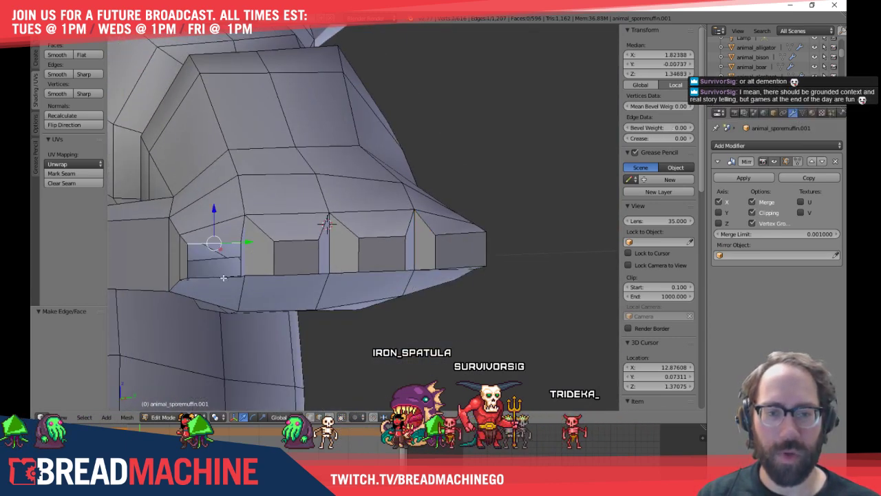
pyautogui.moveTo(223, 277); pyautogui.dragTo(246, 305, button='middle')
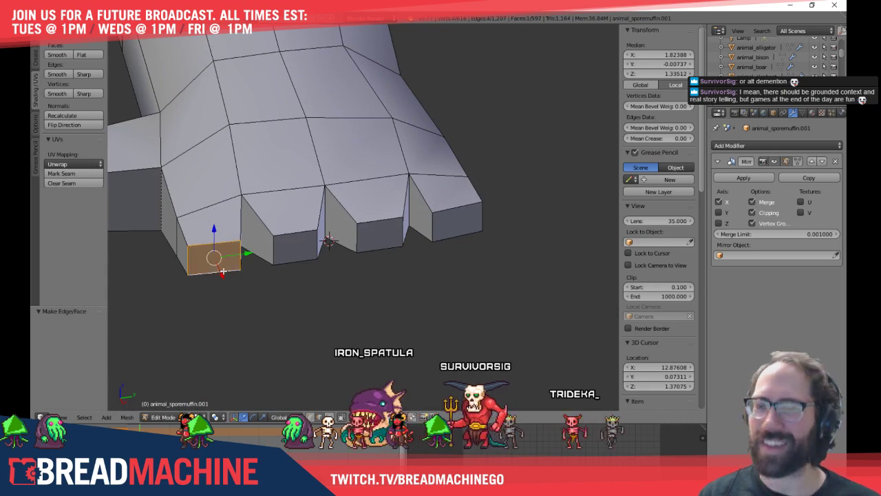
pyautogui.press('a')
pyautogui.moveTo(291, 246); pyautogui.dragTo(255, 259, button='middle')
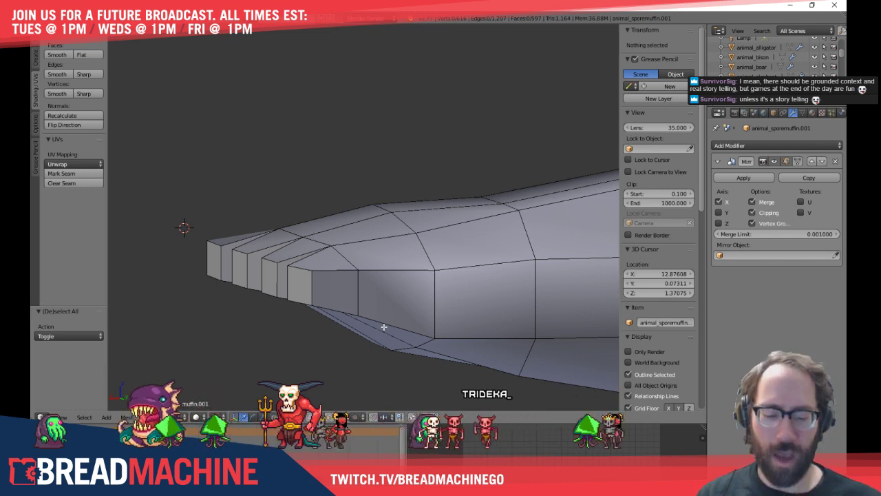
# Select the two middle cross edges on top of the hand at the front of the thumb base and lower them 0.010 along Z
pyautogui.press('KP_1')
pyautogui.keyDown('shift'); pyautogui.moveTo(402, 294); pyautogui.dragTo(273, 241, button='middle'); pyautogui.keyUp('shift')
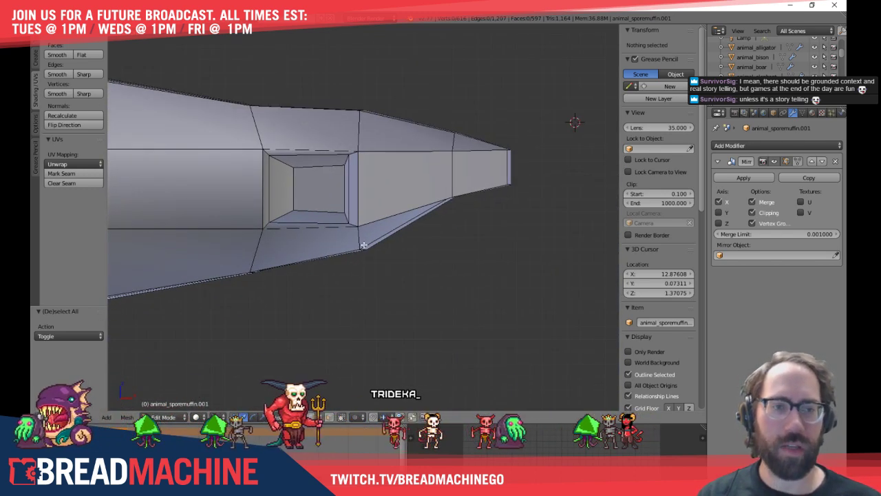
pyautogui.keyDown('shift'); pyautogui.moveTo(352, 146); pyautogui.dragTo(344, 172, button='middle'); pyautogui.keyUp('shift')
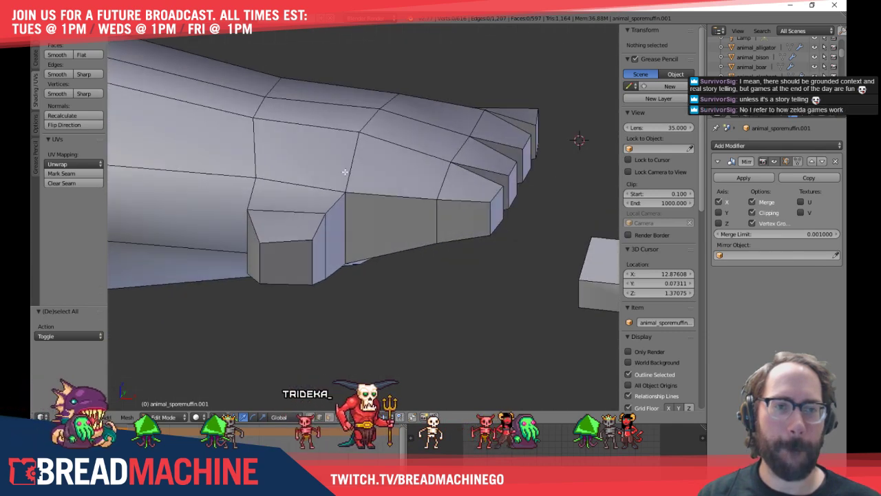
pyautogui.rightClick(369, 121)
pyautogui.press('KP_1')
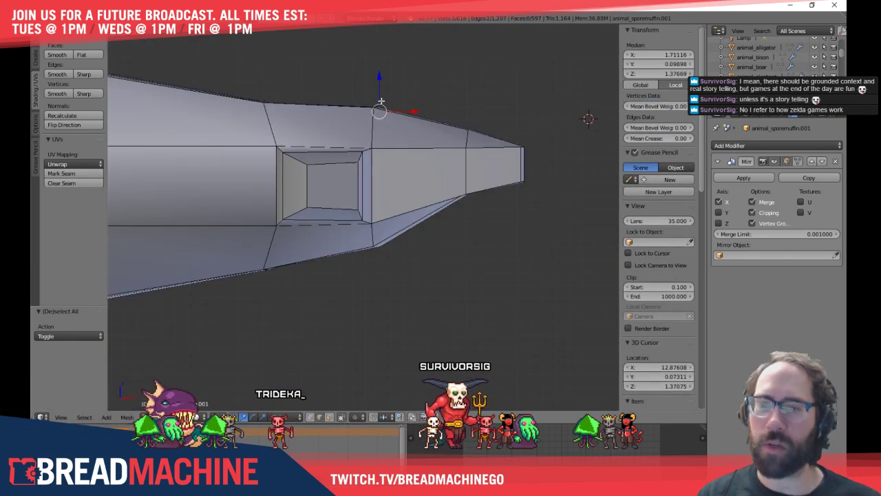
pyautogui.keyDown('shift'); pyautogui.moveTo(379, 106); pyautogui.dragTo(376, 125, button='middle'); pyautogui.keyUp('shift')
pyautogui.moveTo(373, 96); pyautogui.dragTo(373, 109)
# Select the two matching cross edges on the underside at the front of the thumb base and raise them along Z
pyautogui.moveTo(395, 278)
pyautogui.keyDown('shift'); pyautogui.mouseDown(button='middle')
pyautogui.moveTo(340, 185)
pyautogui.moveTo(287, 181)
pyautogui.mouseUp(button='middle'); pyautogui.keyUp('shift')
pyautogui.rightClick(329, 183)
pyautogui.keyDown('shift'); pyautogui.rightClick(351, 201); pyautogui.keyUp('shift')
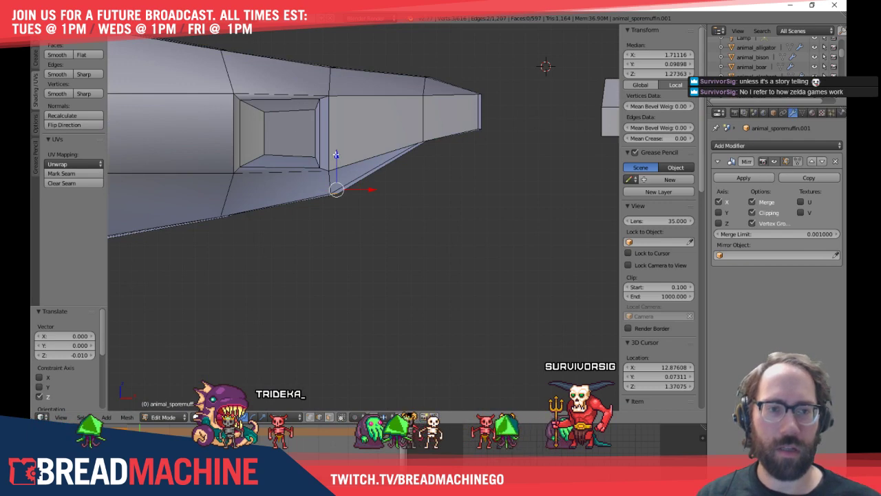
pyautogui.moveTo(328, 136); pyautogui.dragTo(297, 200, button='middle')
pyautogui.scroll(-3, 374, 216)
pyautogui.press('a')
pyautogui.press('a')
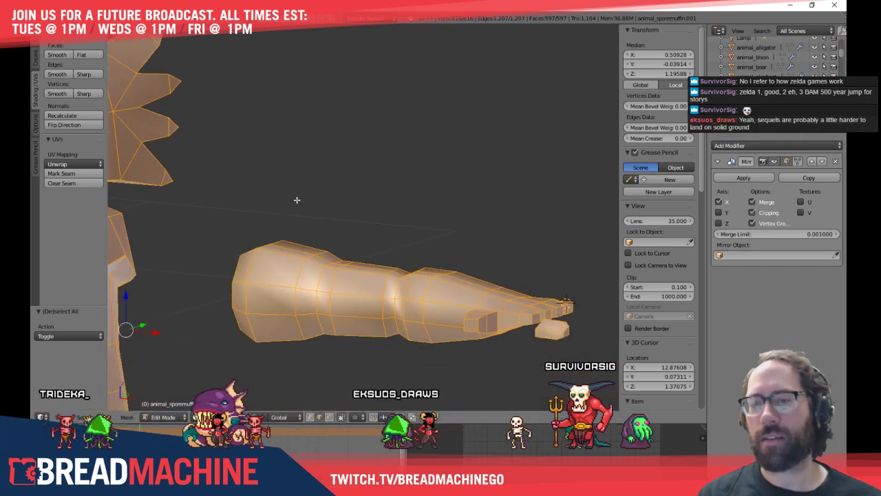
# Select the two middle top edges at the wrist side of the thumb base and move them 0.010 in X and -0.007 in Z
pyautogui.press('KP_1')
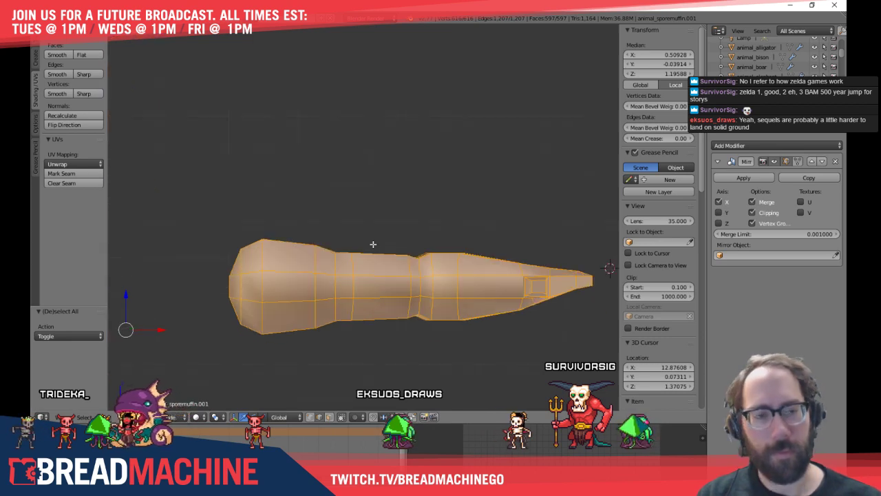
pyautogui.scroll(8, 363, 231)
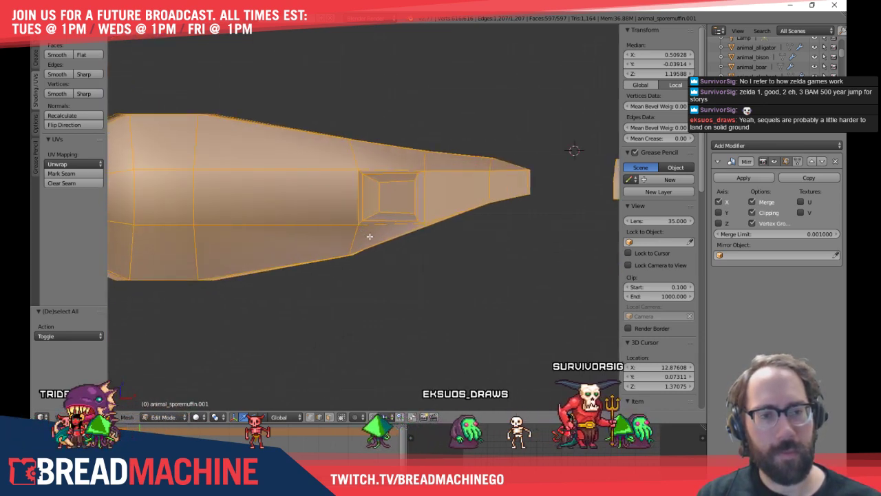
pyautogui.press('a')
pyautogui.moveTo(334, 172); pyautogui.dragTo(345, 188, button='middle')
pyautogui.rightClick(340, 190)
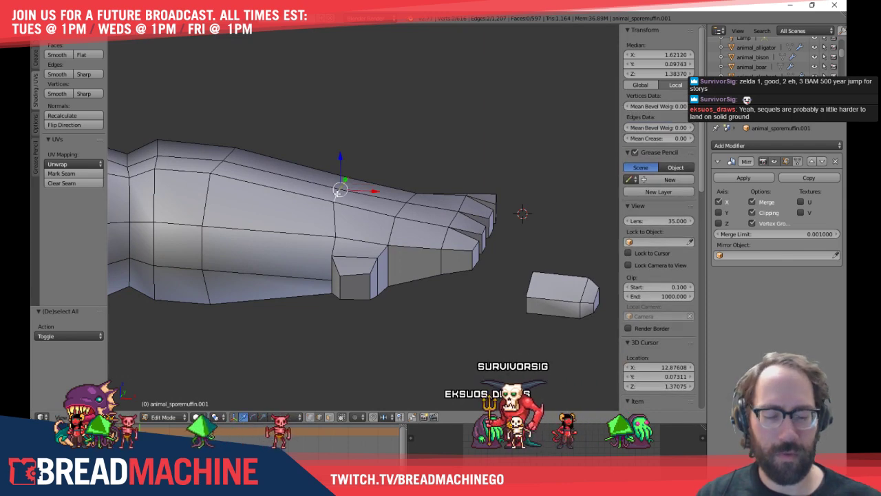
pyautogui.press('KP_3')
pyautogui.press('KP_1')
pyautogui.keyDown('shift'); pyautogui.moveTo(355, 187); pyautogui.dragTo(364, 196, button='middle'); pyautogui.keyUp('shift')
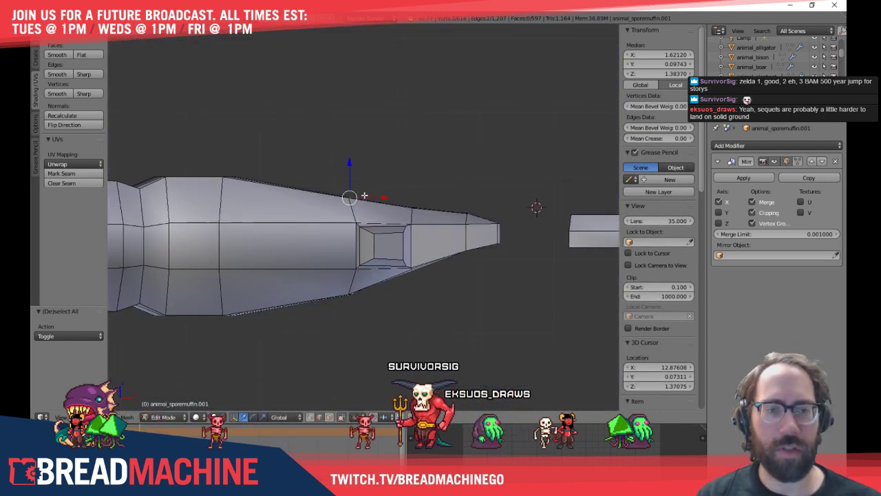
pyautogui.scroll(4, 364, 195)
pyautogui.press('g')
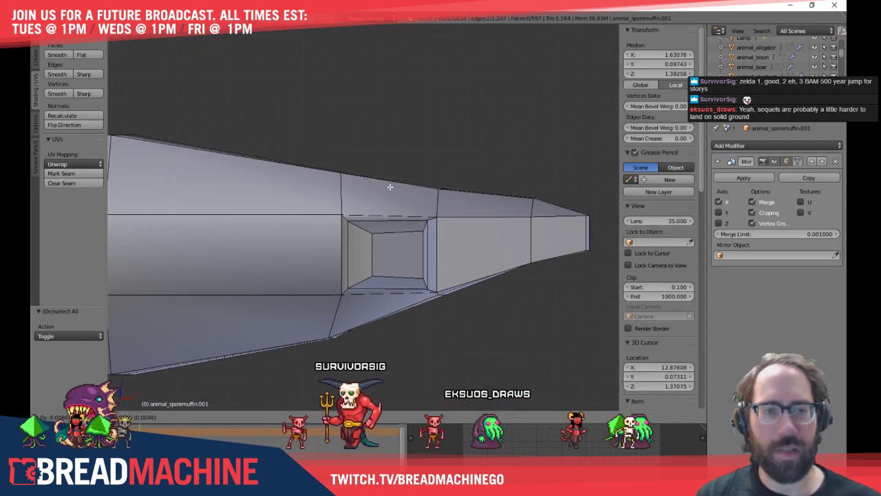
pyautogui.click(389, 193)
# Move the two matching underside edges at the wrist side of the thumb base upward and slightly toward the fingers
pyautogui.moveTo(390, 255); pyautogui.dragTo(360, 258, button='middle')
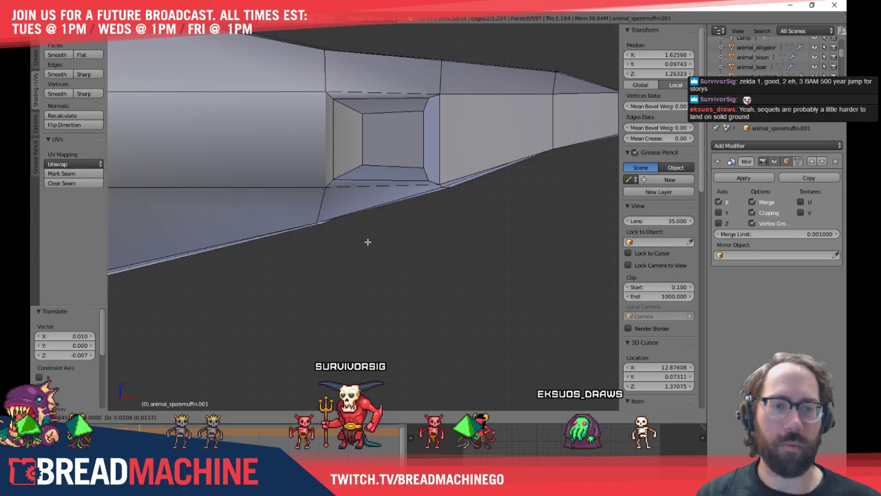
pyautogui.press('a')
pyautogui.scroll(-4, 364, 241)
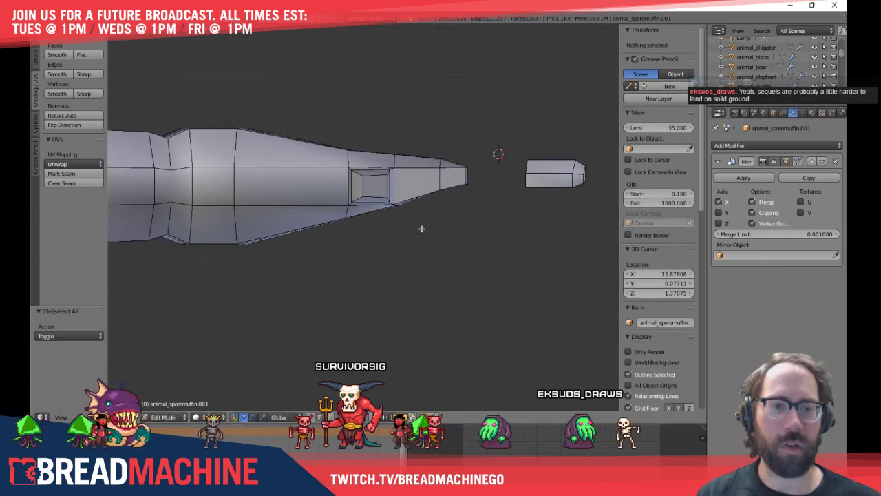
pyautogui.moveTo(419, 228); pyautogui.dragTo(379, 222, button='middle')
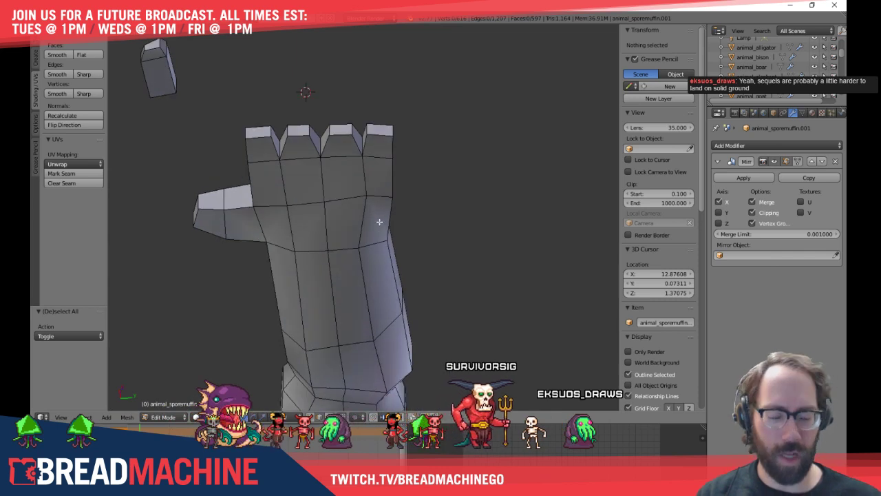
# In vertex select mode, move the palm vertex level with the thumb's wrist side, next to the outer edge, by -0.001 in X and 0.009 in Y
pyautogui.press('KP_1')
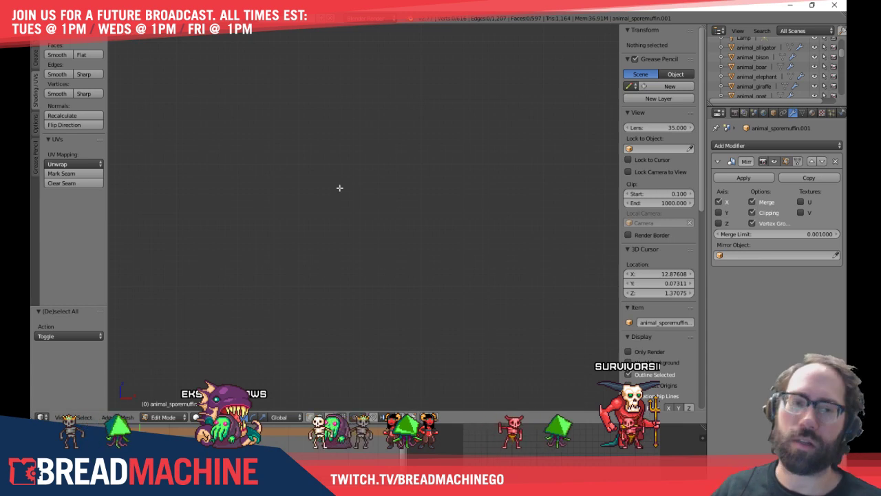
pyautogui.scroll(-5, 415, 168)
pyautogui.keyDown('shift'); pyautogui.moveTo(296, 148); pyautogui.dragTo(354, 163, button='middle'); pyautogui.keyUp('shift')
pyautogui.press('KP_1')
pyautogui.press('KP_2')
pyautogui.press('KP_2')
pyautogui.press('KP_2')
pyautogui.press('KP_2')
pyautogui.press('KP_2')
pyautogui.press('KP_2')
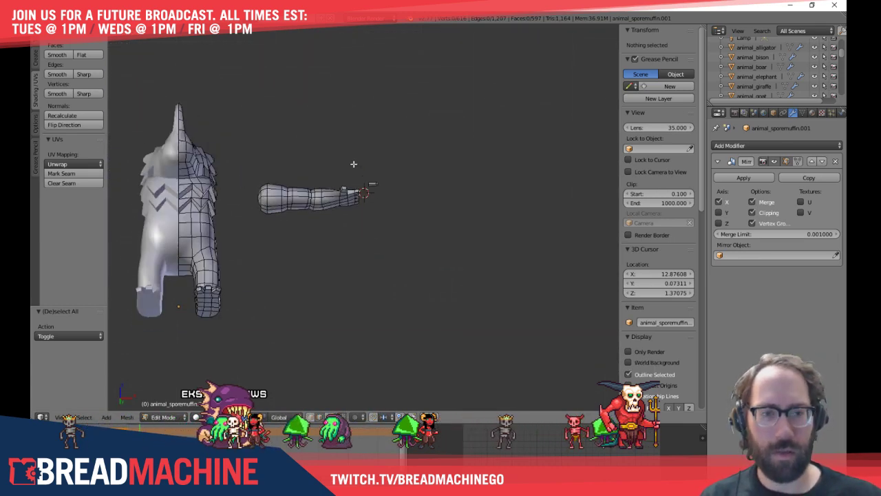
pyautogui.scroll(6, 348, 200)
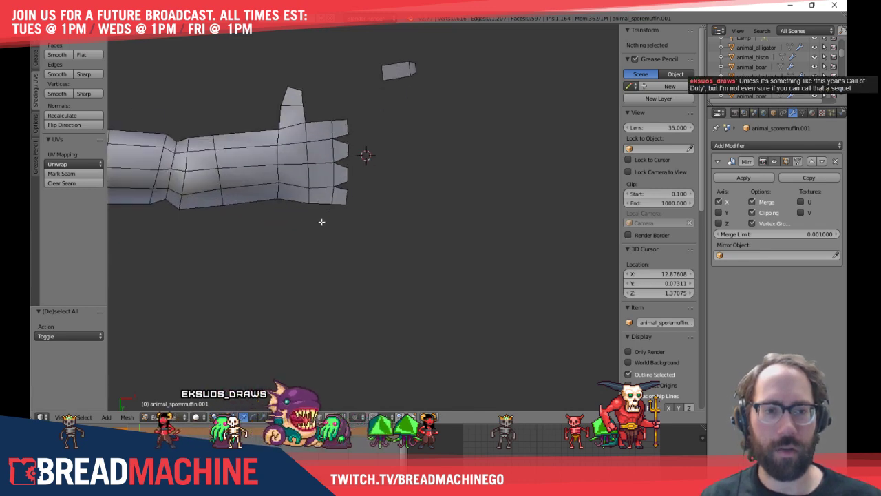
pyautogui.keyDown('shift'); pyautogui.moveTo(290, 267); pyautogui.dragTo(356, 239, button='middle'); pyautogui.keyUp('shift')
pyautogui.click(310, 223)
pyautogui.rightClick(295, 252)
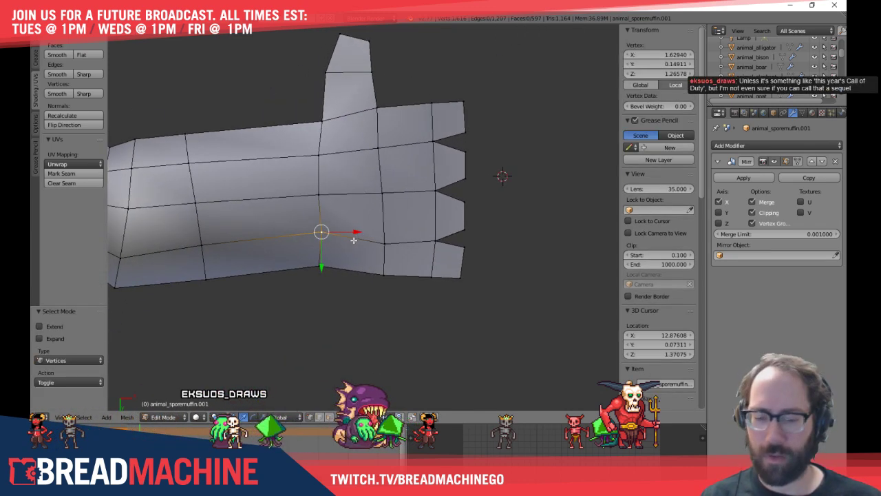
pyautogui.click(352, 250)
# Move the neighbouring palm vertex behind the gap of the outermost finger stub by about -0.0007 in X and -0.007 in Y
pyautogui.rightClick(393, 246)
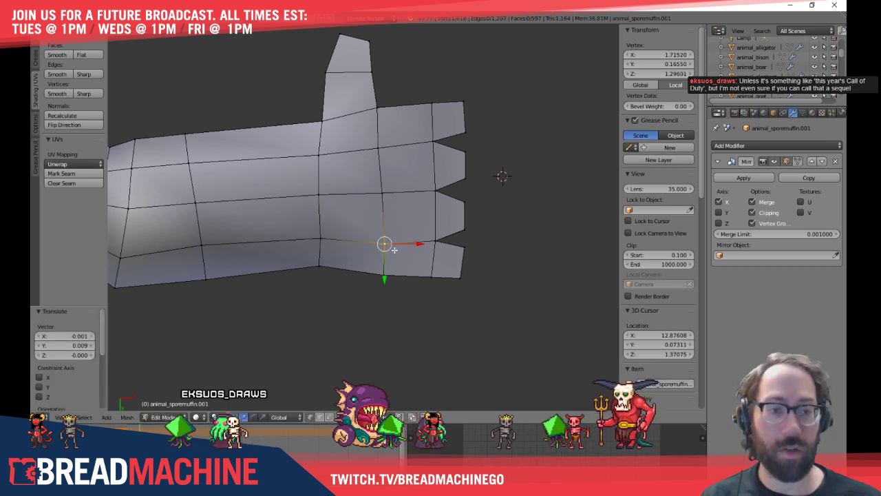
pyautogui.press('g')
pyautogui.click(393, 241)
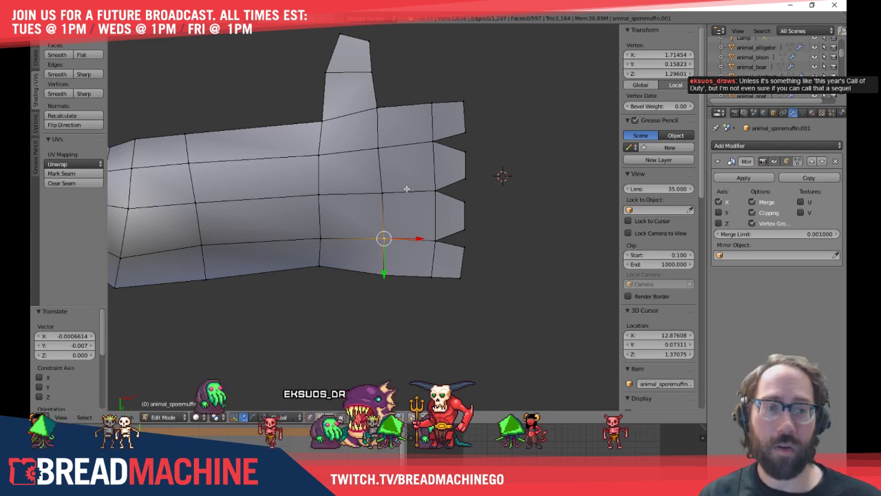
# Select the matching vertex on the back of the hand behind the outermost stub's gap and slide it by a factor of 0.106, using wireframe to compare
pyautogui.keyDown('shift'); pyautogui.moveTo(426, 184); pyautogui.dragTo(369, 227, button='middle'); pyautogui.keyUp('shift')
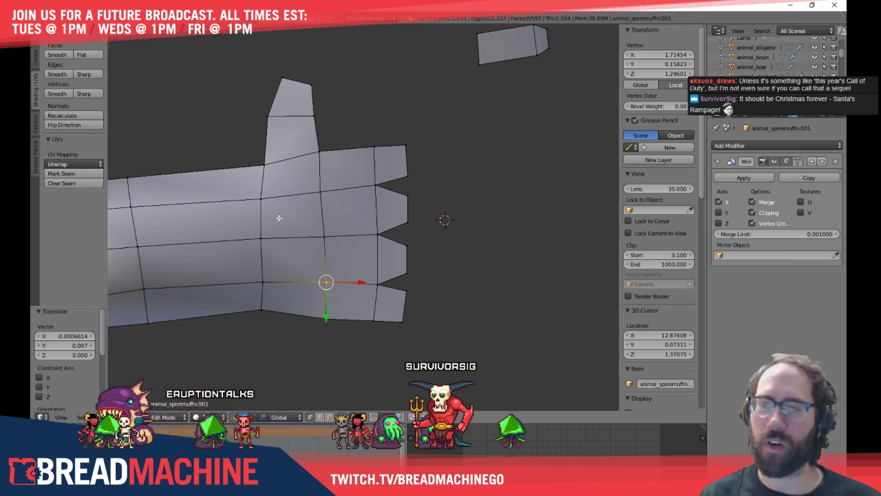
pyautogui.press('KP_7')
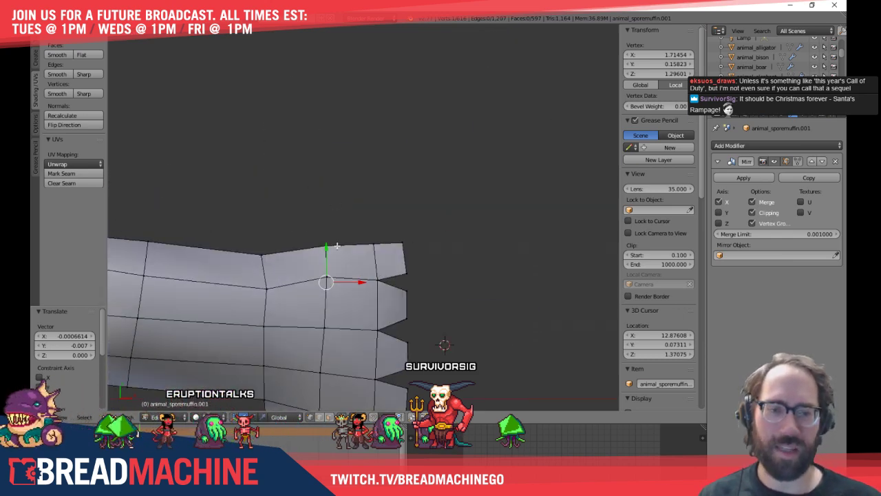
pyautogui.moveTo(330, 243)
pyautogui.keyDown('shift'); pyautogui.mouseDown(button='middle')
pyautogui.moveTo(334, 200)
pyautogui.moveTo(258, 186)
pyautogui.mouseUp(button='middle'); pyautogui.keyUp('shift')
pyautogui.keyDown('shift'); pyautogui.moveTo(311, 192); pyautogui.dragTo(232, 213, button='middle'); pyautogui.keyUp('shift')
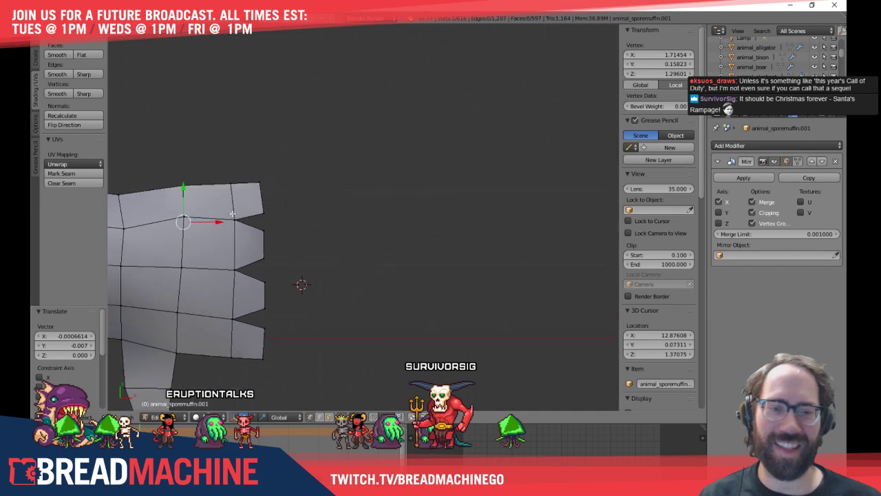
pyautogui.moveTo(339, 213); pyautogui.dragTo(275, 213, button='middle')
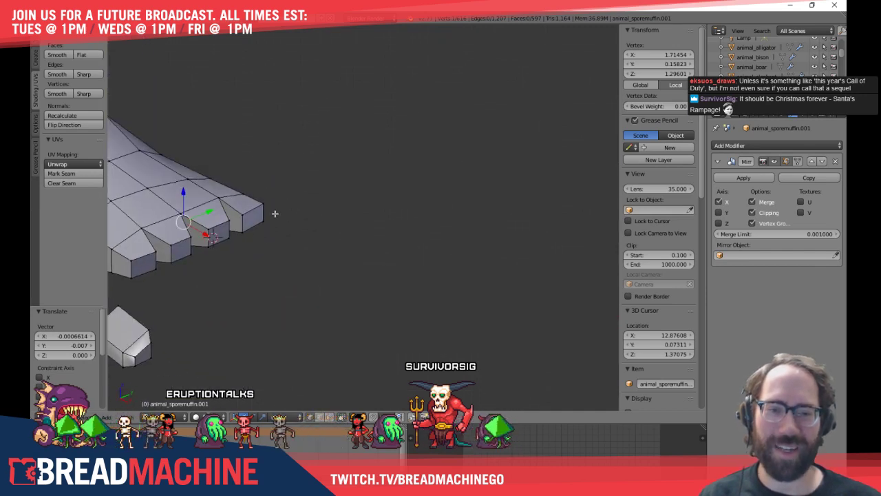
pyautogui.press('KP_1')
pyautogui.press('a')
pyautogui.hotkey('ctrl', 'Tab')
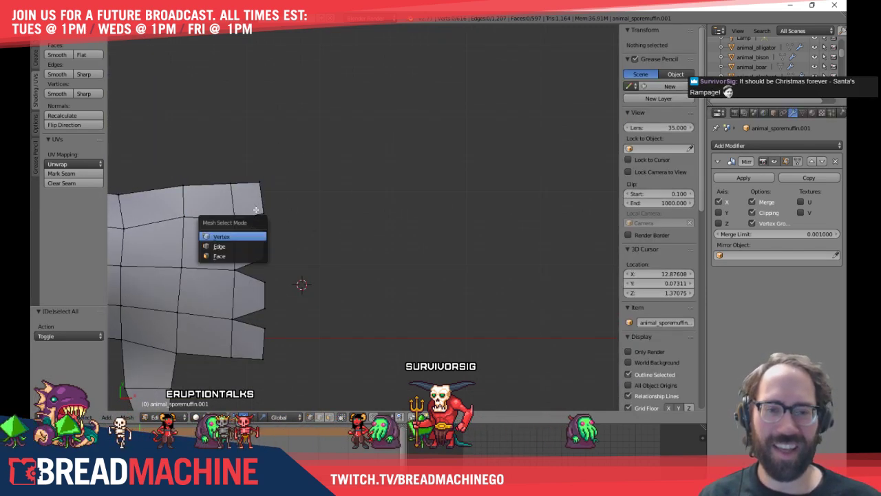
pyautogui.click(236, 239)
pyautogui.press('z')
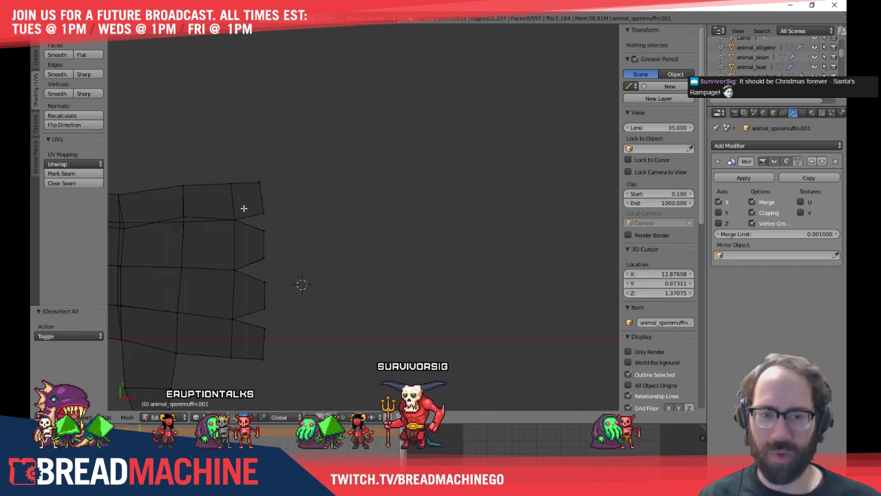
pyautogui.moveTo(260, 224)
pyautogui.keyDown('shift'); pyautogui.mouseDown(button='middle')
pyautogui.moveTo(364, 203)
pyautogui.moveTo(370, 263)
pyautogui.moveTo(309, 176)
pyautogui.moveTo(269, 242)
pyautogui.moveTo(301, 191)
pyautogui.moveTo(276, 238)
pyautogui.moveTo(258, 313)
pyautogui.moveTo(283, 338)
pyautogui.moveTo(318, 178)
pyautogui.moveTo(439, 264)
pyautogui.moveTo(438, 277)
pyautogui.mouseUp(button='middle'); pyautogui.keyUp('shift')
pyautogui.press('z')
pyautogui.rightClick(319, 175)
pyautogui.press('KP_7')
pyautogui.press('z')
pyautogui.scroll(5, 323, 172)
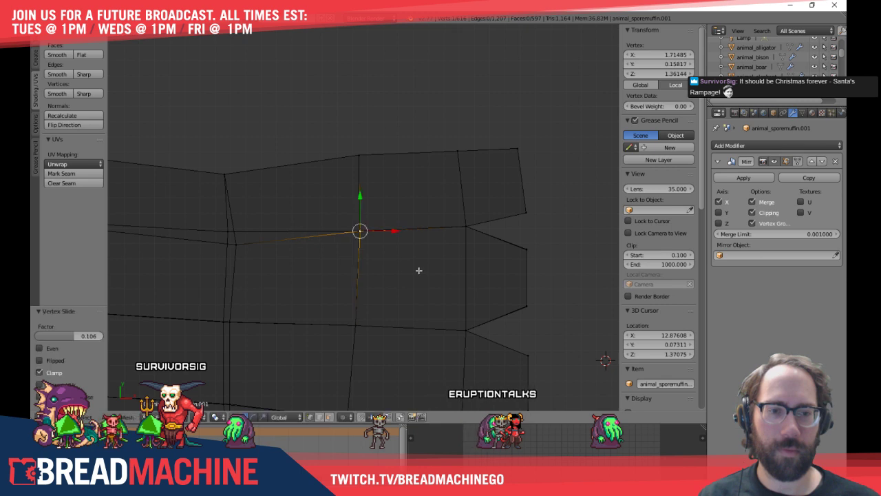
# Slide the next vertex on the wrist side of the same lengthwise edge line, on the back of the hand, by a factor of 0.027
pyautogui.keyDown('shift'); pyautogui.moveTo(290, 270); pyautogui.dragTo(385, 281, button='middle'); pyautogui.keyUp('shift')
pyautogui.press('z')
pyautogui.press('z')
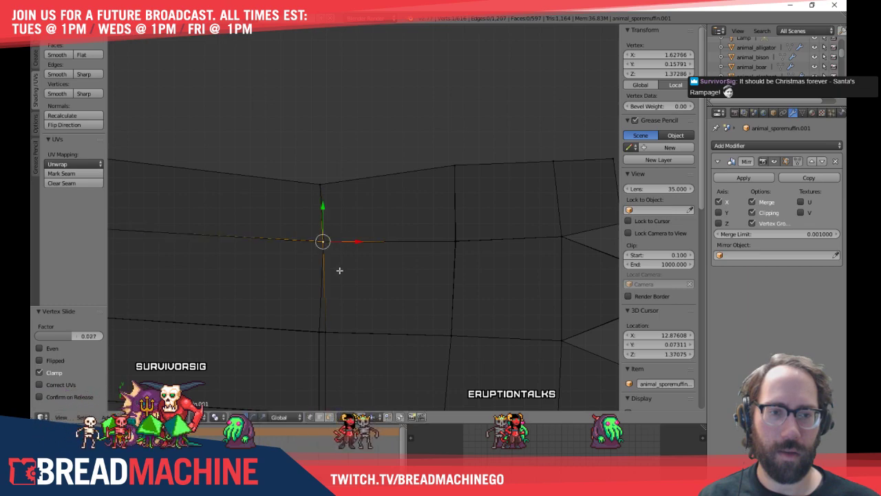
pyautogui.press('a')
# Switch from vertex to face select mode for working on the end faces of the finger stubs
pyautogui.press('z')
pyautogui.scroll(-5, 344, 271)
pyautogui.moveTo(401, 277)
pyautogui.mouseDown(button='middle')
pyautogui.moveTo(448, 291)
pyautogui.moveTo(367, 256)
pyautogui.moveTo(296, 198)
pyautogui.moveTo(360, 194)
pyautogui.moveTo(407, 235)
pyautogui.moveTo(389, 283)
pyautogui.moveTo(323, 199)
pyautogui.mouseUp(button='middle')
pyautogui.hotkey('ctrl', 'Tab')
pyautogui.click(306, 226)
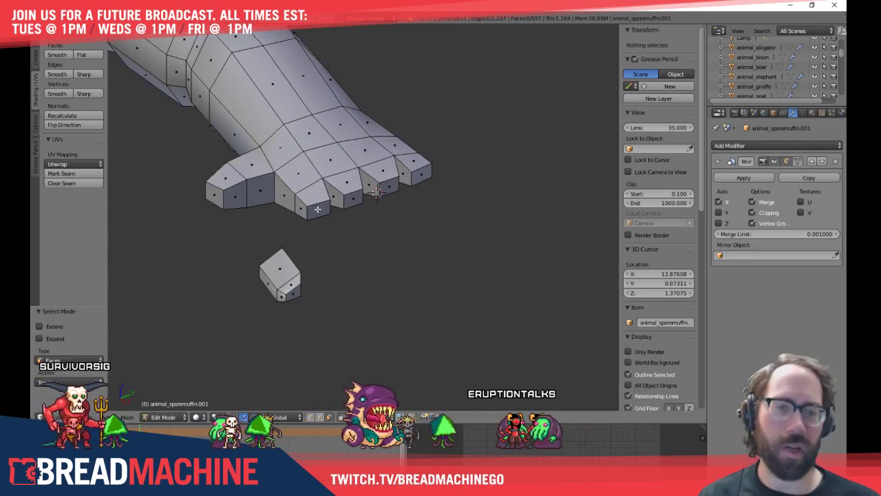
pyautogui.click(317, 208)
pyautogui.keyDown('shift'); pyautogui.click(352, 199); pyautogui.keyUp('shift')
pyautogui.keyDown('shift'); pyautogui.click(385, 186); pyautogui.keyUp('shift')
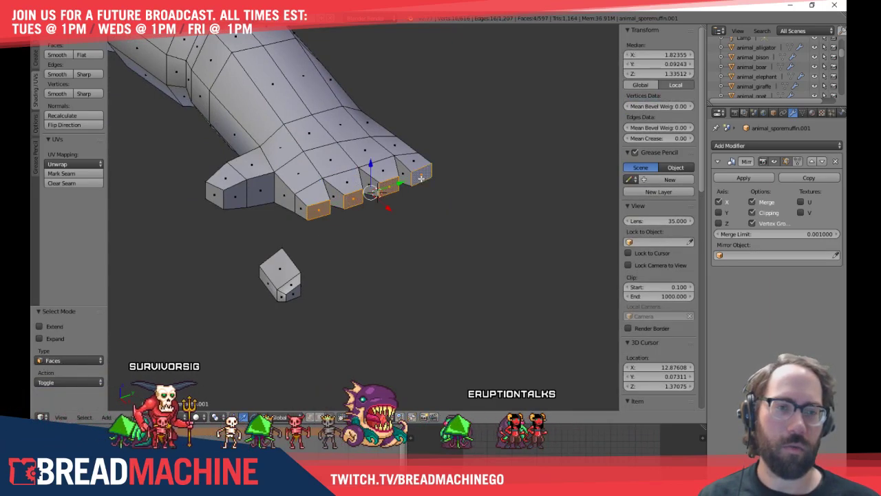
pyautogui.moveTo(357, 246); pyautogui.dragTo(354, 268, button='middle')
pyautogui.press('a')
# Extrude the end face of the stub nearest the thumb into a two-segment finger and scale down its tip
pyautogui.rightClick(322, 225)
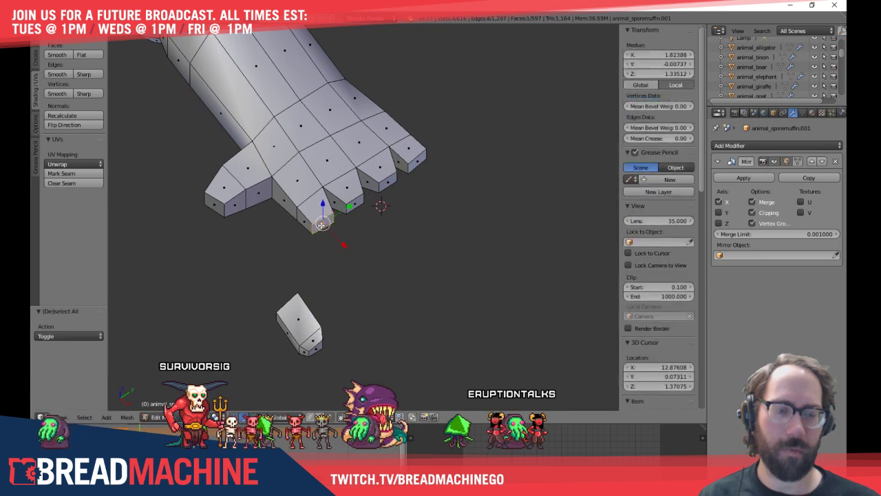
pyautogui.press('KP_7')
pyautogui.scroll(3, 321, 224)
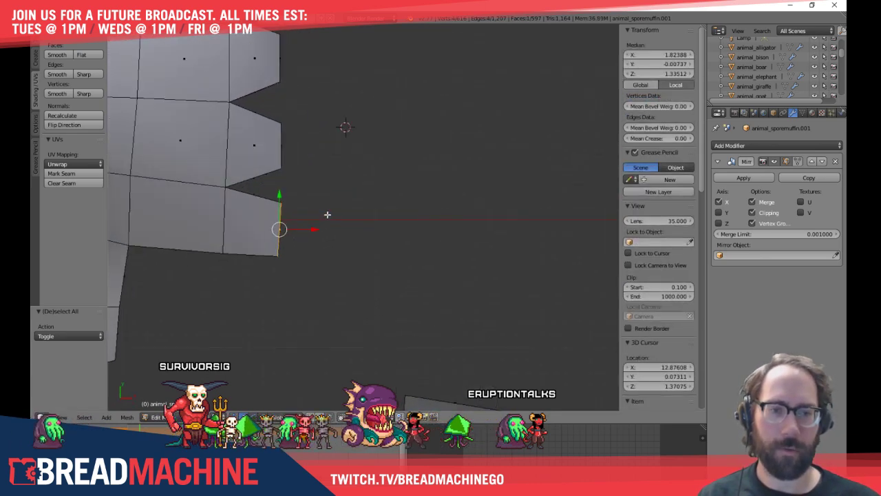
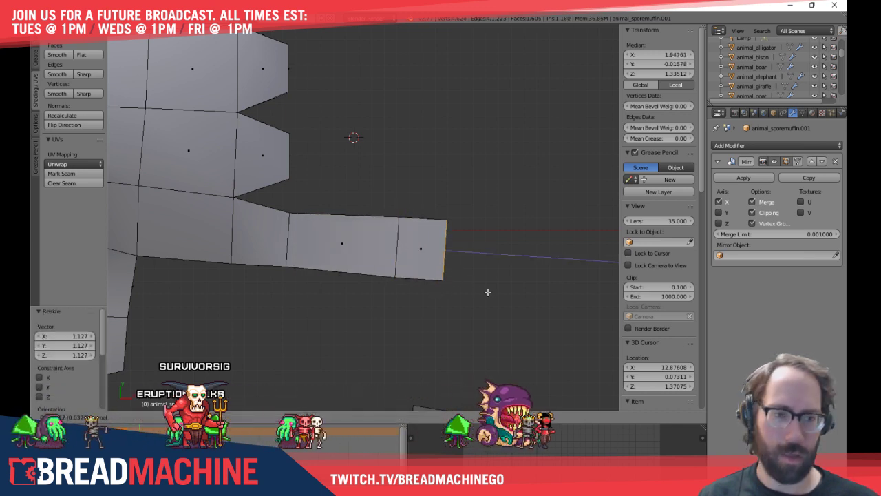
pyautogui.press('s')
pyautogui.click(468, 263)
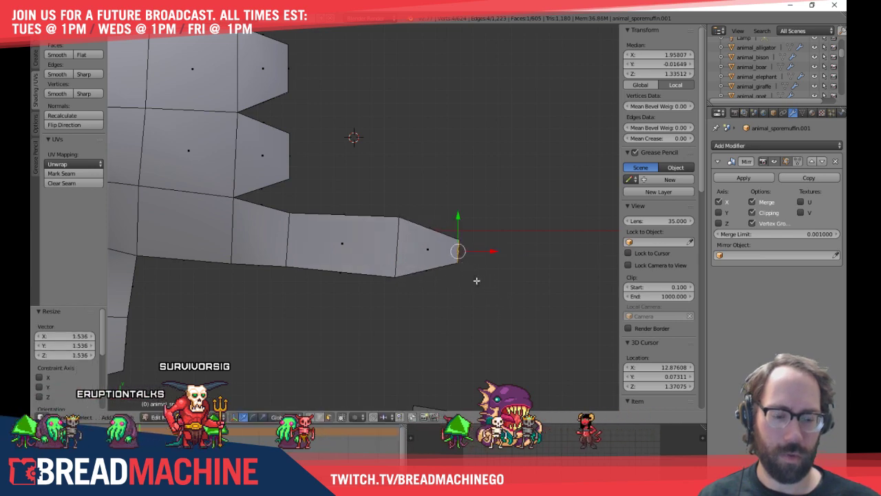
# Lower the new finger's tip face slightly in the end-on view and deselect it
pyautogui.press('KP_3')
pyautogui.press('KP_5')
pyautogui.scroll(1, 476, 279)
pyautogui.press('g')
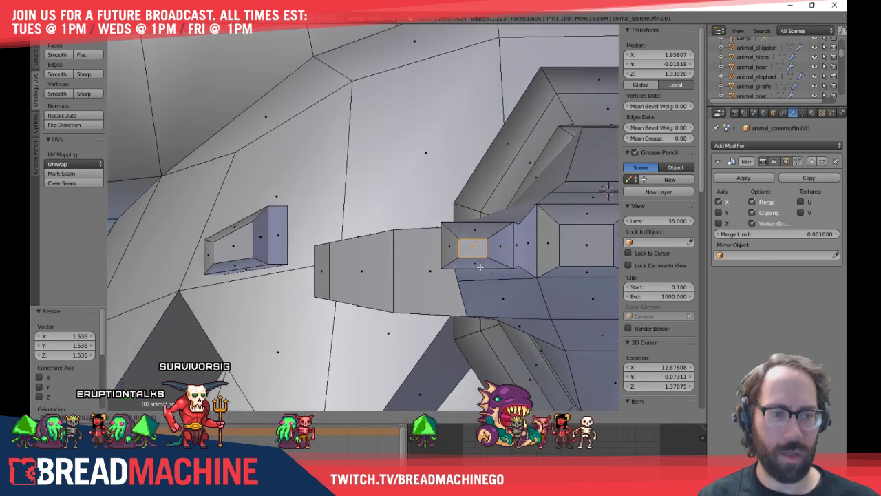
pyautogui.click(480, 279)
pyautogui.press('a')
# Examine the extended finger's shape and the hand's outline in object mode from several angles and from above
pyautogui.moveTo(465, 318)
pyautogui.mouseDown(button='middle')
pyautogui.moveTo(560, 339)
pyautogui.moveTo(448, 277)
pyautogui.mouseUp(button='middle')
pyautogui.press('z')
pyautogui.press('a')
pyautogui.press('z')
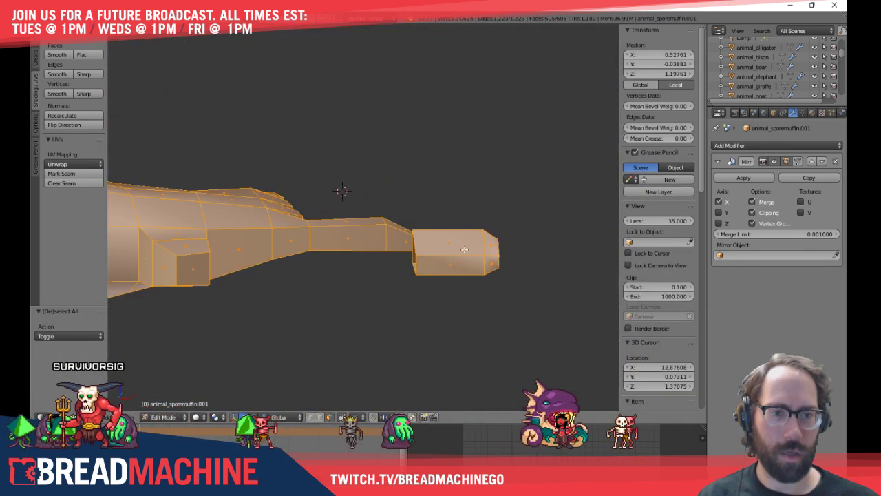
pyautogui.press('Tab')
pyautogui.moveTo(491, 223); pyautogui.dragTo(435, 263, button='middle')
pyautogui.moveTo(402, 302); pyautogui.dragTo(314, 306, button='middle')
pyautogui.scroll(1, 315, 309)
pyautogui.press('KP_7')
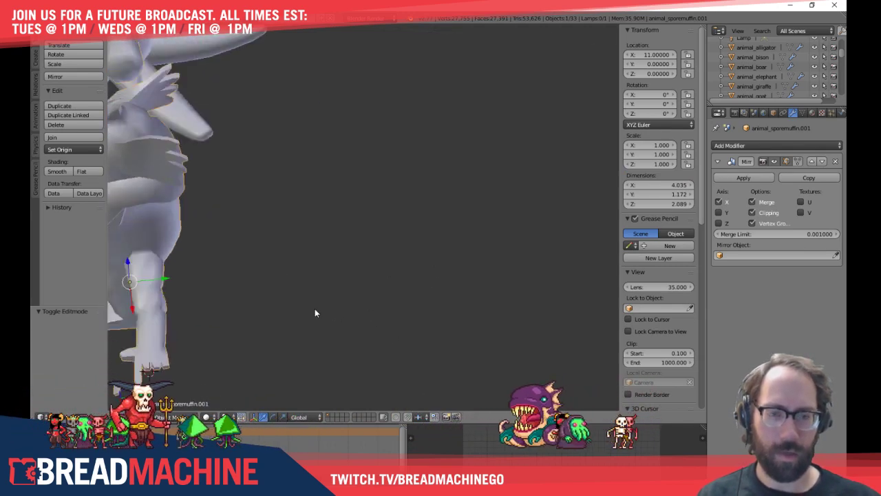
pyautogui.scroll(6, 356, 271)
pyautogui.keyDown('shift'); pyautogui.moveTo(432, 169); pyautogui.dragTo(427, 218, button='middle'); pyautogui.keyUp('shift')
pyautogui.scroll(4, 425, 217)
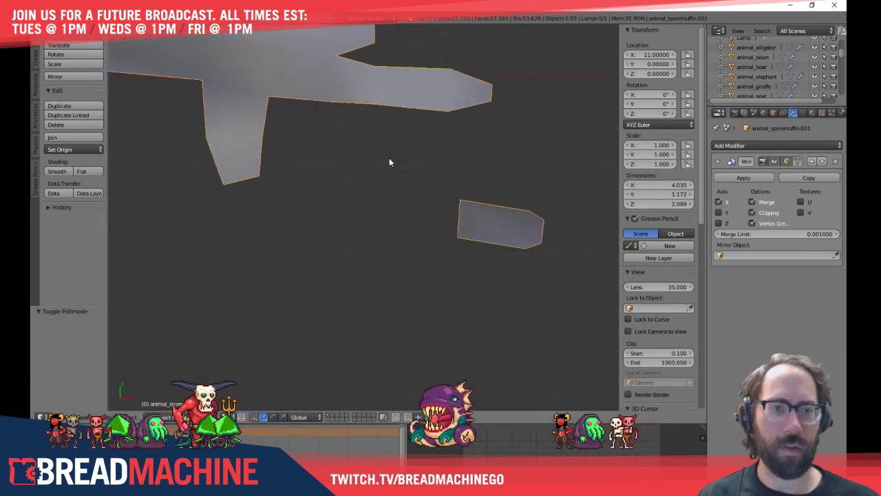
pyautogui.keyDown('shift'); pyautogui.moveTo(417, 163); pyautogui.dragTo(411, 291, button='middle'); pyautogui.keyUp('shift')
# In edit mode, extrude the thumb's end face by 0.030 and add a second, shorter segment for the tip
pyautogui.press('Tab')
pyautogui.keyDown('shift'); pyautogui.moveTo(307, 265); pyautogui.dragTo(385, 227, button='middle'); pyautogui.keyUp('shift')
pyautogui.scroll(3, 317, 262)
pyautogui.scroll(-2, 318, 263)
pyautogui.moveTo(340, 319); pyautogui.dragTo(343, 142, button='middle')
pyautogui.rightClick(324, 280)
pyautogui.press('KP_7')
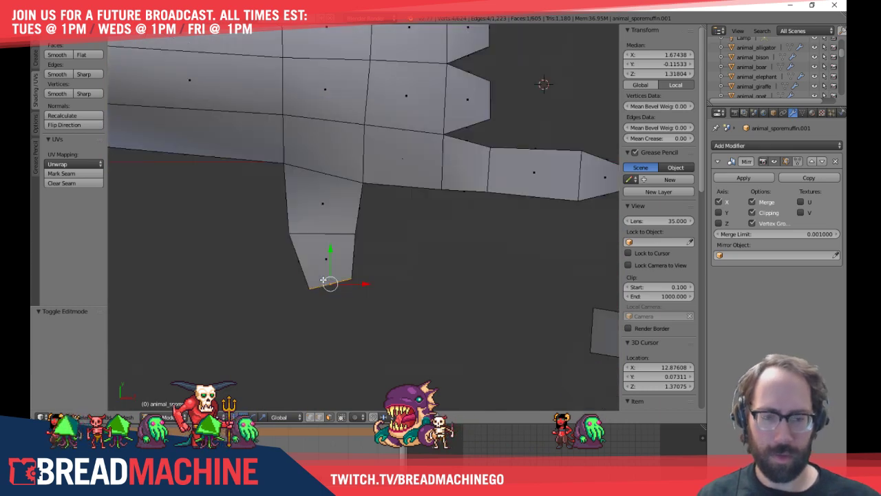
pyautogui.keyDown('shift'); pyautogui.moveTo(297, 284); pyautogui.dragTo(287, 235, button='middle'); pyautogui.keyUp('shift')
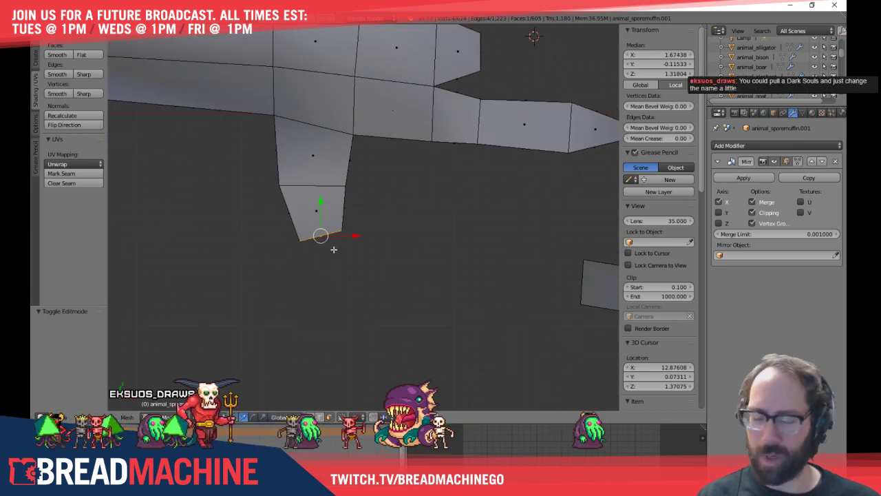
pyautogui.press('e')
pyautogui.click(364, 308)
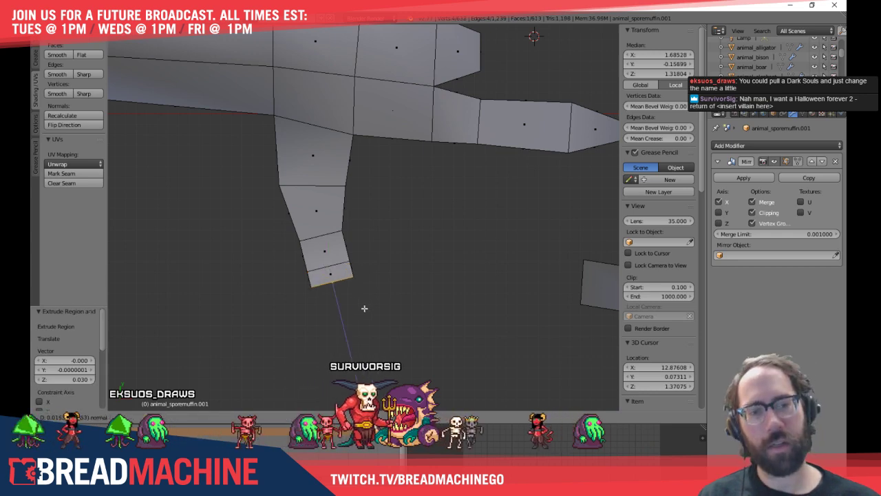
# Scale the thumb's tip face to 0.659 and move it by -0.008 in Z in the front view
pyautogui.press('s')
pyautogui.click(397, 310)
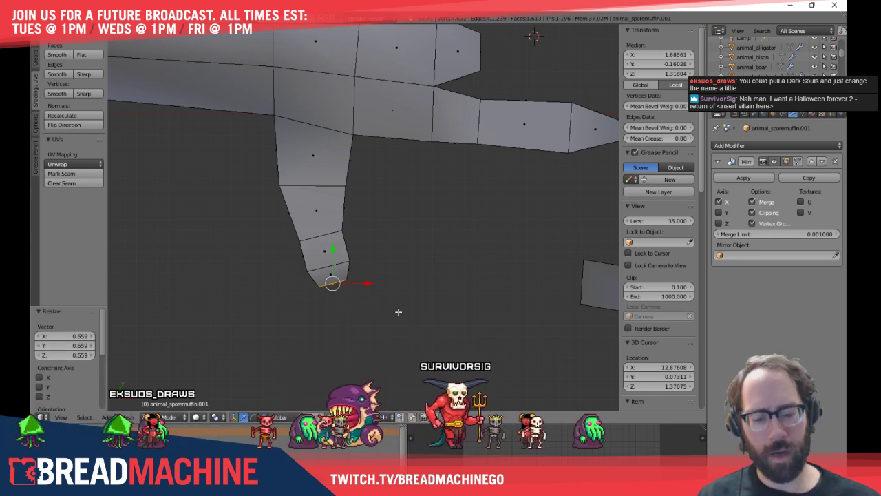
pyautogui.press('KP_1')
pyautogui.press('g')
pyautogui.click(413, 327)
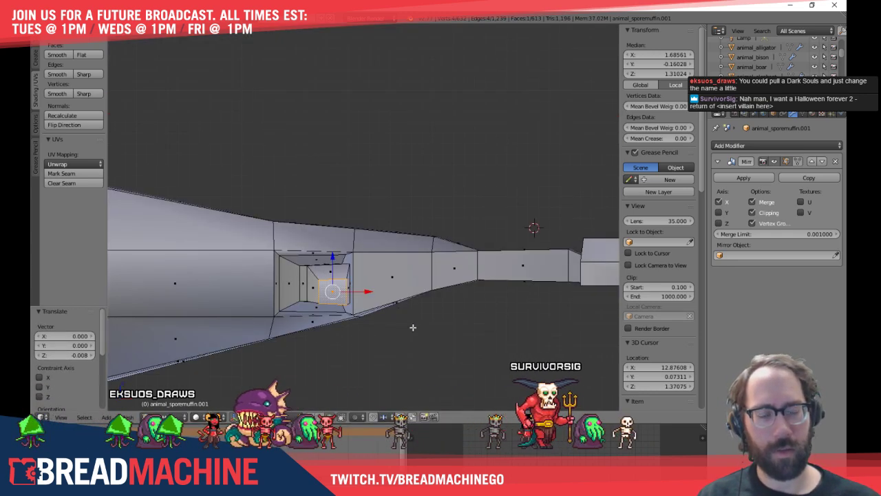
# Inspect the thumb and finger in object mode against the whole creature, and open the user preferences
pyautogui.scroll(-3, 416, 317)
pyautogui.press('Tab')
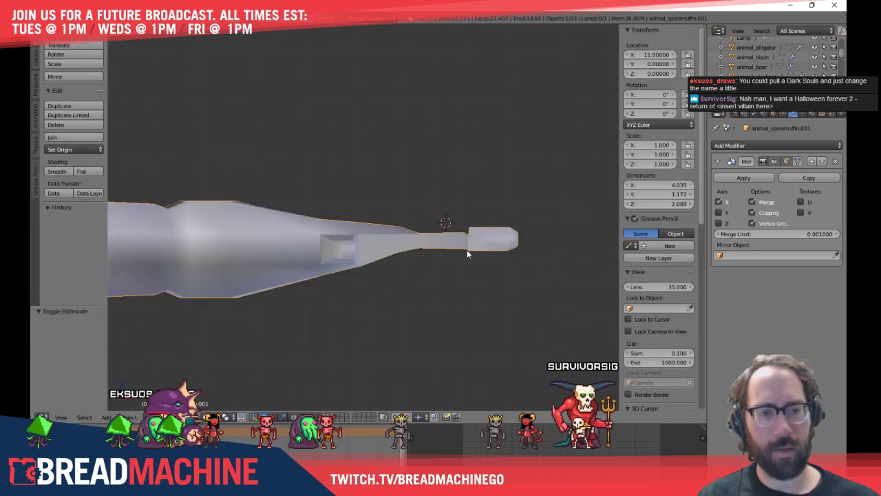
pyautogui.moveTo(467, 253); pyautogui.dragTo(417, 303, button='middle')
pyautogui.scroll(-4, 406, 305)
pyautogui.press('a')
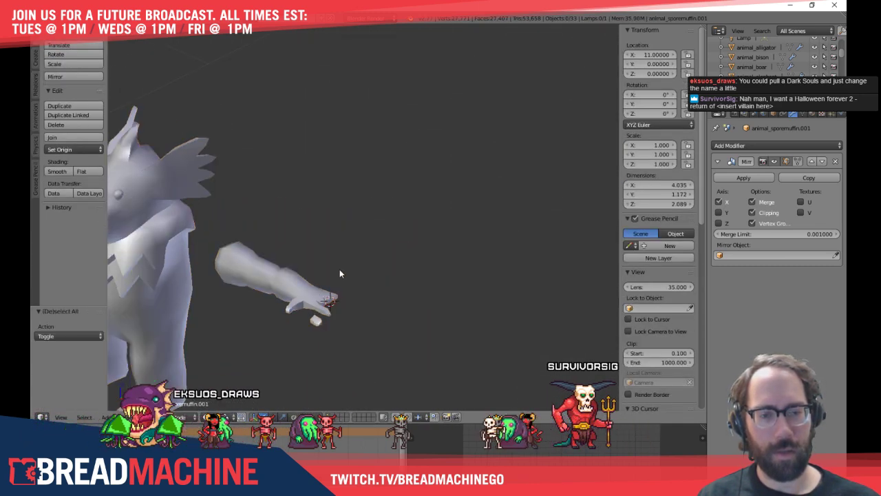
pyautogui.rightClick(294, 275)
pyautogui.moveTo(510, 199); pyautogui.dragTo(492, 303, button='middle')
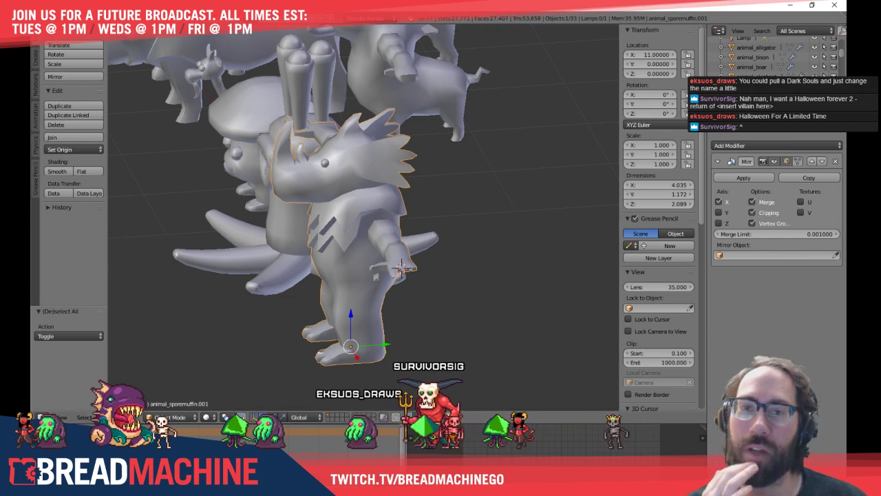
pyautogui.click(60, 18)
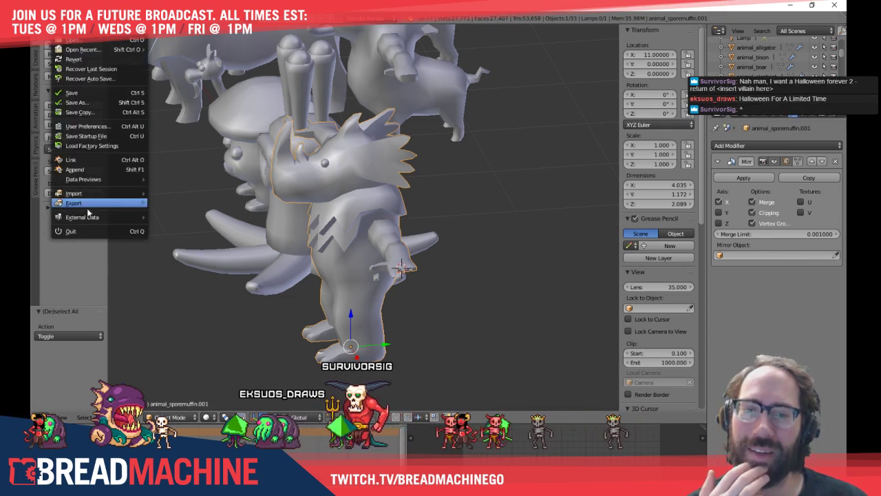
pyautogui.click(98, 127)
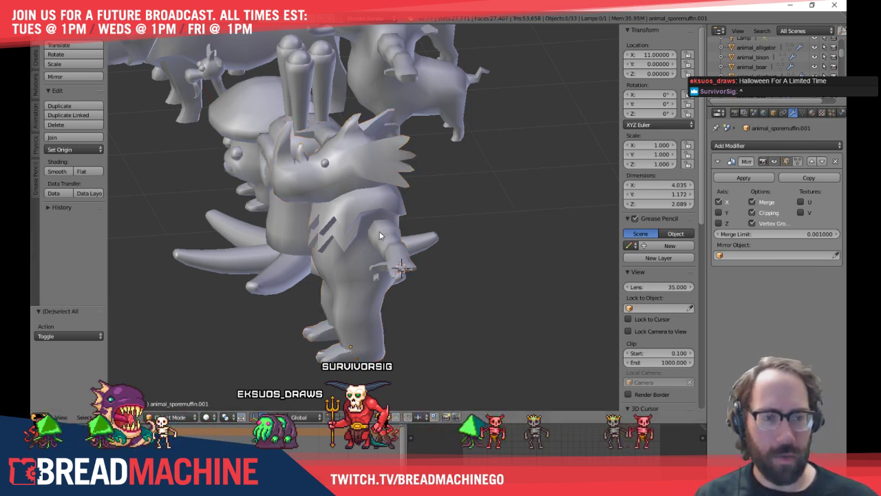
# Check the creature from the front and examine the hand's mesh in edit mode, ending above the finger stubs
pyautogui.press('KP_1')
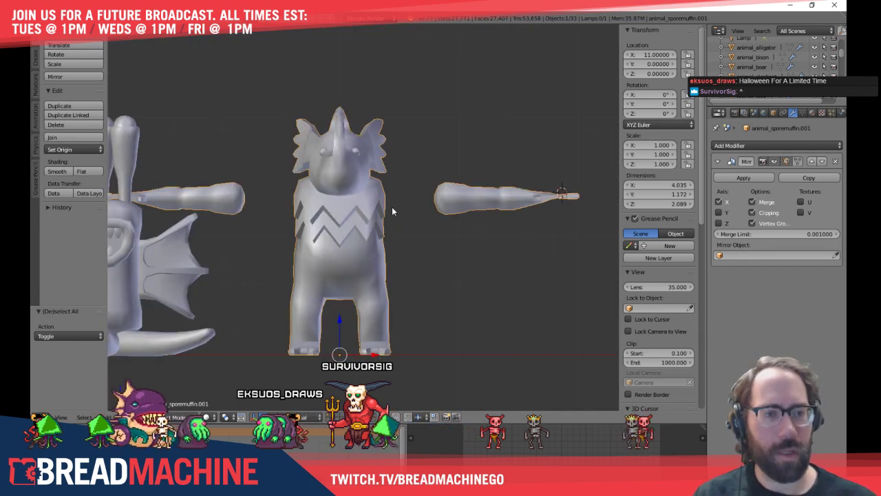
pyautogui.keyDown('shift'); pyautogui.moveTo(393, 210); pyautogui.dragTo(273, 254, button='middle'); pyautogui.keyUp('shift')
pyautogui.press('Tab')
pyautogui.moveTo(491, 226); pyautogui.dragTo(397, 287, button='middle')
pyautogui.keyDown('shift'); pyautogui.moveTo(397, 287); pyautogui.dragTo(321, 138, button='middle'); pyautogui.keyUp('shift')
pyautogui.scroll(5, 344, 253)
pyautogui.keyDown('shift'); pyautogui.moveTo(281, 260); pyautogui.dragTo(297, 236, button='middle'); pyautogui.keyUp('shift')
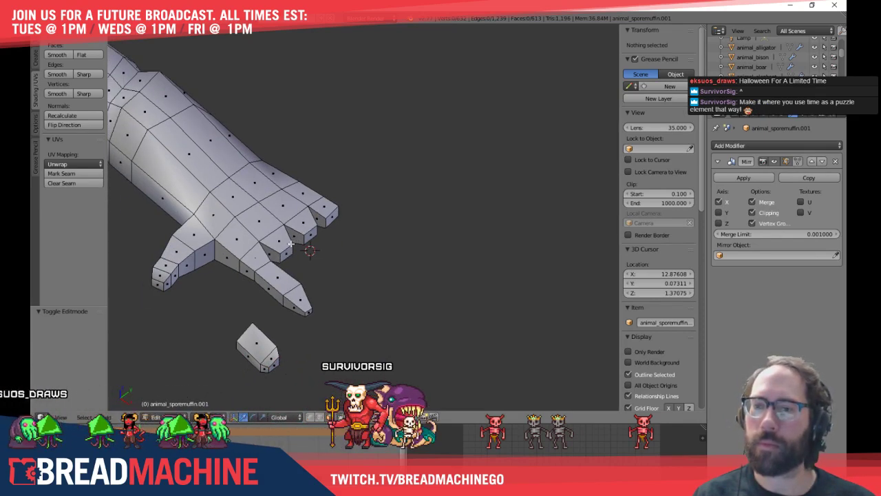
pyautogui.press('KP_7')
pyautogui.scroll(-8, 297, 242)
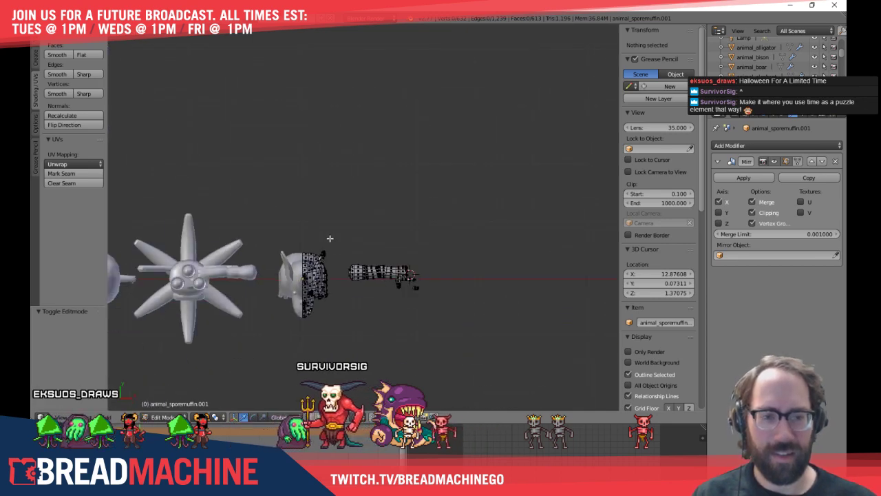
pyautogui.keyDown('shift'); pyautogui.moveTo(388, 278); pyautogui.dragTo(322, 228, button='middle'); pyautogui.keyUp('shift')
pyautogui.scroll(5, 321, 228)
pyautogui.scroll(10, 316, 228)
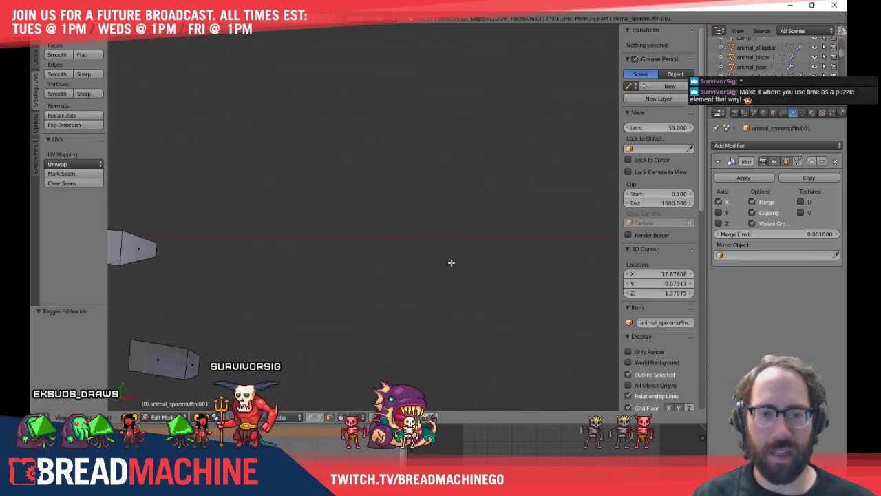
pyautogui.scroll(4, 358, 241)
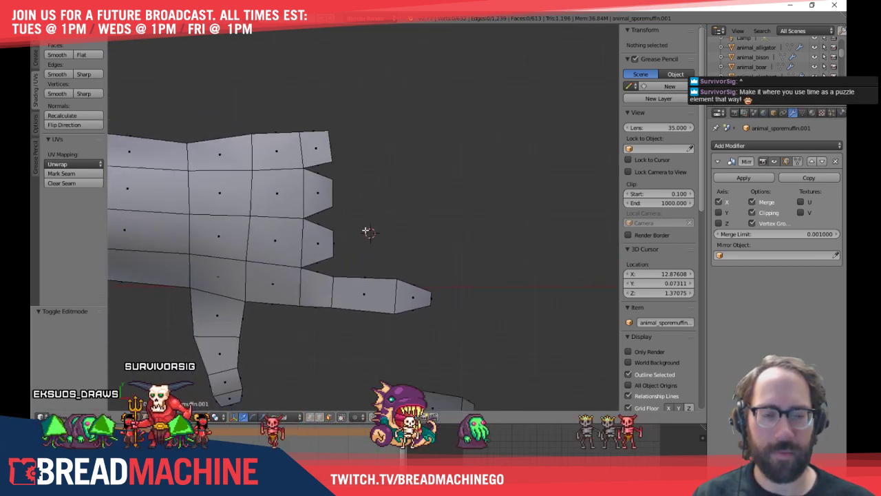
# Duplicate the two-segment finger nearest the thumb, rotate the copy straight, scale it to 1.048 and place it before the adjacent stub
pyautogui.rightClick(356, 282)
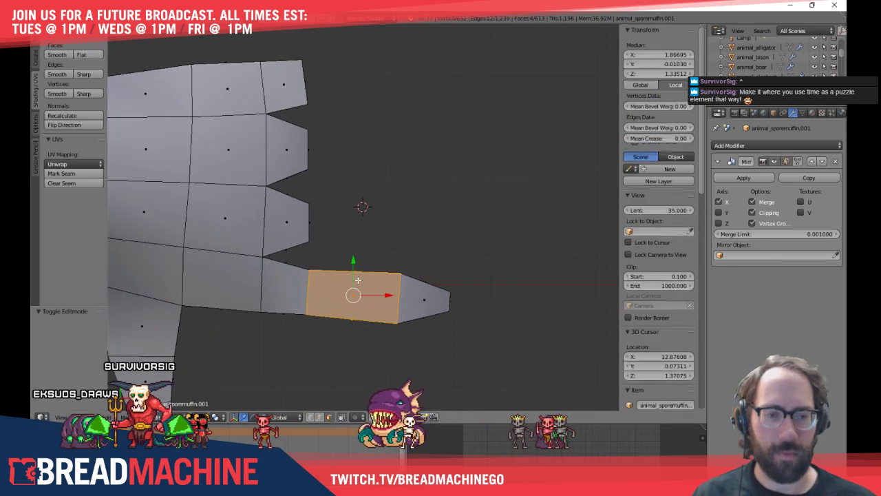
pyautogui.keyDown('shift'); pyautogui.rightClick(423, 299); pyautogui.keyUp('shift')
pyautogui.moveTo(424, 300); pyautogui.dragTo(430, 336, button='middle')
pyautogui.press('KP_7')
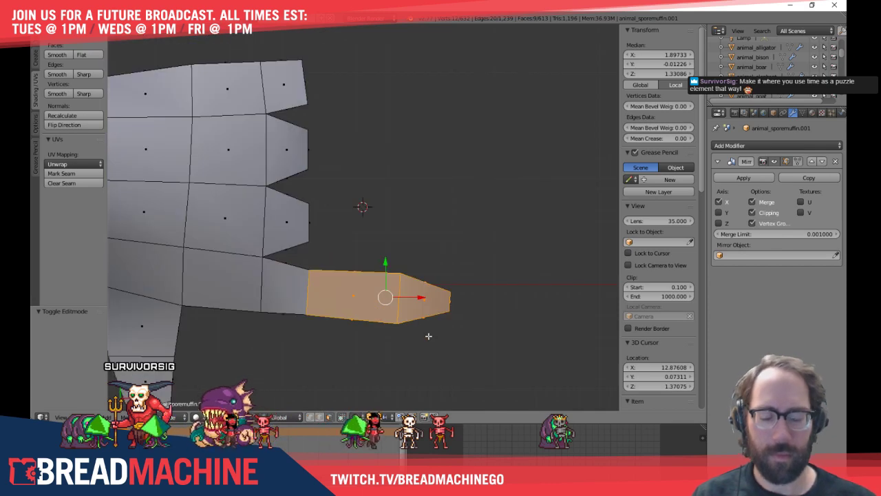
pyautogui.click(420, 275)
pyautogui.press('r')
pyautogui.click(529, 314)
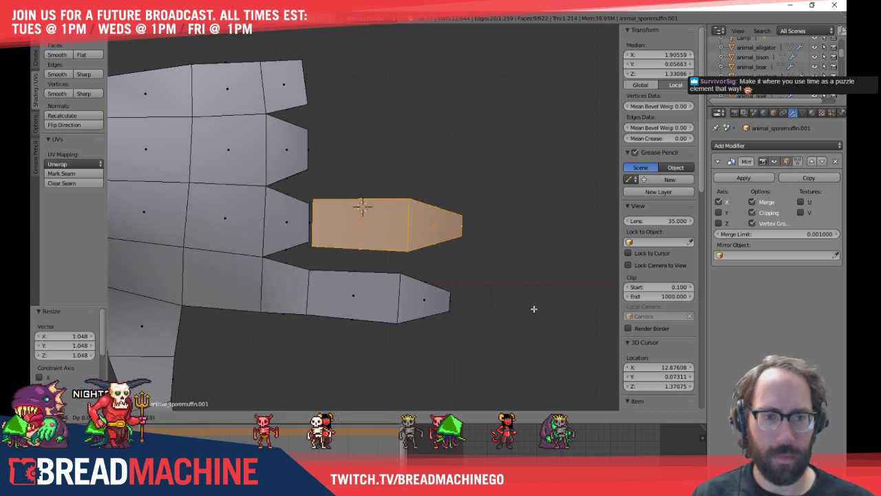
# Duplicate the finger copy to the following stub, rotate it slightly and align it with the stub's end
pyautogui.keyDown('shift'); pyautogui.moveTo(492, 256); pyautogui.dragTo(494, 309, button='middle'); pyautogui.keyUp('shift')
pyautogui.hotkey('shift', 'd')
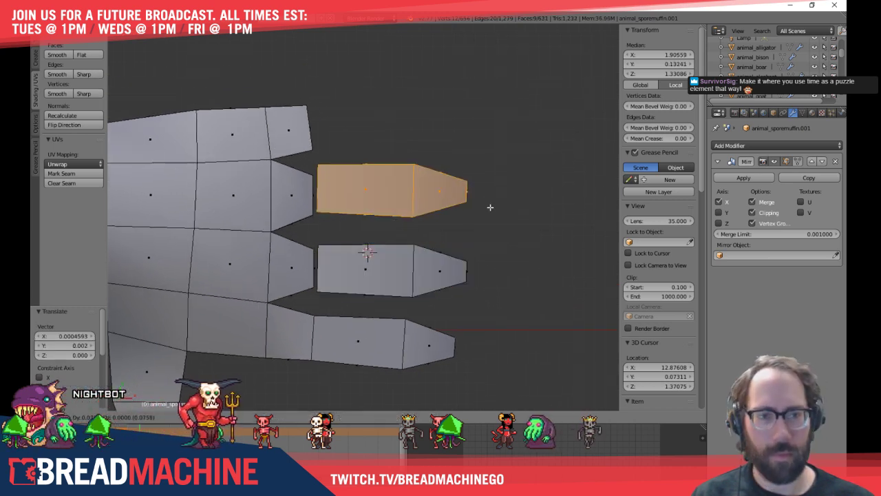
pyautogui.press('e')
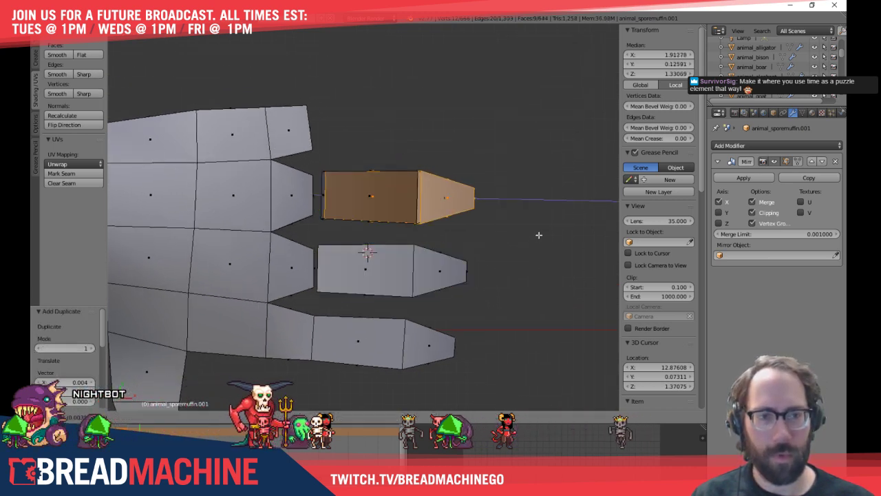
pyautogui.press('Escape')
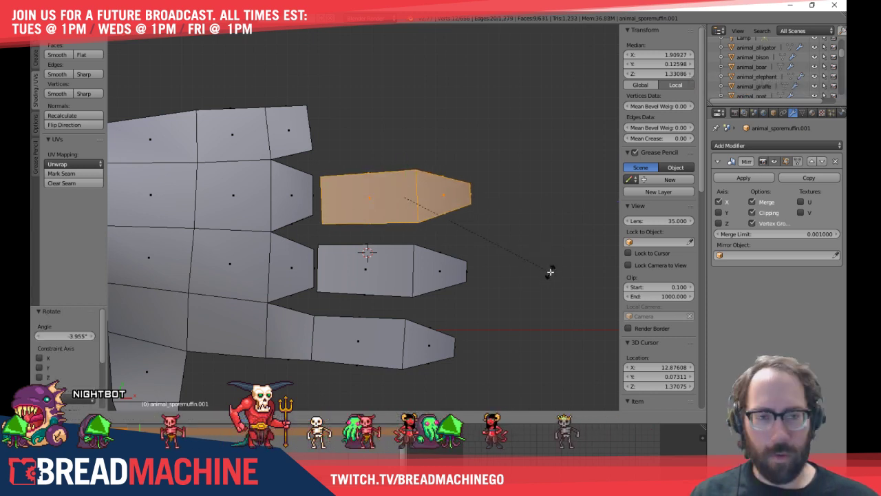
pyautogui.click(548, 274)
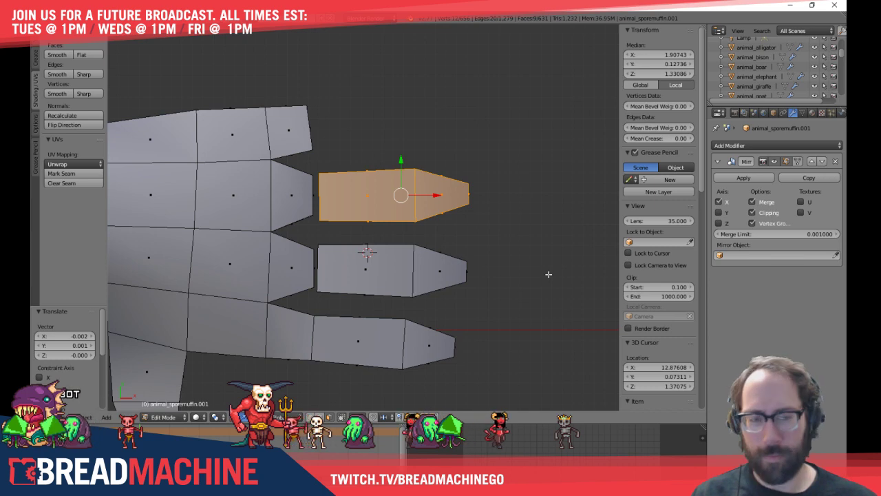
# Duplicate the finger to the outermost stub, angle it along the stub and shift it by -0.005 in X and 0.009 in Y
pyautogui.hotkey('shift', 'd')
pyautogui.click(545, 204)
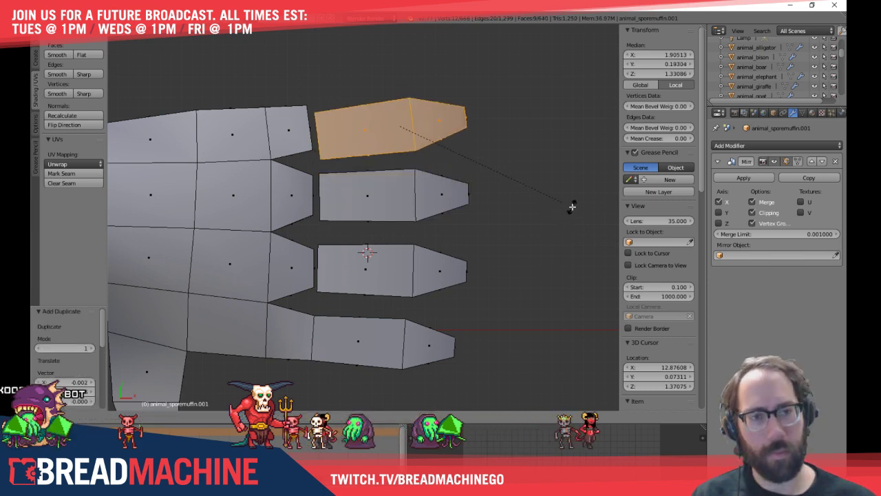
pyautogui.press('g')
pyautogui.click(553, 184)
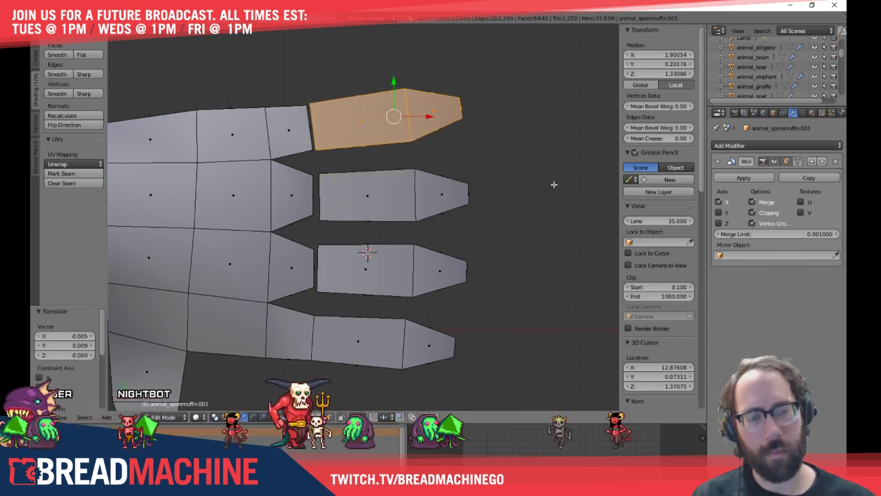
# Scale the outermost finger copy to 0.956 and move it -0.003 in X against its stub
pyautogui.press('r')
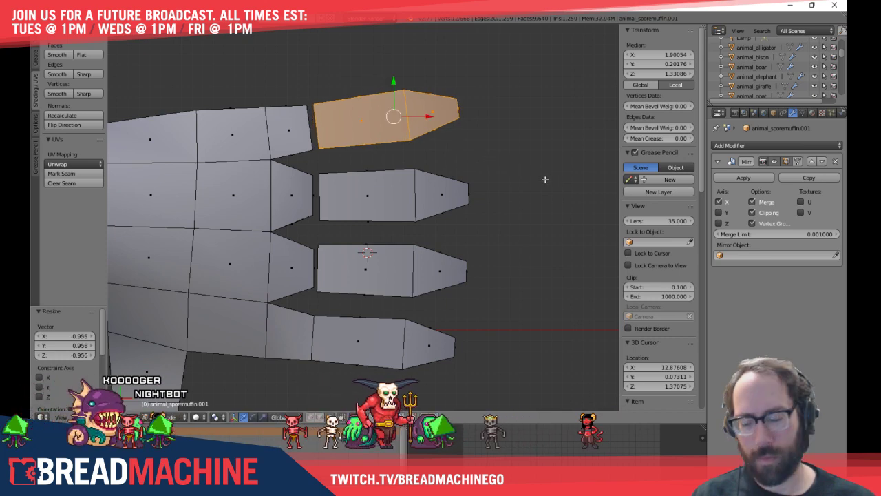
pyautogui.press('g')
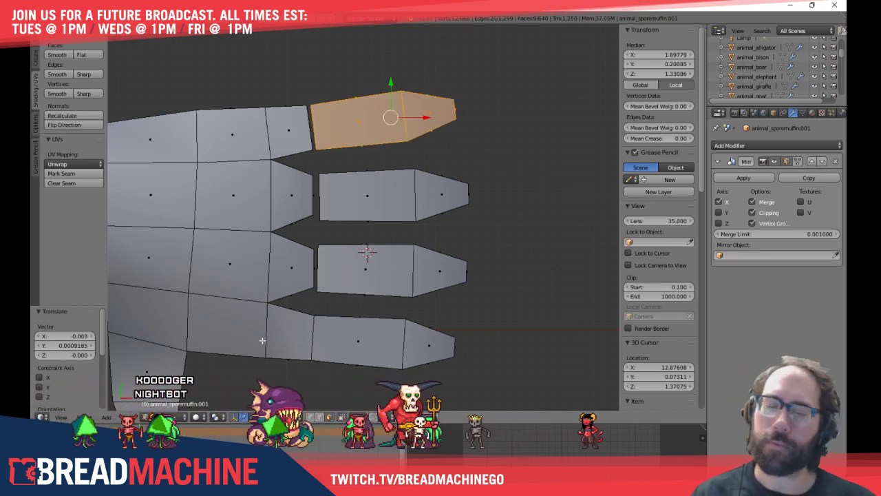
pyautogui.moveTo(323, 314); pyautogui.dragTo(244, 272, button='middle')
# Delete the vertices of the three detached finger copies, keeping only the finger attached beside the thumb
pyautogui.press('a')
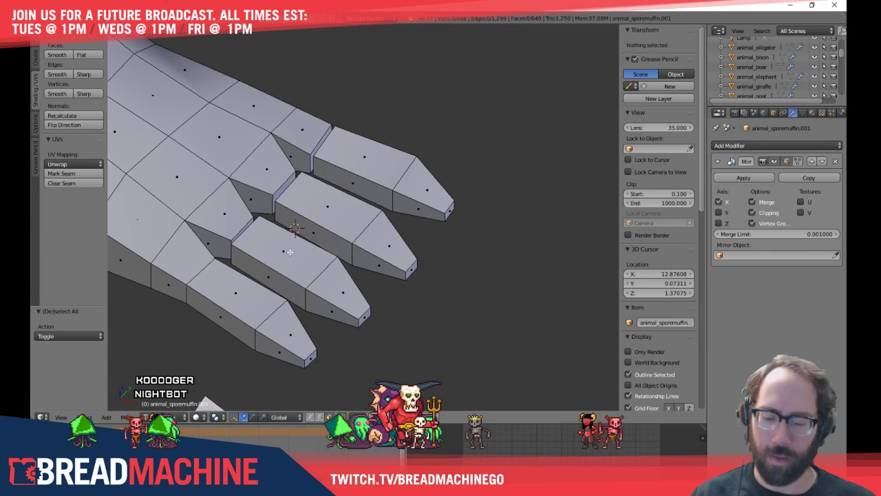
pyautogui.moveTo(296, 239); pyautogui.dragTo(338, 250, button='middle')
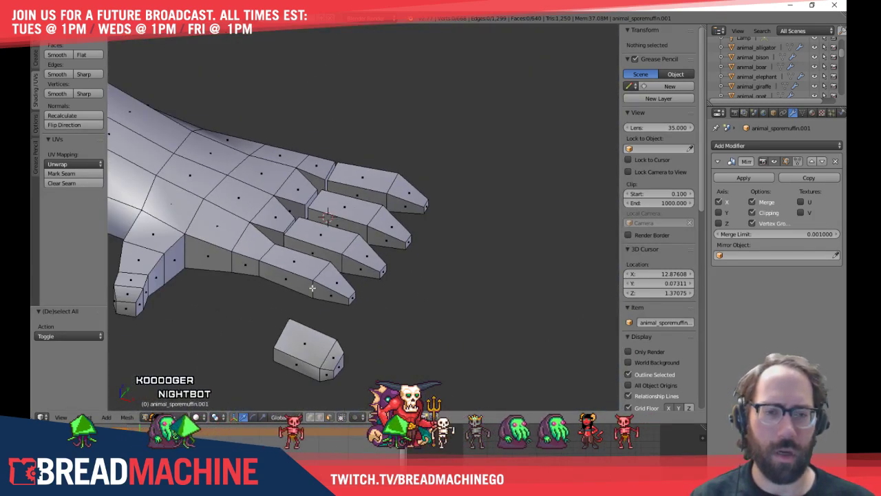
pyautogui.press('l')
pyautogui.press('l')
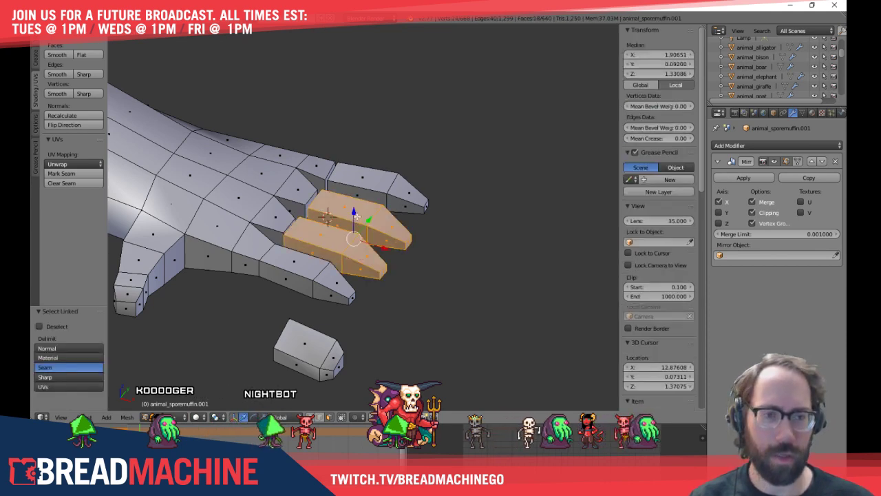
pyautogui.press('l')
pyautogui.press('x')
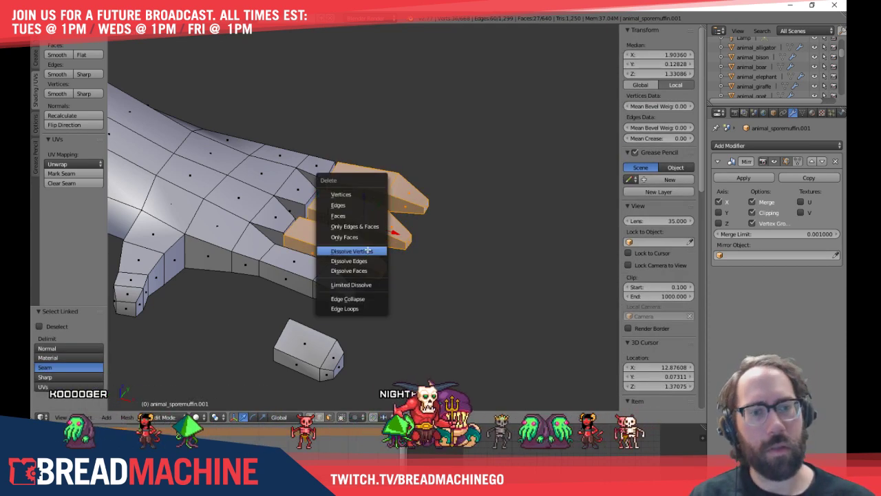
pyautogui.click(341, 194)
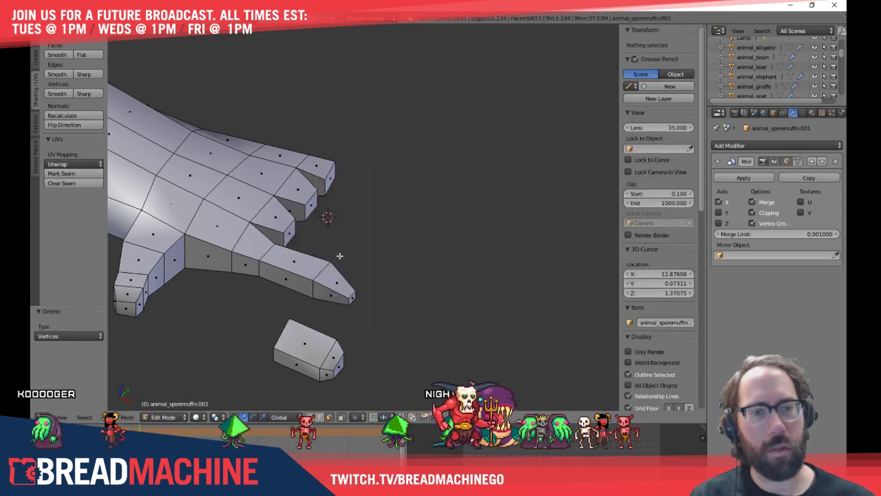
# Cut two edge loops across the base segment of the finger beside the thumb
pyautogui.rightClick(307, 266)
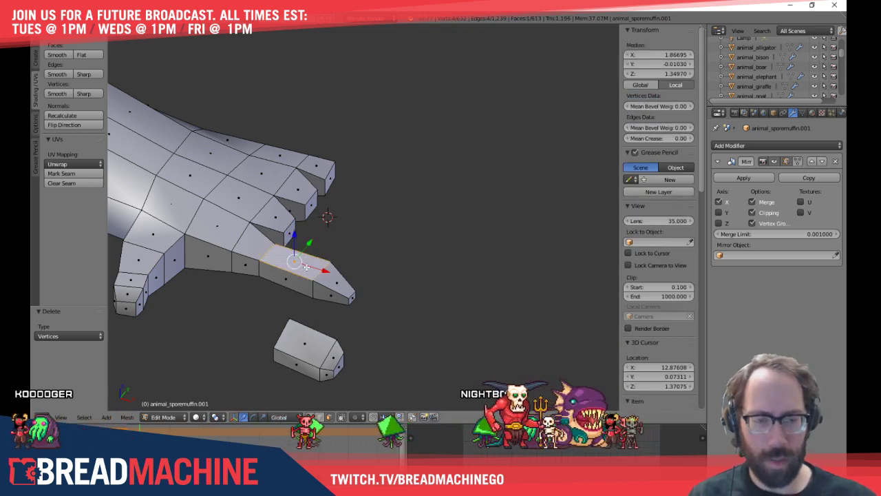
pyautogui.press('KP_7')
pyautogui.scroll(2, 254, 317)
pyautogui.keyDown('shift'); pyautogui.moveTo(254, 316); pyautogui.dragTo(358, 250, button='middle'); pyautogui.keyUp('shift')
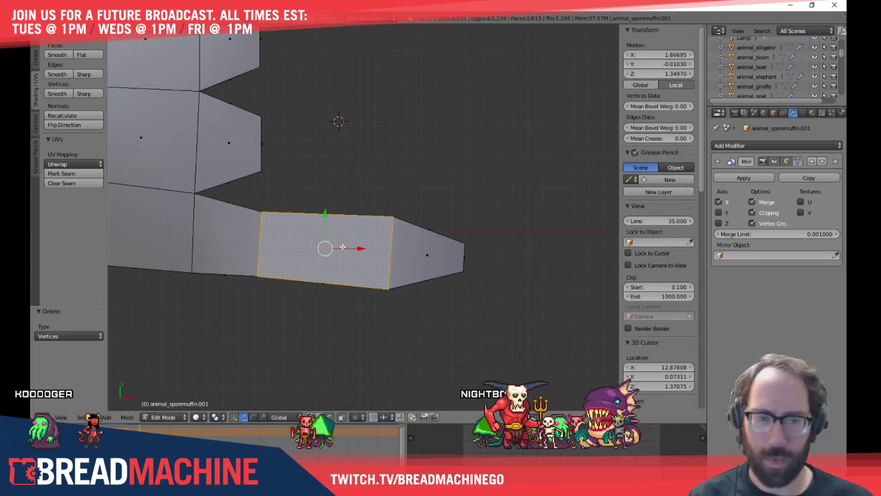
pyautogui.click(322, 230)
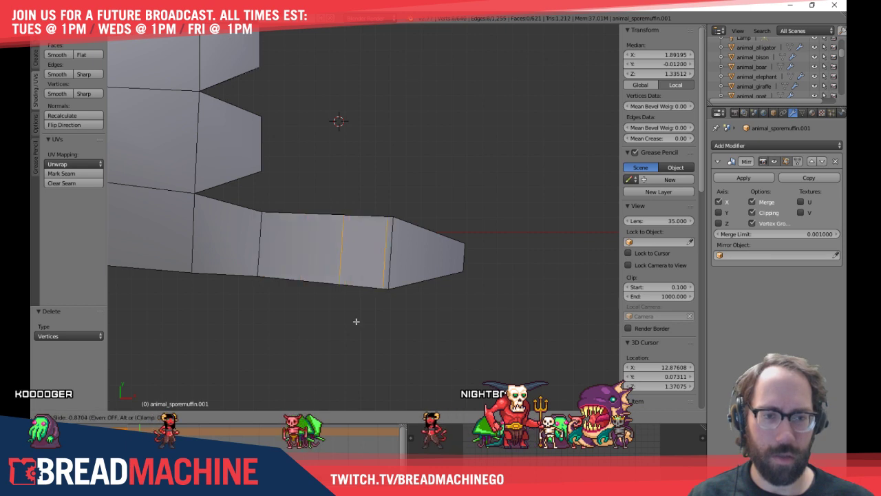
pyautogui.click(316, 290)
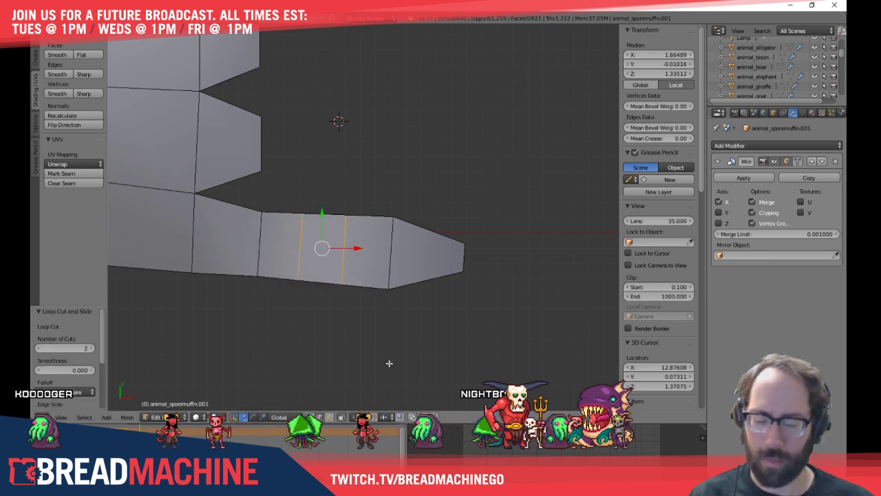
# Slide the finger's two new edge loops toward each other, using factors of -0.352 and 0.356
pyautogui.press('s')
pyautogui.rightClick(299, 248)
pyautogui.press('a')
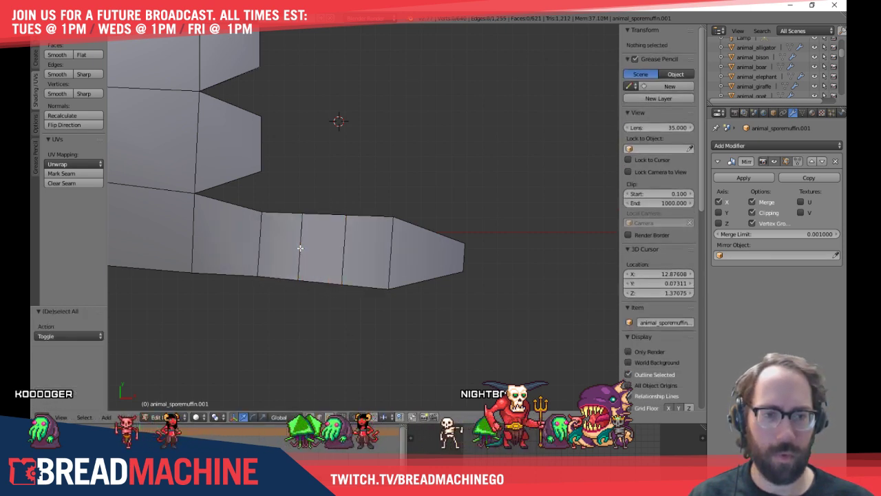
pyautogui.keyDown('alt'); pyautogui.rightClick(299, 247); pyautogui.keyUp('alt')
pyautogui.press('g')
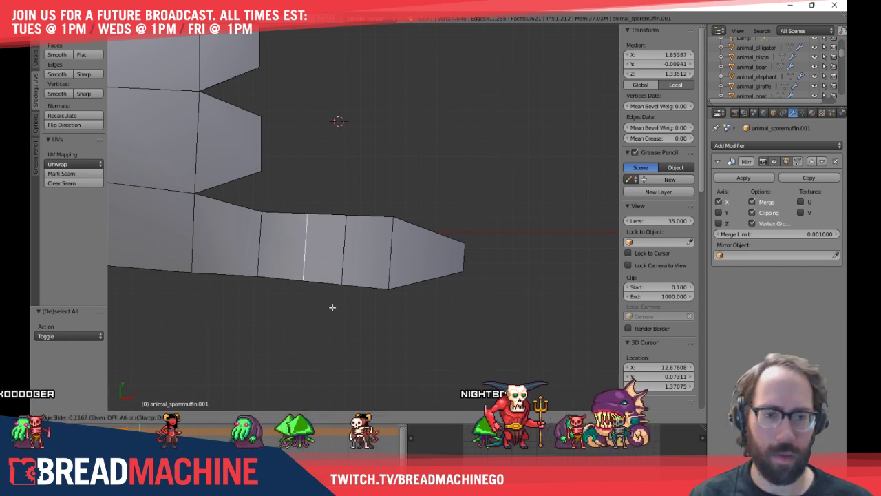
pyautogui.click(344, 251)
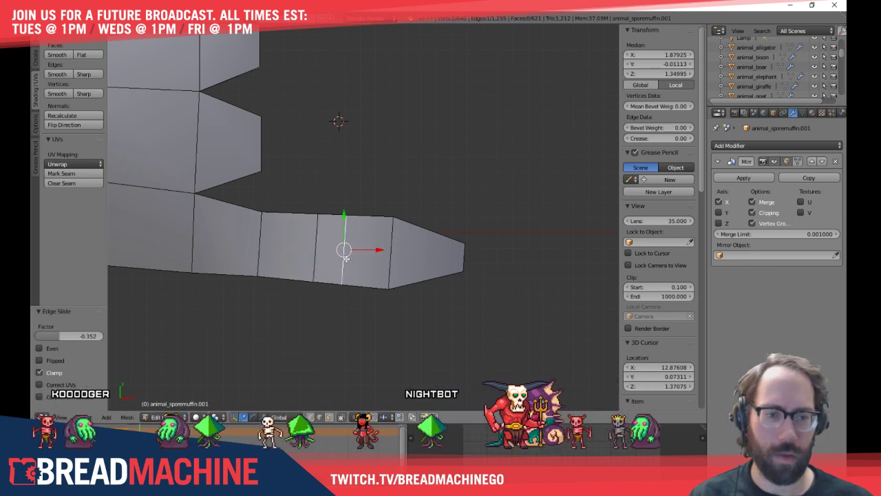
pyautogui.press('g')
pyautogui.click(366, 336)
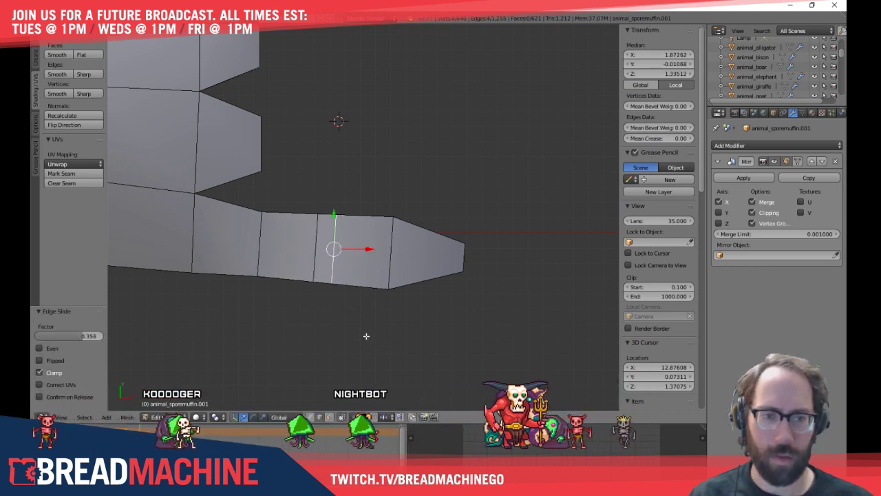
# Try to spread the upper edges of the two knuckle loops by scaling them 1.814 along X
pyautogui.press('KP_1')
pyautogui.scroll(5, 338, 317)
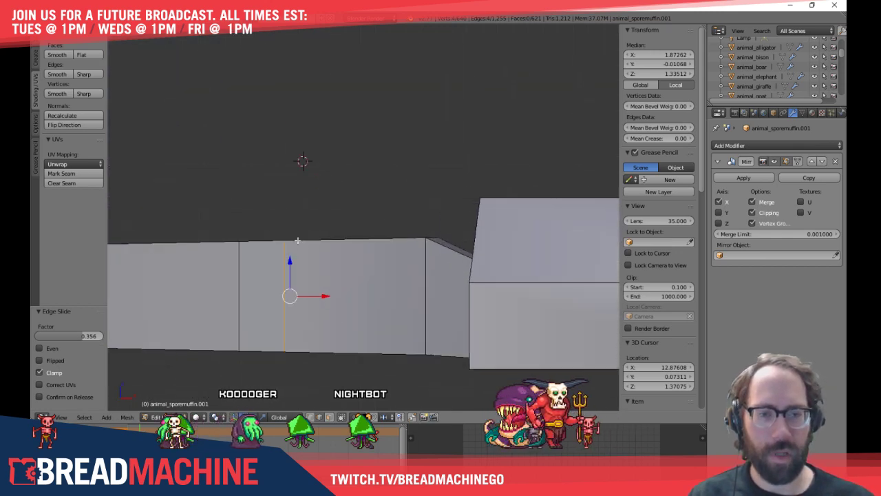
pyautogui.moveTo(296, 242); pyautogui.dragTo(313, 267, button='middle')
pyautogui.rightClick(251, 241)
pyautogui.keyDown('shift'); pyautogui.rightClick(285, 245); pyautogui.keyUp('shift')
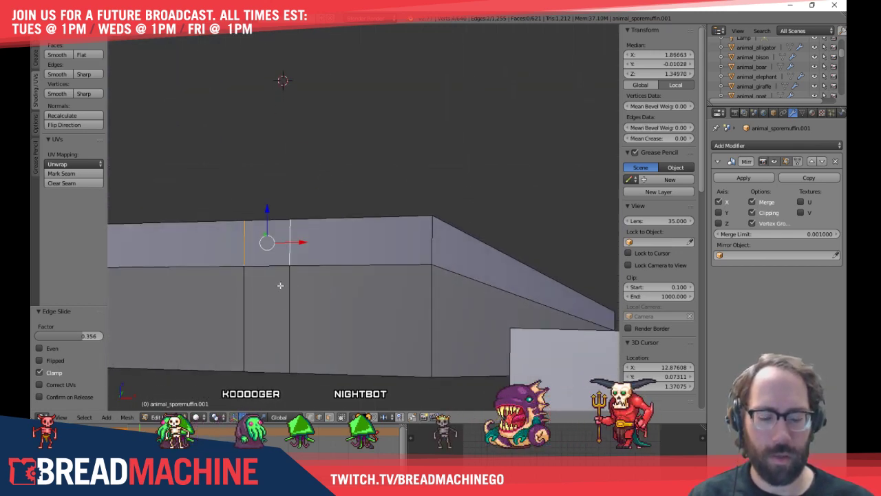
pyautogui.press('KP_1')
pyautogui.press('s')
pyautogui.press('x')
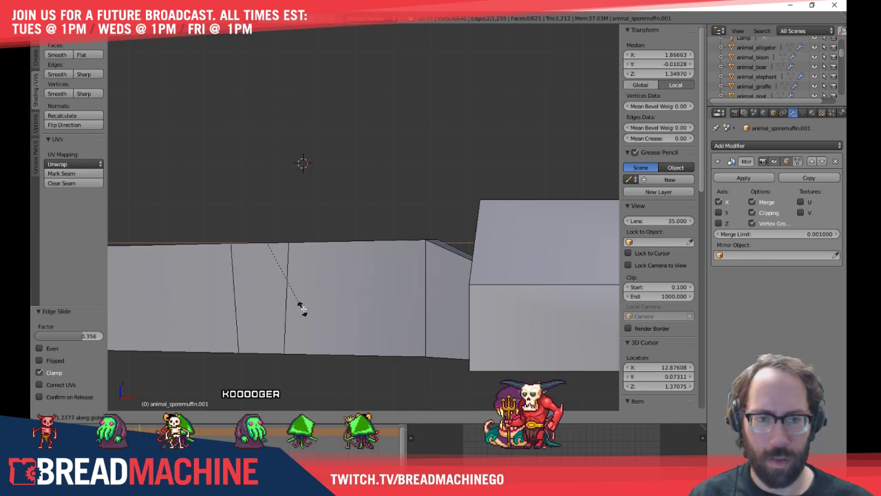
pyautogui.click(336, 322)
pyautogui.press('KP_7')
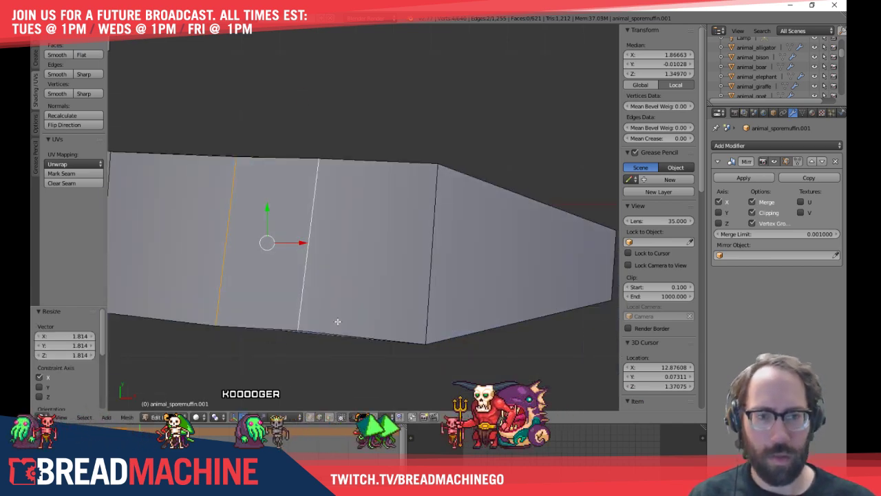
pyautogui.press('r')
pyautogui.rightClick(418, 333)
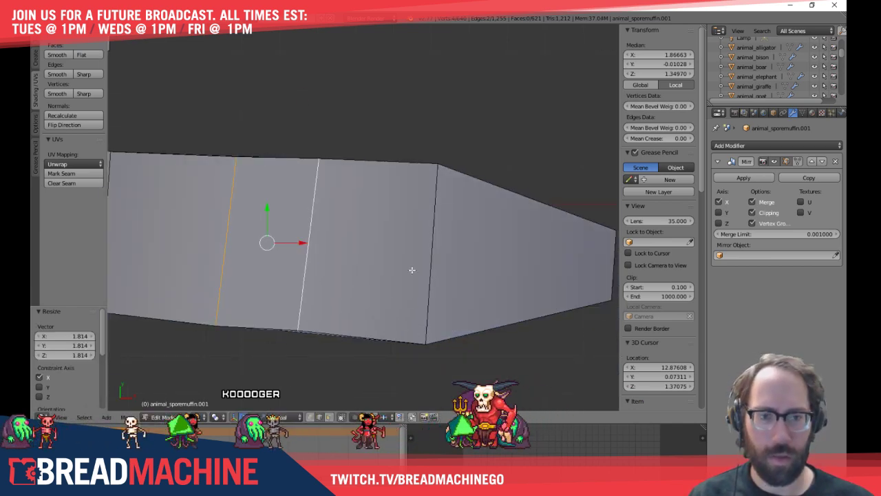
# Slide the upper edges of the two knuckle loops apart, using factors of about 0.1 and -0.145
pyautogui.keyDown('shift'); pyautogui.moveTo(411, 269); pyautogui.dragTo(436, 289, button='middle'); pyautogui.keyUp('shift')
pyautogui.rightClick(279, 267)
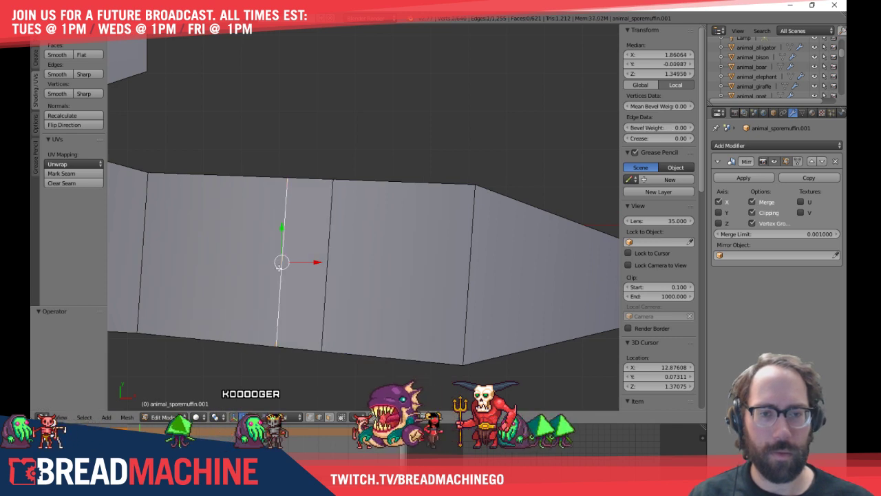
pyautogui.press('g')
pyautogui.press('g')
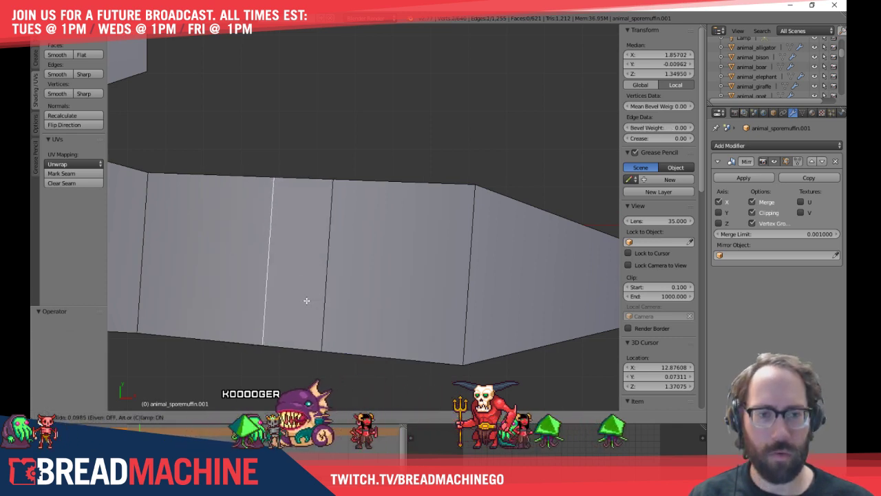
pyautogui.click(306, 300)
pyautogui.rightClick(331, 274)
pyautogui.press('g')
pyautogui.press('g')
pyautogui.click(353, 285)
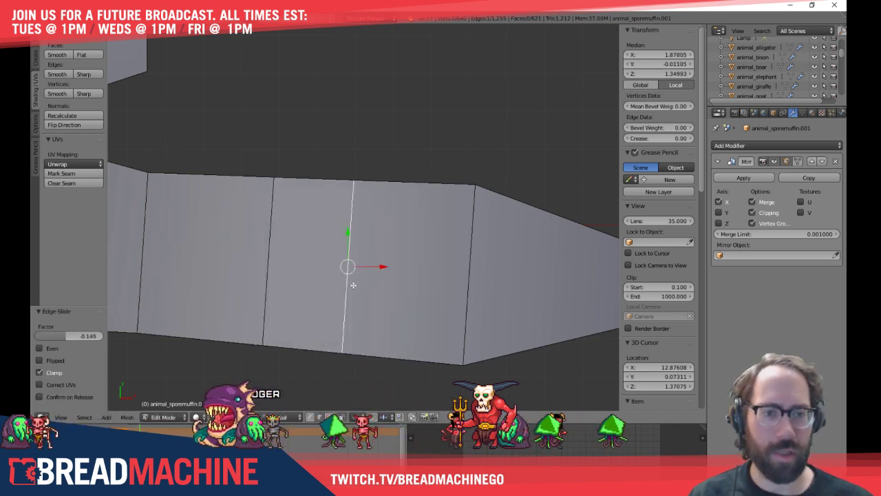
# Raise the two upper knuckle edges of the finger by about 0.003 in Z
pyautogui.press('a')
pyautogui.moveTo(353, 285); pyautogui.dragTo(425, 218, button='middle')
pyautogui.rightClick(319, 238)
pyautogui.press('KP_1')
pyautogui.press('a')
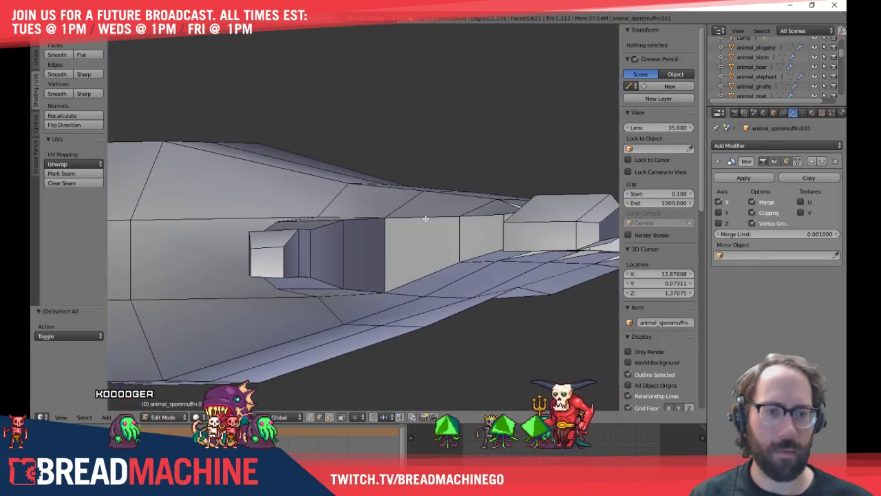
pyautogui.scroll(-6, 395, 248)
pyautogui.moveTo(395, 248); pyautogui.dragTo(460, 290, button='middle')
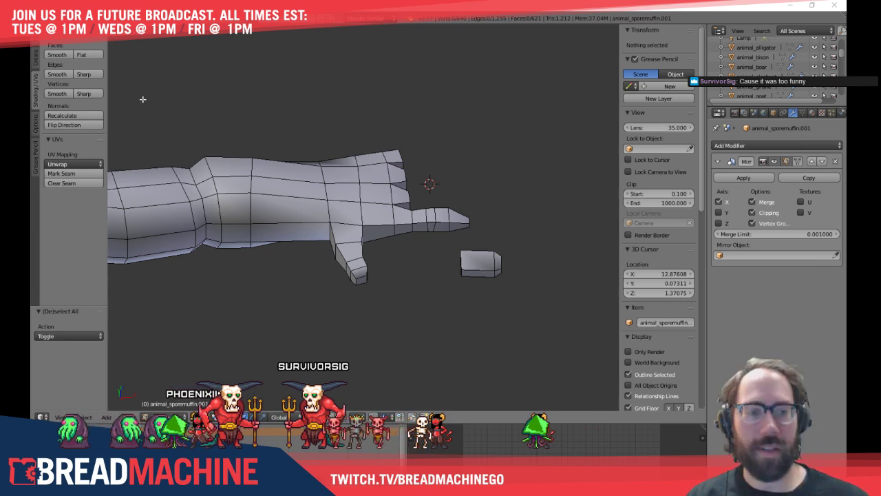
# Switch the mesh to face selection mode with the finger beside the thumb in top view
pyautogui.rightClick(432, 212)
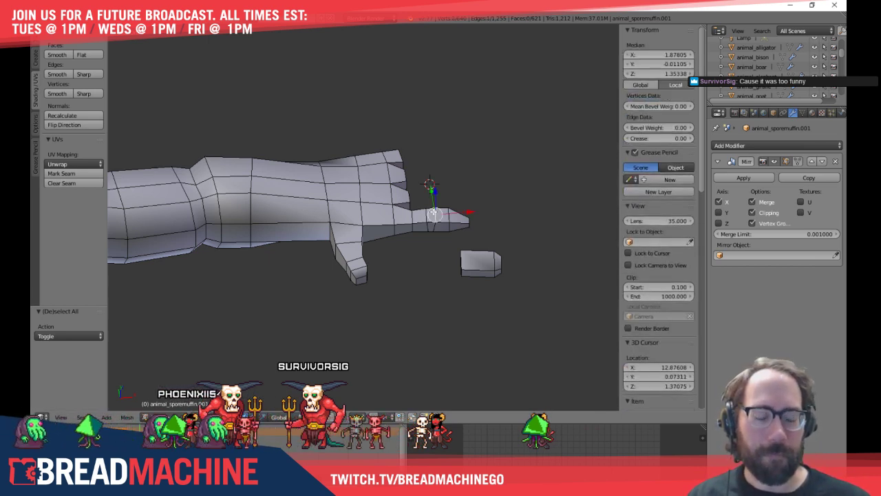
pyautogui.press('KP_7')
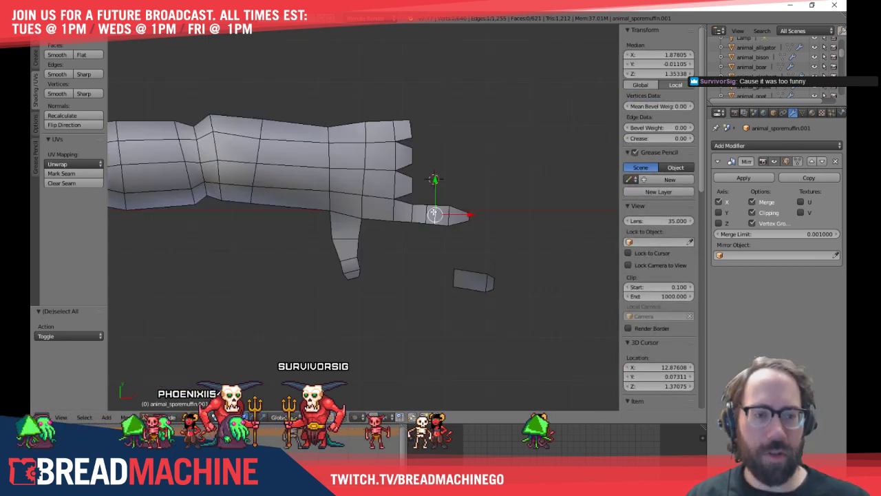
pyautogui.scroll(6, 434, 212)
pyautogui.keyDown('shift'); pyautogui.moveTo(447, 195); pyautogui.dragTo(243, 199, button='middle'); pyautogui.keyUp('shift')
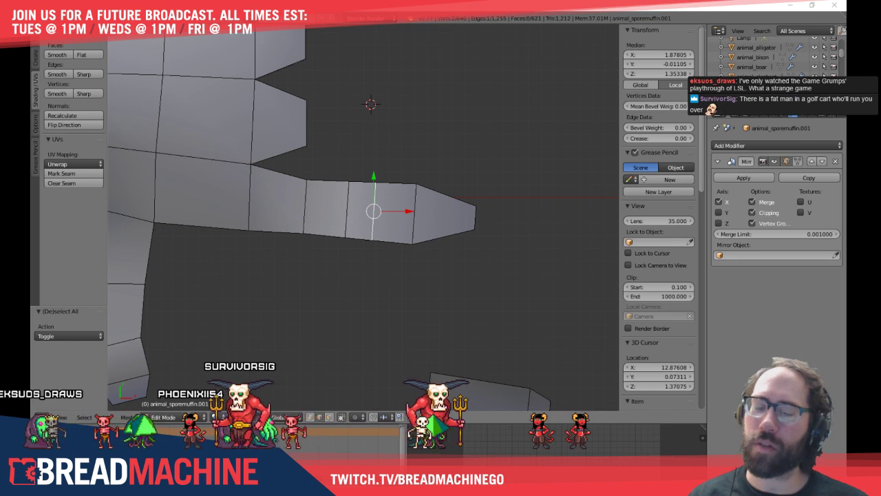
pyautogui.click(335, 193)
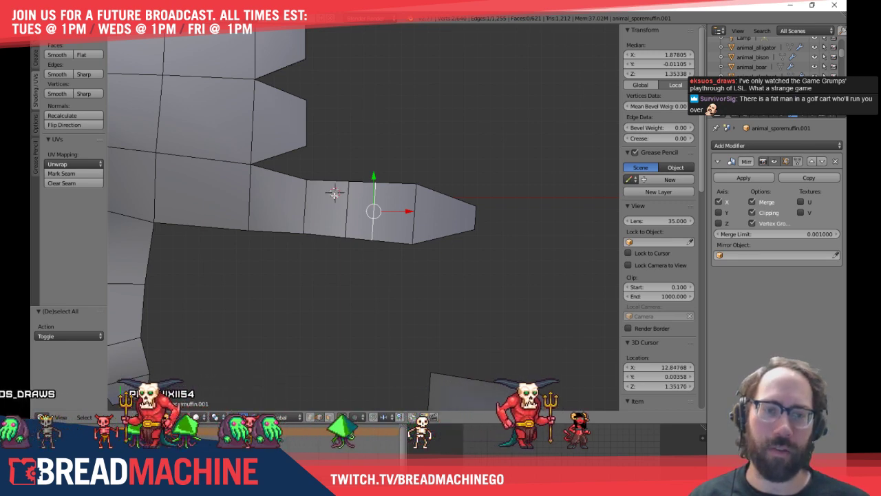
pyautogui.hotkey('ctrl', 'Tab')
pyautogui.click(300, 196)
# Select all face rings of the finger from the end of its stub through the knuckle to the tip
pyautogui.scroll(-1, 323, 221)
pyautogui.keyDown('shift'); pyautogui.moveTo(324, 221); pyautogui.dragTo(318, 266, button='middle'); pyautogui.keyUp('shift')
pyautogui.press('a')
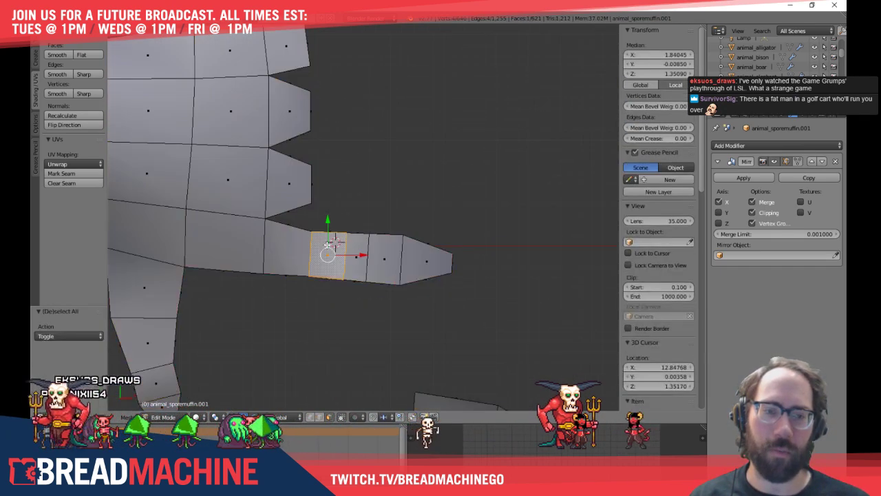
pyautogui.press('a')
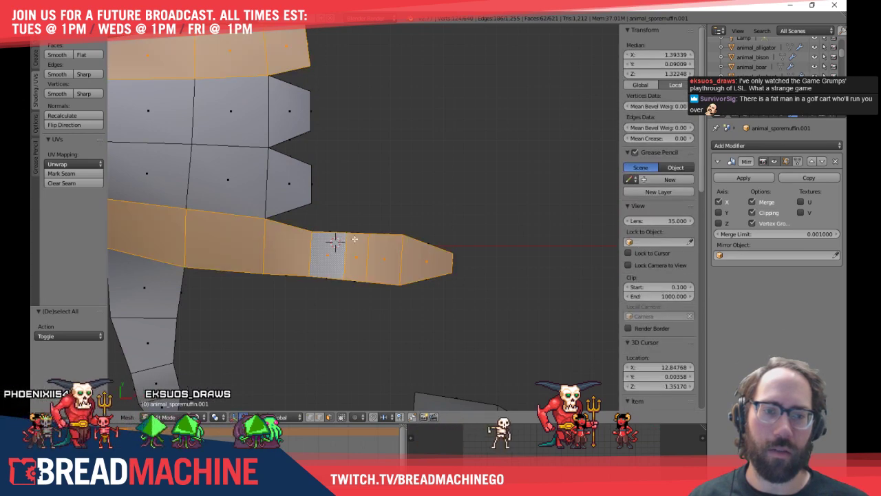
pyautogui.press('a')
pyautogui.rightClick(337, 239)
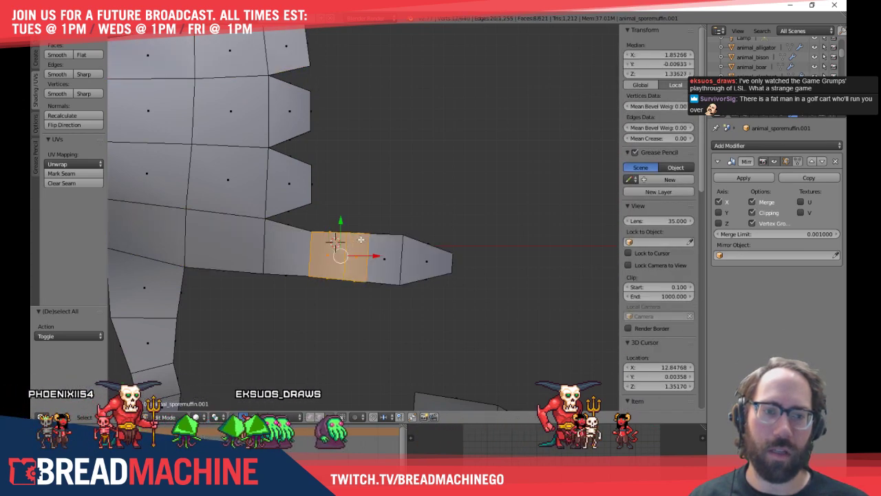
pyautogui.moveTo(423, 274); pyautogui.dragTo(428, 336, button='middle')
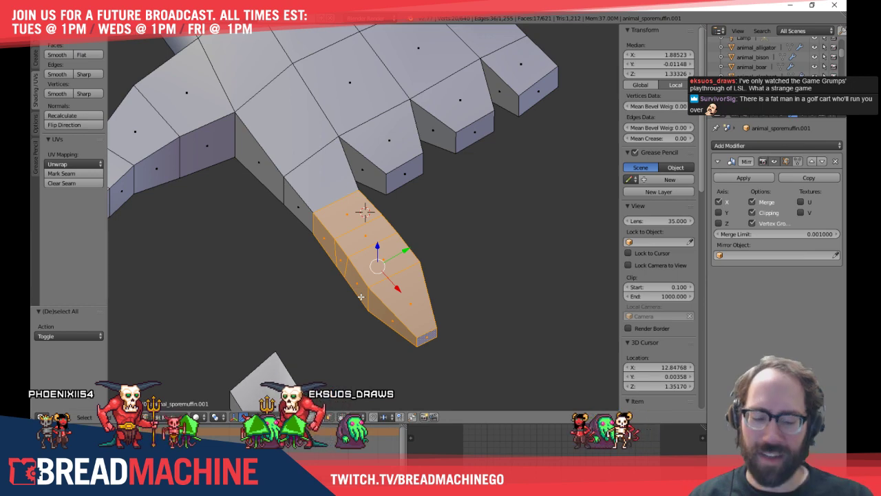
# Duplicate the selected finger three times in top view, placing one copy before each remaining stub, spaced about 0.067 in Y
pyautogui.press('KP_7')
pyautogui.scroll(-3, 361, 297)
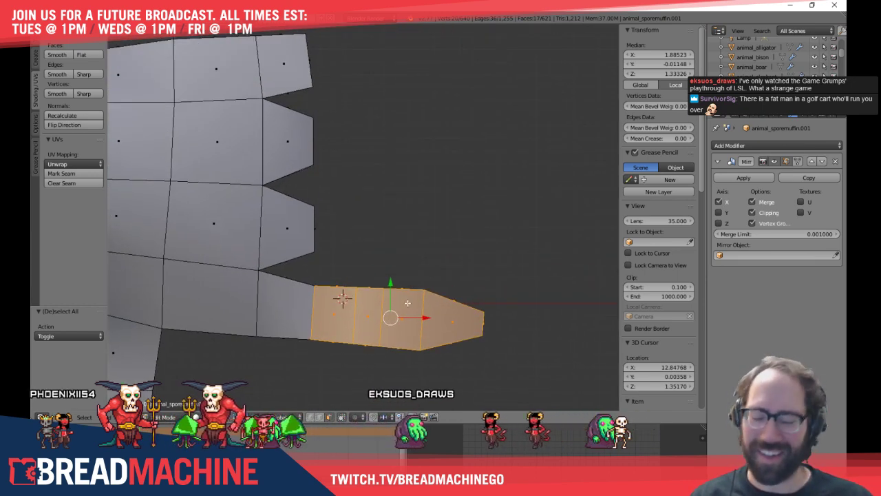
pyautogui.hotkey('shift', 'd')
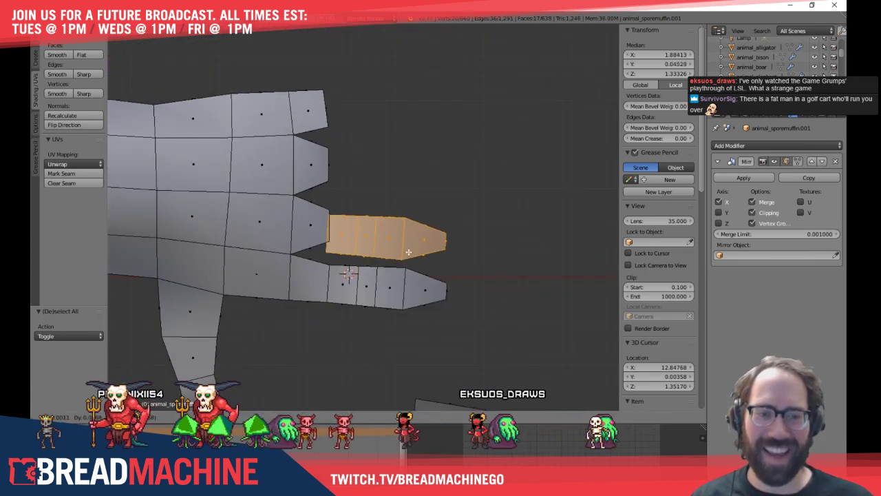
pyautogui.click(416, 248)
pyautogui.hotkey('shift', 'd')
pyautogui.click(415, 187)
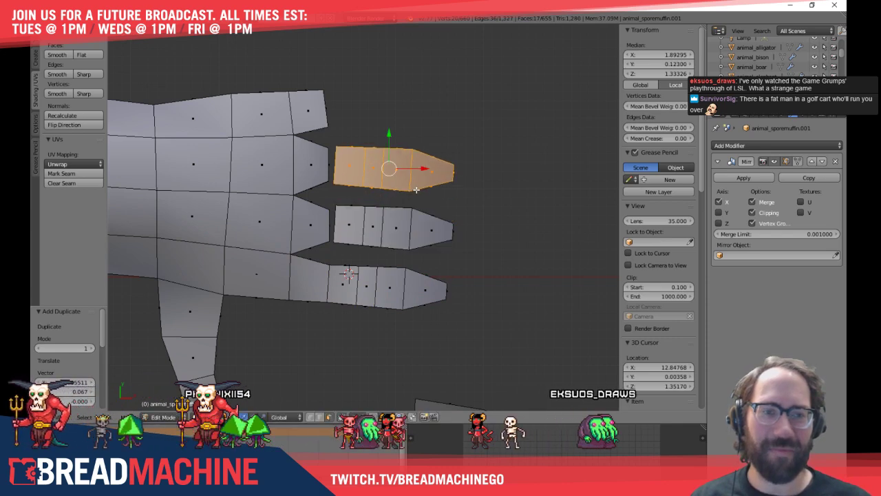
pyautogui.hotkey('shift', 'd')
pyautogui.click(417, 125)
# Rotate the outermost finger copy by about -12.65° and move it about -0.010 in X and 0.011 in Y onto its stub
pyautogui.keyDown('shift'); pyautogui.moveTo(416, 124); pyautogui.dragTo(433, 172, button='middle'); pyautogui.keyUp('shift')
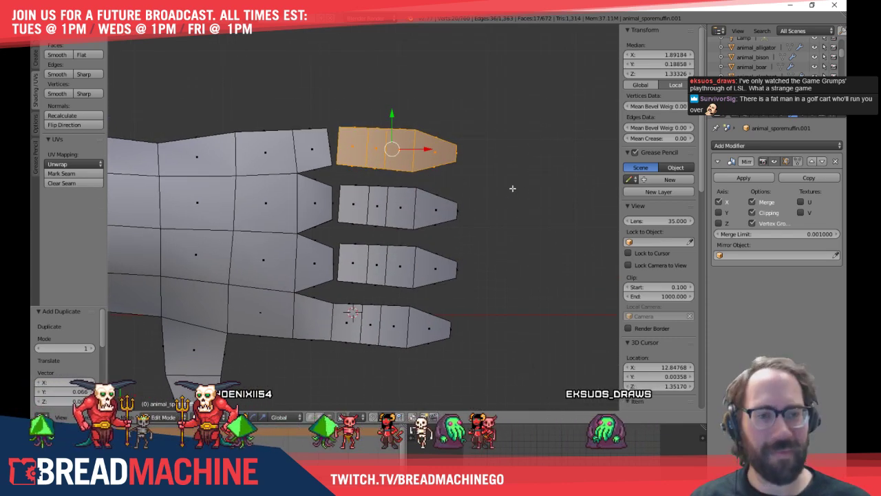
pyautogui.press('r')
pyautogui.click(526, 160)
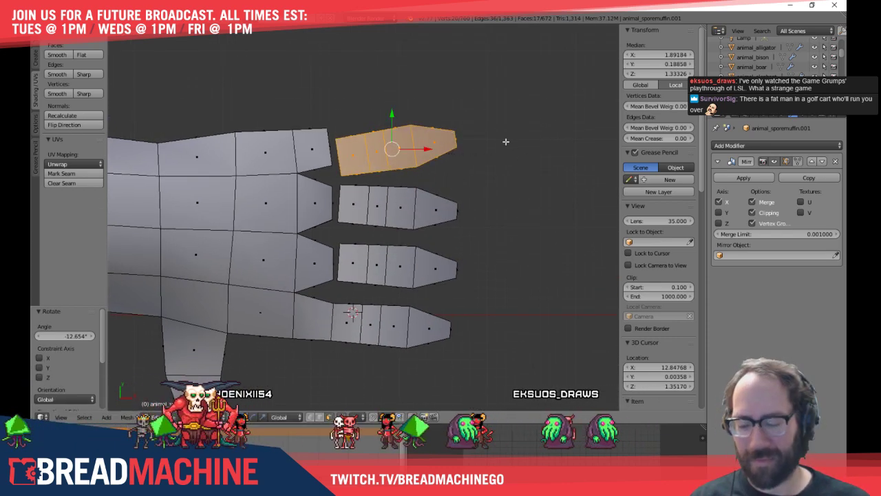
pyautogui.click(510, 146)
pyautogui.press('g')
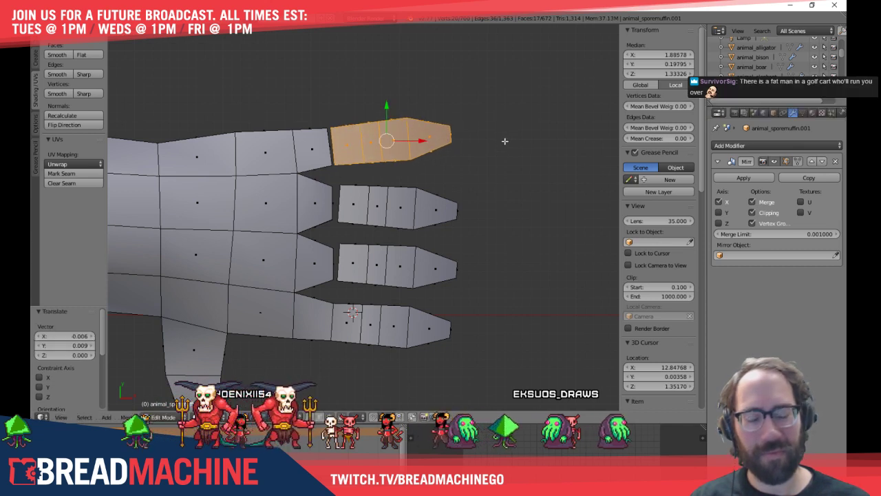
pyautogui.click(510, 150)
pyautogui.press('g')
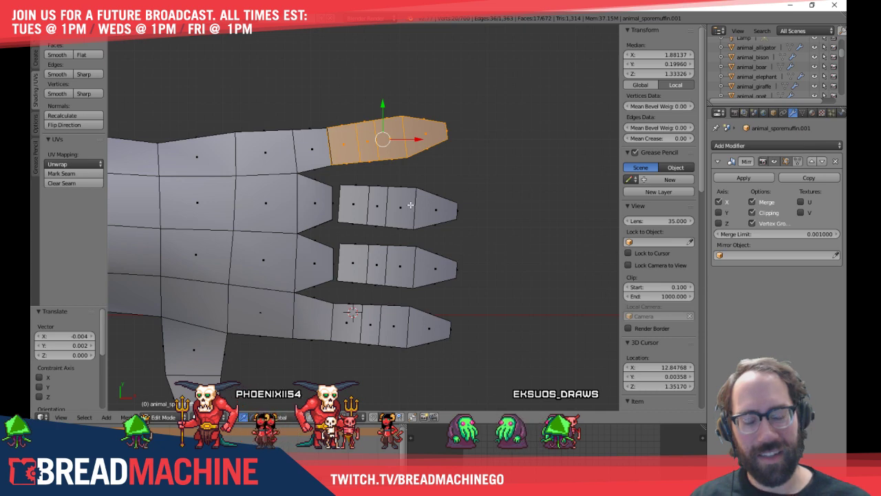
# Select the finger copy beside the outermost one, rotate it by about -5.4° and 1.45°, and scale it by about 1.06
pyautogui.press('a')
pyautogui.press('l')
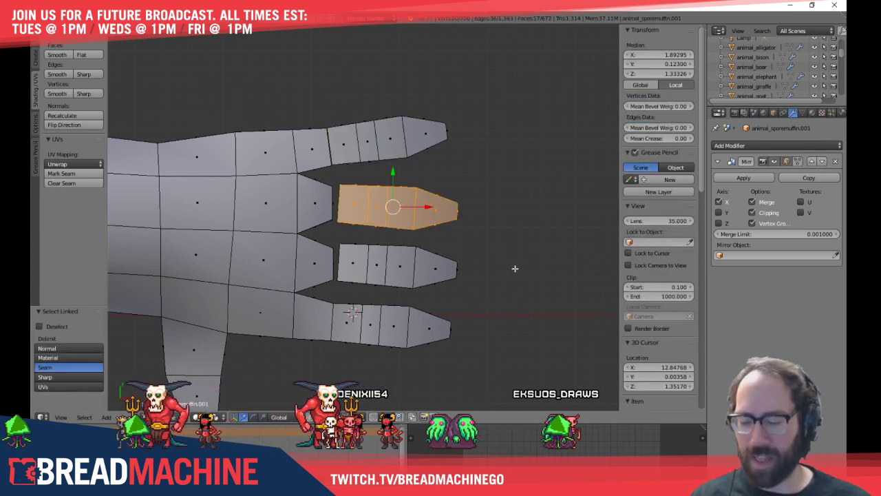
pyautogui.click(527, 252)
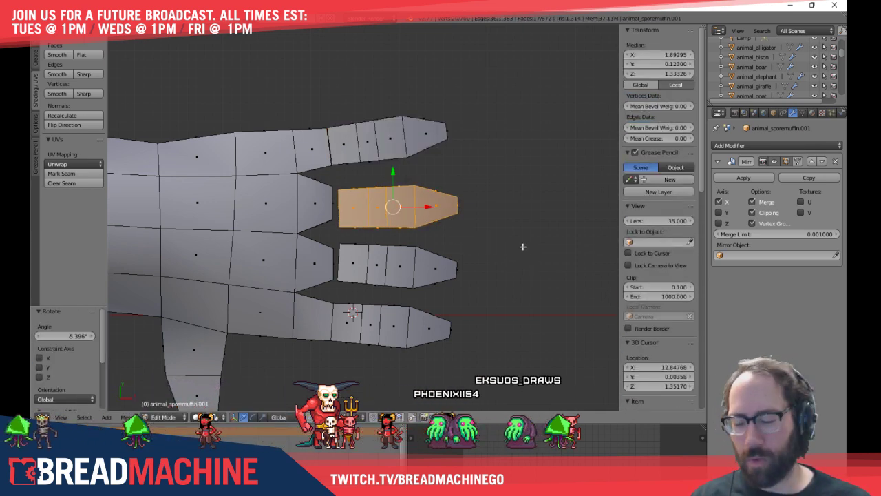
pyautogui.press('s')
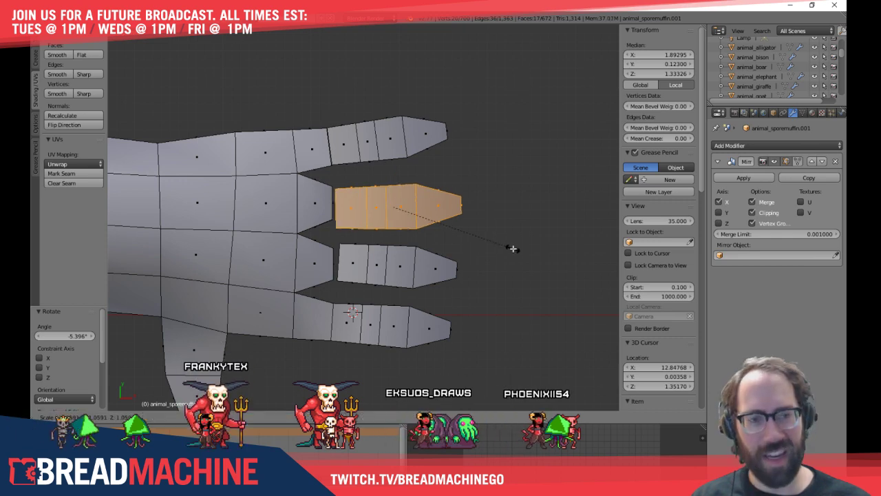
pyautogui.click(513, 249)
pyautogui.click(518, 252)
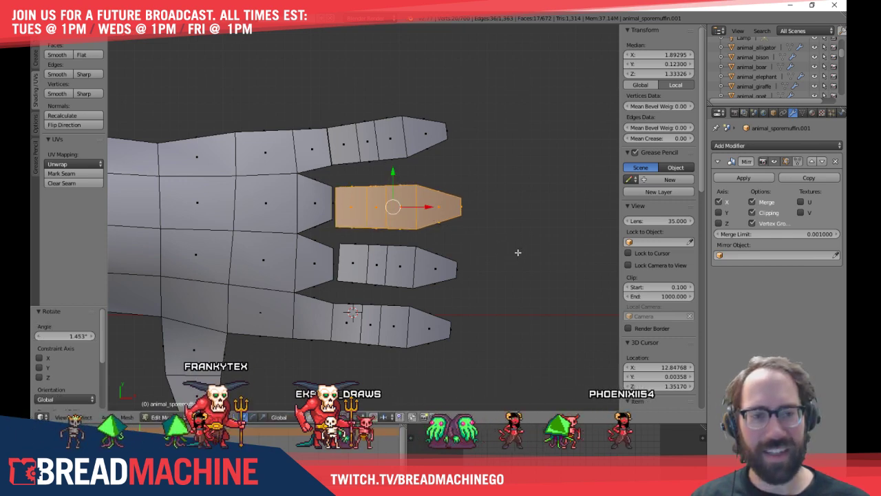
# Move the straightened finger copy about -0.004 in X and 0.003 in Y against the end of its stub
pyautogui.scroll(2, 439, 223)
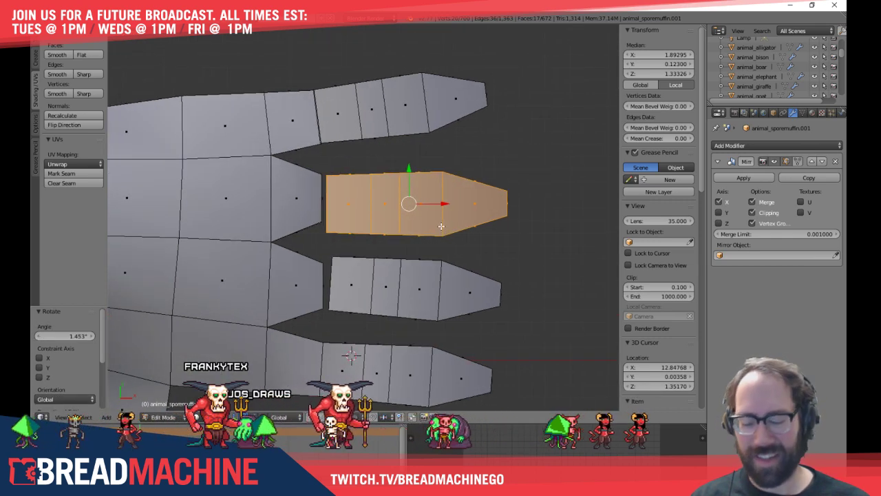
pyautogui.press('g')
pyautogui.click(436, 220)
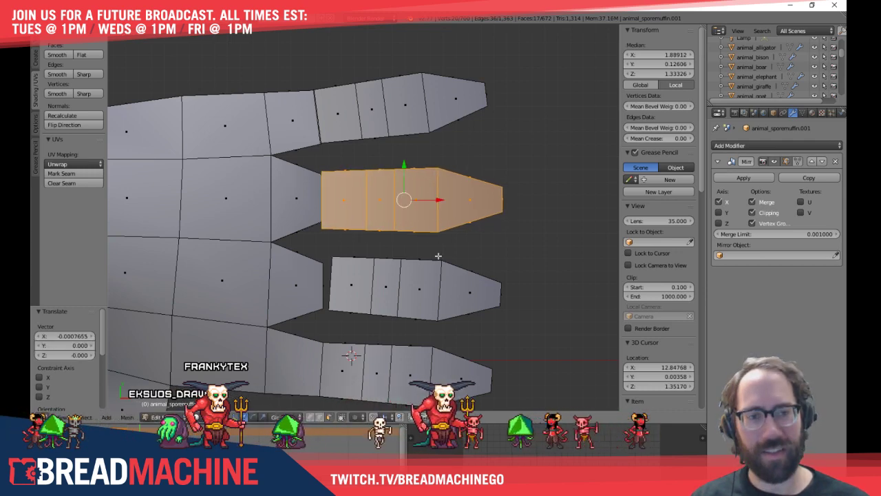
# Delete all linked vertices of the unadjusted finger copy next to the original finger
pyautogui.press('a')
pyautogui.rightClick(430, 289)
pyautogui.hotkey('ctrl', 'l')
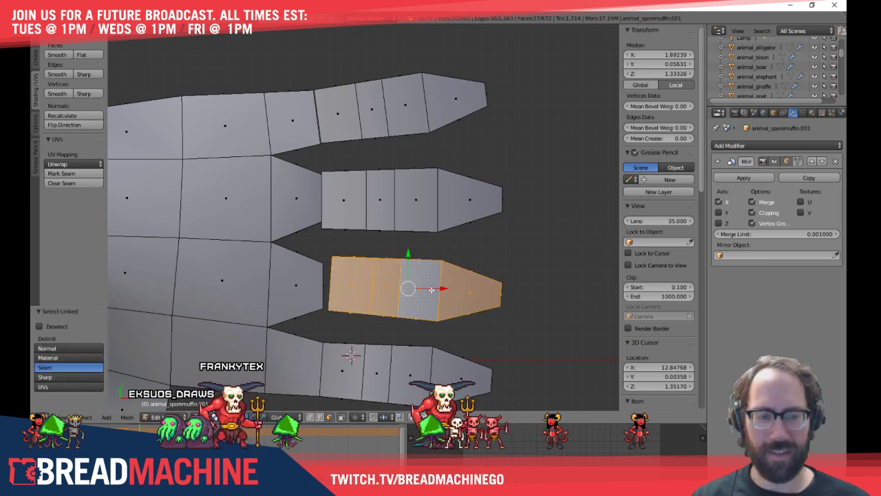
pyautogui.press('x')
pyautogui.click(425, 290)
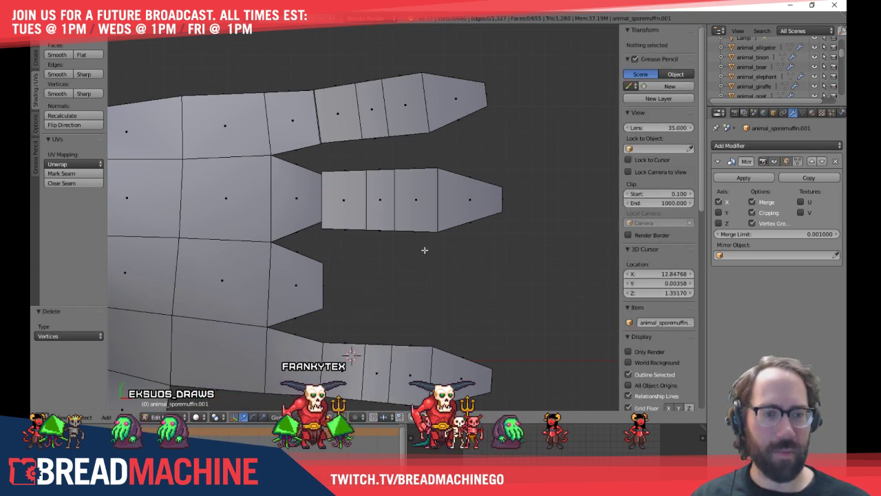
# Duplicate the straightened finger onto the empty stub beside the original finger, offset about 0.002 in X and -0.067 in Y
pyautogui.press('l')
pyautogui.hotkey('shift', 'd')
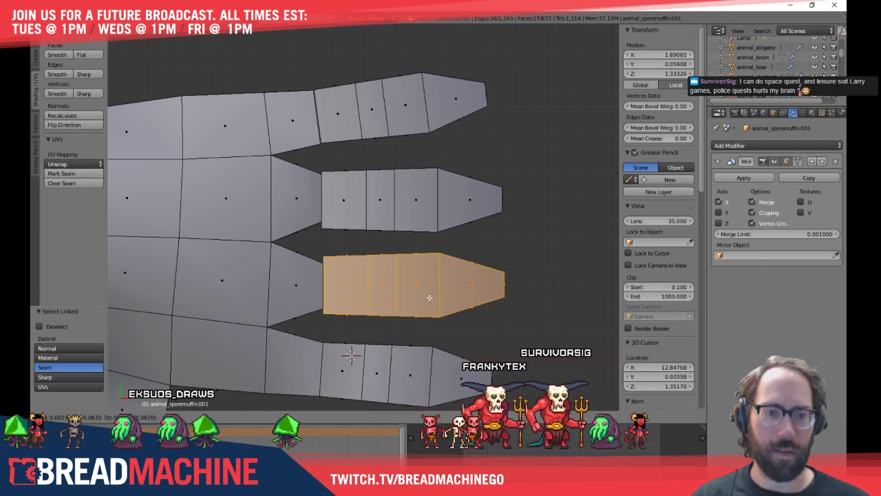
pyautogui.click(428, 298)
# In face selection mode, delete the ring of faces around the stub beside the original finger
pyautogui.keyDown('shift'); pyautogui.moveTo(376, 258); pyautogui.dragTo(352, 221, button='middle'); pyautogui.keyUp('shift')
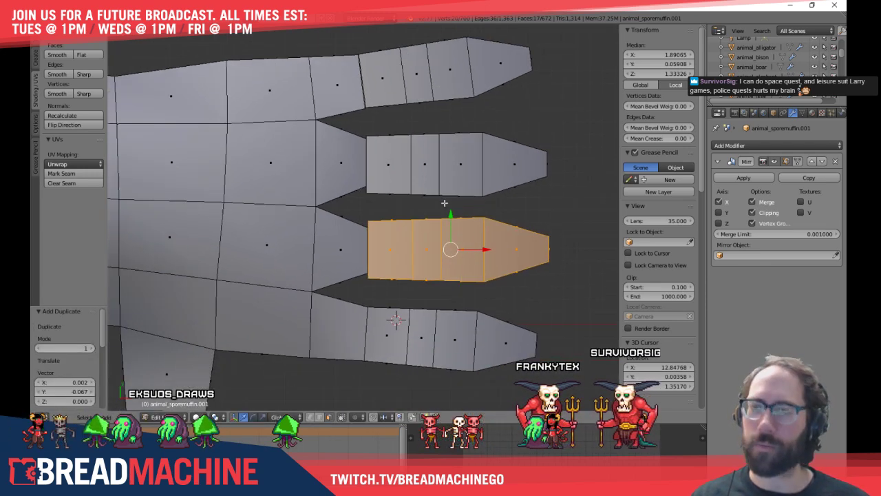
pyautogui.hotkey('ctrl', 'Tab')
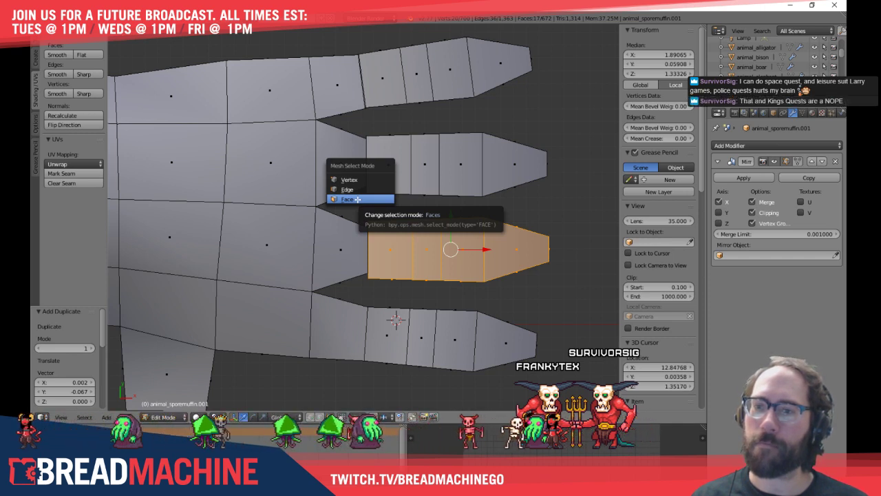
pyautogui.click(357, 199)
pyautogui.keyDown('shift'); pyautogui.moveTo(365, 252); pyautogui.dragTo(358, 212, button='middle'); pyautogui.keyUp('shift')
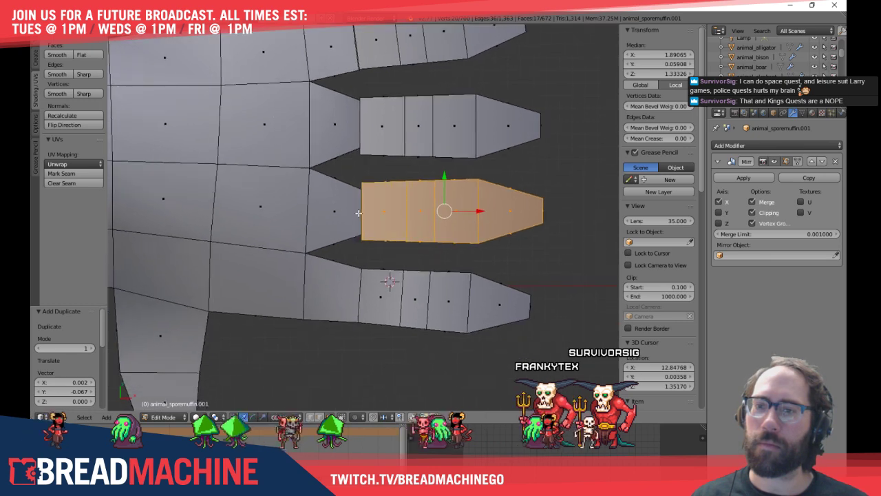
pyautogui.press('a')
pyautogui.scroll(5, 358, 212)
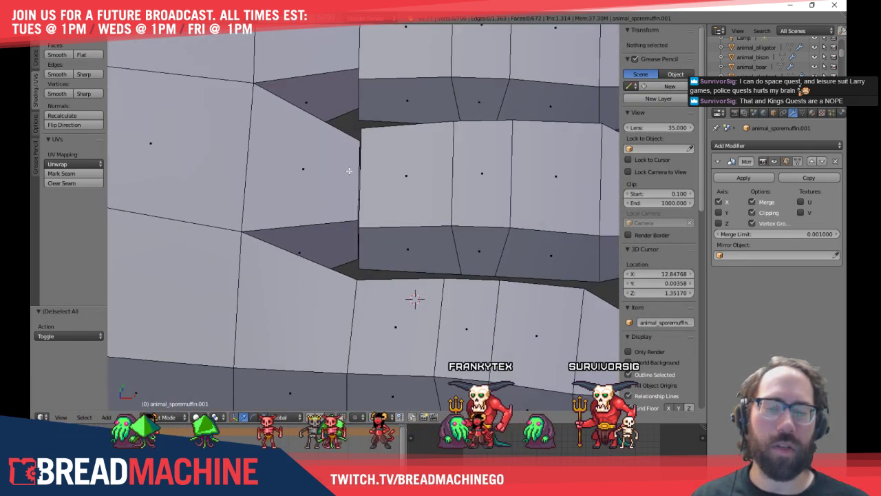
pyautogui.keyDown('shift'); pyautogui.moveTo(349, 171); pyautogui.dragTo(337, 227, button='middle'); pyautogui.keyUp('shift')
pyautogui.rightClick(329, 240)
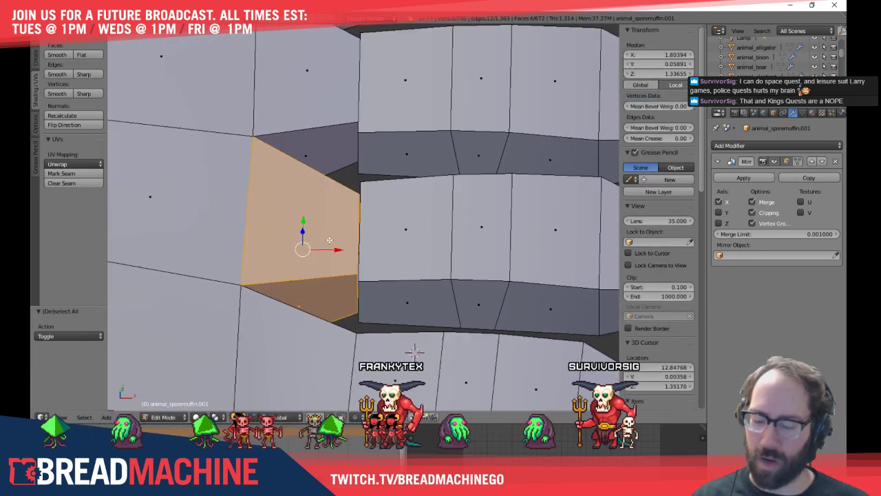
pyautogui.press('x')
pyautogui.click(310, 255)
# Delete the leftover end-cap face at the base of the finger copy beside the original finger
pyautogui.moveTo(310, 256); pyautogui.dragTo(365, 249, button='middle')
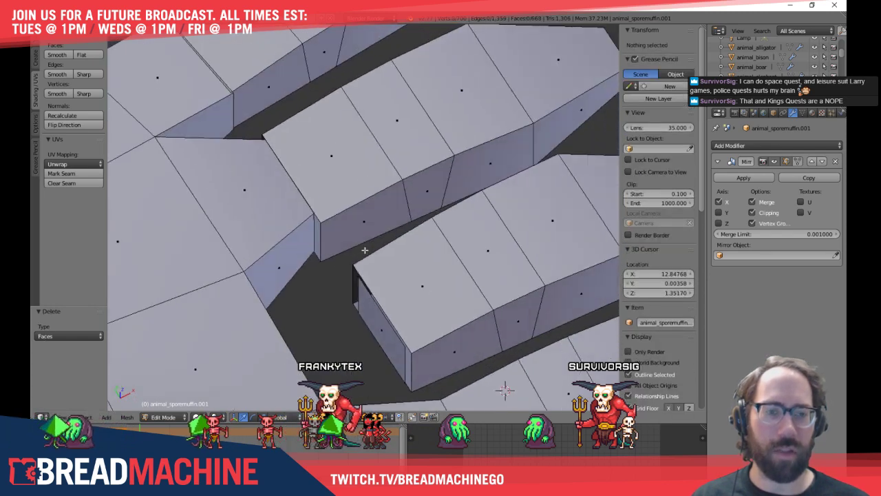
pyautogui.rightClick(369, 308)
pyautogui.press('x')
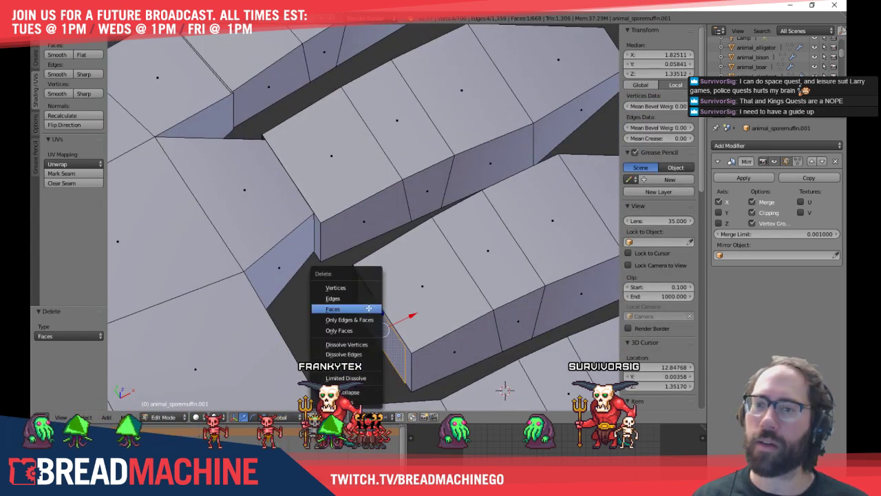
pyautogui.click(346, 309)
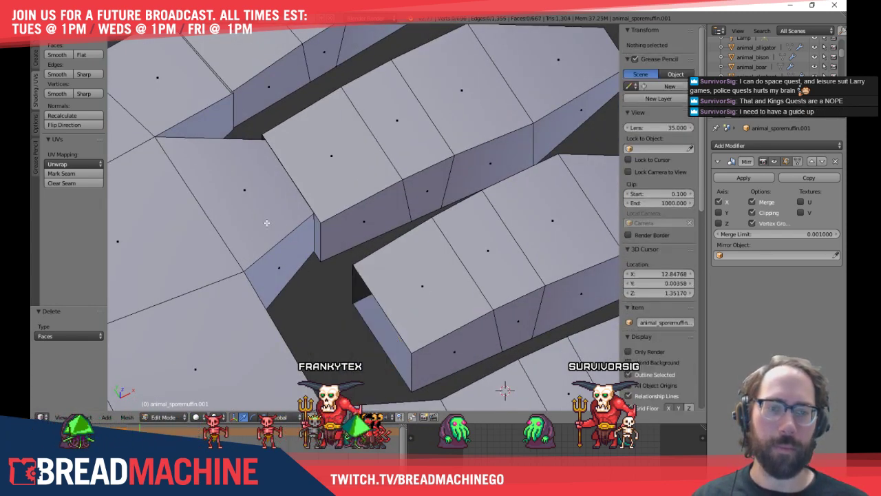
# Delete the middle stub's ring of faces and the leftover cap face at the base of its finger copy
pyautogui.rightClick(274, 234)
pyautogui.press('x')
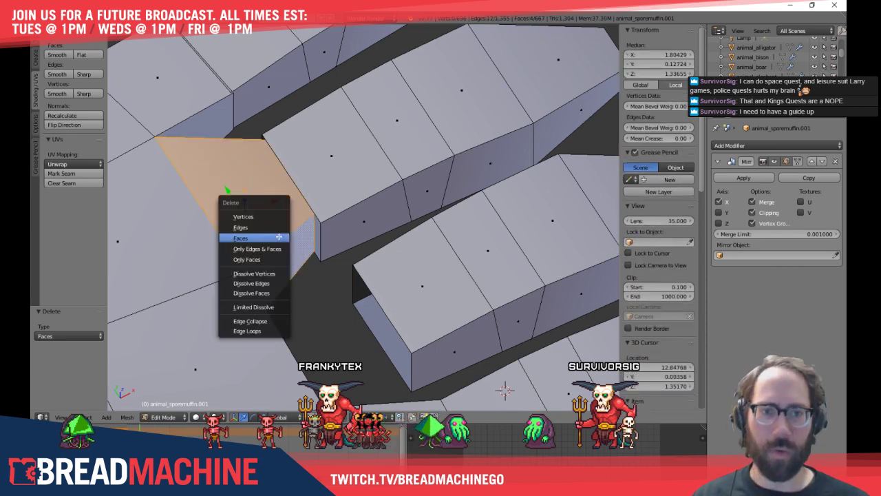
pyautogui.click(278, 237)
pyautogui.rightClick(294, 214)
pyautogui.press('x')
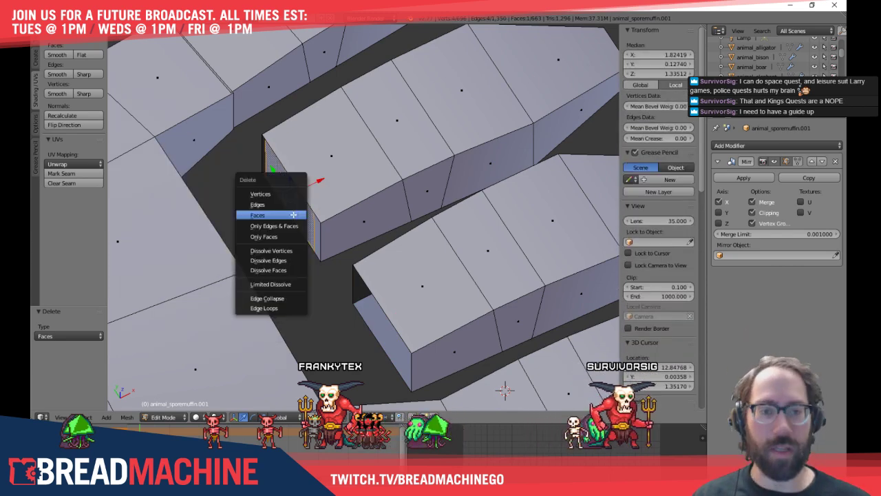
pyautogui.click(293, 215)
# Delete the outermost stub's ring of faces and the leftover cap face at the base of its finger copy
pyautogui.keyDown('shift'); pyautogui.moveTo(297, 155); pyautogui.dragTo(407, 245, button='middle'); pyautogui.keyUp('shift')
pyautogui.keyDown('alt'); pyautogui.rightClick(309, 194); pyautogui.keyUp('alt')
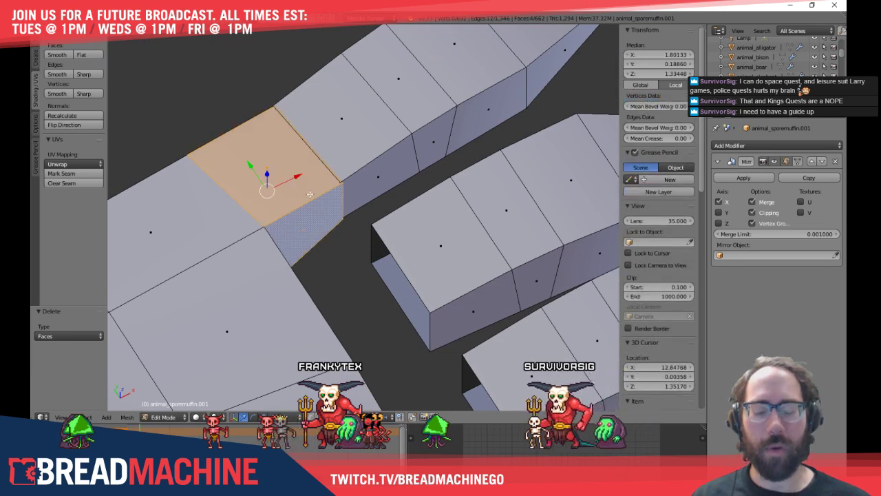
pyautogui.press('x')
pyautogui.click(310, 200)
pyautogui.rightClick(327, 170)
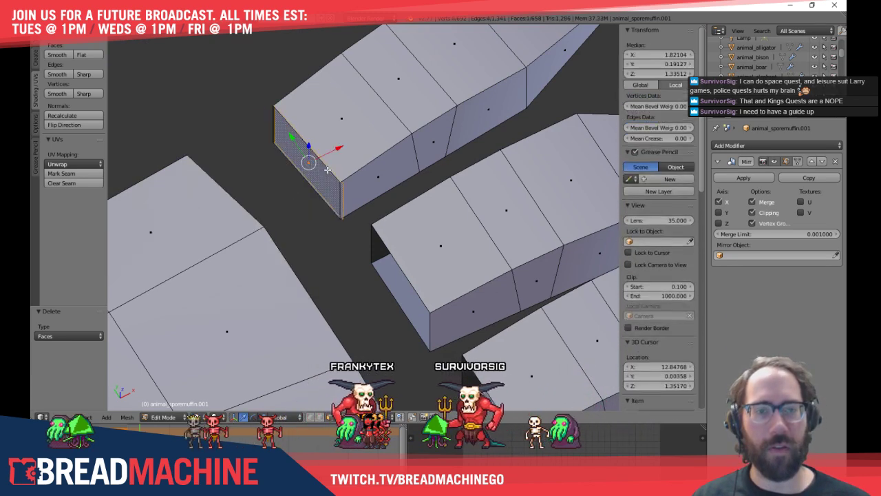
pyautogui.press('x')
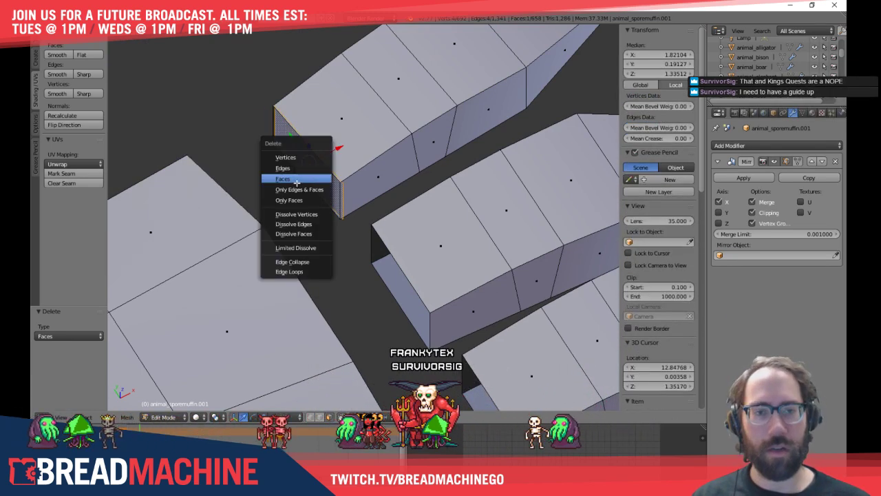
pyautogui.click(296, 179)
# In edge selection mode, fill a face between the lower palm edge and the lower base edge of the finger beside the original
pyautogui.hotkey('ctrl', 'Tab')
pyautogui.click(278, 175)
pyautogui.moveTo(301, 193); pyautogui.dragTo(354, 181, button='middle')
pyautogui.press('z')
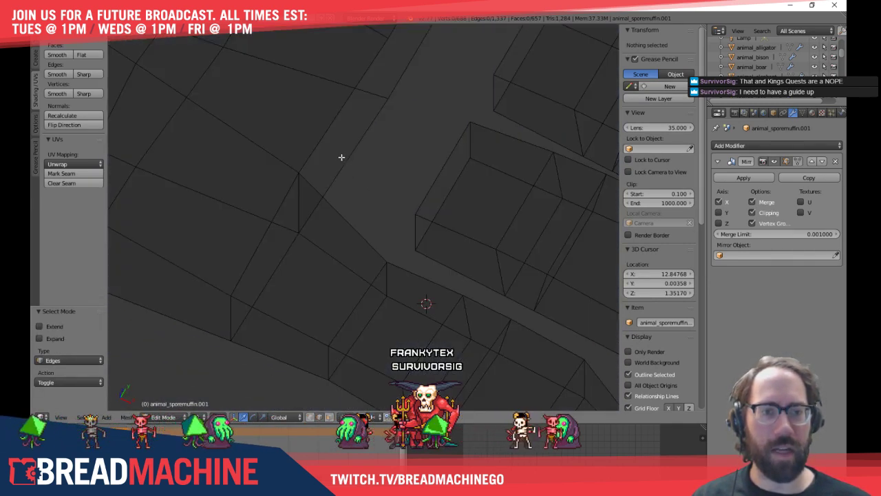
pyautogui.rightClick(344, 159)
pyautogui.keyDown('shift'); pyautogui.rightClick(449, 196); pyautogui.keyUp('shift')
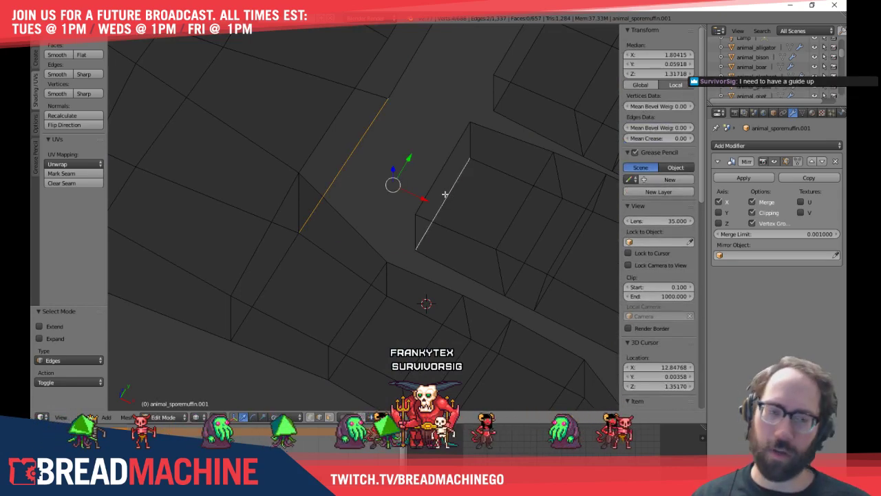
pyautogui.press('f')
pyautogui.hotkey('ctrl', 'z')
pyautogui.hotkey('ctrl', 'z')
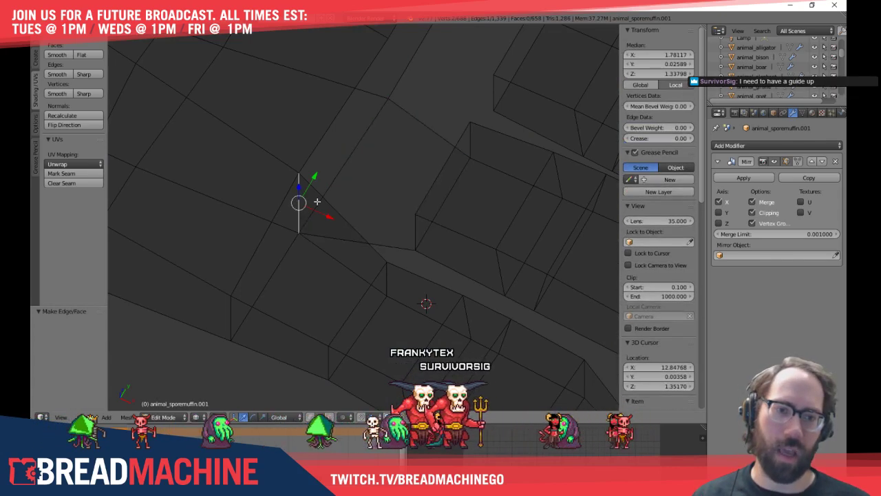
# Fill the side and upper faces between the palm and the base of the finger beside the original
pyautogui.keyDown('shift'); pyautogui.rightClick(415, 227); pyautogui.keyUp('shift')
pyautogui.press('f')
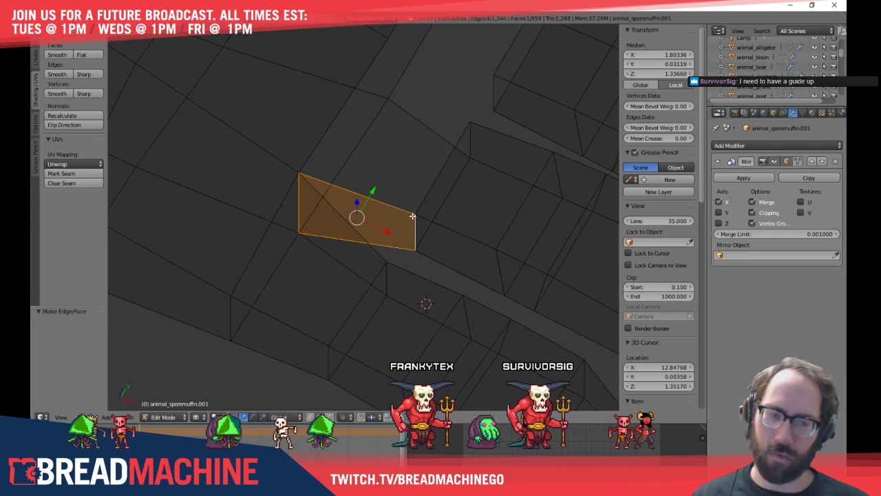
pyautogui.rightClick(323, 135)
pyautogui.keyDown('shift'); pyautogui.moveTo(460, 170); pyautogui.dragTo(431, 223, button='middle'); pyautogui.keyUp('shift')
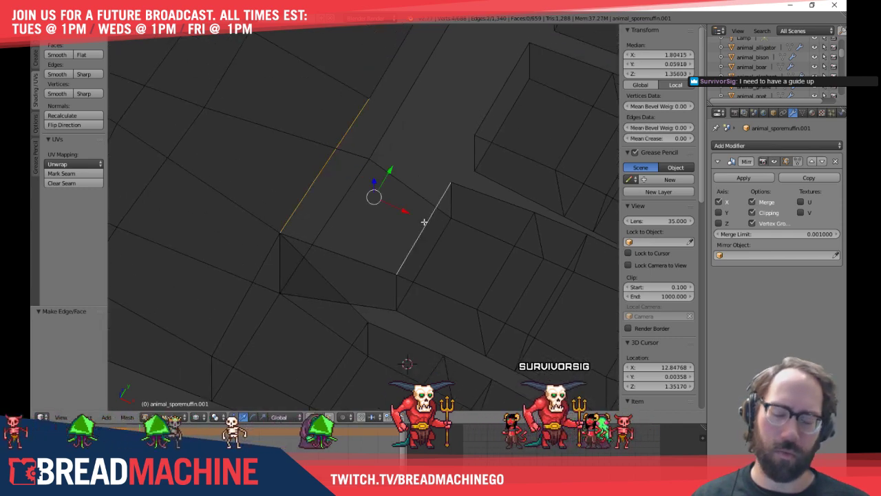
pyautogui.press('f')
pyautogui.press('z')
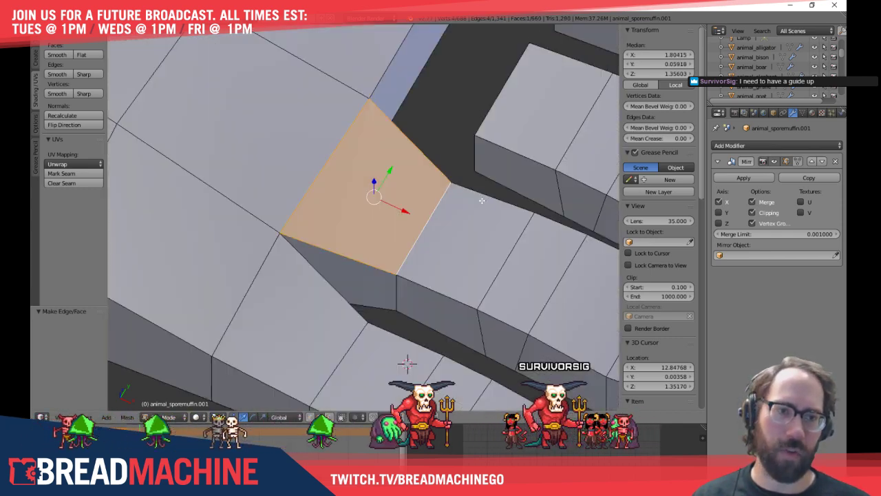
pyautogui.moveTo(468, 196)
pyautogui.mouseDown(button='middle')
pyautogui.moveTo(369, 182)
pyautogui.moveTo(349, 187)
pyautogui.mouseUp(button='middle')
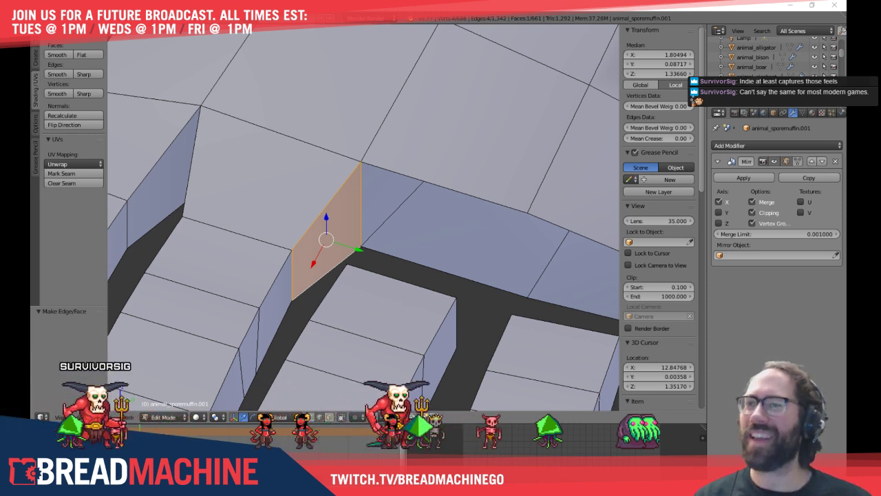
pyautogui.moveTo(32, 186); pyautogui.dragTo(532, 21)
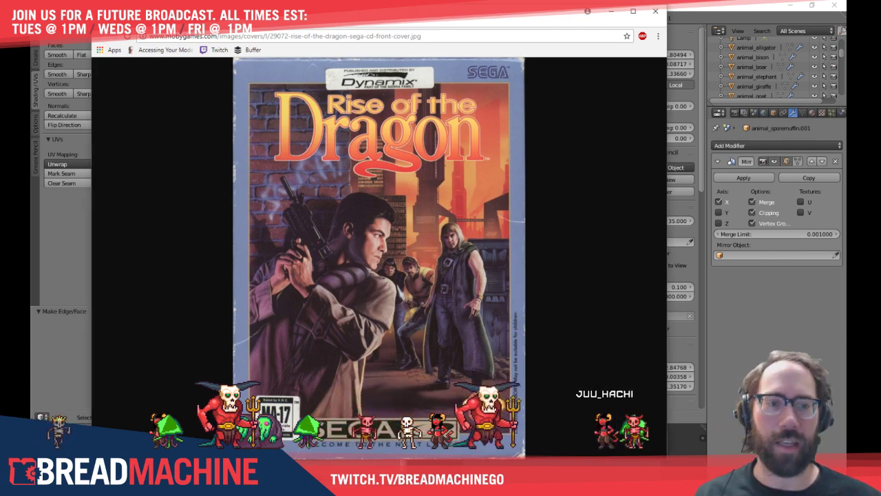
pyautogui.hotkey('alt', 'Tab')
# Fill the inner side and lower faces between the palm and the base of the middle finger copy
pyautogui.moveTo(418, 192); pyautogui.dragTo(363, 174, button='middle')
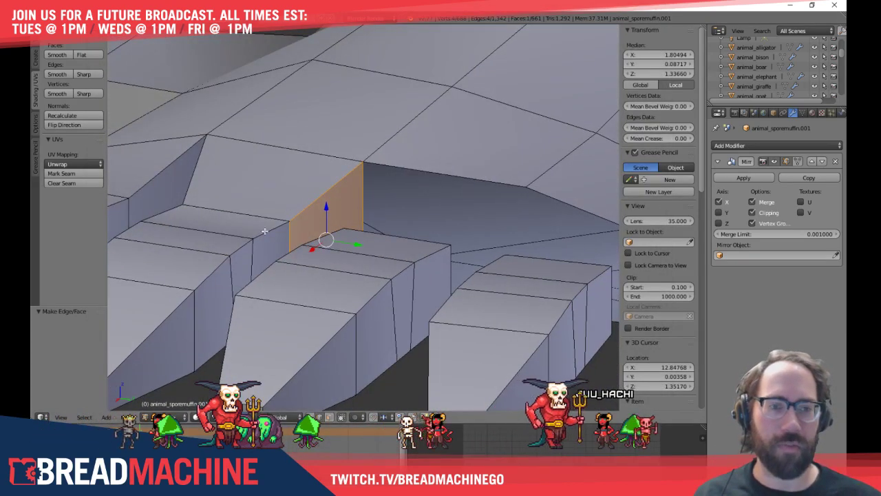
pyautogui.moveTo(264, 231); pyautogui.dragTo(321, 253, button='middle')
pyautogui.press('a')
pyautogui.rightClick(349, 212)
pyautogui.press('f')
pyautogui.rightClick(309, 300)
pyautogui.moveTo(309, 300); pyautogui.dragTo(394, 307, button='middle')
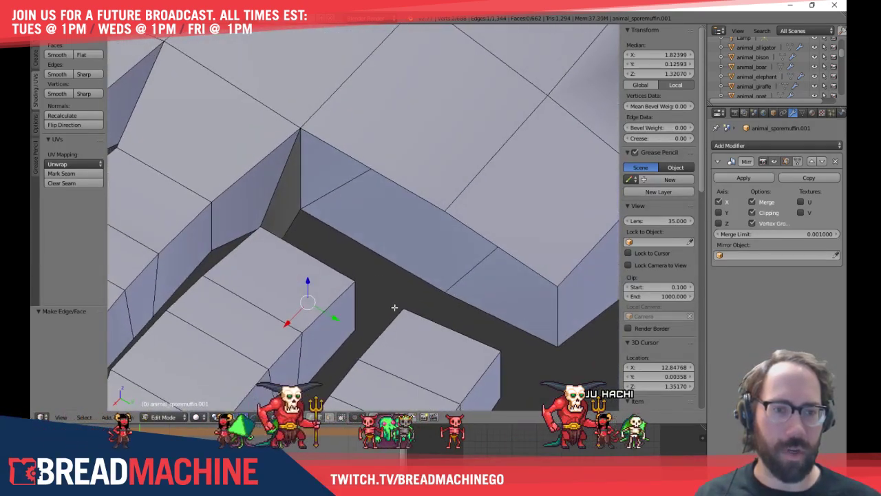
pyautogui.keyDown('shift'); pyautogui.rightClick(375, 258); pyautogui.keyUp('shift')
pyautogui.press('f')
# Fill the upper and outer side faces between the palm and the base of the middle finger copy
pyautogui.moveTo(391, 232); pyautogui.dragTo(301, 256, button='middle')
pyautogui.rightClick(302, 256)
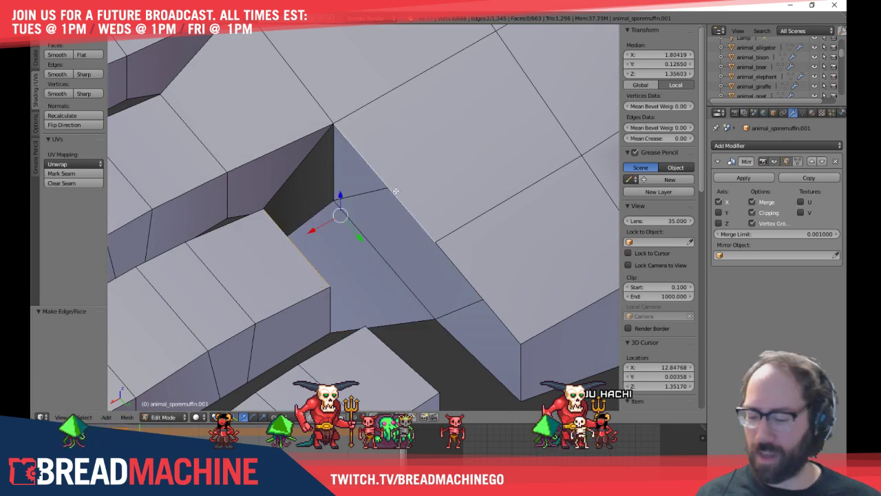
pyautogui.press('f')
pyautogui.moveTo(395, 191); pyautogui.dragTo(368, 216, button='middle')
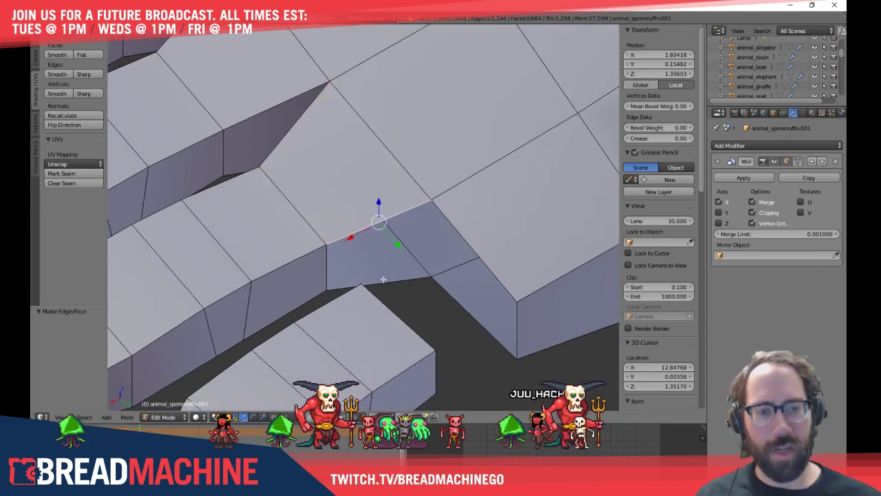
pyautogui.press('f')
# Fill the inner side and upper faces between the palm and the base of the outermost finger copy
pyautogui.moveTo(385, 276); pyautogui.dragTo(321, 190, button='middle')
pyautogui.press('a')
pyautogui.keyDown('shift'); pyautogui.rightClick(307, 180); pyautogui.keyUp('shift')
pyautogui.press('f')
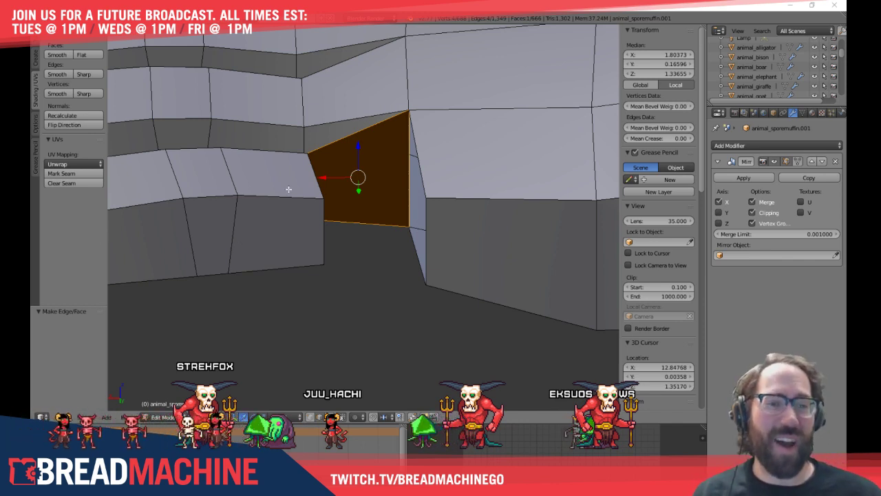
pyautogui.rightClick(312, 167)
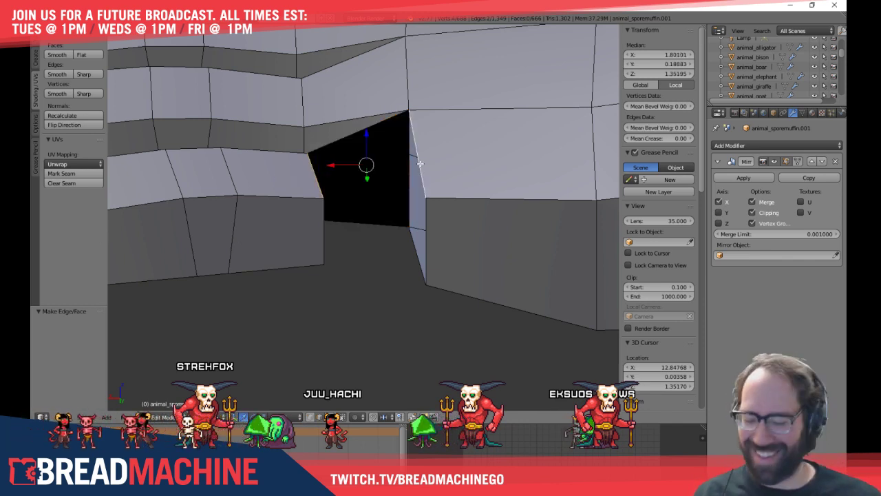
pyautogui.press('f')
# Fill the outer side and lower faces between the palm and the outermost finger copy, and clear the selection
pyautogui.moveTo(365, 267); pyautogui.dragTo(366, 276, button='middle')
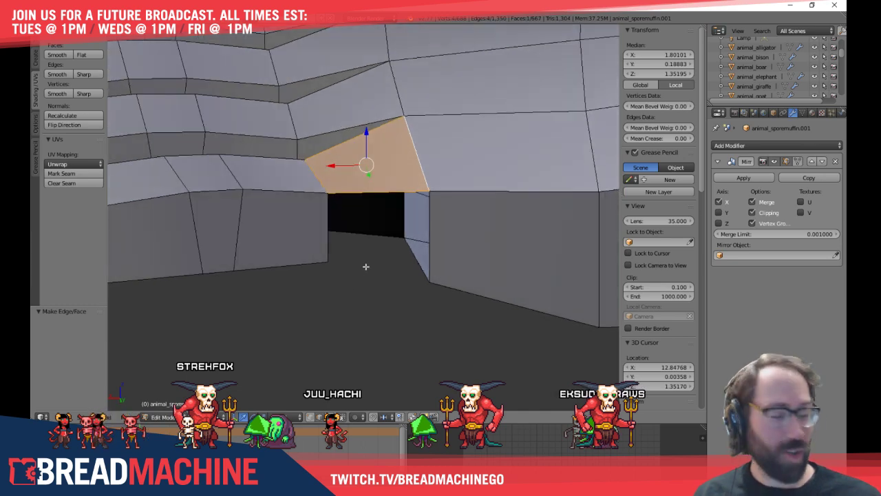
pyautogui.rightClick(329, 225)
pyautogui.press('f')
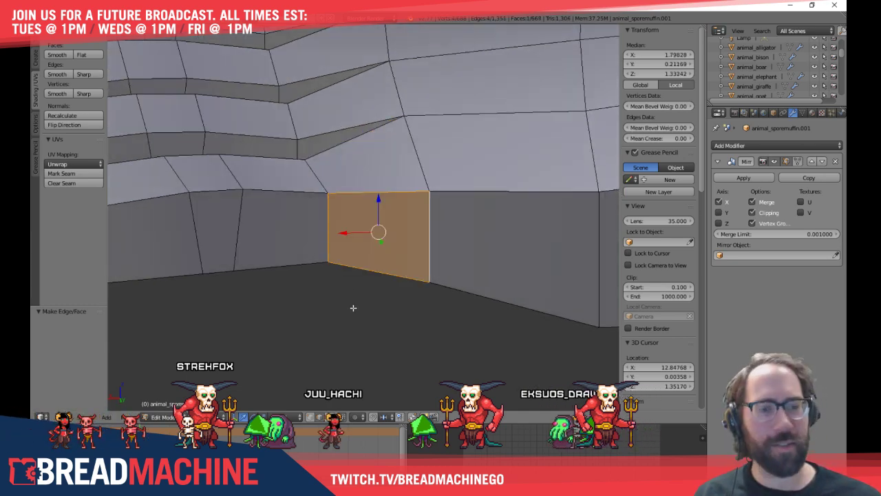
pyautogui.moveTo(353, 306); pyautogui.dragTo(411, 204, button='middle')
pyautogui.rightClick(304, 247)
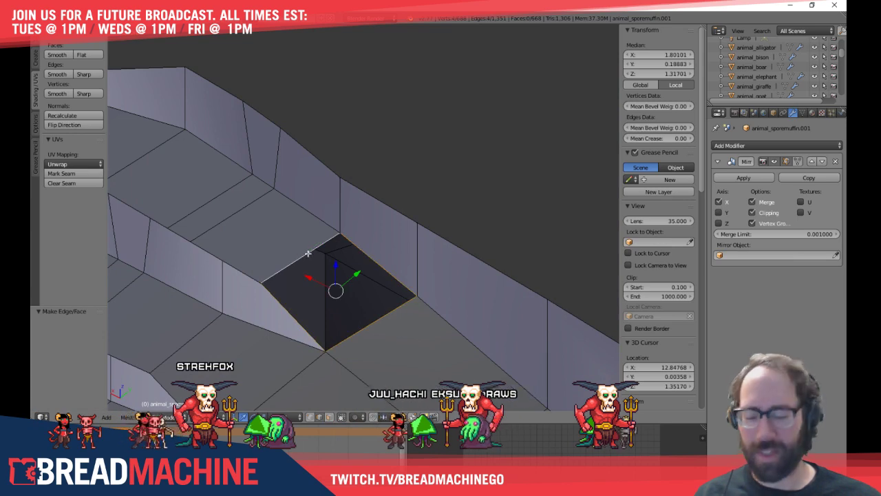
pyautogui.press('f')
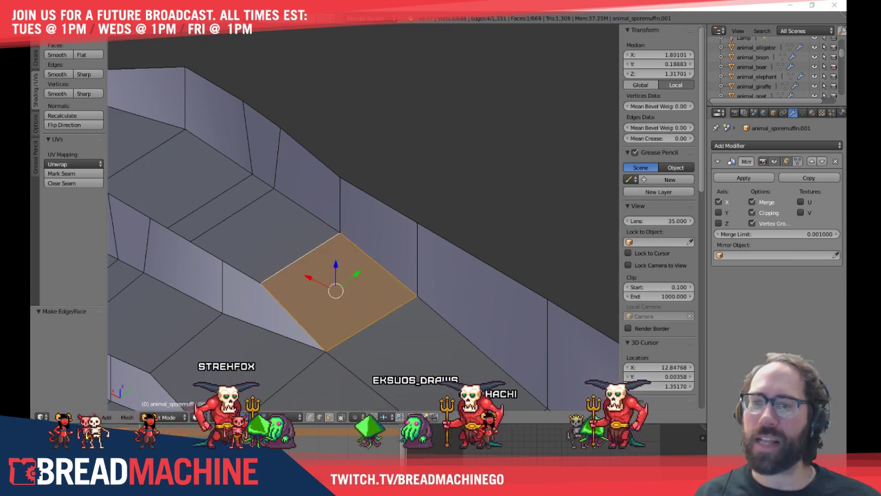
pyautogui.click(362, 155)
pyautogui.press('a')
# Select the whole leftover finger piece floating beside the hand and delete its faces
pyautogui.moveTo(357, 184); pyautogui.dragTo(329, 254, button='middle')
pyautogui.press('KP_3')
pyautogui.scroll(-6, 306, 260)
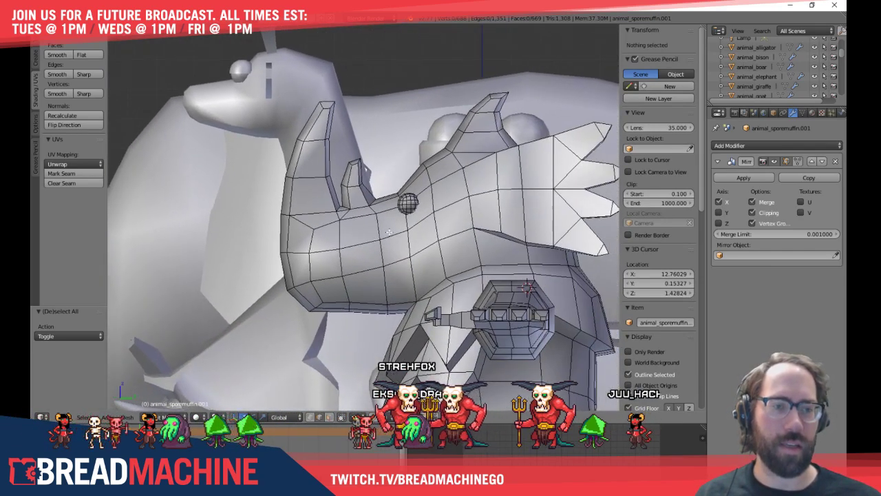
pyautogui.keyDown('shift'); pyautogui.moveTo(389, 232); pyautogui.dragTo(383, 336, button='middle'); pyautogui.keyUp('shift')
pyautogui.scroll(1, 425, 342)
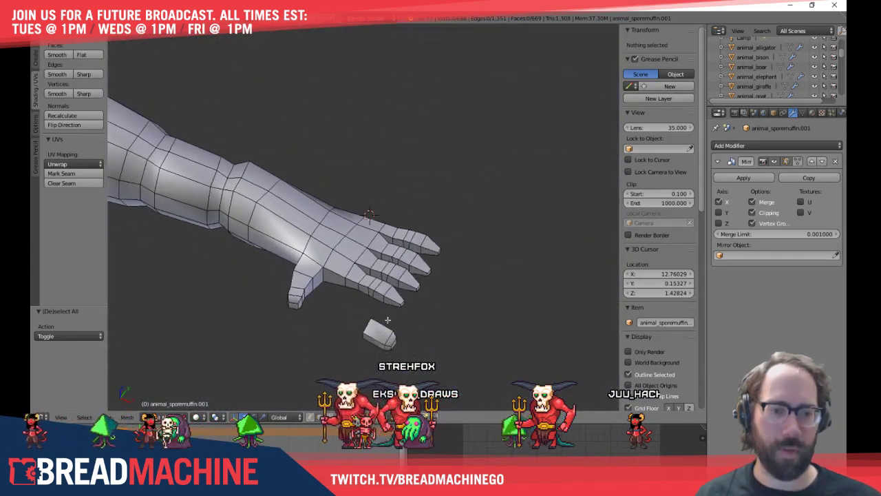
pyautogui.press('l')
pyautogui.press('x')
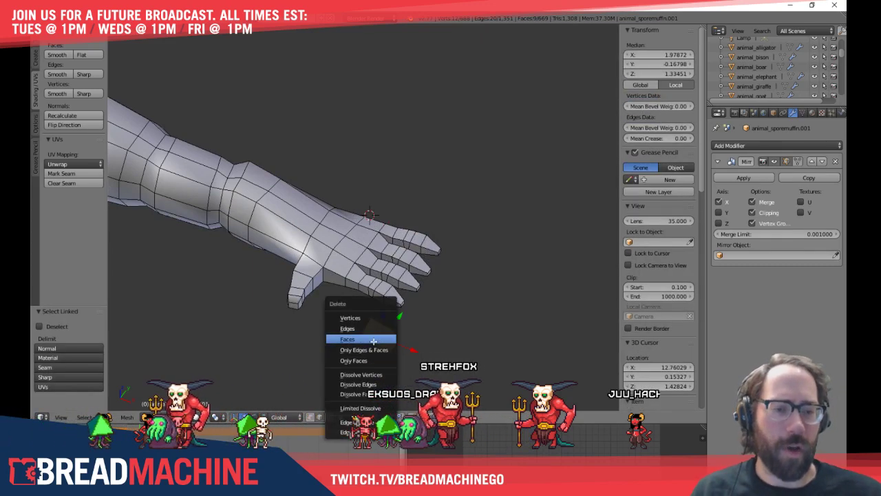
pyautogui.click(347, 339)
pyautogui.moveTo(350, 335); pyautogui.dragTo(306, 217, button='middle')
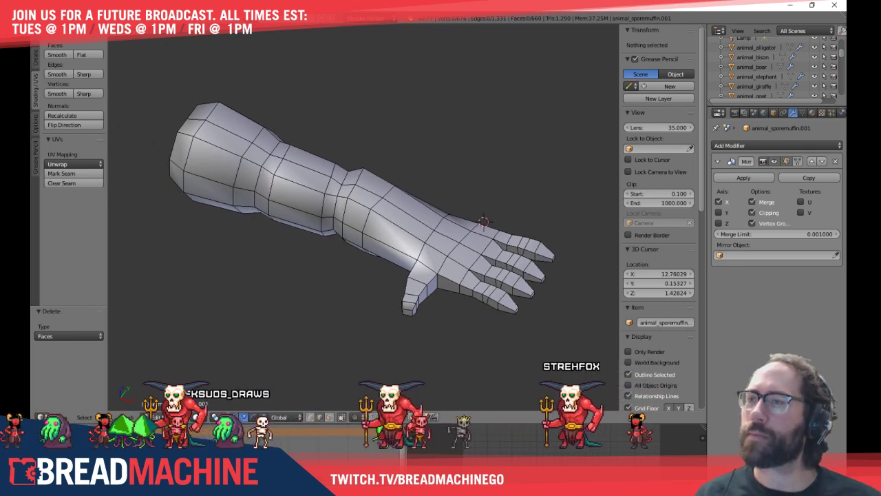
pyautogui.hotkey('alt', 'Tab')
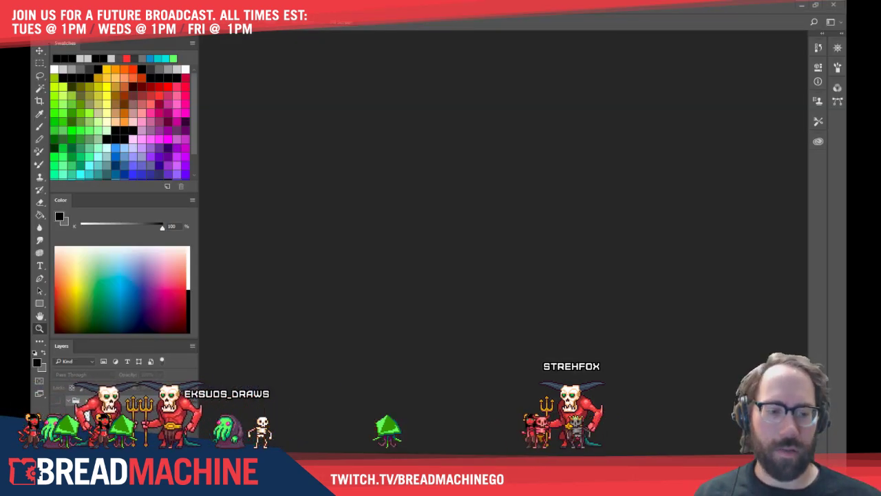
pyautogui.hotkey('alt', 'Tab')
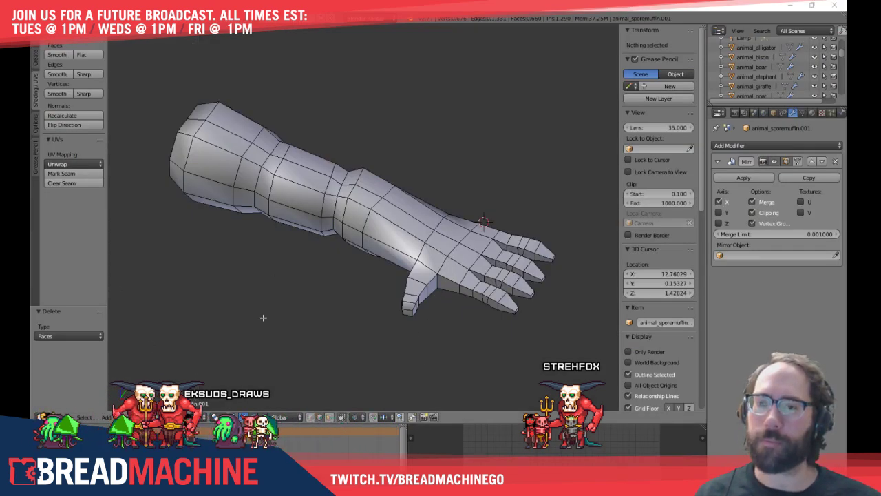
# In front wireframe view and vertex selection mode, select the whole hand from the wrist outward and scale it up by 1.162
pyautogui.press('KP_1')
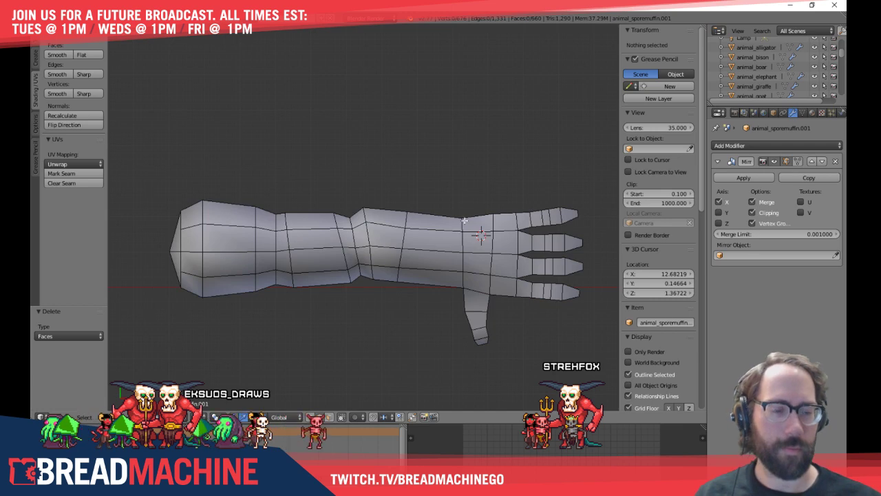
pyautogui.keyDown('shift'); pyautogui.moveTo(465, 220); pyautogui.dragTo(352, 204, button='middle'); pyautogui.keyUp('shift')
pyautogui.press('z')
pyautogui.hotkey('ctrl', 'Tab')
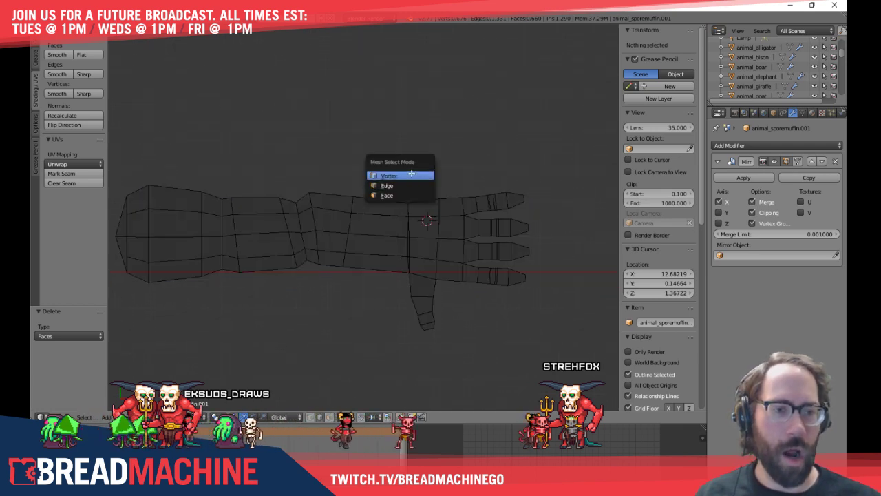
pyautogui.click(411, 175)
pyautogui.moveTo(390, 180); pyautogui.dragTo(623, 368)
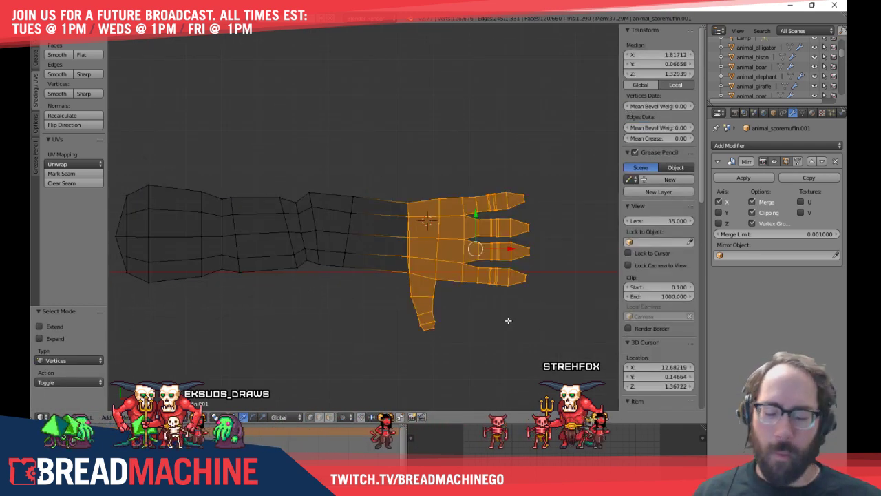
pyautogui.keyDown('shift'); pyautogui.moveTo(505, 318); pyautogui.dragTo(434, 323, button='middle'); pyautogui.keyUp('shift')
pyautogui.press('s')
pyautogui.click(486, 309)
# Move the enlarged hand slightly away from the forearm and clear the selection
pyautogui.press('g')
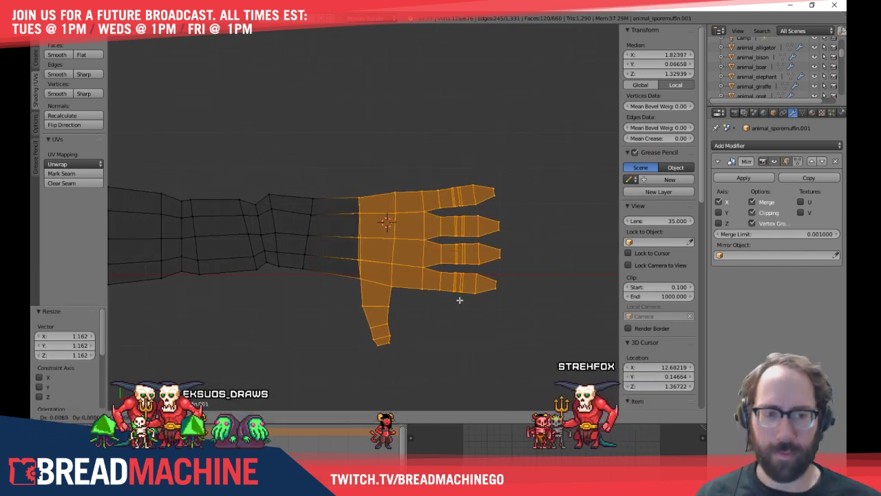
pyautogui.click(469, 299)
pyautogui.press('a')
pyautogui.keyDown('shift'); pyautogui.moveTo(353, 315); pyautogui.dragTo(419, 321, button='middle'); pyautogui.keyUp('shift')
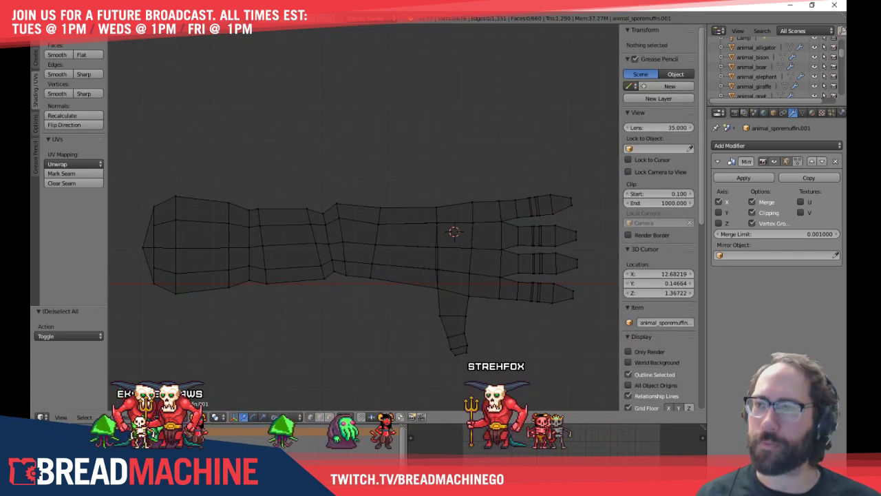
pyautogui.hotkey('alt', 'Tab')
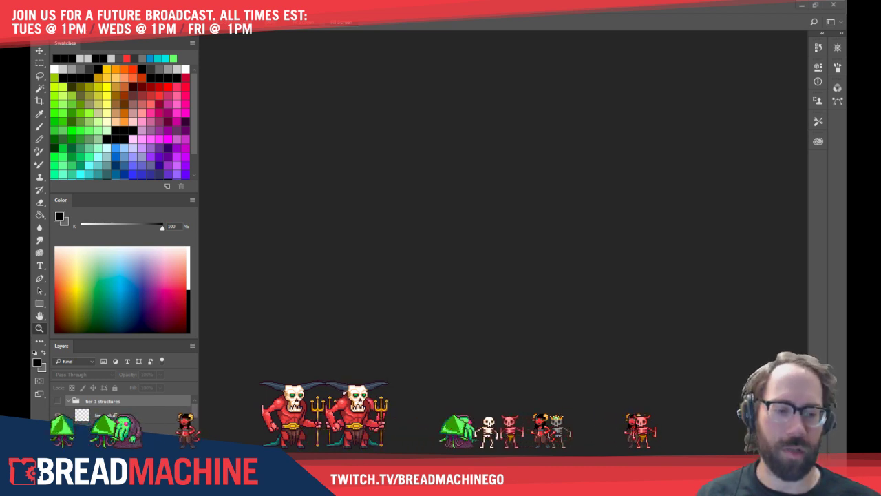
pyautogui.hotkey('alt', 'Tab')
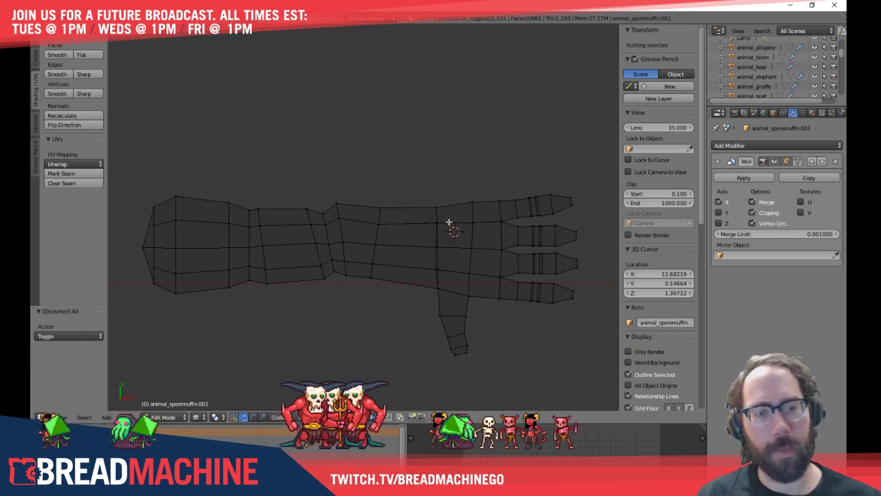
# Try to hide an edge loop around the forearm between the hand and the cuff, and reveal the hidden geometry again
pyautogui.moveTo(448, 223); pyautogui.dragTo(325, 239, button='middle')
pyautogui.press('z')
pyautogui.moveTo(400, 264)
pyautogui.mouseDown(button='middle')
pyautogui.moveTo(362, 324)
pyautogui.moveTo(335, 236)
pyautogui.moveTo(364, 245)
pyautogui.moveTo(362, 277)
pyautogui.mouseUp(button='middle')
pyautogui.scroll(4, 362, 272)
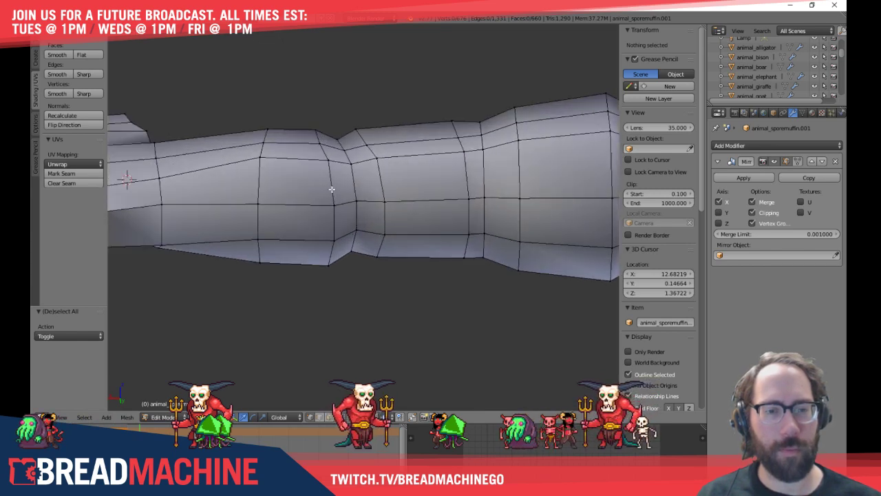
pyautogui.moveTo(332, 189); pyautogui.dragTo(345, 194, button='middle')
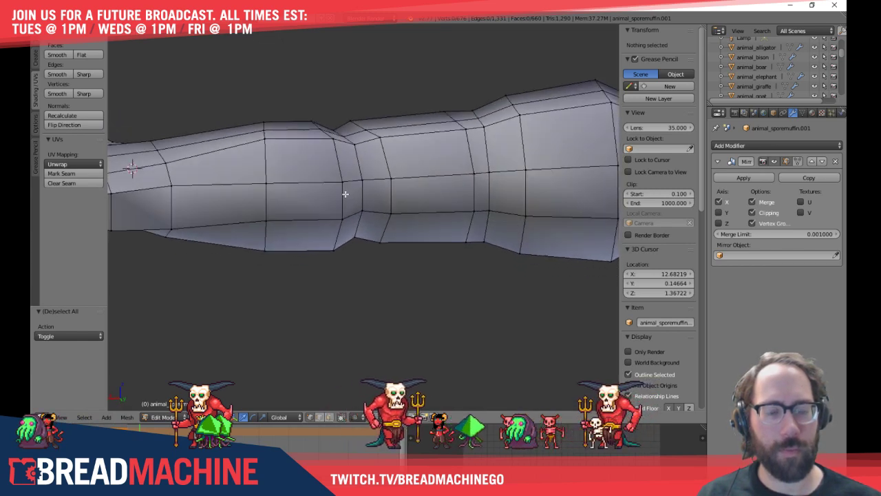
pyautogui.rightClick(334, 142)
pyautogui.press('KP_3')
pyautogui.moveTo(348, 184)
pyautogui.keyDown('shift'); pyautogui.mouseDown(button='middle')
pyautogui.moveTo(267, 196)
pyautogui.moveTo(376, 228)
pyautogui.moveTo(339, 218)
pyautogui.moveTo(165, 252)
pyautogui.moveTo(297, 242)
pyautogui.mouseUp(button='middle'); pyautogui.keyUp('shift')
pyautogui.press('z')
pyautogui.press('z')
pyautogui.scroll(-1, 259, 239)
pyautogui.keyDown('alt'); pyautogui.rightClick(252, 237); pyautogui.keyUp('alt')
pyautogui.press('h')
pyautogui.hotkey('alt', 'h')
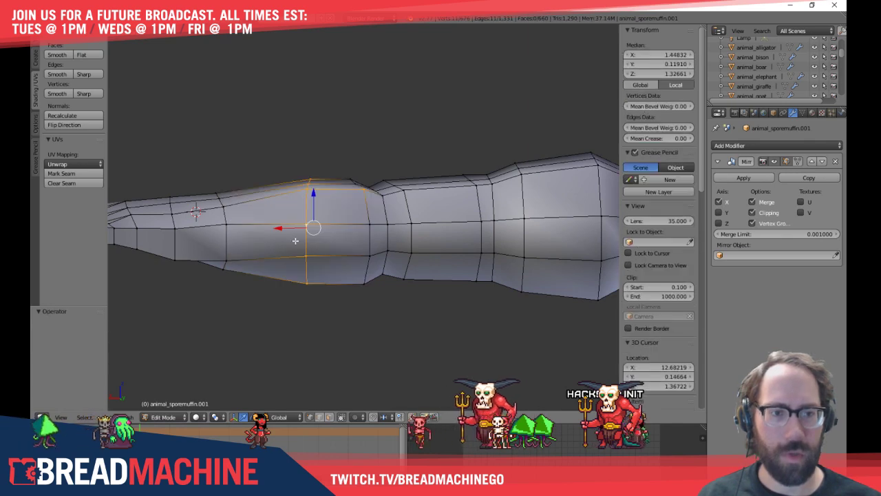
# In wireframe, hide the edge loop around the forearm in front of the cuff and the entire hand beyond it
pyautogui.press('z')
pyautogui.press('a')
pyautogui.keyDown('alt'); pyautogui.rightClick(318, 251); pyautogui.keyUp('alt')
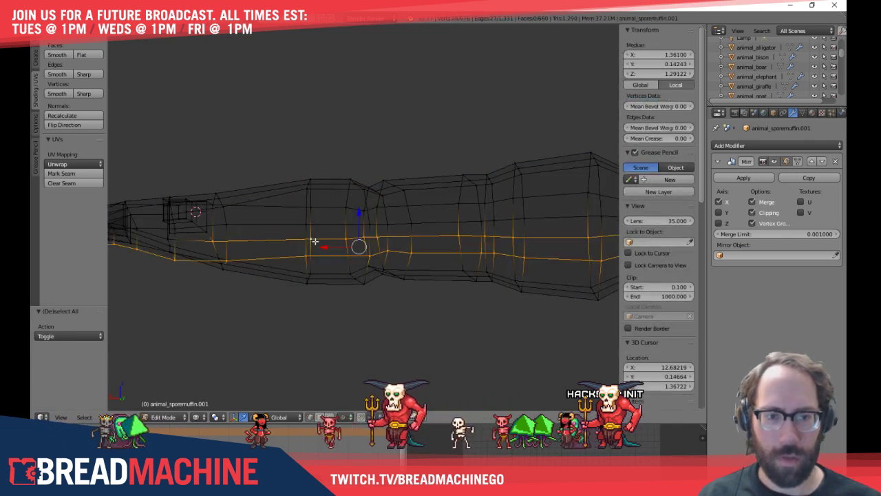
pyautogui.keyDown('alt'); pyautogui.rightClick(310, 230); pyautogui.keyUp('alt')
pyautogui.press('a')
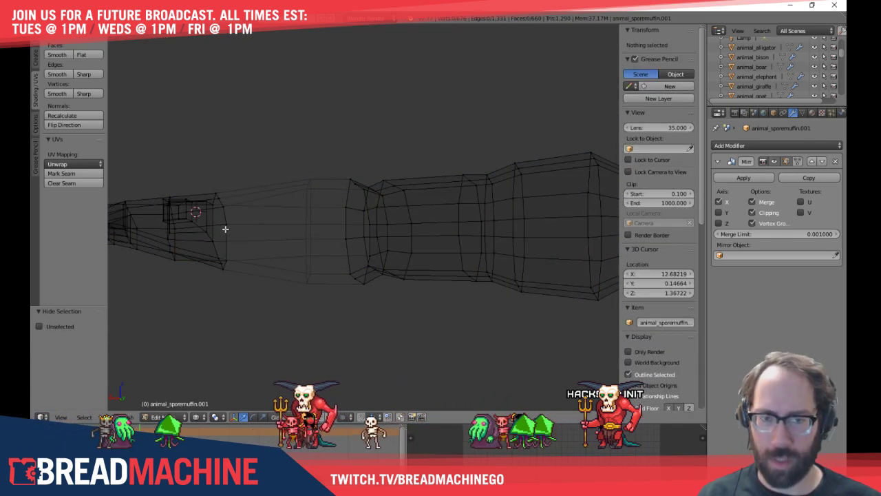
pyautogui.press('l')
pyautogui.press('h')
pyautogui.press('z')
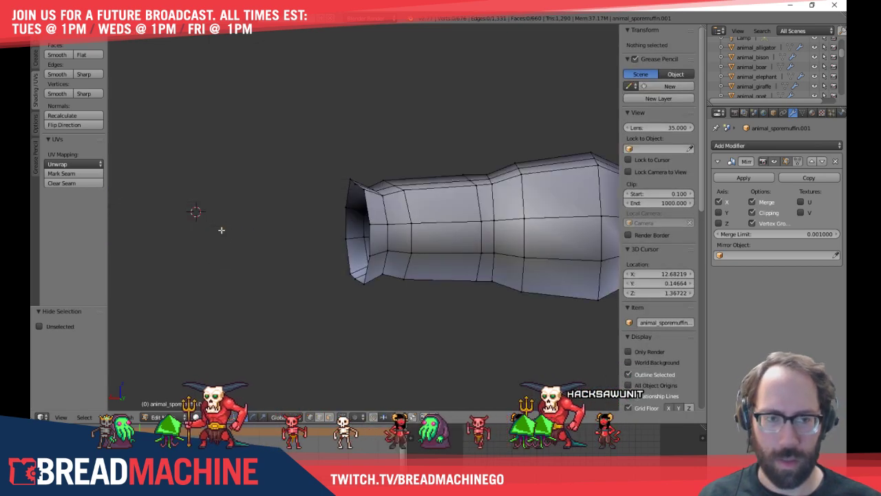
# In the right side view, extrude a zigzag of three pointed spike outlines from the upper vertex of the forearm's open rim, down its rear side
pyautogui.moveTo(305, 229)
pyautogui.mouseDown(button='middle')
pyautogui.moveTo(356, 221)
pyautogui.moveTo(365, 198)
pyautogui.mouseUp(button='middle')
pyautogui.rightClick(365, 195)
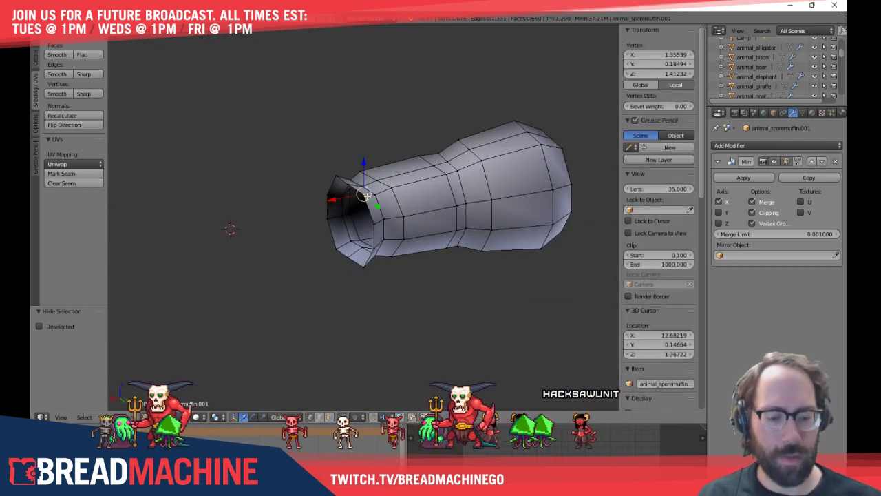
pyautogui.press('KP_1')
pyautogui.press('KP_3')
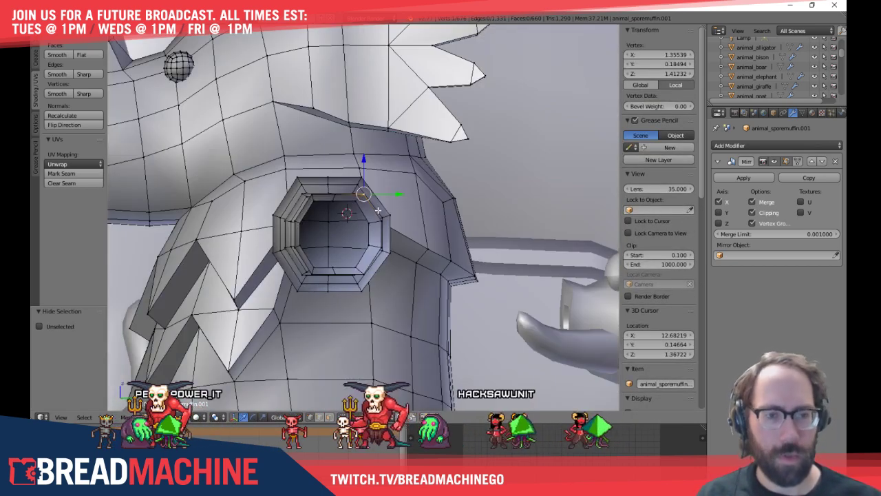
pyautogui.keyDown('shift'); pyautogui.moveTo(378, 210); pyautogui.dragTo(370, 250, button='middle'); pyautogui.keyUp('shift')
pyautogui.scroll(3, 301, 161)
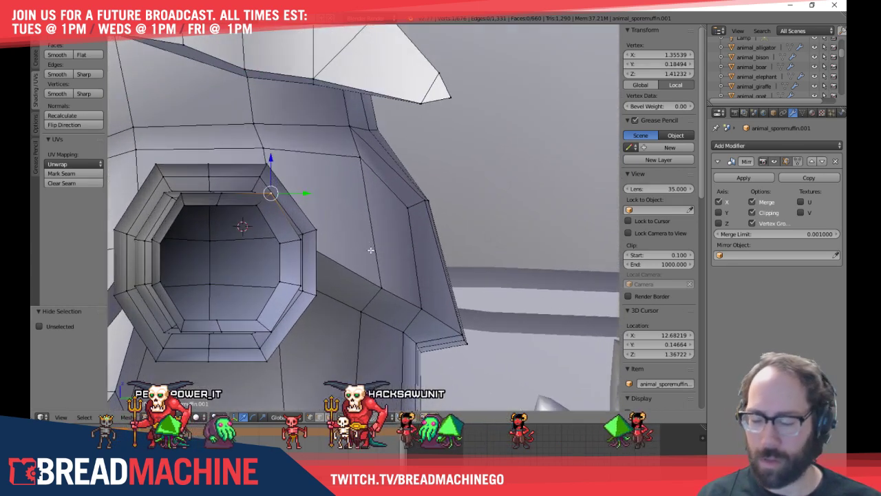
pyautogui.click(431, 208)
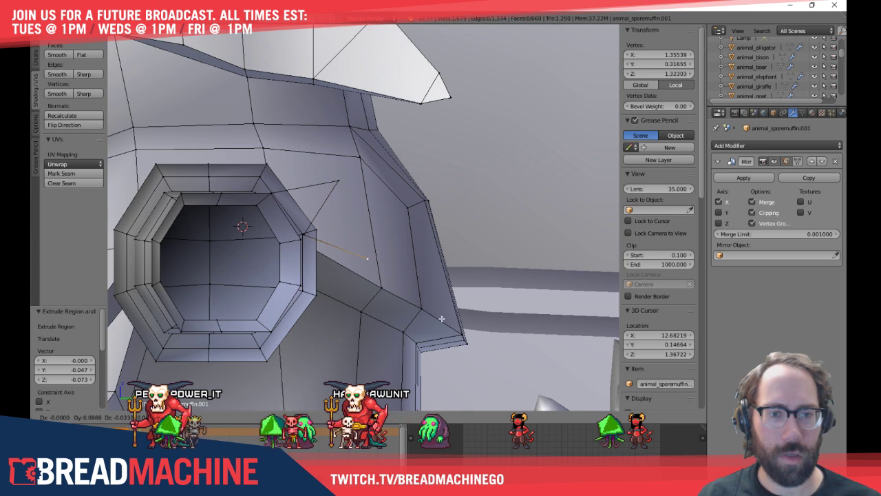
pyautogui.keyDown('shift'); pyautogui.moveTo(367, 346); pyautogui.dragTo(391, 278, button='middle'); pyautogui.keyUp('shift')
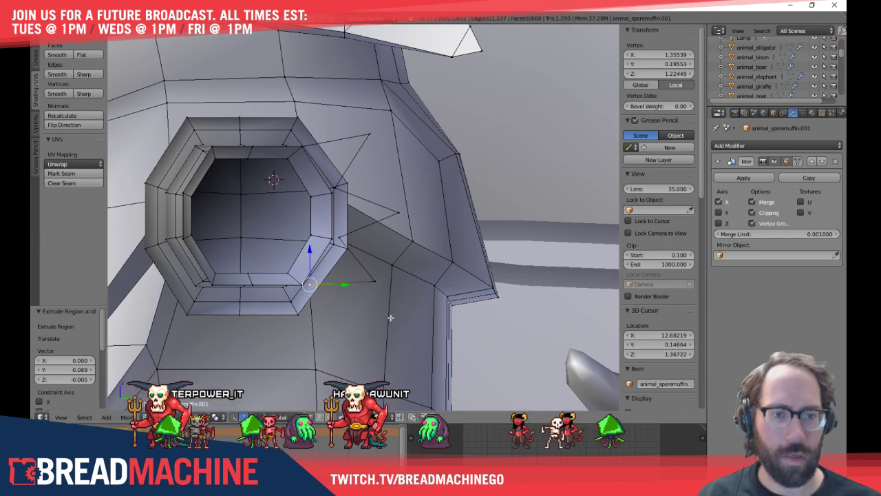
pyautogui.press('z')
pyautogui.press('z')
pyautogui.press('a')
# Merge each inner corner and the end of the zigzag onto the neighbouring rim vertex with At Last, leaving nothing selected
pyautogui.moveTo(434, 180)
pyautogui.mouseDown(button='middle')
pyautogui.moveTo(144, 250)
pyautogui.moveTo(275, 211)
pyautogui.moveTo(288, 193)
pyautogui.moveTo(282, 218)
pyautogui.moveTo(258, 191)
pyautogui.moveTo(230, 191)
pyautogui.moveTo(297, 209)
pyautogui.moveTo(317, 244)
pyautogui.moveTo(311, 234)
pyautogui.moveTo(328, 237)
pyautogui.mouseUp(button='middle')
pyautogui.rightClick(293, 209)
pyautogui.keyDown('shift'); pyautogui.rightClick(300, 214); pyautogui.keyUp('shift')
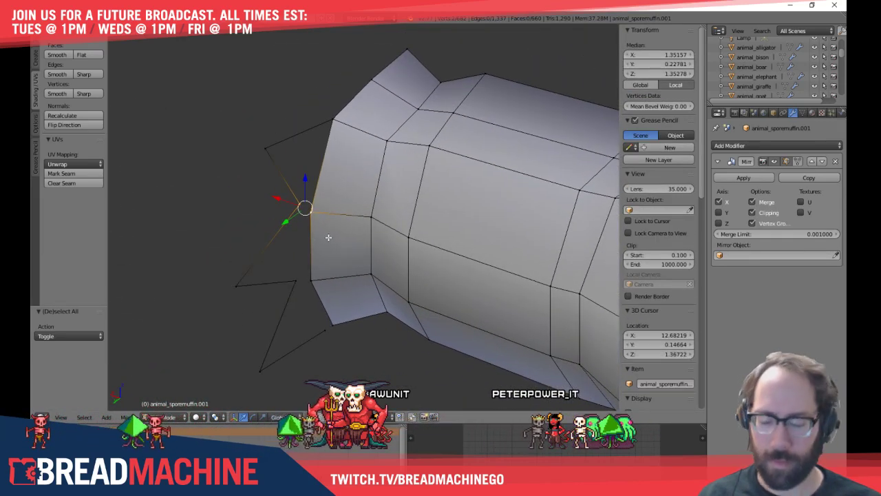
pyautogui.hotkey('alt', 'm')
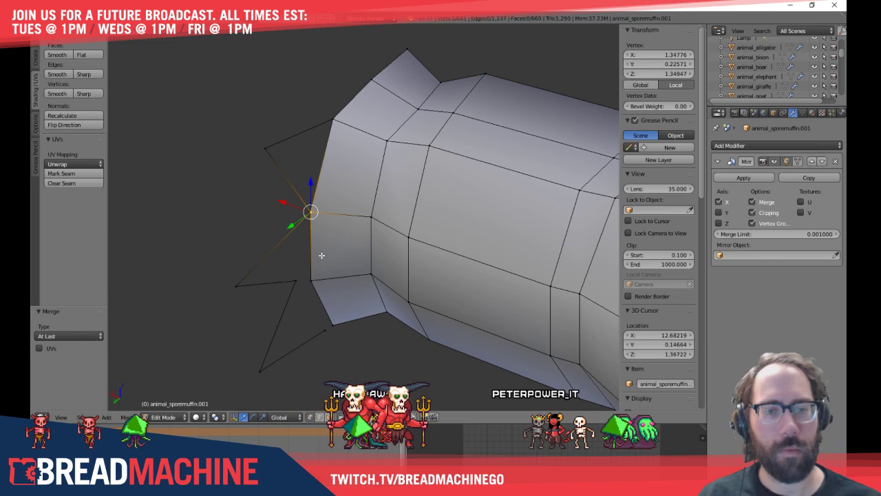
pyautogui.rightClick(297, 280)
pyautogui.keyDown('shift'); pyautogui.rightClick(310, 277); pyautogui.keyUp('shift')
pyautogui.hotkey('alt', 'm')
pyautogui.click(311, 277)
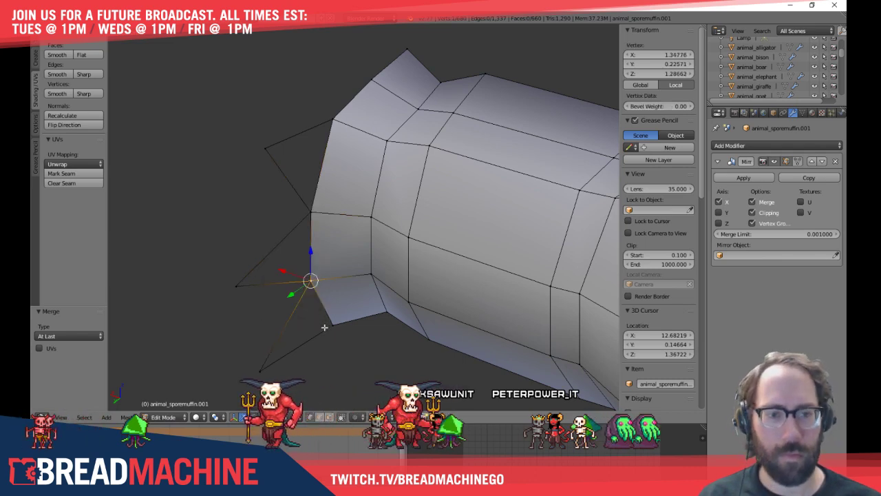
pyautogui.keyDown('shift'); pyautogui.rightClick(330, 322); pyautogui.keyUp('shift')
pyautogui.hotkey('alt', 'm')
pyautogui.click(343, 313)
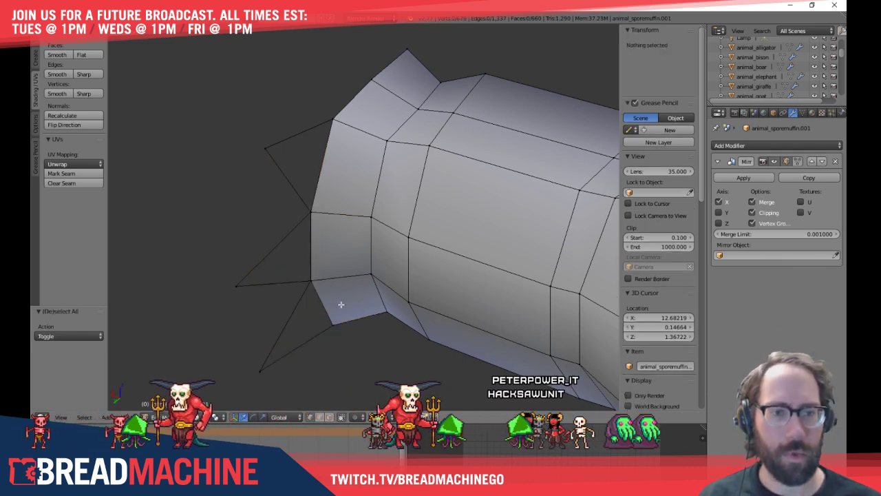
pyautogui.press('a')
# Reveal the hidden hand geometry and, in top view, move the three spike tips about 0.05 along X toward the elbow
pyautogui.moveTo(338, 305); pyautogui.dragTo(351, 211, button='middle')
pyautogui.hotkey('alt', 'h')
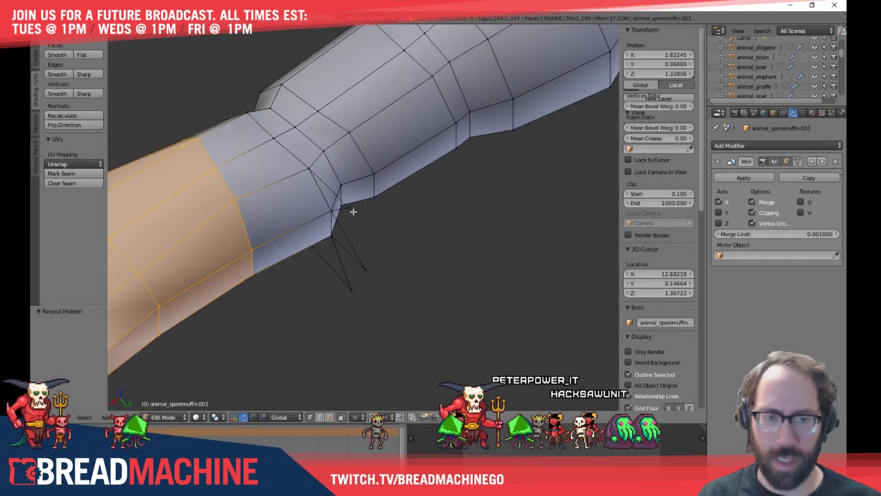
pyautogui.press('a')
pyautogui.moveTo(353, 210); pyautogui.dragTo(315, 198, button='middle')
pyautogui.rightClick(313, 204)
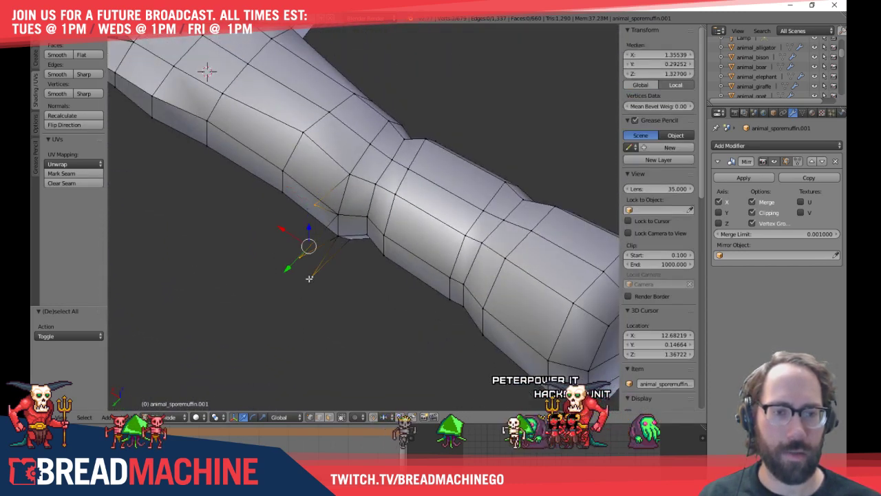
pyautogui.press('KP_7')
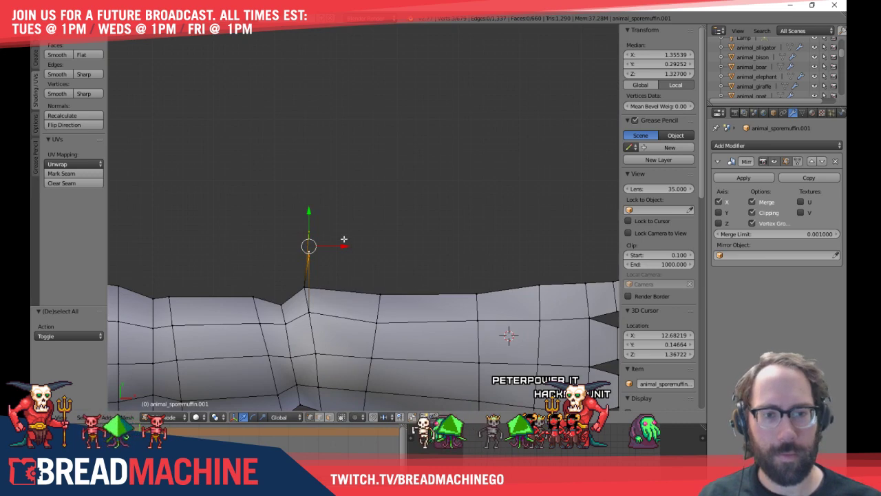
pyautogui.press('g')
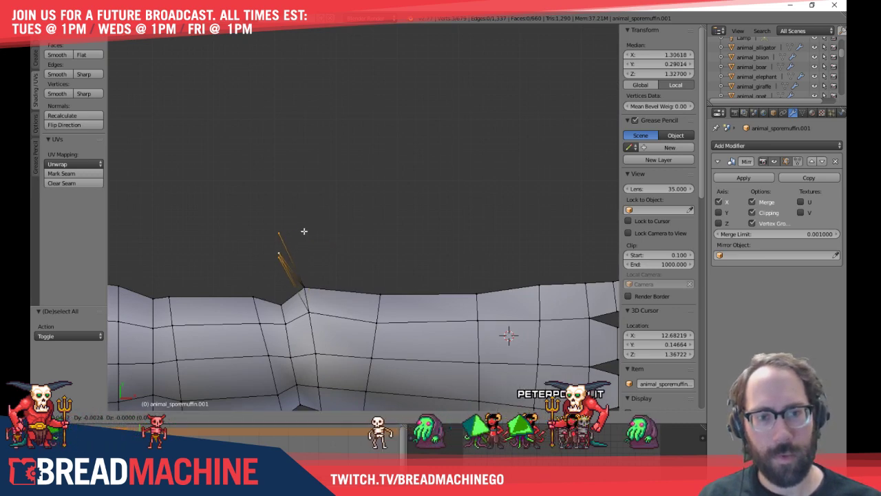
pyautogui.click(303, 231)
pyautogui.press('a')
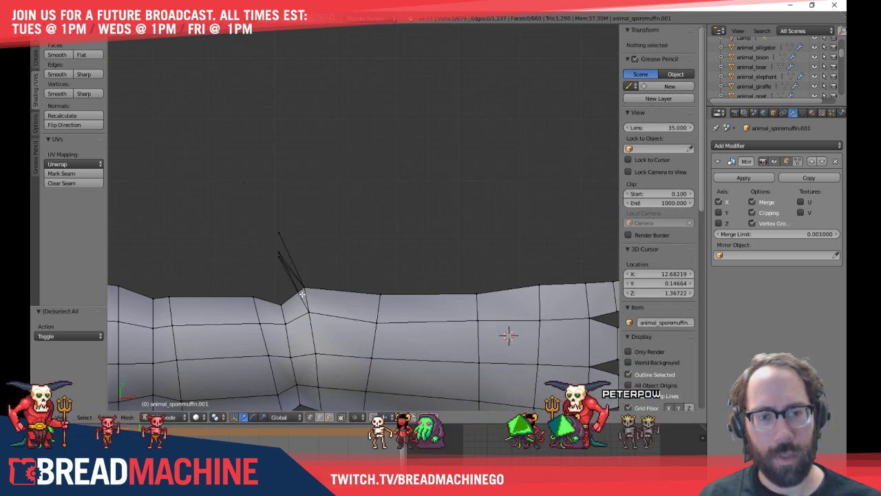
# In edge selection mode, fill the first two triangular faces of the uppermost spike
pyautogui.moveTo(306, 237); pyautogui.dragTo(366, 242, button='middle')
pyautogui.scroll(4, 325, 199)
pyautogui.click(323, 245)
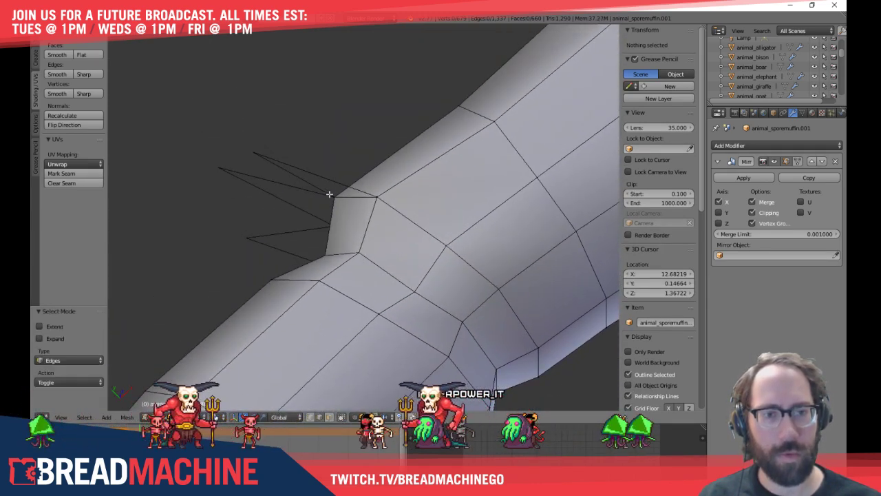
pyautogui.rightClick(330, 194)
pyautogui.press('f')
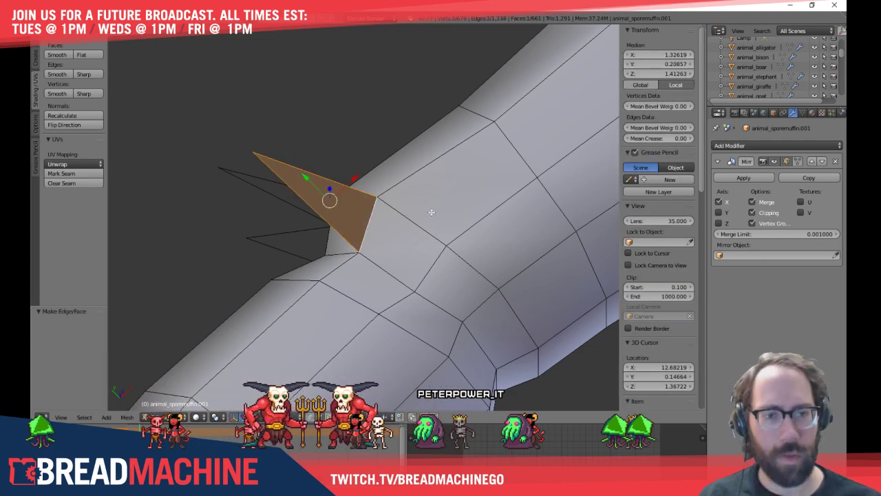
pyautogui.moveTo(428, 204); pyautogui.dragTo(309, 233, button='middle')
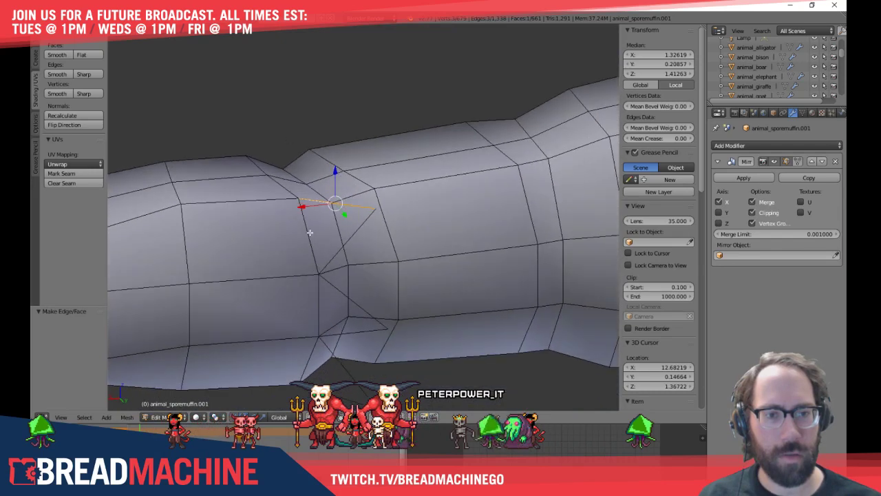
pyautogui.moveTo(347, 203); pyautogui.dragTo(342, 165, button='middle')
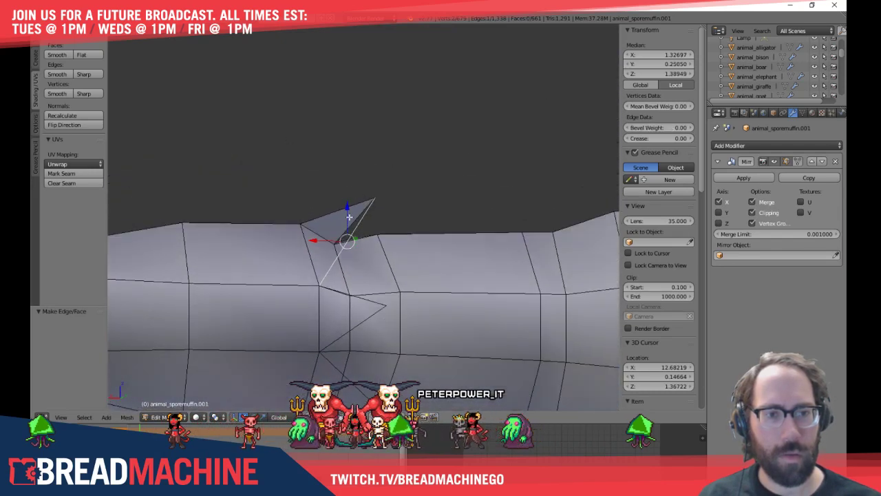
pyautogui.keyDown('shift'); pyautogui.rightClick(342, 212); pyautogui.keyUp('shift')
pyautogui.press('f')
# Fill the remaining open side of the uppermost spike with a triangular face
pyautogui.press('a')
pyautogui.moveTo(407, 283); pyautogui.dragTo(335, 274, button='middle')
pyautogui.rightClick(371, 286)
pyautogui.press('g')
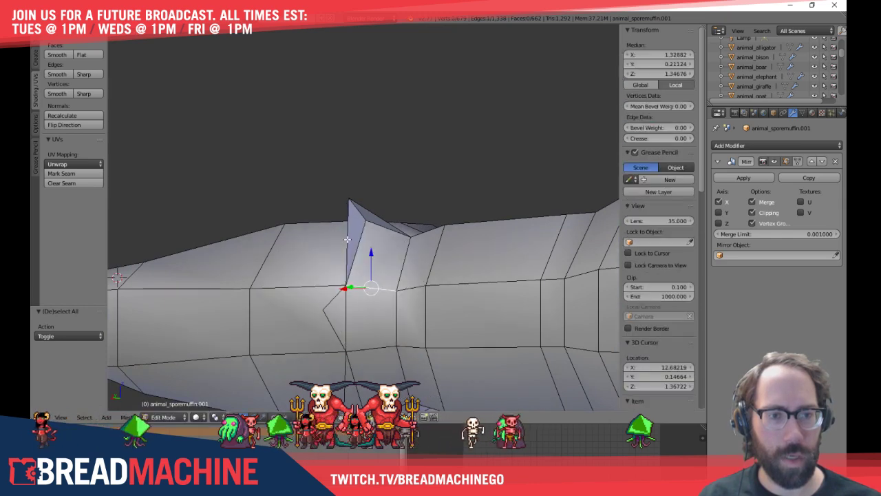
pyautogui.press('a')
pyautogui.moveTo(427, 251); pyautogui.dragTo(391, 198, button='middle')
pyautogui.rightClick(347, 219)
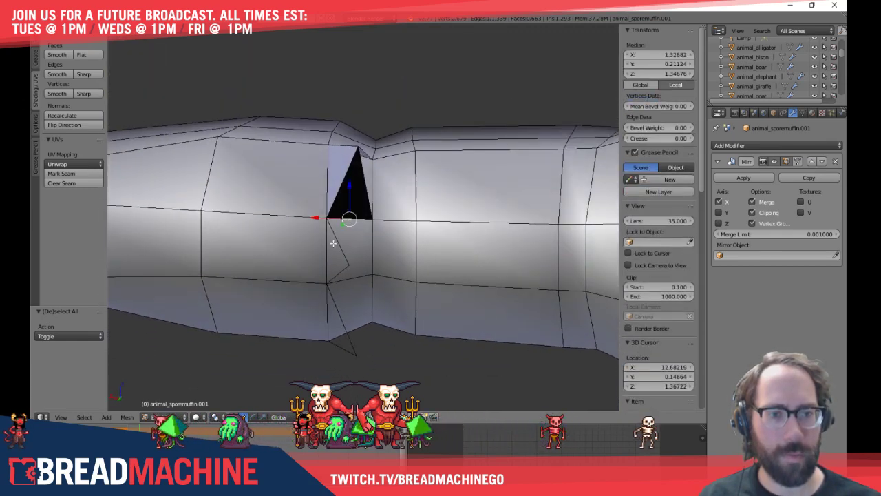
# Fill the three triangular sides of the middle spike to close it
pyautogui.moveTo(369, 280); pyautogui.dragTo(391, 232, button='middle')
pyautogui.rightClick(365, 223)
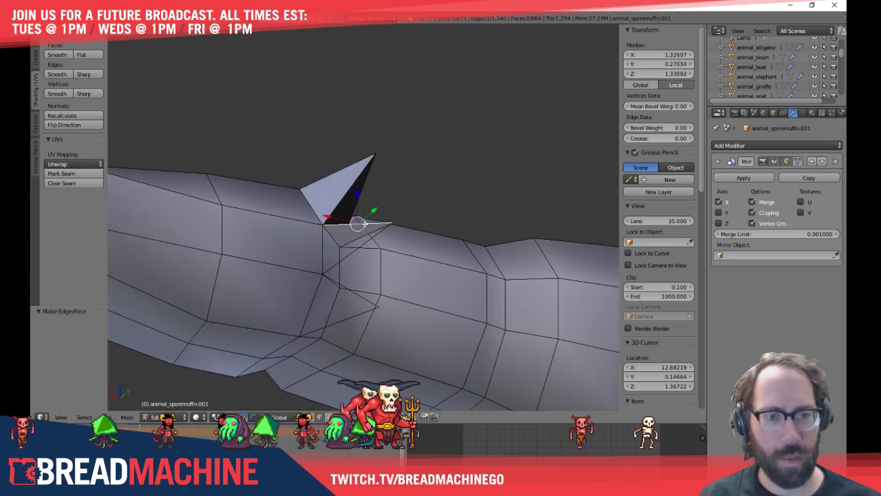
pyautogui.keyDown('shift'); pyautogui.rightClick(341, 259); pyautogui.keyUp('shift')
pyautogui.press('f')
pyautogui.moveTo(364, 270); pyautogui.dragTo(290, 280, button='middle')
pyautogui.rightClick(366, 278)
pyautogui.moveTo(368, 278); pyautogui.dragTo(356, 252, button='middle')
pyautogui.keyDown('shift'); pyautogui.rightClick(333, 256); pyautogui.keyUp('shift')
pyautogui.press('f')
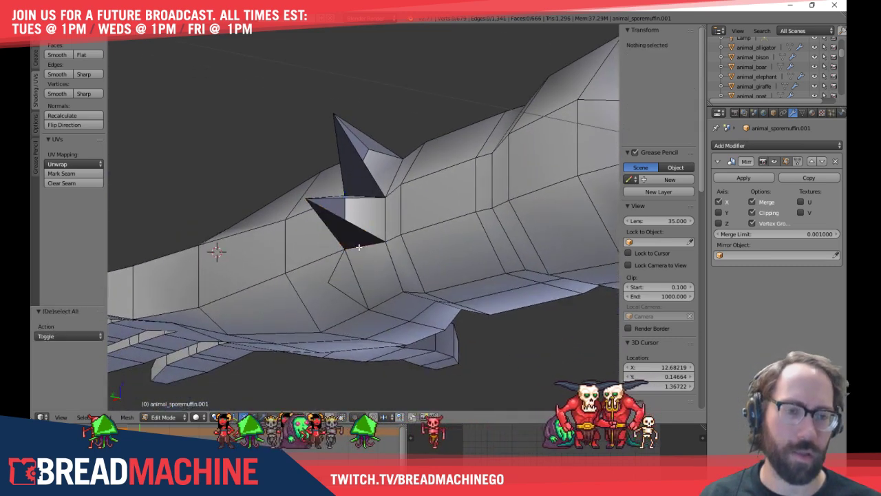
# Fill the three triangular sides of the lowest spike to close it
pyautogui.press('a')
pyautogui.rightClick(355, 252)
pyautogui.keyDown('shift'); pyautogui.rightClick(332, 267); pyautogui.keyUp('shift')
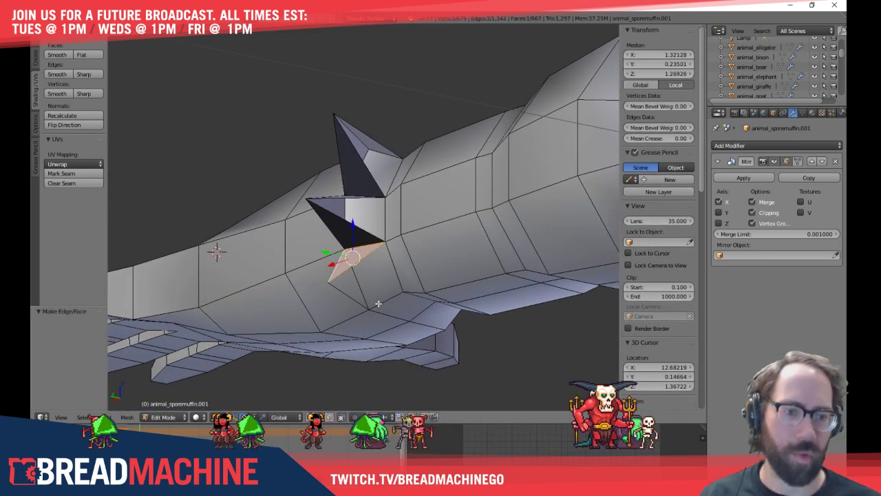
pyautogui.moveTo(357, 294); pyautogui.dragTo(410, 282, button='middle')
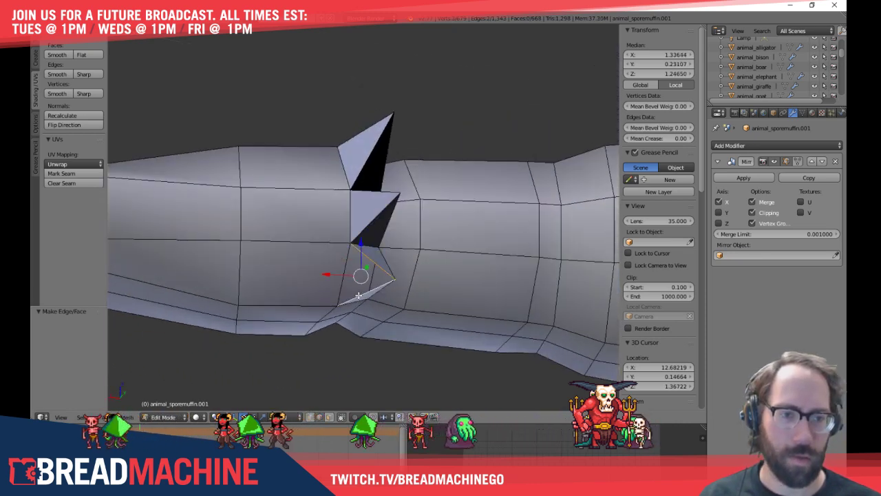
pyautogui.press('f')
pyautogui.moveTo(357, 291); pyautogui.dragTo(356, 246, button='middle')
# In vertex selection mode, move the four rim vertices at the spike bases toward the hand by about 0.027 in X and 0.006 in Y
pyautogui.hotkey('ctrl', 'Tab')
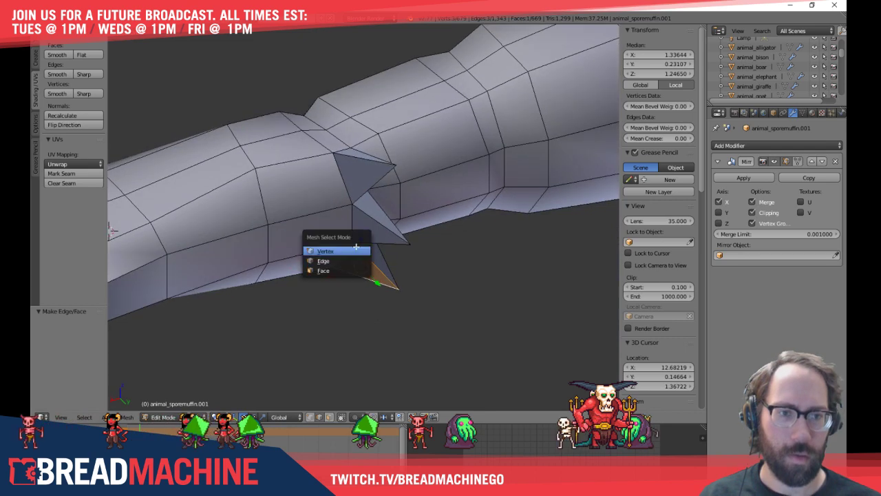
pyautogui.click(332, 251)
pyautogui.rightClick(342, 177)
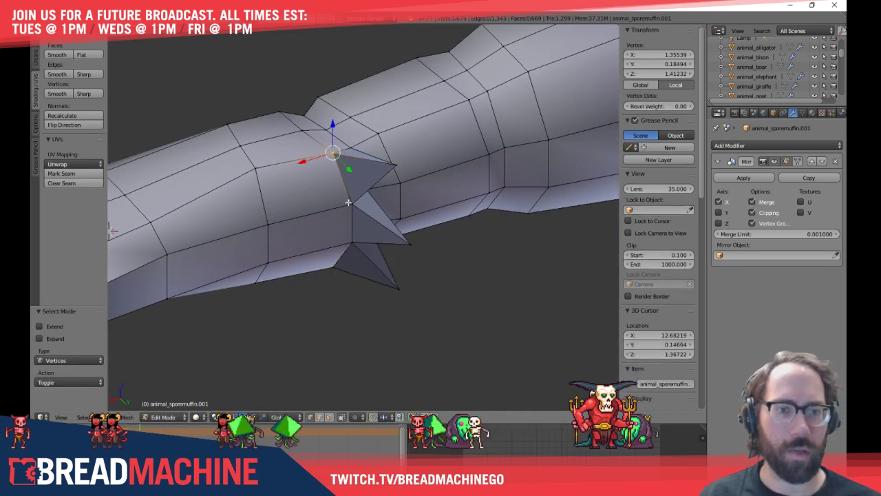
pyautogui.moveTo(346, 238); pyautogui.dragTo(338, 265, button='middle')
pyautogui.press('g')
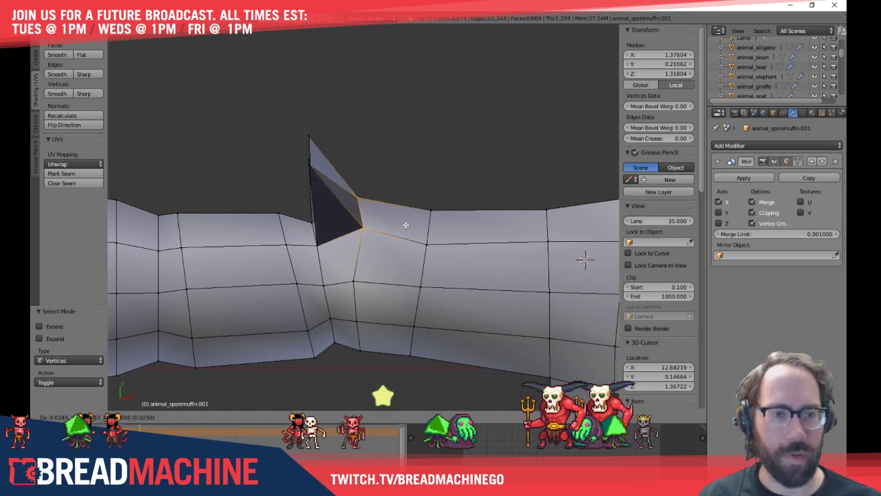
pyautogui.click(407, 224)
# In wireframe, box-select the next rim vertices beside the spikes, shift them slightly toward the hand, and clear the selection
pyautogui.rightClick(353, 280)
pyautogui.press('z')
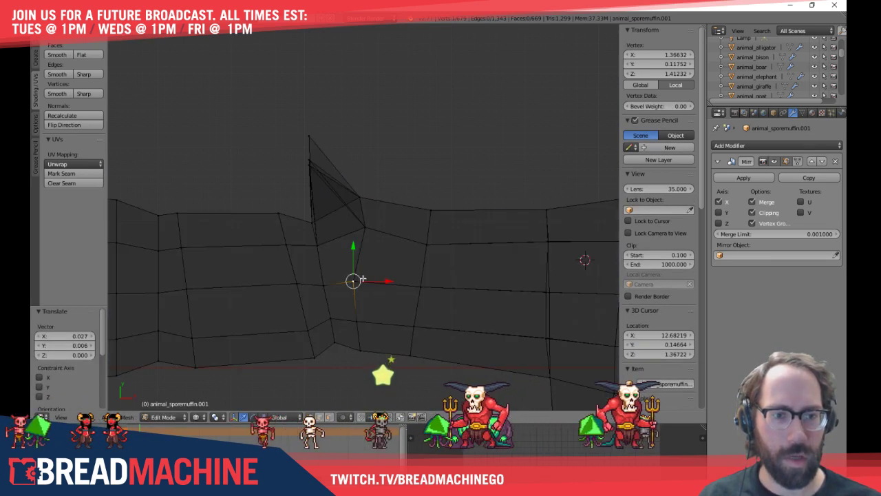
pyautogui.press('b')
pyautogui.moveTo(343, 272); pyautogui.dragTo(375, 300)
pyautogui.press('b')
pyautogui.press('a')
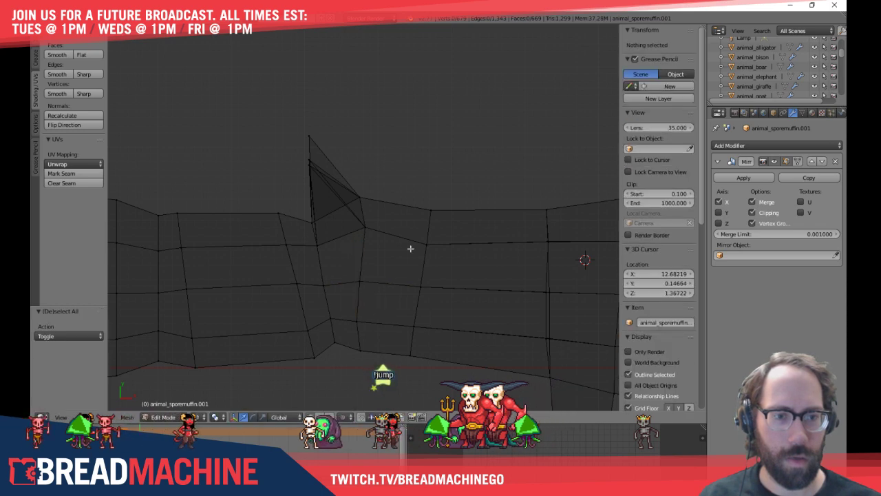
# Recalculate the normals of the whole mesh in solid shading and clear the selection
pyautogui.moveTo(409, 247)
pyautogui.mouseDown(button='middle')
pyautogui.moveTo(293, 179)
pyautogui.moveTo(408, 244)
pyautogui.moveTo(332, 214)
pyautogui.moveTo(370, 222)
pyautogui.mouseUp(button='middle')
pyautogui.press('z')
pyautogui.press('a')
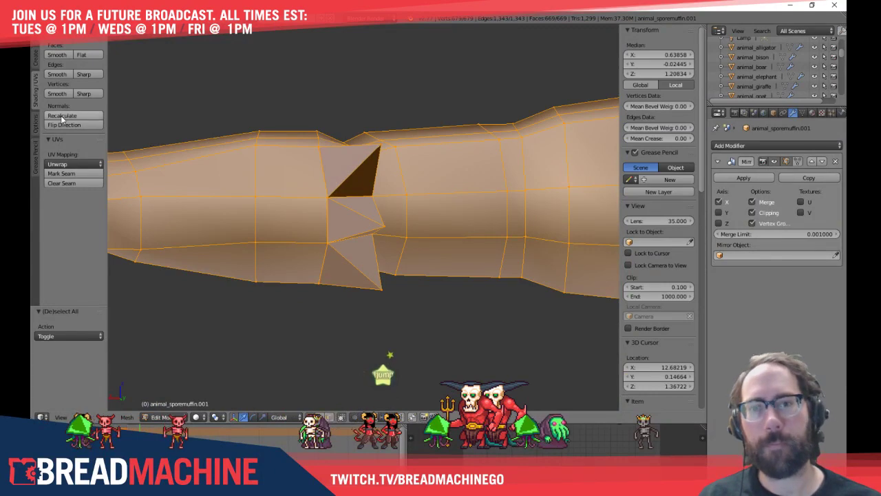
pyautogui.click(62, 115)
pyautogui.press('a')
# Select the upper and lower spike tips and move them in top view by about 0.009 in X and -0.021 in Y
pyautogui.moveTo(241, 165); pyautogui.dragTo(406, 118, button='middle')
pyautogui.rightClick(395, 136)
pyautogui.keyDown('shift'); pyautogui.rightClick(399, 283); pyautogui.keyUp('shift')
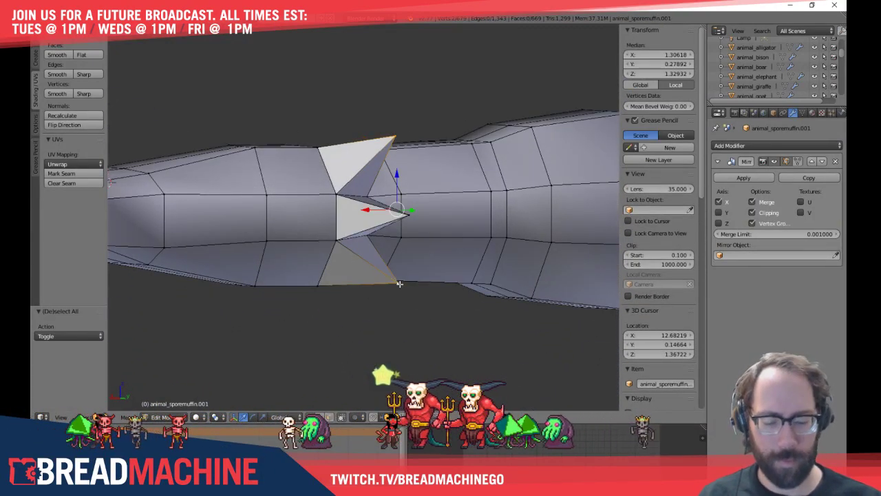
pyautogui.press('KP_7')
pyautogui.press('g')
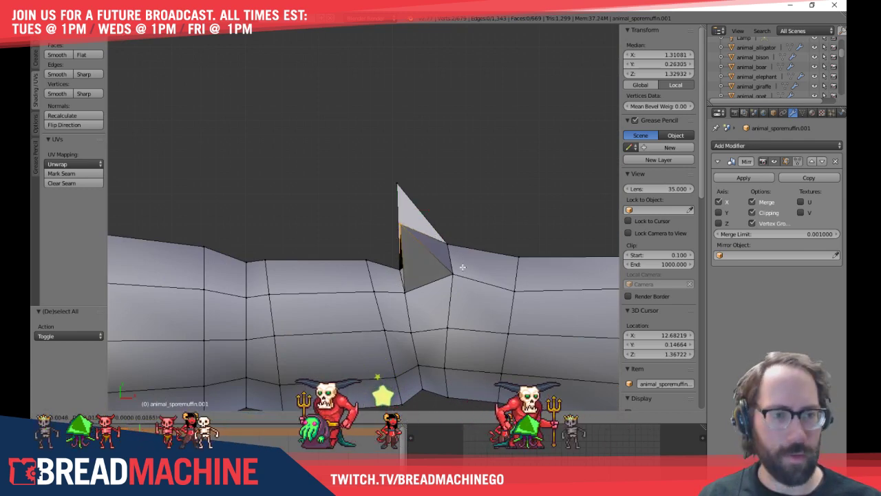
pyautogui.click(466, 269)
pyautogui.press('z')
pyautogui.moveTo(481, 256); pyautogui.dragTo(456, 228, button='middle')
pyautogui.press('z')
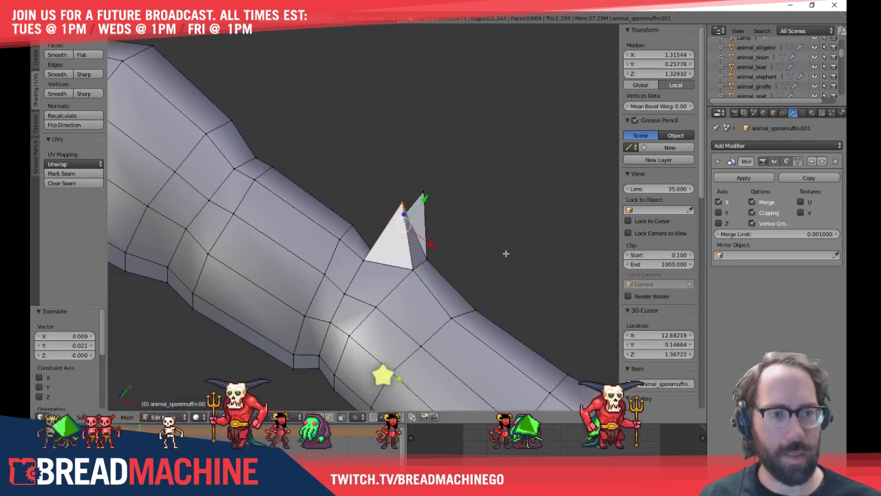
# In top wireframe view, move all three spike tips by about -0.017 in X and -0.003 in Y
pyautogui.press('z')
pyautogui.press('KP_7')
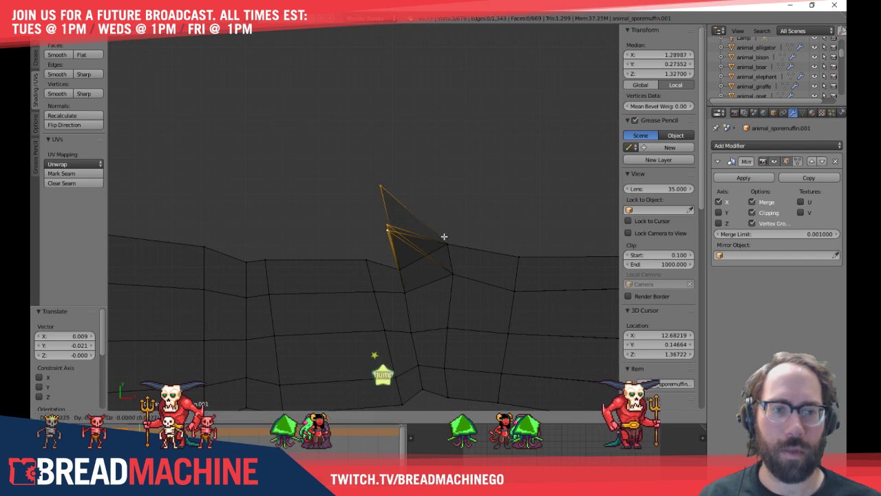
pyautogui.press('g')
pyautogui.click(448, 236)
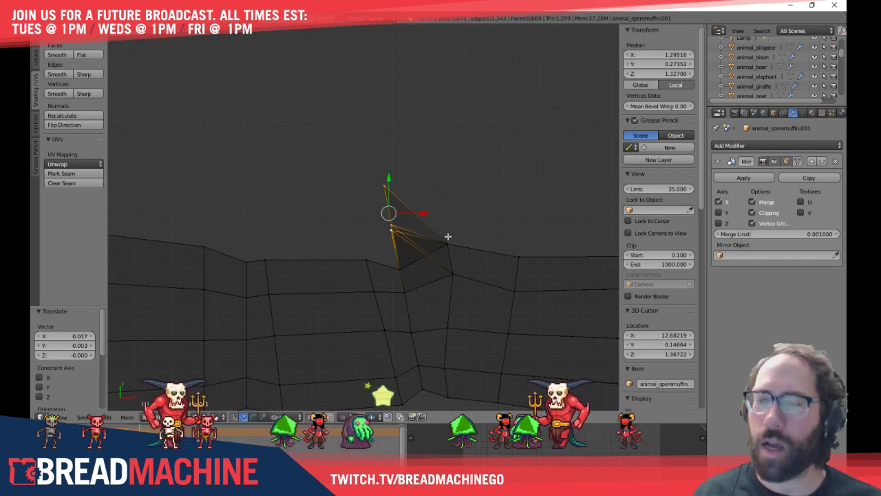
# In solid shading and face selection mode, select the three faces on the forearm side behind the wrist spikes and delete them
pyautogui.press('a')
pyautogui.moveTo(448, 236)
pyautogui.mouseDown(button='middle')
pyautogui.moveTo(370, 227)
pyautogui.moveTo(452, 181)
pyautogui.moveTo(494, 190)
pyautogui.moveTo(506, 180)
pyautogui.moveTo(475, 195)
pyautogui.mouseUp(button='middle')
pyautogui.press('z')
pyautogui.hotkey('ctrl', 'Tab')
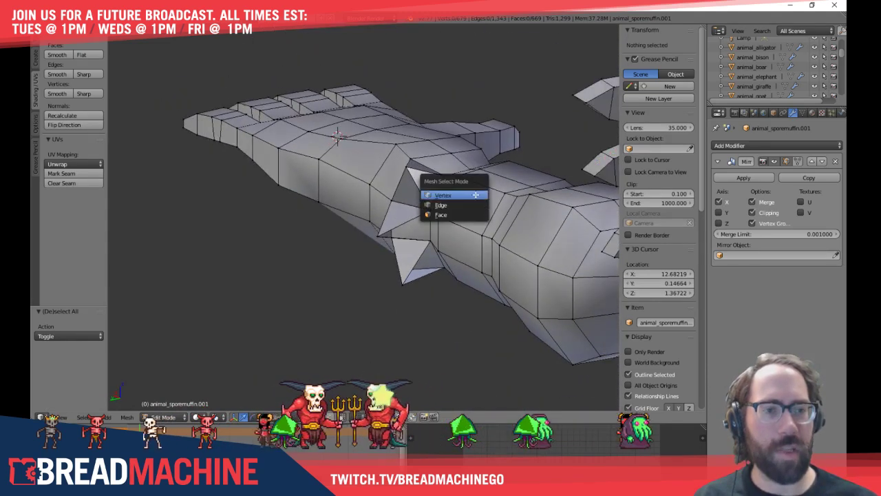
pyautogui.click(449, 214)
pyautogui.rightClick(418, 199)
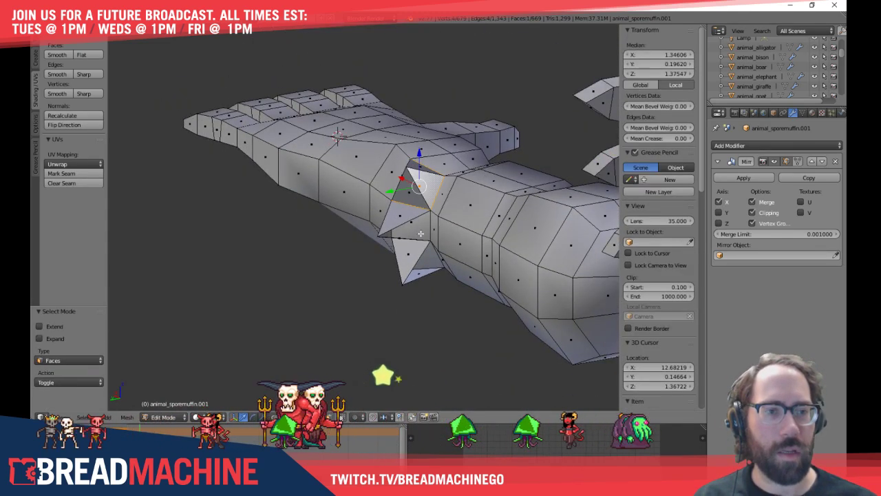
pyautogui.moveTo(429, 272); pyautogui.dragTo(419, 238, button='middle')
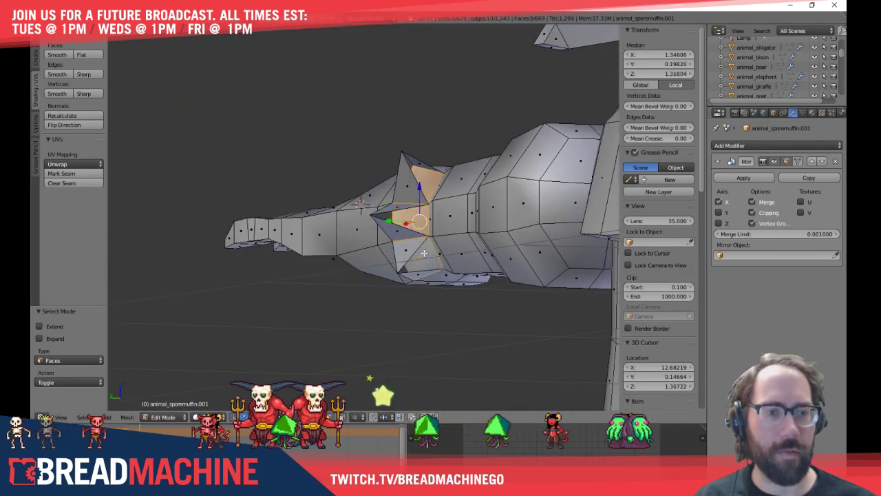
pyautogui.press('x')
pyautogui.click(420, 253)
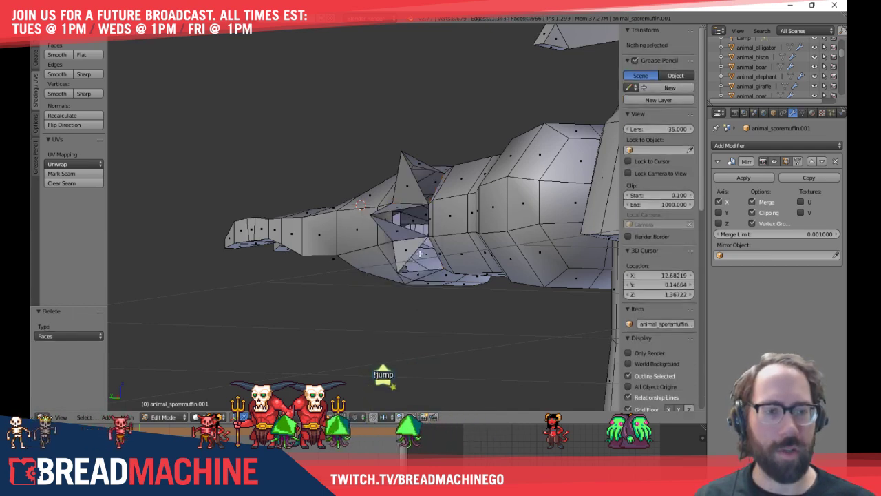
# In edge selection mode, select the two open edges of the upper spike and fill its back with a triangular face
pyautogui.moveTo(420, 254); pyautogui.dragTo(404, 272, button='middle')
pyautogui.scroll(3, 468, 199)
pyautogui.hotkey('ctrl', 'Tab')
pyautogui.click(383, 255)
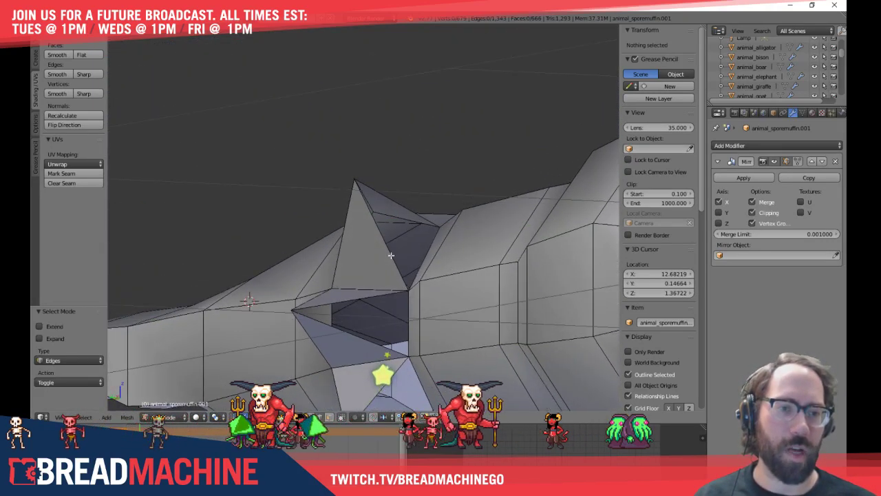
pyautogui.rightClick(390, 258)
pyautogui.press('f')
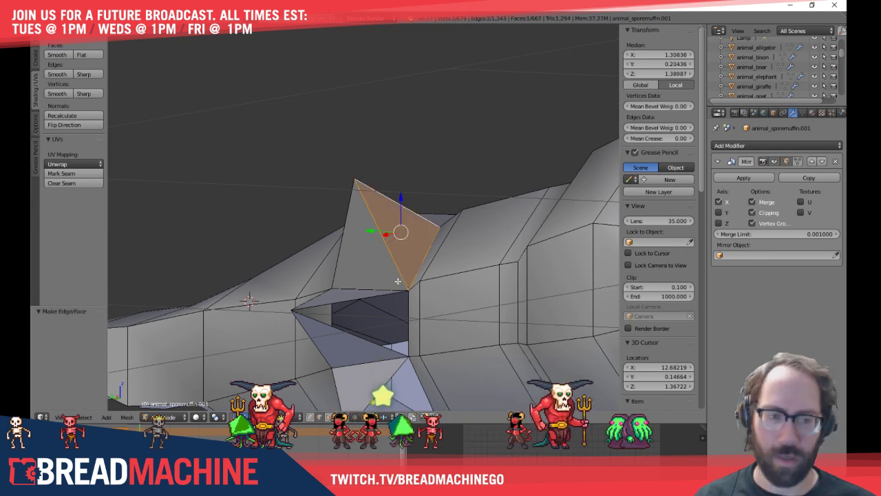
# Fill the open backs of the middle and lower spikes with triangular faces from their edge pairs, and clear the selection
pyautogui.rightClick(365, 300)
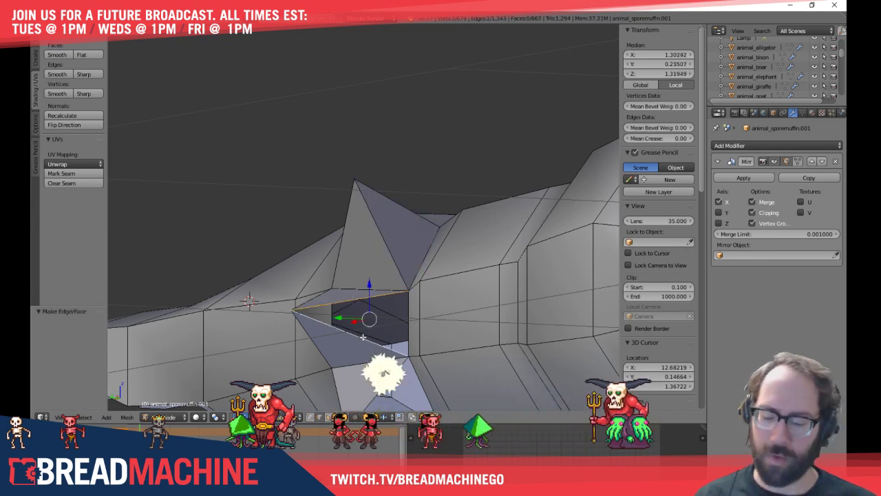
pyautogui.press('f')
pyautogui.moveTo(363, 337); pyautogui.dragTo(340, 255, button='middle')
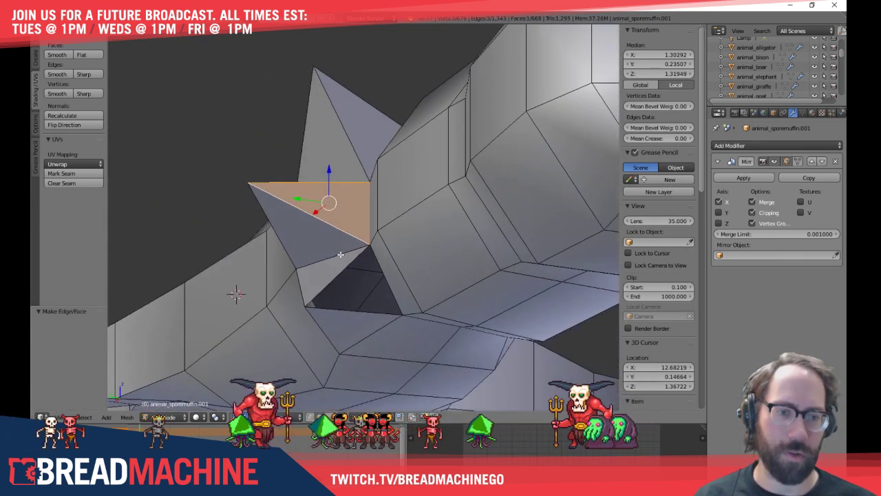
pyautogui.rightClick(354, 313)
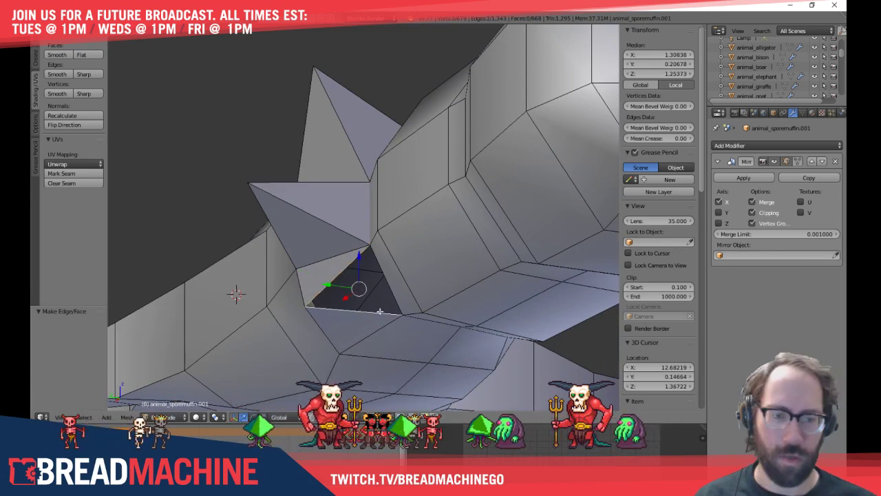
pyautogui.press('f')
pyautogui.press('a')
pyautogui.moveTo(379, 312); pyautogui.dragTo(448, 355, button='middle')
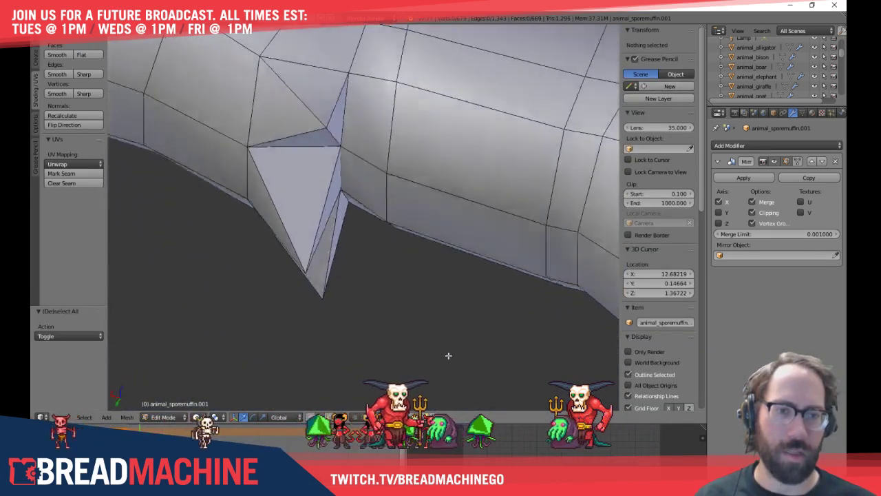
pyautogui.scroll(-8, 354, 220)
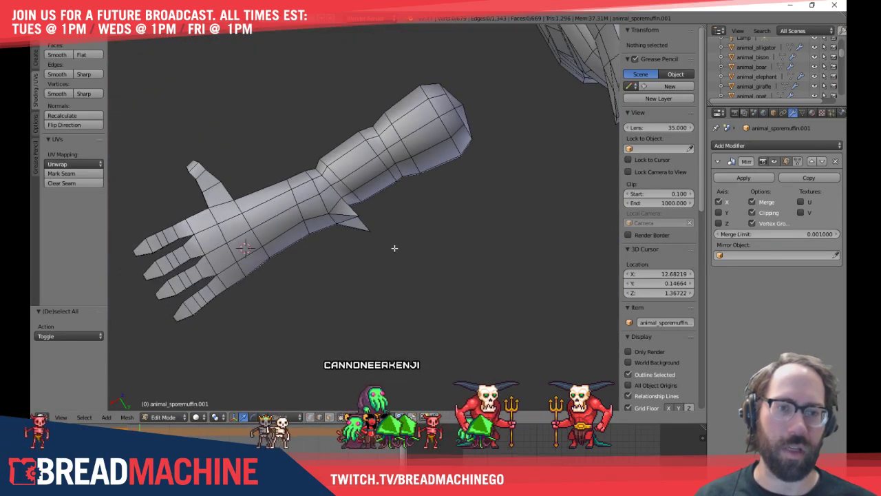
pyautogui.moveTo(394, 247); pyautogui.dragTo(426, 209, button='middle')
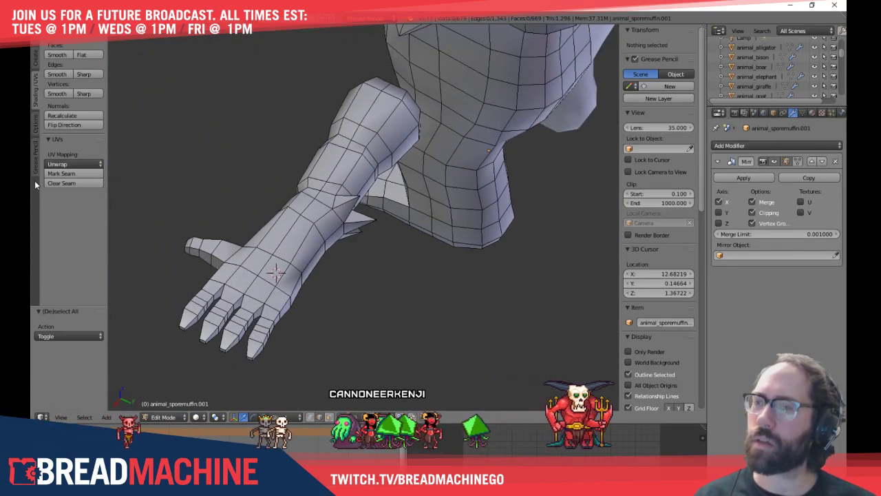
pyautogui.hotkey('alt', 'Tab')
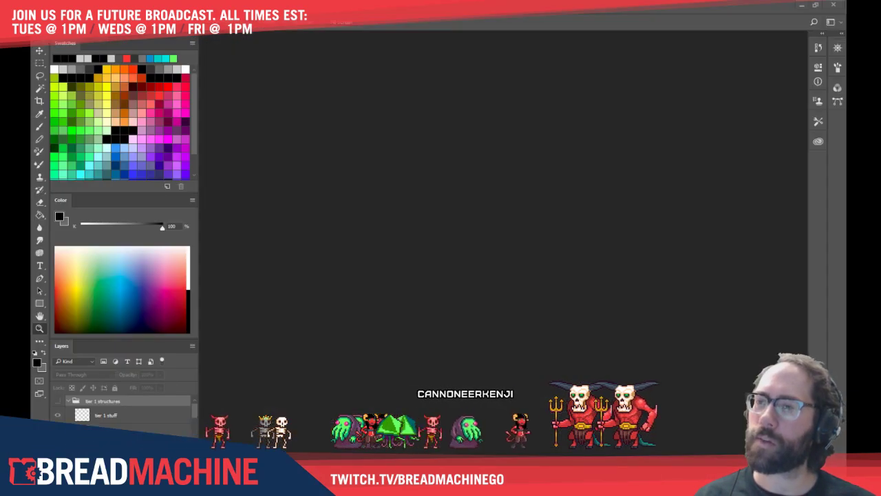
pyautogui.hotkey('alt', 'Tab')
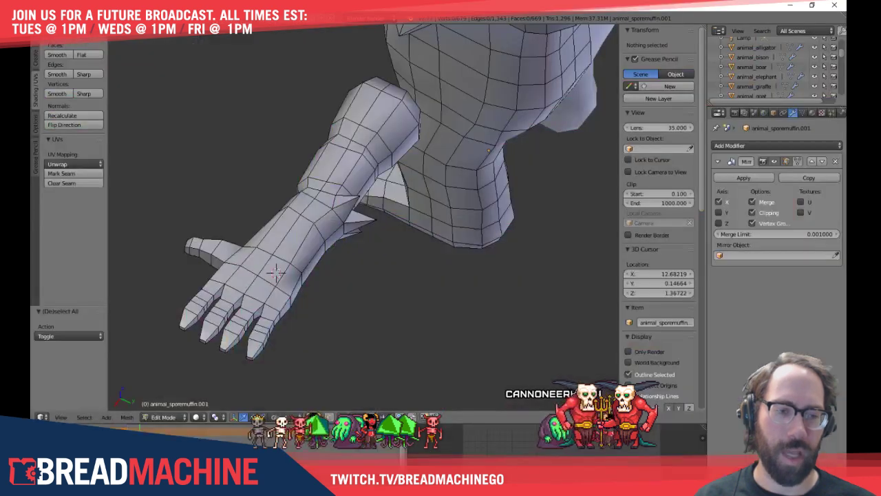
# In vertex selection mode, select the three spike tips and move them in top view by about -0.009 in X and -0.02 in Y
pyautogui.hotkey('ctrl', 'Tab')
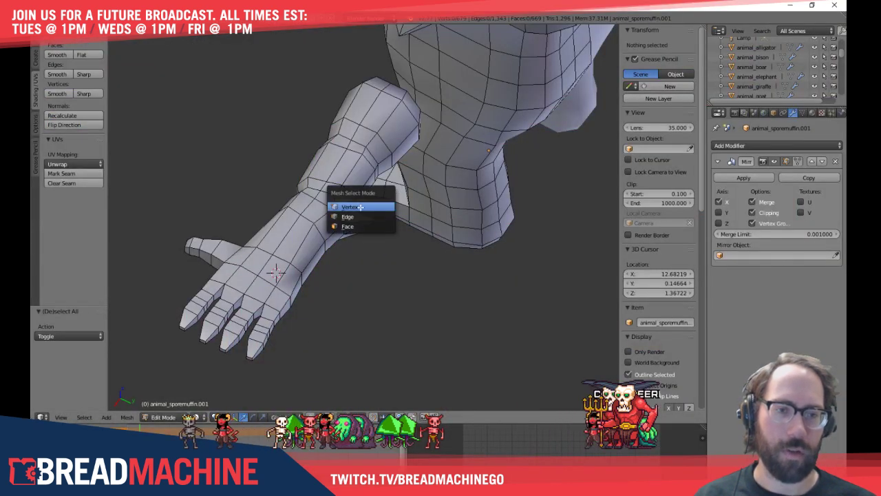
pyautogui.click(351, 206)
pyautogui.press('a')
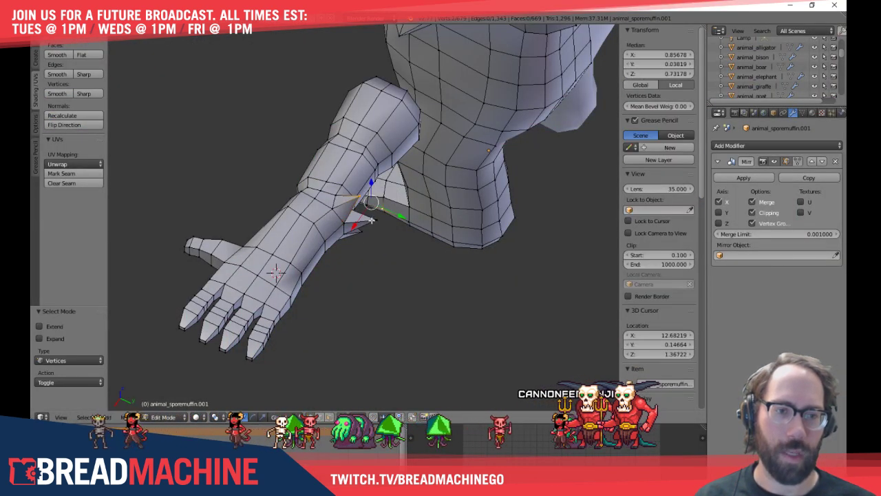
pyautogui.press('a')
pyautogui.rightClick(361, 195)
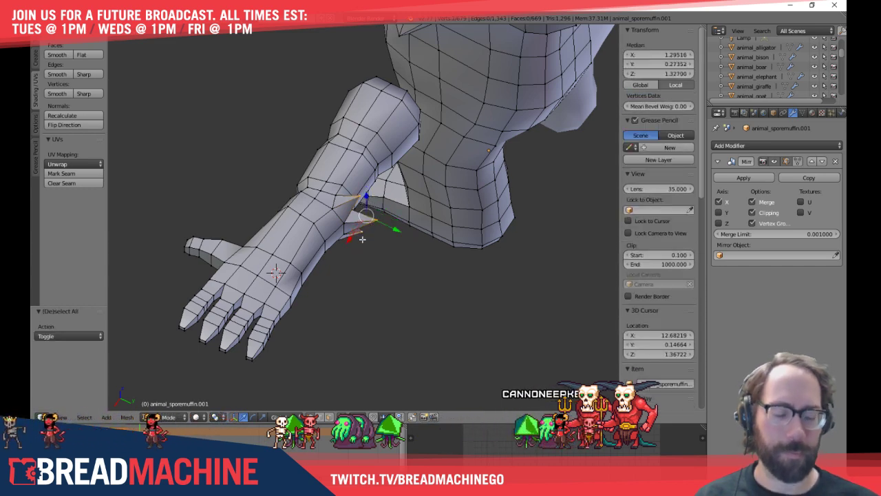
pyautogui.press('KP_1')
pyautogui.press('KP_Decimal')
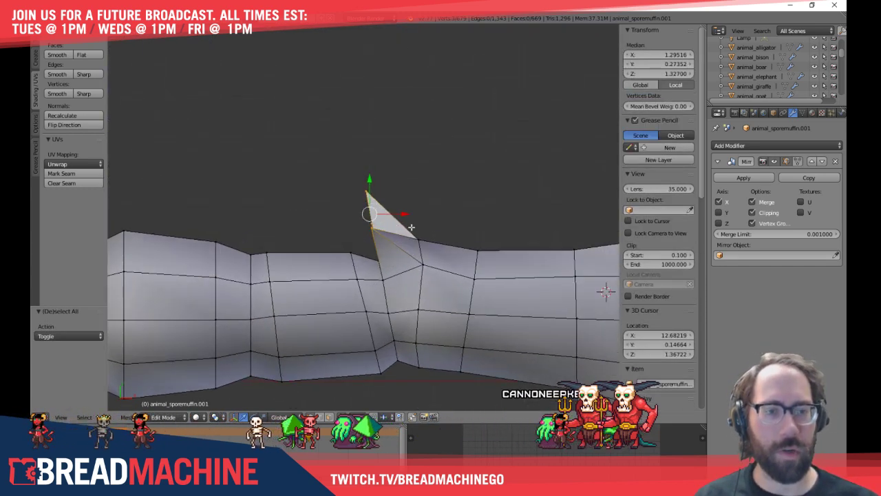
pyautogui.keyDown('shift'); pyautogui.moveTo(411, 227); pyautogui.dragTo(402, 215, button='middle'); pyautogui.keyUp('shift')
pyautogui.press('g')
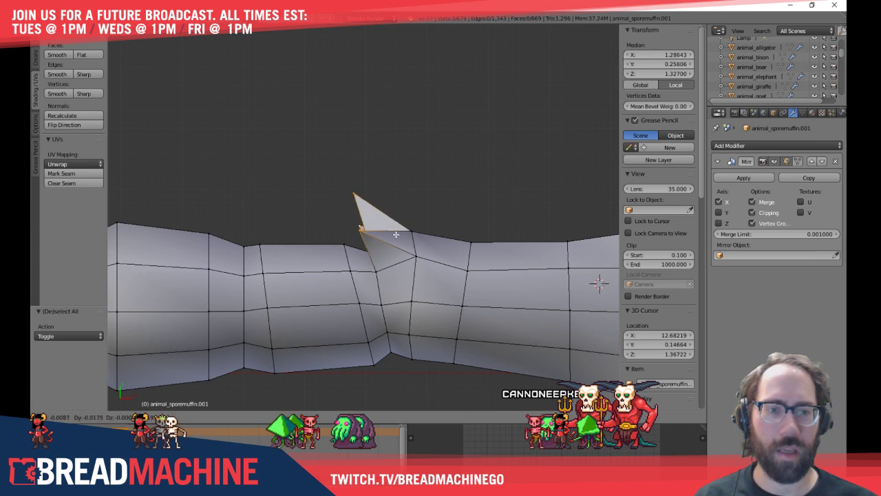
pyautogui.click(396, 237)
# Move the outermost spike tip alone by about -0.008 in X and -0.018 in Y, and clear the selection
pyautogui.rightClick(352, 194)
pyautogui.press('g')
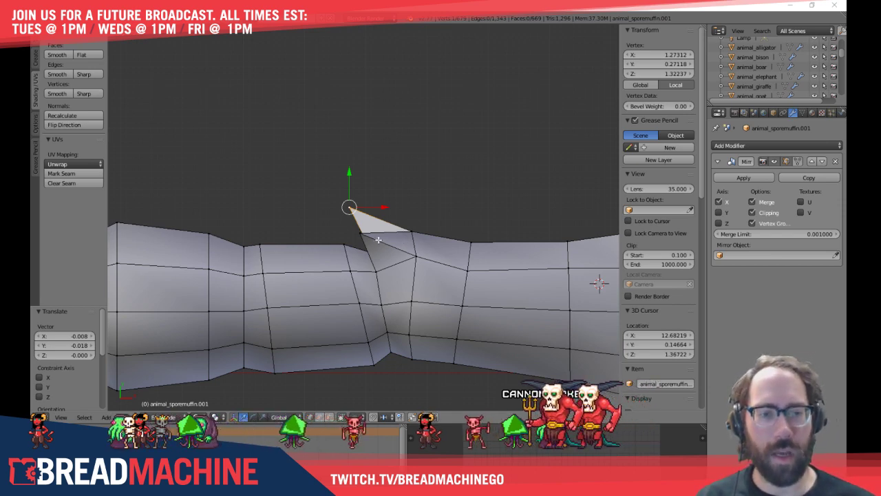
pyautogui.press('a')
pyautogui.moveTo(404, 237); pyautogui.dragTo(464, 182, button='middle')
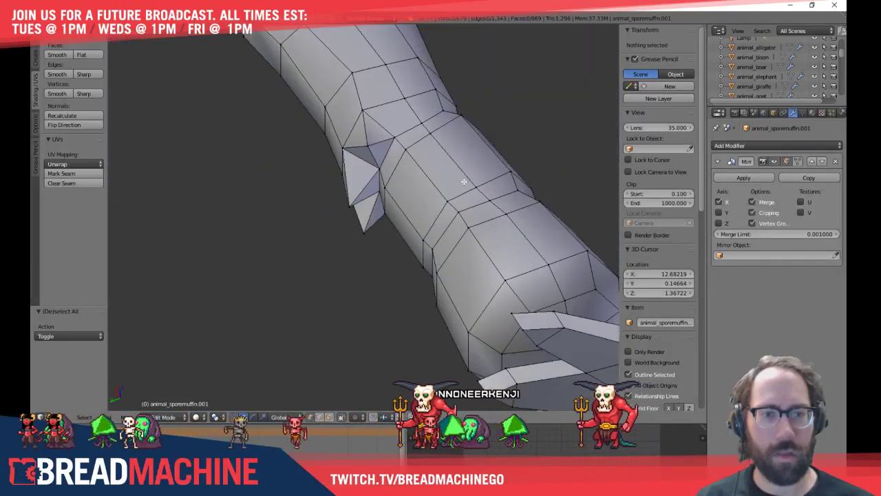
# Leave edit mode, reselect the character and examine the spiked arm against the whole body from several angles
pyautogui.scroll(-5, 409, 165)
pyautogui.press('Tab')
pyautogui.moveTo(408, 165); pyautogui.dragTo(416, 244, button='middle')
pyautogui.press('a')
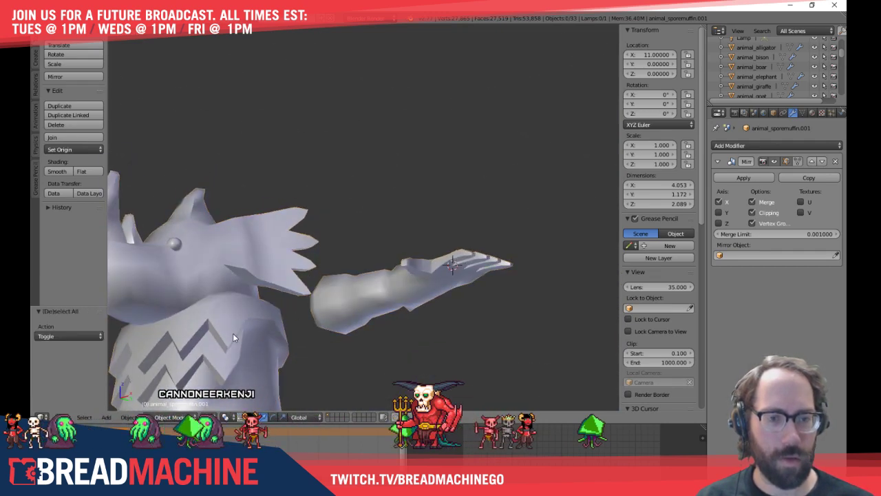
pyautogui.rightClick(233, 333)
pyautogui.keyDown('shift'); pyautogui.moveTo(337, 372); pyautogui.dragTo(371, 249, button='middle'); pyautogui.keyUp('shift')
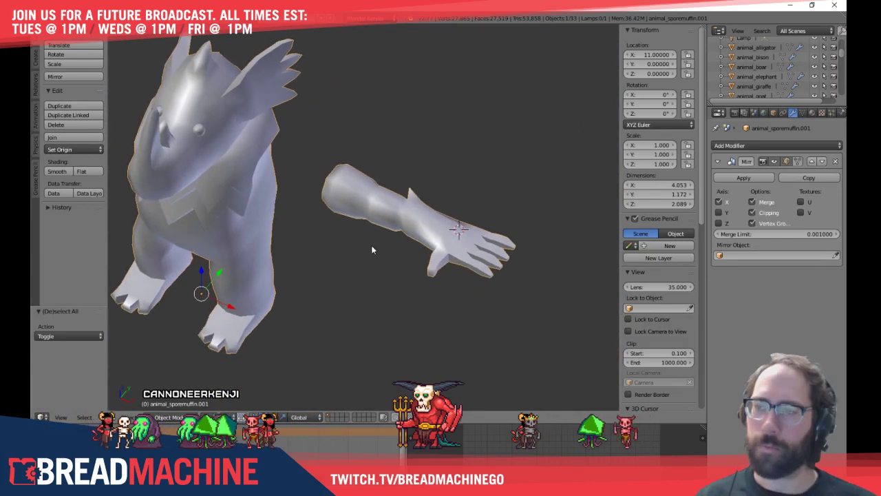
pyautogui.press('KP_1')
pyautogui.press('KP_3')
pyautogui.press('KP_7')
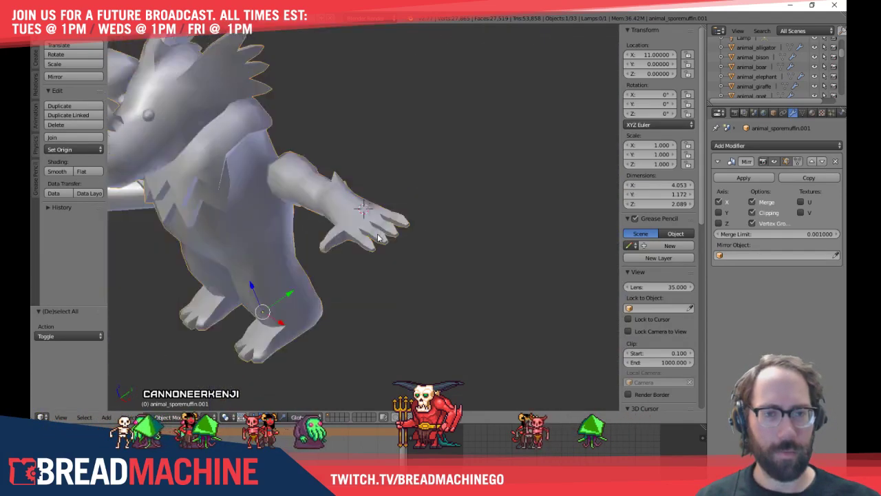
# Switch to Photoshop, look over the creature drawings in secret_sketch_everything_01.psd, and return to Blender
pyautogui.hotkey('alt', 'Tab')
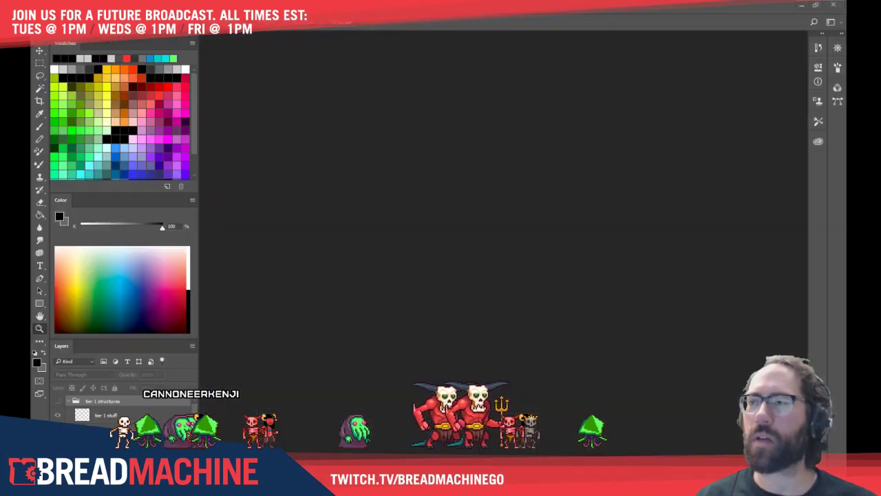
pyautogui.moveTo(42, 331)
pyautogui.mouseDown()
pyautogui.moveTo(209, 165)
pyautogui.moveTo(279, 43)
pyautogui.mouseUp()
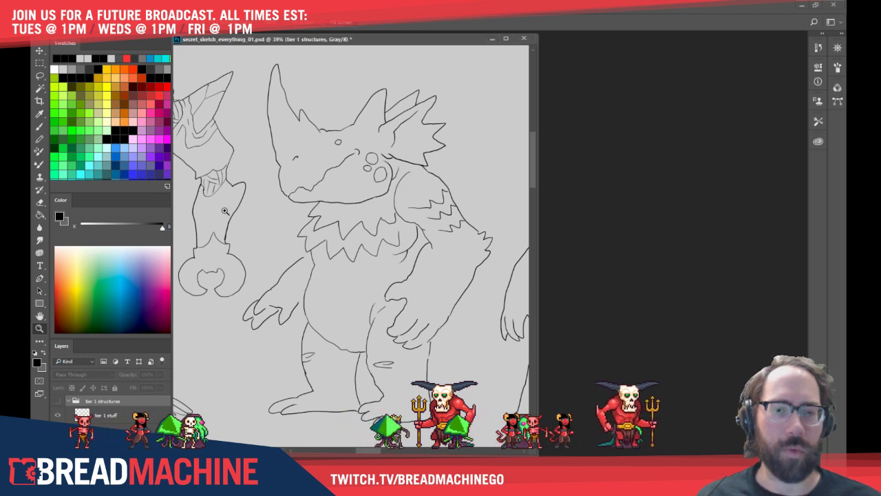
pyautogui.moveTo(224, 211); pyautogui.dragTo(392, 222)
pyautogui.moveTo(285, 264); pyautogui.dragTo(355, 282)
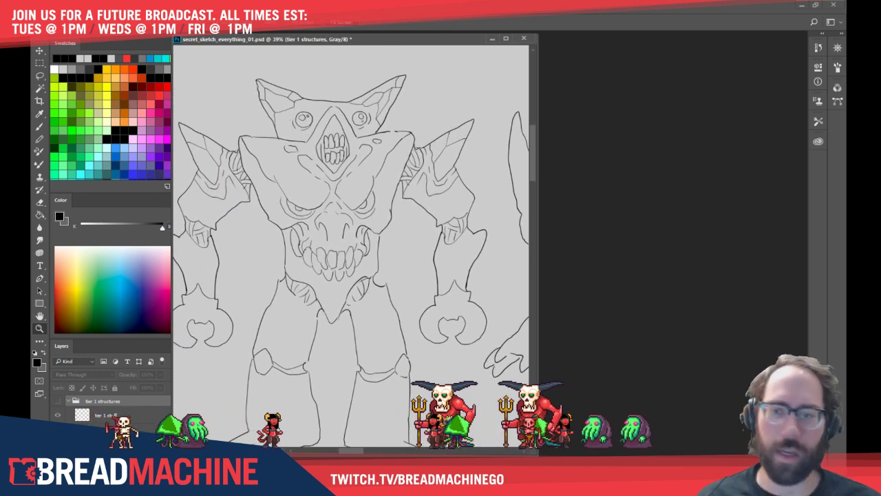
pyautogui.click(452, 490)
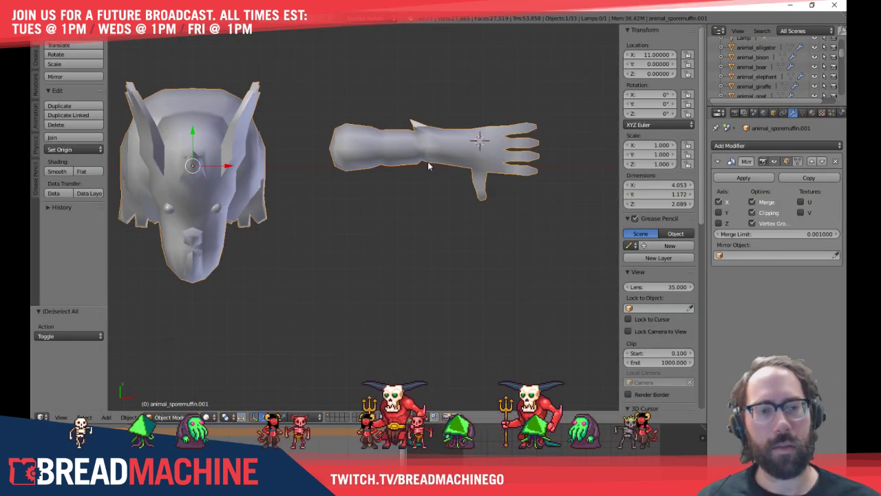
# Return the mesh to edit mode and examine the elbow end of the arm in top and front views
pyautogui.moveTo(431, 161); pyautogui.dragTo(382, 252, button='middle')
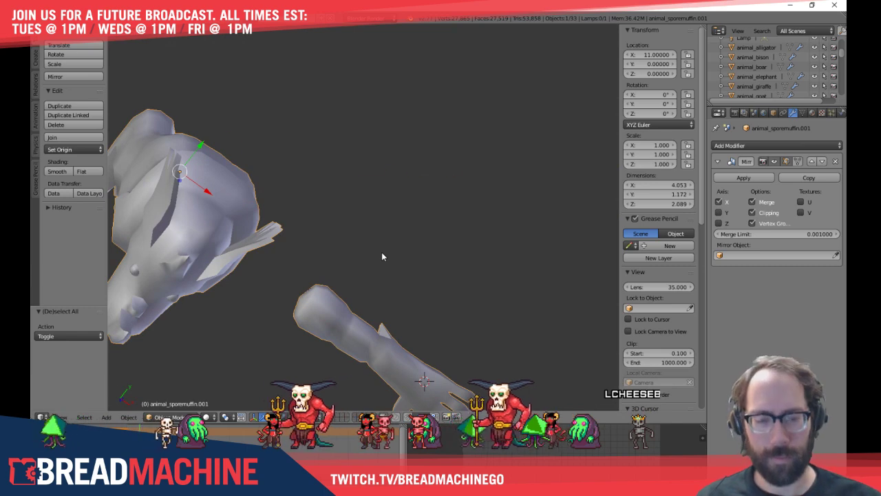
pyautogui.press('KP_1')
pyautogui.scroll(4, 324, 244)
pyautogui.scroll(2, 325, 247)
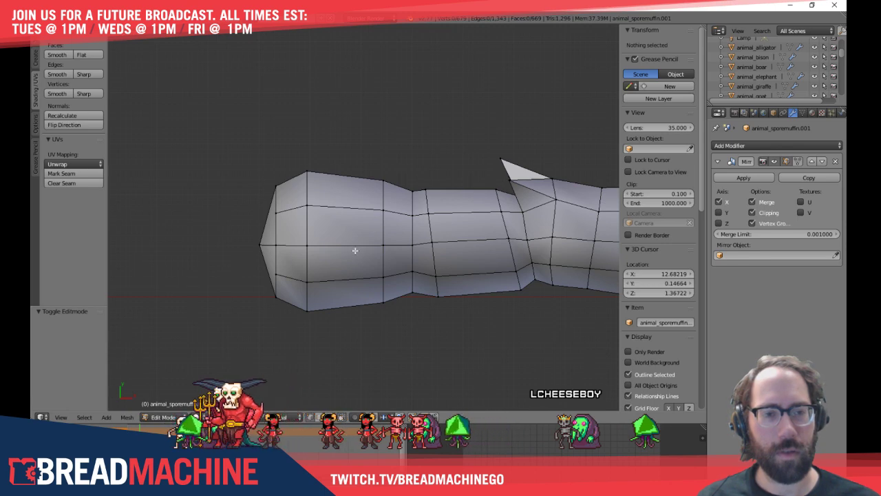
pyautogui.keyDown('shift'); pyautogui.moveTo(355, 251); pyautogui.dragTo(408, 354, button='middle'); pyautogui.keyUp('shift')
pyautogui.scroll(2, 379, 243)
pyautogui.press('KP_1')
pyautogui.scroll(-9, 399, 334)
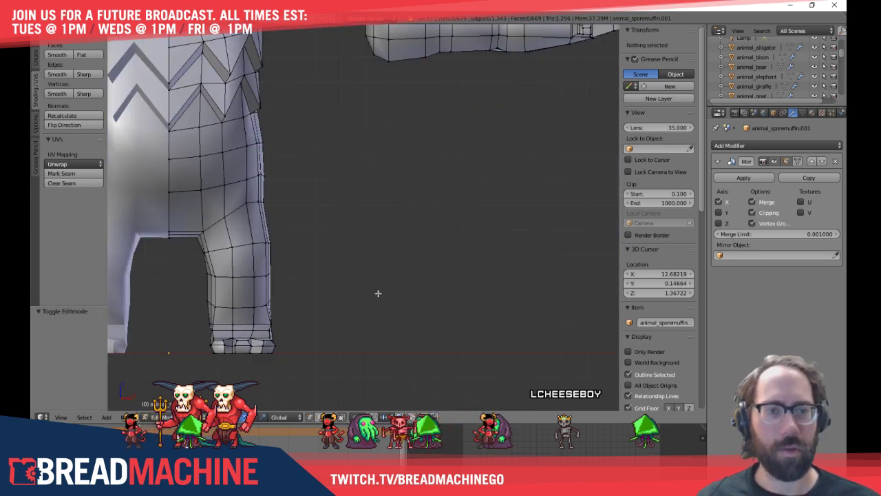
pyautogui.keyDown('shift'); pyautogui.moveTo(421, 210); pyautogui.dragTo(368, 329, button='middle'); pyautogui.keyUp('shift')
pyautogui.scroll(8, 378, 238)
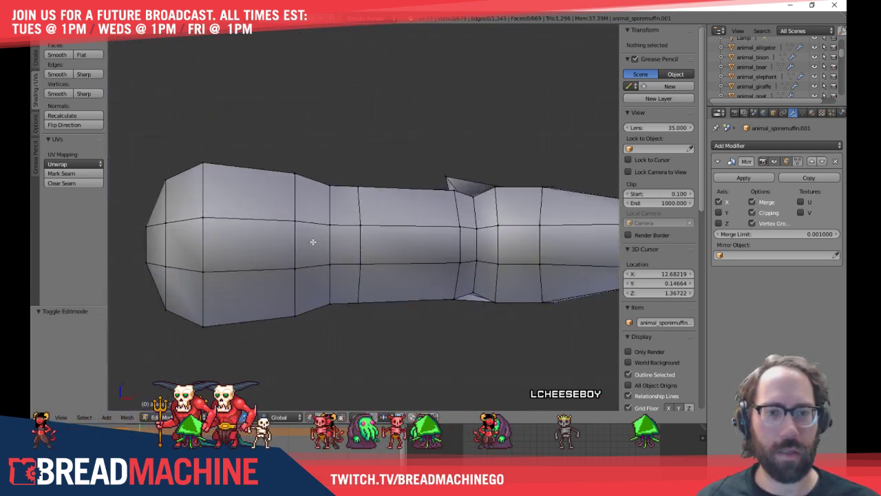
# Extrude the upper arm's corner vertex diagonally inward in top view to create the first zigzag tooth tip, using wireframe display
pyautogui.keyDown('shift'); pyautogui.moveTo(278, 228); pyautogui.dragTo(299, 268, button='middle'); pyautogui.keyUp('shift')
pyautogui.press('KP_7')
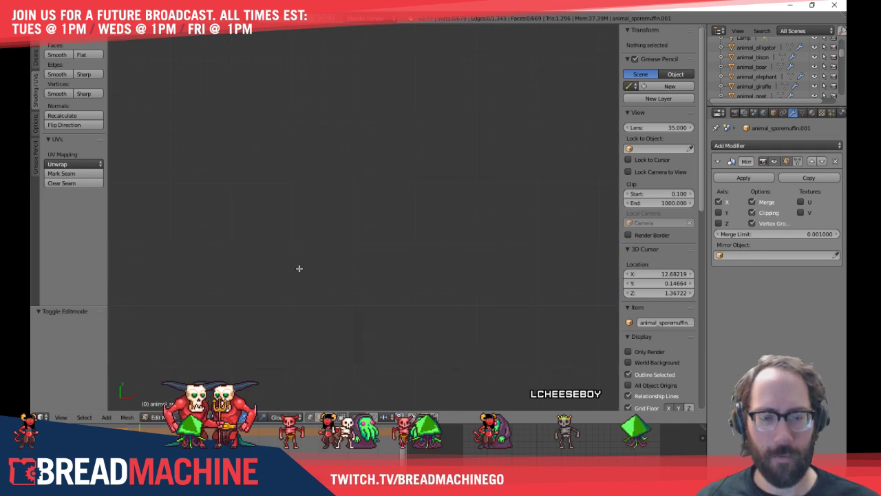
pyautogui.scroll(-11, 291, 277)
pyautogui.keyDown('shift'); pyautogui.moveTo(367, 298); pyautogui.dragTo(346, 241, button='middle'); pyautogui.keyUp('shift')
pyautogui.scroll(5, 346, 241)
pyautogui.scroll(8, 346, 240)
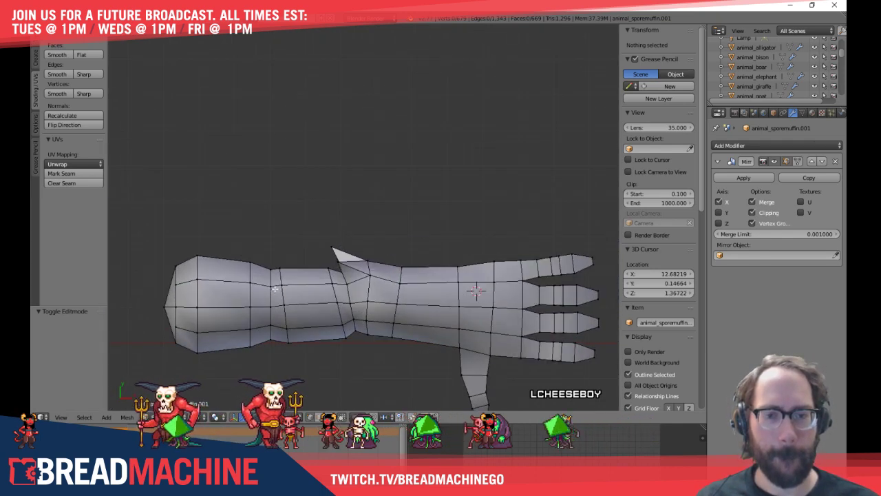
pyautogui.rightClick(238, 197)
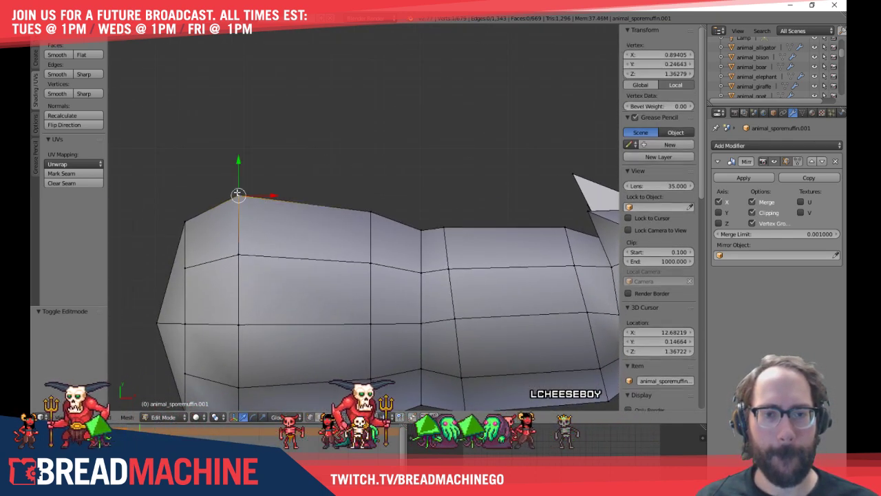
pyautogui.moveTo(238, 197); pyautogui.dragTo(287, 236, button='middle')
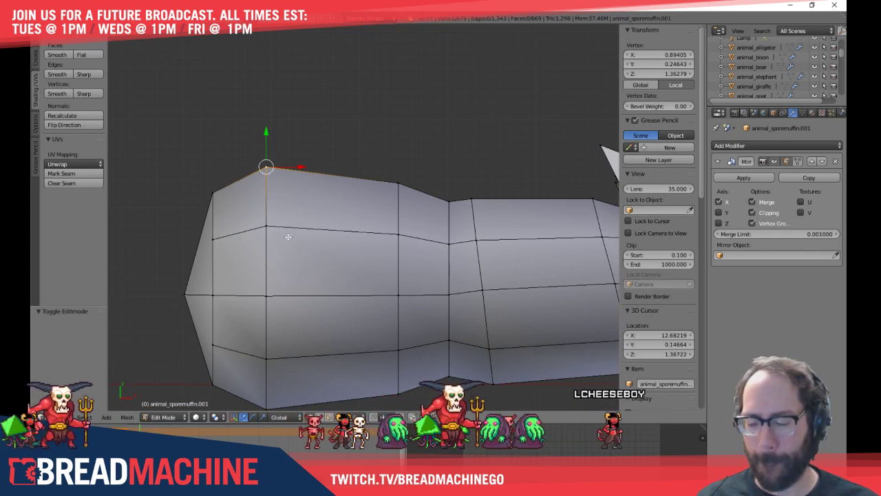
pyautogui.press('g')
pyautogui.press('x')
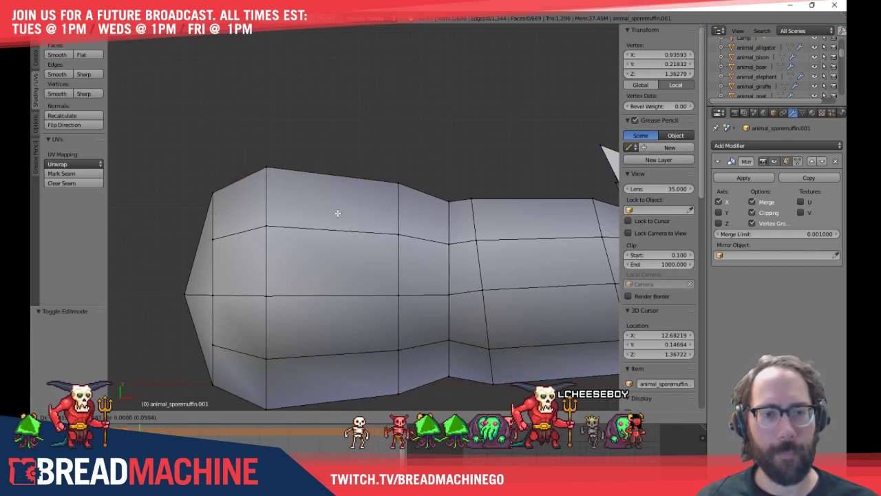
pyautogui.click(338, 210)
pyautogui.press('z')
pyautogui.click(346, 221)
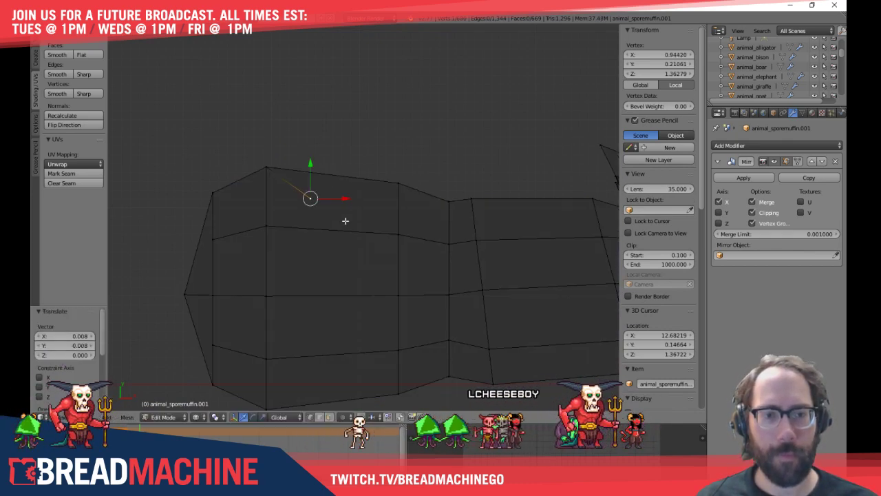
# Continue extruding the vertex chain into zigzag teeth across the arm, returning to the edge loop after each tip
pyautogui.click(299, 246)
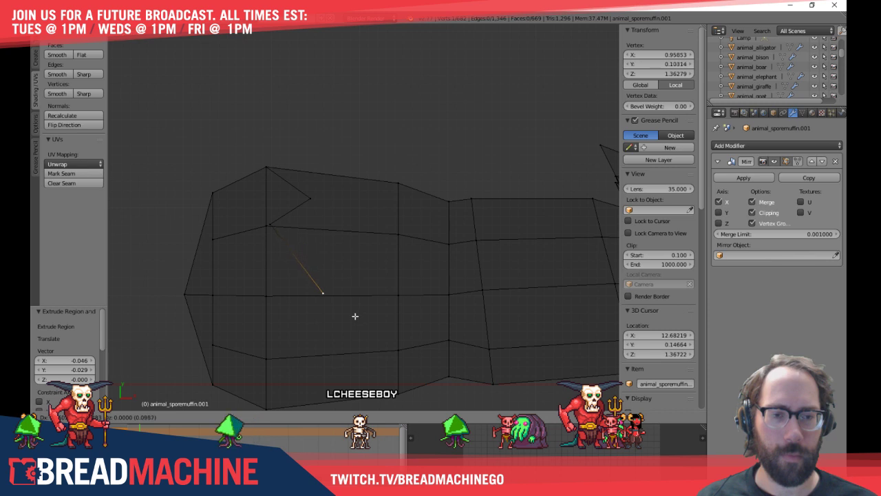
pyautogui.keyDown('shift'); pyautogui.moveTo(352, 316); pyautogui.dragTo(383, 251, button='middle'); pyautogui.keyUp('shift')
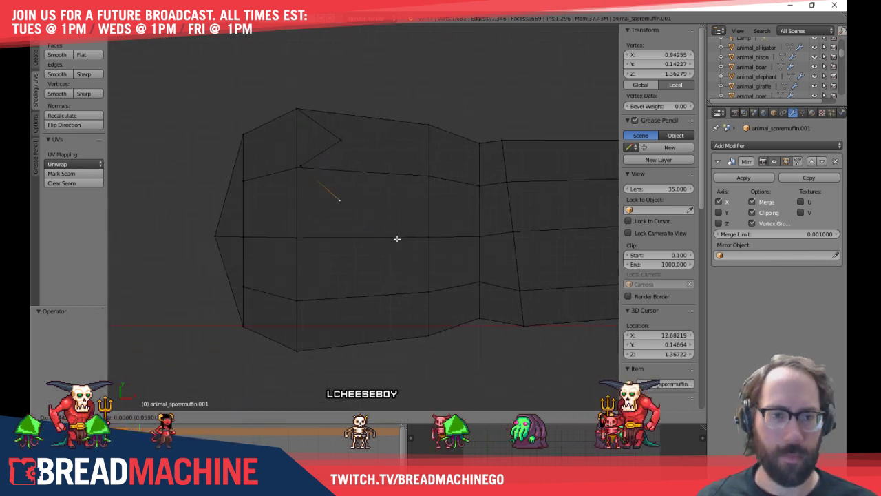
pyautogui.press('e')
pyautogui.click(363, 271)
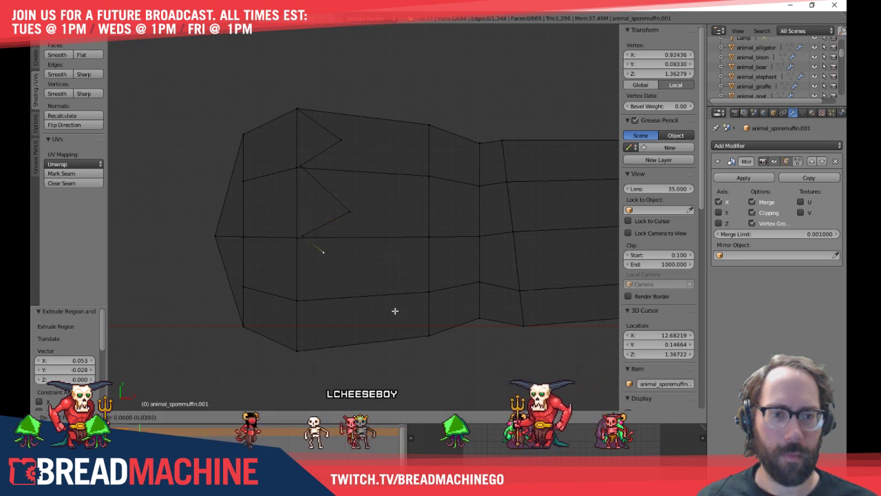
pyautogui.click(416, 330)
pyautogui.press('e')
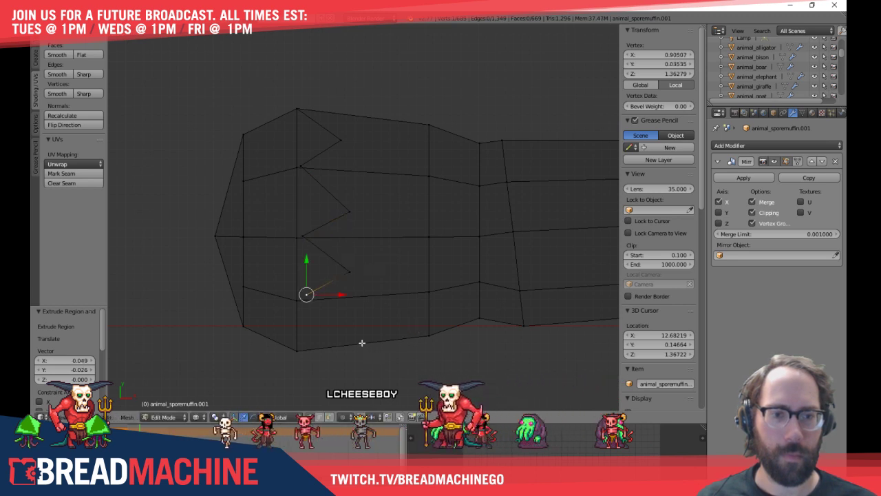
# Extrude one more tooth tip and end the zigzag chain beside the loop's vertex on the arm's opposite edge
pyautogui.keyDown('shift'); pyautogui.moveTo(362, 342); pyautogui.dragTo(348, 224, button='middle'); pyautogui.keyUp('shift')
pyautogui.press('e')
pyautogui.click(382, 261)
pyautogui.press('e')
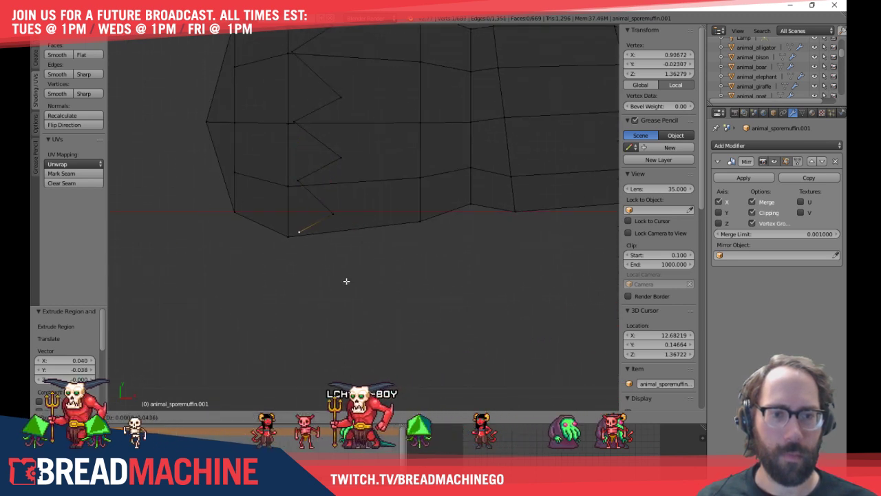
pyautogui.click(338, 287)
# Select the zigzag's vertices between its two ends and raise them 0.091 along Z to the arm's upper surface
pyautogui.press('z')
pyautogui.moveTo(360, 260)
pyautogui.mouseDown(button='middle')
pyautogui.moveTo(356, 150)
pyautogui.moveTo(360, 177)
pyautogui.mouseUp(button='middle')
pyautogui.press('z')
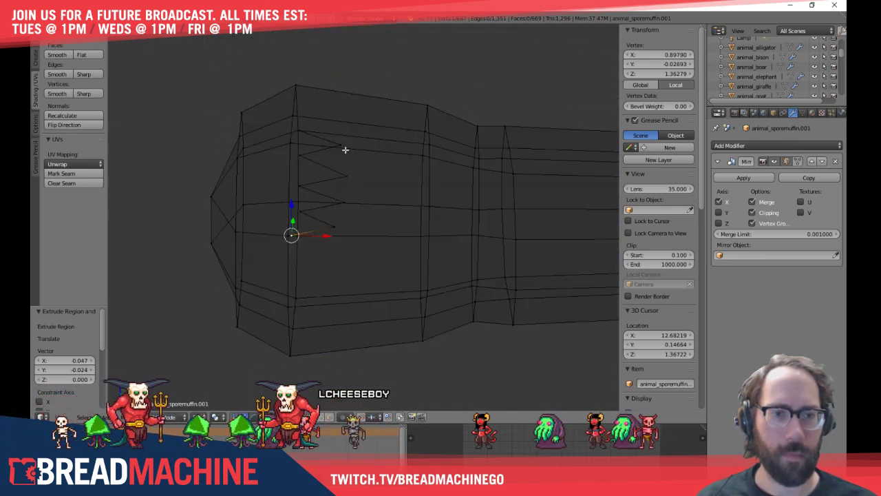
pyautogui.press('z')
pyautogui.rightClick(340, 144)
pyautogui.keyDown('shift'); pyautogui.rightClick(299, 155); pyautogui.keyUp('shift')
pyautogui.keyDown('shift'); pyautogui.rightClick(348, 176); pyautogui.keyUp('shift')
pyautogui.press('z')
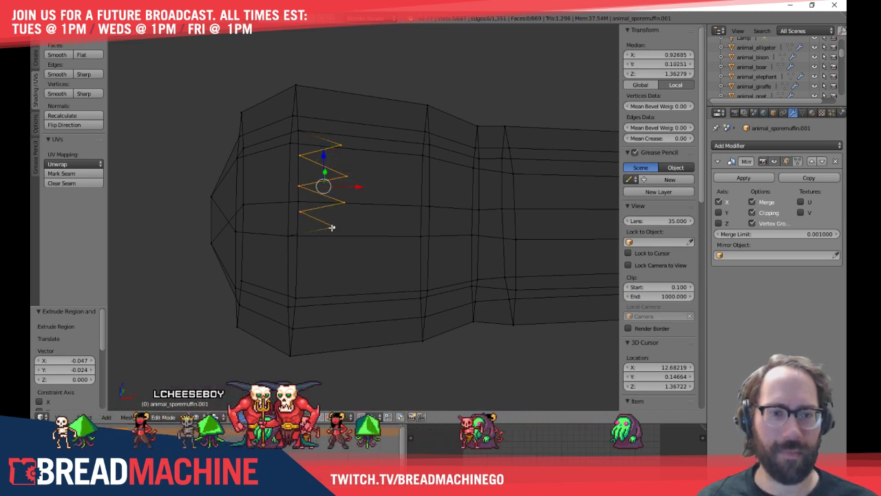
pyautogui.press('KP_1')
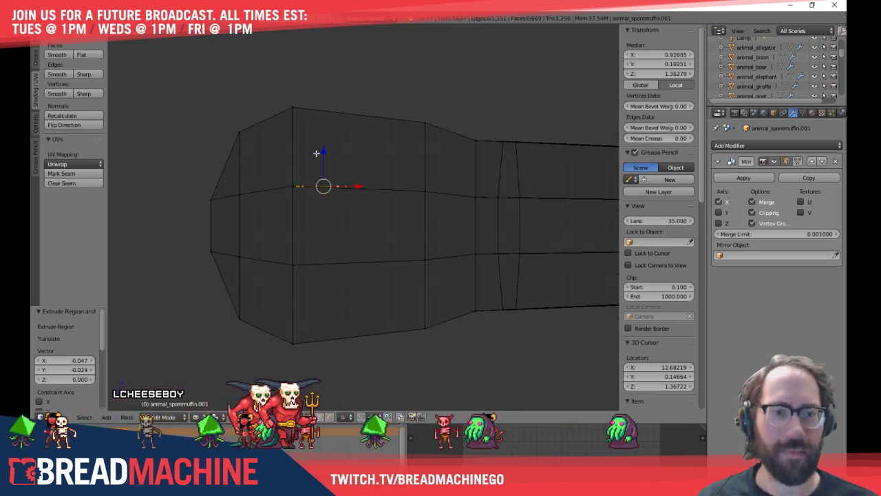
pyautogui.click(324, 74)
pyautogui.moveTo(359, 91); pyautogui.dragTo(360, 191, button='middle')
pyautogui.press('KP_1')
pyautogui.press('z')
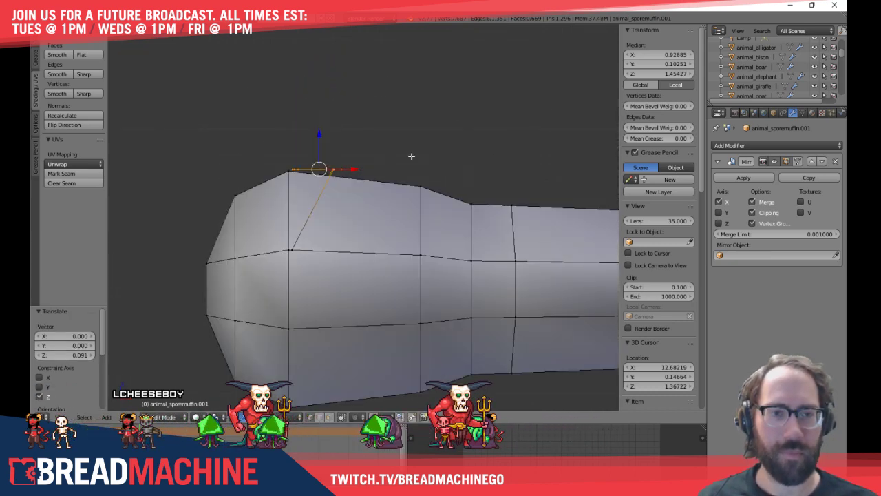
# Raise the two middle tooth tips of the zigzag another 0.035 along Z
pyautogui.moveTo(411, 155)
pyautogui.mouseDown(button='middle')
pyautogui.moveTo(373, 194)
pyautogui.moveTo(334, 204)
pyautogui.moveTo(337, 174)
pyautogui.mouseUp(button='middle')
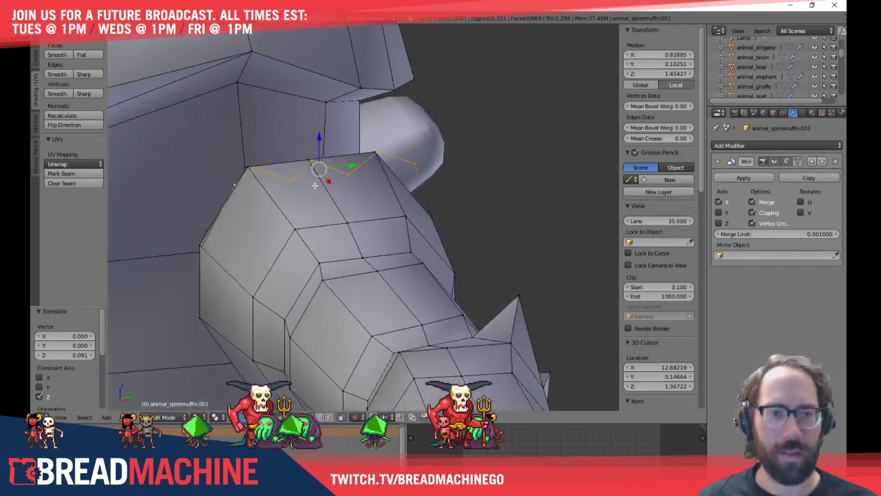
pyautogui.rightClick(337, 172)
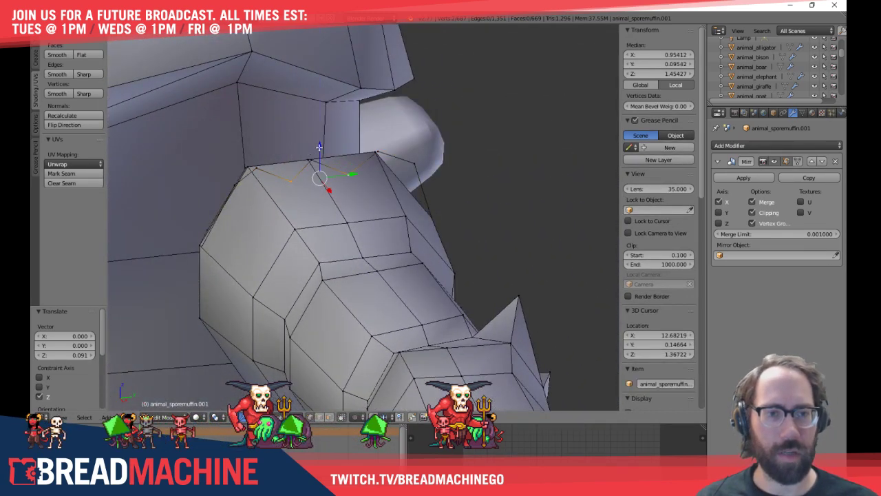
pyautogui.moveTo(318, 118); pyautogui.dragTo(486, 137, button='middle')
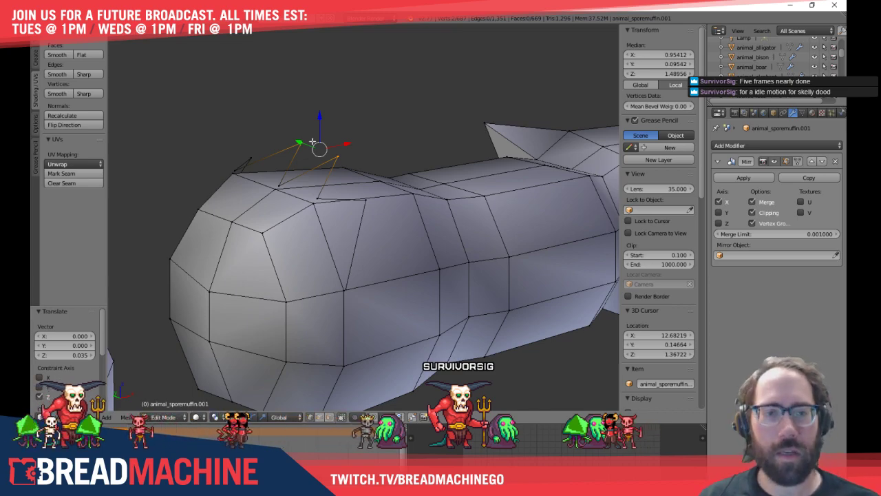
pyautogui.moveTo(312, 141)
pyautogui.mouseDown(button='middle')
pyautogui.moveTo(448, 147)
pyautogui.moveTo(454, 131)
pyautogui.moveTo(316, 140)
pyautogui.mouseUp(button='middle')
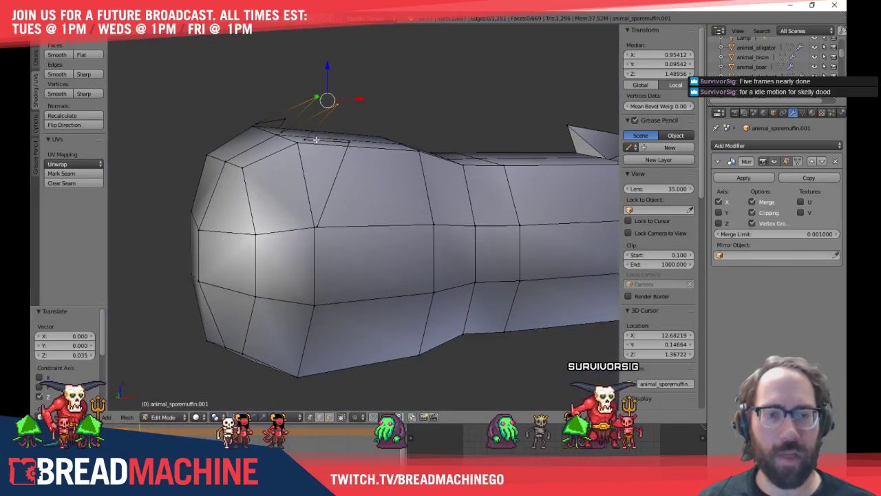
# Merge the zigzag's front end vertex and its neighbouring base vertex into the matching arm loop vertices, using At Last
pyautogui.press('a')
pyautogui.rightClick(316, 226)
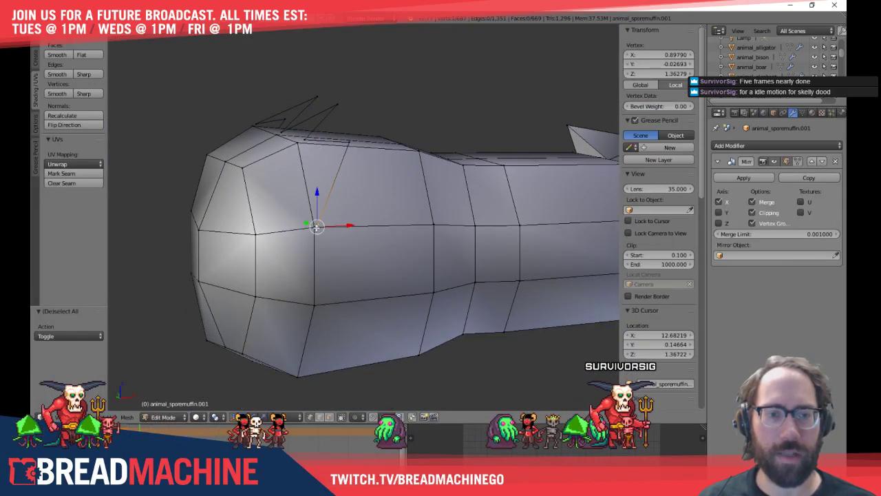
pyautogui.hotkey('alt', 'm')
pyautogui.click(315, 228)
pyautogui.press('a')
pyautogui.moveTo(353, 155); pyautogui.dragTo(353, 200, button='middle')
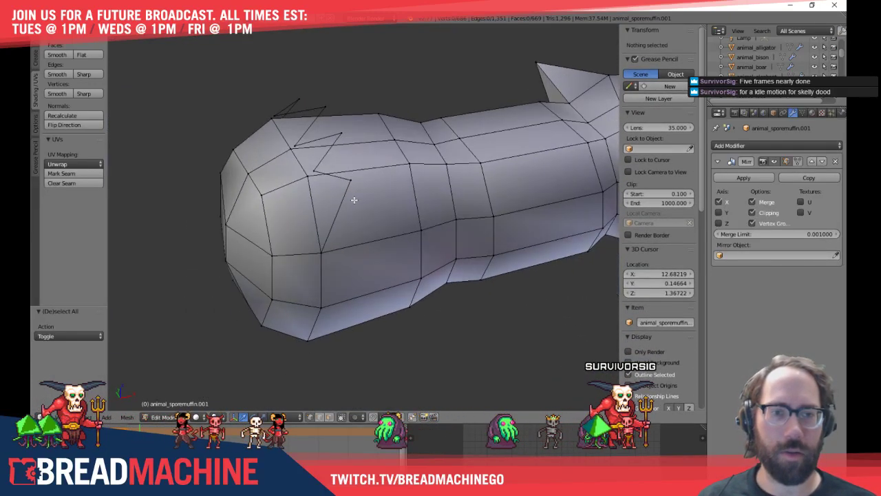
pyautogui.scroll(5, 354, 199)
pyautogui.rightClick(349, 239)
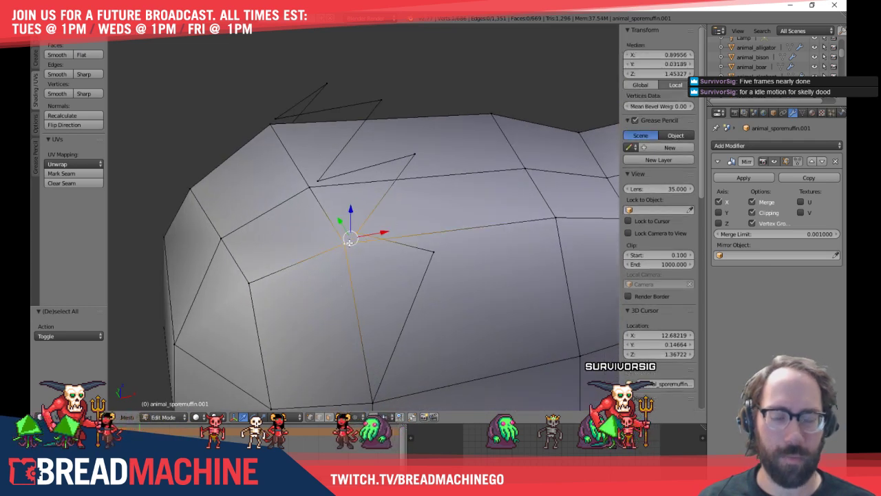
pyautogui.hotkey('alt', 'm')
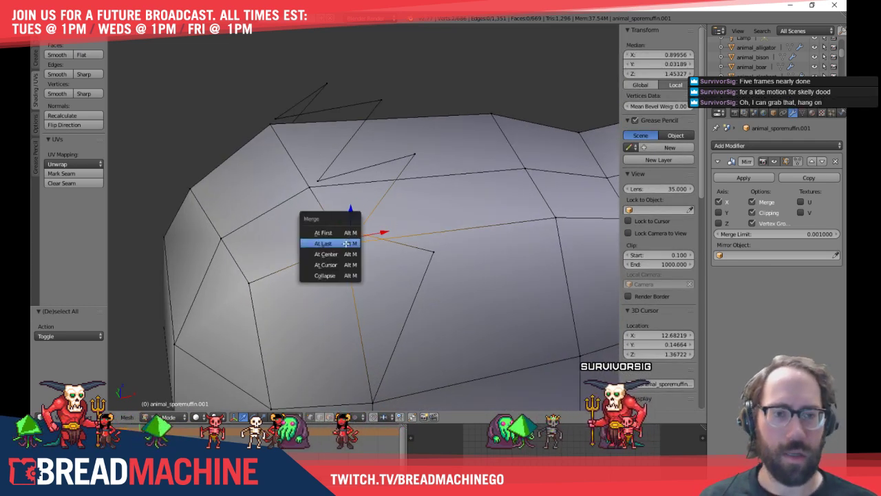
pyautogui.click(344, 241)
# Merge the remaining two base vertices of the zigzag into the arm's edge loop, using At Last
pyautogui.keyDown('shift'); pyautogui.rightClick(311, 187); pyautogui.keyUp('shift')
pyautogui.hotkey('alt', 'm')
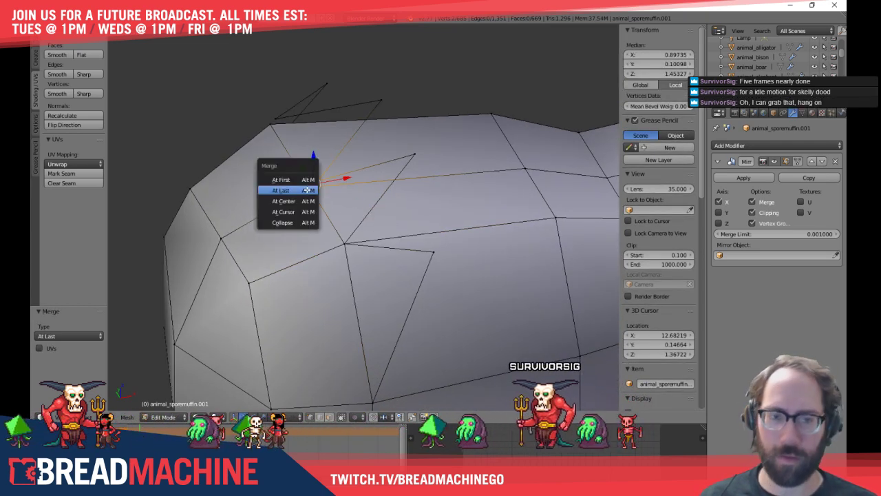
pyautogui.click(302, 175)
pyautogui.moveTo(296, 153); pyautogui.dragTo(357, 189, button='middle')
pyautogui.keyDown('shift'); pyautogui.rightClick(262, 185); pyautogui.keyUp('shift')
pyautogui.hotkey('alt', 'm')
pyautogui.click(262, 185)
pyautogui.press('a')
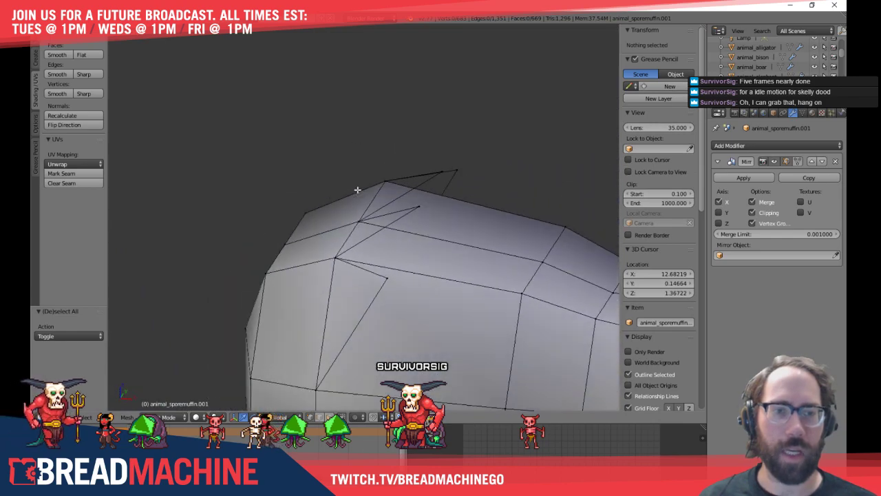
# Duplicate the complete zigzag strip and place the copy about 0.077 along X towards the elbow and 0.003 lower
pyautogui.scroll(-4, 404, 221)
pyautogui.moveTo(407, 222); pyautogui.dragTo(418, 237, button='middle')
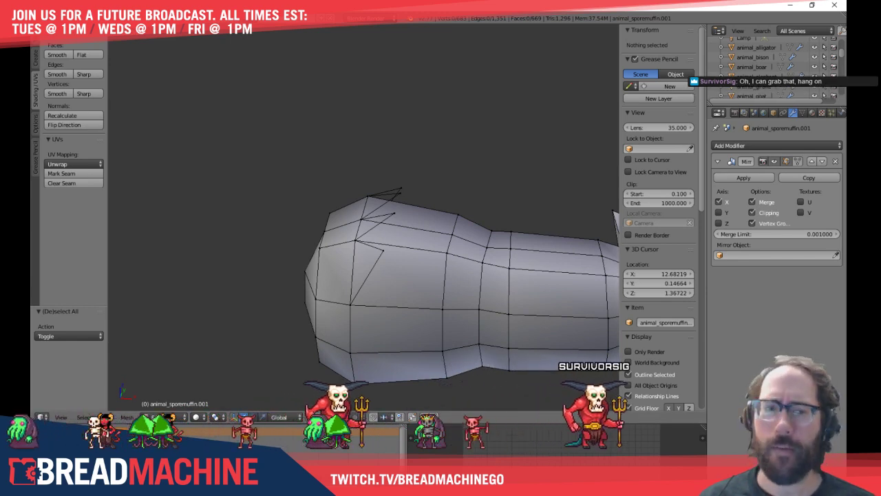
pyautogui.moveTo(422, 197); pyautogui.dragTo(421, 200, button='middle')
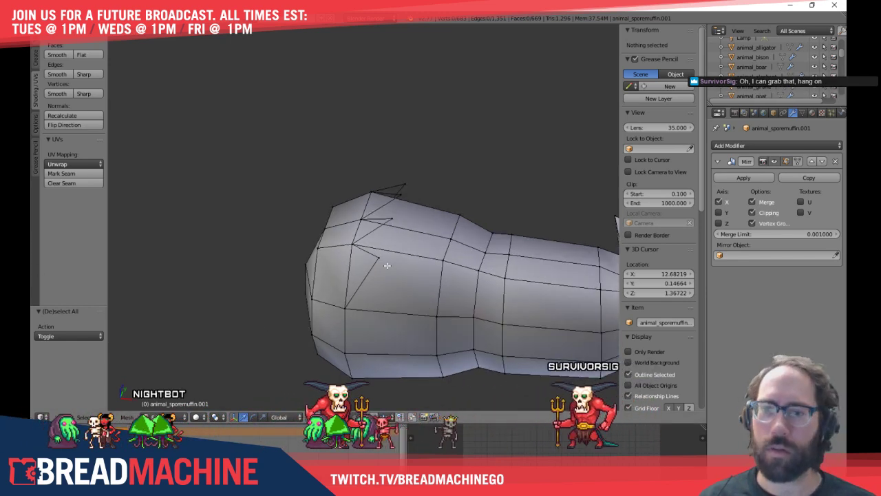
pyautogui.rightClick(348, 289)
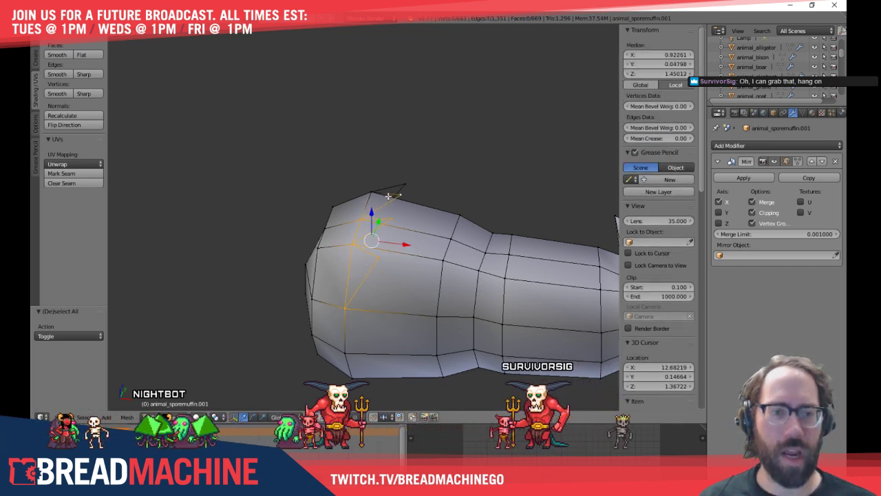
pyautogui.moveTo(508, 197); pyautogui.dragTo(394, 265, button='middle')
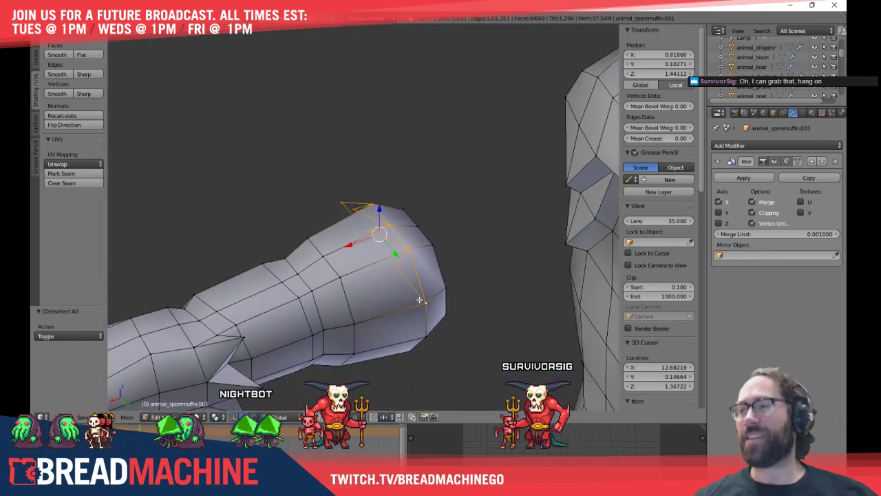
pyautogui.press('KP_1')
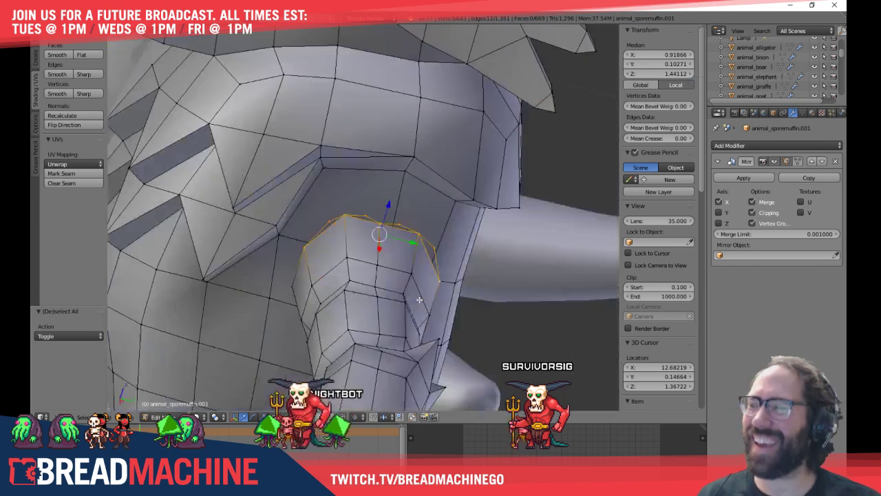
pyautogui.keyDown('shift'); pyautogui.moveTo(419, 298); pyautogui.dragTo(386, 296, button='middle'); pyautogui.keyUp('shift')
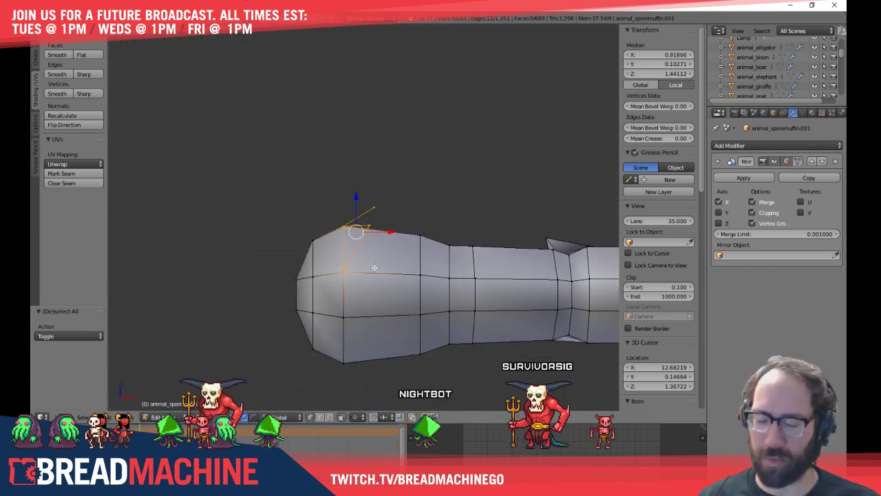
pyautogui.press('e')
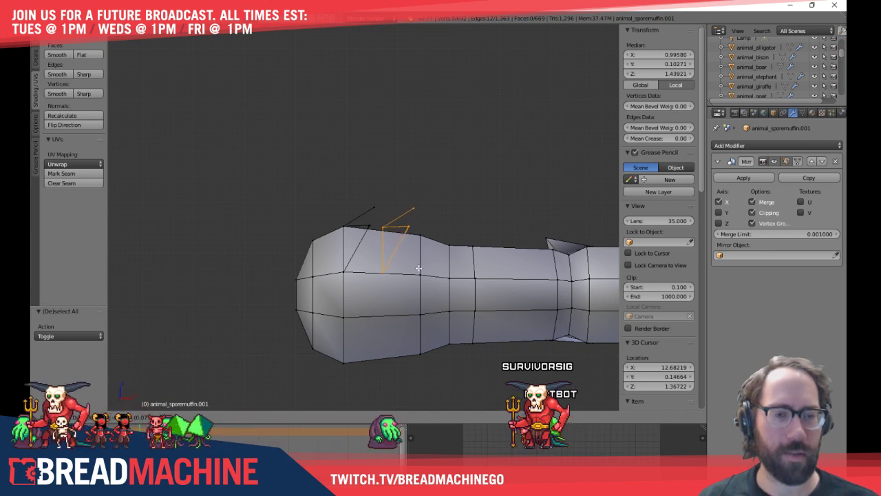
pyautogui.click(418, 268)
pyautogui.press('z')
pyautogui.moveTo(418, 269)
pyautogui.mouseDown(button='middle')
pyautogui.moveTo(448, 321)
pyautogui.moveTo(436, 262)
pyautogui.moveTo(393, 263)
pyautogui.moveTo(387, 280)
pyautogui.mouseUp(button='middle')
pyautogui.press('z')
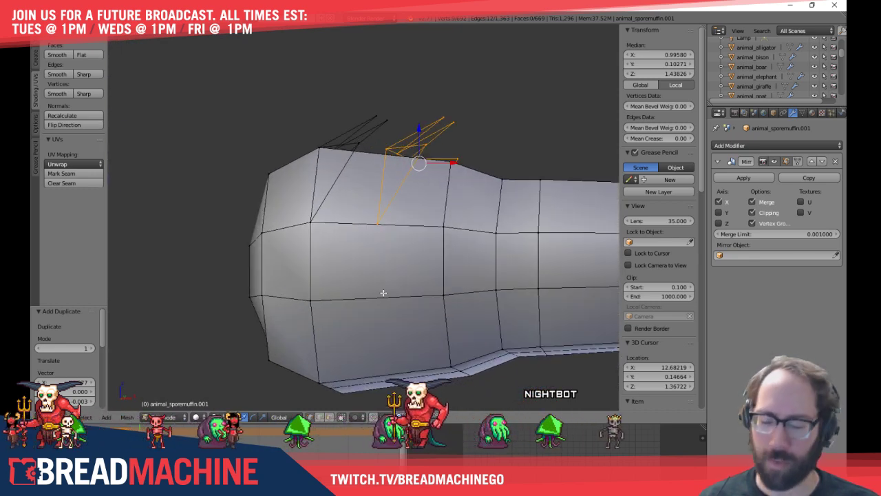
# Add a single loop cut around the upper arm beneath the duplicated zigzag strip
pyautogui.hotkey('ctrl', 'r')
pyautogui.click(378, 239)
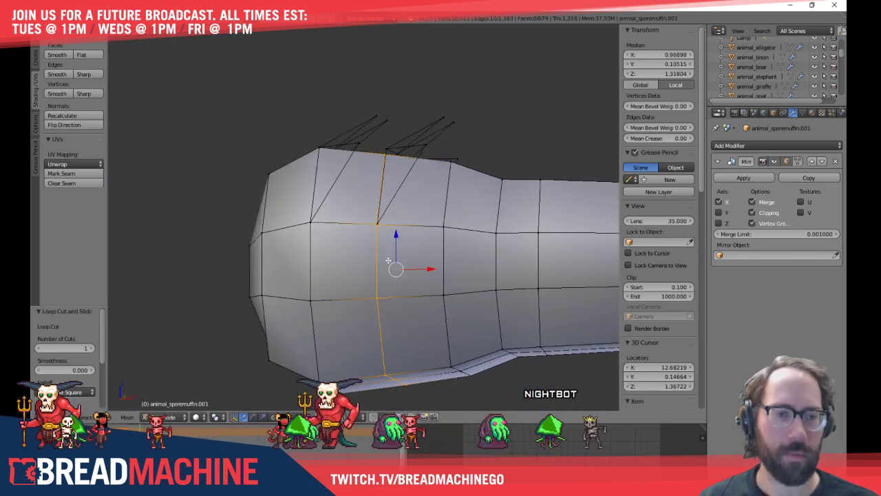
pyautogui.press('a')
# Merge the duplicated zigzag's front end vertex and the next two base vertices into the new arm loop's matching vertices, using At Last
pyautogui.moveTo(393, 261)
pyautogui.mouseDown(button='middle')
pyautogui.moveTo(420, 230)
pyautogui.moveTo(396, 267)
pyautogui.moveTo(403, 251)
pyautogui.moveTo(377, 266)
pyautogui.mouseUp(button='middle')
pyautogui.scroll(3, 396, 263)
pyautogui.click(375, 331)
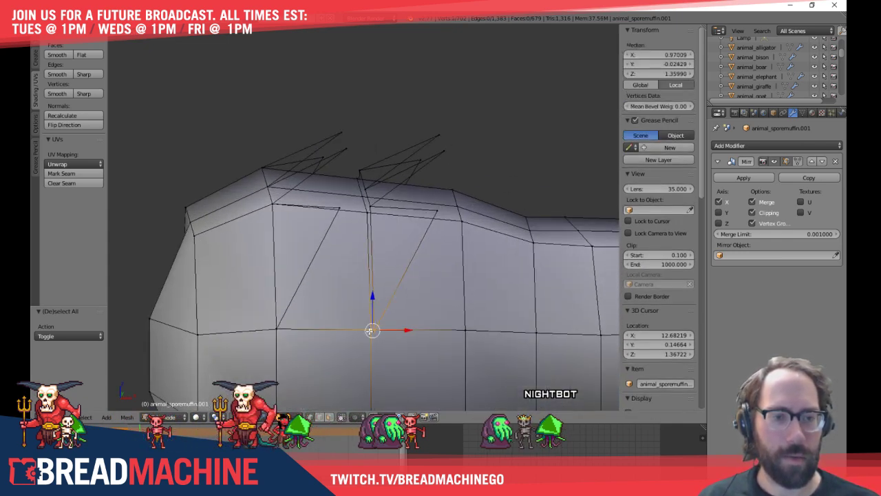
pyautogui.click(379, 329)
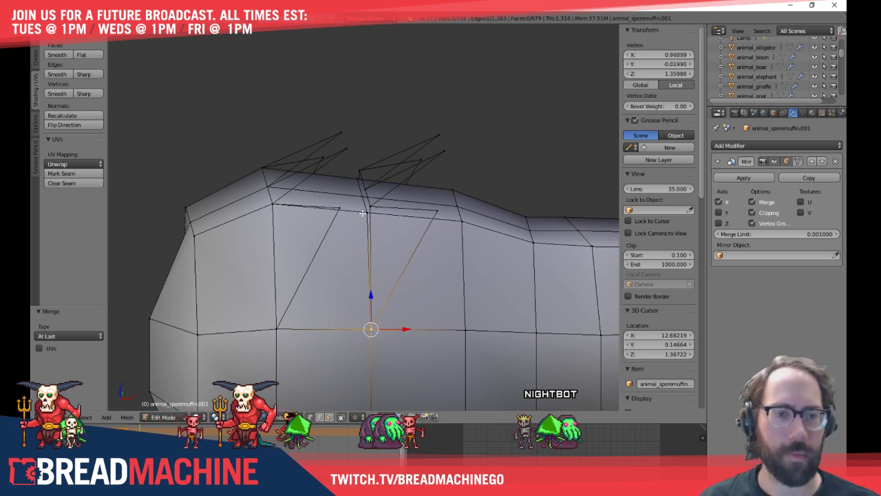
pyautogui.hotkey('alt', 'm')
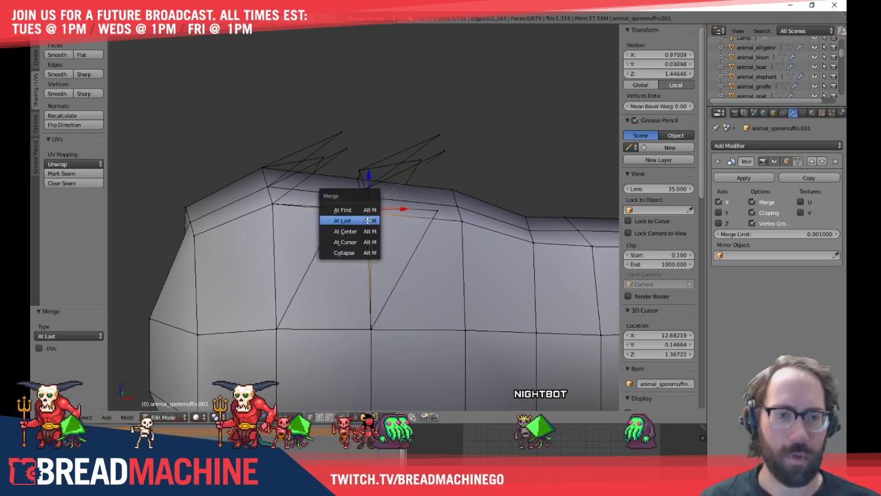
pyautogui.click(368, 219)
pyautogui.keyDown('shift'); pyautogui.moveTo(368, 218); pyautogui.dragTo(386, 239, button='middle'); pyautogui.keyUp('shift')
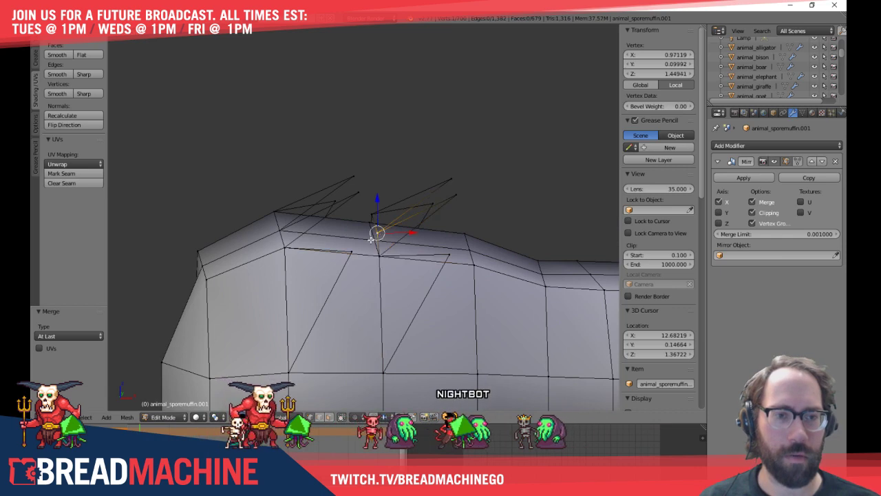
pyautogui.keyDown('shift'); pyautogui.click(373, 218); pyautogui.keyUp('shift')
pyautogui.hotkey('alt', 'm')
pyautogui.click(369, 244)
# Merge the duplicated zigzag's remaining base vertex and back end vertex into the arm's edge loop, using At Last
pyautogui.moveTo(370, 244); pyautogui.dragTo(303, 164, button='middle')
pyautogui.click(301, 189)
pyautogui.keyDown('shift'); pyautogui.click(298, 186); pyautogui.keyUp('shift')
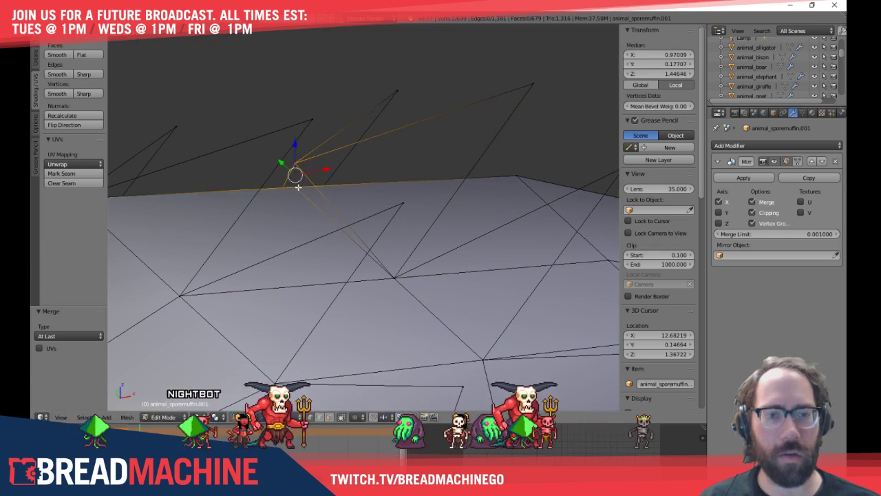
pyautogui.hotkey('alt', 'm')
pyautogui.click(297, 183)
pyautogui.moveTo(298, 186); pyautogui.dragTo(310, 298, button='middle')
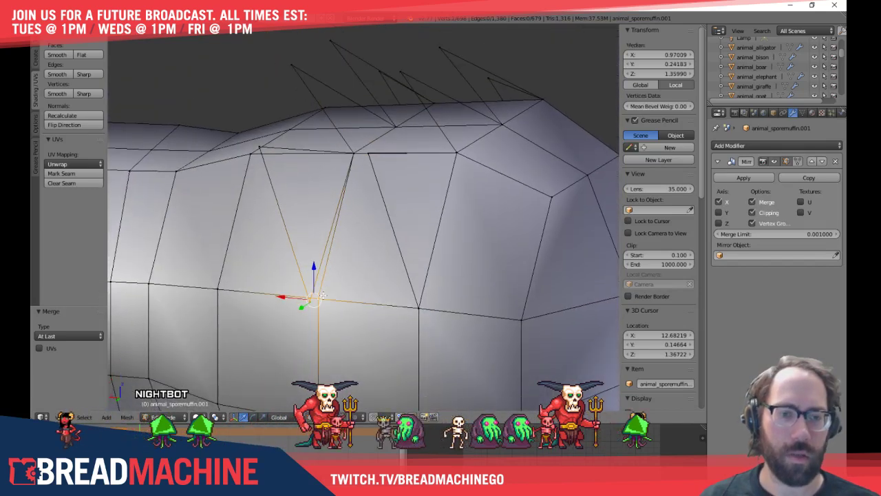
pyautogui.click(320, 294)
pyautogui.press('a')
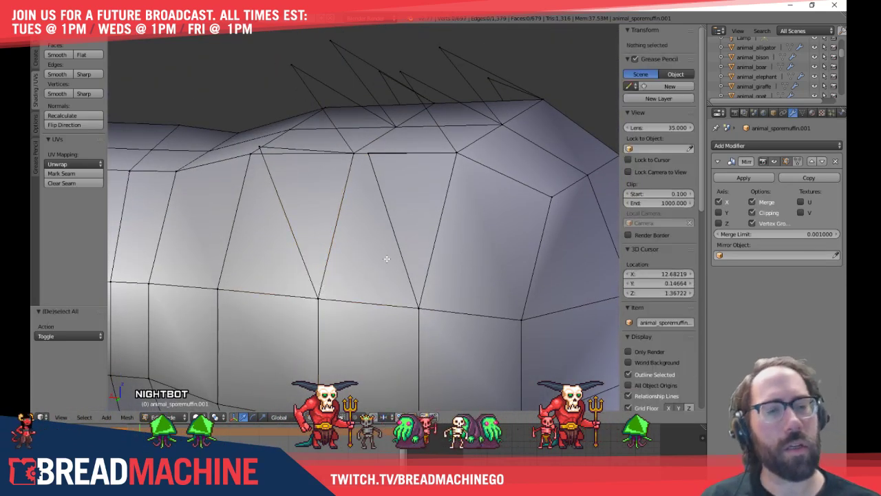
# View the shared Gyazo image in the browser and close its page to return to Blender
pyautogui.moveTo(437, 178); pyautogui.dragTo(510, 183, button='middle')
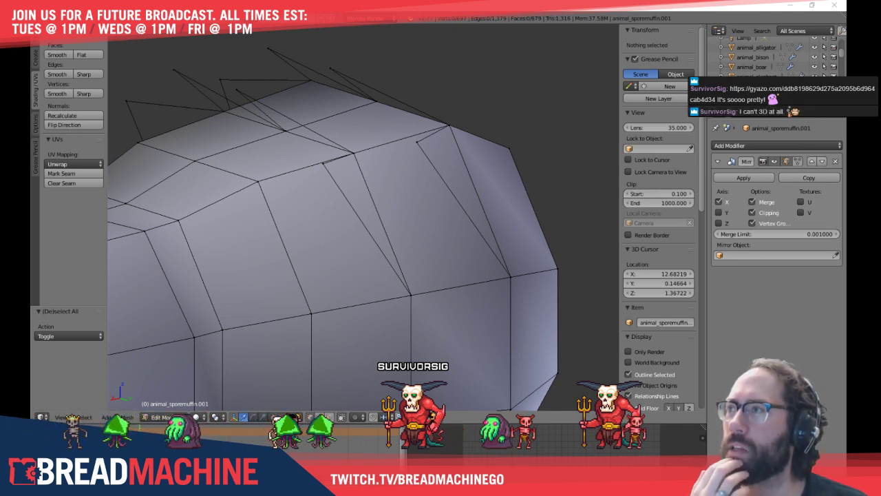
pyautogui.moveTo(0, 145); pyautogui.dragTo(250, 35)
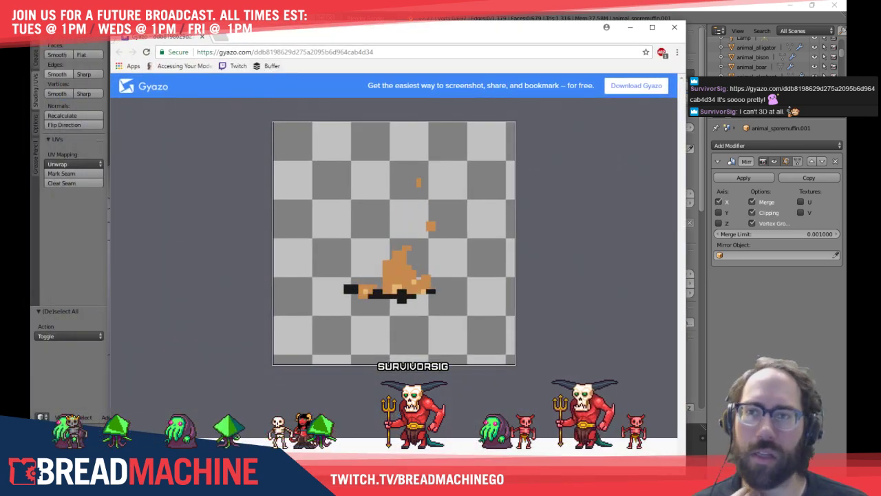
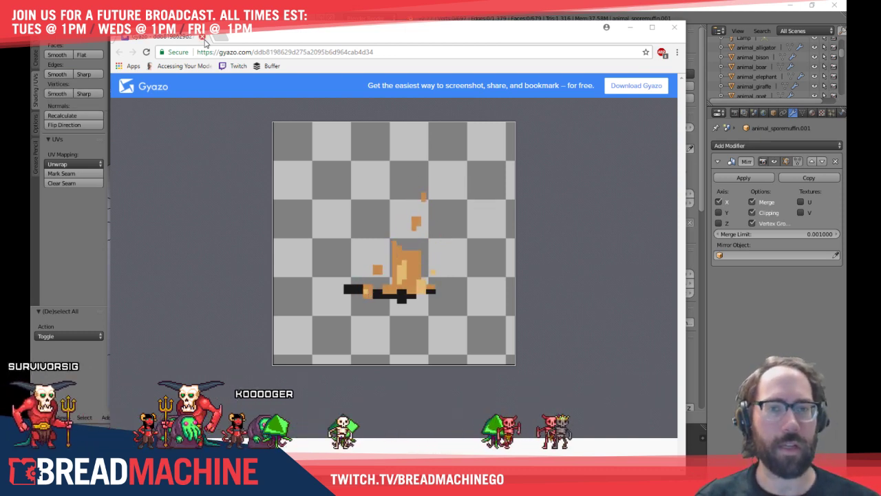
pyautogui.click(202, 37)
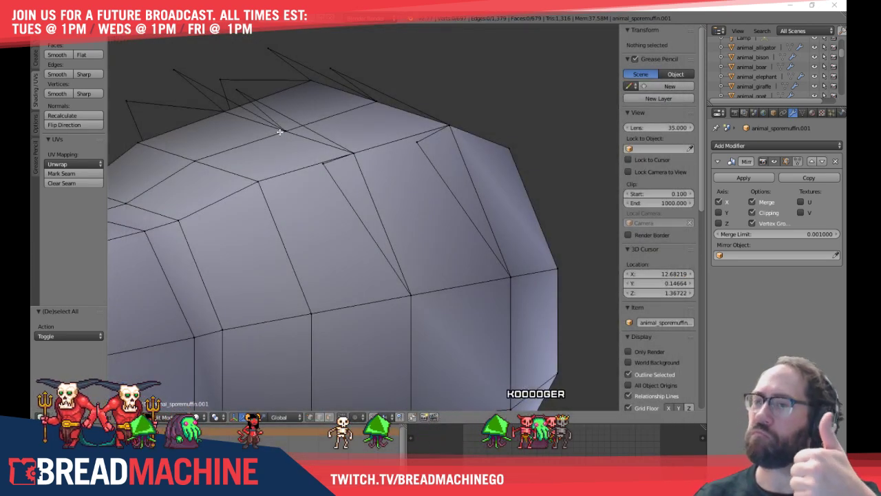
# In edge select mode, fill the triangular side faces between the first row's backmost tooth and the arm's lengthwise edges
pyautogui.moveTo(484, 185); pyautogui.dragTo(416, 212, button='middle')
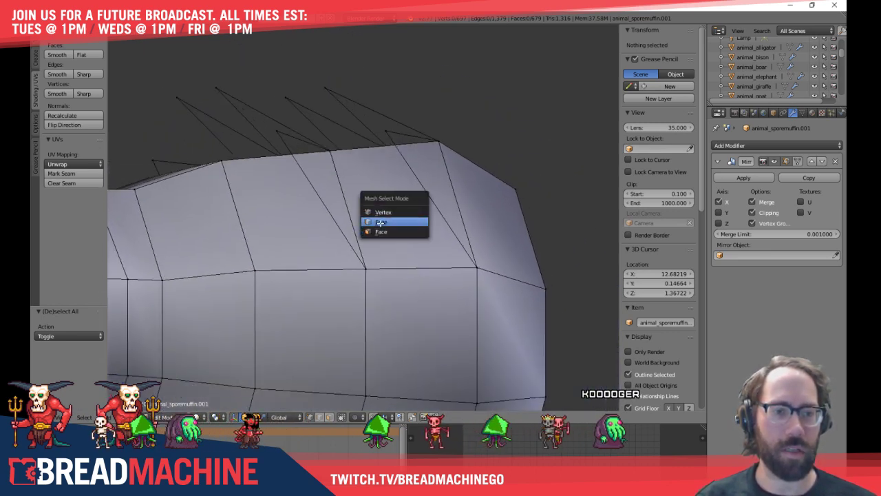
pyautogui.click(380, 222)
pyautogui.rightClick(420, 193)
pyautogui.press('f')
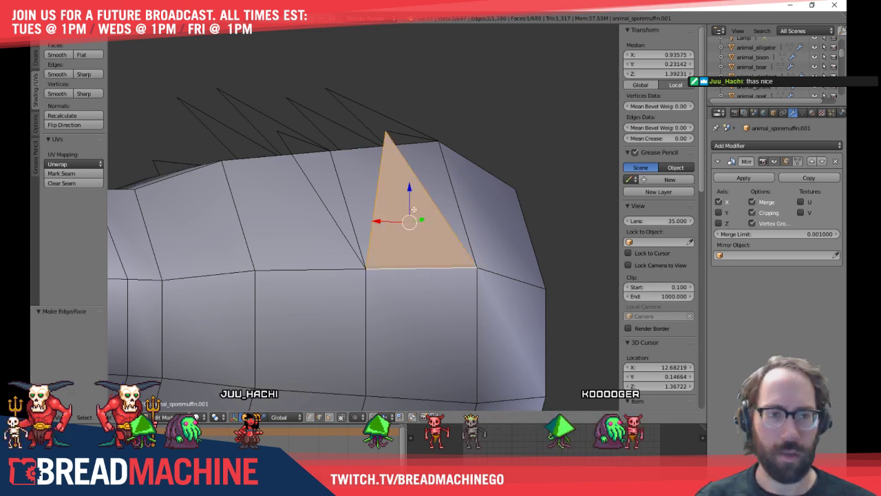
pyautogui.moveTo(415, 252); pyautogui.dragTo(342, 221, button='middle')
pyautogui.rightClick(364, 193)
pyautogui.keyDown('shift'); pyautogui.rightClick(394, 190); pyautogui.keyUp('shift')
pyautogui.press('f')
# Fill the two triangular side faces beneath the second tooth from the back in the first row
pyautogui.rightClick(350, 131)
pyautogui.keyDown('shift'); pyautogui.rightClick(360, 179); pyautogui.keyUp('shift')
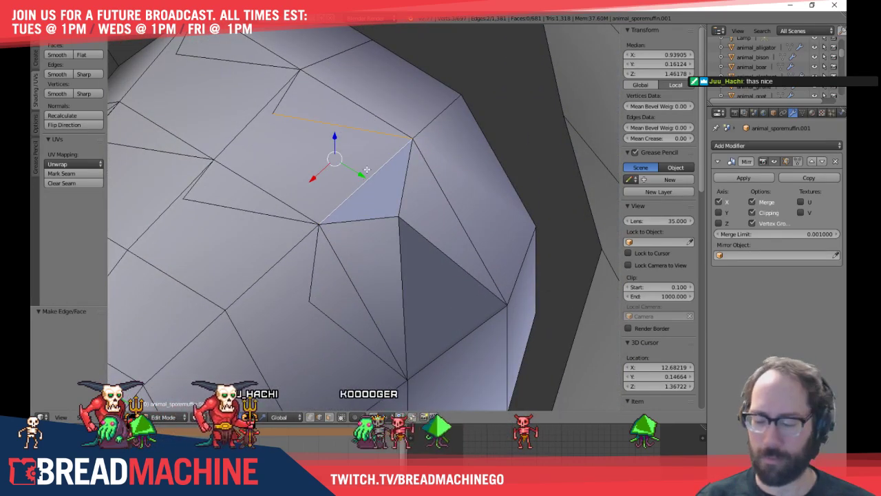
pyautogui.press('f')
pyautogui.moveTo(359, 179); pyautogui.dragTo(222, 172, button='middle')
pyautogui.rightClick(222, 172)
pyautogui.keyDown('shift'); pyautogui.rightClick(244, 127); pyautogui.keyUp('shift')
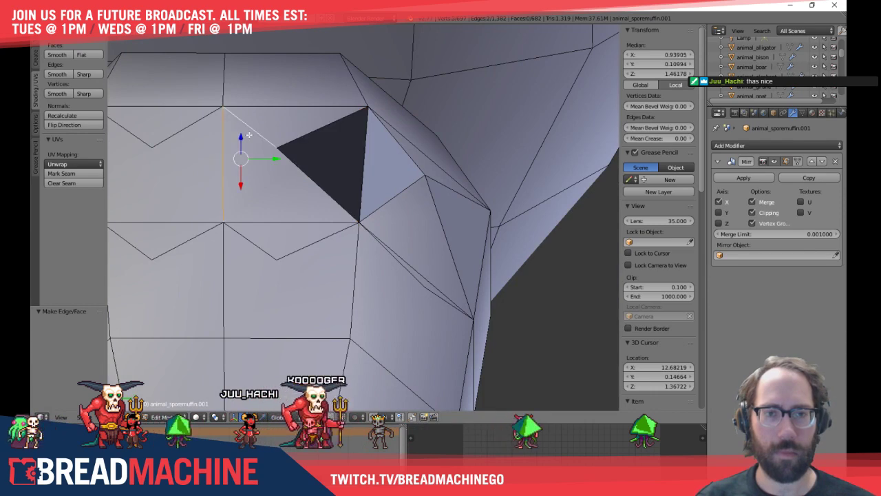
pyautogui.press('f')
# Fill the triangular side faces of the first row's two remaining teeth towards the front of the arm
pyautogui.keyDown('shift'); pyautogui.moveTo(227, 153); pyautogui.dragTo(269, 168, button='middle'); pyautogui.keyUp('shift')
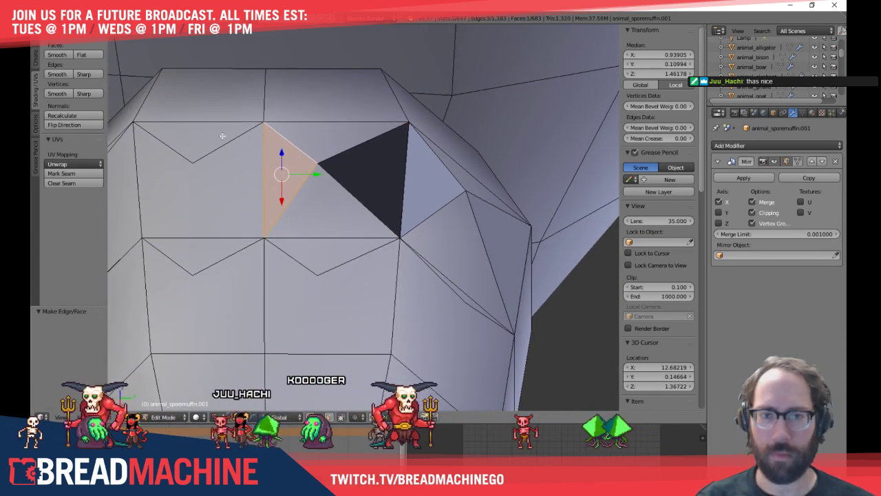
pyautogui.rightClick(233, 141)
pyautogui.keyDown('shift'); pyautogui.rightClick(264, 164); pyautogui.keyUp('shift')
pyautogui.press('f')
pyautogui.moveTo(216, 188); pyautogui.dragTo(295, 171, button='middle')
pyautogui.rightClick(276, 172)
pyautogui.keyDown('shift'); pyautogui.rightClick(269, 202); pyautogui.keyUp('shift')
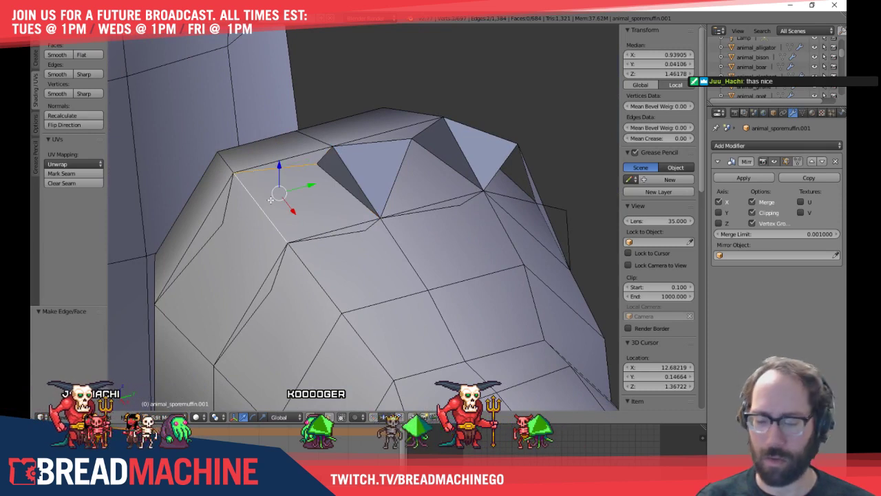
pyautogui.rightClick(236, 202)
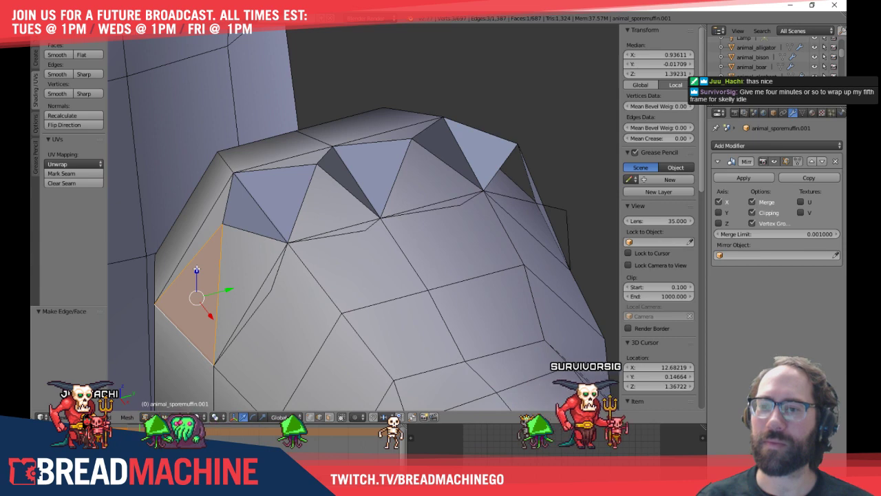
pyautogui.press('a')
# Fill the triangular face between the slanted edges of each of the four teeth in the first row
pyautogui.moveTo(399, 159); pyautogui.dragTo(468, 132, button='middle')
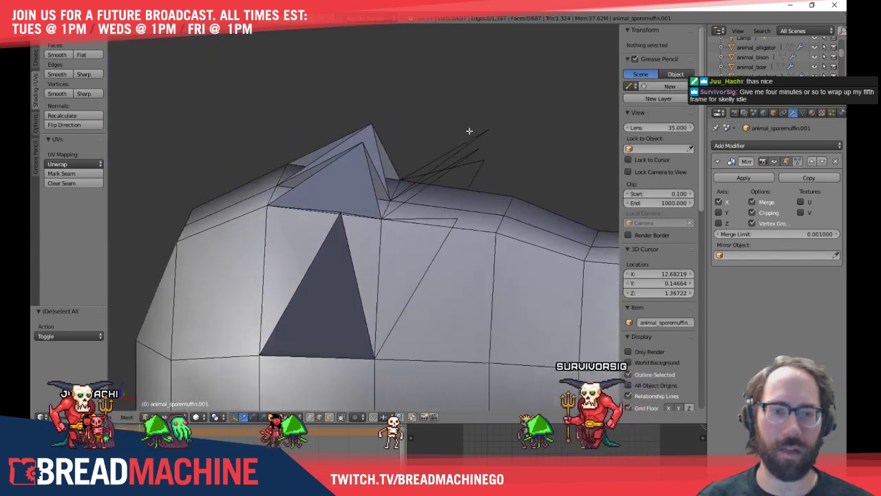
pyautogui.scroll(-4, 466, 137)
pyautogui.moveTo(493, 189); pyautogui.dragTo(548, 279, button='middle')
pyautogui.rightClick(385, 255)
pyautogui.keyDown('shift'); pyautogui.rightClick(391, 272); pyautogui.keyUp('shift')
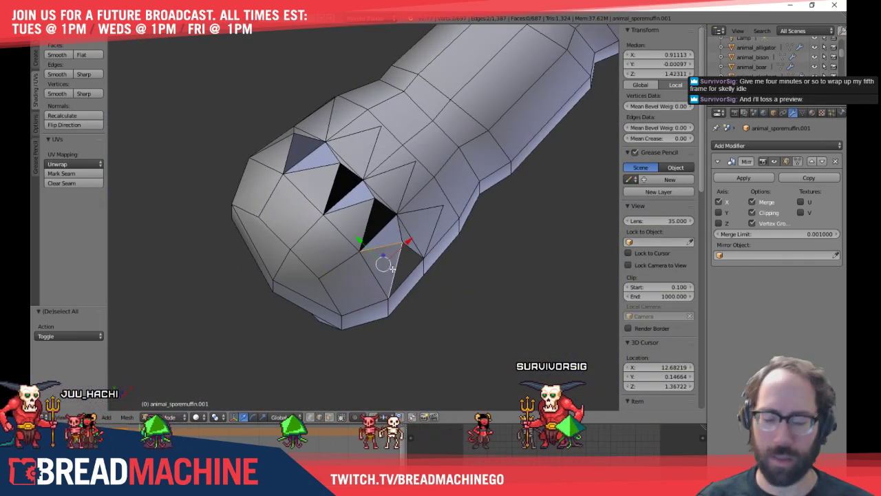
pyautogui.press('f')
pyautogui.rightClick(359, 205)
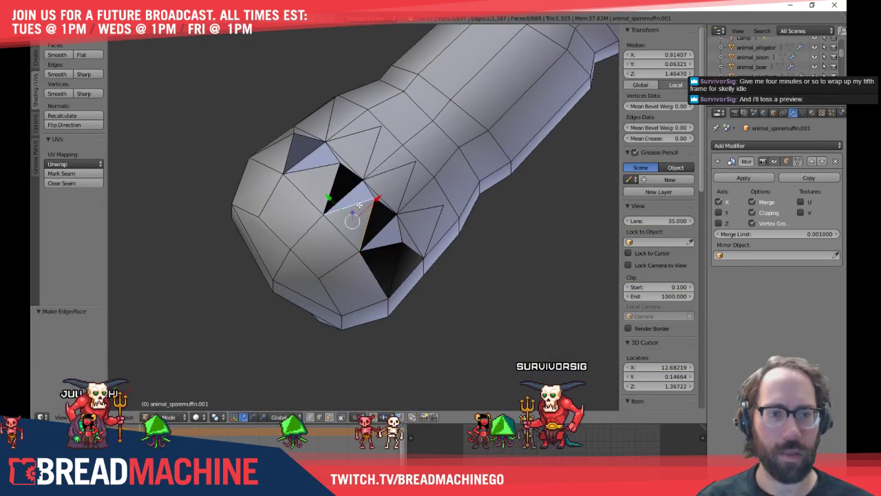
pyautogui.press('f')
pyautogui.rightClick(287, 154)
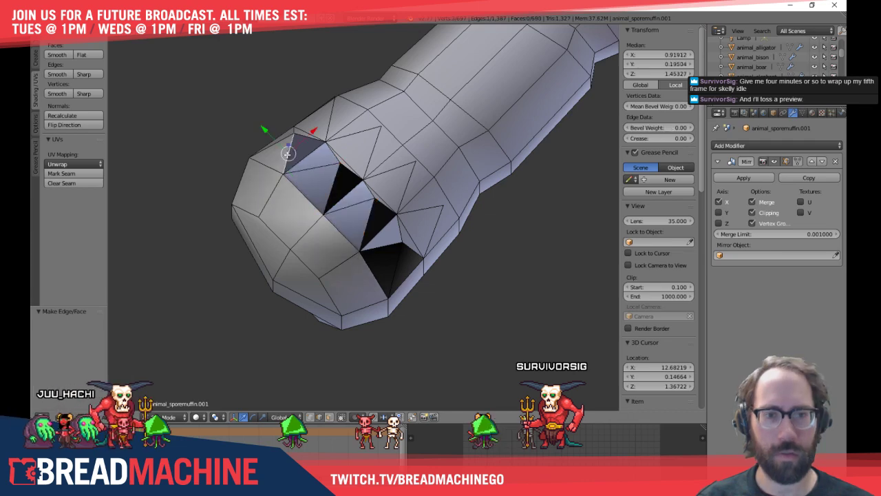
pyautogui.moveTo(278, 144); pyautogui.dragTo(259, 169, button='middle')
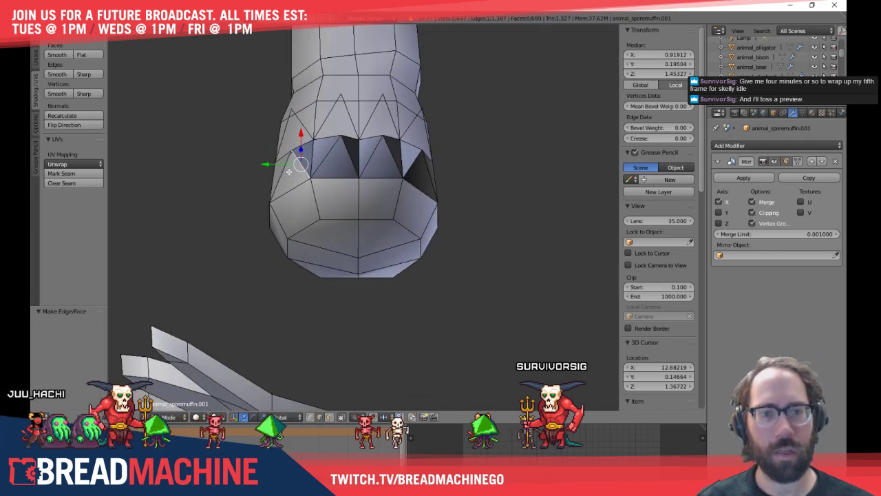
pyautogui.press('a')
# Recalculate the normals of the entire mesh and clear the selection
pyautogui.moveTo(370, 202); pyautogui.dragTo(299, 163, button='middle')
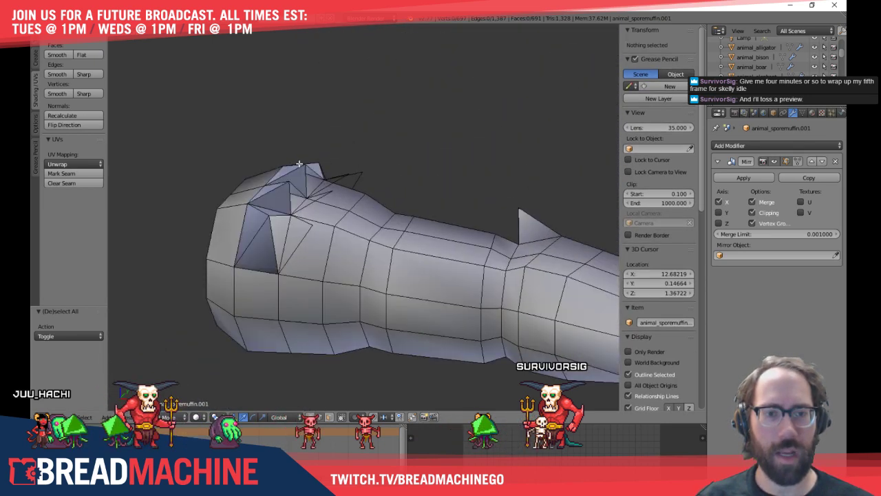
pyautogui.press('a')
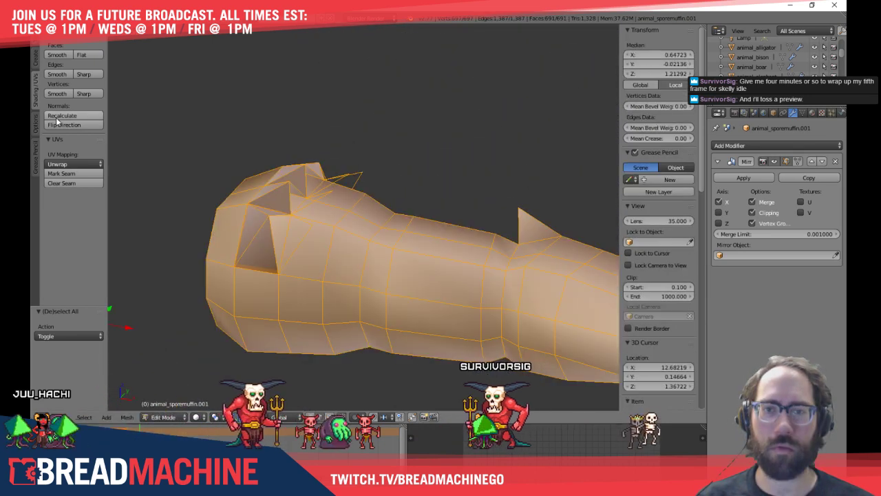
pyautogui.hotkey('ctrl', 'n')
pyautogui.scroll(2, 300, 230)
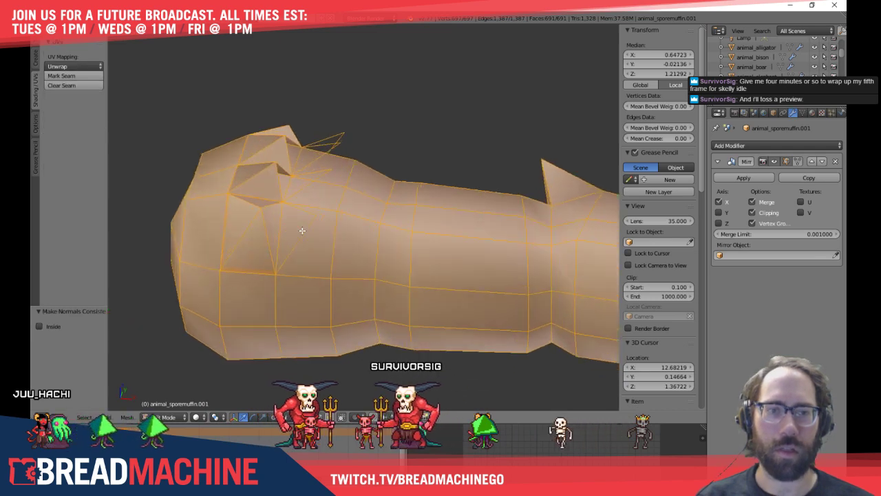
pyautogui.press('a')
pyautogui.moveTo(291, 236); pyautogui.dragTo(393, 305, button='middle')
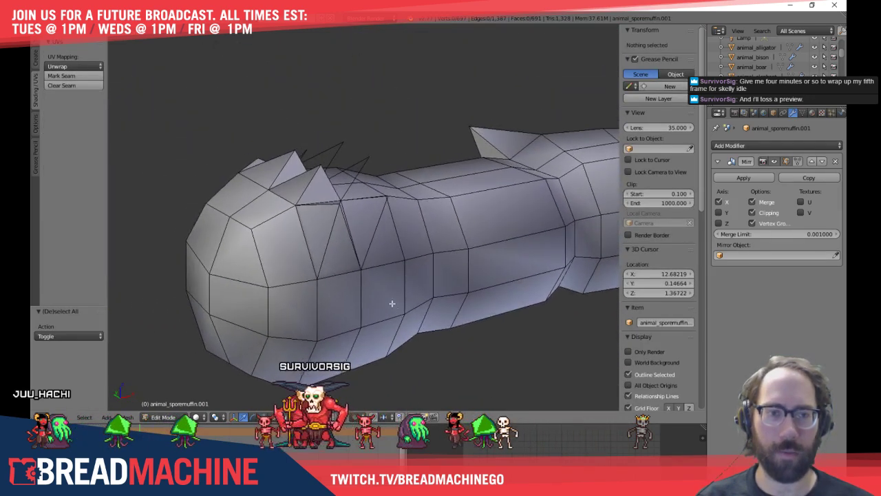
# Return to Object Mode and apply smooth shading to the arm mesh
pyautogui.press('Tab')
pyautogui.moveTo(349, 232); pyautogui.dragTo(385, 296, button='middle')
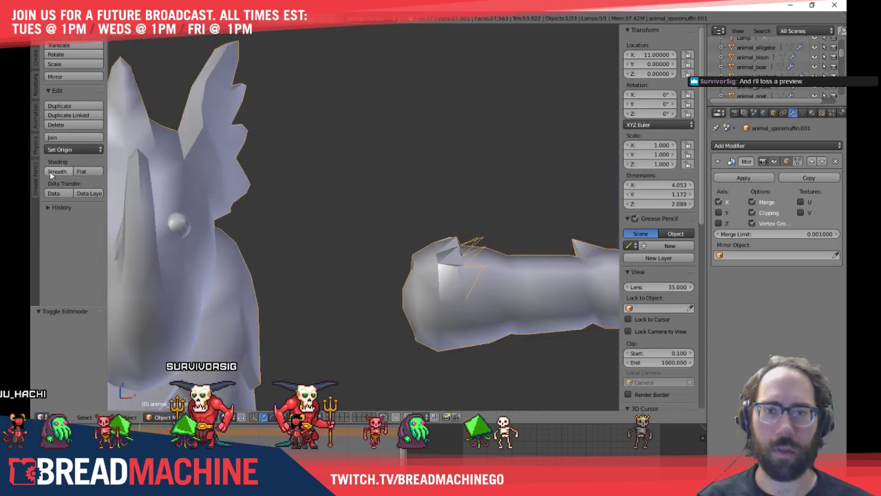
pyautogui.click(49, 172)
pyautogui.press('a')
pyautogui.scroll(-3, 440, 275)
pyautogui.moveTo(441, 262); pyautogui.dragTo(250, 261, button='middle')
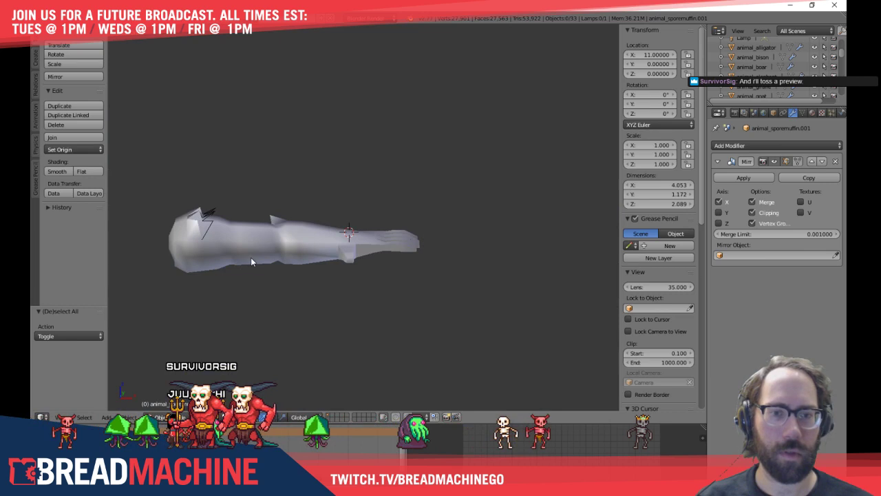
# Try flat shading on the arm mesh, restore its smooth shading and deselect it
pyautogui.rightClick(250, 257)
pyautogui.press('KP_Decimal')
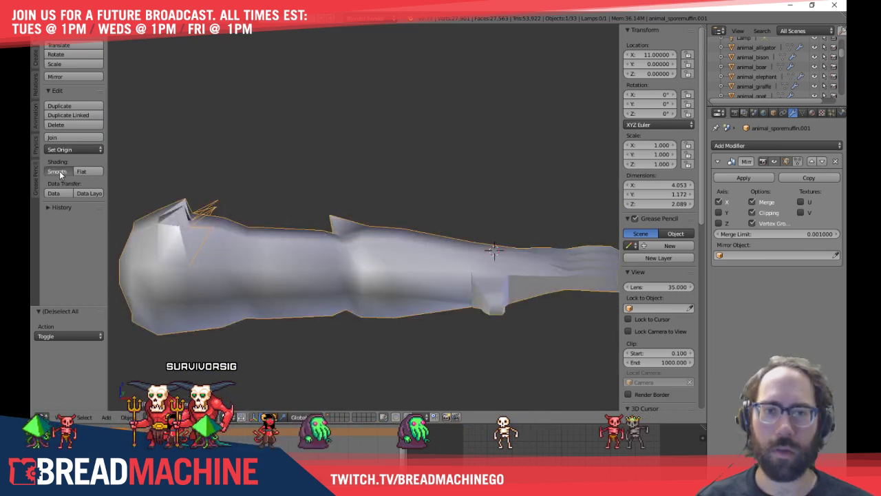
pyautogui.click(90, 174)
pyautogui.click(35, 173)
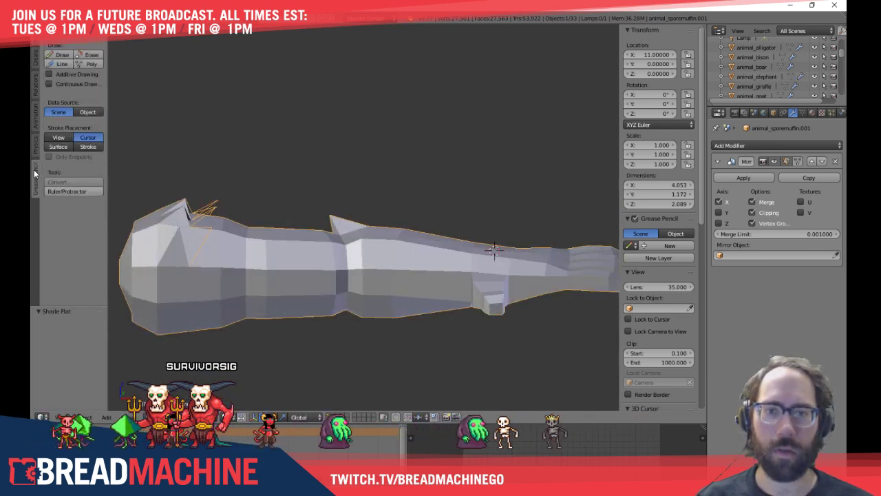
pyautogui.click(35, 146)
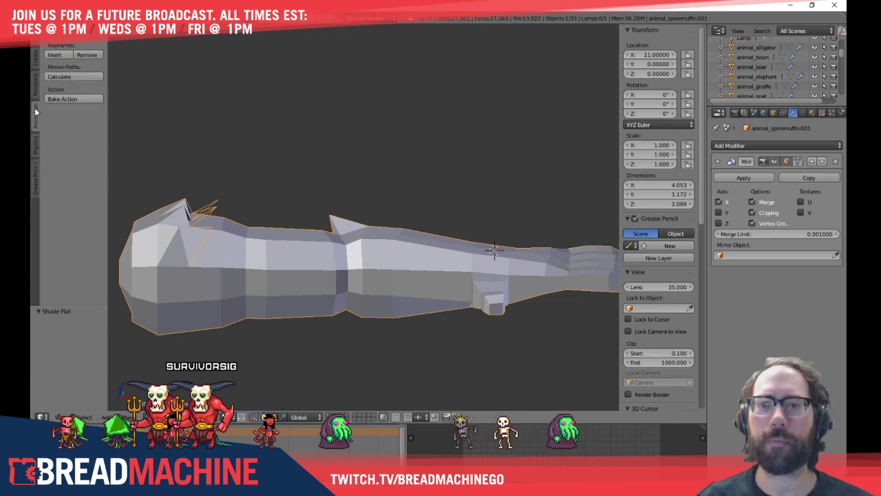
pyautogui.click(36, 97)
pyautogui.click(34, 58)
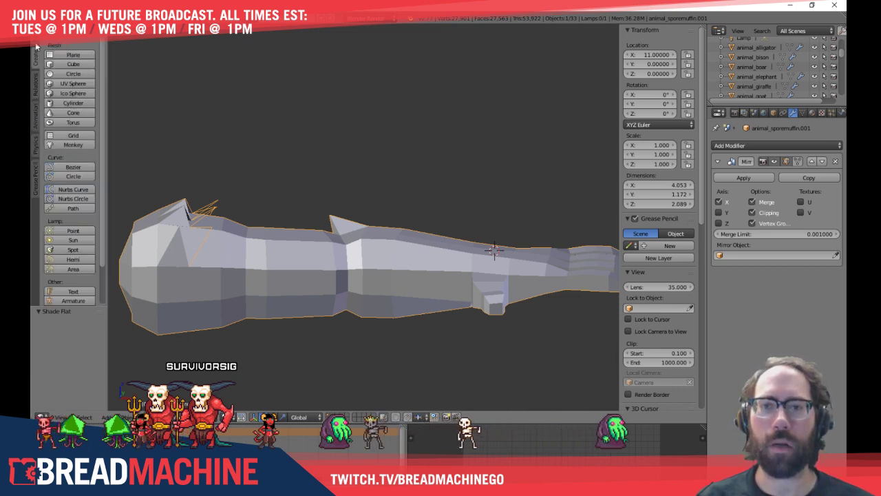
pyautogui.click(36, 46)
pyautogui.click(55, 170)
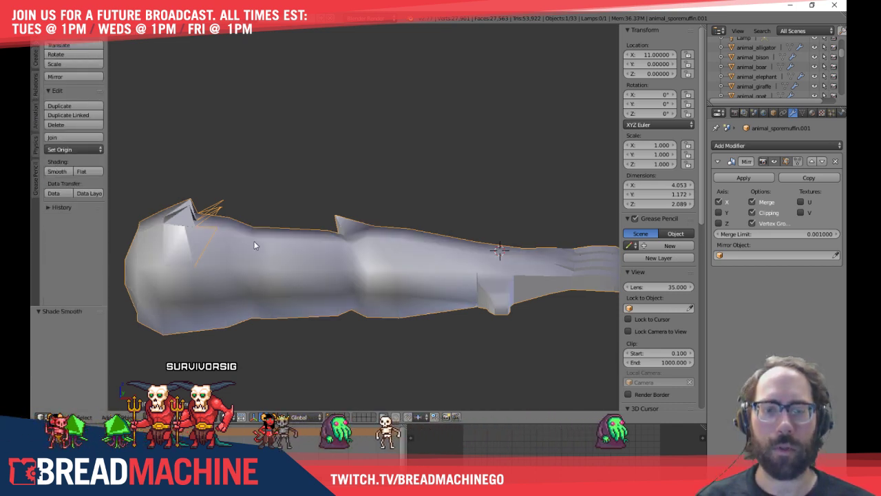
pyautogui.press('a')
pyautogui.moveTo(252, 241)
pyautogui.keyDown('shift'); pyautogui.mouseDown(button='middle')
pyautogui.moveTo(303, 236)
pyautogui.moveTo(295, 252)
pyautogui.mouseUp(button='middle'); pyautogui.keyUp('shift')
pyautogui.scroll(-1, 294, 249)
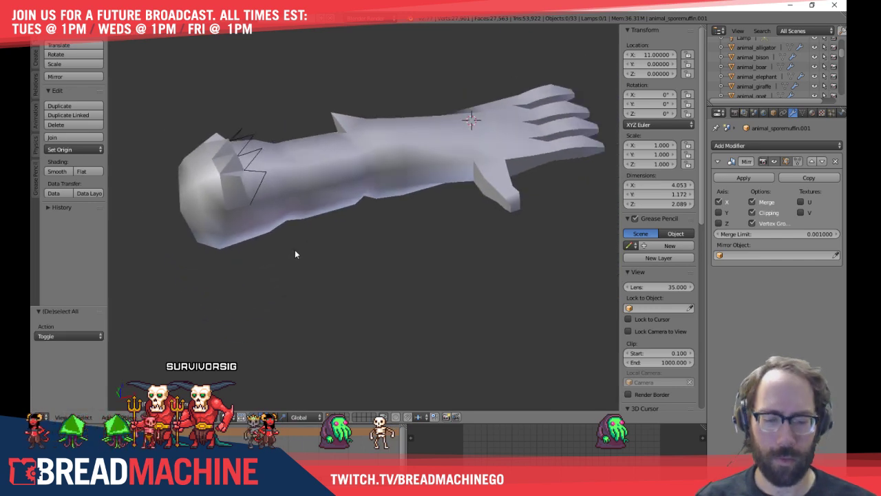
# In vertex selection, move the four tooth tips of the first row along the arm by about 0.033 on X and 0.002 on Z
pyautogui.press('KP_Divide')
pyautogui.press('KP_Divide')
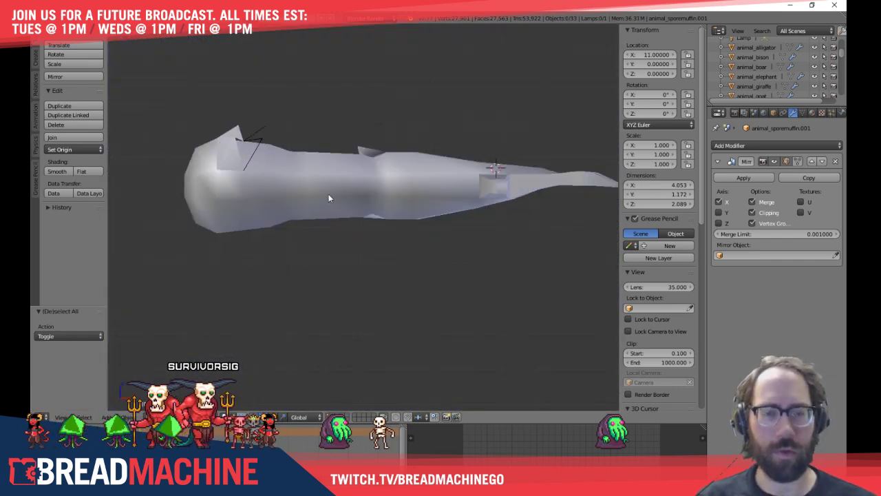
pyautogui.scroll(4, 328, 196)
pyautogui.keyDown('shift'); pyautogui.moveTo(197, 124); pyautogui.dragTo(460, 309, button='middle'); pyautogui.keyUp('shift')
pyautogui.press('Tab')
pyautogui.hotkey('ctrl', 'Tab')
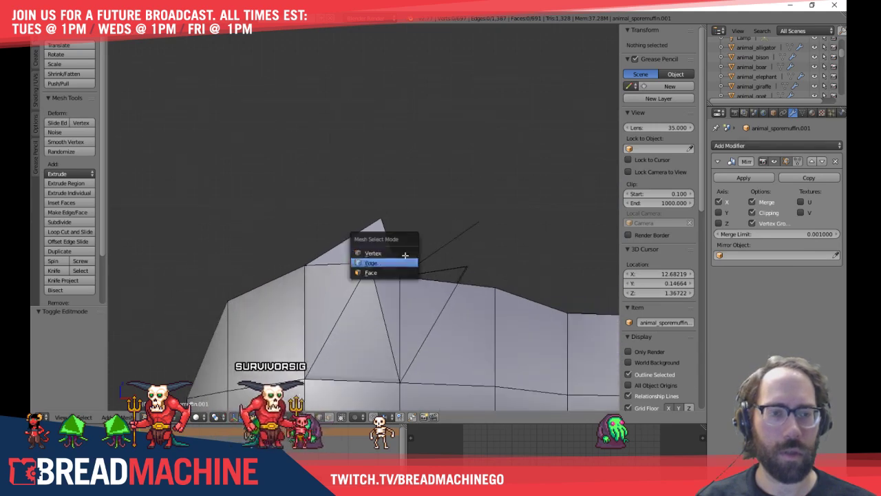
pyautogui.click(396, 251)
pyautogui.rightClick(383, 220)
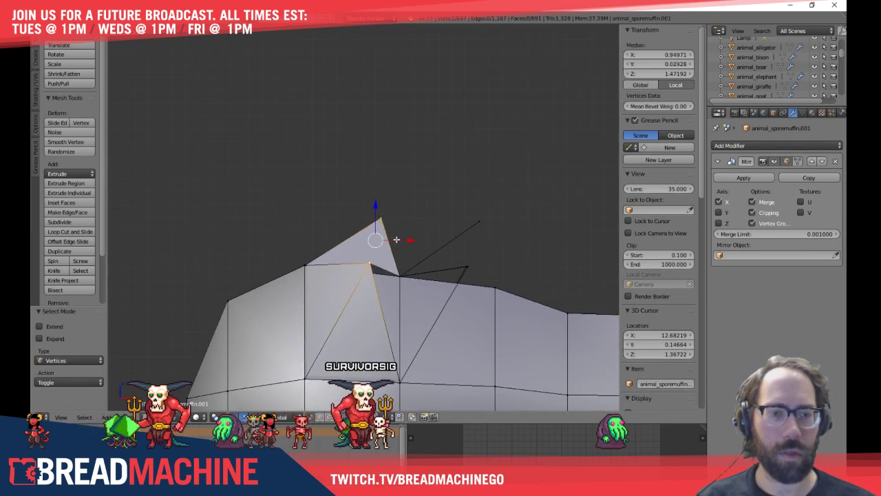
pyautogui.moveTo(397, 240); pyautogui.dragTo(428, 212, button='middle')
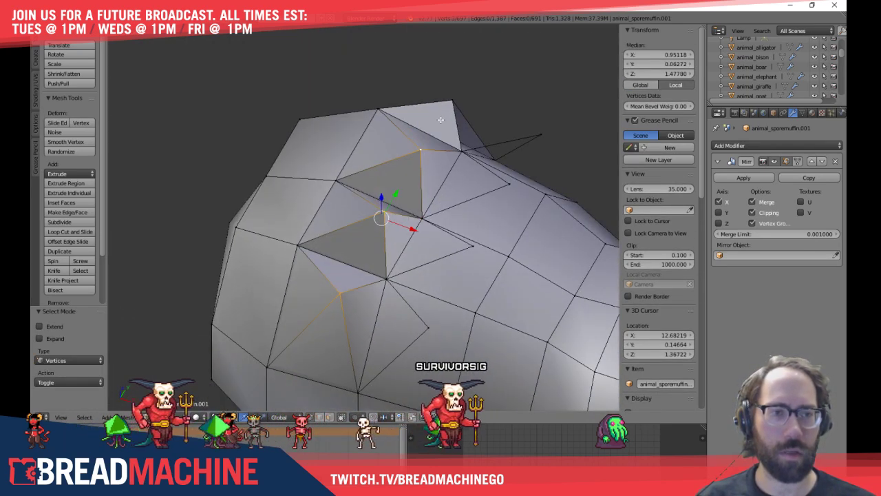
pyautogui.keyDown('shift'); pyautogui.rightClick(461, 95); pyautogui.keyUp('shift')
pyautogui.press('KP_1')
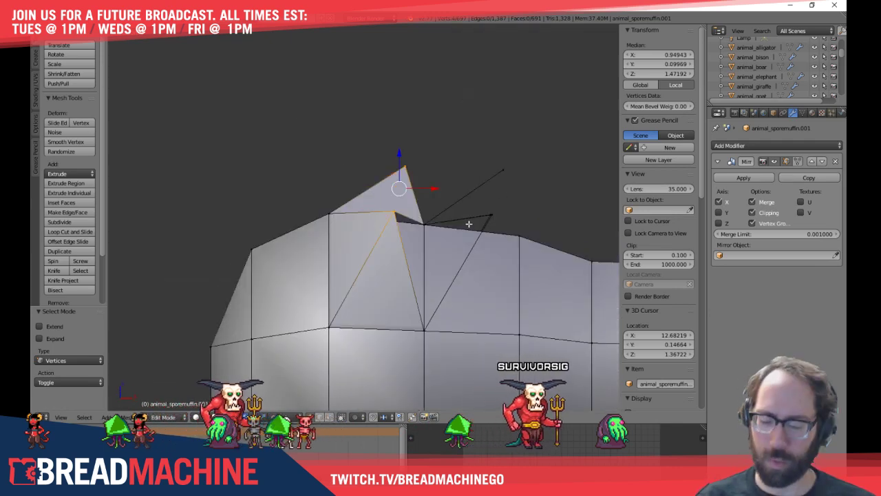
pyautogui.press('g')
pyautogui.click(505, 213)
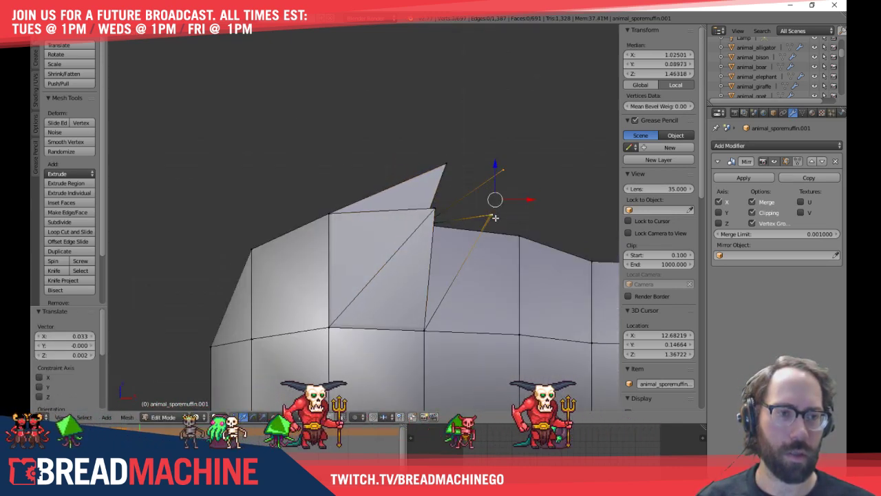
# Move the four tips of the second row along the arm by about 0.026 on X and -0.004 on Z, and clear the selection
pyautogui.press('z')
pyautogui.moveTo(505, 214); pyautogui.dragTo(508, 185, button='middle')
pyautogui.press('KP_1')
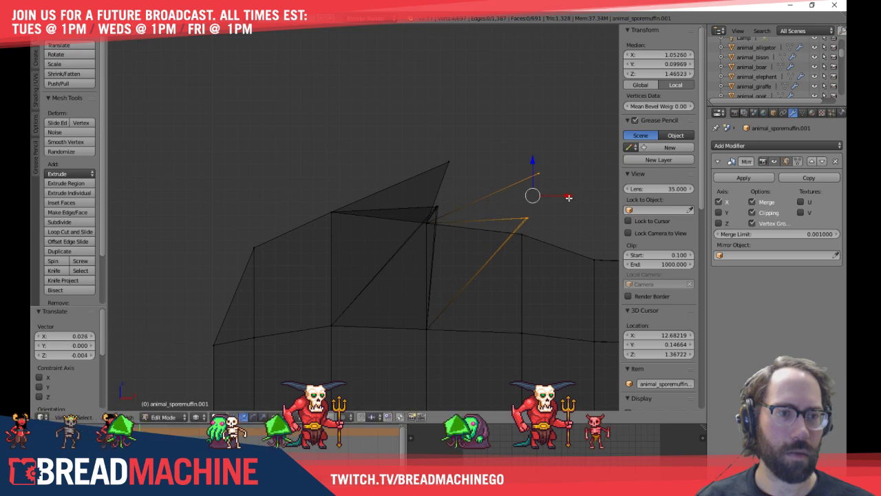
pyautogui.moveTo(569, 197)
pyautogui.mouseDown(button='middle')
pyautogui.moveTo(512, 228)
pyautogui.moveTo(393, 262)
pyautogui.moveTo(384, 239)
pyautogui.moveTo(415, 238)
pyautogui.moveTo(461, 257)
pyautogui.moveTo(472, 289)
pyautogui.moveTo(555, 285)
pyautogui.moveTo(517, 282)
pyautogui.mouseUp(button='middle')
pyautogui.press('a')
pyautogui.press('z')
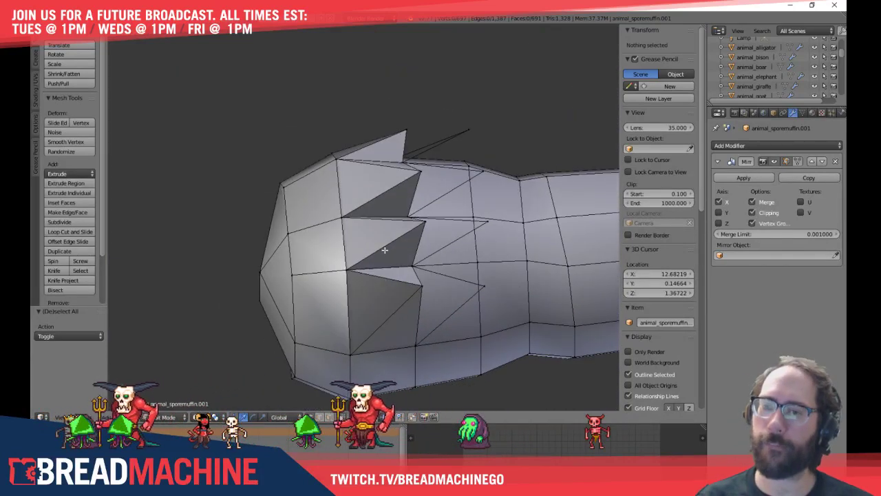
# Delete the triangular face between the slanted edges of each of the four first-row teeth
pyautogui.moveTo(384, 249); pyautogui.dragTo(341, 219, button='middle')
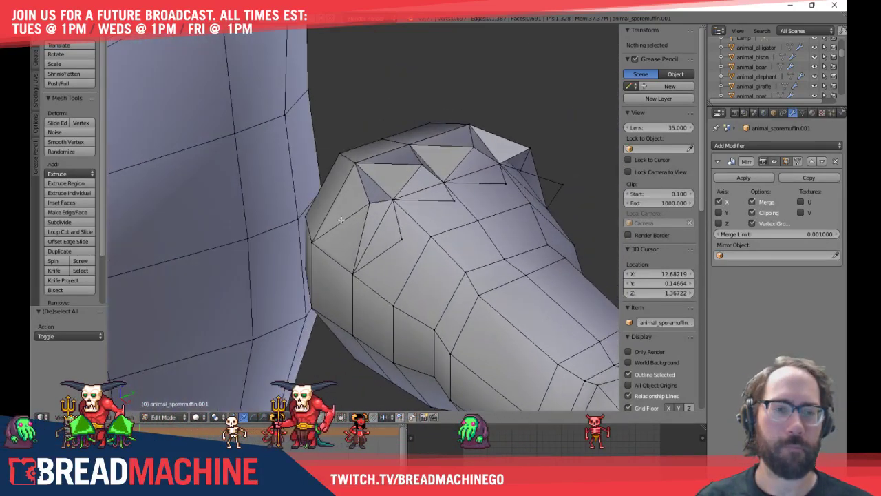
pyautogui.click(354, 237)
pyautogui.rightClick(387, 206)
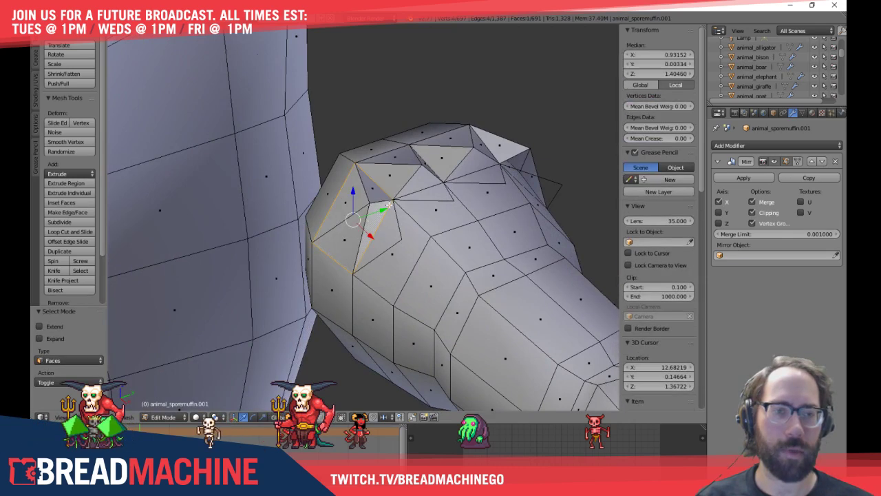
pyautogui.moveTo(505, 189); pyautogui.dragTo(488, 209, button='middle')
pyautogui.press('x')
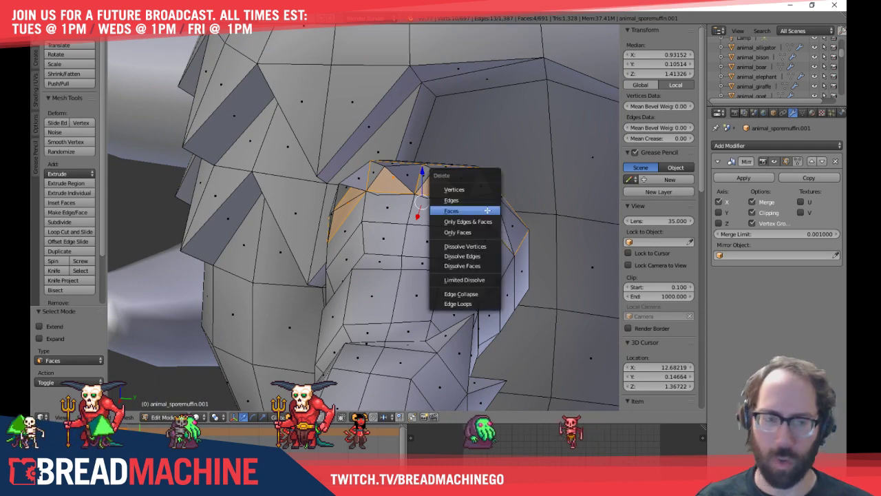
pyautogui.click(487, 210)
pyautogui.moveTo(487, 210); pyautogui.dragTo(502, 264, button='middle')
pyautogui.moveTo(503, 223); pyautogui.dragTo(469, 305, button='middle')
# Pull the tip of the first row's front outer tooth outward by about -0.035 on Y and -0.019 on Z
pyautogui.press('z')
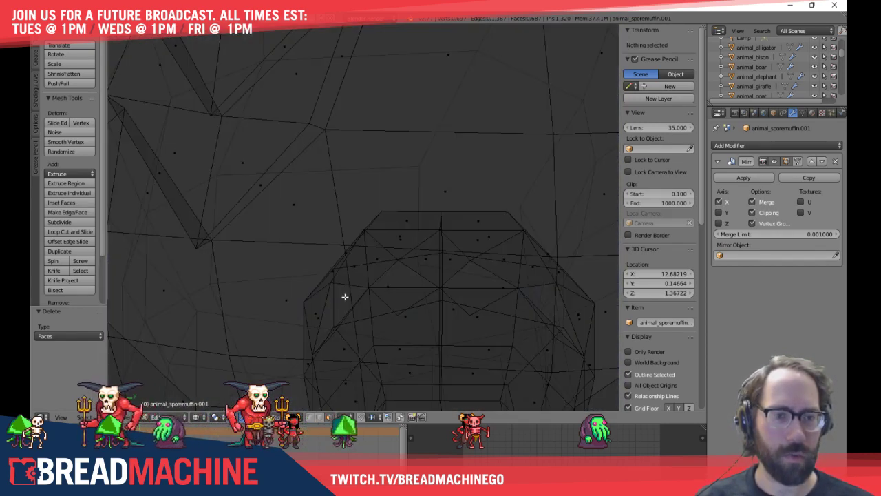
pyautogui.press('z')
pyautogui.hotkey('ctrl', 'Tab')
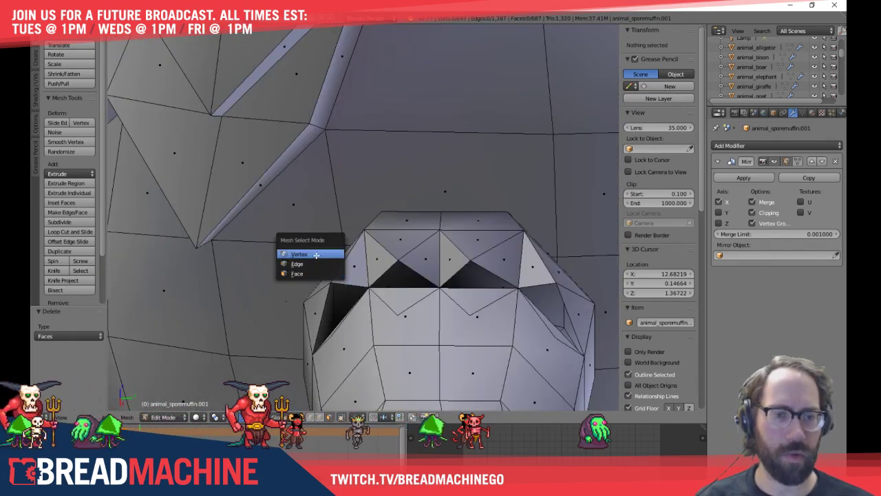
pyautogui.click(316, 255)
pyautogui.rightClick(330, 283)
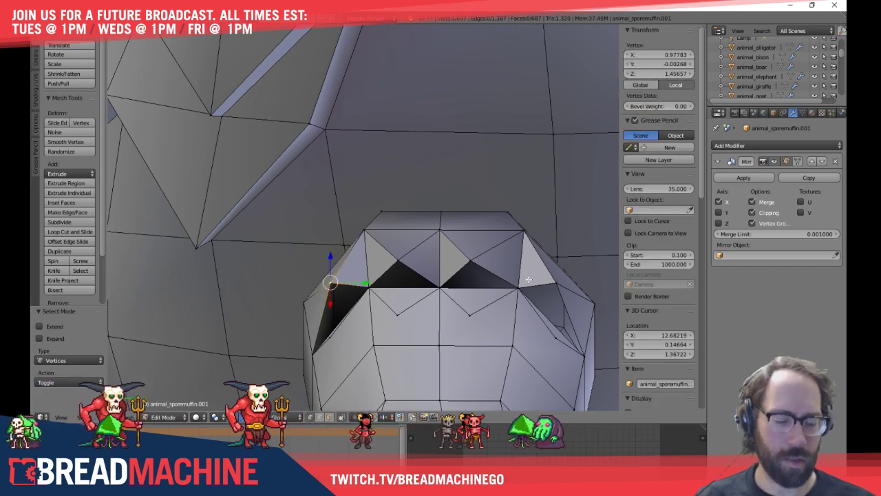
pyautogui.moveTo(528, 279); pyautogui.dragTo(502, 207, button='middle')
pyautogui.keyDown('shift'); pyautogui.moveTo(428, 336); pyautogui.dragTo(441, 262, button='middle'); pyautogui.keyUp('shift')
pyautogui.press('g')
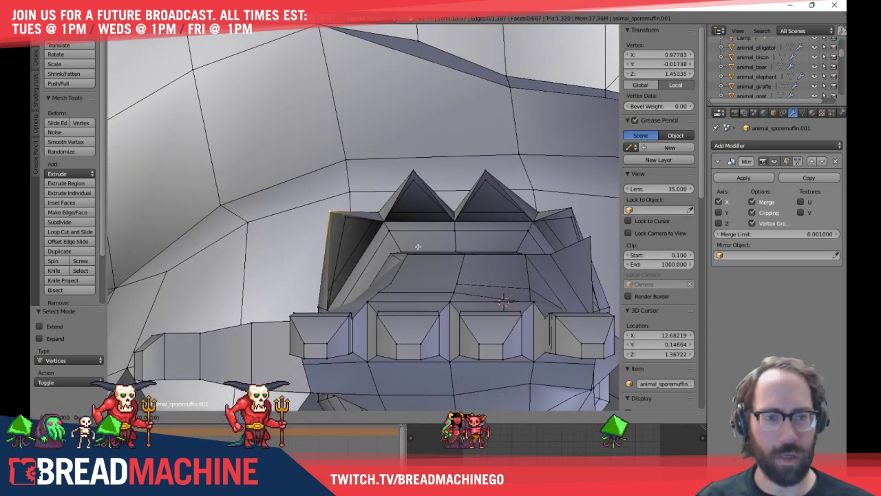
pyautogui.click(400, 262)
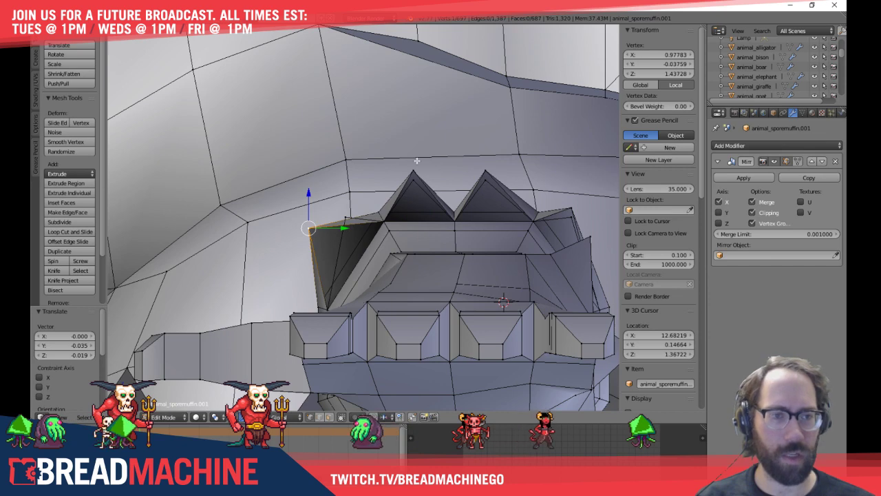
# Raise the tips of the two middle first-row teeth by about 0.026 on Z
pyautogui.moveTo(416, 161); pyautogui.dragTo(406, 181, button='middle')
pyautogui.rightClick(405, 181)
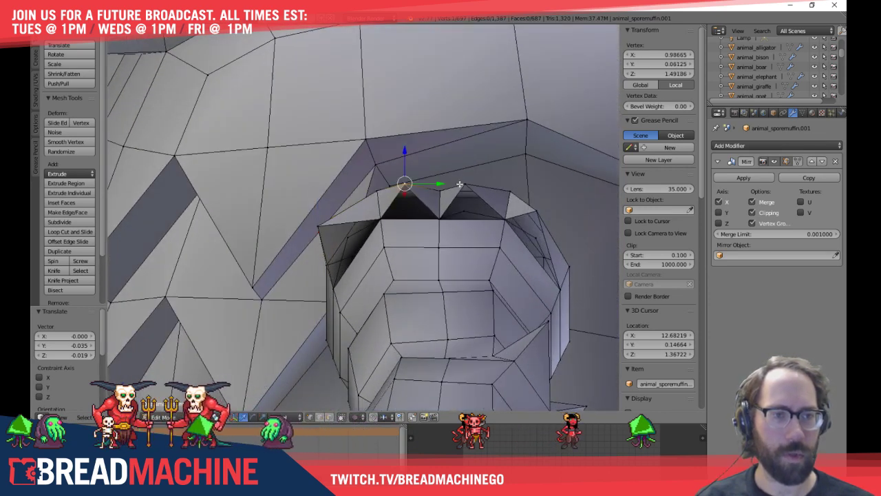
pyautogui.press('KP_1')
pyautogui.press('KP_3')
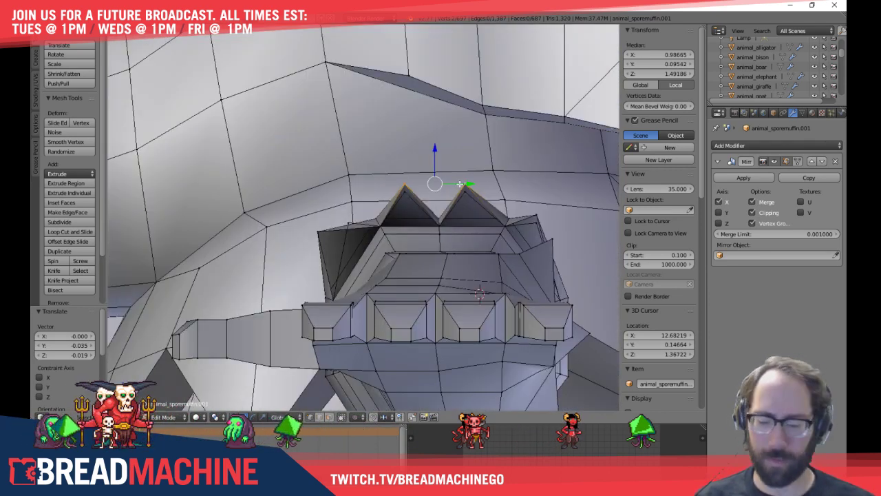
pyautogui.keyDown('shift'); pyautogui.rightClick(472, 178); pyautogui.keyUp('shift')
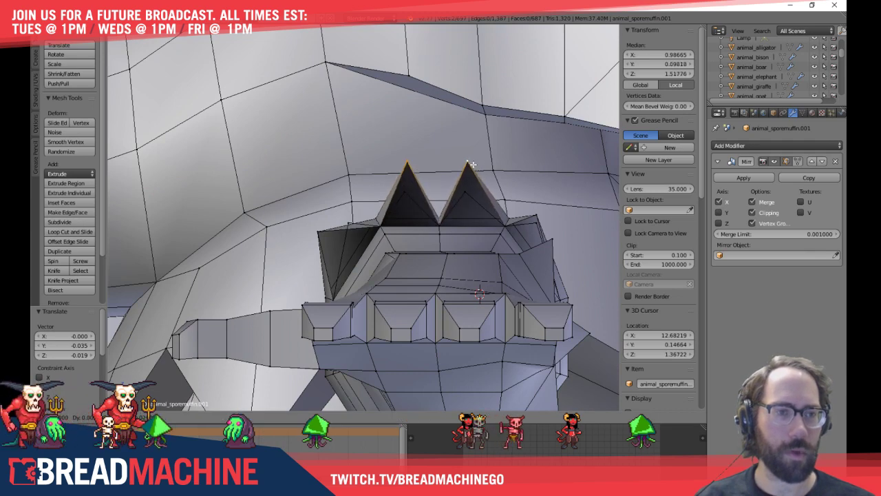
pyautogui.keyDown('shift'); pyautogui.moveTo(540, 231); pyautogui.dragTo(467, 229, button='middle'); pyautogui.keyUp('shift')
# Move the rear outer tooth's tip outward by about 0.036 on Y and -0.019 on Z, and scale the two middle first-row tips apart
pyautogui.rightClick(463, 209)
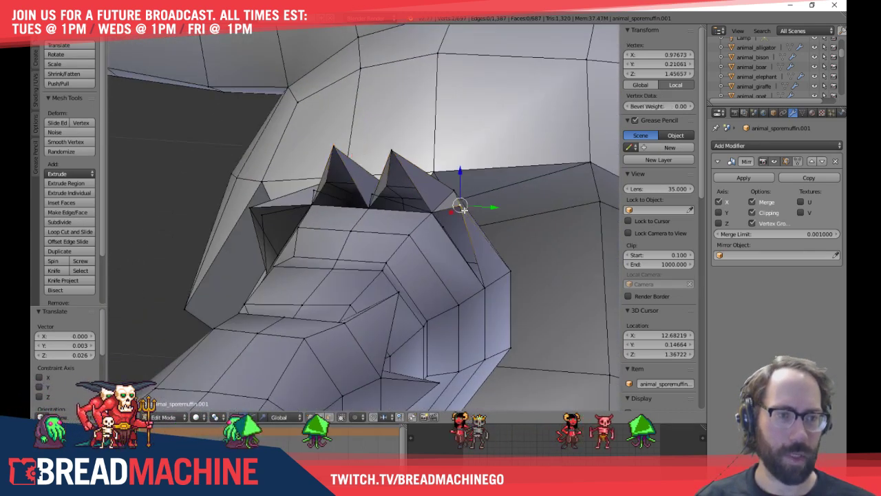
pyautogui.press('KP_3')
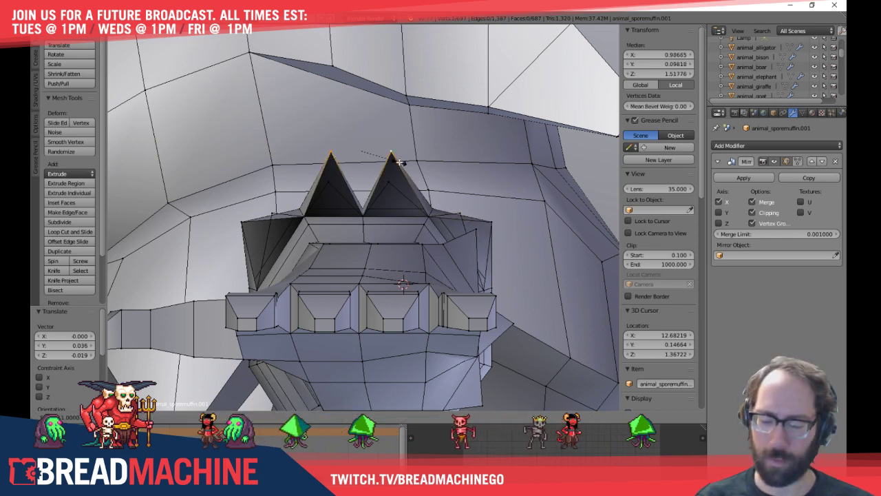
pyautogui.click(417, 166)
# Scale the two middle tips of the second row apart along Y, and clear the selection
pyautogui.press('a')
pyautogui.rightClick(333, 182)
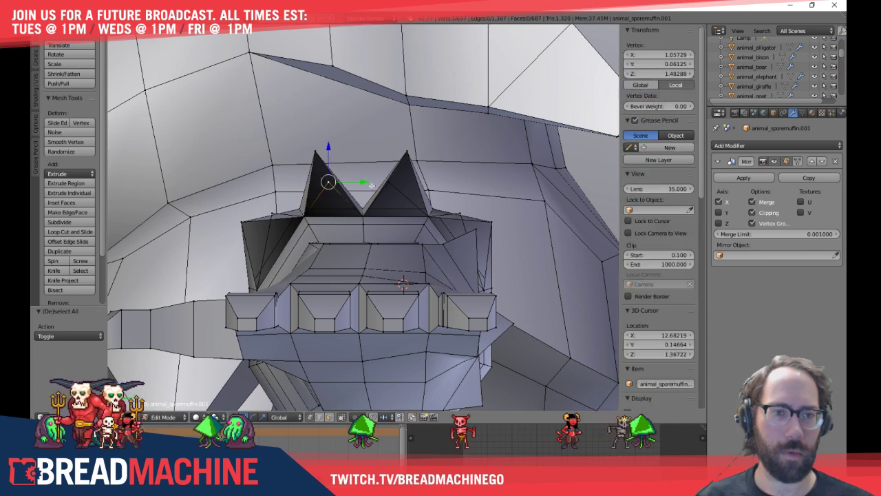
pyautogui.keyDown('shift'); pyautogui.rightClick(397, 182); pyautogui.keyUp('shift')
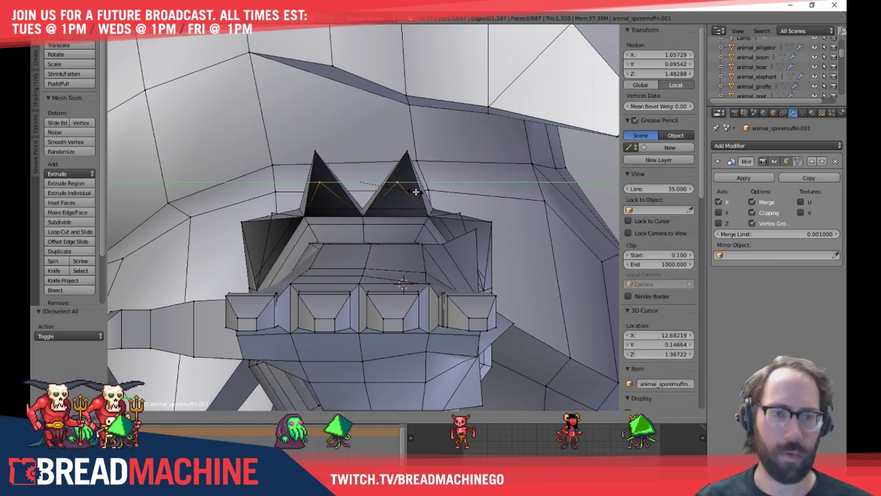
pyautogui.press('a')
# Examine the reshaped first-row teeth on the upper arm in Object Mode
pyautogui.moveTo(413, 179); pyautogui.dragTo(527, 183, button='middle')
pyautogui.scroll(-3, 526, 190)
pyautogui.press('Tab')
pyautogui.moveTo(517, 217); pyautogui.dragTo(463, 257, button='middle')
pyautogui.scroll(5, 410, 238)
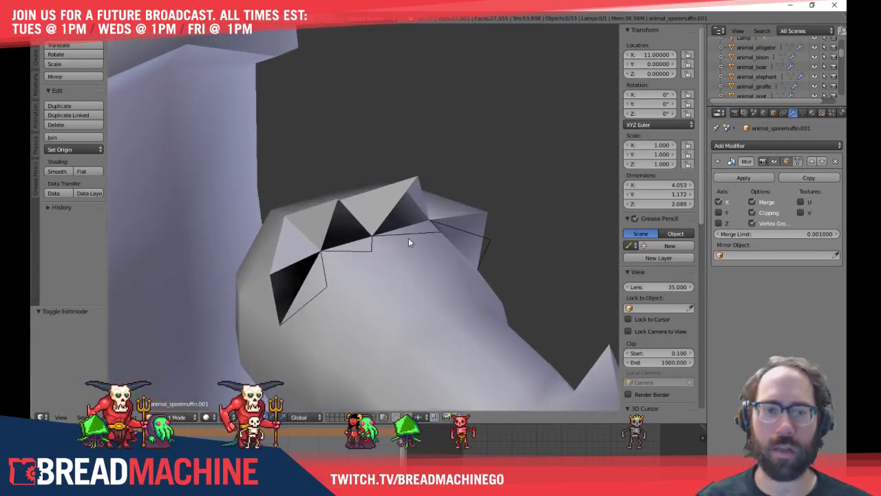
pyautogui.keyDown('shift'); pyautogui.moveTo(375, 258); pyautogui.dragTo(390, 230, button='middle'); pyautogui.keyUp('shift')
pyautogui.scroll(2, 316, 252)
pyautogui.moveTo(314, 249); pyautogui.dragTo(354, 211, button='middle')
# In edge selection, fill the open triangles between the slanted edges of the front outer tooth and the middle tooth beside it
pyautogui.press('Tab')
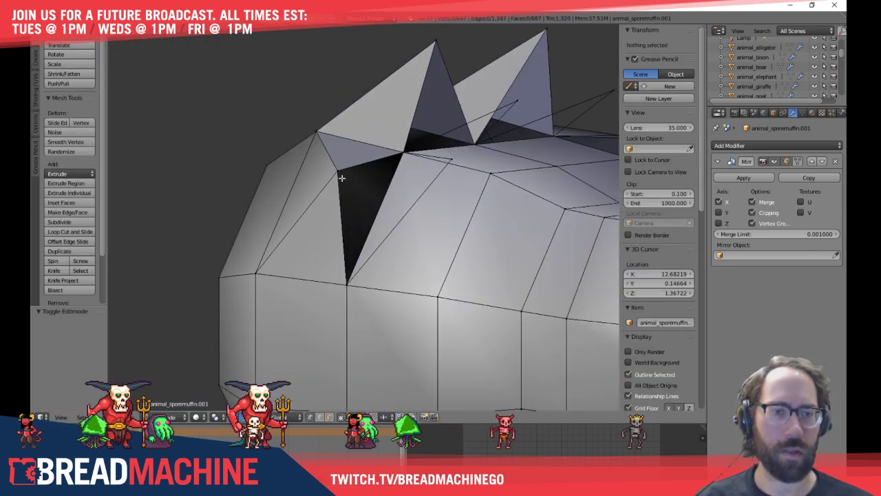
pyautogui.click(307, 187)
pyautogui.rightClick(347, 172)
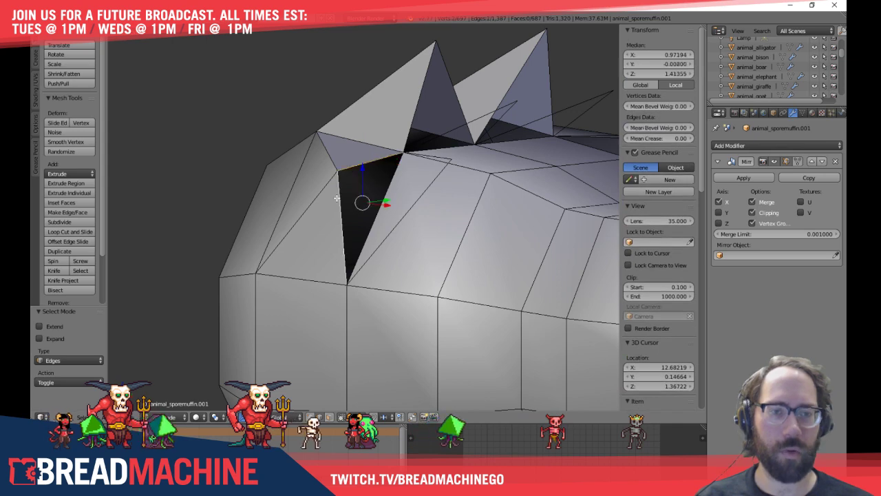
pyautogui.press('f')
pyautogui.rightClick(441, 89)
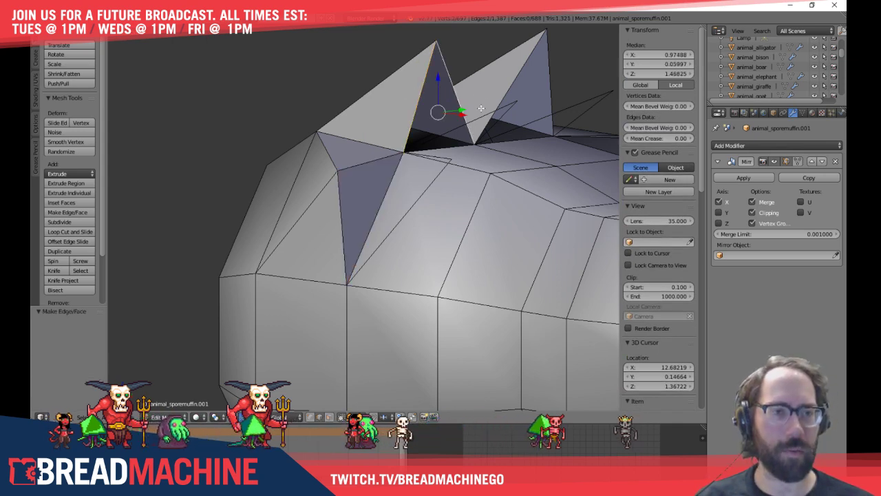
pyautogui.keyDown('shift'); pyautogui.moveTo(481, 108); pyautogui.dragTo(356, 176, button='middle'); pyautogui.keyUp('shift')
pyautogui.scroll(1, 356, 176)
pyautogui.press('f')
# Fill the open triangles of the other middle tooth and the rear outer tooth in the first row, and clear the selection
pyautogui.rightClick(415, 124)
pyautogui.keyDown('shift'); pyautogui.rightClick(448, 138); pyautogui.keyUp('shift')
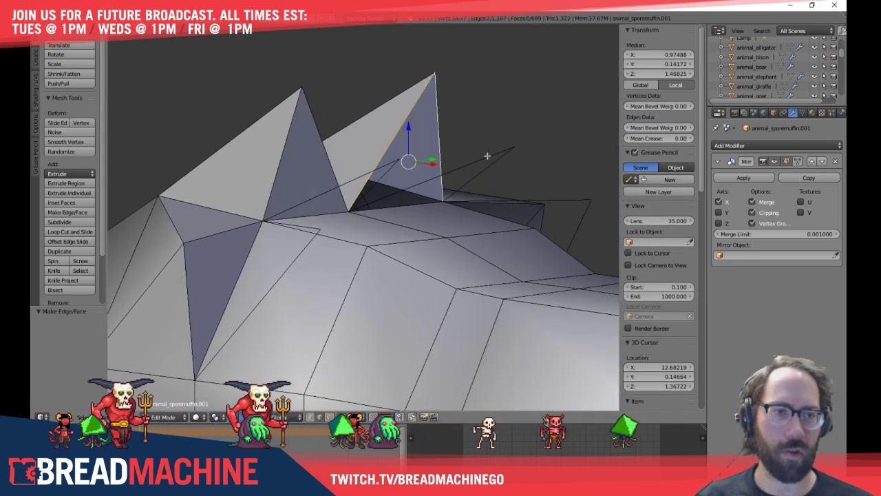
pyautogui.moveTo(487, 156); pyautogui.dragTo(493, 211, button='middle')
pyautogui.press('f')
pyautogui.rightClick(526, 212)
pyautogui.keyDown('shift'); pyautogui.moveTo(561, 233); pyautogui.dragTo(467, 214, button='middle'); pyautogui.keyUp('shift')
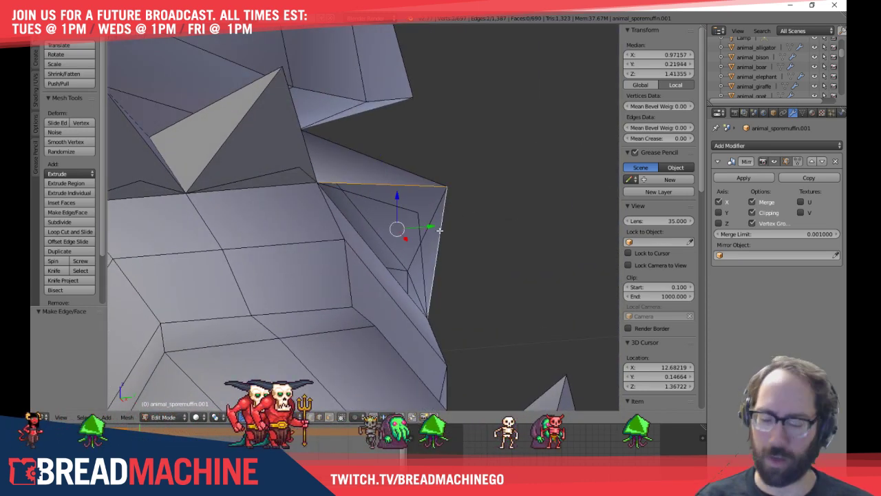
pyautogui.press('f')
pyautogui.scroll(-7, 441, 214)
pyautogui.press('a')
# Examine the arm with its teeth against the whole animal in Object Mode, including from the front
pyautogui.press('Tab')
pyautogui.scroll(-8, 391, 198)
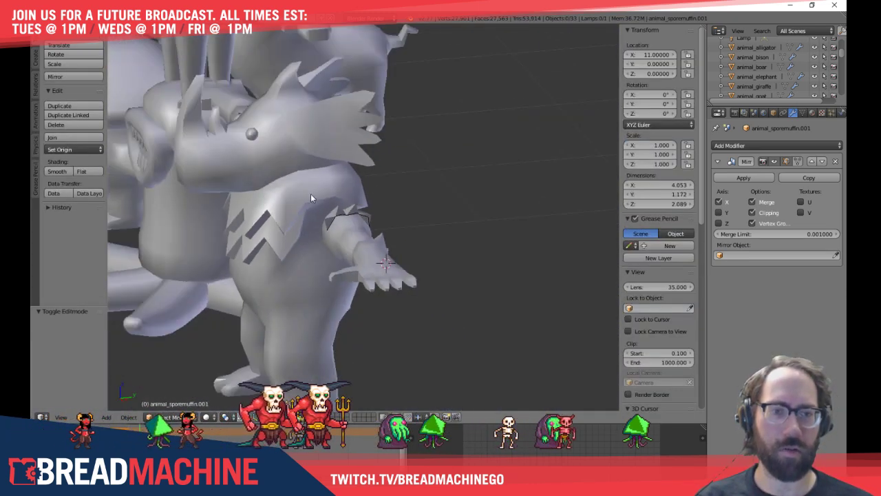
pyautogui.moveTo(310, 193); pyautogui.dragTo(351, 273, button='middle')
pyautogui.scroll(3, 397, 189)
pyautogui.rightClick(455, 201)
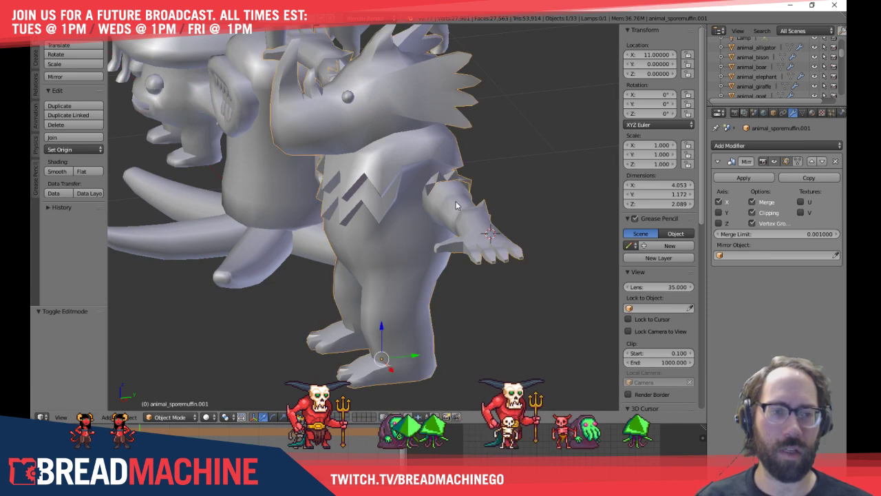
pyautogui.moveTo(405, 217); pyautogui.dragTo(386, 269, button='middle')
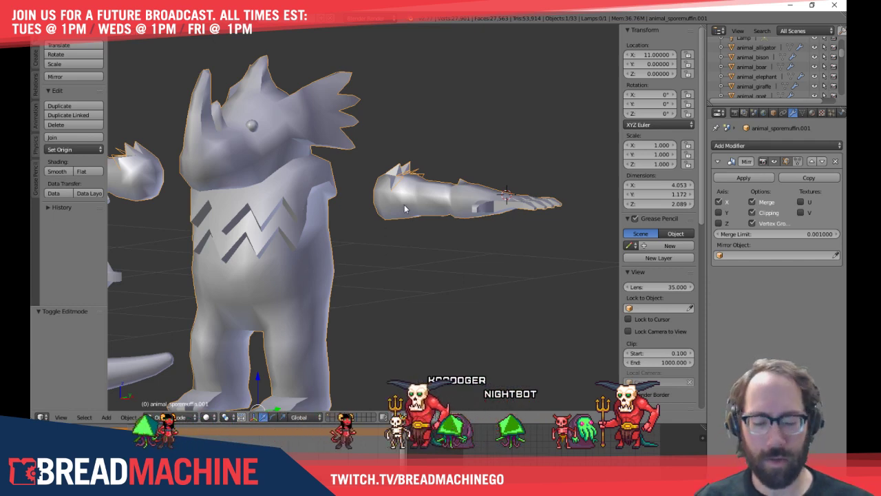
pyautogui.press('KP_1')
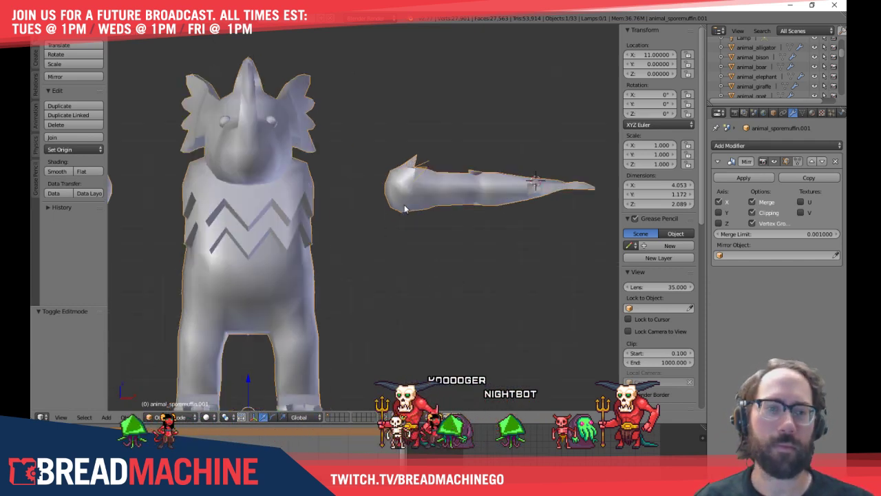
pyautogui.press('KP_Decimal')
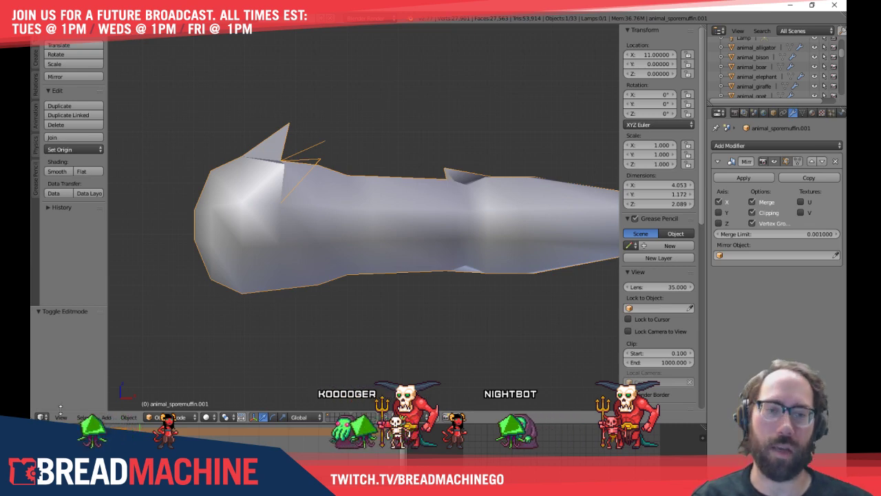
# In edge selection, fill the open triangle of the front outer tooth in the second row on the upper arm
pyautogui.keyDown('shift'); pyautogui.moveTo(338, 183); pyautogui.dragTo(360, 242, button='middle'); pyautogui.keyUp('shift')
pyautogui.scroll(-1, 308, 199)
pyautogui.press('Tab')
pyautogui.scroll(4, 317, 216)
pyautogui.hotkey('ctrl', 'Tab')
pyautogui.click(321, 250)
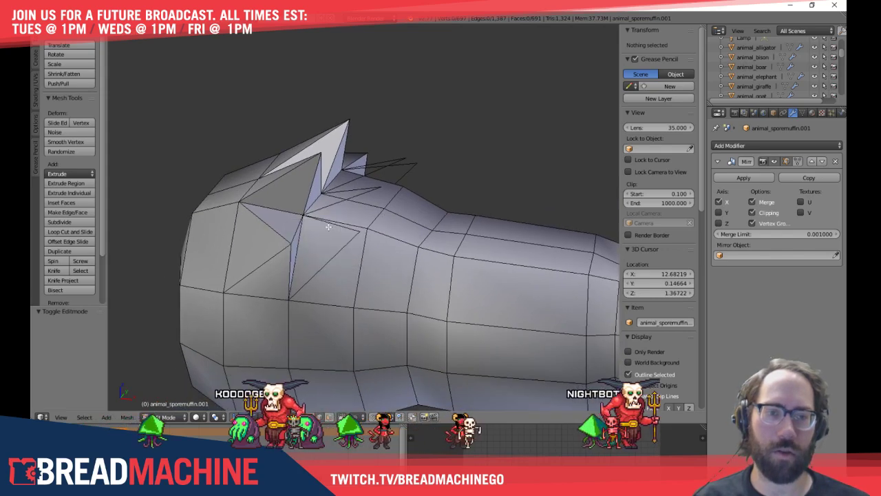
pyautogui.rightClick(329, 226)
pyautogui.keyDown('shift'); pyautogui.rightClick(328, 259); pyautogui.keyUp('shift')
pyautogui.press('f')
# Fill the open triangles of the two middle teeth and the rear outer tooth in the second row, and clear the selection
pyautogui.moveTo(341, 177); pyautogui.dragTo(356, 271, button='middle')
pyautogui.rightClick(343, 263)
pyautogui.keyDown('shift'); pyautogui.rightClick(344, 242); pyautogui.keyUp('shift')
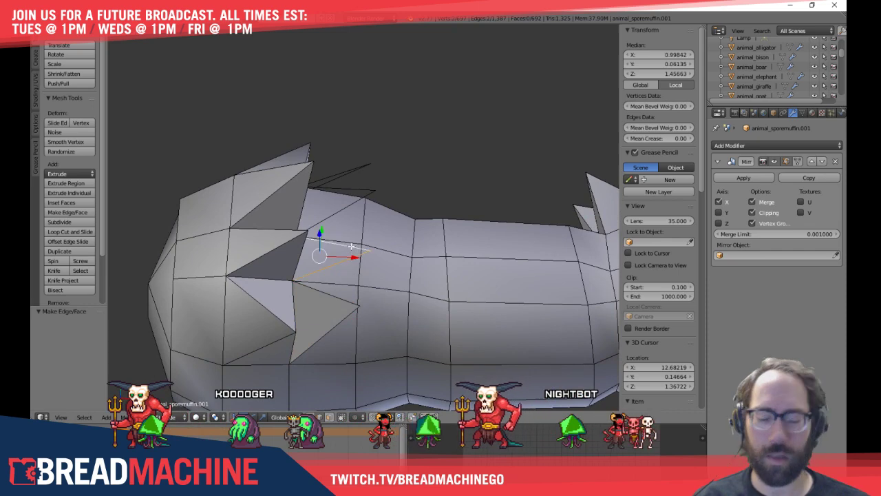
pyautogui.press('f')
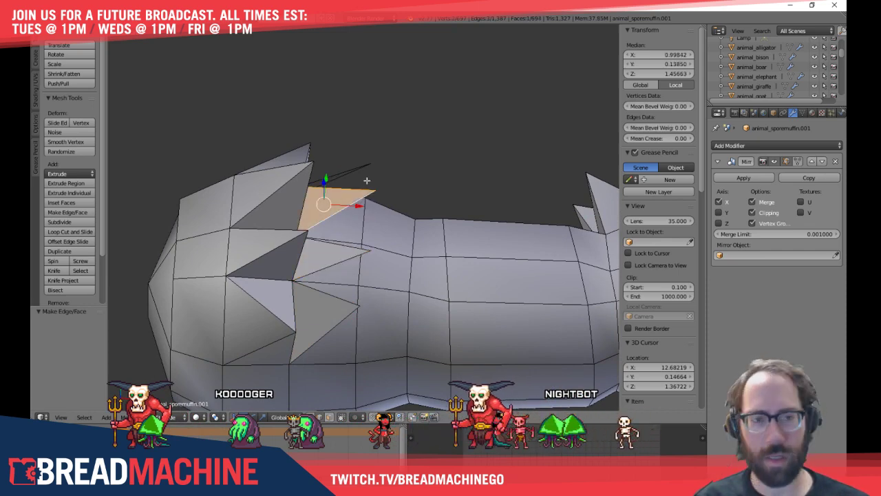
pyautogui.moveTo(367, 180); pyautogui.dragTo(315, 233, button='middle')
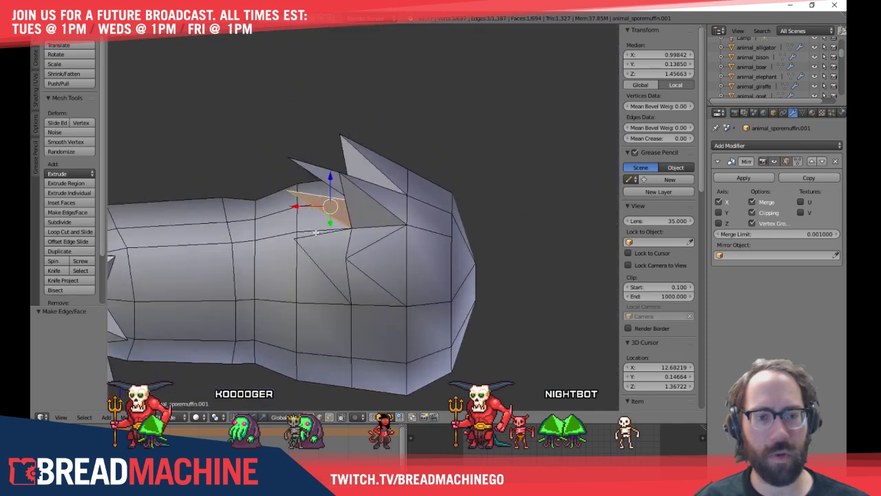
pyautogui.press('a')
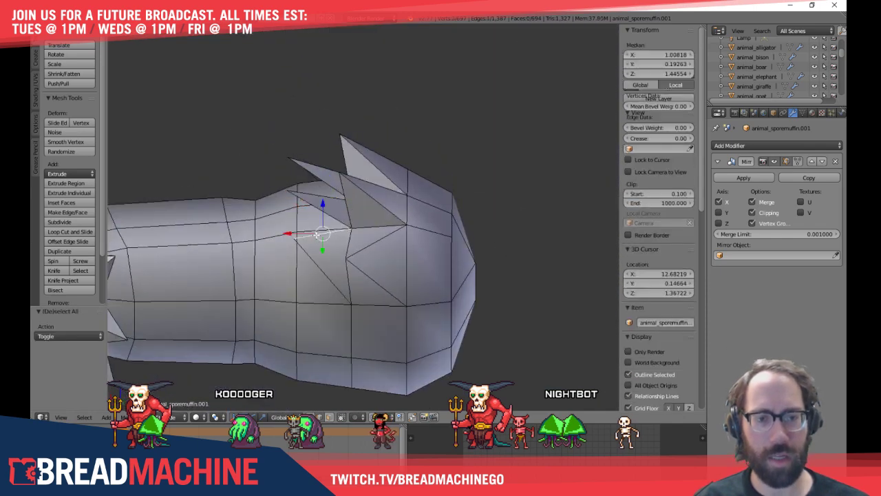
pyautogui.rightClick(314, 260)
pyautogui.moveTo(310, 259); pyautogui.dragTo(347, 263, button='middle')
pyautogui.press('a')
# In vertex selection, scale the two outer second-row tooth tips apart by 1.260 and move them -0.018 along Z
pyautogui.hotkey('ctrl', 'Tab')
pyautogui.click(296, 245)
pyautogui.moveTo(296, 245); pyautogui.dragTo(325, 269, button='middle')
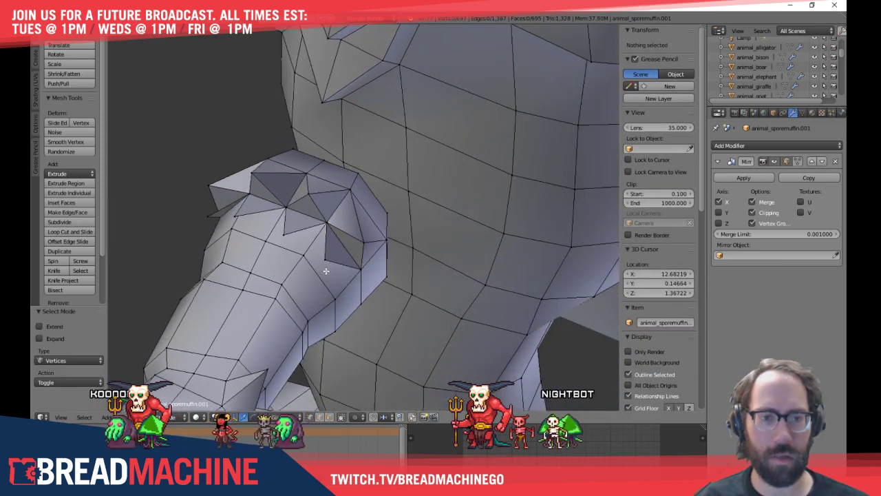
pyautogui.rightClick(326, 262)
pyautogui.keyDown('shift'); pyautogui.rightClick(202, 221); pyautogui.keyUp('shift')
pyautogui.press('KP_7')
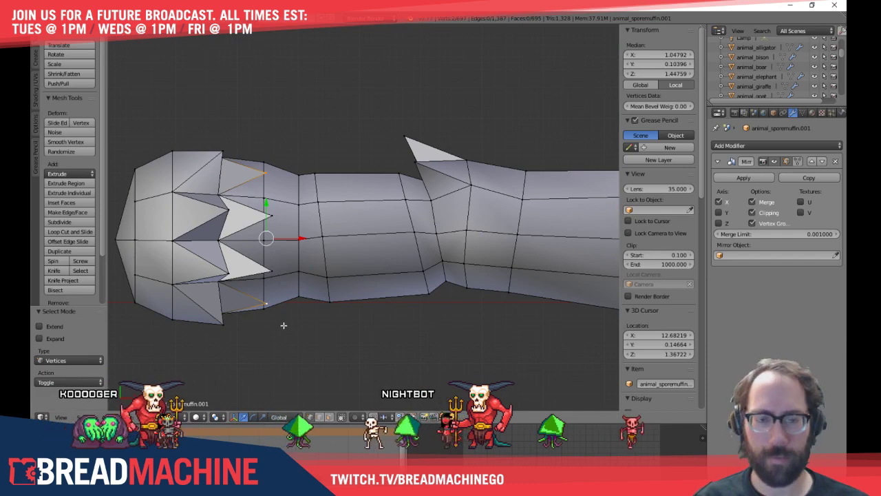
pyautogui.press('s')
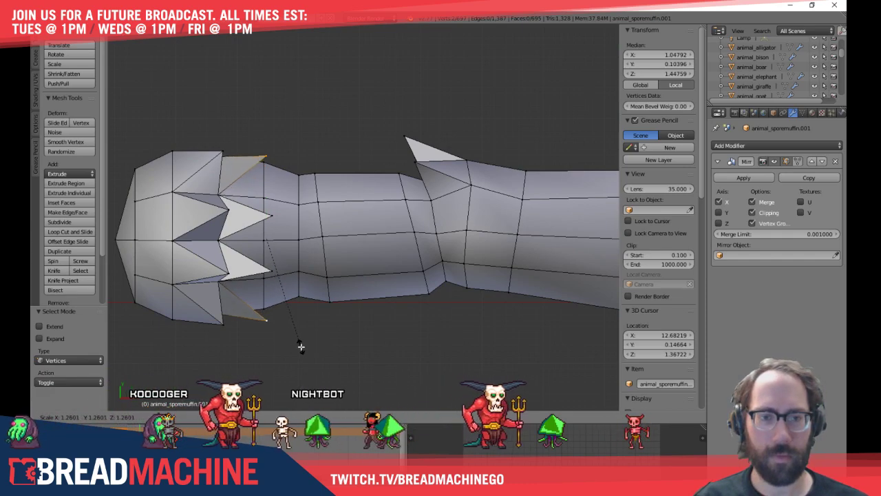
pyautogui.click(299, 346)
pyautogui.moveTo(299, 346); pyautogui.dragTo(243, 278, button='middle')
pyautogui.press('KP_3')
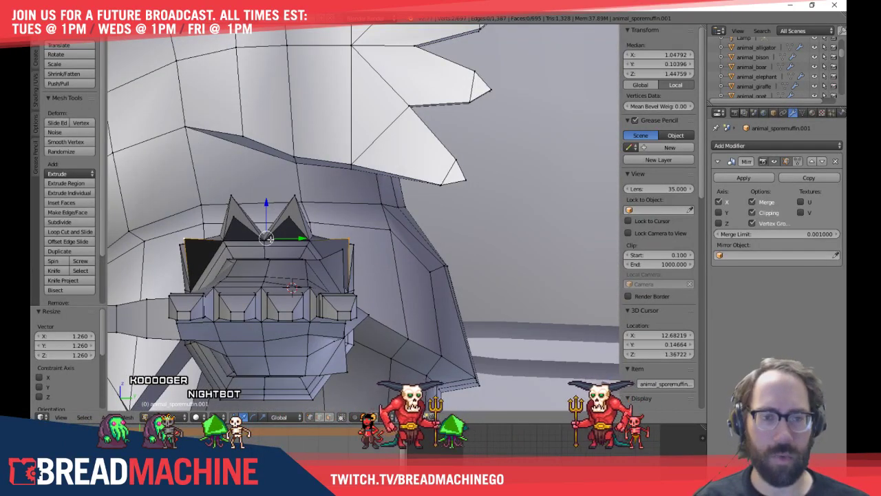
pyautogui.scroll(2, 243, 277)
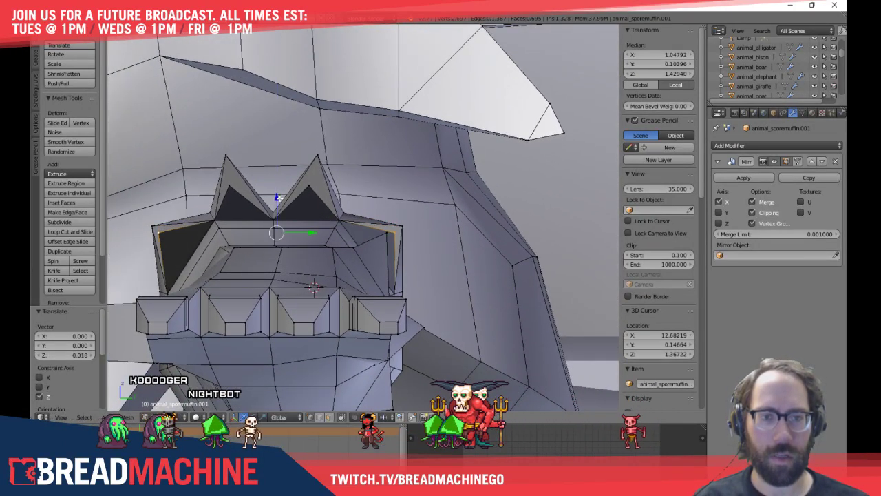
# Move the two middle second-row tooth tips 0.006 along Z and scale them together by 0.939 along Y
pyautogui.moveTo(278, 197); pyautogui.dragTo(254, 206, button='middle')
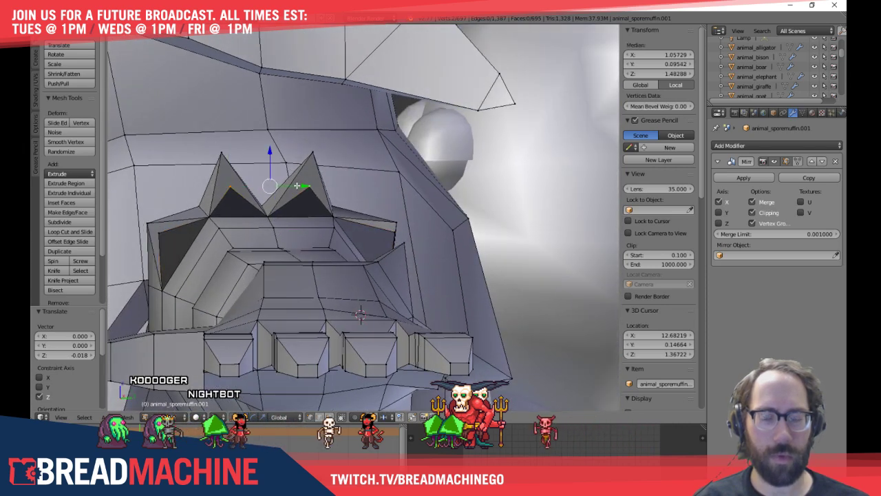
pyautogui.press('KP_3')
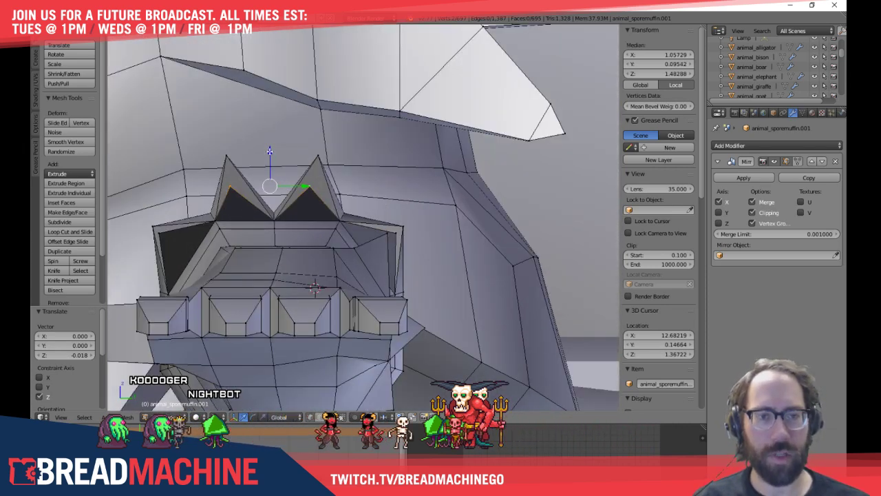
pyautogui.press('s')
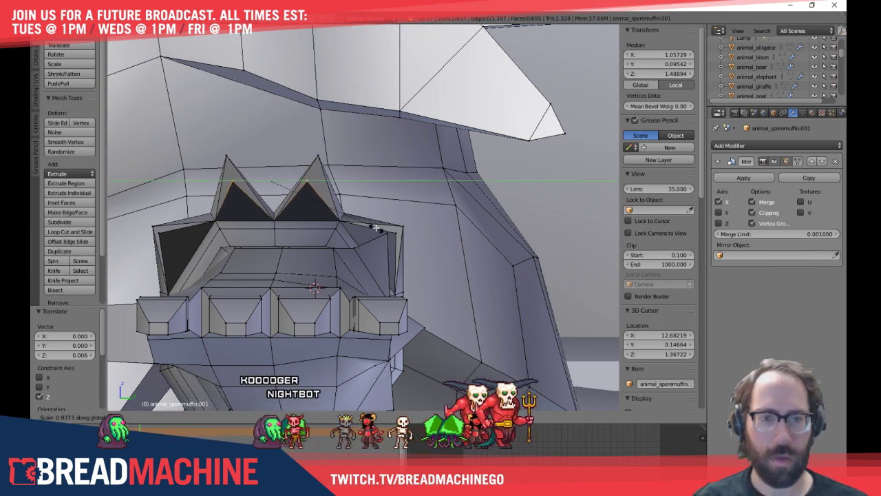
pyautogui.click(370, 232)
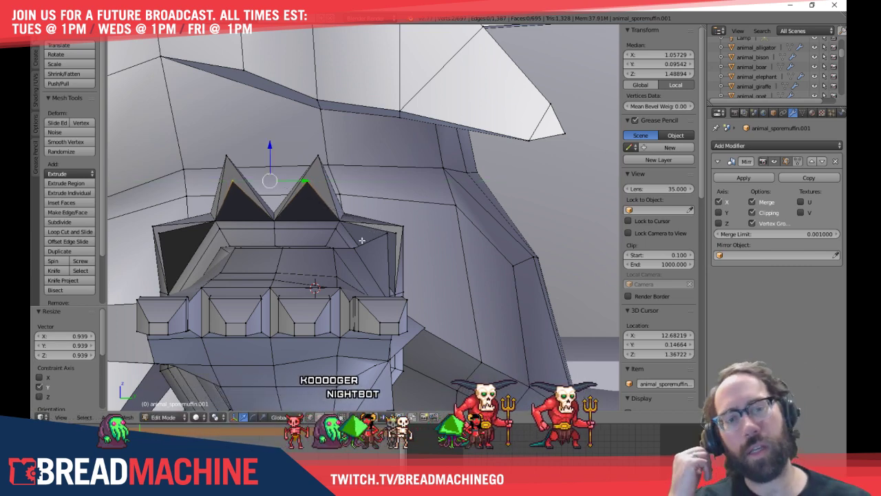
# In face selection, delete the arm faces beneath the front outer and rear middle teeth of the second row
pyautogui.moveTo(362, 239); pyautogui.dragTo(227, 292, button='middle')
pyautogui.hotkey('ctrl', 'Tab')
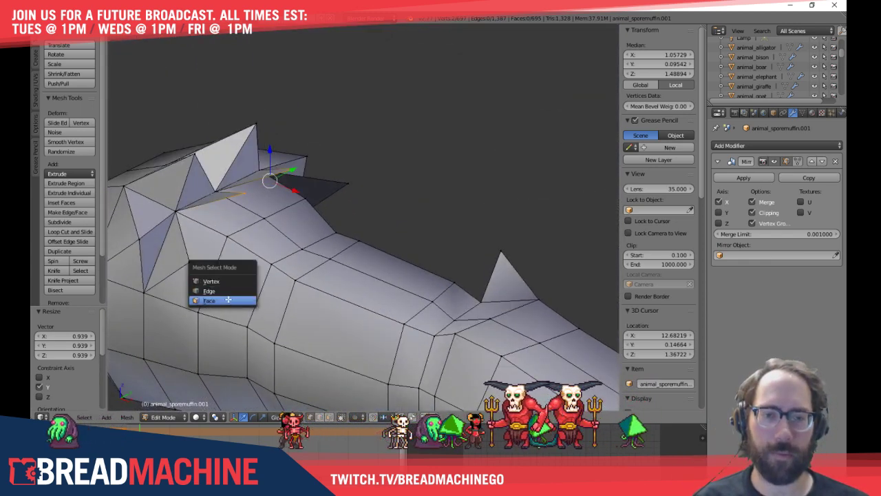
pyautogui.click(228, 300)
pyautogui.rightClick(210, 234)
pyautogui.keyDown('shift'); pyautogui.rightClick(271, 198); pyautogui.keyUp('shift')
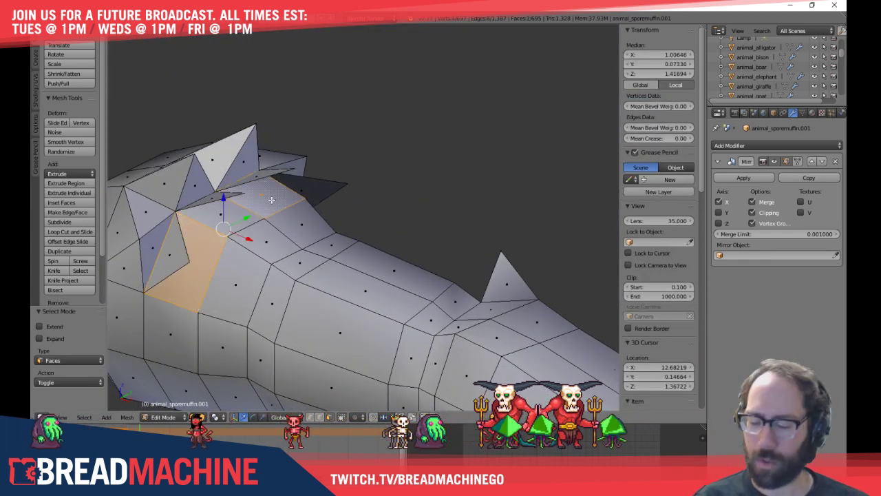
pyautogui.press('x')
pyautogui.click(271, 199)
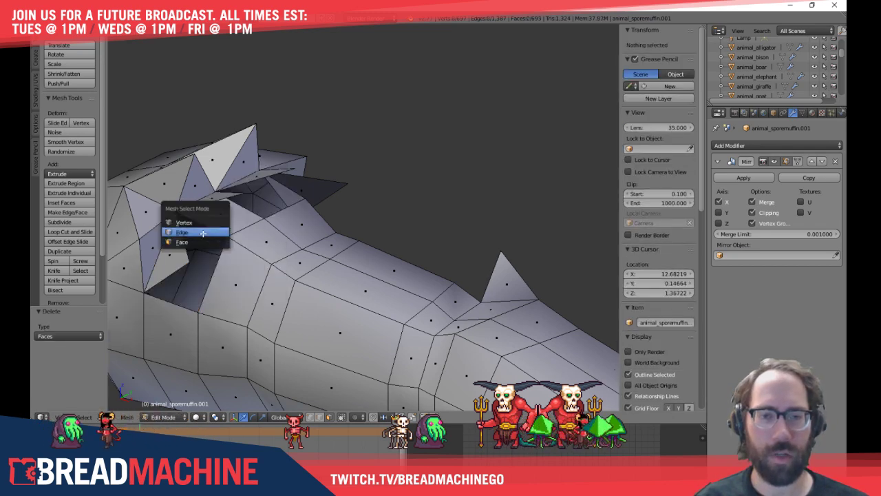
# In edge selection, close the hole around the front outer second-row tooth with triangles joining its edges to the arm
pyautogui.click(203, 234)
pyautogui.rightClick(173, 303)
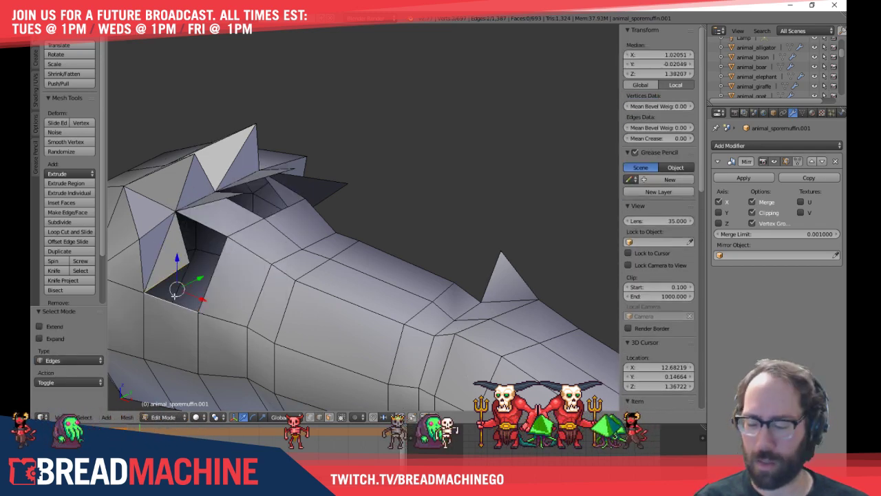
pyautogui.moveTo(190, 249); pyautogui.dragTo(172, 258, button='middle')
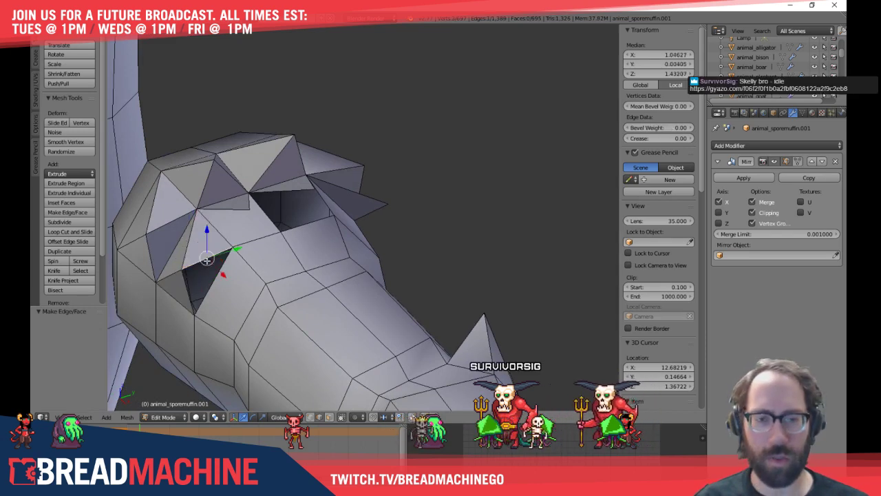
pyautogui.moveTo(318, 246); pyautogui.dragTo(268, 234, button='middle')
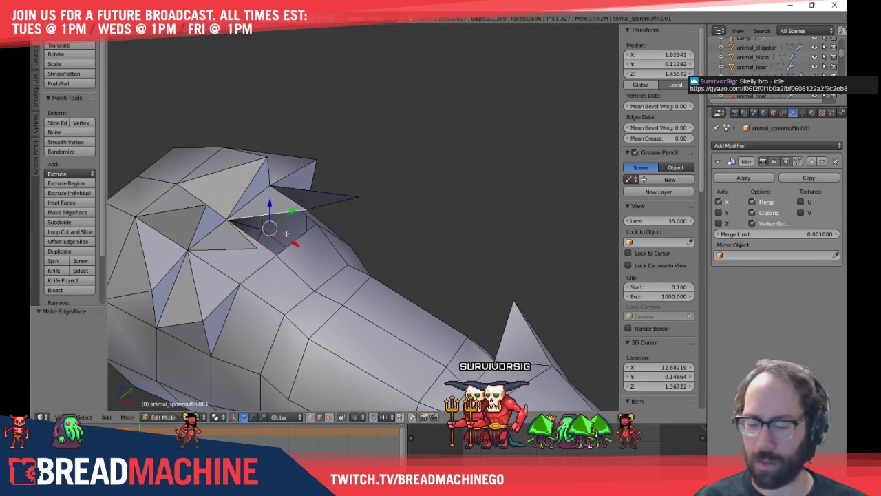
# Close the hole around the rear middle second-row tooth with triangles between its slanted edges and the surrounding arm edges
pyautogui.moveTo(285, 234)
pyautogui.mouseDown(button='middle')
pyautogui.moveTo(278, 230)
pyautogui.moveTo(293, 235)
pyautogui.moveTo(290, 225)
pyautogui.mouseUp(button='middle')
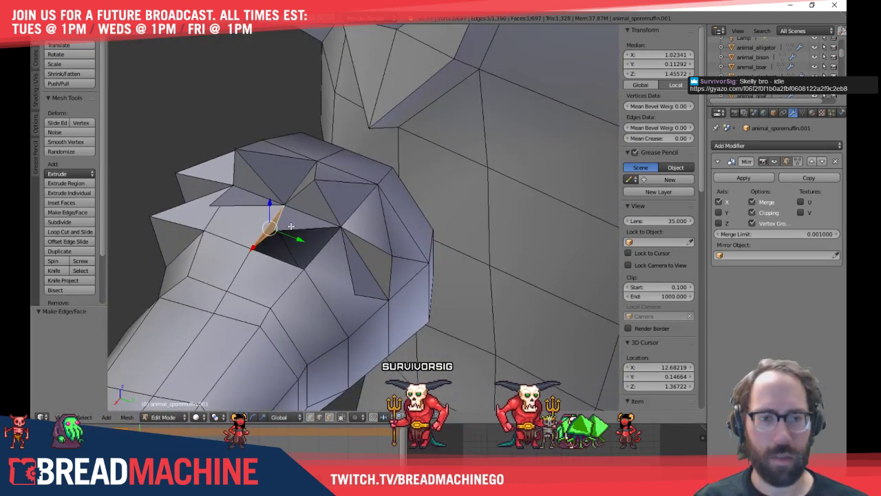
pyautogui.rightClick(291, 227)
pyautogui.keyDown('shift'); pyautogui.rightClick(316, 256); pyautogui.keyUp('shift')
pyautogui.press('f')
pyautogui.rightClick(282, 259)
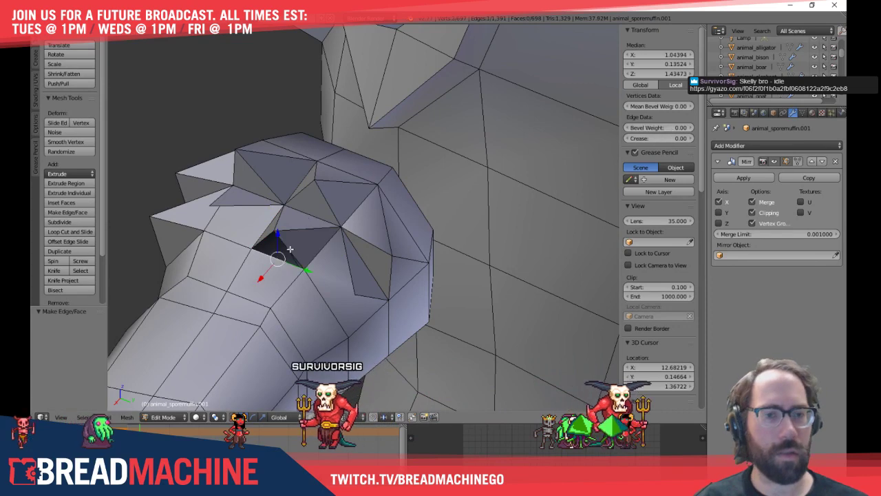
pyautogui.keyDown('shift'); pyautogui.rightClick(290, 250); pyautogui.keyUp('shift')
pyautogui.press('f')
# In face selection, delete the arm faces beneath the front middle and rear outer teeth of the second row
pyautogui.moveTo(316, 257); pyautogui.dragTo(254, 276, button='middle')
pyautogui.hotkey('ctrl', 'Tab')
pyautogui.click(247, 270)
pyautogui.rightClick(225, 222)
pyautogui.keyDown('shift'); pyautogui.rightClick(336, 264); pyautogui.keyUp('shift')
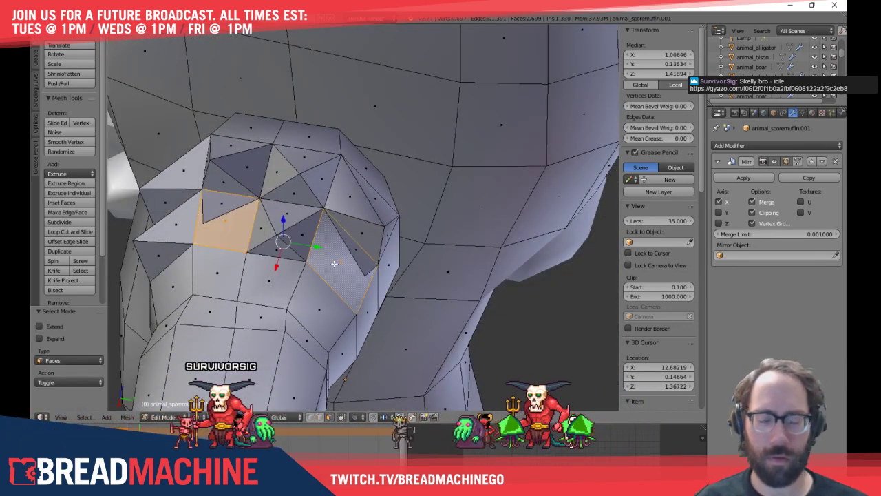
pyautogui.press('x')
pyautogui.click(333, 264)
# In edge selection, close the hole around the front middle second-row tooth with triangles joining its edges to the arm
pyautogui.hotkey('ctrl', 'Tab')
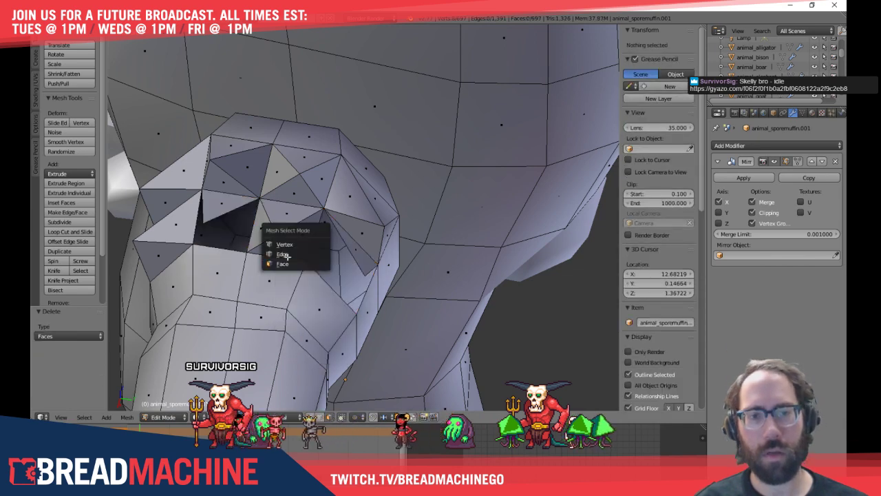
pyautogui.click(292, 256)
pyautogui.moveTo(292, 256); pyautogui.dragTo(278, 265, button='middle')
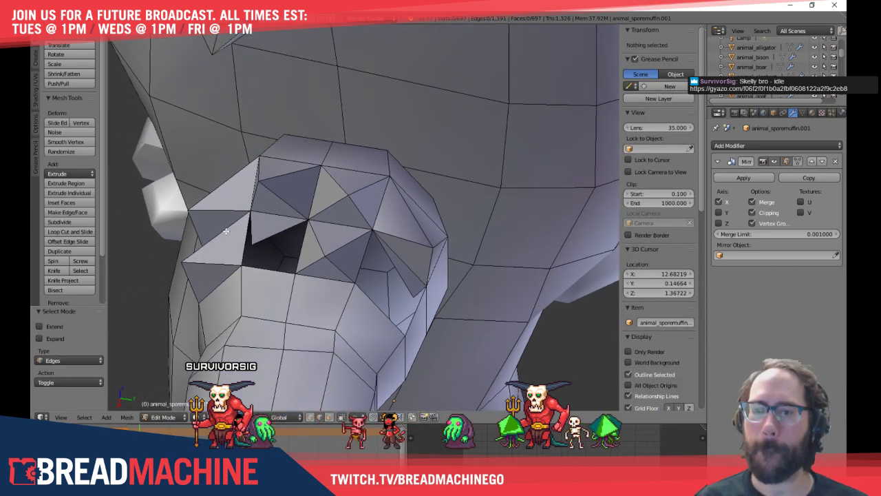
pyautogui.moveTo(226, 232); pyautogui.dragTo(237, 269, button='middle')
pyautogui.click(238, 269)
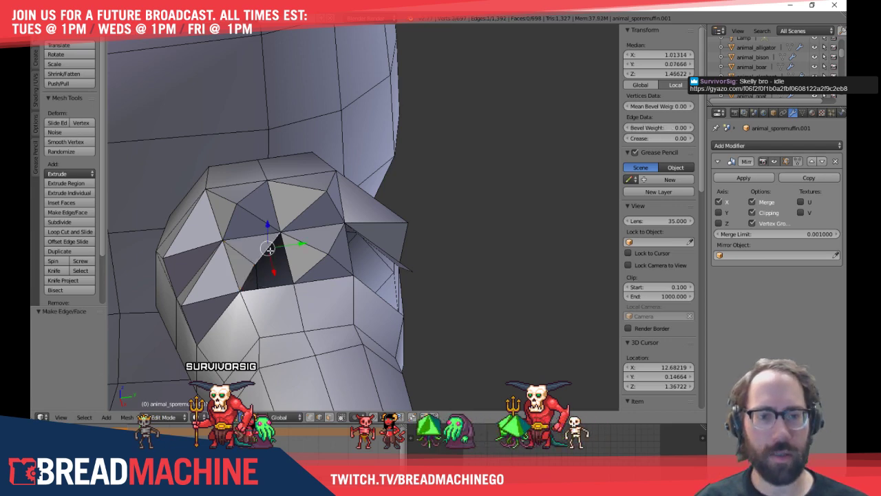
pyautogui.rightClick(262, 289)
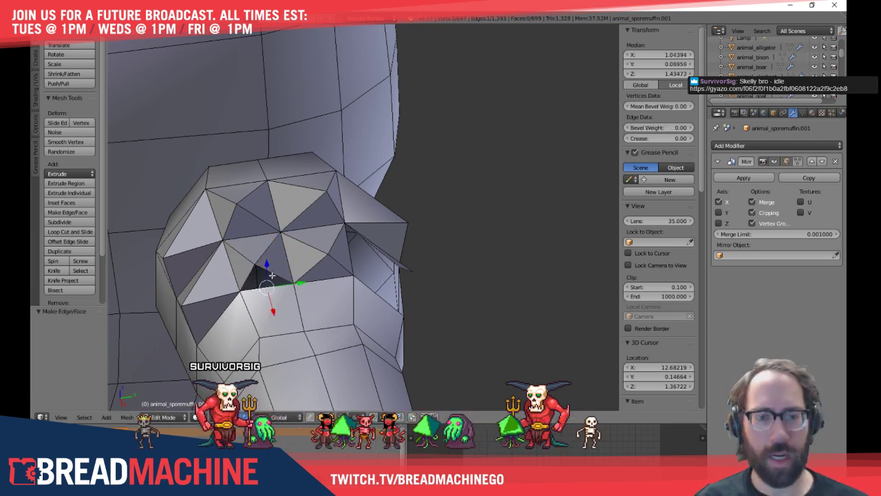
pyautogui.keyDown('shift'); pyautogui.rightClick(271, 275); pyautogui.keyUp('shift')
pyautogui.press('f')
pyautogui.moveTo(272, 275); pyautogui.dragTo(310, 254, button='middle')
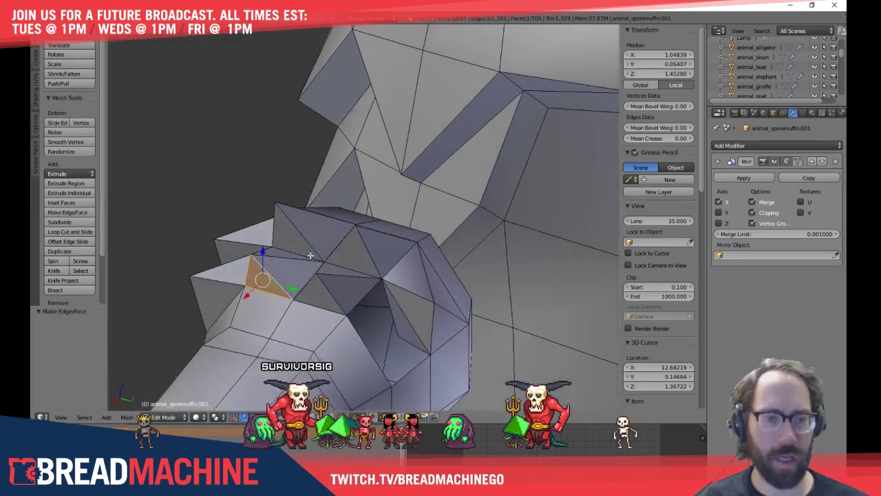
# Close the hole around the rear outer second-row tooth with three triangles and clear the selection
pyautogui.keyDown('shift'); pyautogui.moveTo(384, 313); pyautogui.dragTo(334, 279, button='middle'); pyautogui.keyUp('shift')
pyautogui.rightClick(307, 267)
pyautogui.keyDown('shift'); pyautogui.rightClick(341, 275); pyautogui.keyUp('shift')
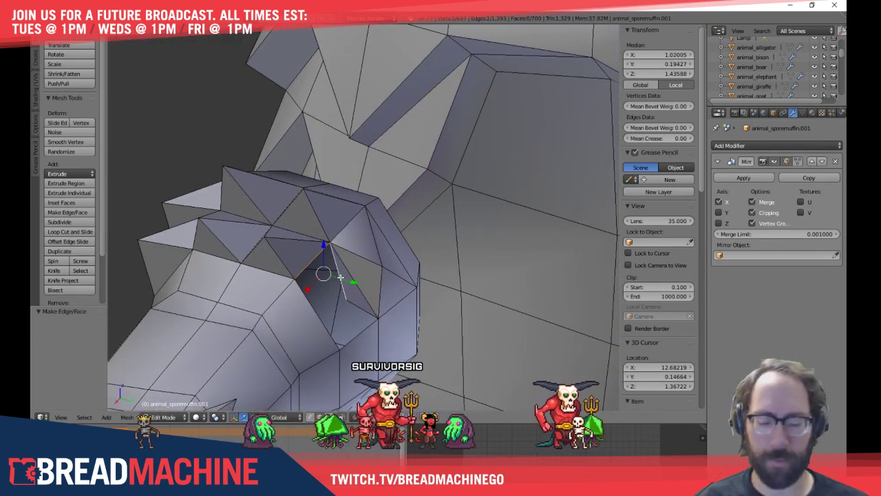
pyautogui.press('f')
pyautogui.rightClick(320, 304)
pyautogui.keyDown('shift'); pyautogui.rightClick(322, 290); pyautogui.keyUp('shift')
pyautogui.press('f')
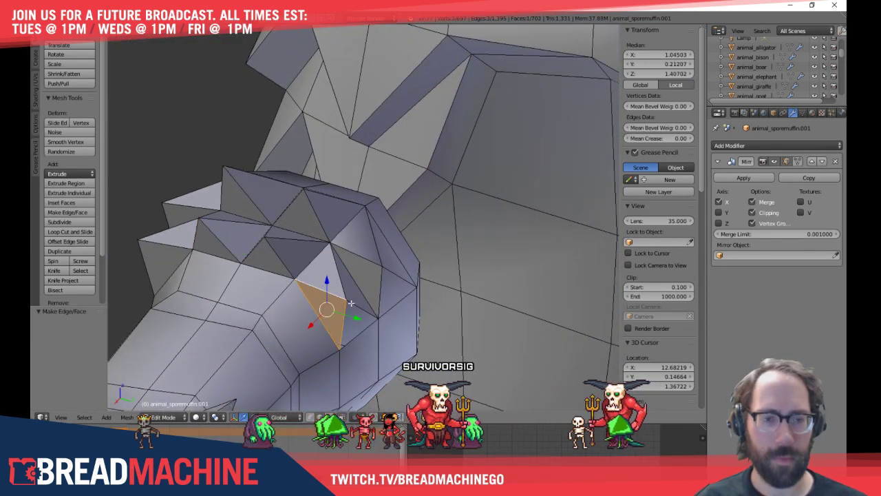
pyautogui.rightClick(361, 307)
pyautogui.keyDown('shift'); pyautogui.rightClick(363, 322); pyautogui.keyUp('shift')
pyautogui.press('f')
pyautogui.press('a')
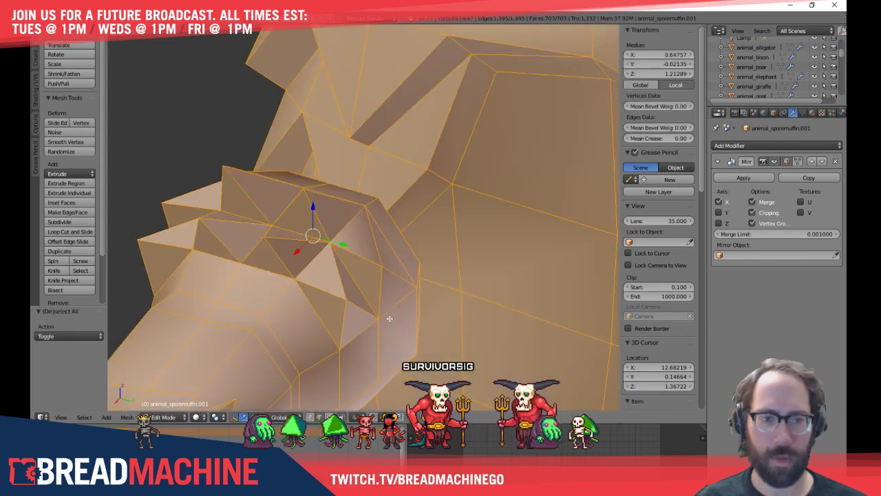
pyautogui.press('a')
# Shade the animal smooth in Object Mode, deselect it, and examine the arm's two tooth rows against the whole body
pyautogui.press('Tab')
pyautogui.moveTo(406, 311); pyautogui.dragTo(378, 291, button='middle')
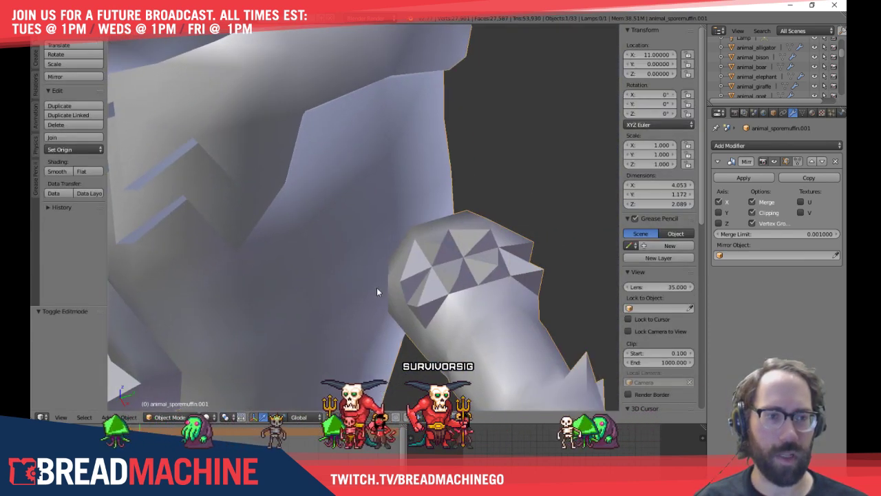
pyautogui.scroll(-4, 364, 227)
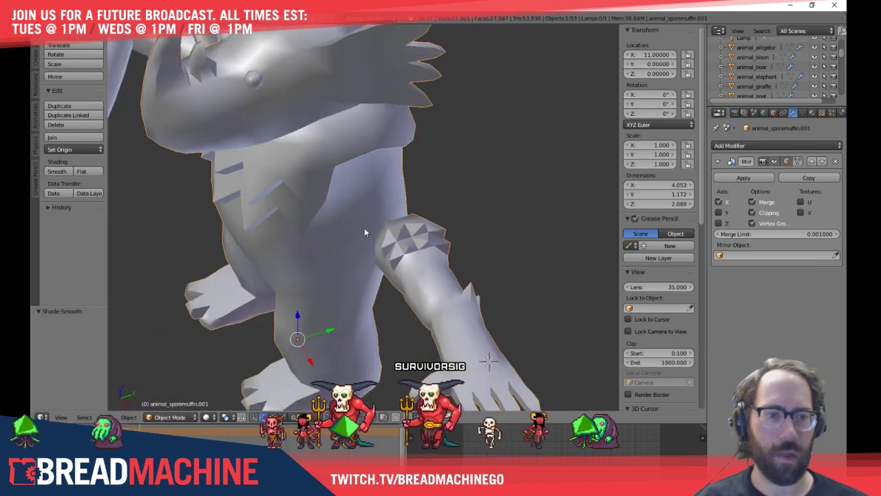
pyautogui.press('a')
pyautogui.moveTo(364, 227); pyautogui.dragTo(494, 170, button='middle')
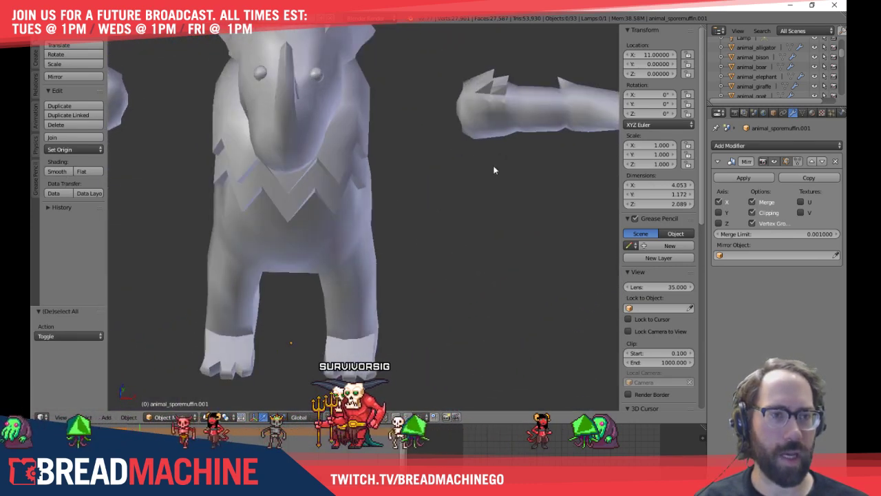
# Select the linked arm geometry and move it inward along X until it meets the shoulder, checking the fit in Object Mode
pyautogui.press('Tab')
pyautogui.press('l')
pyautogui.moveTo(523, 102); pyautogui.dragTo(411, 154, button='middle')
pyautogui.press('g')
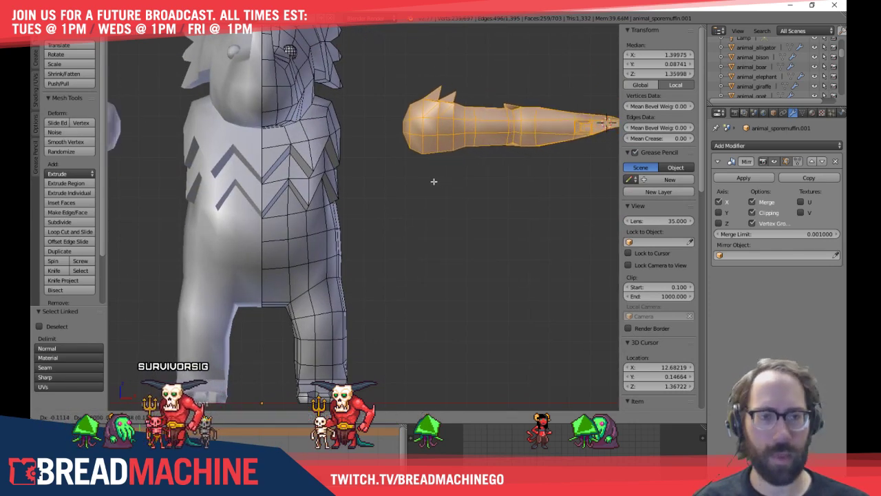
pyautogui.click(361, 187)
pyautogui.press('Tab')
pyautogui.moveTo(435, 176); pyautogui.dragTo(520, 208, button='middle')
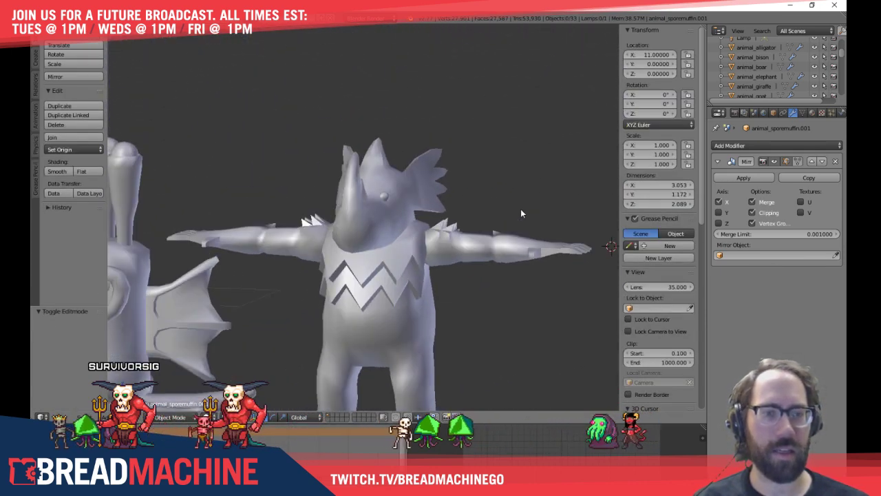
pyautogui.moveTo(429, 235); pyautogui.dragTo(405, 263, button='middle')
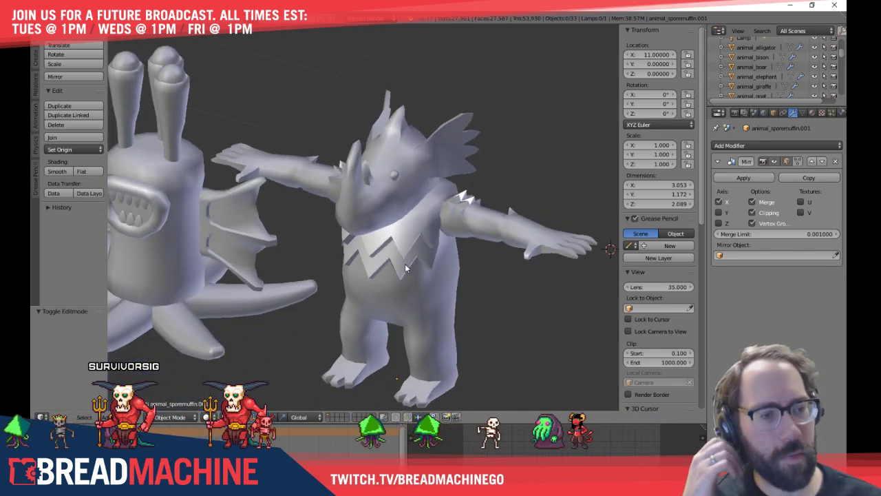
# Select only the rhino-like animal, hide every other object, and centre it in the view
pyautogui.press('a')
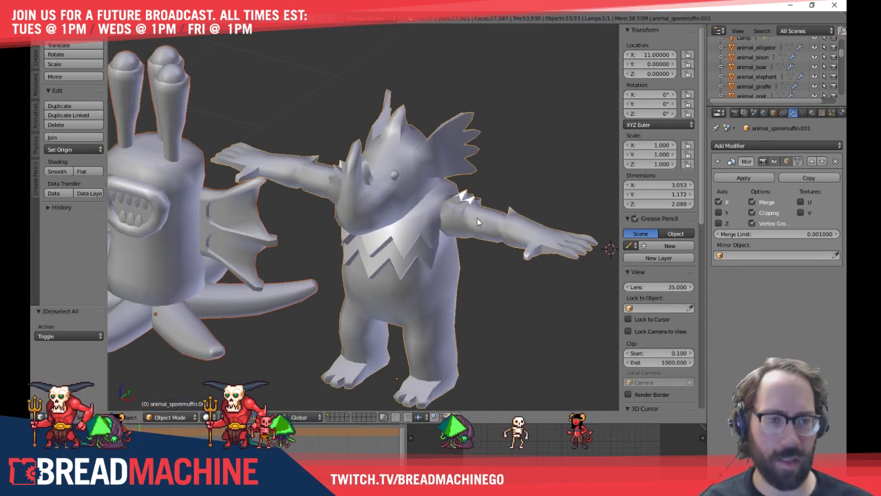
pyautogui.rightClick(472, 222)
pyautogui.hotkey('shift', 'h')
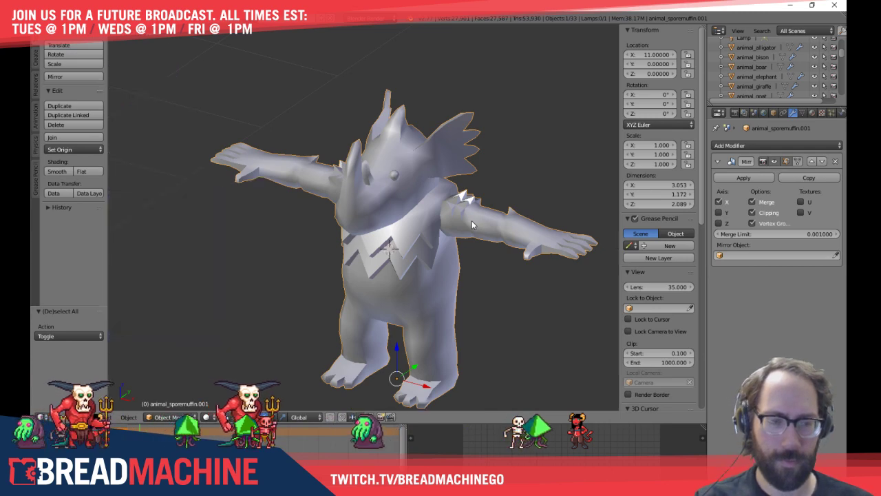
pyautogui.press('KP_Decimal')
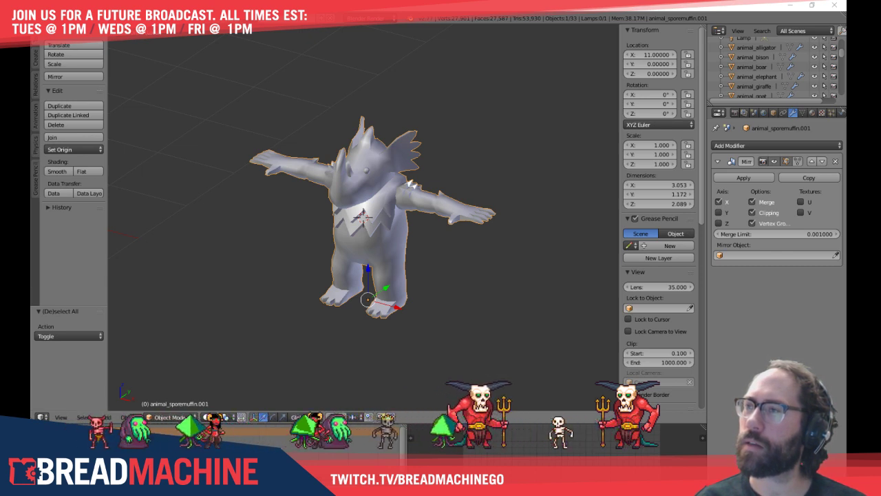
# Switch to the browser, view the shared Gyazo skeleton image, and close its page
pyautogui.moveTo(331, 492); pyautogui.dragTo(373, 57)
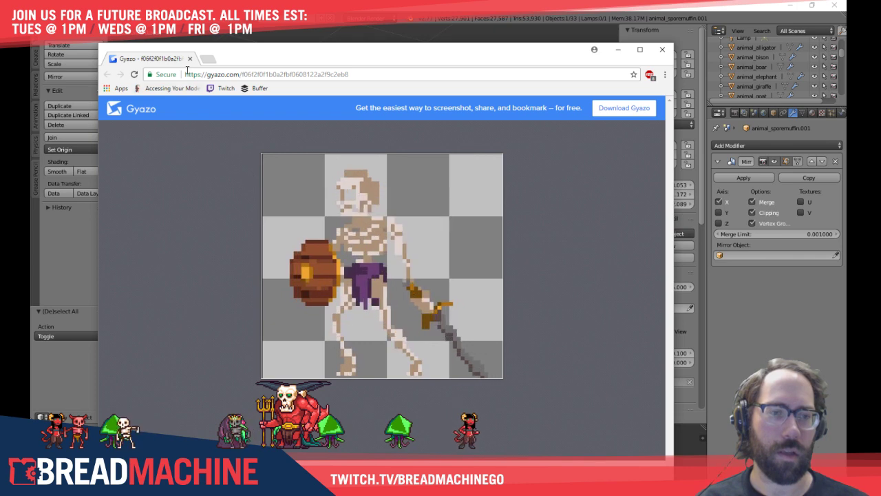
pyautogui.click(191, 59)
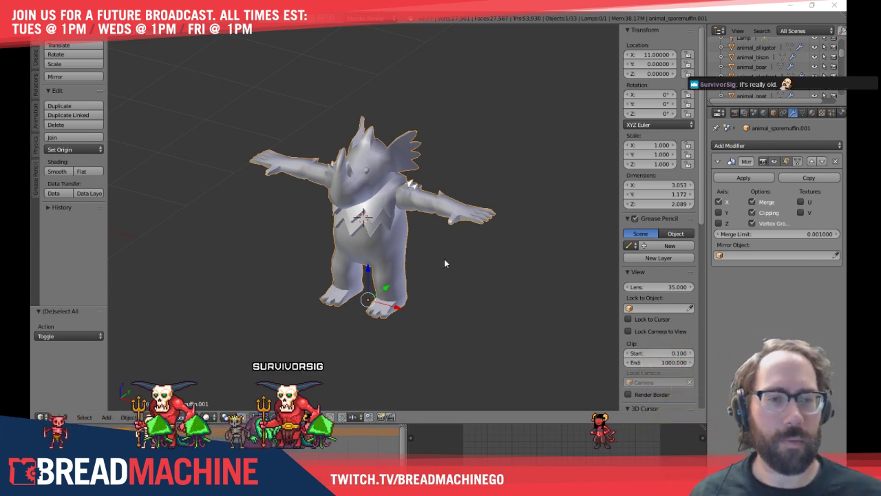
# From the front view, rotate the linked arm about 69.7° downward and move it beside the body to test its length
pyautogui.moveTo(444, 259); pyautogui.dragTo(463, 283, button='middle')
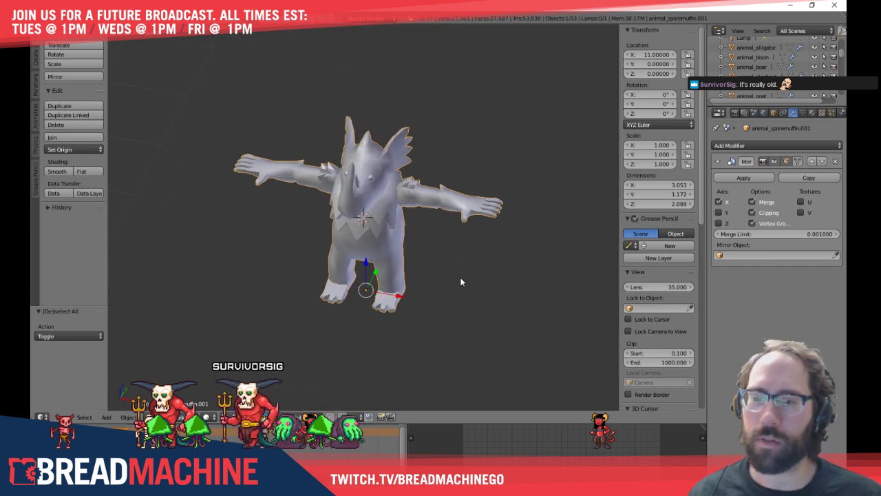
pyautogui.press('KP_1')
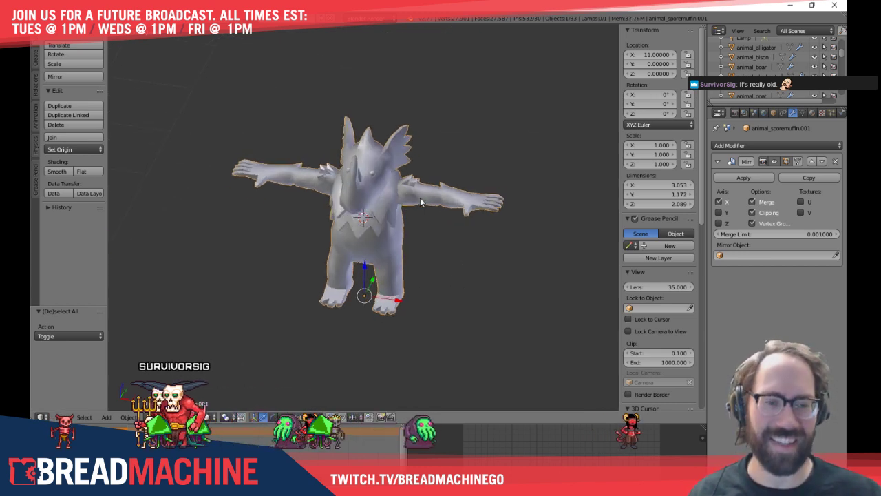
pyautogui.keyDown('shift'); pyautogui.moveTo(420, 201); pyautogui.dragTo(448, 236, button='middle'); pyautogui.keyUp('shift')
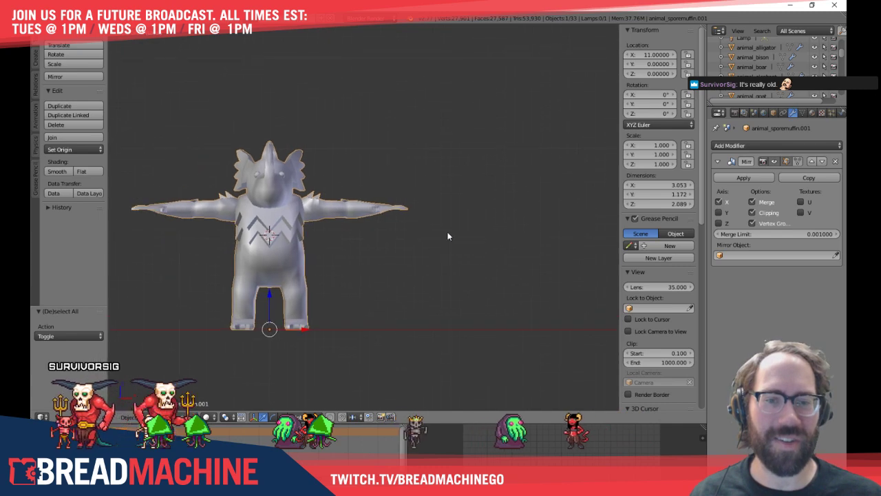
pyautogui.press('Tab')
pyautogui.scroll(6, 393, 220)
pyautogui.scroll(1, 411, 194)
pyautogui.keyDown('shift'); pyautogui.moveTo(413, 195); pyautogui.dragTo(349, 191, button='middle'); pyautogui.keyUp('shift')
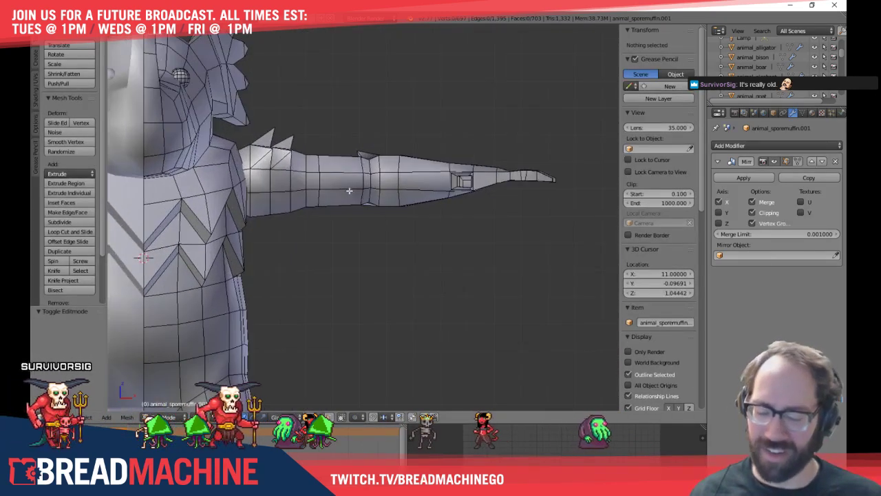
pyautogui.press('l')
pyautogui.keyDown('shift'); pyautogui.moveTo(443, 218); pyautogui.dragTo(478, 183, button='middle'); pyautogui.keyUp('shift')
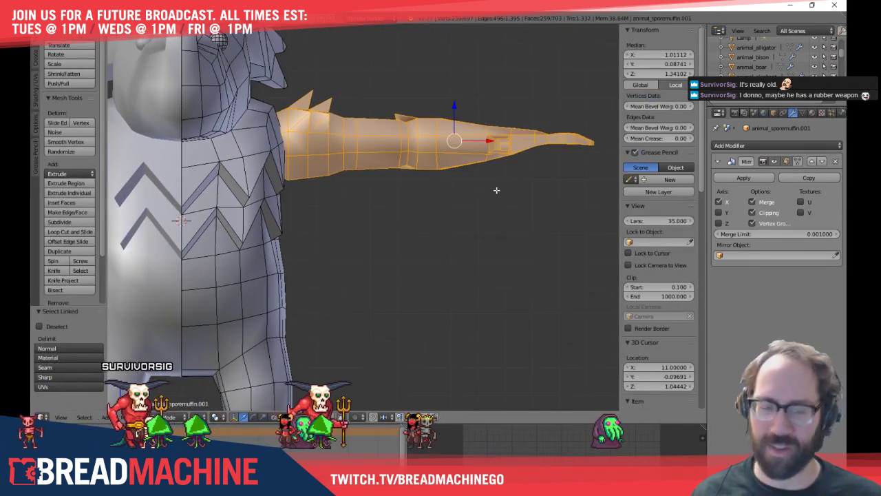
pyautogui.press('r')
pyautogui.click(401, 305)
pyautogui.press('g')
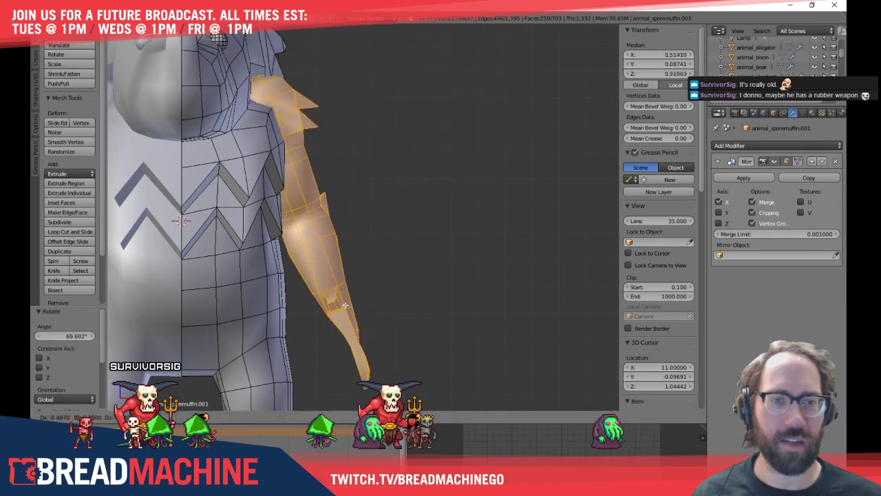
pyautogui.click(339, 308)
pyautogui.scroll(-5, 359, 234)
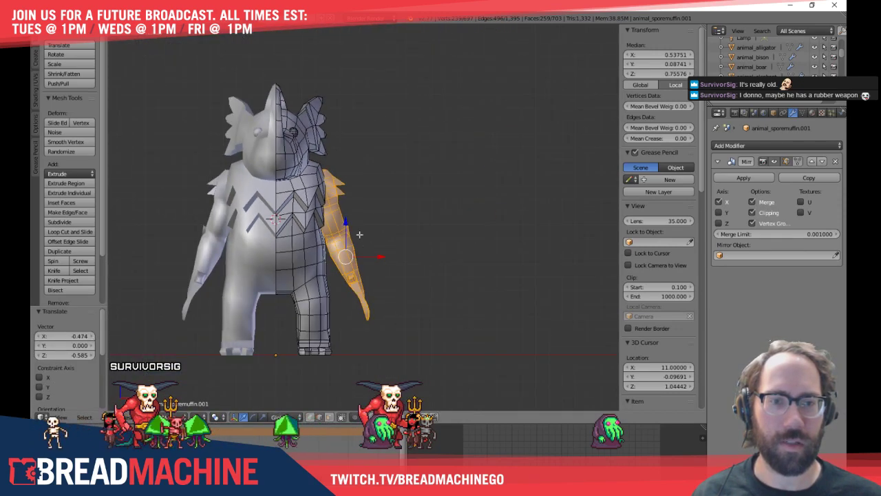
# Examine the lowered arm's length against the body and undo its move and rotation
pyautogui.press('Tab')
pyautogui.moveTo(382, 264); pyautogui.dragTo(314, 303, button='middle')
pyautogui.press('Tab')
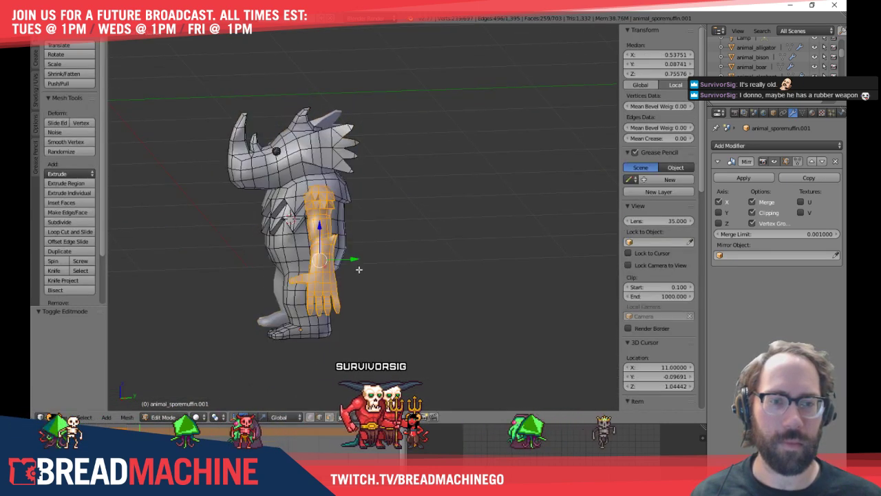
pyautogui.press('a')
pyautogui.hotkey('ctrl', 'z')
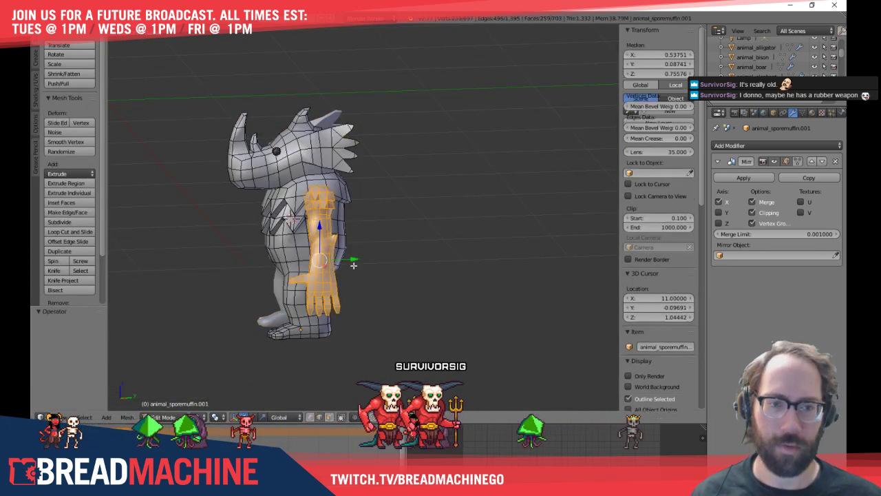
pyautogui.hotkey('ctrl', 'z')
pyautogui.hotkey('ctrl', 'z')
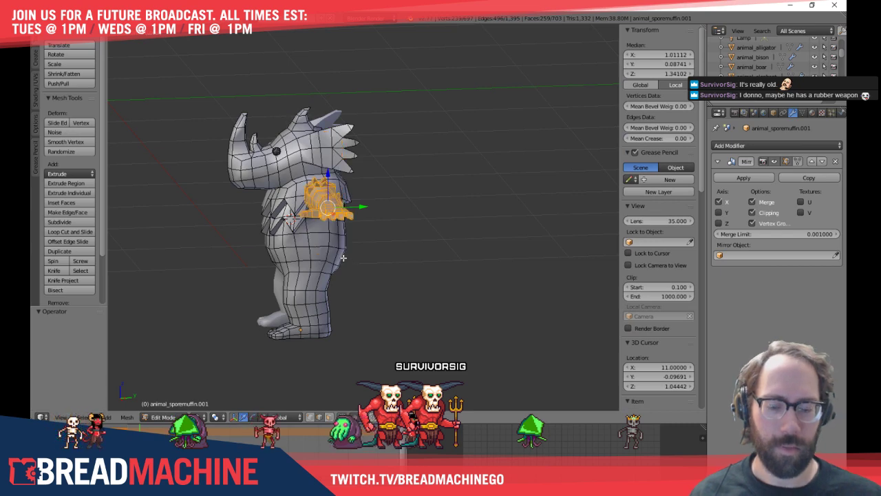
# From the top view in wireframe, select the hand's vertices, shorten the forearm by moving them about -0.045 along X, and deselect
pyautogui.press('KP_7')
pyautogui.scroll(5, 372, 264)
pyautogui.keyDown('shift'); pyautogui.moveTo(369, 251); pyautogui.dragTo(437, 281, button='middle'); pyautogui.keyUp('shift')
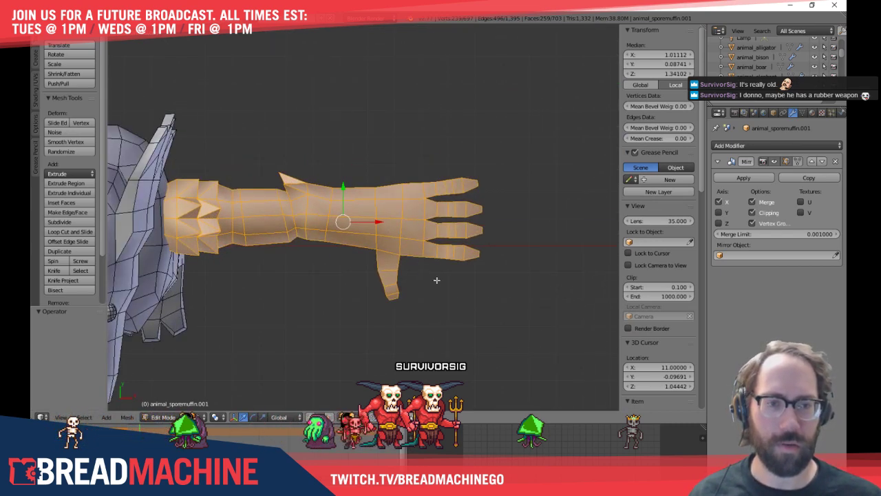
pyautogui.press('a')
pyautogui.click(344, 146)
pyautogui.press('z')
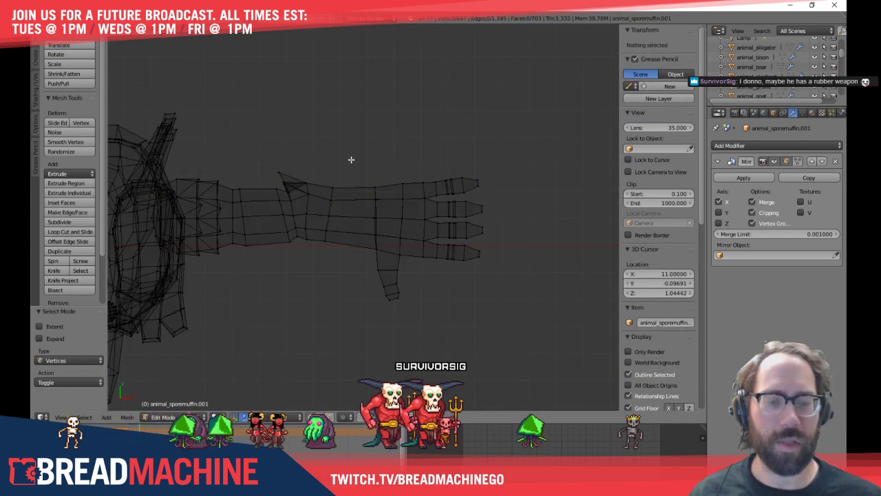
pyautogui.moveTo(354, 159); pyautogui.dragTo(616, 363)
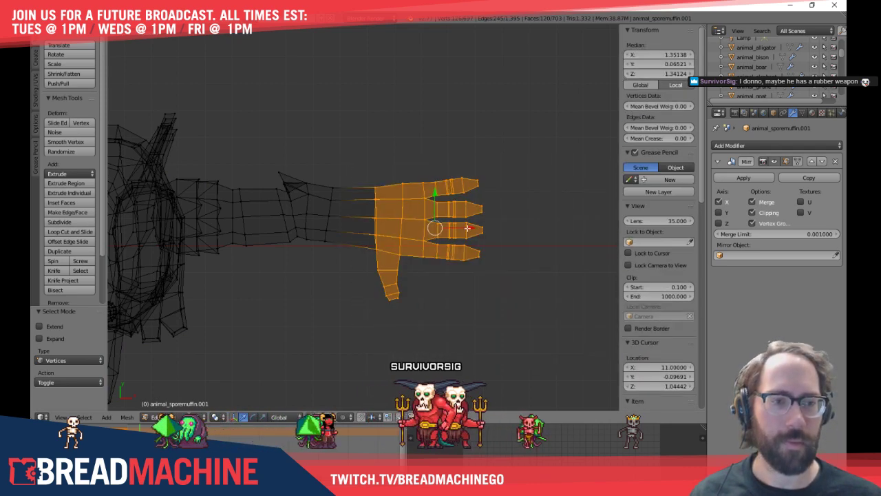
pyautogui.press('g')
pyautogui.click(454, 222)
pyautogui.keyDown('shift'); pyautogui.moveTo(386, 283); pyautogui.dragTo(437, 305, button='middle'); pyautogui.keyUp('shift')
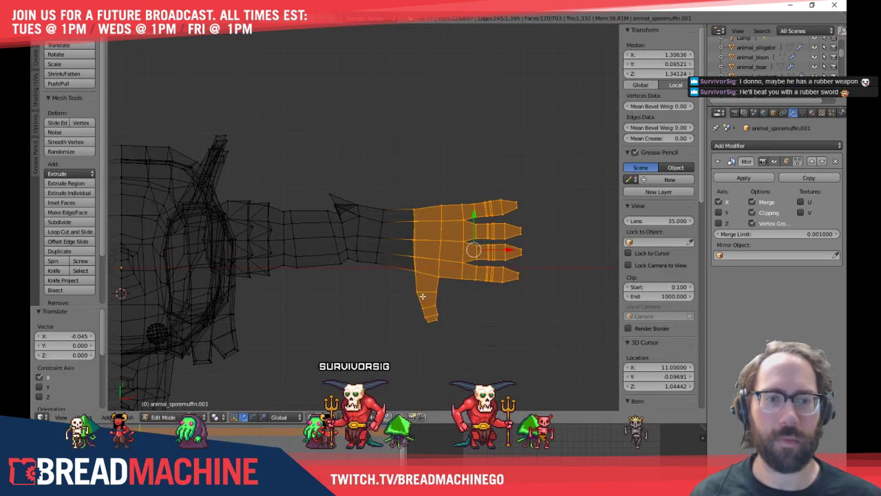
pyautogui.press('a')
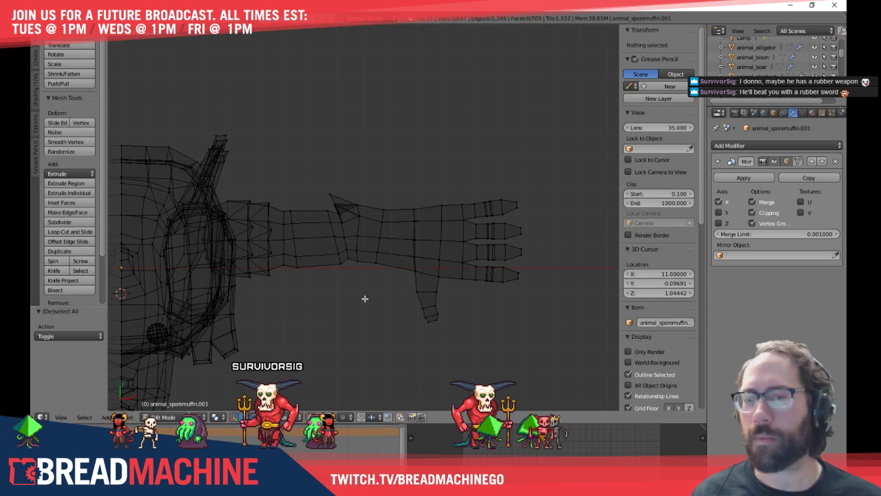
# Box-select the elbow spike and its surrounding rear vertices, shift them about -0.006 in X and 0.016 in Y, and deselect
pyautogui.keyDown('shift'); pyautogui.moveTo(372, 309); pyautogui.dragTo(430, 295, button='middle'); pyautogui.keyUp('shift')
pyautogui.keyDown('shift'); pyautogui.moveTo(362, 278); pyautogui.dragTo(330, 287, button='middle'); pyautogui.keyUp('shift')
pyautogui.scroll(4, 344, 260)
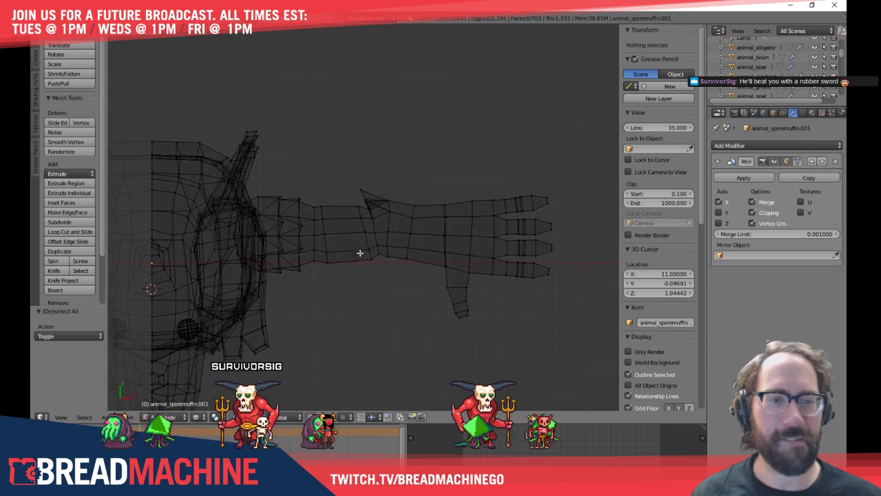
pyautogui.press('b')
pyautogui.moveTo(336, 191); pyautogui.dragTo(427, 275)
pyautogui.press('g')
pyautogui.click(425, 267)
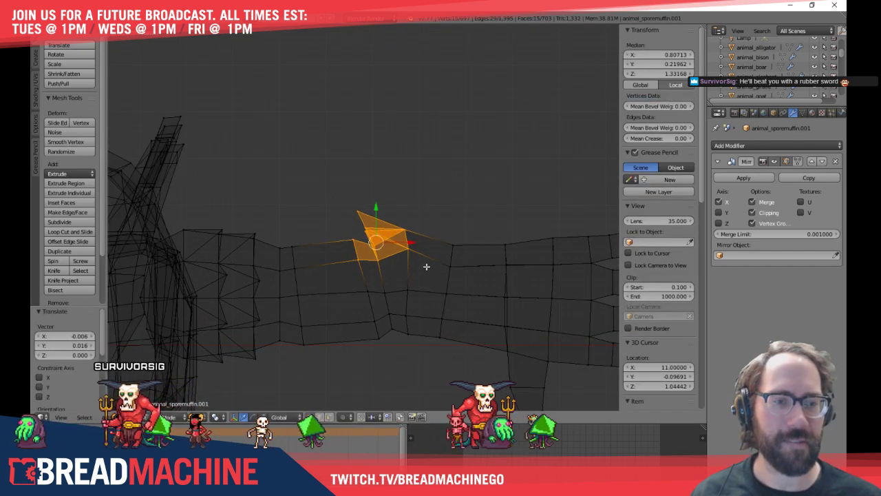
pyautogui.press('a')
# Move the rear vertices of the forearm loop beside the elbow spike about 0.014 in Y and return to solid Object Mode
pyautogui.keyDown('alt'); pyautogui.rightClick(451, 256); pyautogui.keyUp('alt')
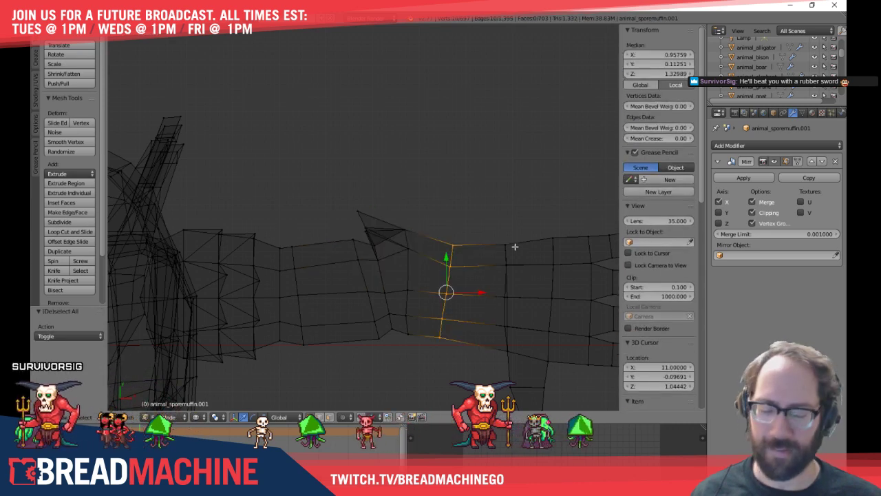
pyautogui.press('a')
pyautogui.moveTo(470, 279); pyautogui.dragTo(471, 275)
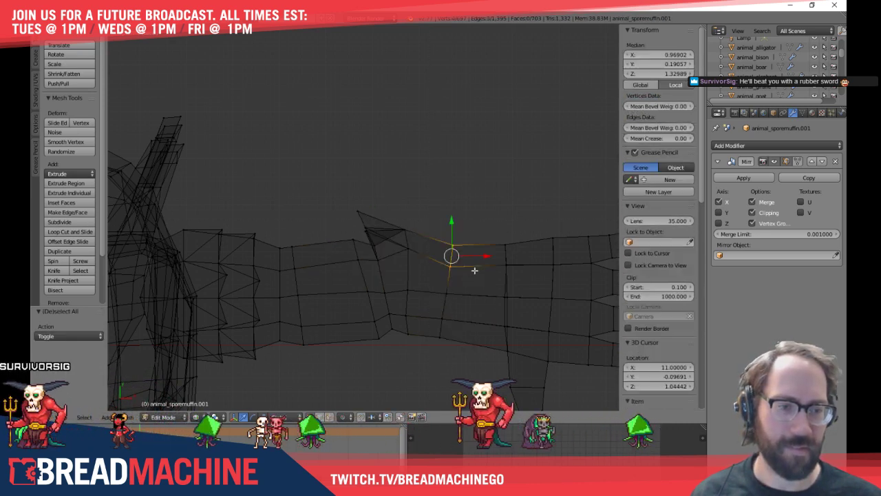
pyautogui.press('g')
pyautogui.click(474, 258)
pyautogui.press('z')
pyautogui.scroll(-4, 517, 262)
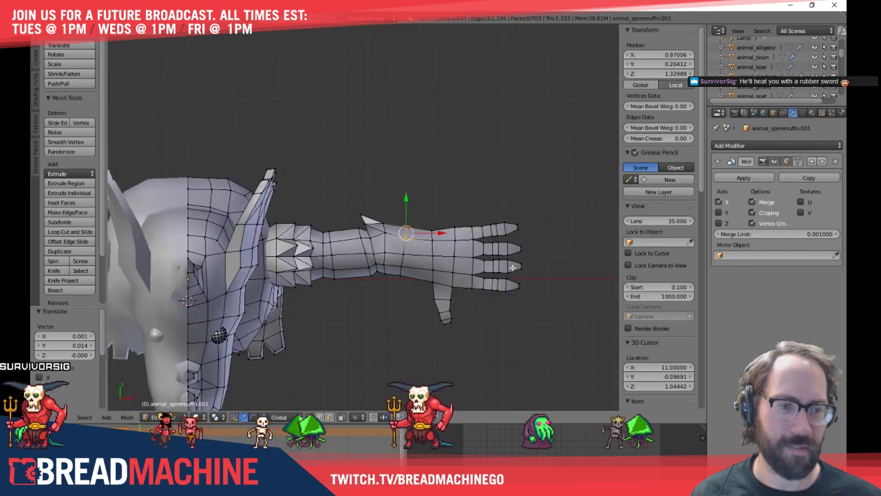
pyautogui.press('a')
pyautogui.press('Tab')
# Deselect the animal and examine the shortened arm's proportions against the whole body from several angles
pyautogui.moveTo(484, 341); pyautogui.dragTo(405, 253, button='middle')
pyautogui.scroll(-4, 348, 301)
pyautogui.moveTo(349, 298); pyautogui.dragTo(422, 264, button='middle')
pyautogui.press('a')
pyautogui.scroll(4, 421, 269)
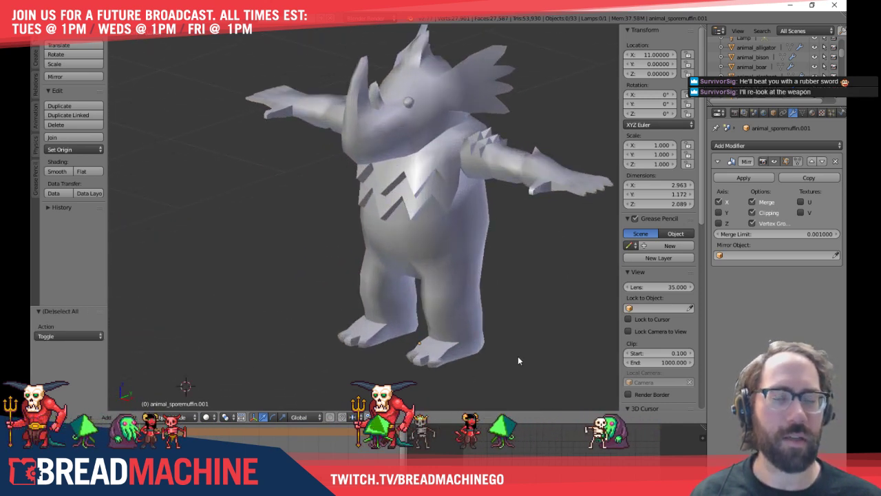
pyautogui.moveTo(518, 356); pyautogui.dragTo(481, 368, button='middle')
pyautogui.press('Tab')
pyautogui.press('Tab')
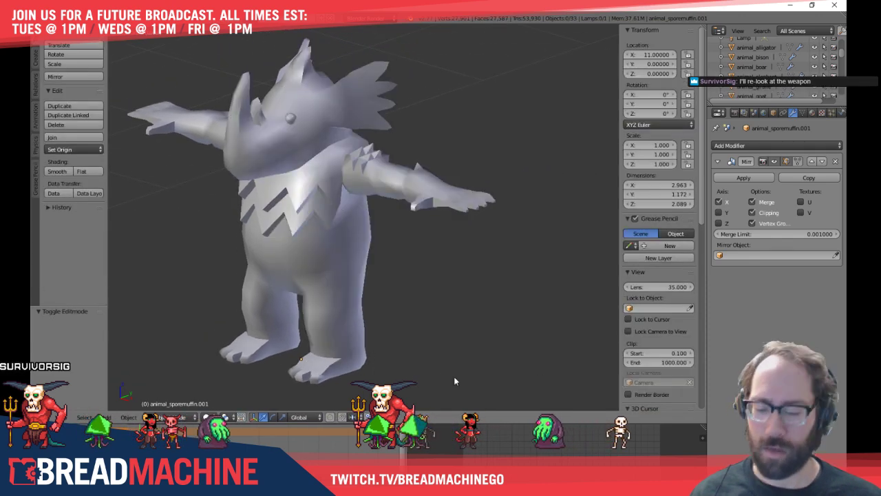
# Hide the tool and properties shelves to enlarge the 3D view and select the animal
pyautogui.press('t')
pyautogui.press('n')
pyautogui.scroll(-3, 498, 373)
pyautogui.moveTo(639, 375); pyautogui.dragTo(286, 360, button='middle')
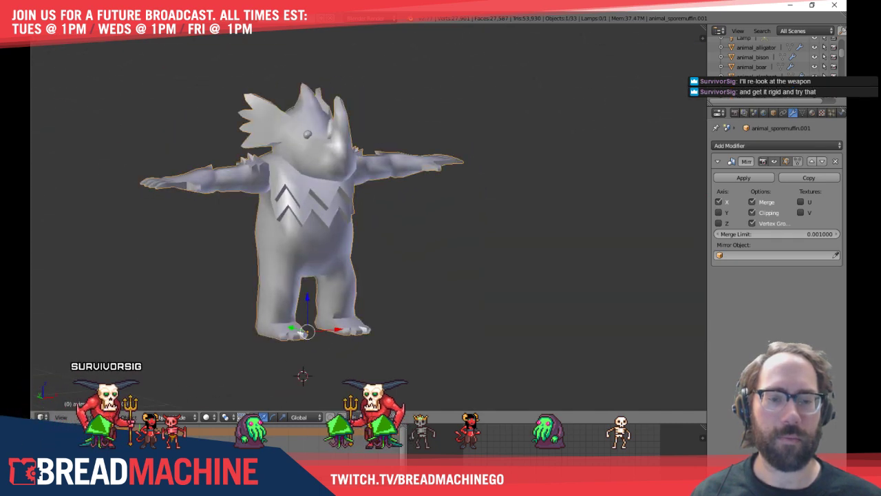
pyautogui.rightClick(302, 331)
pyautogui.hotkey('shift', 'Left')
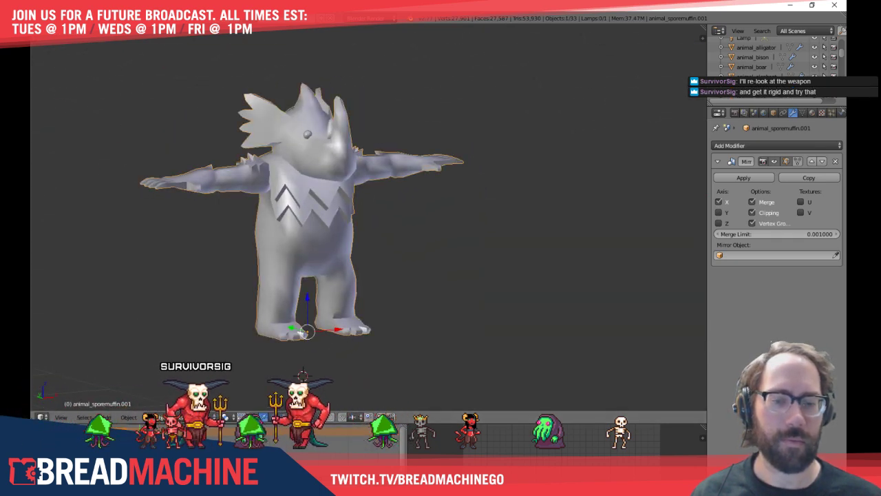
# Save the scene over the existing secret_animals_06.blend file and check the animal from the front
pyautogui.hotkey('ctrl', 's')
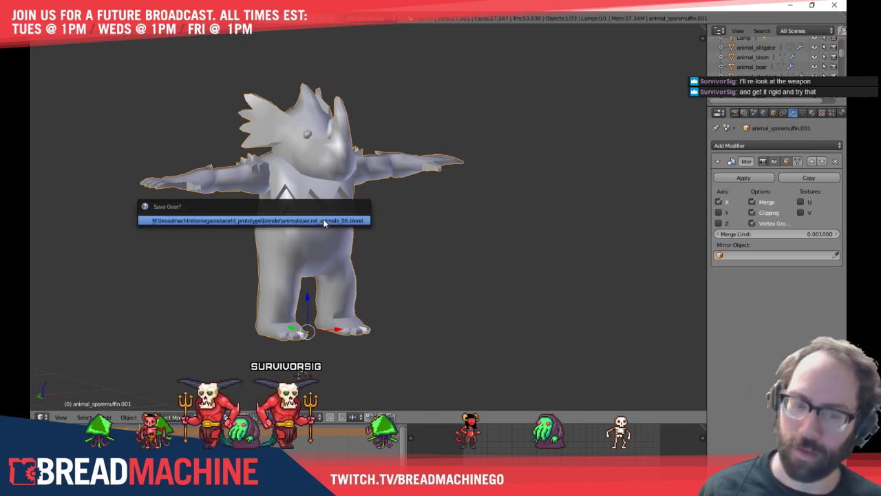
pyautogui.click(324, 223)
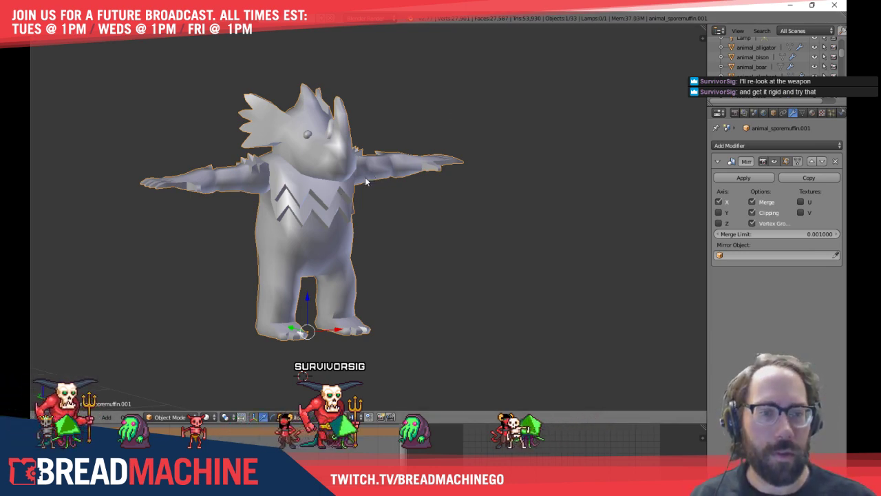
pyautogui.moveTo(366, 182); pyautogui.dragTo(366, 182, button='middle')
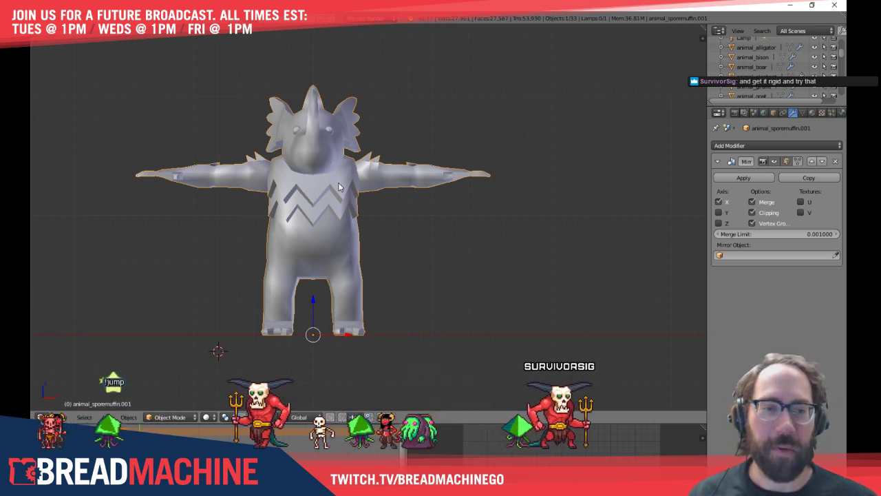
# Enter Edit Mode and move the collar vertices on the upper shoulder, beside the arm's base, by about 0.03 in the front view
pyautogui.press('Tab')
pyautogui.scroll(5, 356, 180)
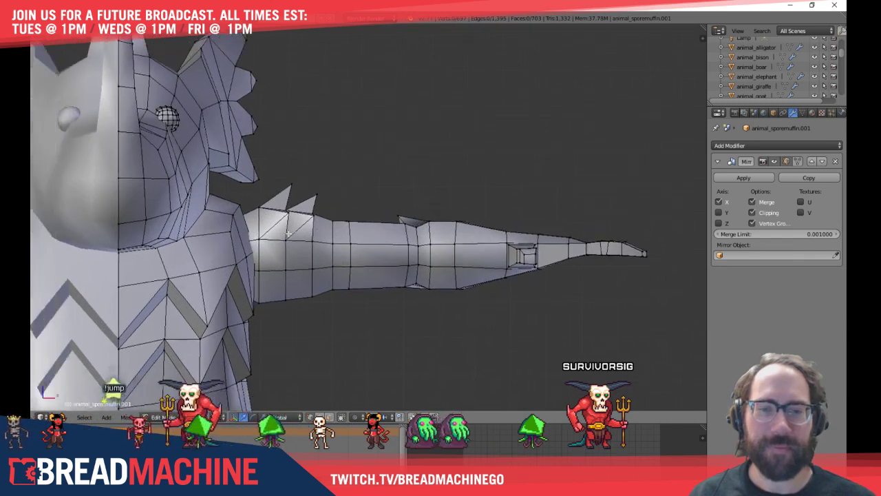
pyautogui.moveTo(362, 236); pyautogui.dragTo(336, 229, button='middle')
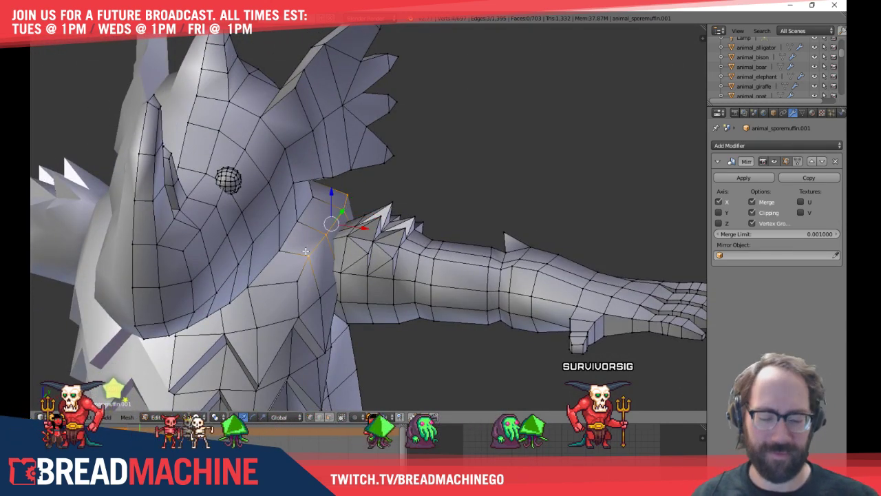
pyautogui.press('KP_1')
pyautogui.scroll(5, 310, 240)
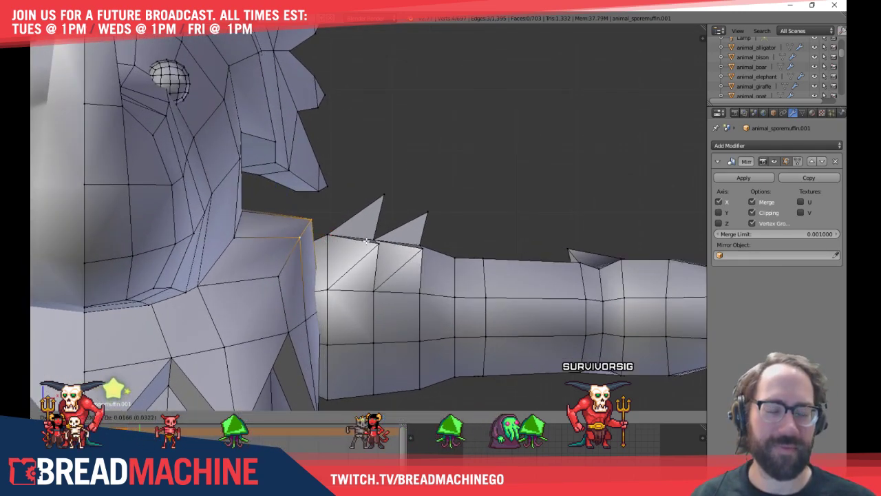
pyautogui.moveTo(369, 240); pyautogui.dragTo(117, 265, button='middle')
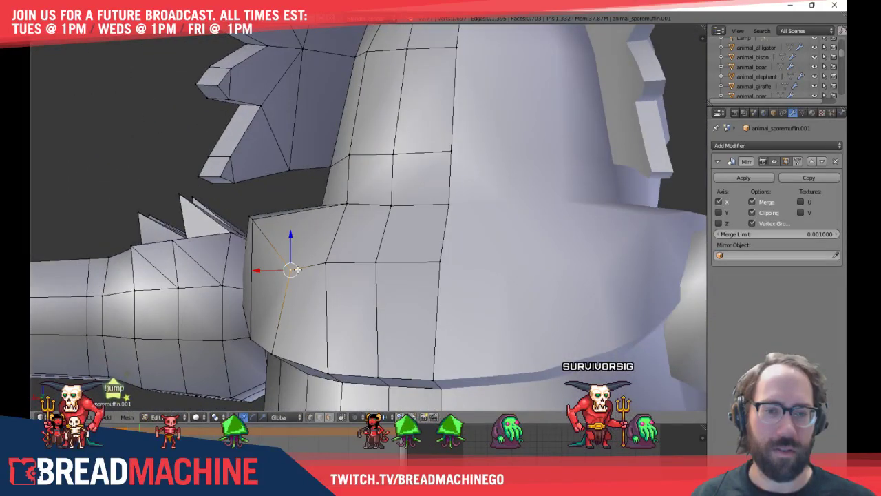
# Move the inner vertex on the back of the shoulder about 0.036 outward toward the arm in the back view
pyautogui.press('KP_3')
pyautogui.press('KP_6')
pyautogui.press('KP_6')
pyautogui.press('KP_6')
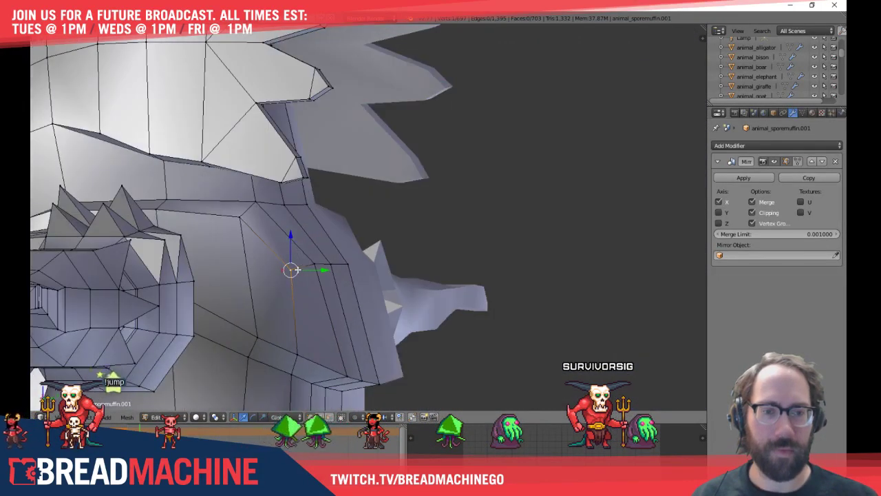
pyautogui.press('KP_6')
pyautogui.press('KP_6')
pyautogui.press('KP_6')
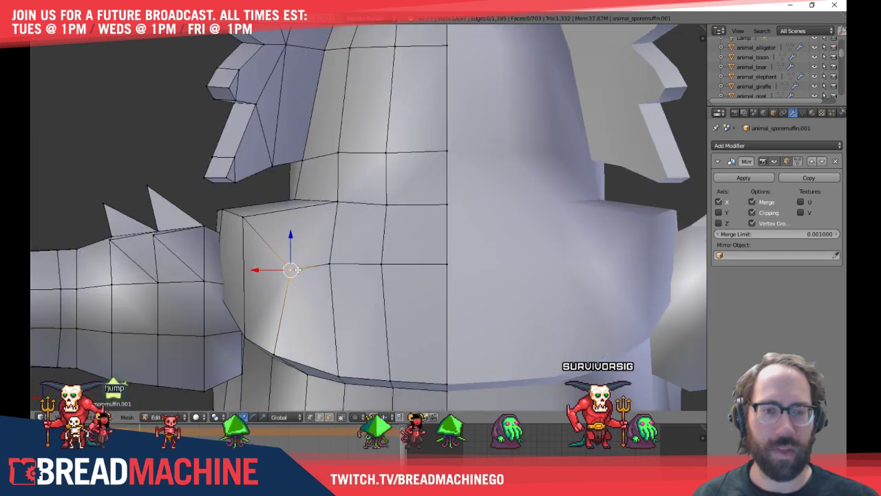
pyautogui.press('g')
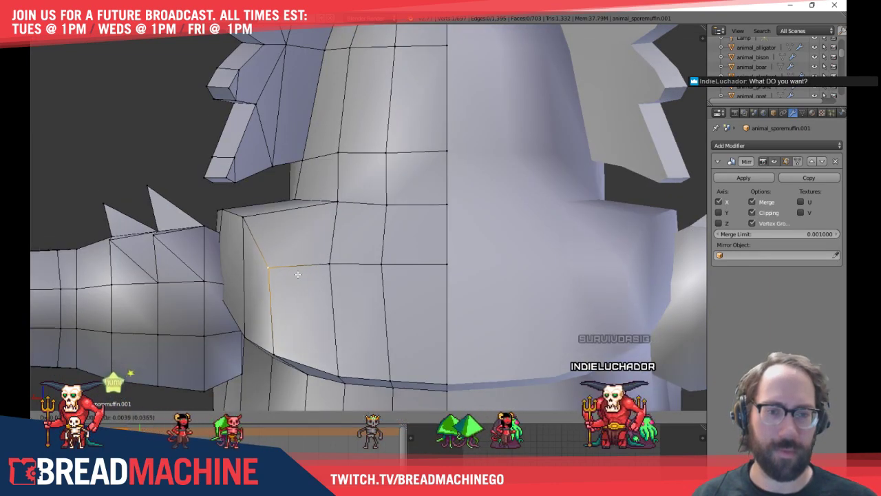
pyautogui.moveTo(262, 361); pyautogui.dragTo(292, 241, button='middle')
pyautogui.rightClick(278, 206)
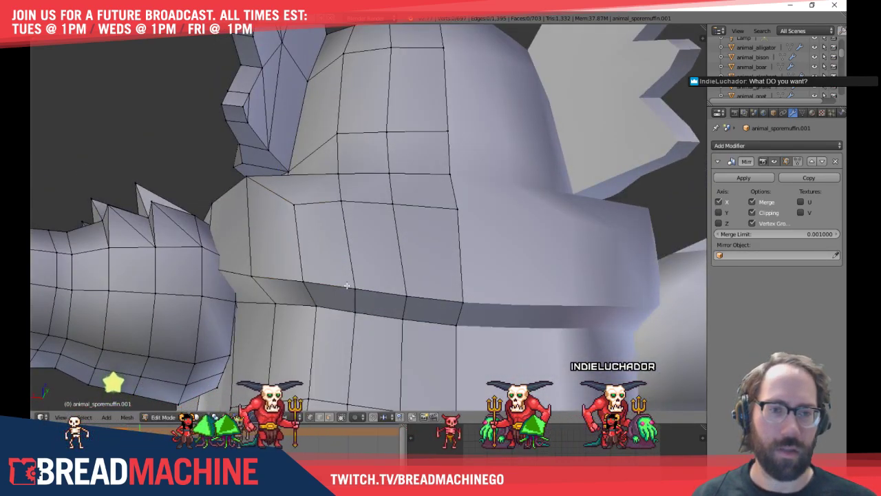
# Slide the rear shoulder vertex along its edge and raise the neck-base vertices slightly in Z
pyautogui.moveTo(347, 285); pyautogui.dragTo(402, 321, button='middle')
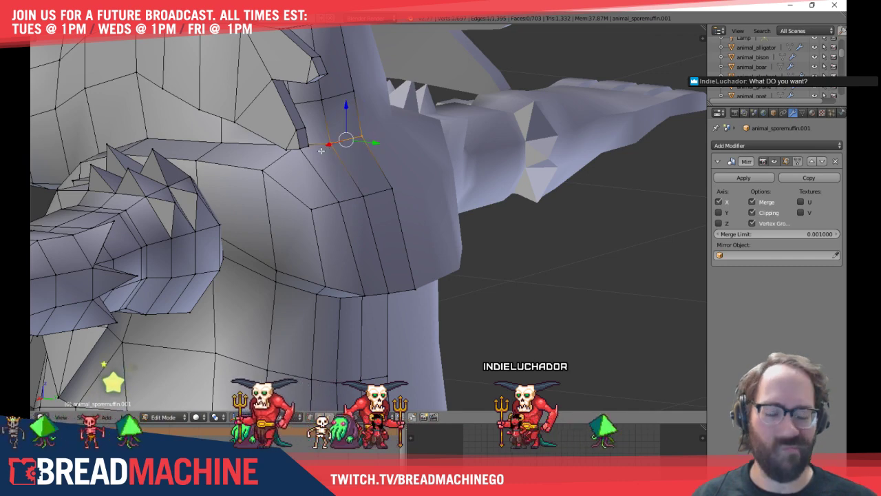
pyautogui.press('KP_3')
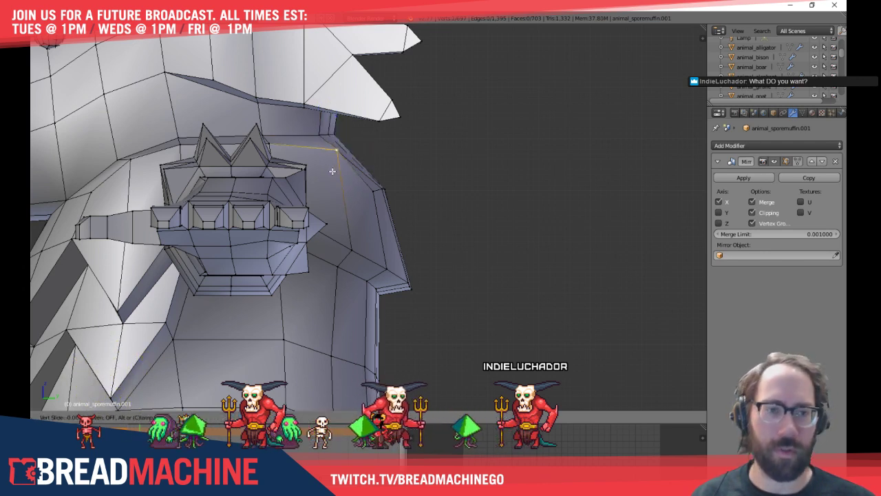
pyautogui.moveTo(387, 222); pyautogui.dragTo(303, 158, button='middle')
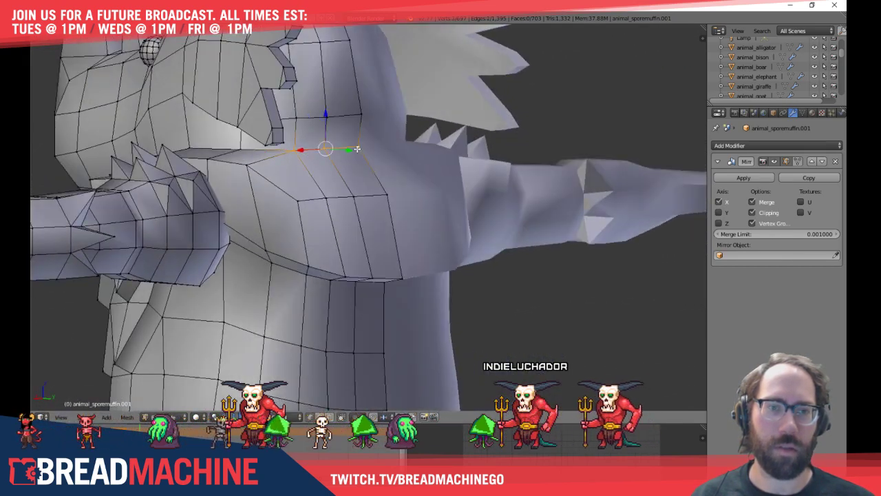
pyautogui.moveTo(325, 115); pyautogui.dragTo(328, 106)
pyautogui.moveTo(267, 194); pyautogui.dragTo(274, 160, button='middle')
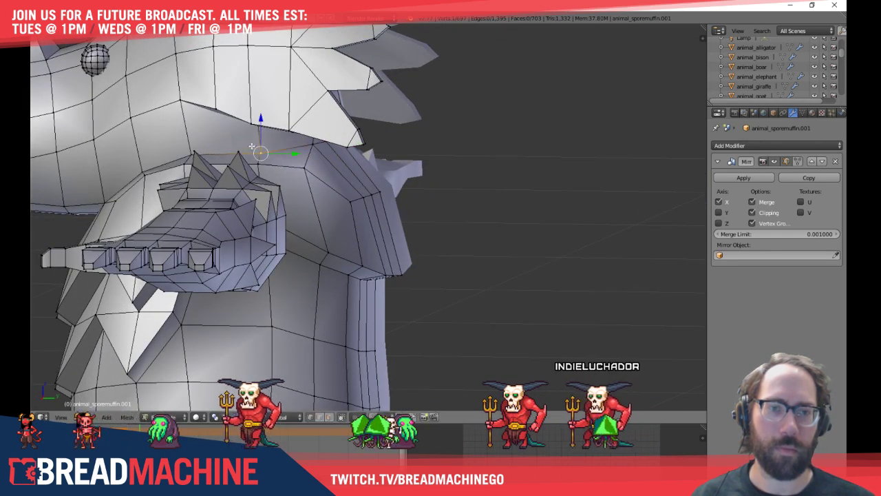
pyautogui.moveTo(260, 125); pyautogui.dragTo(261, 118)
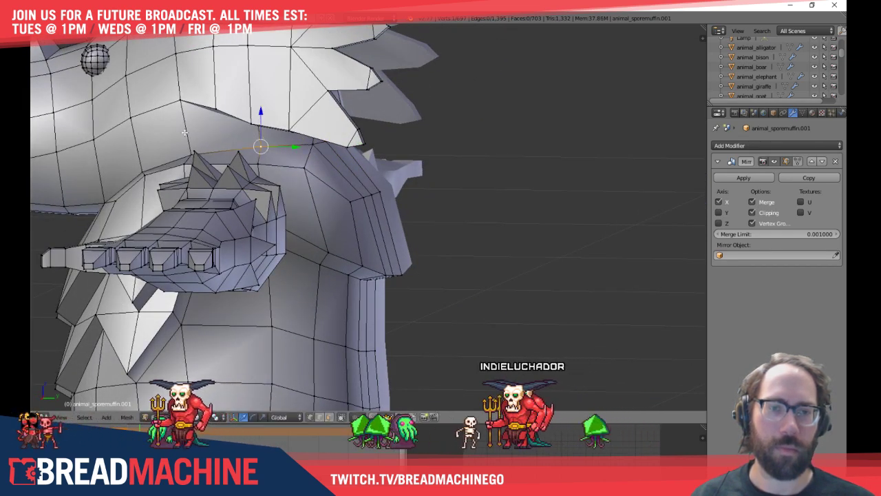
# Check the whole animal in Object Mode, return to Edit Mode and shift the upper shoulder vertices beside the arm spikes along X and Z
pyautogui.moveTo(184, 132); pyautogui.dragTo(272, 152, button='middle')
pyautogui.scroll(-5, 269, 156)
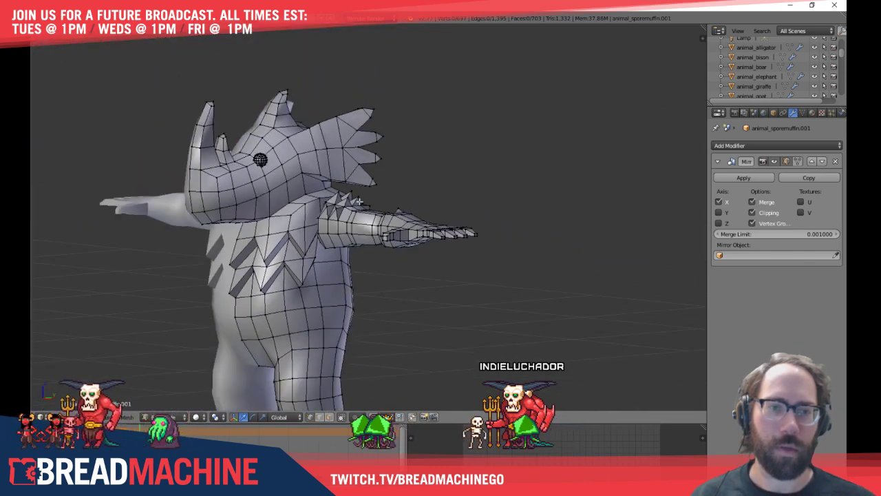
pyautogui.moveTo(387, 207); pyautogui.dragTo(389, 269, button='middle')
pyautogui.press('Tab')
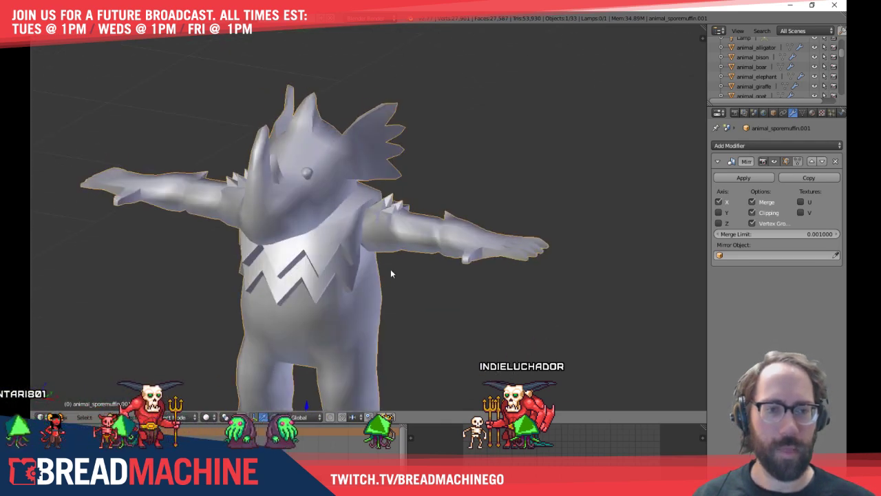
pyautogui.press('Tab')
pyautogui.scroll(6, 317, 274)
pyautogui.moveTo(317, 274); pyautogui.dragTo(324, 213, button='middle')
pyautogui.moveTo(348, 184); pyautogui.dragTo(329, 240, button='middle')
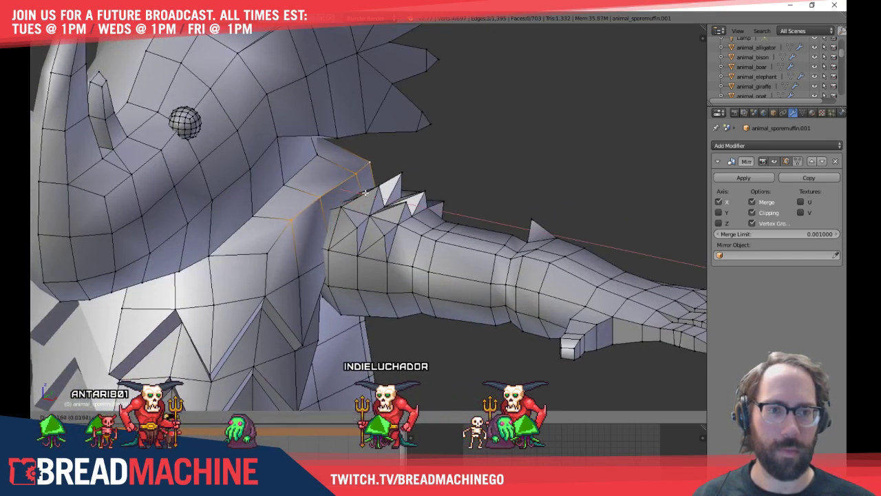
pyautogui.moveTo(364, 193); pyautogui.dragTo(384, 192, button='middle')
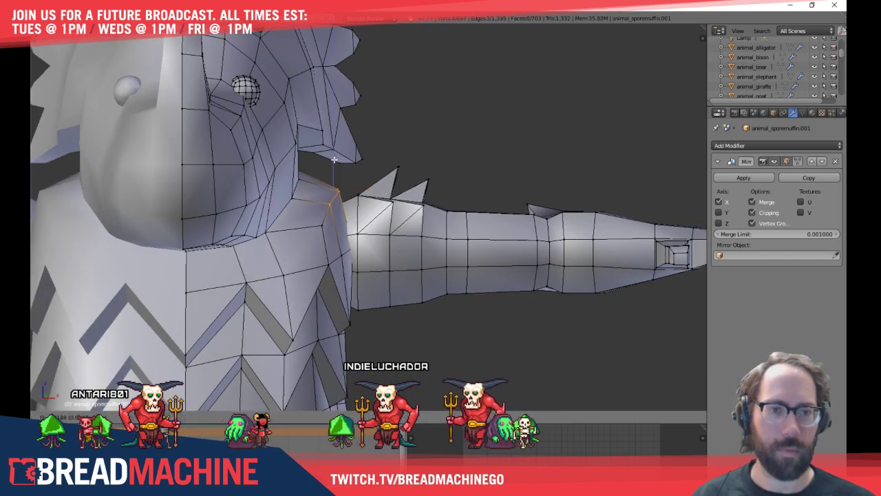
pyautogui.moveTo(333, 162); pyautogui.dragTo(230, 234, button='middle')
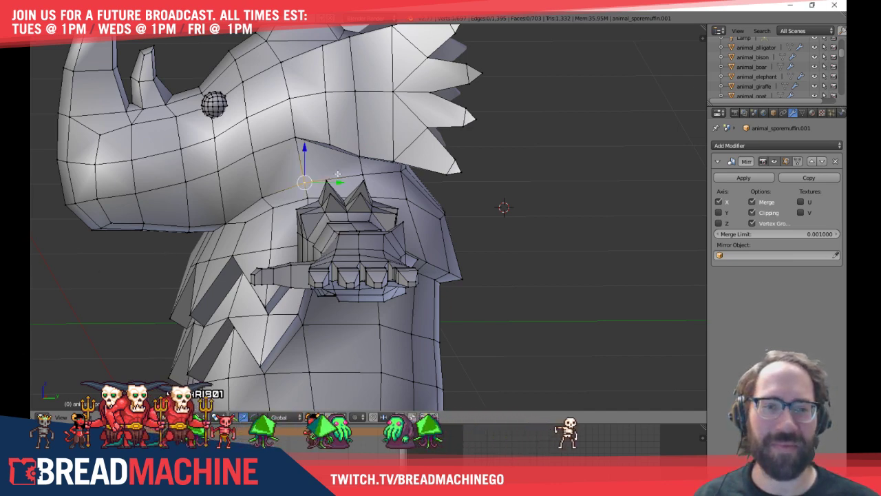
# Lower the selected neck-base vertices slightly in the side view, nudge the neighbouring vertex under the jaw and clear the selection
pyautogui.moveTo(364, 172); pyautogui.dragTo(414, 192, button='middle')
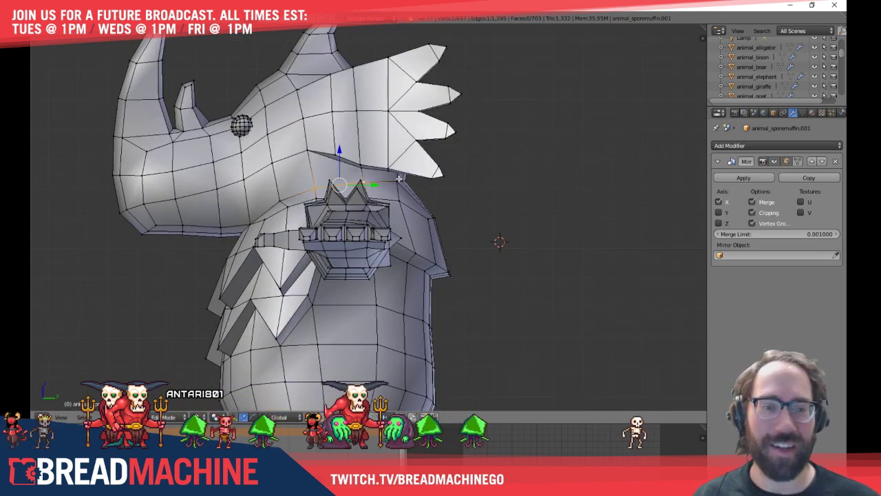
pyautogui.press('g')
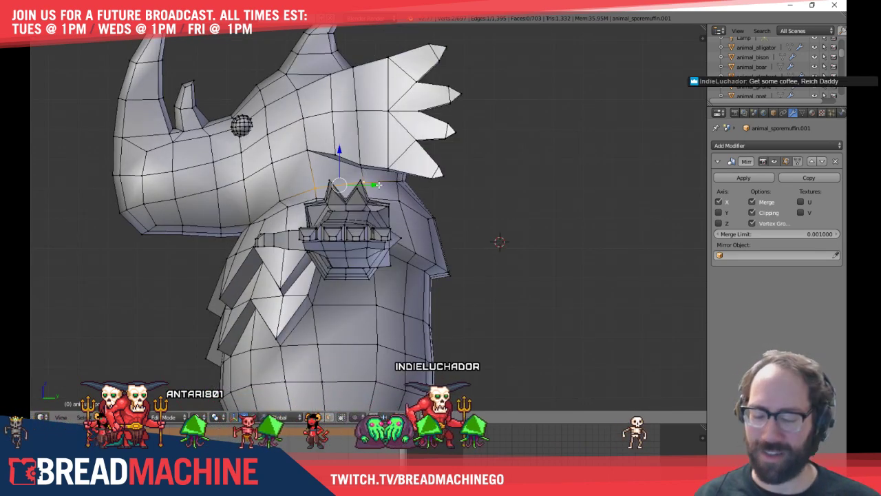
pyautogui.click(387, 193)
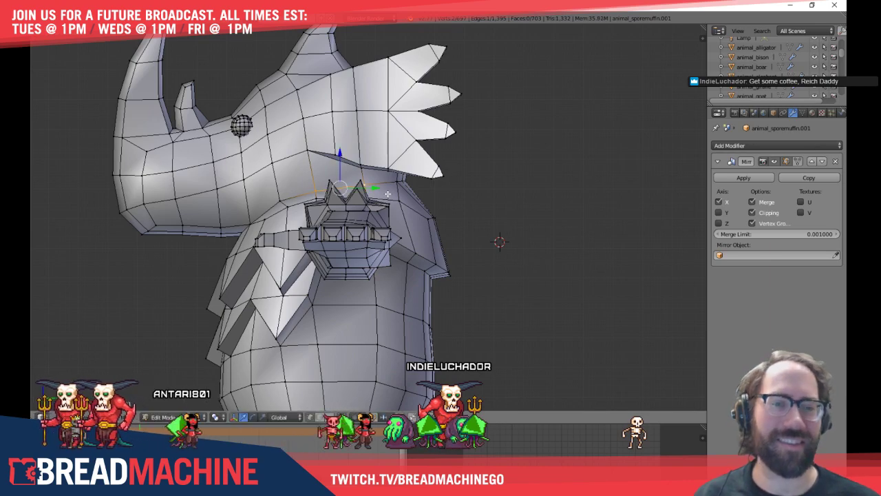
pyautogui.rightClick(283, 195)
pyautogui.press('g')
pyautogui.click(291, 198)
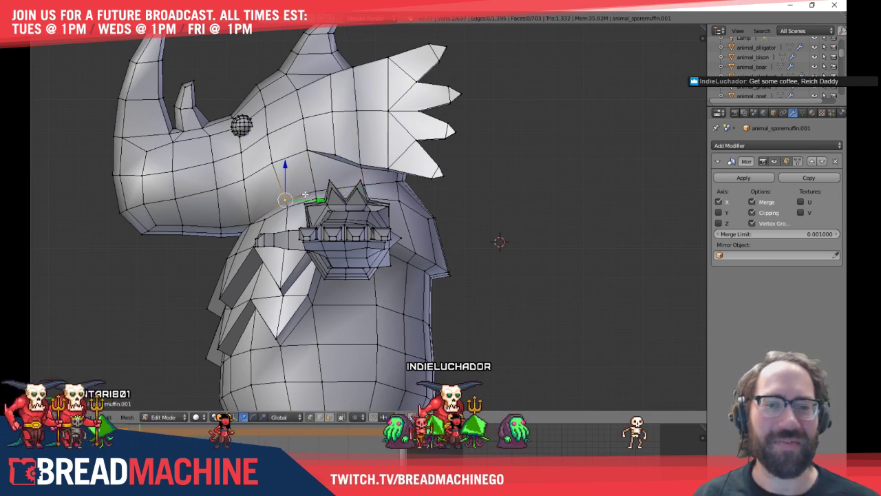
pyautogui.press('a')
pyautogui.moveTo(293, 199); pyautogui.dragTo(405, 258, button='middle')
pyautogui.press('a')
pyautogui.press('a')
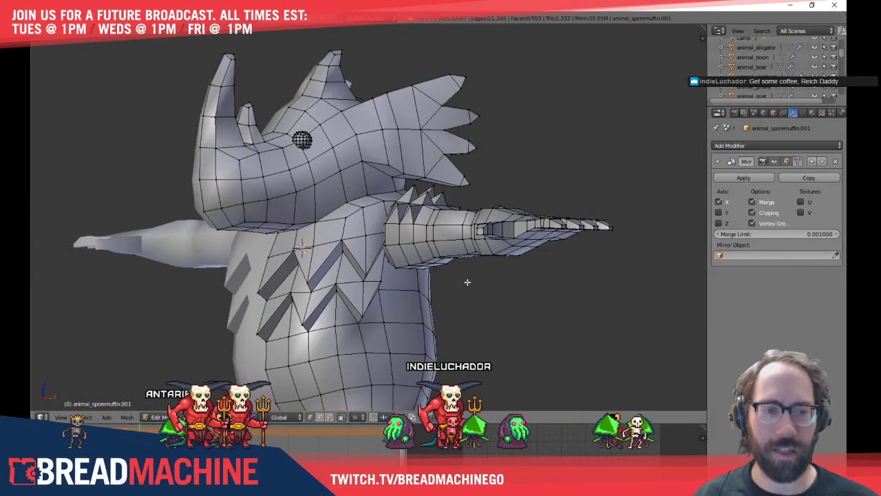
# Slide the body vertex just below the tip of the lowest side chest-fur point slightly toward the back along its edge
pyautogui.moveTo(459, 317); pyautogui.dragTo(436, 278, button='middle')
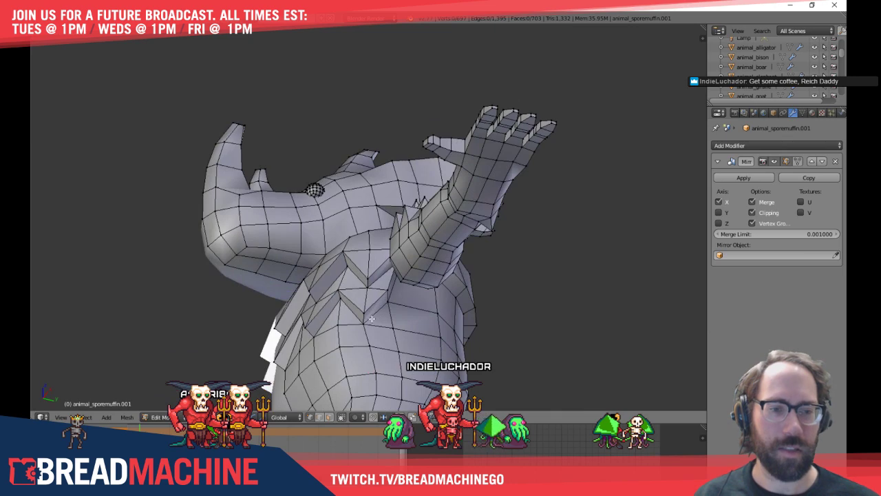
pyautogui.press('KP_3')
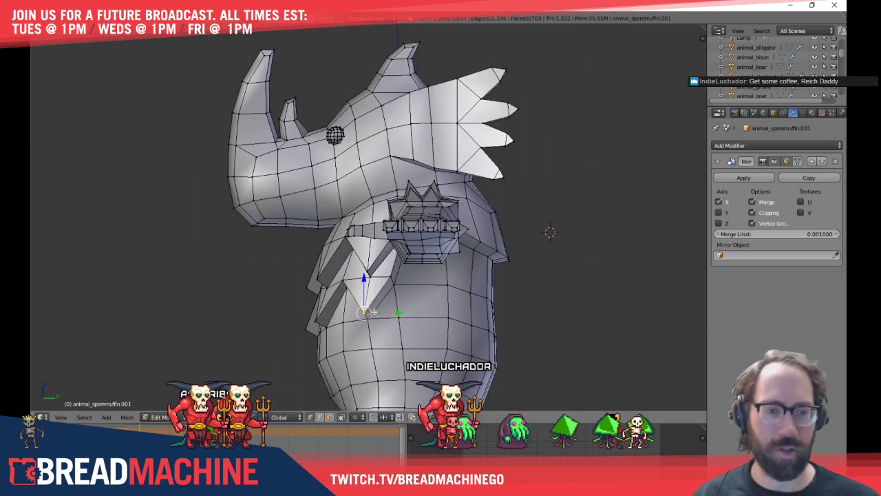
pyautogui.scroll(5, 372, 312)
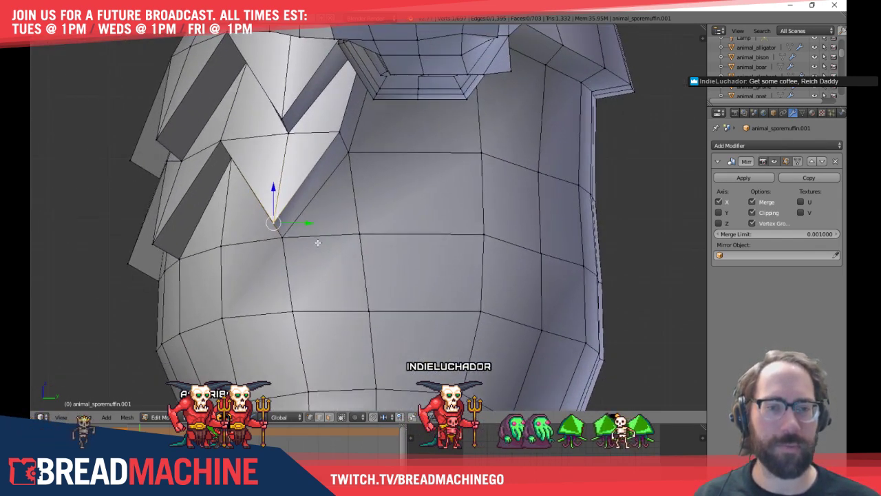
pyautogui.moveTo(318, 242); pyautogui.dragTo(262, 227, button='middle')
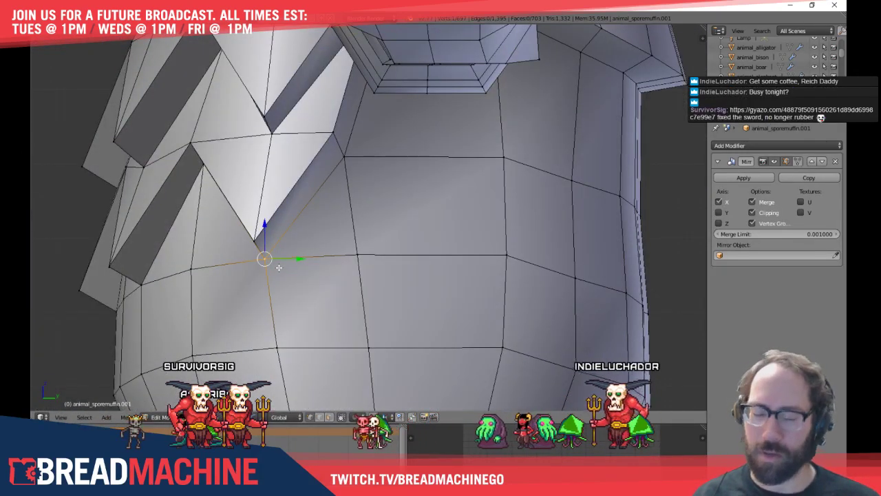
pyautogui.hotkey('shift', 'v')
pyautogui.click(282, 267)
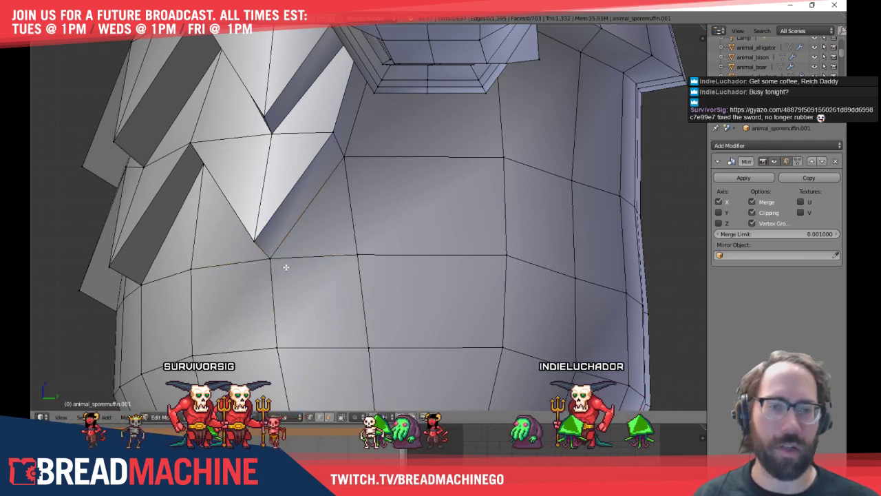
# Slide the body vertex at the upper rear corner of the side chest-fur point toward the back along its horizontal edge
pyautogui.keyDown('shift'); pyautogui.moveTo(338, 218); pyautogui.dragTo(319, 236, button='middle'); pyautogui.keyUp('shift')
pyautogui.rightClick(323, 174)
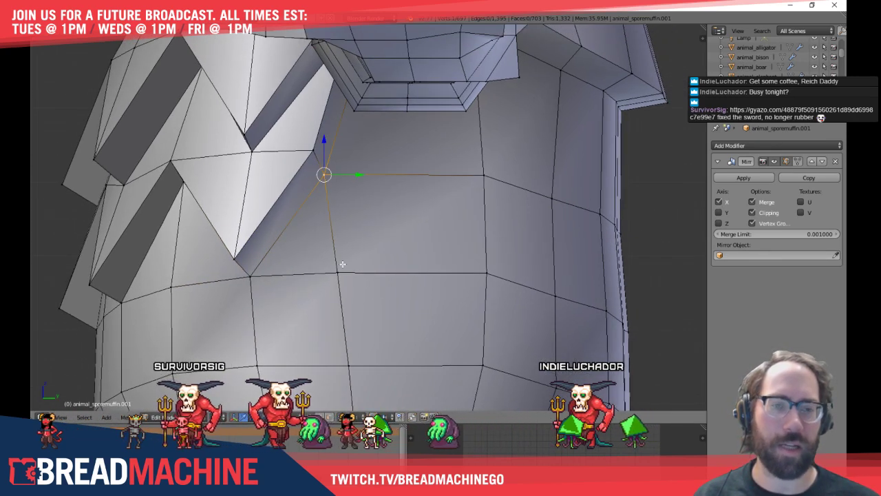
pyautogui.hotkey('shift', 'v')
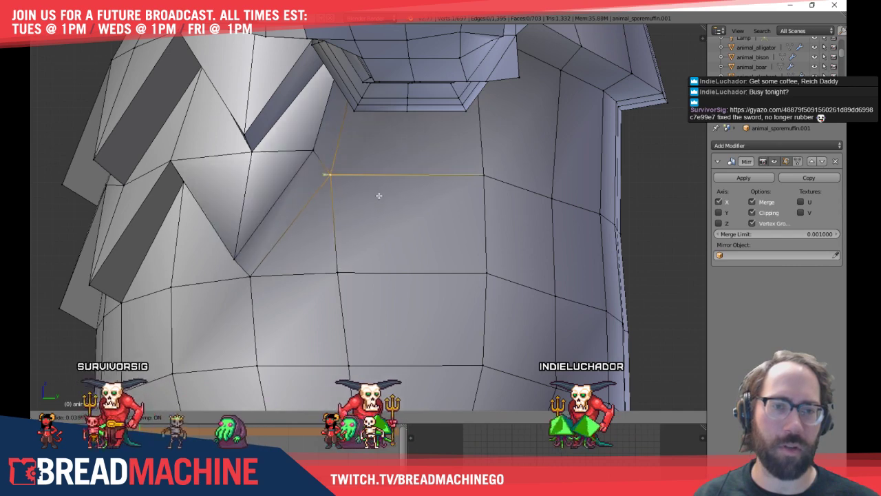
pyautogui.click(382, 194)
pyautogui.rightClick(338, 273)
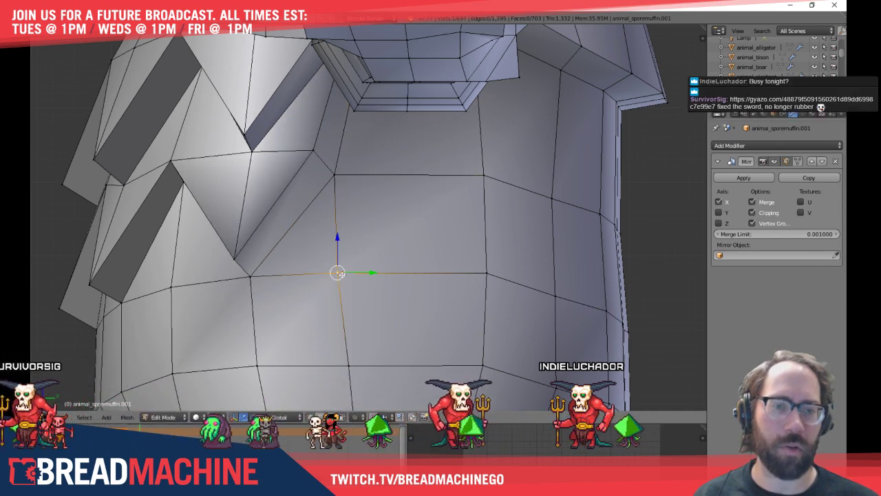
pyautogui.scroll(-5, 396, 233)
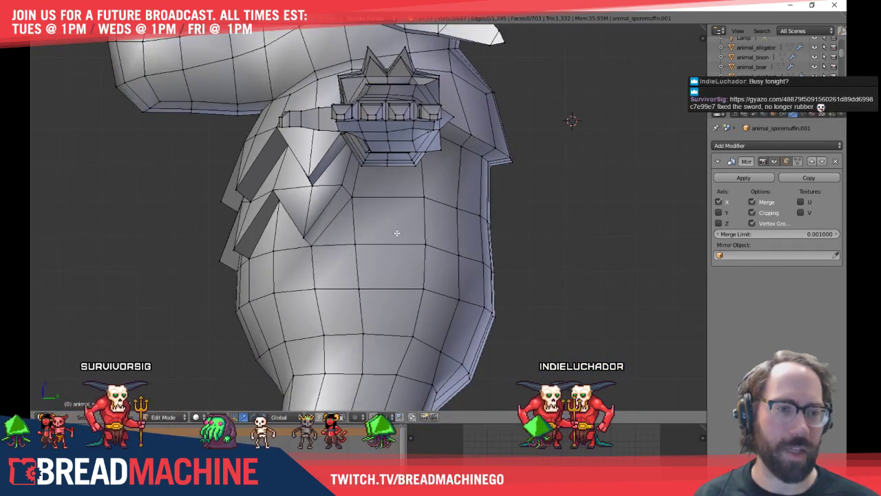
# Move the two tip vertices of the lower chest-fur point beside the centre slightly outward and down in the front view
pyautogui.keyDown('shift'); pyautogui.moveTo(349, 231); pyautogui.dragTo(283, 286, button='middle'); pyautogui.keyUp('shift')
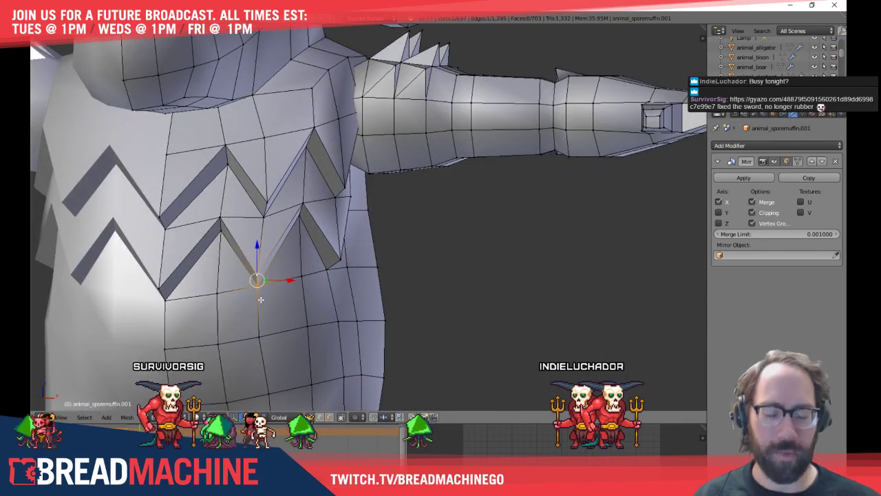
pyautogui.press('KP_1')
pyautogui.keyDown('shift'); pyautogui.moveTo(261, 299); pyautogui.dragTo(378, 212, button='middle'); pyautogui.keyUp('shift')
pyautogui.moveTo(428, 200); pyautogui.dragTo(364, 216, button='middle')
pyautogui.scroll(3, 349, 198)
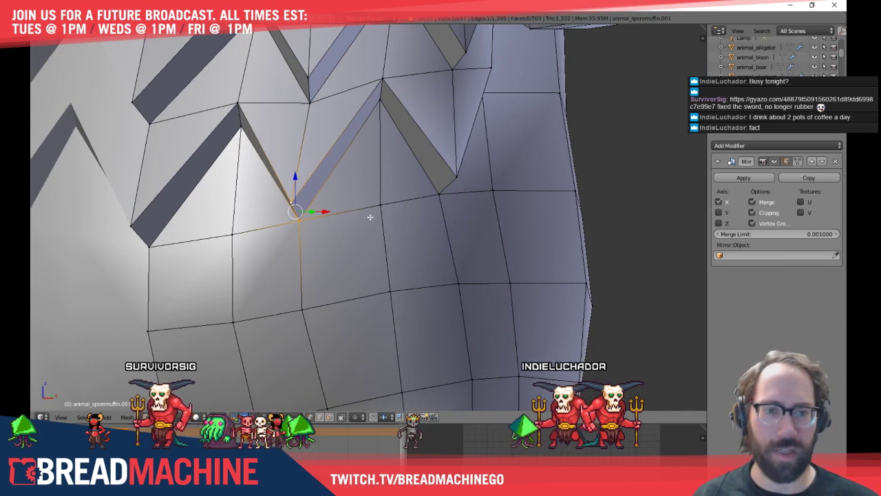
pyautogui.press('g')
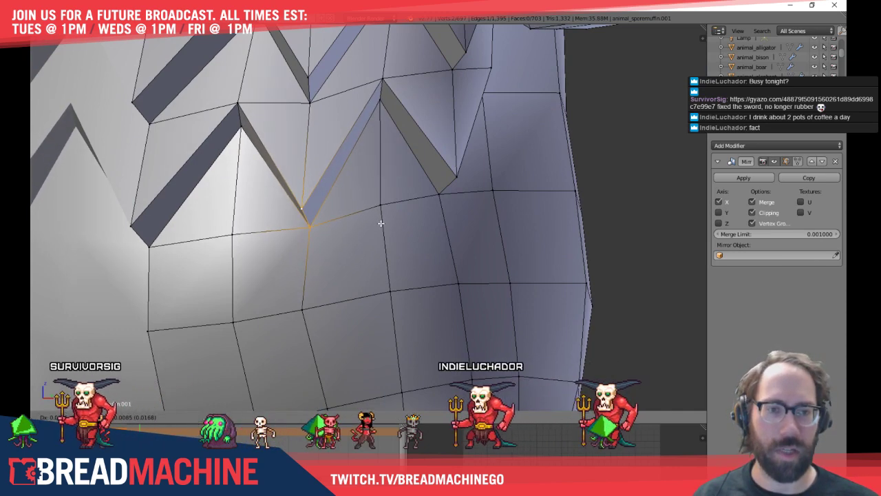
pyautogui.click(380, 222)
# Slide the body vertex directly below that fur tip slightly outward along its horizontal edge and clear the selection
pyautogui.rightClick(300, 316)
pyautogui.press('g')
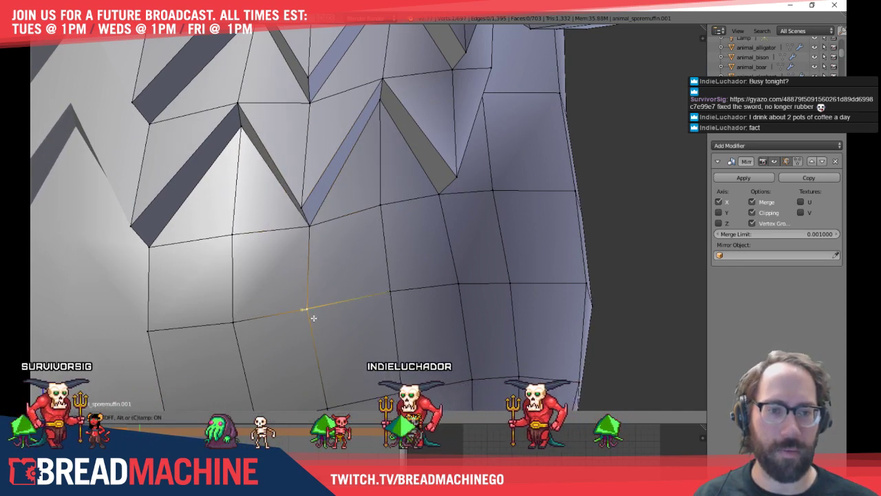
pyautogui.click(314, 317)
pyautogui.press('a')
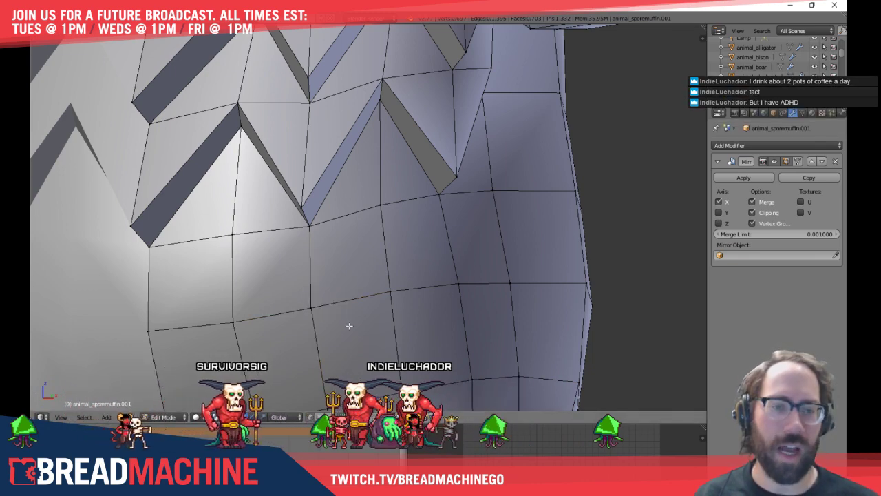
# Close the browser page showing the pixel-art sword and return to the Blender model
pyautogui.keyDown('shift'); pyautogui.moveTo(341, 314); pyautogui.dragTo(316, 262, button='middle'); pyautogui.keyUp('shift')
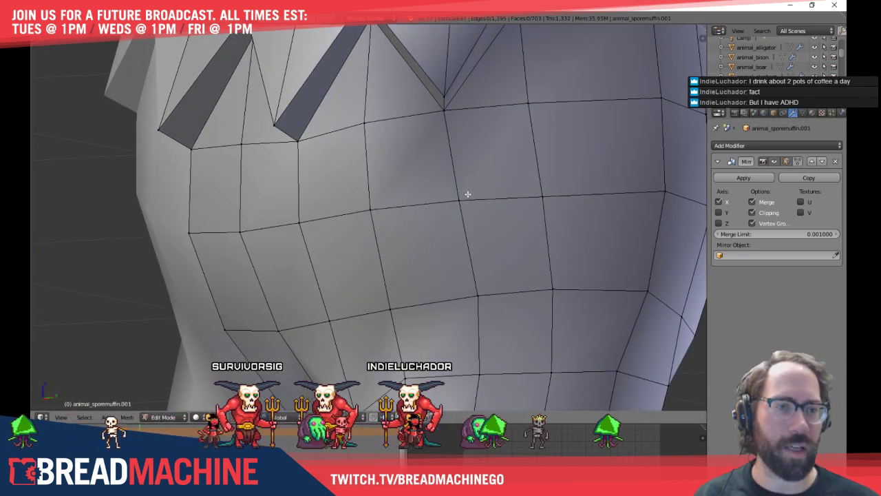
pyautogui.scroll(-3, 467, 194)
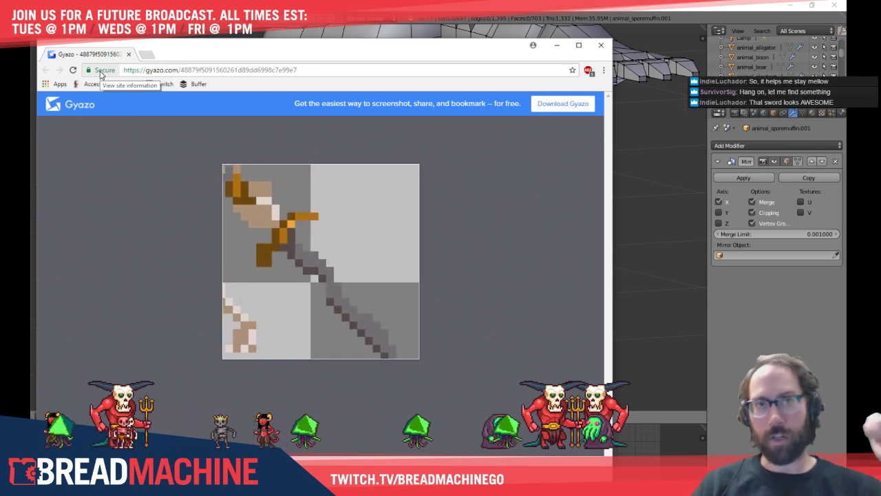
pyautogui.click(129, 54)
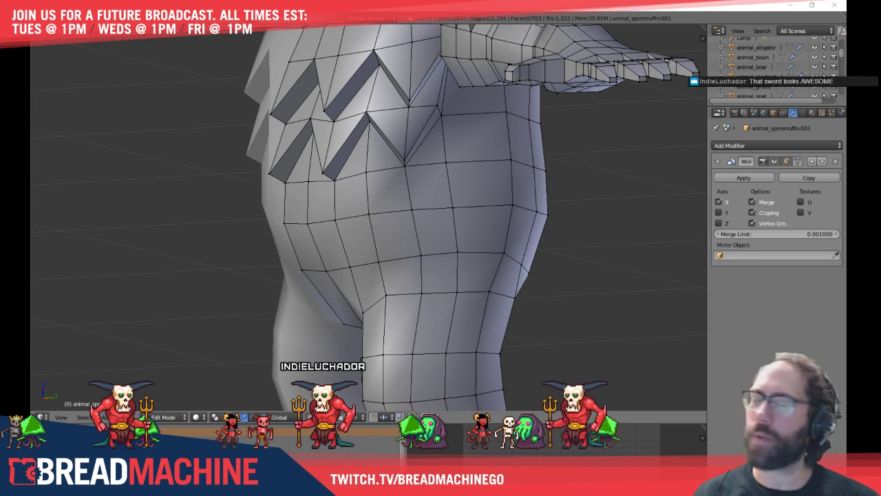
# Examine the torso and chest-fur topology from the front and side views
pyautogui.scroll(8, 310, 222)
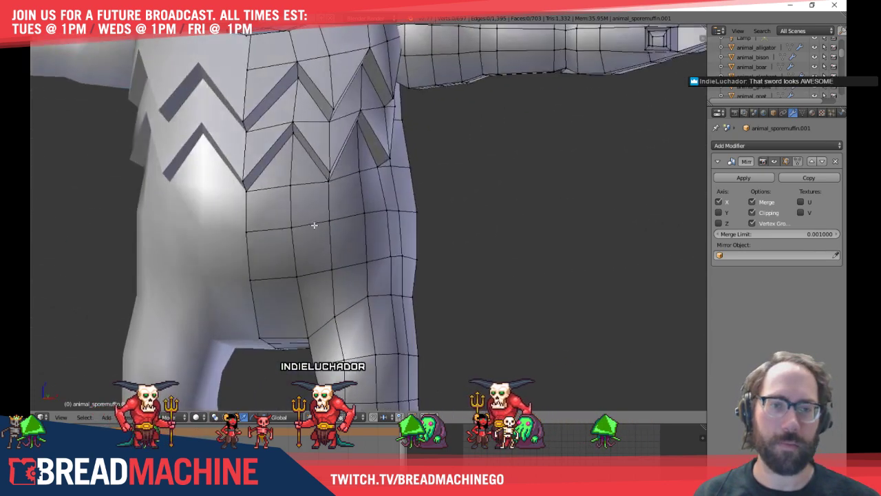
pyautogui.scroll(-5, 146, 207)
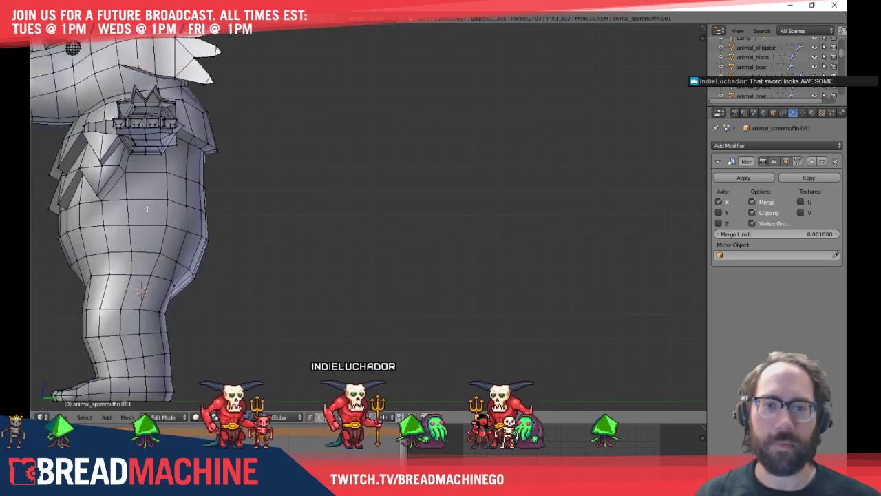
pyautogui.keyDown('shift'); pyautogui.moveTo(265, 214); pyautogui.dragTo(335, 217, button='middle'); pyautogui.keyUp('shift')
pyautogui.scroll(3, 217, 212)
pyautogui.scroll(1, 217, 213)
pyautogui.keyDown('shift'); pyautogui.moveTo(218, 211); pyautogui.dragTo(431, 242, button='middle'); pyautogui.keyUp('shift')
pyautogui.scroll(3, 431, 242)
pyautogui.keyDown('shift'); pyautogui.moveTo(276, 245); pyautogui.dragTo(409, 242, button='middle'); pyautogui.keyUp('shift')
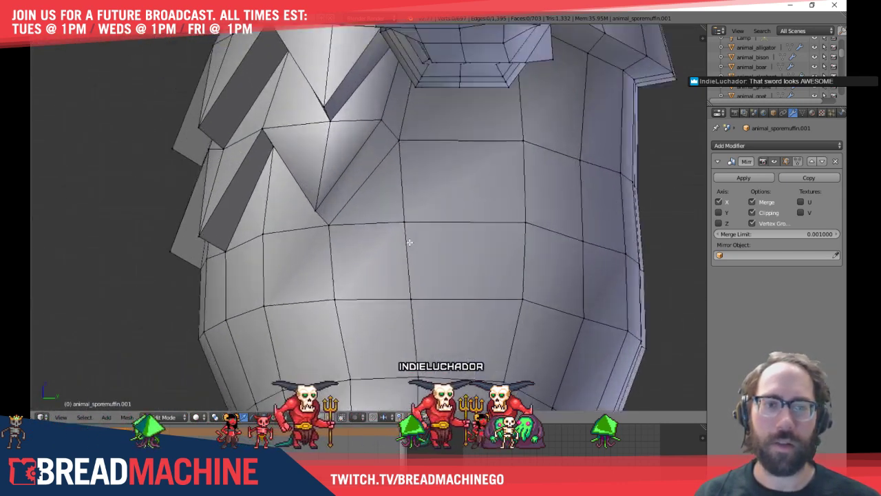
pyautogui.scroll(1, 409, 241)
pyautogui.keyDown('shift'); pyautogui.moveTo(333, 235); pyautogui.dragTo(397, 255, button='middle'); pyautogui.keyUp('shift')
pyautogui.keyDown('shift'); pyautogui.moveTo(318, 222); pyautogui.dragTo(397, 264, button='middle'); pyautogui.keyUp('shift')
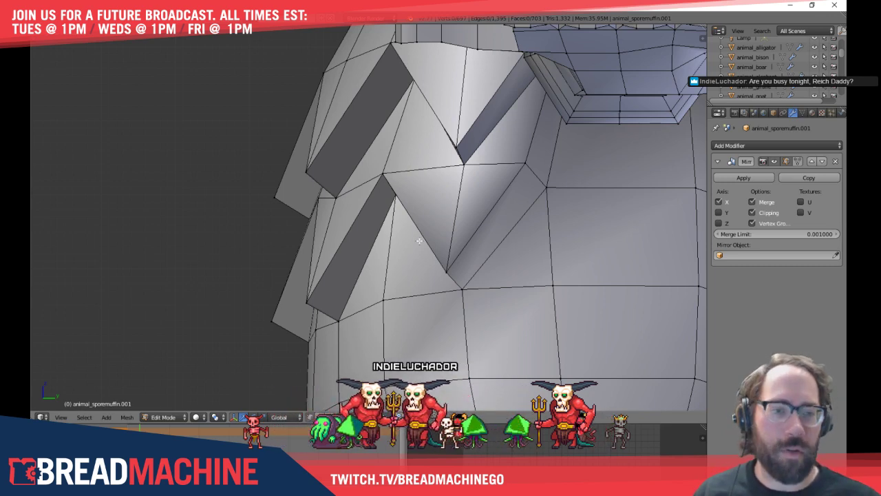
# Select the row of vertices behind and below the arm up to the back and shift them slightly forward along Y
pyautogui.rightClick(383, 299)
pyautogui.moveTo(392, 280)
pyautogui.keyDown('shift'); pyautogui.mouseDown(button='middle')
pyautogui.moveTo(375, 228)
pyautogui.moveTo(323, 211)
pyautogui.mouseUp(button='middle'); pyautogui.keyUp('shift')
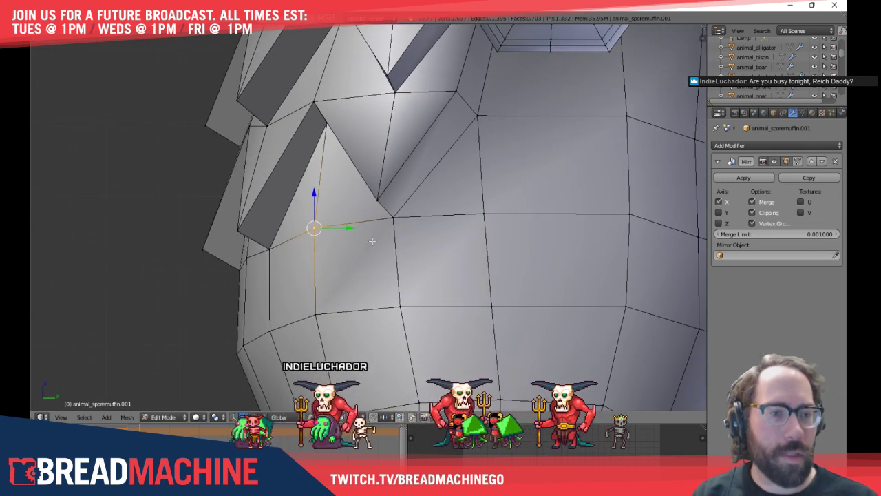
pyautogui.keyDown('shift'); pyautogui.moveTo(411, 228); pyautogui.dragTo(307, 230, button='middle'); pyautogui.keyUp('shift')
pyautogui.keyDown('shift'); pyautogui.moveTo(584, 230); pyautogui.dragTo(497, 244, button='middle'); pyautogui.keyUp('shift')
pyautogui.keyDown('shift'); pyautogui.moveTo(519, 205); pyautogui.dragTo(465, 261, button='middle'); pyautogui.keyUp('shift')
pyautogui.rightClick(376, 188)
pyautogui.keyDown('shift'); pyautogui.rightClick(456, 208); pyautogui.keyUp('shift')
pyautogui.keyDown('shift'); pyautogui.rightClick(499, 234); pyautogui.keyUp('shift')
pyautogui.keyDown('shift'); pyautogui.rightClick(515, 241); pyautogui.keyUp('shift')
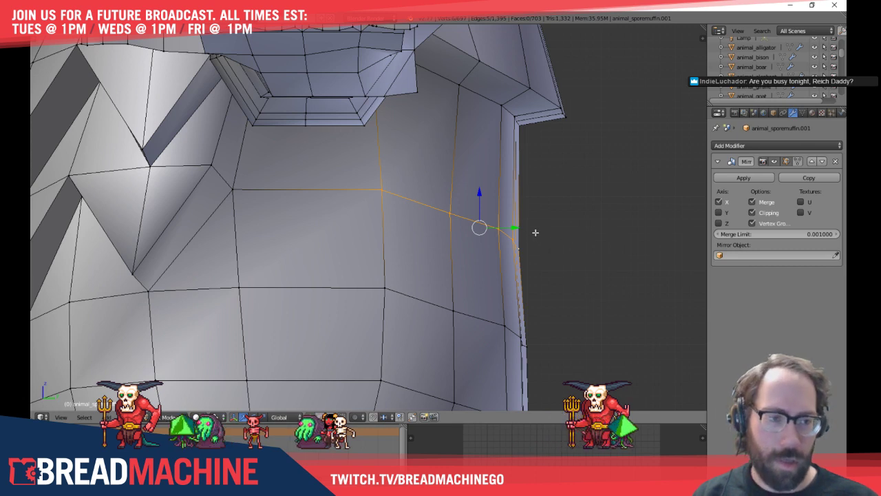
pyautogui.moveTo(515, 227); pyautogui.dragTo(513, 227)
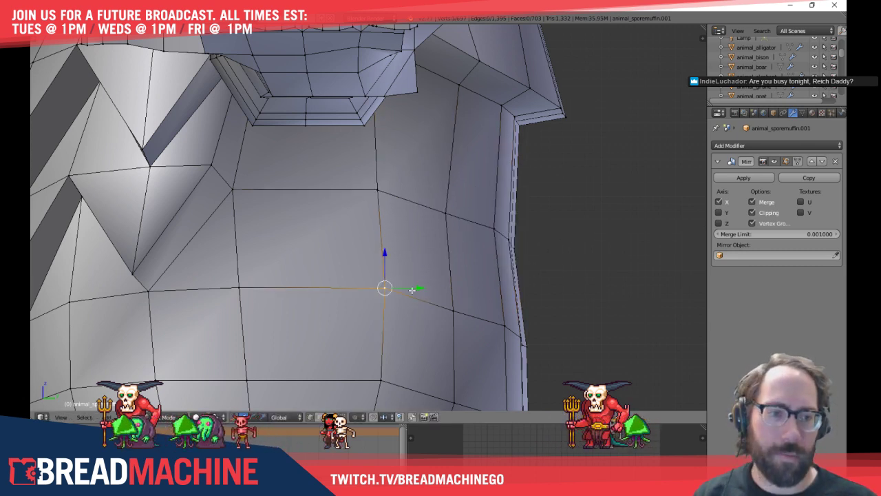
# Raise the second-row body vertex near the back, below the arm, slightly and clear the selection
pyautogui.scroll(-3, 453, 308)
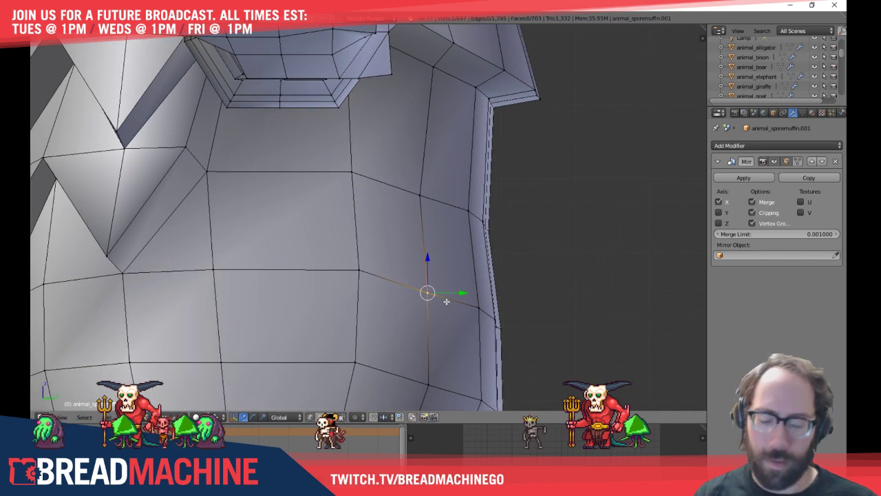
pyautogui.click(472, 300)
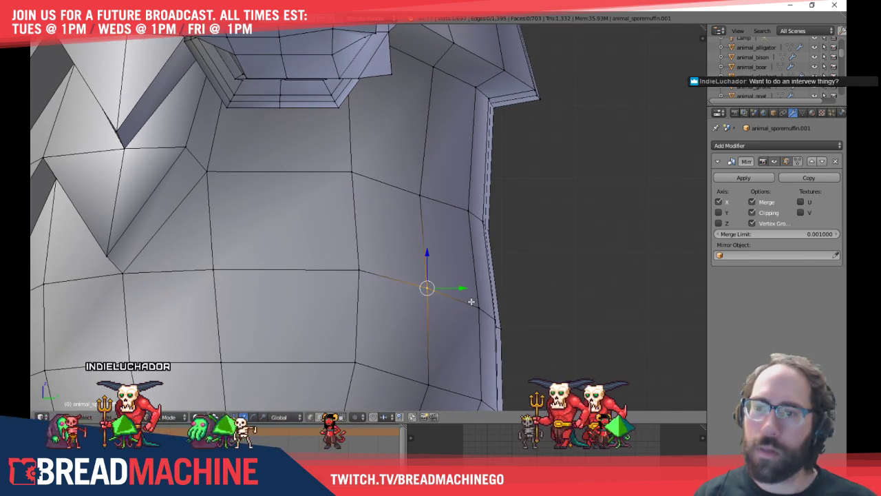
pyautogui.press('a')
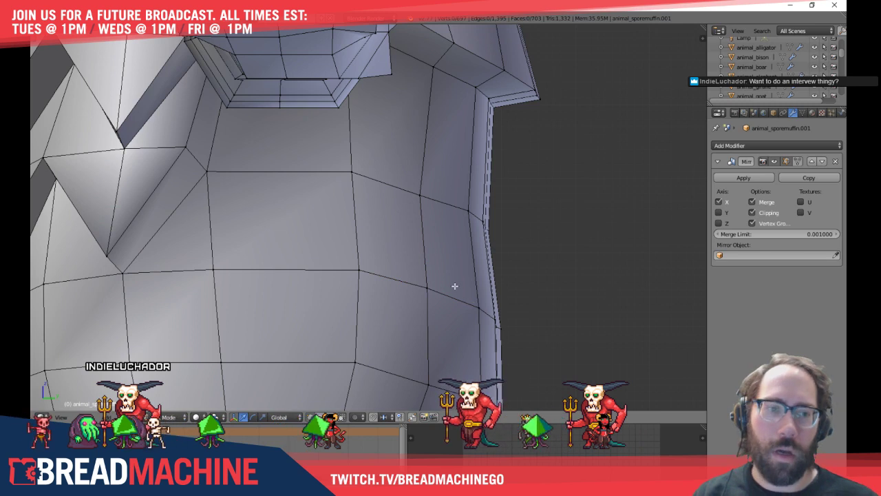
# Raise the vertex one row higher near the back, nudge it slightly backward along Y and clear the selection
pyautogui.rightClick(421, 195)
pyautogui.press('g')
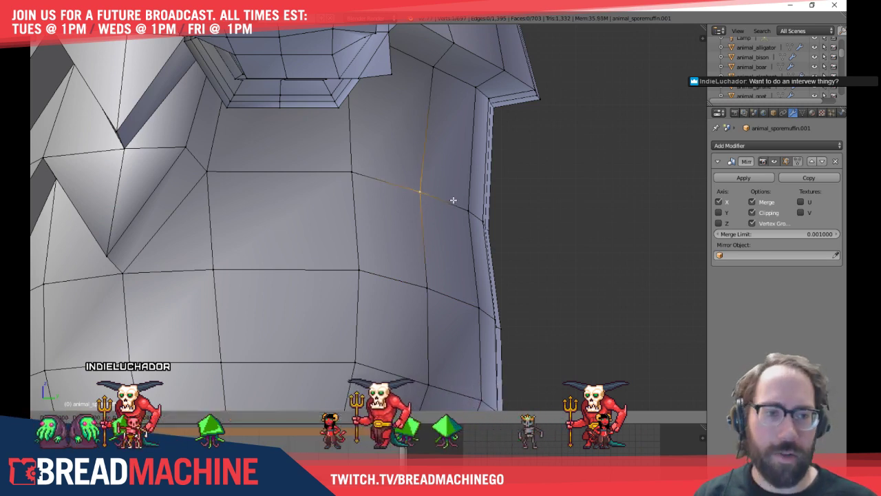
pyautogui.click(452, 197)
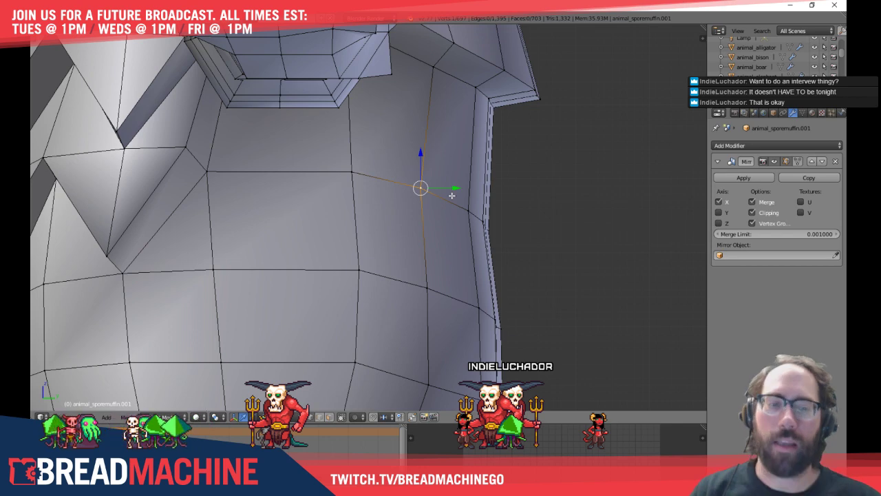
pyautogui.scroll(-2, 451, 195)
pyautogui.keyDown('shift'); pyautogui.moveTo(422, 219); pyautogui.dragTo(397, 205, button='middle'); pyautogui.keyUp('shift')
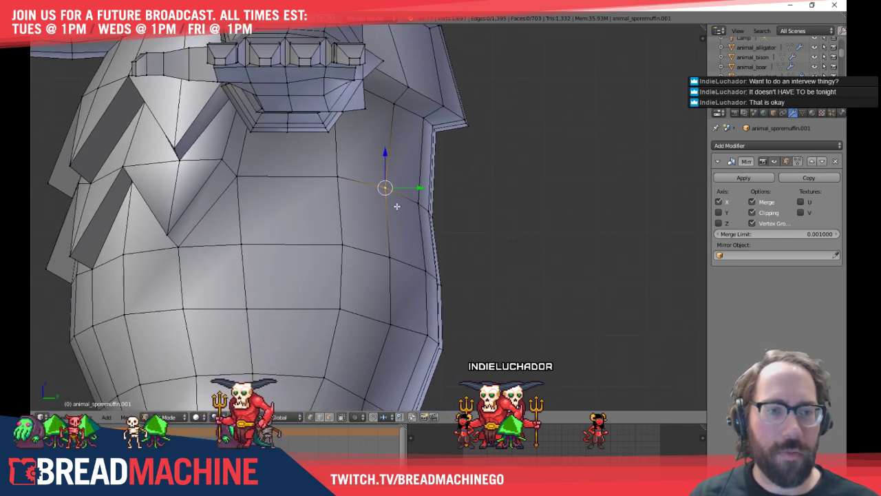
pyautogui.moveTo(418, 187); pyautogui.dragTo(420, 188)
pyautogui.press('a')
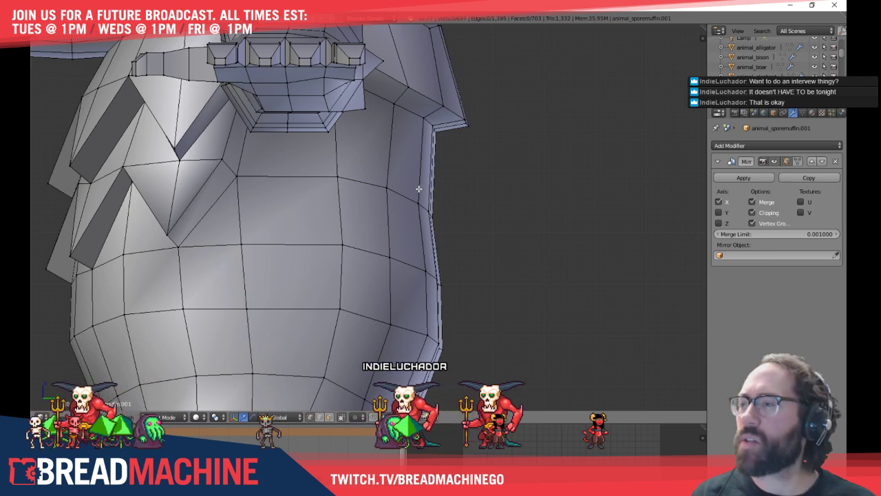
# Lower the inner peak vertex of the lower chest-fur notch slightly in the front view
pyautogui.moveTo(418, 189); pyautogui.dragTo(355, 195, button='middle')
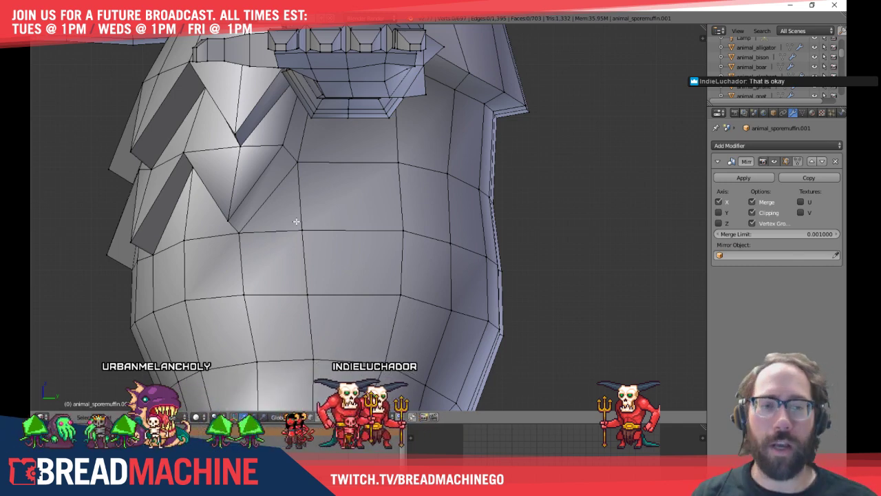
pyautogui.rightClick(300, 159)
pyautogui.keyDown('shift'); pyautogui.moveTo(293, 197); pyautogui.dragTo(305, 225, button='middle'); pyautogui.keyUp('shift')
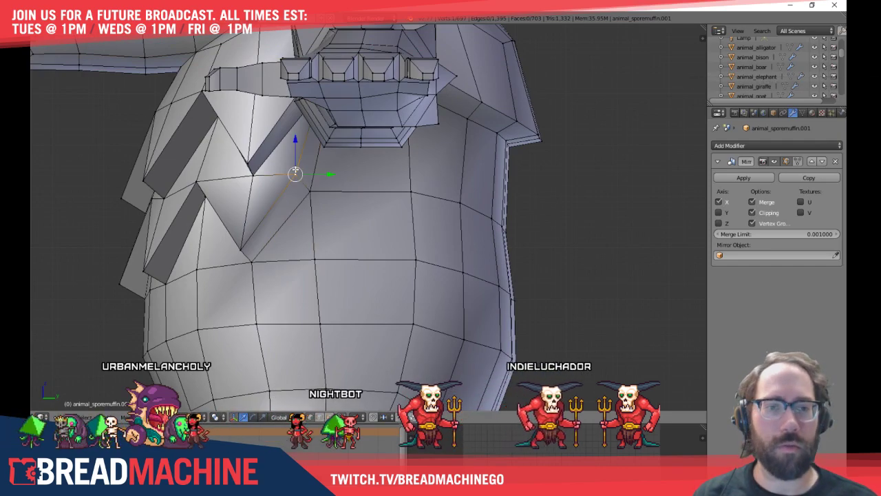
pyautogui.moveTo(304, 186); pyautogui.dragTo(340, 192, button='middle')
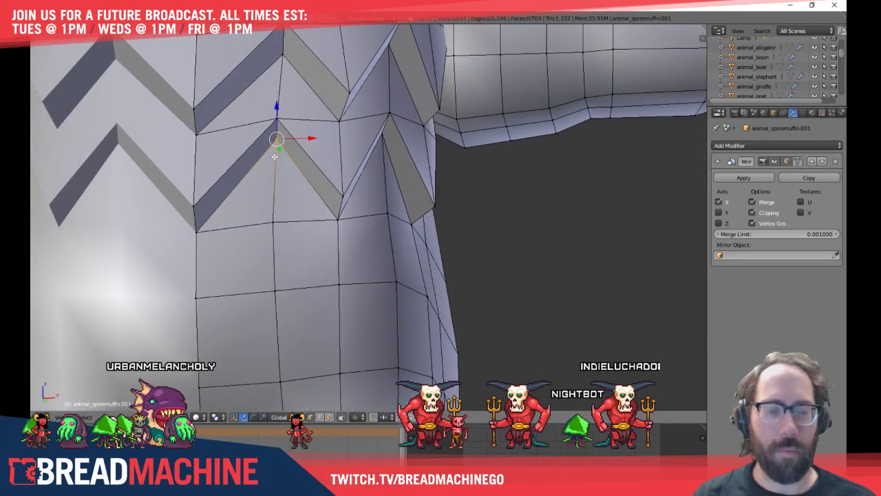
pyautogui.press('KP_1')
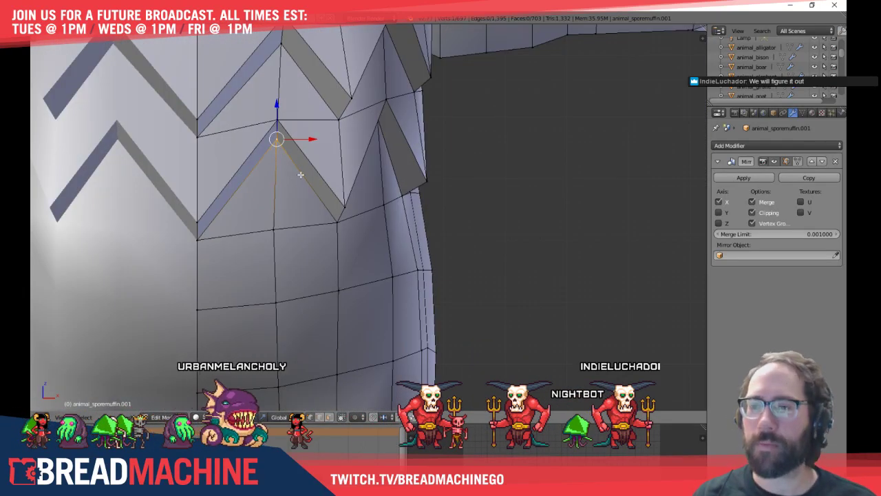
pyautogui.press('g')
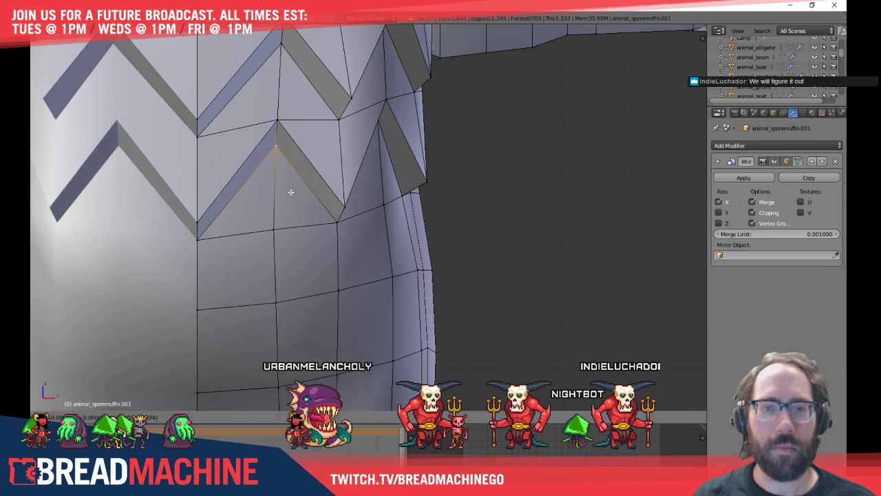
pyautogui.click(291, 192)
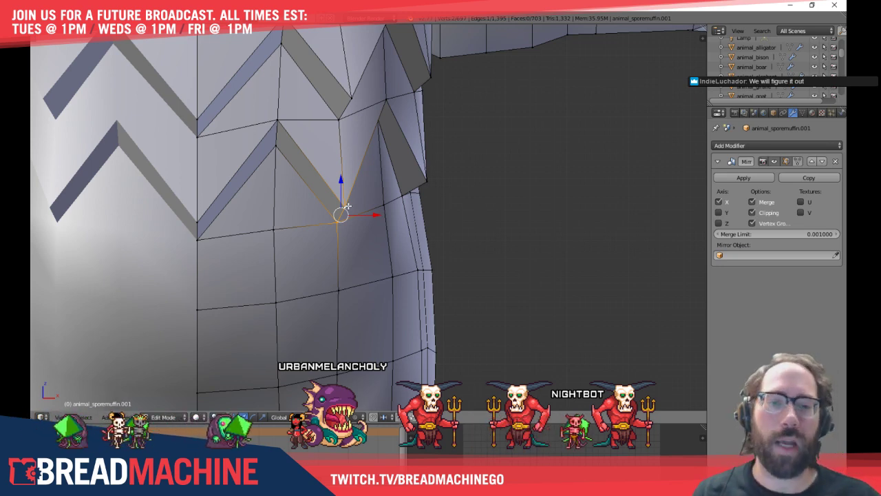
# Move the neck-base vertex beside the jaw slightly outward and up in the front view
pyautogui.keyDown('shift'); pyautogui.moveTo(334, 171); pyautogui.dragTo(342, 253, button='middle'); pyautogui.keyUp('shift')
pyautogui.keyDown('shift'); pyautogui.moveTo(326, 115); pyautogui.dragTo(277, 204, button='middle'); pyautogui.keyUp('shift')
pyautogui.rightClick(273, 194)
pyautogui.press('g')
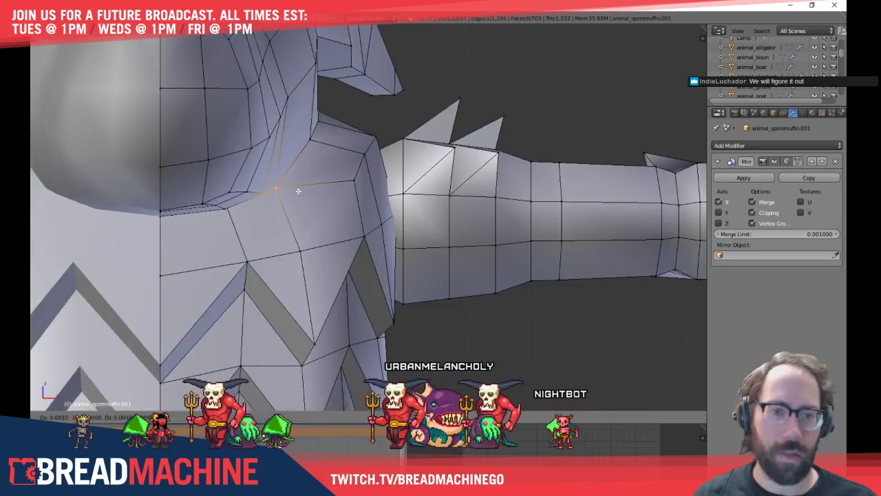
pyautogui.click(299, 190)
# Slide the neighbouring vertex under the jaw slightly up along its edge and clear the selection
pyautogui.rightClick(267, 192)
pyautogui.press('g')
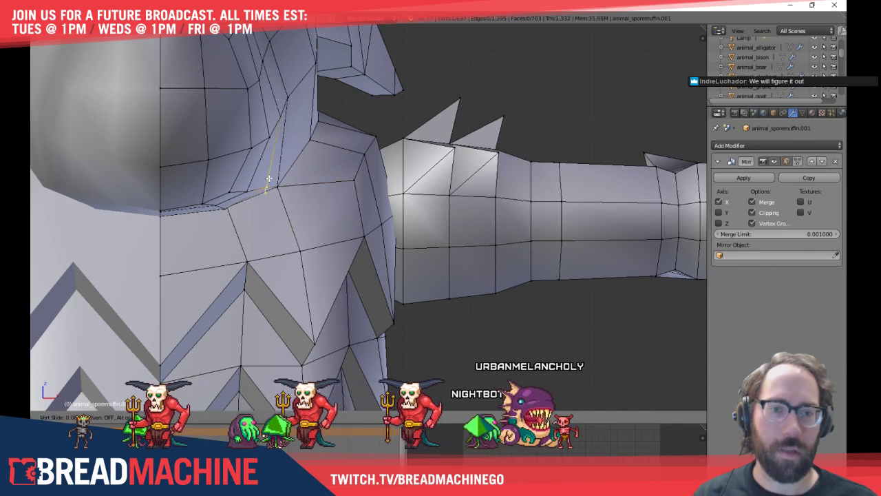
pyautogui.click(269, 187)
pyautogui.press('a')
# Adjust the position of the front neck-base vertices under the jaw in the side view
pyautogui.moveTo(236, 223); pyautogui.dragTo(249, 205, button='middle')
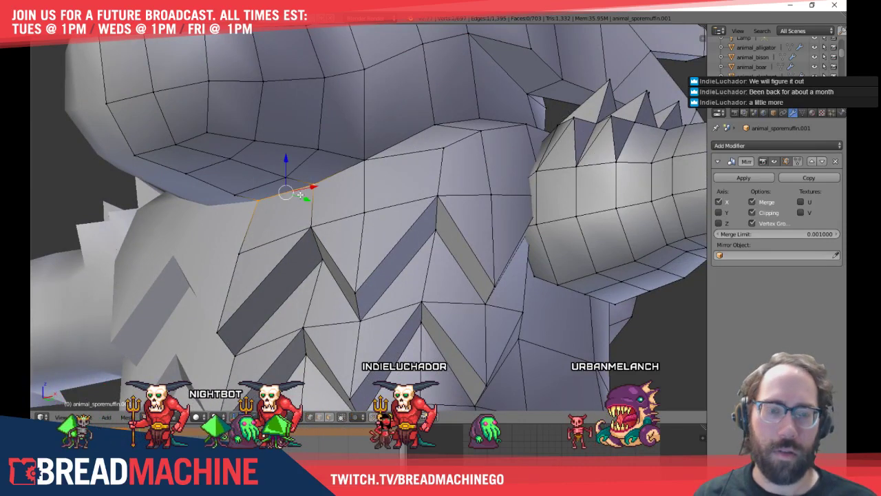
pyautogui.press('KP_3')
pyautogui.press('g')
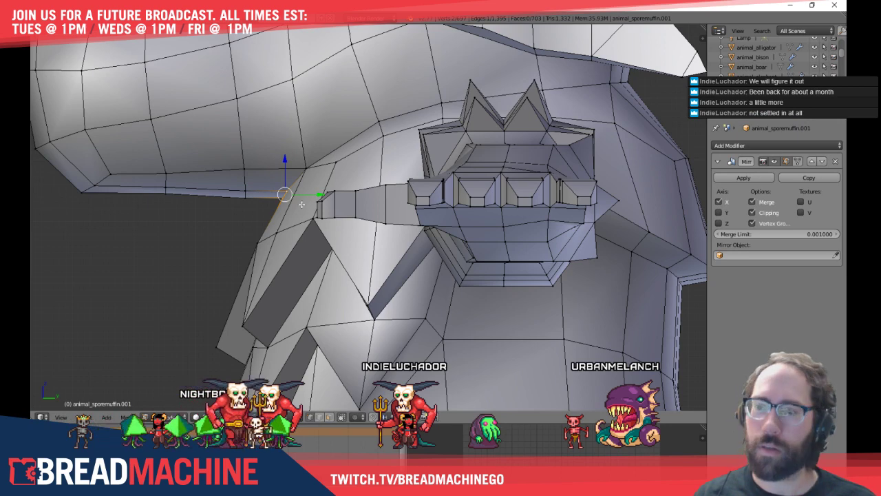
pyautogui.keyDown('shift'); pyautogui.moveTo(242, 173); pyautogui.dragTo(254, 208, button='middle'); pyautogui.keyUp('shift')
pyautogui.keyDown('shift'); pyautogui.moveTo(197, 221); pyautogui.dragTo(234, 215, button='middle'); pyautogui.keyUp('shift')
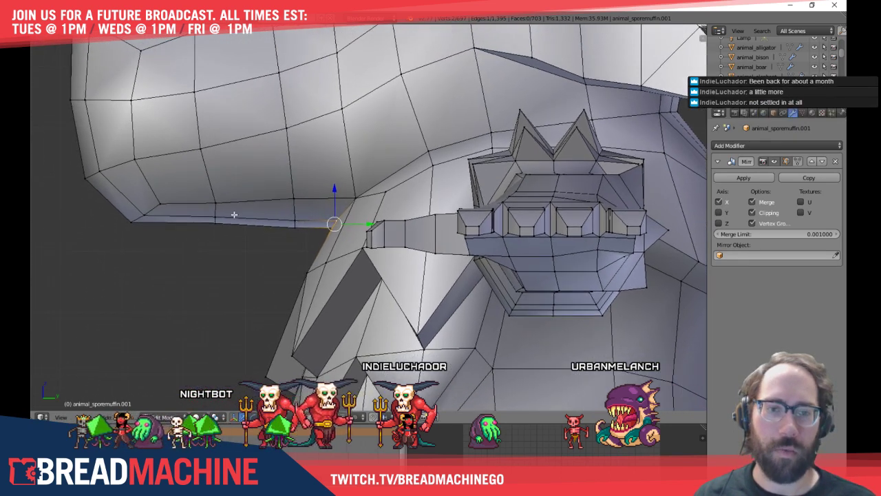
# Lower the column of three lower-jaw vertices slightly, and move the adjacent jaw-edge vertex down along Z in the side view
pyautogui.rightClick(216, 203)
pyautogui.keyDown('shift'); pyautogui.rightClick(216, 217); pyautogui.keyUp('shift')
pyautogui.keyDown('shift'); pyautogui.rightClick(216, 223); pyautogui.keyUp('shift')
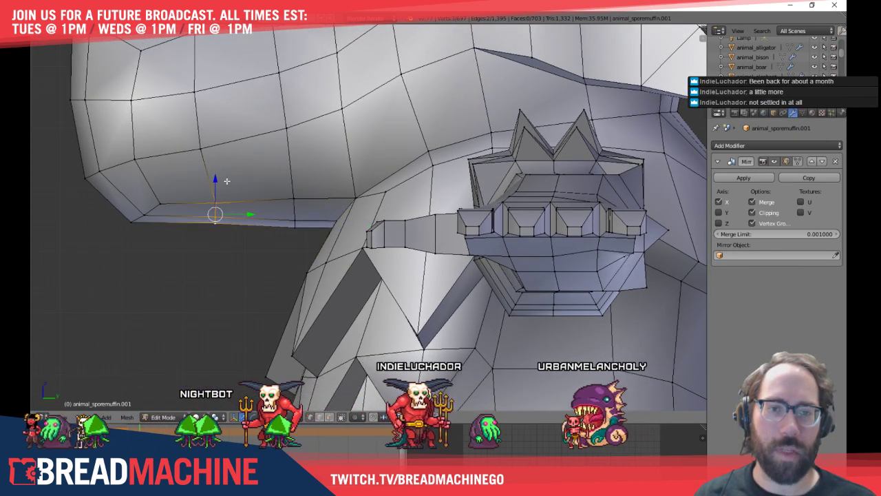
pyautogui.rightClick(295, 172)
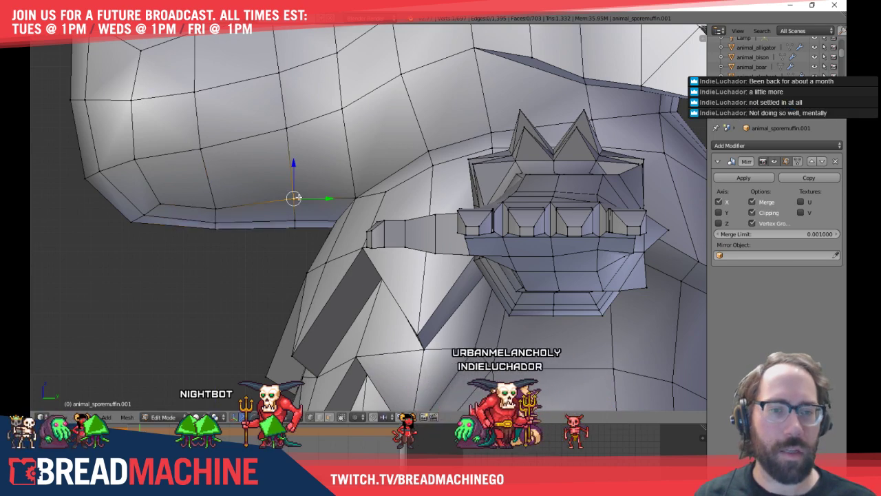
pyautogui.press('g')
pyautogui.press('z')
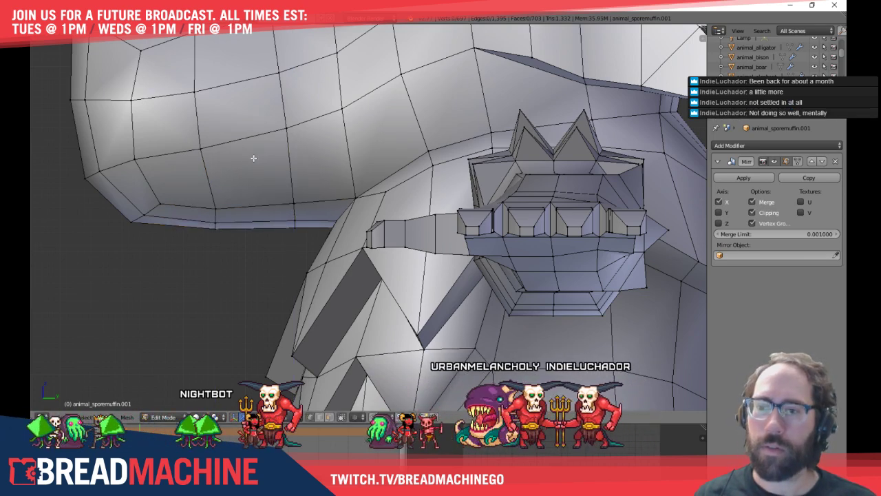
# Lower the cheek vertex behind the eye slightly to even out the edge flow in the side view
pyautogui.moveTo(236, 172); pyautogui.dragTo(323, 238, button='middle')
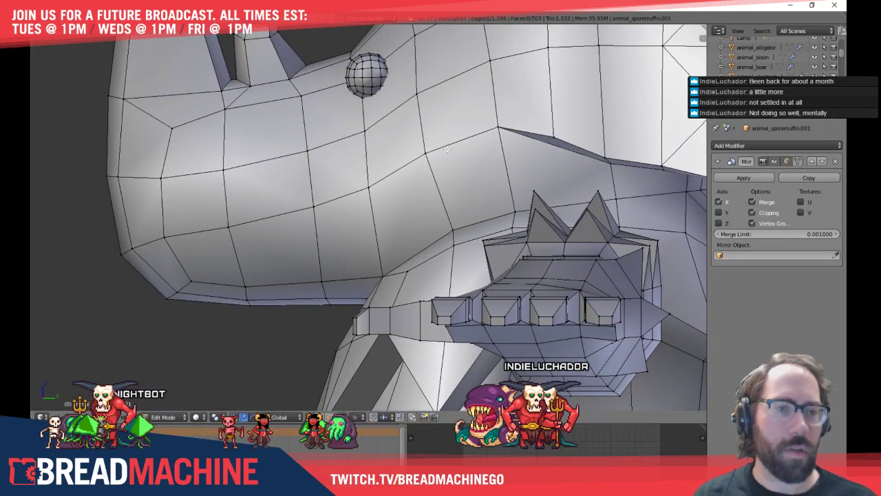
pyautogui.moveTo(418, 151); pyautogui.dragTo(471, 173, button='middle')
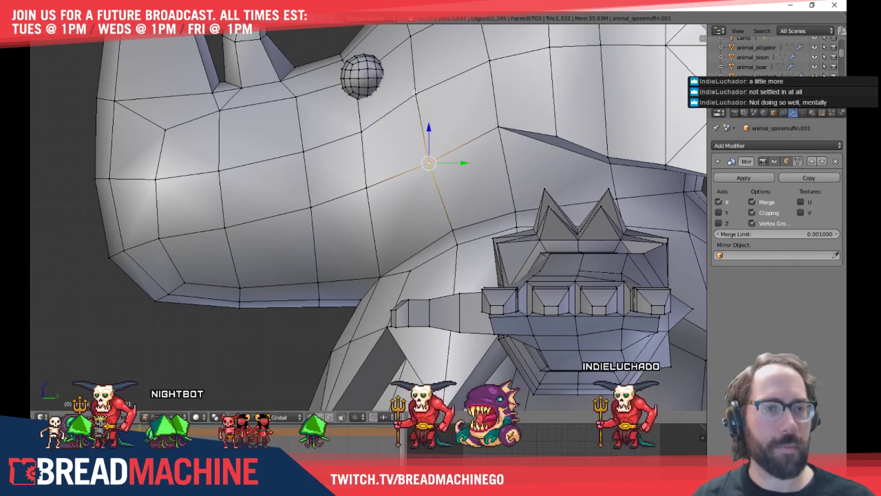
pyautogui.rightClick(417, 105)
pyautogui.scroll(-5, 418, 107)
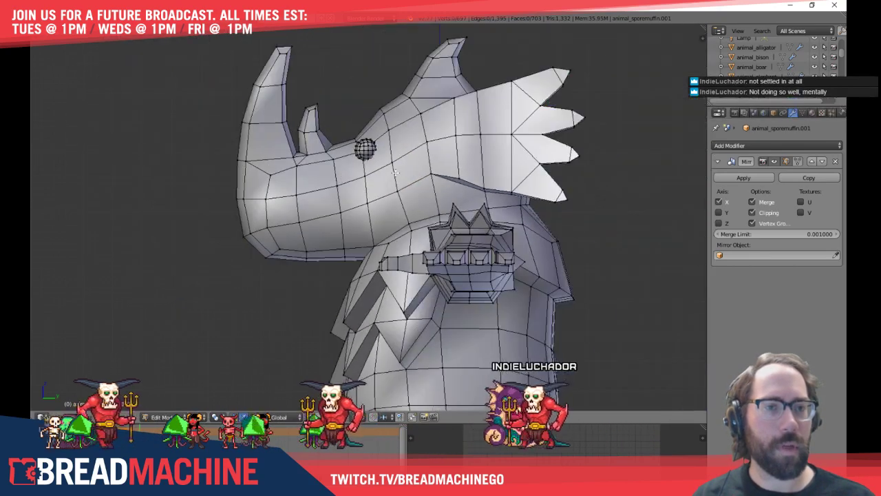
# Examine the smooth-shaded mirrored model in Object Mode, checking the head, arms and chest fur from the front
pyautogui.press('Tab')
pyautogui.scroll(-1, 406, 193)
pyautogui.moveTo(414, 198); pyautogui.dragTo(528, 222, button='middle')
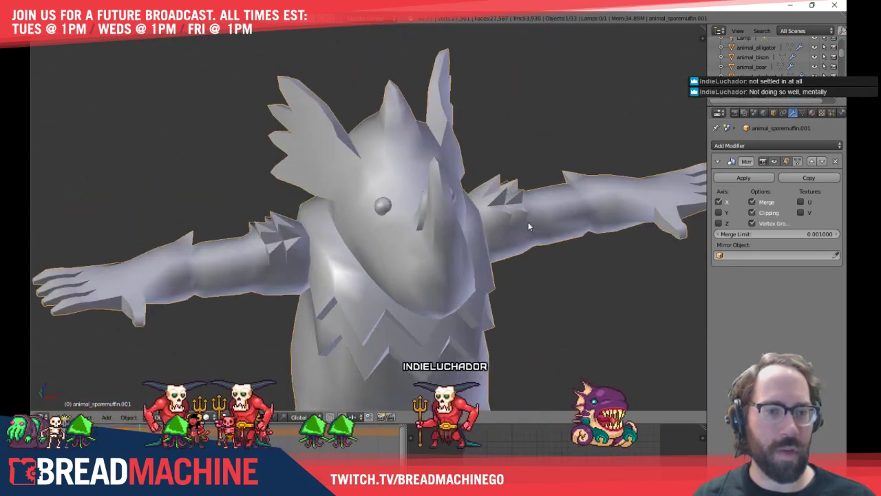
pyautogui.scroll(3, 485, 199)
pyautogui.moveTo(470, 220); pyautogui.dragTo(460, 145, button='middle')
pyautogui.press('Tab')
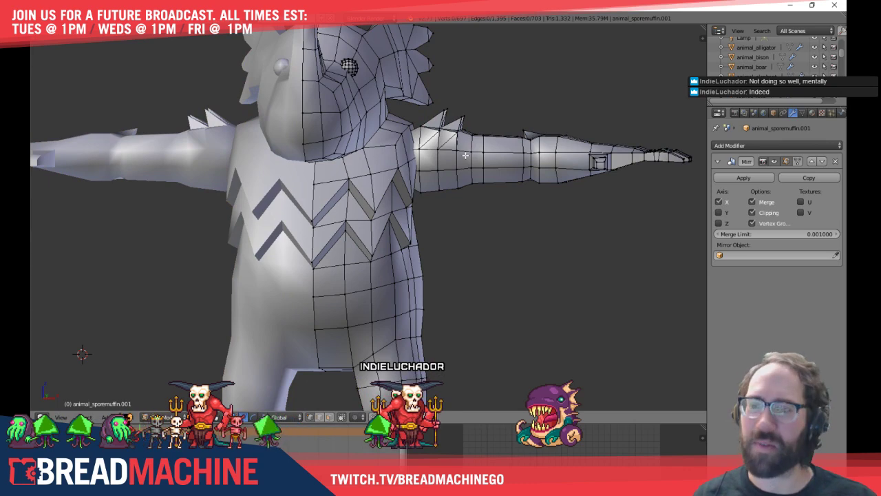
# Select the entire linked arm mesh in the front view and return to Object Mode
pyautogui.press('KP_7')
pyautogui.press('KP_1')
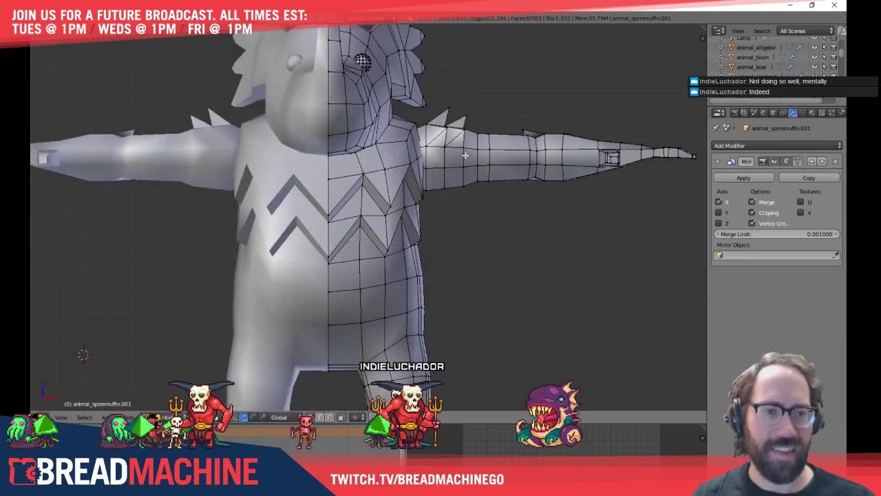
pyautogui.keyDown('shift'); pyautogui.moveTo(433, 157); pyautogui.dragTo(395, 161, button='middle'); pyautogui.keyUp('shift')
pyautogui.press('l')
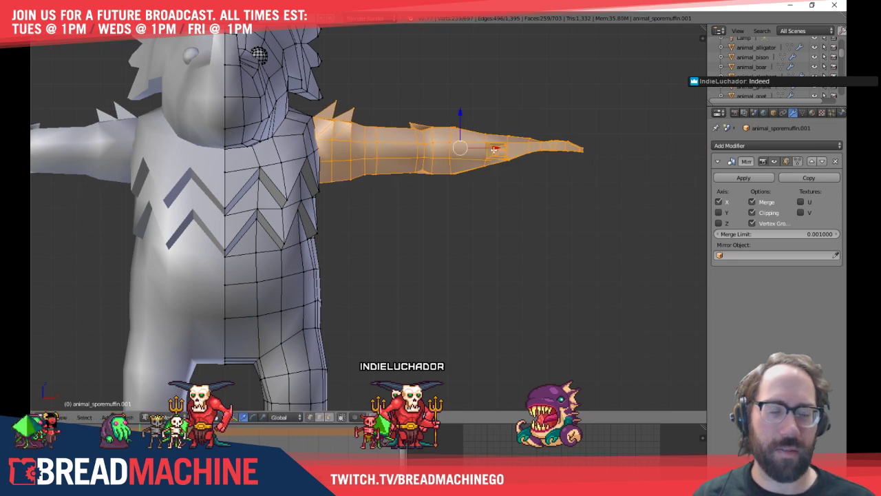
pyautogui.press('Tab')
pyautogui.moveTo(494, 150); pyautogui.dragTo(369, 322, button='middle')
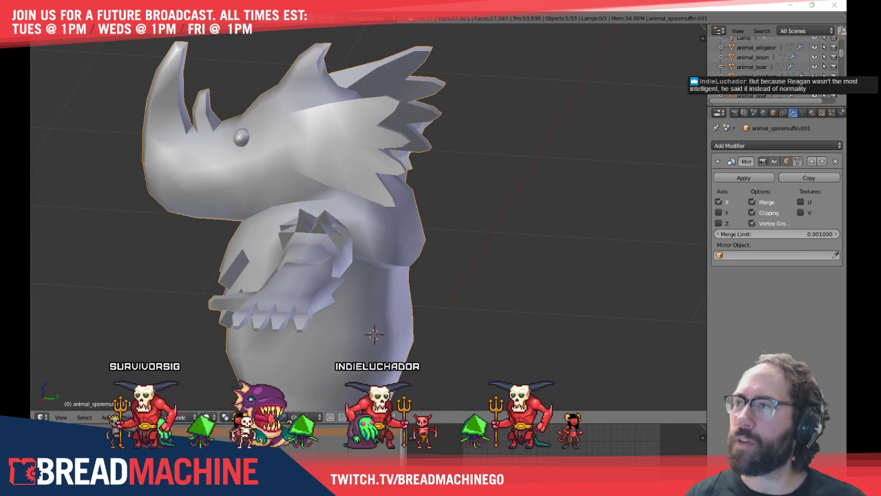
pyautogui.moveTo(0, 131); pyautogui.dragTo(307, 33)
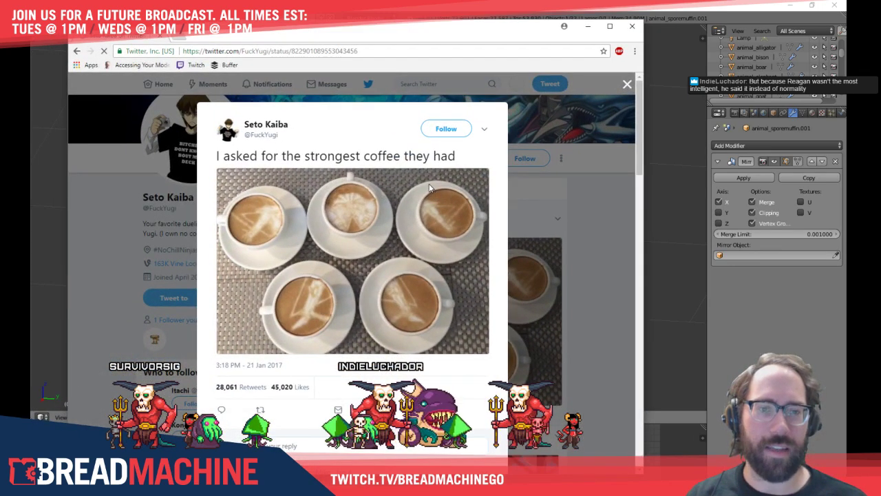
pyautogui.moveTo(455, 34); pyautogui.dragTo(0, 76)
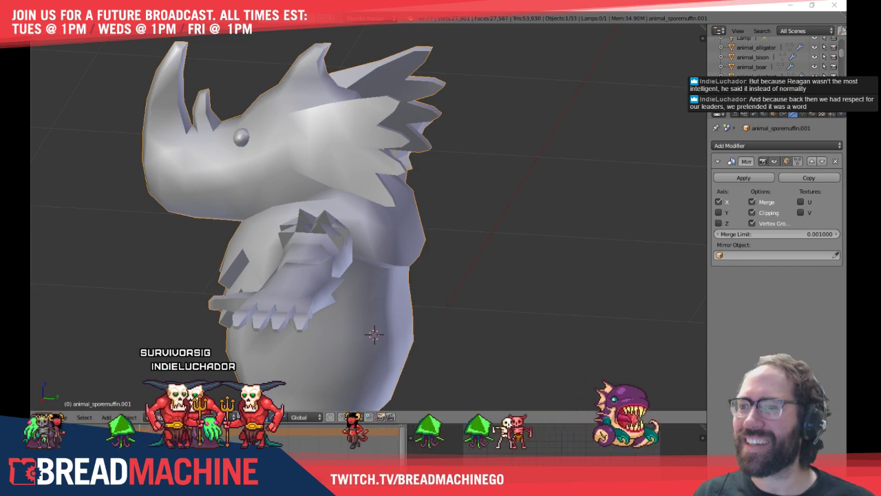
pyautogui.moveTo(31, 91); pyautogui.dragTo(241, 19)
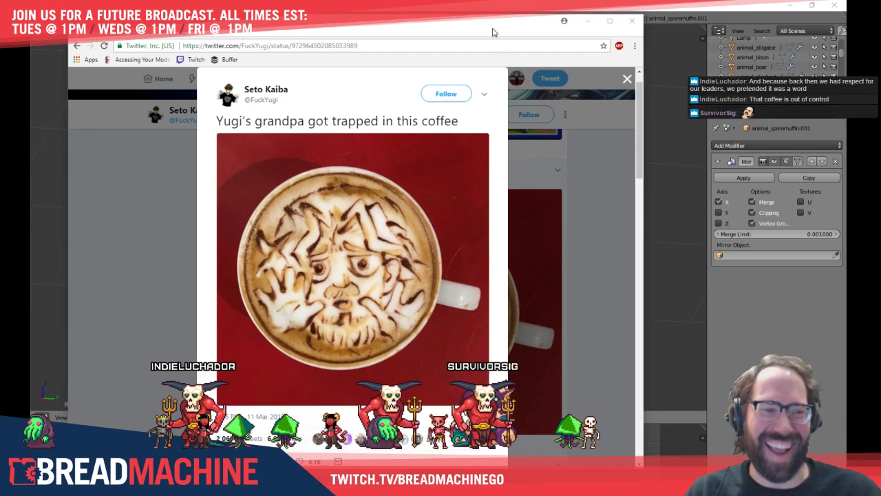
pyautogui.hotkey('alt', 'Tab')
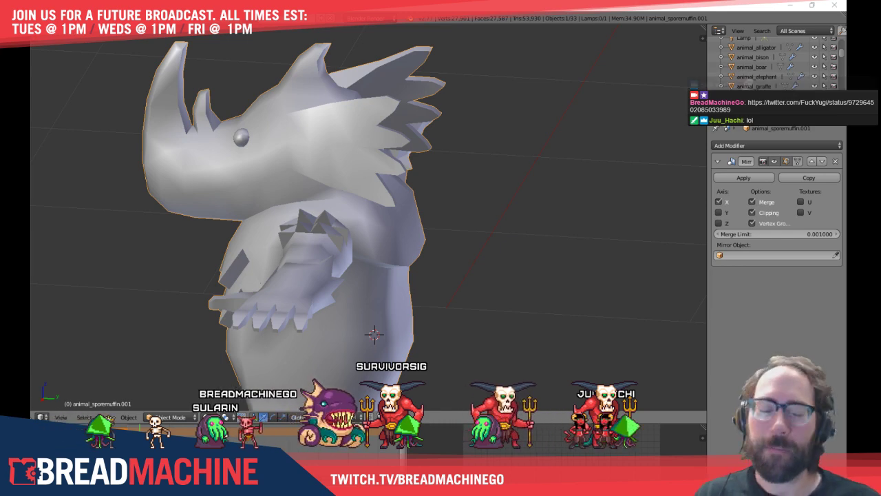
# Clear the arm selection in Edit Mode and examine the full body from the front and back
pyautogui.moveTo(334, 258); pyautogui.dragTo(374, 209, button='middle')
pyautogui.press('KP_1')
pyautogui.keyDown('shift'); pyautogui.moveTo(422, 227); pyautogui.dragTo(395, 233, button='middle'); pyautogui.keyUp('shift')
pyautogui.press('Tab')
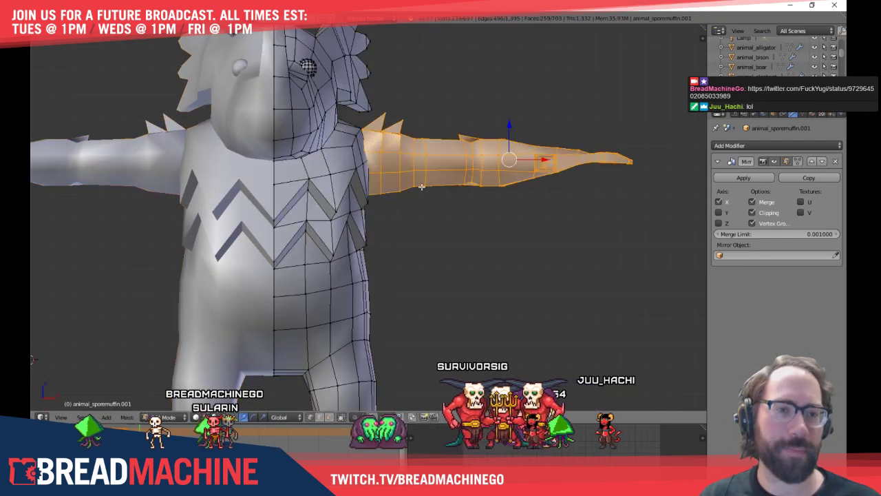
pyautogui.scroll(-3, 486, 224)
pyautogui.press('a')
pyautogui.moveTo(464, 238); pyautogui.dragTo(425, 198, button='middle')
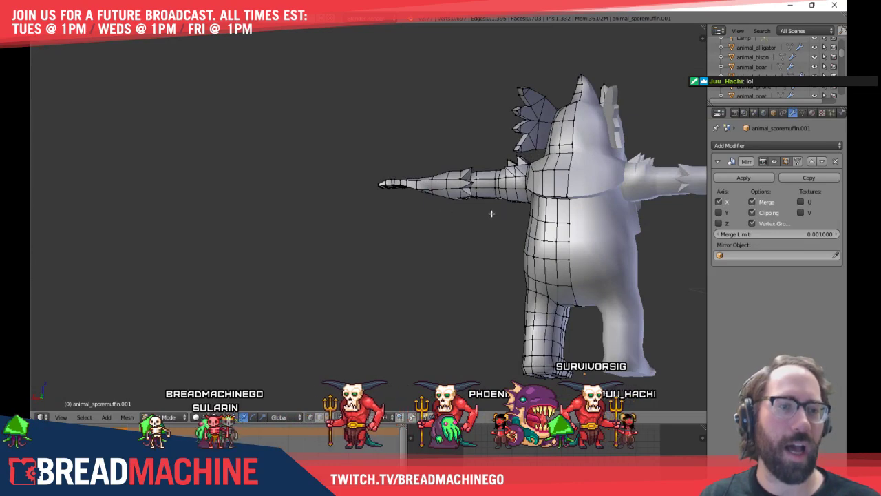
pyautogui.moveTo(491, 214); pyautogui.dragTo(433, 256, button='middle')
pyautogui.press('Tab')
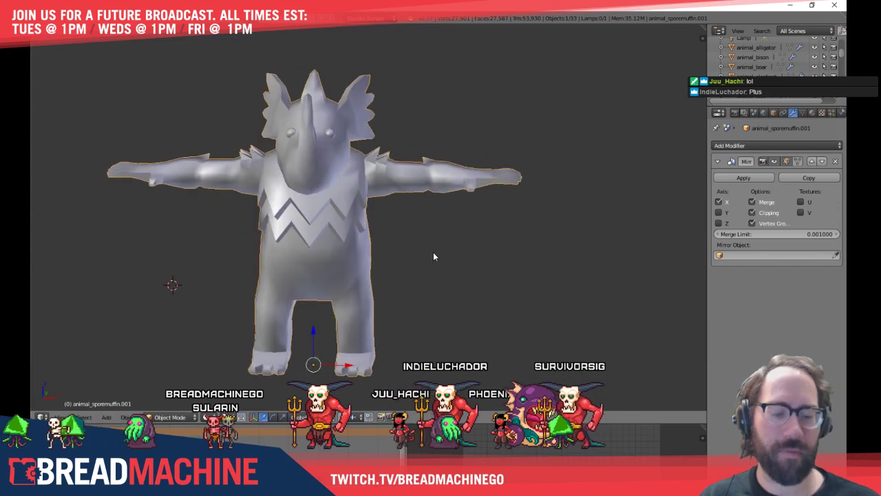
# Switch the viewport to perspective and exit Local view with nothing selected
pyautogui.press('KP_5')
pyautogui.moveTo(421, 243)
pyautogui.mouseDown(button='middle')
pyautogui.moveTo(280, 238)
pyautogui.moveTo(468, 236)
pyautogui.moveTo(431, 253)
pyautogui.mouseUp(button='middle')
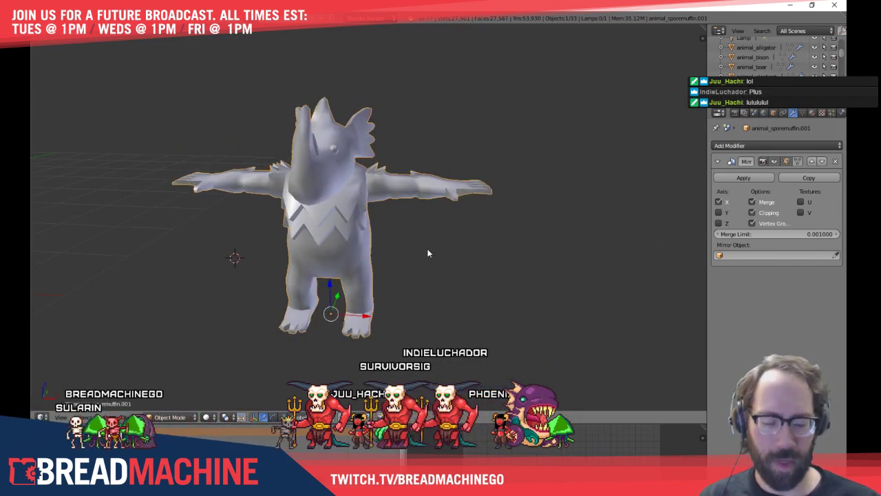
pyautogui.scroll(1, 432, 253)
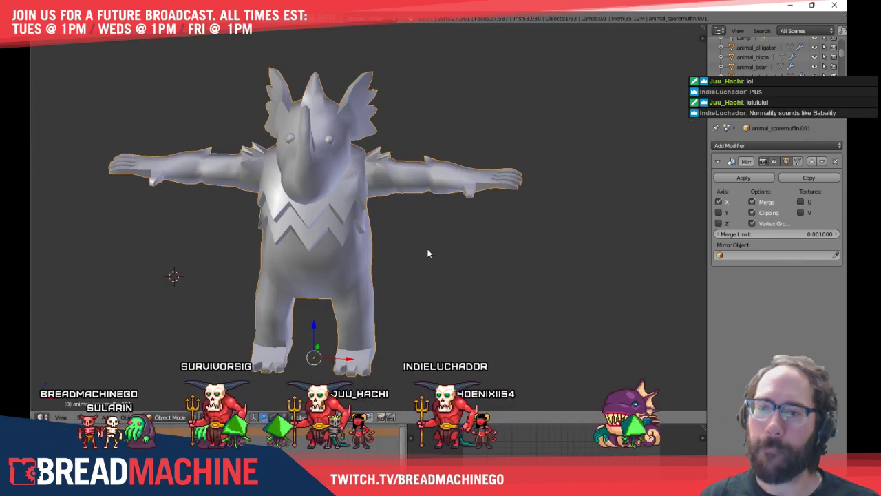
pyautogui.press('KP_Divide')
pyautogui.press('a')
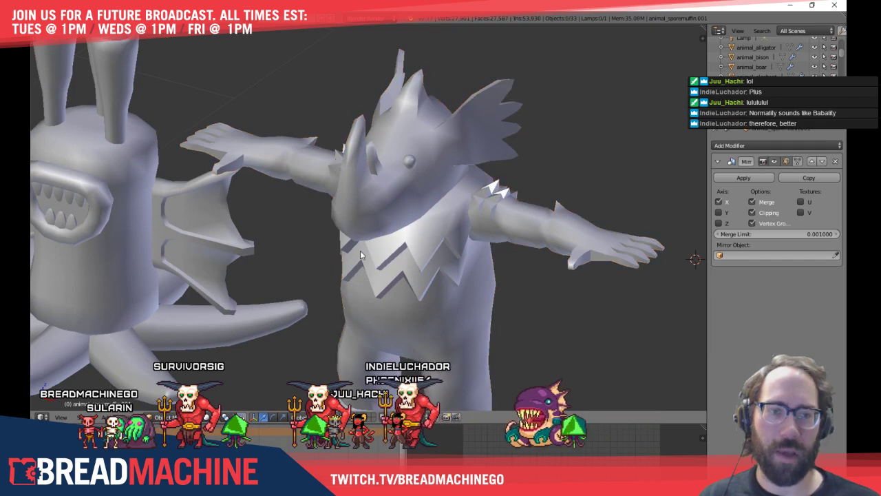
# Examine the lineup of finished animal and creature models across the whole scene
pyautogui.keyDown('shift'); pyautogui.moveTo(262, 243); pyautogui.dragTo(407, 220, button='middle'); pyautogui.keyUp('shift')
pyautogui.scroll(-5, 407, 224)
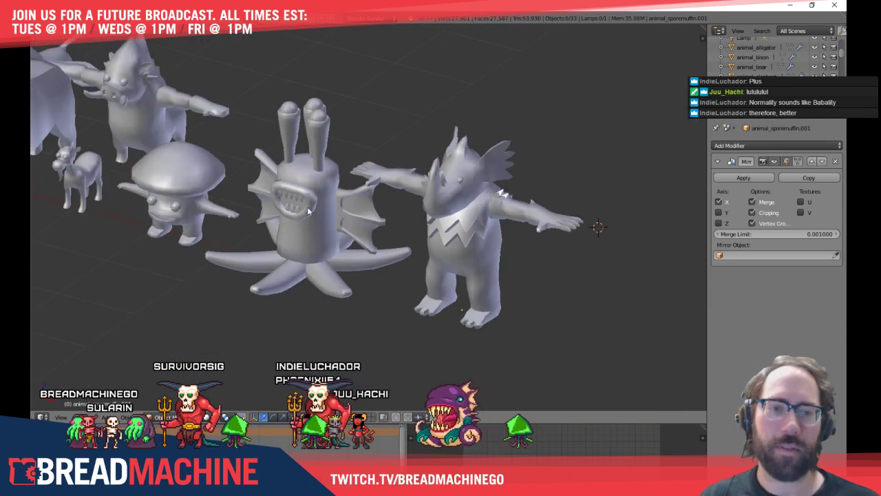
pyautogui.moveTo(162, 232); pyautogui.dragTo(363, 278, button='middle')
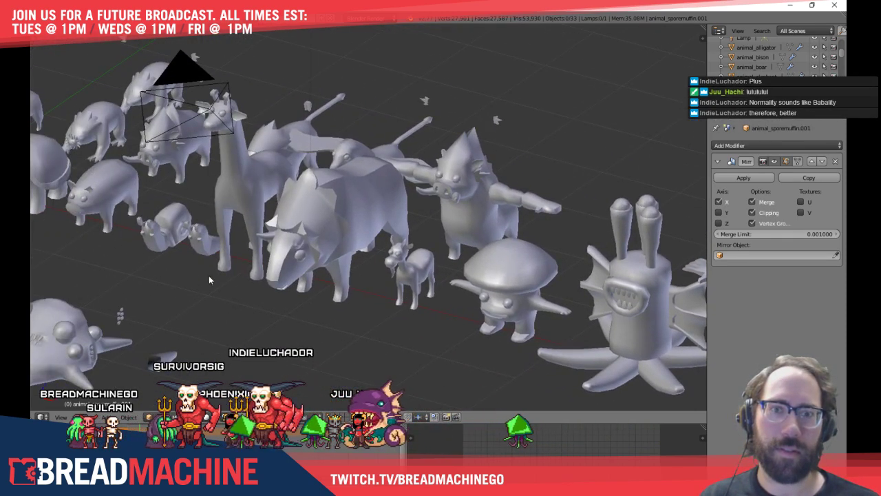
pyautogui.moveTo(210, 280); pyautogui.dragTo(372, 236, button='middle')
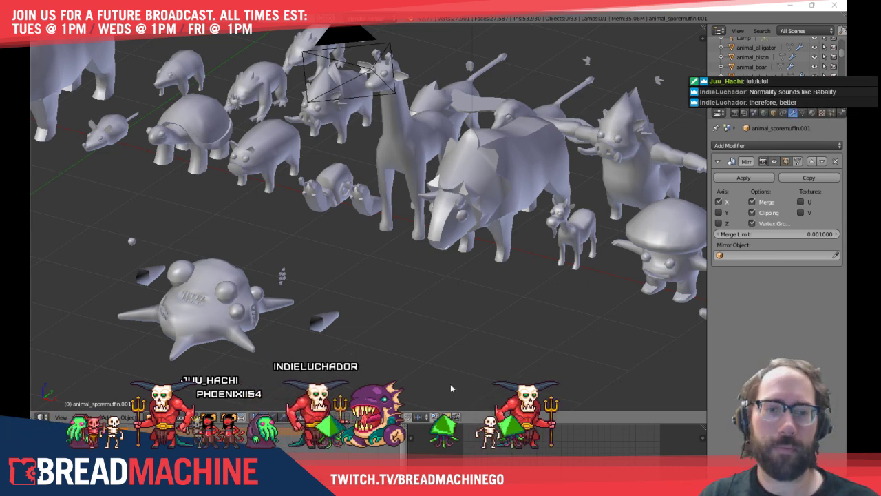
pyautogui.click(440, 320)
pyautogui.keyDown('shift'); pyautogui.moveTo(417, 328); pyautogui.dragTo(425, 362, button='middle'); pyautogui.keyUp('shift')
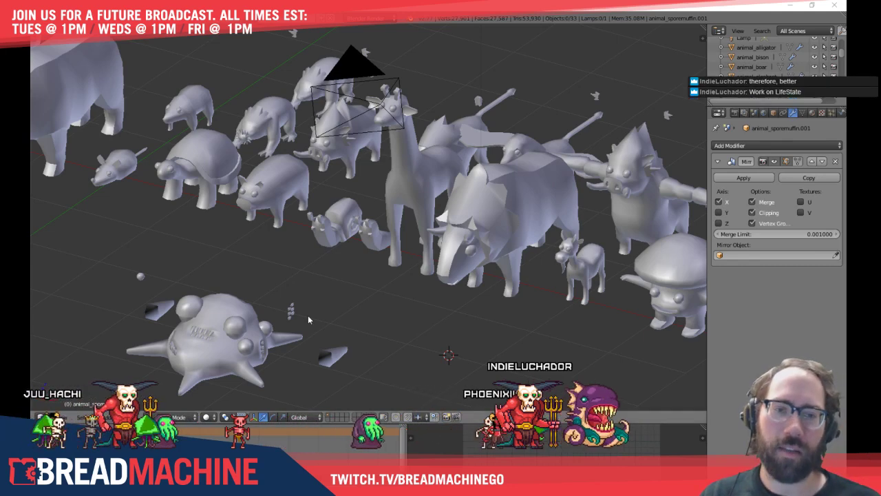
pyautogui.keyDown('shift'); pyautogui.moveTo(293, 249); pyautogui.dragTo(337, 243, button='middle'); pyautogui.keyUp('shift')
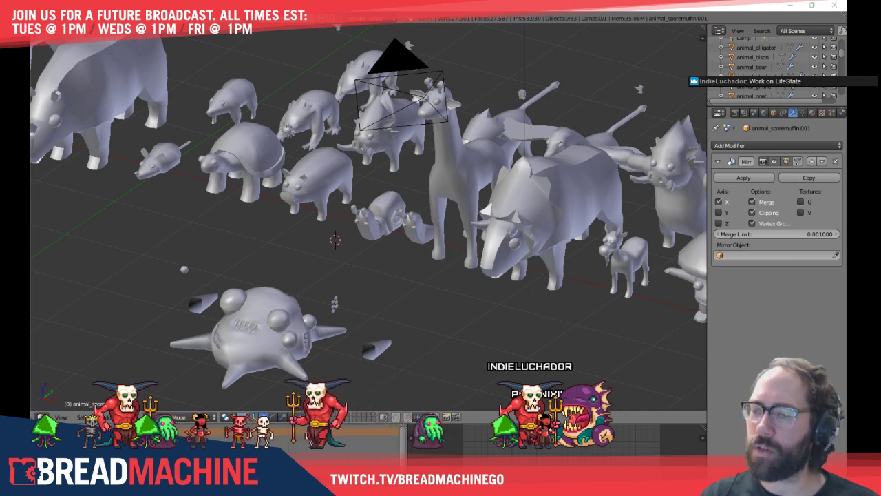
# Switch to Photoshop and review the creature concept sketches in secret_sketch_everything_01.psd, from close-ups to the whole sheet
pyautogui.hotkey('alt', 'Tab')
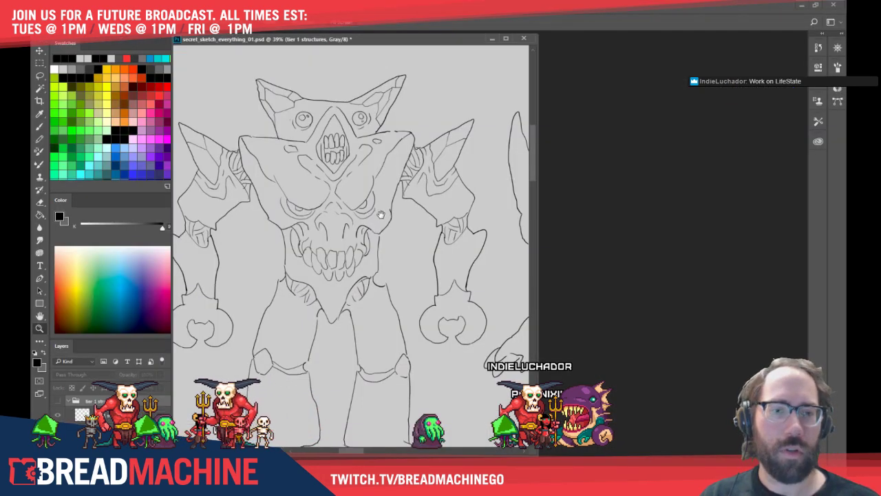
pyautogui.moveTo(381, 215)
pyautogui.mouseDown()
pyautogui.moveTo(494, 256)
pyautogui.moveTo(841, 243)
pyautogui.mouseUp()
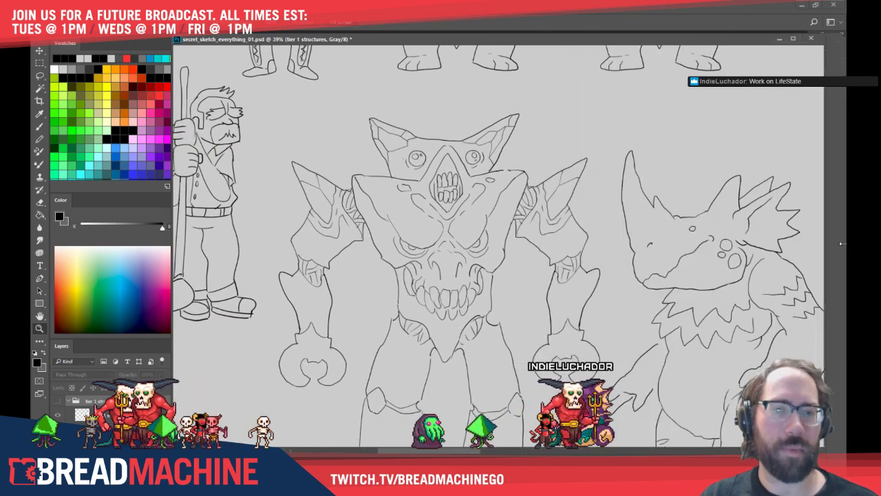
pyautogui.scroll(5, 556, 220)
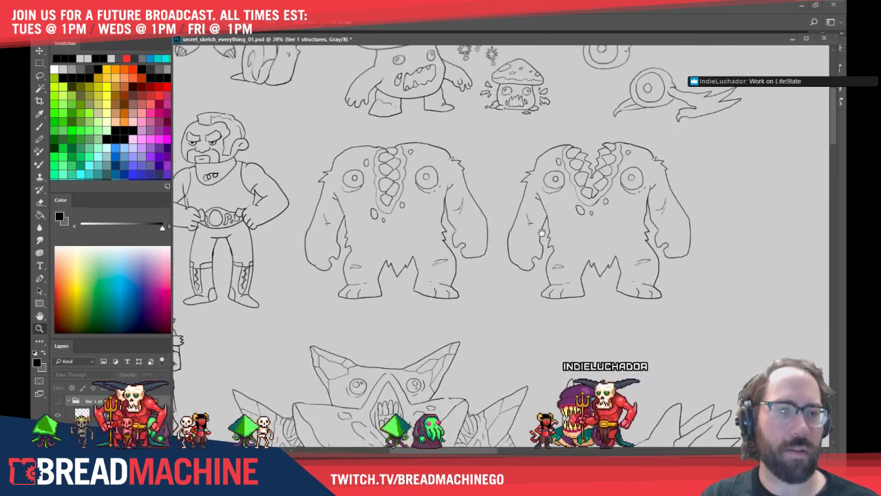
pyautogui.moveTo(541, 233); pyautogui.dragTo(476, 368)
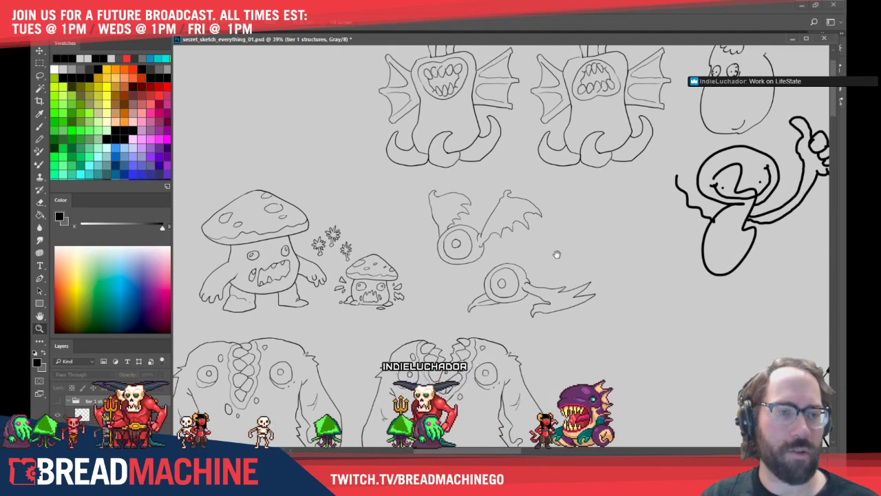
pyautogui.moveTo(557, 255)
pyautogui.mouseDown()
pyautogui.moveTo(517, 307)
pyautogui.moveTo(475, 303)
pyautogui.mouseUp()
pyautogui.moveTo(657, 322)
pyautogui.mouseDown()
pyautogui.moveTo(409, 259)
pyautogui.moveTo(329, 216)
pyautogui.mouseUp()
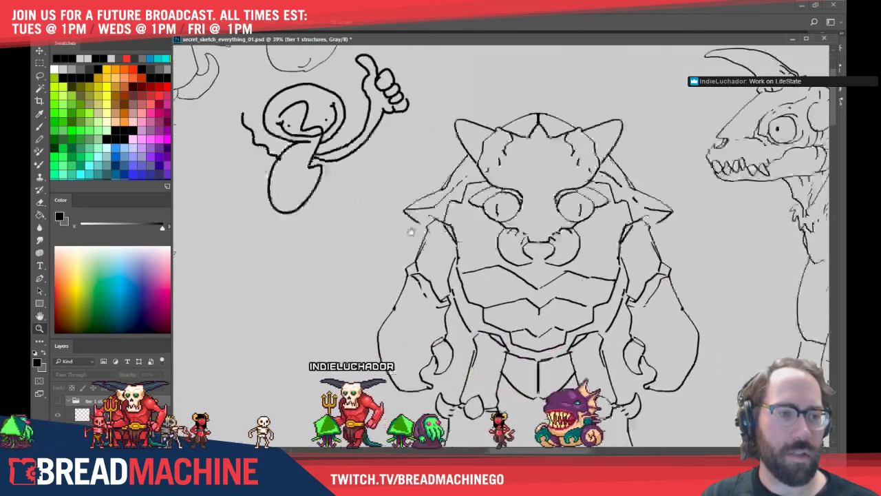
pyautogui.moveTo(410, 231)
pyautogui.mouseDown()
pyautogui.moveTo(296, 181)
pyautogui.moveTo(207, 206)
pyautogui.moveTo(386, 214)
pyautogui.moveTo(466, 244)
pyautogui.moveTo(592, 62)
pyautogui.moveTo(331, 261)
pyautogui.moveTo(444, 206)
pyautogui.moveTo(523, 294)
pyautogui.moveTo(533, 272)
pyautogui.mouseUp()
pyautogui.scroll(-5, 517, 252)
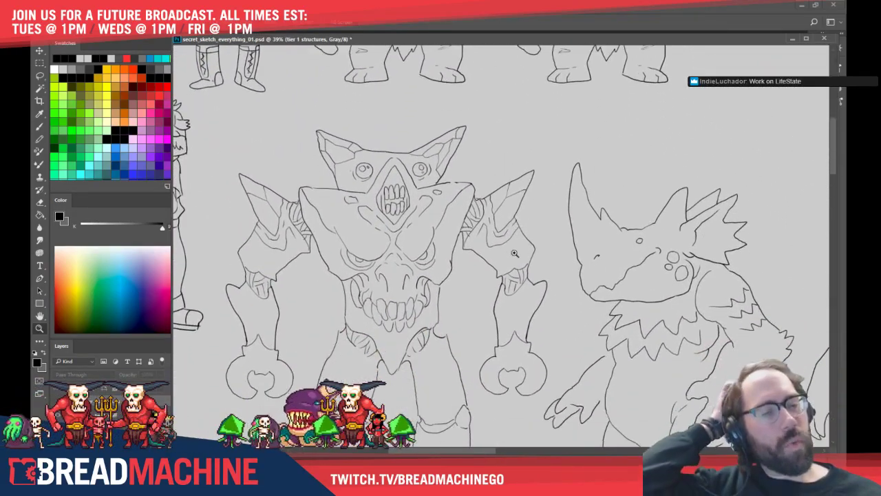
pyautogui.scroll(-4, 495, 259)
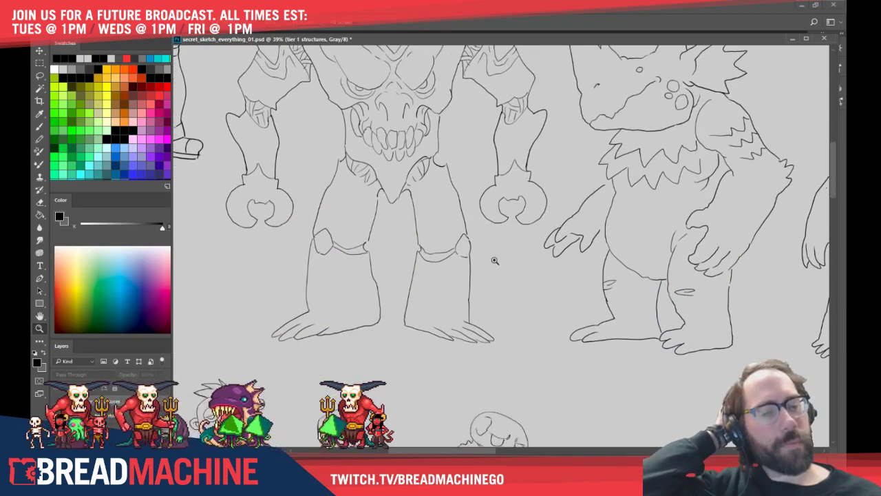
pyautogui.scroll(-1, 489, 263)
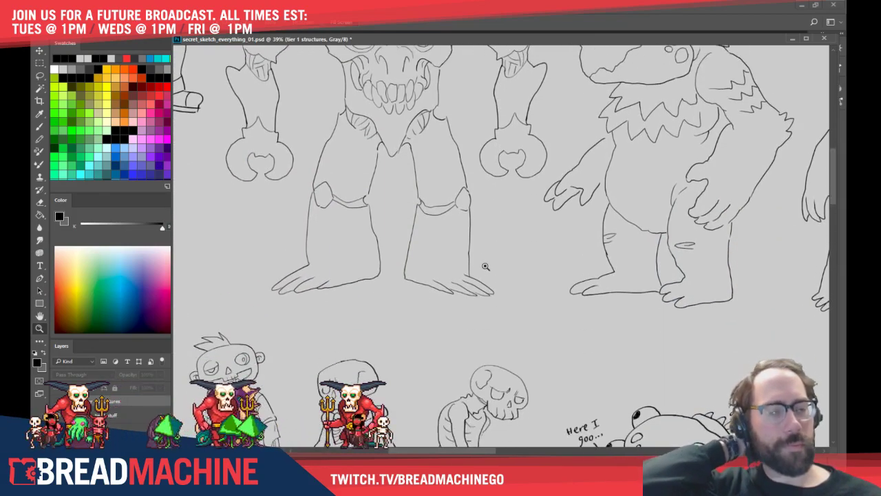
pyautogui.moveTo(474, 258); pyautogui.dragTo(421, 256)
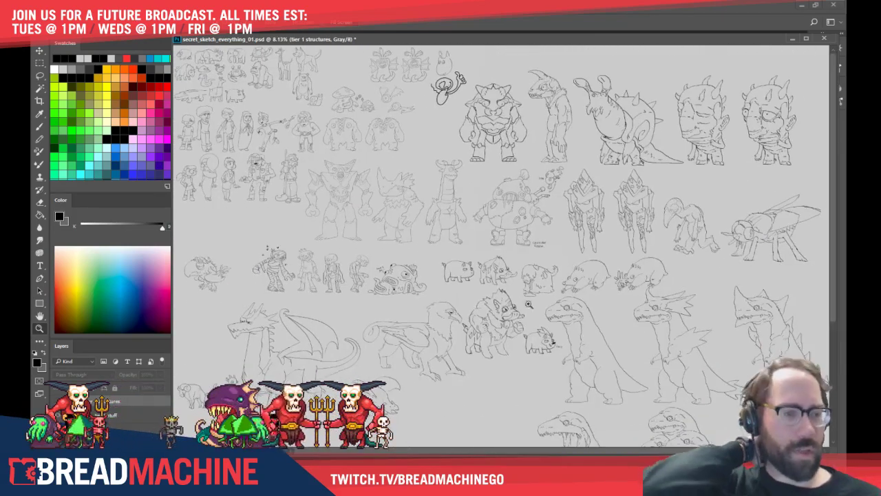
# Review the dinosaur concept sketches on the sheet, including the open-jawed and three-headed variants
pyautogui.scroll(-4, 576, 329)
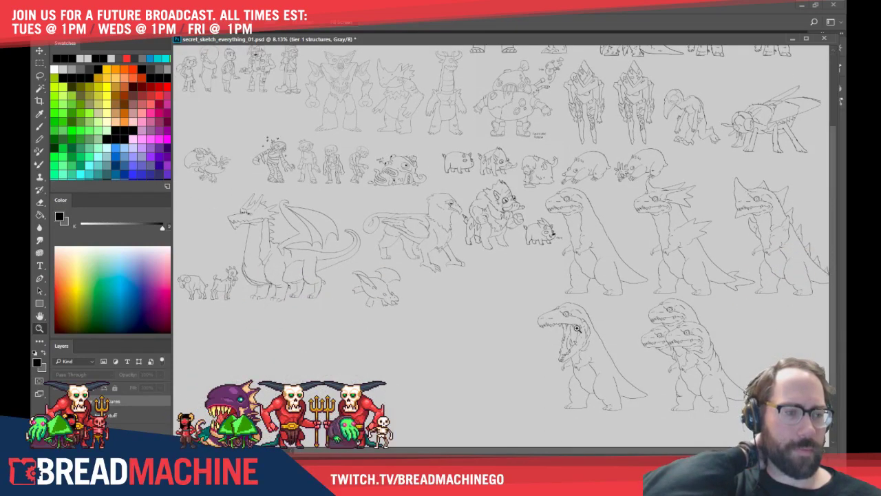
pyautogui.moveTo(593, 348); pyautogui.dragTo(644, 338)
pyautogui.scroll(-2, 660, 330)
pyautogui.scroll(-5, 642, 340)
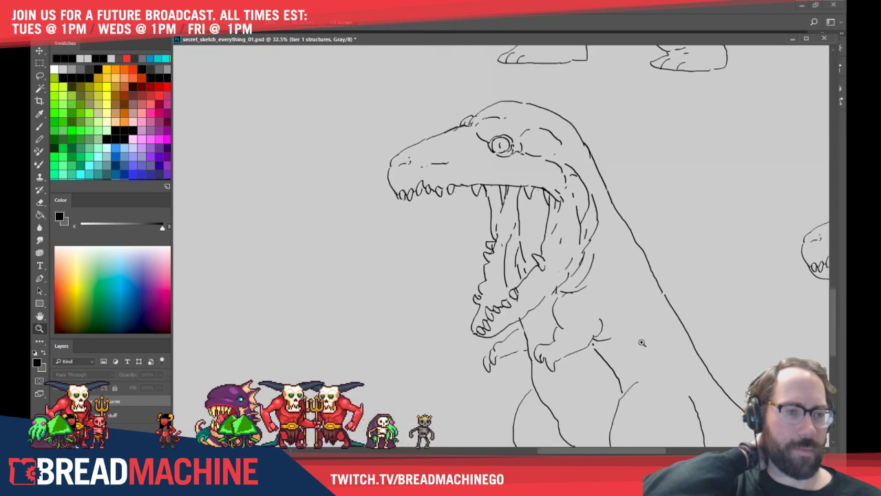
pyautogui.scroll(1, 642, 337)
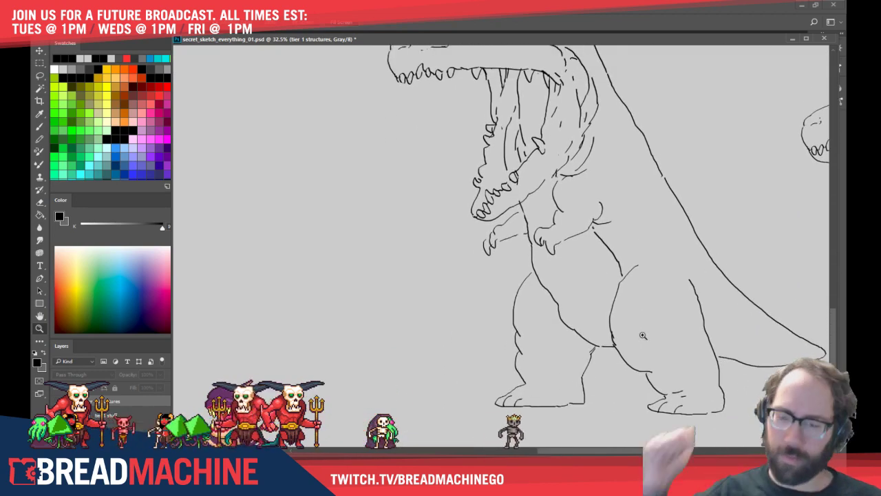
pyautogui.moveTo(694, 298); pyautogui.dragTo(544, 289)
pyautogui.moveTo(750, 213); pyautogui.dragTo(623, 290)
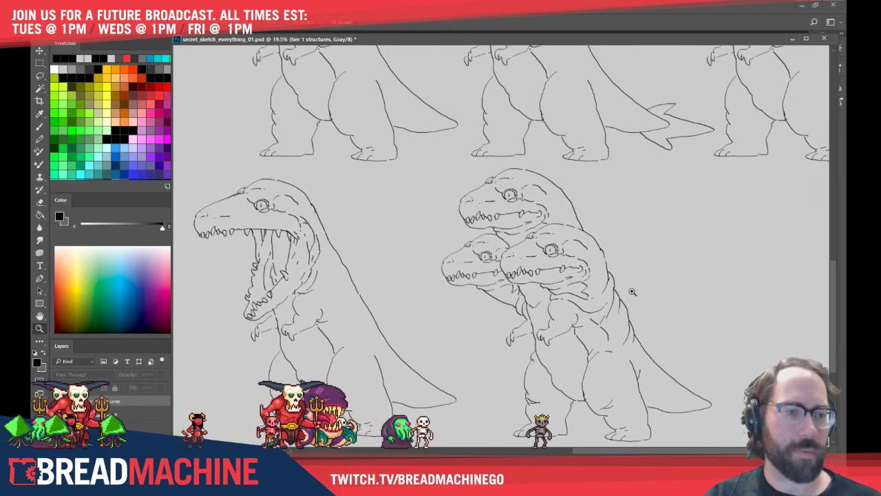
pyautogui.moveTo(675, 236); pyautogui.dragTo(600, 279)
pyautogui.moveTo(652, 223); pyautogui.dragTo(625, 253)
# Look over the mole, pig and boar sketches in the middle of the concept sheet
pyautogui.keyDown('alt'); pyautogui.scroll(-6, 561, 236); pyautogui.keyUp('alt')
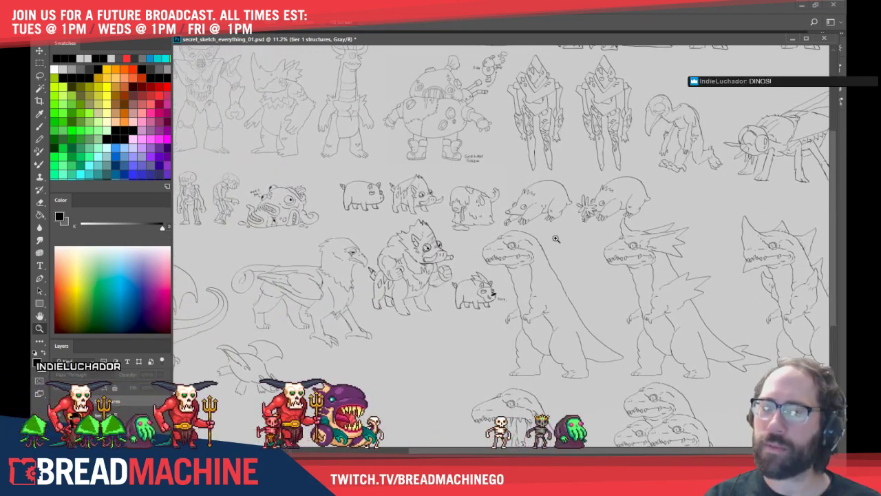
pyautogui.moveTo(558, 238); pyautogui.dragTo(481, 265)
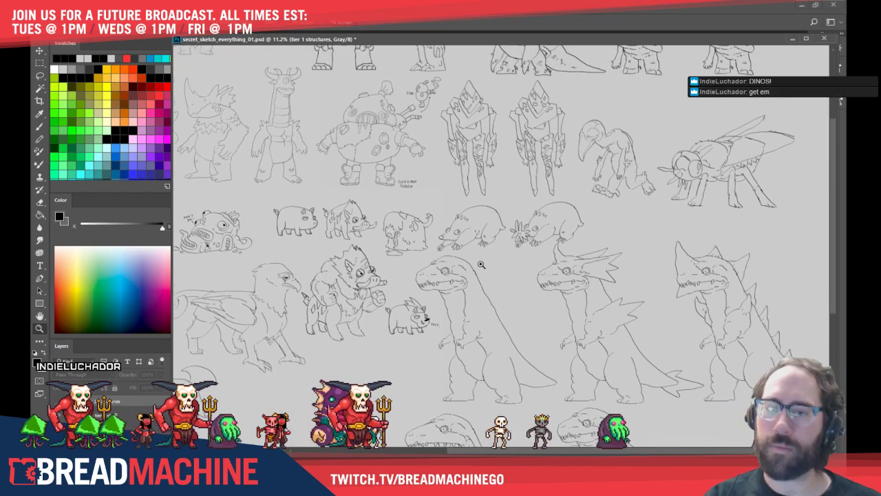
pyautogui.keyDown('alt'); pyautogui.scroll(4, 461, 288); pyautogui.keyUp('alt')
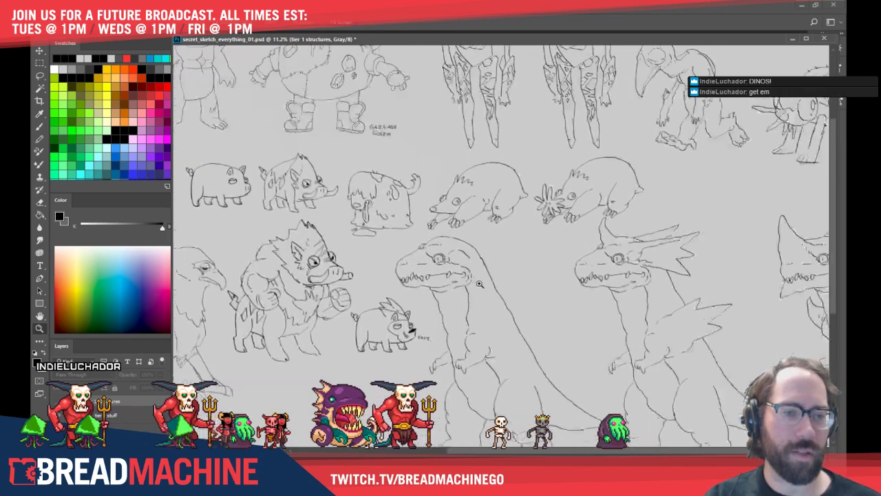
pyautogui.moveTo(481, 288); pyautogui.dragTo(554, 323)
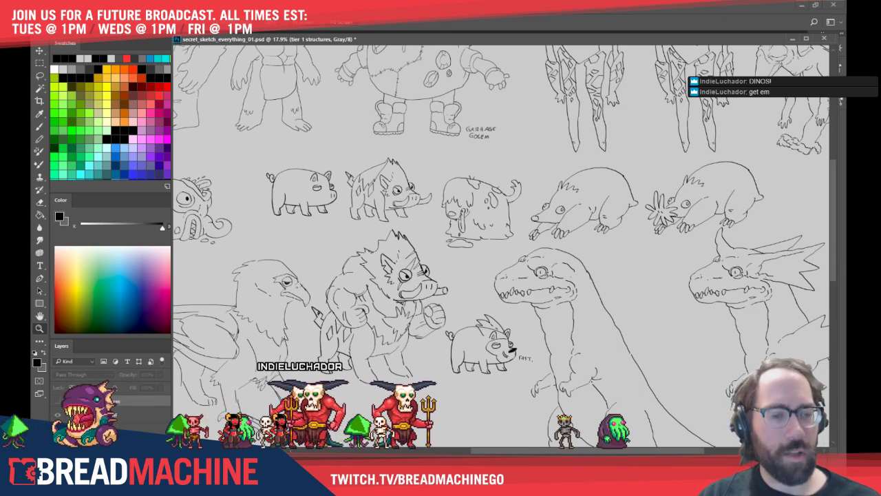
# Switch to Blender and examine the mole models up close and within the whole animal lineup
pyautogui.hotkey('alt', 'Tab')
pyautogui.scroll(3, 331, 198)
pyautogui.keyDown('shift'); pyautogui.moveTo(307, 201); pyautogui.dragTo(321, 365, button='middle'); pyautogui.keyUp('shift')
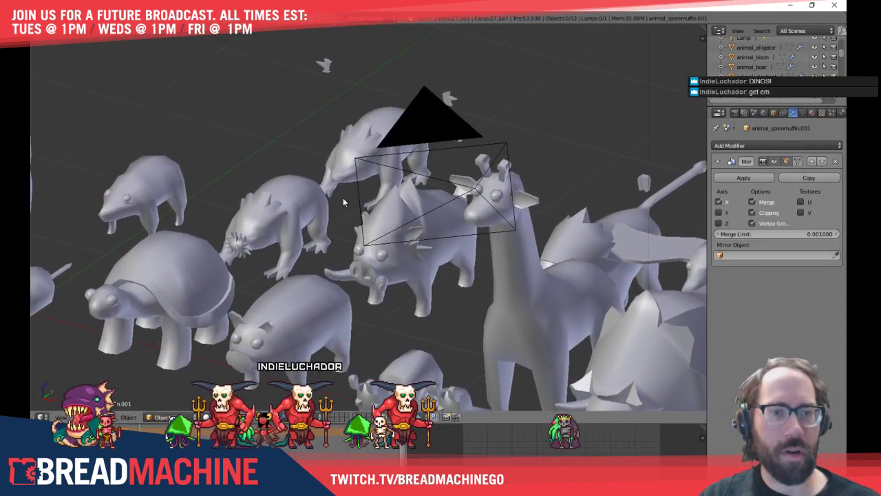
pyautogui.scroll(3, 342, 197)
pyautogui.keyDown('shift'); pyautogui.moveTo(346, 153); pyautogui.dragTo(367, 236, button='middle'); pyautogui.keyUp('shift')
pyautogui.scroll(6, 354, 211)
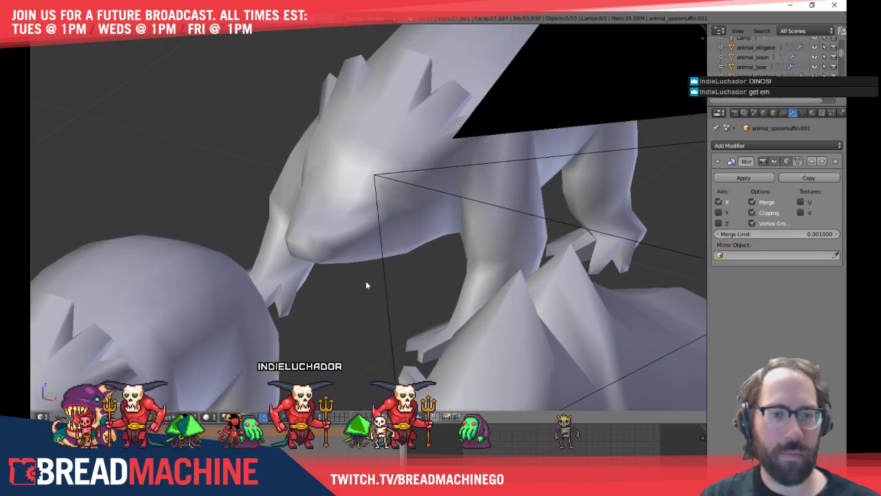
pyautogui.scroll(-6, 295, 273)
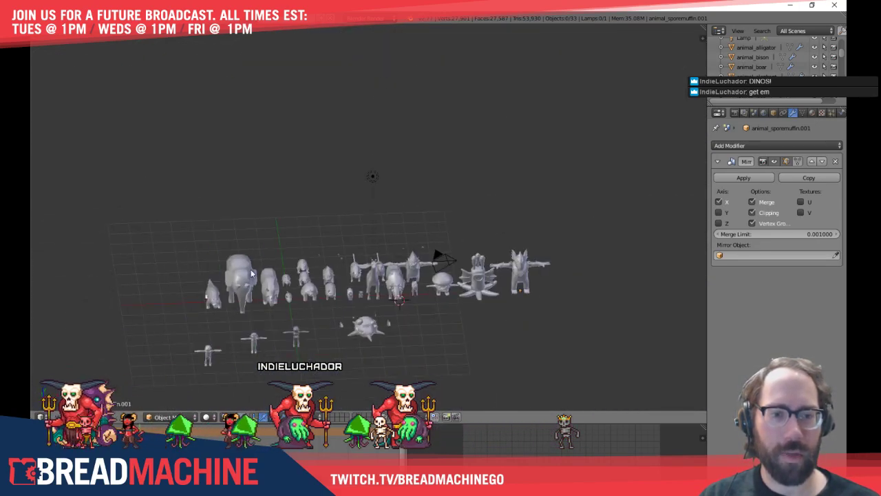
pyautogui.scroll(2, 290, 278)
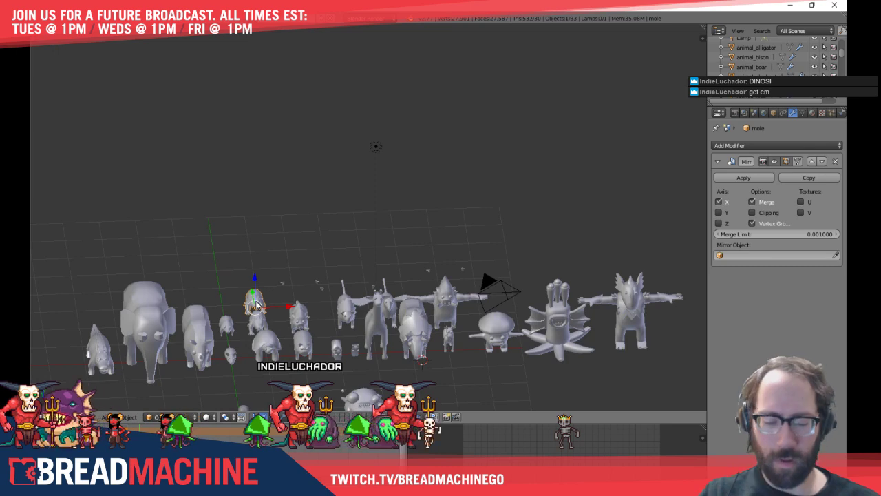
# Isolate the mole model in Local view, examine it from the side and front, and return to the full scene
pyautogui.press('KP_Divide')
pyautogui.press('a')
pyautogui.scroll(5, 550, 282)
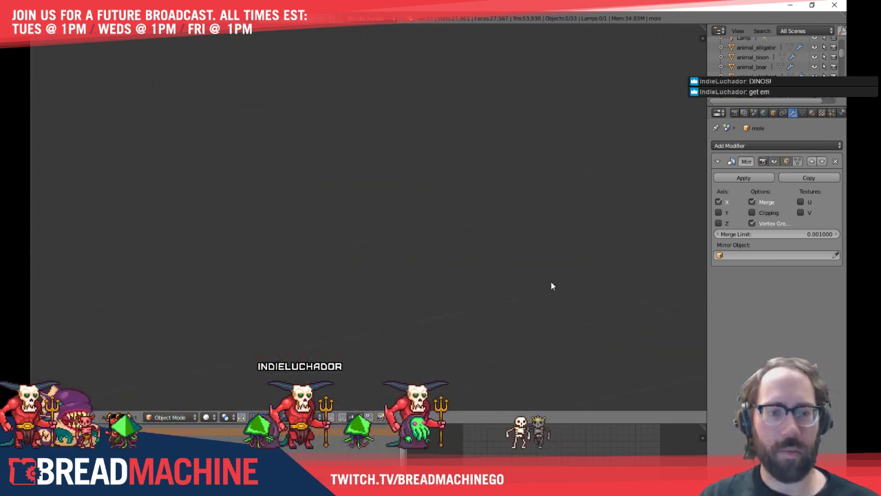
pyautogui.hotkey('alt', 'h')
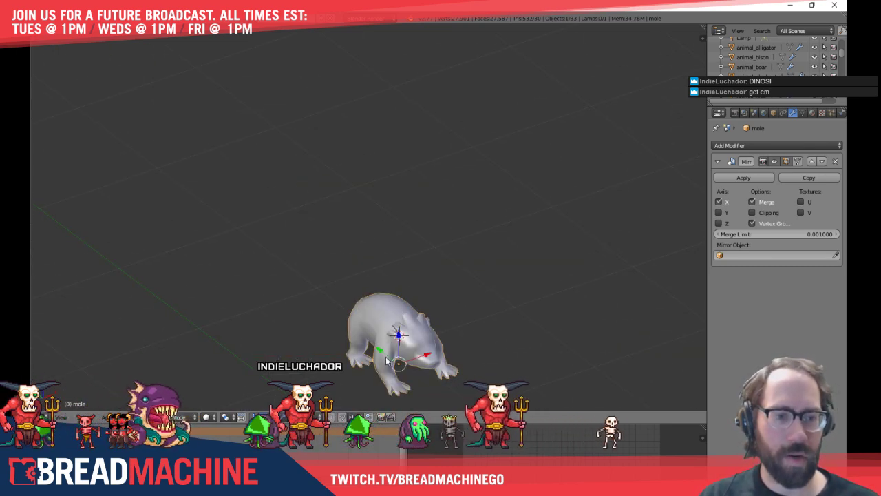
pyautogui.moveTo(386, 360); pyautogui.dragTo(549, 319, button='middle')
pyautogui.scroll(6, 434, 273)
pyautogui.scroll(-1, 575, 309)
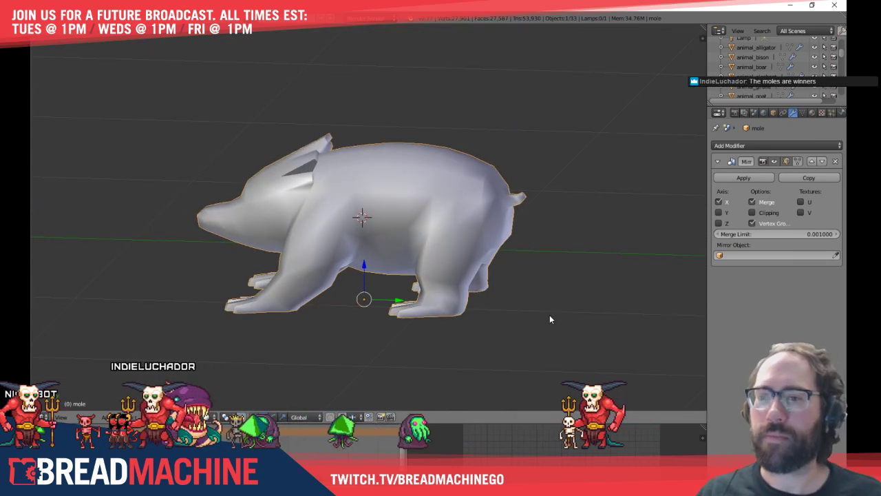
pyautogui.moveTo(528, 304); pyautogui.dragTo(434, 301, button='middle')
pyautogui.press('Tab')
pyautogui.press('Tab')
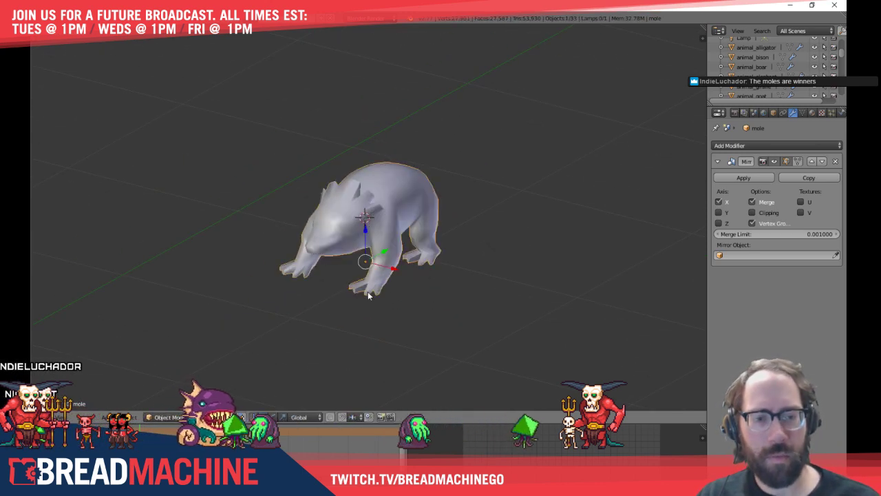
pyautogui.press('KP_Divide')
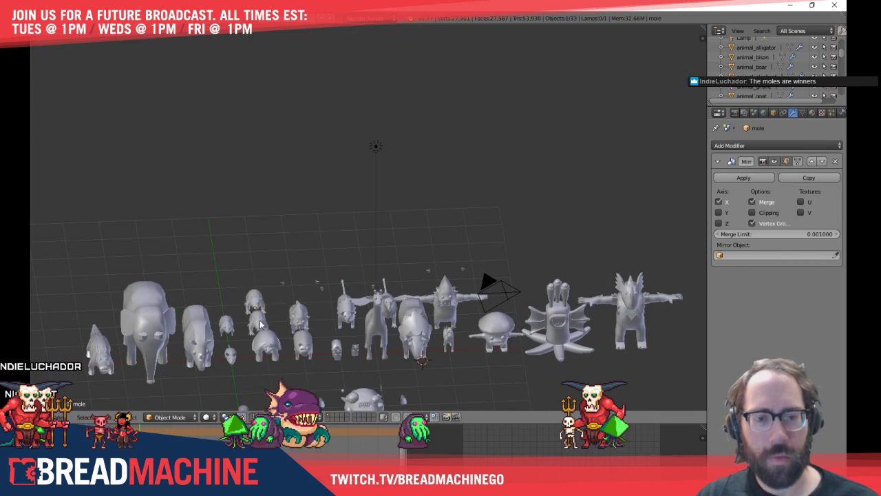
# Examine the star-nosed mole model up close, including its mesh topology in Edit Mode
pyautogui.moveTo(317, 338); pyautogui.dragTo(388, 315, button='middle')
pyautogui.scroll(7, 433, 287)
pyautogui.moveTo(436, 284); pyautogui.dragTo(322, 284, button='middle')
pyautogui.scroll(7, 386, 299)
pyautogui.press('Tab')
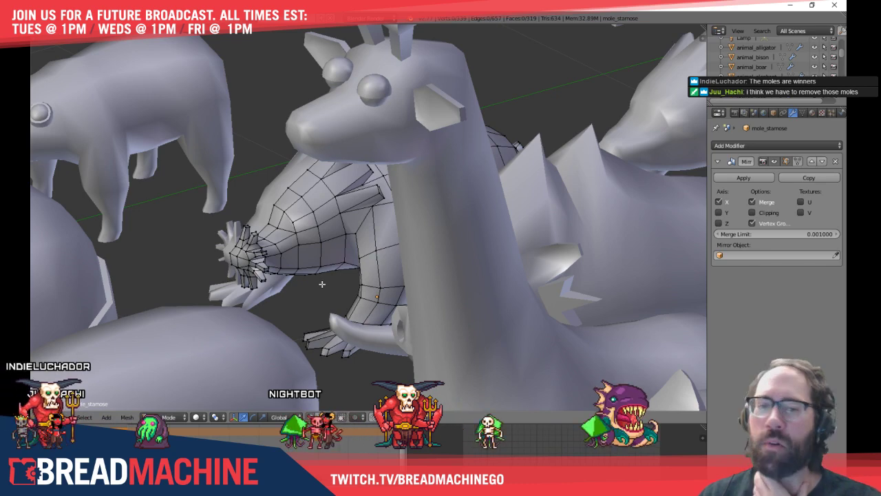
pyautogui.press('Tab')
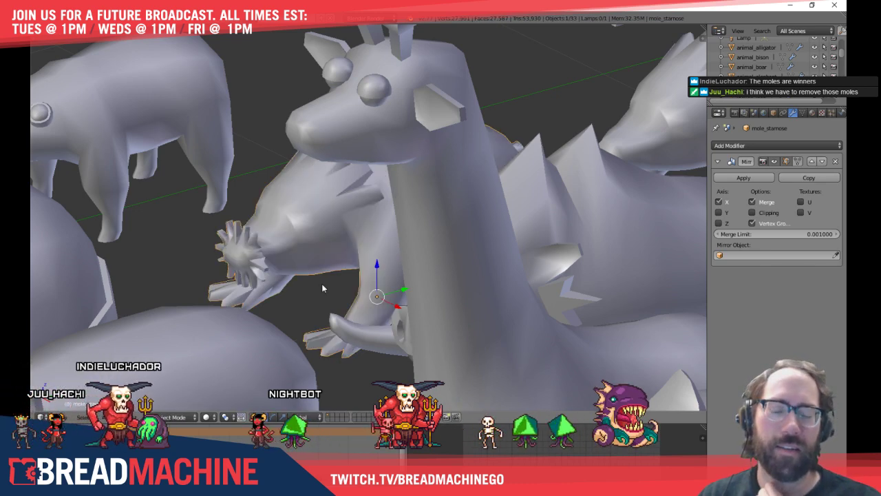
# Examine the creature lineup from the giraffe and bison across to animal_sporemuffin.001, the humanoid figures and the many-eyed creature
pyautogui.scroll(-7, 322, 288)
pyautogui.keyDown('shift'); pyautogui.moveTo(275, 315); pyautogui.dragTo(287, 268, button='middle'); pyautogui.keyUp('shift')
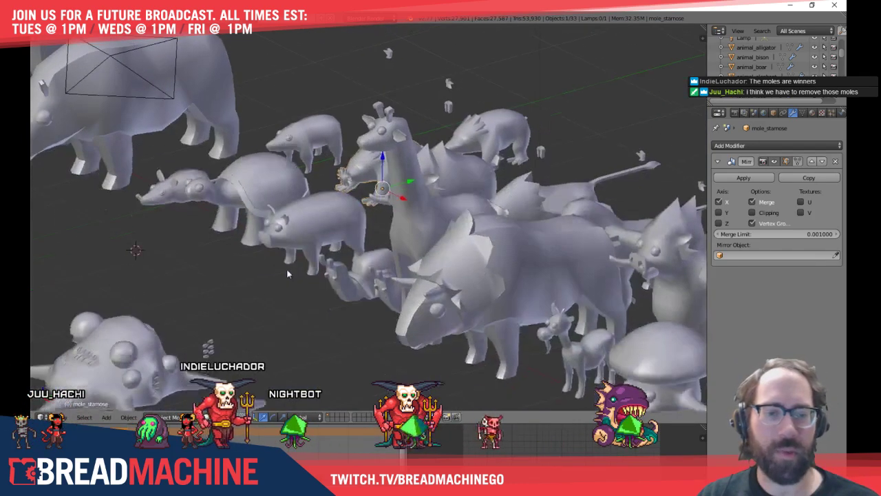
pyautogui.keyDown('shift'); pyautogui.moveTo(390, 303); pyautogui.dragTo(293, 257, button='middle'); pyautogui.keyUp('shift')
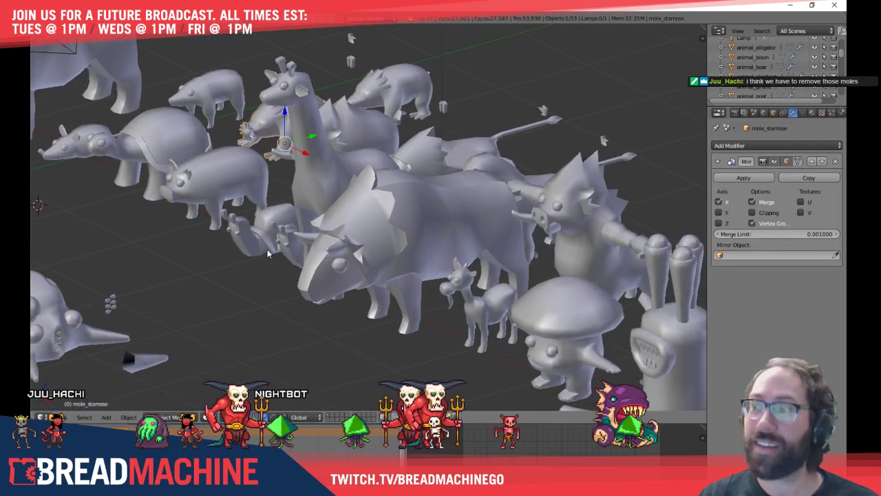
pyautogui.keyDown('shift'); pyautogui.moveTo(593, 295); pyautogui.dragTo(301, 212, button='middle'); pyautogui.keyUp('shift')
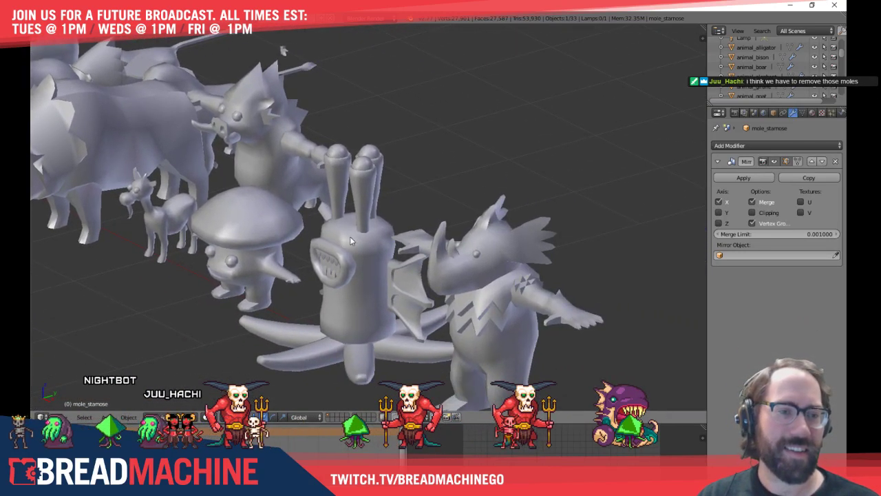
pyautogui.moveTo(429, 229); pyautogui.dragTo(494, 245, button='middle')
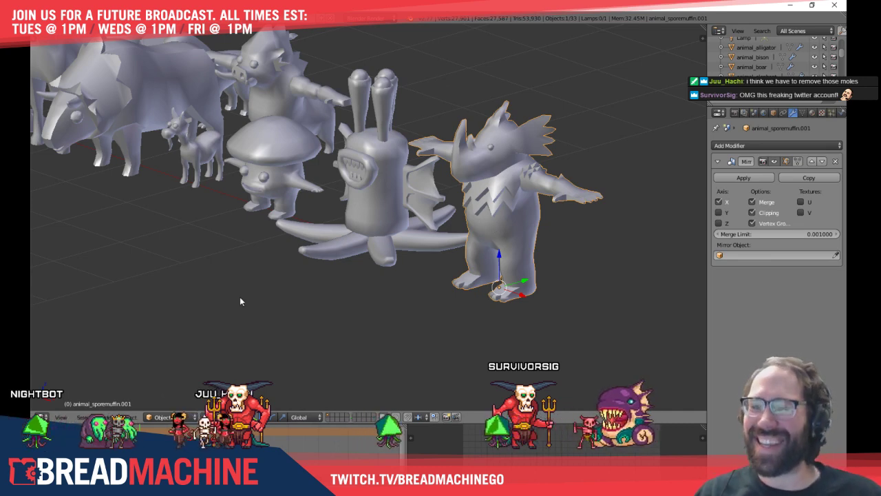
pyautogui.keyDown('shift'); pyautogui.moveTo(258, 189); pyautogui.dragTo(408, 250, button='middle'); pyautogui.keyUp('shift')
pyautogui.moveTo(325, 264)
pyautogui.keyDown('shift'); pyautogui.mouseDown(button='middle')
pyautogui.moveTo(491, 269)
pyautogui.moveTo(462, 281)
pyautogui.mouseUp(button='middle'); pyautogui.keyUp('shift')
pyautogui.moveTo(266, 260)
pyautogui.keyDown('shift'); pyautogui.mouseDown(button='middle')
pyautogui.moveTo(453, 288)
pyautogui.moveTo(197, 262)
pyautogui.moveTo(261, 251)
pyautogui.moveTo(379, 187)
pyautogui.mouseUp(button='middle'); pyautogui.keyUp('shift')
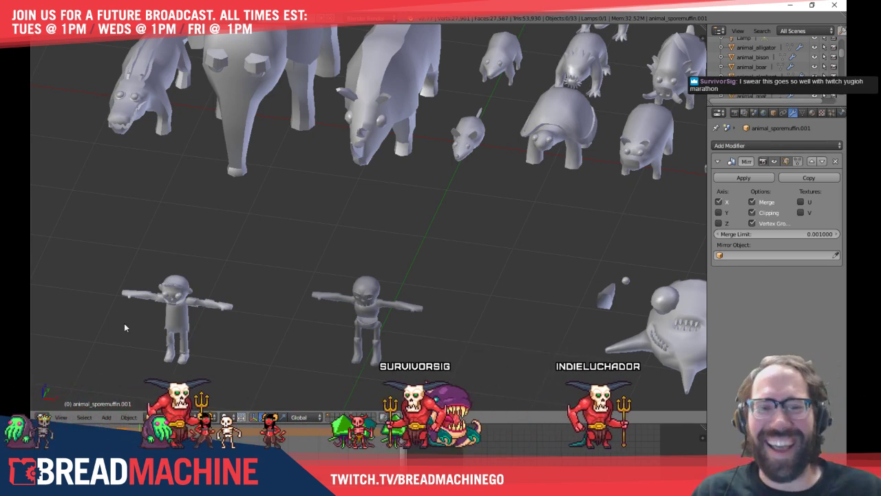
pyautogui.moveTo(444, 242)
pyautogui.keyDown('shift'); pyautogui.mouseDown(button='middle')
pyautogui.moveTo(392, 237)
pyautogui.moveTo(301, 252)
pyautogui.mouseUp(button='middle'); pyautogui.keyUp('shift')
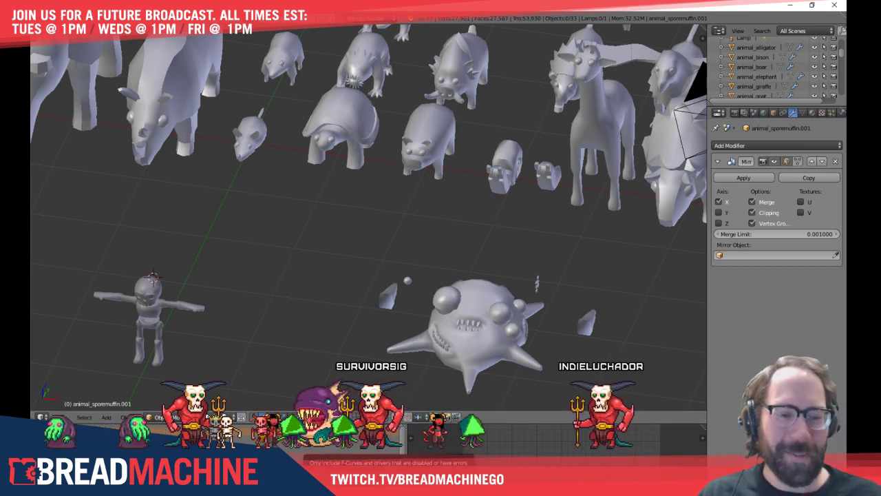
# Switch to Photoshop and review the dragon, griffin and undead sketches on the concept sheet
pyautogui.hotkey('alt', 'Tab')
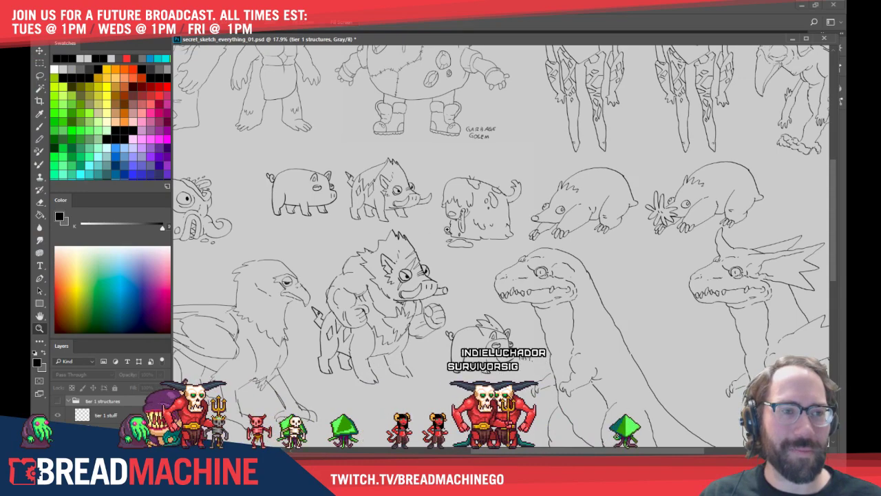
pyautogui.scroll(-12, 447, 230)
pyautogui.scroll(3, 386, 216)
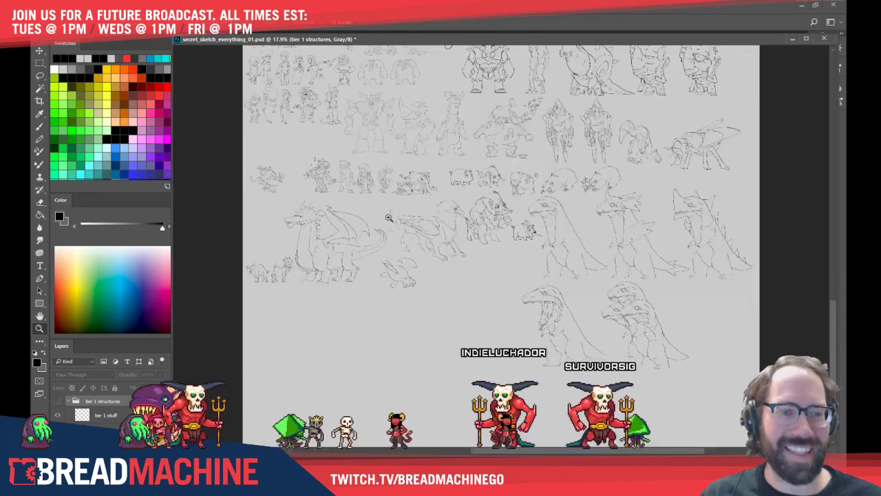
pyautogui.scroll(3, 379, 237)
pyautogui.click(376, 237)
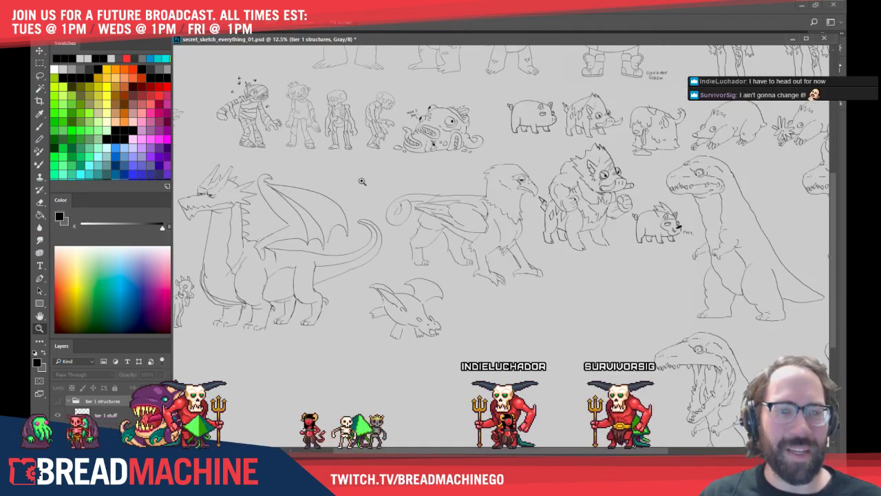
pyautogui.moveTo(362, 181); pyautogui.dragTo(455, 240)
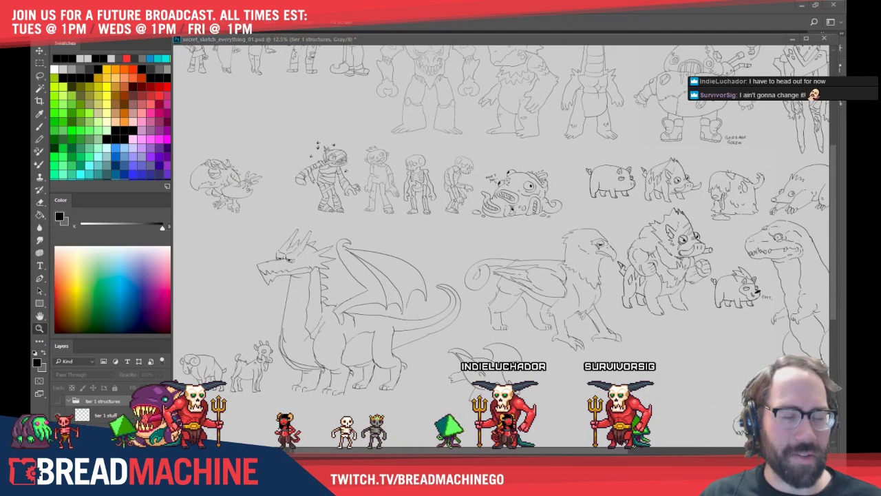
# Switch to Blender, isolate animal_tortoise in Local view and inspect its mesh topology, leaving Edit Mode with no mesh elements selected
pyautogui.hotkey('alt', 'Tab')
pyautogui.keyDown('shift'); pyautogui.moveTo(361, 156); pyautogui.dragTo(377, 204, button='middle'); pyautogui.keyUp('shift')
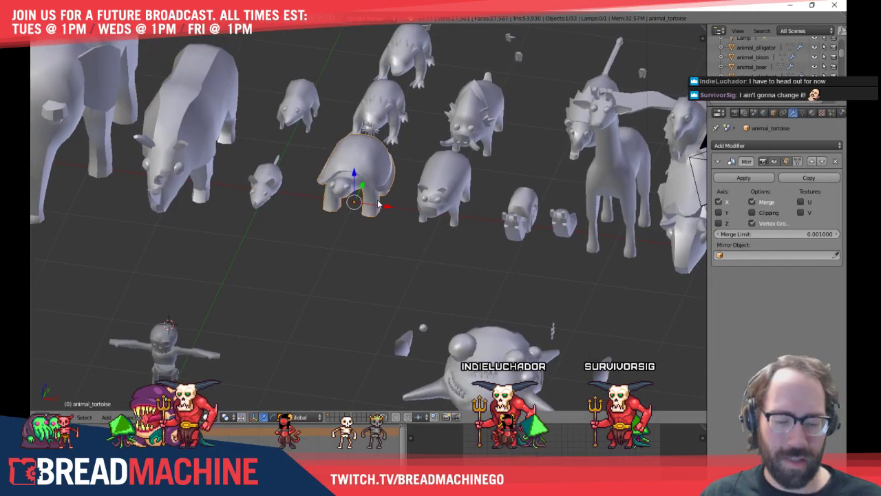
pyautogui.press('KP_Divide')
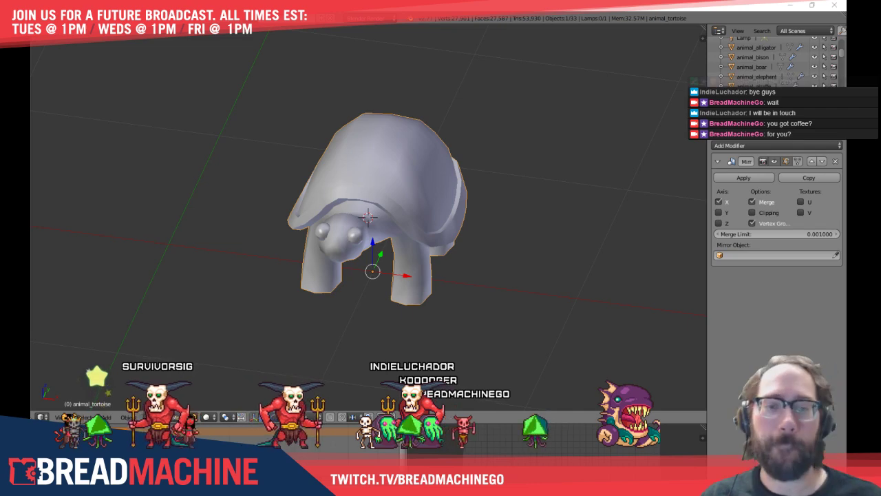
pyautogui.moveTo(422, 206); pyautogui.dragTo(380, 187, button='middle')
pyautogui.press('Tab')
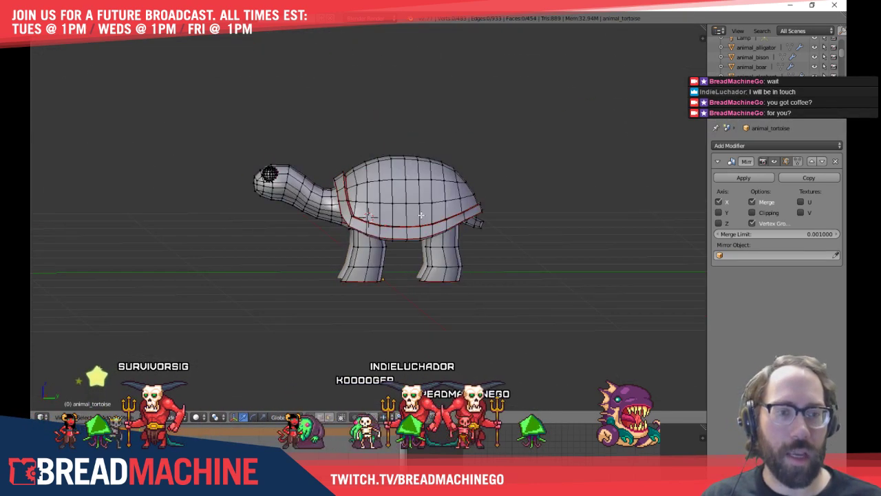
pyautogui.moveTo(433, 165); pyautogui.dragTo(364, 249, button='middle')
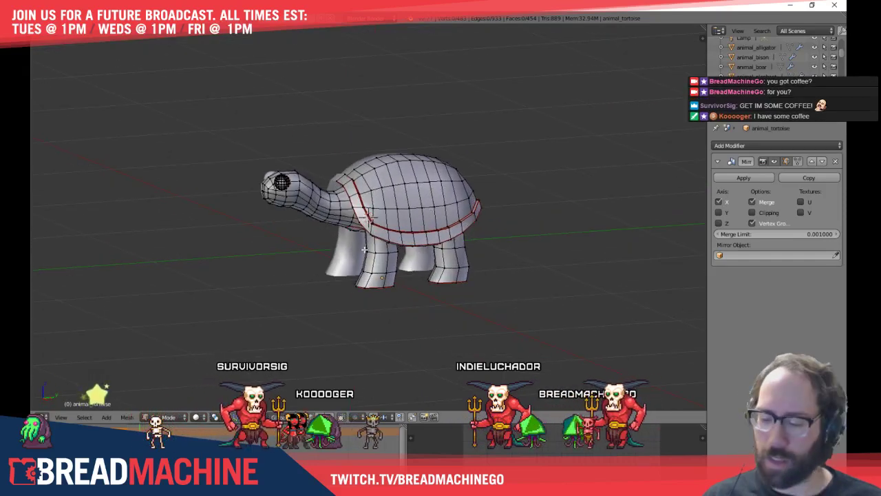
pyautogui.press('a')
pyautogui.press('Tab')
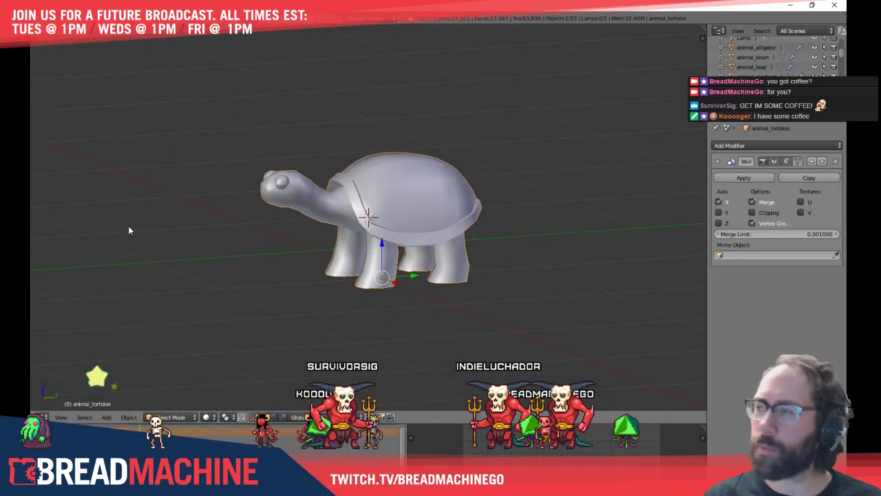
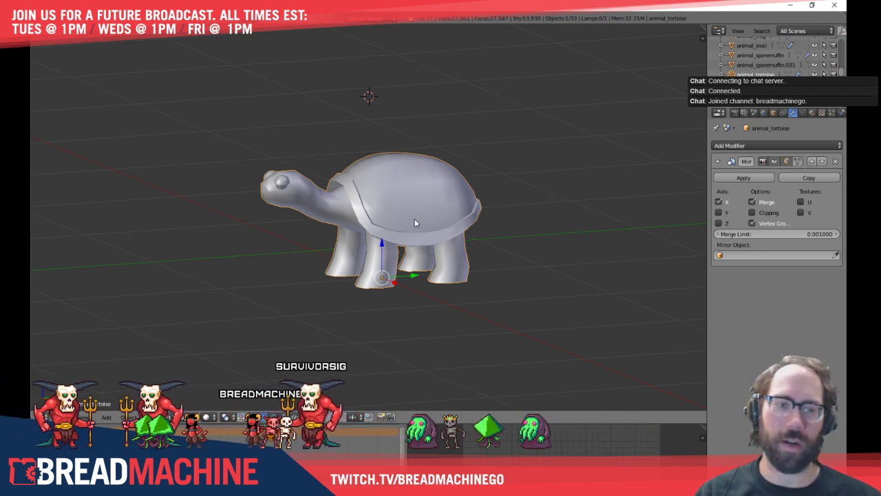
# Examine the tortoise mesh from several angles, comparing its wireframe topology in Edit Mode with the smooth model in Object Mode
pyautogui.press('Tab')
pyautogui.moveTo(414, 219); pyautogui.dragTo(380, 247, button='middle')
pyautogui.scroll(5, 385, 141)
pyautogui.scroll(-5, 423, 269)
pyautogui.press('Tab')
pyautogui.press('Tab')
pyautogui.press('Tab')
pyautogui.press('Tab')
pyautogui.press('KP_3')
pyautogui.moveTo(369, 195); pyautogui.dragTo(389, 228, button='middle')
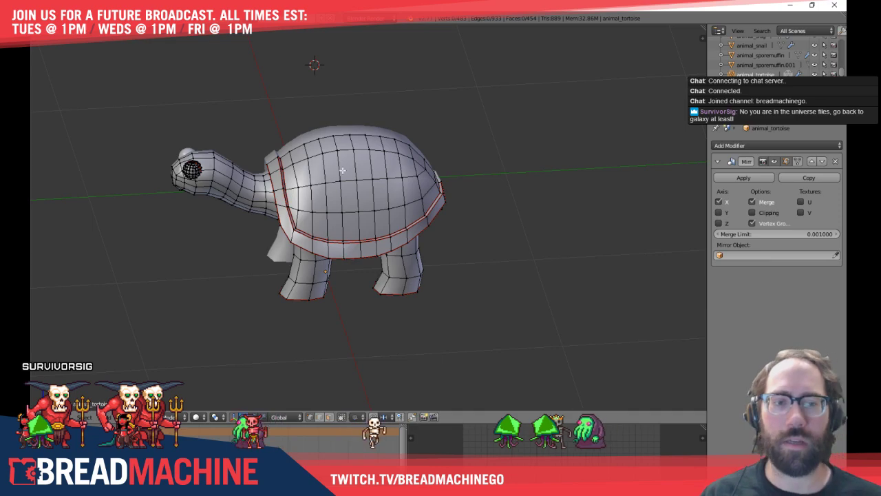
# Select the edge loop running down the middle of the tortoise shell and dissolve its edges
pyautogui.scroll(5, 338, 193)
pyautogui.moveTo(343, 199); pyautogui.dragTo(362, 190, button='middle')
pyautogui.keyDown('alt'); pyautogui.click(378, 155); pyautogui.keyUp('alt')
pyautogui.press('x')
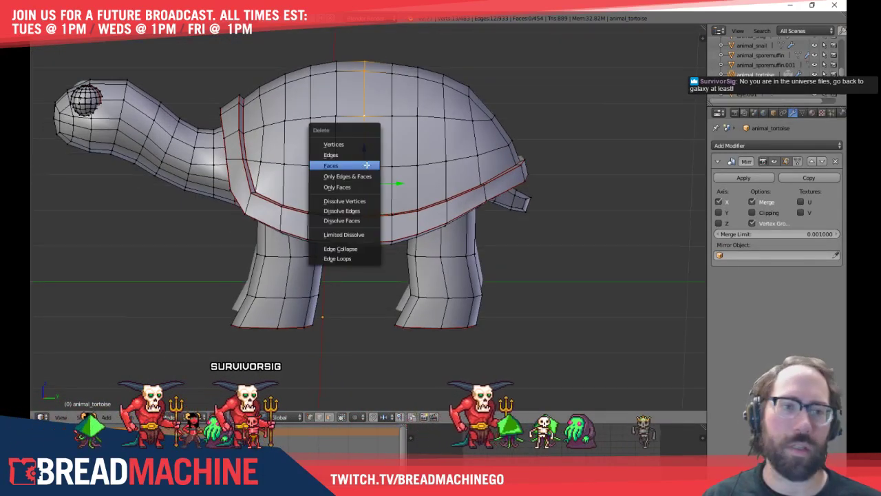
pyautogui.click(344, 211)
# Merge the spare vertex on the inner underside rim near the front leg into its neighbour toward the shell's middle
pyautogui.moveTo(360, 206); pyautogui.dragTo(343, 224, button='middle')
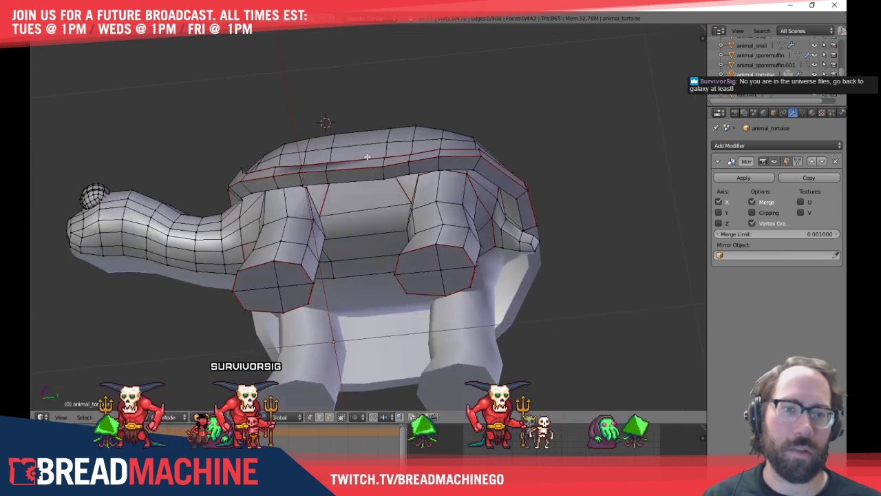
pyautogui.scroll(4, 359, 224)
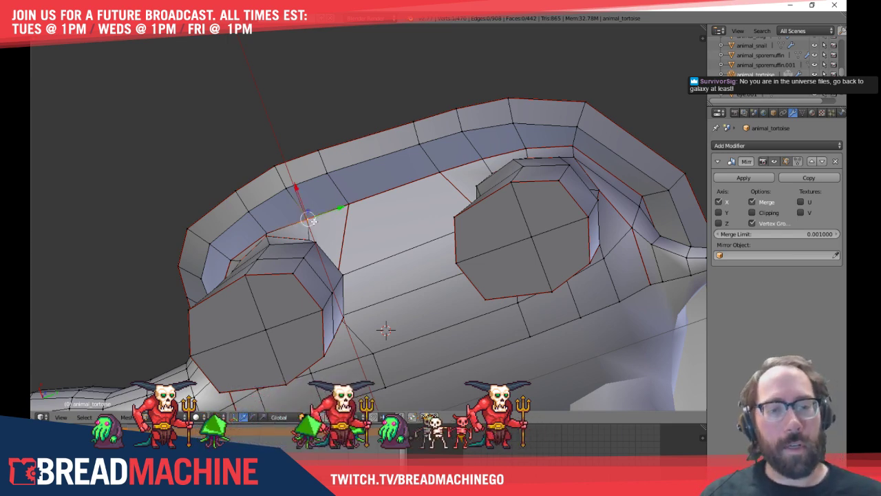
pyautogui.moveTo(311, 220); pyautogui.dragTo(370, 242, button='middle')
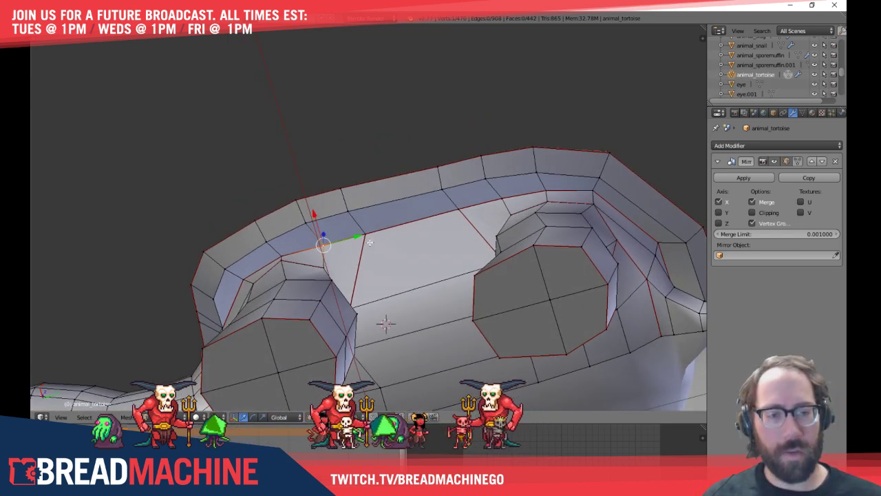
pyautogui.keyDown('shift'); pyautogui.rightClick(370, 240); pyautogui.keyUp('shift')
pyautogui.hotkey('alt', 'm')
pyautogui.click(368, 239)
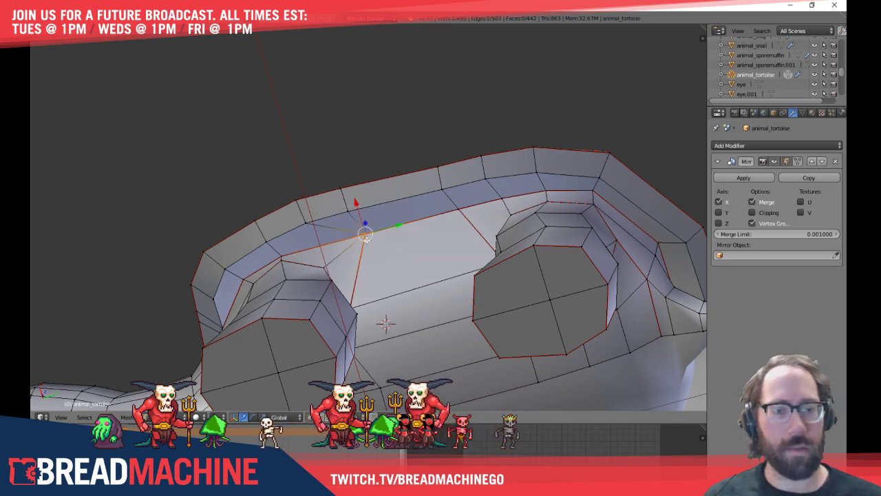
# Merge the spare inner rim vertex near the rear leg into its neighbour toward the shell's middle
pyautogui.moveTo(367, 239); pyautogui.dragTo(493, 234, button='middle')
pyautogui.rightClick(507, 239)
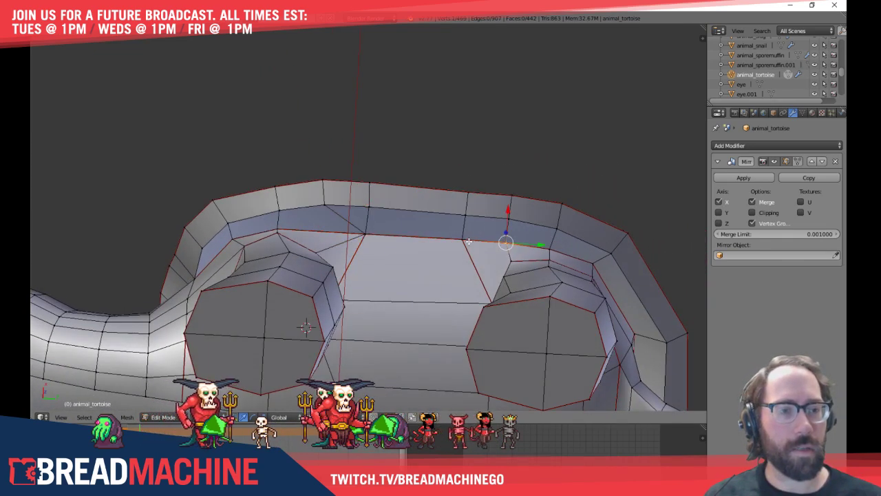
pyautogui.keyDown('shift'); pyautogui.rightClick(462, 241); pyautogui.keyUp('shift')
pyautogui.hotkey('alt', 'm')
pyautogui.click(461, 240)
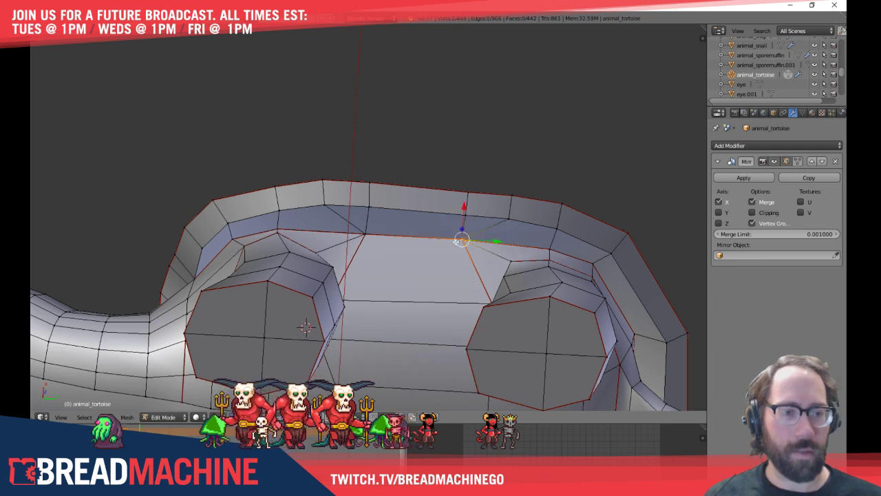
pyautogui.moveTo(333, 199)
pyautogui.mouseDown(button='middle')
pyautogui.moveTo(329, 240)
pyautogui.moveTo(338, 197)
pyautogui.mouseUp(button='middle')
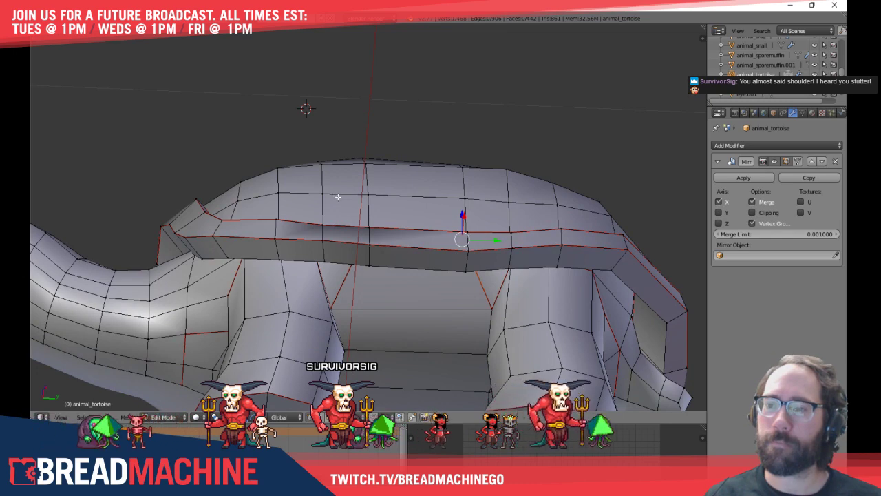
# Switch to edge selection and dissolve the two diagonal edges on the rim's underside, one near each leg
pyautogui.moveTo(336, 198); pyautogui.dragTo(330, 220, button='middle')
pyautogui.hotkey('ctrl', 'Tab')
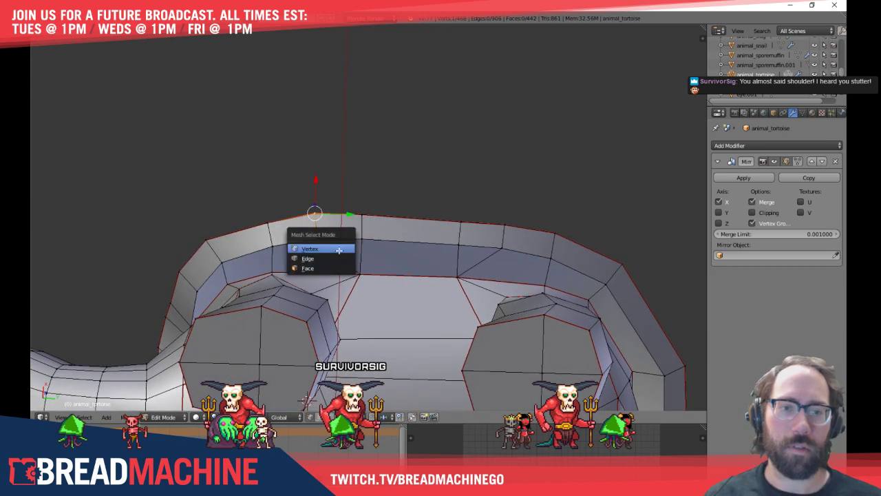
pyautogui.click(329, 258)
pyautogui.rightClick(334, 257)
pyautogui.press('x')
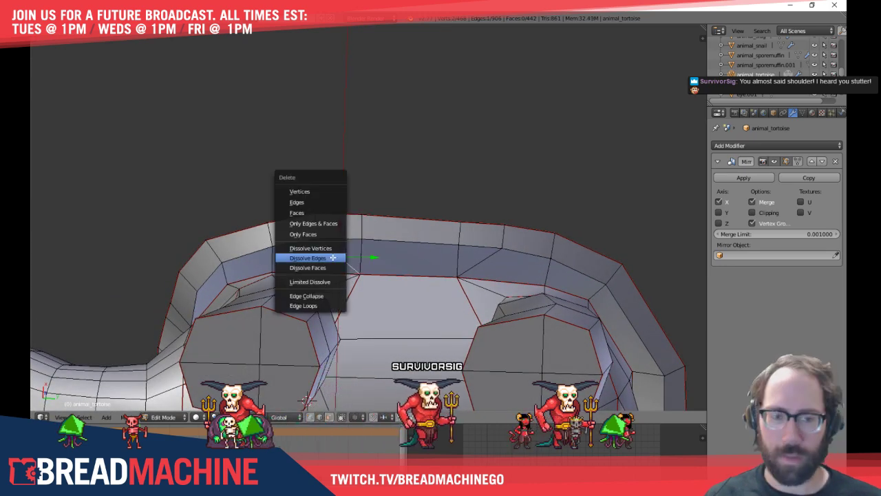
pyautogui.click(316, 256)
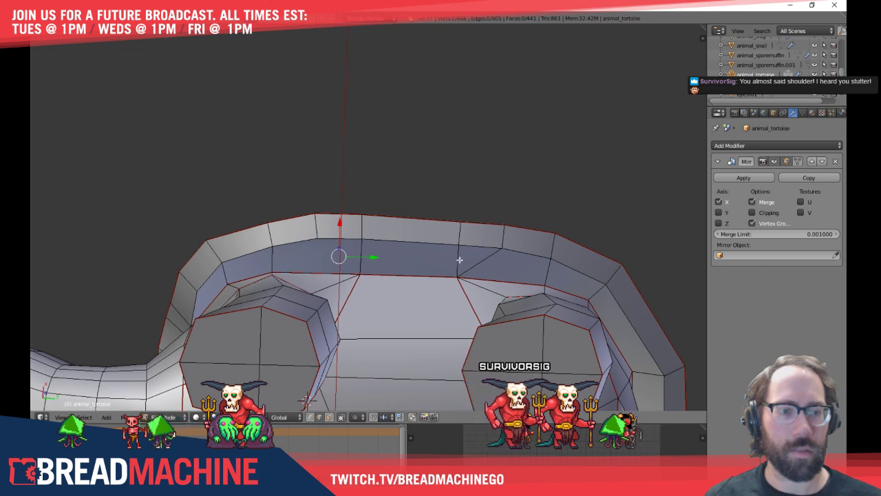
pyautogui.rightClick(459, 258)
pyautogui.press('x')
pyautogui.click(447, 258)
# Select the two surplus edge loops crossing the shell and rim above the front and rear legs and dissolve them
pyautogui.moveTo(411, 258); pyautogui.dragTo(313, 255, button='middle')
pyautogui.keyDown('alt'); pyautogui.rightClick(313, 256); pyautogui.keyUp('alt')
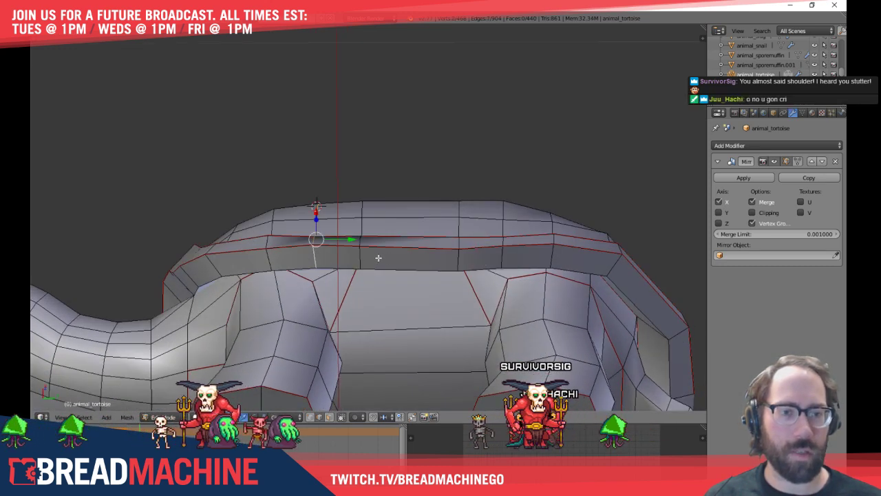
pyautogui.keyDown('alt'); pyautogui.keyDown('shift'); pyautogui.rightClick(505, 254); pyautogui.keyUp('shift'); pyautogui.keyUp('alt')
pyautogui.press('x')
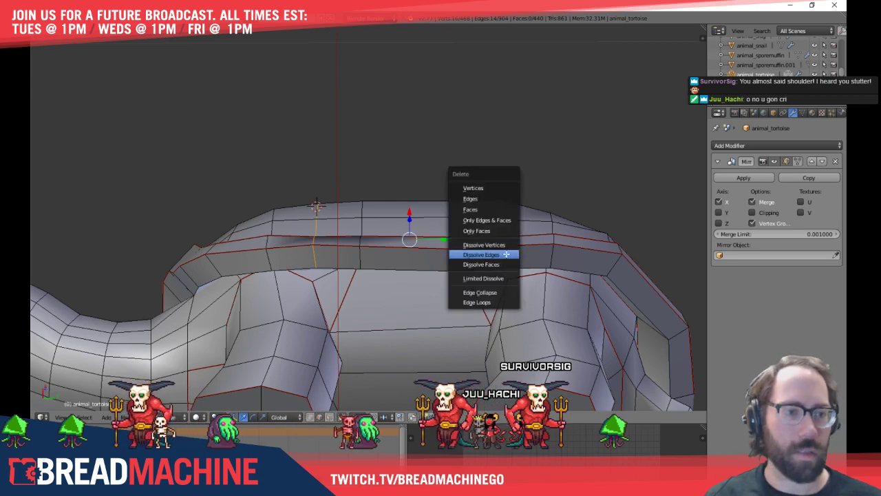
pyautogui.click(482, 255)
pyautogui.moveTo(482, 255); pyautogui.dragTo(483, 180, button='middle')
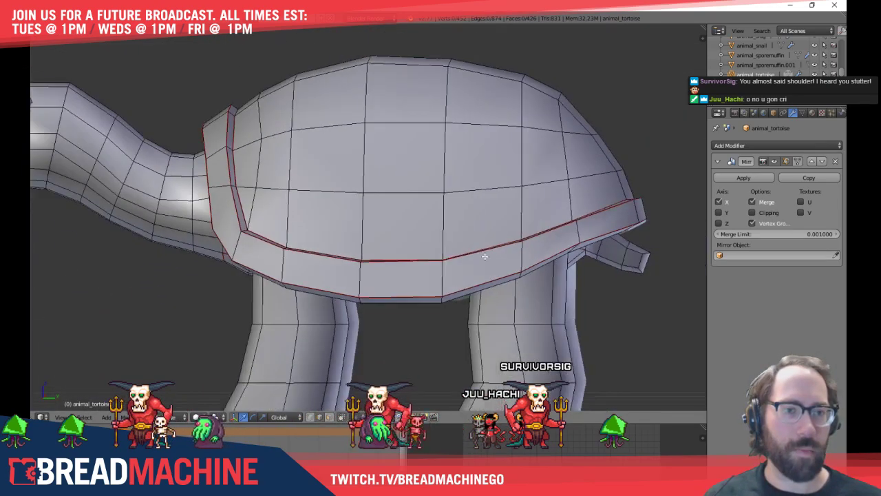
pyautogui.scroll(-5, 484, 256)
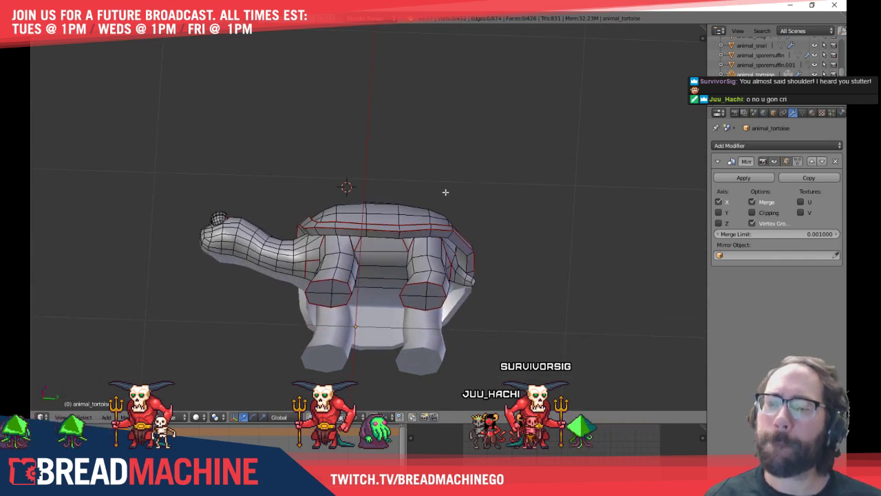
# Select the vertical line of edges running from the rim up the shell above the front leg, in side view
pyautogui.moveTo(430, 210)
pyautogui.mouseDown(button='middle')
pyautogui.moveTo(423, 183)
pyautogui.moveTo(423, 197)
pyautogui.mouseUp(button='middle')
pyautogui.scroll(4, 354, 252)
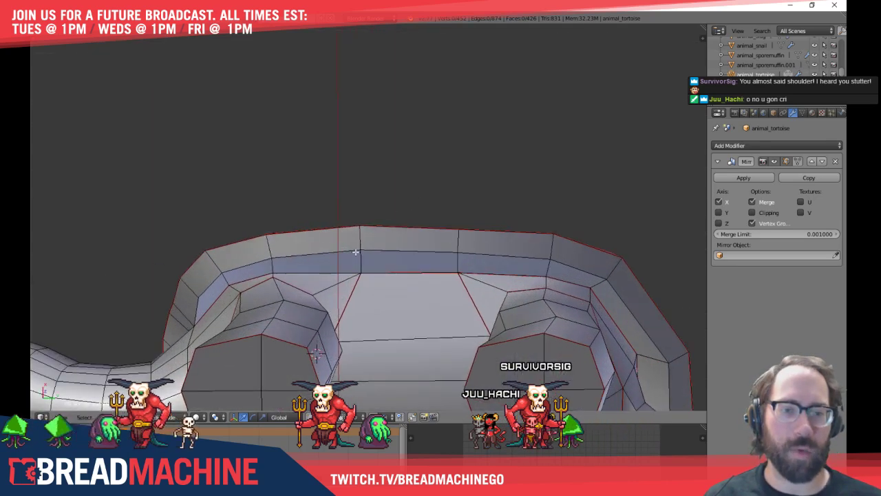
pyautogui.rightClick(269, 249)
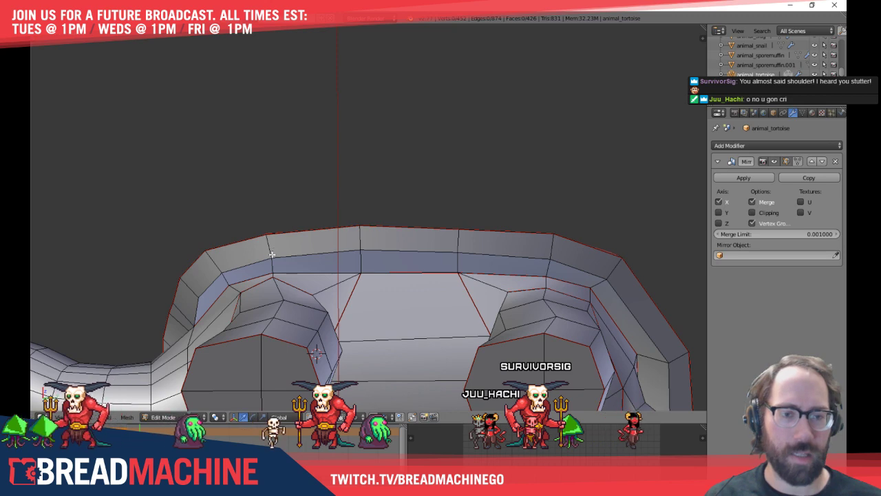
pyautogui.moveTo(274, 248); pyautogui.dragTo(279, 318, button='middle')
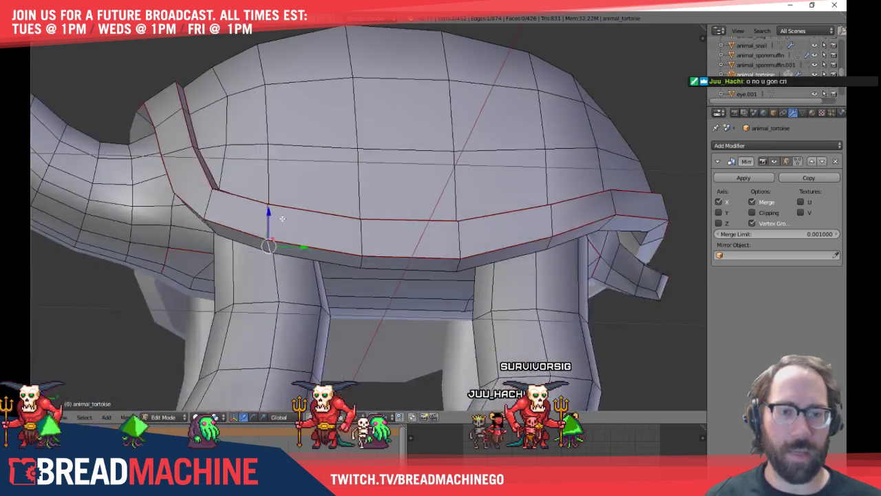
pyautogui.keyDown('shift'); pyautogui.moveTo(282, 230); pyautogui.dragTo(275, 318, button='middle'); pyautogui.keyUp('shift')
pyautogui.keyDown('shift'); pyautogui.rightClick(276, 282); pyautogui.keyUp('shift')
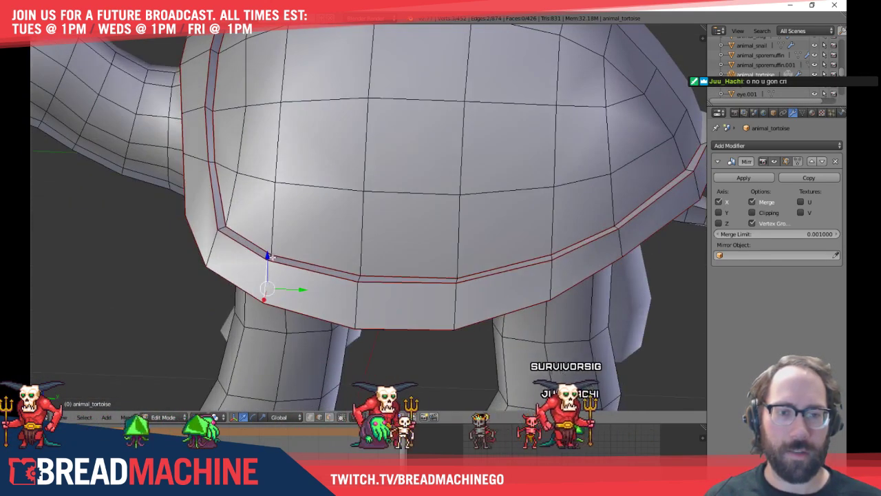
pyautogui.keyDown('shift'); pyautogui.rightClick(277, 255); pyautogui.keyUp('shift')
pyautogui.keyDown('shift'); pyautogui.rightClick(276, 257); pyautogui.keyUp('shift')
pyautogui.keyDown('shift'); pyautogui.rightClick(269, 257); pyautogui.keyUp('shift')
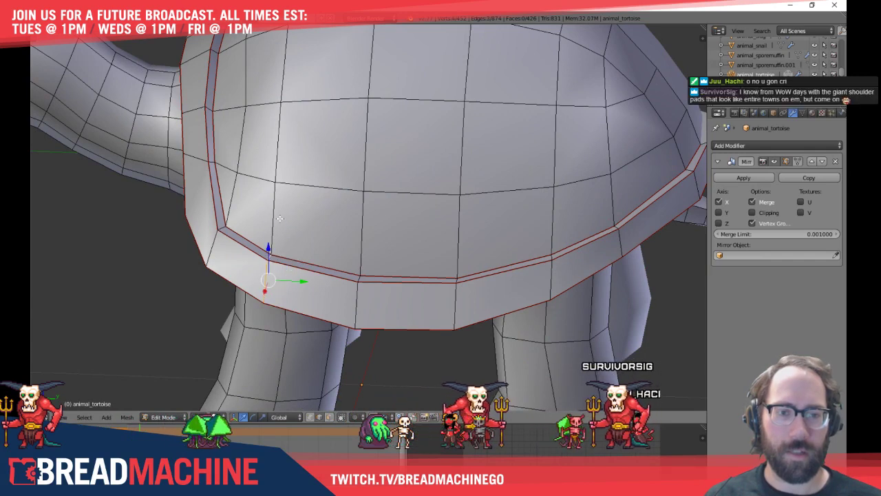
pyautogui.keyDown('shift'); pyautogui.rightClick(275, 219); pyautogui.keyUp('shift')
pyautogui.keyDown('shift'); pyautogui.rightClick(271, 160); pyautogui.keyUp('shift')
pyautogui.moveTo(270, 158); pyautogui.dragTo(303, 128, button='middle')
pyautogui.press('KP_3')
pyautogui.press('e')
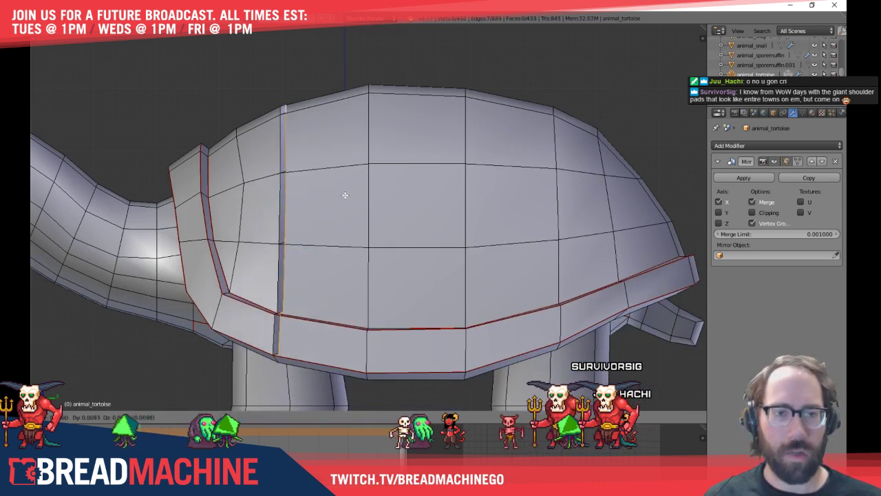
pyautogui.click(376, 205)
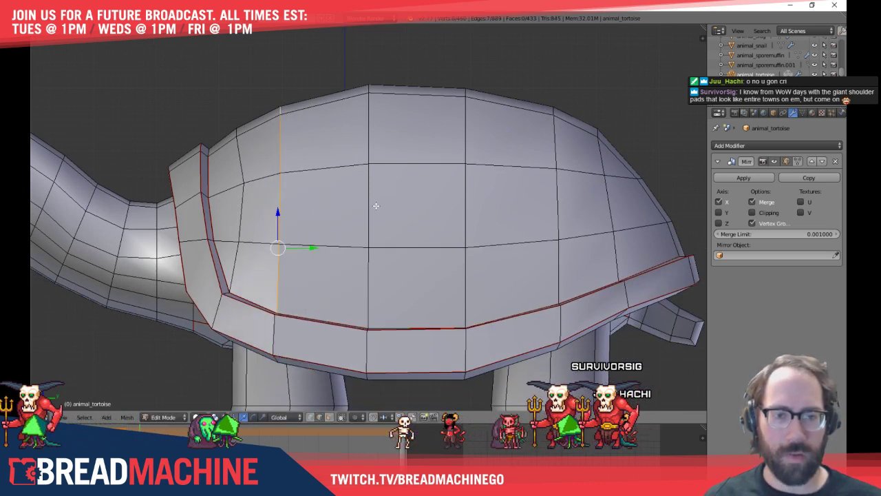
pyautogui.hotkey('ctrl', 'z')
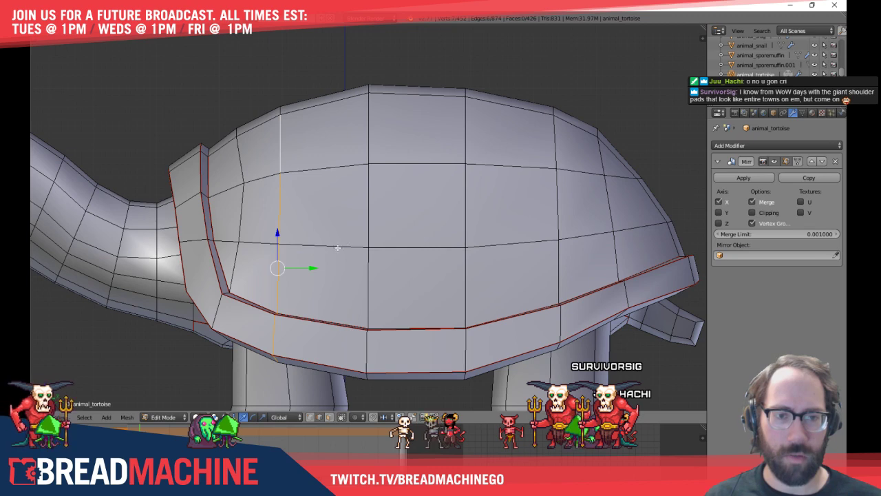
# Add the topmost shell edge to the selected line and edge-slide the line slightly toward the shell's middle
pyautogui.press('KP_8')
pyautogui.keyDown('shift'); pyautogui.rightClick(278, 78); pyautogui.keyUp('shift')
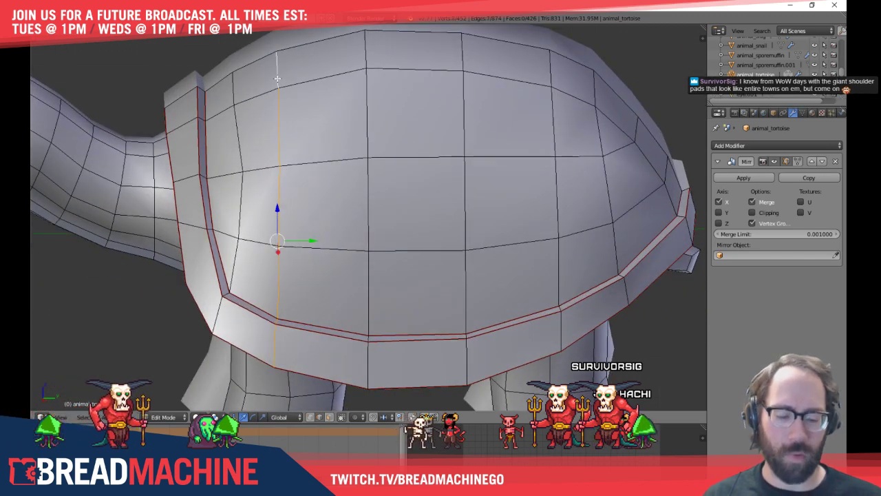
pyautogui.press('KP_3')
pyautogui.press('g')
pyautogui.press('g')
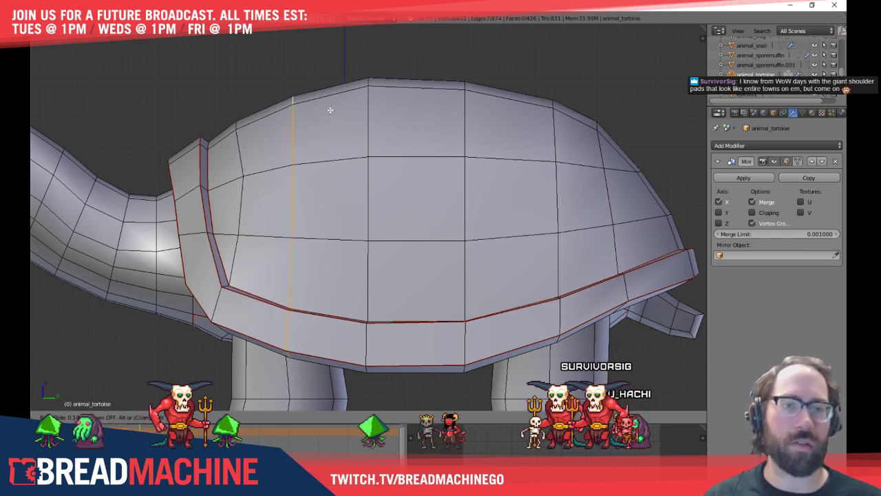
pyautogui.click(330, 110)
# Switch to vertex selection, slide the underside rim vertex above the front leg forward, and clear the selection
pyautogui.moveTo(539, 294); pyautogui.dragTo(393, 200, button='middle')
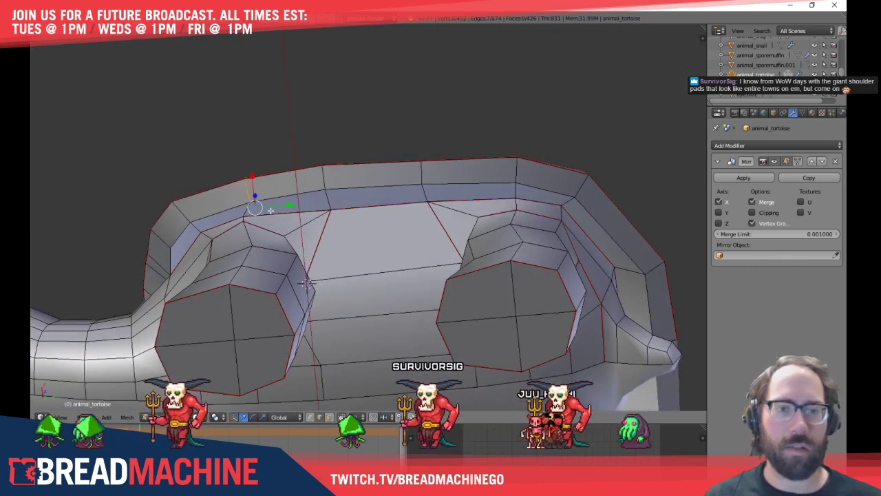
pyautogui.hotkey('ctrl', 'Tab')
pyautogui.click(265, 199)
pyautogui.moveTo(258, 208); pyautogui.dragTo(361, 253, button='middle')
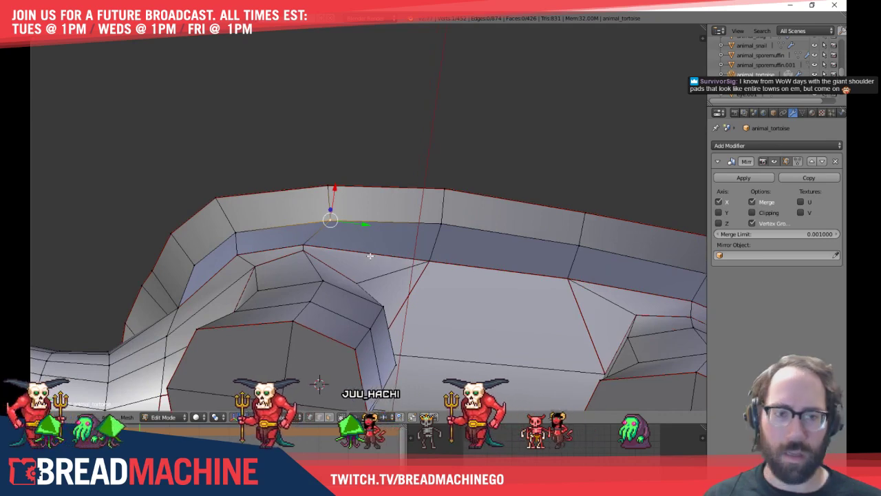
pyautogui.click(361, 254)
pyautogui.press('a')
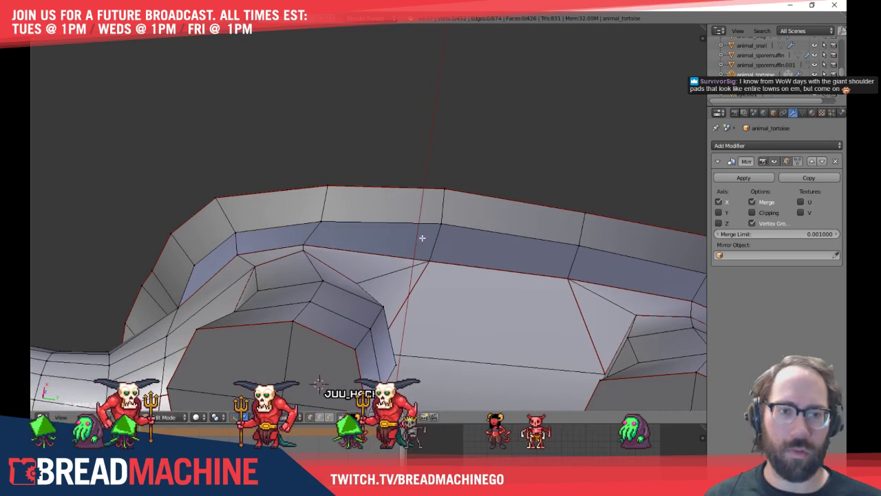
# Shift the vertices at the top of the front leg toward the shell's middle and adjust the adjoining inner rim vertex
pyautogui.moveTo(421, 238)
pyautogui.mouseDown(button='middle')
pyautogui.moveTo(406, 254)
pyautogui.moveTo(414, 235)
pyautogui.moveTo(410, 252)
pyautogui.mouseUp(button='middle')
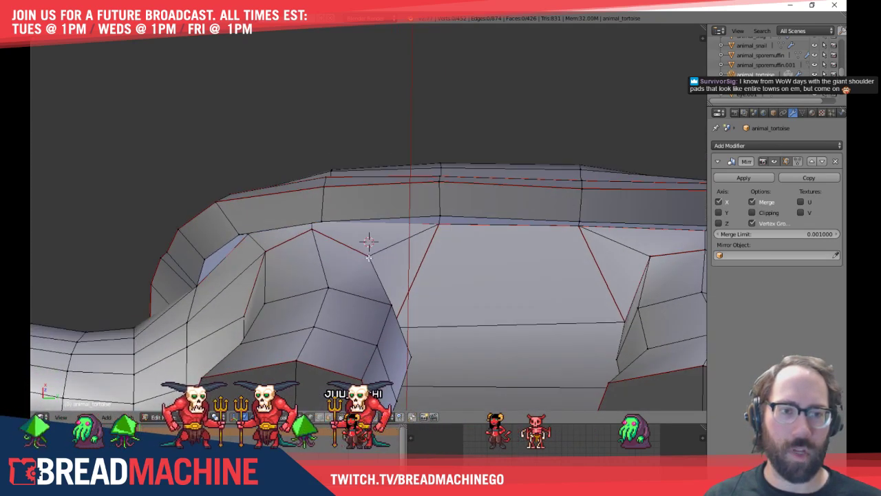
pyautogui.rightClick(314, 232)
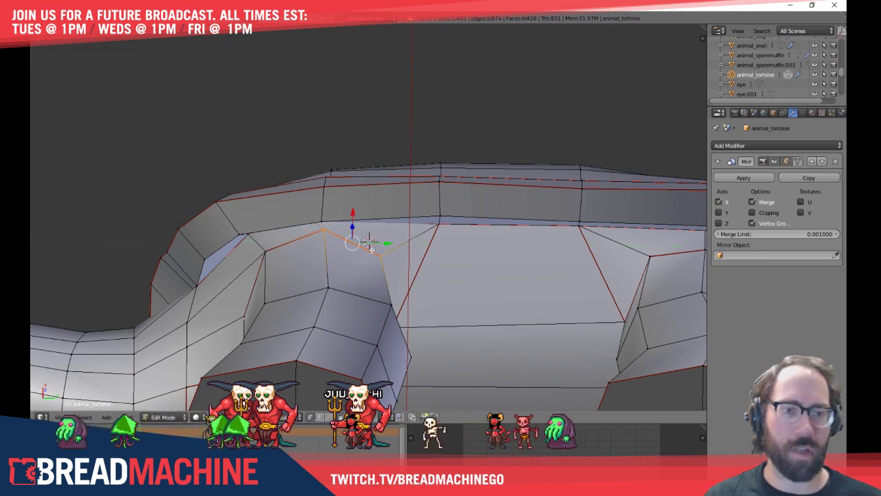
pyautogui.moveTo(370, 242); pyautogui.dragTo(343, 226, button='middle')
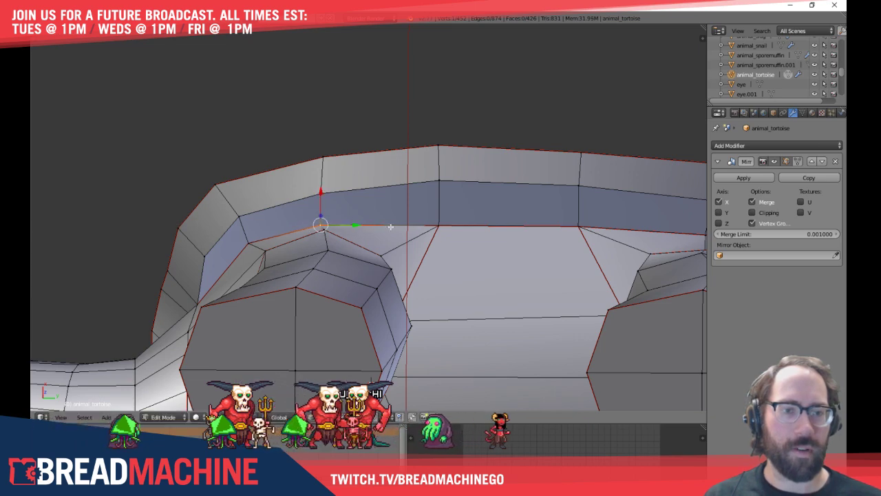
pyautogui.moveTo(390, 226); pyautogui.dragTo(434, 242, button='middle')
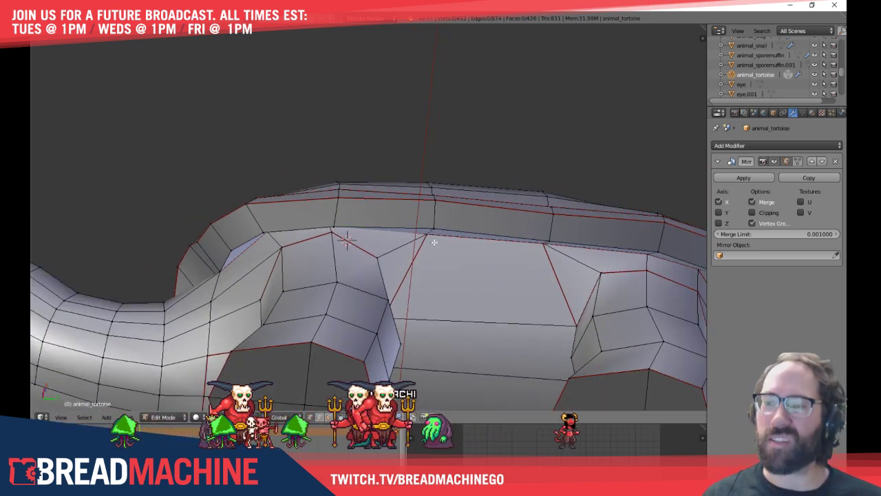
# Select the vertical line of edges running from the rim up the shell above the rear leg and edge-slide it in side view
pyautogui.moveTo(568, 268); pyautogui.dragTo(438, 253, button='middle')
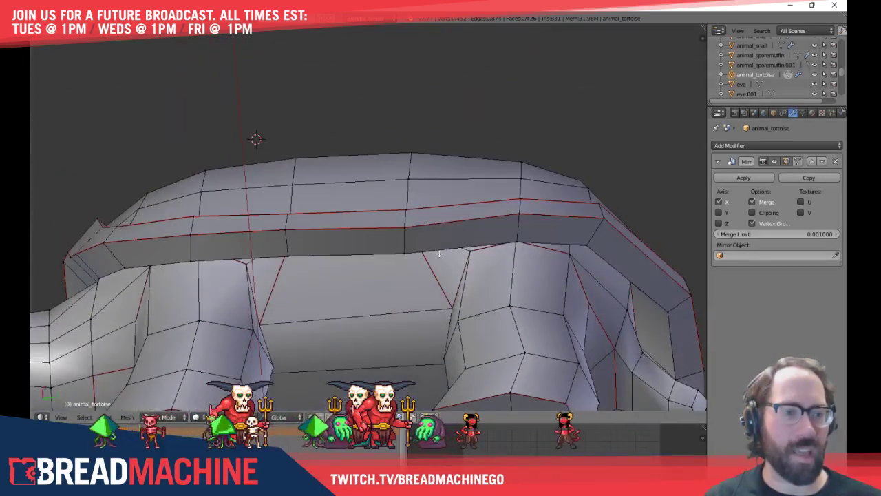
pyautogui.moveTo(515, 243); pyautogui.dragTo(541, 261, button='middle')
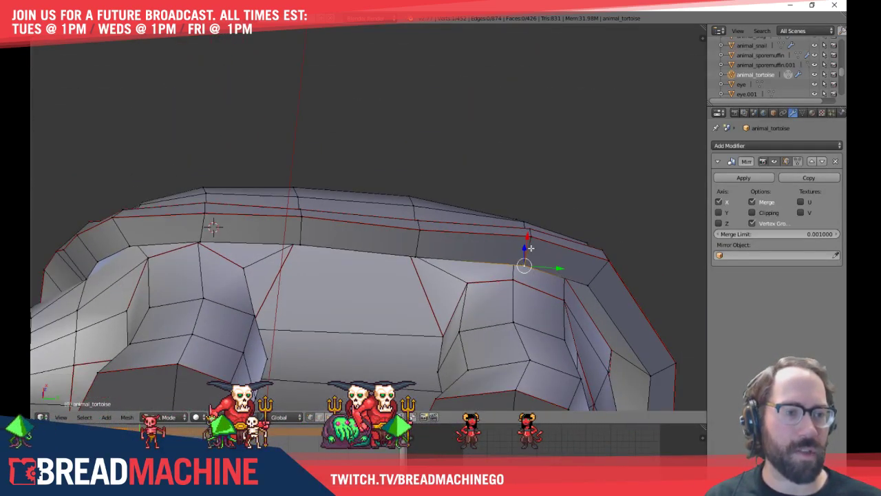
pyautogui.moveTo(533, 229); pyautogui.dragTo(469, 266, button='middle')
pyautogui.keyDown('shift'); pyautogui.moveTo(461, 216); pyautogui.dragTo(456, 238, button='middle'); pyautogui.keyUp('shift')
pyautogui.keyDown('shift'); pyautogui.rightClick(451, 234); pyautogui.keyUp('shift')
pyautogui.keyDown('shift'); pyautogui.rightClick(441, 167); pyautogui.keyUp('shift')
pyautogui.keyDown('shift'); pyautogui.rightClick(428, 110); pyautogui.keyUp('shift')
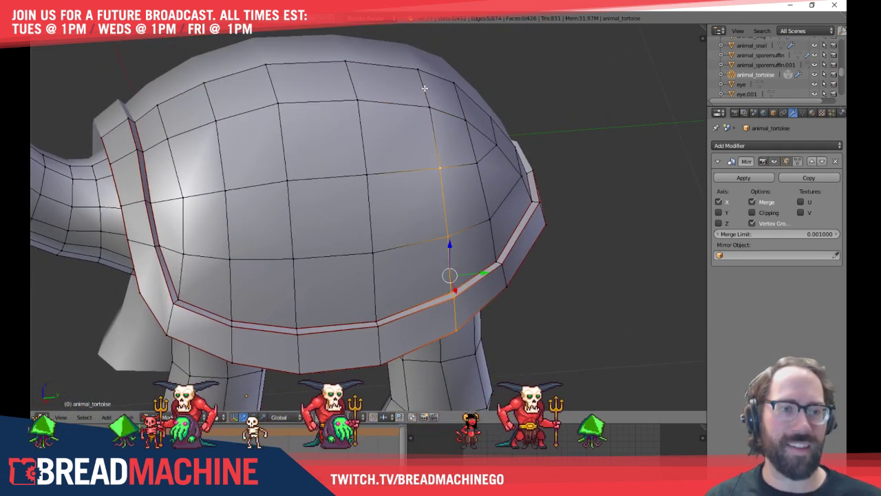
pyautogui.press('KP_3')
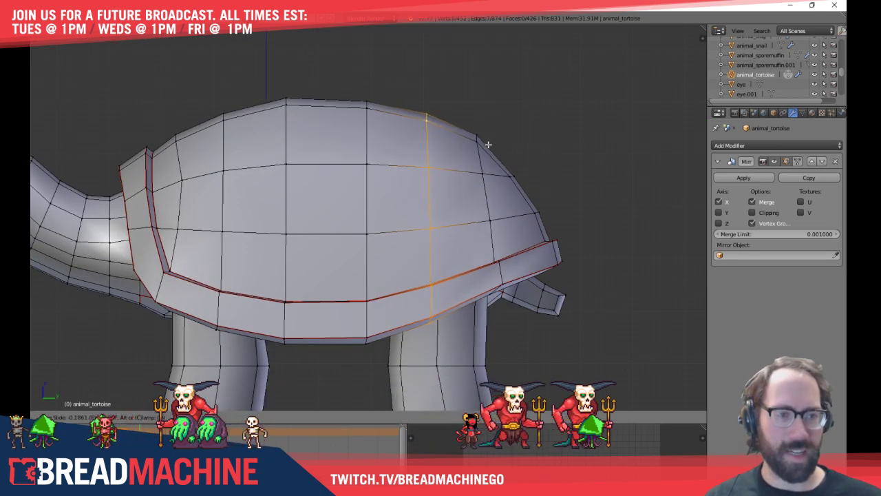
# Slide the inner rim edge on the shell's underside above the rear leg to follow the shifted edge line
pyautogui.moveTo(495, 260); pyautogui.dragTo(485, 187, button='middle')
pyautogui.scroll(4, 485, 188)
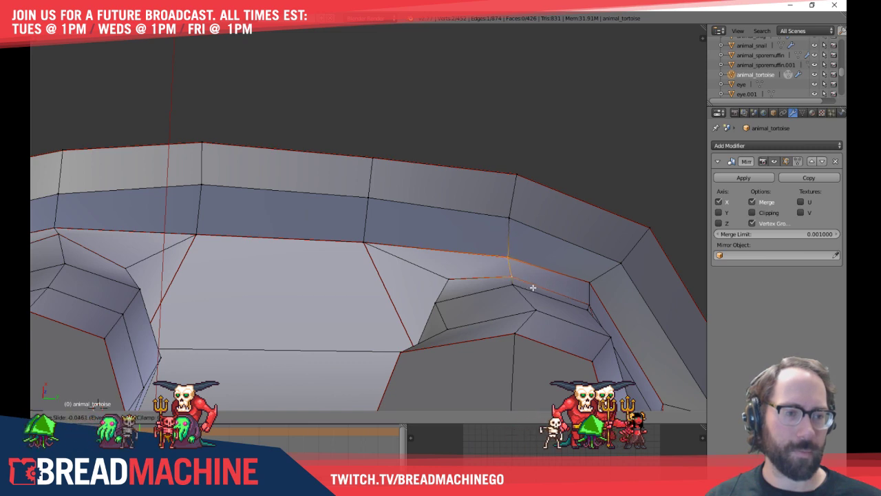
pyautogui.moveTo(543, 267); pyautogui.dragTo(395, 244, button='middle')
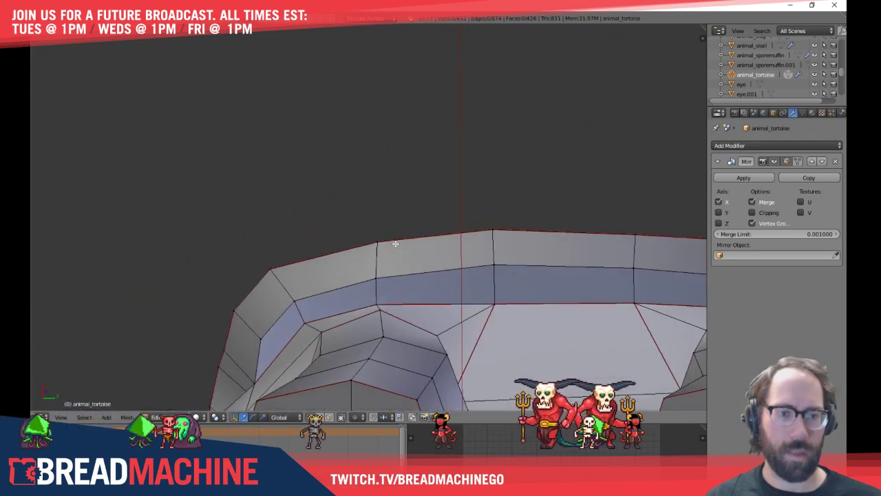
# Select the vertical line of shell edges above the front leg, up to the top of the shell, in side view
pyautogui.moveTo(470, 292); pyautogui.dragTo(446, 216, button='middle')
pyautogui.scroll(-4, 460, 209)
pyautogui.press('KP_3')
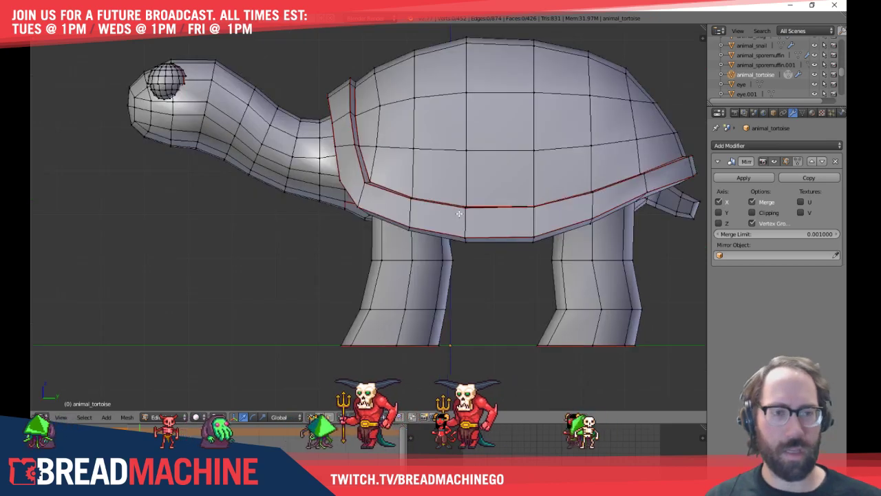
pyautogui.keyDown('shift'); pyautogui.moveTo(413, 173); pyautogui.dragTo(400, 221, button='middle'); pyautogui.keyUp('shift')
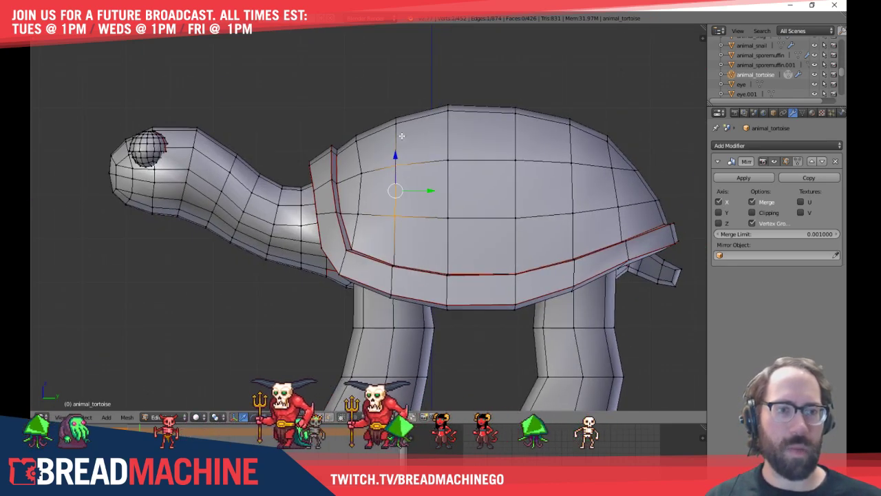
pyautogui.moveTo(430, 155); pyautogui.dragTo(434, 205, button='middle')
pyautogui.press('KP_3')
pyautogui.scroll(2, 438, 196)
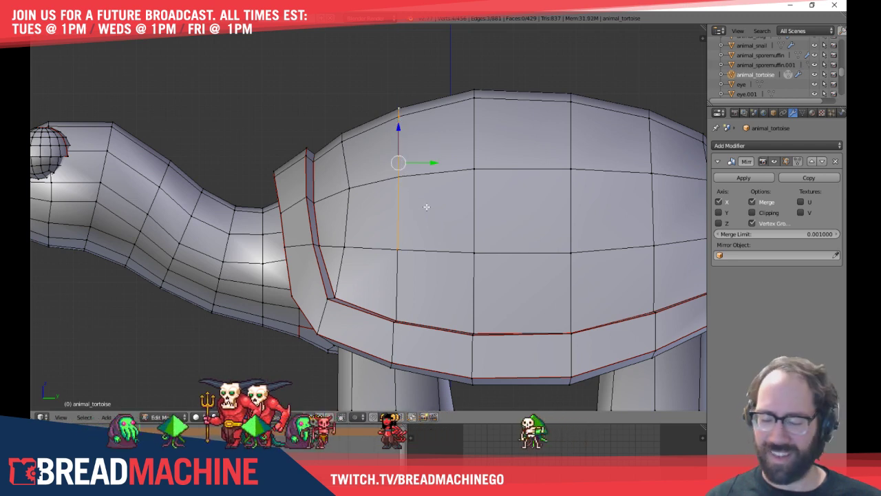
pyautogui.press('g')
pyautogui.press('g')
pyautogui.press('Escape')
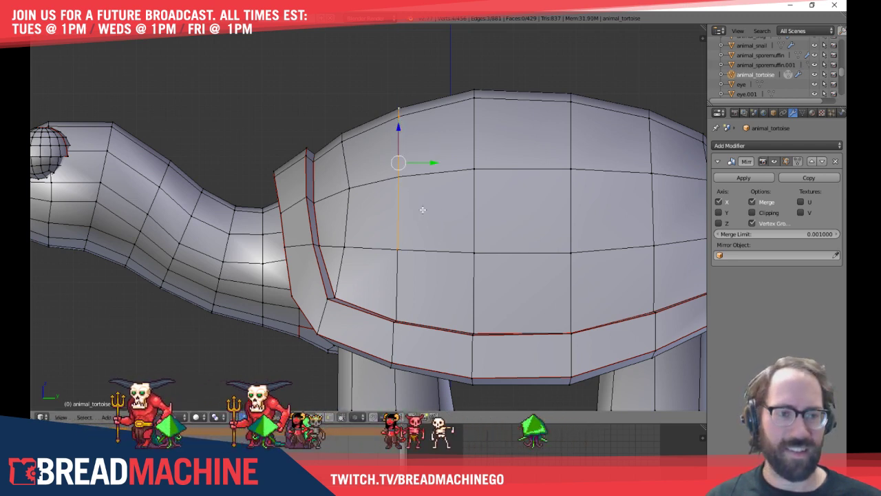
pyautogui.press('g')
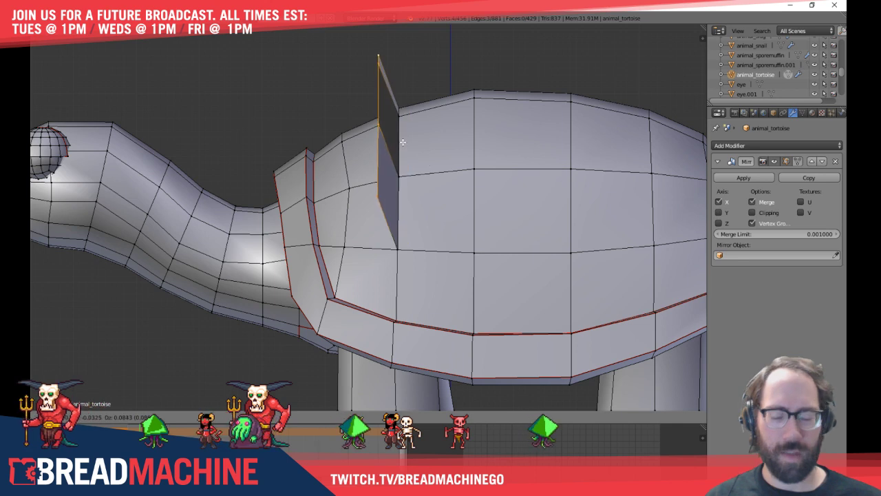
pyautogui.click(401, 142)
pyautogui.press('x')
pyautogui.click(385, 76)
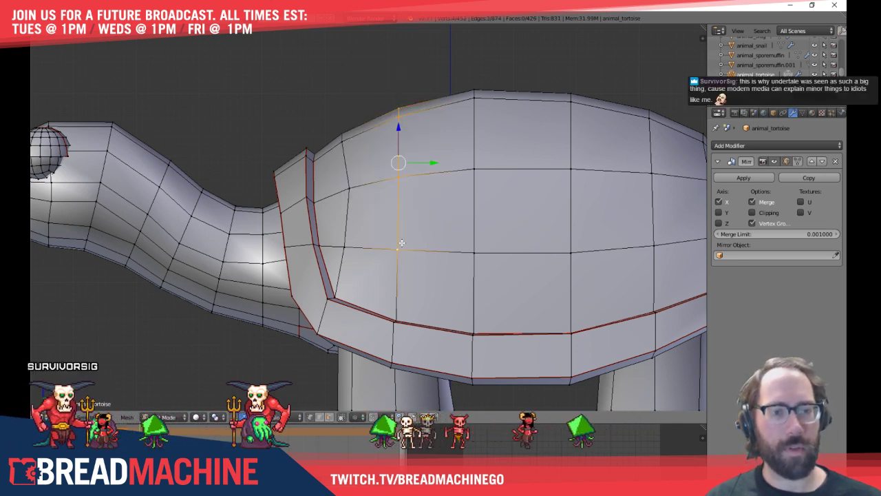
# Edge-slide the shell line above the front leg toward the middle, and shift the neighbouring middle edge loop slightly rearward along Y
pyautogui.click(465, 243)
pyautogui.keyDown('shift'); pyautogui.moveTo(507, 277); pyautogui.dragTo(491, 271, button='middle'); pyautogui.keyUp('shift')
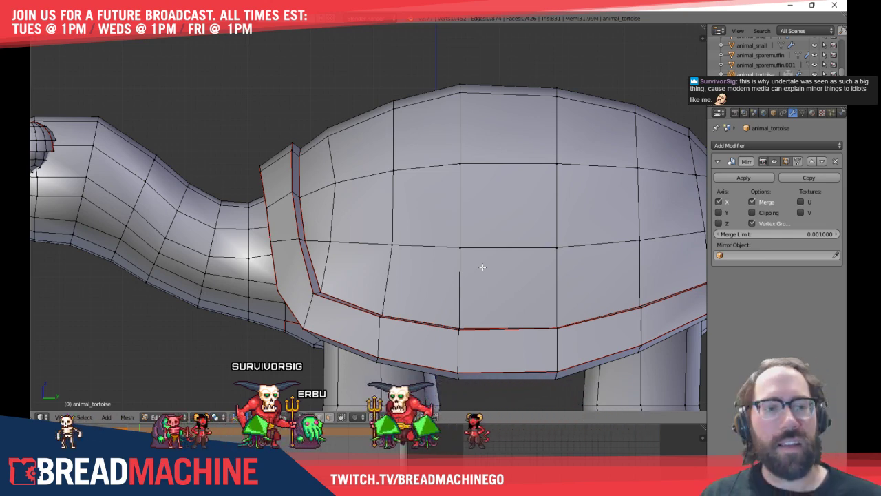
pyautogui.moveTo(483, 296); pyautogui.dragTo(415, 203, button='middle')
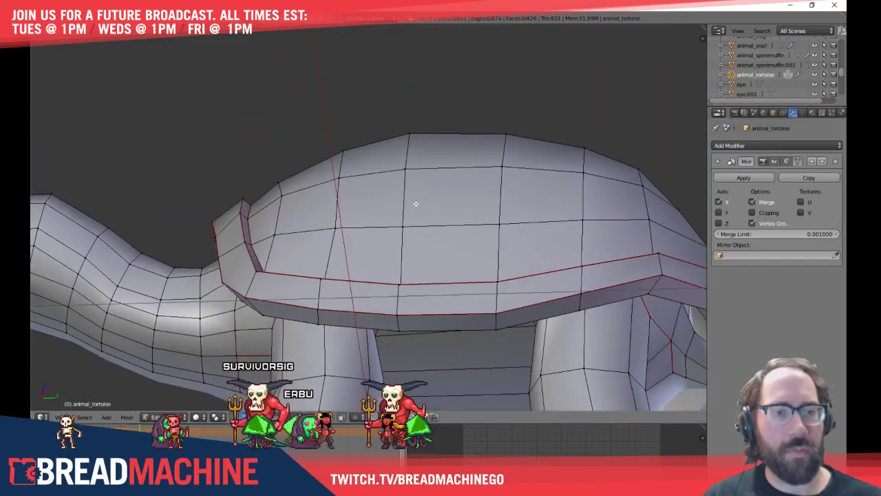
pyautogui.keyDown('alt'); pyautogui.rightClick(410, 198); pyautogui.keyUp('alt')
pyautogui.press('KP_3')
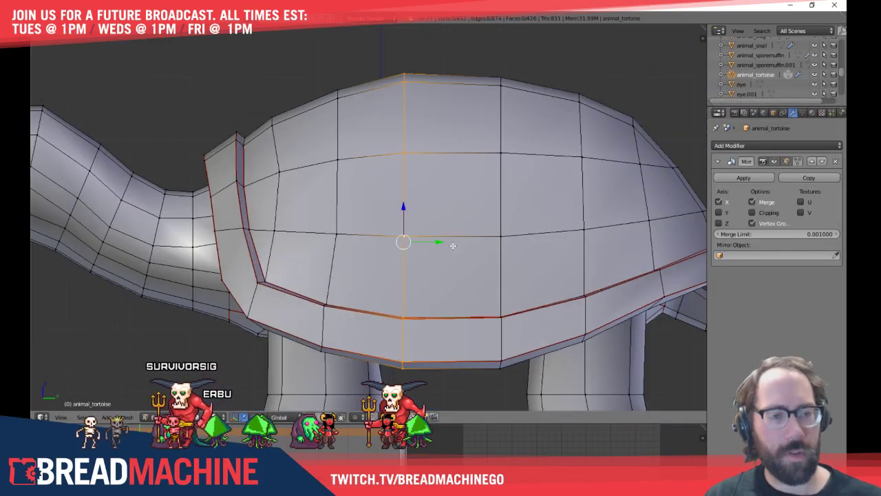
pyautogui.press('g')
pyautogui.press('y')
pyautogui.click(448, 241)
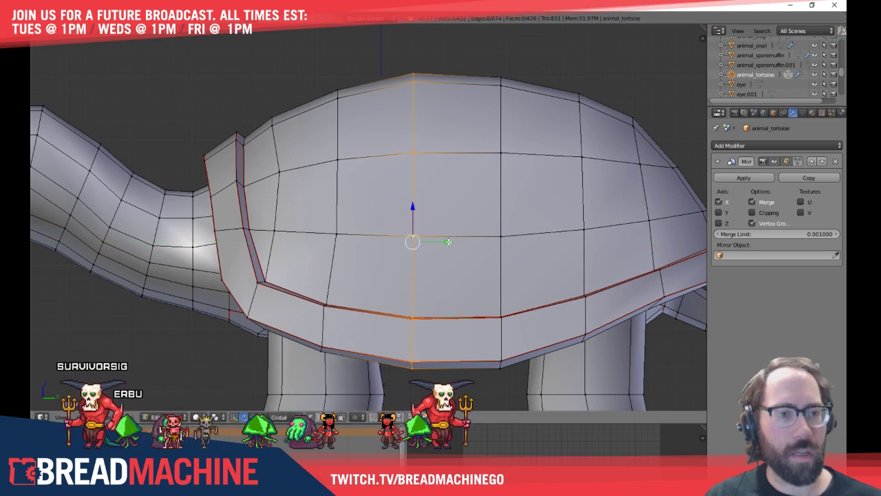
# Select the edge loop behind the shell's middle and move it slightly forward along Y
pyautogui.keyDown('alt'); pyautogui.rightClick(504, 193); pyautogui.keyUp('alt')
pyautogui.moveTo(530, 301); pyautogui.dragTo(542, 240, button='middle')
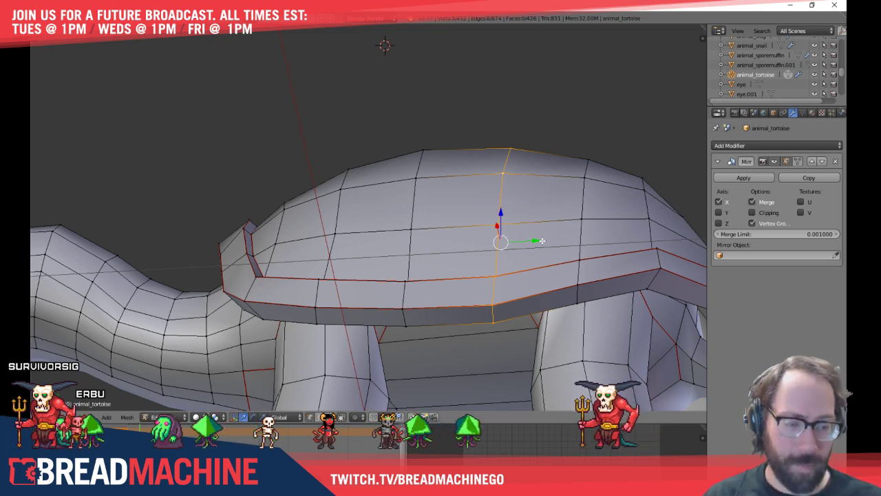
pyautogui.press('KP_3')
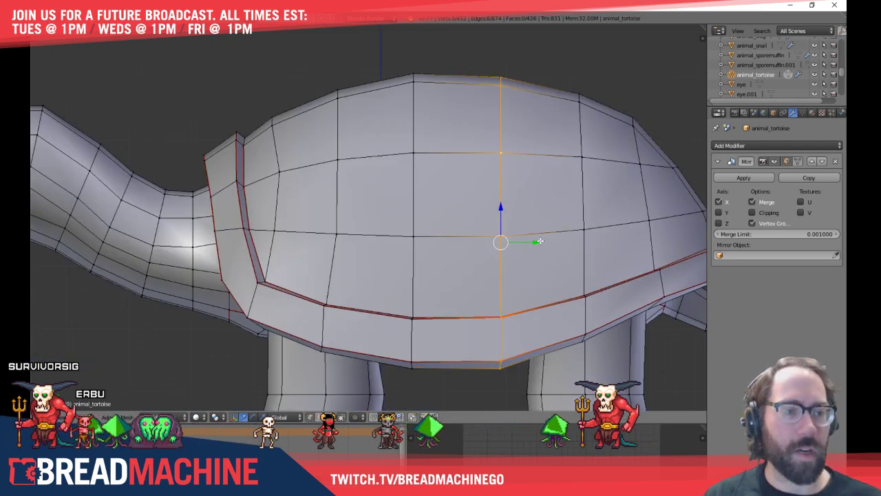
pyautogui.moveTo(541, 241); pyautogui.dragTo(527, 241)
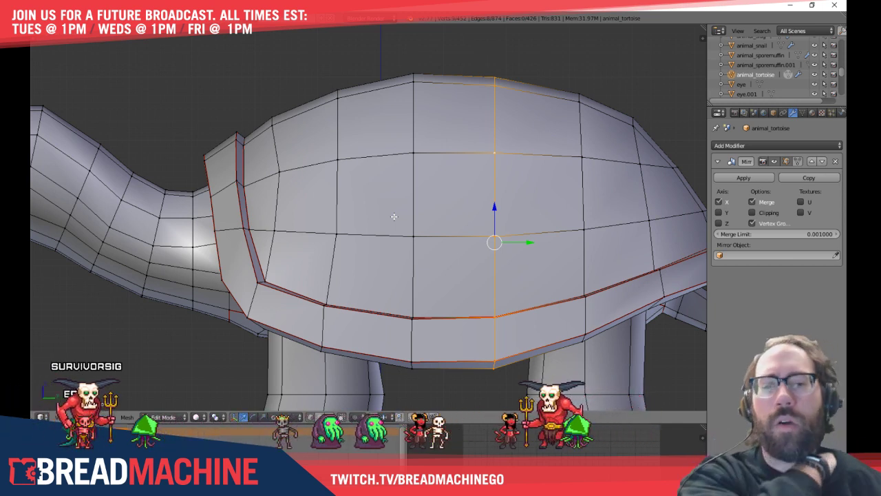
# Select the upper vertical shell edges just behind the front rim and edge-slide them slightly toward the shell's middle
pyautogui.rightClick(275, 114)
pyautogui.keyDown('shift'); pyautogui.moveTo(298, 170); pyautogui.dragTo(323, 197, button='middle'); pyautogui.keyUp('shift')
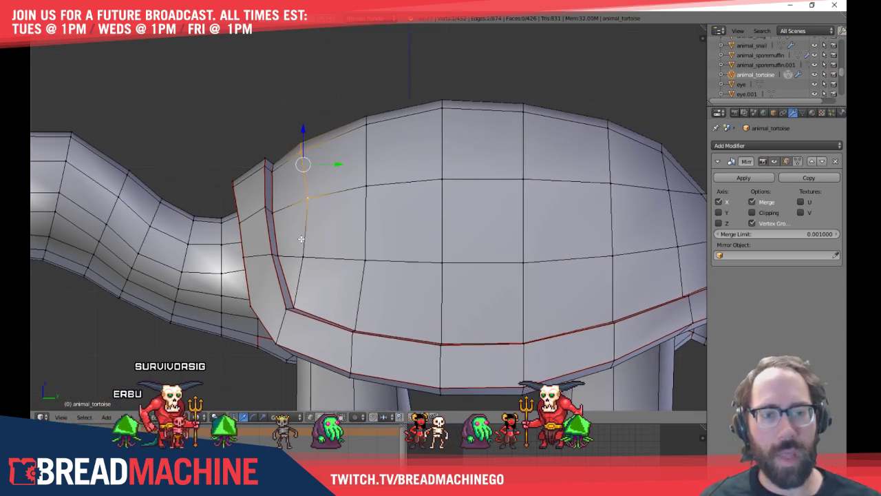
pyautogui.keyDown('shift'); pyautogui.moveTo(319, 253); pyautogui.dragTo(330, 257, button='middle'); pyautogui.keyUp('shift')
pyautogui.press('g')
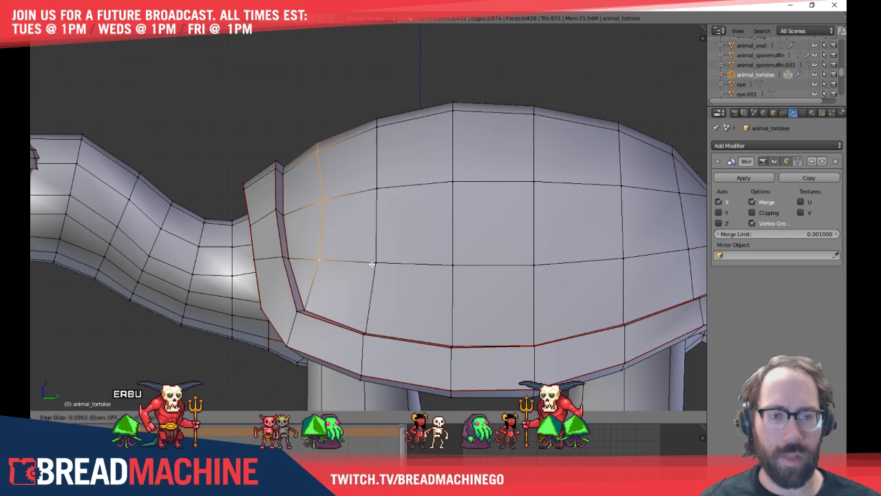
pyautogui.click(372, 264)
# Select the edge loop along the rim's upper lip, bring up the UV seam tools, and clear the selection
pyautogui.keyDown('shift'); pyautogui.moveTo(448, 251); pyautogui.dragTo(301, 231, button='middle'); pyautogui.keyUp('shift')
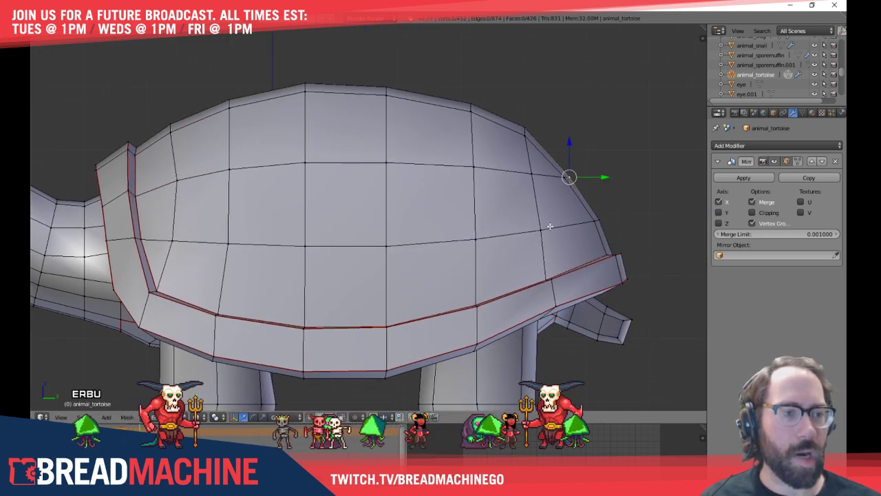
pyautogui.moveTo(579, 236); pyautogui.dragTo(556, 273, button='middle')
pyautogui.keyDown('alt'); pyautogui.rightClick(543, 273); pyautogui.keyUp('alt')
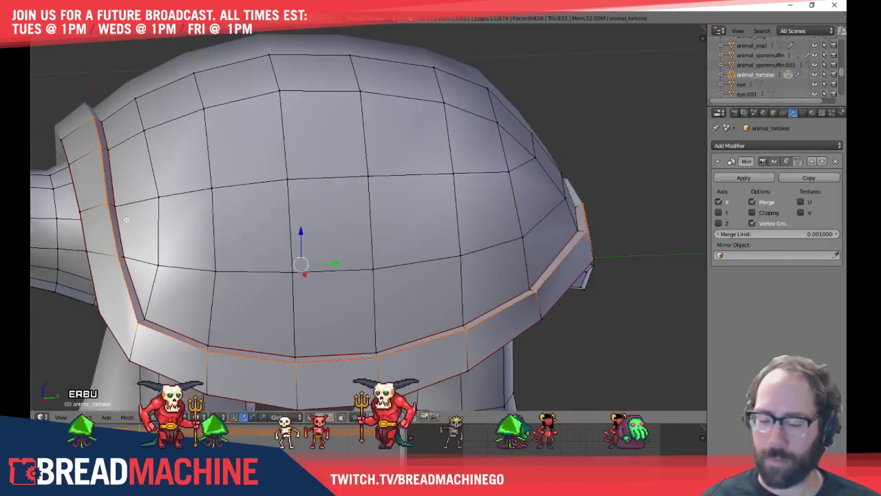
pyautogui.press('n')
pyautogui.press('t')
pyautogui.click(38, 60)
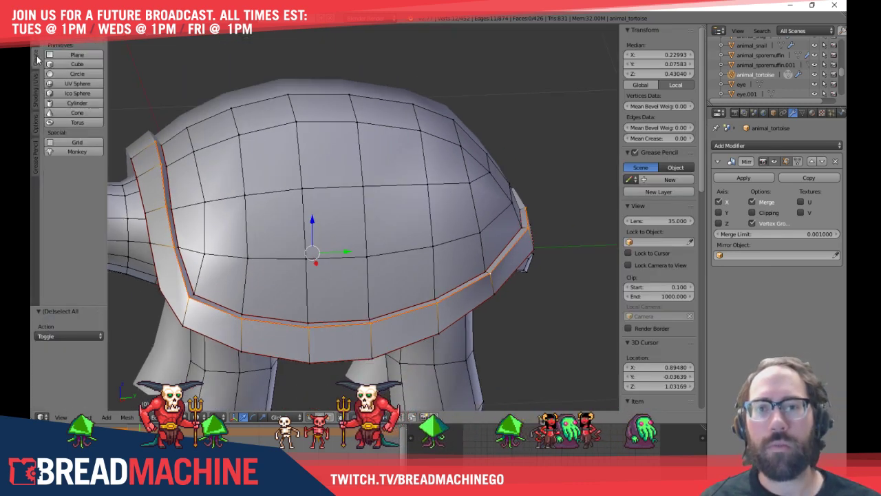
pyautogui.click(36, 88)
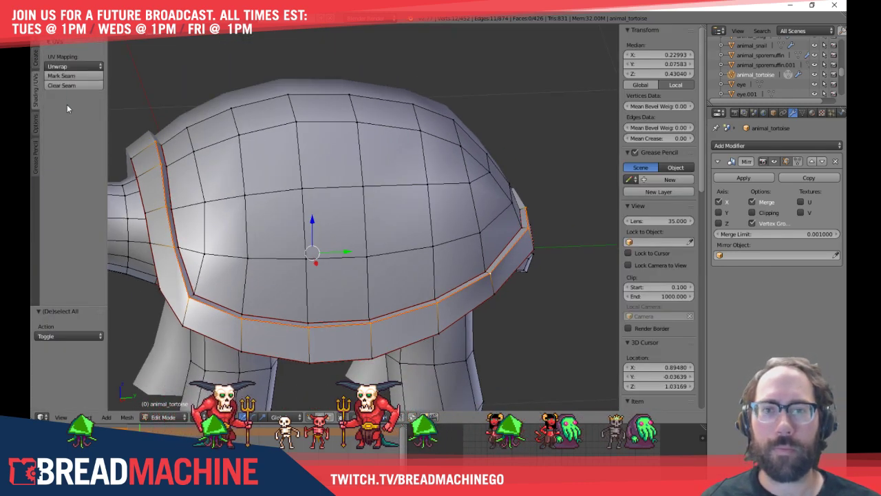
pyautogui.press('a')
pyautogui.moveTo(393, 295); pyautogui.dragTo(322, 279, button='middle')
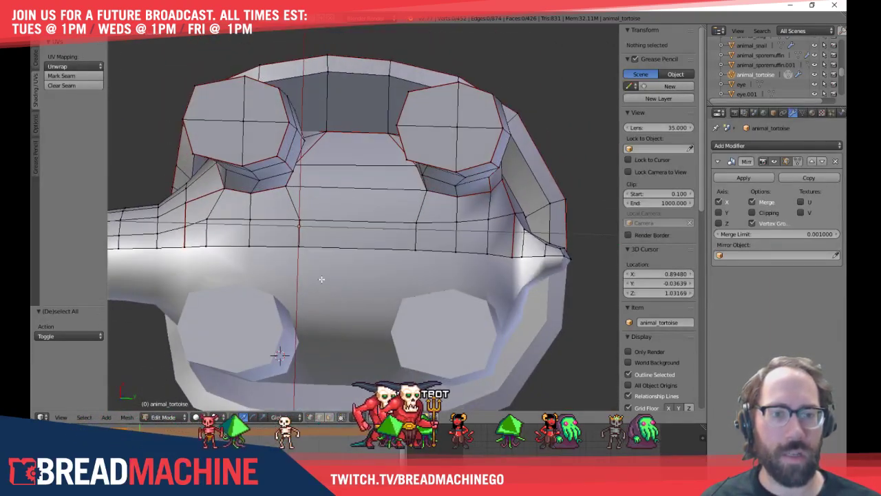
pyautogui.keyDown('alt'); pyautogui.rightClick(311, 223); pyautogui.keyUp('alt')
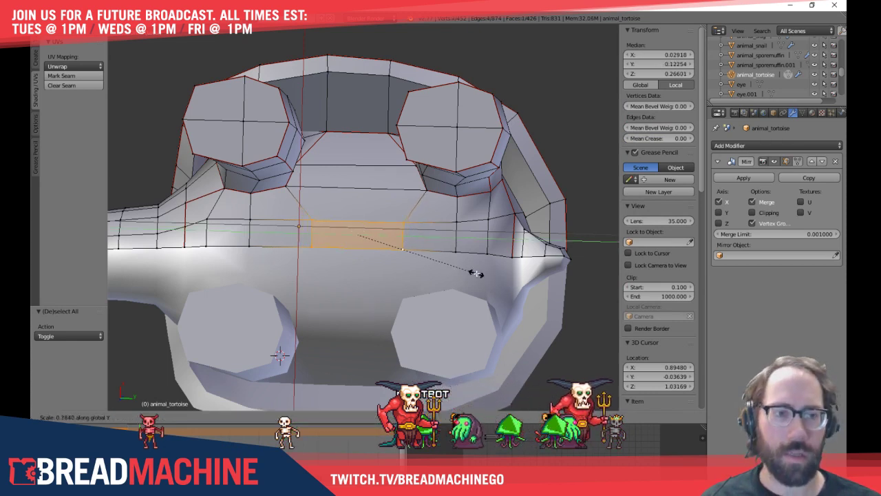
pyautogui.press('Escape')
pyautogui.press('a')
# Scale the two belly cross edges between the legs slightly closer along Y, and move the frontmost belly cross edge slightly rearward along Y
pyautogui.keyDown('alt'); pyautogui.rightClick(251, 226); pyautogui.keyUp('alt')
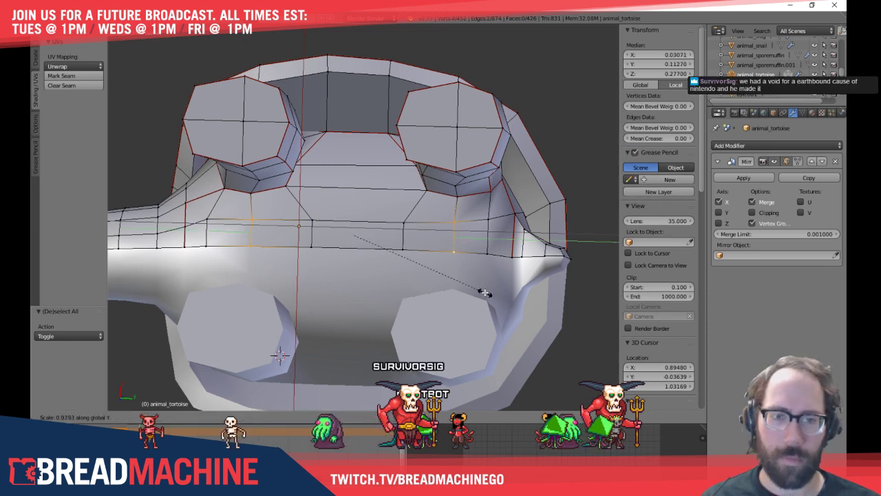
pyautogui.press('a')
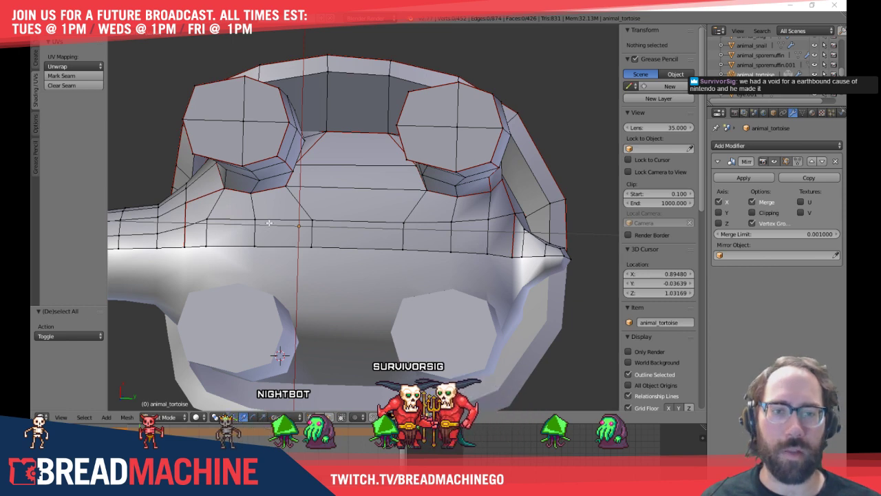
pyautogui.rightClick(207, 233)
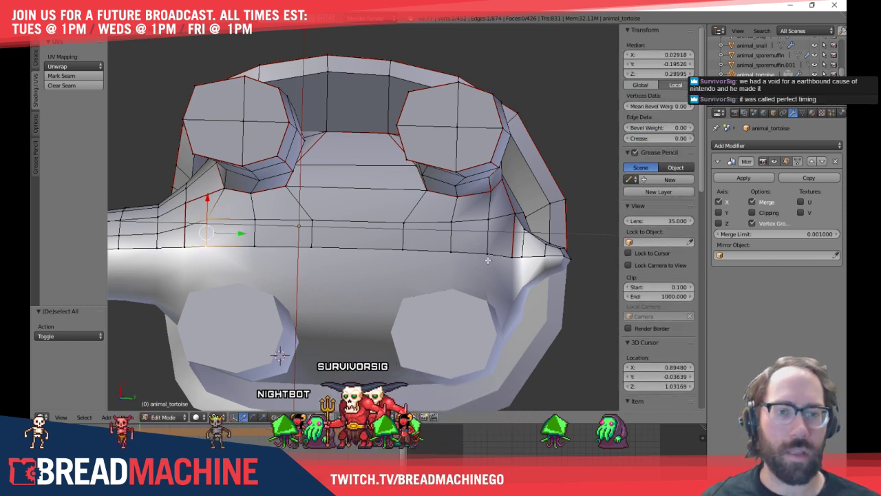
pyautogui.press('g')
pyautogui.press('y')
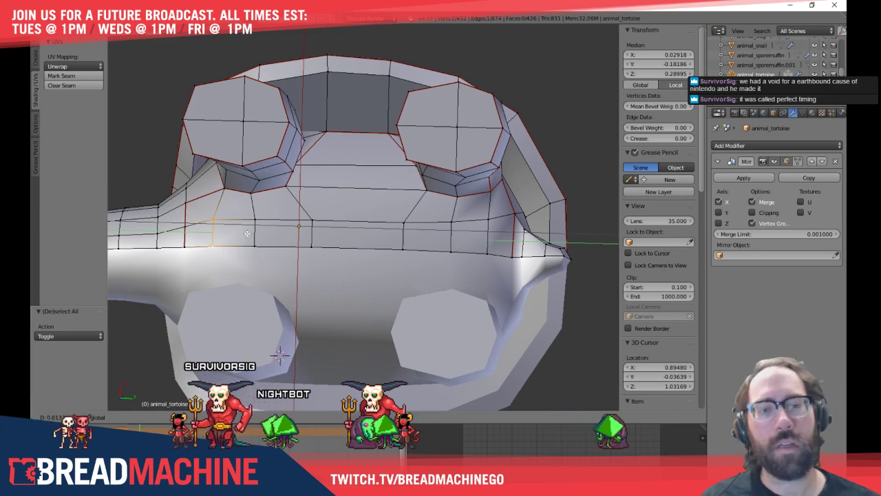
pyautogui.click(247, 234)
pyautogui.moveTo(248, 234); pyautogui.dragTo(415, 284, button='middle')
pyautogui.press('a')
pyautogui.keyDown('shift'); pyautogui.moveTo(479, 304); pyautogui.dragTo(375, 279, button='middle'); pyautogui.keyUp('shift')
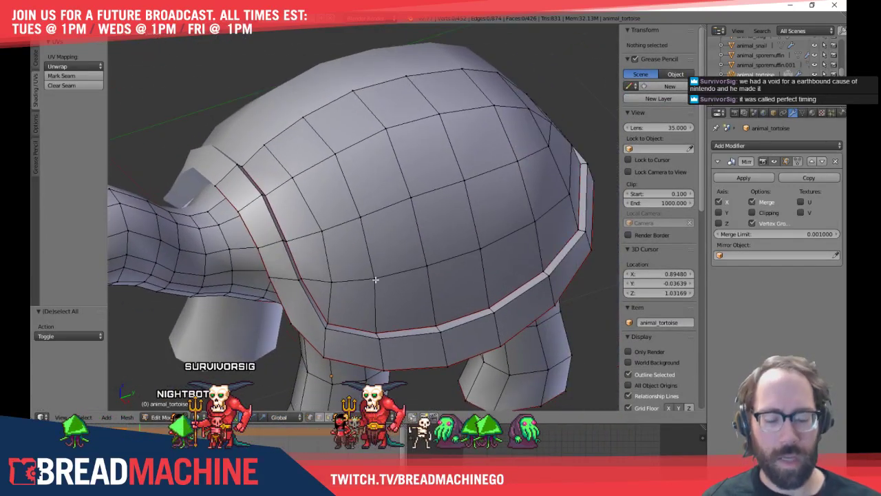
pyautogui.press('KP_3')
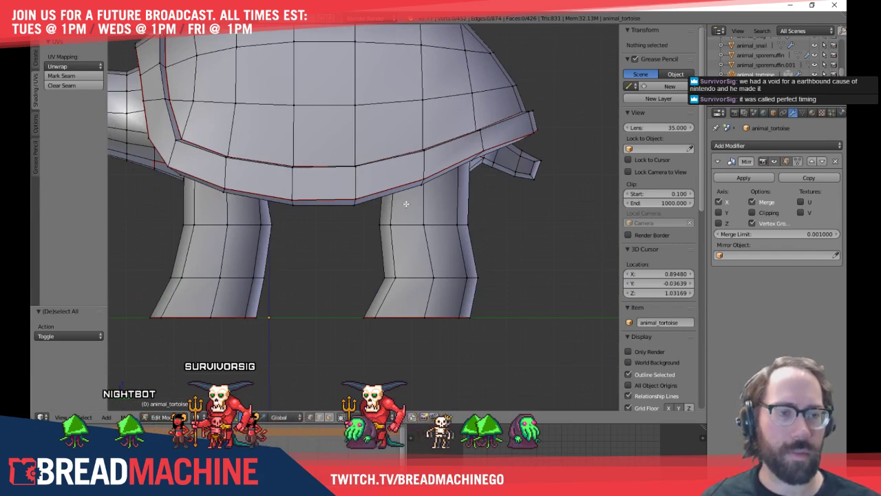
pyautogui.moveTo(406, 204); pyautogui.dragTo(388, 281, button='middle')
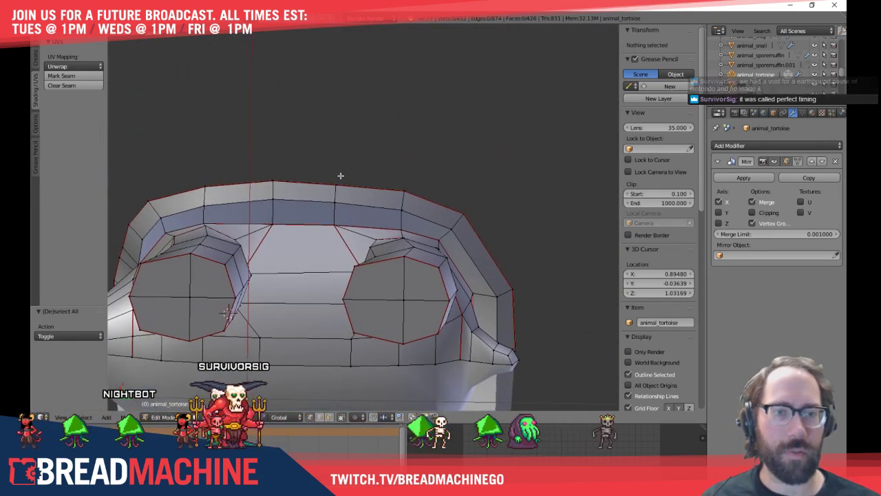
# Examine the seams along the tortoise's shell rim and around the whole body from front, top and side views
pyautogui.rightClick(336, 192)
pyautogui.moveTo(337, 194); pyautogui.dragTo(283, 80, button='middle')
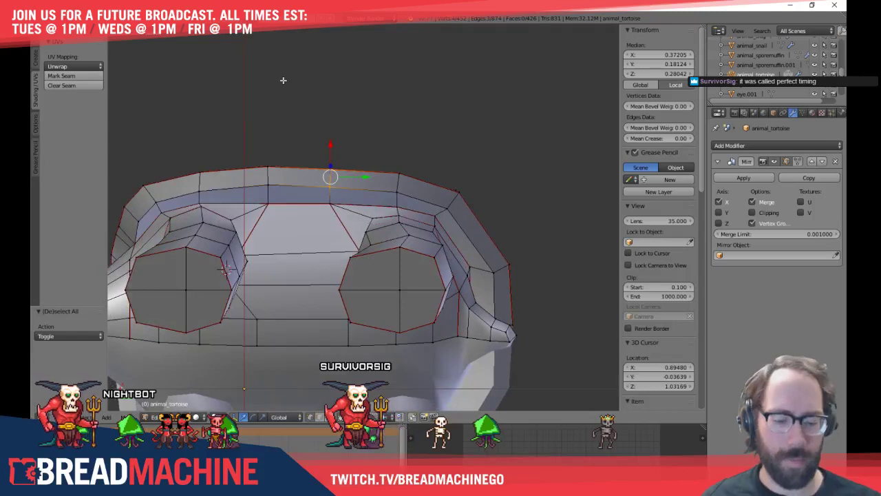
pyautogui.press('KP_7')
pyautogui.scroll(2, 344, 134)
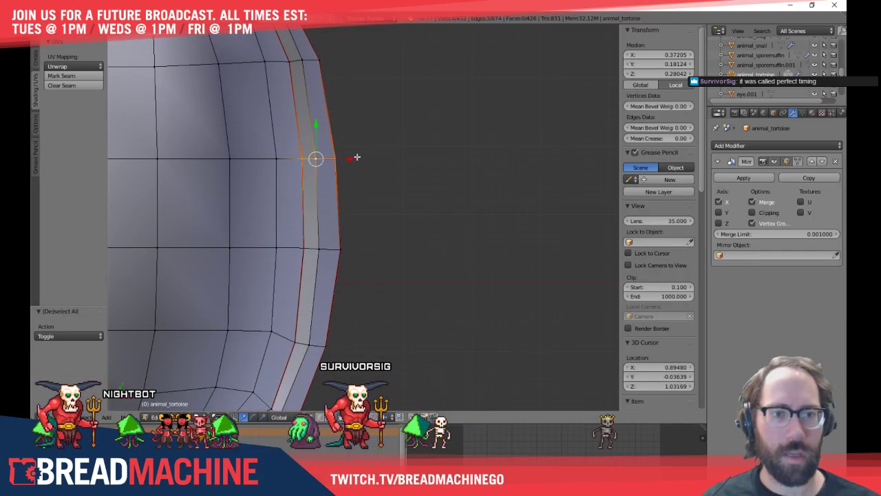
pyautogui.press('a')
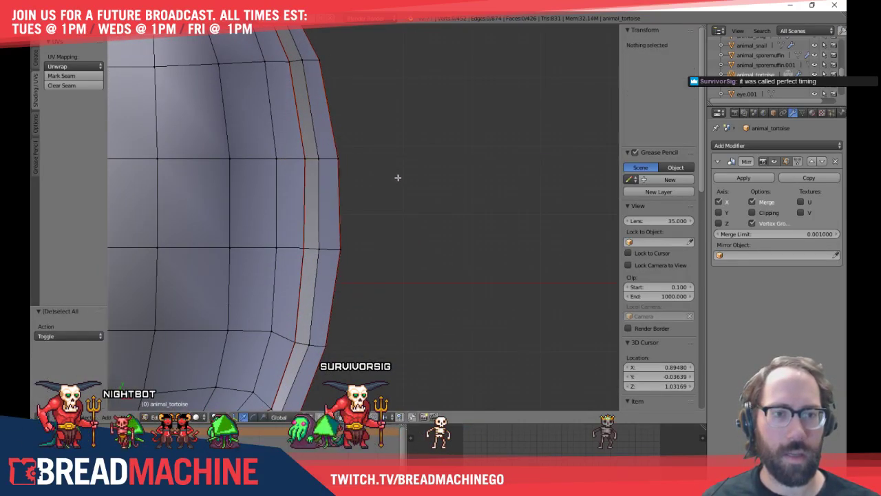
pyautogui.scroll(-6, 397, 177)
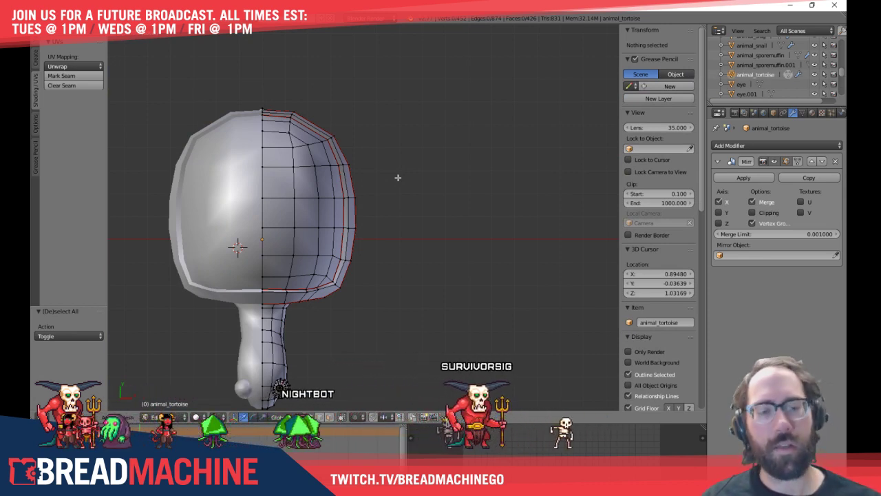
pyautogui.moveTo(369, 223); pyautogui.dragTo(324, 213, button='middle')
pyautogui.scroll(6, 303, 200)
pyautogui.keyDown('shift'); pyautogui.moveTo(271, 181); pyautogui.dragTo(351, 246, button='middle'); pyautogui.keyUp('shift')
pyautogui.scroll(-5, 373, 205)
pyautogui.scroll(-3, 372, 205)
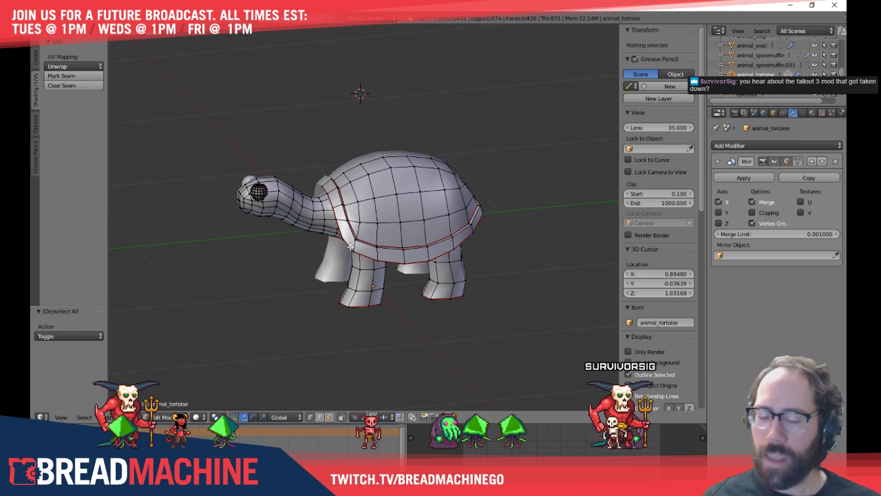
# Unwrap the tortoise's entire mesh into UVs along its marked seams, with the UV editor area enlarged
pyautogui.press('a')
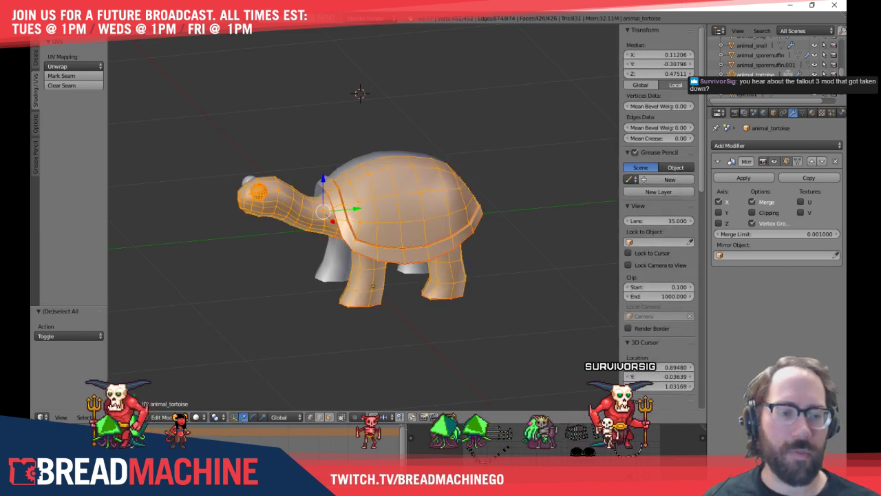
pyautogui.moveTo(465, 423); pyautogui.dragTo(465, 340)
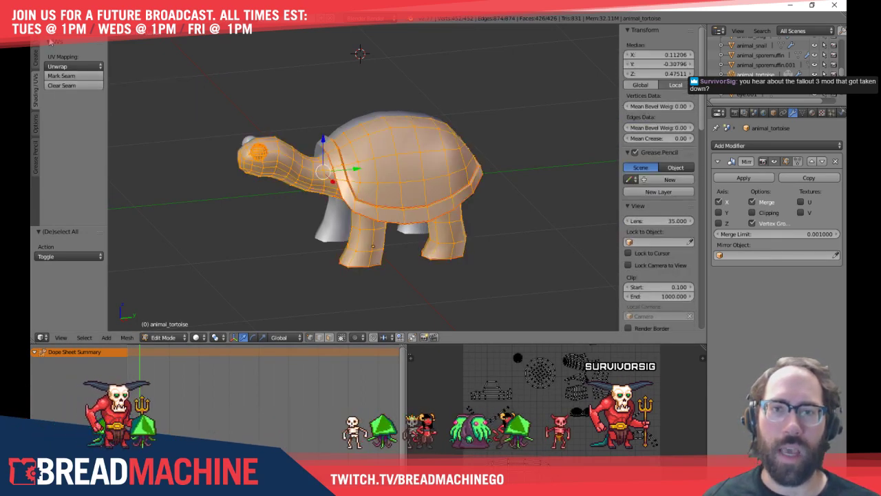
pyautogui.scroll(4, 75, 126)
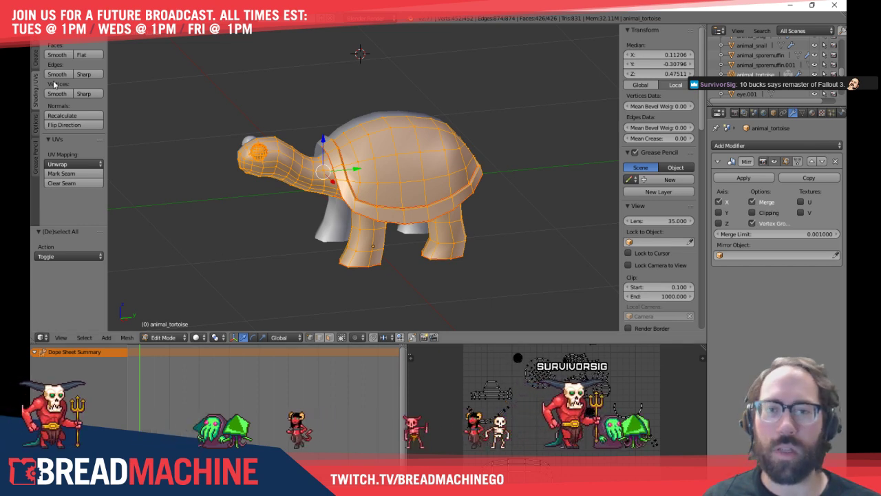
pyautogui.click(80, 165)
pyautogui.click(76, 173)
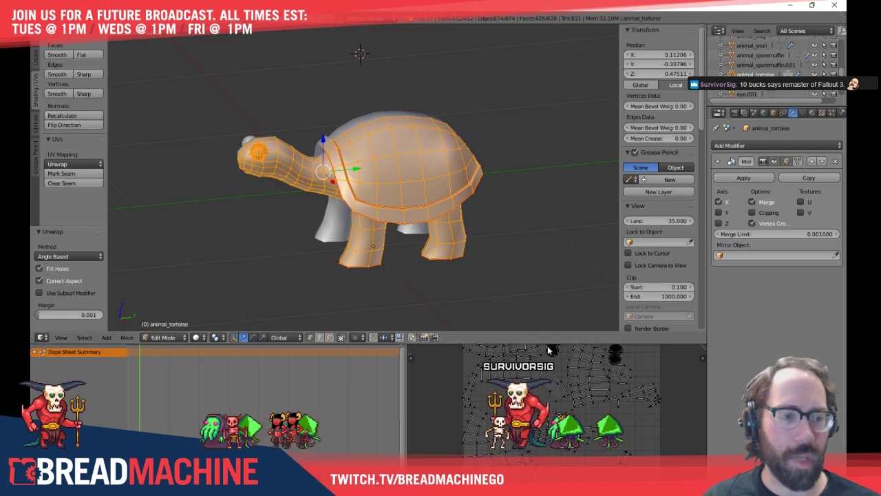
# Enlarge the UV editor further, set its selection mode to Island and select the first dome-and-circle eye layout
pyautogui.moveTo(553, 342); pyautogui.dragTo(541, 272)
pyautogui.scroll(5, 507, 324)
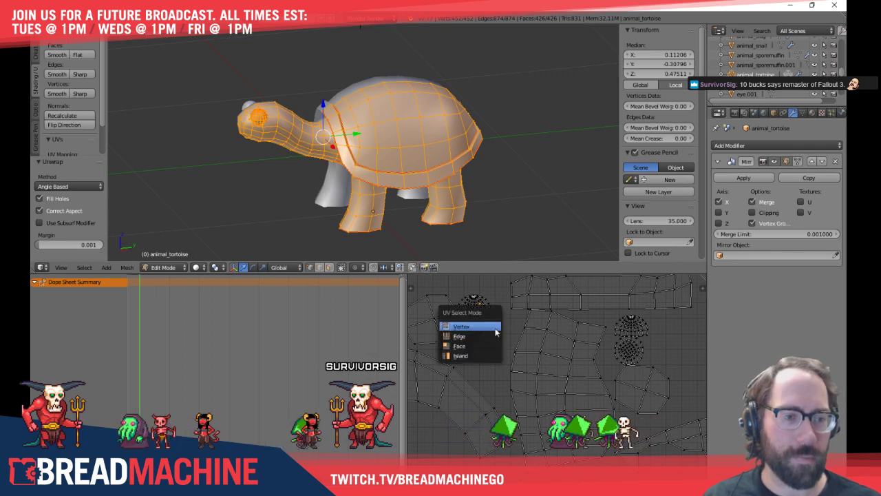
pyautogui.click(475, 356)
pyautogui.rightClick(476, 306)
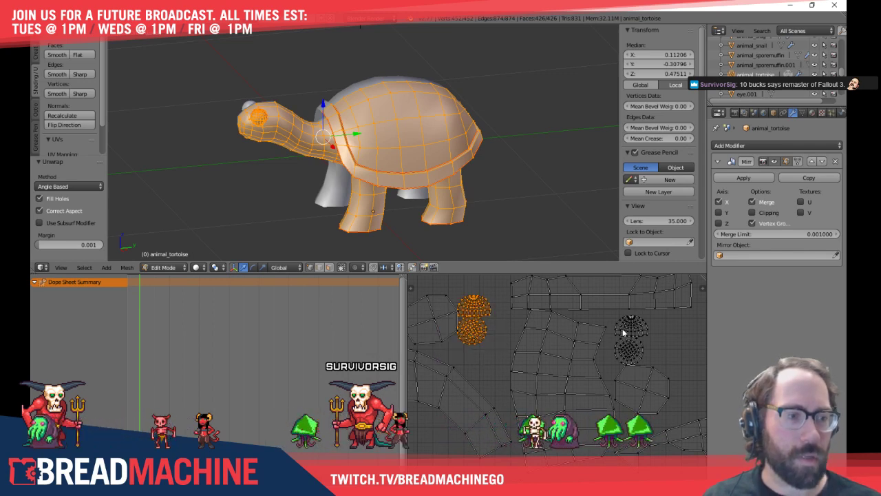
# Add the second eye layout to the selection and move both about X -0.335, Y -0.246 into the space under the curved band
pyautogui.scroll(-3, 632, 357)
pyautogui.moveTo(596, 364); pyautogui.dragTo(617, 343, button='middle')
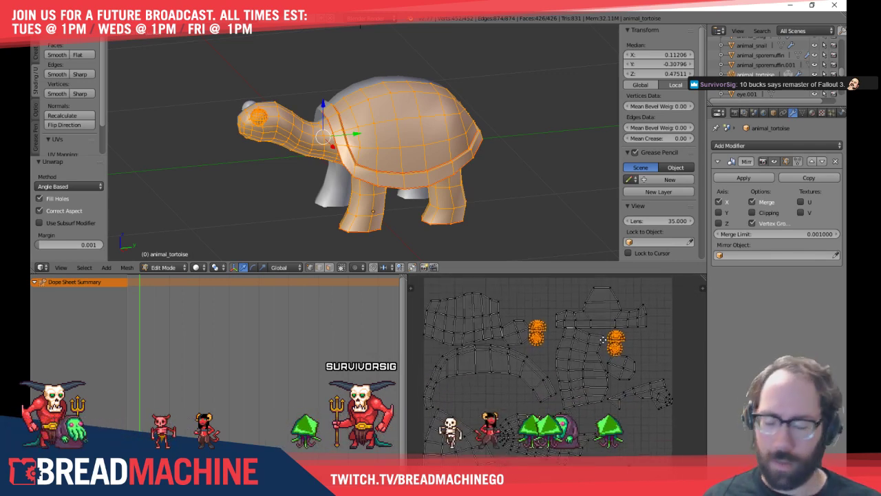
pyautogui.scroll(1, 602, 335)
pyautogui.scroll(-3, 570, 349)
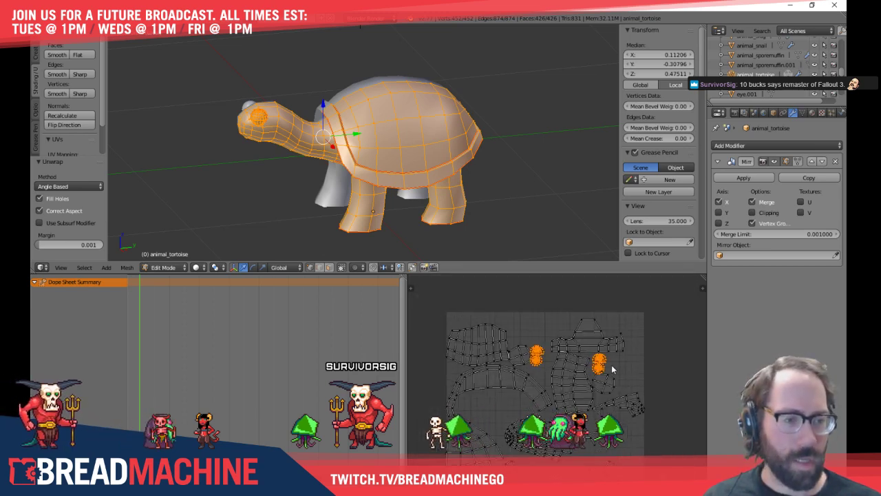
pyautogui.moveTo(580, 333); pyautogui.dragTo(578, 314, button='middle')
pyautogui.press('g')
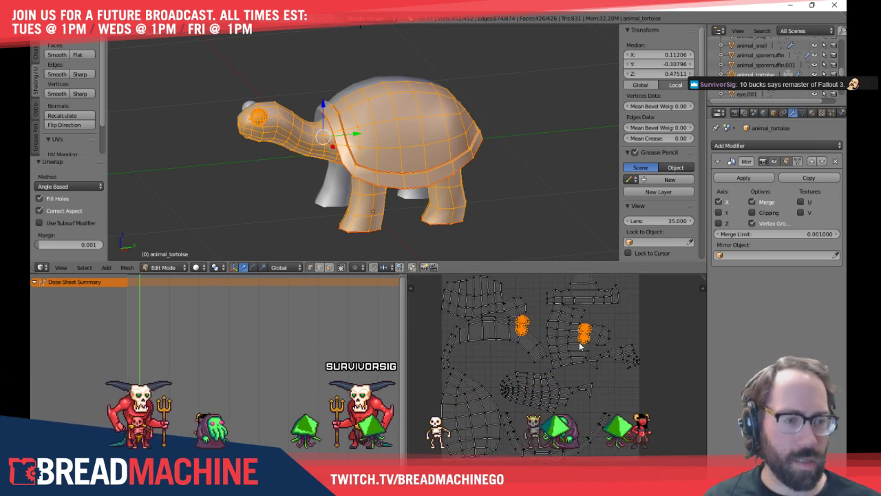
pyautogui.click(468, 353)
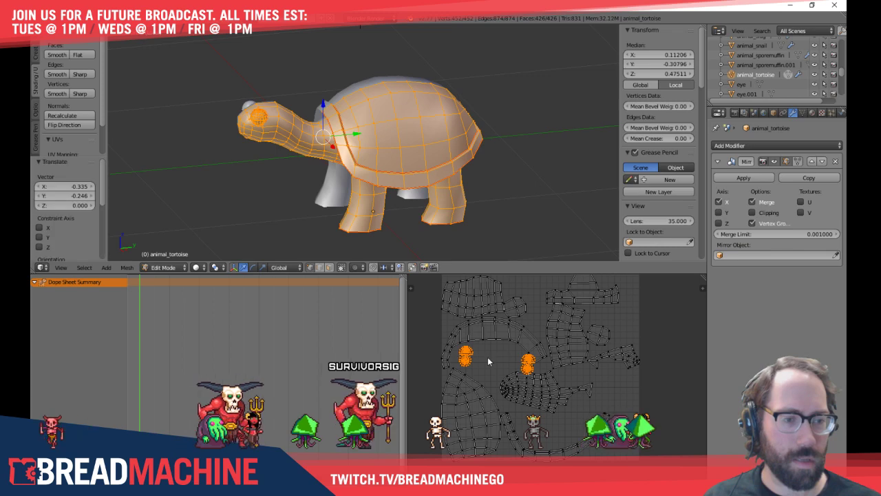
# Move only the second eye layout about X -0.234, Y 0.037 so it sits close beside the first, and select both
pyautogui.hotkey('shift', 'l')
pyautogui.press('g')
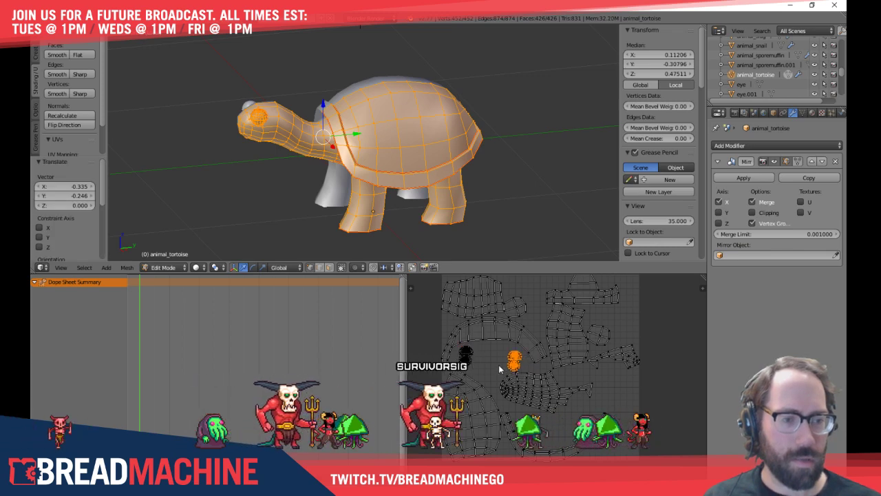
pyautogui.click(474, 363)
pyautogui.scroll(5, 472, 366)
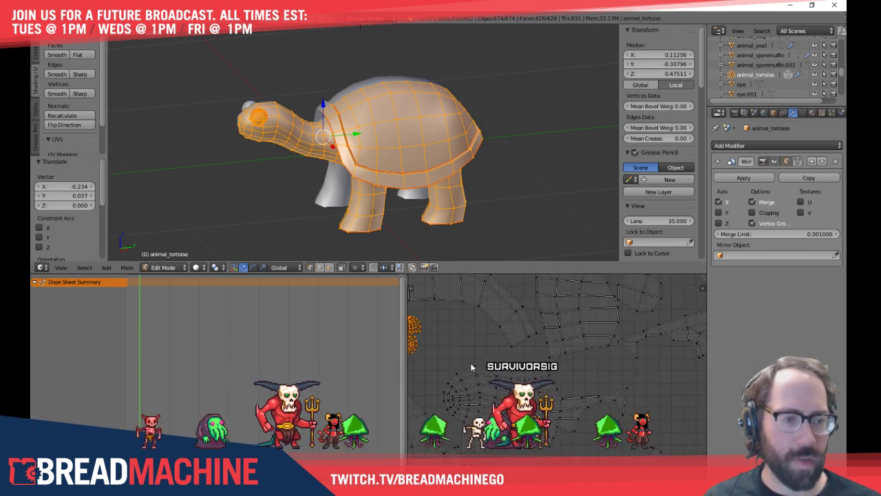
pyautogui.moveTo(472, 366); pyautogui.dragTo(680, 405, button='middle')
pyautogui.scroll(-4, 484, 332)
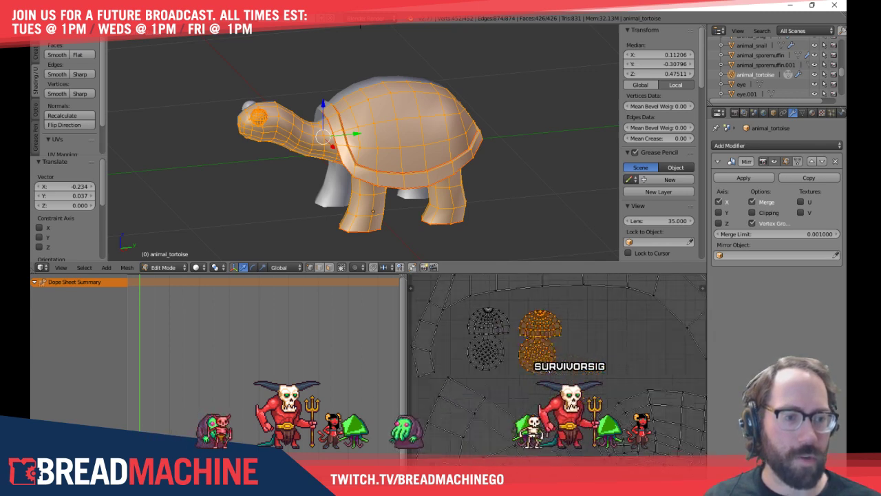
pyautogui.moveTo(492, 368); pyautogui.dragTo(477, 381, button='middle')
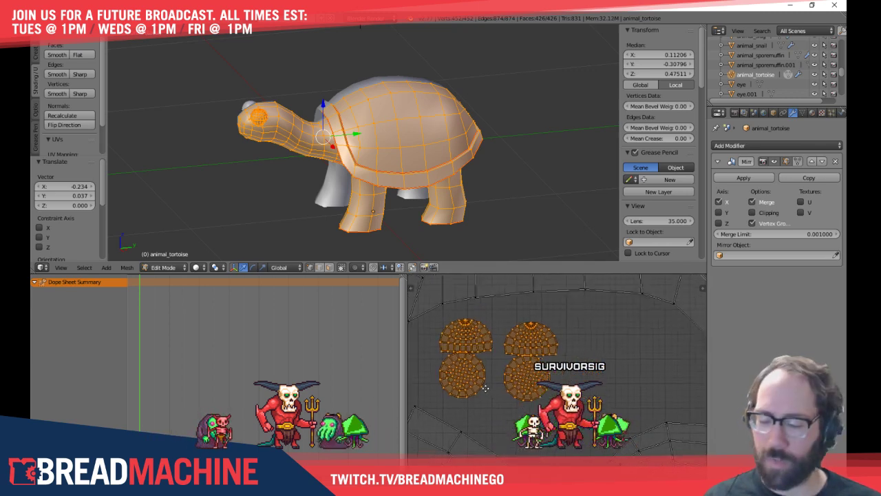
# Scale up both eye layouts and adjust their spacing so they sit side by side without overlapping
pyautogui.press('s')
pyautogui.click(539, 385)
pyautogui.press('g')
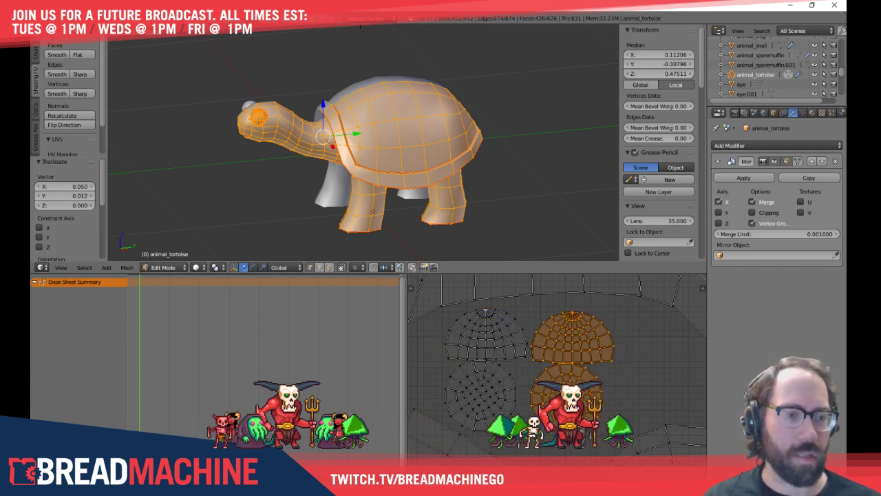
pyautogui.hotkey('shift', 'l')
pyautogui.hotkey('shift', 'l')
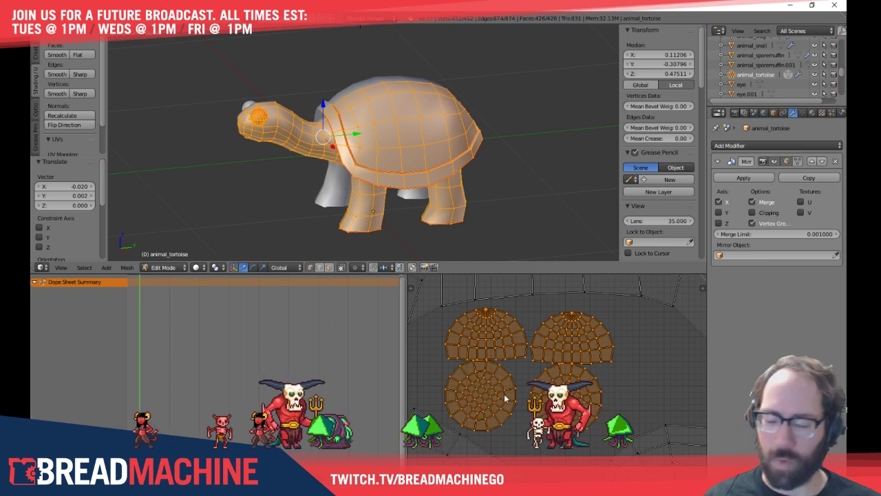
# Enlarge both eye layouts together by about 1.079 and again by about 1.069, repositioning them within the empty space
pyautogui.press('s')
pyautogui.press('g')
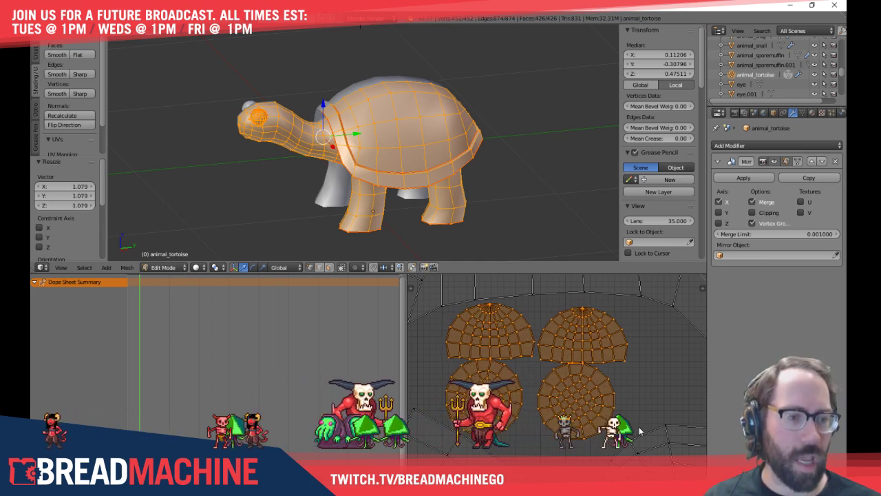
pyautogui.click(655, 433)
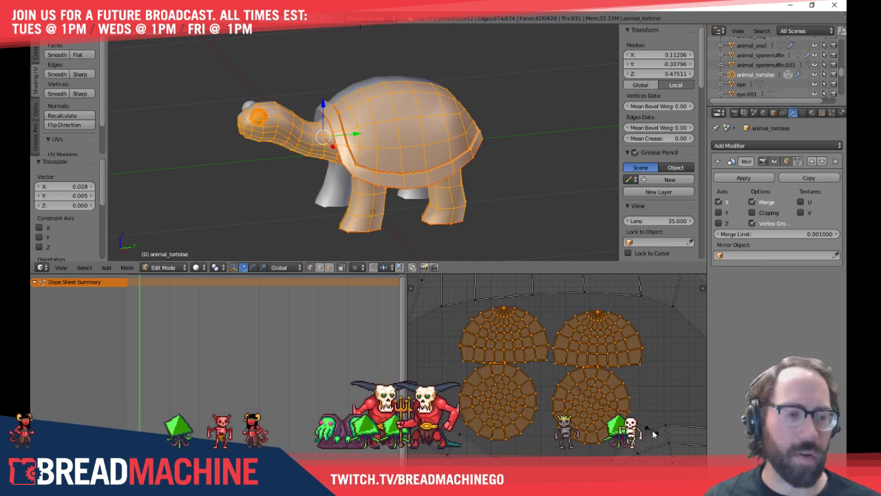
pyautogui.press('s')
pyautogui.click(656, 442)
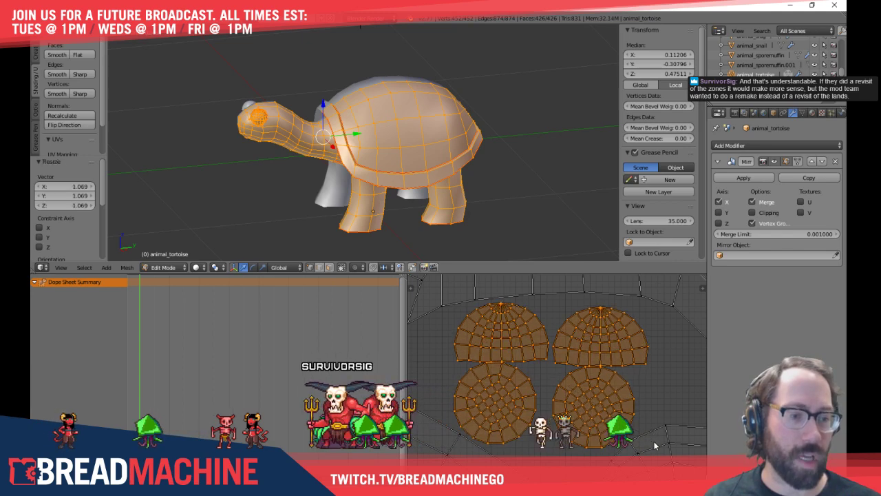
pyautogui.press('g')
pyautogui.click(659, 444)
# Move the fish-shaped UV island about X 0.132, Y -0.082, away from the eye layouts
pyautogui.scroll(-3, 651, 417)
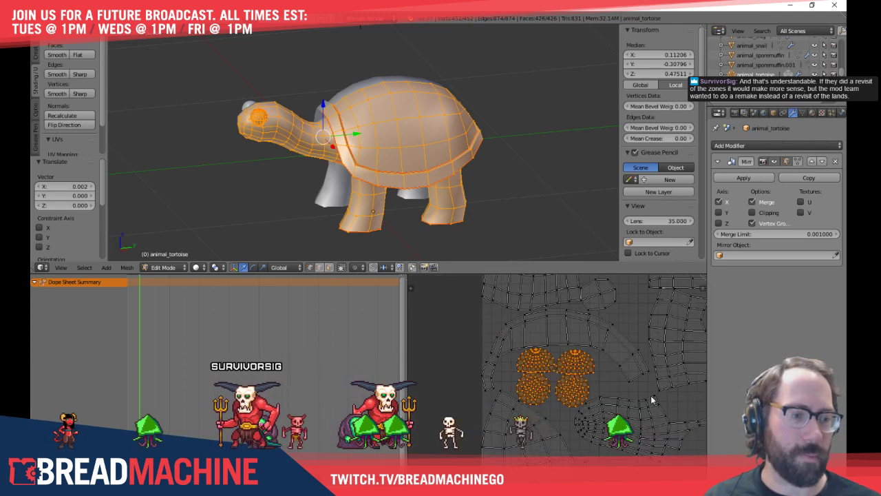
pyautogui.moveTo(650, 395); pyautogui.dragTo(503, 360, button='middle')
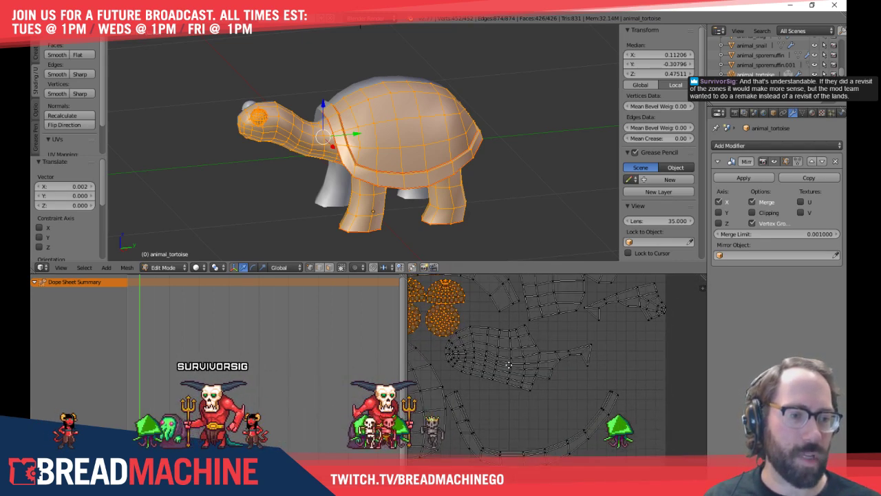
pyautogui.rightClick(536, 370)
pyautogui.press('g')
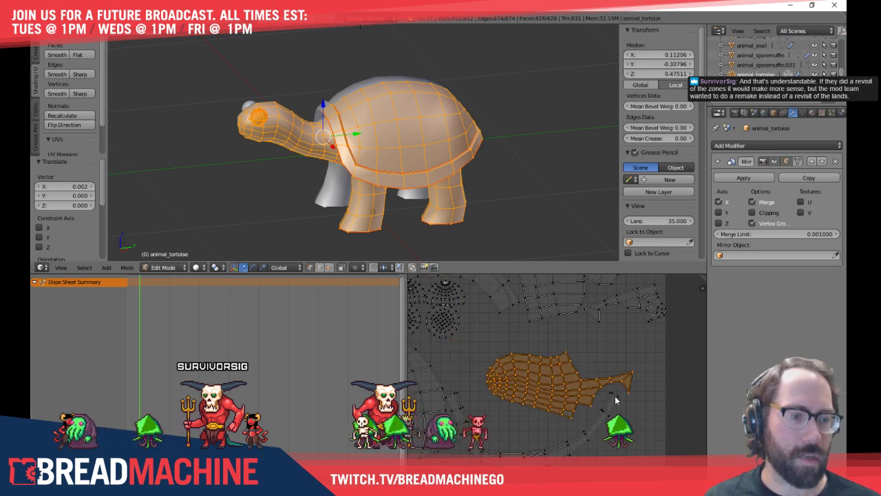
# Select both eye layouts again and move them about X 0.068, Y -0.025 into the freed space
pyautogui.moveTo(460, 336); pyautogui.dragTo(512, 359, button='middle')
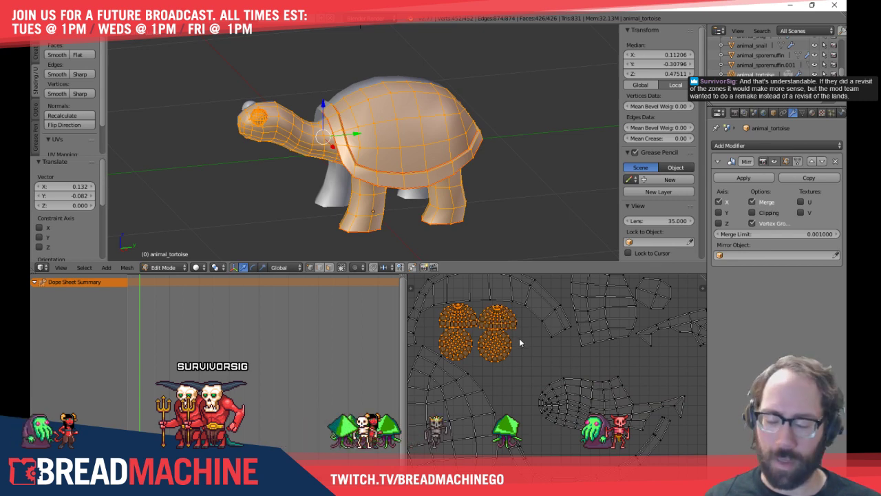
pyautogui.press('g')
pyautogui.click(544, 349)
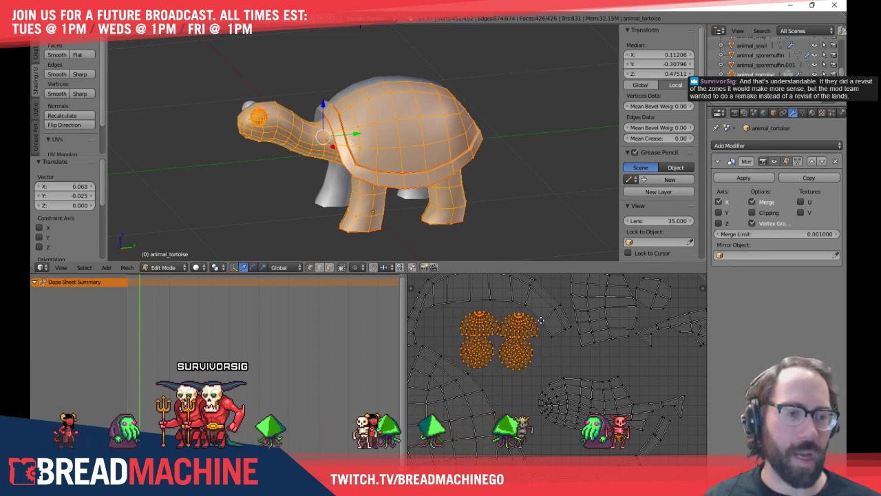
# Move the large gridded island above the curved band up to the upper-left corner of the UV square
pyautogui.moveTo(536, 316); pyautogui.dragTo(582, 385, button='middle')
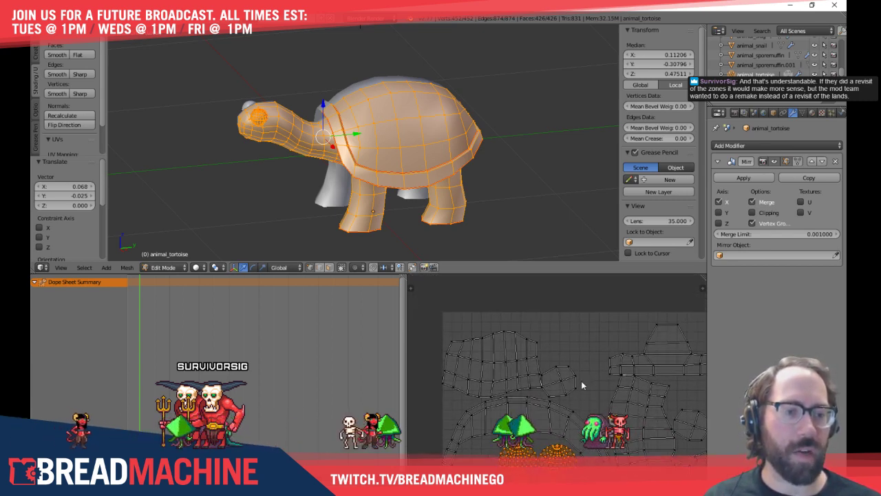
pyautogui.press('l')
pyautogui.press('g')
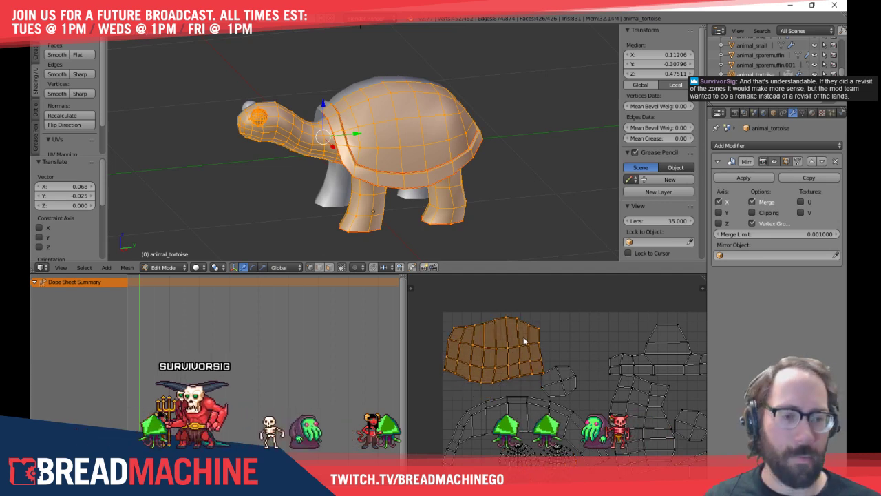
pyautogui.click(525, 339)
# Move the small round island about X 0.006, Y 0.157 up beside the large gridded island
pyautogui.press('l')
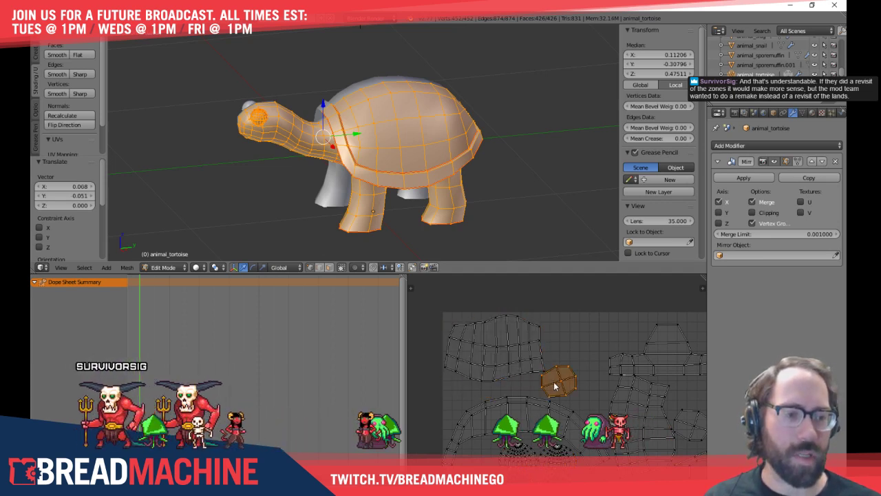
pyautogui.press('g')
pyautogui.press('g')
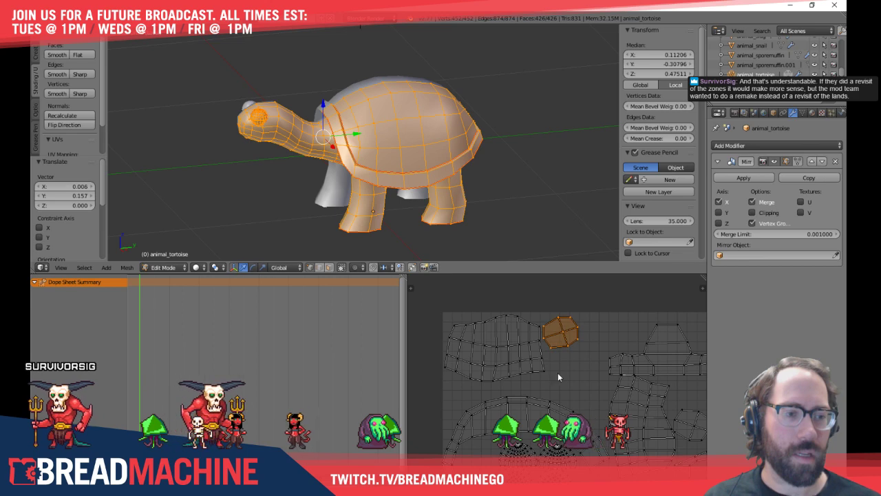
pyautogui.click(558, 326)
# Move the curved band UV island straight up about Y 0.051, toward the large gridded island
pyautogui.press('l')
pyautogui.scroll(4, 516, 355)
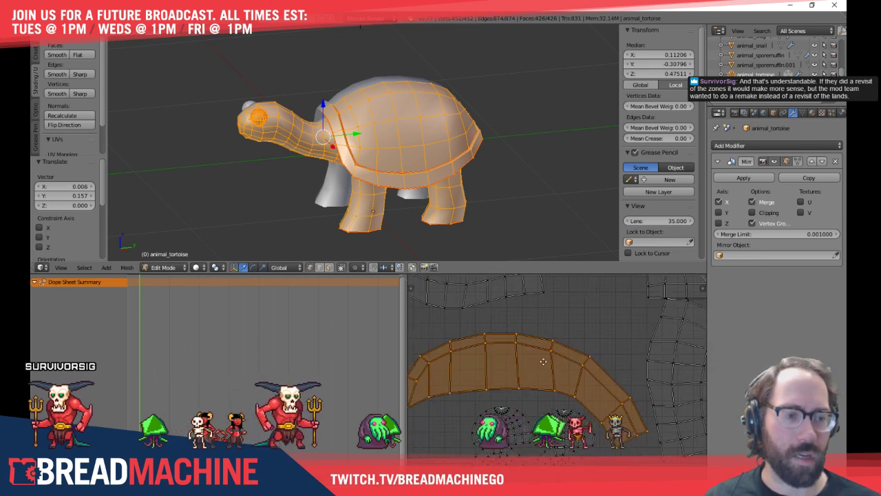
pyautogui.press('g')
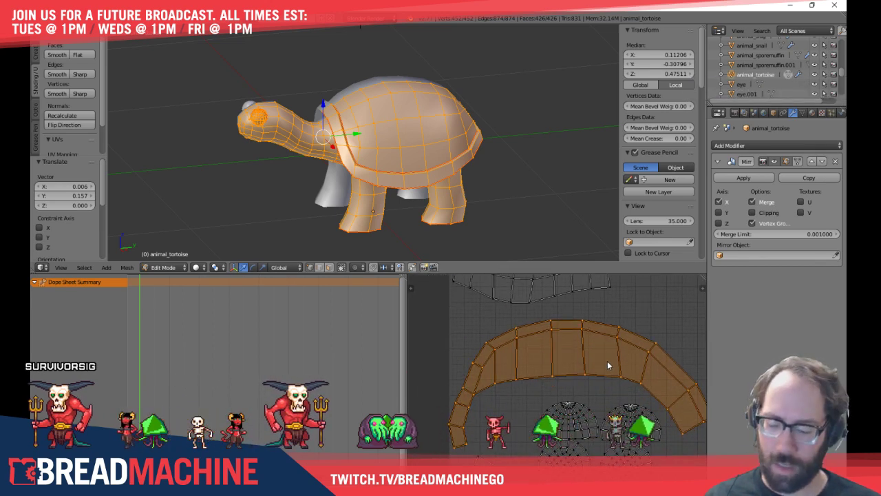
pyautogui.press('y')
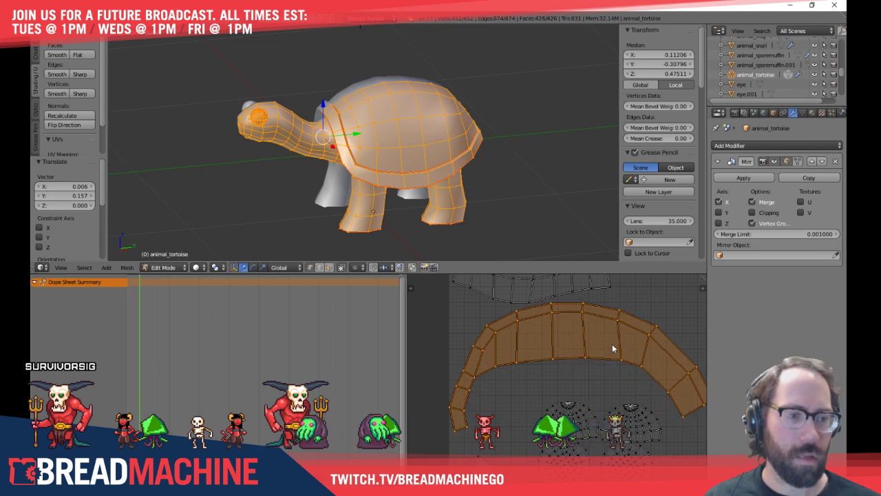
pyautogui.click(612, 344)
# Select all four eye UV islands, scale them to about 0.908 and shift them up under the curved band
pyautogui.moveTo(578, 388); pyautogui.dragTo(486, 337, button='middle')
pyautogui.press('l')
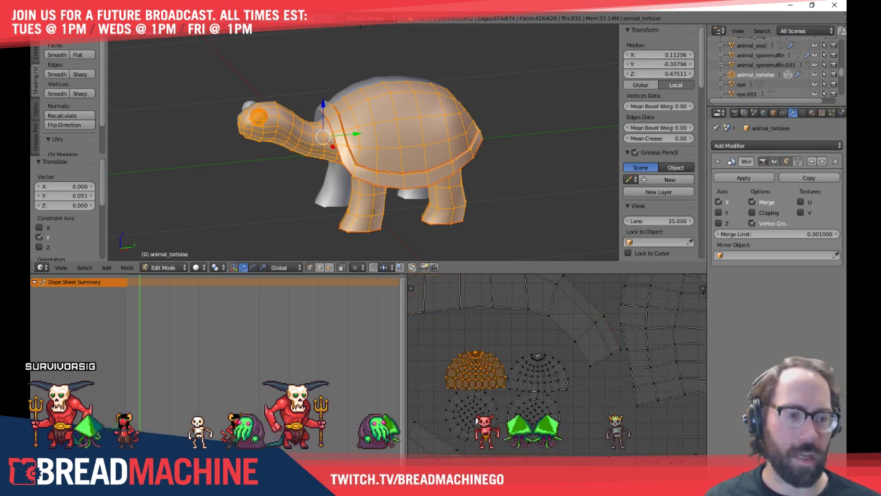
pyautogui.moveTo(527, 395); pyautogui.dragTo(573, 370, button='middle')
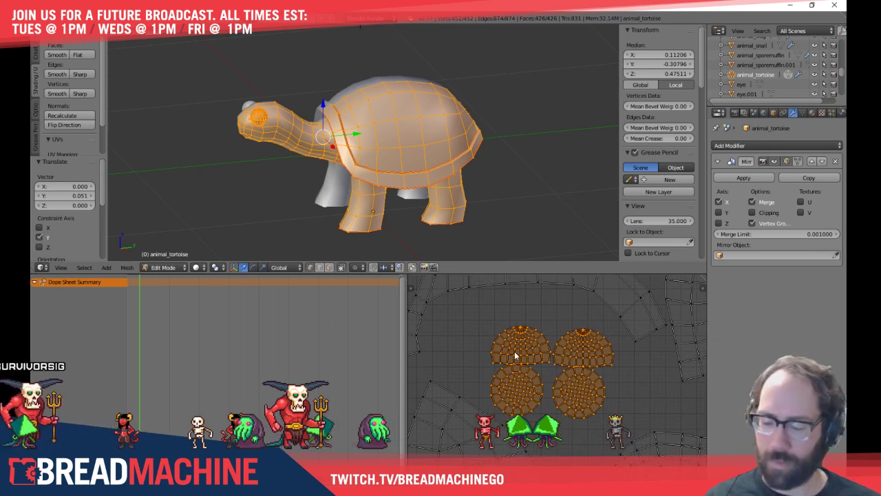
pyautogui.press('s')
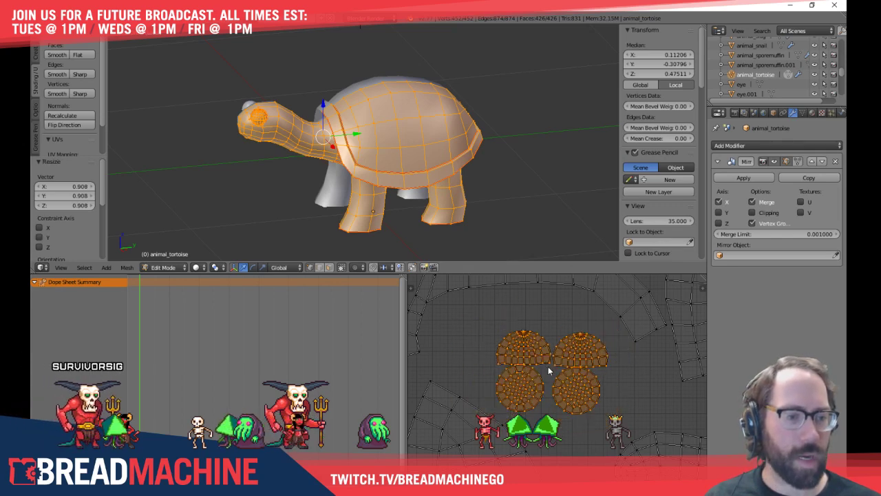
pyautogui.click(548, 366)
pyautogui.hotkey('ctrl', 'z')
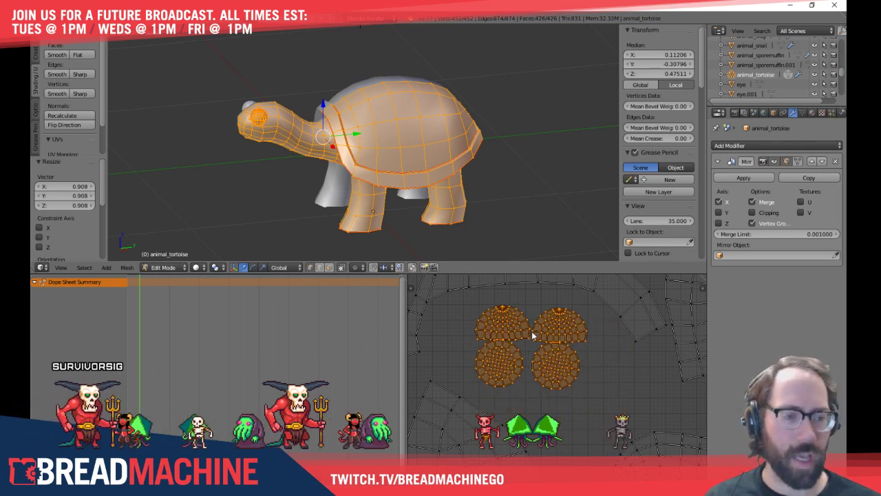
# Scale the eye islands by about 1.310, shift them about X 0.001, Y -0.005, enlarge them slightly more and deselect everything
pyautogui.press('s')
pyautogui.click(607, 397)
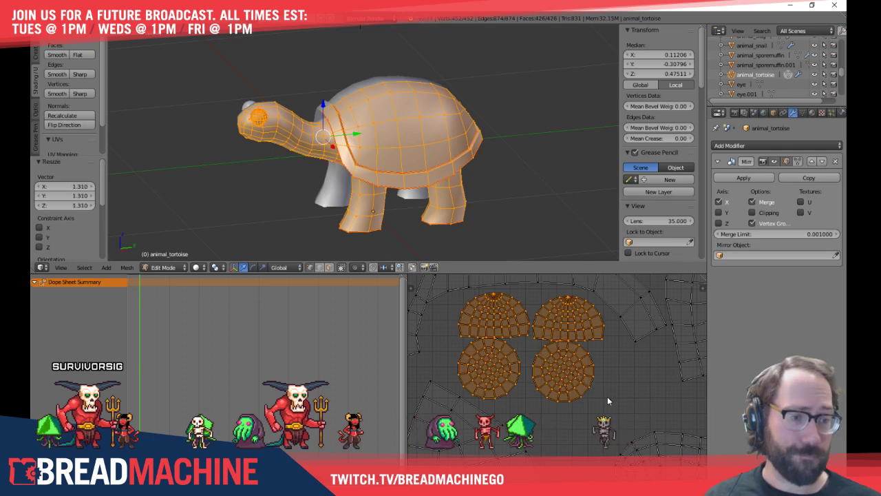
pyautogui.press('g')
pyautogui.click(608, 402)
pyautogui.press('s')
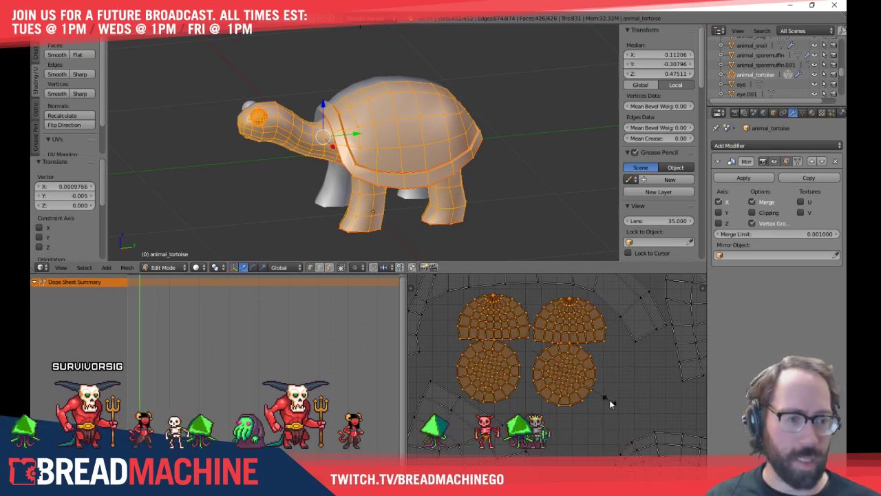
pyautogui.click(612, 401)
pyautogui.press('a')
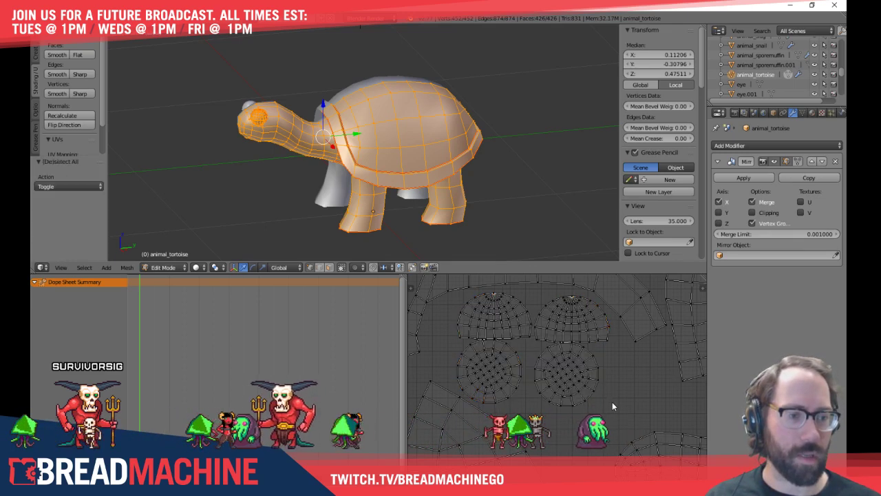
pyautogui.scroll(-4, 606, 392)
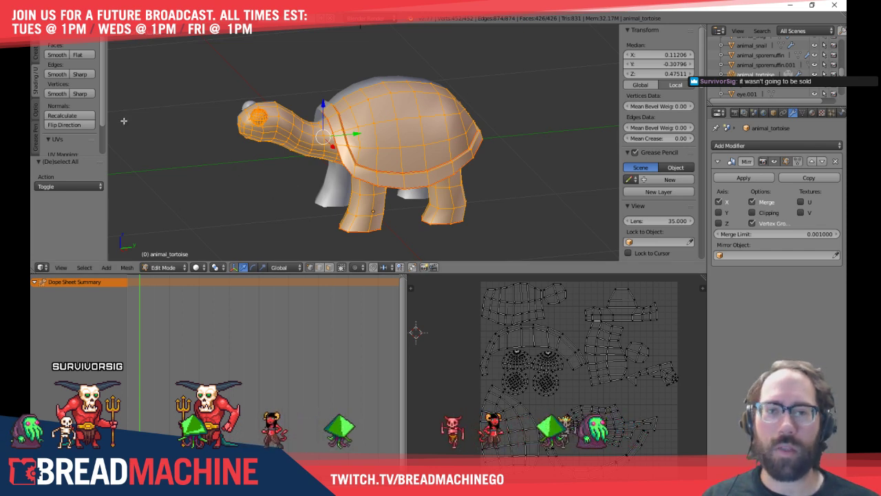
# Examine the tortoise from the side, front and underside of the tail, comparing the edit mesh with the shaded object
pyautogui.moveTo(101, 72)
pyautogui.mouseDown()
pyautogui.moveTo(103, 104)
pyautogui.moveTo(105, 57)
pyautogui.mouseUp()
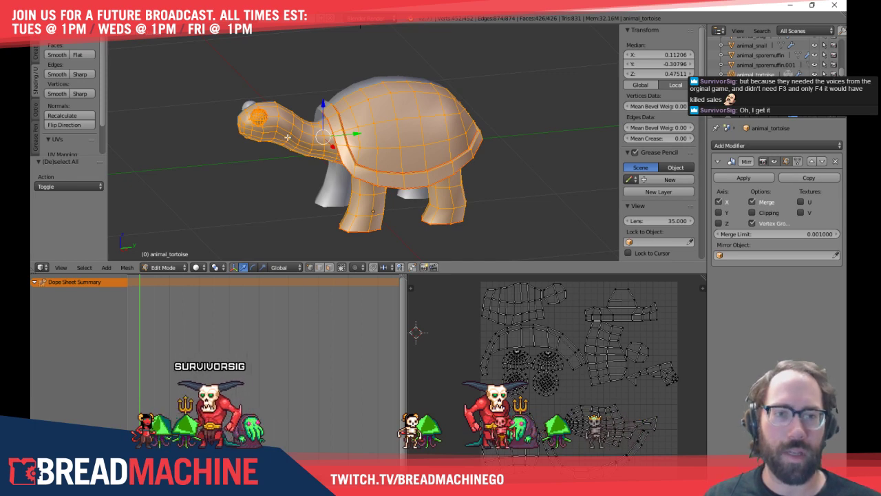
pyautogui.press('KP_3')
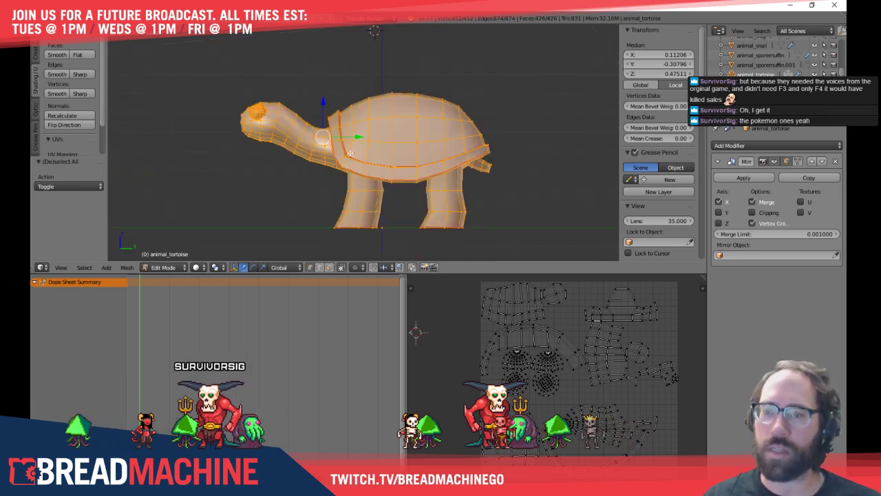
pyautogui.keyDown('shift'); pyautogui.moveTo(350, 152); pyautogui.dragTo(309, 130, button='middle'); pyautogui.keyUp('shift')
pyautogui.press('a')
pyautogui.press('Tab')
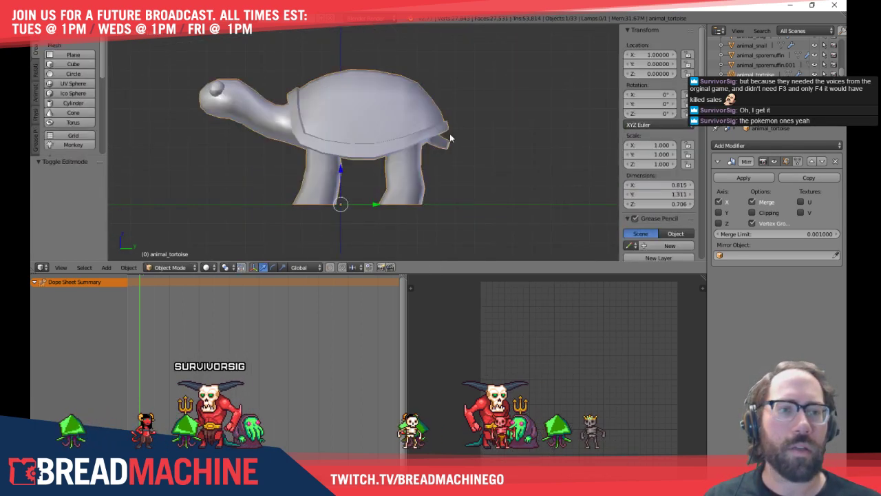
pyautogui.moveTo(450, 137); pyautogui.dragTo(452, 174, button='middle')
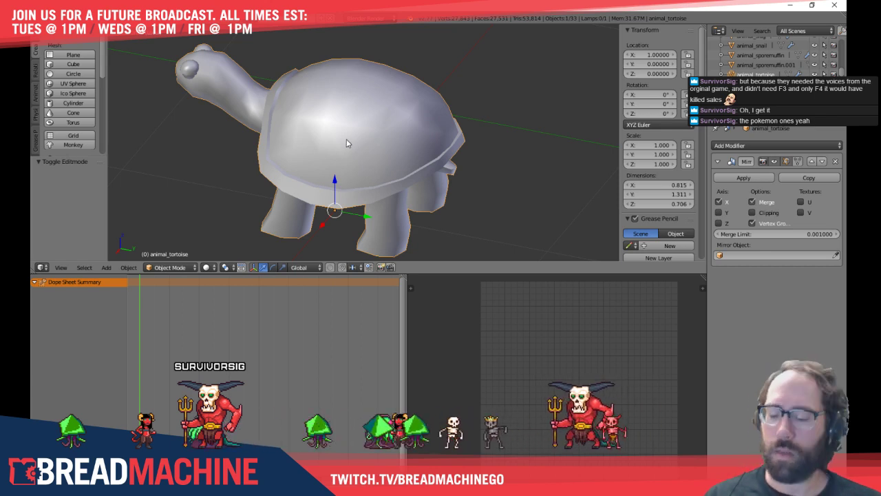
pyautogui.moveTo(346, 143); pyautogui.dragTo(539, 116, button='middle')
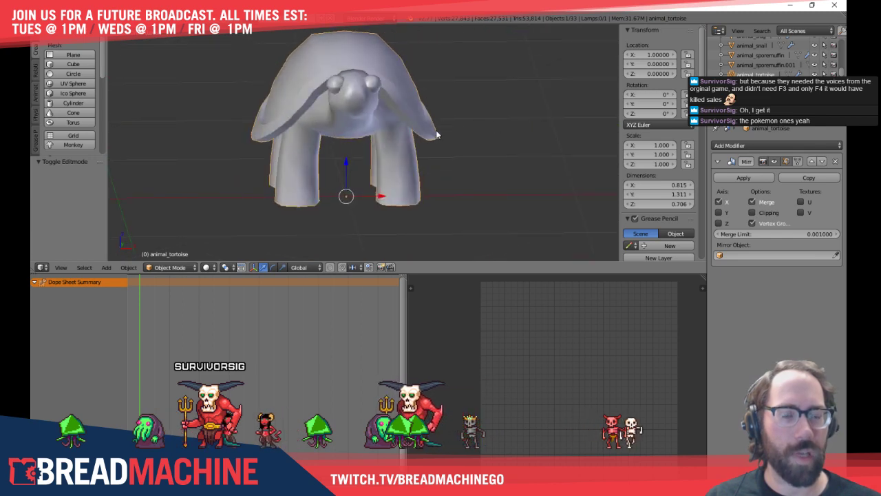
pyautogui.moveTo(436, 135); pyautogui.dragTo(358, 149, button='middle')
pyautogui.press('Tab')
pyautogui.scroll(5, 432, 158)
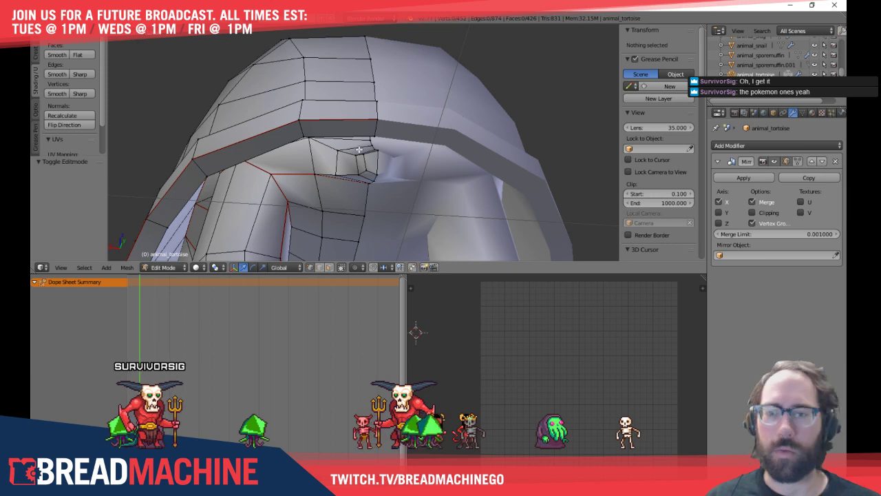
pyautogui.press('Tab')
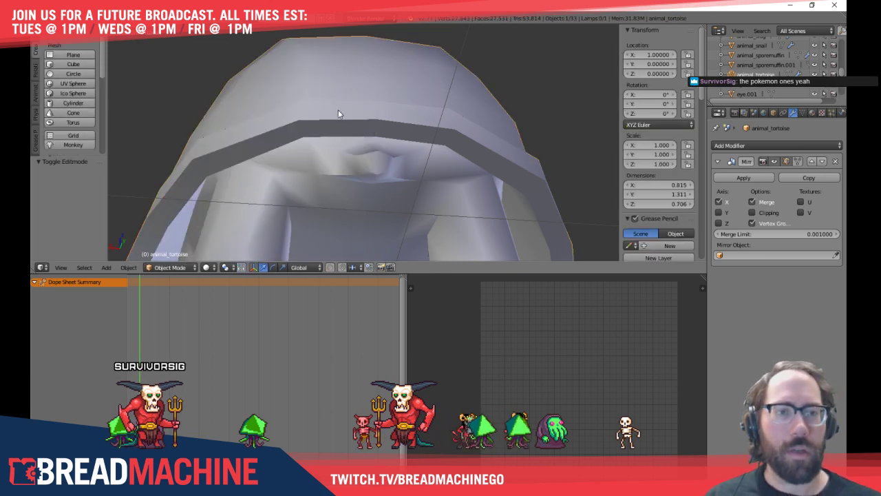
pyautogui.moveTo(338, 114); pyautogui.dragTo(349, 181, button='middle')
pyautogui.press('Tab')
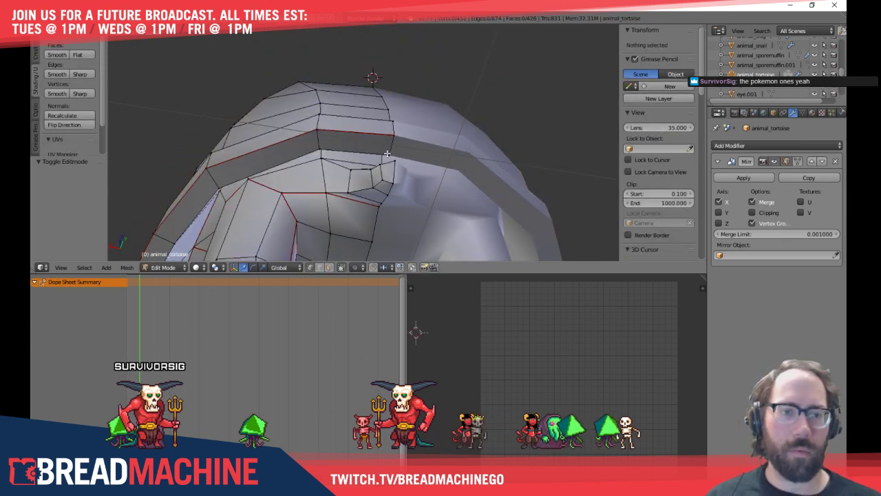
pyautogui.press('Tab')
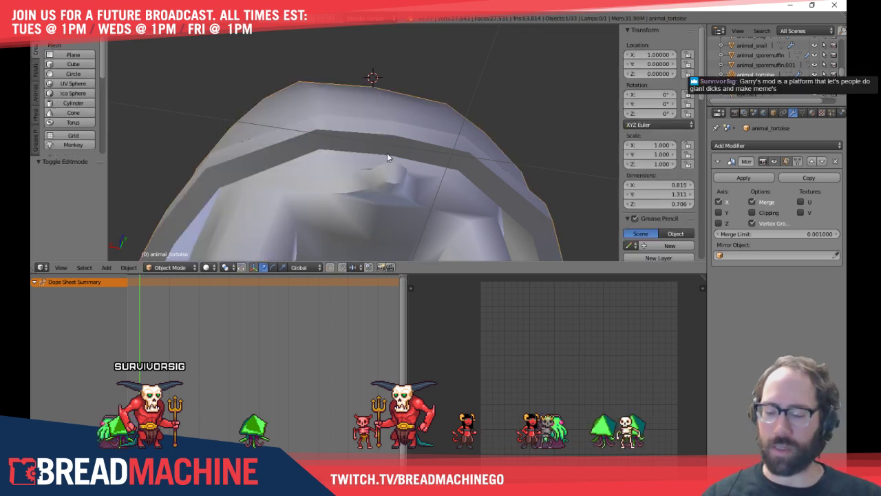
# Save the scene over the existing secret_animals_07.blend file
pyautogui.hotkey('ctrl', 's')
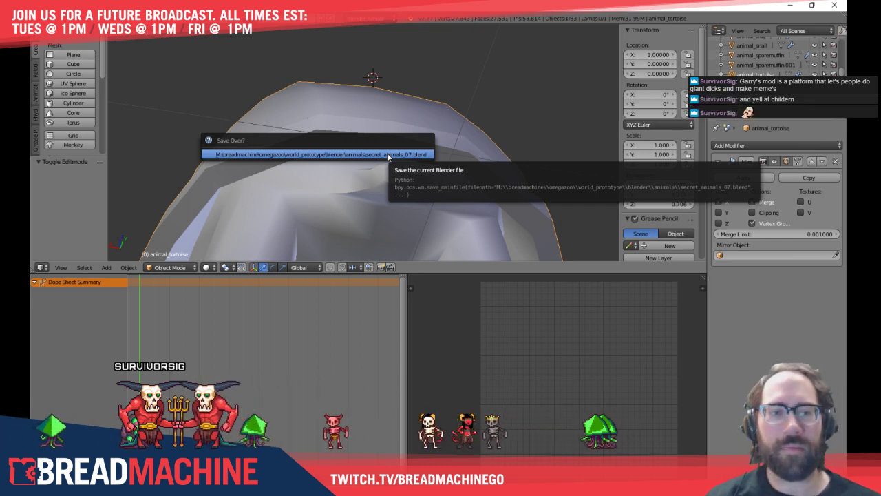
pyautogui.click(387, 155)
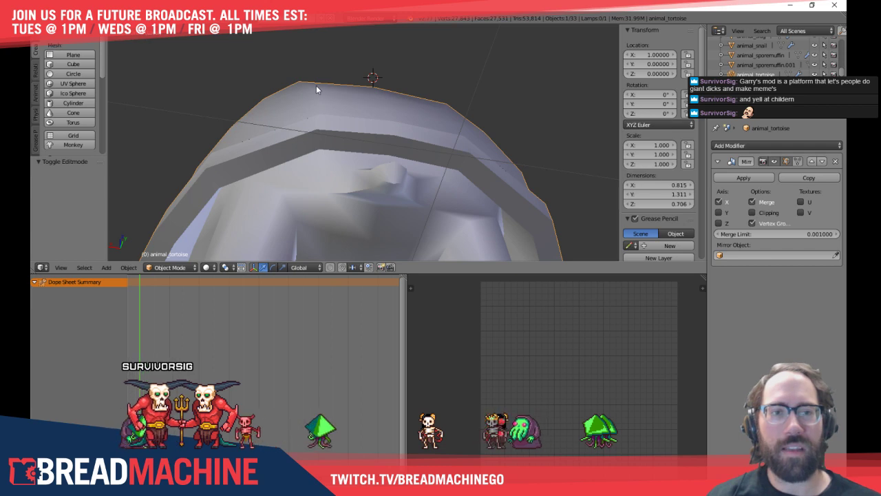
# In edit mode, edge-slide the upper vertical edges near the shell's front toward its middle by a factor of 0.073
pyautogui.moveTo(337, 84); pyautogui.dragTo(391, 189, button='middle')
pyautogui.press('a')
pyautogui.press('a')
pyautogui.press('Tab')
pyautogui.scroll(2, 372, 131)
pyautogui.moveTo(366, 116); pyautogui.dragTo(462, 210, button='middle')
pyautogui.press('KP_3')
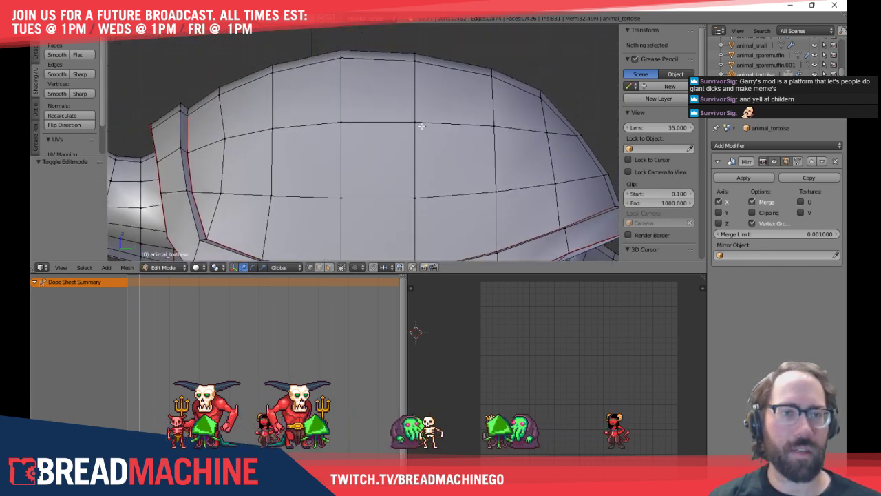
pyautogui.moveTo(421, 126); pyautogui.dragTo(414, 110, button='middle')
pyautogui.rightClick(287, 61)
pyautogui.keyDown('shift'); pyautogui.rightClick(286, 70); pyautogui.keyUp('shift')
pyautogui.keyDown('shift'); pyautogui.rightClick(283, 127); pyautogui.keyUp('shift')
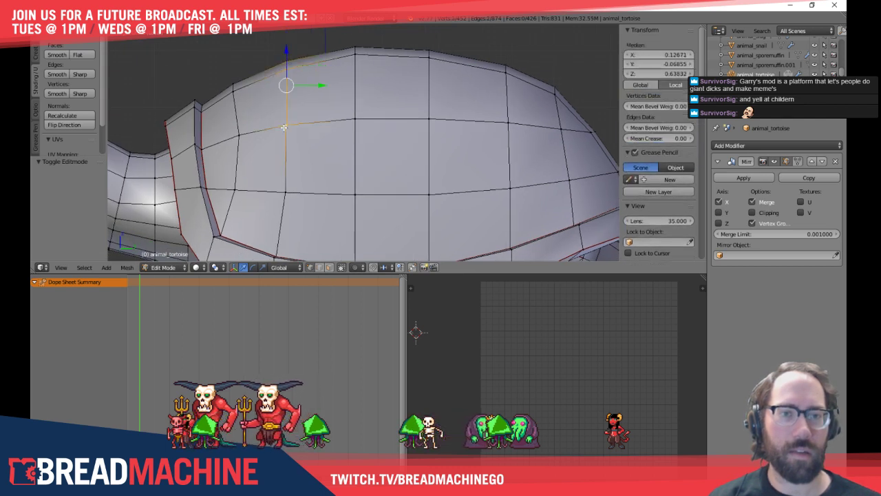
pyautogui.press('g')
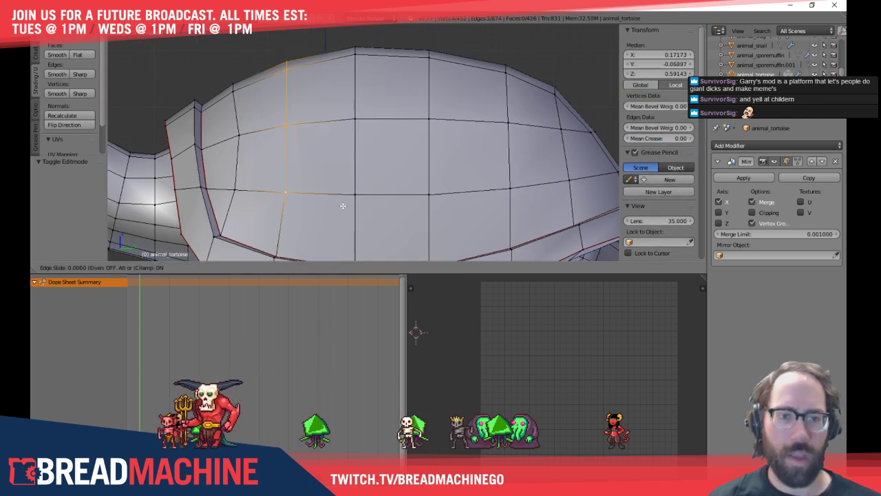
# Edge-slide the matching upper vertical edges near the shell's rear toward its middle by a factor of -0.121
pyautogui.keyDown('shift'); pyautogui.moveTo(435, 179); pyautogui.dragTo(431, 188, button='middle'); pyautogui.keyUp('shift')
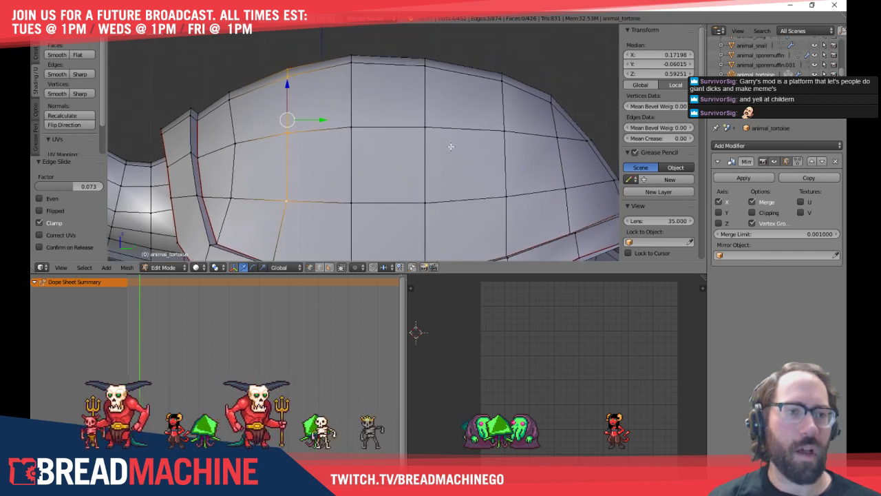
pyautogui.rightClick(502, 81)
pyautogui.press('a')
pyautogui.rightClick(503, 71)
pyautogui.keyDown('shift'); pyautogui.rightClick(502, 82); pyautogui.keyUp('shift')
pyautogui.keyDown('shift'); pyautogui.rightClick(504, 131); pyautogui.keyUp('shift')
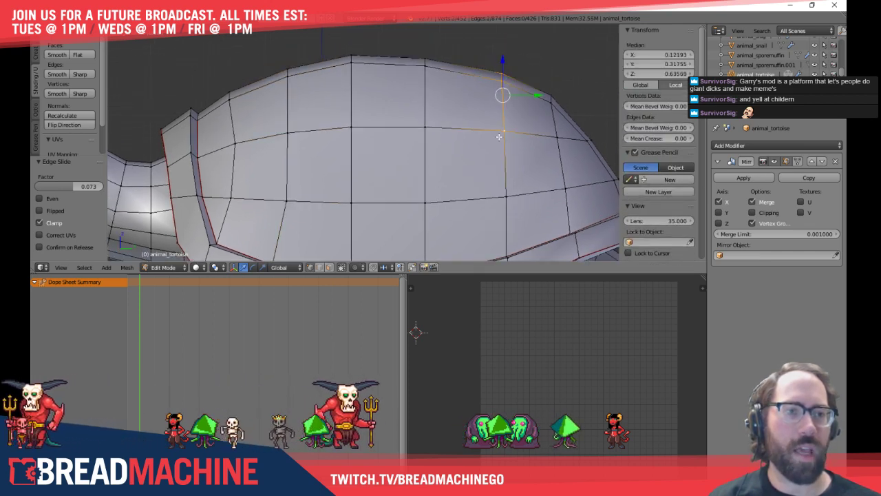
pyautogui.keyDown('shift'); pyautogui.rightClick(506, 194); pyautogui.keyUp('shift')
pyautogui.press('g')
pyautogui.press('g')
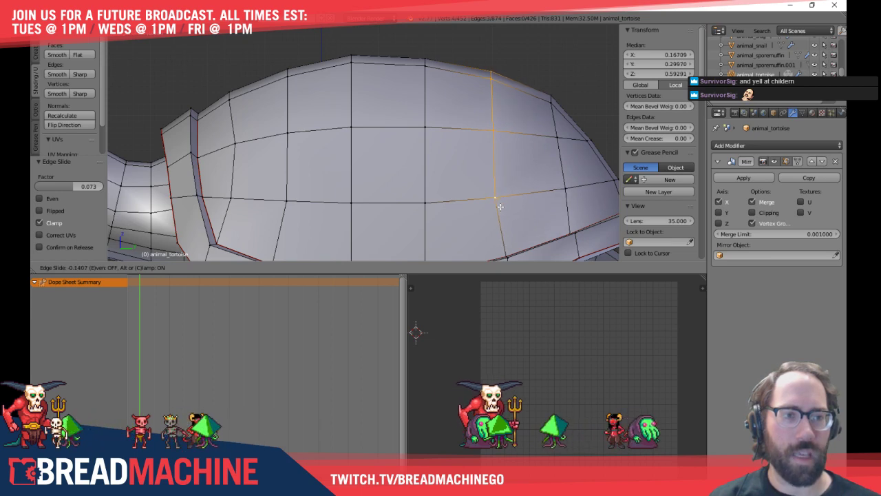
pyautogui.click(499, 205)
# Return to object mode to check the shell and enlarge the 3D viewport over the lower editors
pyautogui.scroll(-5, 482, 200)
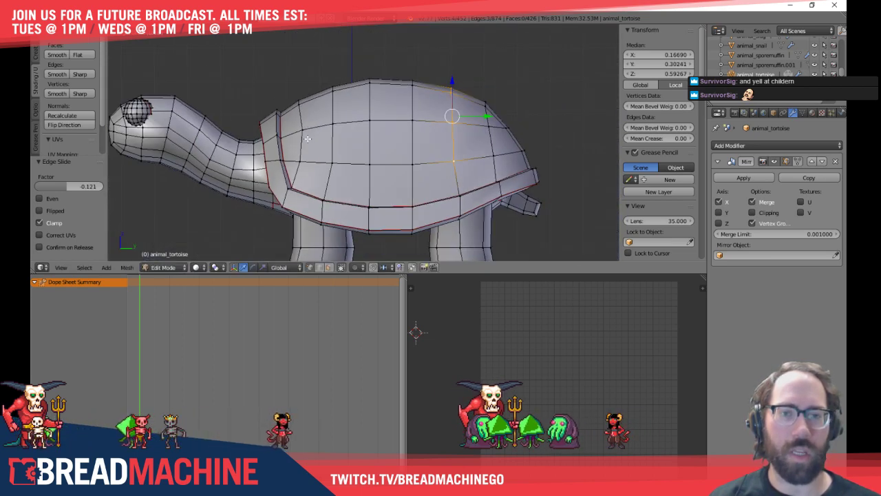
pyautogui.press('Tab')
pyautogui.moveTo(284, 100); pyautogui.dragTo(330, 117, button='middle')
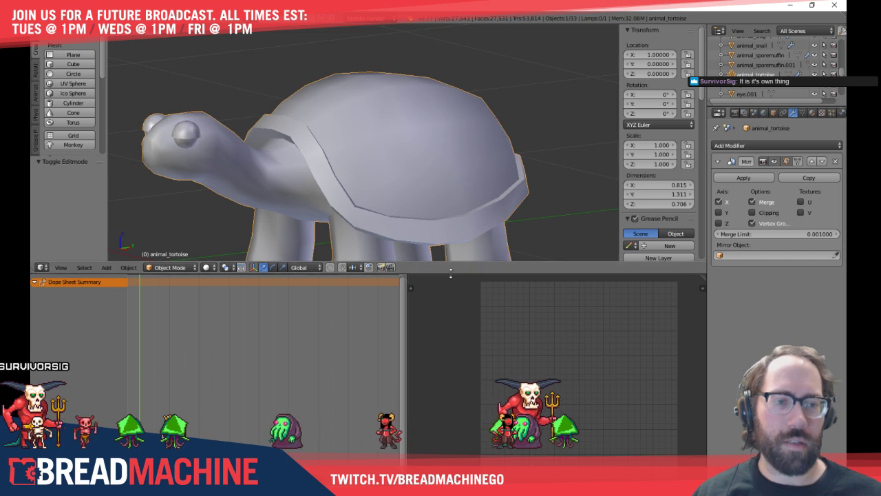
pyautogui.moveTo(452, 274); pyautogui.dragTo(462, 338)
pyautogui.moveTo(358, 220); pyautogui.dragTo(381, 148, button='middle')
pyautogui.press('a')
pyautogui.press('a')
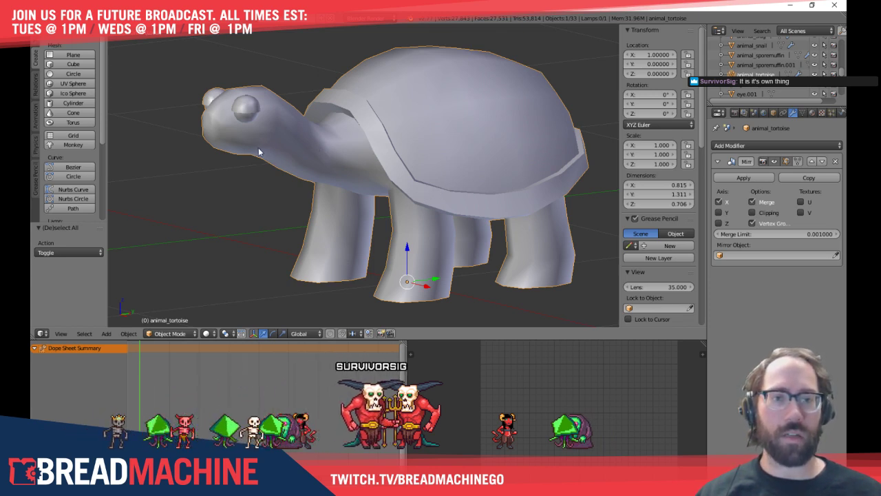
# Inspect the head and neck mesh in side view, and review the whole shaded tortoise in object mode with nothing selected
pyautogui.moveTo(306, 144); pyautogui.dragTo(326, 147, button='middle')
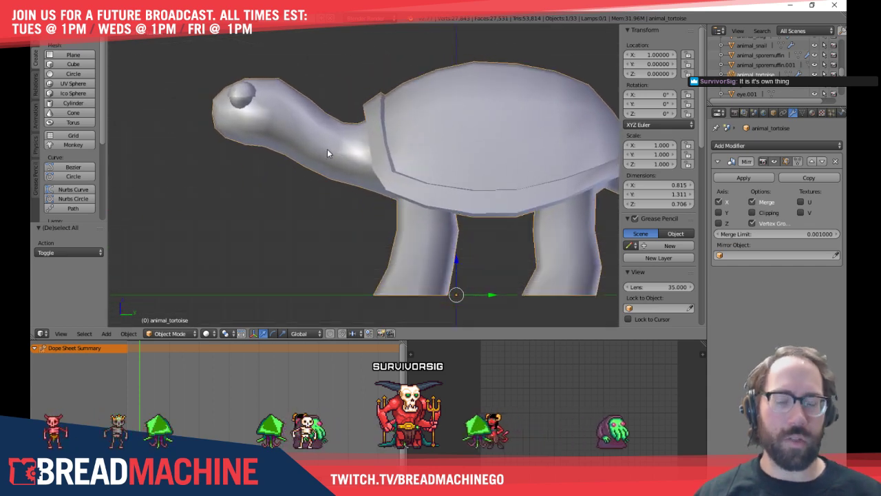
pyautogui.press('Tab')
pyautogui.scroll(4, 206, 130)
pyautogui.keyDown('shift'); pyautogui.moveTo(274, 151); pyautogui.dragTo(395, 228, button='middle'); pyautogui.keyUp('shift')
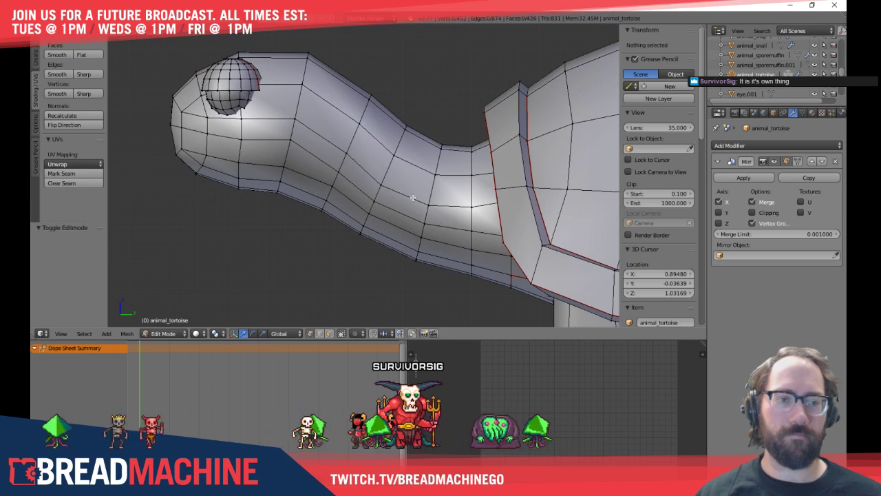
pyautogui.scroll(-3, 413, 197)
pyautogui.scroll(-3, 419, 178)
pyautogui.moveTo(419, 179); pyautogui.dragTo(436, 213, button='middle')
pyautogui.scroll(-3, 288, 163)
pyautogui.press('a')
pyautogui.press('a')
pyautogui.press('Tab')
pyautogui.moveTo(495, 238); pyautogui.dragTo(473, 223, button='middle')
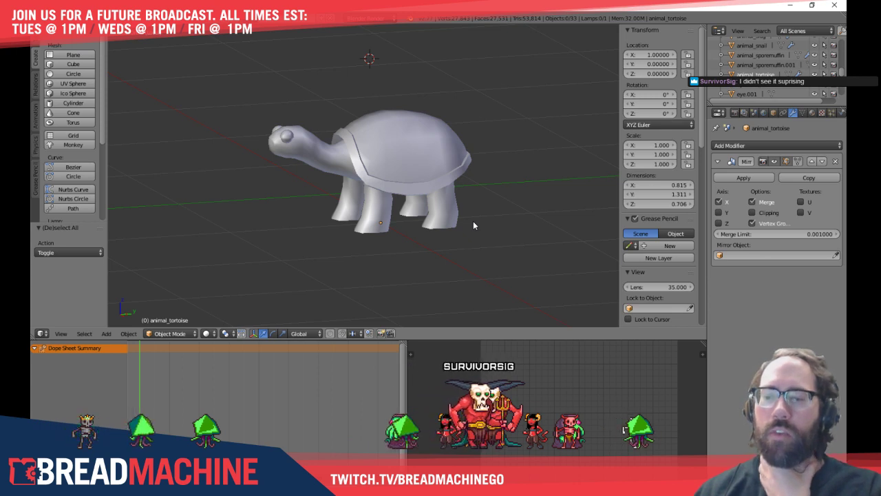
# Save over the existing secret_animals_07.blend file and leave the tortoise's isolated view to show the full scene
pyautogui.hotkey('ctrl', 's')
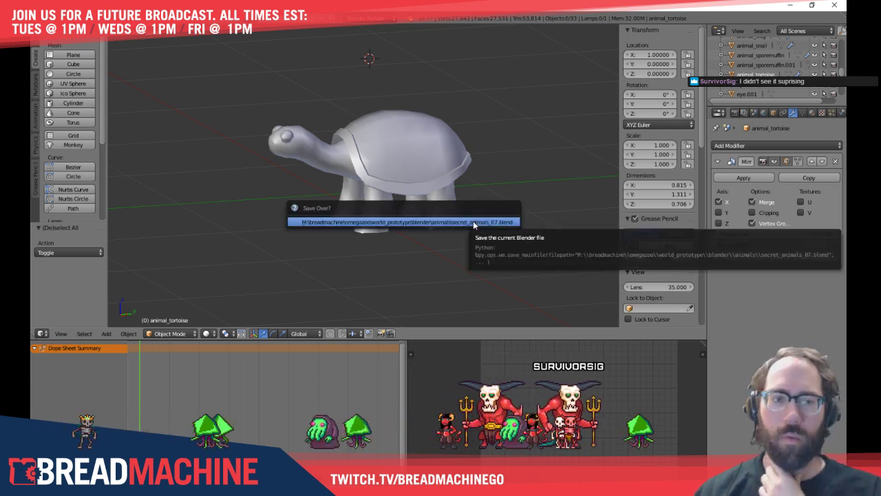
pyautogui.click(473, 222)
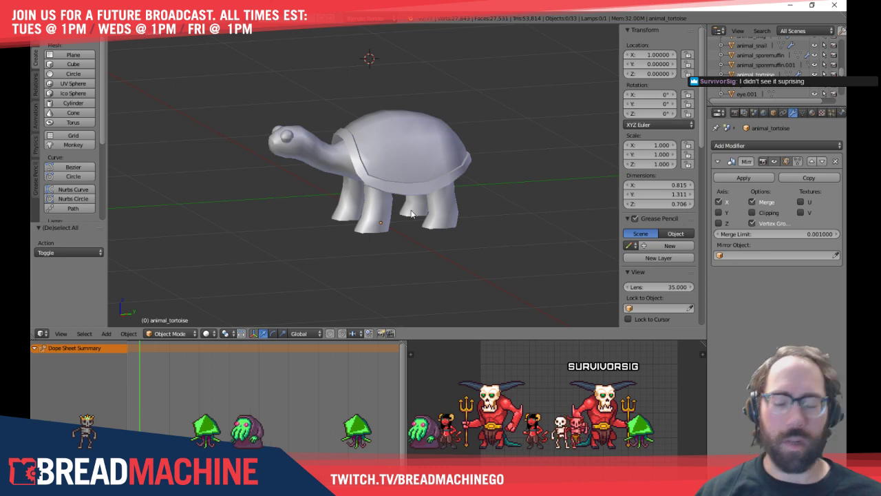
pyautogui.press('KP_Divide')
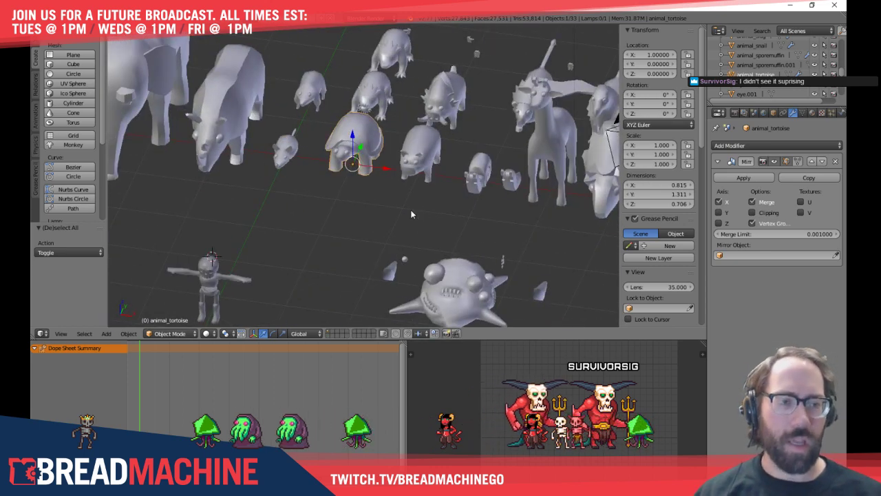
# Examine the whole lineup of animal and creature models from several angles, including a close look at the spiky-maned creature
pyautogui.moveTo(398, 184)
pyautogui.mouseDown(button='middle')
pyautogui.moveTo(361, 200)
pyautogui.moveTo(366, 193)
pyautogui.moveTo(358, 206)
pyautogui.moveTo(354, 198)
pyautogui.moveTo(347, 217)
pyautogui.moveTo(385, 196)
pyautogui.mouseUp(button='middle')
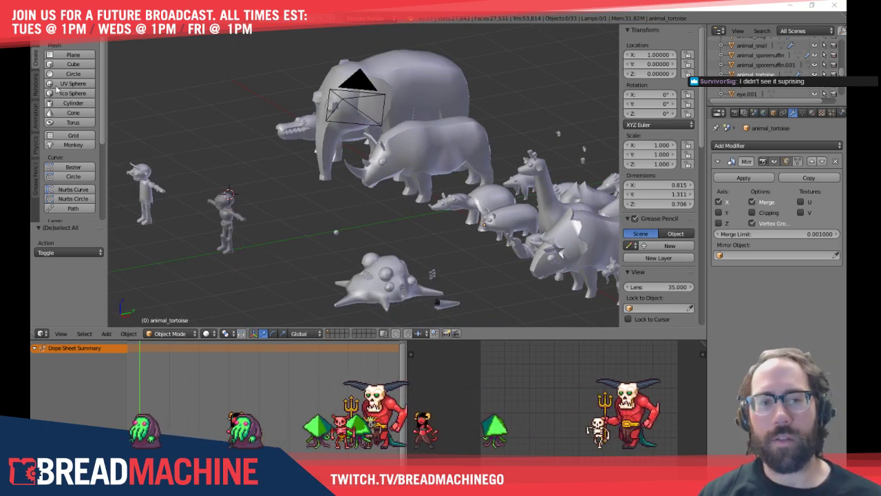
pyautogui.moveTo(292, 181); pyautogui.dragTo(310, 229, button='middle')
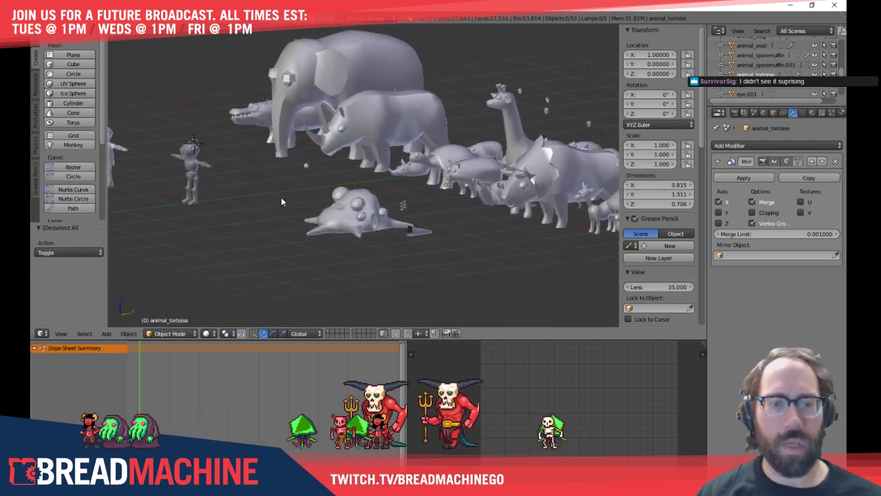
pyautogui.press('space')
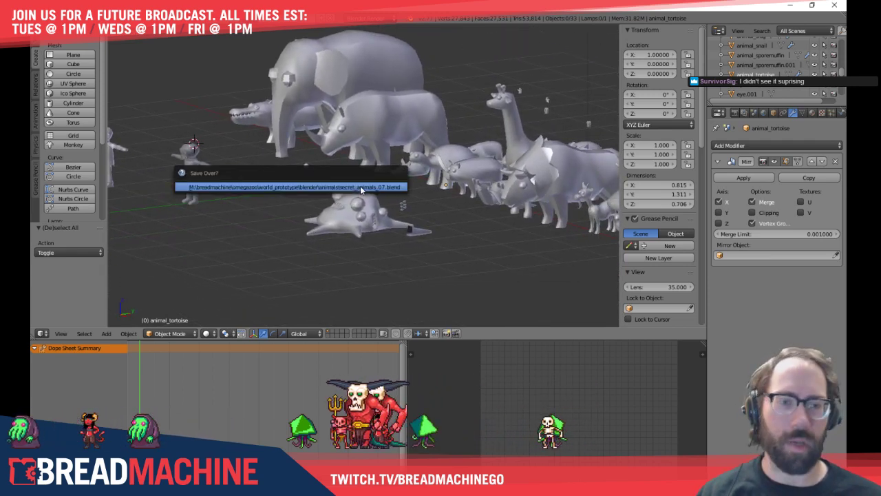
pyautogui.press('Escape')
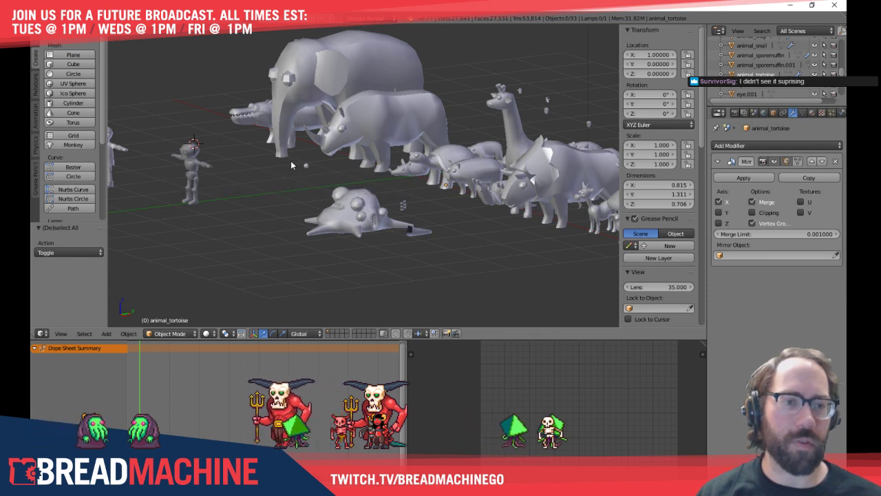
pyautogui.keyDown('shift'); pyautogui.moveTo(292, 165); pyautogui.dragTo(203, 164, button='middle'); pyautogui.keyUp('shift')
pyautogui.moveTo(365, 148); pyautogui.dragTo(366, 197, button='middle')
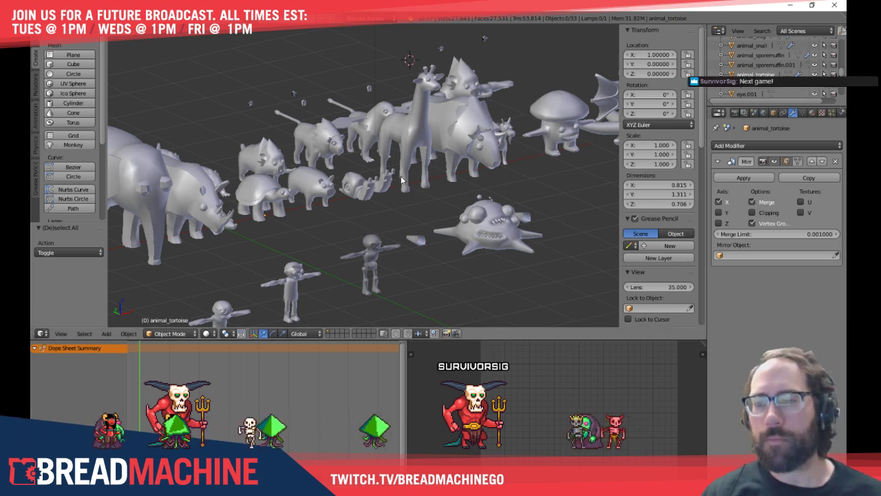
pyautogui.moveTo(403, 180); pyautogui.dragTo(431, 246, button='middle')
pyautogui.scroll(4, 441, 193)
pyautogui.scroll(5, 415, 219)
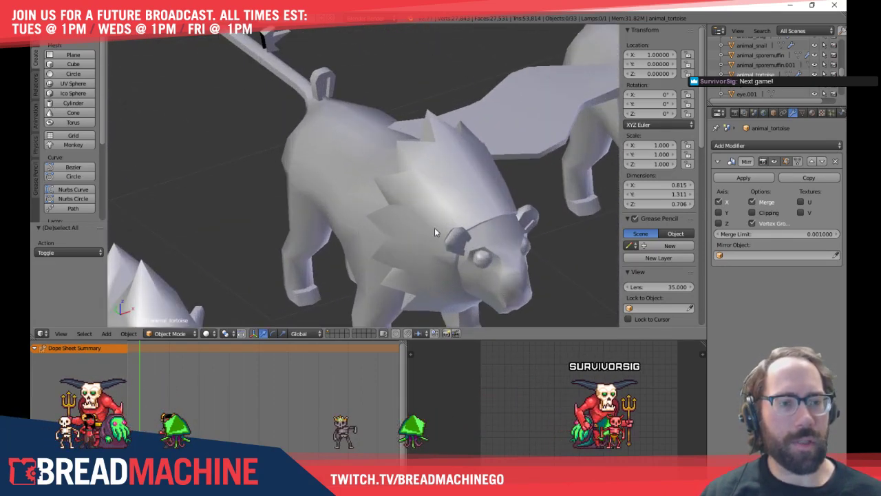
pyautogui.scroll(-8, 434, 232)
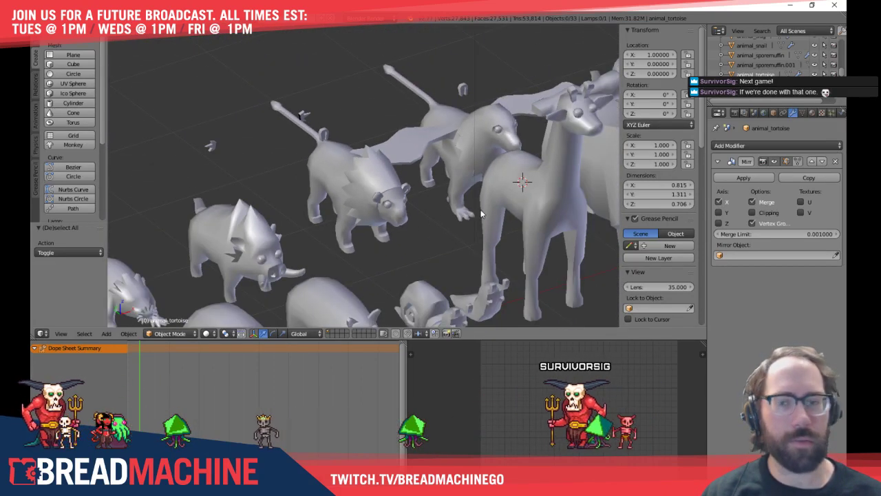
# Isolate the gryphon model and inspect its body, wings and head from several sides
pyautogui.rightClick(453, 142)
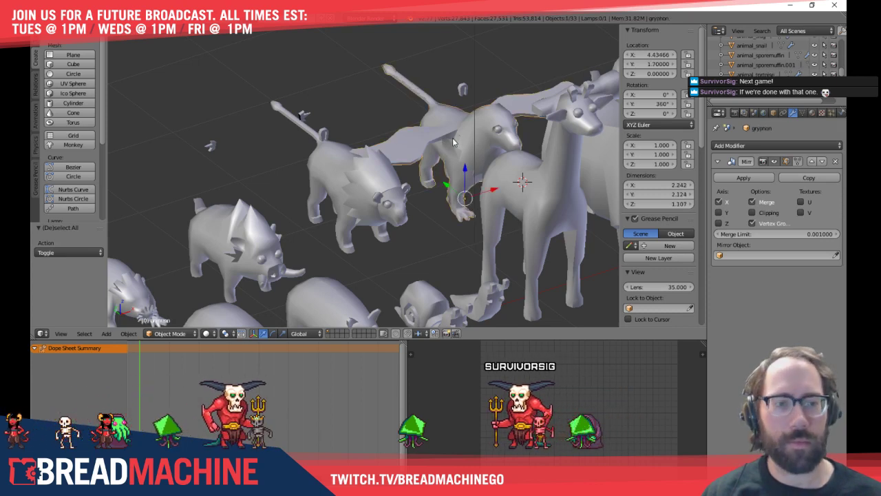
pyautogui.press('KP_Divide')
pyautogui.press('a')
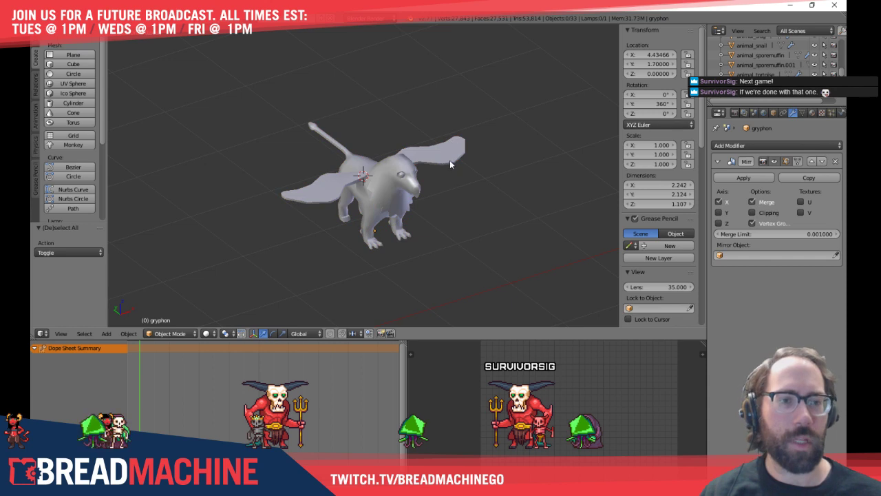
pyautogui.moveTo(450, 162); pyautogui.dragTo(313, 148, button='middle')
pyautogui.press('KP_Decimal')
pyautogui.moveTo(226, 167); pyautogui.dragTo(422, 230, button='middle')
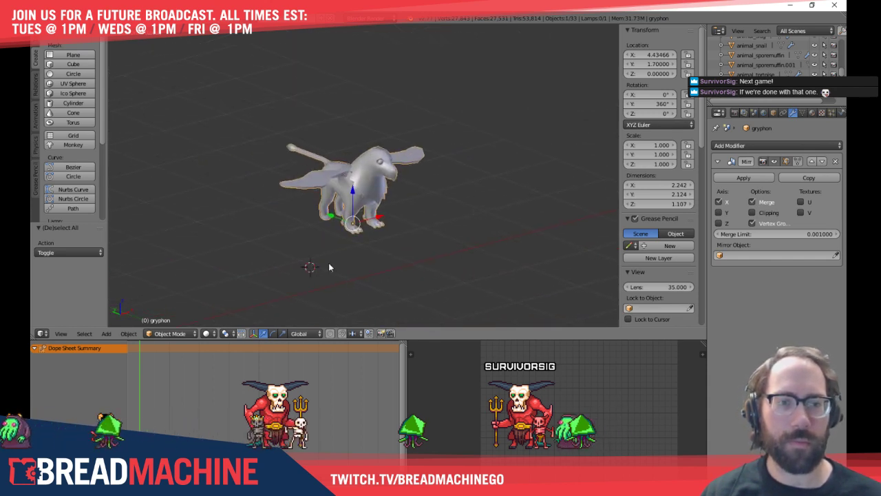
pyautogui.moveTo(329, 268); pyautogui.dragTo(395, 238, button='middle')
pyautogui.press('Tab')
pyautogui.press('Tab')
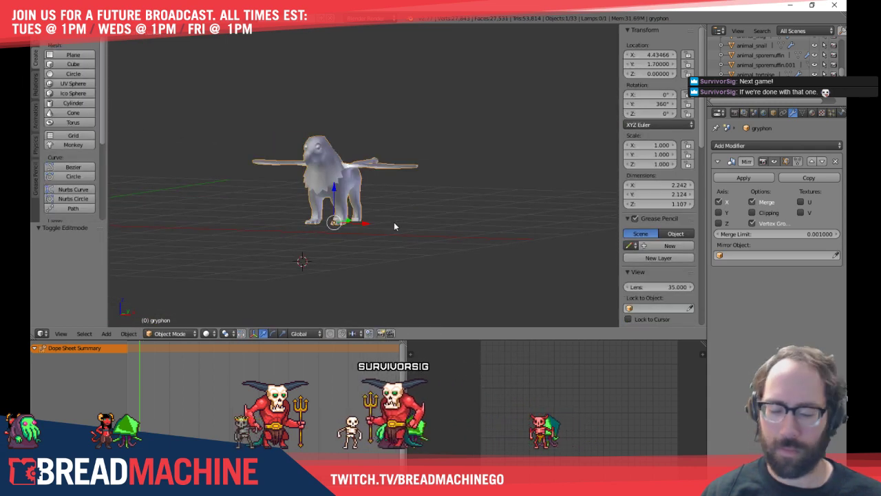
# Return from the isolated gryphon to the full scene, deselect everything, and view the row of monster models
pyautogui.press('KP_Divide')
pyautogui.scroll(-4, 393, 210)
pyautogui.press('a')
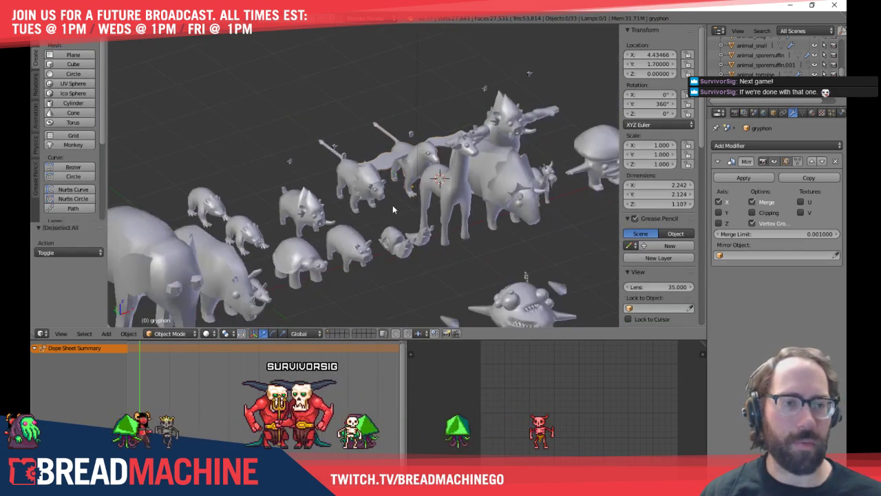
pyautogui.moveTo(392, 204)
pyautogui.mouseDown(button='middle')
pyautogui.moveTo(475, 207)
pyautogui.moveTo(389, 201)
pyautogui.mouseUp(button='middle')
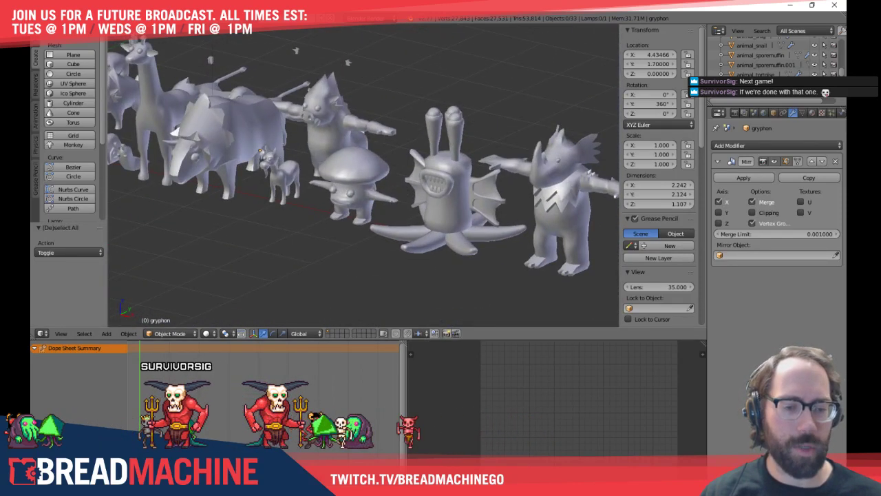
# Switch to Photoshop and examine the dragon, gryphon, boar and dinosaur drawings in secret_sketch_everything_01.psd
pyautogui.hotkey('alt', 'Tab')
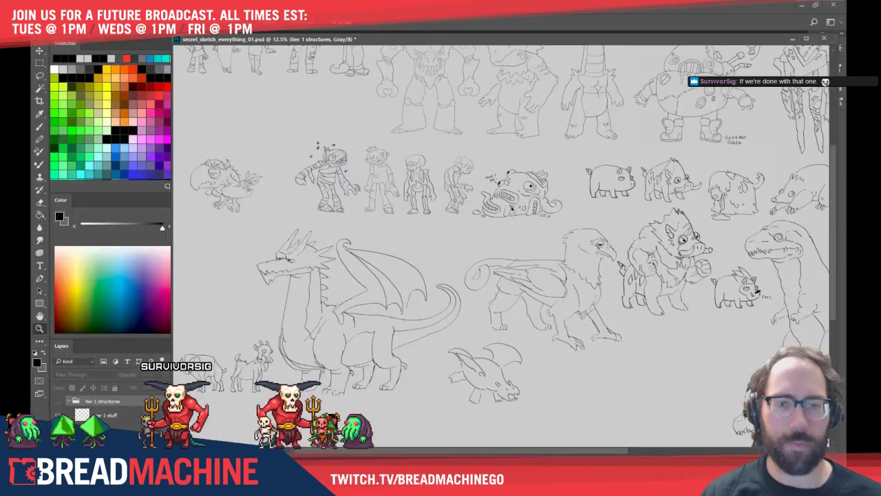
pyautogui.moveTo(499, 179); pyautogui.dragTo(494, 172)
pyautogui.moveTo(380, 312); pyautogui.dragTo(385, 288)
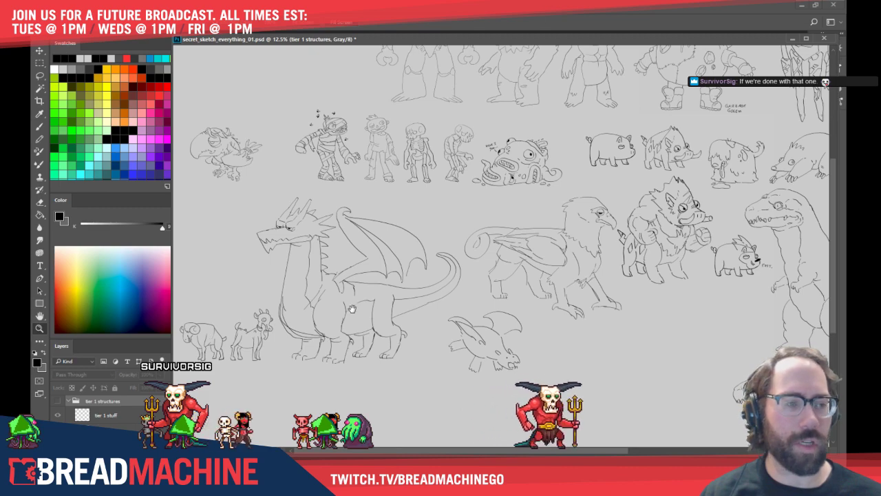
pyautogui.moveTo(768, 253); pyautogui.dragTo(724, 285)
pyautogui.moveTo(671, 240); pyautogui.dragTo(636, 281)
pyautogui.moveTo(635, 225); pyautogui.dragTo(596, 241)
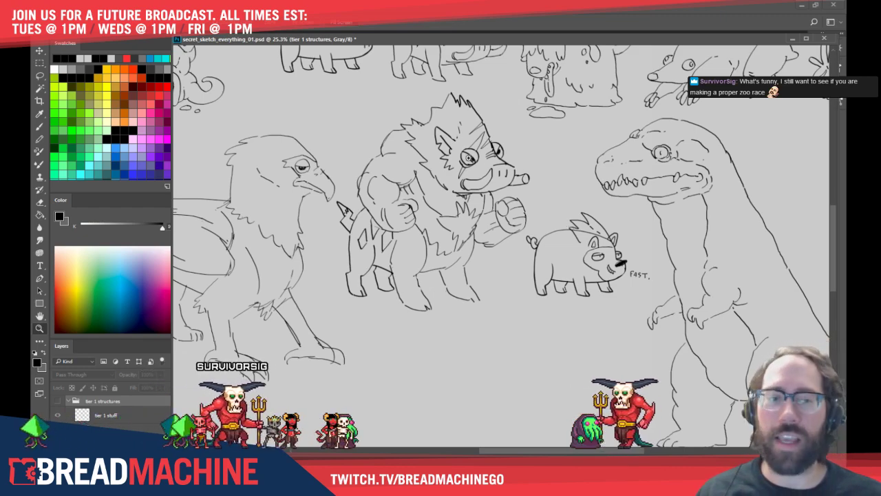
# Look through the upper part of the sketch sheet, covering the headless brutes, mushroom creatures, zoo animals and human characters
pyautogui.moveTo(291, 103); pyautogui.dragTo(289, 254)
pyautogui.moveTo(321, 169); pyautogui.dragTo(274, 286)
pyautogui.moveTo(362, 126); pyautogui.dragTo(341, 204)
pyautogui.moveTo(305, 156); pyautogui.dragTo(484, 207)
pyautogui.moveTo(364, 190); pyautogui.dragTo(481, 222)
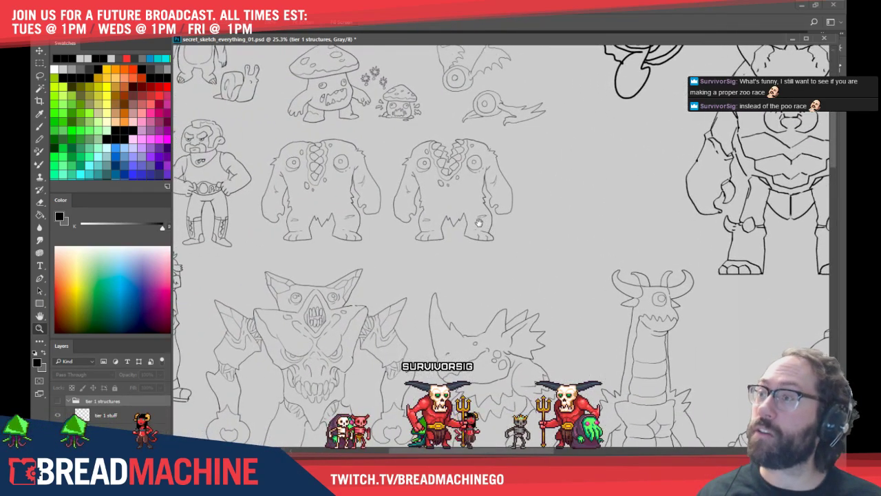
pyautogui.moveTo(351, 238); pyautogui.dragTo(439, 246)
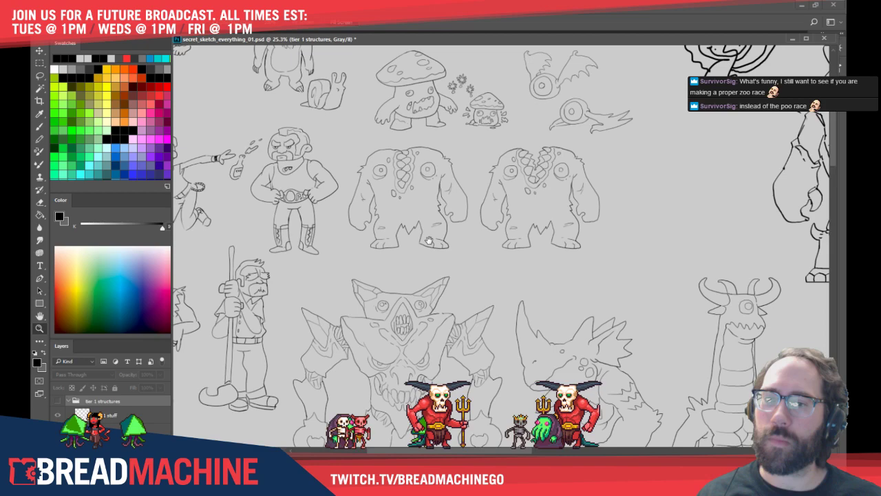
pyautogui.moveTo(369, 242)
pyautogui.mouseDown()
pyautogui.moveTo(393, 252)
pyautogui.moveTo(317, 297)
pyautogui.moveTo(415, 367)
pyautogui.moveTo(512, 370)
pyautogui.mouseUp()
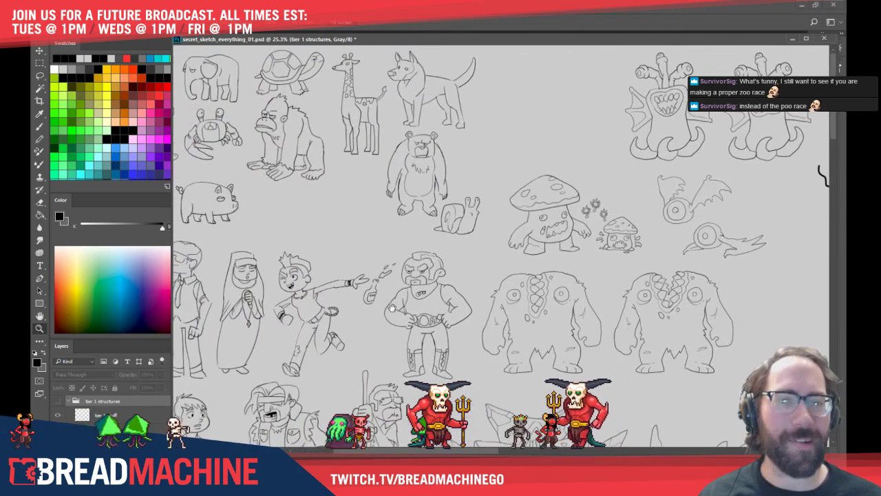
pyautogui.moveTo(363, 276); pyautogui.dragTo(446, 281)
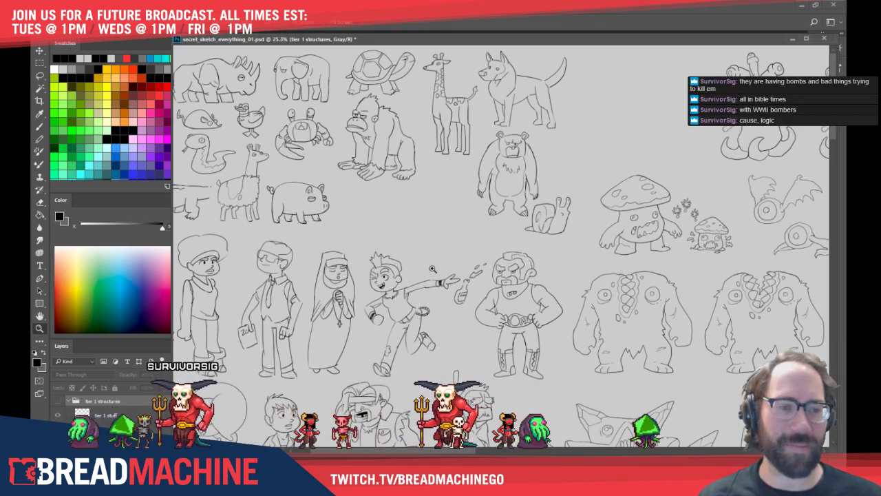
pyautogui.keyDown('ctrl'); pyautogui.hscroll(5, 432, 269); pyautogui.keyUp('ctrl')
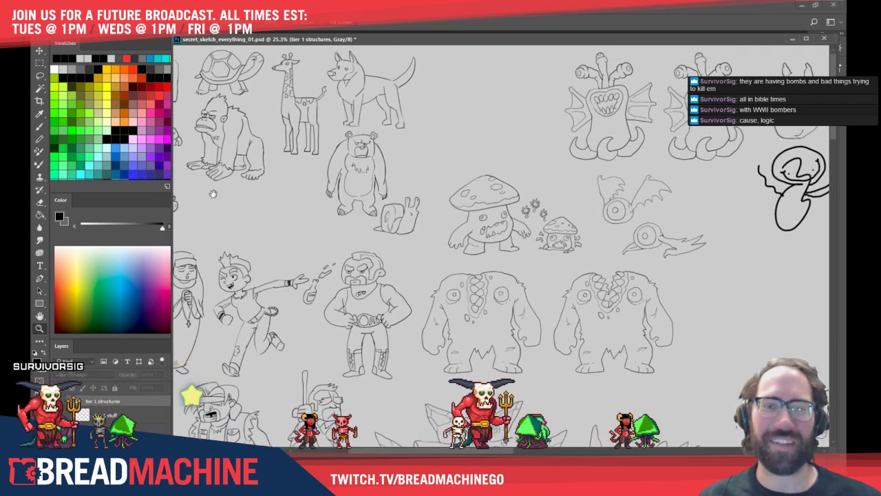
pyautogui.moveTo(212, 193); pyautogui.dragTo(411, 202)
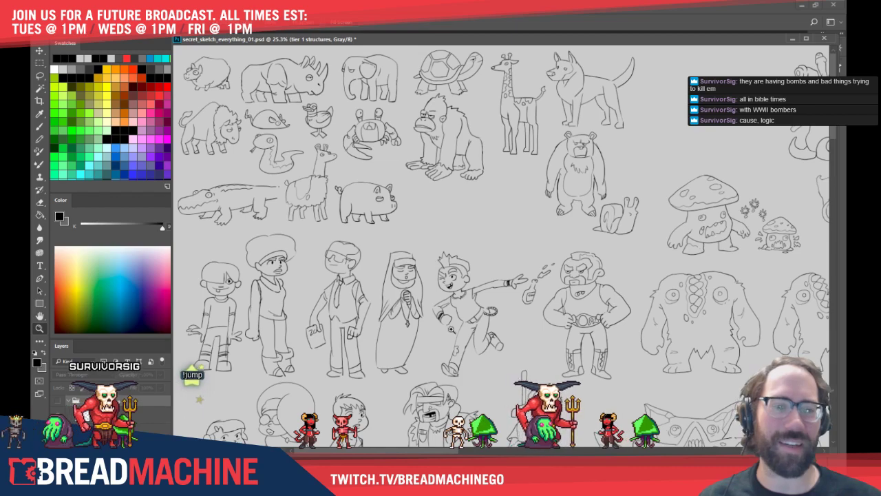
# Examine the lower sketches of the mummy, skeletons, gryphon, pig variants and boar creatures
pyautogui.moveTo(451, 329); pyautogui.dragTo(451, 200)
pyautogui.moveTo(451, 372); pyautogui.dragTo(452, 271)
pyautogui.moveTo(452, 399); pyautogui.dragTo(450, 196)
pyautogui.moveTo(619, 337)
pyautogui.mouseDown()
pyautogui.moveTo(587, 291)
pyautogui.moveTo(444, 241)
pyautogui.mouseUp()
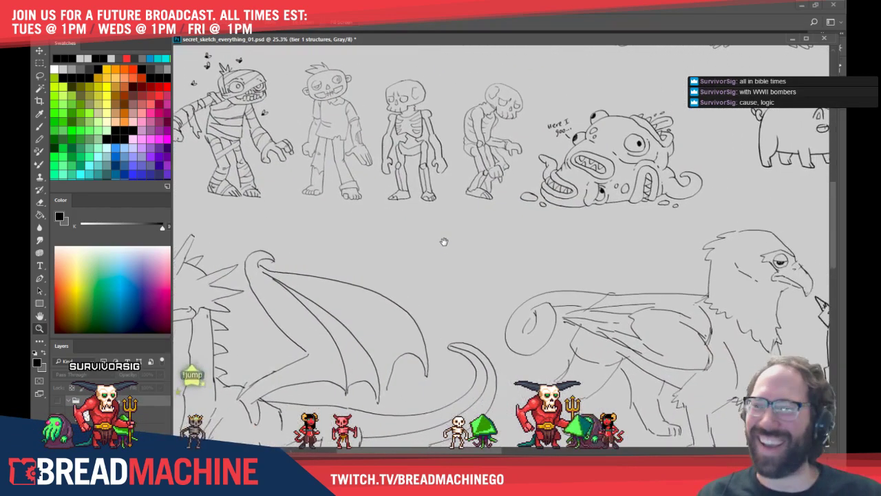
pyautogui.keyDown('ctrl'); pyautogui.hscroll(1, 445, 240); pyautogui.keyUp('ctrl')
pyautogui.moveTo(563, 225); pyautogui.dragTo(413, 274)
pyautogui.moveTo(592, 222); pyautogui.dragTo(428, 219)
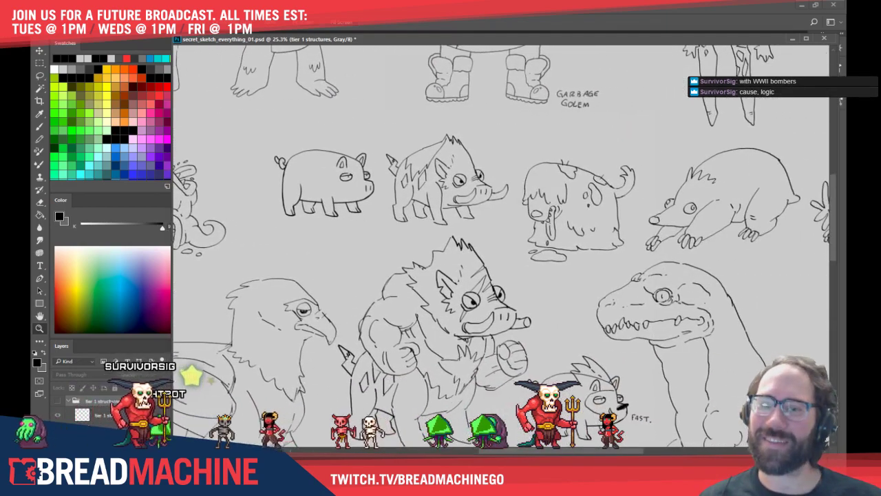
pyautogui.moveTo(518, 295); pyautogui.dragTo(361, 317)
pyautogui.moveTo(553, 260); pyautogui.dragTo(445, 288)
pyautogui.moveTo(545, 98); pyautogui.dragTo(529, 226)
# Review the large monster sketches, including the horned heads, giant snail and armoured beasts, and return to the Blender scene
pyautogui.keyDown('ctrl'); pyautogui.hscroll(8, 529, 226); pyautogui.keyUp('ctrl')
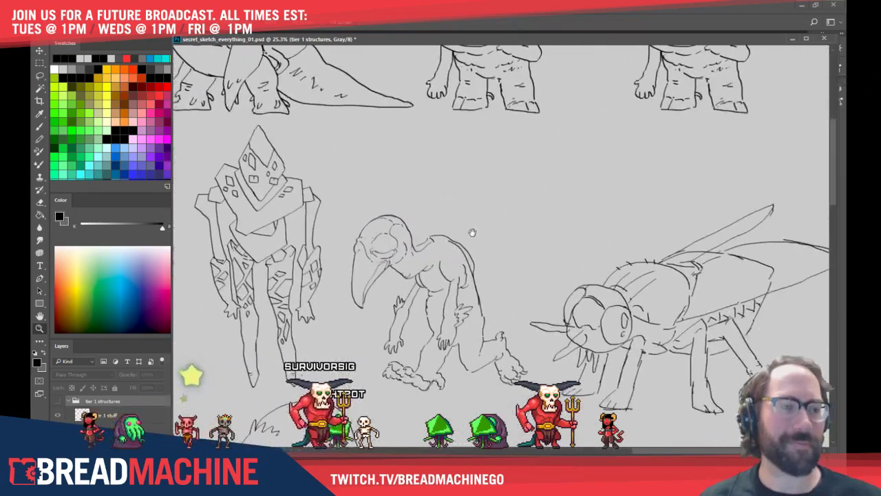
pyautogui.scroll(5, 375, 252)
pyautogui.scroll(4, 375, 252)
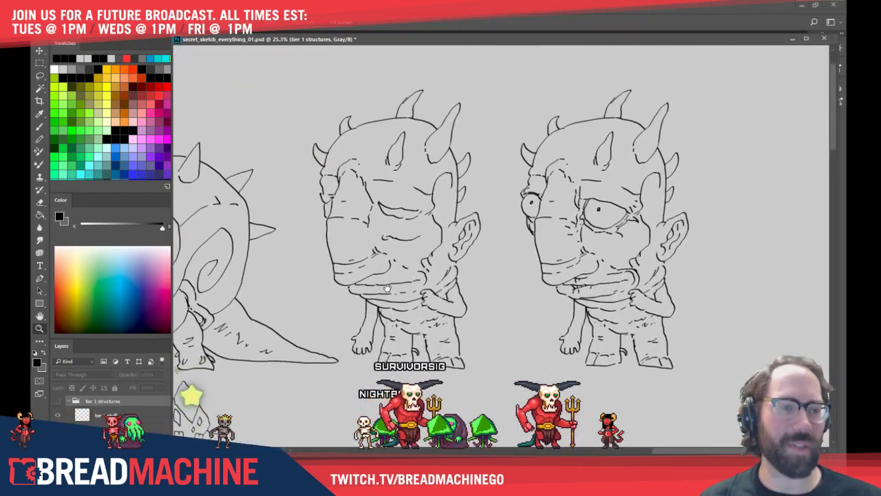
pyautogui.moveTo(324, 300); pyautogui.dragTo(635, 301)
pyautogui.moveTo(707, 318)
pyautogui.mouseDown()
pyautogui.moveTo(676, 285)
pyautogui.moveTo(381, 281)
pyautogui.mouseUp()
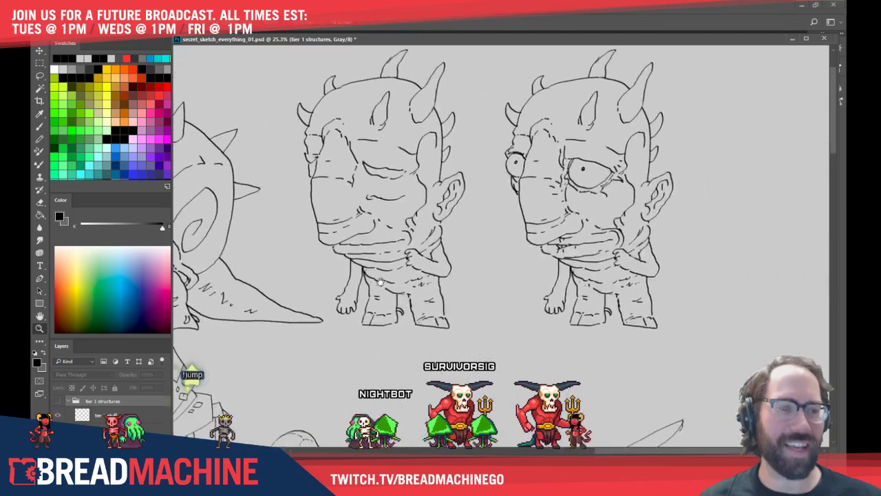
pyautogui.keyDown('ctrl'); pyautogui.hscroll(-10, 380, 280); pyautogui.keyUp('ctrl')
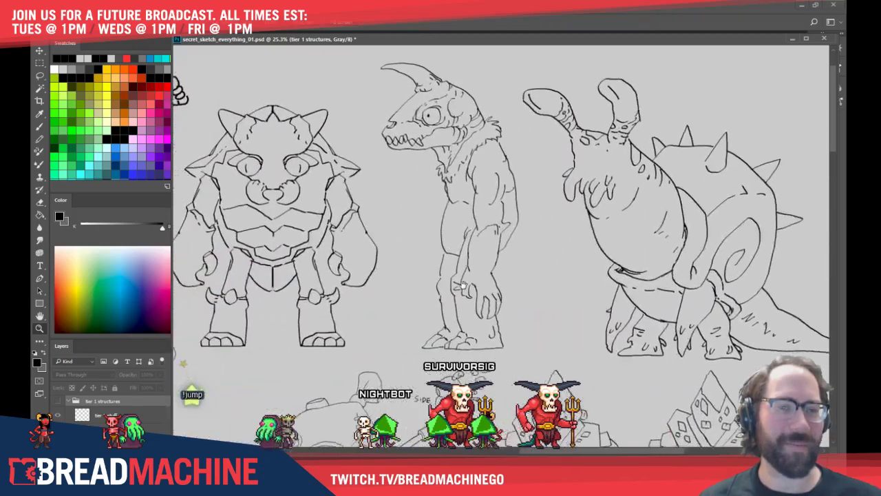
pyautogui.keyDown('ctrl'); pyautogui.hscroll(-10, 491, 290); pyautogui.keyUp('ctrl')
pyautogui.scroll(-3, 491, 289)
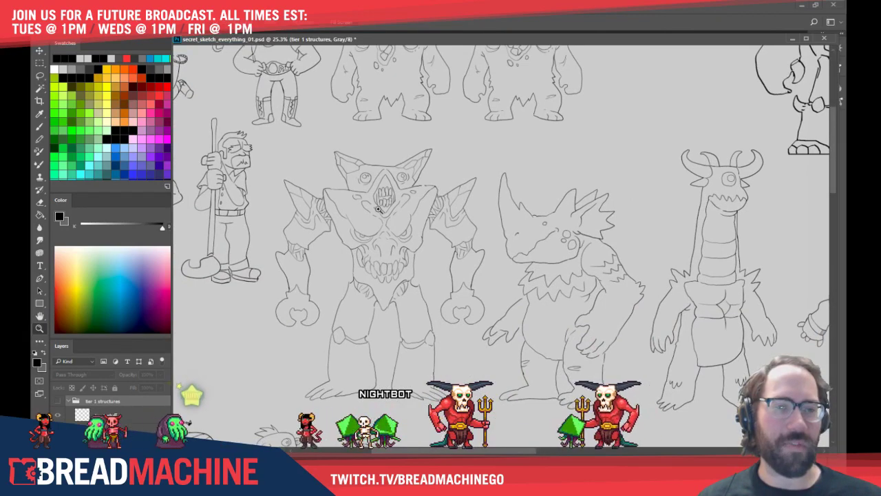
pyautogui.scroll(5, 378, 209)
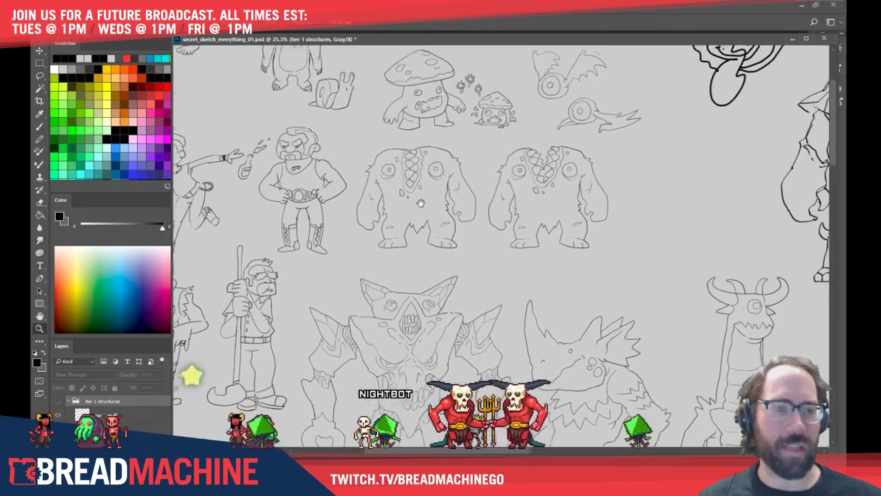
pyautogui.scroll(1, 420, 202)
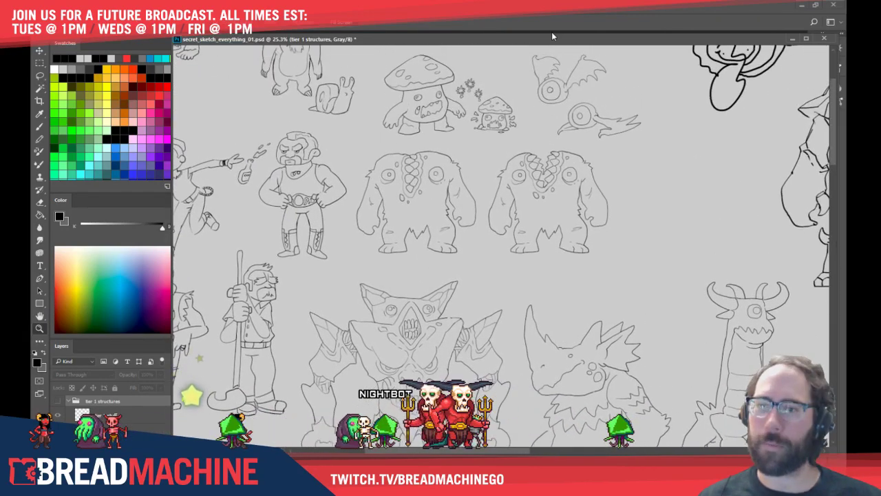
pyautogui.moveTo(478, 42); pyautogui.dragTo(0, 69)
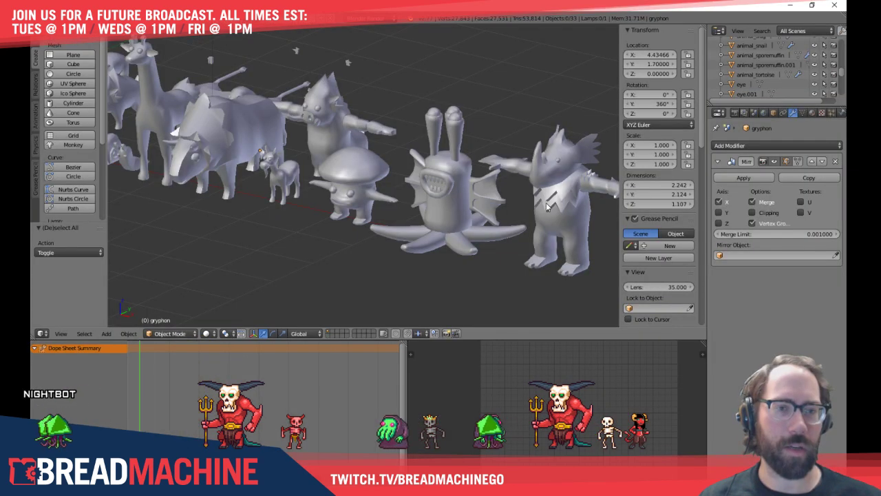
# Rename the rhino-headed creature with the zigzag chest as animal_rhinodino
pyautogui.rightClick(558, 250)
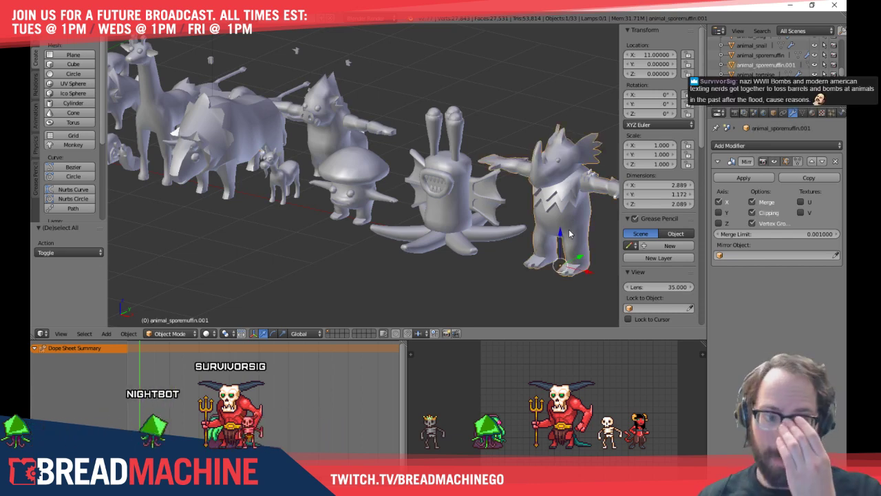
pyautogui.press('KP_7')
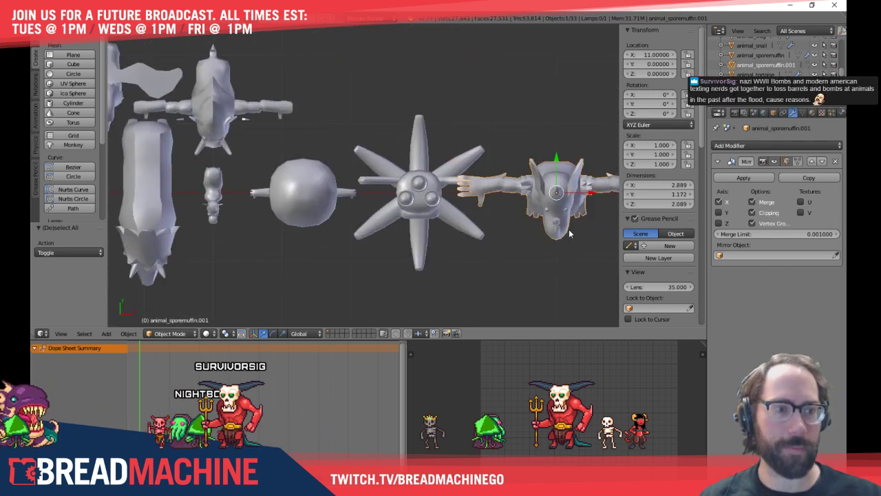
pyautogui.press('KP_1')
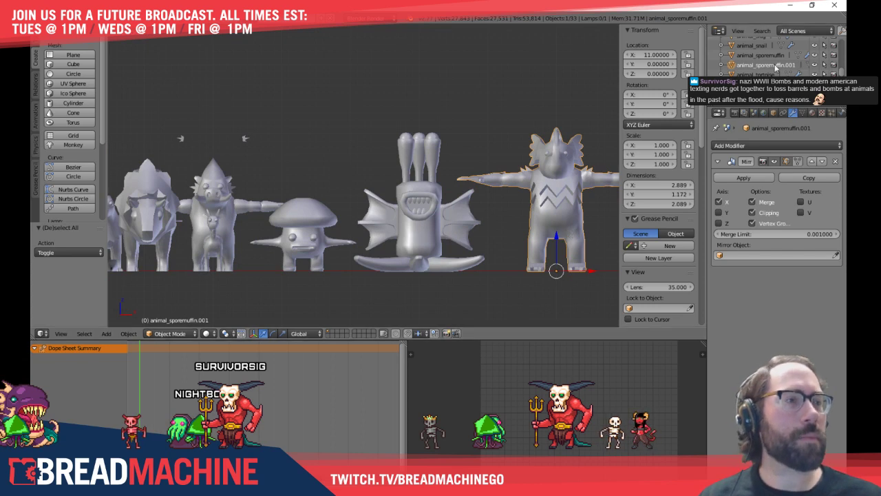
pyautogui.rightClick(426, 213)
pyautogui.rightClick(560, 198)
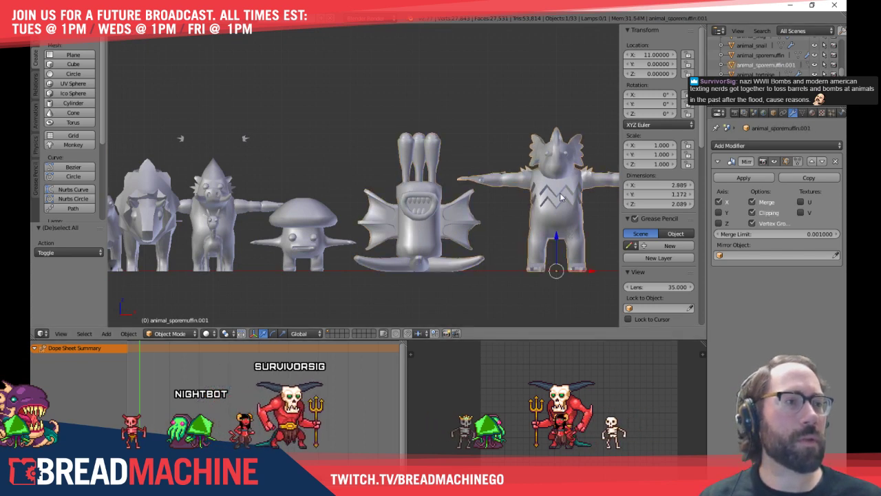
pyautogui.rightClick(561, 197)
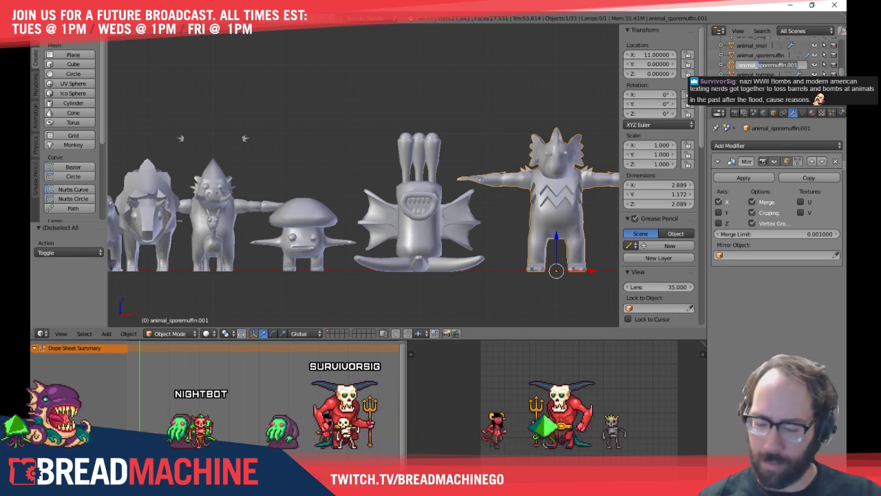
pyautogui.write('rhiinodino')
pyautogui.press('Return')
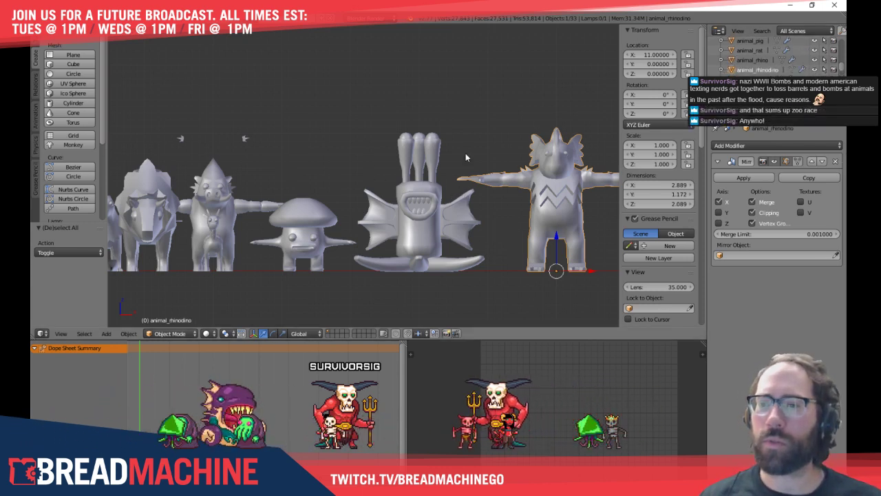
# Duplicate animal_rhinodino, offset the copy 3 units along X, and name it animal_gug
pyautogui.keyDown('shift'); pyautogui.moveTo(448, 186); pyautogui.dragTo(222, 182, button='middle'); pyautogui.keyUp('shift')
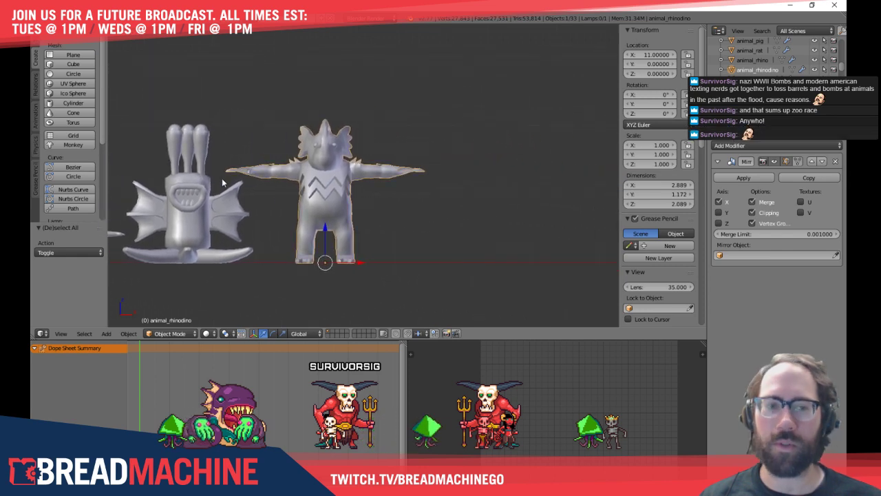
pyautogui.rightClick(333, 209)
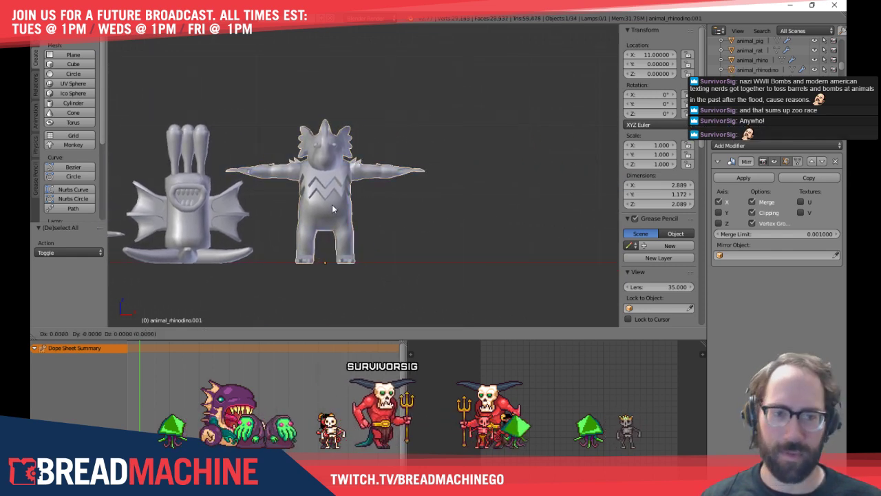
pyautogui.hotkey('shift', 'd')
pyautogui.press('x')
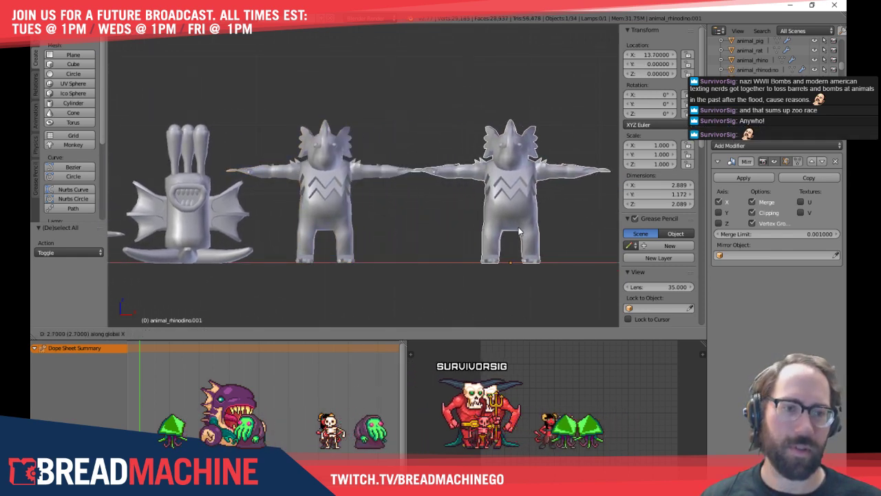
pyautogui.click(537, 233)
pyautogui.keyDown('shift'); pyautogui.moveTo(538, 233); pyautogui.dragTo(477, 233, button='middle'); pyautogui.keyUp('shift')
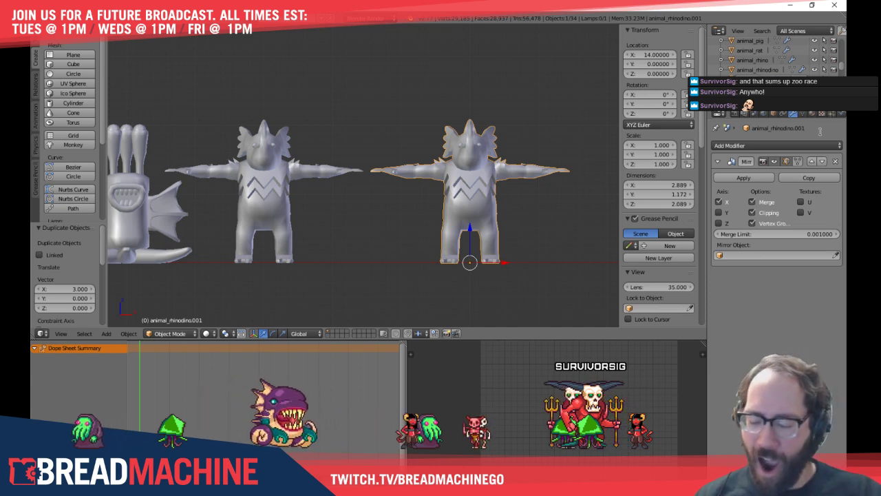
pyautogui.press('Return')
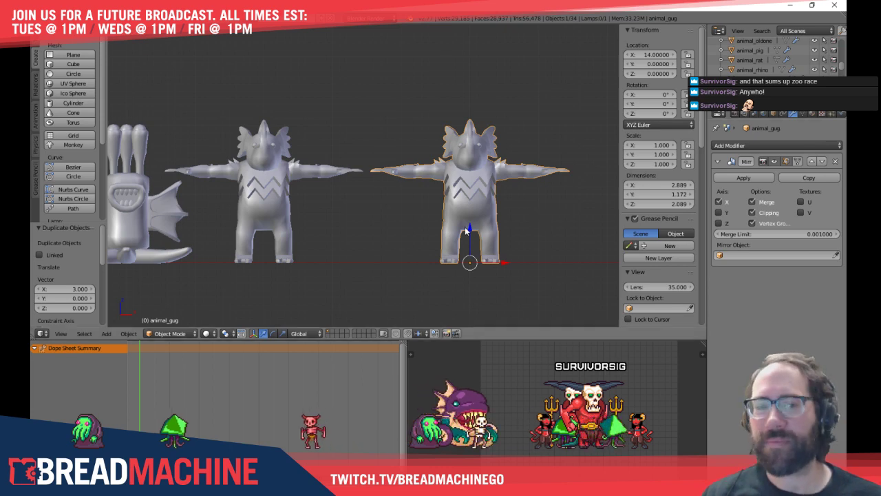
# In Edit Mode on animal_gug, select the linked arm geometry and set it aside, about 1.66 in X and 0.62 in Z from the body
pyautogui.press('Tab')
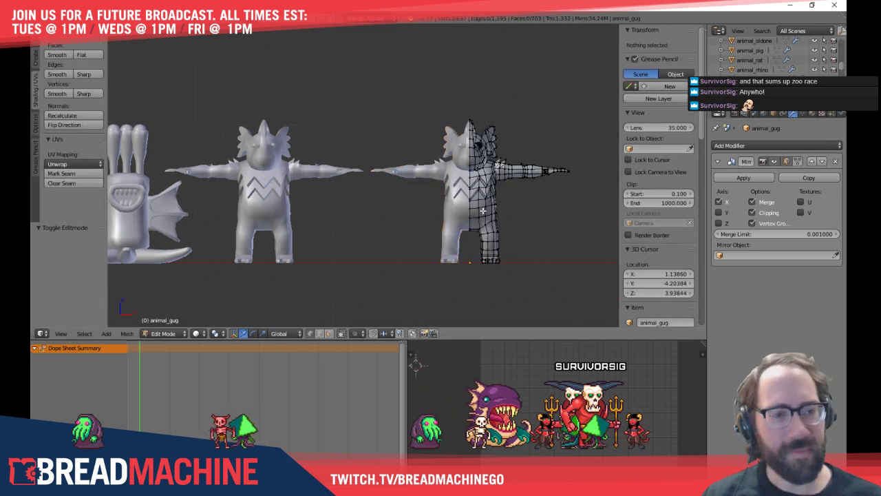
pyautogui.scroll(6, 497, 216)
pyautogui.keyDown('shift'); pyautogui.moveTo(497, 216); pyautogui.dragTo(138, 227, button='middle'); pyautogui.keyUp('shift')
pyautogui.scroll(-3, 139, 227)
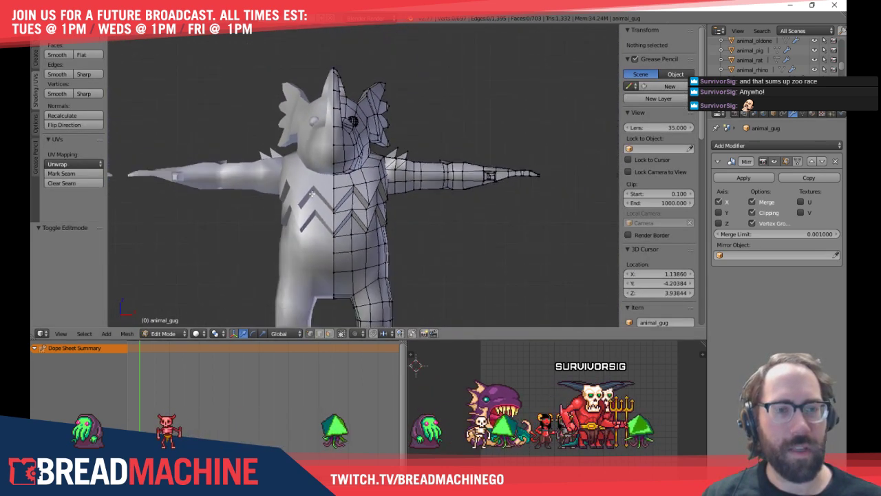
pyautogui.keyDown('shift'); pyautogui.moveTo(404, 125); pyautogui.dragTo(387, 124, button='middle'); pyautogui.keyUp('shift')
pyautogui.scroll(1, 387, 122)
pyautogui.scroll(-2, 382, 128)
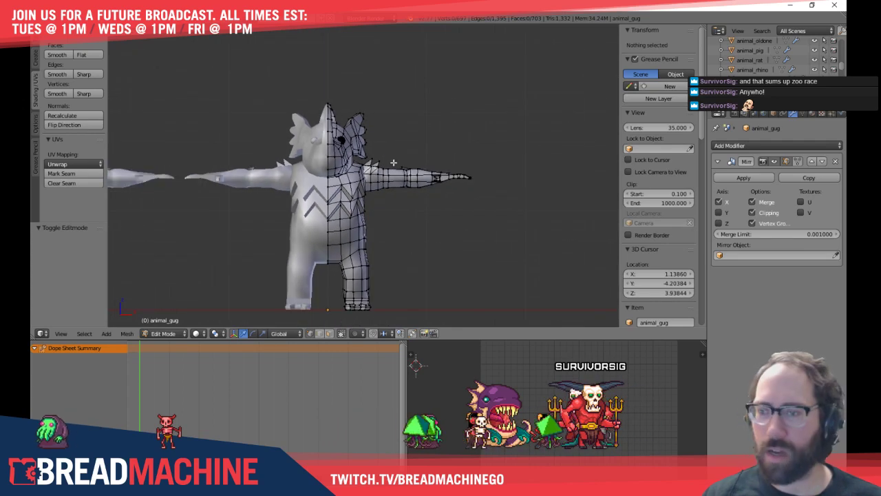
pyautogui.press('l')
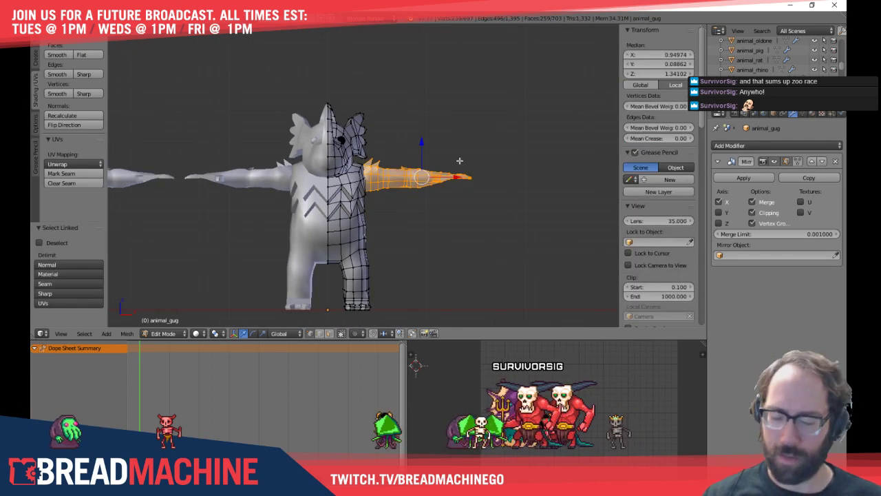
pyautogui.press('g')
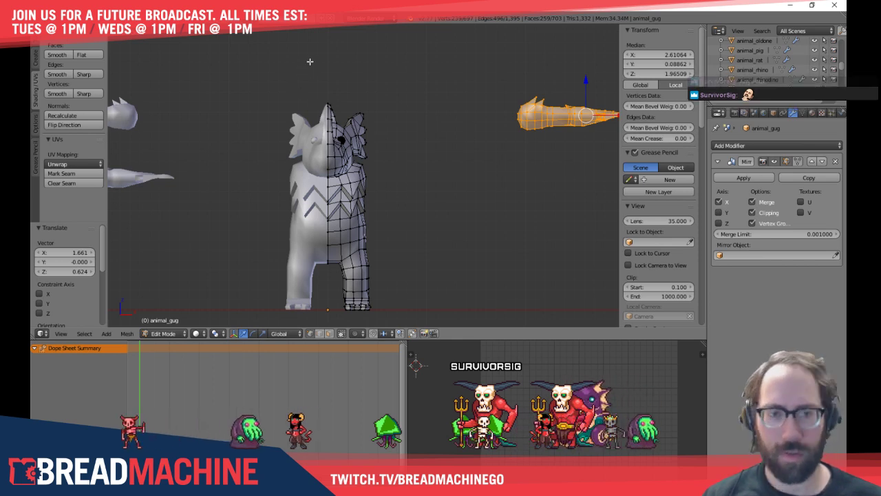
# Delete the vertices of the head and upper torso, keeping the hips, legs and detached arm
pyautogui.press('a')
pyautogui.press('z')
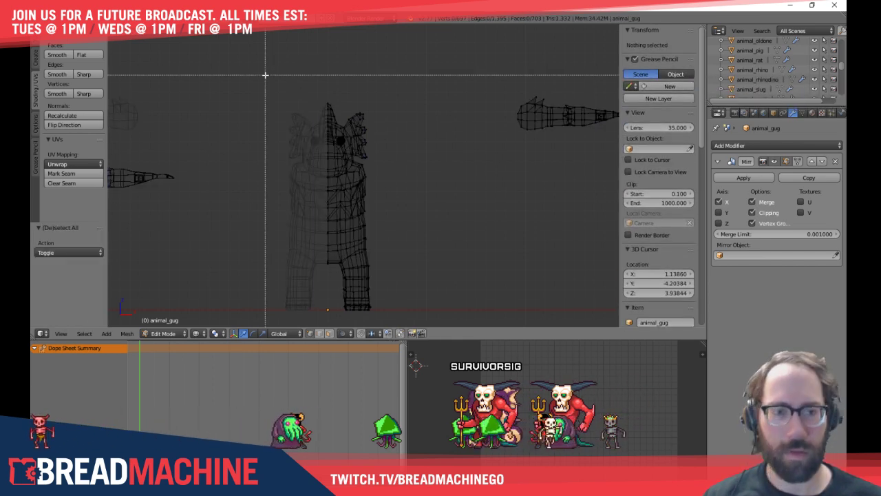
pyautogui.moveTo(259, 66); pyautogui.dragTo(397, 217)
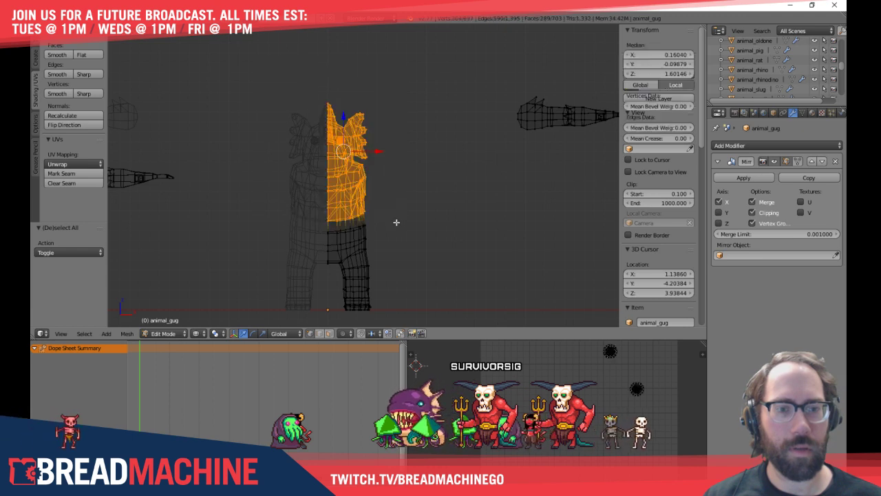
pyautogui.press('x')
pyautogui.click(396, 218)
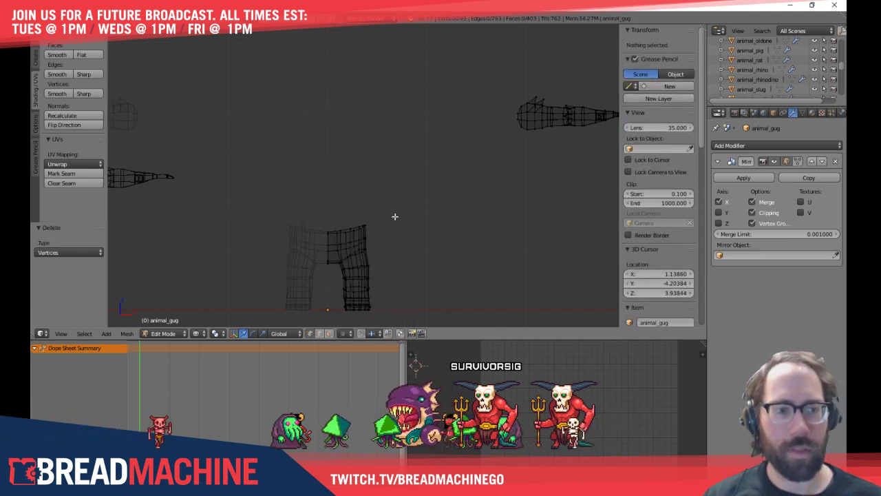
pyautogui.press('z')
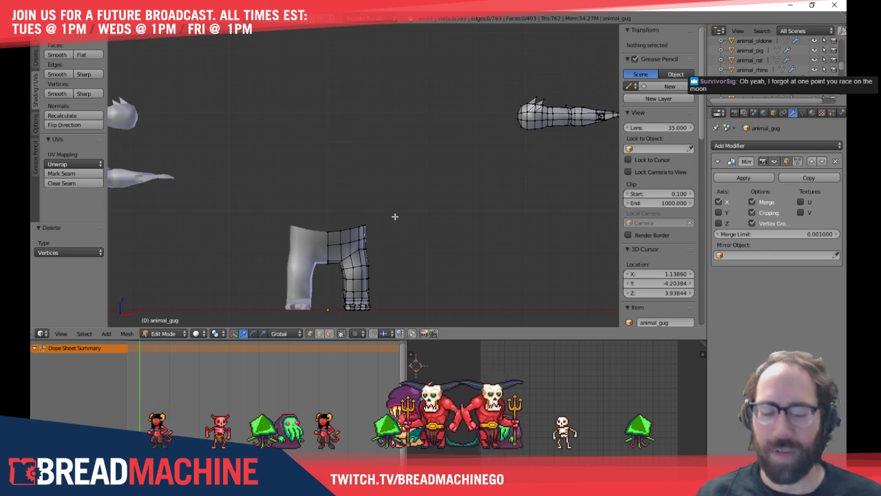
# Scale the edge loop just below the open waist to about 0.794 along Y to slim the flared hips
pyautogui.moveTo(394, 216); pyautogui.dragTo(305, 225, button='middle')
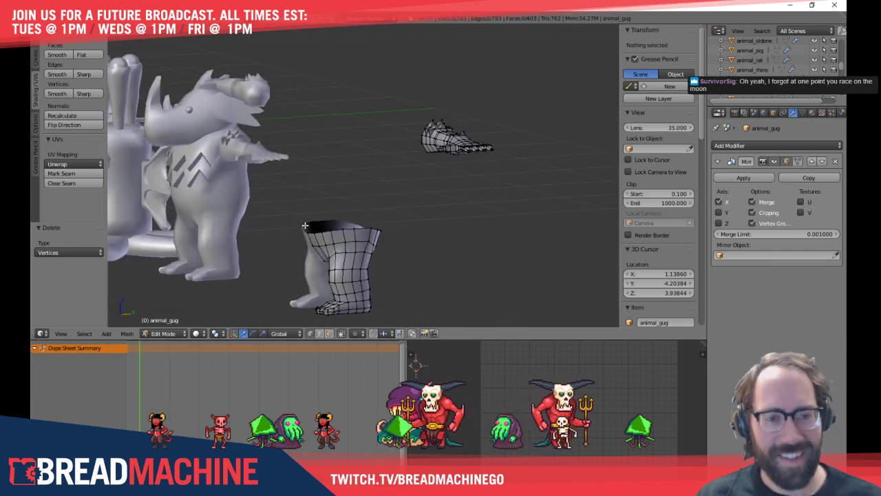
pyautogui.press('KP_3')
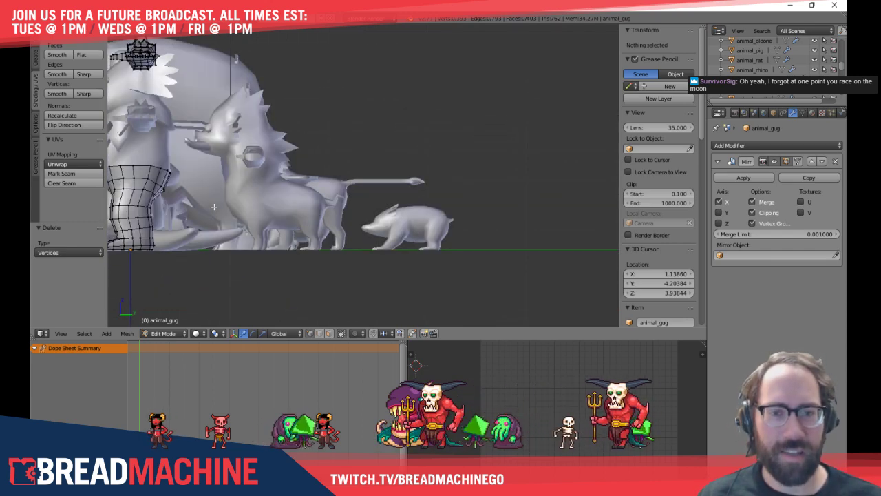
pyautogui.keyDown('shift'); pyautogui.moveTo(214, 206); pyautogui.dragTo(400, 240, button='middle'); pyautogui.keyUp('shift')
pyautogui.keyDown('shift'); pyautogui.moveTo(330, 229); pyautogui.dragTo(408, 243, button='middle'); pyautogui.keyUp('shift')
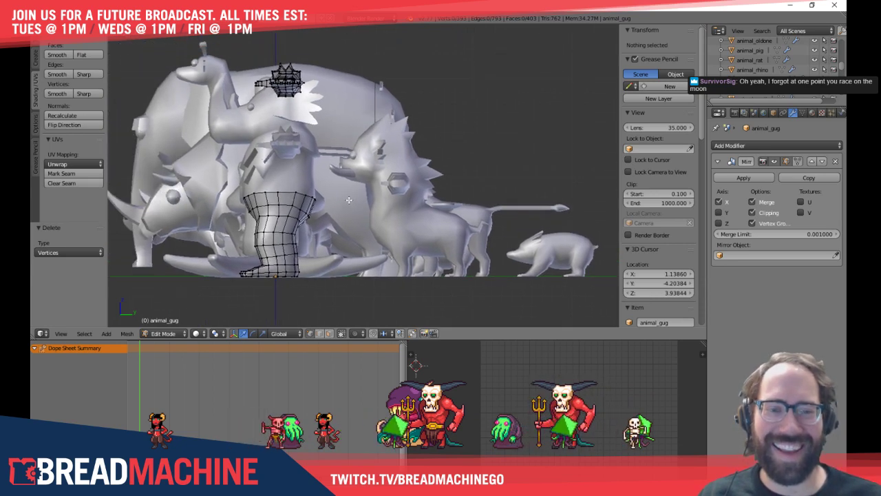
pyautogui.scroll(5, 330, 206)
pyautogui.keyDown('shift'); pyautogui.moveTo(317, 202); pyautogui.dragTo(445, 166, button='middle'); pyautogui.keyUp('shift')
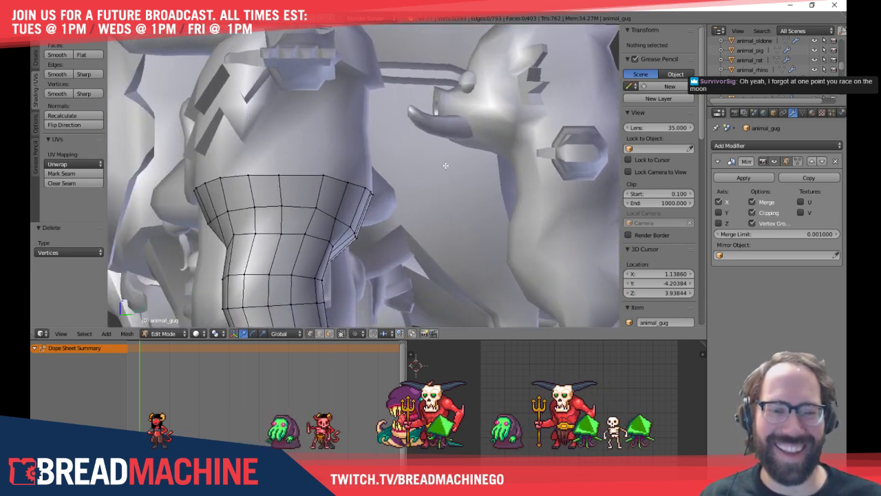
pyautogui.keyDown('alt'); pyautogui.rightClick(288, 206); pyautogui.keyUp('alt')
pyautogui.keyDown('shift'); pyautogui.moveTo(337, 221); pyautogui.dragTo(354, 196, button='middle'); pyautogui.keyUp('shift')
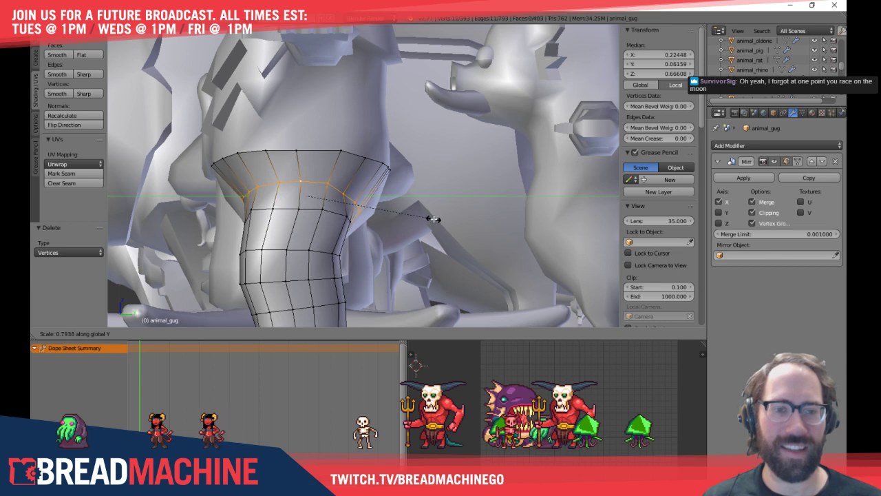
pyautogui.click(432, 218)
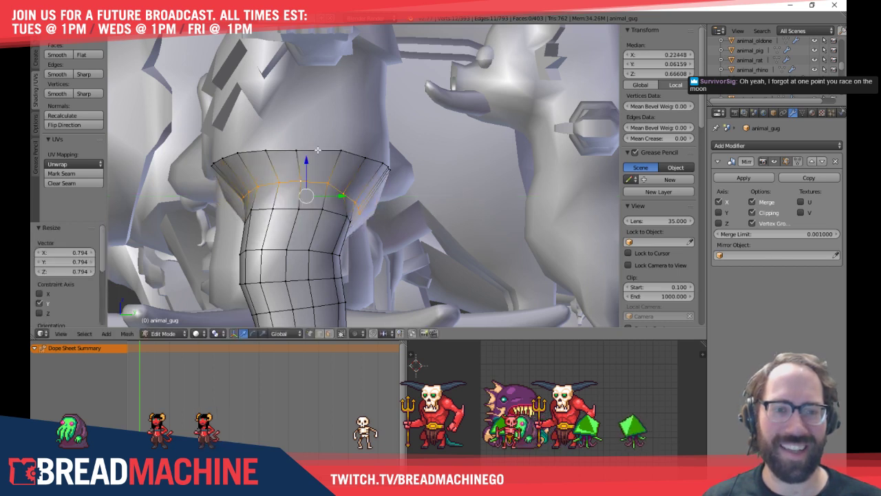
# Narrow the open top edge loop of the waist along Y so it lines up with the slimmed hips
pyautogui.press('s')
pyautogui.press('y')
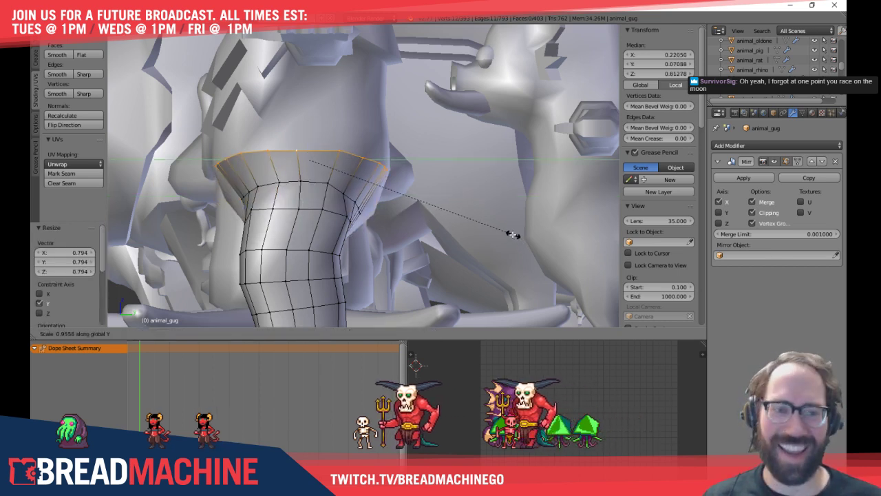
pyautogui.click(464, 232)
pyautogui.press('a')
pyautogui.scroll(-1, 391, 229)
pyautogui.moveTo(391, 228); pyautogui.dragTo(342, 235, button='middle')
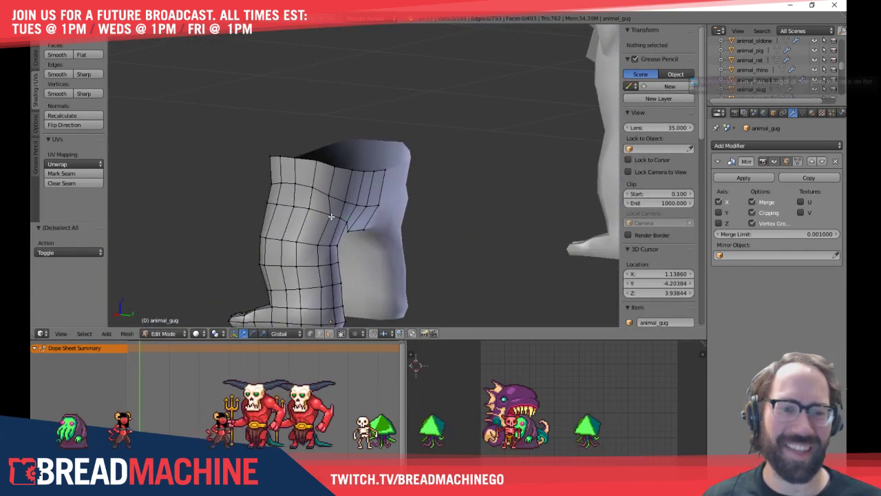
# Select three neighbouring vertices on the back of the upper thigh and shift them slightly forward to smooth the buttock profile
pyautogui.rightClick(330, 216)
pyautogui.press('KP_3')
pyautogui.scroll(5, 330, 216)
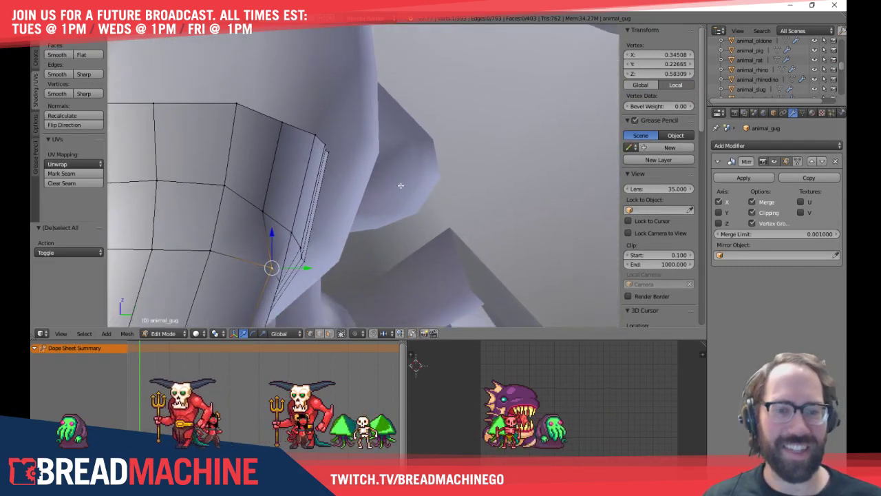
pyautogui.keyDown('shift'); pyautogui.moveTo(401, 185); pyautogui.dragTo(421, 89, button='middle'); pyautogui.keyUp('shift')
pyautogui.moveTo(370, 181); pyautogui.dragTo(309, 185, button='middle')
pyautogui.keyDown('shift'); pyautogui.rightClick(326, 185); pyautogui.keyUp('shift')
pyautogui.keyDown('shift'); pyautogui.rightClick(355, 198); pyautogui.keyUp('shift')
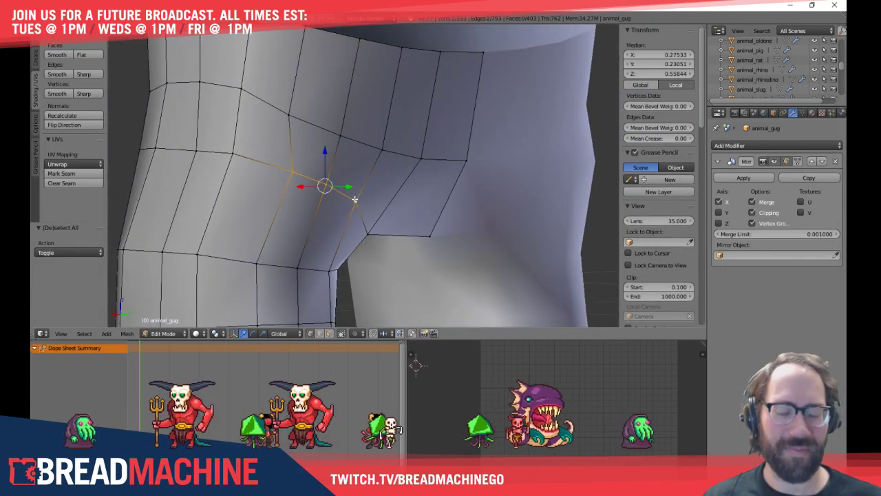
pyautogui.press('KP_3')
pyautogui.press('g')
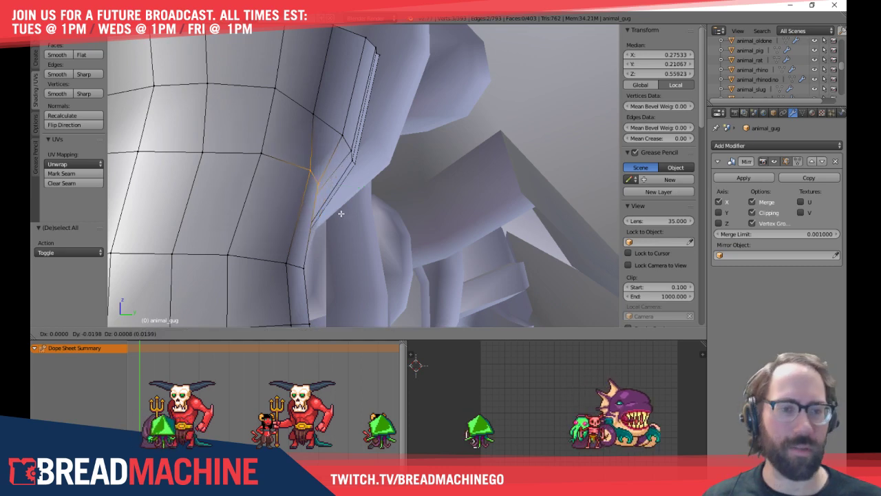
pyautogui.click(340, 211)
pyautogui.press('a')
pyautogui.scroll(-3, 360, 195)
pyautogui.scroll(-1, 360, 195)
pyautogui.moveTo(360, 194); pyautogui.dragTo(333, 182, button='middle')
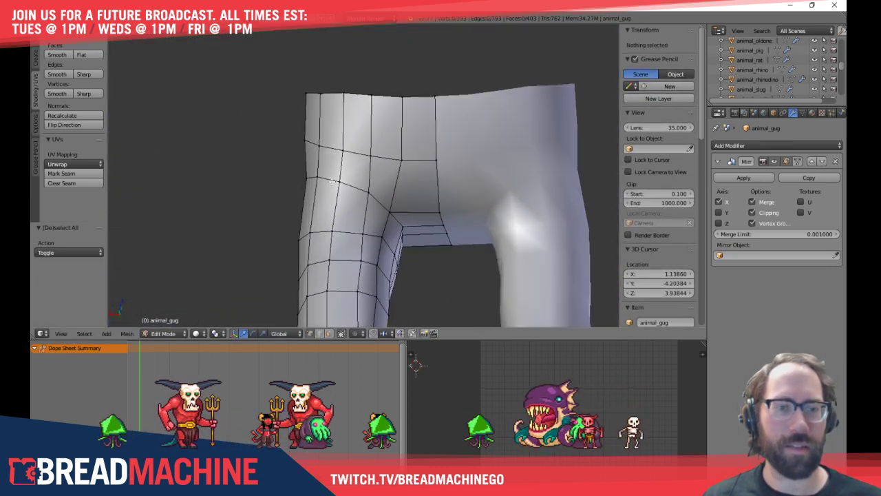
# Raise the rear crotch edge between the legs by about 0.02 along Z
pyautogui.rightClick(390, 216)
pyautogui.moveTo(390, 215); pyautogui.dragTo(417, 178, button='middle')
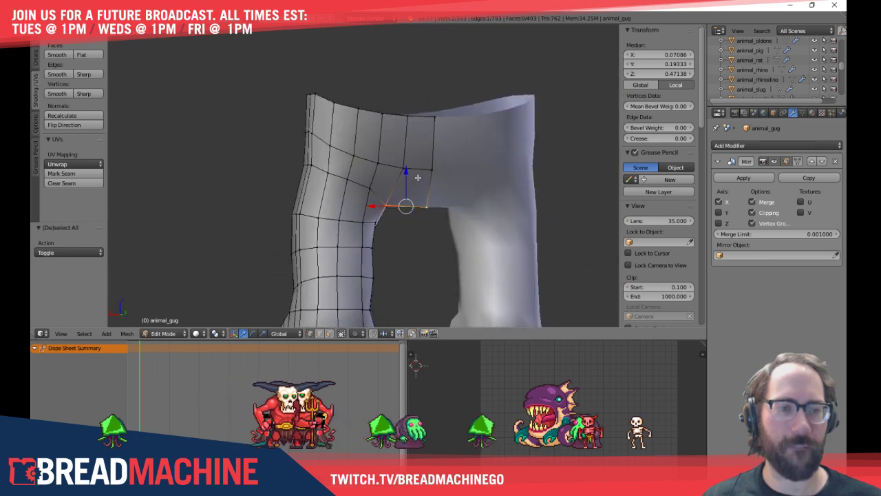
pyautogui.moveTo(408, 171); pyautogui.dragTo(408, 166)
pyautogui.moveTo(408, 166); pyautogui.dragTo(365, 201, button='middle')
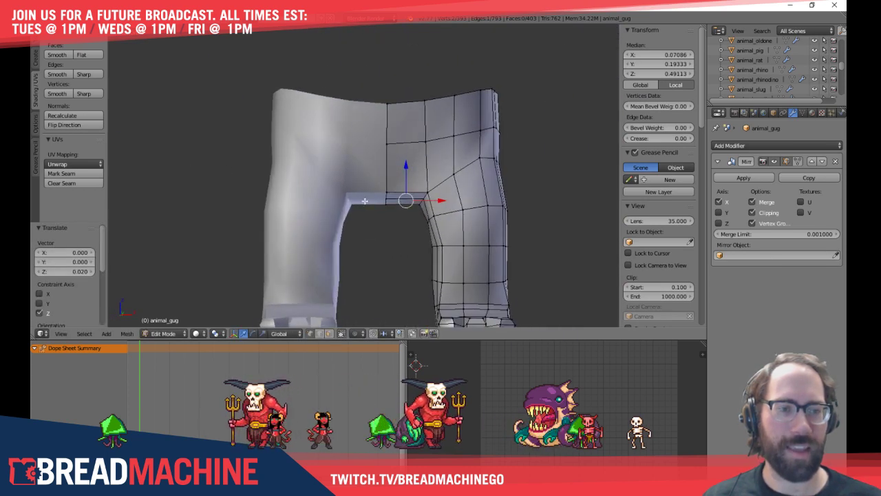
# Raise the front crotch edge slightly along Z to lift the gap between the legs
pyautogui.rightClick(402, 192)
pyautogui.moveTo(407, 159); pyautogui.dragTo(408, 150)
pyautogui.press('a')
pyautogui.scroll(-2, 476, 186)
pyautogui.moveTo(475, 187); pyautogui.dragTo(400, 210, button='middle')
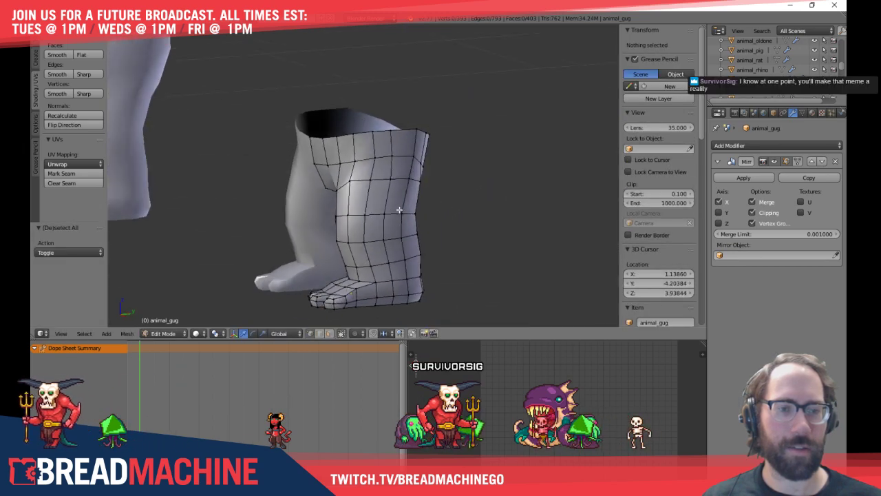
# Extrude the open waist loop upward twice in front view, by about 0.25 and 0.22 along Z, to start the torso
pyautogui.scroll(1, 399, 210)
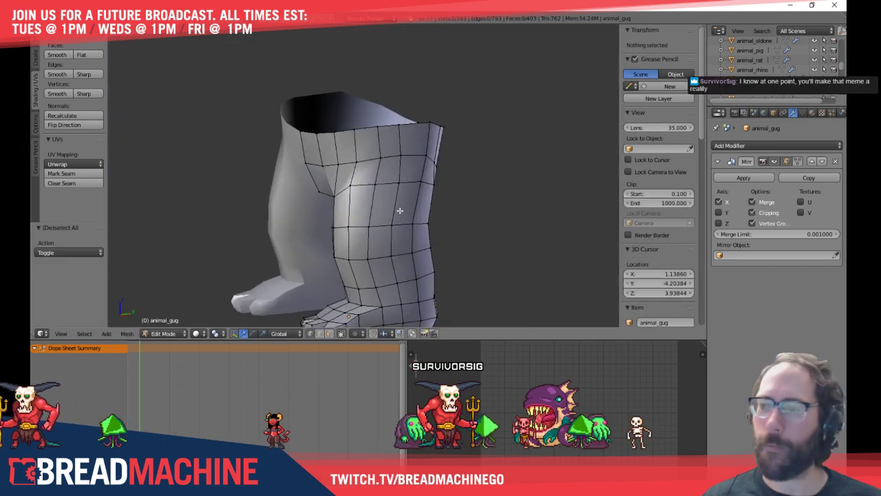
pyautogui.moveTo(321, 162); pyautogui.dragTo(404, 157, button='middle')
pyautogui.keyDown('alt'); pyautogui.rightClick(340, 180); pyautogui.keyUp('alt')
pyautogui.press('KP_1')
pyautogui.scroll(-2, 405, 133)
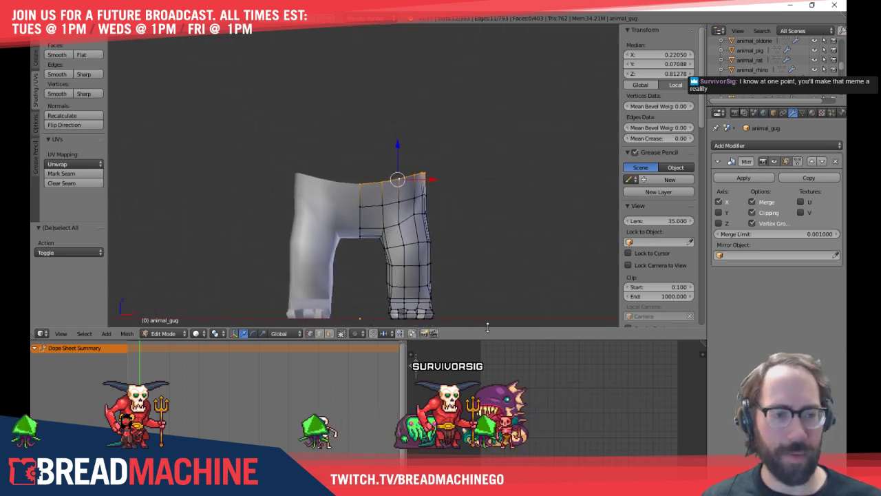
pyautogui.moveTo(487, 328); pyautogui.dragTo(480, 413)
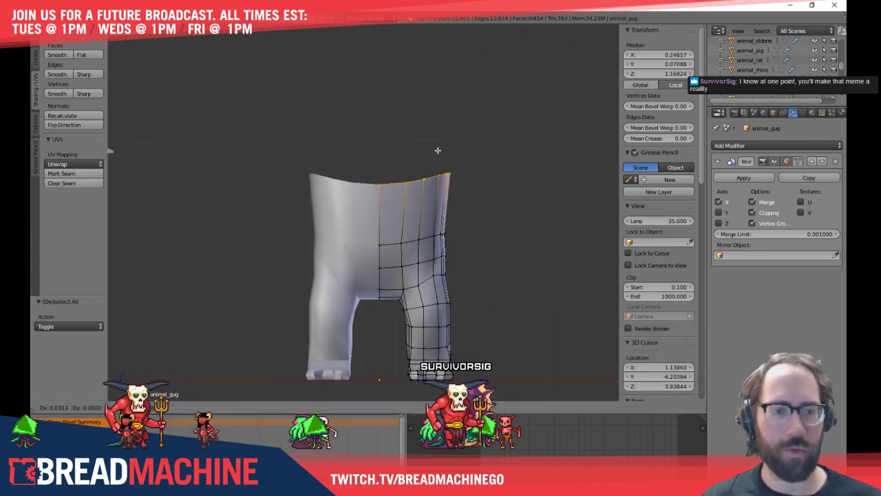
pyautogui.click(439, 208)
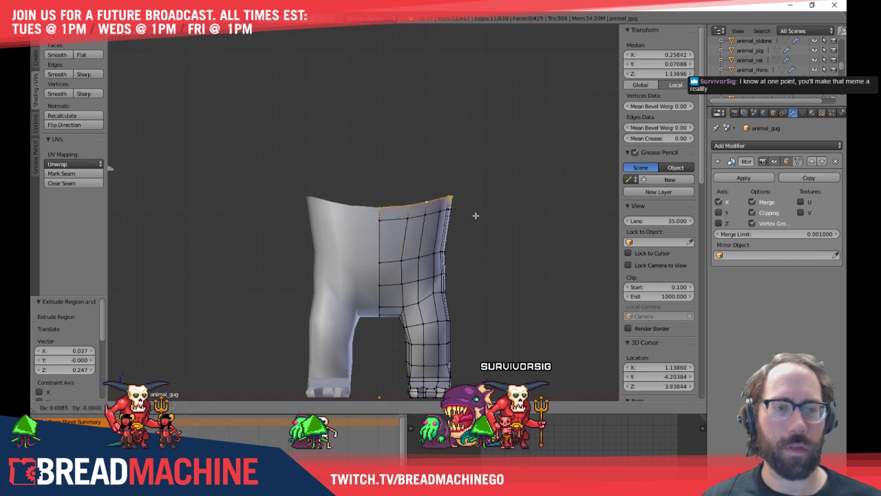
pyautogui.click(476, 191)
# Select the two newest torso loops and lower them together by about 0.07 along Z
pyautogui.keyDown('alt'); pyautogui.rightClick(413, 217); pyautogui.keyUp('alt')
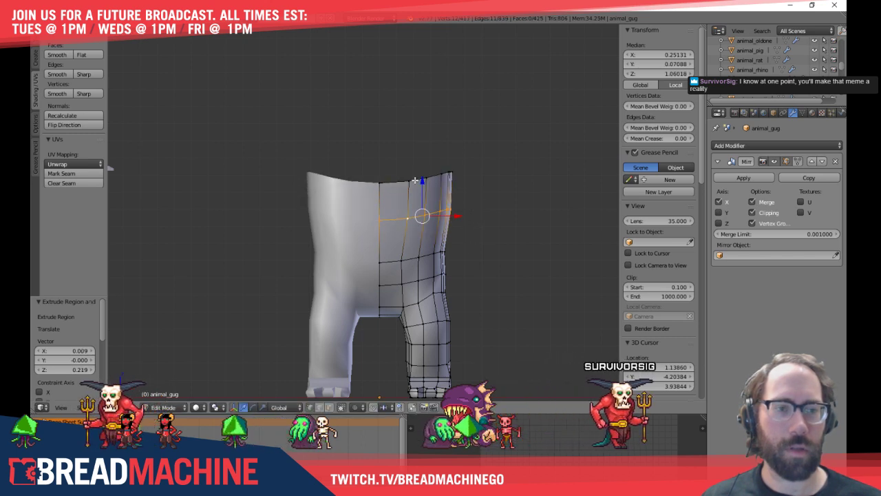
pyautogui.keyDown('alt'); pyautogui.keyDown('shift'); pyautogui.rightClick(415, 180); pyautogui.keyUp('shift'); pyautogui.keyUp('alt')
pyautogui.moveTo(422, 167); pyautogui.dragTo(421, 180)
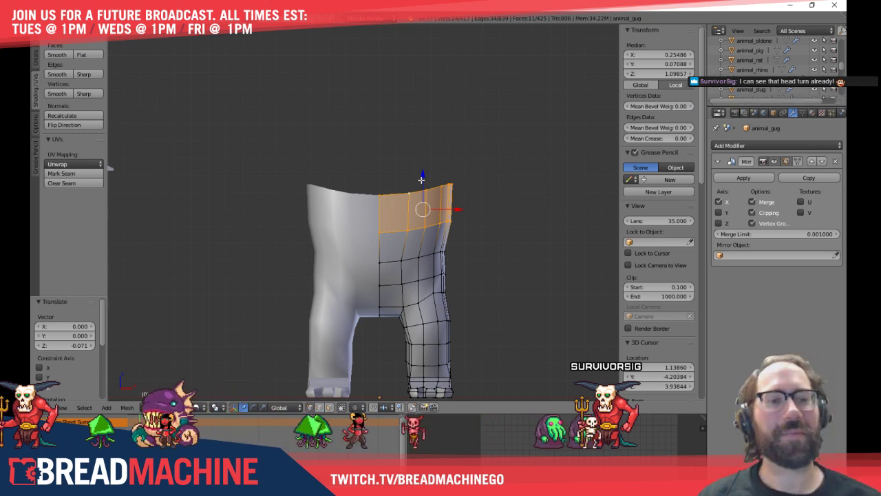
pyautogui.keyDown('shift'); pyautogui.moveTo(416, 214); pyautogui.dragTo(404, 196, button='middle'); pyautogui.keyUp('shift')
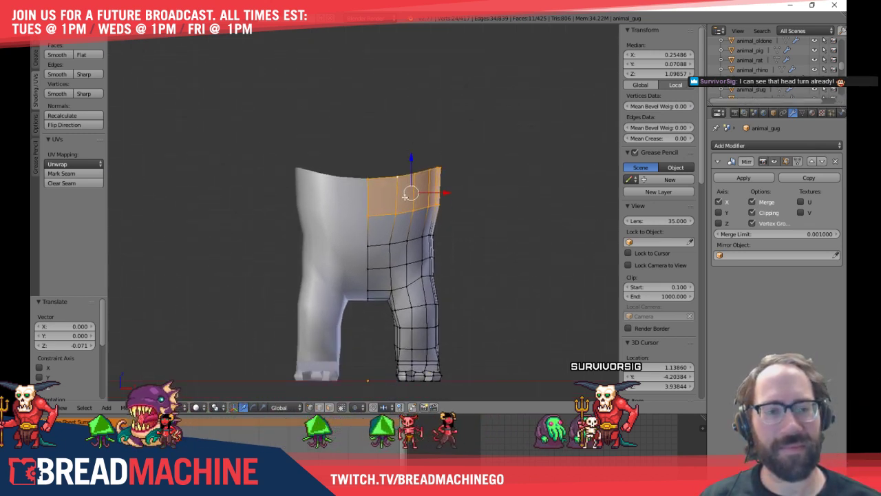
pyautogui.click(448, 241)
# Extrude the torso's top edge loop upward by about 0.17 along Z
pyautogui.press('a')
pyautogui.keyDown('alt'); pyautogui.rightClick(380, 176); pyautogui.keyUp('alt')
pyautogui.keyDown('shift'); pyautogui.moveTo(494, 206); pyautogui.dragTo(493, 213, button='middle'); pyautogui.keyUp('shift')
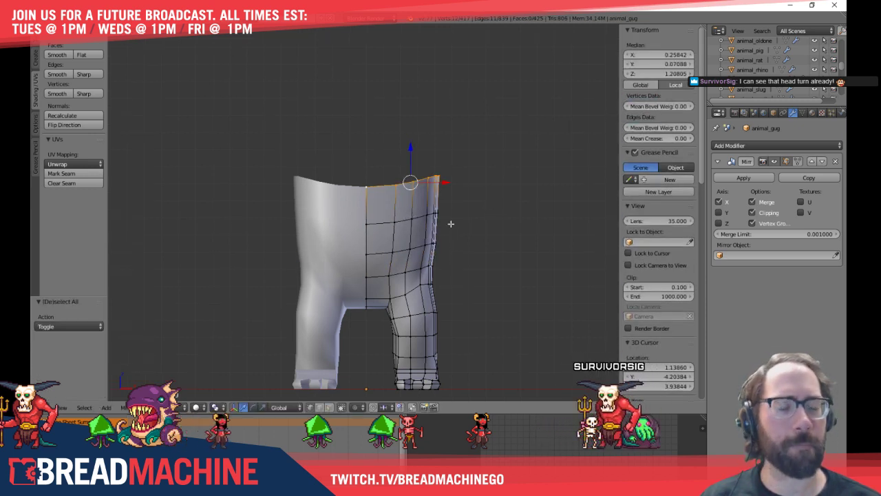
pyautogui.press('g')
pyautogui.press('z')
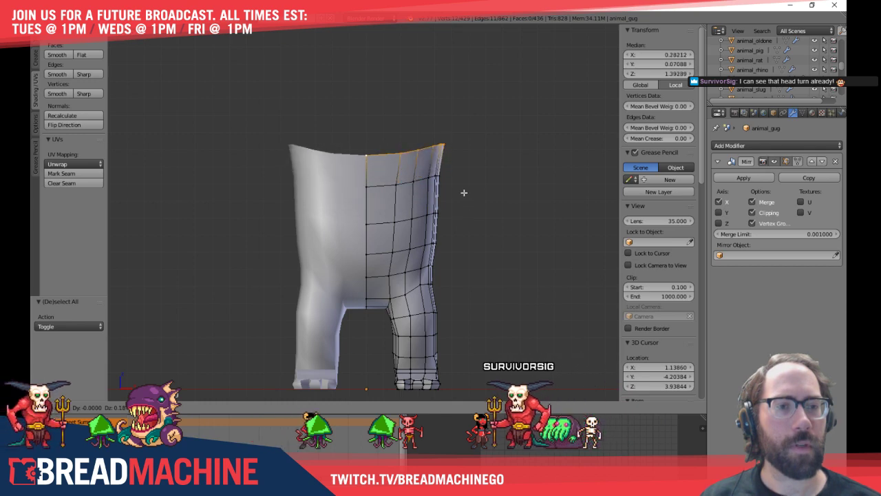
pyautogui.click(460, 195)
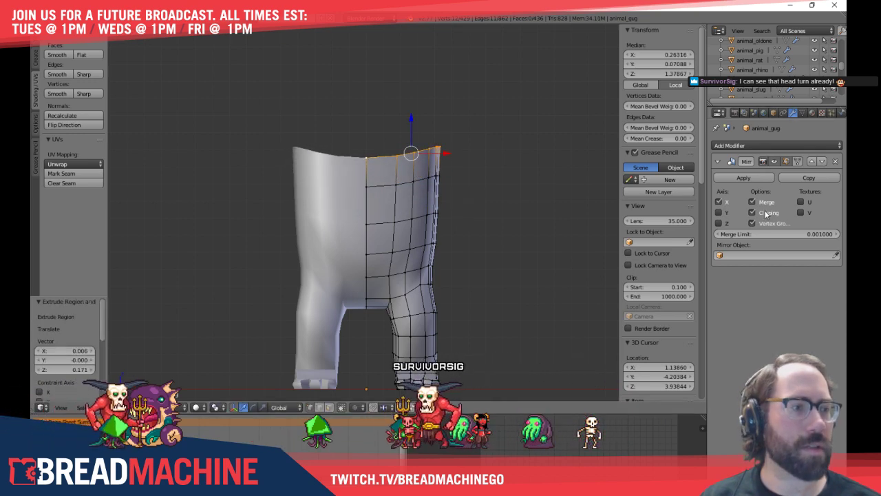
# Disable Clipping in the Mirror modifier and shift the upper two front and back centre vertices 0.058 along X to open a split
pyautogui.scroll(3, 504, 206)
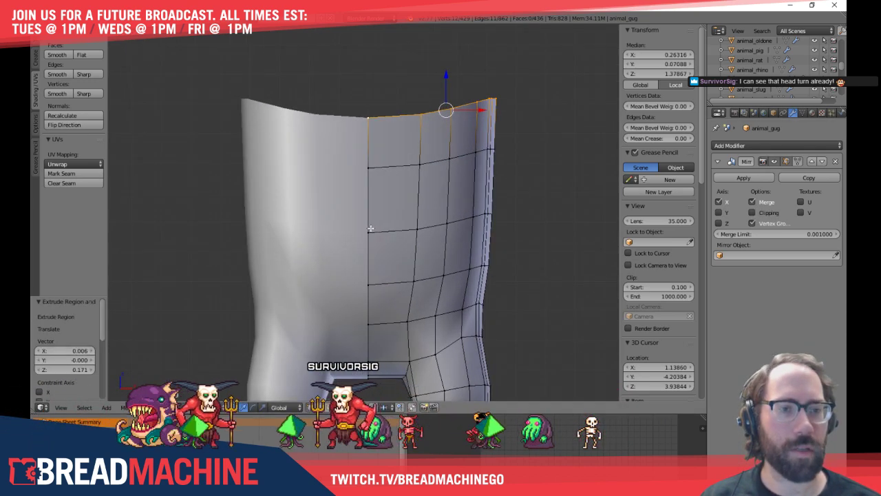
pyautogui.rightClick(372, 170)
pyautogui.keyDown('shift'); pyautogui.rightClick(372, 120); pyautogui.keyUp('shift')
pyautogui.moveTo(372, 121); pyautogui.dragTo(585, 204, button='middle')
pyautogui.rightClick(391, 151)
pyautogui.keyDown('shift'); pyautogui.rightClick(386, 199); pyautogui.keyUp('shift')
pyautogui.keyDown('shift'); pyautogui.rightClick(325, 195); pyautogui.keyUp('shift')
pyautogui.keyDown('shift'); pyautogui.rightClick(326, 245); pyautogui.keyUp('shift')
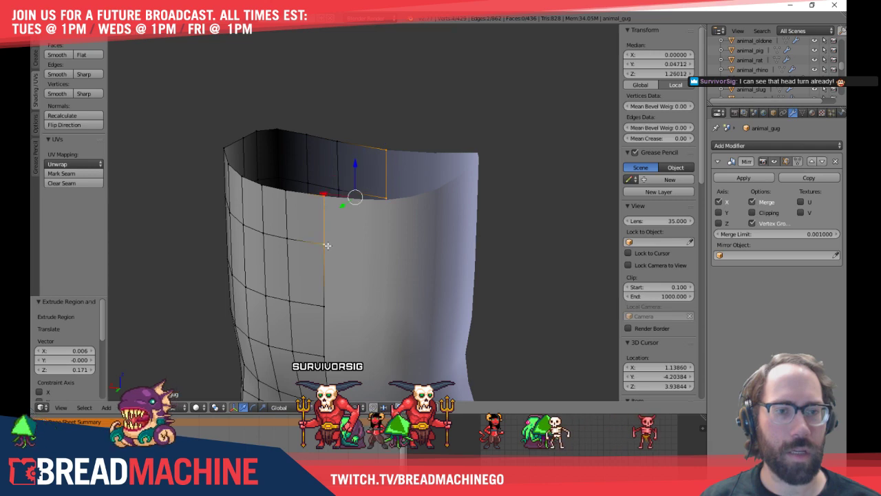
pyautogui.press('KP_1')
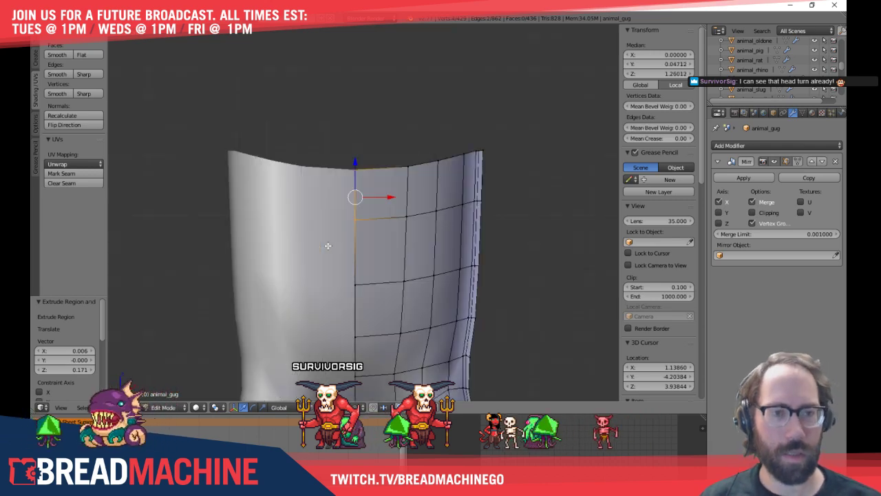
pyautogui.press('g')
pyautogui.press('x')
pyautogui.click(402, 213)
# Select the top two torso loops beside the split and lower them by about 0.09 along Z
pyautogui.keyDown('alt'); pyautogui.rightClick(402, 213); pyautogui.keyUp('alt')
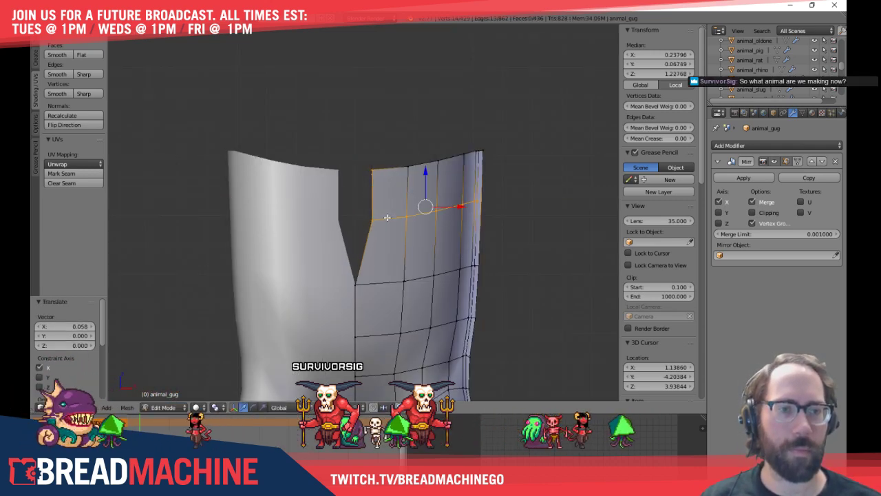
pyautogui.keyDown('alt'); pyautogui.keyDown('shift'); pyautogui.rightClick(465, 138); pyautogui.keyUp('shift'); pyautogui.keyUp('alt')
pyautogui.click(425, 156)
pyautogui.press('g')
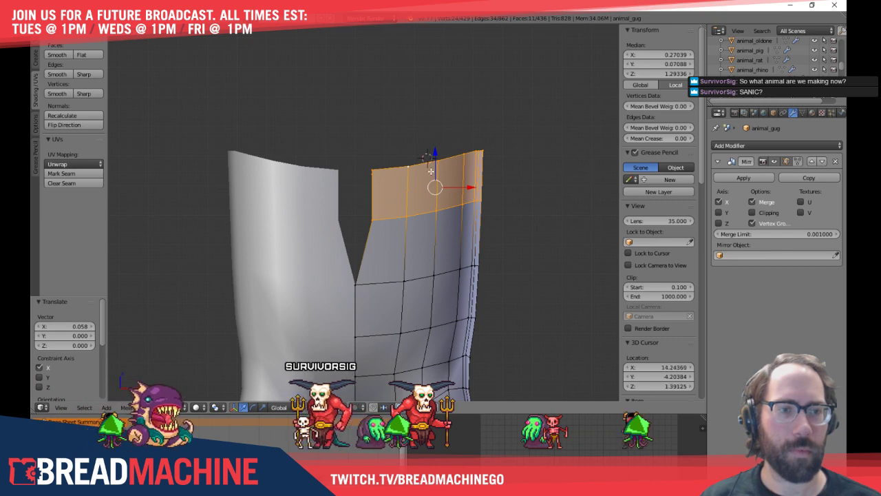
pyautogui.press('z')
pyautogui.click(434, 181)
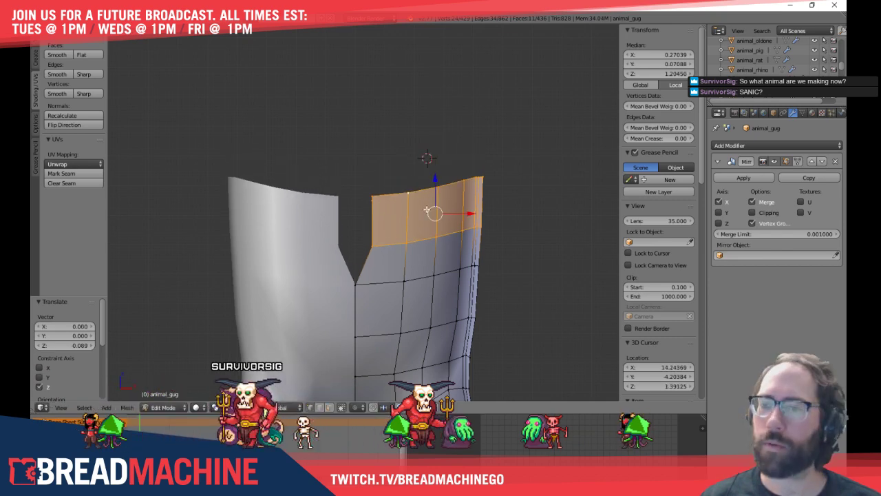
pyautogui.keyDown('shift'); pyautogui.moveTo(425, 209); pyautogui.dragTo(395, 183, button='middle'); pyautogui.keyUp('shift')
pyautogui.scroll(-1, 395, 183)
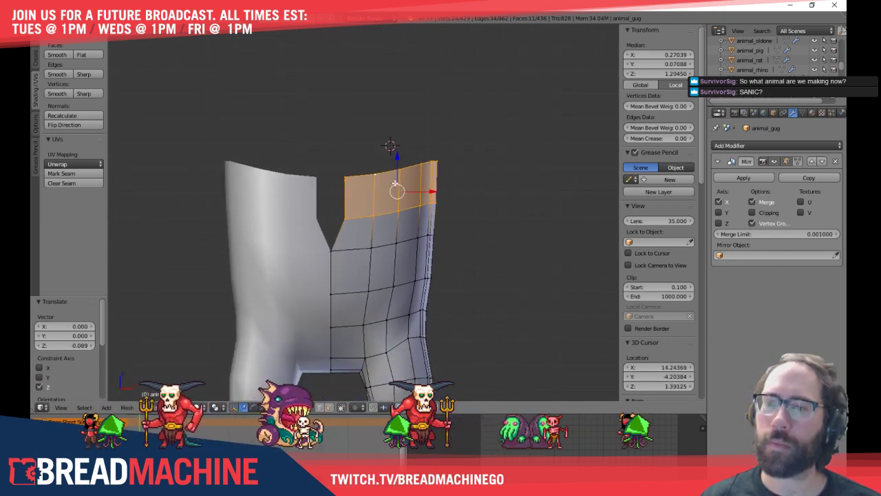
# Switch to Photoshop to check the gug drawing in secret_sketch_everything_01.psd, move its window aside and return to Blender
pyautogui.hotkey('alt', 'Tab')
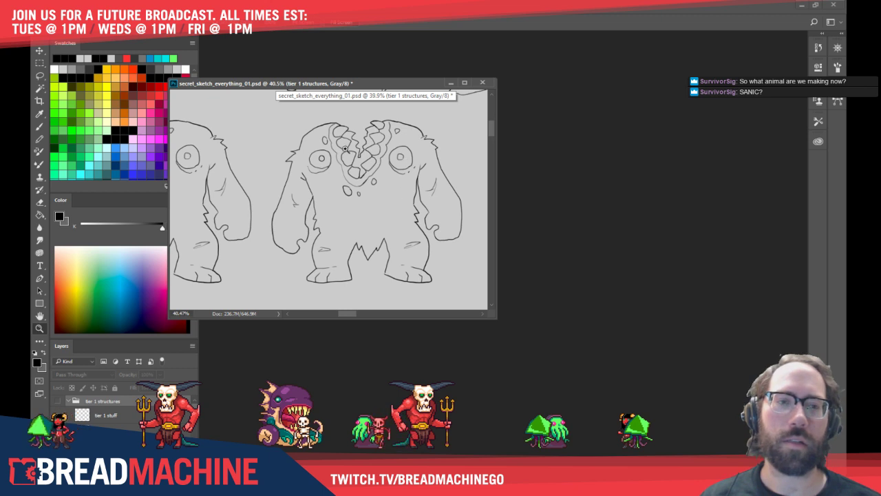
pyautogui.moveTo(380, 84); pyautogui.dragTo(0, 86)
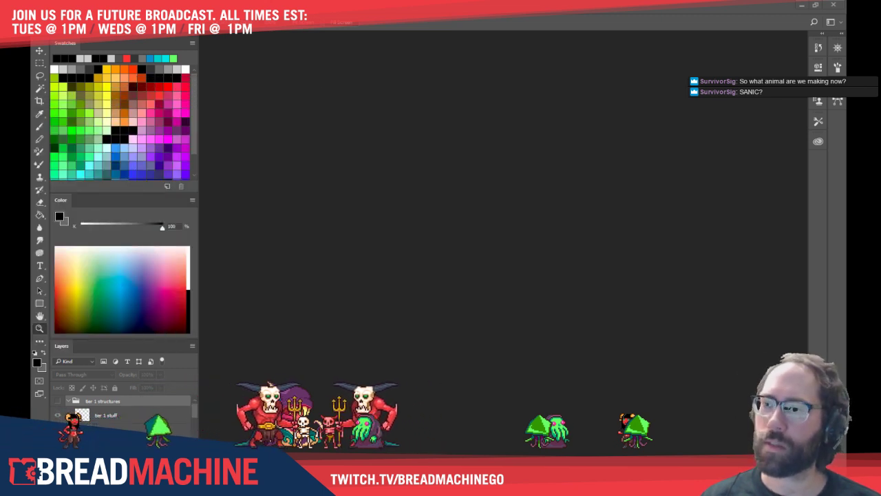
pyautogui.hotkey('alt', 'Tab')
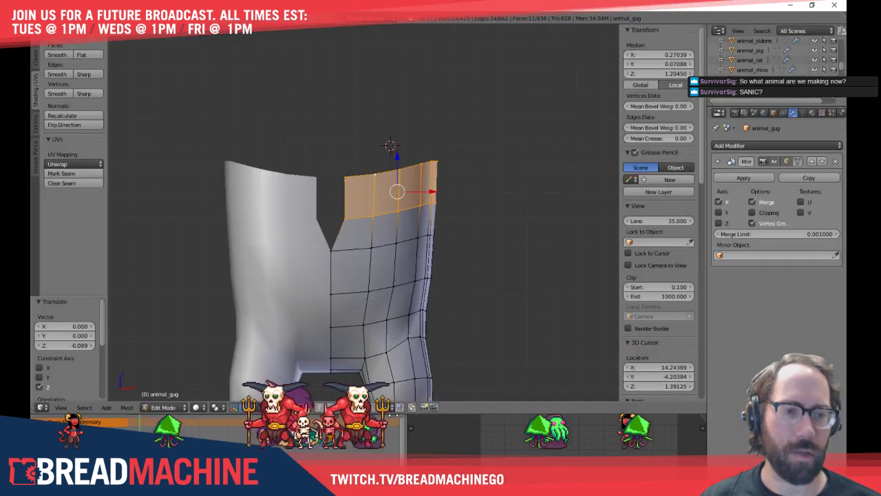
# Extrude the split torso's top edge loop upward by about 0.12 along Z and slightly toward the centre
pyautogui.keyDown('shift'); pyautogui.moveTo(375, 294); pyautogui.dragTo(380, 335, button='middle'); pyautogui.keyUp('shift')
pyautogui.keyDown('shift'); pyautogui.moveTo(422, 251); pyautogui.dragTo(424, 281, button='middle'); pyautogui.keyUp('shift')
pyautogui.press('a')
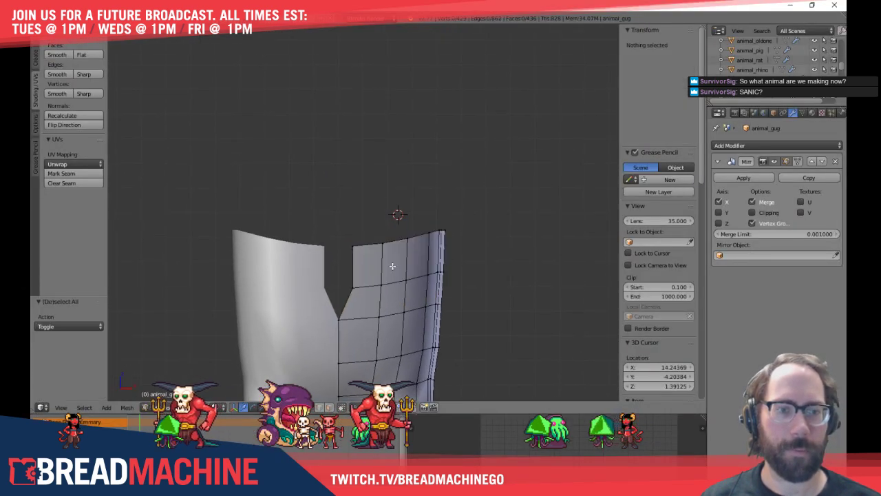
pyautogui.keyDown('alt'); pyautogui.rightClick(392, 242); pyautogui.keyUp('alt')
pyautogui.press('e')
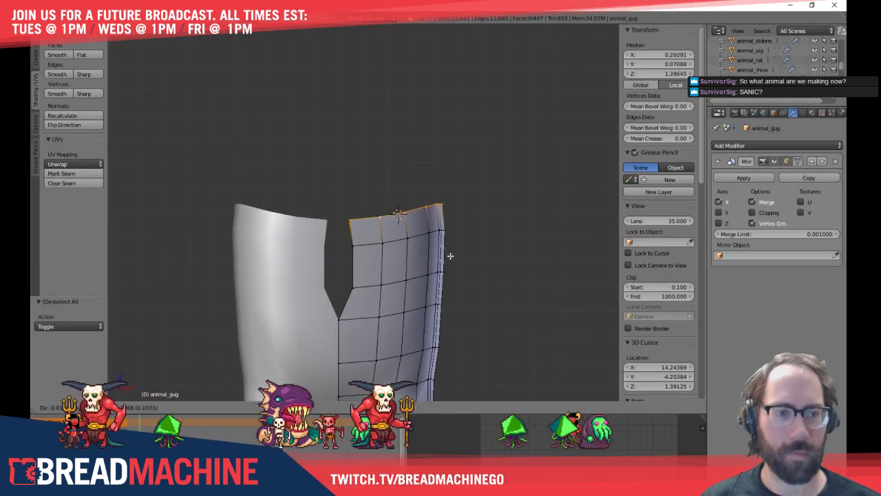
pyautogui.click(447, 252)
# Scale the new top edge loop to about 0.836 along X and nudge it slightly up along Z
pyautogui.press('s')
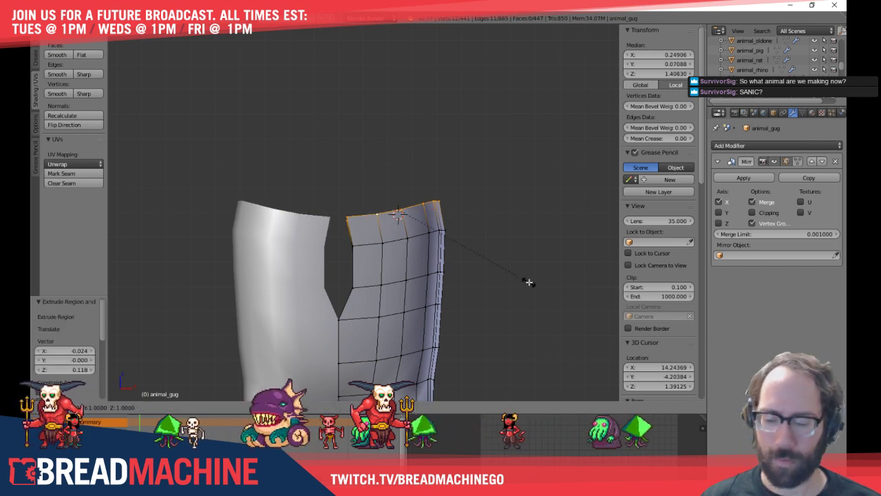
pyautogui.press('x')
pyautogui.click(506, 273)
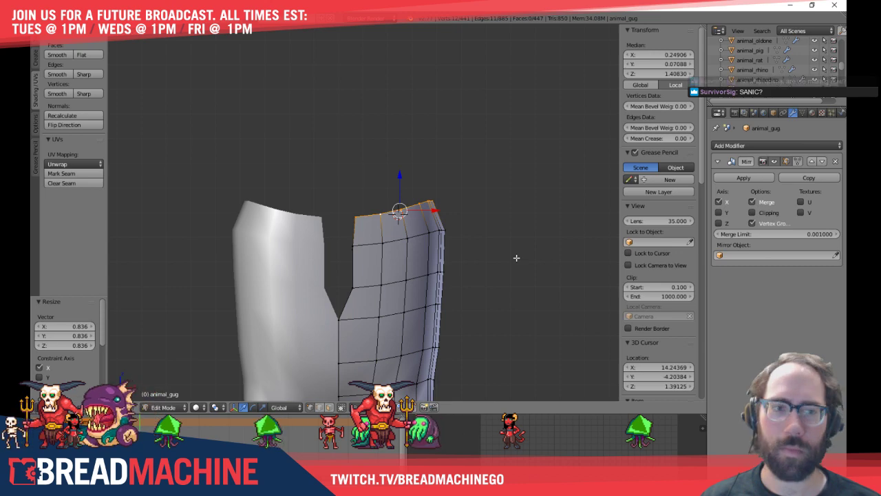
pyautogui.press('g')
pyautogui.press('z')
pyautogui.press('a')
# Narrow the torso's top edge loop slightly along Y to taper the shoulders front to back
pyautogui.moveTo(516, 256); pyautogui.dragTo(472, 250, button='middle')
pyautogui.moveTo(414, 226); pyautogui.dragTo(427, 256, button='middle')
pyautogui.keyDown('alt'); pyautogui.rightClick(368, 222); pyautogui.keyUp('alt')
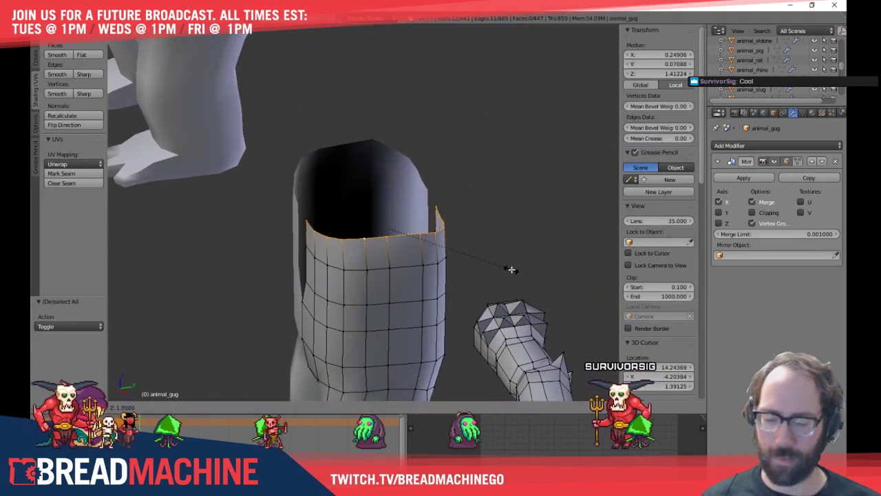
pyautogui.press('a')
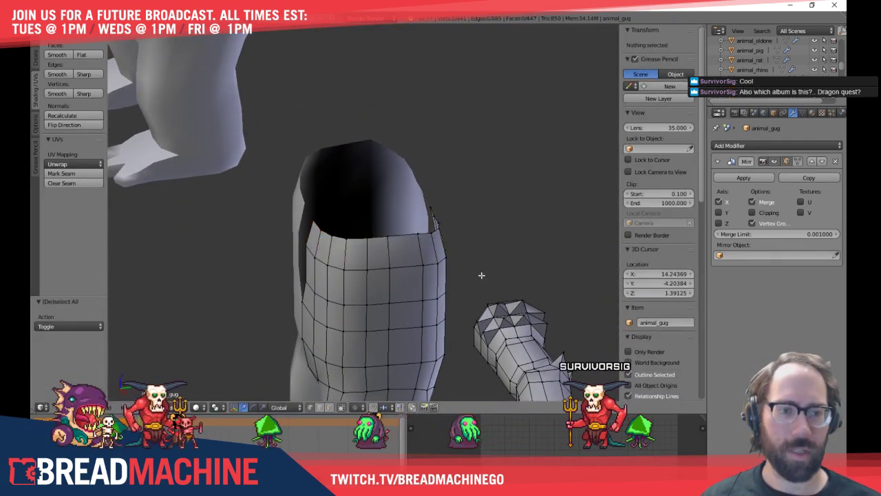
# Lower the torso loop at the base of the split by about 0.04 along Z in front view
pyautogui.moveTo(482, 276); pyautogui.dragTo(454, 245, button='middle')
pyautogui.press('KP_1')
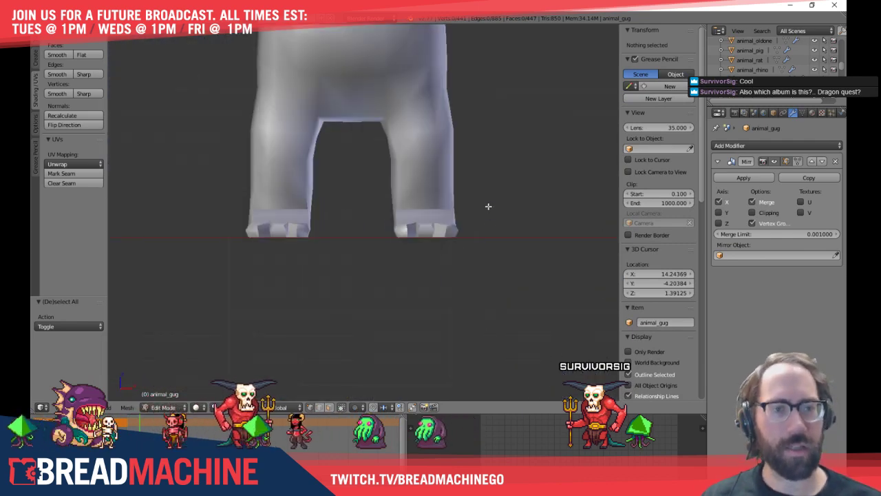
pyautogui.keyDown('shift'); pyautogui.moveTo(474, 200); pyautogui.dragTo(464, 346, button='middle'); pyautogui.keyUp('shift')
pyautogui.keyDown('shift'); pyautogui.moveTo(431, 161); pyautogui.dragTo(399, 226, button='middle'); pyautogui.keyUp('shift')
pyautogui.scroll(-5, 399, 215)
pyautogui.keyDown('shift'); pyautogui.moveTo(436, 203); pyautogui.dragTo(252, 203, button='middle'); pyautogui.keyUp('shift')
pyautogui.scroll(8, 439, 220)
pyautogui.keyDown('shift'); pyautogui.moveTo(421, 225); pyautogui.dragTo(379, 227, button='middle'); pyautogui.keyUp('shift')
pyautogui.keyDown('alt'); pyautogui.rightClick(375, 206); pyautogui.keyUp('alt')
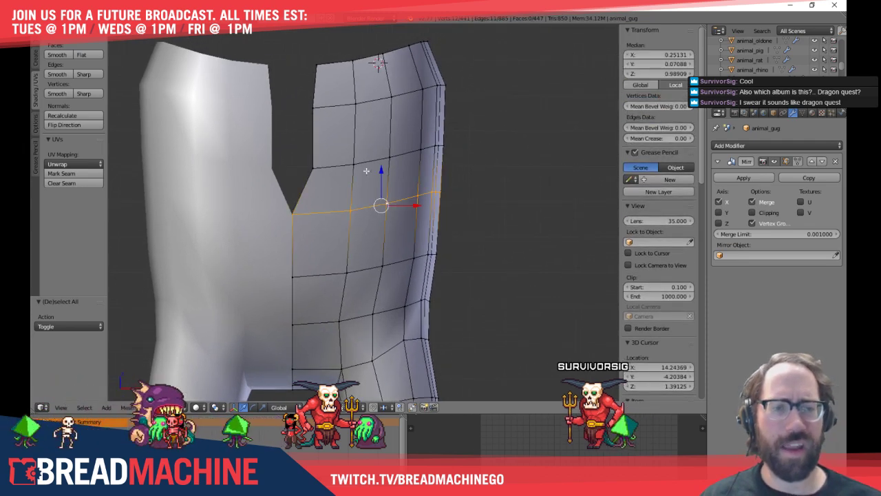
pyautogui.press('z')
pyautogui.press('g')
pyautogui.press('z')
pyautogui.click(383, 183)
pyautogui.press('z')
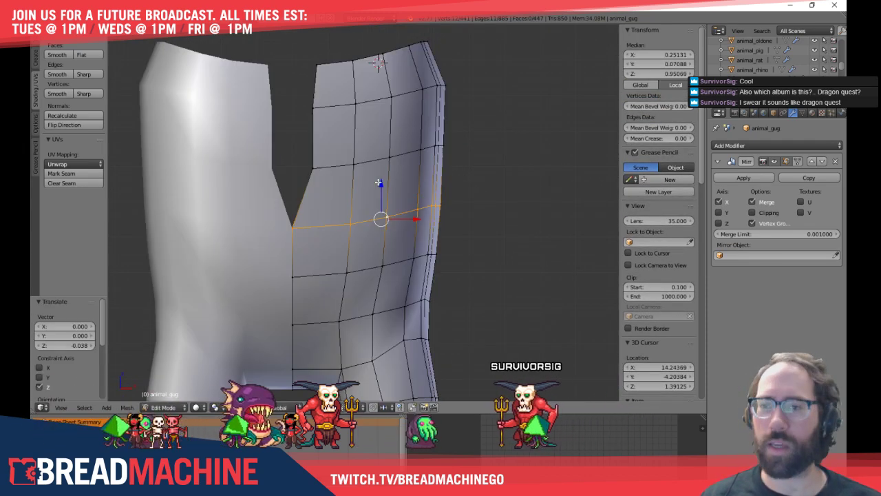
pyautogui.keyDown('shift'); pyautogui.moveTo(369, 197); pyautogui.dragTo(356, 219, button='middle'); pyautogui.keyUp('shift')
pyautogui.press('a')
# Lower the next two loops above the split's base by about 0.055 and 0.037 along Z to even the spacing
pyautogui.keyDown('shift'); pyautogui.moveTo(352, 252); pyautogui.dragTo(367, 231, button='middle'); pyautogui.keyUp('shift')
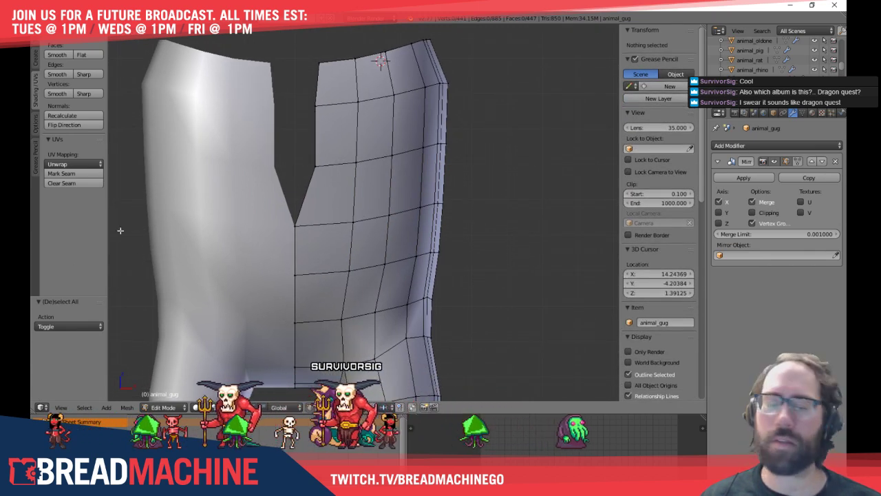
pyautogui.keyDown('alt'); pyautogui.rightClick(361, 176); pyautogui.keyUp('alt')
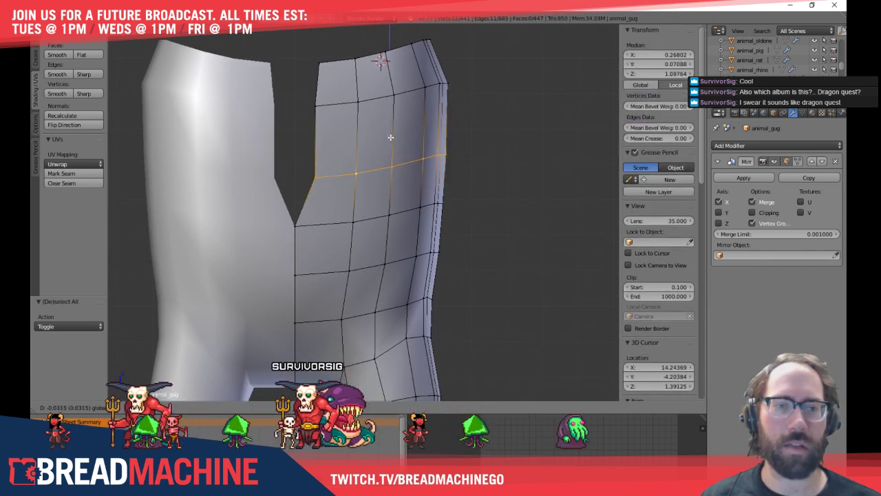
pyautogui.moveTo(391, 144); pyautogui.dragTo(390, 145)
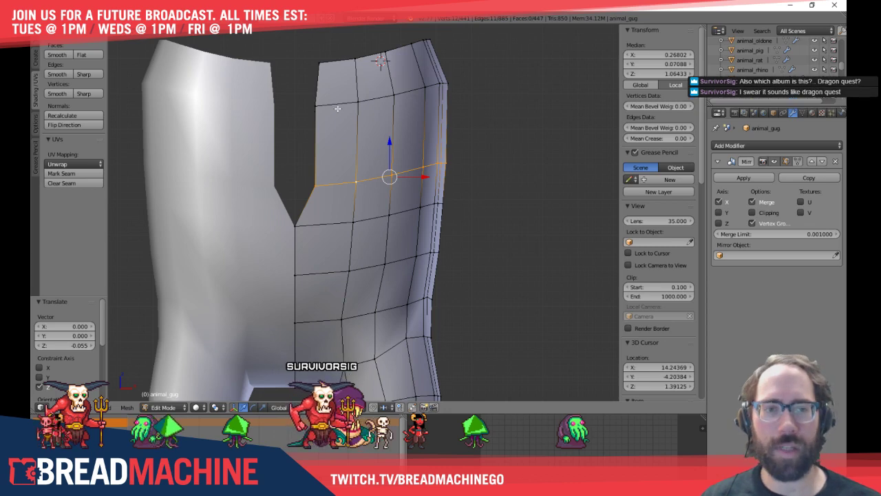
pyautogui.press('g')
pyautogui.moveTo(390, 62); pyautogui.dragTo(390, 75)
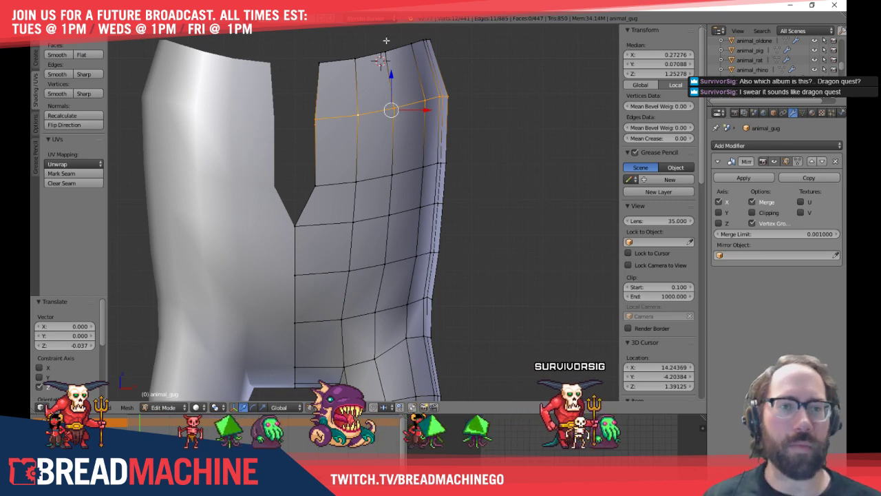
# Lower the torso's top edge loop by about 0.054 along Z
pyautogui.moveTo(383, 83); pyautogui.dragTo(383, 115, button='middle')
pyautogui.moveTo(386, 96); pyautogui.dragTo(387, 115)
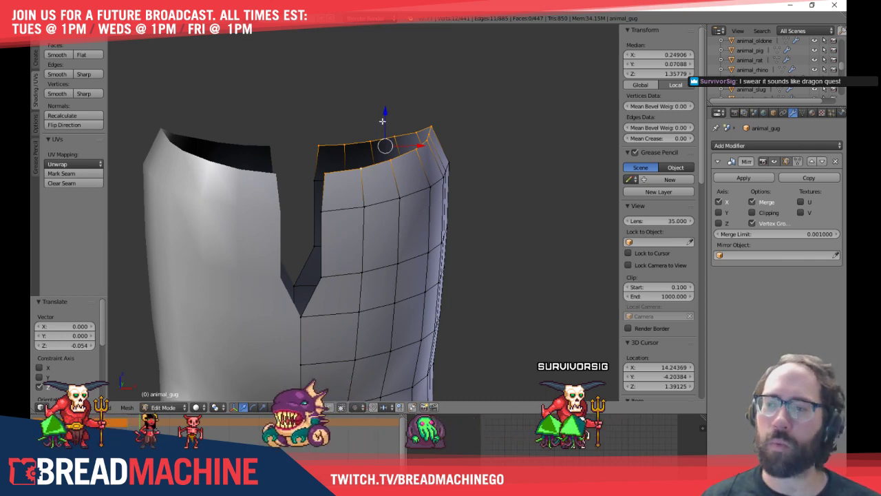
pyautogui.press('KP_1')
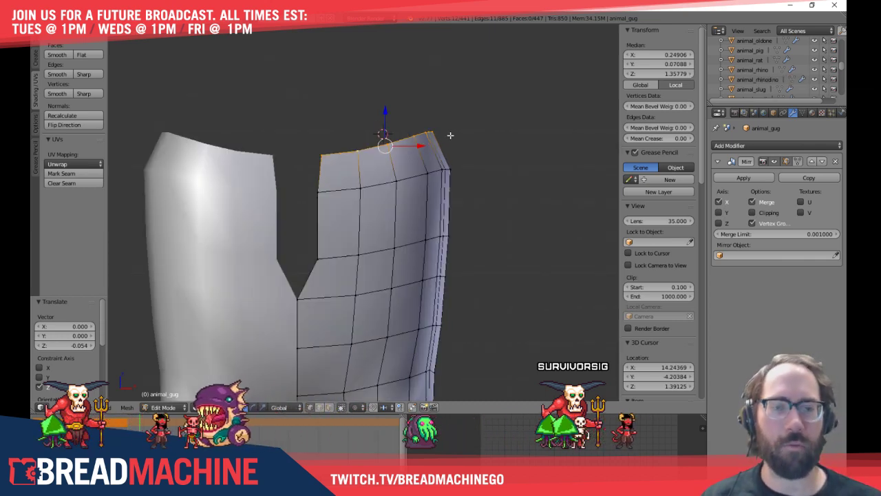
# Bridge the front and rear rims beside the torso's split with three side-by-side faces to start closing the open top
pyautogui.moveTo(437, 125); pyautogui.dragTo(417, 243, button='middle')
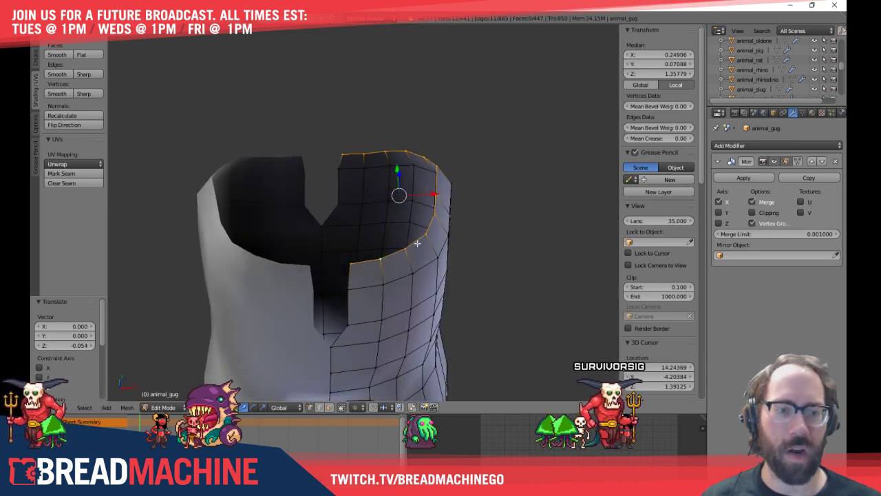
pyautogui.rightClick(356, 250)
pyautogui.hotkey('ctrl', 'Tab')
pyautogui.click(367, 248)
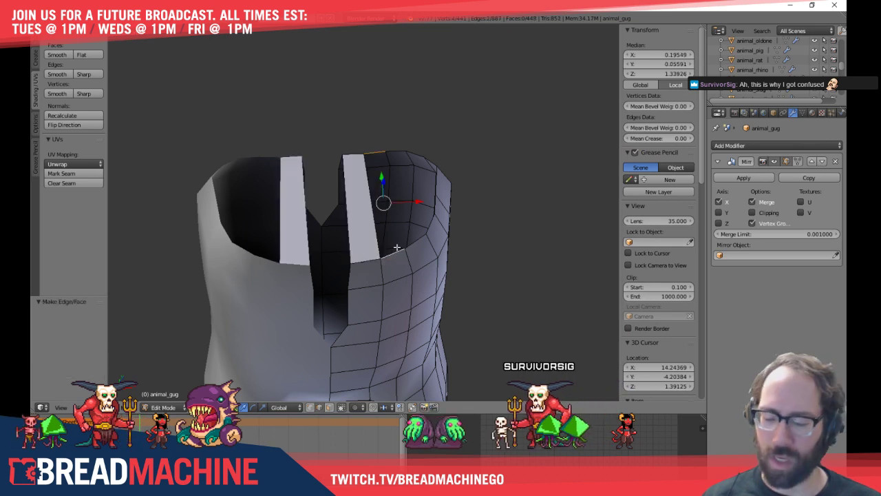
pyautogui.press('f')
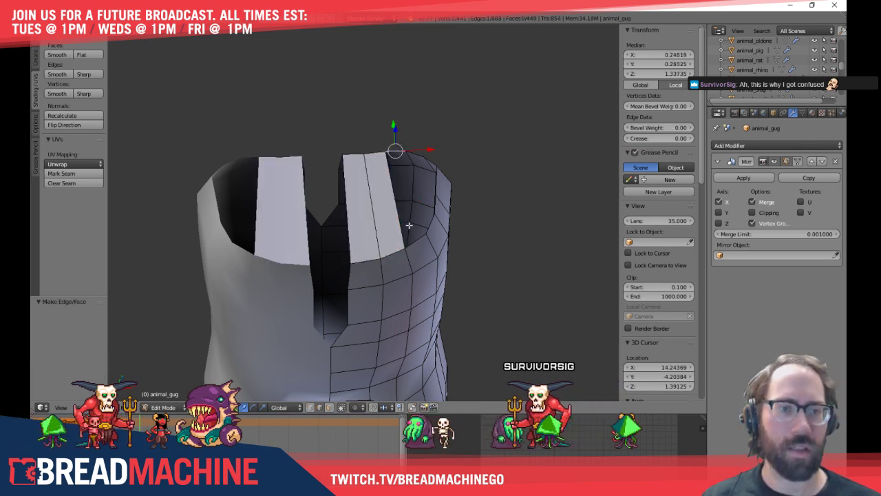
pyautogui.keyDown('shift'); pyautogui.rightClick(415, 241); pyautogui.keyUp('shift')
pyautogui.press('f')
# Edge-slide the upper central vertical edges on the torso's outer side slightly toward the back to even their spacing
pyautogui.moveTo(415, 230); pyautogui.dragTo(373, 180, button='middle')
pyautogui.rightClick(373, 181)
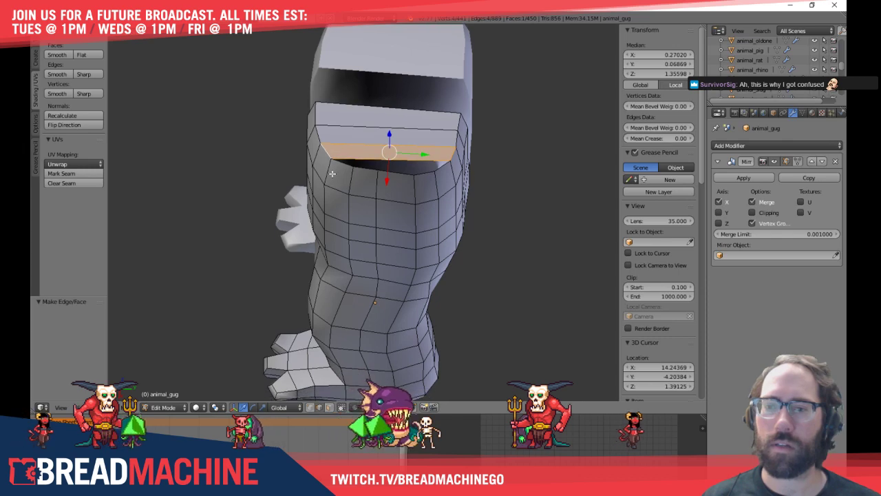
pyautogui.keyDown('shift'); pyautogui.rightClick(372, 224); pyautogui.keyUp('shift')
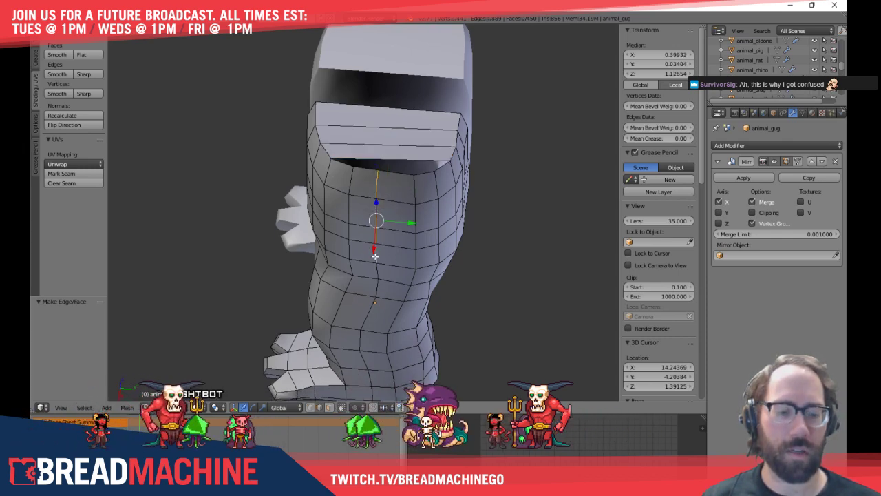
pyautogui.press('KP_Divide')
pyautogui.moveTo(375, 256); pyautogui.dragTo(406, 234, button='middle')
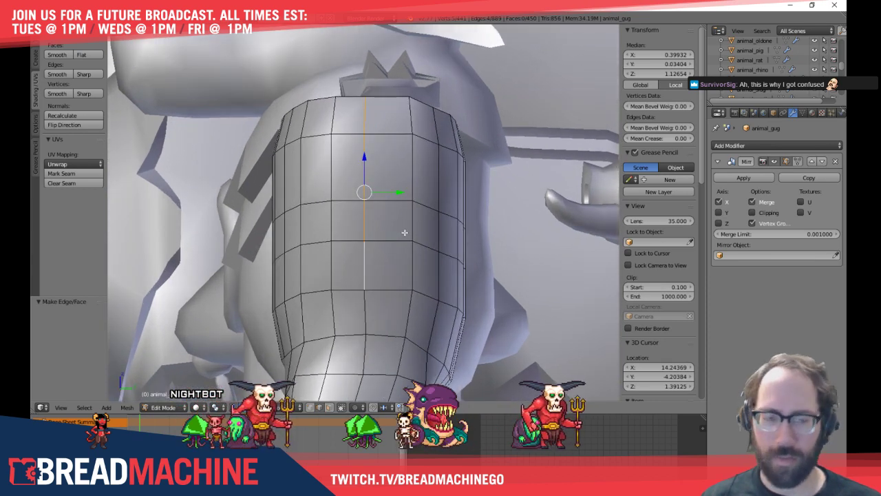
pyautogui.press('g')
pyautogui.press('g')
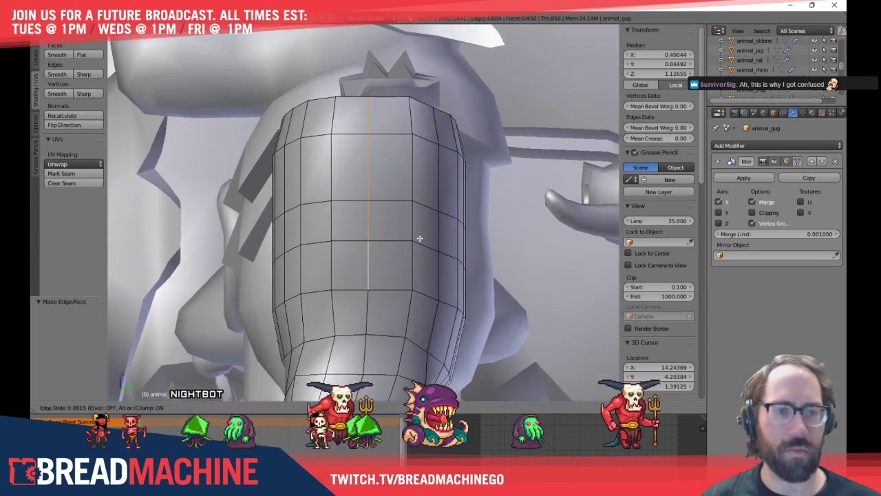
pyautogui.click(421, 239)
pyautogui.press('a')
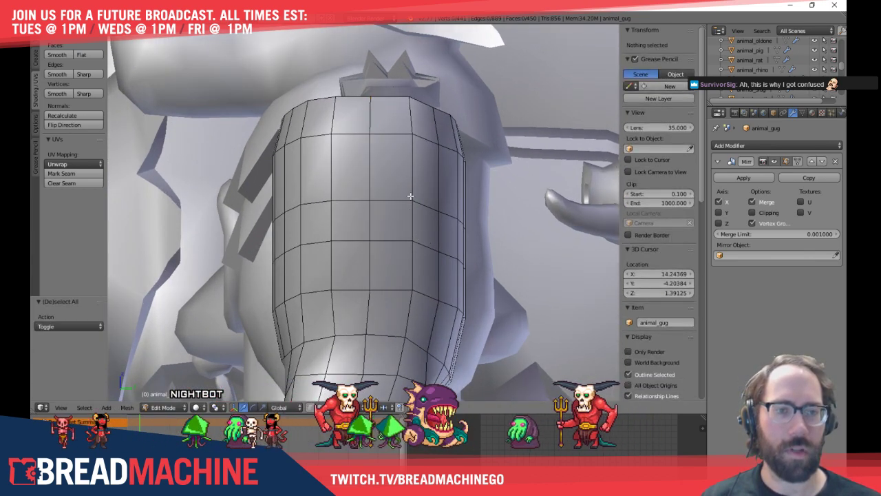
# Move the upper central vertical edges on the torso's side outward by about 0.012 along X in front view
pyautogui.moveTo(409, 195); pyautogui.dragTo(438, 232, button='middle')
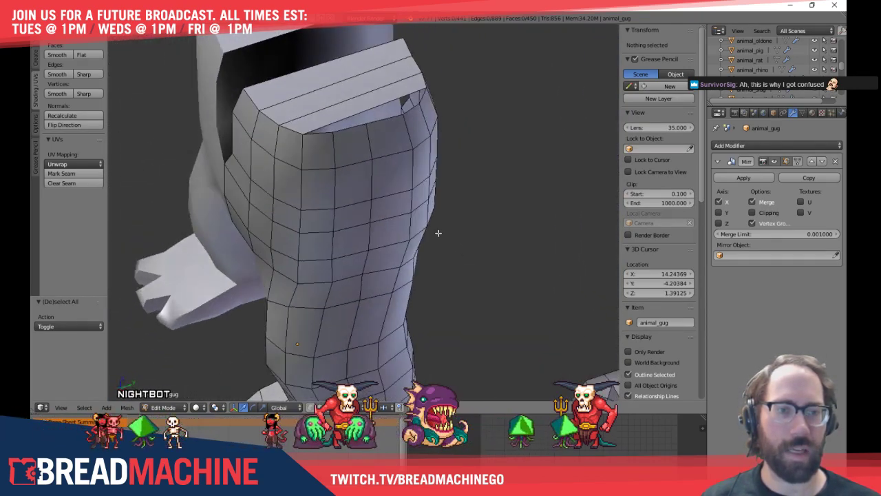
pyautogui.rightClick(371, 141)
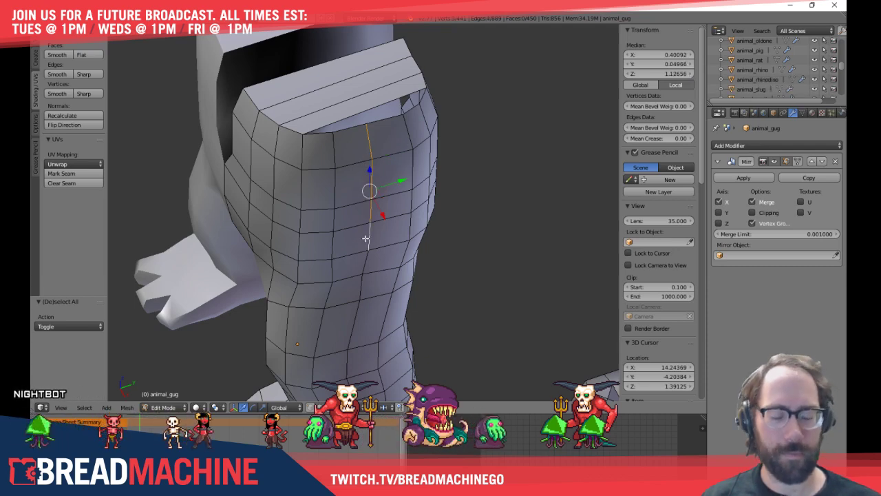
pyautogui.press('KP_1')
pyautogui.press('g')
pyautogui.press('x')
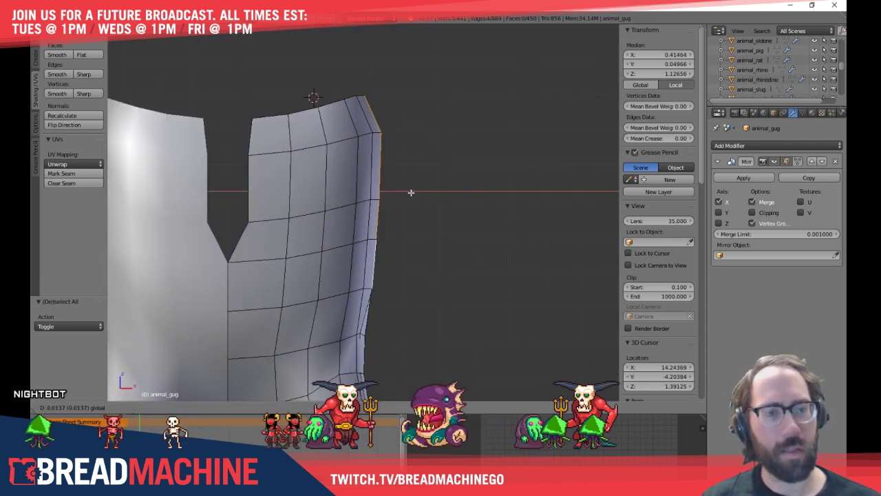
pyautogui.click(410, 193)
# Move the side vertex just below those central edges outward by about 0.014 along X
pyautogui.moveTo(406, 195); pyautogui.dragTo(323, 249, button='middle')
pyautogui.press('KP_1')
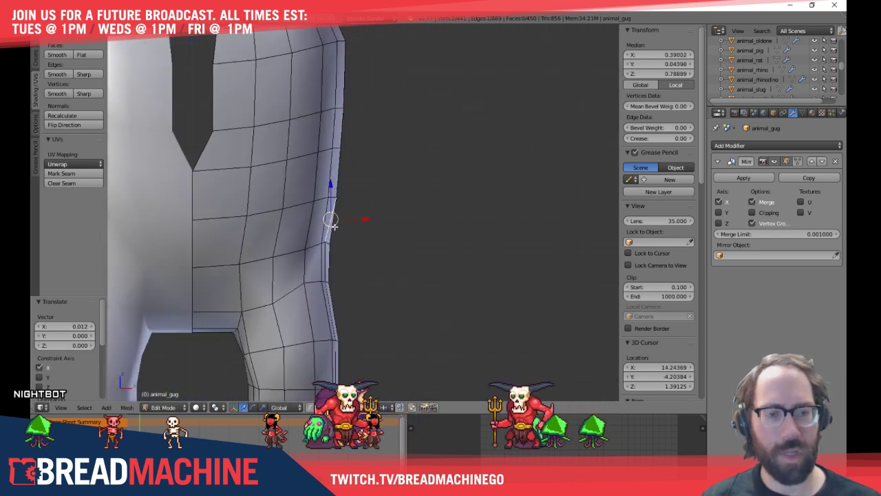
pyautogui.hotkey('ctrl', 'Tab')
pyautogui.click(335, 217)
pyautogui.moveTo(360, 261); pyautogui.dragTo(333, 266, button='middle')
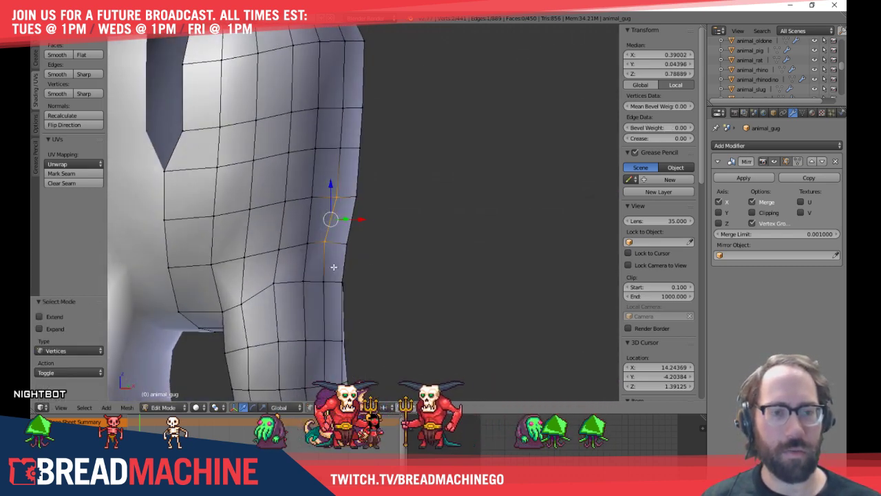
pyautogui.rightClick(324, 246)
pyautogui.press('KP_1')
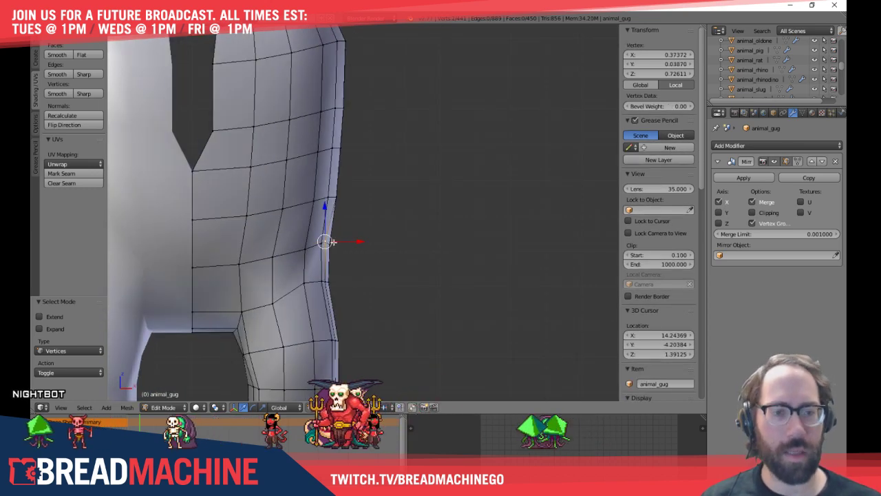
pyautogui.press('g')
pyautogui.press('x')
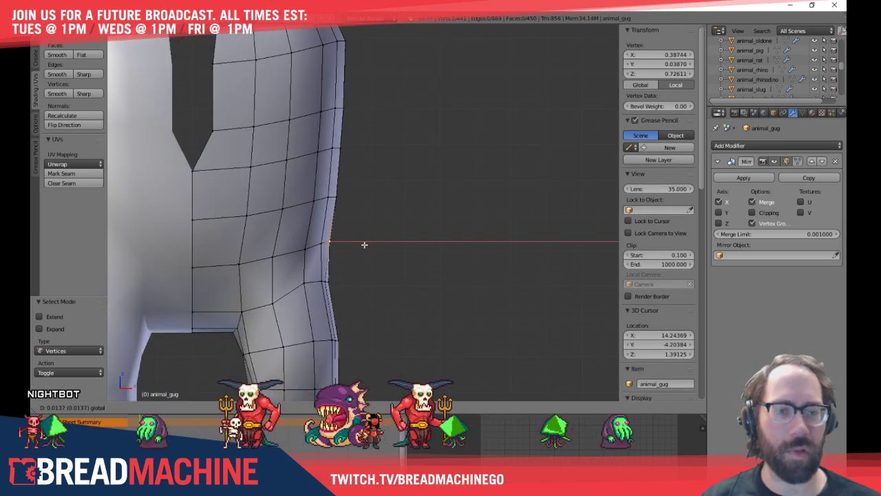
pyautogui.click(364, 245)
# Move the next side vertex down, at the top of the leg, outward by about 0.01 along X
pyautogui.moveTo(390, 299); pyautogui.dragTo(367, 301, button='middle')
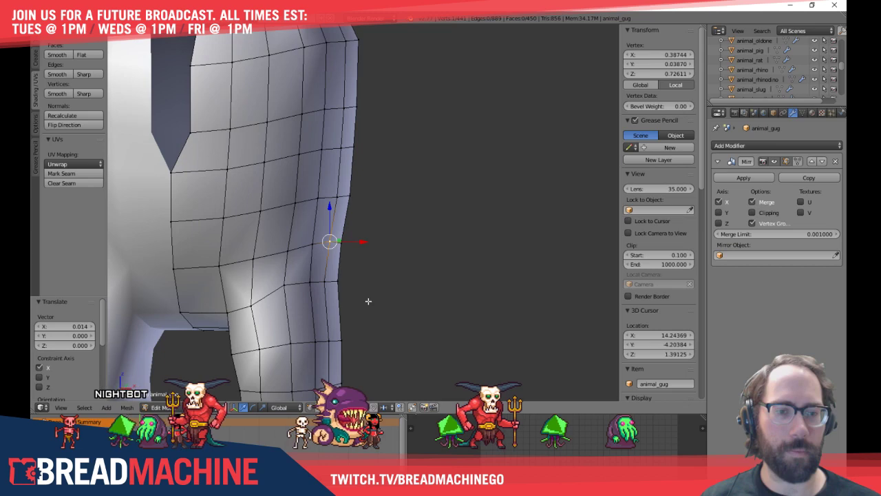
pyautogui.rightClick(318, 281)
pyautogui.press('KP_1')
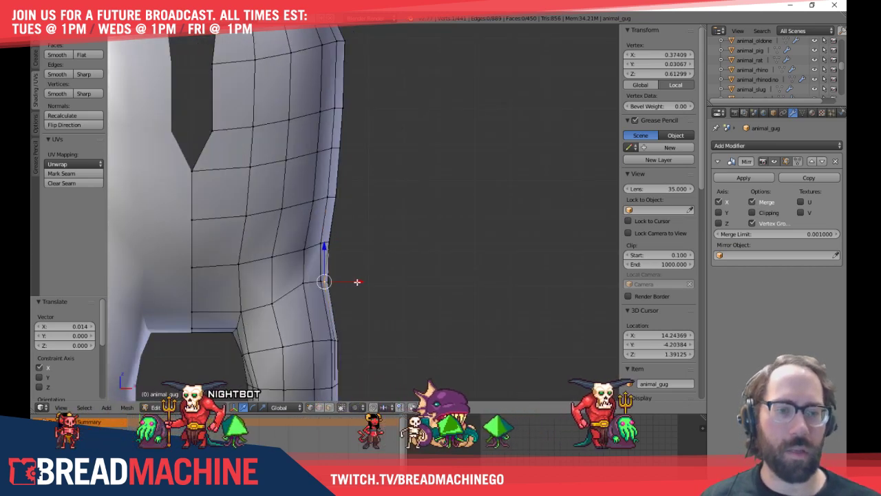
pyautogui.press('g')
pyautogui.press('x')
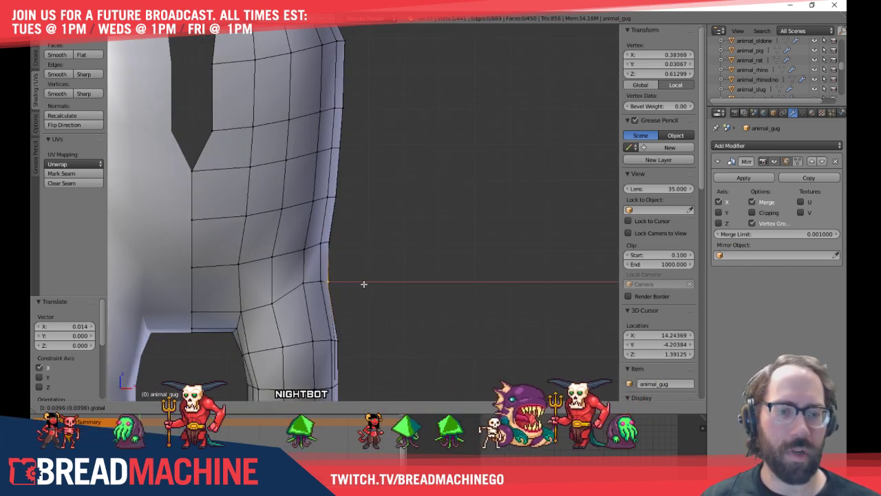
pyautogui.click(364, 283)
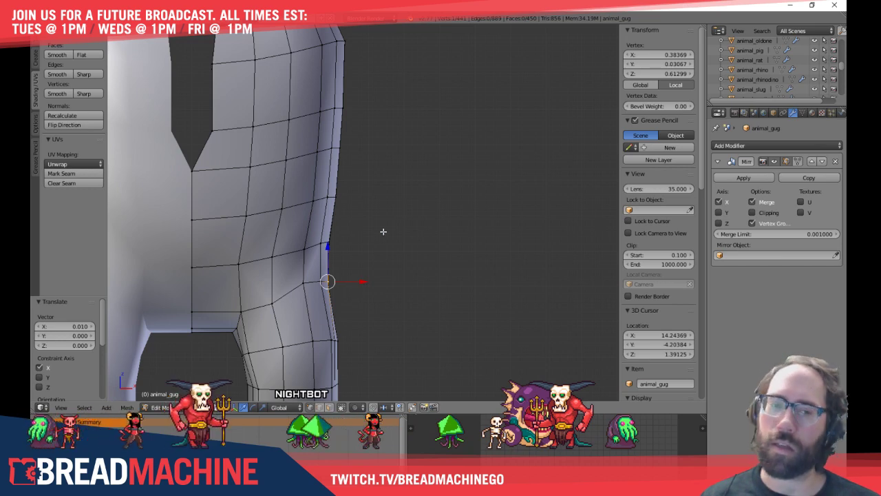
# Add three evenly spaced loop cuts across the bridging faces on the torso's top
pyautogui.keyDown('shift'); pyautogui.moveTo(383, 213); pyautogui.dragTo(378, 243, button='middle'); pyautogui.keyUp('shift')
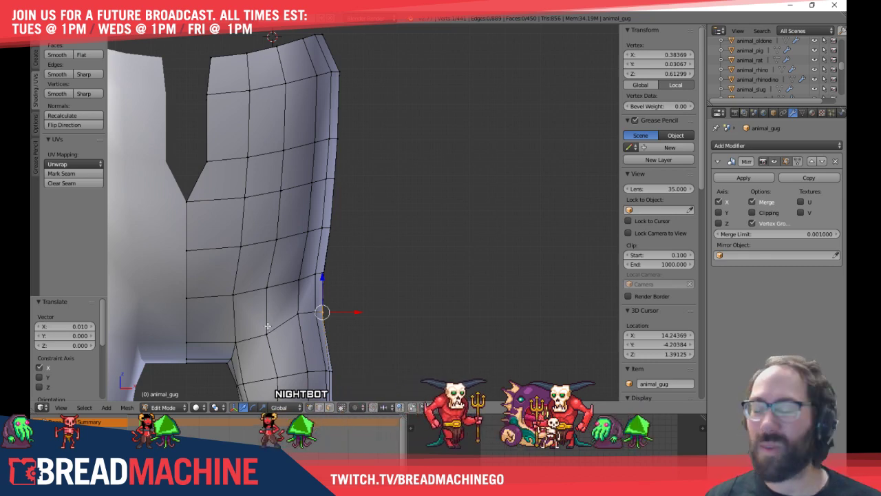
pyautogui.keyDown('shift'); pyautogui.moveTo(386, 27); pyautogui.dragTo(358, 194, button='middle'); pyautogui.keyUp('shift')
pyautogui.keyDown('shift'); pyautogui.moveTo(331, 253); pyautogui.dragTo(353, 195, button='middle'); pyautogui.keyUp('shift')
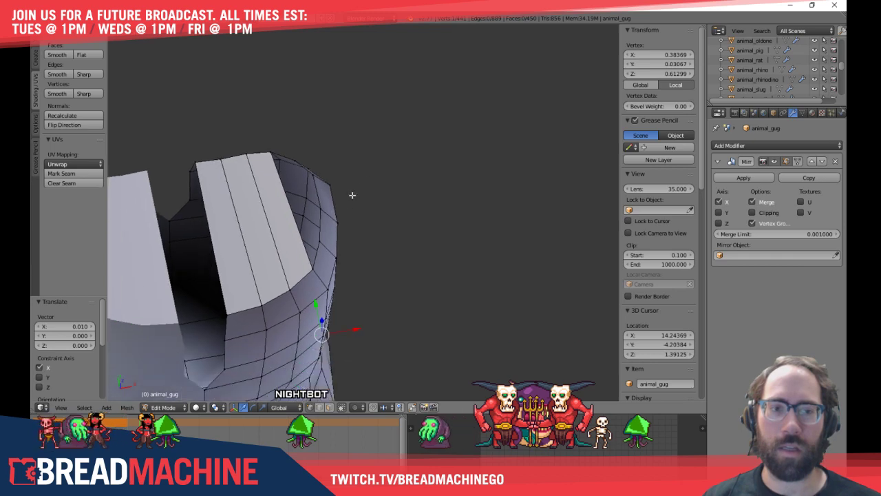
pyautogui.press('KP_8')
pyautogui.press('KP_8')
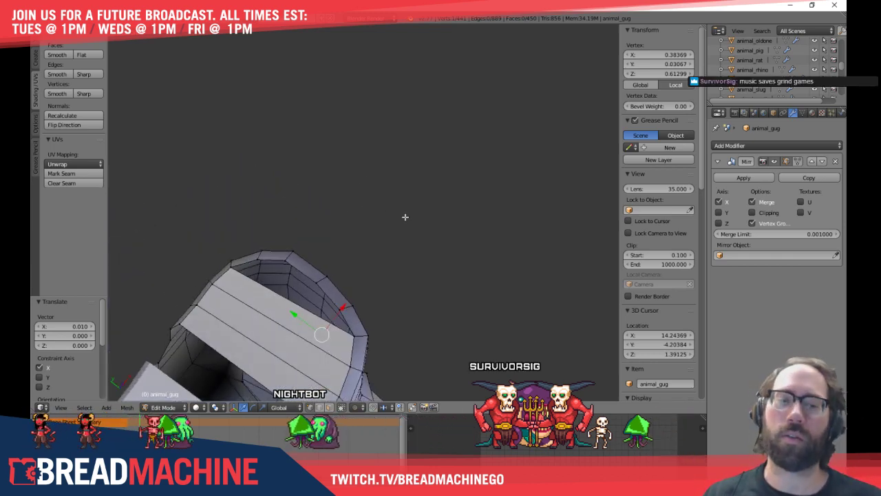
pyautogui.keyDown('shift'); pyautogui.moveTo(371, 235); pyautogui.dragTo(371, 164, button='middle'); pyautogui.keyUp('shift')
pyautogui.keyDown('shift'); pyautogui.moveTo(275, 216); pyautogui.dragTo(308, 238, button='middle'); pyautogui.keyUp('shift')
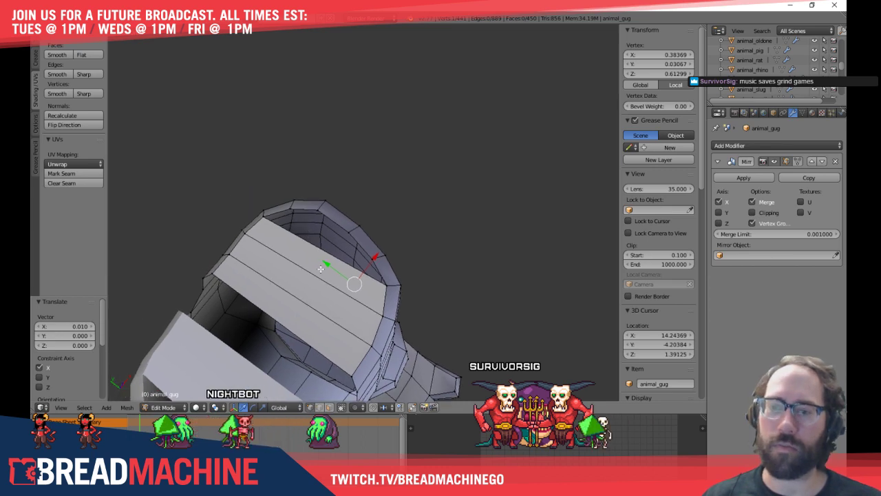
pyautogui.moveTo(321, 269)
pyautogui.mouseDown(button='middle')
pyautogui.moveTo(349, 255)
pyautogui.moveTo(322, 265)
pyautogui.mouseUp(button='middle')
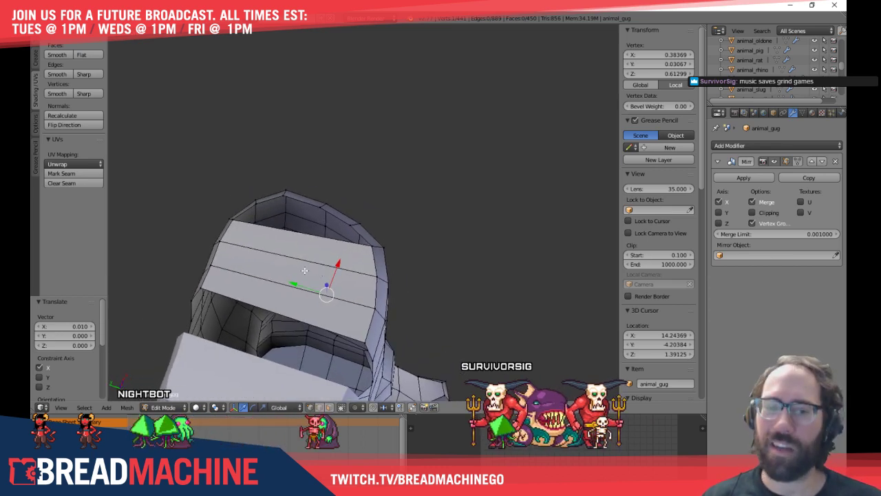
pyautogui.hotkey('ctrl', 'r')
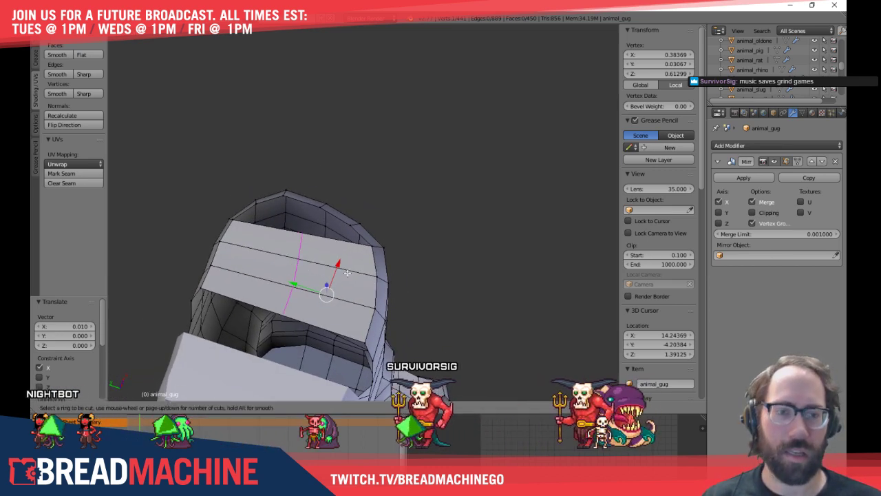
pyautogui.scroll(2, 287, 254)
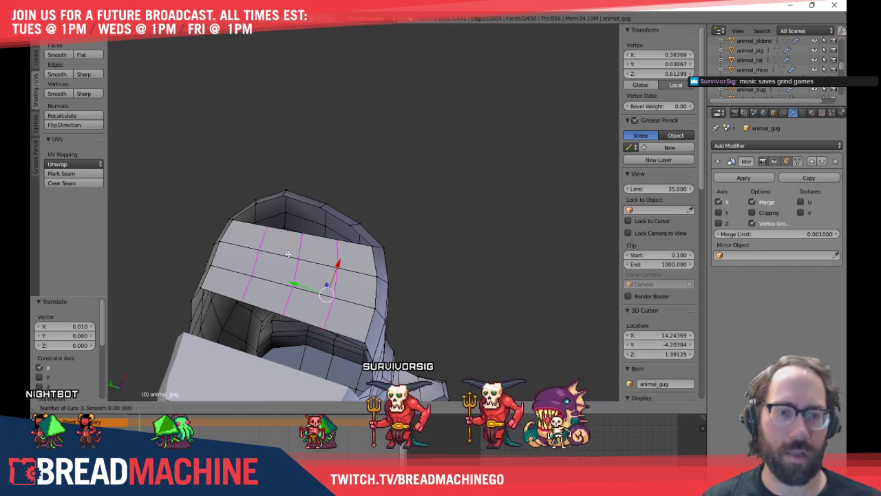
pyautogui.scroll(-1, 287, 254)
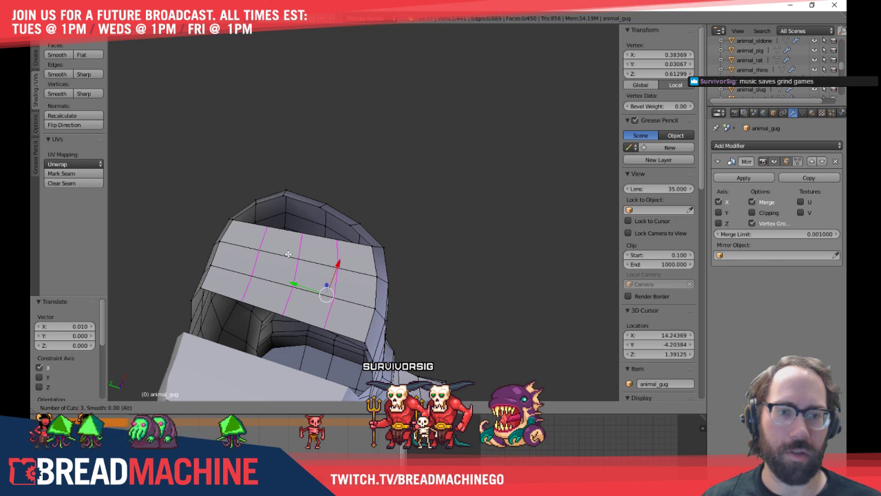
pyautogui.click(287, 254)
pyautogui.press('a')
# Try to fill the gap between the top faces and the outer shoulder rim with two faces, and undo both
pyautogui.moveTo(289, 256); pyautogui.dragTo(357, 236, button='middle')
pyautogui.hotkey('ctrl', 'Tab')
pyautogui.click(290, 288)
pyautogui.rightClick(289, 276)
pyautogui.scroll(3, 356, 230)
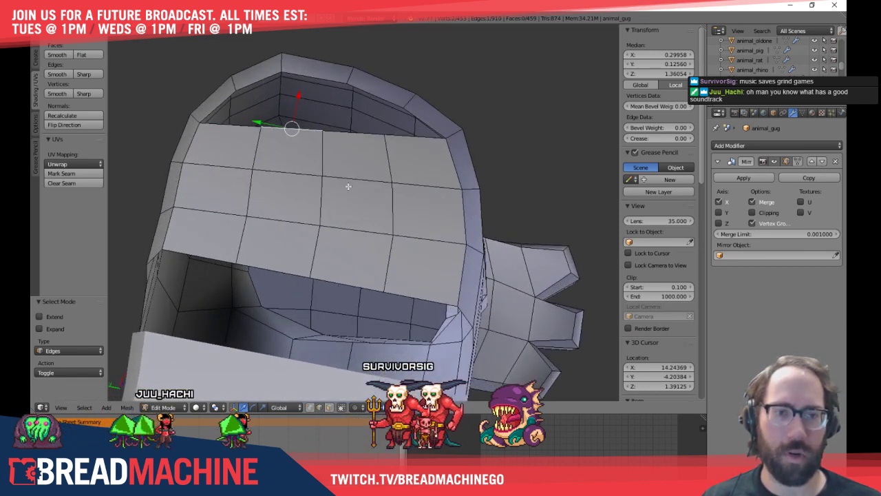
pyautogui.keyDown('shift'); pyautogui.moveTo(348, 187); pyautogui.dragTo(366, 209, button='middle'); pyautogui.keyUp('shift')
pyautogui.press('f')
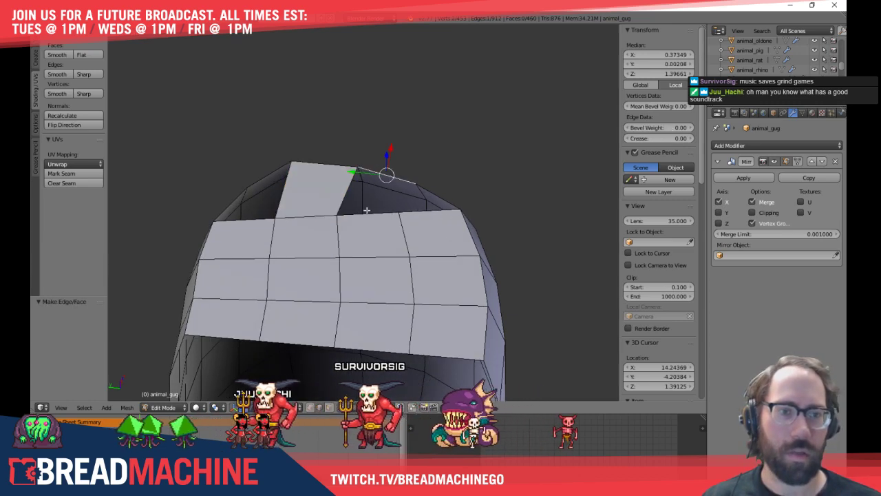
pyautogui.press('f')
pyautogui.moveTo(367, 210); pyautogui.dragTo(418, 258, button='middle')
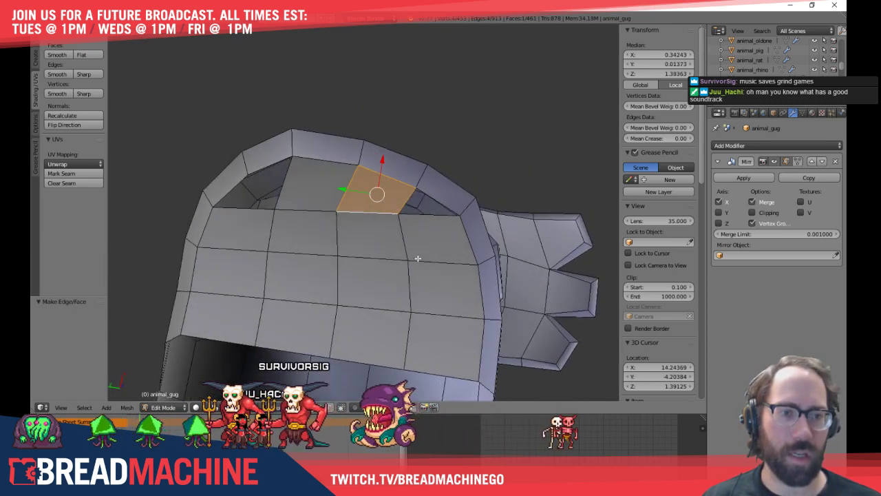
pyautogui.scroll(1, 418, 258)
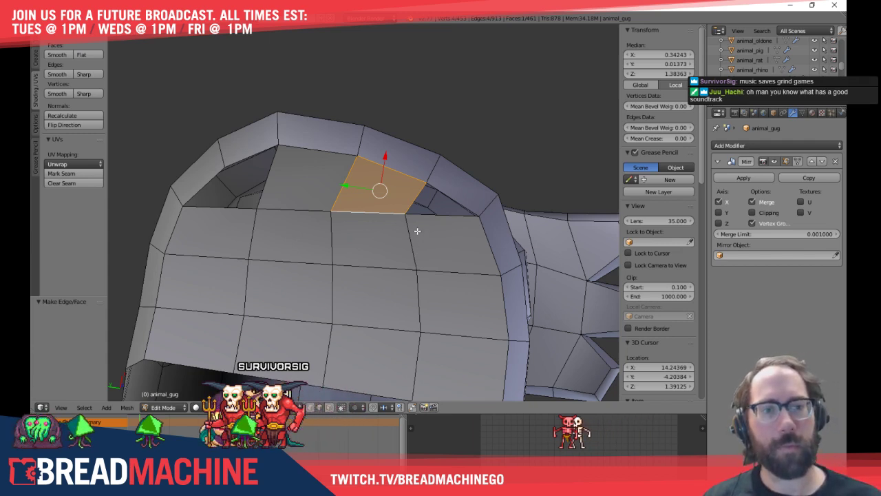
pyautogui.hotkey('ctrl', 'z')
pyautogui.hotkey('ctrl', 'z')
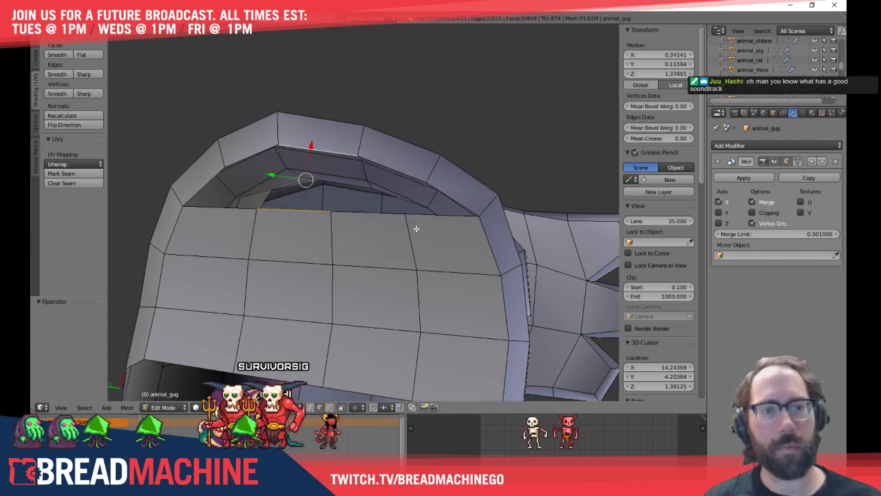
# Dissolve the middle of the three edge loops running across the torso's top faces
pyautogui.press('a')
pyautogui.rightClick(332, 237)
pyautogui.press('x')
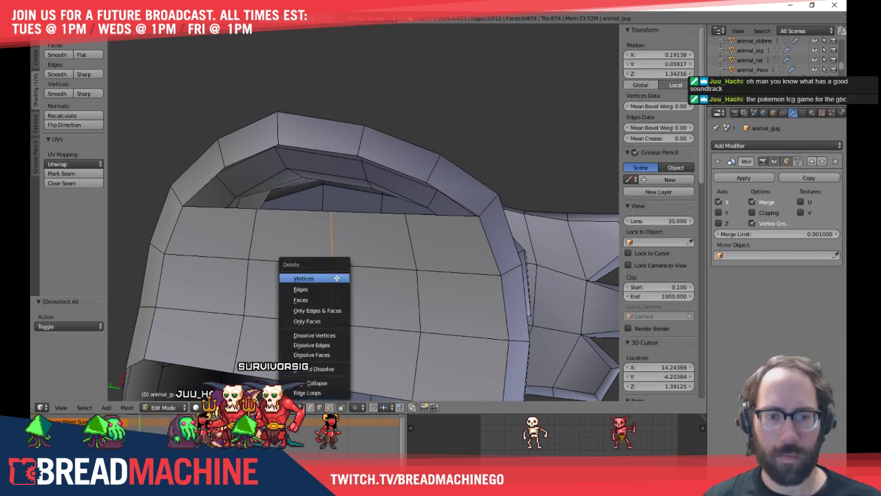
pyautogui.click(333, 344)
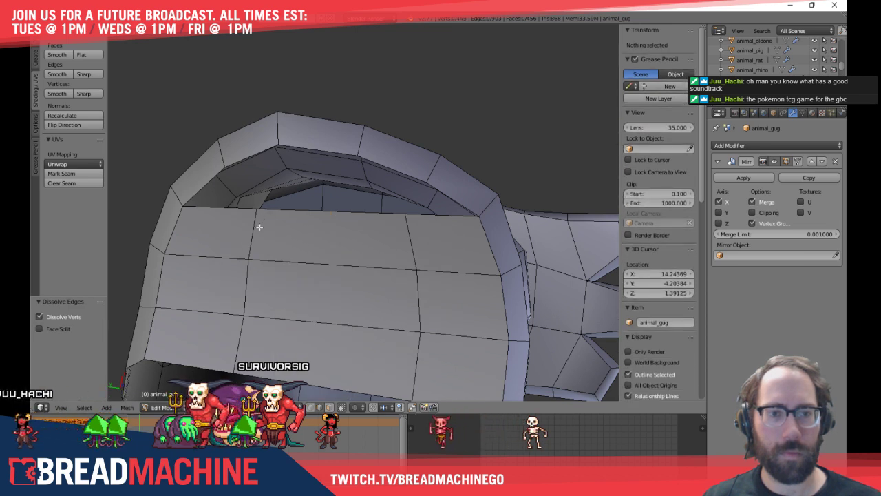
# Move the front edge loop crossing the torso's top faces by -0.055 along Y
pyautogui.keyDown('alt'); pyautogui.rightClick(252, 236); pyautogui.keyUp('alt')
pyautogui.press('g')
pyautogui.press('y')
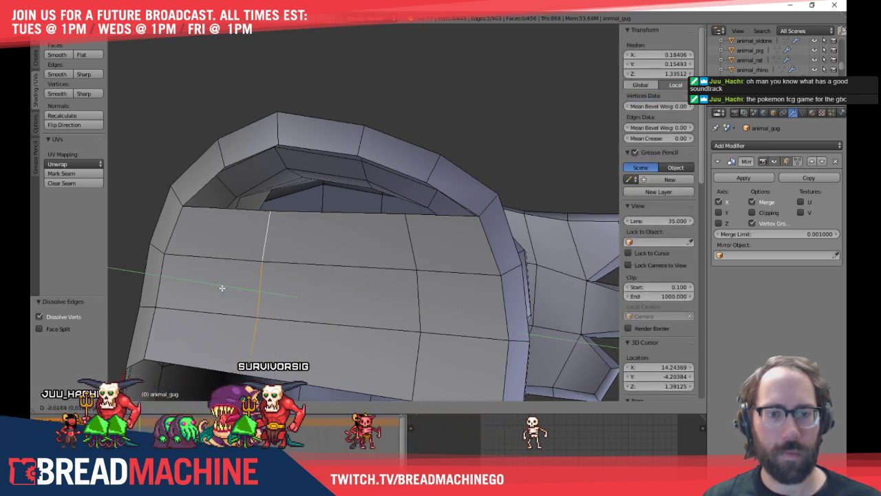
pyautogui.click(245, 289)
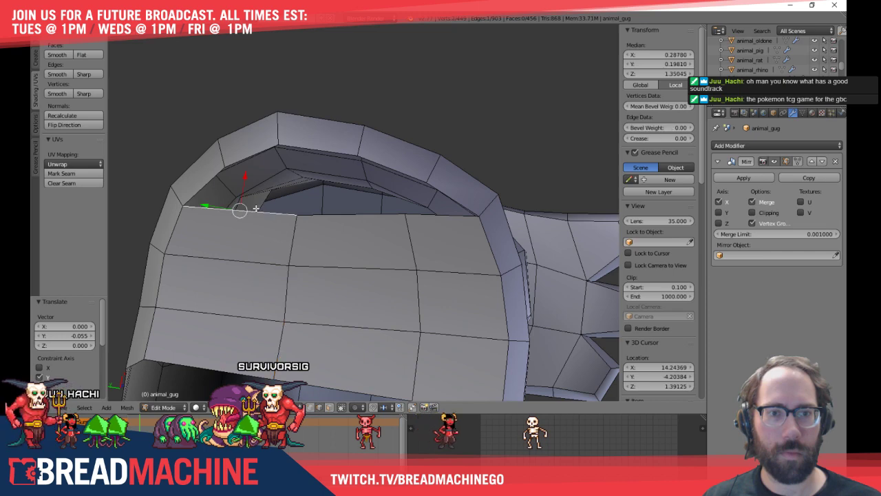
pyautogui.press('a')
# Fill the gap between the torso's top faces and the outer shoulder rim with three faces
pyautogui.moveTo(258, 152); pyautogui.dragTo(396, 217, button='middle')
pyautogui.rightClick(259, 151)
pyautogui.press('f')
pyautogui.press('a')
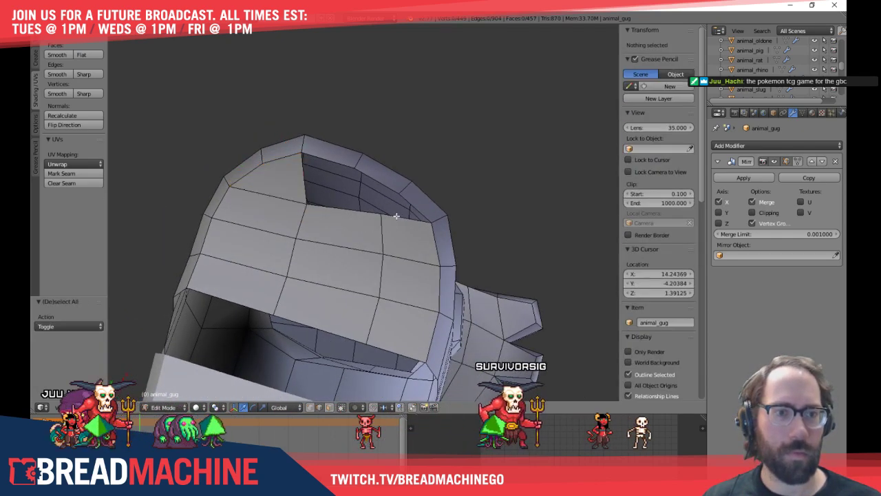
pyautogui.rightClick(396, 216)
pyautogui.keyDown('shift'); pyautogui.rightClick(386, 187); pyautogui.keyUp('shift')
pyautogui.press('f')
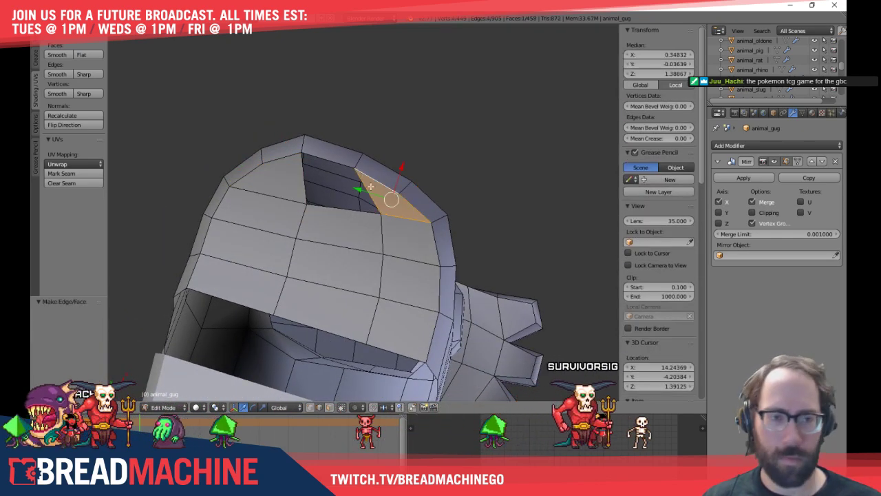
pyautogui.press('a')
pyautogui.rightClick(331, 167)
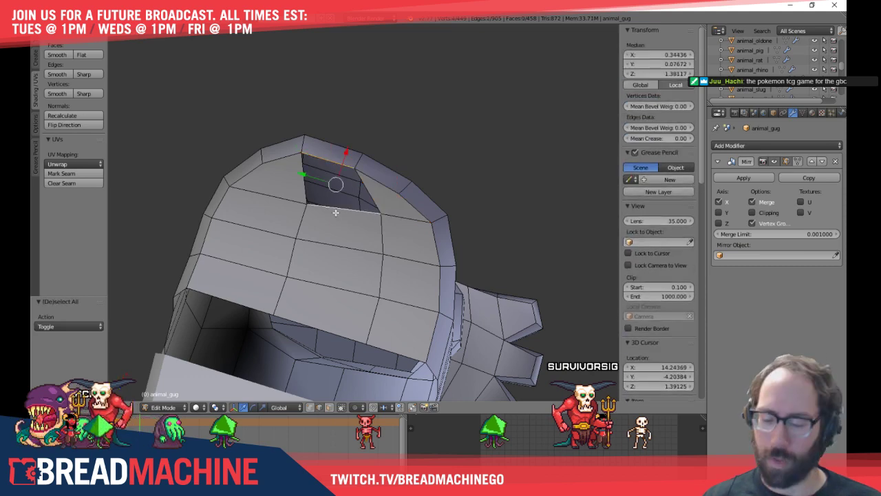
pyautogui.press('a')
# Edge-slide the back edge loop crossing the torso's top farther toward the back
pyautogui.rightClick(380, 231)
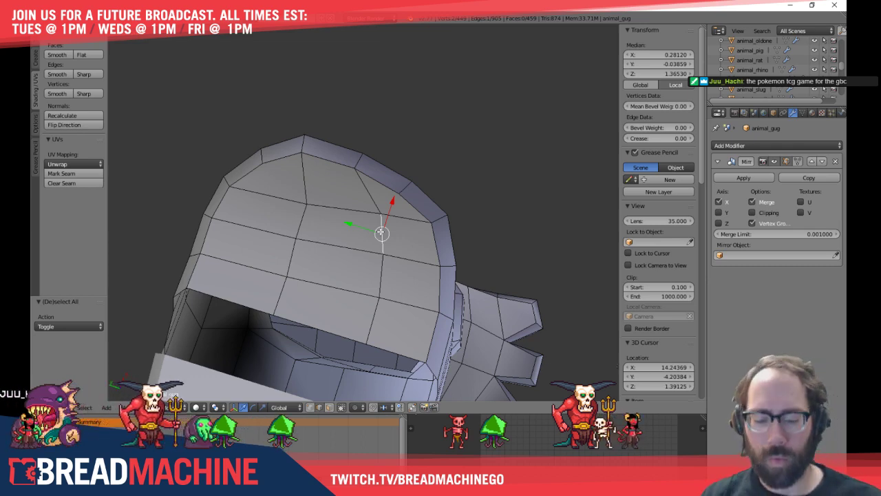
pyautogui.press('KP_7')
pyautogui.keyDown('shift'); pyautogui.moveTo(307, 168); pyautogui.dragTo(296, 200, button='middle'); pyautogui.keyUp('shift')
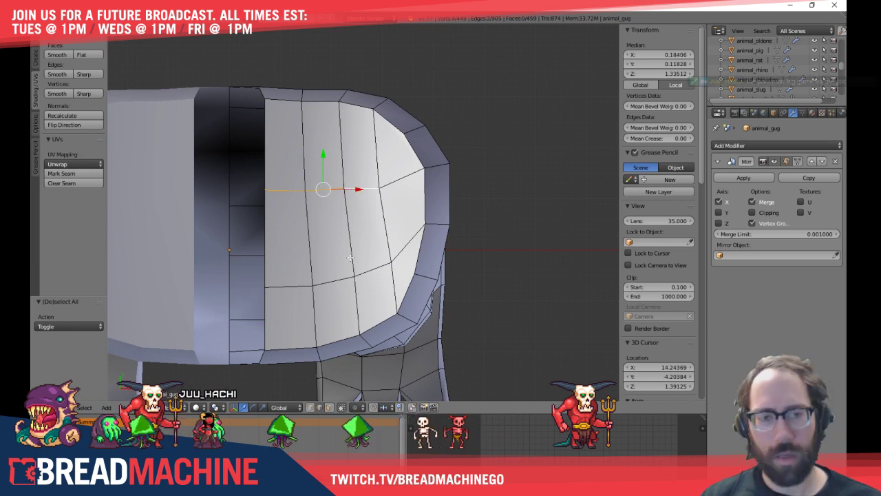
pyautogui.press('g')
pyautogui.press('g')
pyautogui.click(346, 224)
pyautogui.press('a')
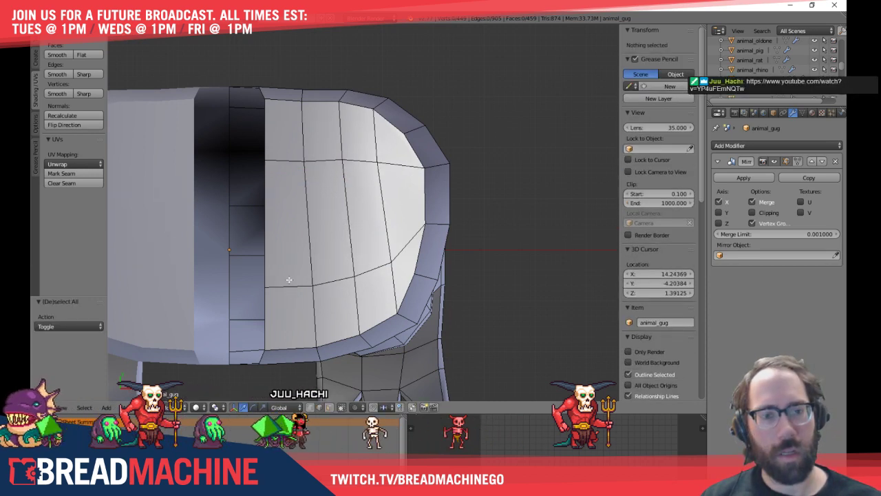
# Edge-slide the front edge loop crossing the torso's top toward the middle by a factor of about 0.194
pyautogui.rightClick(289, 280)
pyautogui.keyDown('shift'); pyautogui.rightClick(312, 280); pyautogui.keyUp('shift')
pyautogui.rightClick(307, 282)
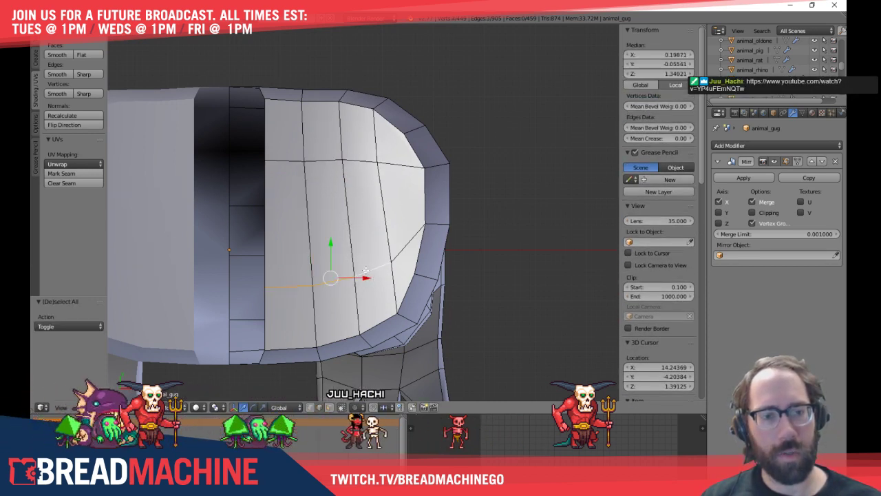
pyautogui.press('g')
pyautogui.press('g')
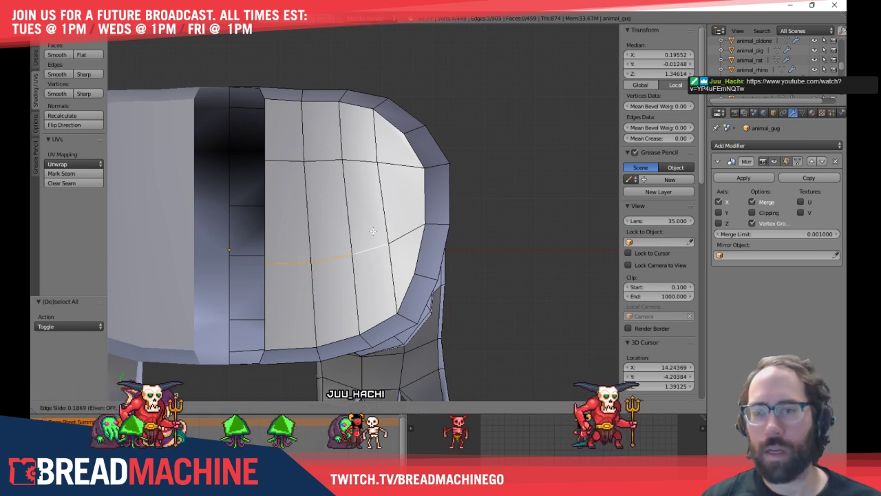
pyautogui.click(371, 231)
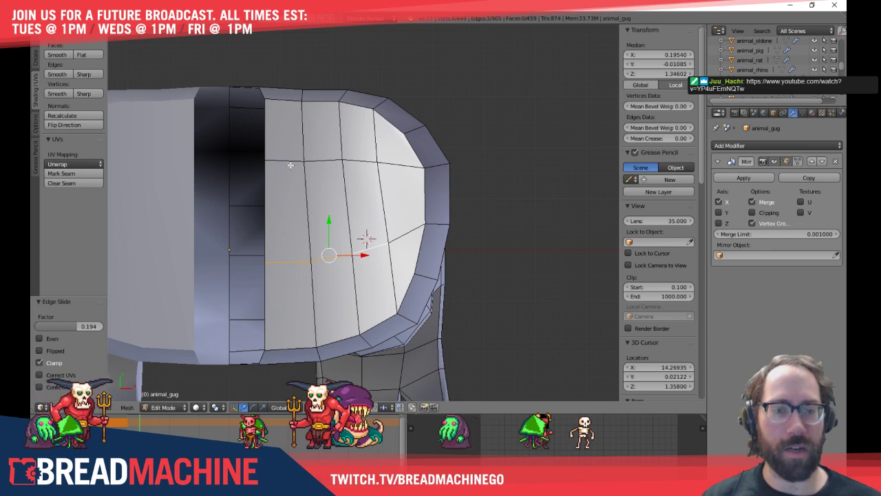
# Select the three middle faces on the torso's top and raise them by about 0.061 along Z
pyautogui.hotkey('ctrl', 'Tab')
pyautogui.click(275, 194)
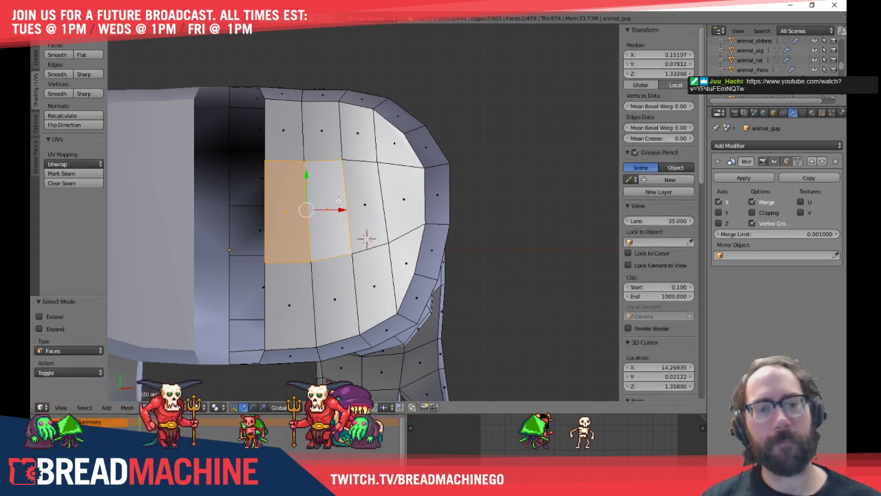
pyautogui.keyDown('shift'); pyautogui.rightClick(350, 202); pyautogui.keyUp('shift')
pyautogui.press('KP_1')
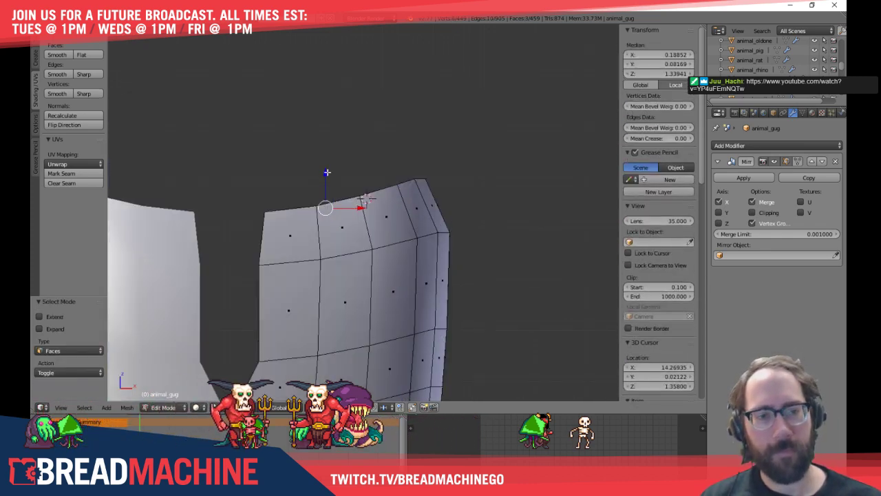
pyautogui.moveTo(327, 172); pyautogui.dragTo(320, 134)
pyautogui.click(320, 141)
pyautogui.keyDown('shift'); pyautogui.moveTo(320, 141); pyautogui.dragTo(454, 196, button='middle'); pyautogui.keyUp('shift')
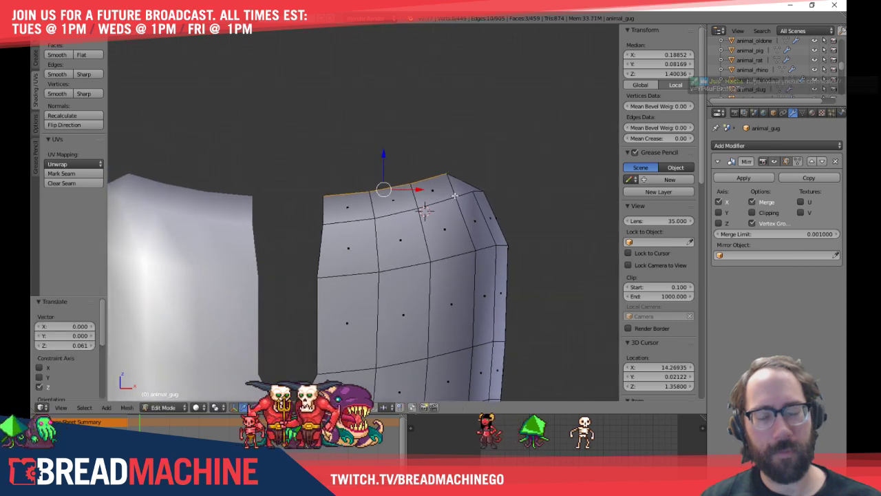
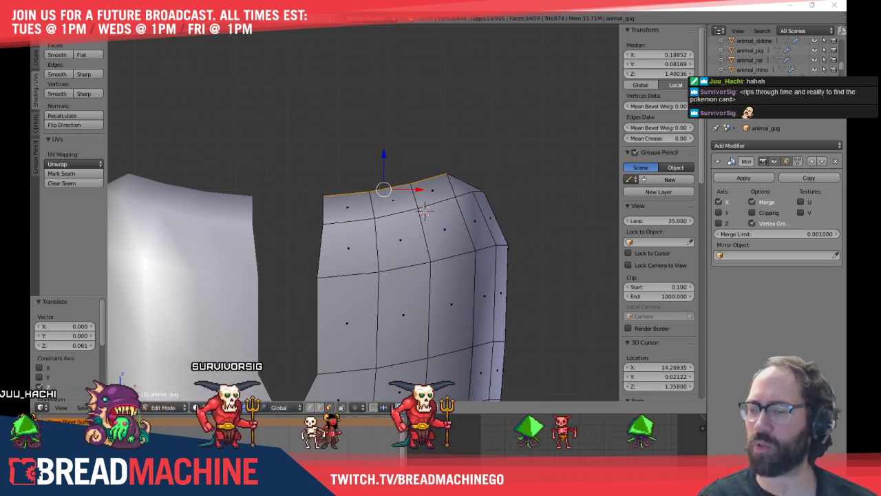
pyautogui.hotkey('alt', 'Tab')
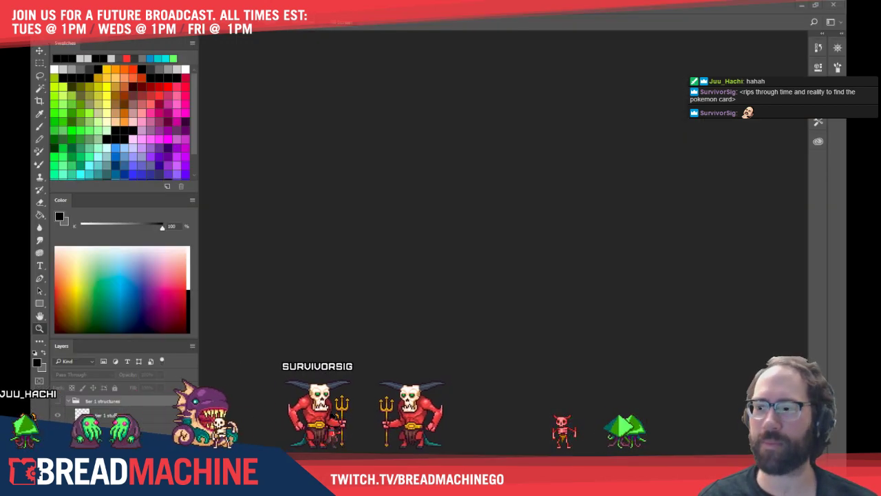
pyautogui.hotkey('alt', 'Tab')
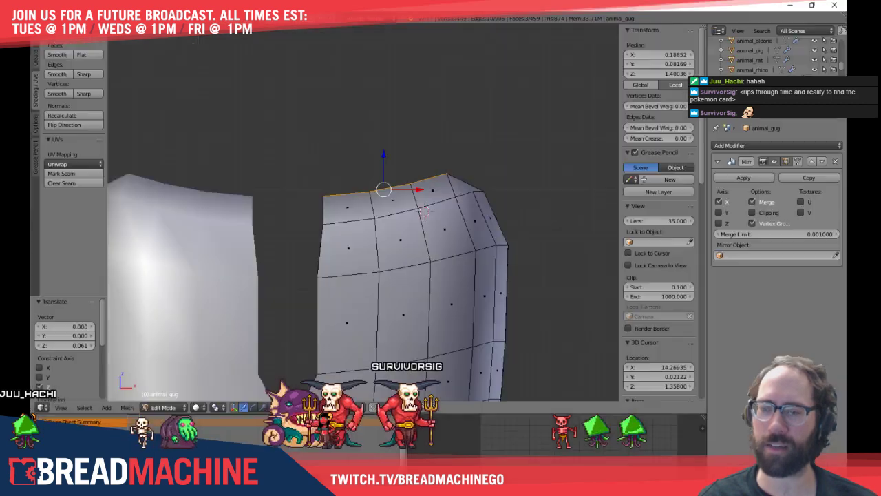
# Move the front and back vertices on the mouth opening's upper inner edge outward by about 0.021 along X
pyautogui.keyDown('shift'); pyautogui.moveTo(363, 278); pyautogui.dragTo(386, 238, button='middle'); pyautogui.keyUp('shift')
pyautogui.click(348, 210)
pyautogui.press('a')
pyautogui.rightClick(378, 230)
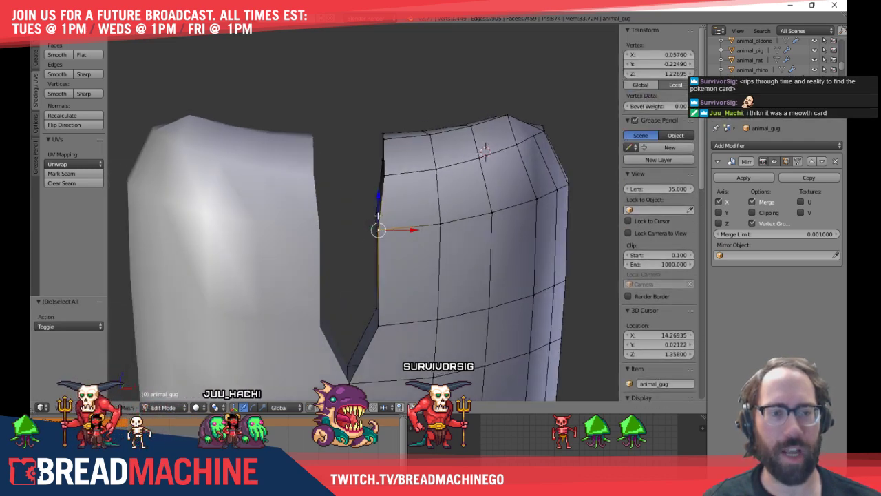
pyautogui.press('KP_1')
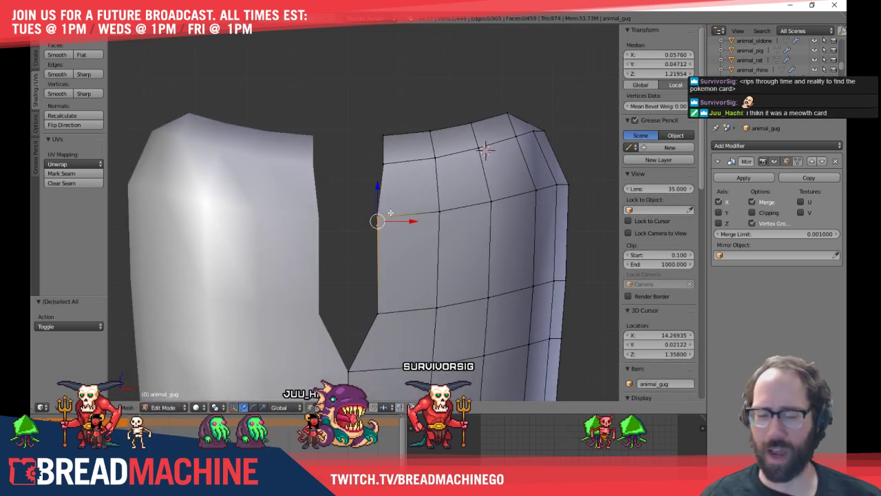
pyautogui.moveTo(403, 215); pyautogui.dragTo(406, 174, button='middle')
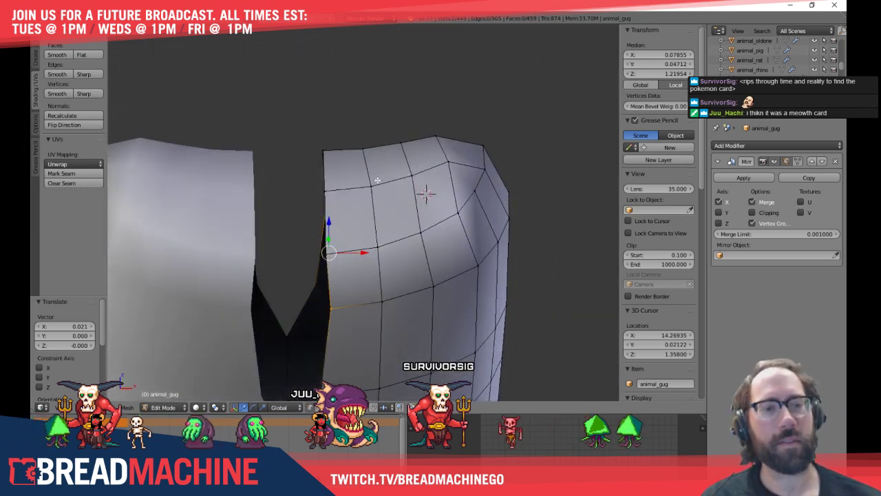
# Raise the two middle top faces nearest the mouth opening to round off the torso's top
pyautogui.rightClick(341, 147)
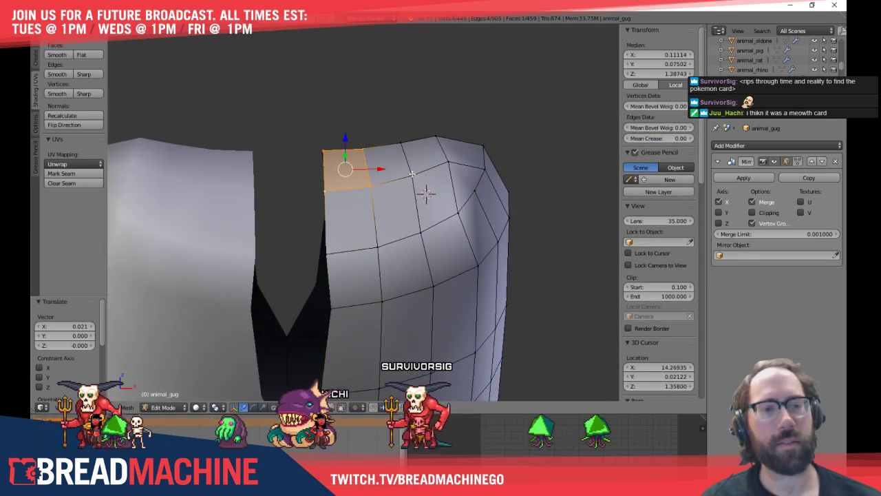
pyautogui.press('KP_1')
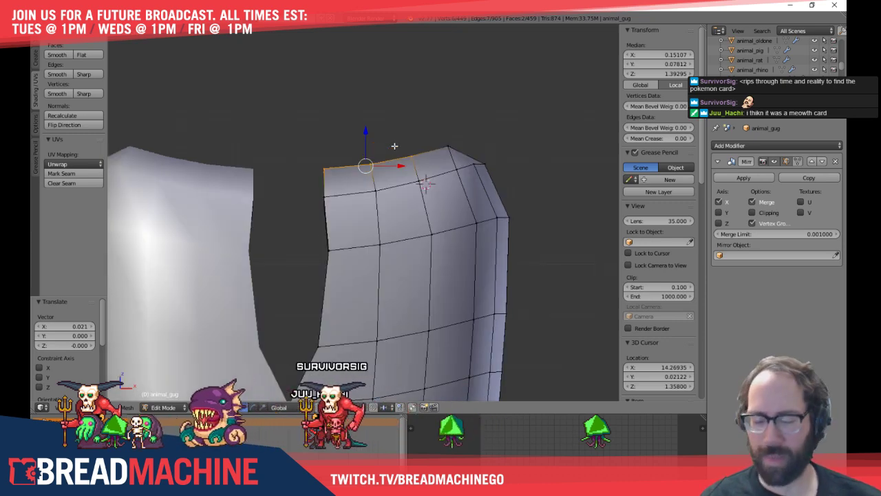
pyautogui.press('a')
pyautogui.scroll(-1, 410, 140)
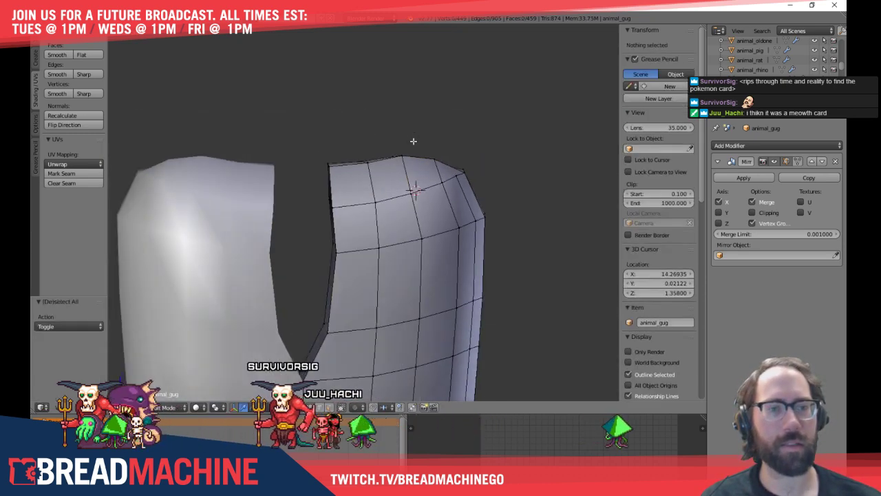
# Raise the four vertices of the innermost middle top face and shift them slightly toward the mouth opening
pyautogui.moveTo(413, 141); pyautogui.dragTo(415, 166, button='middle')
pyautogui.rightClick(357, 150)
pyautogui.keyDown('shift'); pyautogui.rightClick(365, 172); pyautogui.keyUp('shift')
pyautogui.keyDown('shift'); pyautogui.rightClick(325, 176); pyautogui.keyUp('shift')
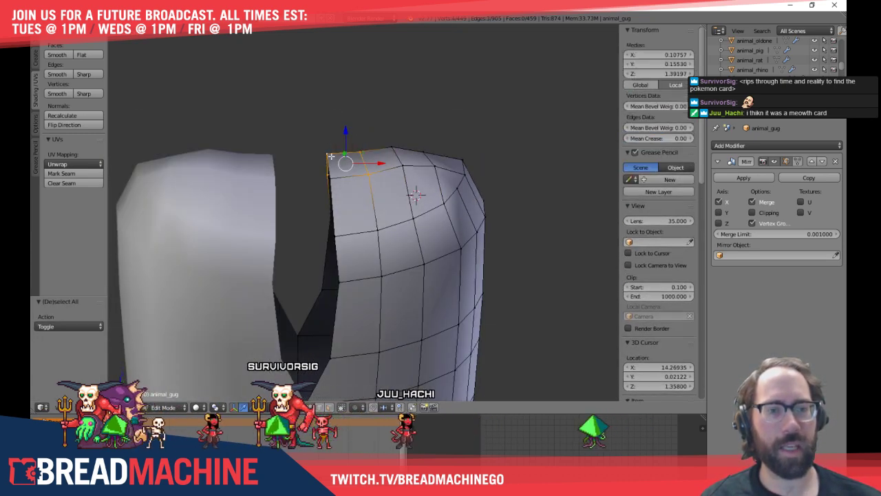
pyautogui.rightClick(334, 176)
pyautogui.keyDown('shift'); pyautogui.rightClick(329, 154); pyautogui.keyUp('shift')
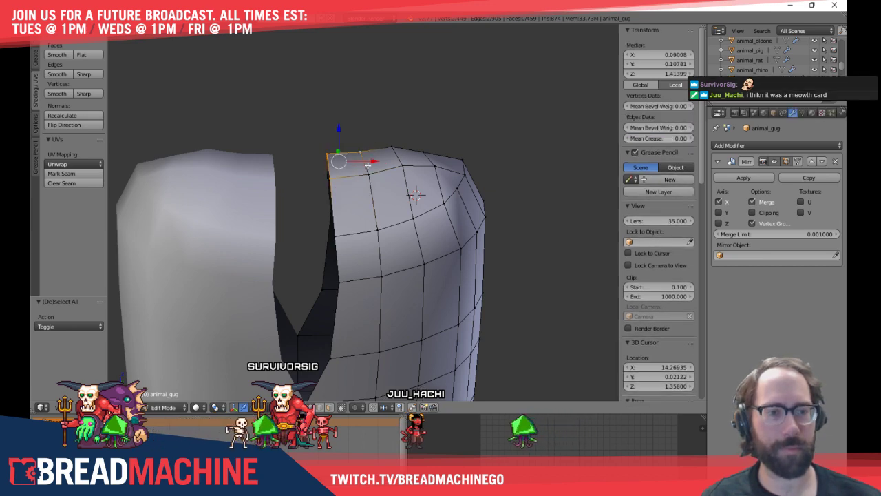
pyautogui.press('KP_8')
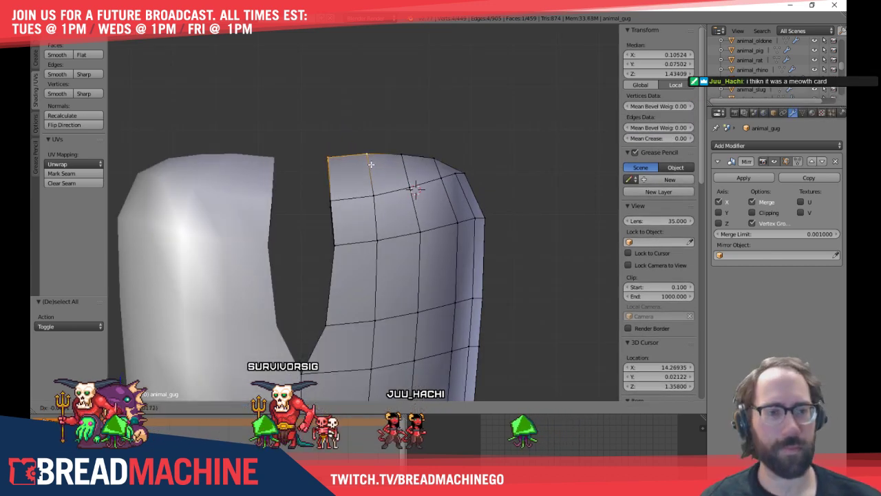
pyautogui.press('a')
# Edge-slide the row of four vertices along the top's front edge inward toward the middle
pyautogui.moveTo(372, 164); pyautogui.dragTo(296, 234, button='middle')
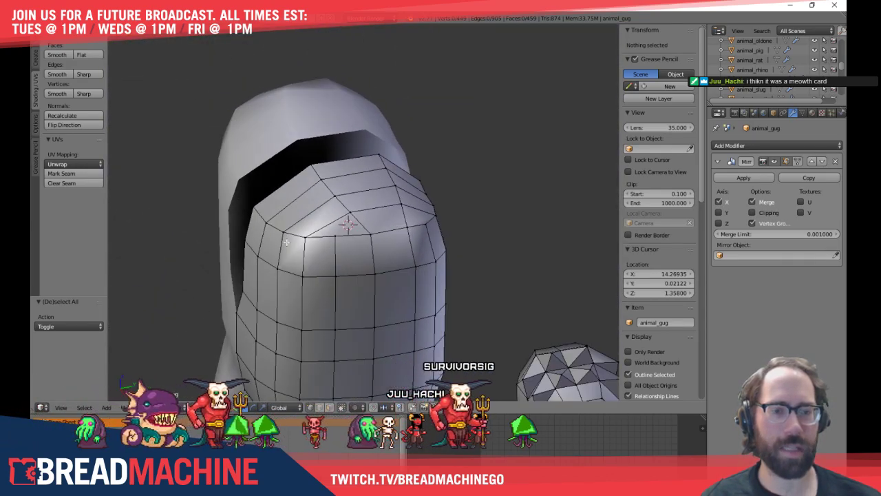
pyautogui.rightClick(303, 238)
pyautogui.keyDown('shift'); pyautogui.rightClick(283, 231); pyautogui.keyUp('shift')
pyautogui.keyDown('shift'); pyautogui.rightClick(266, 222); pyautogui.keyUp('shift')
pyautogui.keyDown('shift'); pyautogui.rightClick(251, 207); pyautogui.keyUp('shift')
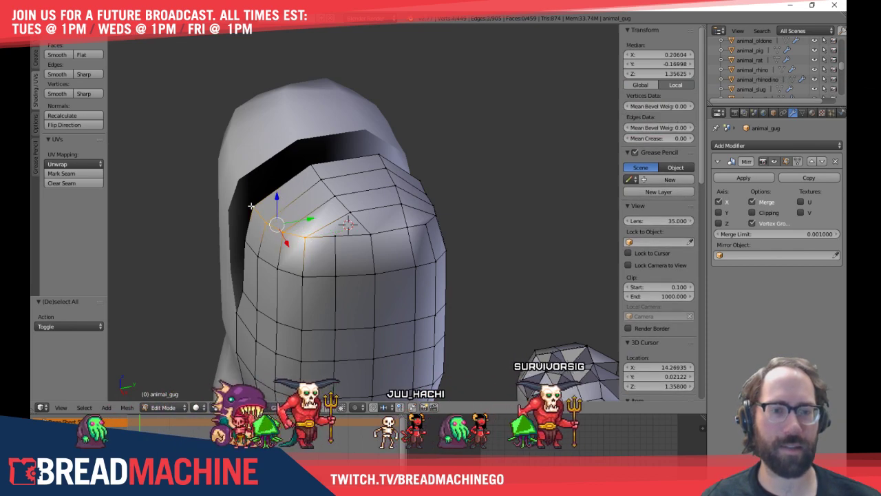
pyautogui.press('KP_5')
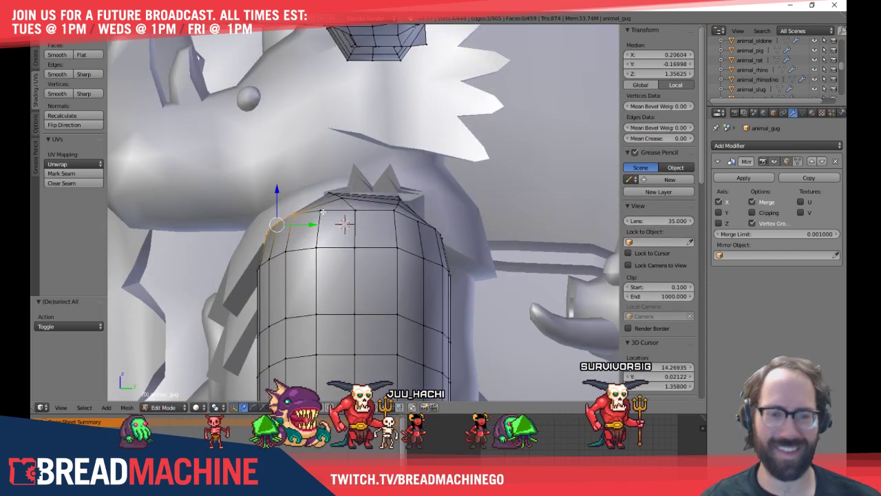
pyautogui.click(337, 209)
pyautogui.press('a')
# Edge-slide the row of four vertices along the top's back edge inward toward the middle
pyautogui.moveTo(340, 210); pyautogui.dragTo(436, 257, button='middle')
pyautogui.rightClick(432, 252)
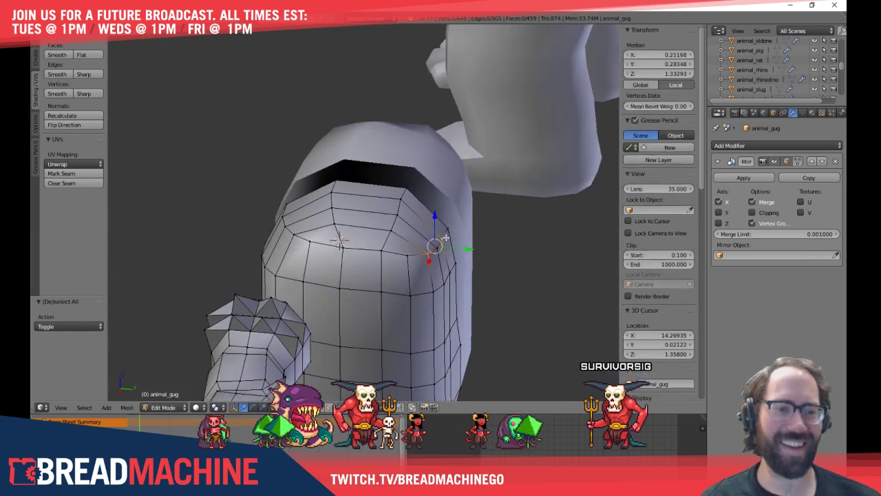
pyautogui.keyDown('shift'); pyautogui.rightClick(441, 241); pyautogui.keyUp('shift')
pyautogui.press('KP_Divide')
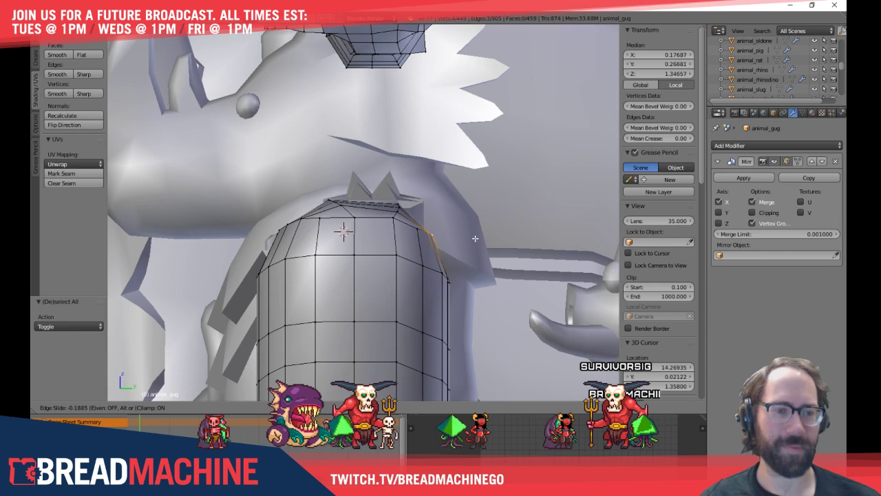
pyautogui.press('Escape')
pyautogui.press('a')
# Scale the eight vertices of the three middle top faces slightly inward along Y in top view
pyautogui.moveTo(407, 208); pyautogui.dragTo(458, 215, button='middle')
pyautogui.scroll(-1, 458, 215)
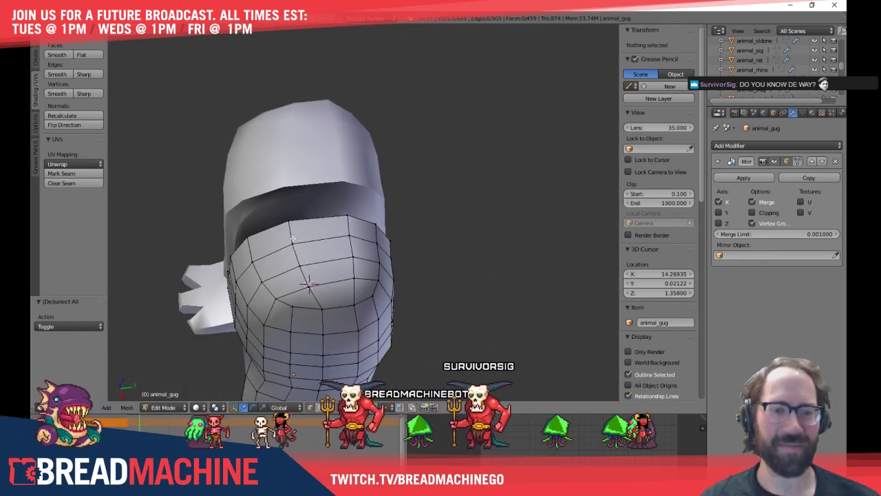
pyautogui.rightClick(289, 221)
pyautogui.keyDown('shift'); pyautogui.rightClick(293, 243); pyautogui.keyUp('shift')
pyautogui.keyDown('shift'); pyautogui.rightClick(299, 265); pyautogui.keyUp('shift')
pyautogui.keyDown('shift'); pyautogui.rightClick(308, 285); pyautogui.keyUp('shift')
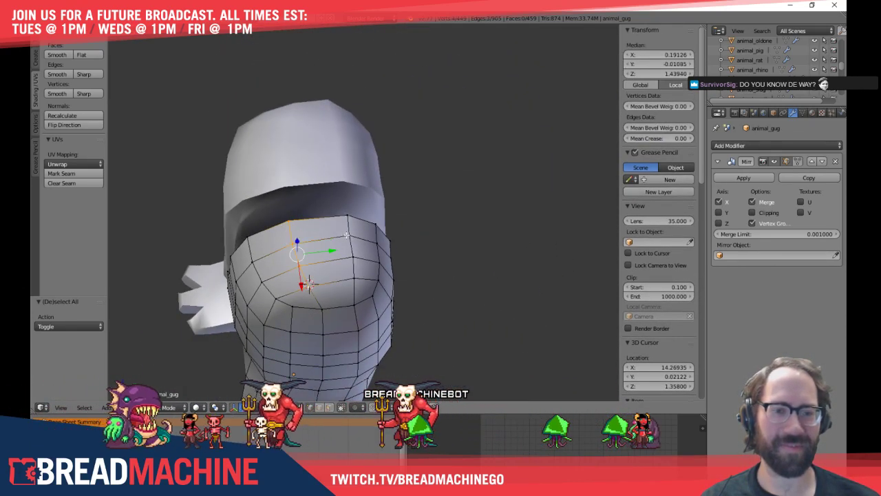
pyautogui.keyDown('shift'); pyautogui.rightClick(354, 276); pyautogui.keyUp('shift')
pyautogui.press('KP_7')
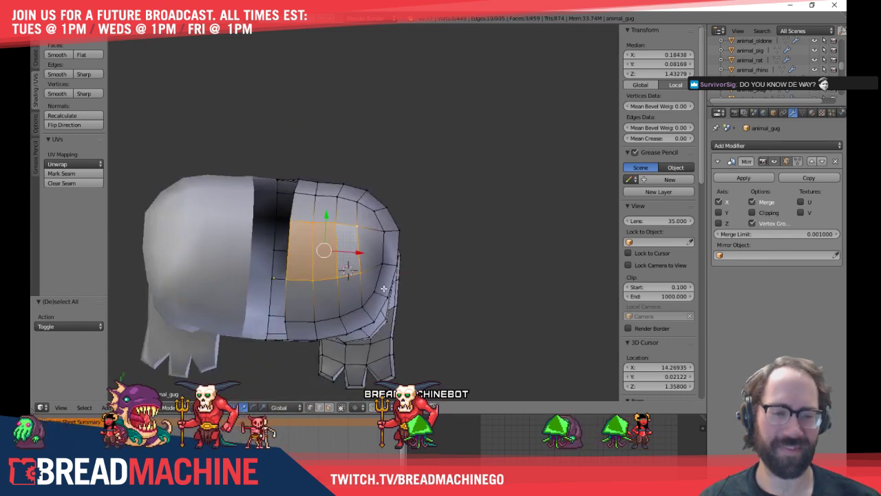
pyautogui.scroll(4, 351, 292)
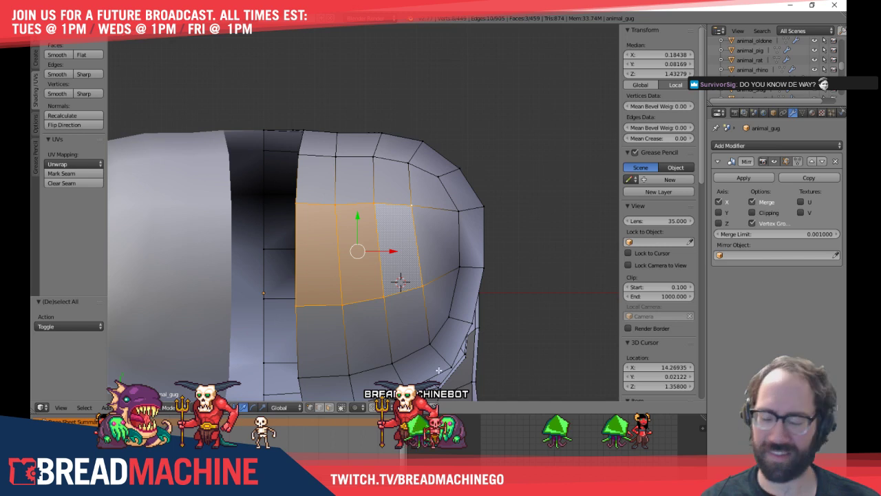
pyautogui.click(443, 365)
pyautogui.press('a')
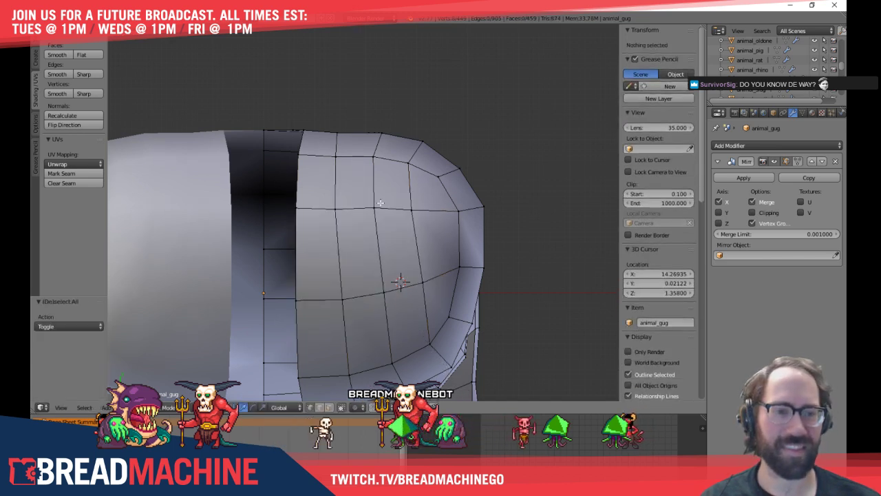
# Scale the six vertices of the two middle top faces nearest the mouth opening outward along Y by 1.287
pyautogui.rightClick(377, 207)
pyautogui.keyDown('shift'); pyautogui.rightClick(336, 210); pyautogui.keyUp('shift')
pyautogui.keyDown('shift'); pyautogui.rightClick(298, 215); pyautogui.keyUp('shift')
pyautogui.keyDown('shift'); pyautogui.rightClick(310, 306); pyautogui.keyUp('shift')
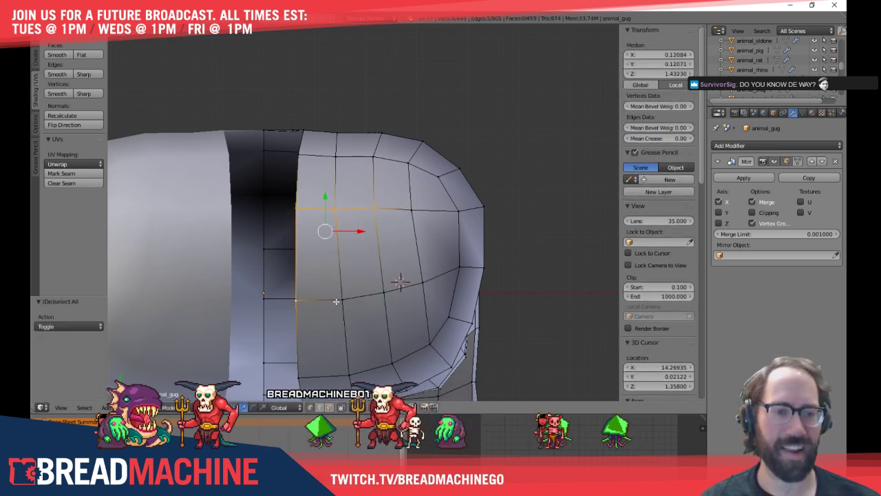
pyautogui.keyDown('shift'); pyautogui.rightClick(338, 301); pyautogui.keyUp('shift')
pyautogui.keyDown('shift'); pyautogui.rightClick(376, 297); pyautogui.keyUp('shift')
pyautogui.press('s')
pyautogui.press('y')
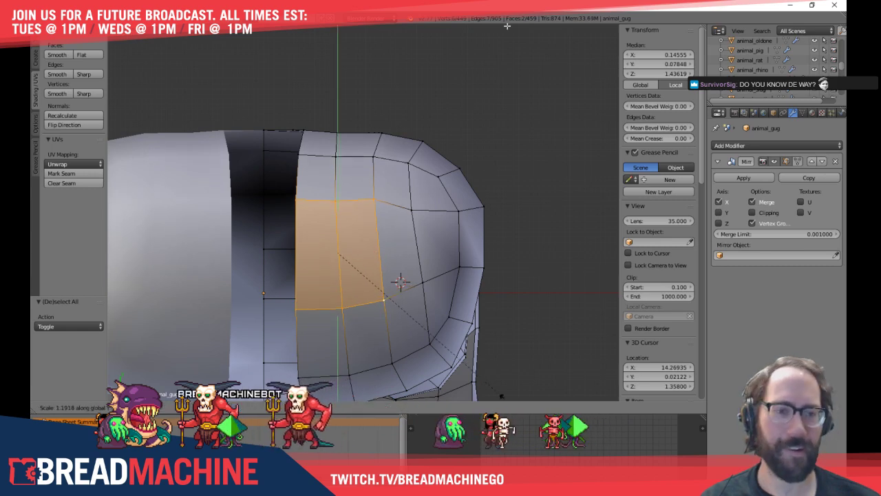
pyautogui.click(435, 24)
# Scale the third vertex pair from the mouth opening, on the outer edge of those two faces, slightly inward along Y
pyautogui.keyDown('alt'); pyautogui.rightClick(390, 311); pyautogui.keyUp('alt')
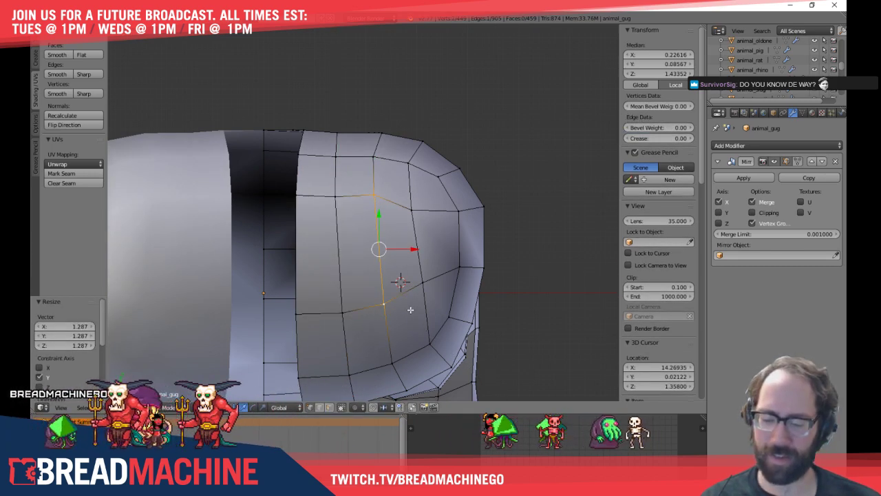
pyautogui.press('s')
pyautogui.press('y')
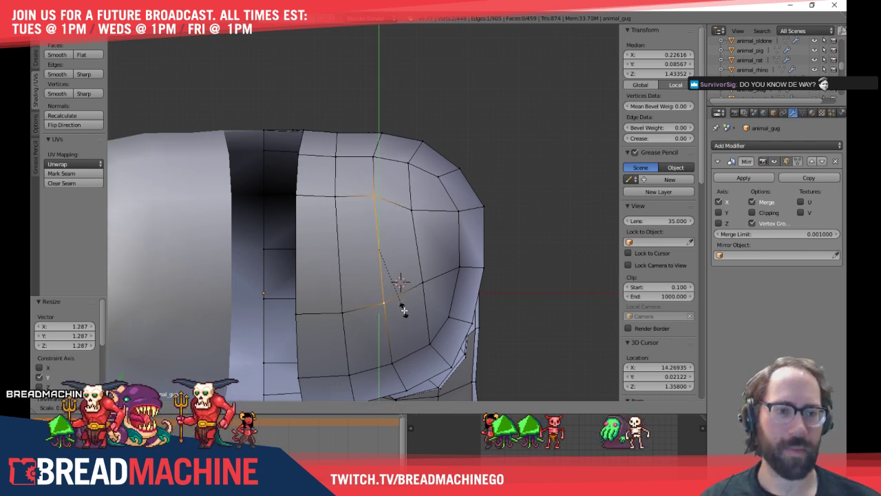
pyautogui.rightClick(403, 307)
pyautogui.press('a')
# Scale the four vertices of the middle top face bordering the mouth opening outward along Y
pyautogui.rightClick(309, 196)
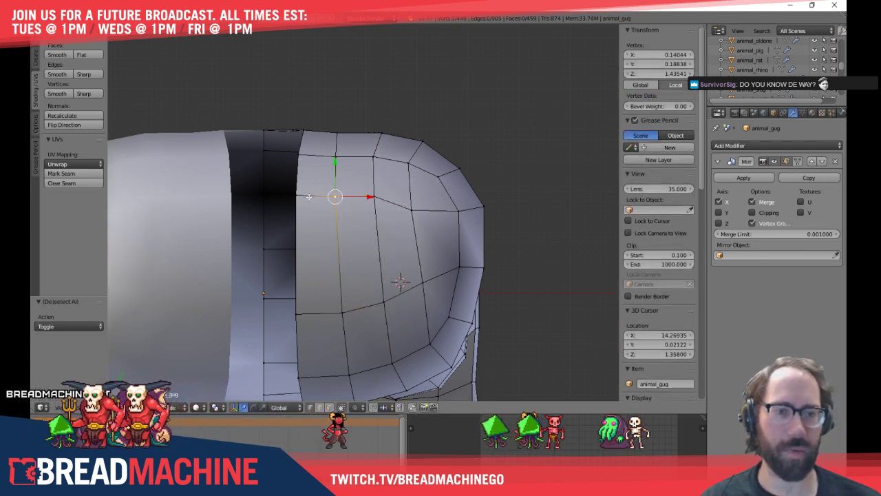
pyautogui.keyDown('shift'); pyautogui.rightClick(342, 313); pyautogui.keyUp('shift')
pyautogui.keyDown('shift'); pyautogui.rightClick(296, 196); pyautogui.keyUp('shift')
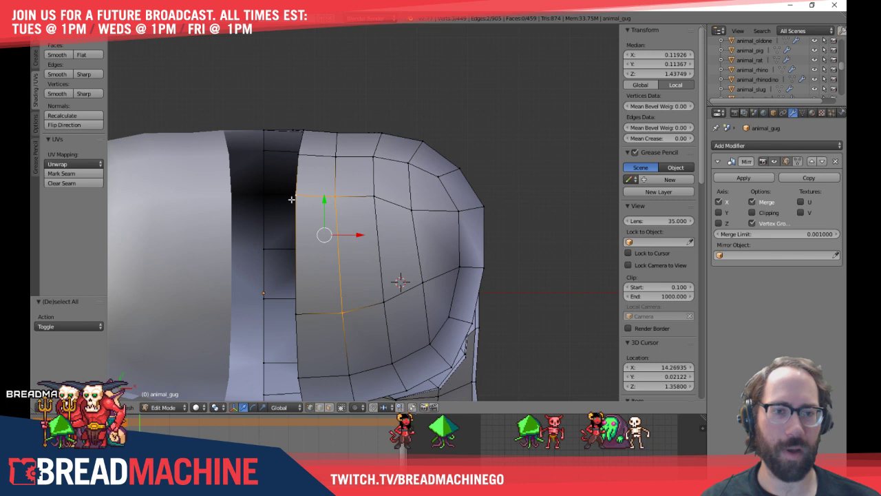
pyautogui.keyDown('shift'); pyautogui.rightClick(295, 313); pyautogui.keyUp('shift')
pyautogui.press('s')
pyautogui.press('y')
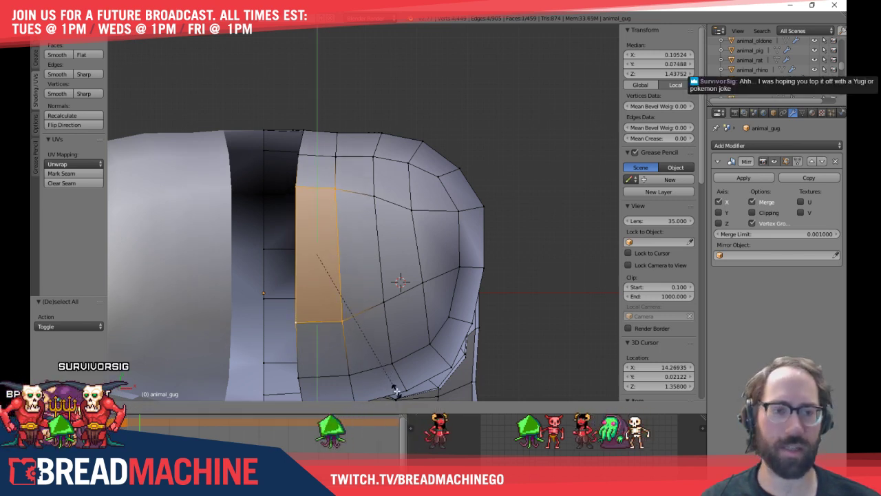
pyautogui.rightClick(395, 390)
pyautogui.press('a')
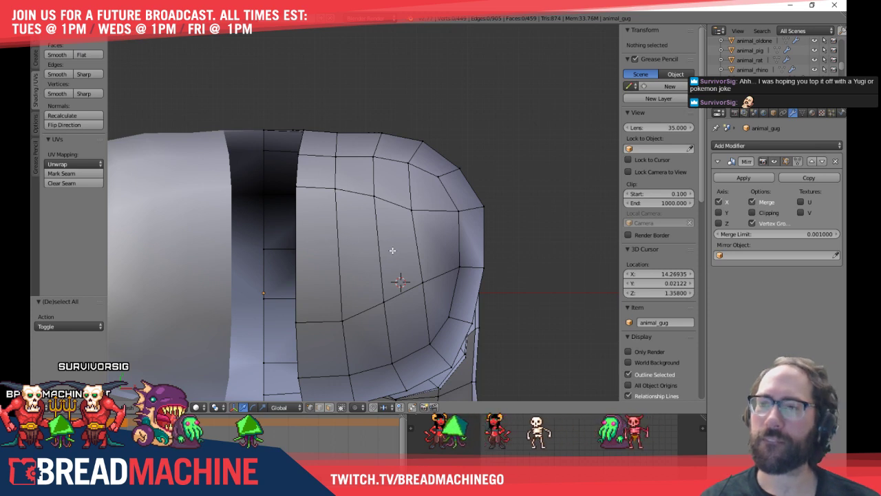
# Scale the third vertex pair from the mouth opening slightly outward along Y to smooth the rows
pyautogui.keyDown('shift'); pyautogui.moveTo(402, 261); pyautogui.dragTo(362, 245, button='middle'); pyautogui.keyUp('shift')
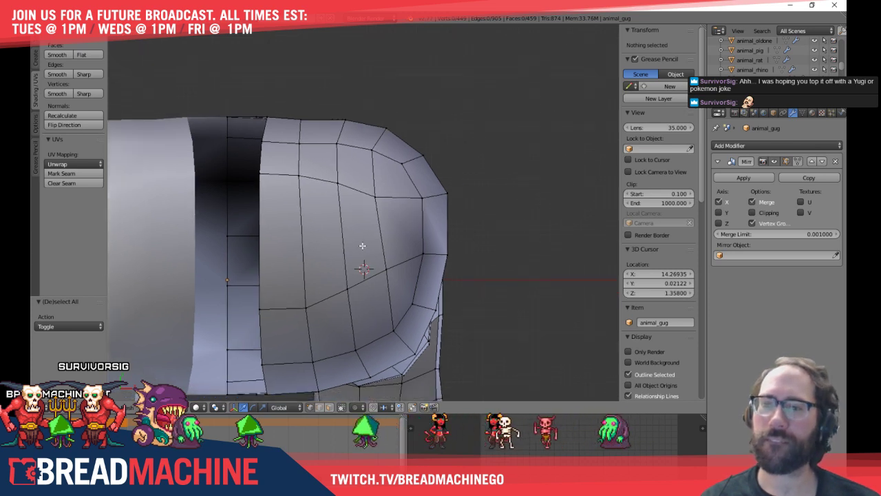
pyautogui.rightClick(348, 287)
pyautogui.keyDown('shift'); pyautogui.rightClick(337, 181); pyautogui.keyUp('shift')
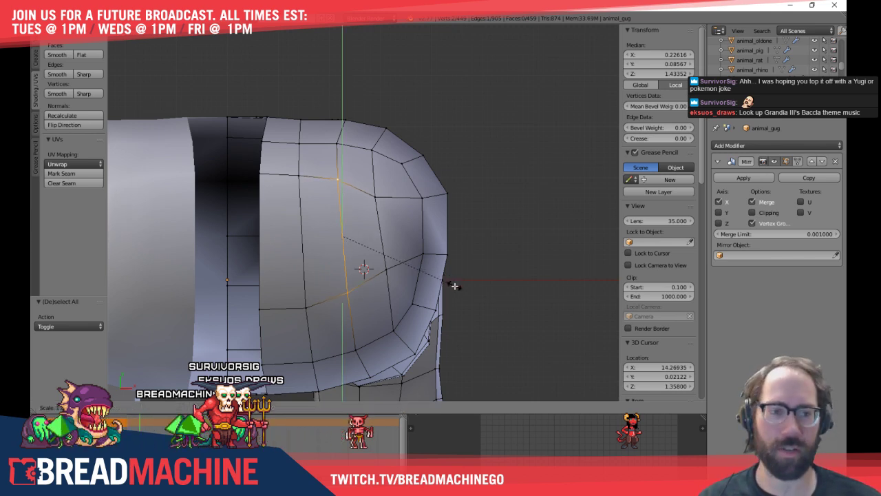
pyautogui.press('a')
# Widen the outermost vertex pair of the three middle top faces along Y to follow the rounded outline
pyautogui.keyDown('shift'); pyautogui.moveTo(364, 264); pyautogui.dragTo(408, 231, button='middle'); pyautogui.keyUp('shift')
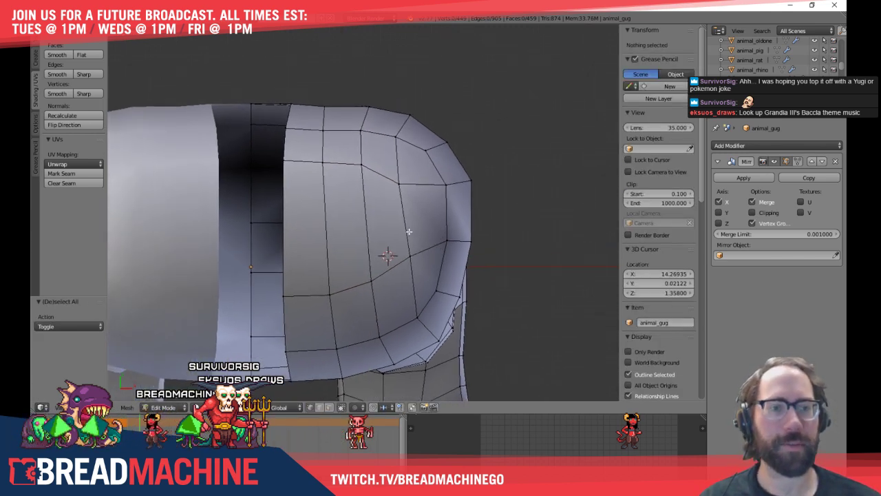
pyautogui.rightClick(402, 183)
pyautogui.keyDown('shift'); pyautogui.rightClick(420, 256); pyautogui.keyUp('shift')
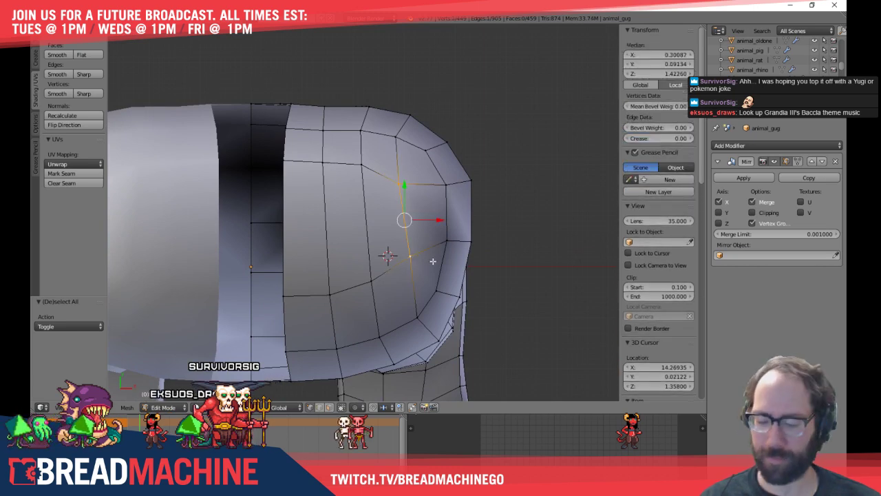
pyautogui.click(438, 283)
pyautogui.press('a')
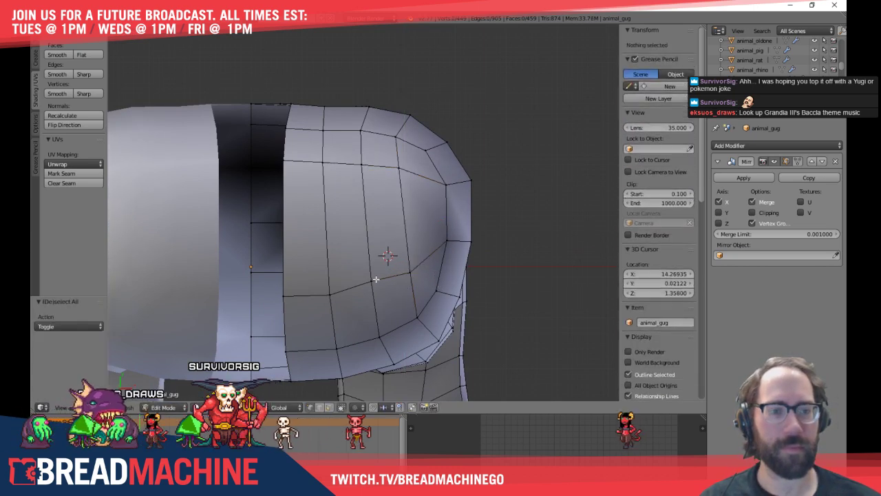
# Nudge the front vertex of the third pair -0.012 along Y and the two back vertices nearest the mouth -0.006
pyautogui.rightClick(374, 278)
pyautogui.moveTo(370, 247); pyautogui.dragTo(370, 245)
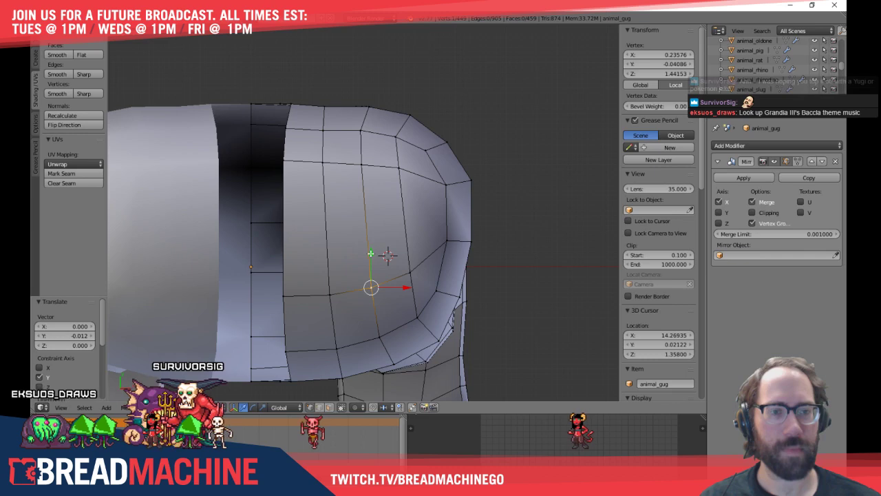
pyautogui.rightClick(321, 161)
pyautogui.keyDown('shift'); pyautogui.rightClick(285, 163); pyautogui.keyUp('shift')
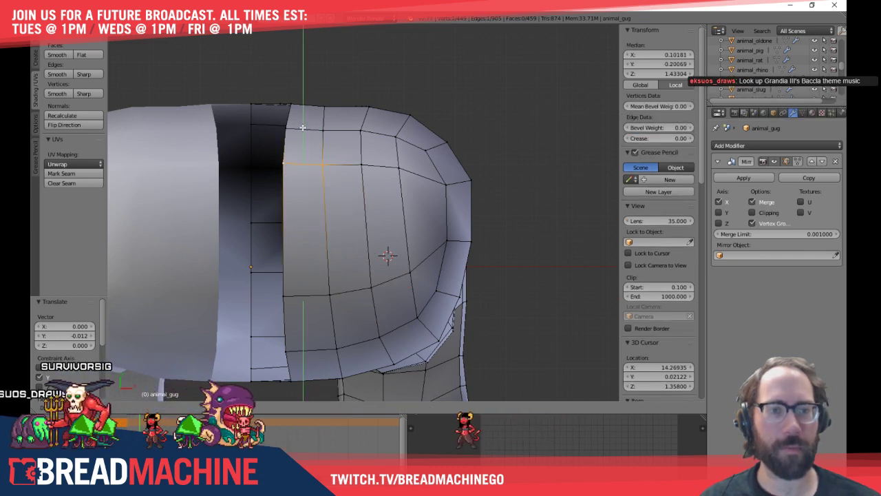
pyautogui.rightClick(321, 163)
pyautogui.moveTo(321, 129); pyautogui.dragTo(321, 128)
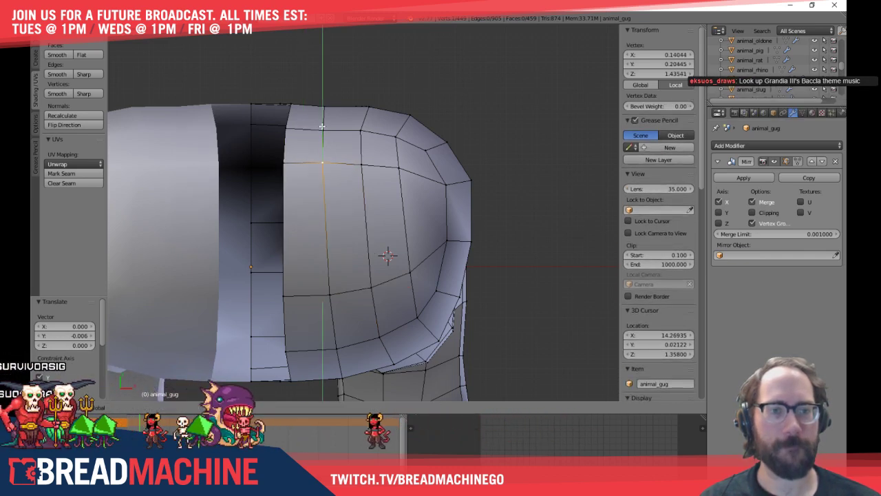
# Select the two neighbouring vertex columns running down the torso's outer side and shift them slightly along negative Y
pyautogui.keyDown('shift'); pyautogui.moveTo(359, 314); pyautogui.dragTo(375, 250, button='middle'); pyautogui.keyUp('shift')
pyautogui.press('a')
pyautogui.moveTo(501, 298); pyautogui.dragTo(373, 209, button='middle')
pyautogui.keyDown('shift'); pyautogui.moveTo(269, 219); pyautogui.dragTo(334, 178, button='middle'); pyautogui.keyUp('shift')
pyautogui.rightClick(351, 165)
pyautogui.keyDown('shift'); pyautogui.rightClick(348, 219); pyautogui.keyUp('shift')
pyautogui.keyDown('shift'); pyautogui.rightClick(294, 211); pyautogui.keyUp('shift')
pyautogui.keyDown('shift'); pyautogui.rightClick(309, 176); pyautogui.keyUp('shift')
pyautogui.keyDown('shift'); pyautogui.rightClick(387, 226); pyautogui.keyUp('shift')
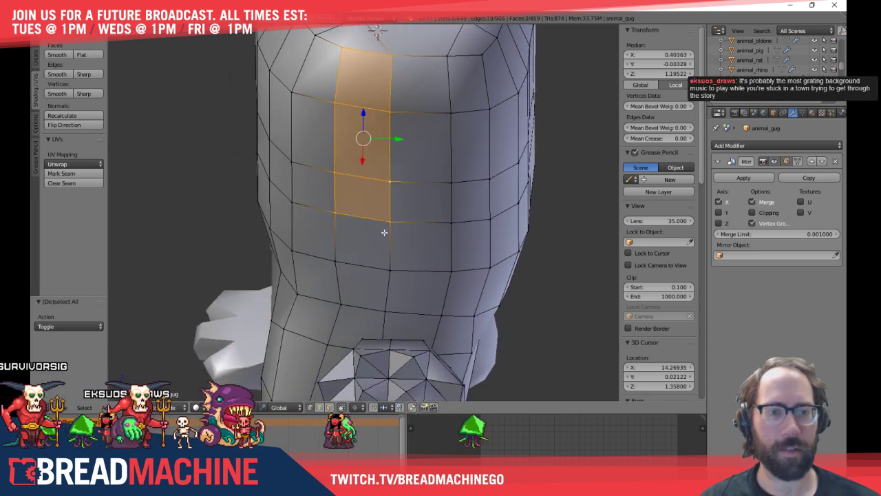
pyautogui.keyDown('shift'); pyautogui.rightClick(330, 268); pyautogui.keyUp('shift')
pyautogui.keyDown('shift'); pyautogui.rightClick(336, 299); pyautogui.keyUp('shift')
pyautogui.keyDown('shift'); pyautogui.rightClick(387, 317); pyautogui.keyUp('shift')
pyautogui.keyDown('shift'); pyautogui.moveTo(402, 303); pyautogui.dragTo(384, 231, button='middle'); pyautogui.keyUp('shift')
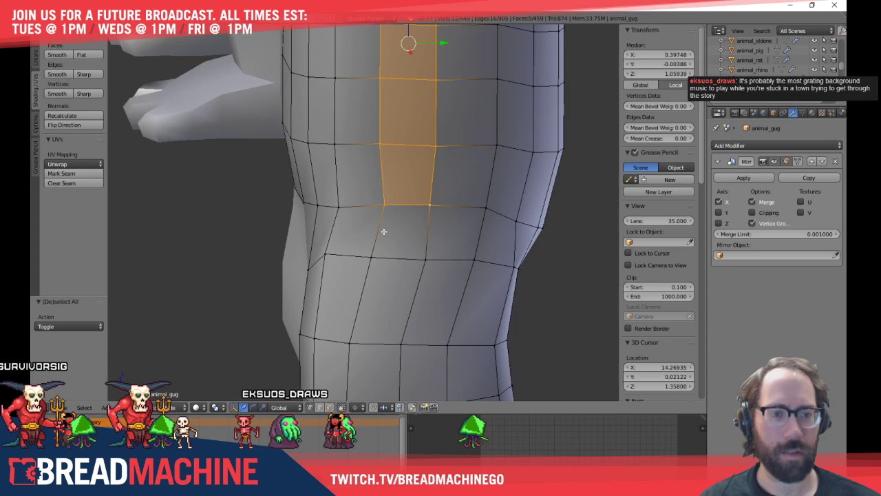
pyautogui.keyDown('shift'); pyautogui.rightClick(416, 260); pyautogui.keyUp('shift')
pyautogui.scroll(-4, 420, 256)
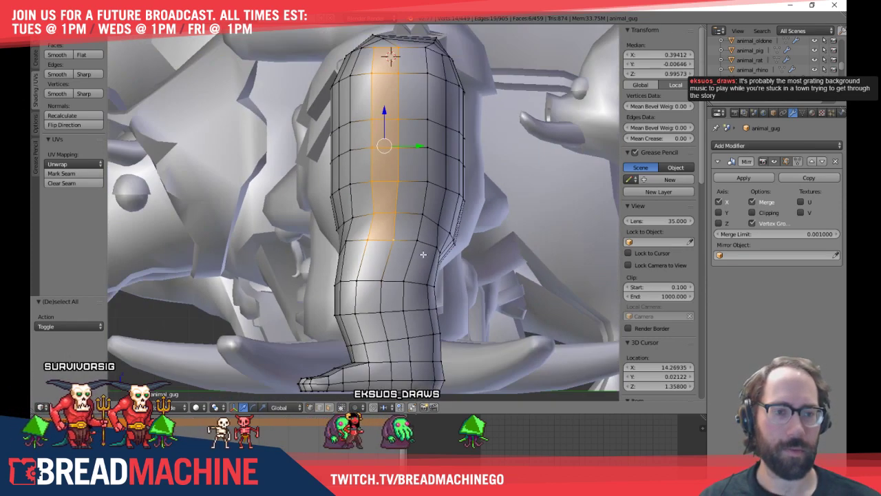
pyautogui.moveTo(418, 145); pyautogui.dragTo(415, 145)
pyautogui.press('a')
# Vertex-slide the upper vertex on the outer shoulder by about 0.11 along its edge toward the back
pyautogui.moveTo(373, 95); pyautogui.dragTo(402, 128, button='middle')
pyautogui.rightClick(376, 77)
pyautogui.scroll(5, 409, 94)
pyautogui.keyDown('shift'); pyautogui.moveTo(409, 94); pyautogui.dragTo(324, 340, button='middle'); pyautogui.keyUp('shift')
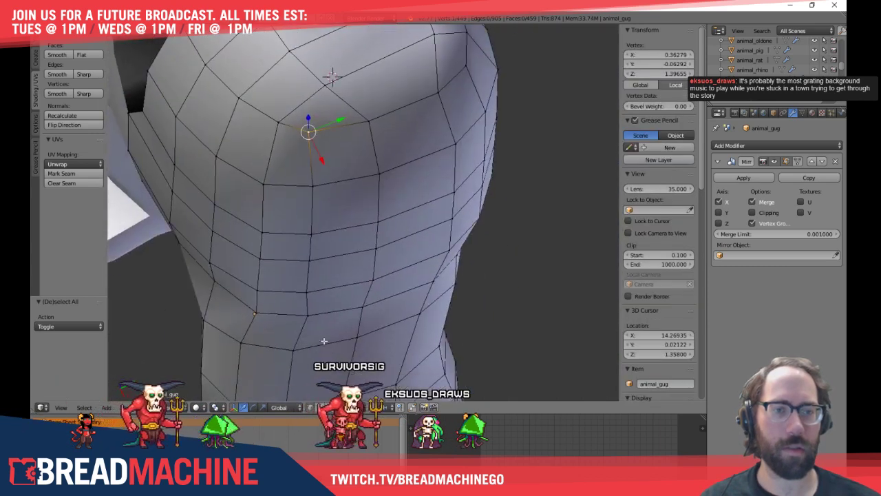
pyautogui.keyDown('shift'); pyautogui.moveTo(344, 267); pyautogui.dragTo(342, 299, button='middle'); pyautogui.keyUp('shift')
pyautogui.press('g')
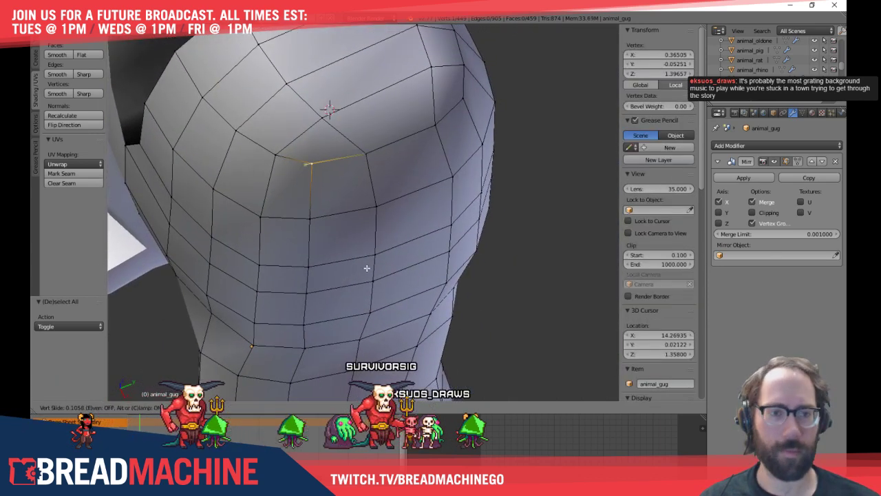
pyautogui.click(366, 268)
pyautogui.press('a')
# Scale the six vertices of the two middle top faces beside the mouth opening inward along Y
pyautogui.moveTo(368, 266); pyautogui.dragTo(333, 222, button='middle')
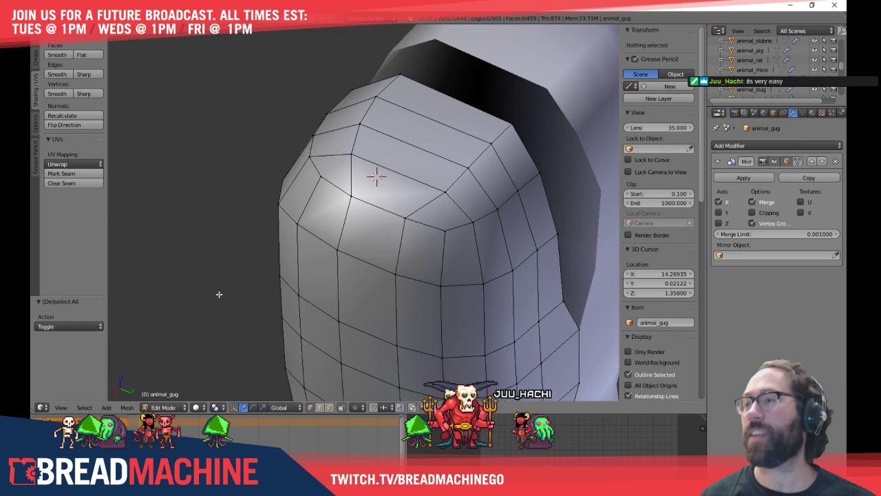
pyautogui.click(251, 166)
pyautogui.keyDown('shift'); pyautogui.moveTo(236, 181); pyautogui.dragTo(417, 202, button='middle'); pyautogui.keyUp('shift')
pyautogui.moveTo(363, 225); pyautogui.dragTo(271, 166, button='middle')
pyautogui.keyDown('alt'); pyautogui.rightClick(282, 177); pyautogui.keyUp('alt')
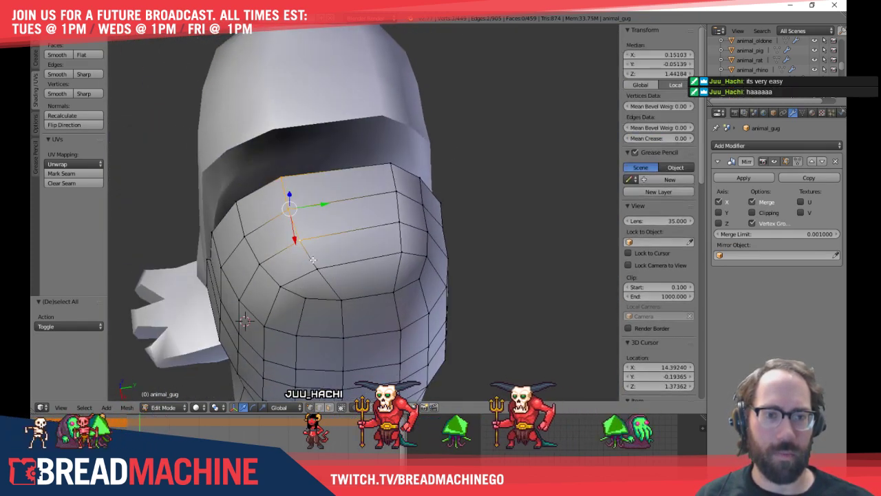
pyautogui.press('KP_7')
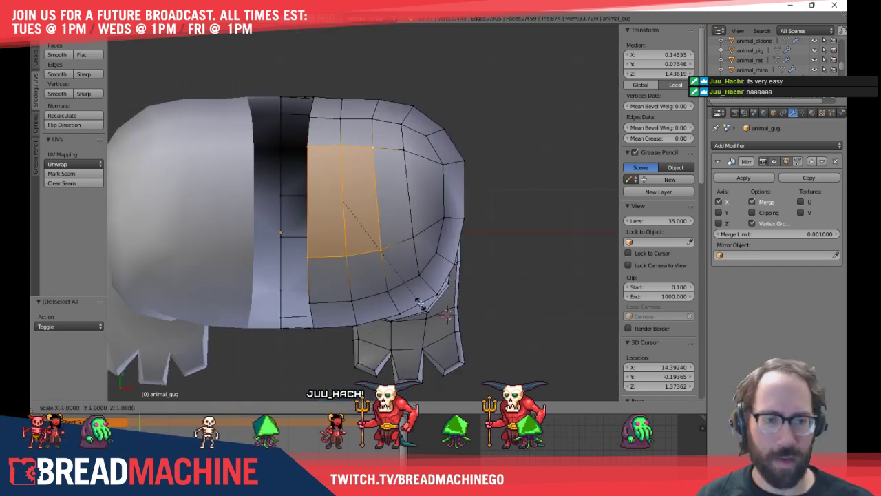
pyautogui.press('s')
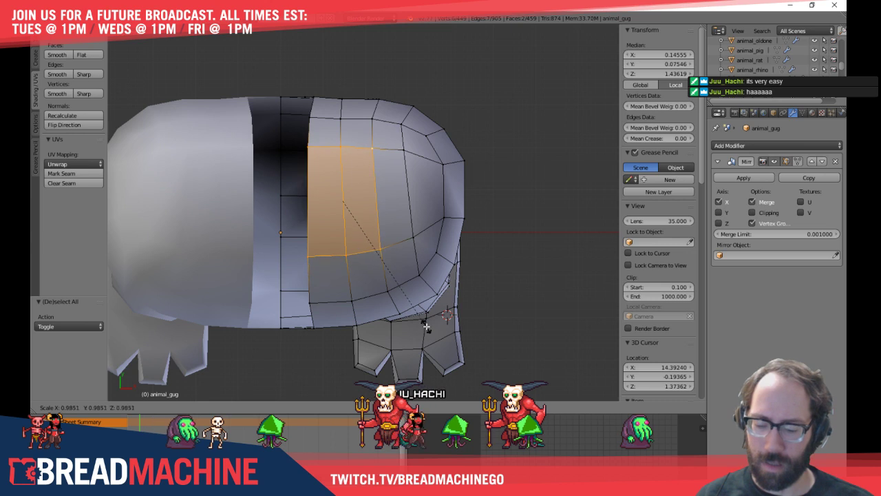
pyautogui.click(408, 280)
pyautogui.press('a')
# Scale the outermost vertex pair of the middle top faces inward along Y by about 0.64
pyautogui.rightClick(403, 152)
pyautogui.keyDown('shift'); pyautogui.rightClick(415, 239); pyautogui.keyUp('shift')
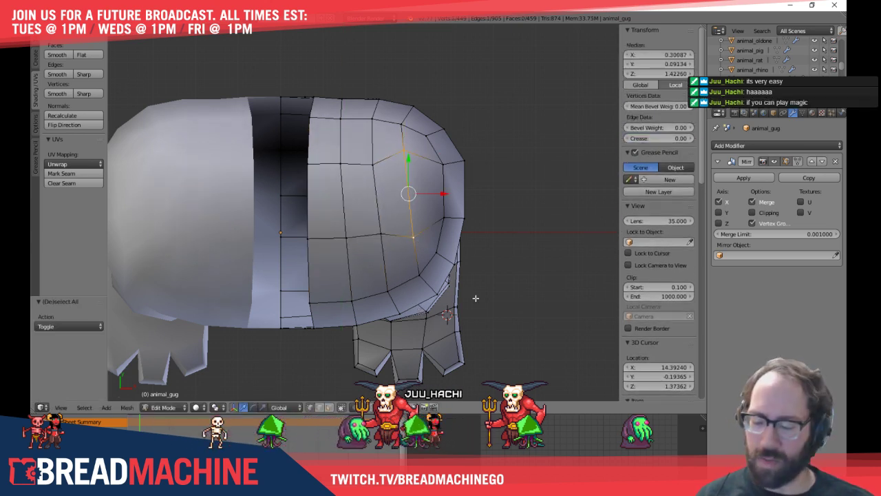
pyautogui.press('s')
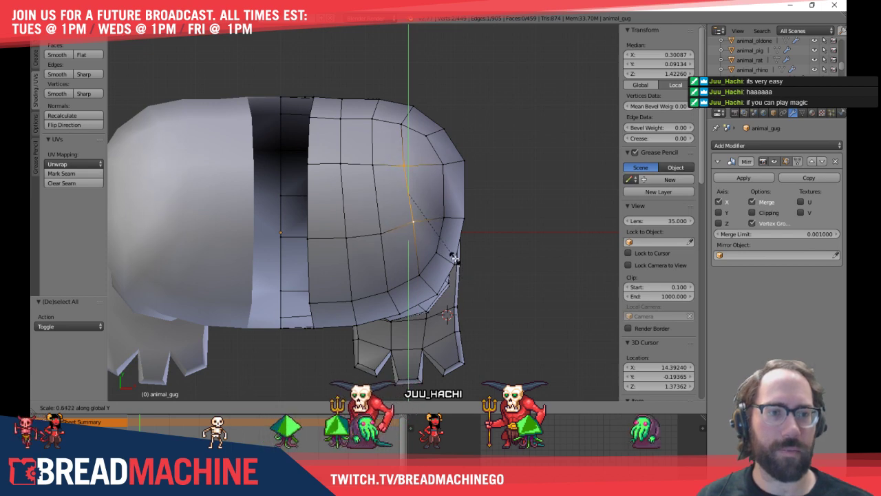
pyautogui.click(455, 256)
pyautogui.press('a')
# Select the entire horizontal edge loop just below the torso's closed top and shift it slightly downward
pyautogui.moveTo(350, 226); pyautogui.dragTo(341, 211, button='middle')
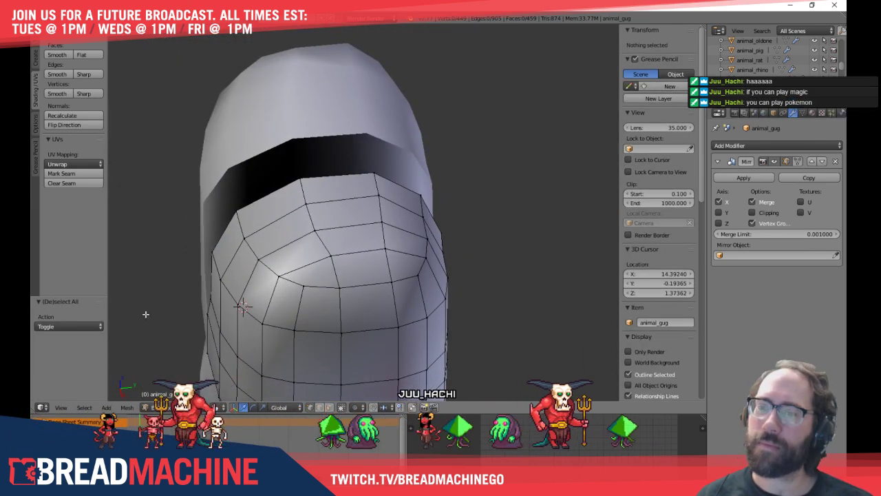
pyautogui.moveTo(238, 262); pyautogui.dragTo(391, 213, button='middle')
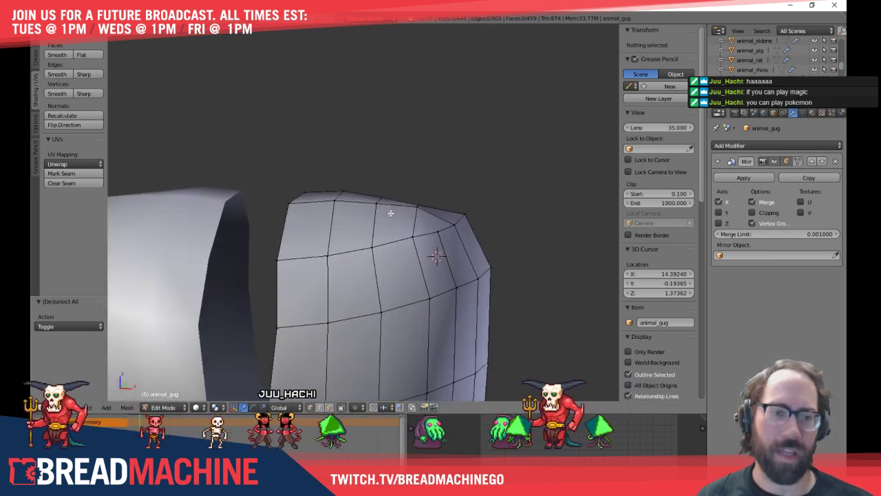
pyautogui.keyDown('alt'); pyautogui.rightClick(445, 231); pyautogui.keyUp('alt')
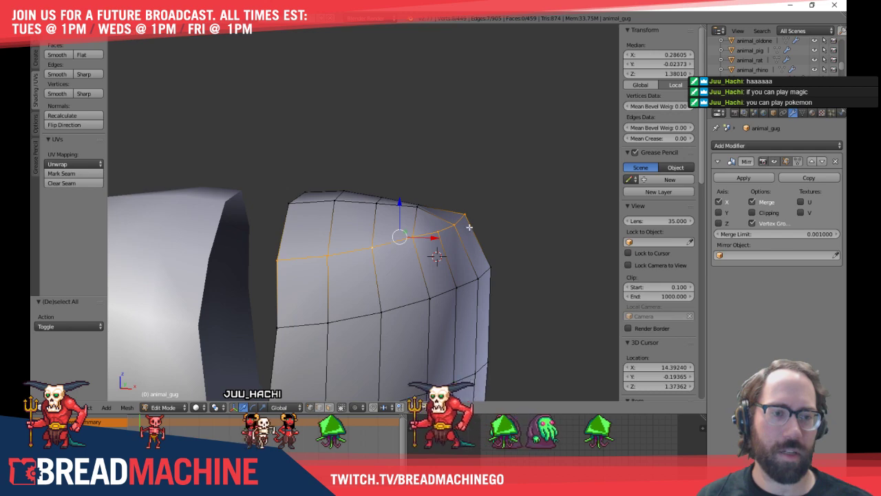
pyautogui.moveTo(469, 227); pyautogui.dragTo(391, 258, button='middle')
pyautogui.keyDown('alt'); pyautogui.keyDown('shift'); pyautogui.rightClick(556, 241); pyautogui.keyUp('shift'); pyautogui.keyUp('alt')
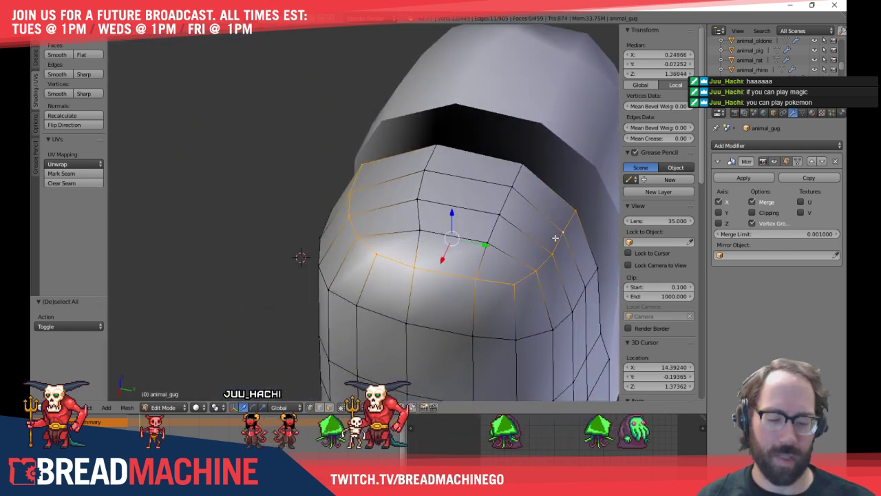
pyautogui.press('KP_1')
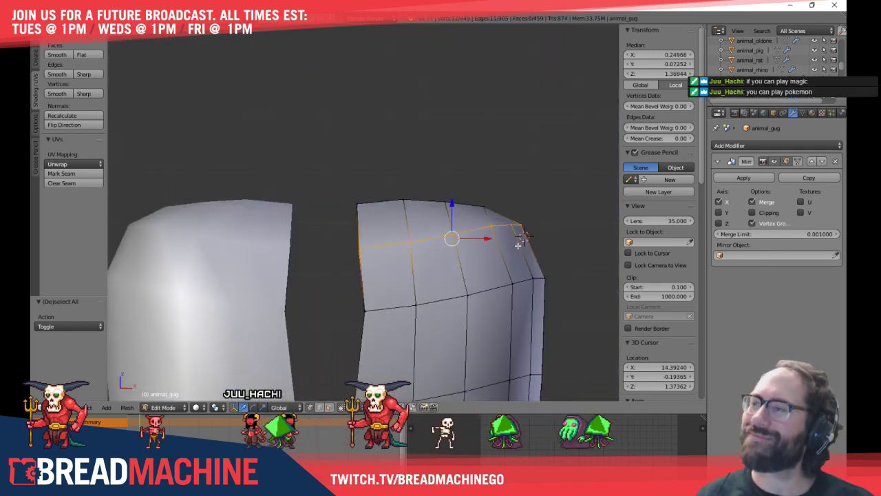
pyautogui.keyDown('shift'); pyautogui.moveTo(506, 285); pyautogui.dragTo(456, 255, button='middle'); pyautogui.keyUp('shift')
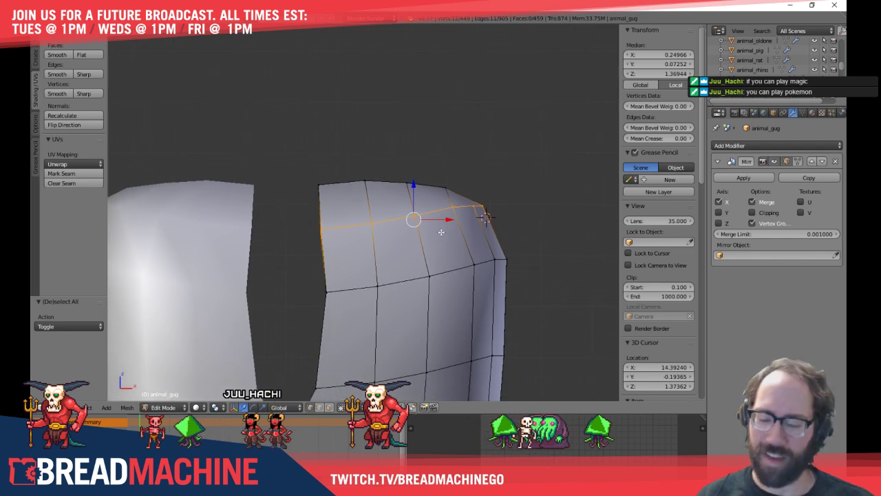
pyautogui.click(450, 244)
# Move the mouth-edge vertices on the second row below the top slightly inward toward the torso's centre
pyautogui.press('a')
pyautogui.keyDown('shift'); pyautogui.moveTo(358, 331); pyautogui.dragTo(386, 262, button='middle'); pyautogui.keyUp('shift')
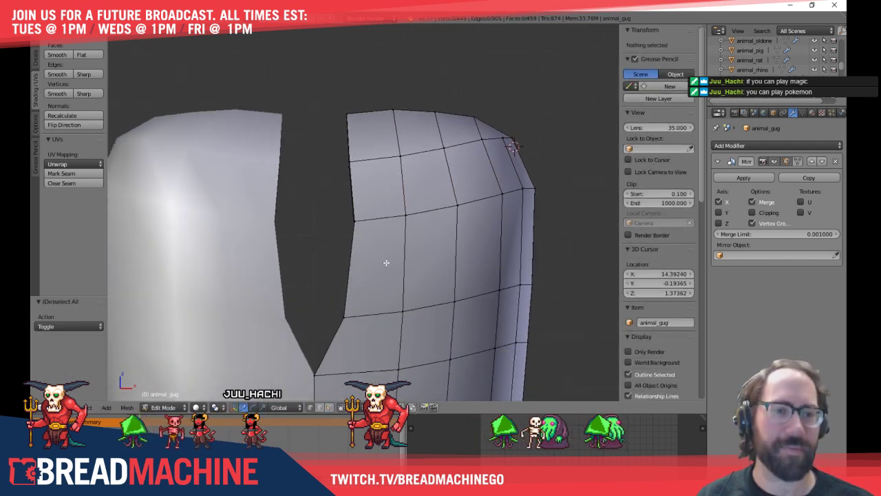
pyautogui.press('z')
pyautogui.moveTo(344, 207); pyautogui.dragTo(386, 224)
pyautogui.press('a')
# Select the two neighbouring middle vertices on the torso's outer shoulder and lower them by 0.024 along Z
pyautogui.moveTo(395, 180)
pyautogui.mouseDown(button='middle')
pyautogui.moveTo(516, 186)
pyautogui.moveTo(366, 191)
pyautogui.moveTo(373, 175)
pyautogui.moveTo(295, 134)
pyautogui.moveTo(309, 178)
pyautogui.moveTo(296, 183)
pyautogui.moveTo(480, 175)
pyautogui.mouseUp(button='middle')
pyautogui.press('z')
pyautogui.moveTo(486, 206); pyautogui.dragTo(404, 208, button='middle')
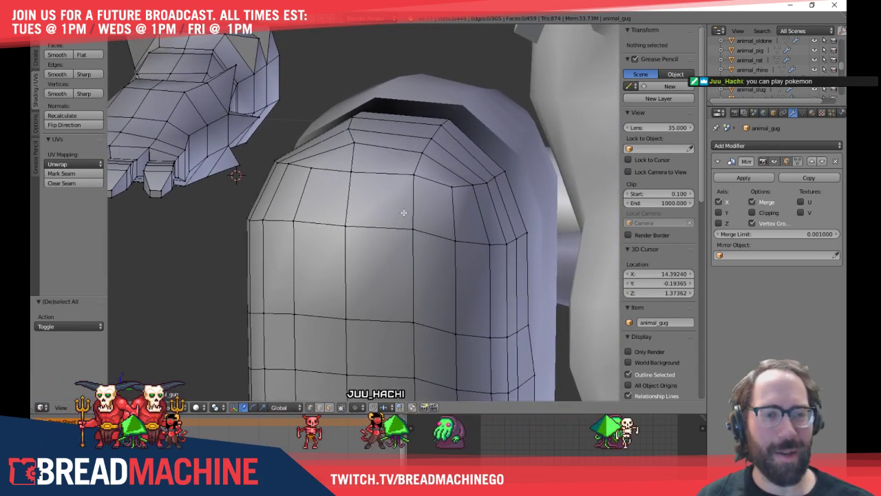
pyautogui.rightClick(354, 172)
pyautogui.keyDown('shift'); pyautogui.rightClick(411, 172); pyautogui.keyUp('shift')
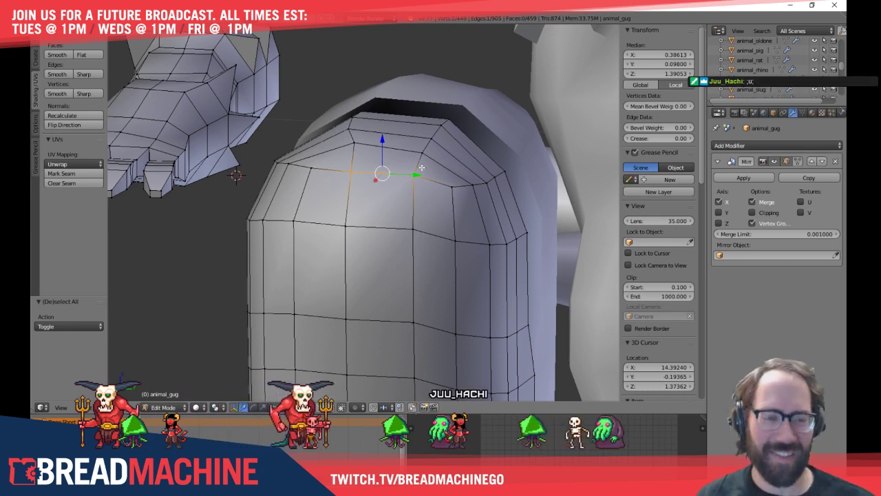
pyautogui.press('KP_3')
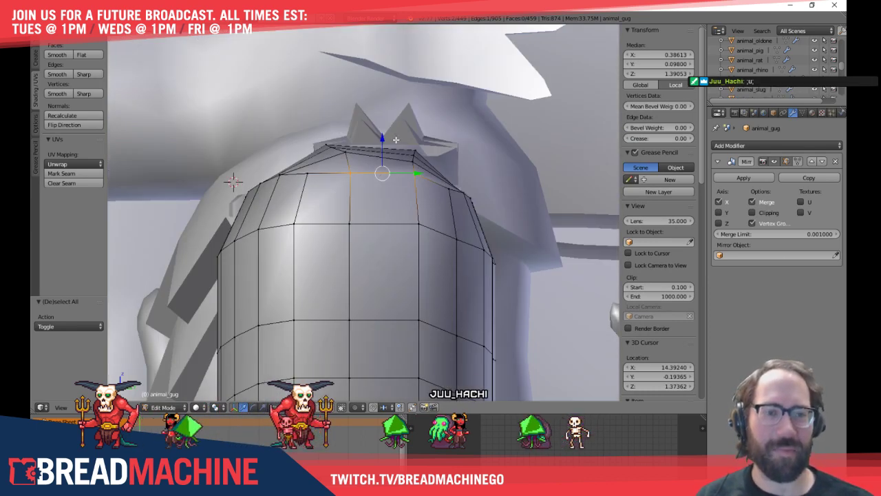
pyautogui.moveTo(381, 138); pyautogui.dragTo(381, 151)
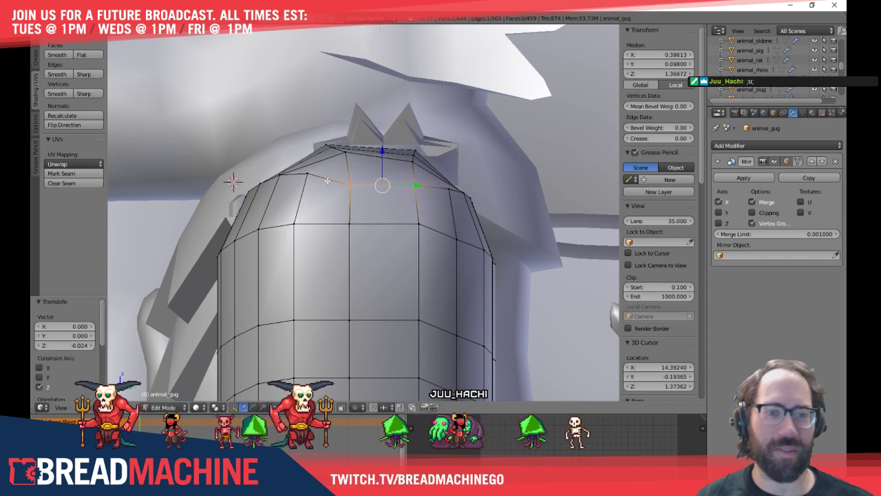
# Select the second horizontal edge loop below the top and flatten it by scaling about 0.642 along Z
pyautogui.keyDown('alt'); pyautogui.rightClick(317, 225); pyautogui.keyUp('alt')
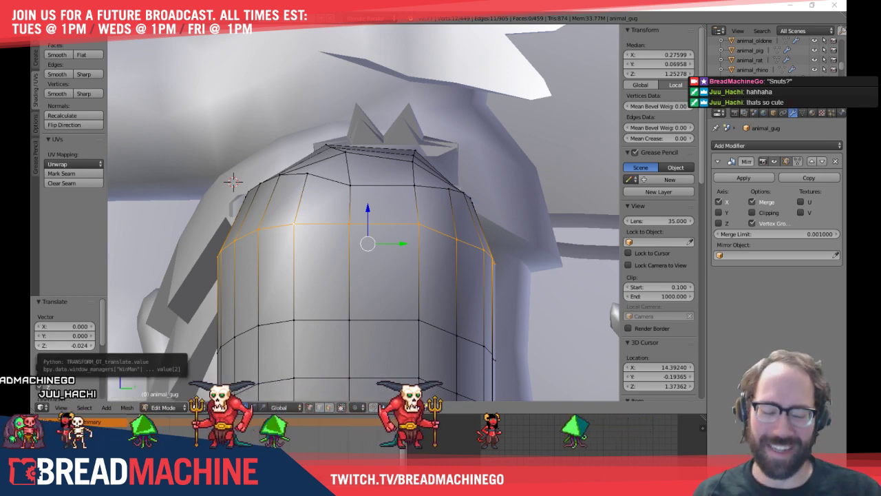
pyautogui.moveTo(297, 305); pyautogui.dragTo(350, 278, button='middle')
pyautogui.press('KP_1')
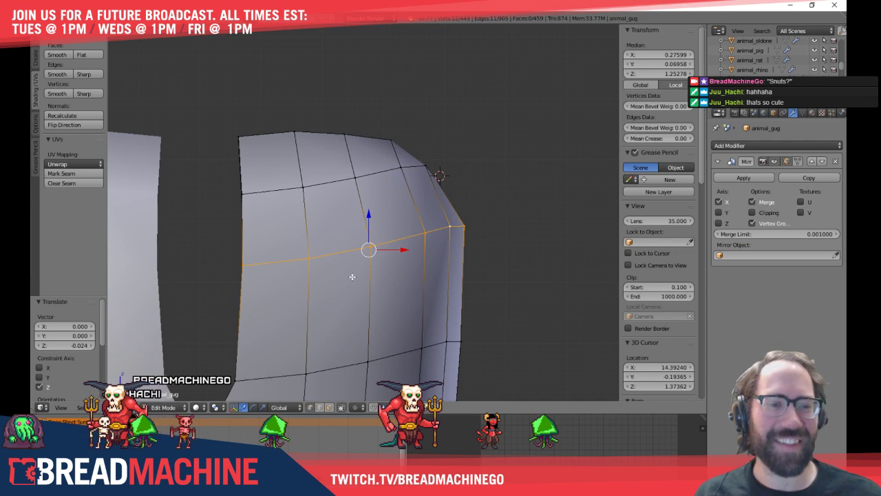
pyautogui.keyDown('shift'); pyautogui.moveTo(368, 243); pyautogui.dragTo(405, 193, button='middle'); pyautogui.keyUp('shift')
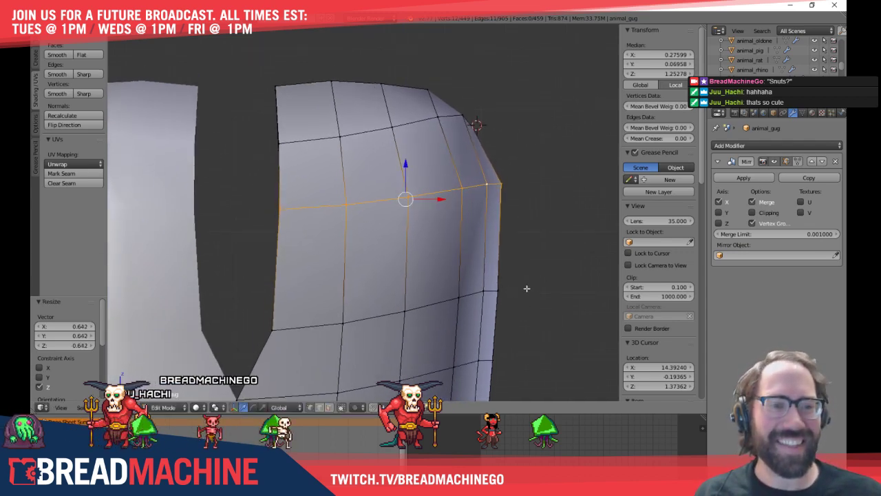
pyautogui.moveTo(561, 277); pyautogui.dragTo(375, 256, button='middle')
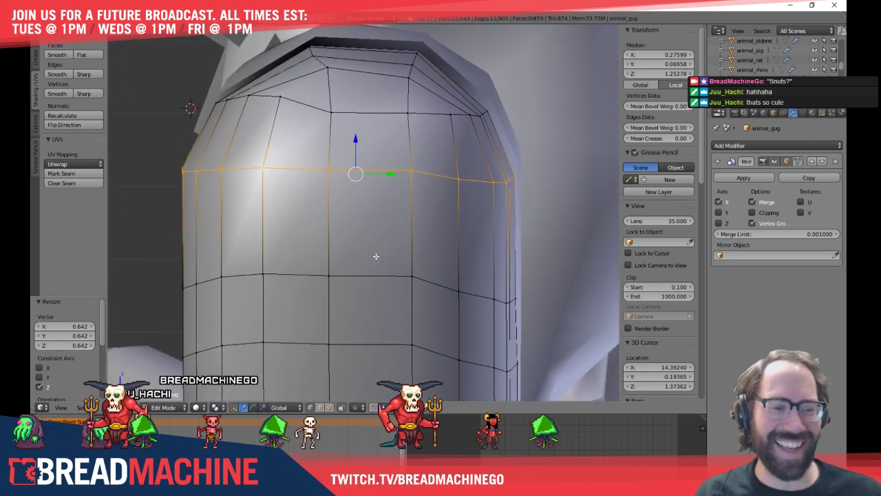
pyautogui.moveTo(429, 269); pyautogui.dragTo(452, 301, button='middle')
pyautogui.press('a')
# Select the third horizontal edge loop, just above the bottom of the mouth slit, and scale it down along Z
pyautogui.keyDown('alt'); pyautogui.rightClick(323, 256); pyautogui.keyUp('alt')
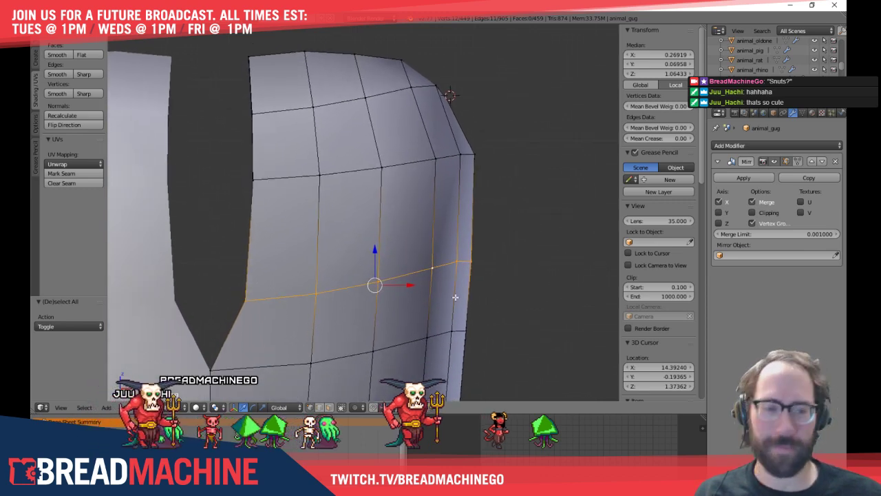
pyautogui.press('z')
pyautogui.press('s')
pyautogui.press('z')
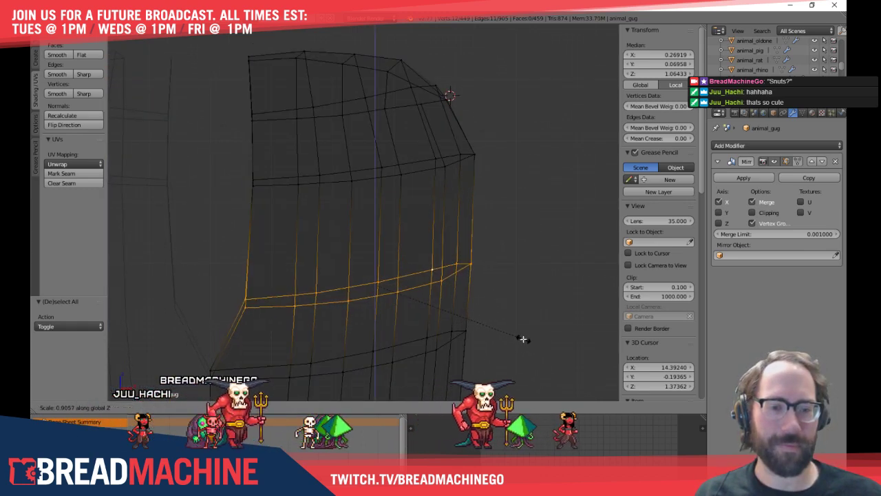
pyautogui.click(466, 297)
pyautogui.press('a')
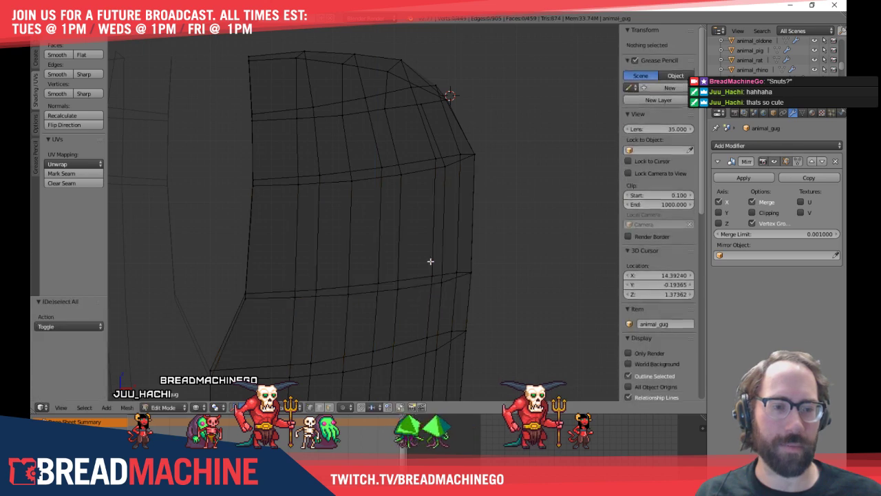
# Edge-slide the loop just above the bottom of the mouth slit slightly upward along the torso
pyautogui.press('z')
pyautogui.keyDown('alt'); pyautogui.rightClick(377, 284); pyautogui.keyUp('alt')
pyautogui.press('g')
pyautogui.press('g')
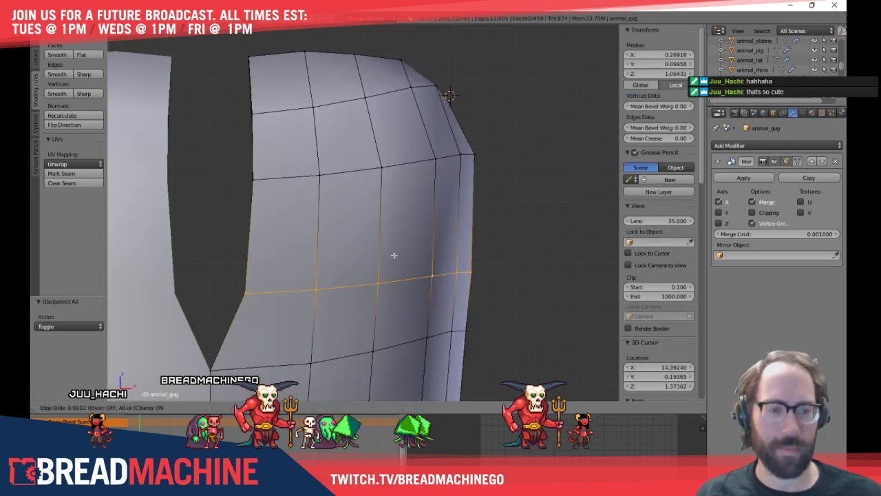
pyautogui.press('a')
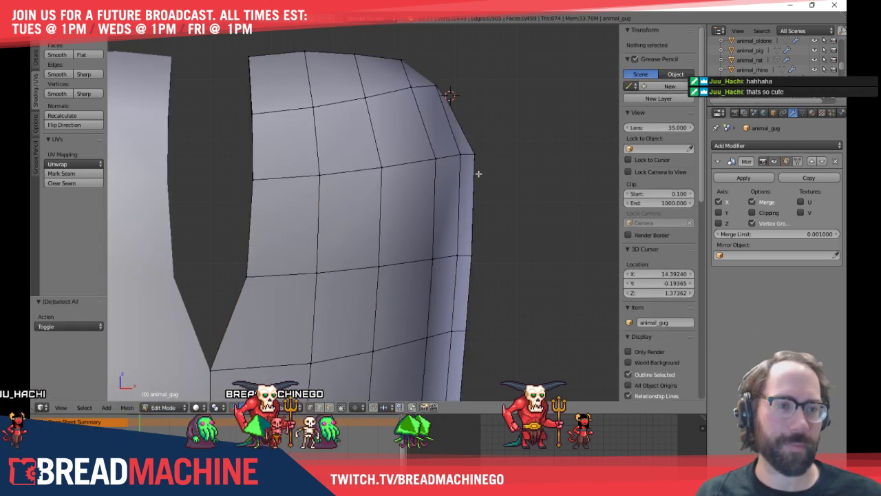
# Vertex-slide the raised vertex on the outer shoulder's first row downward along its edge by a factor of 0.184
pyautogui.moveTo(475, 172); pyautogui.dragTo(316, 242, button='middle')
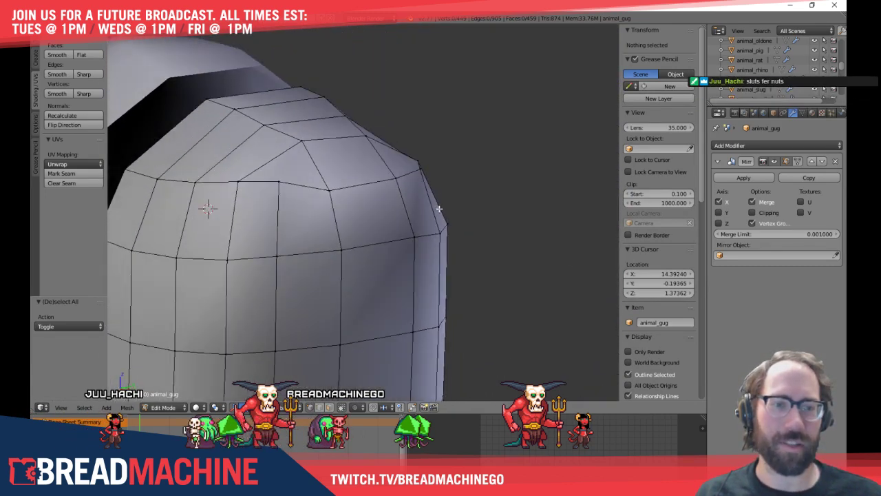
pyautogui.moveTo(439, 208); pyautogui.dragTo(442, 222, button='middle')
pyautogui.rightClick(289, 207)
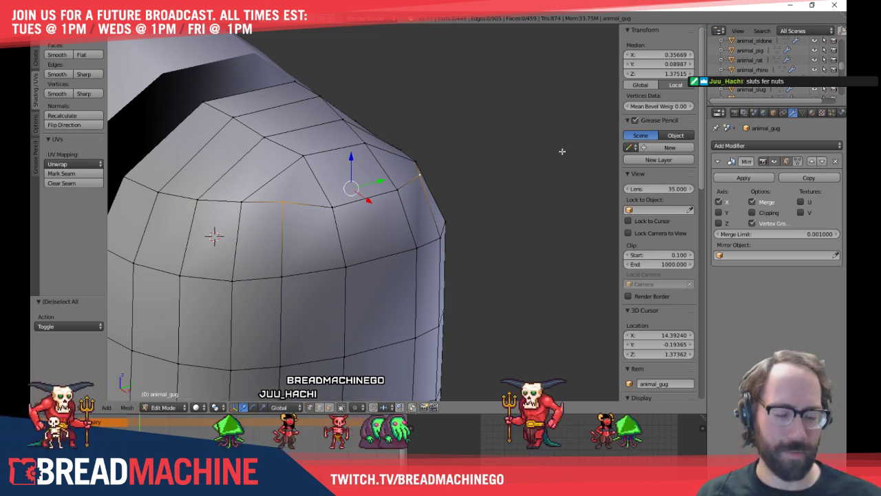
pyautogui.press('KP_3')
pyautogui.keyDown('shift'); pyautogui.moveTo(294, 195); pyautogui.dragTo(292, 152, button='middle'); pyautogui.keyUp('shift')
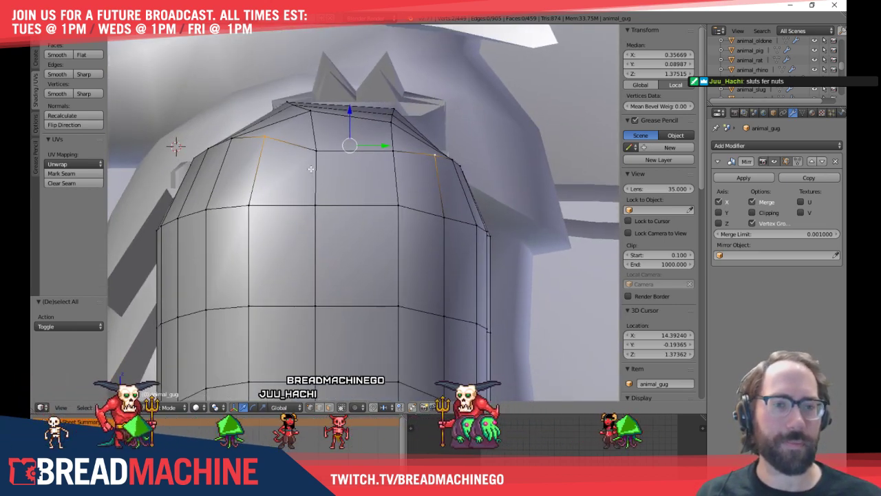
pyautogui.rightClick(279, 151)
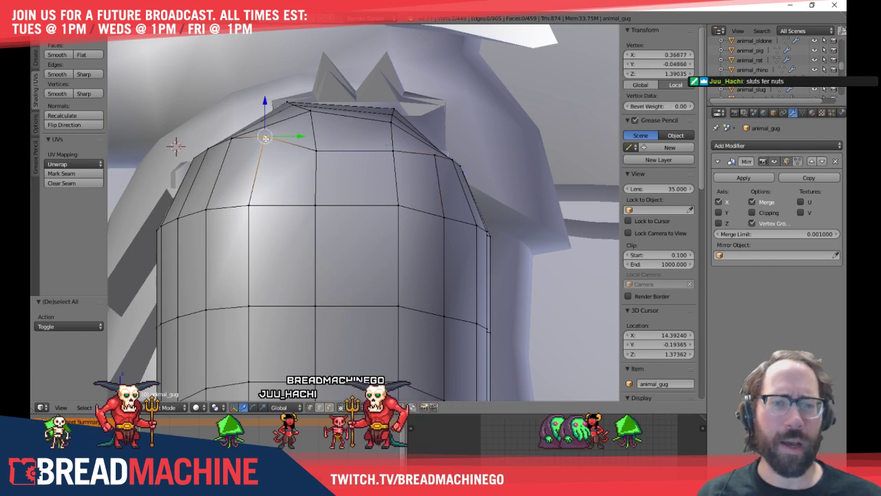
pyautogui.press('g')
pyautogui.click(276, 169)
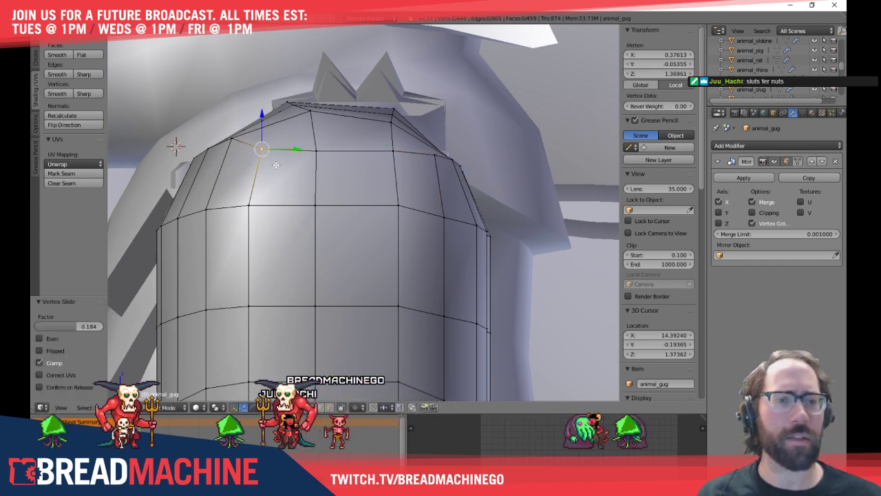
pyautogui.press('a')
pyautogui.hotkey('alt', 'h')
pyautogui.press('a')
# Select the full vertex row just below the closed top and level it by scaling to 0 along Z
pyautogui.moveTo(383, 177); pyautogui.dragTo(364, 168, button='middle')
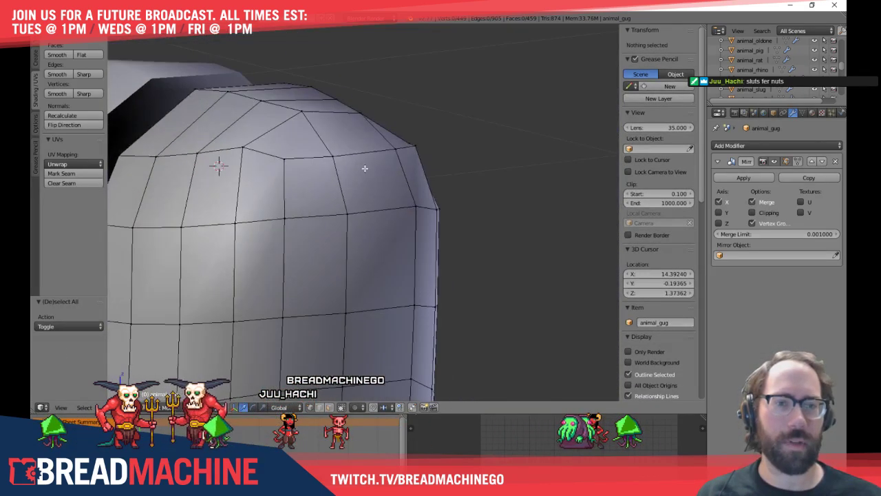
pyautogui.keyDown('shift'); pyautogui.moveTo(277, 167); pyautogui.dragTo(445, 176, button='middle'); pyautogui.keyUp('shift')
pyautogui.rightClick(361, 161)
pyautogui.keyDown('shift'); pyautogui.rightClick(292, 164); pyautogui.keyUp('shift')
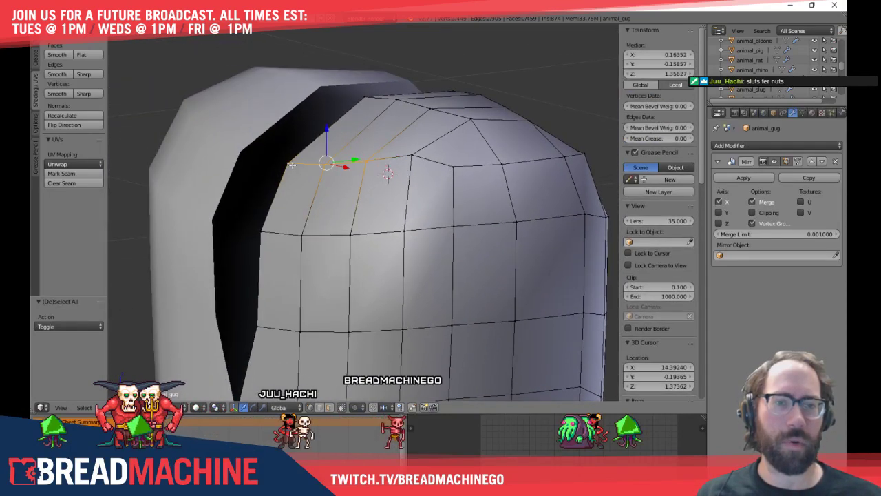
pyautogui.press('KP_3')
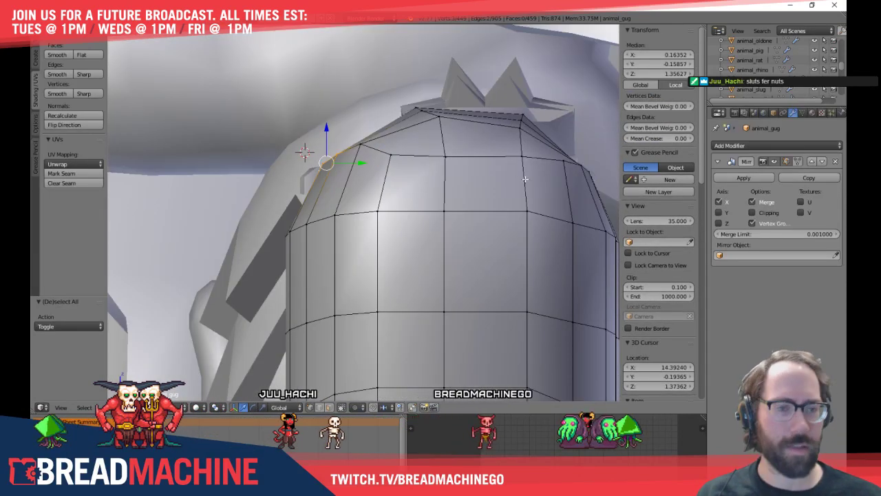
pyautogui.moveTo(525, 179); pyautogui.dragTo(452, 180, button='middle')
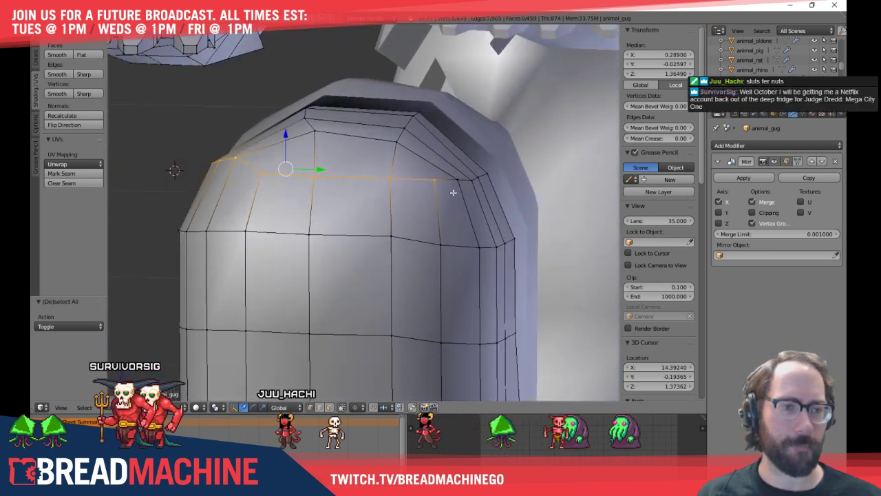
pyautogui.keyDown('alt'); pyautogui.keyDown('shift'); pyautogui.rightClick(445, 181); pyautogui.keyUp('shift'); pyautogui.keyUp('alt')
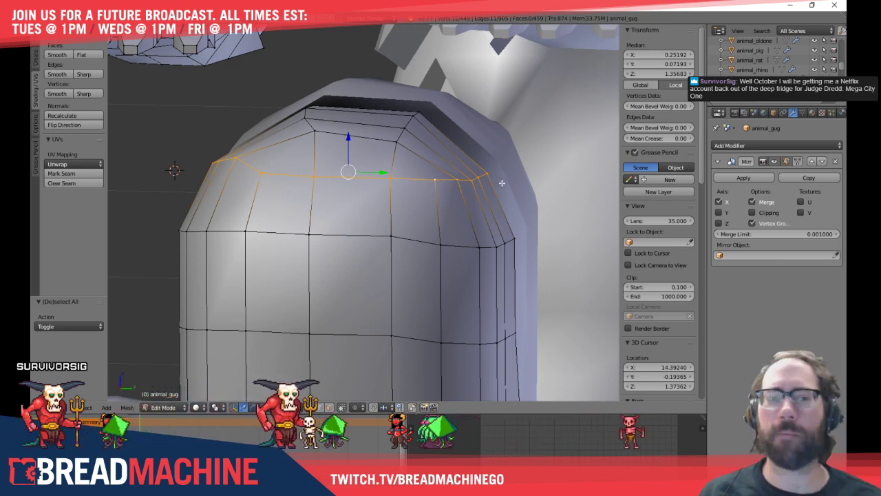
pyautogui.press('KP_3')
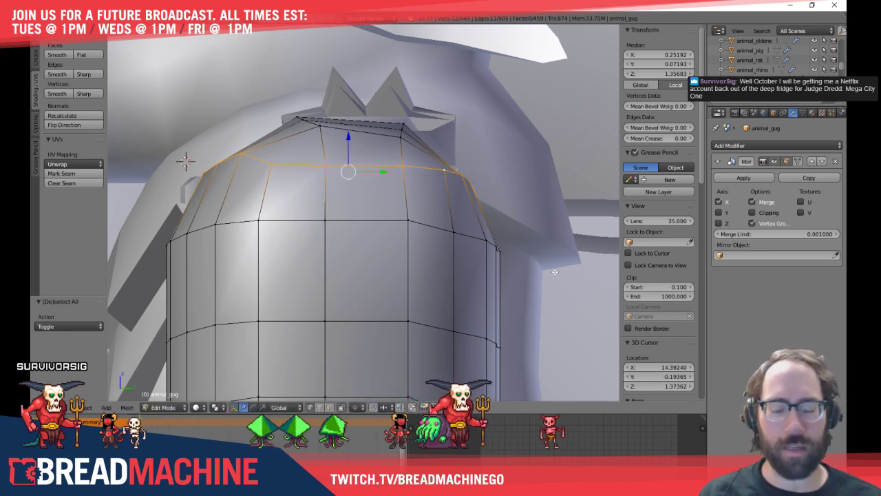
pyautogui.press('s')
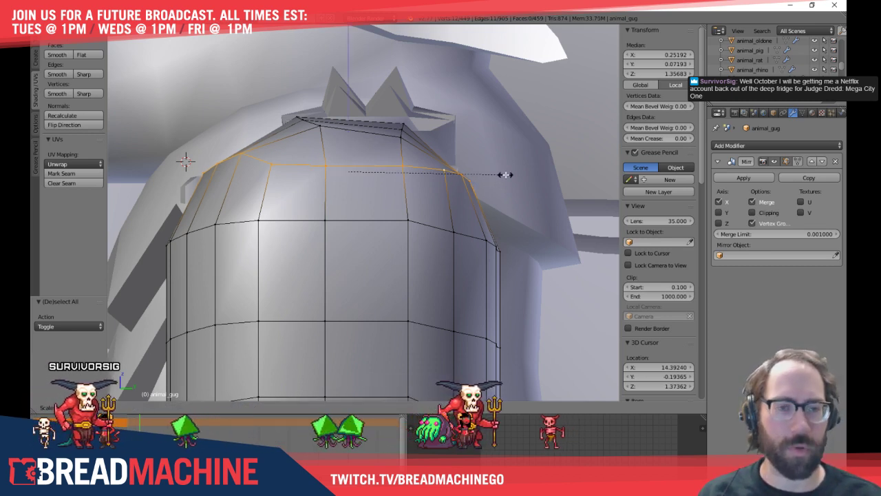
pyautogui.press('0')
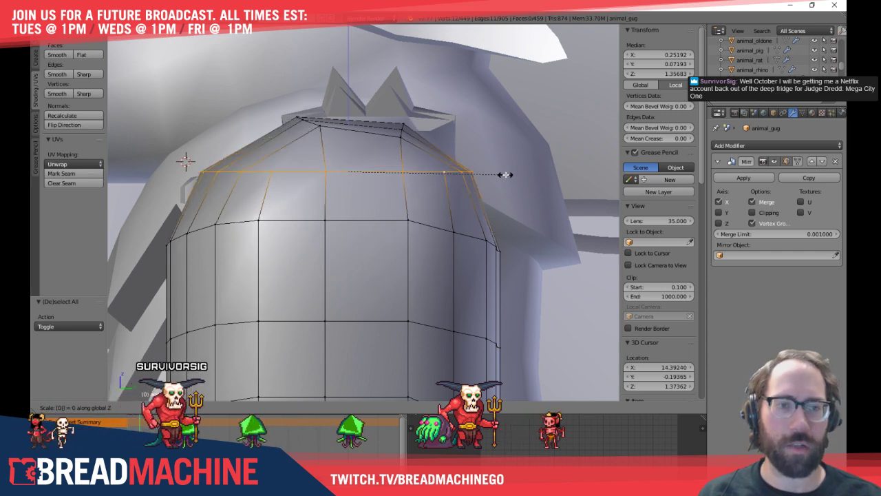
pyautogui.press('Return')
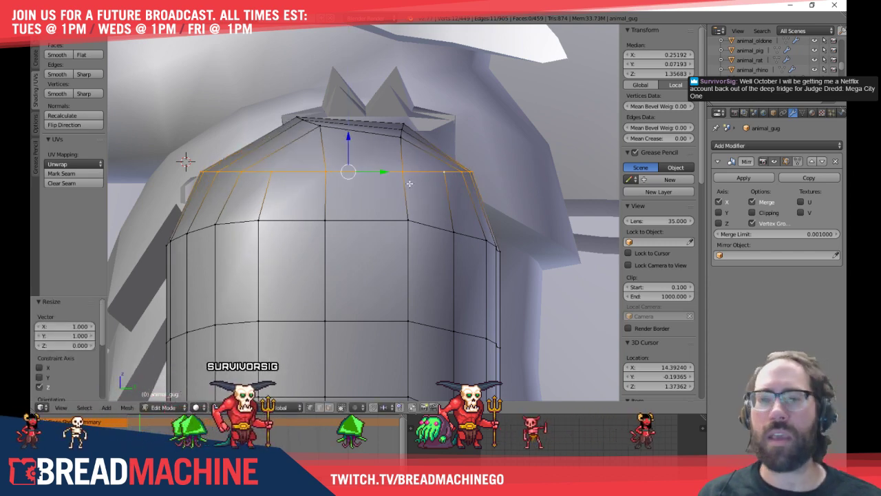
pyautogui.keyDown('shift'); pyautogui.moveTo(418, 198); pyautogui.dragTo(449, 195, button='middle'); pyautogui.keyUp('shift')
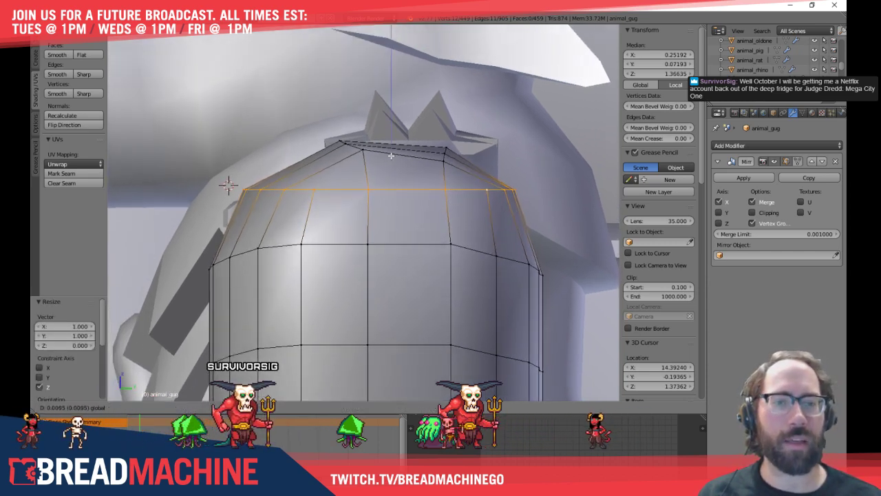
# Move the two middle vertices of the closed top's outermost inner column 0.019 outward along X and rotate them 6.912°
pyautogui.press('a')
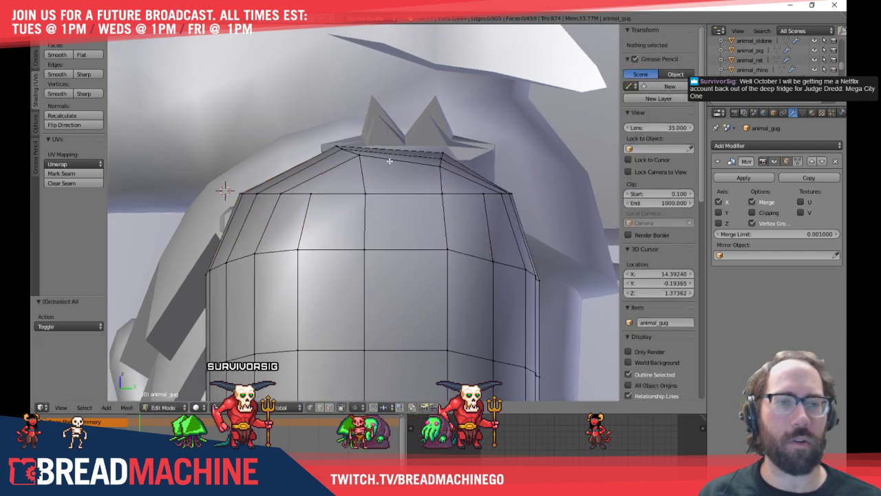
pyautogui.moveTo(405, 137); pyautogui.dragTo(317, 186, button='middle')
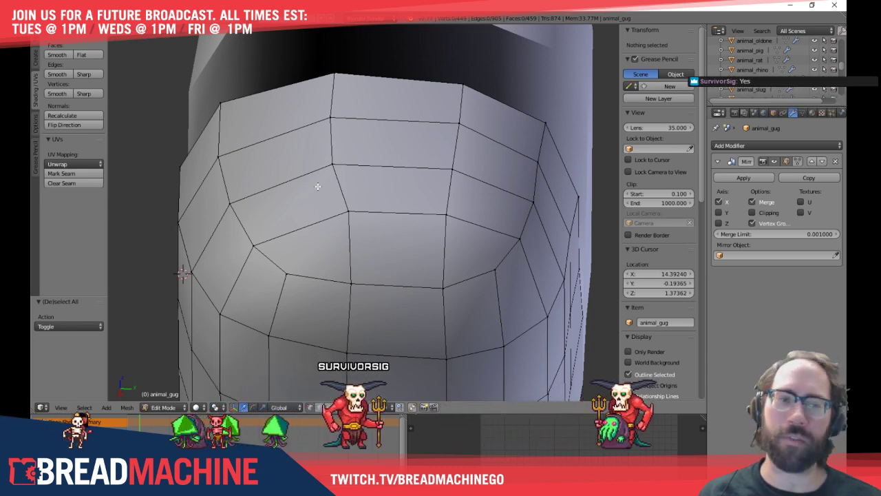
pyautogui.moveTo(343, 217); pyautogui.dragTo(346, 219, button='middle')
pyautogui.rightClick(346, 219)
pyautogui.press('KP_7')
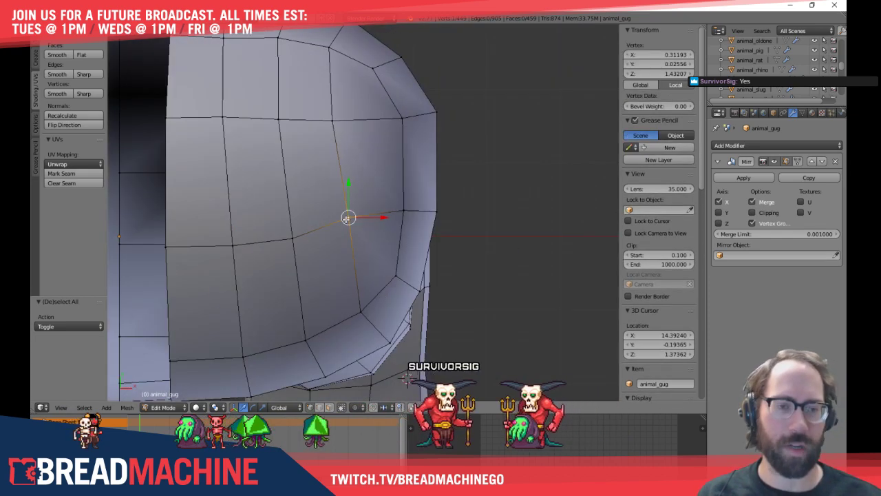
pyautogui.keyDown('shift'); pyautogui.moveTo(342, 199); pyautogui.dragTo(346, 215, button='middle'); pyautogui.keyUp('shift')
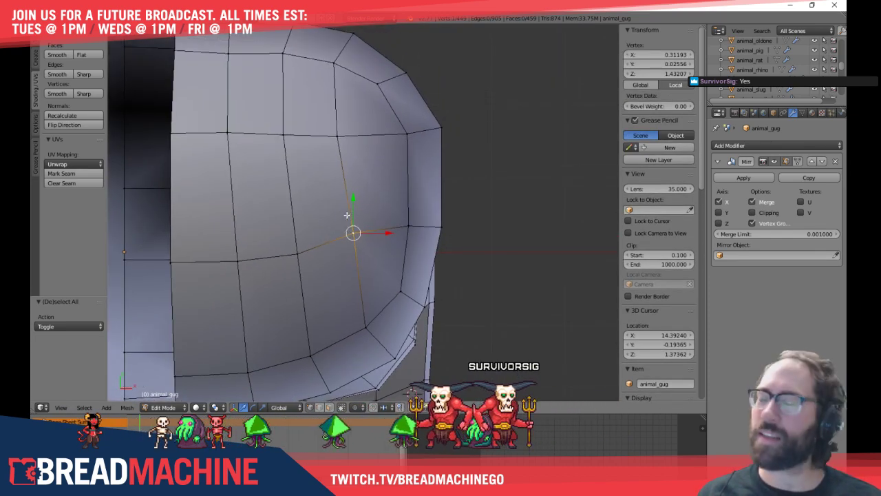
pyautogui.keyDown('shift'); pyautogui.rightClick(337, 136); pyautogui.keyUp('shift')
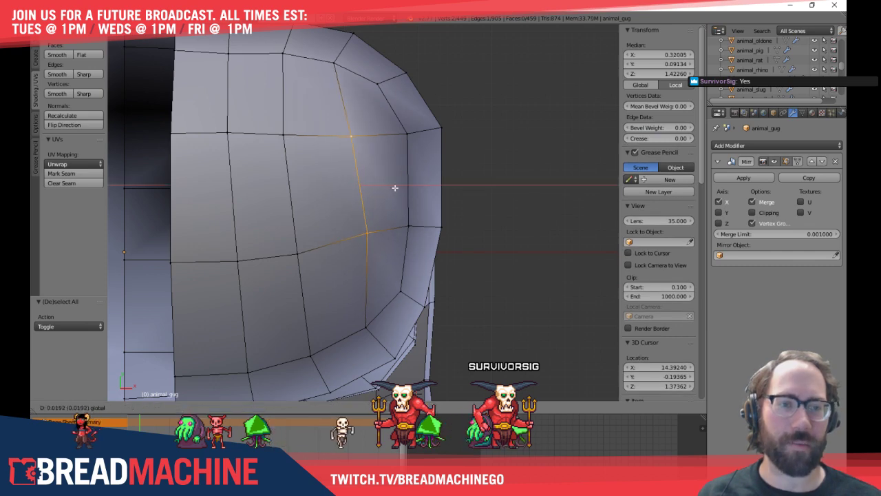
pyautogui.click(394, 187)
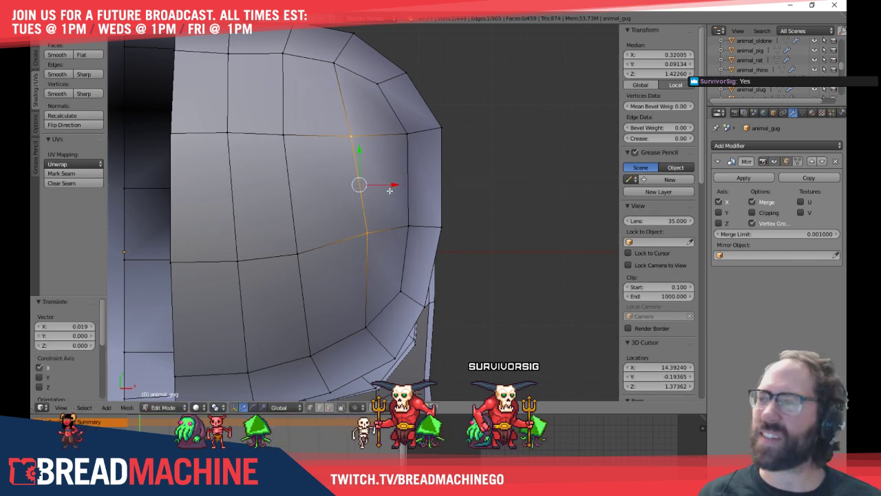
pyautogui.click(439, 218)
pyautogui.moveTo(439, 218); pyautogui.dragTo(351, 146, button='middle')
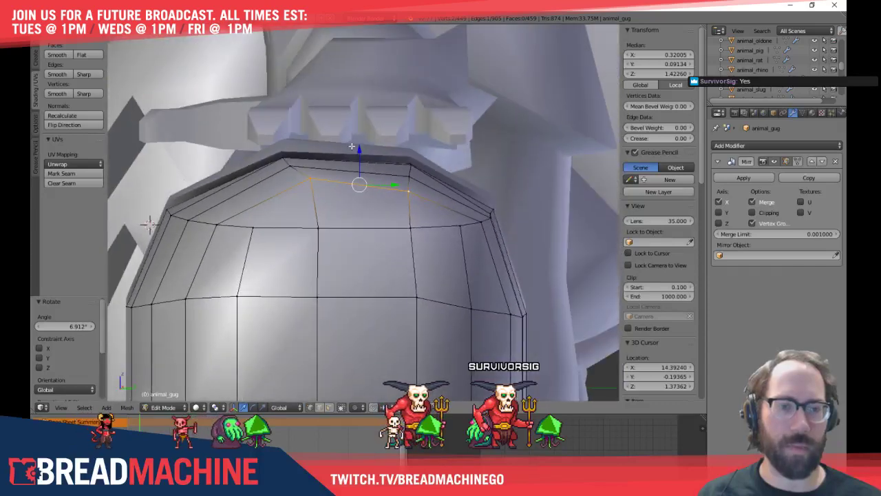
# Level that vertex pair and the next pair inward on the closed top, scaling each to 0 along Z
pyautogui.moveTo(391, 173); pyautogui.dragTo(438, 190, button='middle')
pyautogui.press('s')
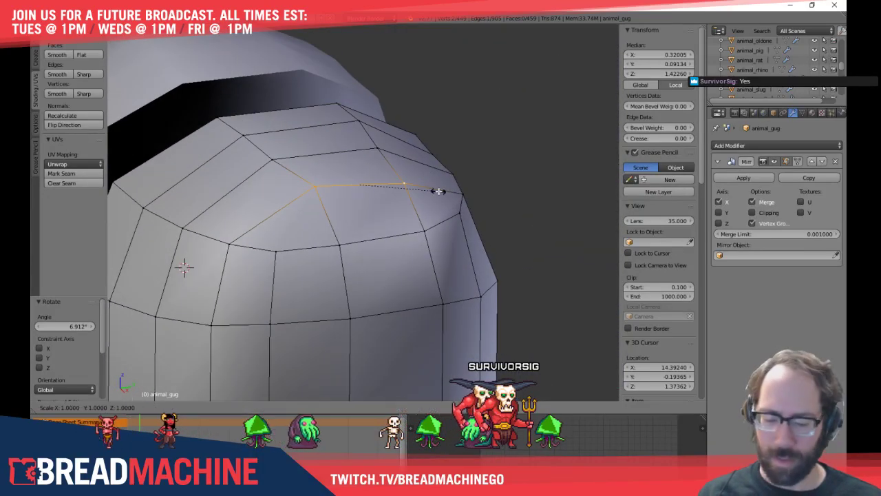
pyautogui.press('Return')
pyautogui.press('a')
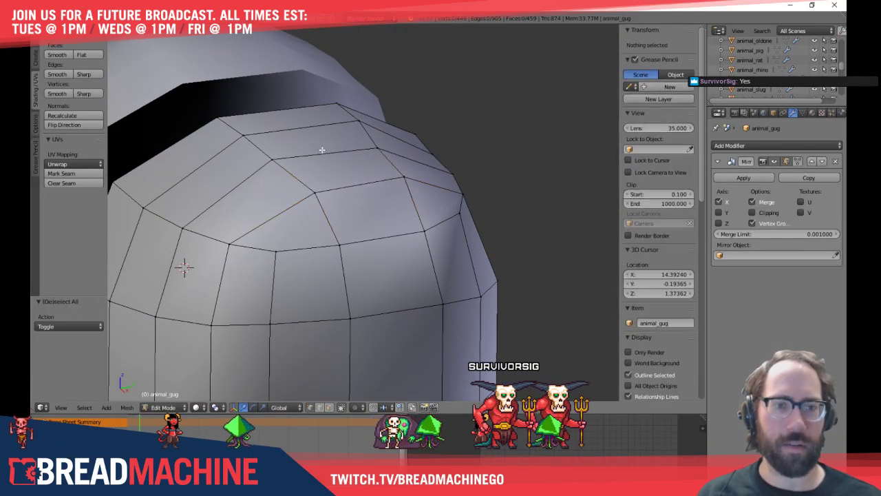
pyautogui.rightClick(273, 159)
pyautogui.keyDown('shift'); pyautogui.rightClick(362, 150); pyautogui.keyUp('shift')
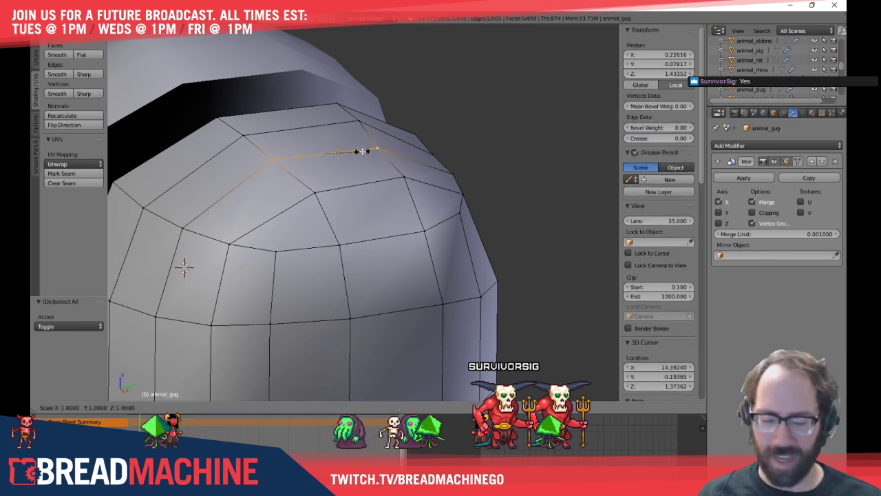
pyautogui.press('Return')
# Level the third vertex pair inward and the pair on the slit edge of the closed top, scaling each to 0 along Z
pyautogui.rightClick(241, 135)
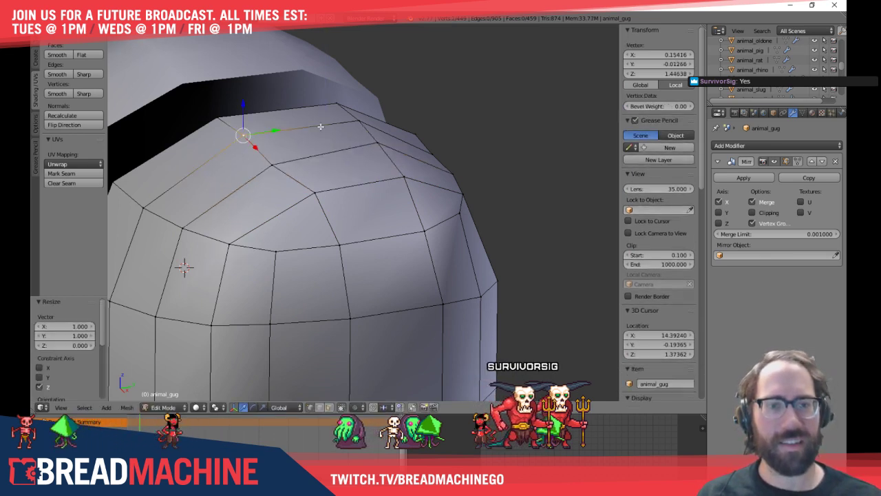
pyautogui.keyDown('shift'); pyautogui.rightClick(357, 121); pyautogui.keyUp('shift')
pyautogui.press('s')
pyautogui.press('z')
pyautogui.press('0')
pyautogui.press('Return')
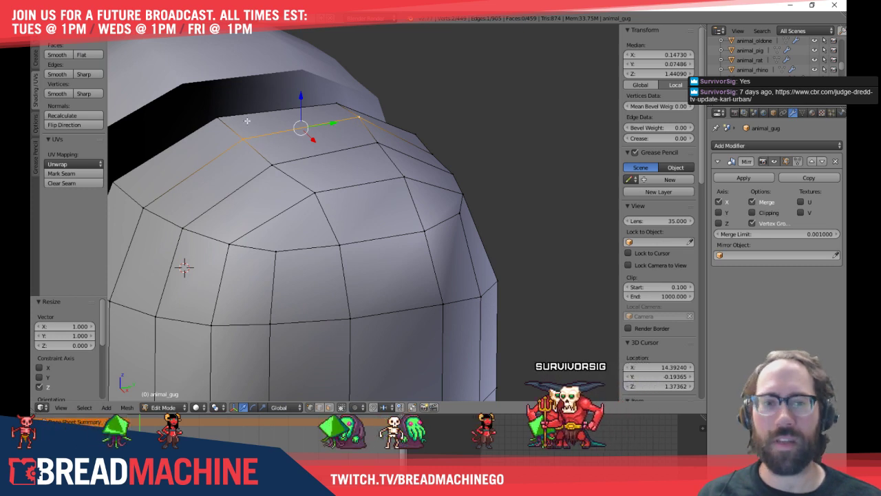
pyautogui.rightClick(217, 119)
pyautogui.keyDown('shift'); pyautogui.rightClick(331, 106); pyautogui.keyUp('shift')
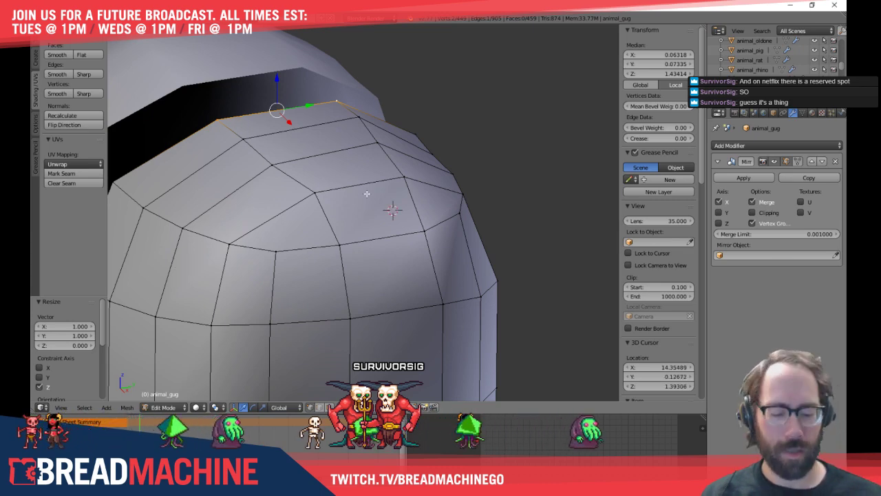
# In wireframe from the front, box-select the vertices at the bottom point of the mouth slit and raise them slightly along Z
pyautogui.press('KP_1')
pyautogui.keyDown('shift'); pyautogui.moveTo(367, 193); pyautogui.dragTo(351, 241, button='middle'); pyautogui.keyUp('shift')
pyautogui.press('a')
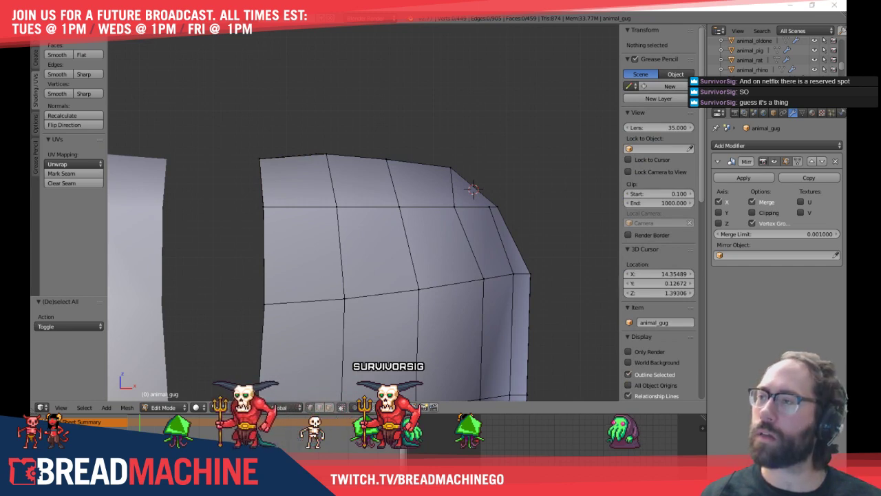
pyautogui.moveTo(297, 250); pyautogui.dragTo(304, 148, button='middle')
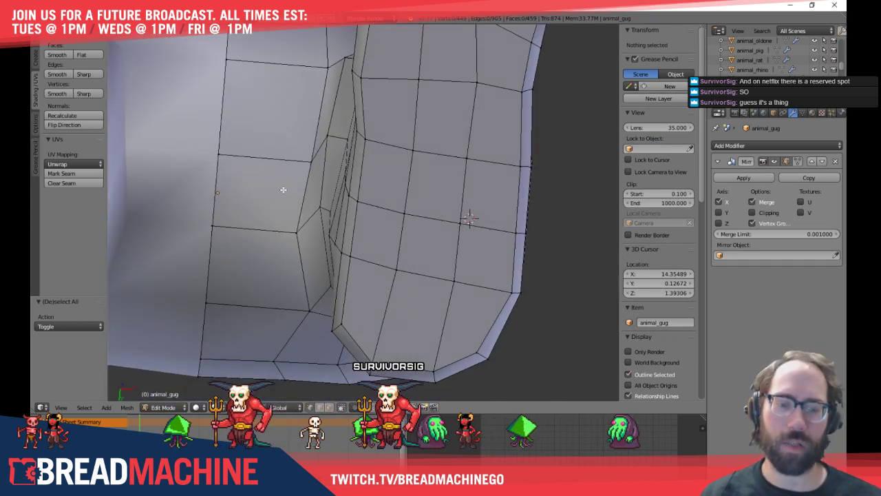
pyautogui.scroll(3, 283, 190)
pyautogui.scroll(-10, 269, 213)
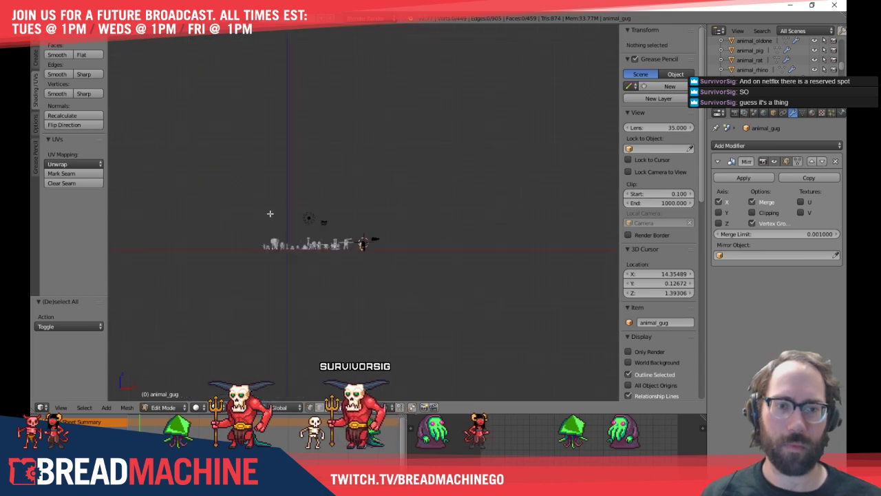
pyautogui.scroll(10, 366, 282)
pyautogui.keyDown('shift'); pyautogui.moveTo(365, 313); pyautogui.dragTo(346, 112, button='middle'); pyautogui.keyUp('shift')
pyautogui.scroll(6, 385, 228)
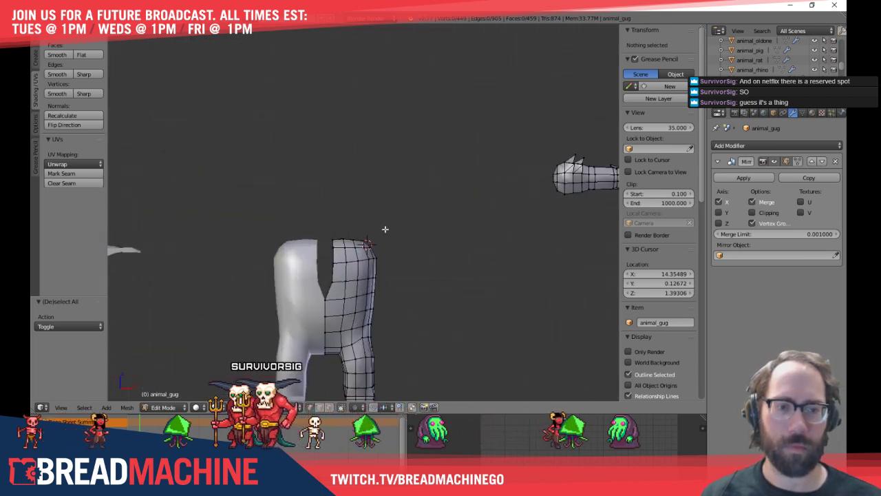
pyautogui.keyDown('shift'); pyautogui.moveTo(365, 268); pyautogui.dragTo(355, 174, button='middle'); pyautogui.keyUp('shift')
pyautogui.scroll(5, 354, 173)
pyautogui.moveTo(296, 182)
pyautogui.keyDown('shift'); pyautogui.mouseDown(button='middle')
pyautogui.moveTo(402, 279)
pyautogui.moveTo(350, 237)
pyautogui.moveTo(351, 259)
pyautogui.moveTo(326, 264)
pyautogui.mouseUp(button='middle'); pyautogui.keyUp('shift')
pyautogui.scroll(1, 401, 279)
pyautogui.press('z')
pyautogui.keyDown('shift'); pyautogui.moveTo(359, 307); pyautogui.dragTo(353, 262, button='middle'); pyautogui.keyUp('shift')
pyautogui.press('a')
pyautogui.press('a')
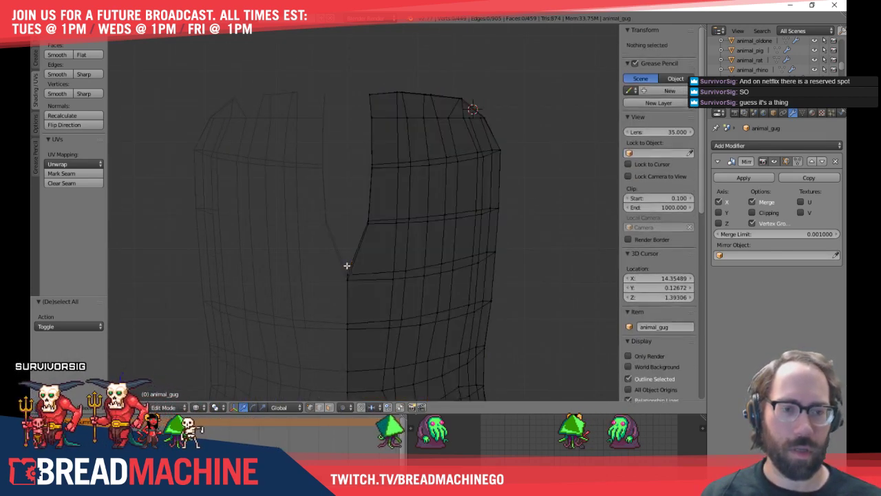
pyautogui.press('b')
pyautogui.moveTo(342, 261); pyautogui.dragTo(354, 290)
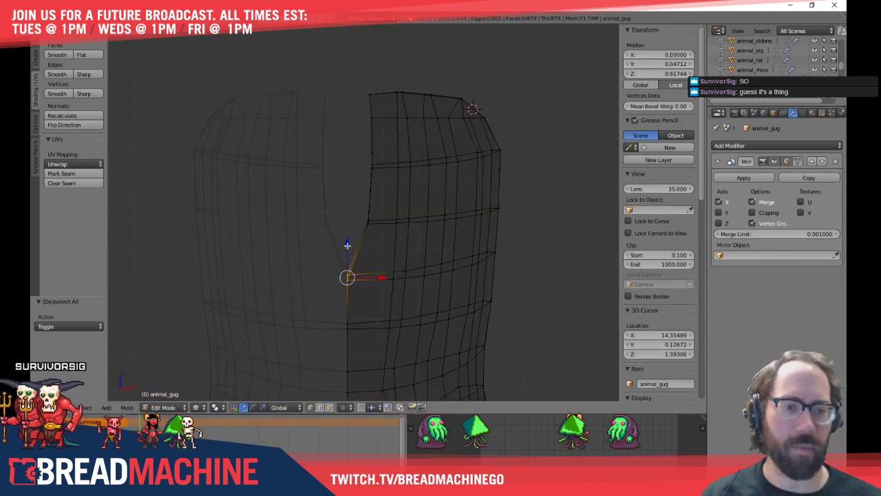
pyautogui.moveTo(347, 244); pyautogui.dragTo(346, 227)
pyautogui.press('a')
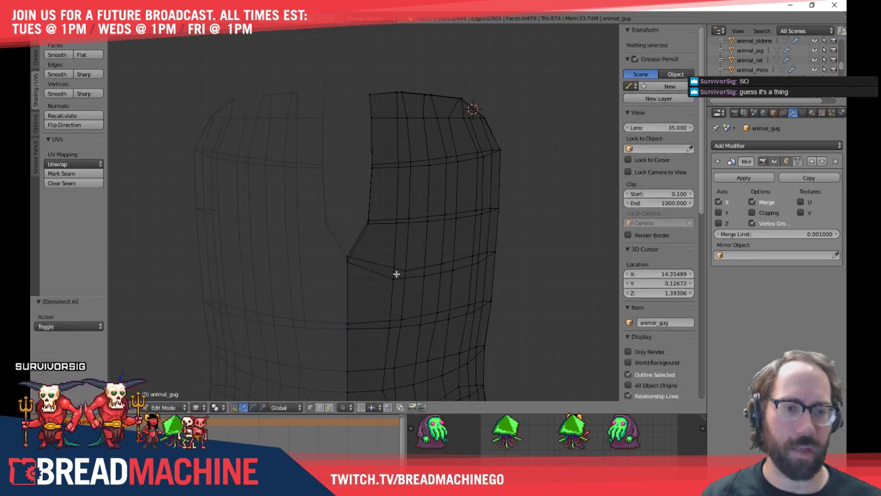
# Select the edge loop at the mouth slit's bottom point, exclude the slit's own vertices, and edge-slide it upward by a factor of -0.148
pyautogui.press('z')
pyautogui.moveTo(393, 287)
pyautogui.mouseDown(button='middle')
pyautogui.moveTo(366, 256)
pyautogui.moveTo(392, 258)
pyautogui.mouseUp(button='middle')
pyautogui.keyDown('alt'); pyautogui.rightClick(392, 258); pyautogui.keyUp('alt')
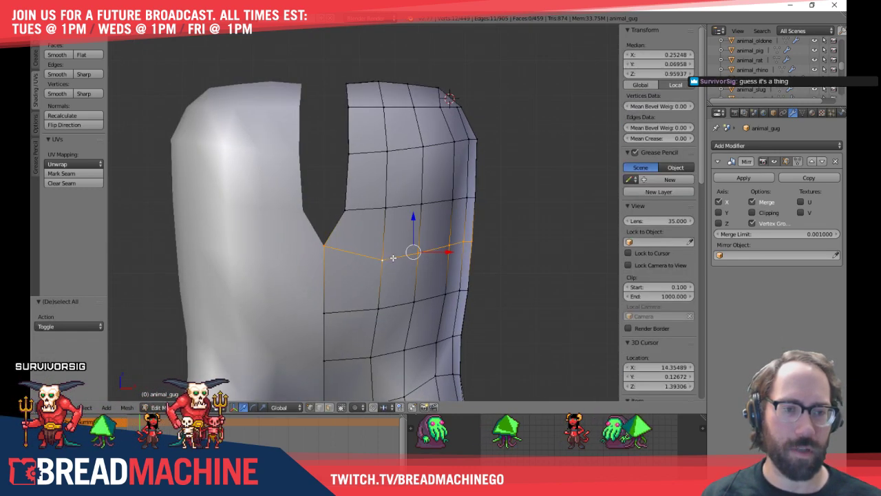
pyautogui.press('KP_8')
pyautogui.keyDown('shift'); pyautogui.rightClick(322, 236); pyautogui.keyUp('shift')
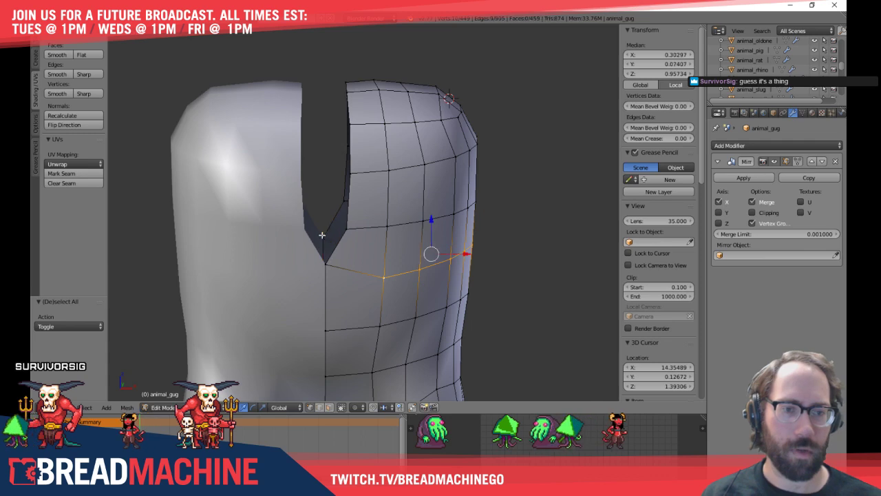
pyautogui.press('KP_1')
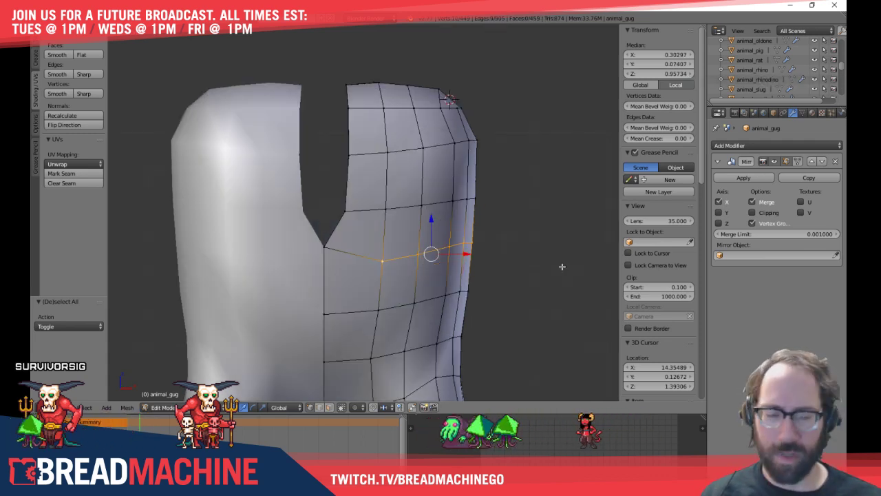
pyautogui.press('g')
pyautogui.press('g')
pyautogui.click(377, 284)
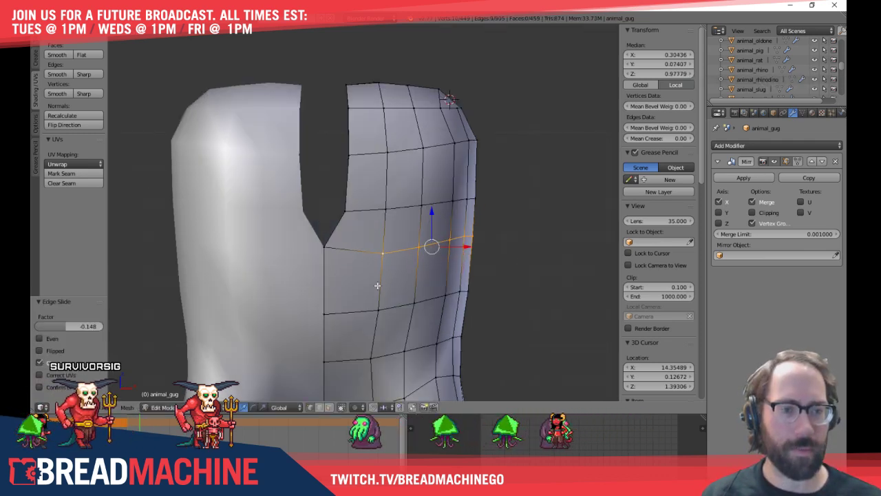
# Select the next edge loop below the mouth slit and edge-slide it slightly upward along the torso
pyautogui.press('a')
pyautogui.keyDown('alt'); pyautogui.rightClick(410, 305); pyautogui.keyUp('alt')
pyautogui.press('g')
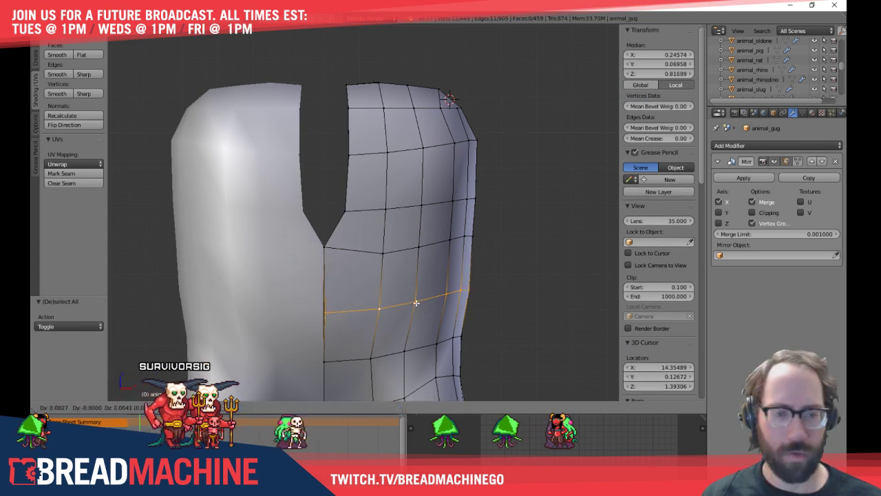
pyautogui.press('g')
pyautogui.click(417, 291)
pyautogui.press('a')
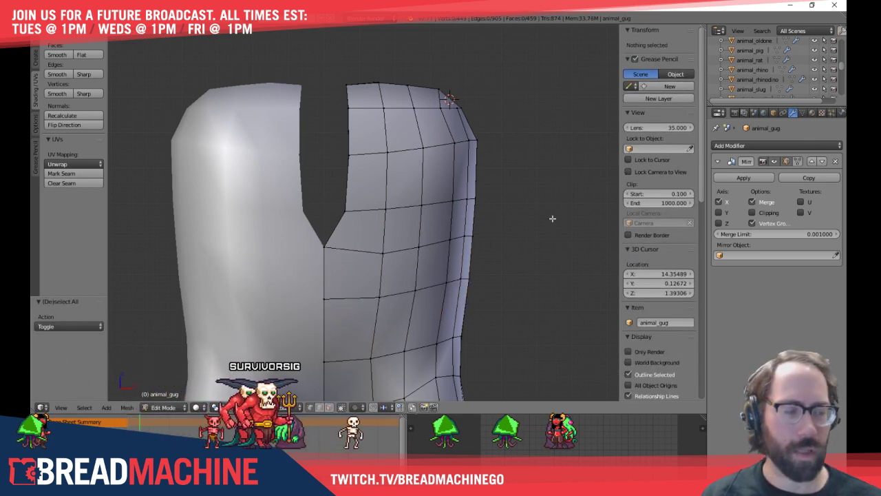
# Turn on Clipping for the Mirror modifier and select the whole mesh
pyautogui.keyDown('shift'); pyautogui.moveTo(416, 205); pyautogui.dragTo(403, 142, button='middle'); pyautogui.keyUp('shift')
pyautogui.press('a')
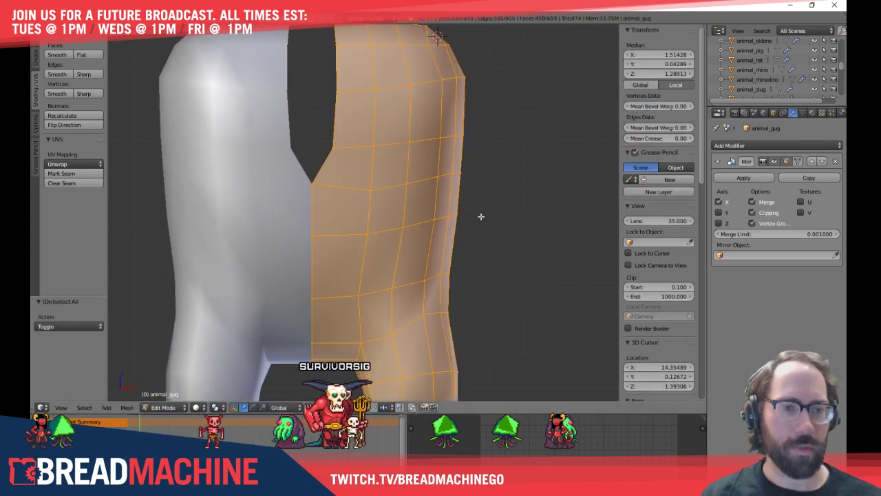
pyautogui.moveTo(482, 217)
pyautogui.mouseDown(button='middle')
pyautogui.moveTo(439, 206)
pyautogui.moveTo(533, 210)
pyautogui.moveTo(553, 226)
pyautogui.moveTo(453, 216)
pyautogui.moveTo(476, 199)
pyautogui.moveTo(511, 215)
pyautogui.moveTo(457, 215)
pyautogui.moveTo(472, 210)
pyautogui.mouseUp(button='middle')
# Examine the whole body and mouth slit in Object Mode, at an angle and from the front, in solid and wireframe shading
pyautogui.press('Tab')
pyautogui.scroll(-4, 438, 205)
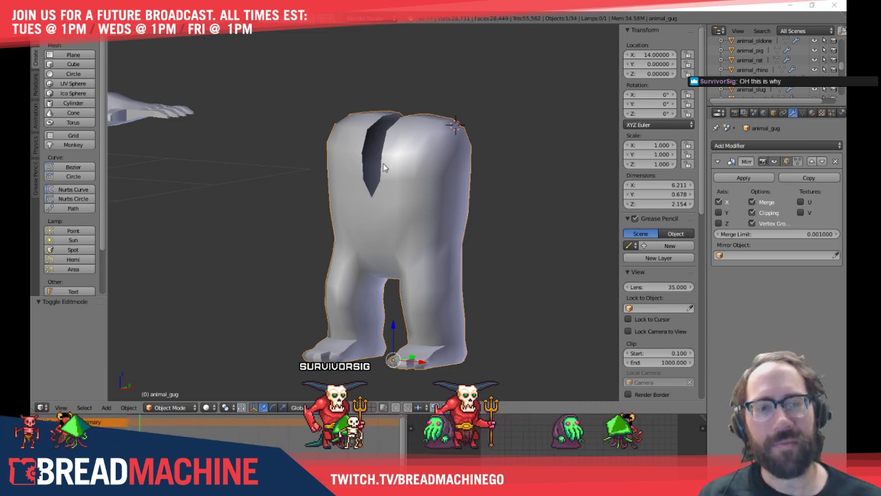
pyautogui.moveTo(384, 167); pyautogui.dragTo(391, 203, button='middle')
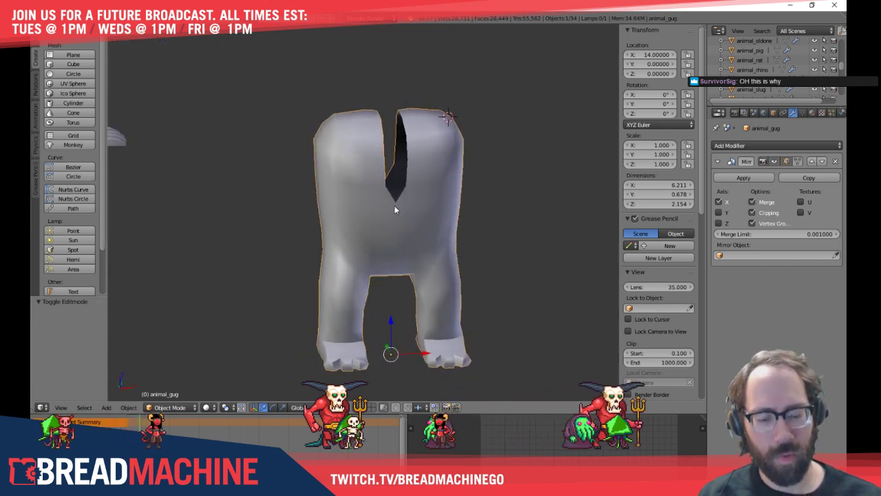
pyautogui.press('KP_1')
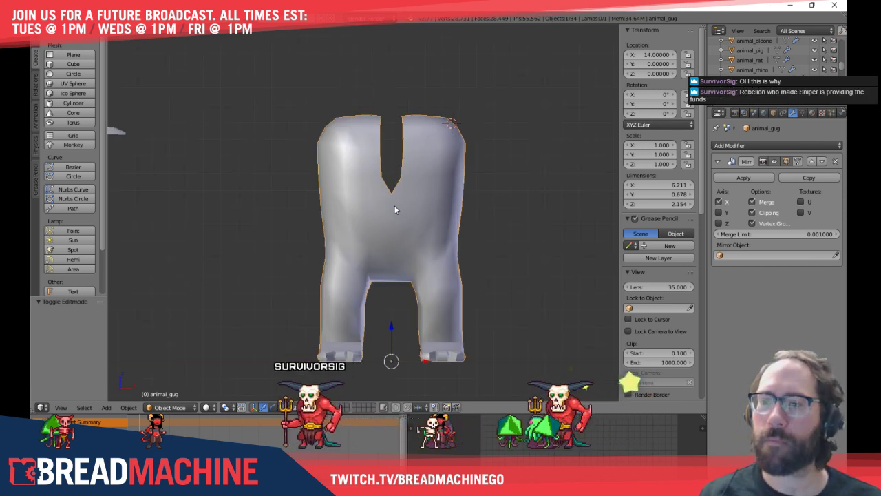
pyautogui.press('z')
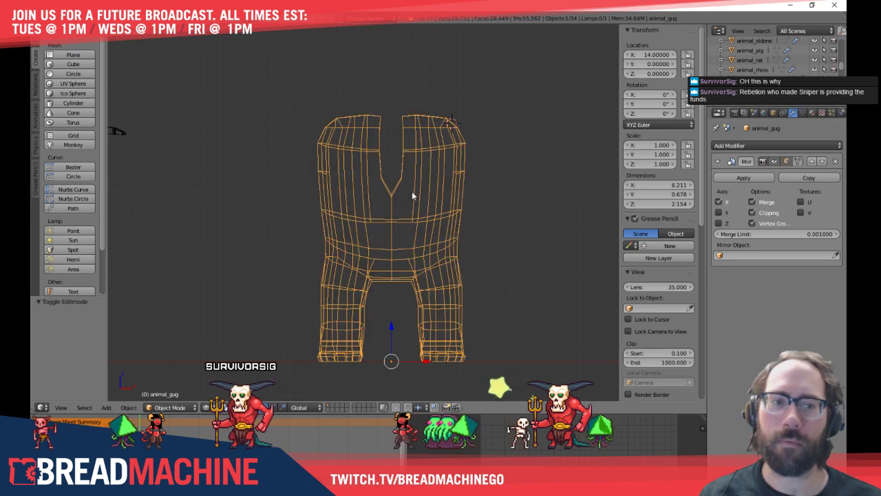
pyautogui.press('z')
# Try a knife cut from the mouth slit's slanted lower edge to the nearest torso vertex beside the slit's bottom point
pyautogui.press('Tab')
pyautogui.scroll(8, 413, 195)
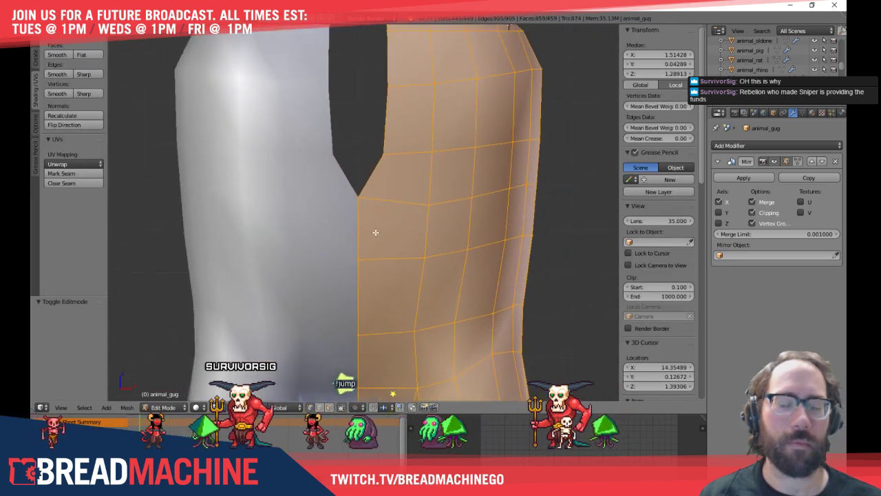
pyautogui.keyDown('shift'); pyautogui.moveTo(348, 220); pyautogui.dragTo(319, 200, button='middle'); pyautogui.keyUp('shift')
pyautogui.press('a')
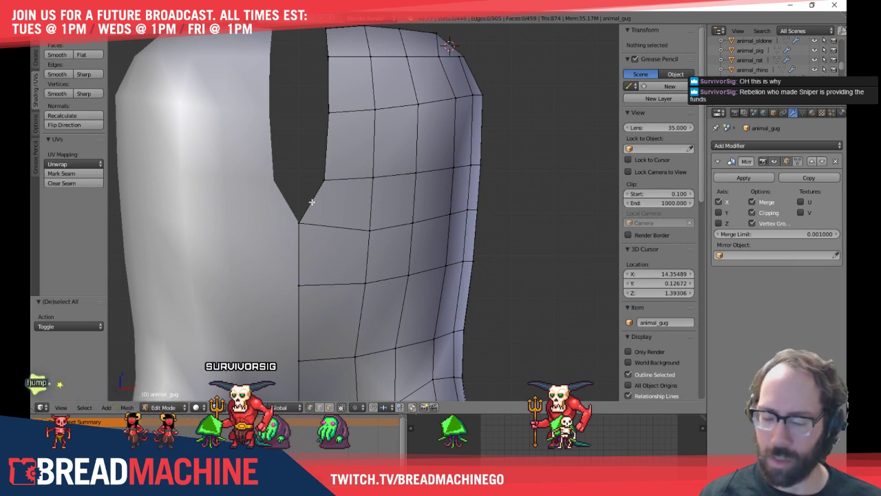
pyautogui.press('k')
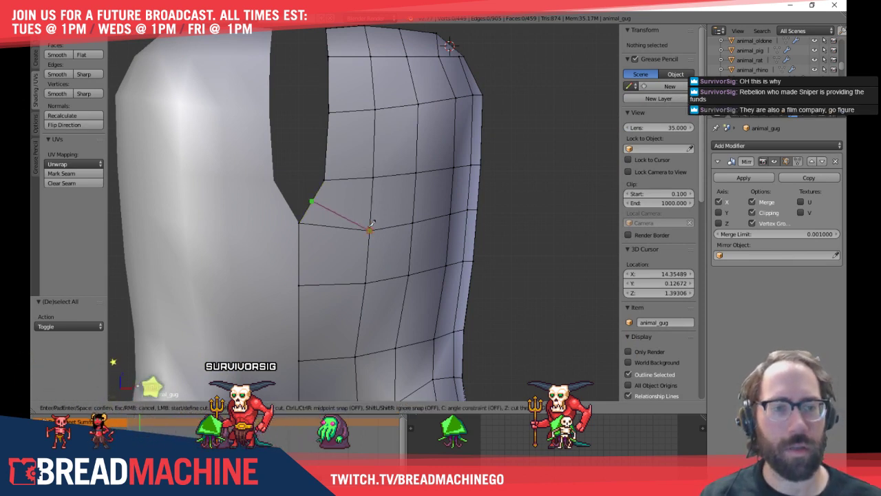
pyautogui.press('Escape')
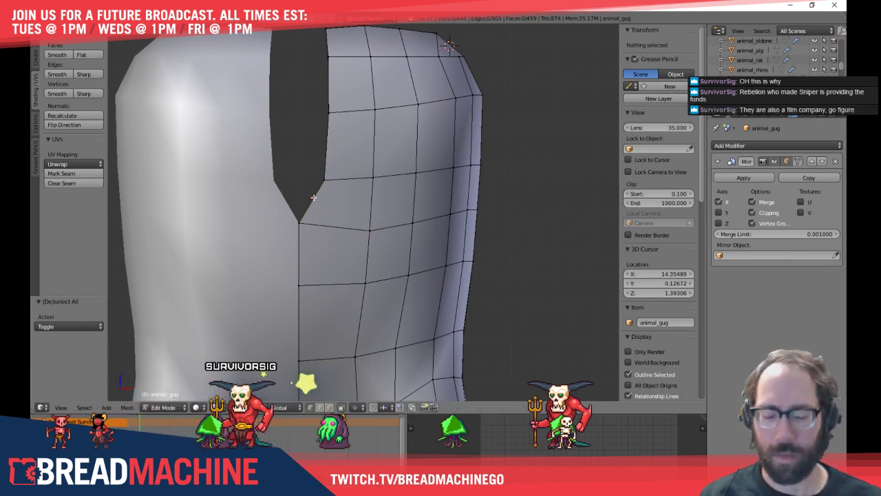
# Knife-cut an edge from the mouth slit's slanted front lower edge to the nearest torso vertex beside the slit's bottom point
pyautogui.click(314, 196)
pyautogui.click(369, 230)
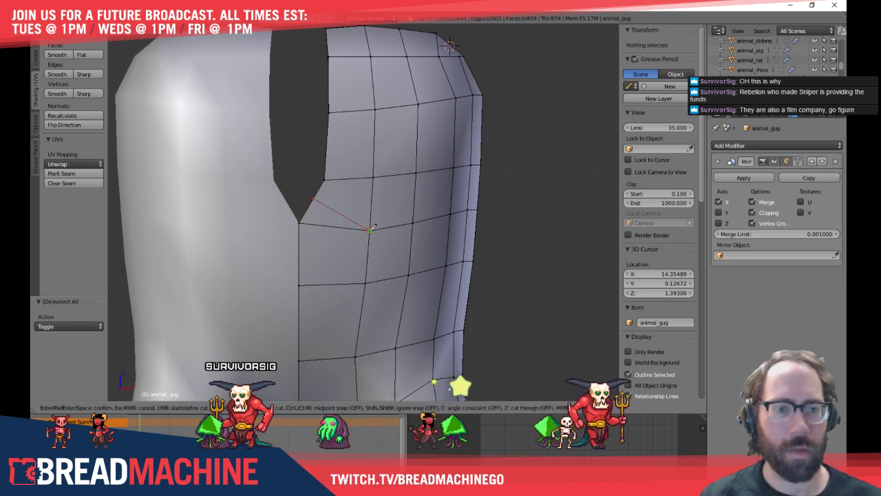
pyautogui.press('Return')
pyautogui.press('a')
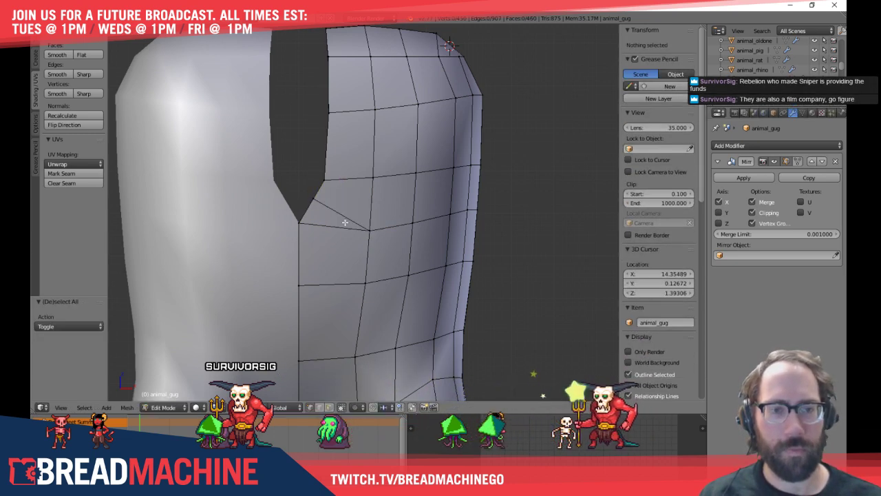
# Move the new front slit vertex outward and down by about 0.017 in X and -0.012 in Z to widen the slit's bottom
pyautogui.rightClick(314, 197)
pyautogui.scroll(4, 324, 206)
pyautogui.scroll(2, 324, 208)
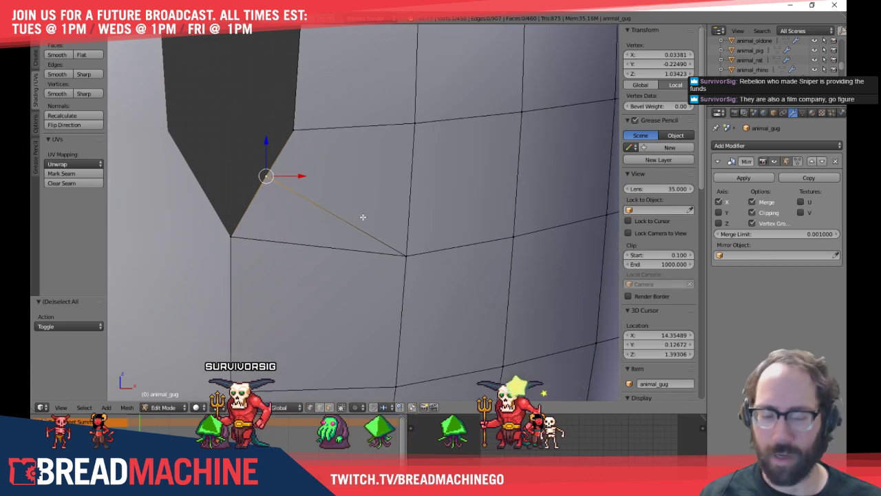
pyautogui.press('g')
pyautogui.click(381, 230)
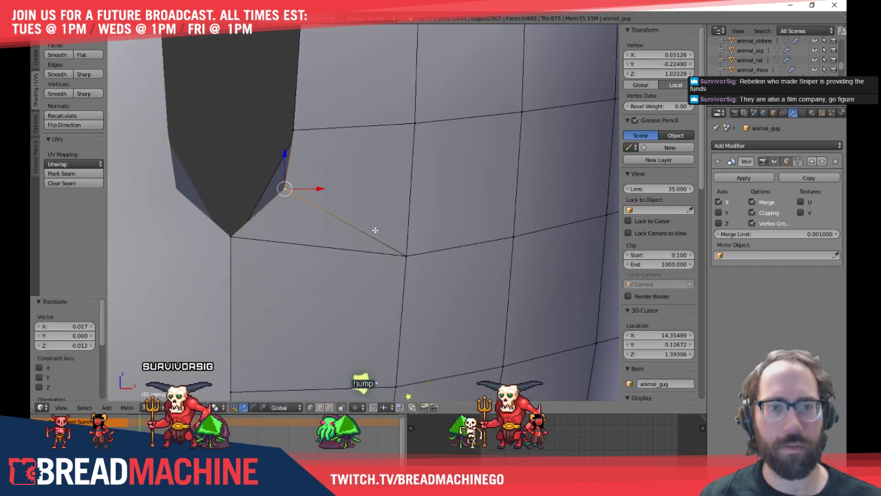
pyautogui.press('a')
# Vertex-slide the next vertex up on the front slit edge upward by a factor of about 0.161
pyautogui.moveTo(374, 232); pyautogui.dragTo(343, 211, button='middle')
pyautogui.rightClick(329, 209)
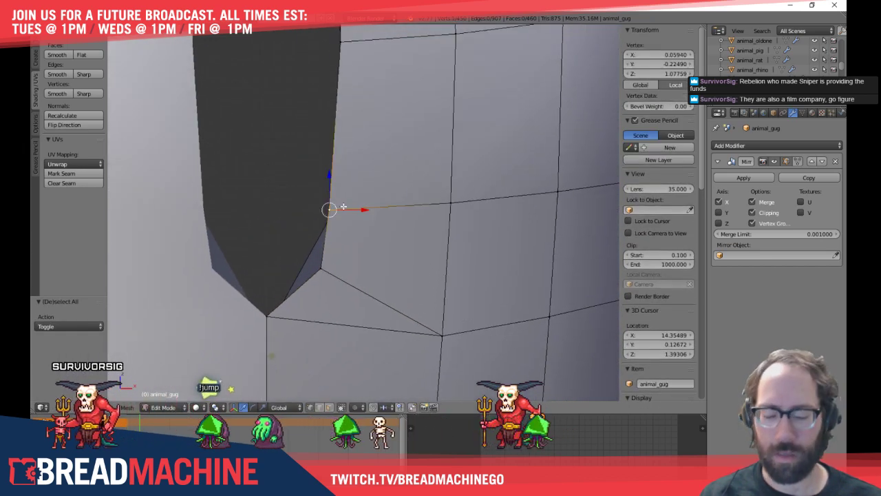
pyautogui.hotkey('shift', 'v')
pyautogui.click(374, 171)
pyautogui.scroll(-3, 455, 197)
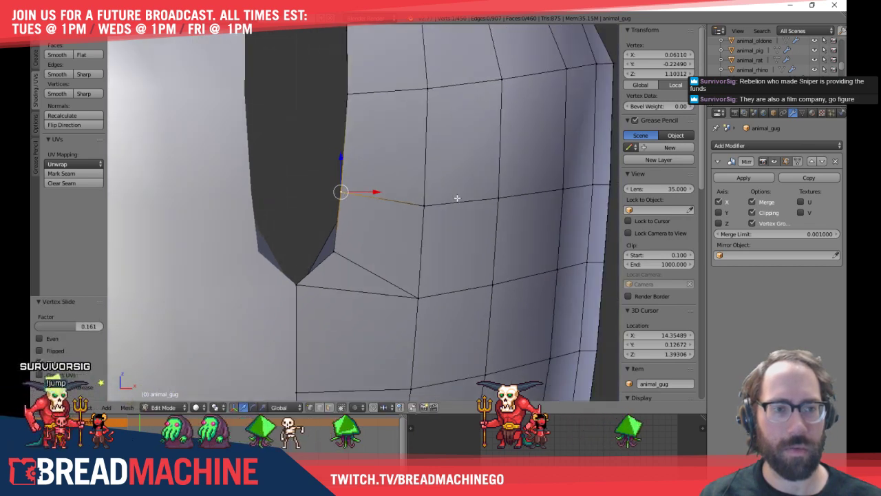
pyautogui.press('a')
# Select the horizontal edge loop at that vertex, excluding the front slit-edge vertex, and edge-slide it slightly upward to level it
pyautogui.keyDown('alt'); pyautogui.rightClick(426, 208); pyautogui.keyUp('alt')
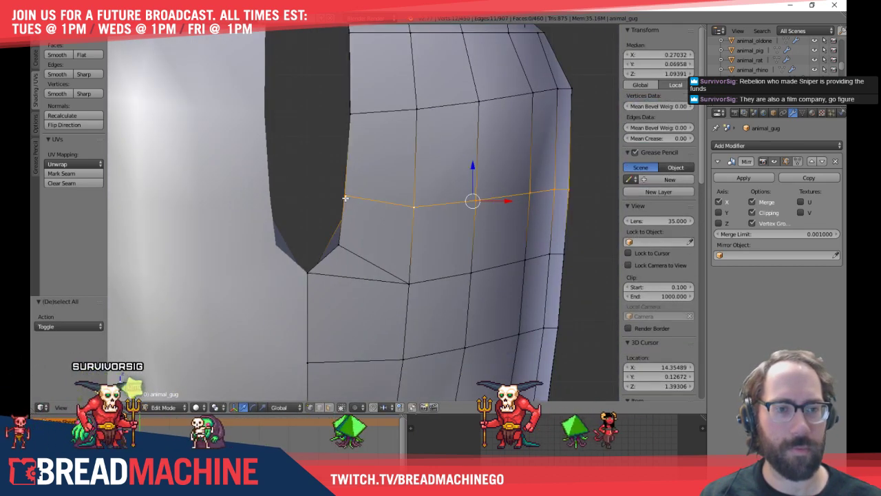
pyautogui.moveTo(367, 212); pyautogui.dragTo(352, 211, button='middle')
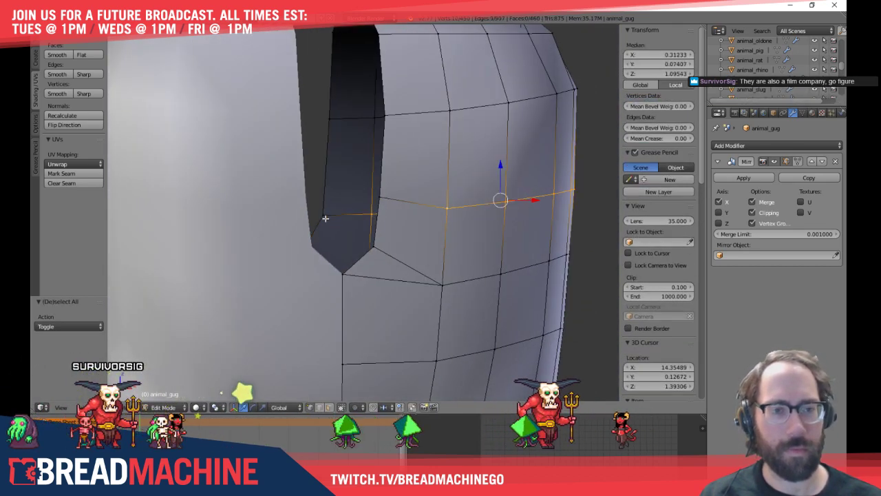
pyautogui.press('KP_1')
pyautogui.press('g')
pyautogui.press('g')
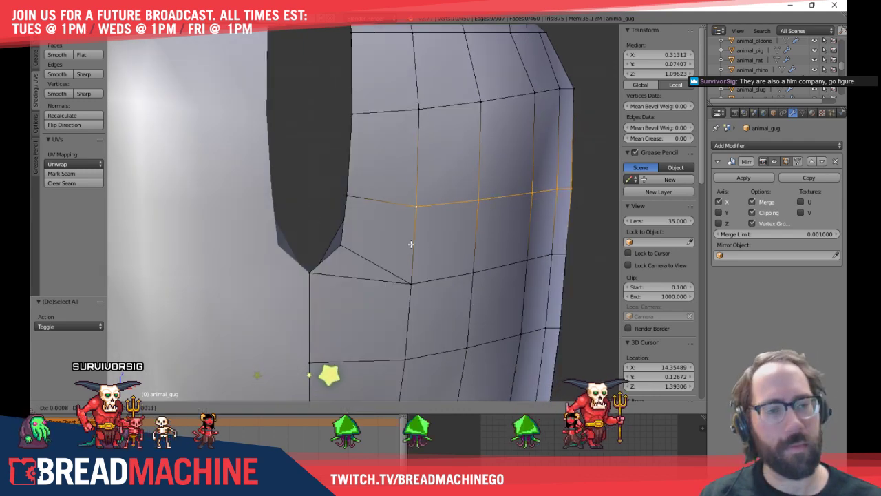
pyautogui.click(413, 234)
pyautogui.press('a')
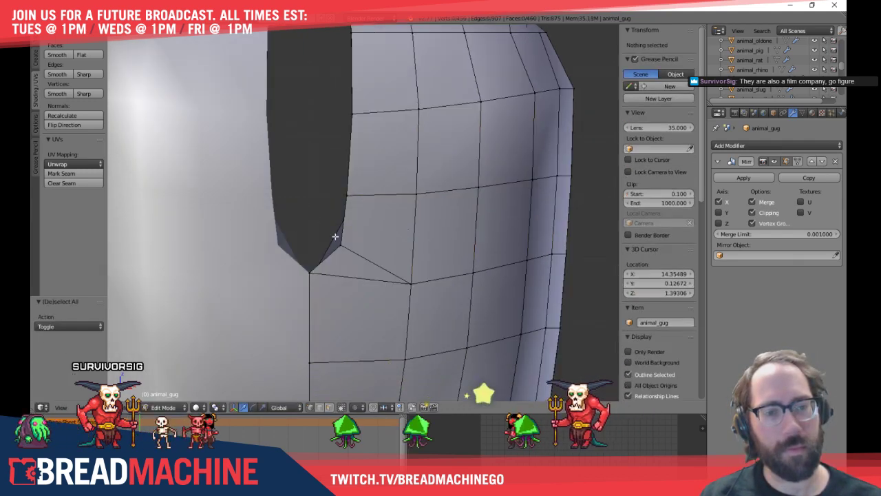
pyautogui.moveTo(323, 236); pyautogui.dragTo(350, 244, button='middle')
pyautogui.hotkey('ctrl', 'Tab')
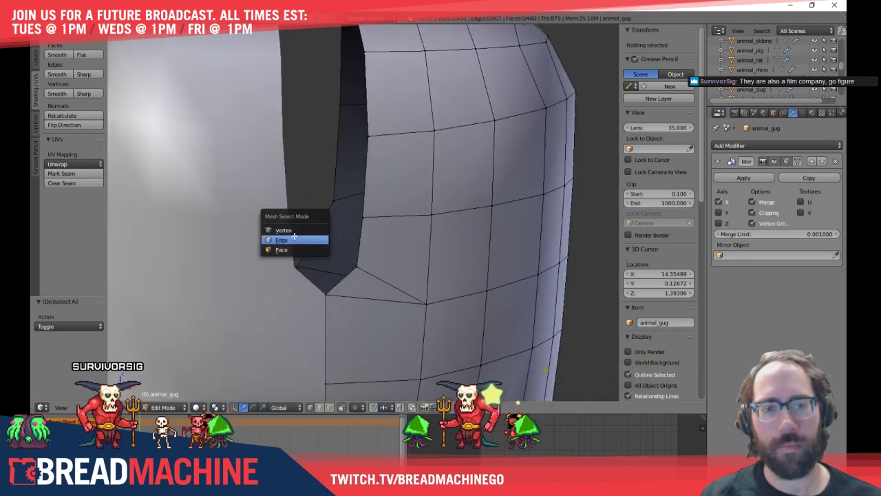
pyautogui.click(291, 229)
pyautogui.press('k')
pyautogui.moveTo(291, 229); pyautogui.dragTo(312, 252, button='middle')
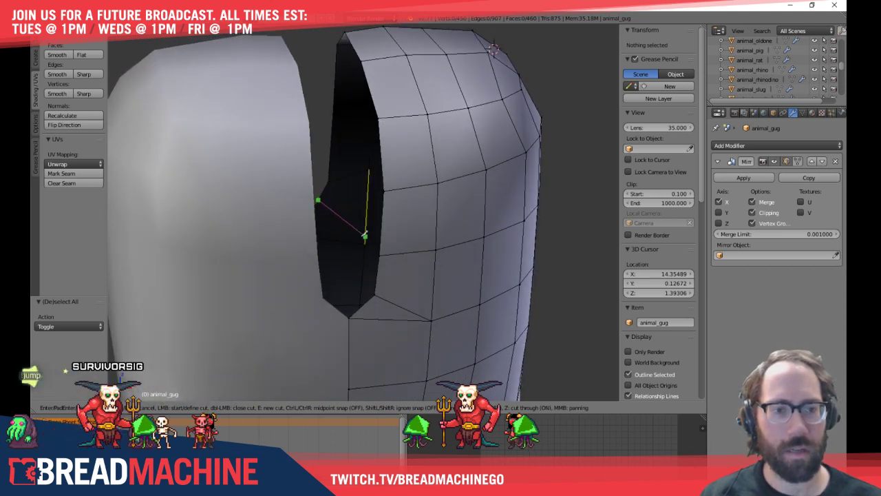
pyautogui.press('Escape')
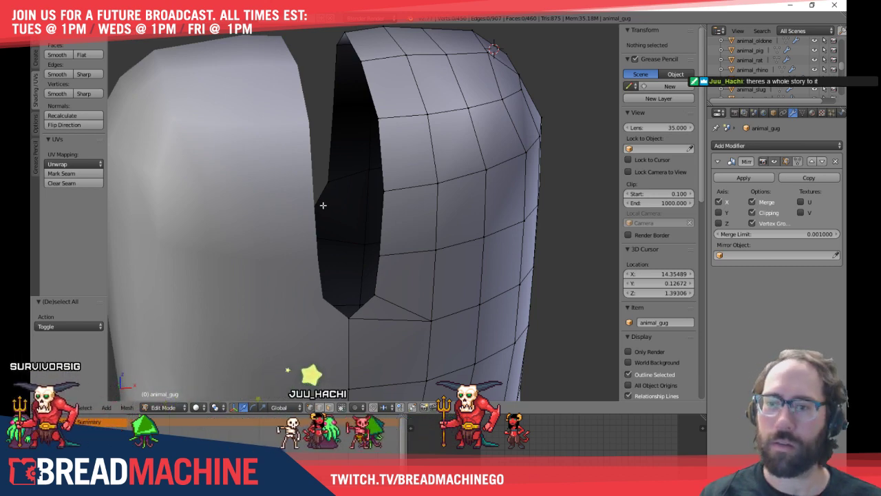
# Knife-cut an edge from the rear slit's slanted lower edge to the nearest torso vertex on the back
pyautogui.press('k')
pyautogui.click(331, 217)
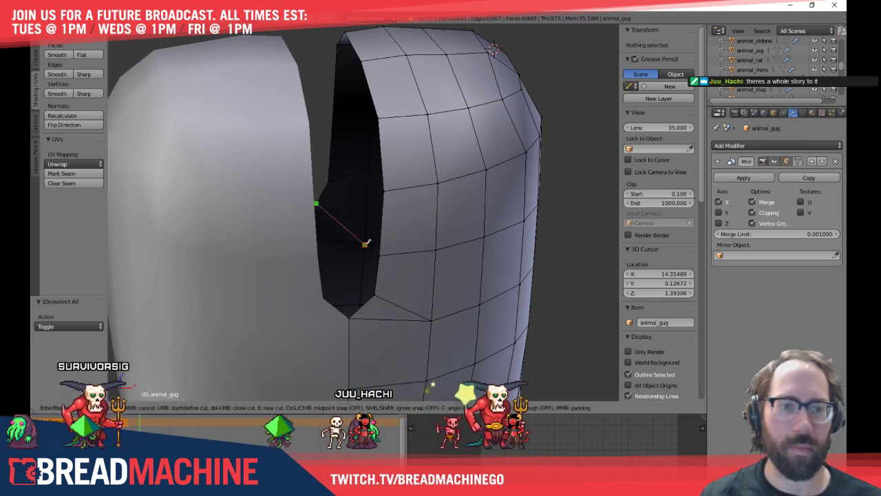
pyautogui.click(364, 244)
pyautogui.press('Return')
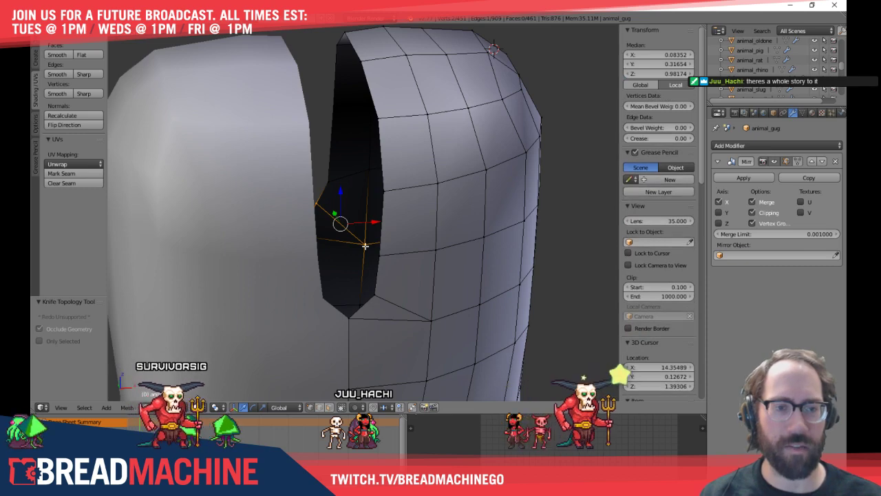
# Move the new rear slit vertex about 0.022 in X and -0.012 in Z to line up with the front one
pyautogui.press('KP_1')
pyautogui.press('z')
pyautogui.press('a')
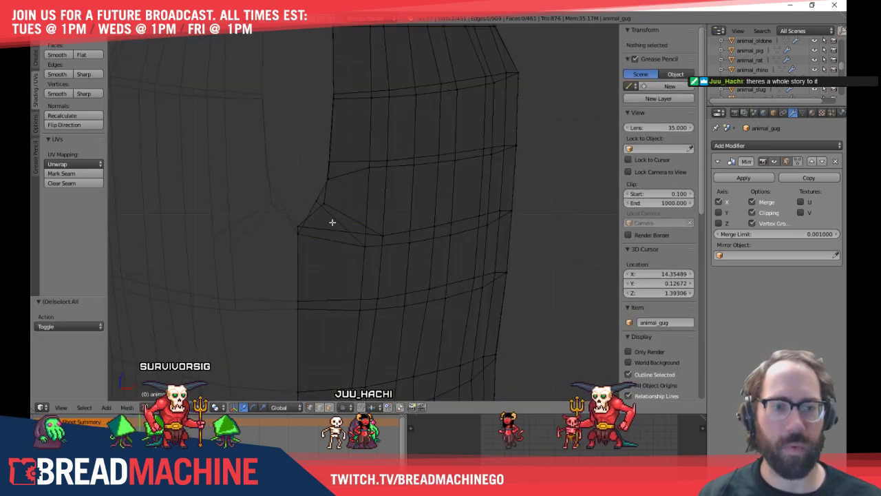
pyautogui.rightClick(315, 200)
pyautogui.scroll(4, 344, 217)
pyautogui.keyDown('shift'); pyautogui.moveTo(308, 203); pyautogui.dragTo(320, 202, button='middle'); pyautogui.keyUp('shift')
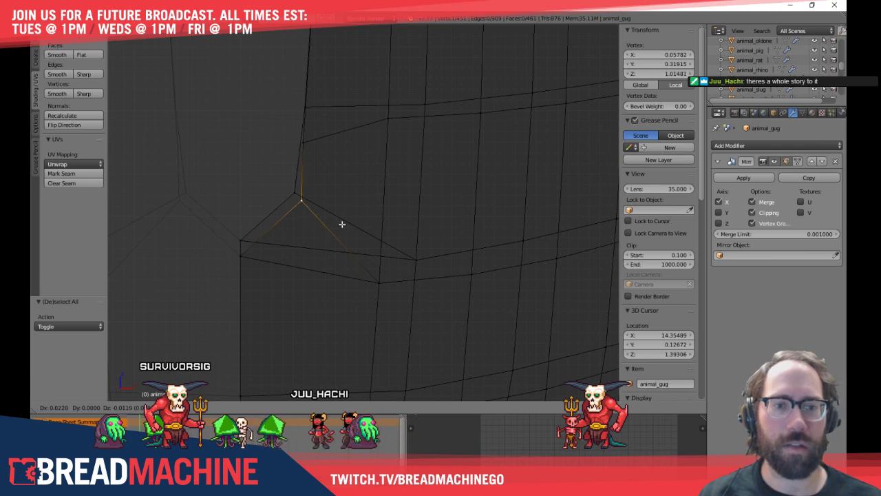
pyautogui.press('z')
pyautogui.moveTo(342, 227); pyautogui.dragTo(413, 234, button='middle')
pyautogui.press('a')
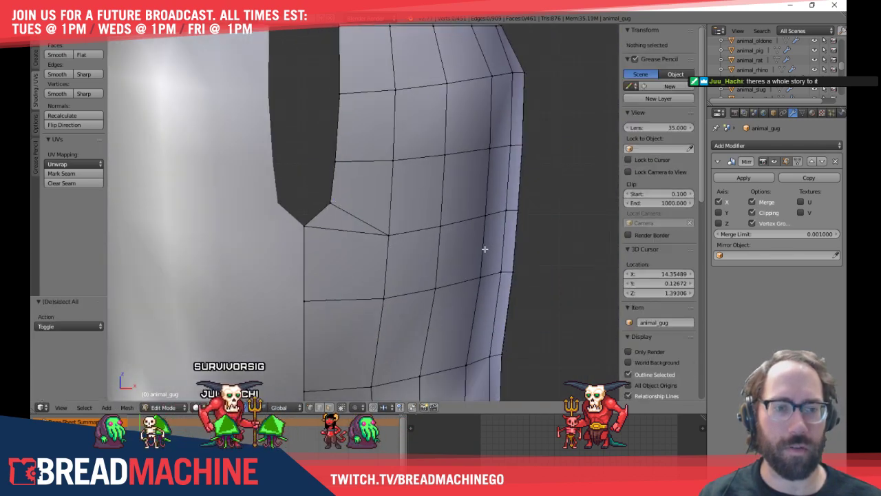
pyautogui.moveTo(484, 249); pyautogui.dragTo(427, 252, button='middle')
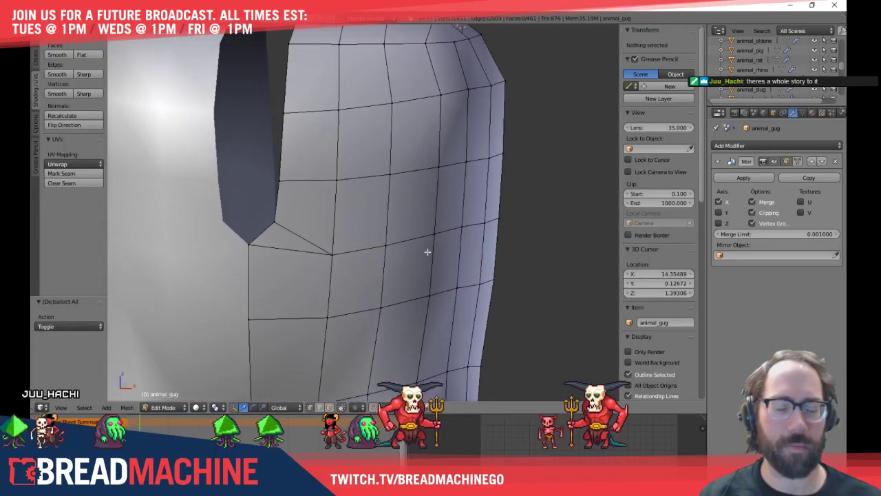
pyautogui.scroll(-5, 427, 252)
pyautogui.moveTo(358, 262)
pyautogui.mouseDown(button='middle')
pyautogui.moveTo(392, 258)
pyautogui.moveTo(362, 260)
pyautogui.mouseUp(button='middle')
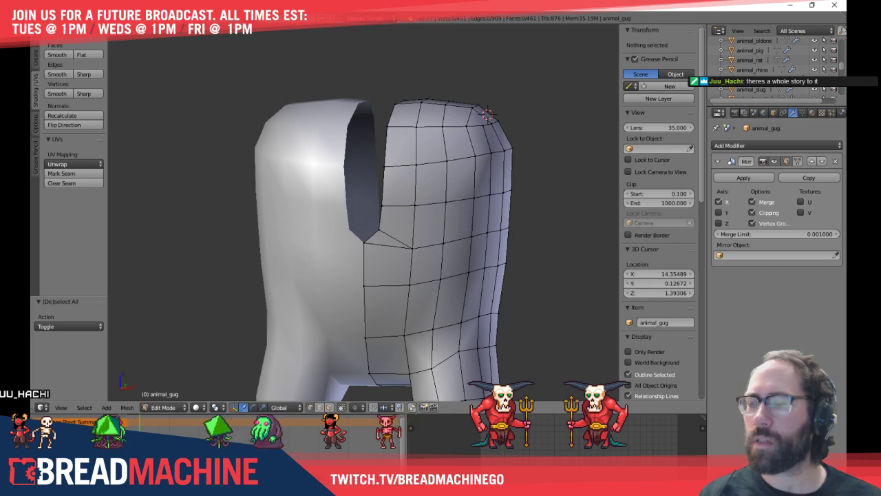
pyautogui.hotkey('alt', 'Tab')
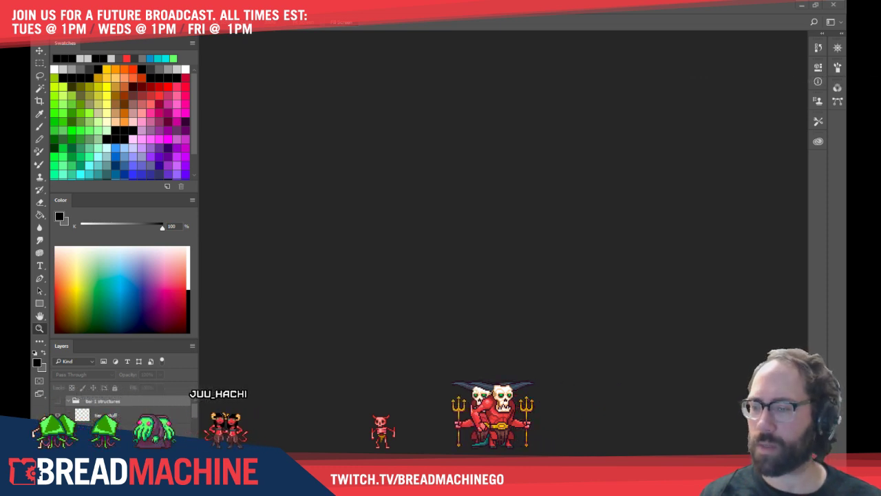
pyautogui.hotkey('alt', 'Tab')
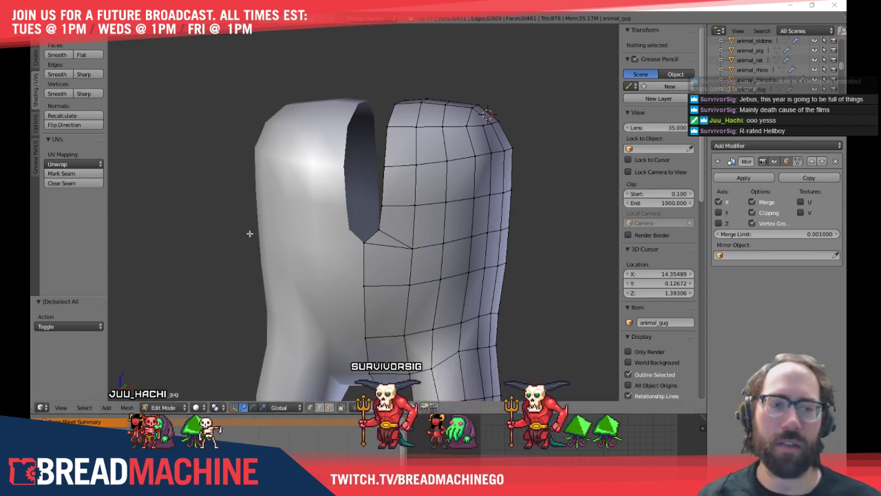
# Add a centred vertical loop cut through the column of faces bordering the mouth slit
pyautogui.rightClick(369, 244)
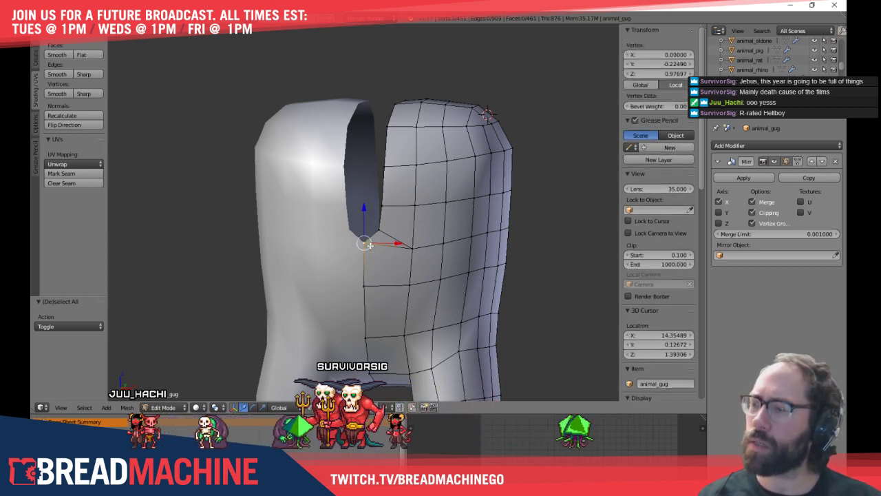
pyautogui.press('KP_1')
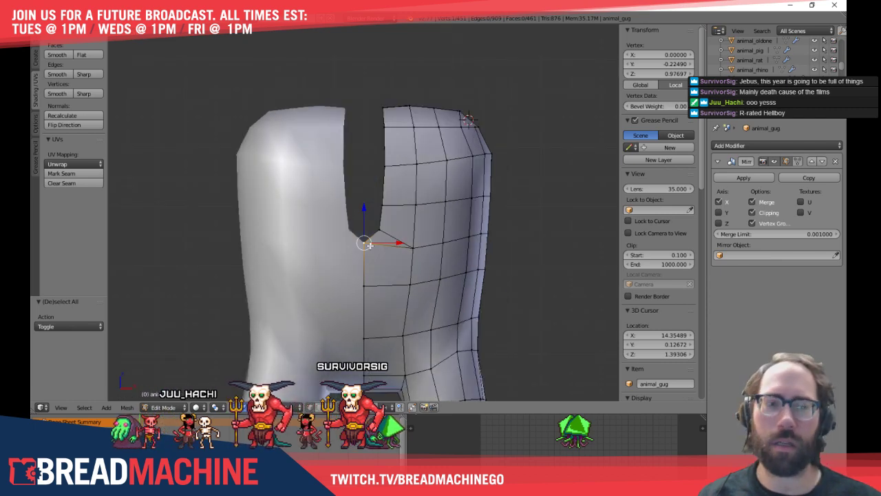
pyautogui.keyDown('shift'); pyautogui.moveTo(424, 222); pyautogui.dragTo(387, 193, button='middle'); pyautogui.keyUp('shift')
pyautogui.scroll(3, 401, 245)
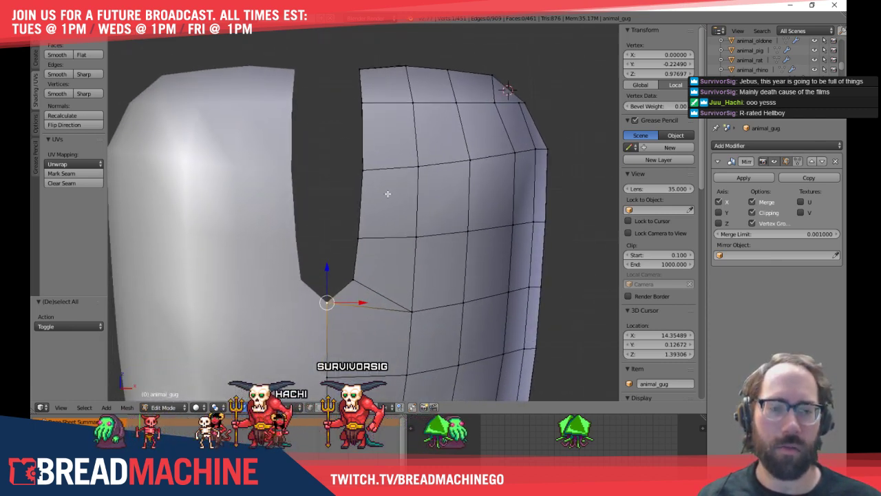
pyautogui.hotkey('ctrl', 'r')
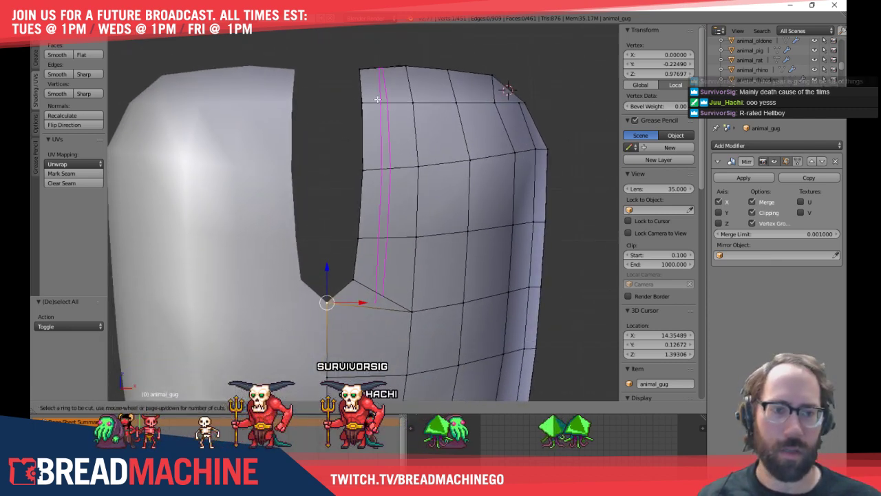
pyautogui.click(388, 113)
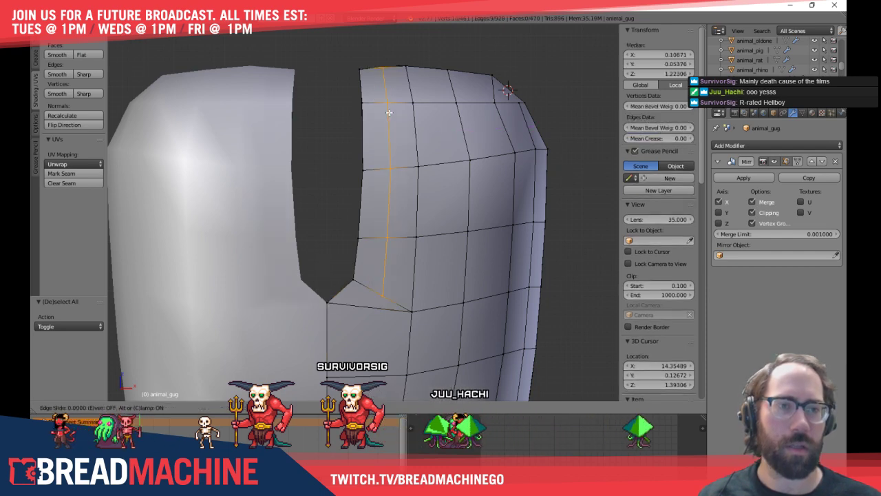
pyautogui.rightClick(388, 137)
pyautogui.press('a')
# Knife-cut from the new loop's lower end across the slit-bottom edge to the torso's centre line below the slit
pyautogui.keyDown('shift'); pyautogui.moveTo(405, 215); pyautogui.dragTo(406, 121, button='middle'); pyautogui.keyUp('shift')
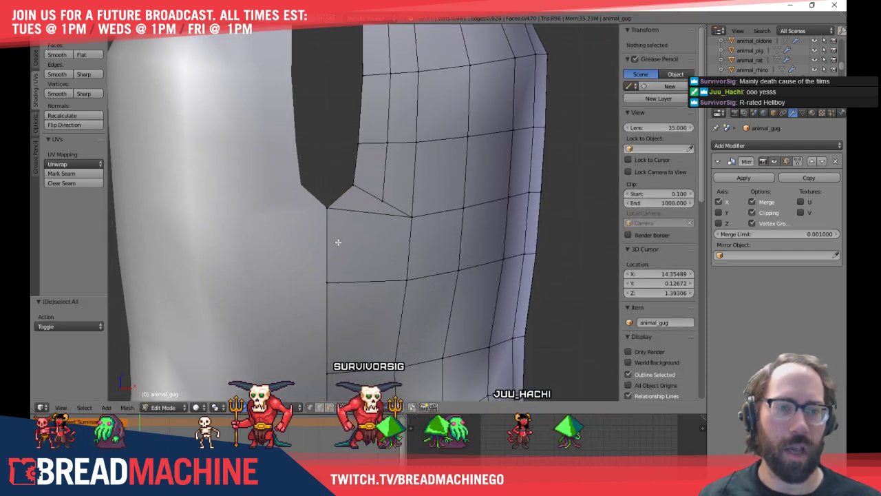
pyautogui.keyDown('shift'); pyautogui.moveTo(353, 227); pyautogui.dragTo(356, 216, button='middle'); pyautogui.keyUp('shift')
pyautogui.scroll(2, 377, 208)
pyautogui.scroll(2, 375, 210)
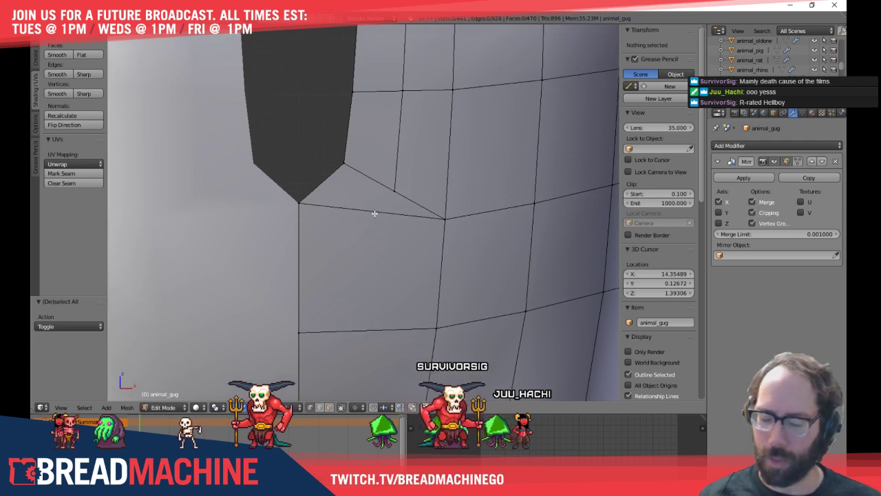
pyautogui.press('k')
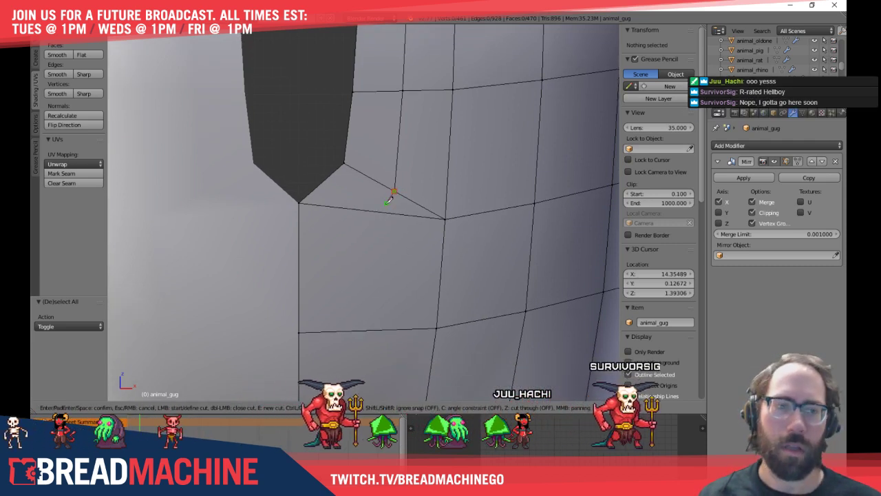
pyautogui.click(380, 211)
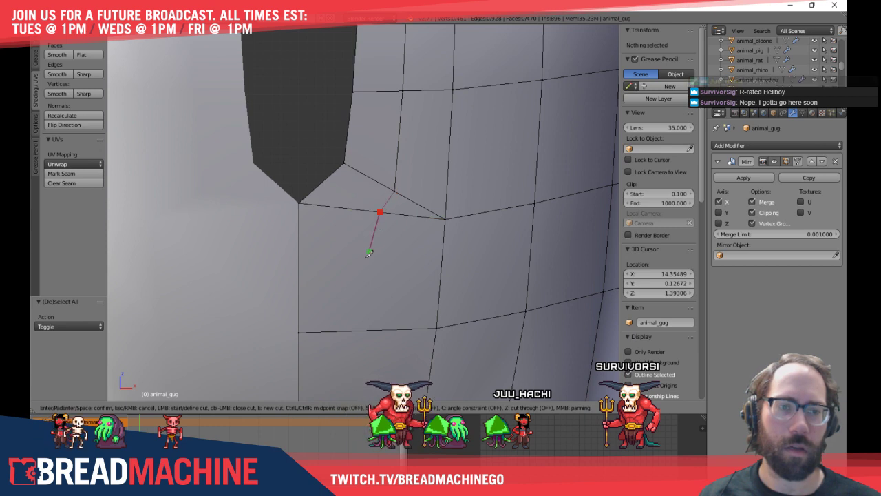
pyautogui.click(299, 270)
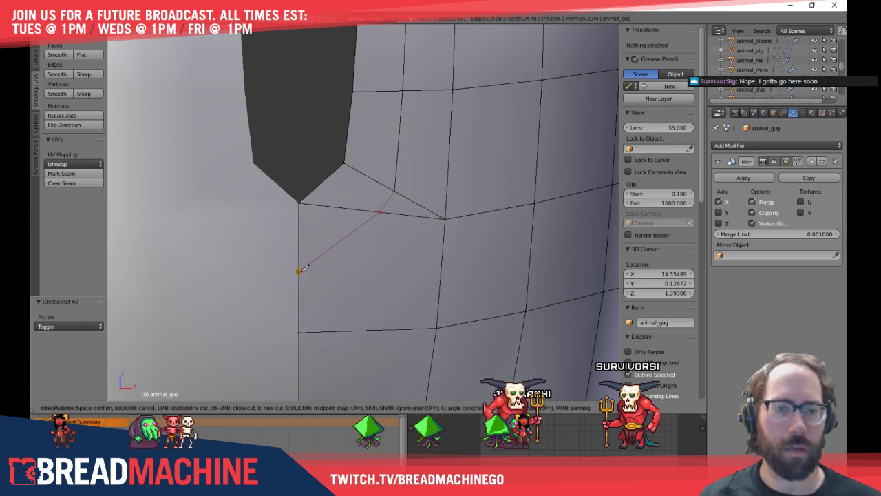
pyautogui.press('Return')
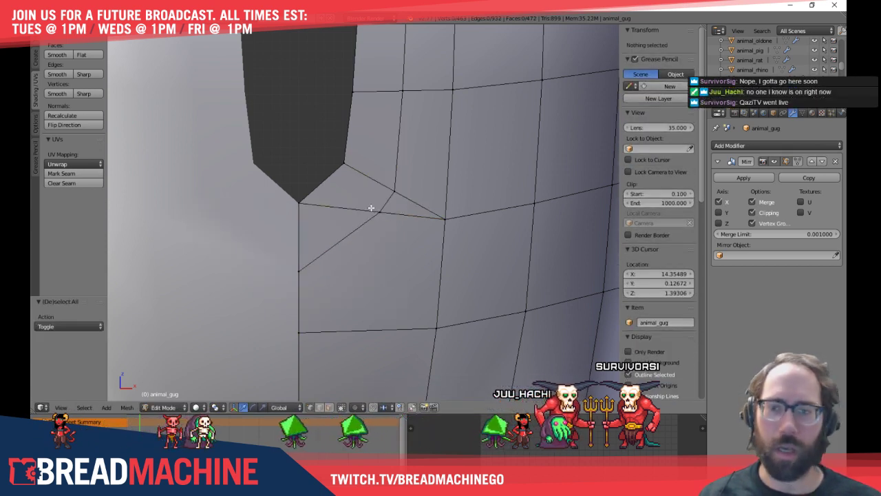
pyautogui.keyDown('shift'); pyautogui.moveTo(374, 188); pyautogui.dragTo(362, 215, button='middle'); pyautogui.keyUp('shift')
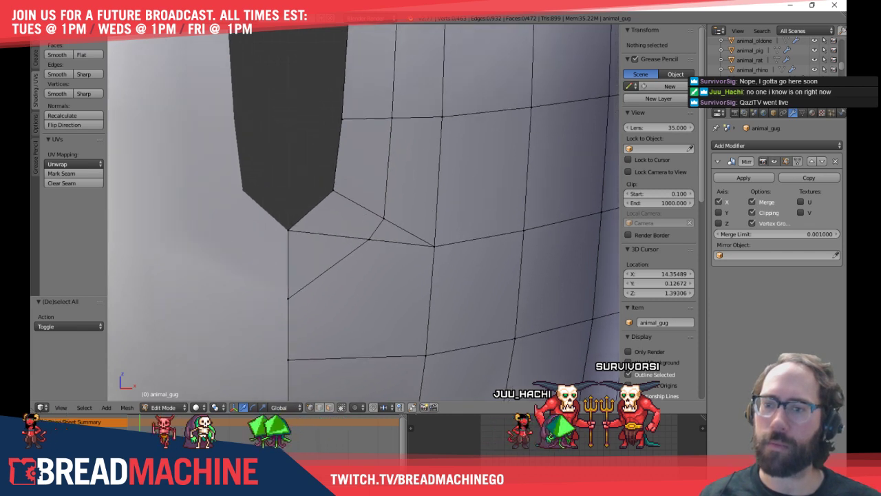